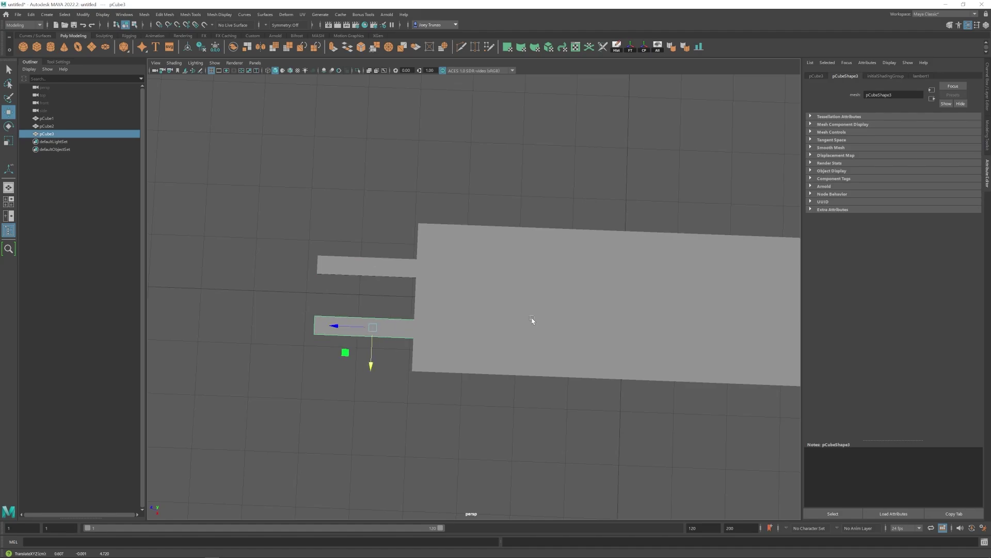
# - Adjust the large flat plate's length by moving the vertices at the end opposite the two narrow straps
pyautogui.click(532, 319)
pyautogui.scroll(-5, 532, 319)
pyautogui.keyDown('alt'); pyautogui.moveTo(532, 319); pyautogui.dragTo(458, 334); pyautogui.keyUp('alt')
pyautogui.click(485, 308)
pyautogui.press('r')
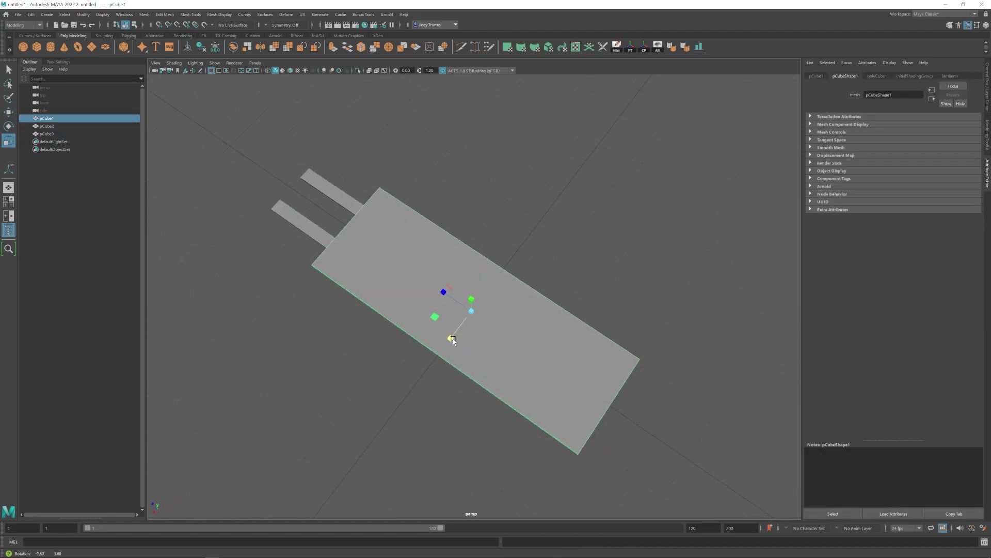
pyautogui.scroll(-2, 458, 335)
pyautogui.moveTo(458, 331); pyautogui.dragTo(419, 329, button='right')
pyautogui.moveTo(638, 218); pyautogui.dragTo(547, 348)
pyautogui.keyDown('alt'); pyautogui.moveTo(543, 322); pyautogui.dragTo(453, 309, button='middle'); pyautogui.keyUp('alt')
pyautogui.press('w')
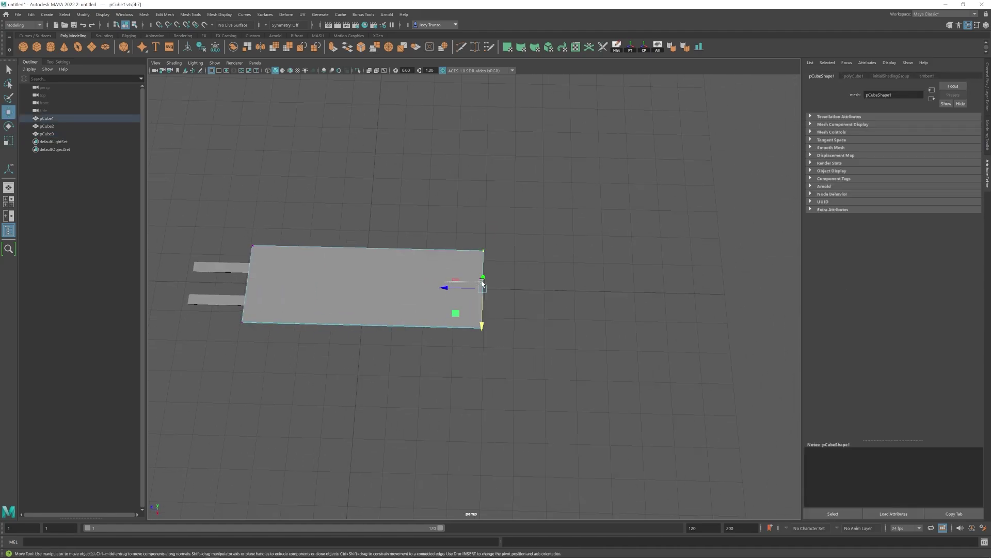
pyautogui.moveTo(482, 283); pyautogui.dragTo(486, 283)
pyautogui.keyDown('alt'); pyautogui.moveTo(372, 297); pyautogui.dragTo(471, 299, button='middle'); pyautogui.keyUp('alt')
pyautogui.moveTo(471, 300); pyautogui.dragTo(493, 276, button='right')
# - Duplicate the large plate and scale the copy down to a smaller rectangle for the pocket panel
pyautogui.scroll(-5, 471, 329)
pyautogui.click(471, 329)
pyautogui.scroll(8, 439, 308)
pyautogui.keyDown('alt'); pyautogui.moveTo(471, 329); pyautogui.dragTo(440, 235); pyautogui.keyUp('alt')
pyautogui.click(411, 280)
pyautogui.hotkey('ctrl', 'd')
pyautogui.press('r')
pyautogui.moveTo(440, 267); pyautogui.dragTo(426, 267)
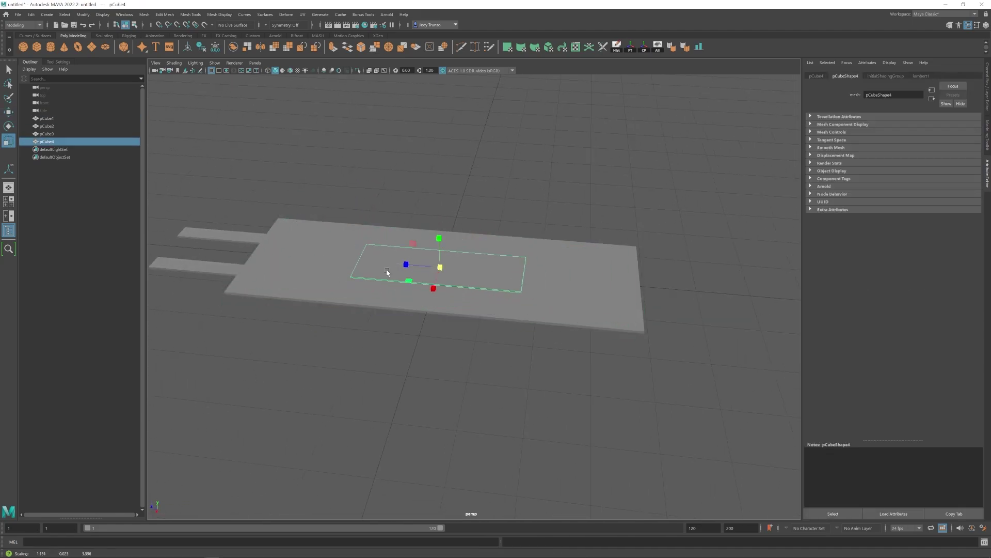
# - Raise the pocket panel onto the plate's surface and fit it within the plate's width near the strap end
pyautogui.keyDown('alt'); pyautogui.moveTo(490, 274); pyautogui.dragTo(465, 261); pyautogui.keyUp('alt')
pyautogui.scroll(3, 464, 262)
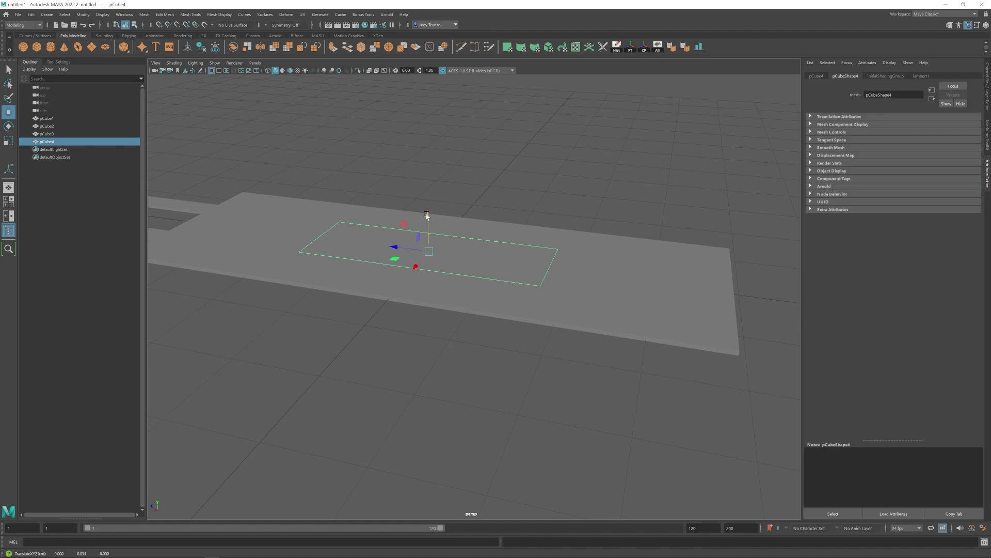
pyautogui.press('w')
pyautogui.keyDown('alt'); pyautogui.moveTo(427, 215); pyautogui.dragTo(460, 280); pyautogui.keyUp('alt')
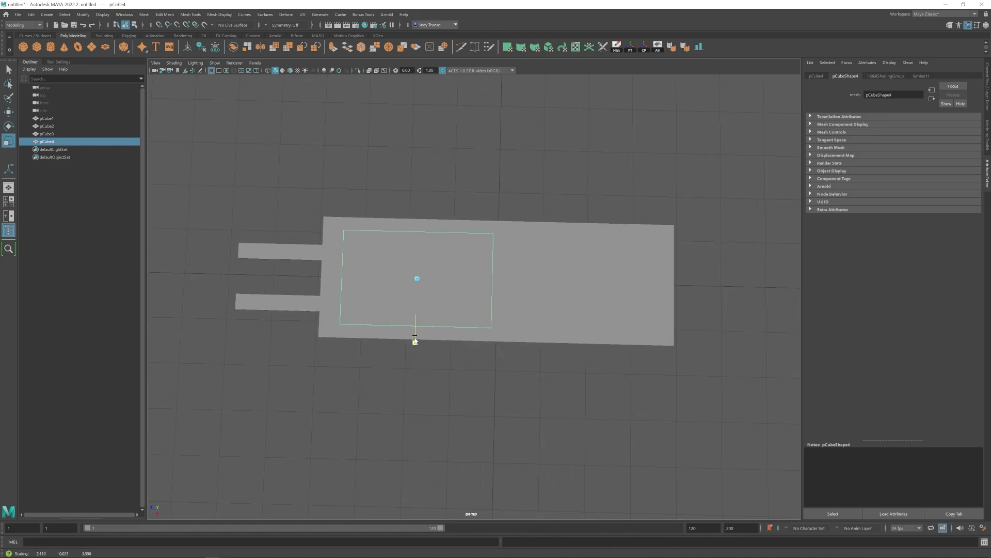
pyautogui.scroll(-2, 390, 320)
# - Adjust the pocket panel's length by moving the vertices of the end farthest from the straps
pyautogui.keyDown('alt'); pyautogui.moveTo(393, 326); pyautogui.dragTo(395, 275); pyautogui.keyUp('alt')
pyautogui.moveTo(397, 273); pyautogui.dragTo(364, 272, button='right')
pyautogui.moveTo(542, 223); pyautogui.dragTo(449, 346)
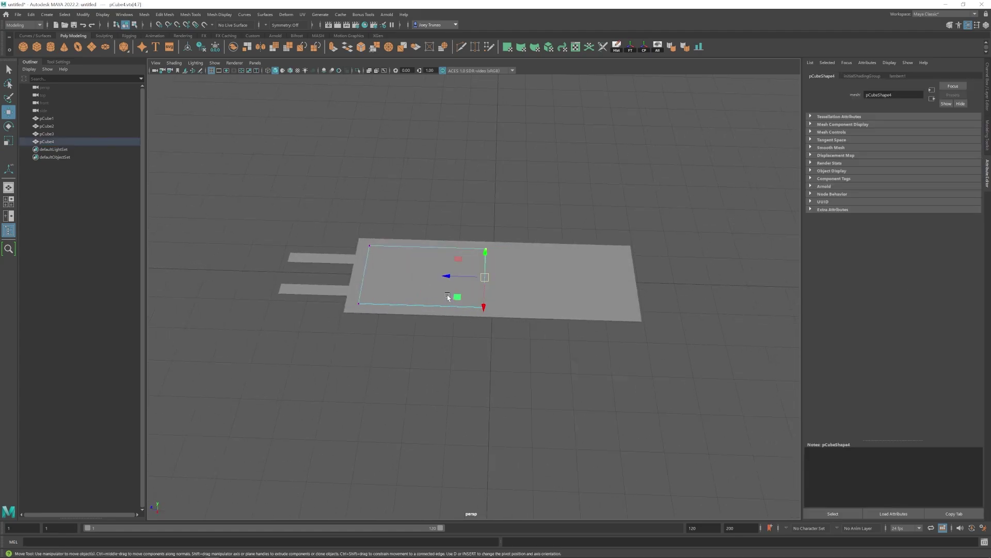
pyautogui.keyDown('alt'); pyautogui.moveTo(412, 275); pyautogui.dragTo(396, 258); pyautogui.keyUp('alt')
pyautogui.moveTo(459, 253); pyautogui.dragTo(514, 208, button='right')
pyautogui.click(513, 209)
# - Insert two closely spaced parallel edge loops near one side edge of the pocket panel, using equal distance from edge
pyautogui.keyDown('alt'); pyautogui.moveTo(420, 287); pyautogui.dragTo(398, 284); pyautogui.keyUp('alt')
pyautogui.click(429, 279)
pyautogui.scroll(5, 438, 302)
pyautogui.keyDown('alt'); pyautogui.moveTo(398, 284); pyautogui.dragTo(425, 304, button='middle'); pyautogui.keyUp('alt')
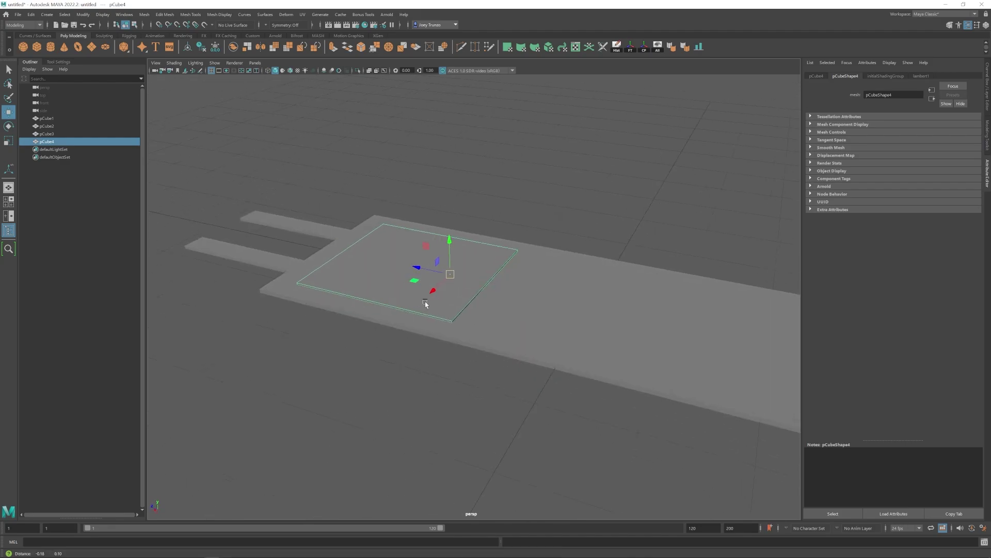
pyautogui.scroll(3, 439, 305)
pyautogui.keyDown('alt'); pyautogui.moveTo(496, 307); pyautogui.dragTo(520, 367, button='middle'); pyautogui.keyUp('alt')
pyautogui.keyDown('alt'); pyautogui.moveTo(520, 368); pyautogui.dragTo(415, 306); pyautogui.keyUp('alt')
pyautogui.keyDown('alt'); pyautogui.moveTo(492, 326); pyautogui.dragTo(482, 285, button='middle'); pyautogui.keyUp('alt')
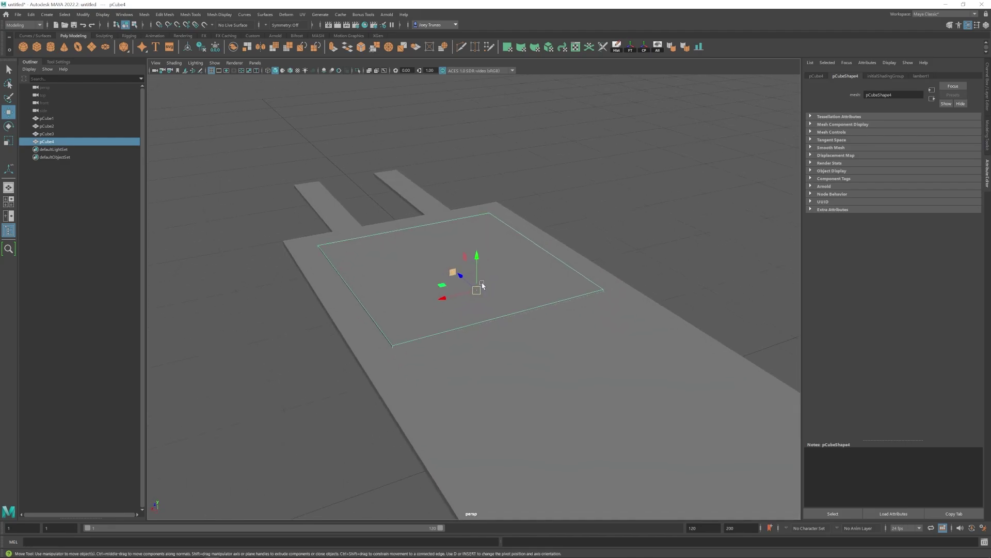
pyautogui.click(190, 14)
pyautogui.click(207, 75)
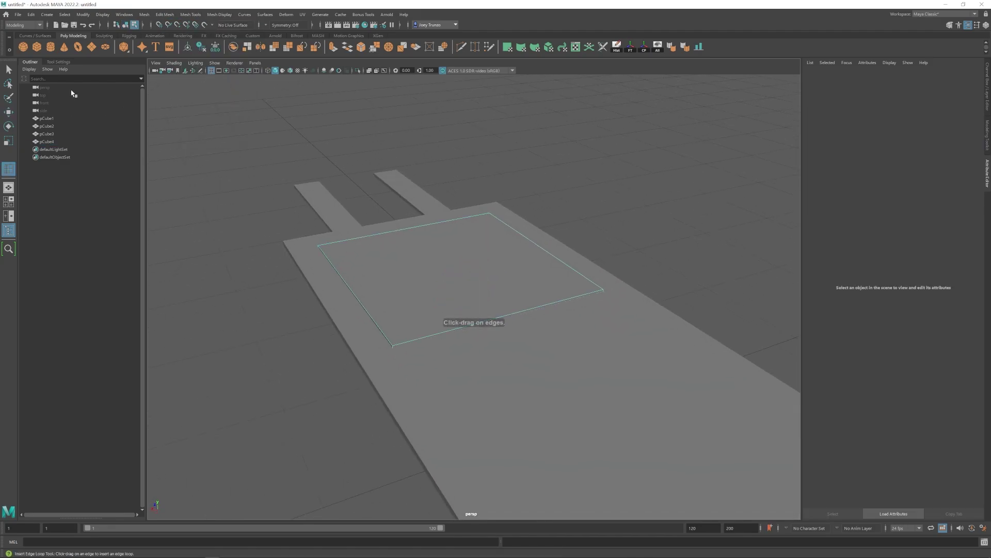
pyautogui.click(58, 62)
pyautogui.keyDown('alt'); pyautogui.moveTo(646, 316); pyautogui.dragTo(597, 301); pyautogui.keyUp('alt')
pyautogui.click(601, 335)
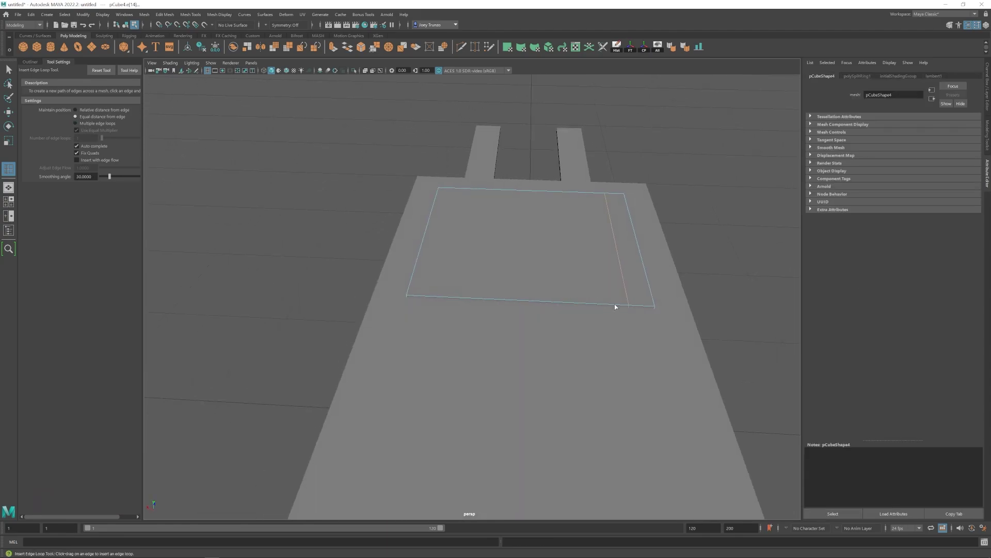
pyautogui.click(618, 307)
# - Delete the narrow top face strip between the pocket panel's two new edge loops
pyautogui.press('w')
pyautogui.rightClick(606, 241)
pyautogui.click(612, 258)
pyautogui.click(614, 250)
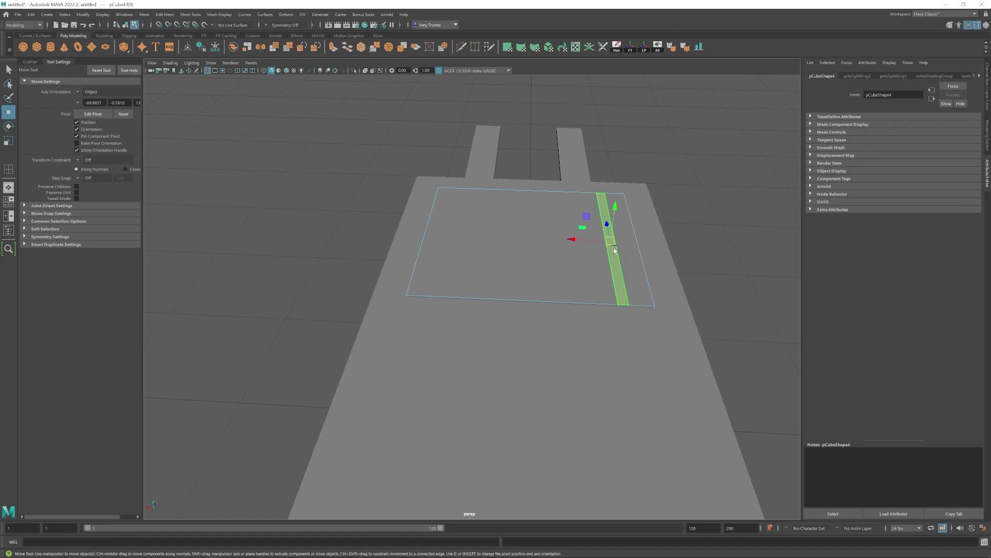
# - Extrude the open border edges and pull them halfway across the pocket panel as a slightly raised flap
pyautogui.hotkey('ctrl', 'e')
pyautogui.press('w')
pyautogui.keyDown('alt'); pyautogui.moveTo(620, 240); pyautogui.dragTo(628, 219); pyautogui.keyUp('alt')
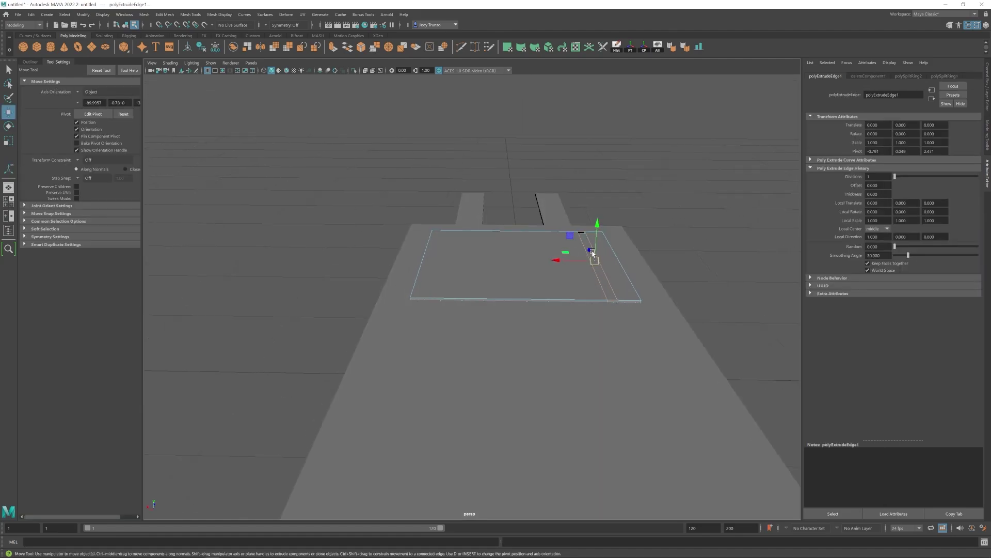
pyautogui.moveTo(569, 236); pyautogui.dragTo(590, 290)
pyautogui.press('e')
pyautogui.press('w')
pyautogui.click(592, 243)
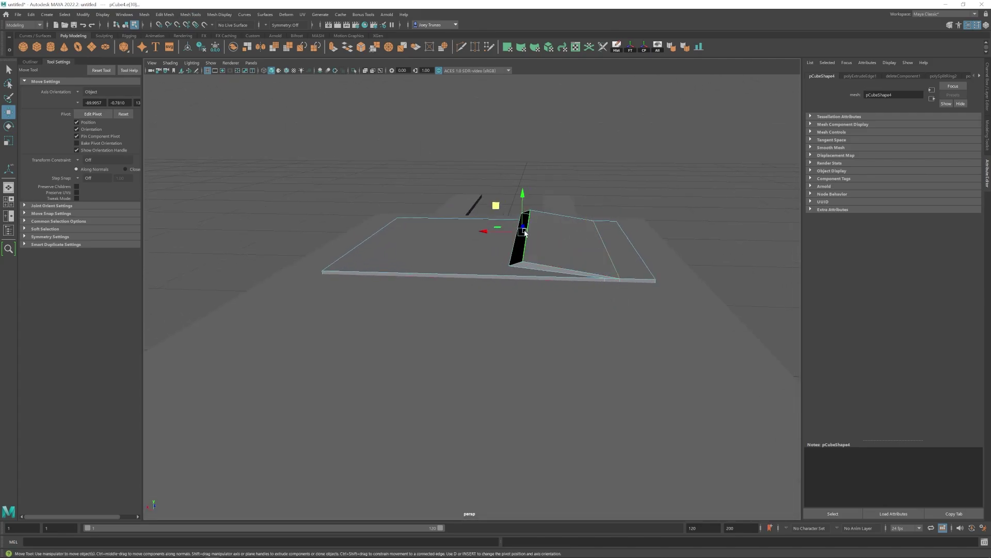
# - Fill the open hole along the flap's front with a new face
pyautogui.click(165, 14)
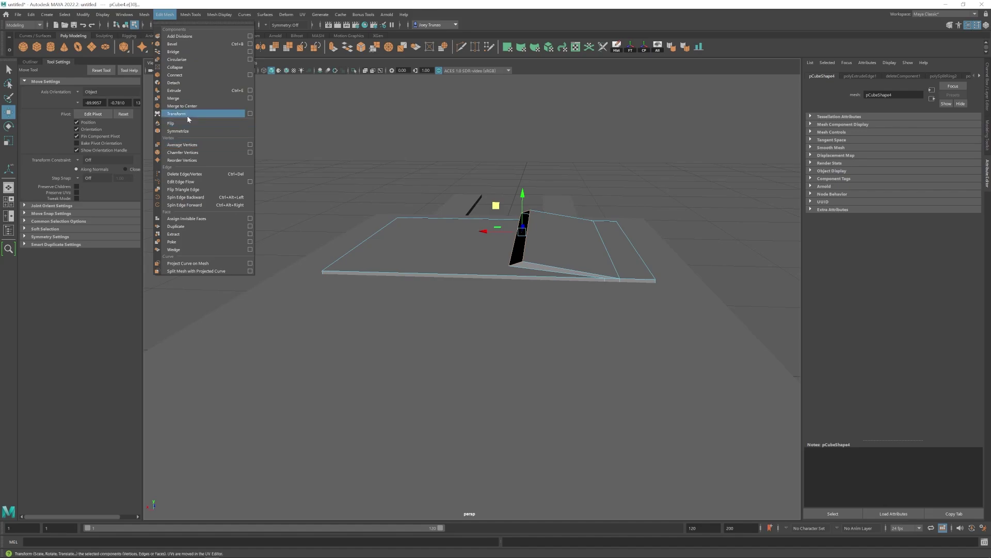
pyautogui.moveTo(145, 14)
pyautogui.click(160, 73)
# - Insert one centred edge loop through the pocket panel and flap using the multiple edge loops option
pyautogui.keyDown('alt'); pyautogui.moveTo(559, 230); pyautogui.dragTo(538, 271); pyautogui.keyUp('alt')
pyautogui.click(190, 14)
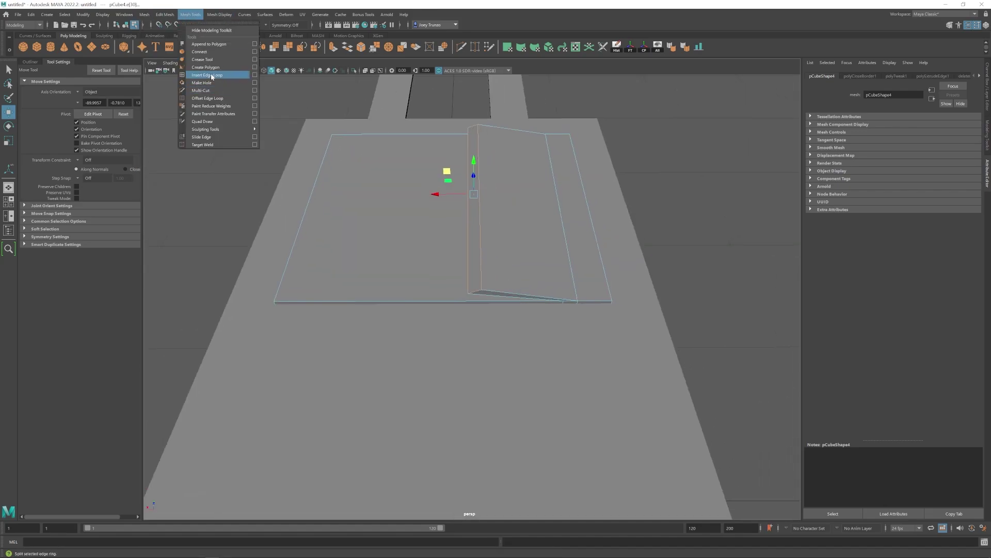
pyautogui.click(209, 75)
pyautogui.click(480, 203)
pyautogui.keyDown('alt'); pyautogui.moveTo(480, 203); pyautogui.dragTo(529, 232); pyautogui.keyUp('alt')
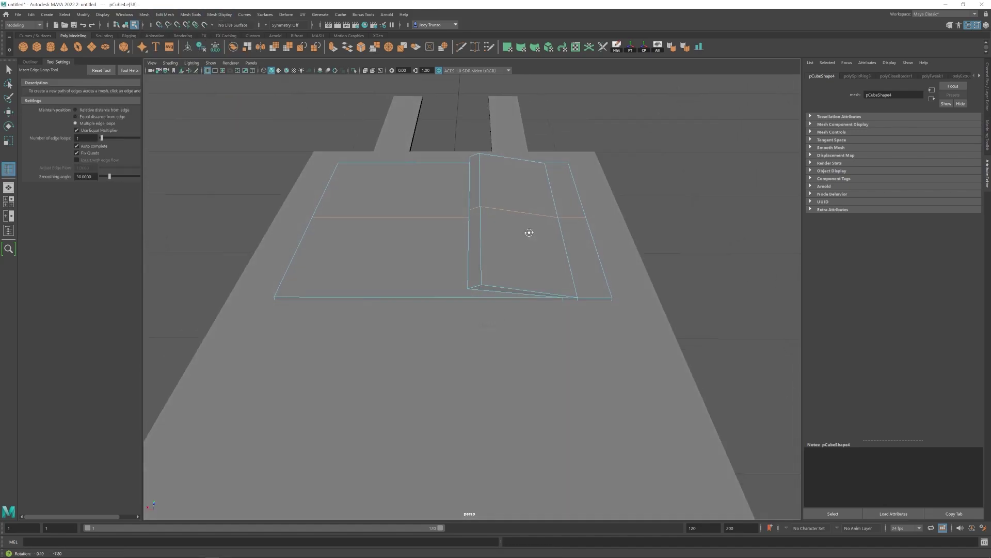
# - Insert an equal-distance edge loop on the flap beside its fold and adjust the new loop's height
pyautogui.click(86, 117)
pyautogui.keyDown('alt'); pyautogui.moveTo(537, 320); pyautogui.dragTo(546, 294); pyautogui.keyUp('alt')
pyautogui.click(560, 290)
pyautogui.press('w')
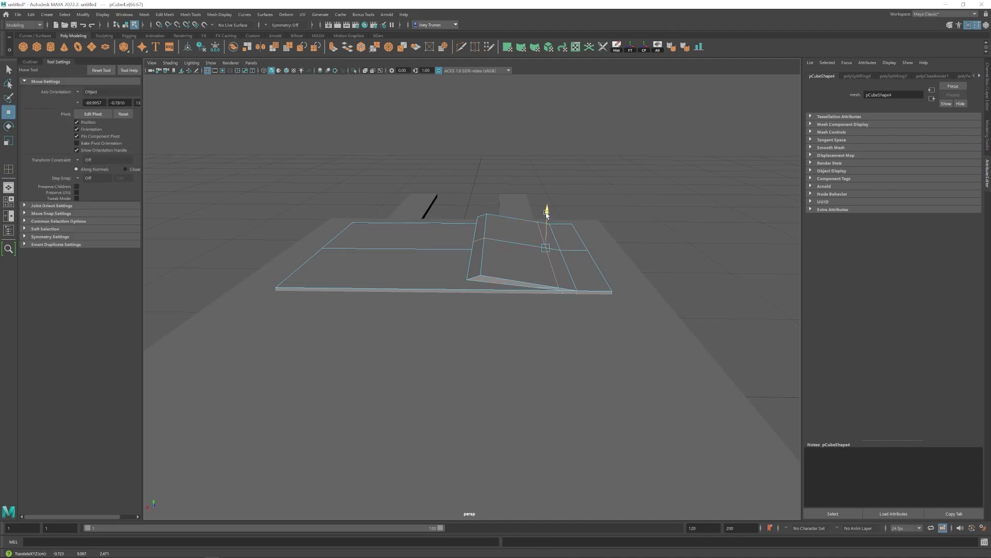
# - Pull the middle of the flap's front edge outward to form a shallow envelope-style point
pyautogui.keyDown('alt'); pyautogui.moveTo(547, 211); pyautogui.dragTo(451, 323); pyautogui.keyUp('alt')
pyautogui.scroll(-6, 460, 356)
pyautogui.keyDown('alt'); pyautogui.moveTo(506, 366); pyautogui.dragTo(467, 341); pyautogui.keyUp('alt')
pyautogui.scroll(5, 441, 279)
pyautogui.moveTo(441, 279)
pyautogui.keyDown('alt'); pyautogui.mouseDown()
pyautogui.moveTo(515, 327)
pyautogui.moveTo(458, 295)
pyautogui.moveTo(439, 268)
pyautogui.mouseUp(); pyautogui.keyUp('alt')
pyautogui.click(458, 295)
pyautogui.click(438, 269)
pyautogui.moveTo(432, 269); pyautogui.dragTo(422, 269)
pyautogui.keyDown('alt'); pyautogui.moveTo(421, 271); pyautogui.dragTo(508, 315); pyautogui.keyUp('alt')
pyautogui.scroll(-4, 509, 310)
pyautogui.click(628, 212)
pyautogui.click(398, 276)
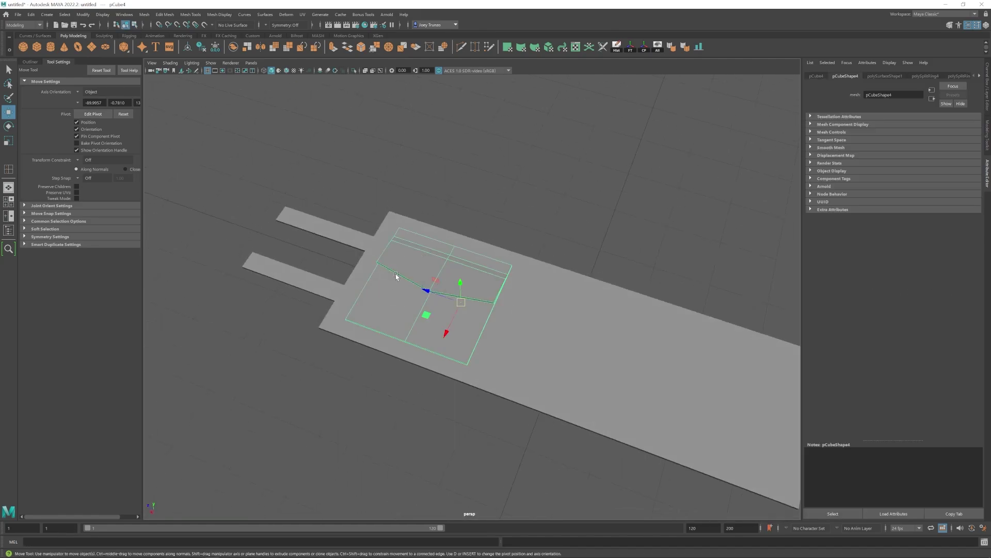
# - Select the flap's front corners and edges and fine-tune its outline over the pocket panel
pyautogui.click(390, 290)
pyautogui.scroll(4, 390, 289)
pyautogui.keyDown('alt'); pyautogui.moveTo(388, 299); pyautogui.dragTo(481, 380); pyautogui.keyUp('alt')
pyautogui.click(447, 301)
pyautogui.click(345, 328)
pyautogui.keyDown('shift'); pyautogui.click(504, 274); pyautogui.keyUp('shift')
pyautogui.press('r')
pyautogui.press('q')
pyautogui.click(448, 301)
pyautogui.press('r')
pyautogui.press('w')
pyautogui.click(432, 312)
pyautogui.keyDown('shift'); pyautogui.click(457, 325); pyautogui.keyUp('shift')
pyautogui.click(433, 309)
# - Select the flap's two front faces, adjust them, and return to object mode
pyautogui.scroll(3, 361, 253)
pyautogui.keyDown('alt'); pyautogui.moveTo(341, 300); pyautogui.dragTo(394, 296, button='middle'); pyautogui.keyUp('alt')
pyautogui.scroll(4, 395, 295)
pyautogui.moveTo(416, 248); pyautogui.dragTo(418, 270, button='right')
pyautogui.keyDown('alt'); pyautogui.moveTo(417, 271); pyautogui.dragTo(408, 227); pyautogui.keyUp('alt')
pyautogui.click(388, 280)
pyautogui.keyDown('shift'); pyautogui.click(445, 287); pyautogui.keyUp('shift')
pyautogui.moveTo(445, 287)
pyautogui.keyDown('alt'); pyautogui.mouseDown()
pyautogui.moveTo(423, 283)
pyautogui.moveTo(445, 294)
pyautogui.mouseUp(); pyautogui.keyUp('alt')
pyautogui.moveTo(421, 275); pyautogui.dragTo(459, 262, button='right')
pyautogui.keyDown('alt'); pyautogui.moveTo(459, 261); pyautogui.dragTo(473, 262); pyautogui.keyUp('alt')
# - Create a polygon cylinder with 30 axis subdivisions and scale it down for a button
pyautogui.click(51, 47)
pyautogui.keyDown('alt'); pyautogui.moveTo(444, 307); pyautogui.dragTo(599, 287); pyautogui.keyUp('alt')
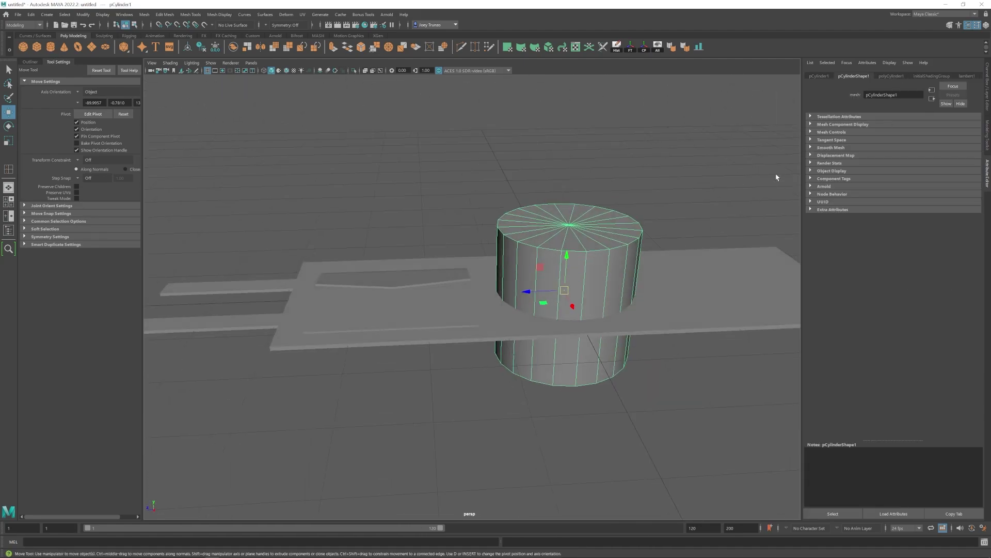
pyautogui.click(891, 76)
pyautogui.moveTo(884, 144); pyautogui.dragTo(837, 148)
pyautogui.write('30')
pyautogui.press('Return')
pyautogui.press('r')
pyautogui.moveTo(564, 290)
pyautogui.mouseDown()
pyautogui.moveTo(468, 279)
pyautogui.moveTo(401, 293)
pyautogui.mouseUp()
# - Display wireframe over the shaded models and move the small cylinder onto the flap's centre line near its point
pyautogui.keyDown('shift'); pyautogui.click(447, 277); pyautogui.keyUp('shift')
pyautogui.click(700, 53)
pyautogui.click(394, 286)
pyautogui.scroll(5, 401, 292)
pyautogui.click(287, 72)
pyautogui.moveTo(420, 258)
pyautogui.mouseDown()
pyautogui.moveTo(400, 262)
pyautogui.moveTo(439, 262)
pyautogui.moveTo(456, 332)
pyautogui.moveTo(406, 309)
pyautogui.moveTo(479, 327)
pyautogui.moveTo(469, 331)
pyautogui.mouseUp()
pyautogui.press('w')
pyautogui.press('e')
pyautogui.press('w')
pyautogui.press('r')
pyautogui.press('w')
pyautogui.scroll(4, 420, 345)
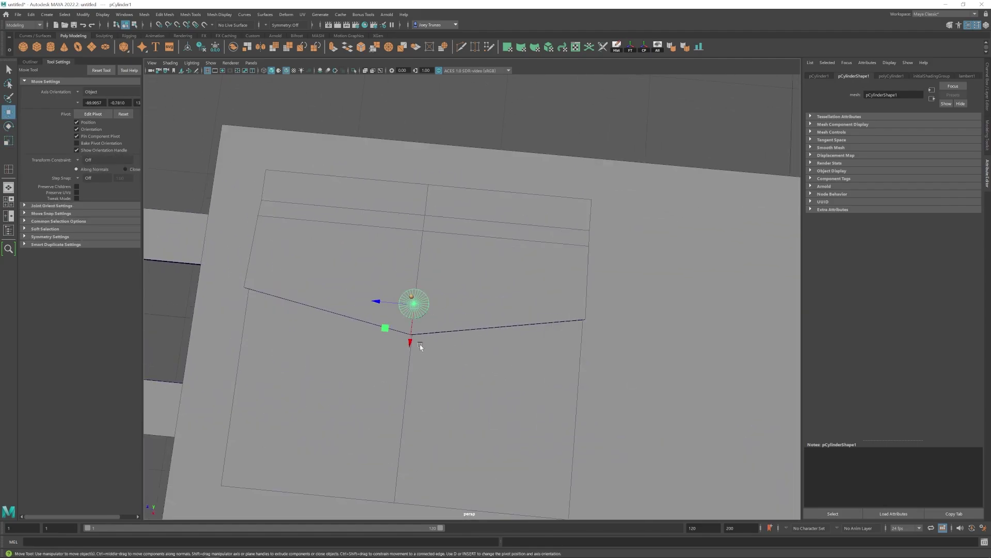
# - Fine-tune the cylinder's size and position so it sits as a button near the flap's tip
pyautogui.press('r')
pyautogui.moveTo(413, 305)
pyautogui.mouseDown()
pyautogui.moveTo(420, 312)
pyautogui.moveTo(408, 302)
pyautogui.mouseUp()
pyautogui.press('w')
pyautogui.press('r')
pyautogui.moveTo(435, 256); pyautogui.dragTo(485, 310)
pyautogui.scroll(4, 403, 353)
pyautogui.press('w')
# - Bevel the rim edge loop of the button cylinder
pyautogui.keyDown('alt'); pyautogui.moveTo(404, 353); pyautogui.dragTo(387, 316); pyautogui.keyUp('alt')
pyautogui.doubleClick(391, 319)
pyautogui.moveTo(387, 315); pyautogui.dragTo(463, 261, button='right')
pyautogui.click(165, 14)
pyautogui.click(170, 38)
pyautogui.press('w')
pyautogui.keyDown('alt'); pyautogui.moveTo(537, 305); pyautogui.dragTo(434, 248); pyautogui.keyUp('alt')
pyautogui.press('e')
pyautogui.click(450, 207)
# - Adjust the button's bevel settings to give it a rounder rim
pyautogui.keyDown('alt'); pyautogui.moveTo(413, 320); pyautogui.dragTo(479, 371); pyautogui.keyUp('alt')
pyautogui.scroll(-6, 479, 371)
pyautogui.scroll(8, 479, 370)
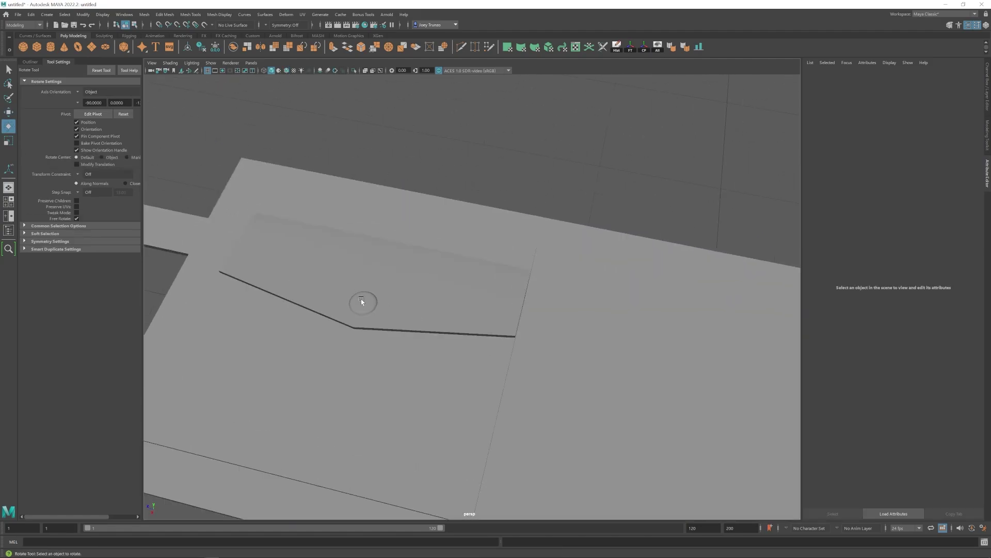
pyautogui.click(363, 302)
pyautogui.moveTo(952, 145); pyautogui.dragTo(969, 144)
# - Adjust the button's height so it protrudes slightly from the flap
pyautogui.keyDown('alt'); pyautogui.moveTo(431, 352); pyautogui.dragTo(407, 282); pyautogui.keyUp('alt')
pyautogui.scroll(4, 407, 282)
pyautogui.press('w')
pyautogui.moveTo(275, 285); pyautogui.dragTo(274, 275)
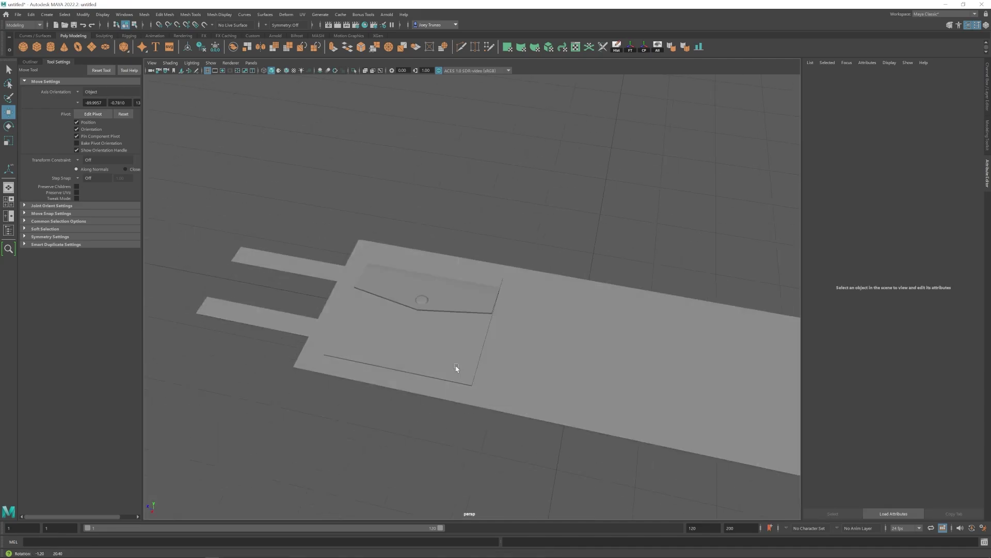
# - Raise the bottom vertices of the button so its base sits just above the flap's surface
pyautogui.keyDown('alt'); pyautogui.moveTo(454, 365); pyautogui.dragTo(498, 266); pyautogui.keyUp('alt')
pyautogui.click(354, 310)
pyautogui.moveTo(498, 266); pyautogui.dragTo(454, 266, button='right')
pyautogui.keyDown('alt'); pyautogui.moveTo(449, 269); pyautogui.dragTo(418, 300); pyautogui.keyUp('alt')
pyautogui.moveTo(358, 372); pyautogui.dragTo(537, 312)
pyautogui.scroll(5, 448, 299)
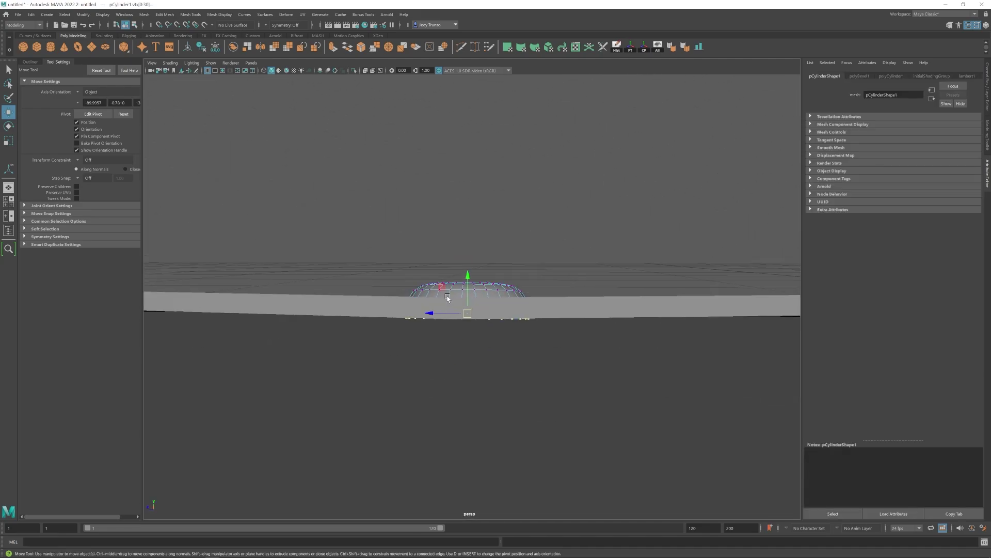
pyautogui.keyDown('alt'); pyautogui.moveTo(447, 299); pyautogui.dragTo(537, 315); pyautogui.keyUp('alt')
pyautogui.moveTo(471, 277); pyautogui.dragTo(472, 275)
pyautogui.keyDown('alt'); pyautogui.moveTo(467, 289); pyautogui.dragTo(468, 315, button='middle'); pyautogui.keyUp('alt')
pyautogui.moveTo(444, 331); pyautogui.dragTo(443, 309, button='right')
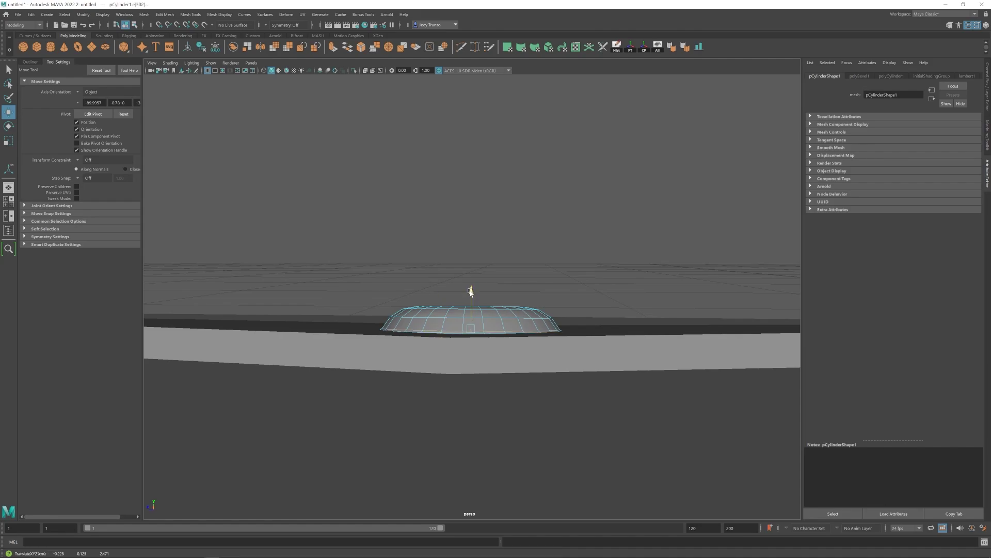
# - Try to bevel the selected edges of the button with two segments, and undo the bevel
pyautogui.click(165, 14)
pyautogui.click(170, 43)
pyautogui.moveTo(899, 149); pyautogui.dragTo(905, 149)
pyautogui.press('w')
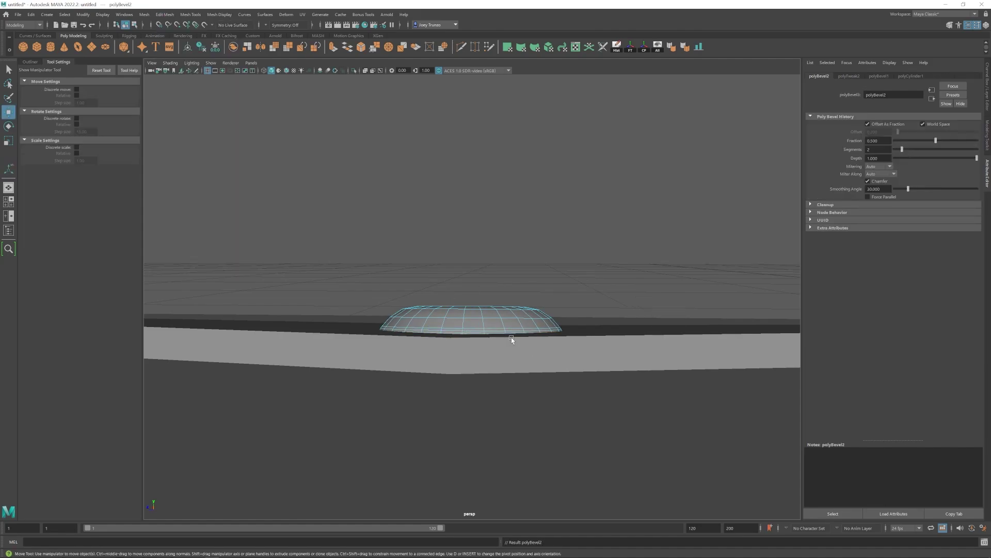
pyautogui.moveTo(509, 330); pyautogui.dragTo(529, 310, button='right')
pyautogui.hotkey('ctrl', 'z')
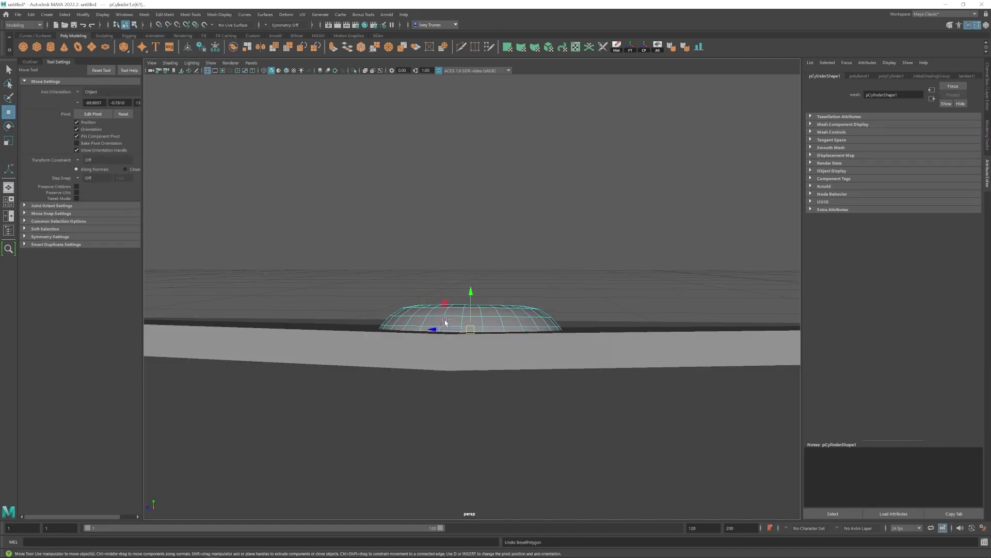
# - Adjust the button's lower vertices and delete the surplus edge loop near its base
pyautogui.press('F8')
pyautogui.moveTo(328, 354); pyautogui.dragTo(602, 325)
pyautogui.keyDown('alt'); pyautogui.moveTo(458, 253); pyautogui.dragTo(470, 290, button='middle'); pyautogui.keyUp('alt')
pyautogui.moveTo(493, 327); pyautogui.dragTo(492, 326)
pyautogui.keyDown('alt'); pyautogui.moveTo(532, 326); pyautogui.dragTo(533, 307, button='middle'); pyautogui.keyUp('alt')
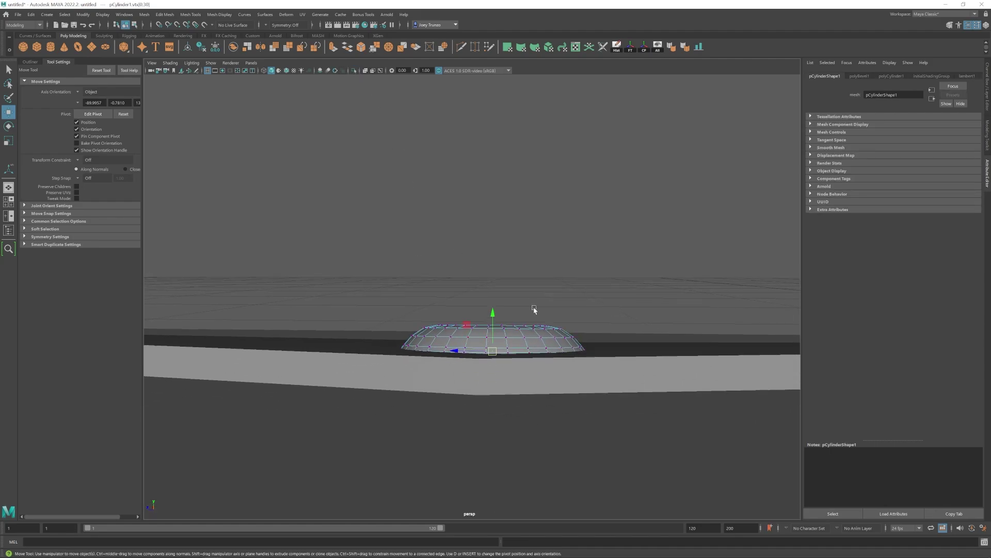
pyautogui.press('F8')
pyautogui.press('r')
pyautogui.moveTo(492, 316); pyautogui.dragTo(488, 314)
pyautogui.press('w')
pyautogui.press('F10')
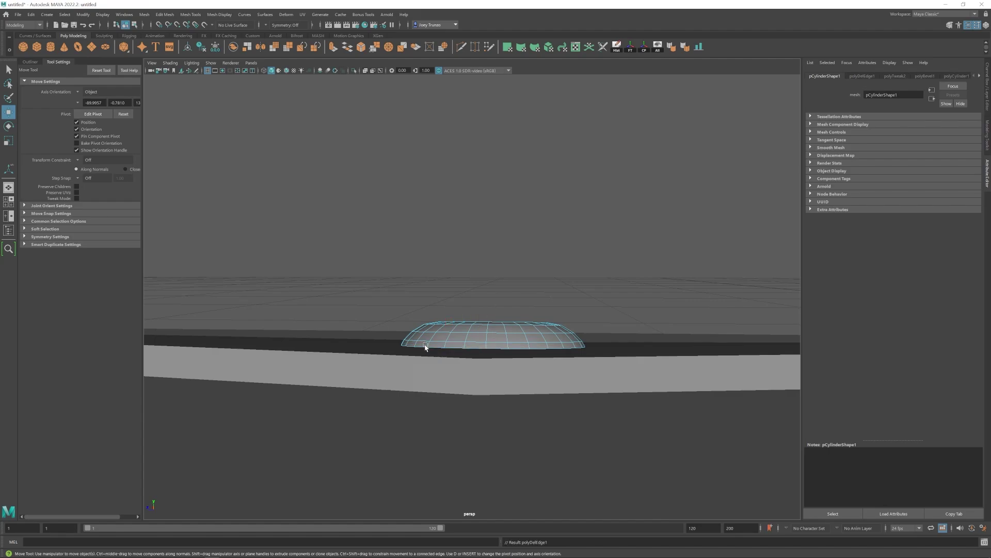
# - Bevel the button's bottom edge and lower the button onto the flap
pyautogui.click(164, 14)
pyautogui.click(173, 39)
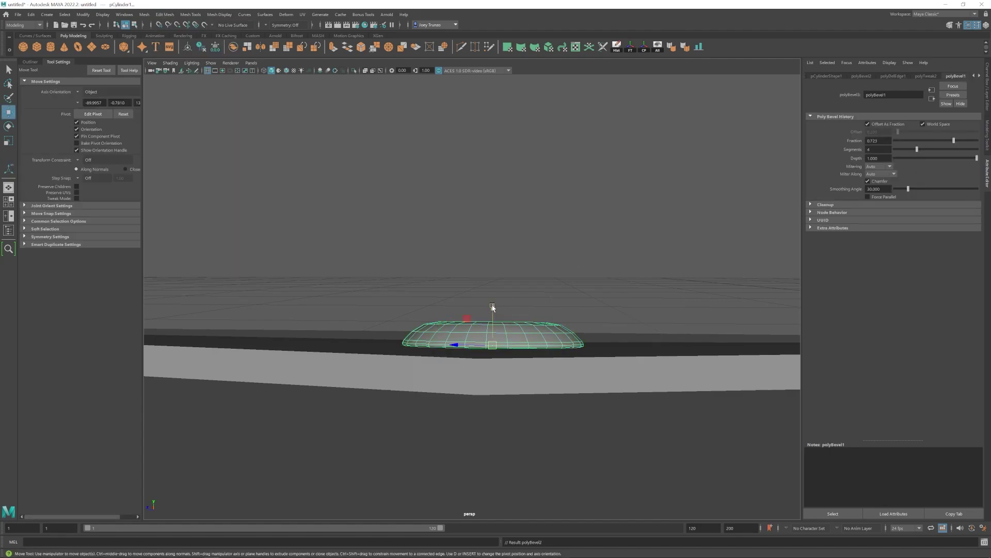
pyautogui.moveTo(492, 306); pyautogui.dragTo(492, 312)
pyautogui.click(493, 292)
pyautogui.keyDown('alt'); pyautogui.moveTo(493, 292); pyautogui.dragTo(419, 328, button='right'); pyautogui.keyUp('alt')
pyautogui.keyDown('alt'); pyautogui.moveTo(418, 329); pyautogui.dragTo(483, 357); pyautogui.keyUp('alt')
pyautogui.keyDown('alt'); pyautogui.moveTo(483, 357); pyautogui.dragTo(537, 330, button='right'); pyautogui.keyUp('alt')
pyautogui.click(476, 307)
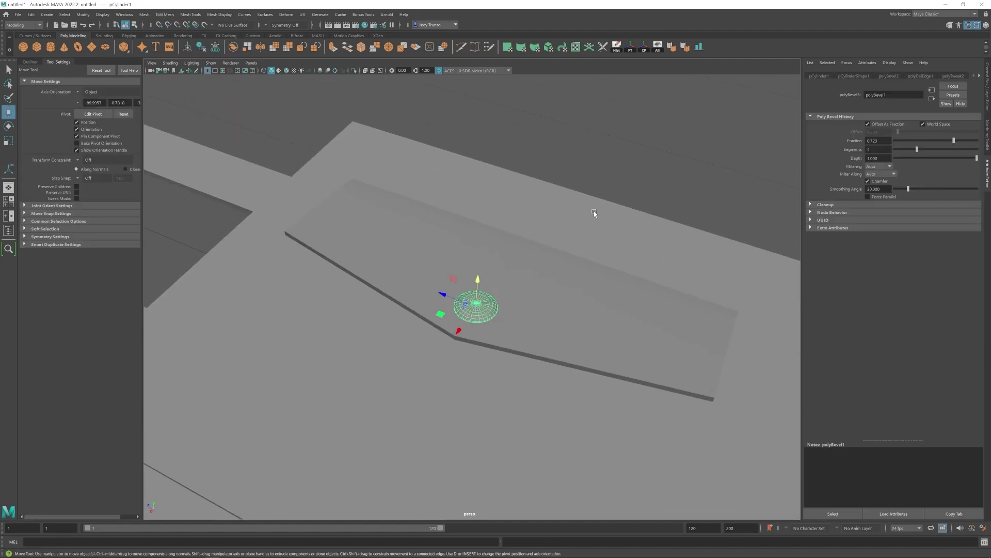
# - Fine-tune the button's height on the flap and scale the edge loop around its base
pyautogui.click(605, 195)
pyautogui.keyDown('alt'); pyautogui.moveTo(595, 212); pyautogui.dragTo(537, 336, button='right'); pyautogui.keyUp('alt')
pyautogui.click(476, 306)
pyautogui.keyDown('alt'); pyautogui.moveTo(476, 310); pyautogui.dragTo(509, 356, button='right'); pyautogui.keyUp('alt')
pyautogui.keyDown('alt'); pyautogui.moveTo(508, 356); pyautogui.dragTo(490, 294); pyautogui.keyUp('alt')
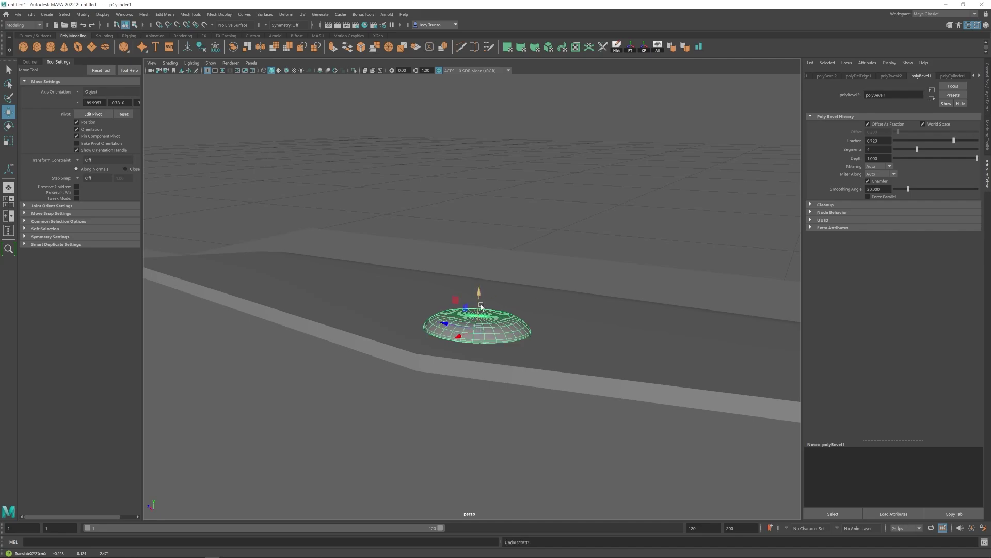
pyautogui.keyDown('alt'); pyautogui.moveTo(481, 307); pyautogui.dragTo(491, 331); pyautogui.keyUp('alt')
pyautogui.moveTo(492, 330); pyautogui.dragTo(491, 308, button='right')
pyautogui.doubleClick(506, 341)
pyautogui.press('r')
pyautogui.keyDown('alt'); pyautogui.moveTo(501, 348); pyautogui.dragTo(527, 320); pyautogui.keyUp('alt')
pyautogui.click(473, 318)
pyautogui.press('w')
pyautogui.click(508, 269)
# - Move the row of pocket vertices along the flap's fold line slightly toward the flap's tip
pyautogui.keyDown('alt'); pyautogui.moveTo(558, 320); pyautogui.dragTo(233, 324, button='right'); pyautogui.keyUp('alt')
pyautogui.keyDown('alt'); pyautogui.moveTo(436, 362); pyautogui.dragTo(479, 371); pyautogui.keyUp('alt')
pyautogui.click(414, 339)
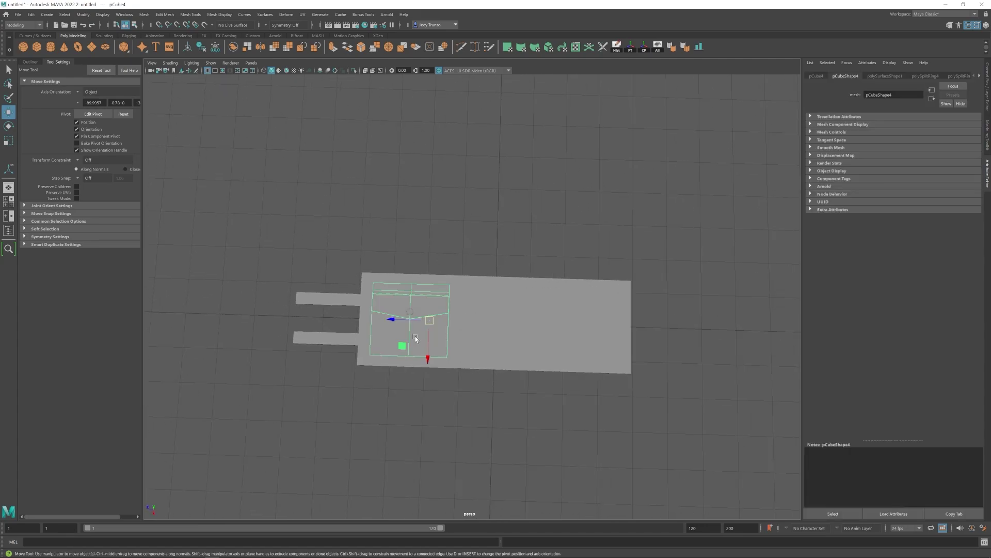
pyautogui.keyDown('alt'); pyautogui.moveTo(414, 339); pyautogui.dragTo(459, 342, button='middle'); pyautogui.keyUp('alt')
pyautogui.keyDown('alt'); pyautogui.moveTo(460, 342); pyautogui.dragTo(488, 345, button='right'); pyautogui.keyUp('alt')
pyautogui.keyDown('alt'); pyautogui.moveTo(488, 345); pyautogui.dragTo(440, 338); pyautogui.keyUp('alt')
pyautogui.rightClick(424, 313)
pyautogui.moveTo(423, 314); pyautogui.dragTo(397, 313, button='right')
pyautogui.keyDown('alt'); pyautogui.moveTo(413, 325); pyautogui.dragTo(447, 345, button='middle'); pyautogui.keyUp('alt')
pyautogui.keyDown('alt'); pyautogui.moveTo(447, 345); pyautogui.dragTo(511, 358, button='right'); pyautogui.keyUp('alt')
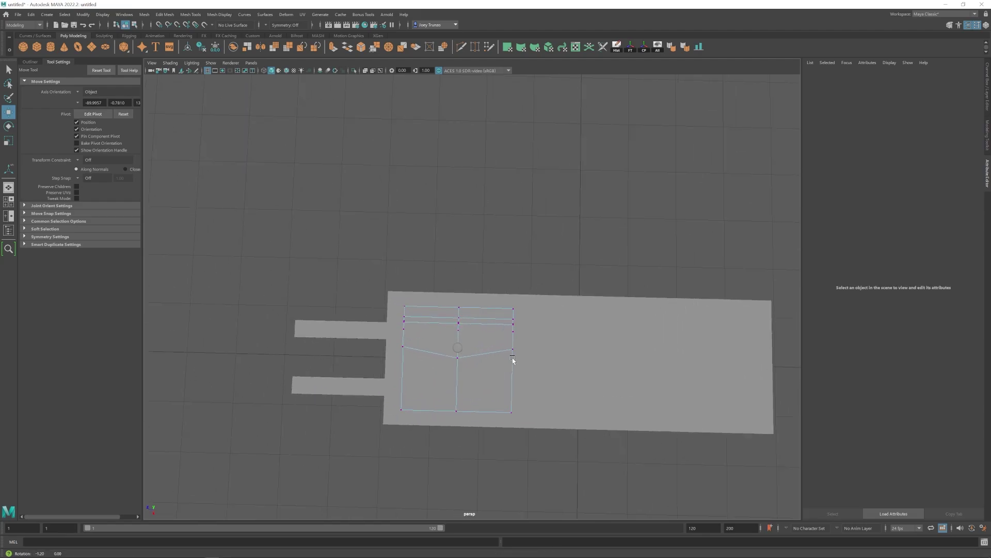
pyautogui.keyDown('alt'); pyautogui.moveTo(513, 359); pyautogui.dragTo(517, 357); pyautogui.keyUp('alt')
pyautogui.moveTo(532, 323); pyautogui.dragTo(533, 323)
pyautogui.keyDown('alt'); pyautogui.moveTo(532, 323); pyautogui.dragTo(454, 368); pyautogui.keyUp('alt')
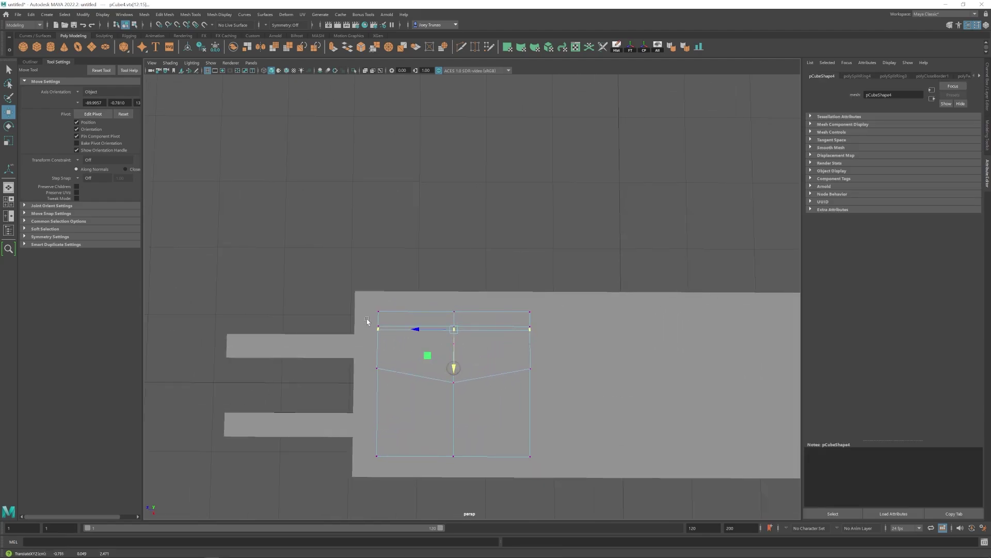
pyautogui.click(442, 352)
pyautogui.moveTo(434, 340); pyautogui.dragTo(472, 327, button='right')
# - Create a polygon cube on the plate beside the pocket and flatten it into a thin slab
pyautogui.scroll(-8, 491, 330)
pyautogui.keyDown('alt'); pyautogui.moveTo(493, 331); pyautogui.dragTo(492, 307); pyautogui.keyUp('alt')
pyautogui.click(517, 329)
pyautogui.keyDown('alt'); pyautogui.moveTo(492, 308); pyautogui.dragTo(437, 281, button='middle'); pyautogui.keyUp('alt')
pyautogui.keyDown('alt'); pyautogui.moveTo(436, 282); pyautogui.dragTo(426, 312); pyautogui.keyUp('alt')
pyautogui.scroll(4, 428, 313)
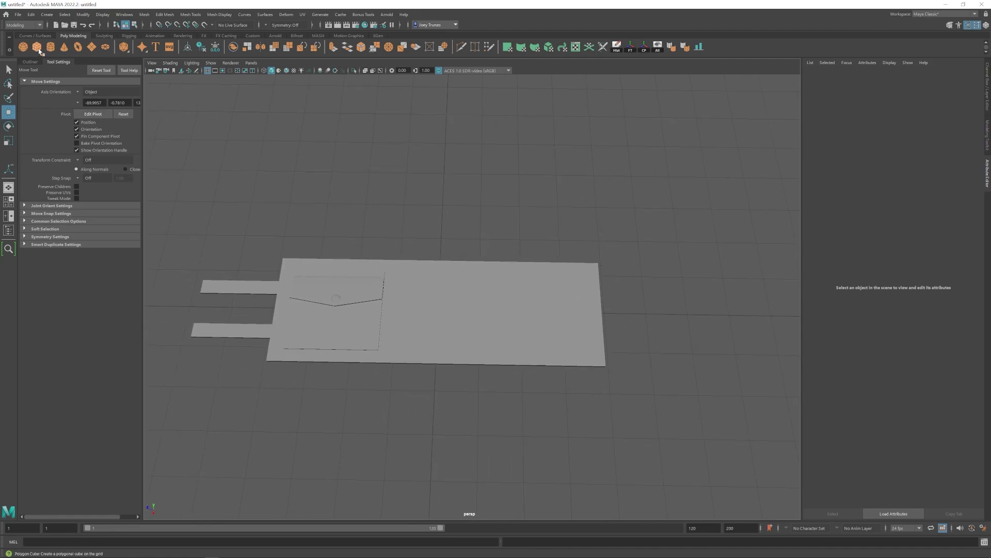
pyautogui.click(40, 50)
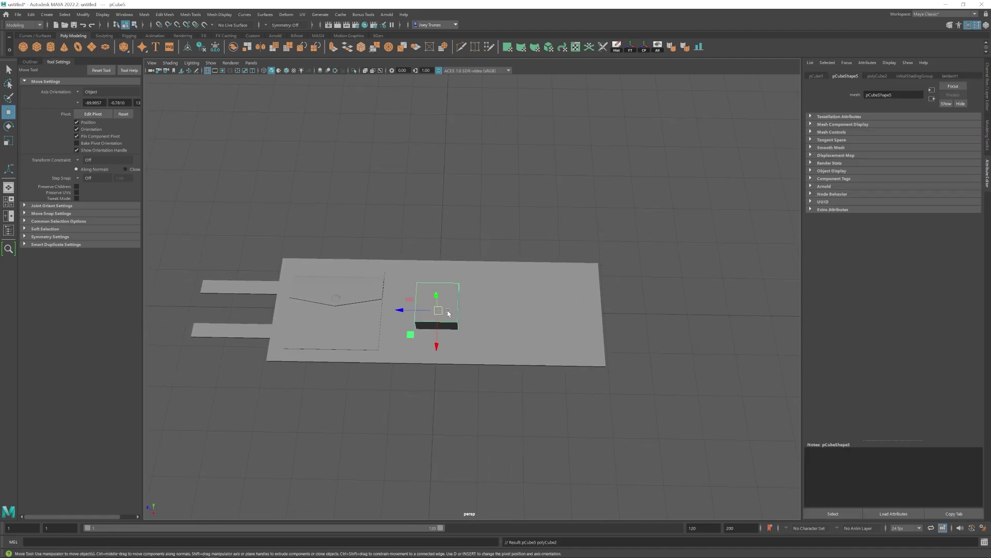
pyautogui.scroll(4, 430, 276)
pyautogui.press('r')
pyautogui.keyDown('alt'); pyautogui.moveTo(449, 313); pyautogui.dragTo(422, 309); pyautogui.keyUp('alt')
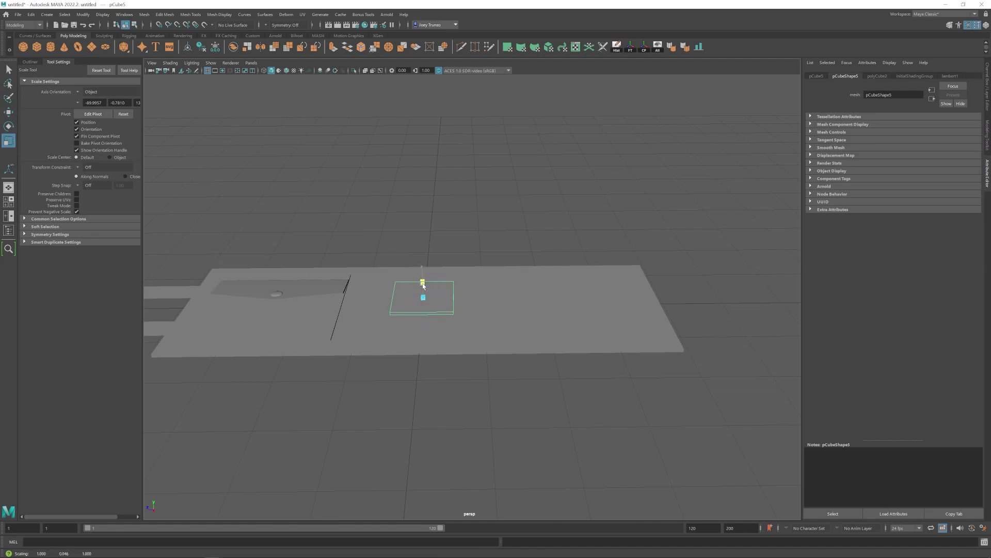
pyautogui.press('w')
pyautogui.press('r')
pyautogui.moveTo(422, 268); pyautogui.dragTo(428, 326)
# - Move the slab near the plate's long edge beside the pocket and narrow it into a strip
pyautogui.press('w')
pyautogui.press('r')
pyautogui.scroll(2, 414, 324)
pyautogui.press('w')
pyautogui.moveTo(412, 364); pyautogui.dragTo(412, 295)
pyautogui.keyDown('alt'); pyautogui.moveTo(411, 295); pyautogui.dragTo(434, 335, button='middle'); pyautogui.keyUp('alt')
pyautogui.keyDown('alt'); pyautogui.moveTo(434, 335); pyautogui.dragTo(430, 336); pyautogui.keyUp('alt')
pyautogui.press('r')
pyautogui.moveTo(434, 297); pyautogui.dragTo(445, 321)
pyautogui.scroll(-4, 447, 302)
pyautogui.scroll(3, 445, 320)
pyautogui.press('w')
pyautogui.moveTo(443, 320); pyautogui.dragTo(438, 319)
pyautogui.keyDown('alt'); pyautogui.moveTo(434, 301); pyautogui.dragTo(416, 302, button='middle'); pyautogui.keyUp('alt')
# - Lengthen the strip by moving its end vertices along the plate, and adjust its thickness
pyautogui.moveTo(439, 298); pyautogui.dragTo(408, 299, button='right')
pyautogui.moveTo(477, 279); pyautogui.dragTo(444, 298)
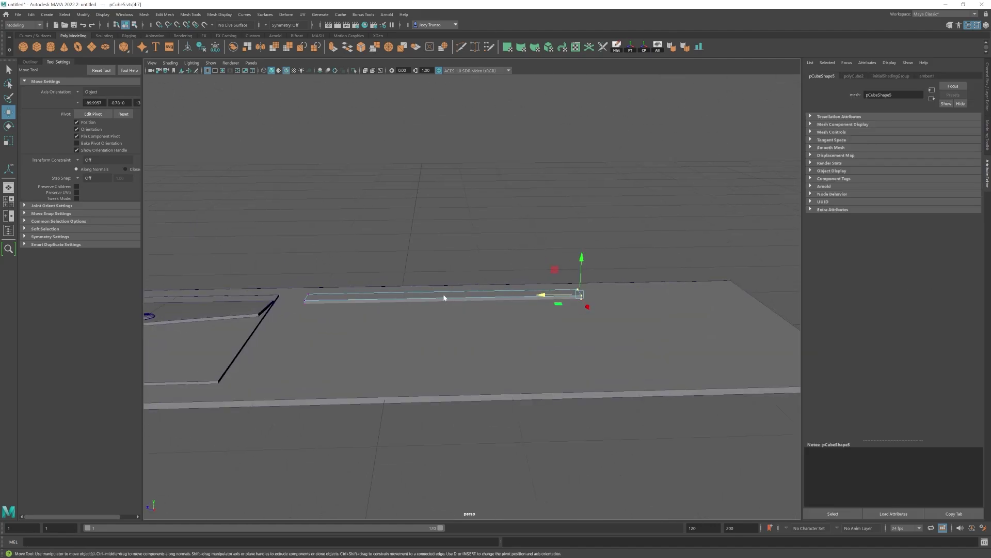
pyautogui.press('r')
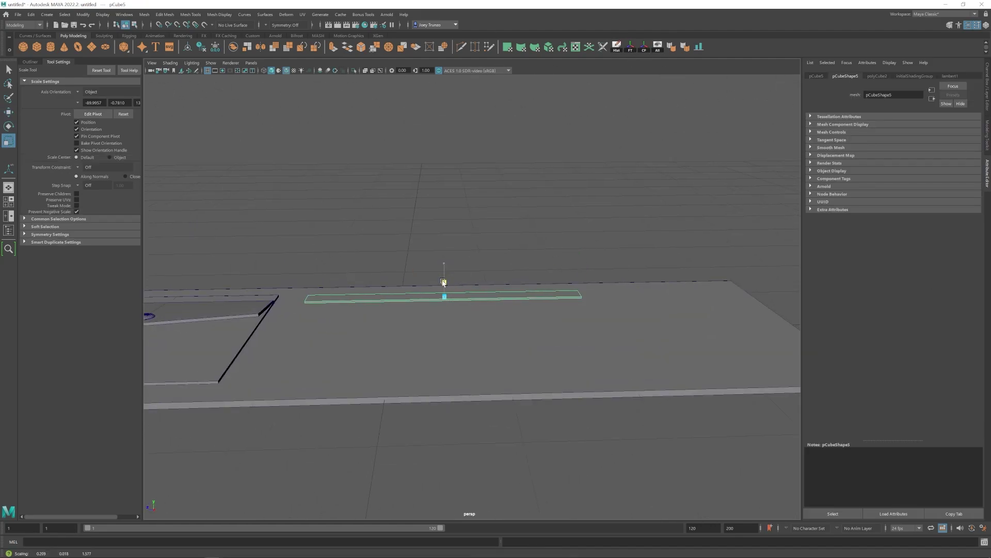
# - Insert two pairs of edge loops across the strip and spread each pair toward the strip's ends
pyautogui.click(191, 15)
pyautogui.click(207, 75)
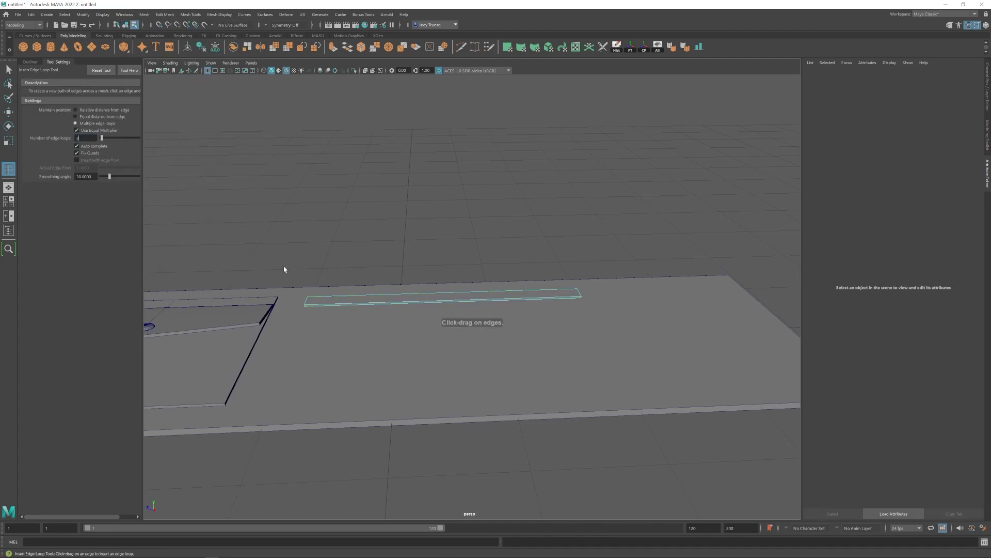
pyautogui.click(362, 297)
pyautogui.press('r')
pyautogui.moveTo(344, 298); pyautogui.dragTo(345, 298)
pyautogui.press('g')
pyautogui.click(387, 303)
pyautogui.press('r')
pyautogui.moveTo(410, 299); pyautogui.dragTo(405, 299)
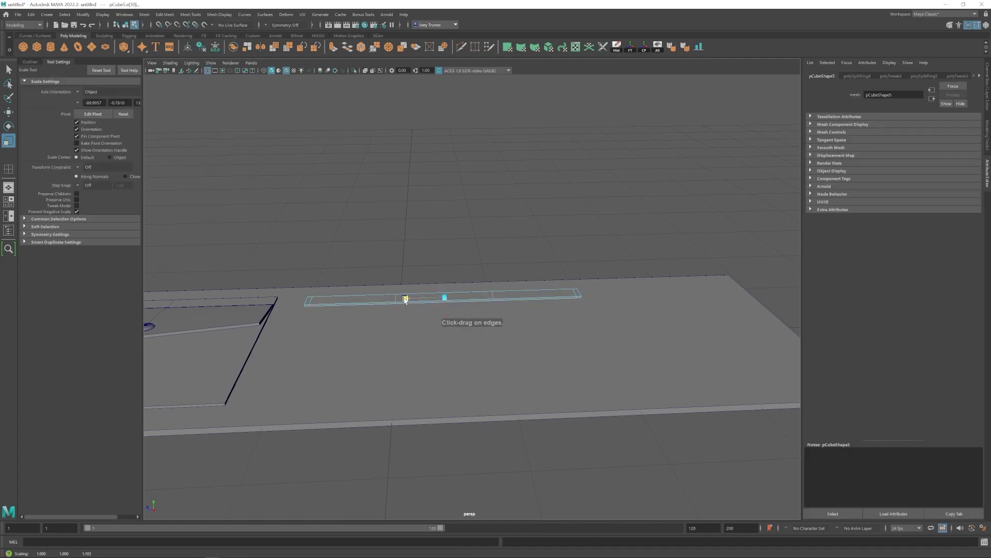
# - Lower the outermost vertices at both ends of the strip so the ends slope down to the plate
pyautogui.moveTo(341, 295); pyautogui.dragTo(316, 307, button='right')
pyautogui.keyDown('alt'); pyautogui.moveTo(316, 307); pyautogui.dragTo(400, 284); pyautogui.keyUp('alt')
pyautogui.keyDown('alt'); pyautogui.moveTo(668, 310); pyautogui.dragTo(433, 314, button='middle'); pyautogui.keyUp('alt')
pyautogui.keyDown('alt'); pyautogui.moveTo(433, 314); pyautogui.dragTo(434, 309); pyautogui.keyUp('alt')
pyautogui.keyDown('shift'); pyautogui.moveTo(512, 268); pyautogui.dragTo(463, 316); pyautogui.keyUp('shift')
pyautogui.keyDown('alt'); pyautogui.moveTo(464, 316); pyautogui.dragTo(641, 310, button='middle'); pyautogui.keyUp('alt')
pyautogui.keyDown('alt'); pyautogui.moveTo(640, 310); pyautogui.dragTo(639, 325); pyautogui.keyUp('alt')
pyautogui.press('w')
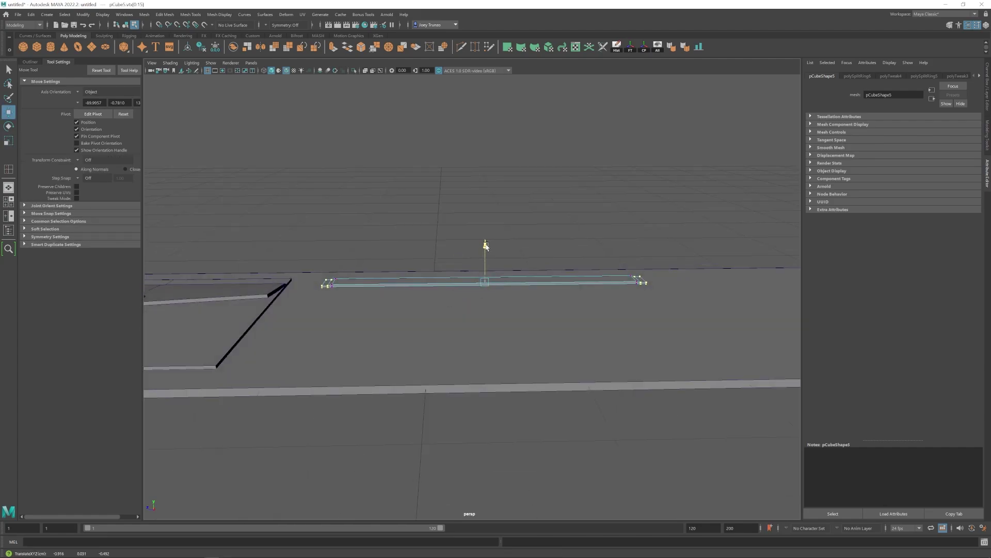
pyautogui.keyDown('alt'); pyautogui.moveTo(486, 246); pyautogui.dragTo(433, 370); pyautogui.keyUp('alt')
# - Insert edge loops along the strip's length near its outer long side, using equal distance from edge
pyautogui.click(191, 15)
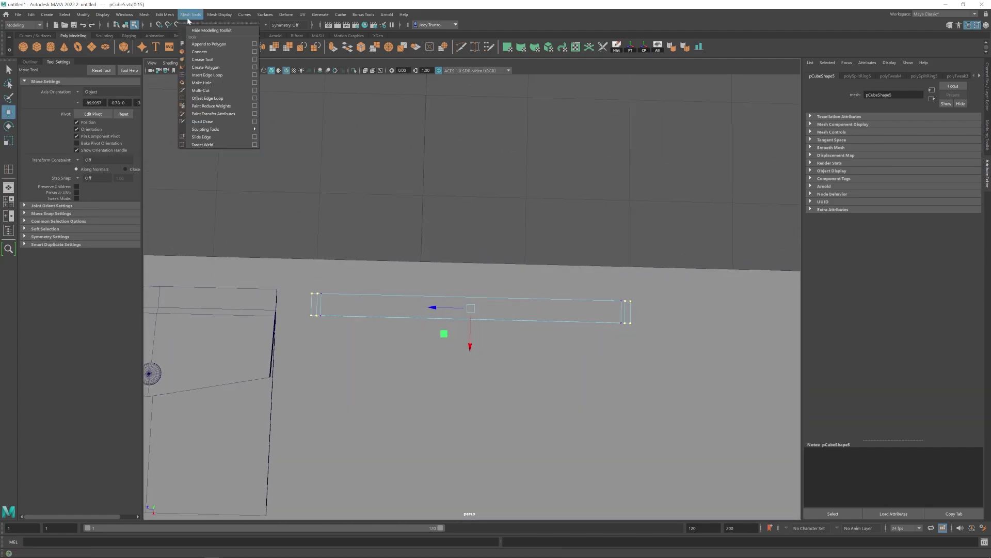
pyautogui.click(209, 75)
pyautogui.scroll(3, 424, 329)
pyautogui.click(281, 299)
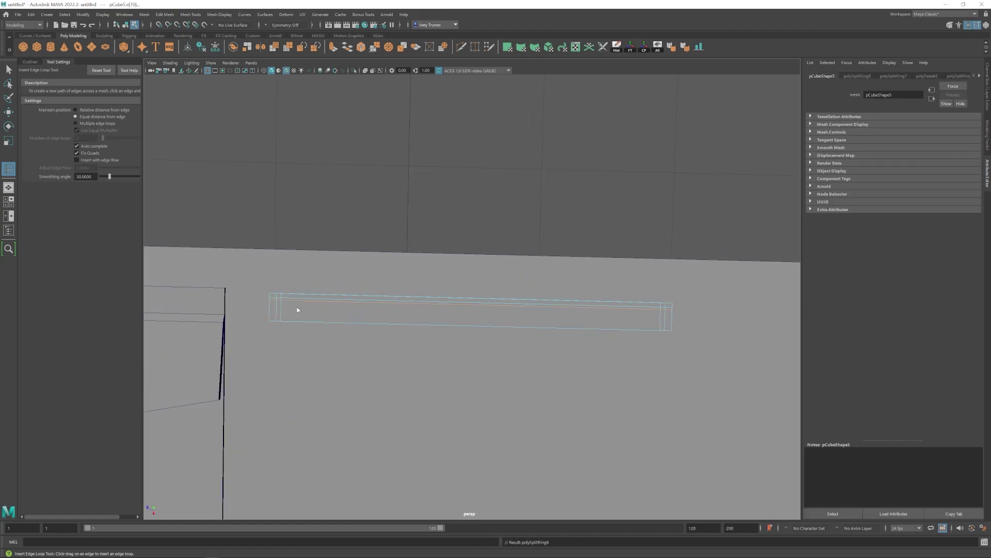
pyautogui.keyDown('alt'); pyautogui.moveTo(281, 299); pyautogui.dragTo(420, 248); pyautogui.keyUp('alt')
# - Adjust the height of the strip's lengthwise edges to slope its outer long side
pyautogui.press('w')
pyautogui.moveTo(451, 308); pyautogui.dragTo(350, 312)
pyautogui.moveTo(343, 287); pyautogui.dragTo(342, 265, button='right')
pyautogui.click(331, 290)
pyautogui.moveTo(439, 204); pyautogui.dragTo(440, 208)
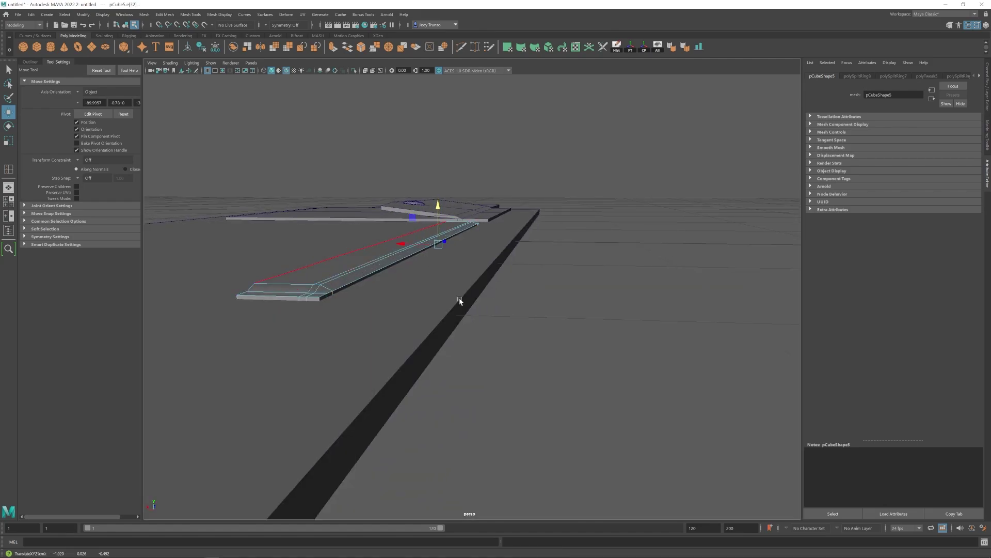
pyautogui.keyDown('alt'); pyautogui.moveTo(458, 299); pyautogui.dragTo(432, 258); pyautogui.keyUp('alt')
pyautogui.click(432, 284)
pyautogui.moveTo(434, 213); pyautogui.dragTo(434, 217)
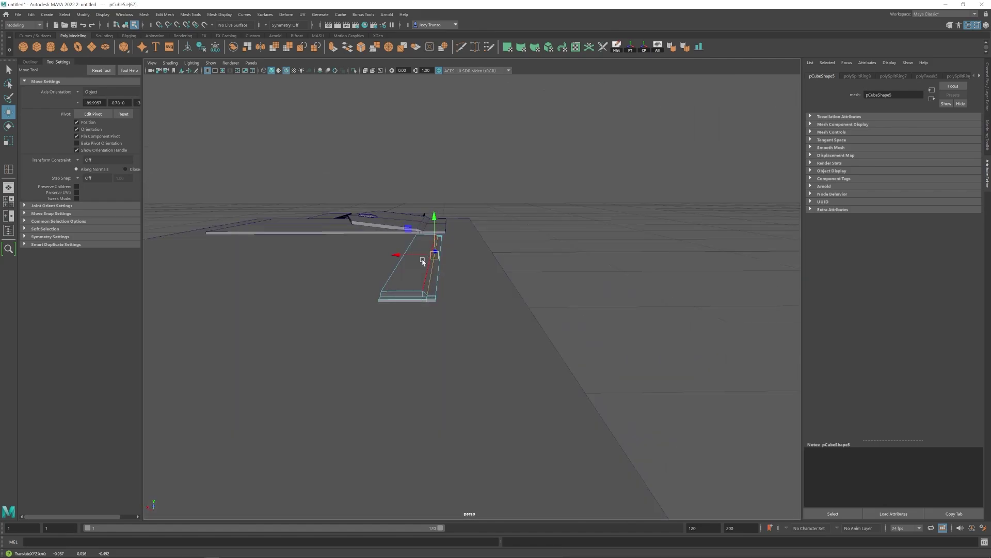
# - Shift the strip's lengthwise edge loop sideways to refine the sloped long side
pyautogui.click(458, 270)
pyautogui.keyDown('alt'); pyautogui.moveTo(459, 270); pyautogui.dragTo(470, 311); pyautogui.keyUp('alt')
pyautogui.keyDown('alt'); pyautogui.moveTo(471, 311); pyautogui.dragTo(452, 275, button='middle'); pyautogui.keyUp('alt')
pyautogui.keyDown('alt'); pyautogui.moveTo(452, 274); pyautogui.dragTo(479, 256); pyautogui.keyUp('alt')
pyautogui.click(482, 247)
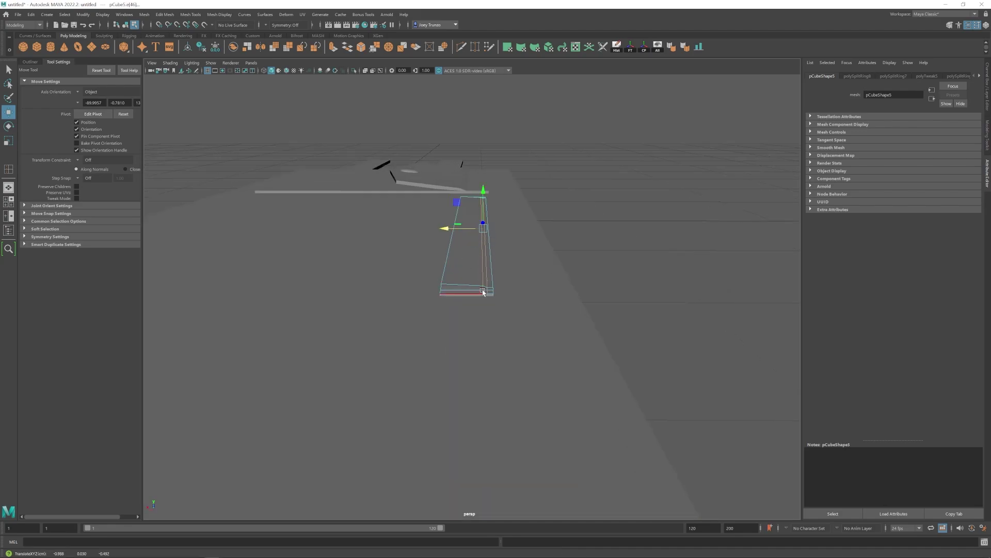
pyautogui.keyDown('alt'); pyautogui.moveTo(483, 290); pyautogui.dragTo(445, 327); pyautogui.keyUp('alt')
pyautogui.click(522, 333)
pyautogui.press('F8')
# - Adjust the strip's length by moving the vertices at one end along the plate
pyautogui.click(453, 300)
pyautogui.click(453, 301)
pyautogui.press('r')
pyautogui.moveTo(455, 288); pyautogui.dragTo(416, 290, button='right')
pyautogui.moveTo(527, 271); pyautogui.dragTo(475, 332)
pyautogui.press('w')
pyautogui.moveTo(469, 289); pyautogui.dragTo(459, 288)
pyautogui.moveTo(526, 304); pyautogui.dragTo(577, 253, button='right')
pyautogui.click(577, 252)
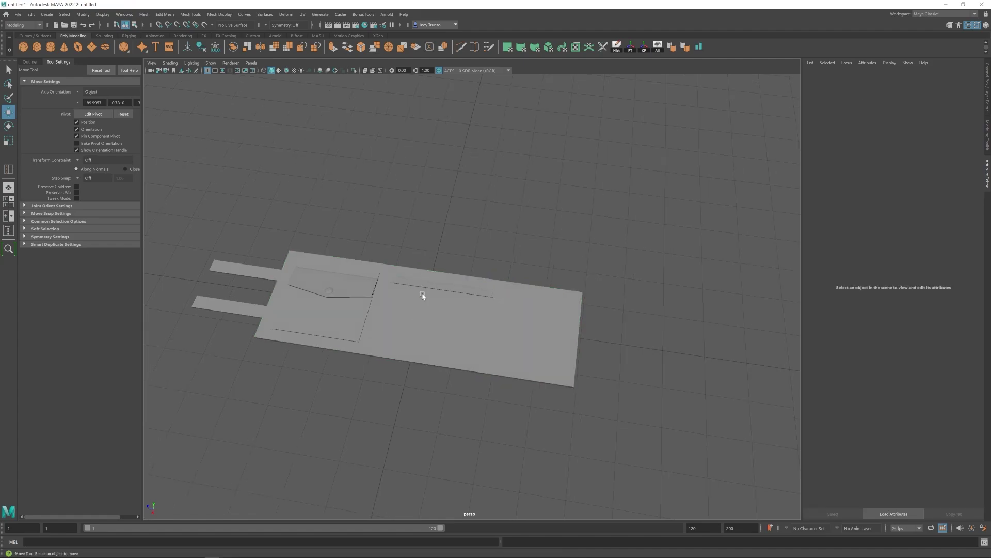
# - Create another polygon cube, flatten it and place it over the strip, with wireframe shown on the shaded objects
pyautogui.moveTo(420, 297)
pyautogui.keyDown('alt'); pyautogui.mouseDown()
pyautogui.moveTo(321, 238)
pyautogui.moveTo(380, 255)
pyautogui.moveTo(413, 225)
pyautogui.moveTo(407, 279)
pyautogui.moveTo(408, 248)
pyautogui.moveTo(407, 267)
pyautogui.mouseUp(); pyautogui.keyUp('alt')
pyautogui.click(37, 47)
pyautogui.press('r')
pyautogui.press('w')
pyautogui.press('r')
pyautogui.press('w')
pyautogui.moveTo(373, 285)
pyautogui.mouseDown()
pyautogui.moveTo(461, 271)
pyautogui.moveTo(410, 284)
pyautogui.moveTo(405, 247)
pyautogui.mouseUp()
pyautogui.press('r')
pyautogui.click(286, 70)
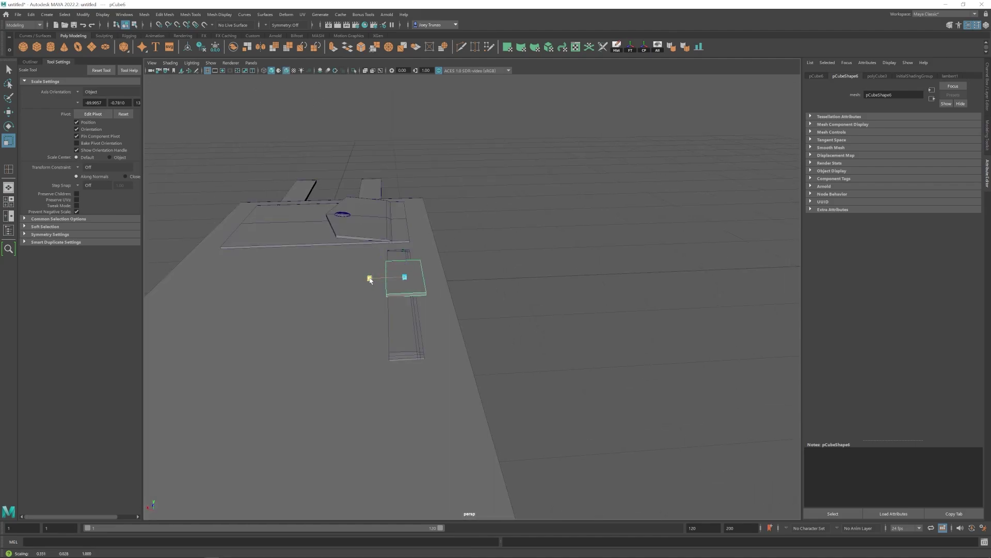
# - Narrow the new slab to fit the strip's width by scaling it and moving its side vertices
pyautogui.moveTo(369, 280); pyautogui.dragTo(371, 279)
pyautogui.moveTo(403, 279); pyautogui.dragTo(374, 279, button='right')
pyautogui.moveTo(456, 200); pyautogui.dragTo(408, 313)
pyautogui.press('w')
pyautogui.moveTo(387, 278); pyautogui.dragTo(377, 278)
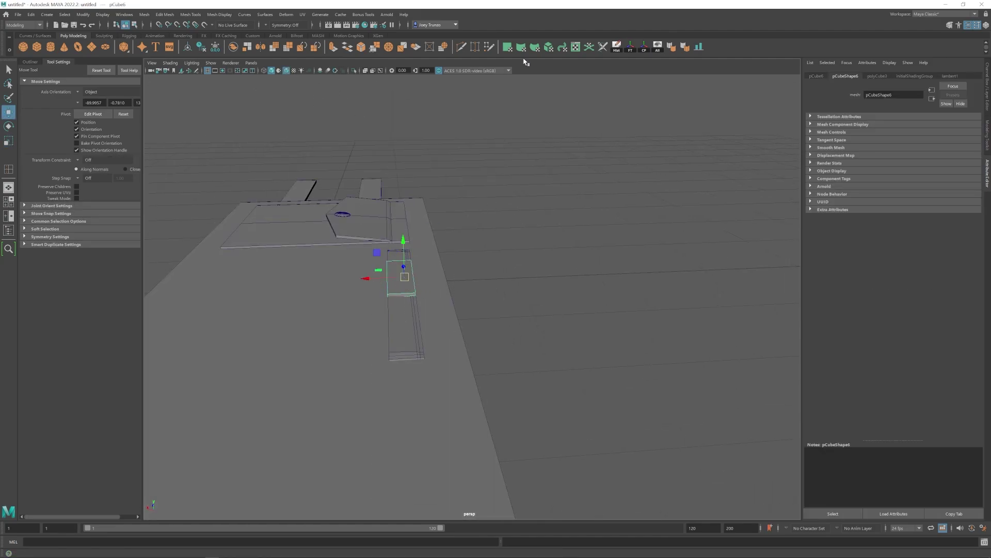
# - Stretch the new slab lengthwise and move it across the plate to the long side opposite the bevelled strip
pyautogui.keyDown('alt'); pyautogui.moveTo(439, 228); pyautogui.dragTo(517, 211); pyautogui.keyUp('alt')
pyautogui.press('r')
pyautogui.moveTo(354, 263); pyautogui.dragTo(322, 376)
pyautogui.keyDown('alt'); pyautogui.moveTo(321, 376); pyautogui.dragTo(390, 345, button='middle'); pyautogui.keyUp('alt')
pyautogui.press('w')
pyautogui.moveTo(445, 283); pyautogui.dragTo(408, 347)
# - Move the slab's end vertices to match the bevelled strip's length and adjust the slab's thickness by scaling
pyautogui.moveTo(510, 318); pyautogui.dragTo(463, 369)
pyautogui.keyDown('alt'); pyautogui.moveTo(463, 369); pyautogui.dragTo(455, 364, button='right'); pyautogui.keyUp('alt')
pyautogui.keyDown('alt'); pyautogui.moveTo(454, 364); pyautogui.dragTo(412, 347, button='middle'); pyautogui.keyUp('alt')
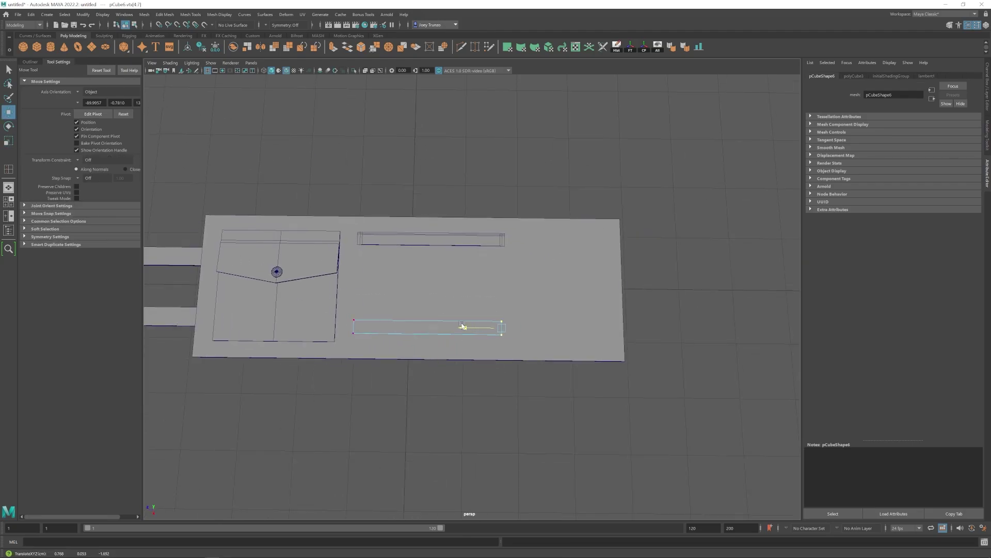
pyautogui.keyDown('alt'); pyautogui.moveTo(462, 325); pyautogui.dragTo(398, 308); pyautogui.keyUp('alt')
pyautogui.moveTo(399, 308); pyautogui.dragTo(439, 284, button='right')
pyautogui.press('r')
pyautogui.keyDown('alt'); pyautogui.moveTo(465, 305); pyautogui.dragTo(439, 310); pyautogui.keyUp('alt')
pyautogui.keyDown('alt'); pyautogui.moveTo(438, 310); pyautogui.dragTo(491, 344, button='right'); pyautogui.keyUp('alt')
pyautogui.keyDown('alt'); pyautogui.moveTo(490, 344); pyautogui.dragTo(470, 312); pyautogui.keyUp('alt')
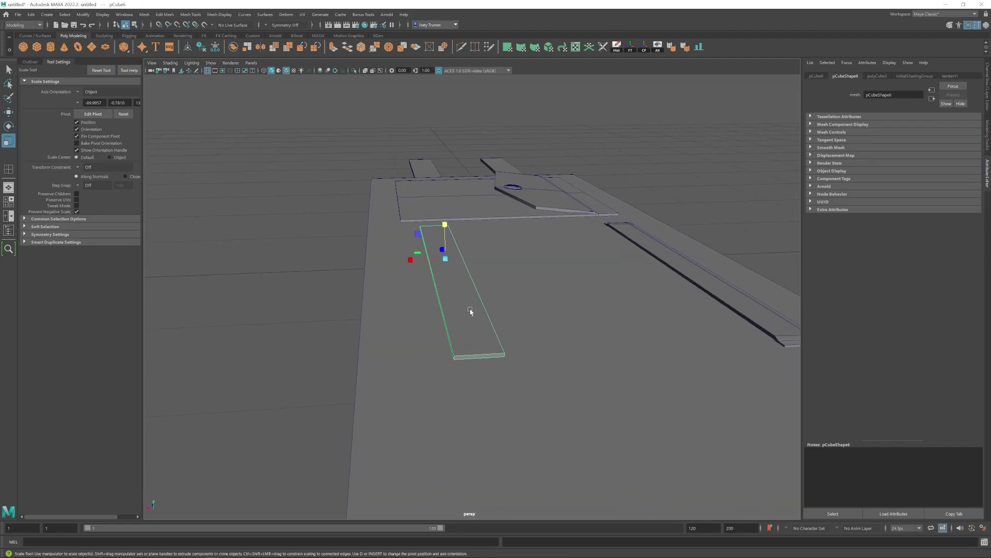
# - Insert two pairs of edge loops across the slab and spread each pair towards its ends
pyautogui.click(190, 14)
pyautogui.click(209, 77)
pyautogui.keyDown('alt'); pyautogui.moveTo(330, 315); pyautogui.dragTo(347, 294); pyautogui.keyUp('alt')
pyautogui.click(77, 122)
pyautogui.click(438, 309)
pyautogui.press('r')
pyautogui.press('g')
pyautogui.click(370, 305)
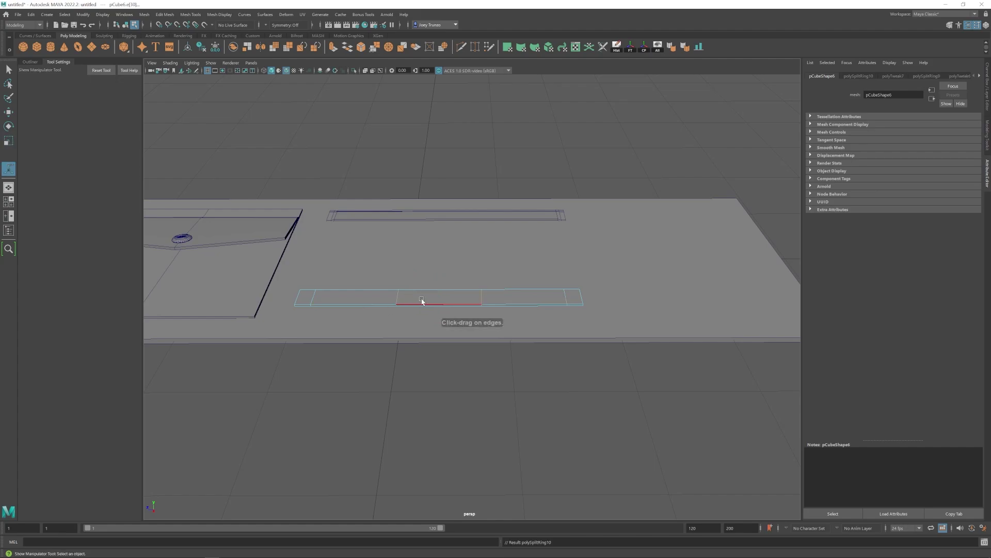
pyautogui.press('r')
pyautogui.moveTo(404, 297); pyautogui.dragTo(339, 298)
# - Lower the vertices at both ends of the slab so that its middle section stands raised above the end tabs
pyautogui.press('w')
pyautogui.click(319, 310)
pyautogui.keyDown('alt'); pyautogui.moveTo(319, 308); pyautogui.dragTo(384, 300, button='middle'); pyautogui.keyUp('alt')
pyautogui.moveTo(376, 289); pyautogui.dragTo(337, 288, button='right')
pyautogui.keyDown('alt'); pyautogui.moveTo(335, 287); pyautogui.dragTo(420, 330); pyautogui.keyUp('alt')
pyautogui.keyDown('alt'); pyautogui.moveTo(640, 314); pyautogui.dragTo(427, 326, button='middle'); pyautogui.keyUp('alt')
pyautogui.keyDown('shift'); pyautogui.moveTo(521, 281); pyautogui.dragTo(445, 334); pyautogui.keyUp('shift')
pyautogui.keyDown('alt'); pyautogui.moveTo(448, 367); pyautogui.dragTo(392, 323); pyautogui.keyUp('alt')
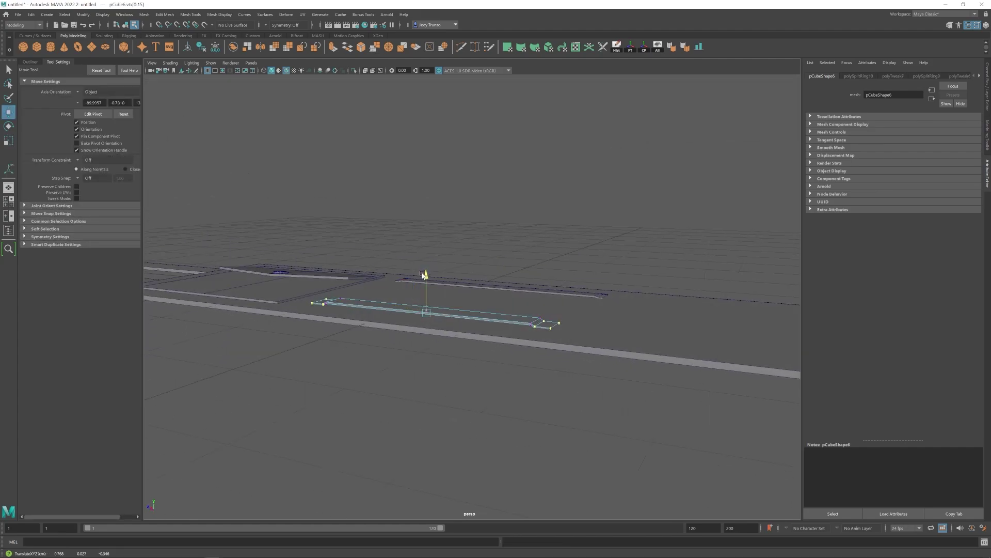
pyautogui.keyDown('alt'); pyautogui.moveTo(423, 275); pyautogui.dragTo(439, 330); pyautogui.keyUp('alt')
pyautogui.moveTo(445, 281); pyautogui.dragTo(471, 250, button='right')
pyautogui.click(475, 194)
# - Scale the slab's inner pair of edge loops towards the middle and bevel them to round the raised section
pyautogui.keyDown('alt'); pyautogui.moveTo(454, 222); pyautogui.dragTo(413, 268); pyautogui.keyUp('alt')
pyautogui.scroll(-5, 392, 289)
pyautogui.click(380, 305)
pyautogui.scroll(5, 388, 274)
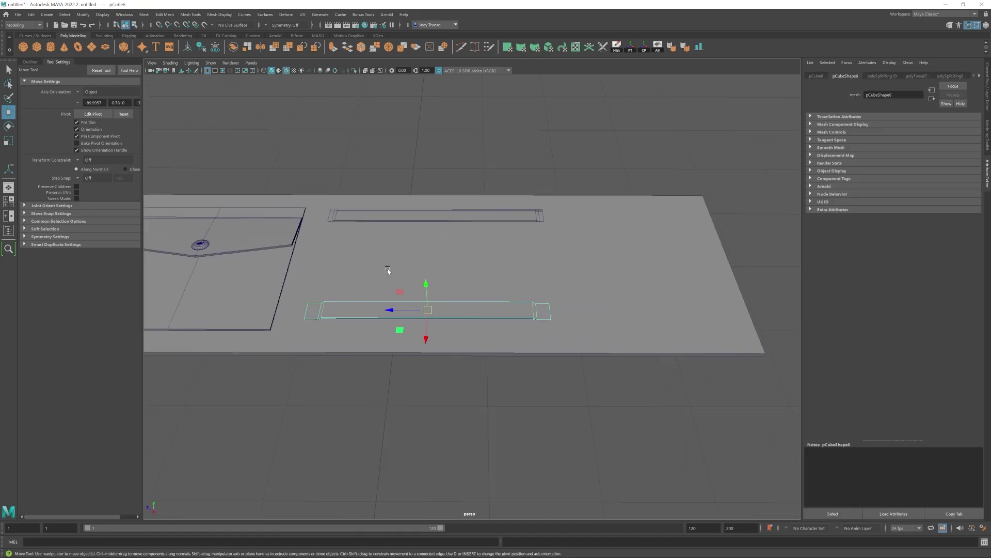
pyautogui.press('F10')
pyautogui.click(394, 316)
pyautogui.press('r')
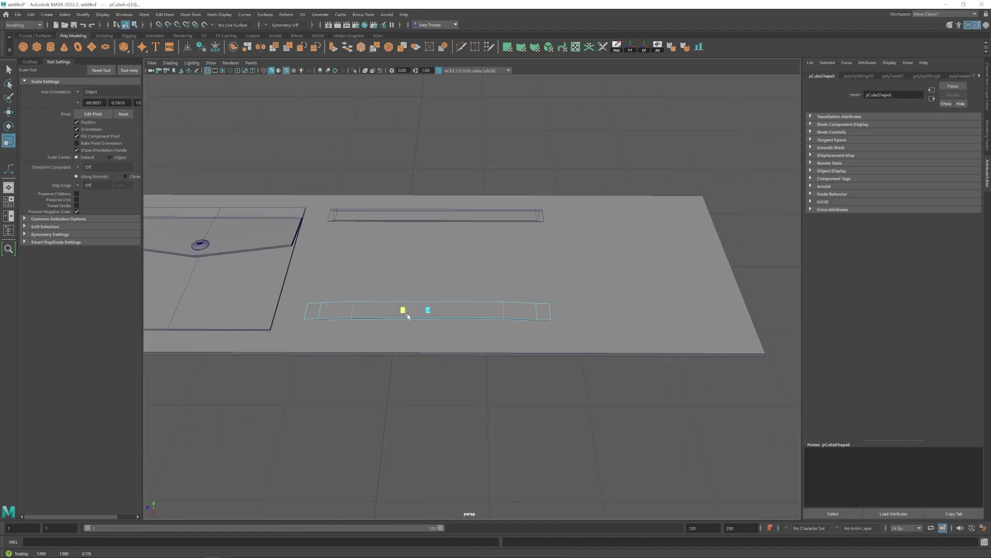
pyautogui.moveTo(407, 316); pyautogui.dragTo(410, 316)
pyautogui.moveTo(417, 347)
pyautogui.keyDown('alt'); pyautogui.mouseDown()
pyautogui.moveTo(414, 313)
pyautogui.moveTo(415, 331)
pyautogui.mouseUp(); pyautogui.keyUp('alt')
pyautogui.click(165, 14)
pyautogui.click(175, 45)
pyautogui.keyDown('alt'); pyautogui.moveTo(469, 304); pyautogui.dragTo(472, 330); pyautogui.keyUp('alt')
# - Move the vertices at the slab's far end along the plate to adjust the length of the end tab
pyautogui.press('w')
pyautogui.keyDown('alt'); pyautogui.moveTo(574, 332); pyautogui.dragTo(416, 302); pyautogui.keyUp('alt')
pyautogui.click(427, 297)
pyautogui.moveTo(427, 295); pyautogui.dragTo(369, 279, button='right')
pyautogui.moveTo(544, 333); pyautogui.dragTo(500, 277)
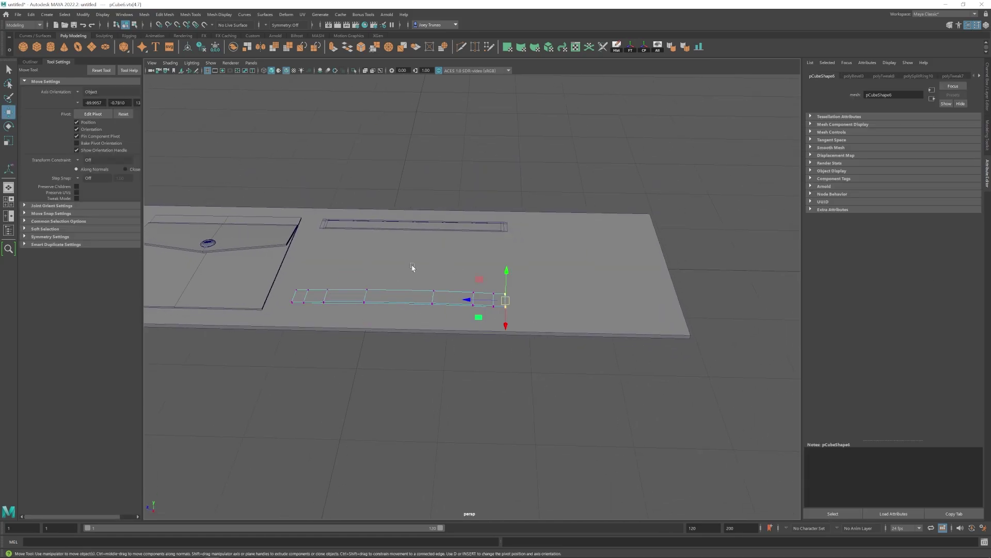
pyautogui.moveTo(421, 298); pyautogui.dragTo(423, 298)
pyautogui.moveTo(428, 297); pyautogui.dragTo(478, 276, button='right')
pyautogui.click(465, 362)
# - Duplicate the pocket's button and place the copy on the far end of the slab
pyautogui.keyDown('alt'); pyautogui.moveTo(437, 279); pyautogui.dragTo(450, 297); pyautogui.keyUp('alt')
pyautogui.click(270, 247)
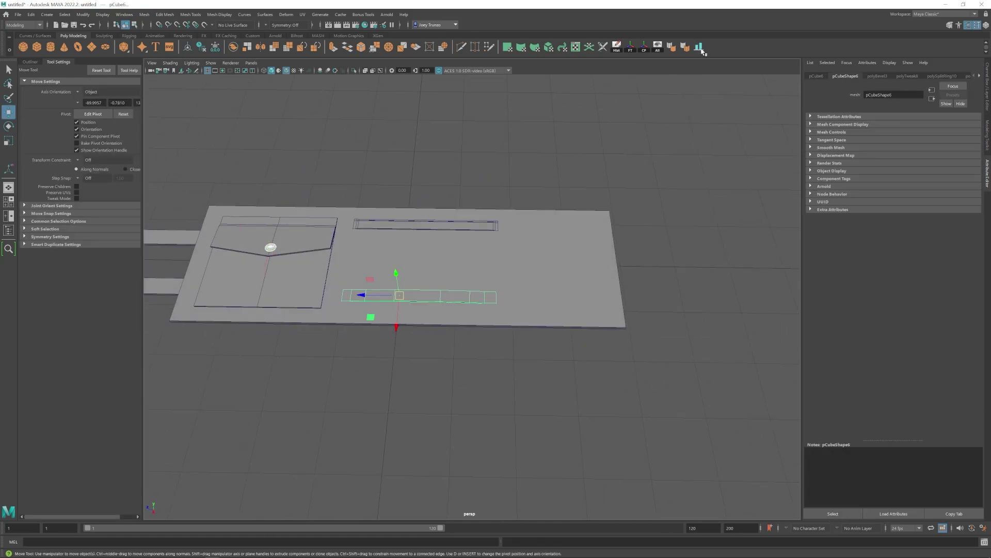
pyautogui.keyDown('alt'); pyautogui.moveTo(610, 335); pyautogui.dragTo(472, 342); pyautogui.keyUp('alt')
pyautogui.scroll(6, 472, 343)
# - Set the copied button's rotation to 0 and raise it to a Translate Y of 0.034 on the slab
pyautogui.press('e')
pyautogui.click(988, 109)
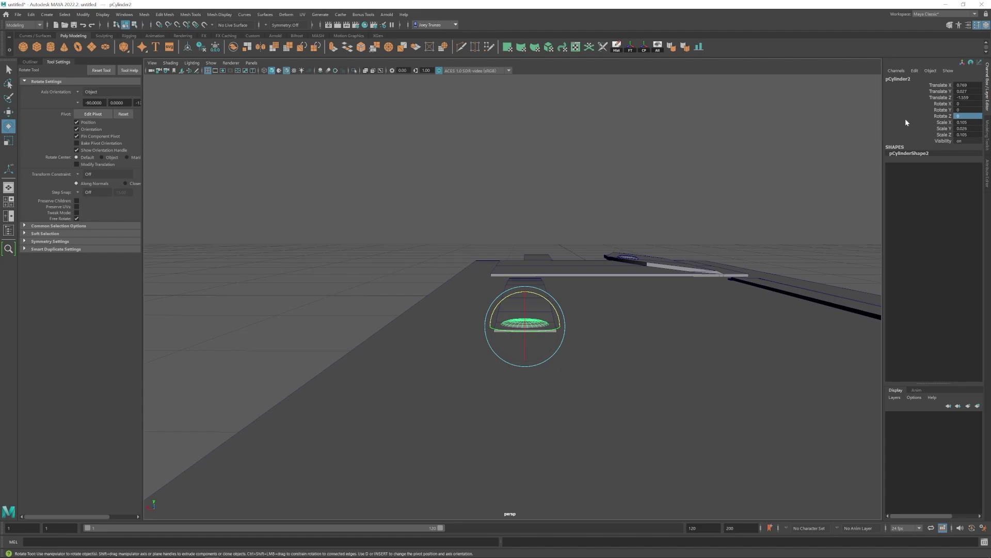
pyautogui.keyDown('alt'); pyautogui.moveTo(524, 325); pyautogui.dragTo(527, 298); pyautogui.keyUp('alt')
pyautogui.press('w')
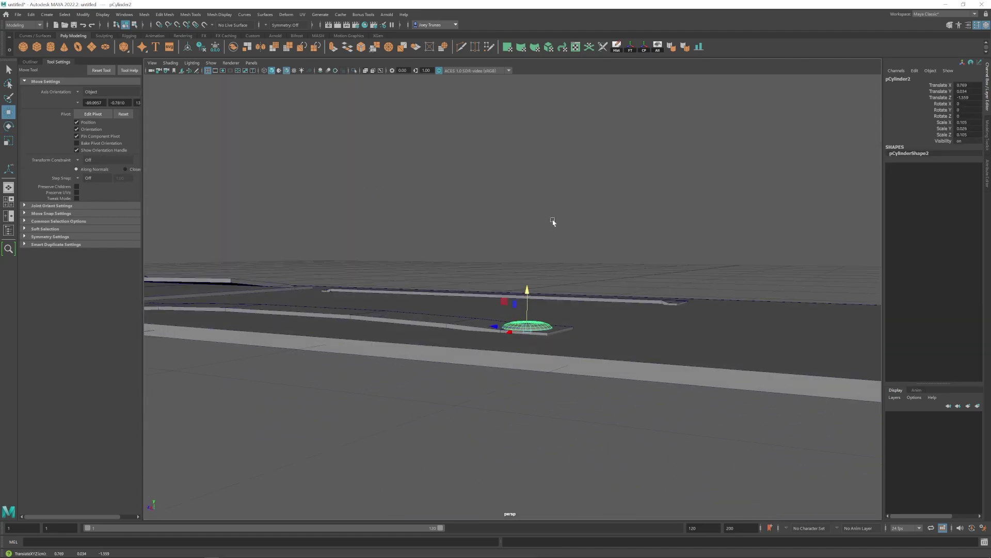
pyautogui.click(553, 222)
pyautogui.keyDown('alt'); pyautogui.moveTo(553, 222); pyautogui.dragTo(516, 324); pyautogui.keyUp('alt')
pyautogui.scroll(-6, 475, 344)
pyautogui.keyDown('alt'); pyautogui.moveTo(436, 361); pyautogui.dragTo(438, 350); pyautogui.keyUp('alt')
pyautogui.scroll(3, 331, 284)
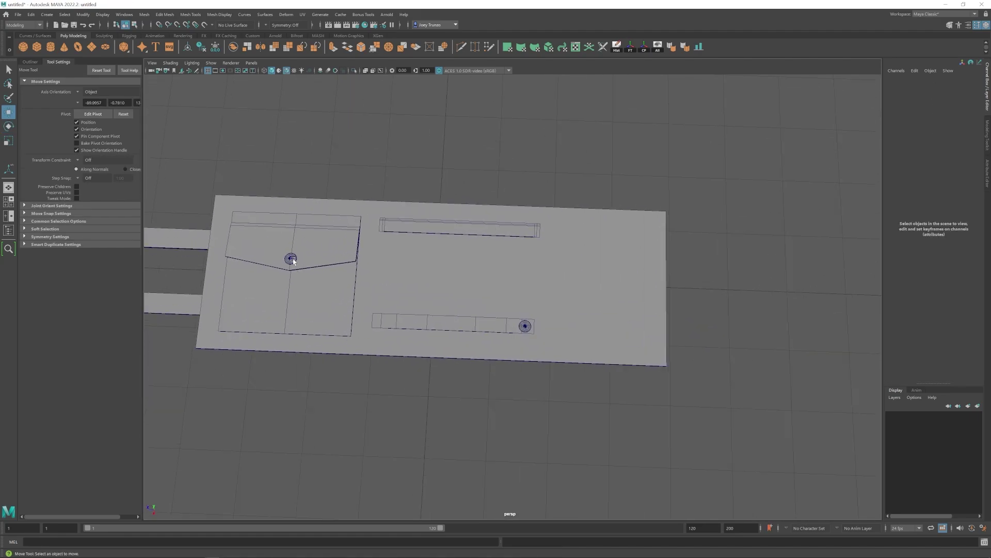
pyautogui.click(525, 326)
pyautogui.press('r')
pyautogui.click(445, 319)
pyautogui.keyDown('shift'); pyautogui.click(455, 231); pyautogui.keyUp('shift')
pyautogui.click(684, 300)
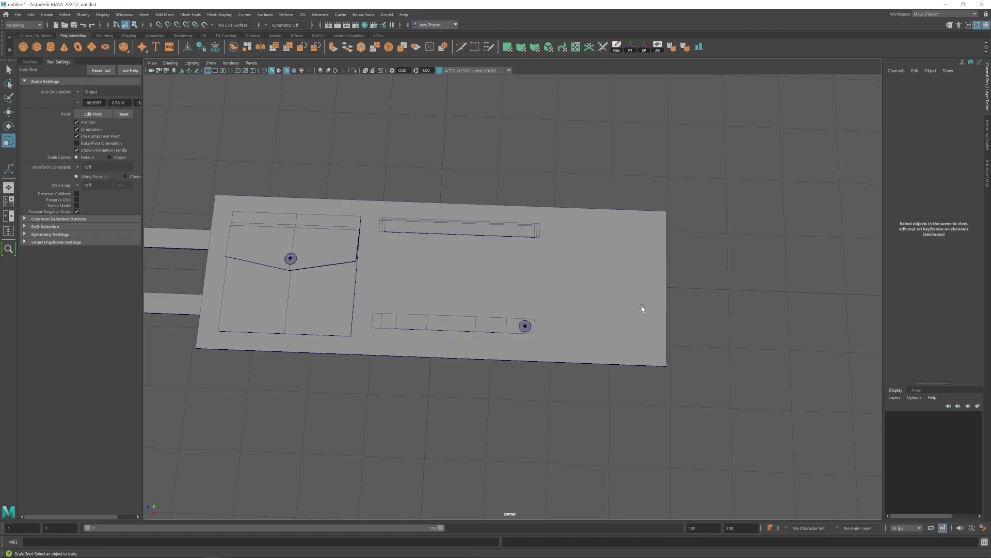
# - Select the slab together with its button and move them closer to the plate's long edge
pyautogui.scroll(-5, 568, 320)
pyautogui.keyDown('alt'); pyautogui.moveTo(496, 330); pyautogui.dragTo(502, 333); pyautogui.keyUp('alt')
pyautogui.scroll(1, 480, 344)
pyautogui.moveTo(468, 353); pyautogui.dragTo(550, 306)
pyautogui.press('w')
pyautogui.moveTo(463, 350); pyautogui.dragTo(473, 316)
pyautogui.click(460, 370)
# - Create a polygon cylinder, rotate it 90 degrees onto its side and set its axis subdivisions to 40
pyautogui.scroll(-4, 455, 331)
pyautogui.scroll(7, 494, 351)
pyautogui.scroll(2, 495, 353)
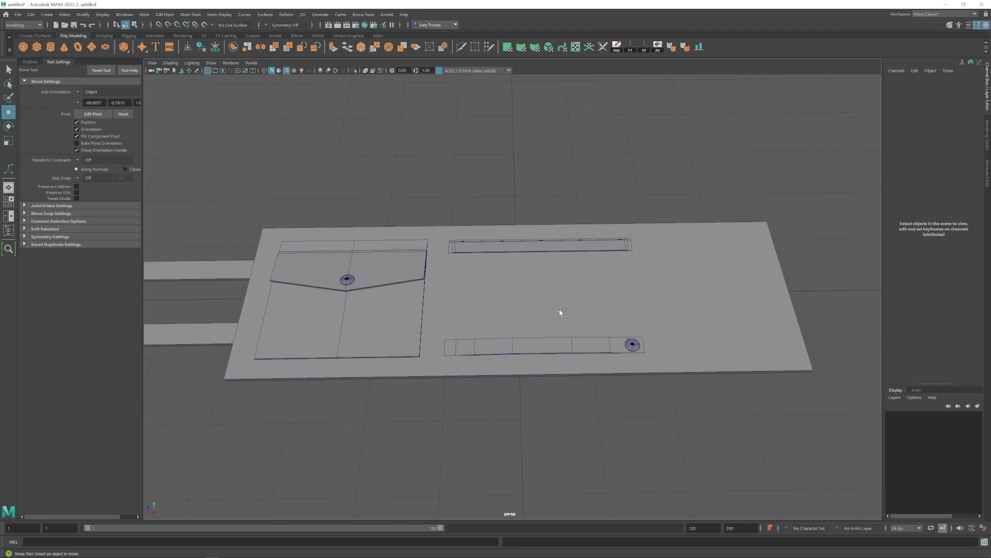
pyautogui.press('e')
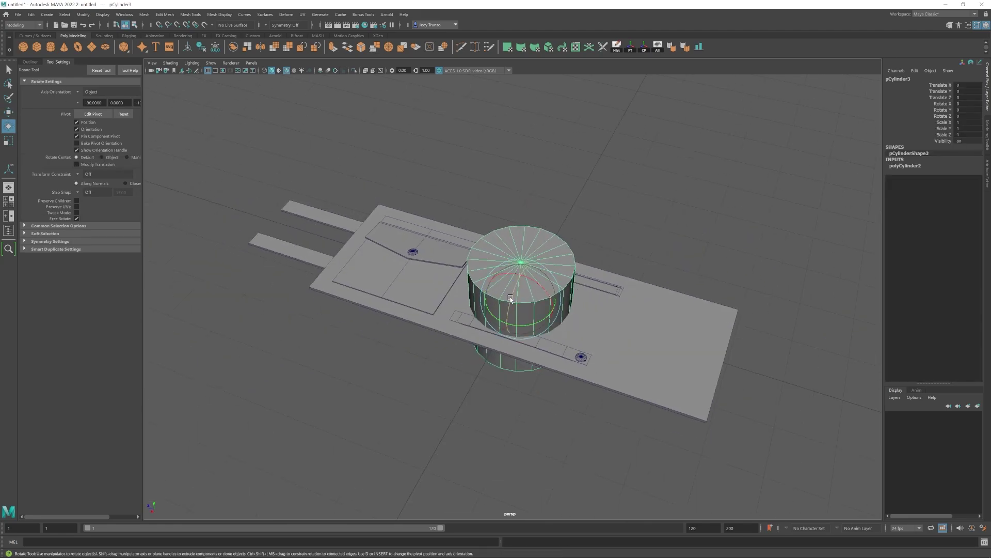
pyautogui.moveTo(517, 232); pyautogui.dragTo(516, 320)
pyautogui.hotkey('ctrl', 'a')
pyautogui.click(872, 143)
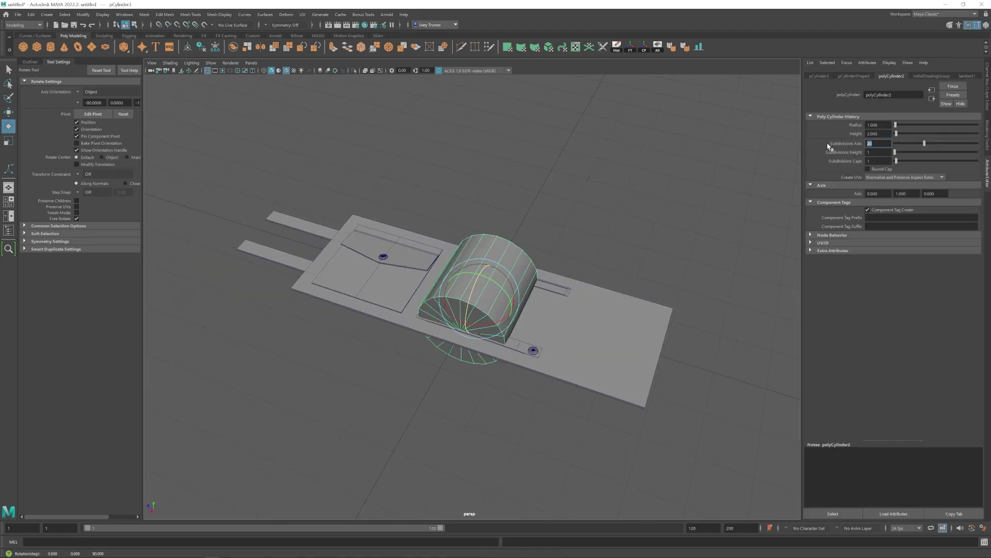
# - Scale the cylinder down and move it onto the plate between the bevelled strip and the slab
pyautogui.keyDown('alt'); pyautogui.moveTo(486, 175); pyautogui.dragTo(310, 147); pyautogui.keyUp('alt')
pyautogui.press('r')
pyautogui.moveTo(478, 312); pyautogui.dragTo(550, 361)
pyautogui.scroll(4, 502, 334)
pyautogui.press('w')
pyautogui.moveTo(483, 283); pyautogui.dragTo(481, 271)
pyautogui.scroll(-4, 382, 325)
pyautogui.keyDown('alt'); pyautogui.moveTo(361, 310); pyautogui.dragTo(506, 356); pyautogui.keyUp('alt')
pyautogui.scroll(3, 458, 308)
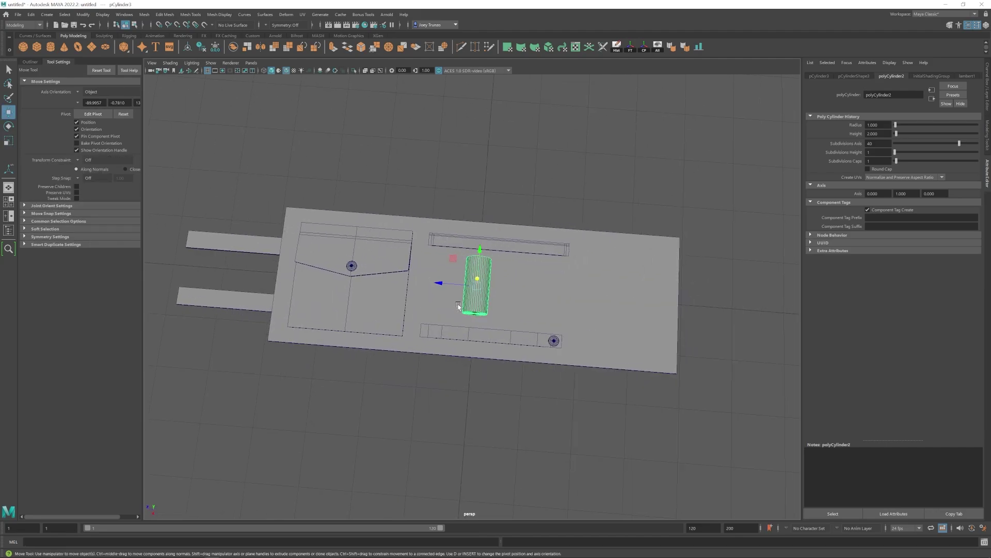
# - Adjust the cylinder's size and move it next to the pocket, lying across the plate
pyautogui.keyDown('alt'); pyautogui.moveTo(438, 292); pyautogui.dragTo(448, 323, button='middle'); pyautogui.keyUp('alt')
pyautogui.keyDown('alt'); pyautogui.moveTo(563, 336); pyautogui.dragTo(522, 336); pyautogui.keyUp('alt')
pyautogui.press('r')
pyautogui.moveTo(467, 320); pyautogui.dragTo(469, 362)
pyautogui.click(487, 312)
pyautogui.press('w')
# - Pull the pocket's side inward from the plate's edge and shift the slab with its button inward as well
pyautogui.press('r')
pyautogui.click(452, 360)
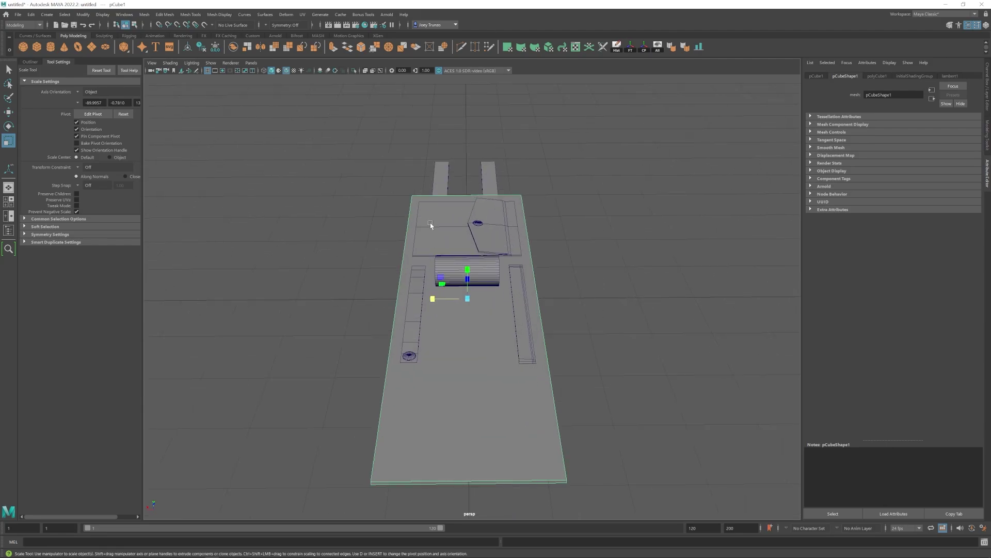
pyautogui.click(430, 222)
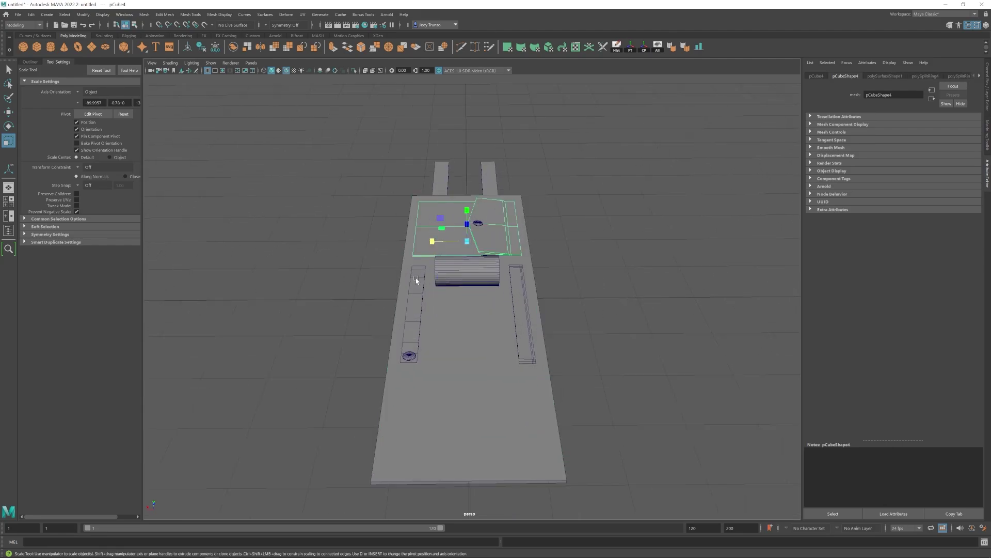
pyautogui.click(410, 247)
pyautogui.press('w')
pyautogui.moveTo(379, 230); pyautogui.dragTo(383, 230)
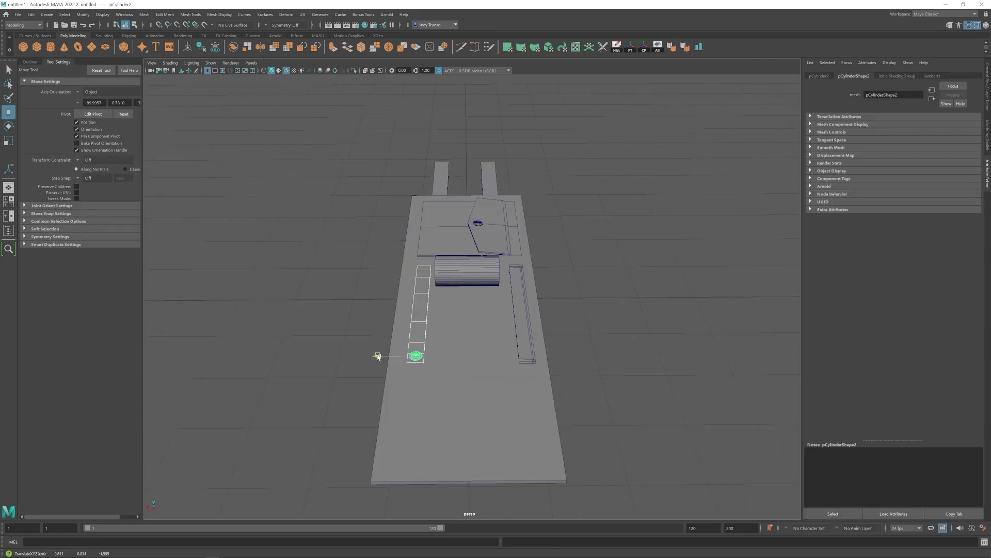
# - Adjust the cylinder's height so it rests on the plate and set its cap subdivisions to 2
pyautogui.keyDown('alt'); pyautogui.moveTo(509, 270); pyautogui.dragTo(460, 244); pyautogui.keyUp('alt')
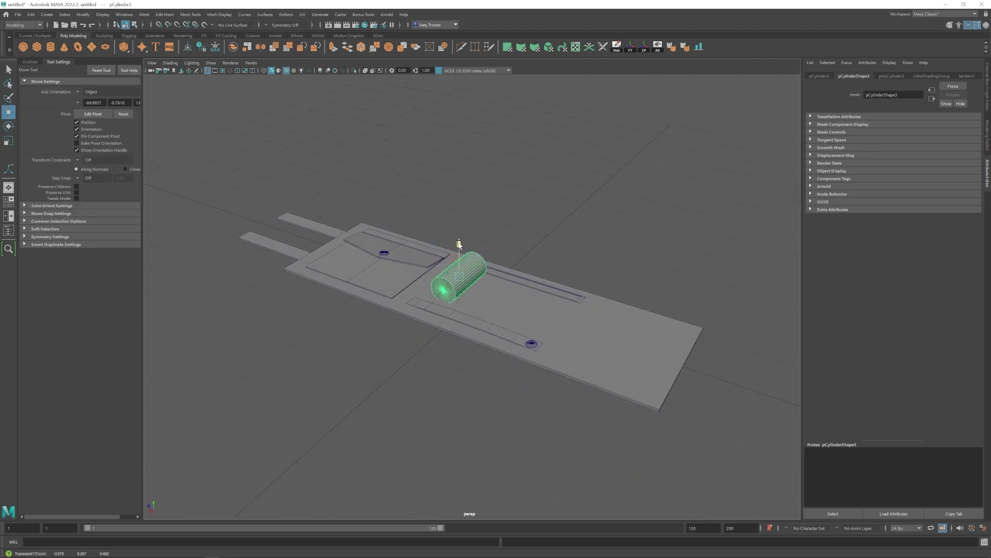
pyautogui.keyDown('alt'); pyautogui.moveTo(473, 292); pyautogui.dragTo(505, 343); pyautogui.keyUp('alt')
pyautogui.scroll(3, 505, 344)
pyautogui.click(892, 76)
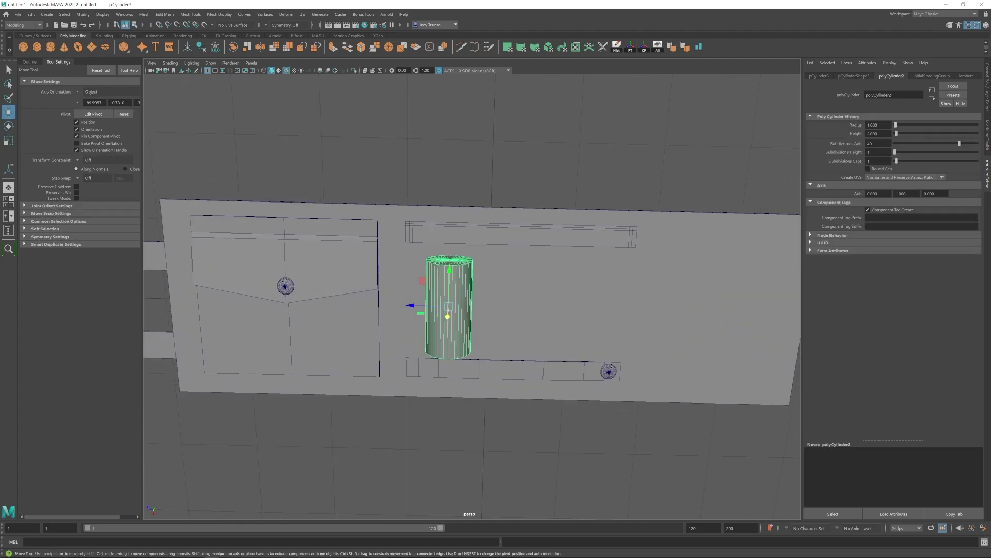
pyautogui.keyDown('alt'); pyautogui.moveTo(477, 241); pyautogui.dragTo(437, 222); pyautogui.keyUp('alt')
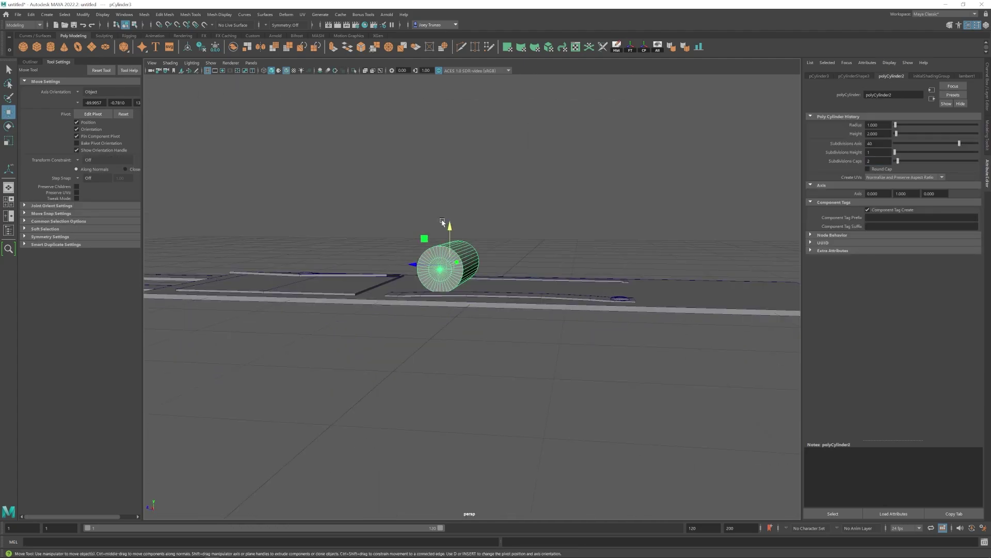
# - Isolate the cylinder and delete the inner cap faces at both ends, selecting them in the side view
pyautogui.hotkey('ctrl', '1')
pyautogui.press('space')
pyautogui.press('space')
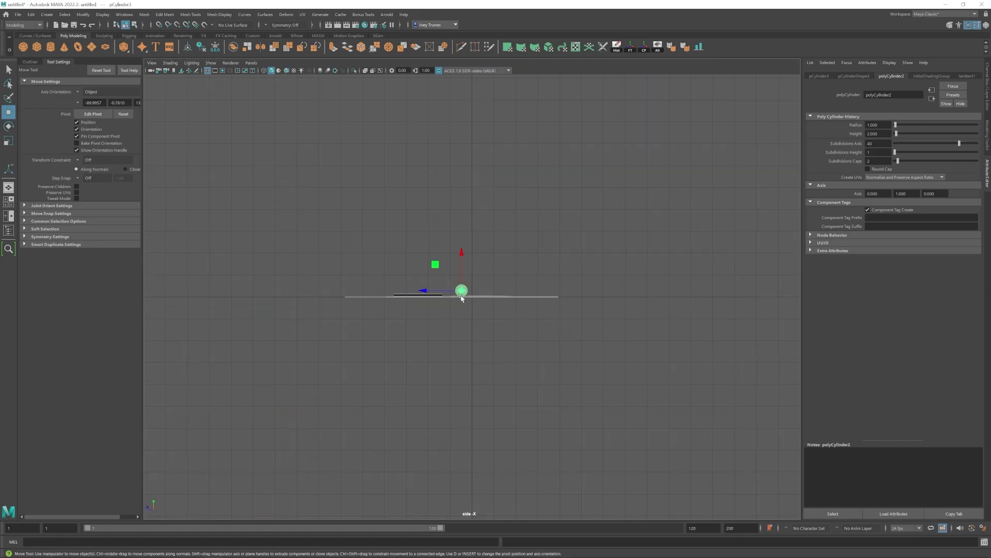
pyautogui.press('f')
pyautogui.press('F11')
pyautogui.moveTo(479, 281); pyautogui.dragTo(465, 308)
pyautogui.press('Delete')
pyautogui.press('space')
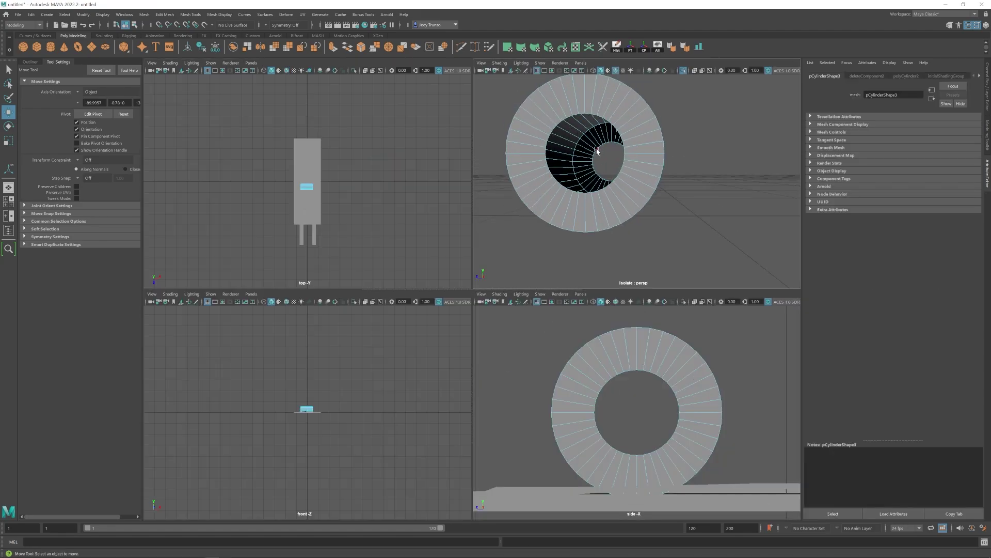
# - Bridge the two open inner rims to line the cylinder with a through hole, and undo the twist adjustment
pyautogui.click(165, 14)
pyautogui.click(175, 48)
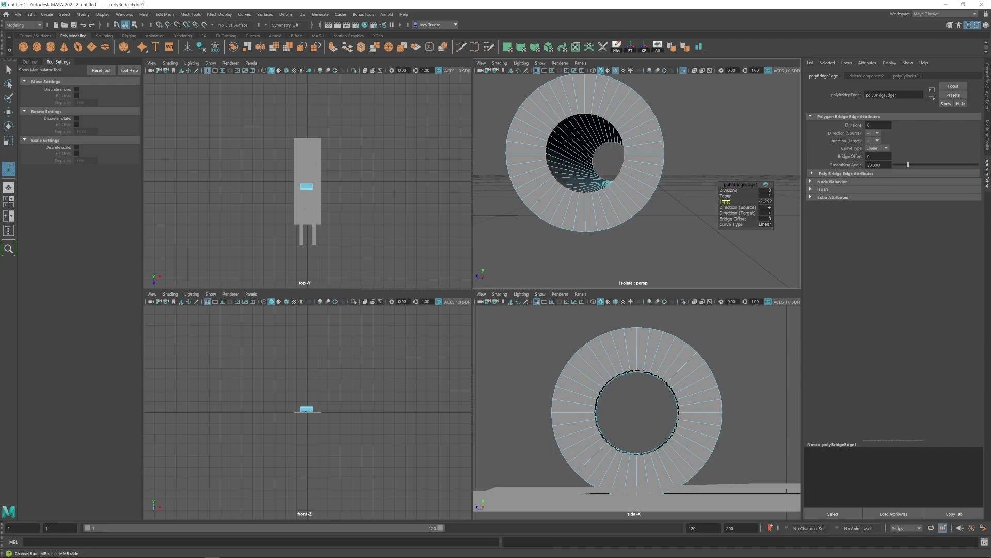
pyautogui.hotkey('ctrl', 'z')
pyautogui.keyDown('alt'); pyautogui.moveTo(632, 200); pyautogui.dragTo(634, 210); pyautogui.keyUp('alt')
pyautogui.press('w')
pyautogui.scroll(-4, 602, 213)
pyautogui.click(695, 196)
pyautogui.keyDown('alt'); pyautogui.moveTo(695, 195); pyautogui.dragTo(589, 217); pyautogui.keyUp('alt')
pyautogui.press('space')
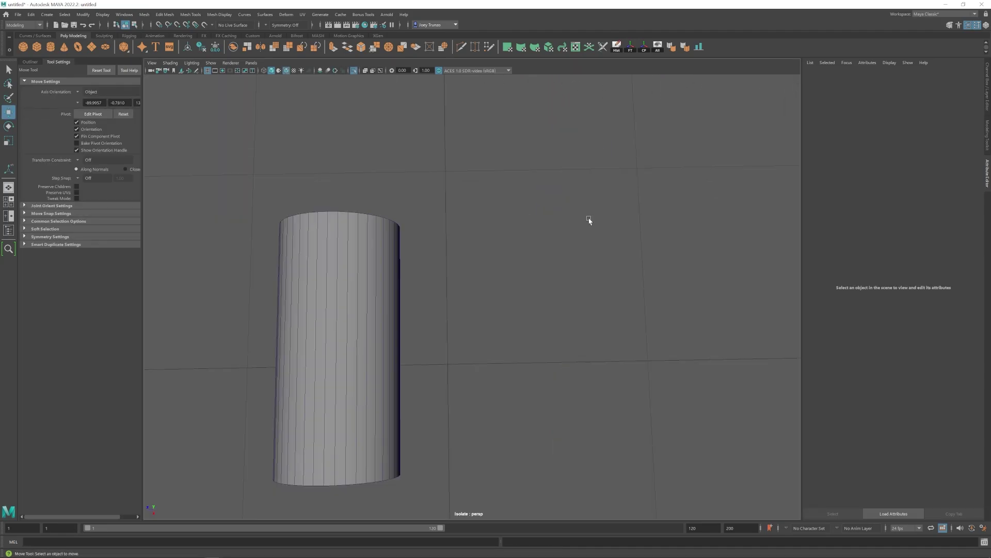
# - Insert a pair of edge loops around the cylinder and scale them apart towards its ends
pyautogui.click(191, 14)
pyautogui.click(204, 66)
pyautogui.click(455, 251)
pyautogui.press('r')
pyautogui.keyDown('alt'); pyautogui.moveTo(459, 250); pyautogui.dragTo(495, 264); pyautogui.keyUp('alt')
pyautogui.keyDown('alt'); pyautogui.moveTo(557, 270); pyautogui.dragTo(513, 249, button='middle'); pyautogui.keyUp('alt')
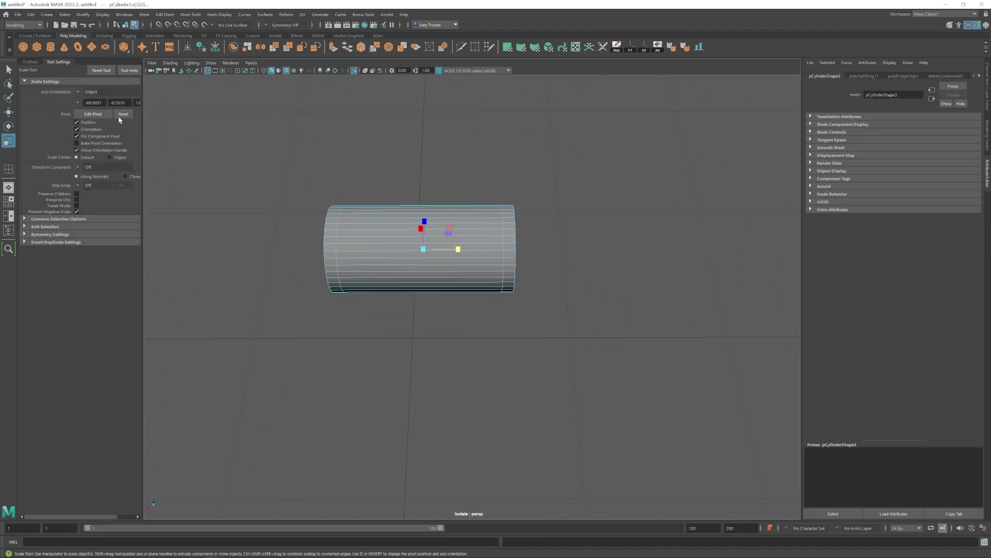
# - Insert further edge loops close to both ends of the cylinder and adjust their spacing by scaling
pyautogui.click(9, 169)
pyautogui.press('w')
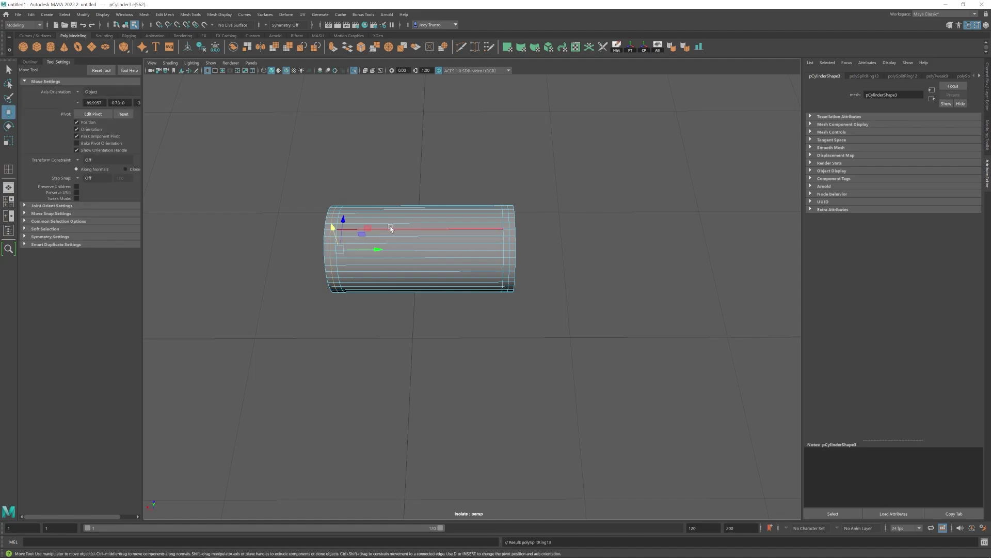
pyautogui.press('y')
pyautogui.click(373, 222)
pyautogui.press('r')
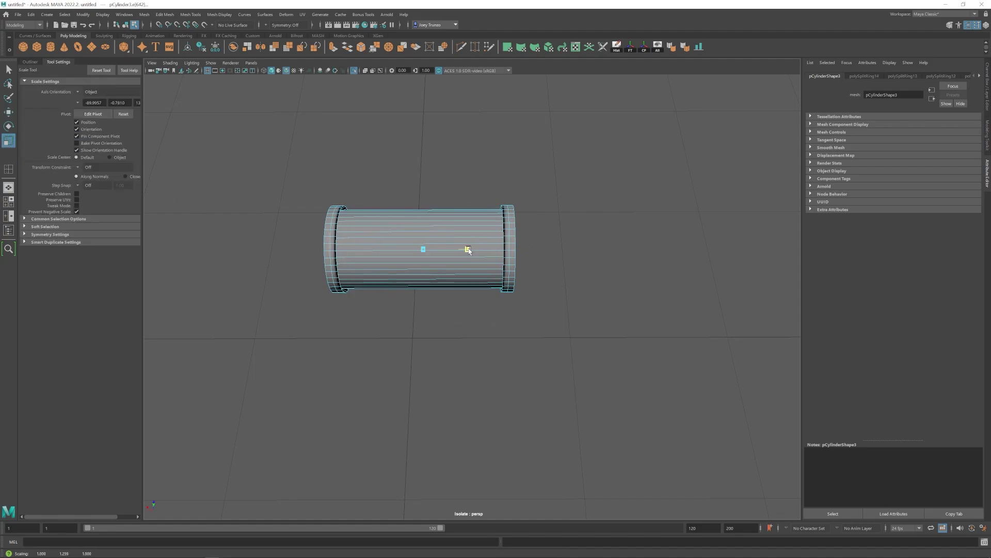
pyautogui.keyDown('alt'); pyautogui.moveTo(468, 250); pyautogui.dragTo(441, 268); pyautogui.keyUp('alt')
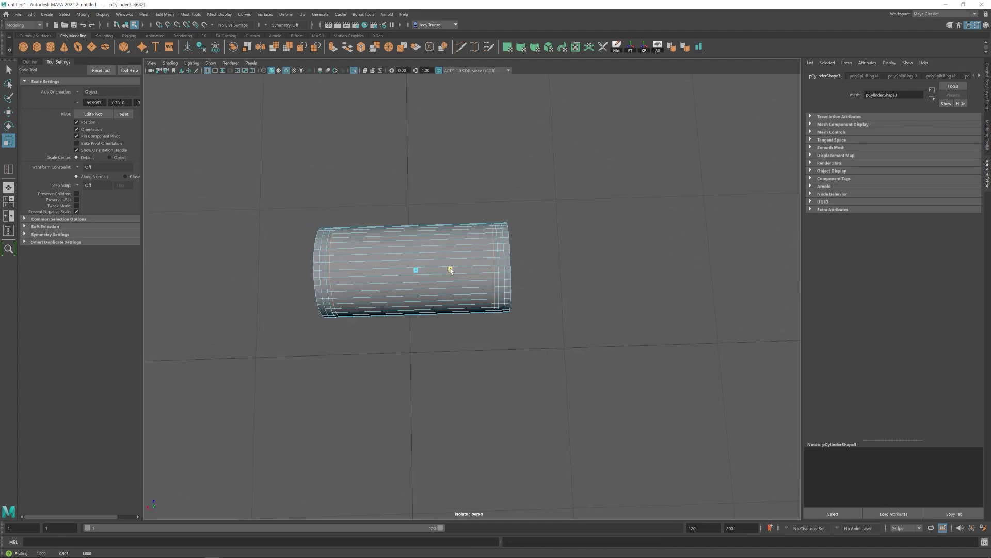
# - Bevel the middle edge loops near both ends of the cylinder with a fraction of about 0.46
pyautogui.keyDown('shift'); pyautogui.doubleClick(327, 251); pyautogui.keyUp('shift')
pyautogui.click(165, 15)
pyautogui.click(179, 45)
pyautogui.moveTo(935, 141); pyautogui.dragTo(933, 142)
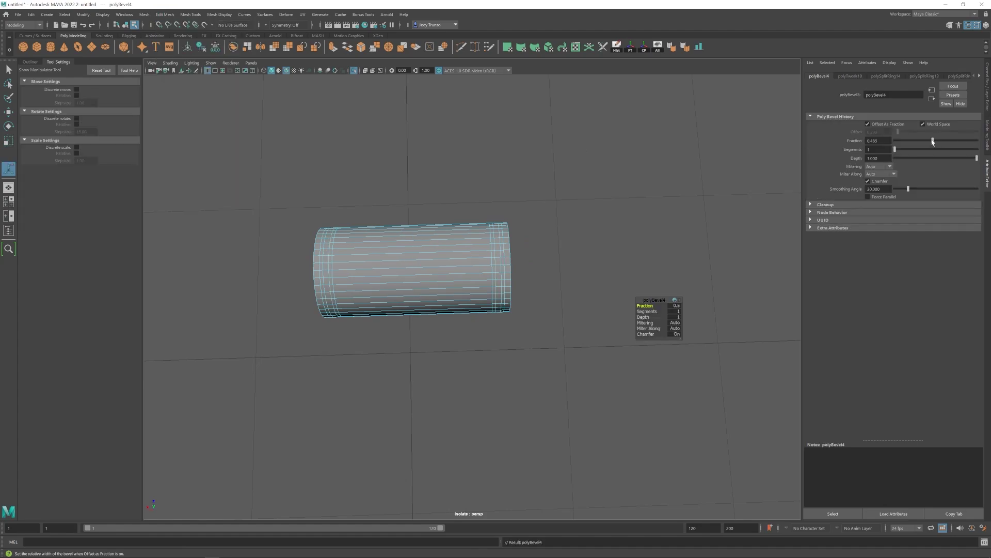
# - Bevel another pair of edge loops near the cylinder's ends with a fraction of 0.261
pyautogui.hotkey('ctrl', 'b')
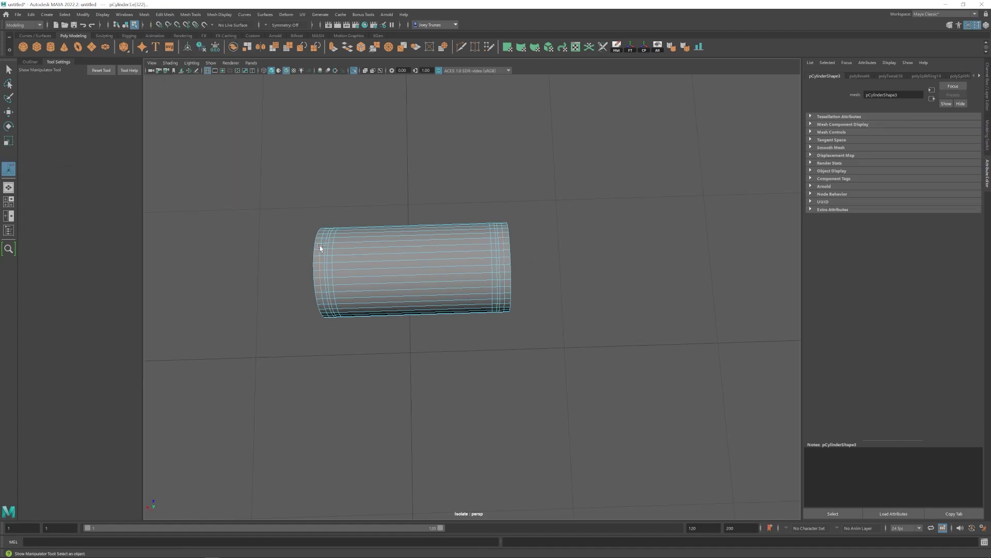
pyautogui.scroll(1, 412, 305)
pyautogui.keyDown('alt'); pyautogui.moveTo(412, 305); pyautogui.dragTo(408, 293); pyautogui.keyUp('alt')
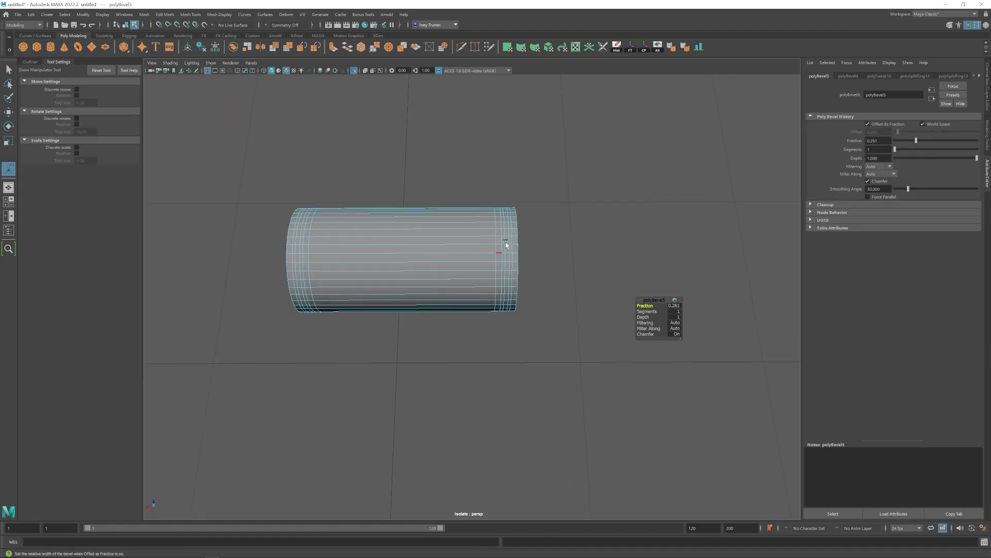
# - Extrude the narrow face rings near both ends of the cylinder and scale the extruded faces slightly
pyautogui.moveTo(504, 245); pyautogui.dragTo(504, 276, button='right')
pyautogui.click(510, 226)
pyautogui.hotkey('ctrl', 'e')
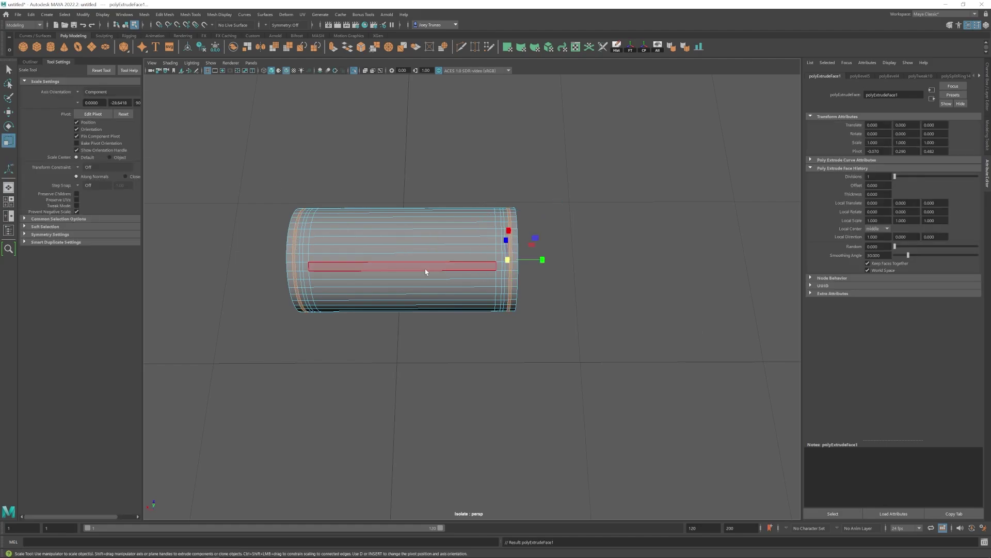
pyautogui.moveTo(507, 260); pyautogui.dragTo(506, 260)
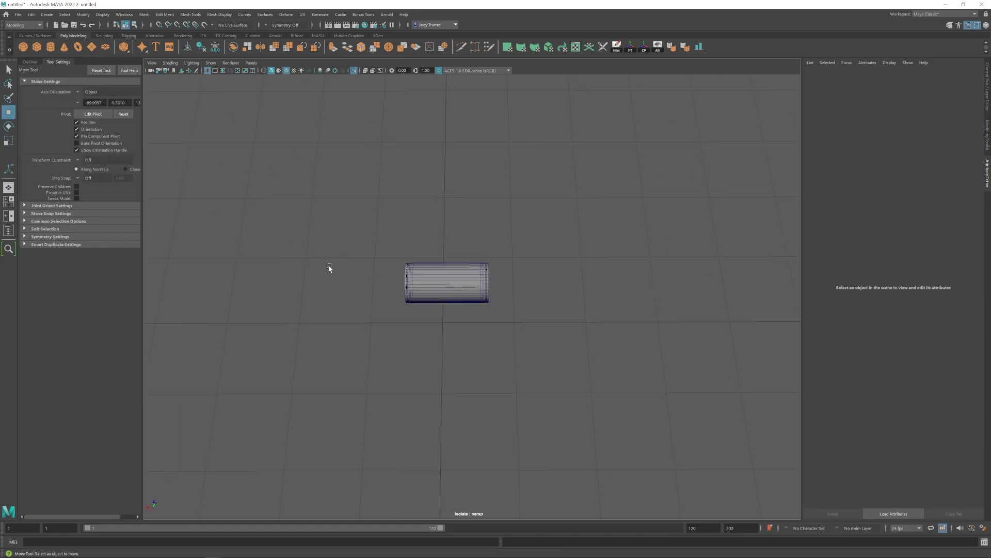
# - Bevel the outer rim edges at both ends of the cylinder
pyautogui.keyDown('alt'); pyautogui.moveTo(330, 268); pyautogui.dragTo(456, 273); pyautogui.keyUp('alt')
pyautogui.click(456, 274)
pyautogui.click(164, 14)
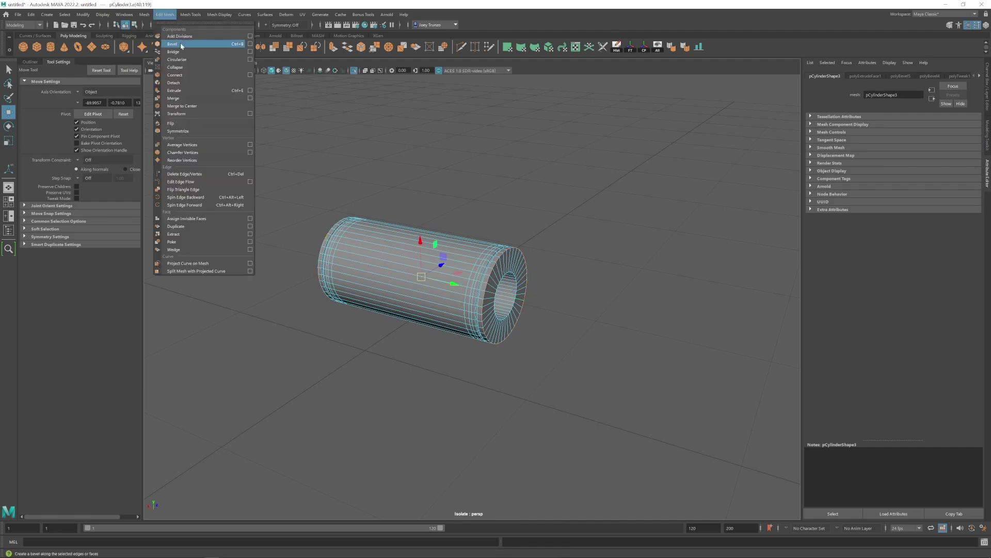
pyautogui.click(175, 40)
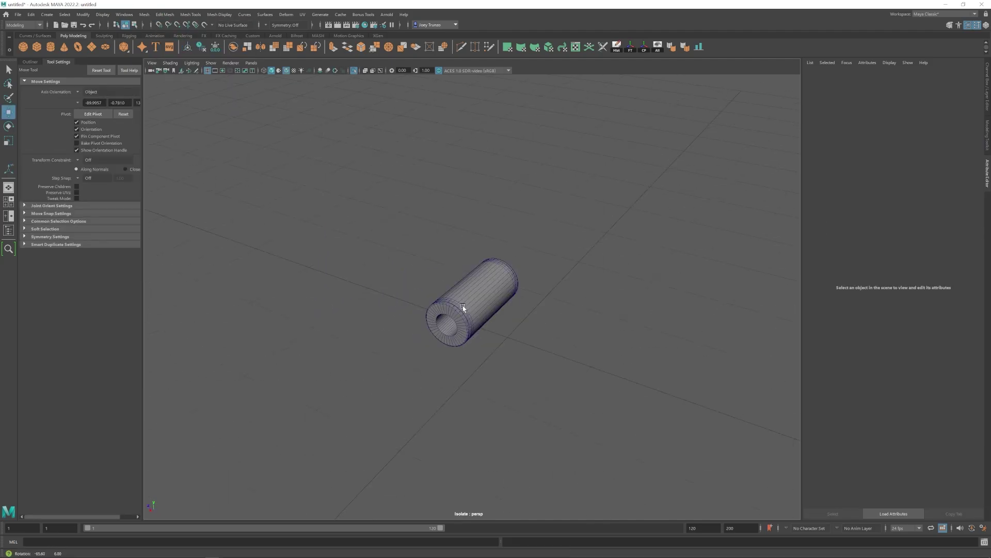
# - Select another edge loop near each end of the cylinder and bevel the pair
pyautogui.keyDown('alt'); pyautogui.moveTo(570, 351); pyautogui.dragTo(496, 337); pyautogui.keyUp('alt')
pyautogui.keyDown('alt'); pyautogui.moveTo(497, 336); pyautogui.dragTo(568, 377, button='right'); pyautogui.keyUp('alt')
pyautogui.click(543, 315)
pyautogui.moveTo(543, 315); pyautogui.dragTo(544, 281, button='right')
pyautogui.keyDown('alt'); pyautogui.moveTo(552, 305); pyautogui.dragTo(620, 299, button='right'); pyautogui.keyUp('alt')
pyautogui.doubleClick(601, 221)
pyautogui.keyDown('alt'); pyautogui.moveTo(601, 221); pyautogui.dragTo(527, 227, button='right'); pyautogui.keyUp('alt')
pyautogui.keyDown('alt'); pyautogui.moveTo(527, 228); pyautogui.dragTo(754, 219, button='middle'); pyautogui.keyUp('alt')
pyautogui.keyDown('shift'); pyautogui.doubleClick(427, 205); pyautogui.keyUp('shift')
pyautogui.click(165, 15)
pyautogui.click(172, 40)
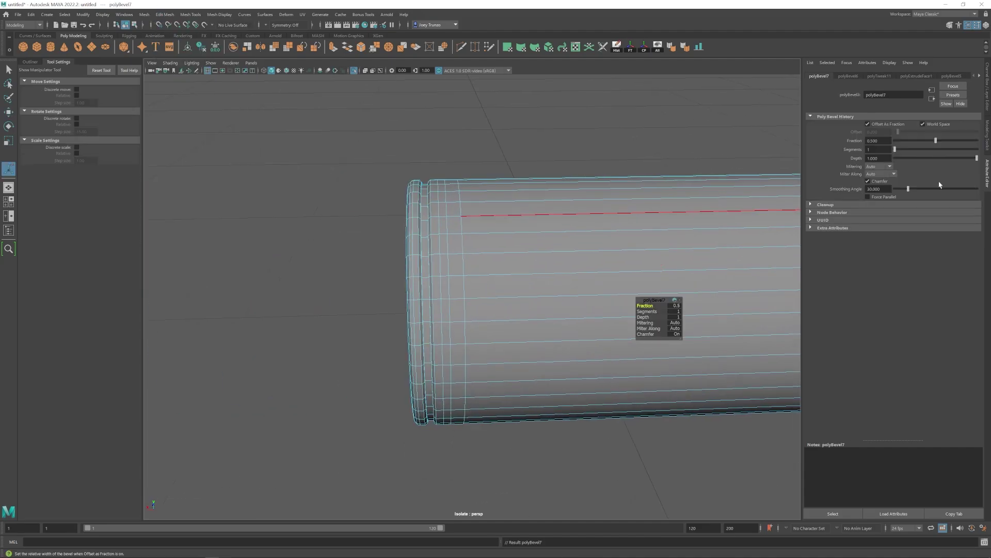
pyautogui.press('w')
pyautogui.keyDown('alt'); pyautogui.moveTo(477, 252); pyautogui.dragTo(392, 258, button='right'); pyautogui.keyUp('alt')
pyautogui.click(609, 369)
# - Select the edge loops bordering the narrow grooves at both ends of the cylinder
pyautogui.keyDown('alt'); pyautogui.moveTo(571, 328); pyautogui.dragTo(560, 350, button='right'); pyautogui.keyUp('alt')
pyautogui.keyDown('alt'); pyautogui.moveTo(560, 349); pyautogui.dragTo(485, 320); pyautogui.keyUp('alt')
pyautogui.click(432, 210)
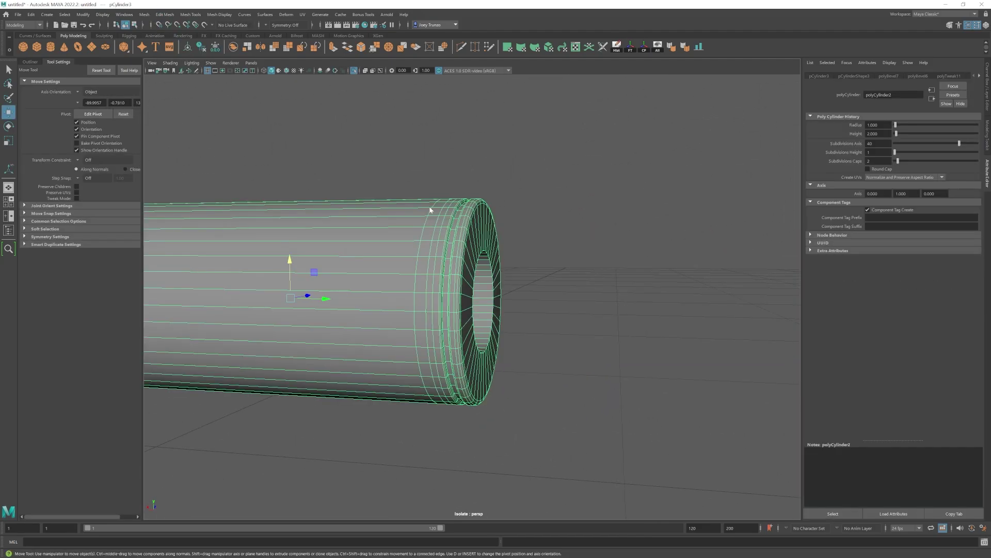
pyautogui.moveTo(432, 210); pyautogui.dragTo(433, 178, button='right')
pyautogui.click(501, 193)
pyautogui.doubleClick(501, 193)
pyautogui.keyDown('alt'); pyautogui.moveTo(501, 193); pyautogui.dragTo(545, 236); pyautogui.keyUp('alt')
pyautogui.keyDown('shift'); pyautogui.doubleClick(545, 235); pyautogui.keyUp('shift')
pyautogui.keyDown('alt'); pyautogui.moveTo(545, 235); pyautogui.dragTo(568, 248, button='right'); pyautogui.keyUp('alt')
pyautogui.keyDown('shift'); pyautogui.doubleClick(506, 205); pyautogui.keyUp('shift')
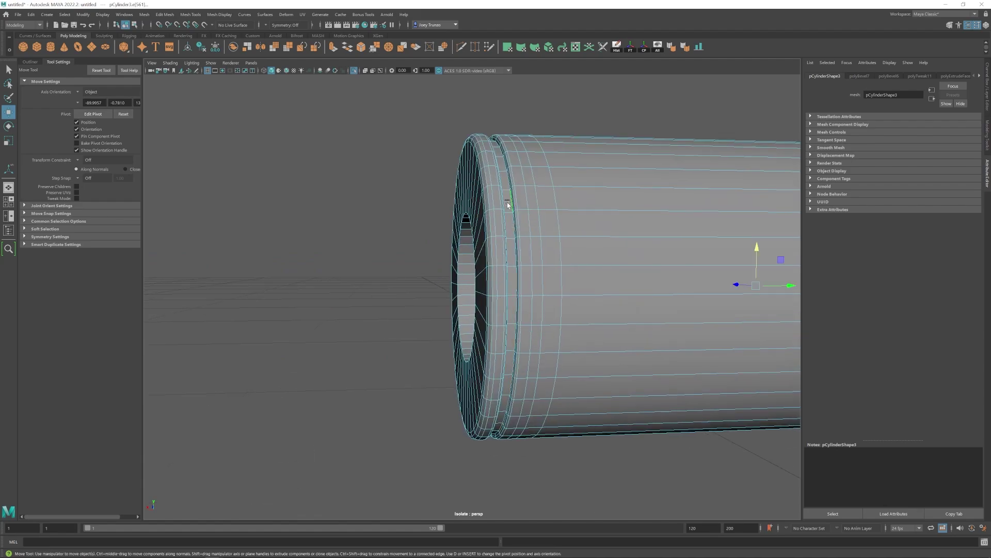
pyautogui.keyDown('alt'); pyautogui.moveTo(507, 206); pyautogui.dragTo(434, 206); pyautogui.keyUp('alt')
pyautogui.keyDown('shift'); pyautogui.doubleClick(424, 198); pyautogui.keyUp('shift')
pyautogui.keyDown('alt'); pyautogui.moveTo(718, 329); pyautogui.dragTo(578, 330, button='right'); pyautogui.keyUp('alt')
pyautogui.keyDown('alt'); pyautogui.moveTo(578, 331); pyautogui.dragTo(490, 336, button='middle'); pyautogui.keyUp('alt')
pyautogui.click(77, 92)
pyautogui.click(96, 110)
pyautogui.press('r')
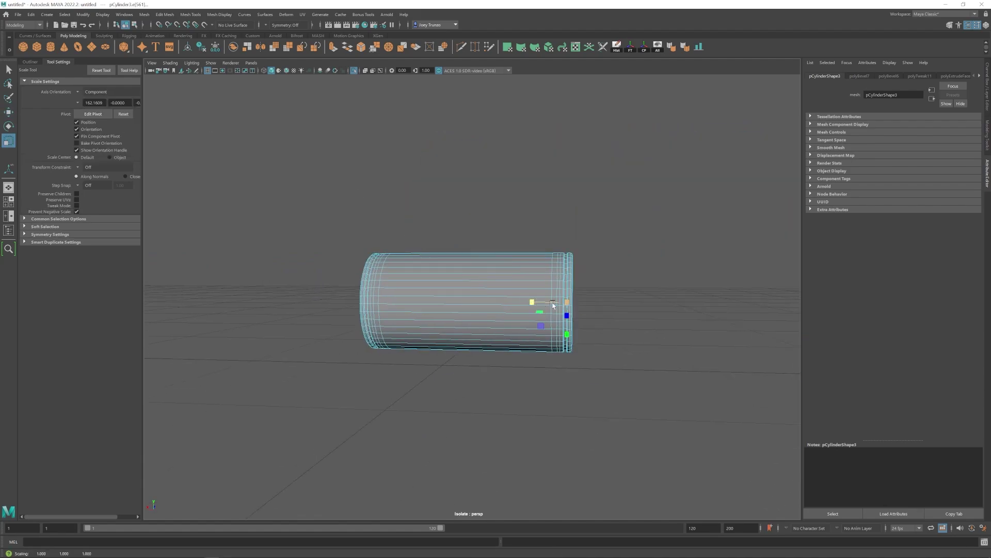
pyautogui.scroll(3, 554, 305)
pyautogui.hotkey('ctrl', 'z')
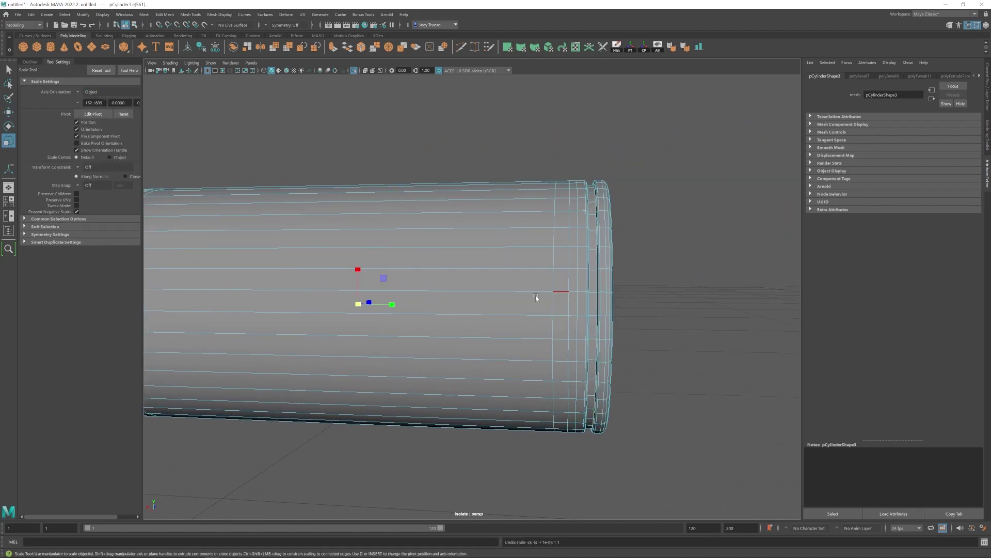
# - Bevel the selected groove edge loops and adjust the number of bevel segments
pyautogui.keyDown('alt'); pyautogui.moveTo(536, 296); pyautogui.dragTo(547, 297, button='middle'); pyautogui.keyUp('alt')
pyautogui.click(165, 15)
pyautogui.click(187, 43)
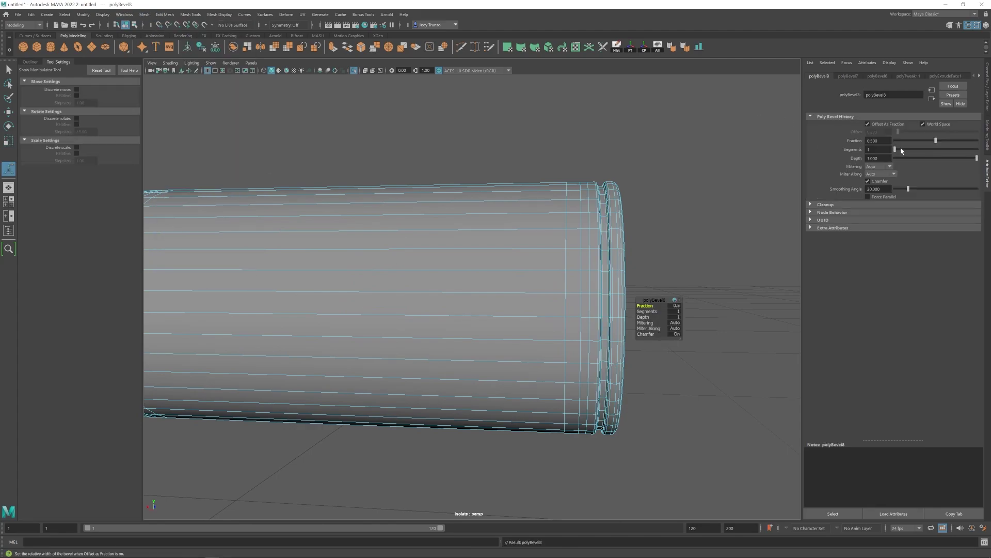
pyautogui.moveTo(899, 150); pyautogui.dragTo(905, 149)
pyautogui.press('w')
# - Select the narrow face ring just inside each end groove of the cylinder, extrude both rings and scale them slightly
pyautogui.scroll(-5, 465, 332)
pyautogui.click(505, 329)
pyautogui.keyDown('alt'); pyautogui.moveTo(464, 332); pyautogui.dragTo(595, 296); pyautogui.keyUp('alt')
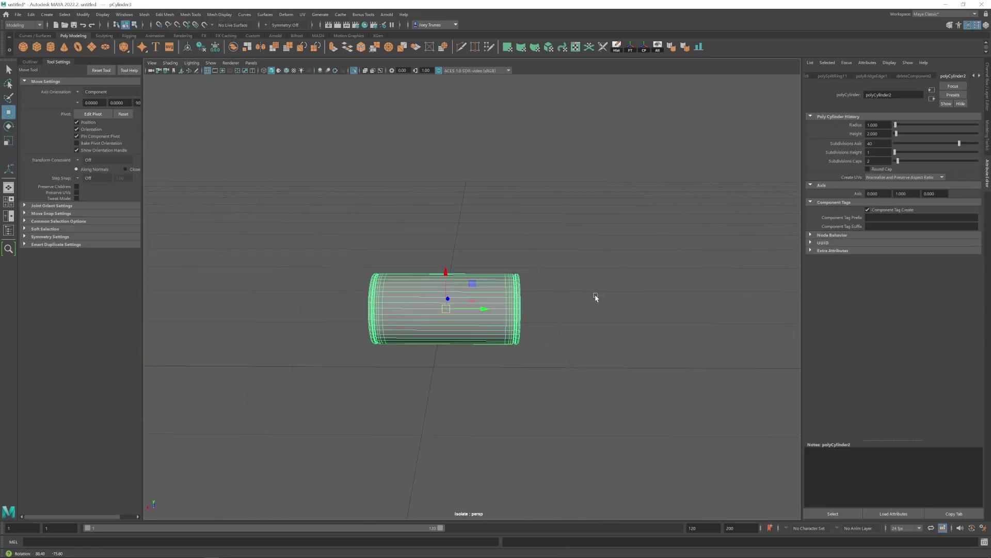
pyautogui.scroll(4, 595, 296)
pyautogui.keyDown('alt'); pyautogui.moveTo(596, 296); pyautogui.dragTo(551, 252, button='middle'); pyautogui.keyUp('alt')
pyautogui.moveTo(484, 224); pyautogui.dragTo(487, 248, button='right')
pyautogui.doubleClick(491, 233)
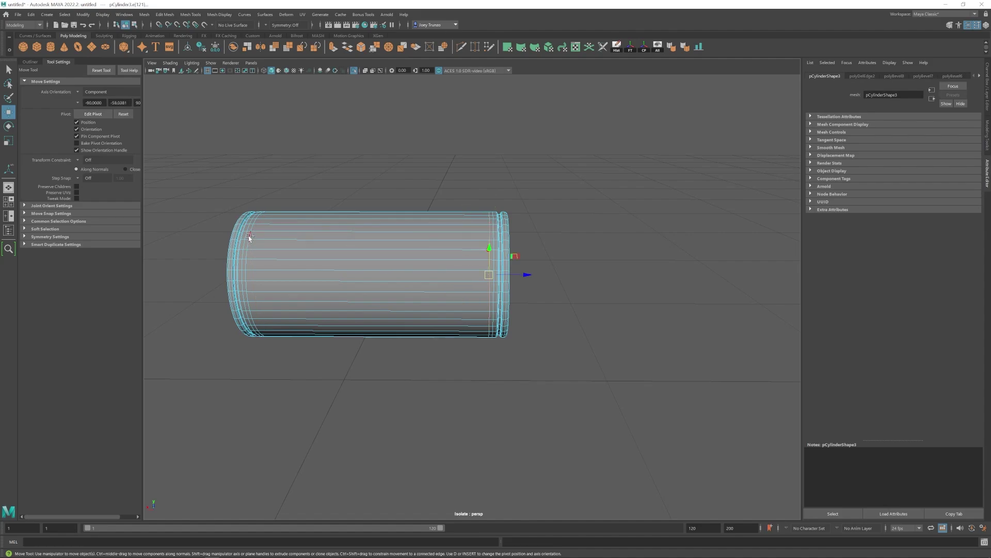
pyautogui.keyDown('shift'); pyautogui.doubleClick(249, 235); pyautogui.keyUp('shift')
pyautogui.press('r')
pyautogui.moveTo(414, 274); pyautogui.dragTo(417, 275)
pyautogui.press('w')
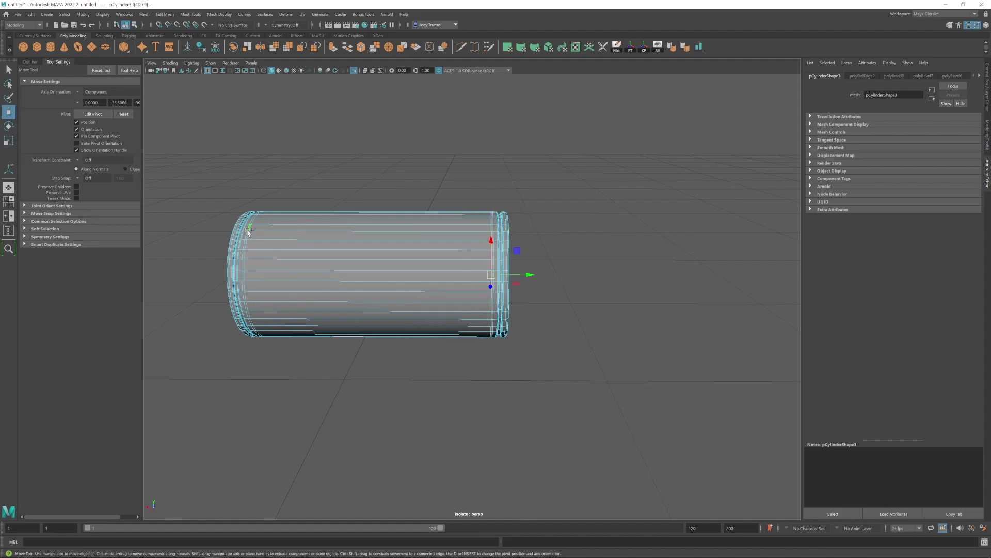
pyautogui.hotkey('ctrl', 'e')
pyautogui.press('r')
pyautogui.click(98, 111)
pyautogui.moveTo(491, 274); pyautogui.dragTo(491, 277)
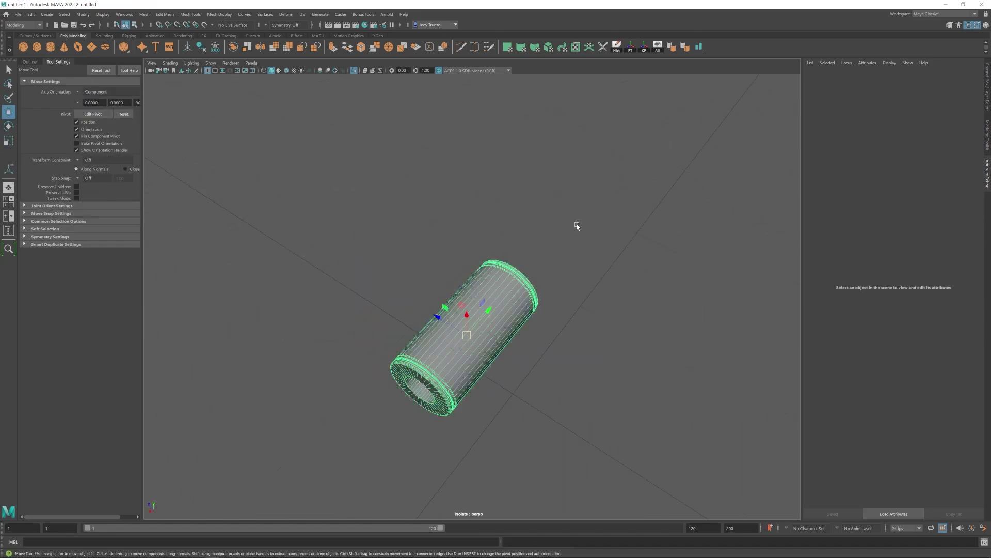
# - End the isolation of the cylinder to bring the plate and all other parts back into view
pyautogui.keyDown('alt'); pyautogui.moveTo(575, 221); pyautogui.dragTo(531, 316); pyautogui.keyUp('alt')
pyautogui.scroll(-3, 532, 316)
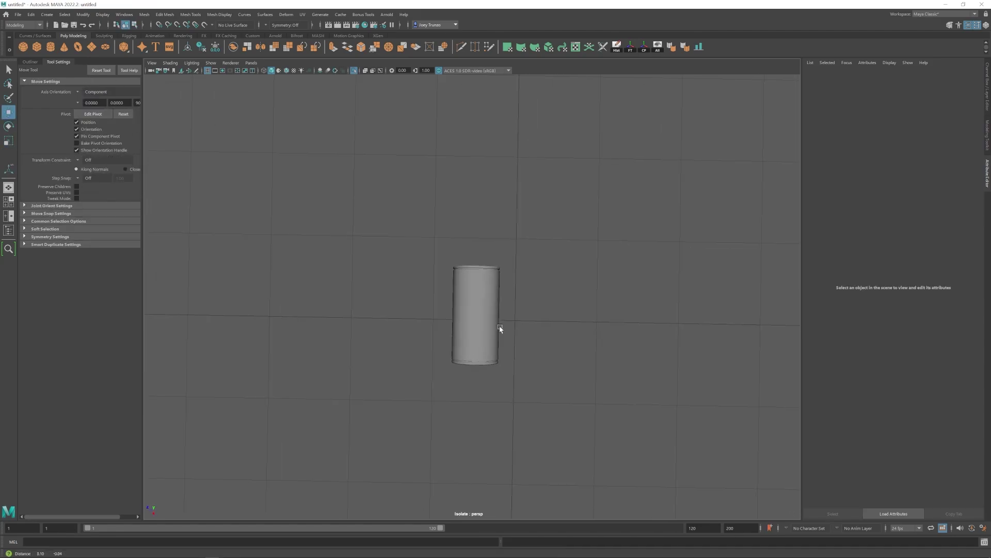
pyautogui.click(457, 279)
pyautogui.click(354, 71)
pyautogui.keyDown('alt'); pyautogui.moveTo(521, 268); pyautogui.dragTo(586, 195); pyautogui.keyUp('alt')
pyautogui.click(586, 195)
pyautogui.scroll(-8, 432, 318)
pyautogui.scroll(7, 441, 279)
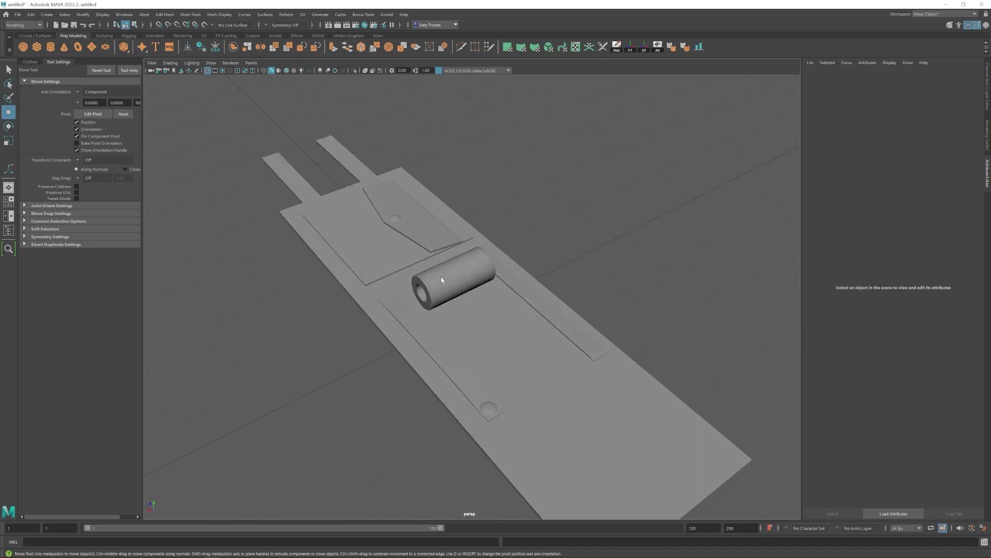
# - Move the vertices along the flap pocket's side opposite the flap hinge slightly inward
pyautogui.keyDown('alt'); pyautogui.moveTo(441, 279); pyautogui.dragTo(495, 258); pyautogui.keyUp('alt')
pyautogui.moveTo(444, 277); pyautogui.dragTo(400, 274, button='right')
pyautogui.moveTo(361, 215); pyautogui.dragTo(465, 323)
pyautogui.keyDown('alt'); pyautogui.moveTo(465, 315); pyautogui.dragTo(488, 310); pyautogui.keyUp('alt')
pyautogui.moveTo(404, 277); pyautogui.dragTo(399, 277)
pyautogui.click(578, 289)
pyautogui.scroll(-3, 496, 310)
pyautogui.keyDown('alt'); pyautogui.moveTo(496, 315); pyautogui.dragTo(534, 340); pyautogui.keyUp('alt')
pyautogui.click(468, 281)
pyautogui.click(555, 289)
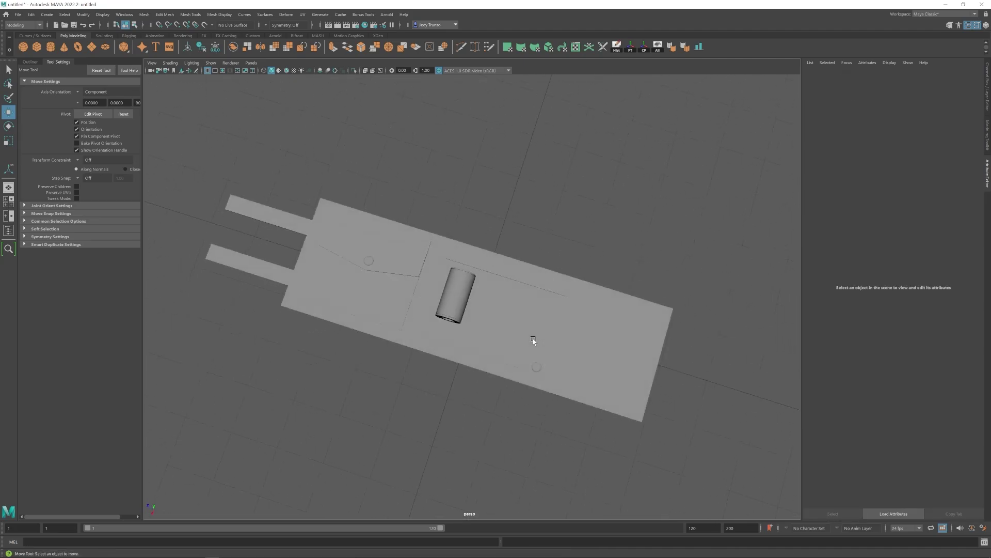
pyautogui.keyDown('alt'); pyautogui.moveTo(507, 310); pyautogui.dragTo(509, 296); pyautogui.keyUp('alt')
# - Restore the pocket's vertex selection and adjust the flap-side vertices with the axis orientation set to World
pyautogui.hotkey('ctrl', 'z')
pyautogui.hotkey('ctrl', 'z')
pyautogui.hotkey('ctrl', 'z')
pyautogui.moveTo(566, 195); pyautogui.dragTo(456, 308)
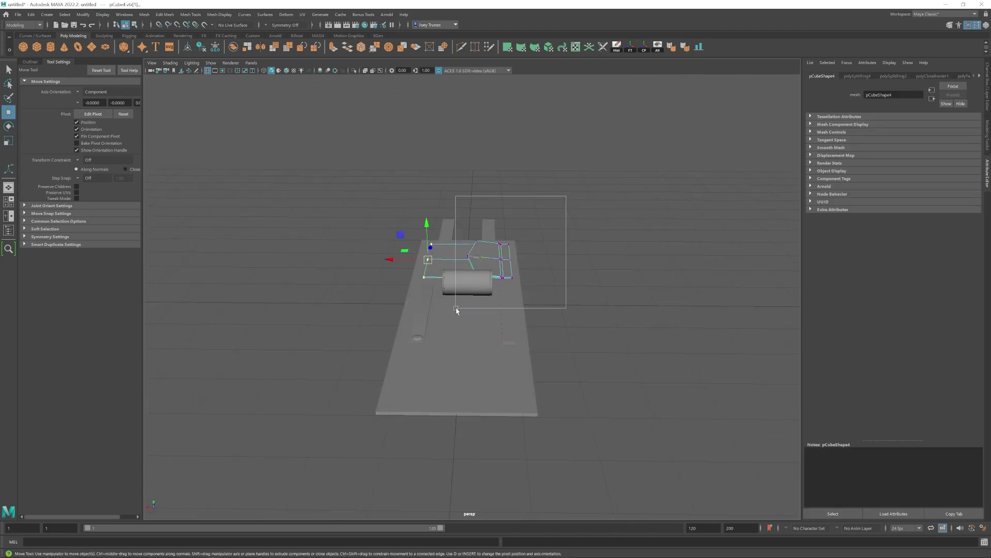
pyautogui.click(78, 92)
pyautogui.click(91, 99)
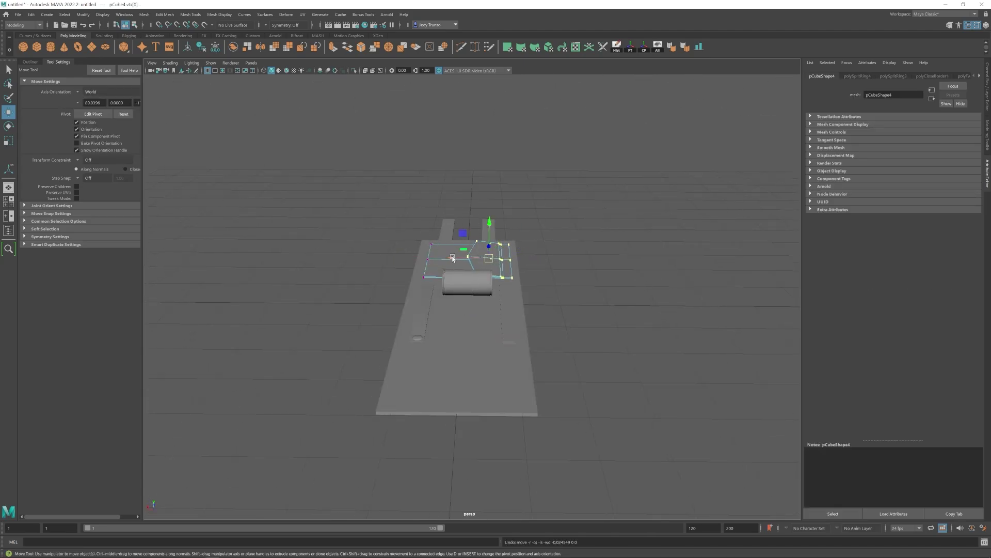
pyautogui.click(519, 287)
pyautogui.press('r')
pyautogui.click(553, 294)
pyautogui.keyDown('alt'); pyautogui.moveTo(517, 297); pyautogui.dragTo(573, 335); pyautogui.keyUp('alt')
pyautogui.scroll(-4, 516, 320)
pyautogui.click(452, 307)
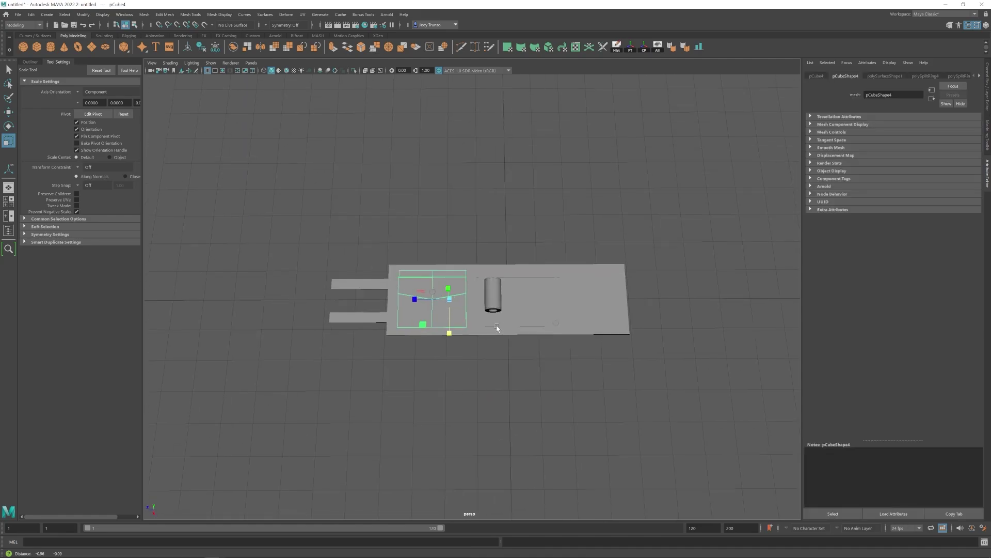
pyautogui.scroll(-1, 458, 305)
pyautogui.press('w')
pyautogui.keyDown('alt'); pyautogui.moveTo(458, 305); pyautogui.dragTo(469, 281); pyautogui.keyUp('alt')
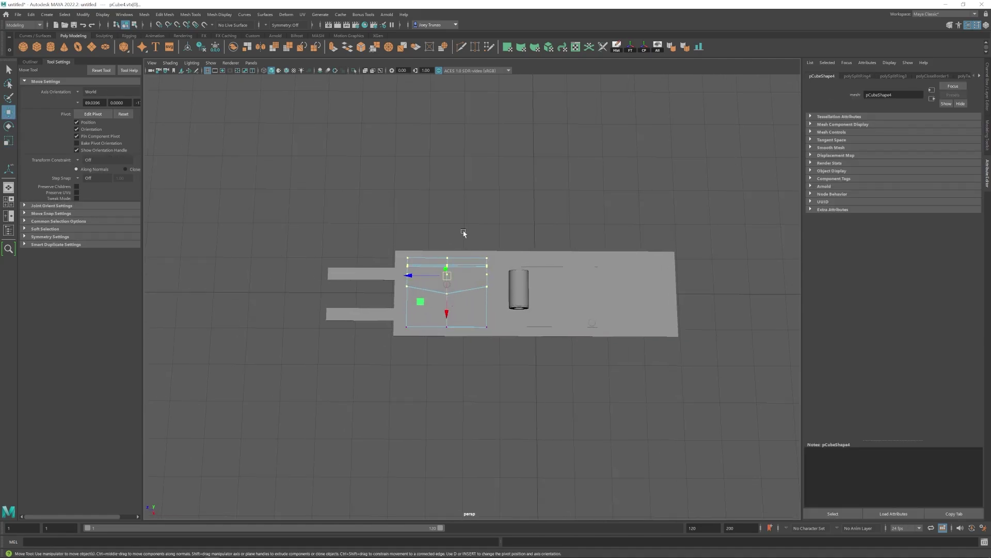
# - Scale the flap pocket's end vertices closer together along the plate's length with the axis orientation set to Object
pyautogui.moveTo(463, 231); pyautogui.dragTo(509, 351)
pyautogui.keyDown('shift'); pyautogui.moveTo(382, 237); pyautogui.dragTo(424, 351); pyautogui.keyUp('shift')
pyautogui.press('r')
pyautogui.click(78, 91)
pyautogui.click(90, 93)
pyautogui.moveTo(413, 291); pyautogui.dragTo(415, 290)
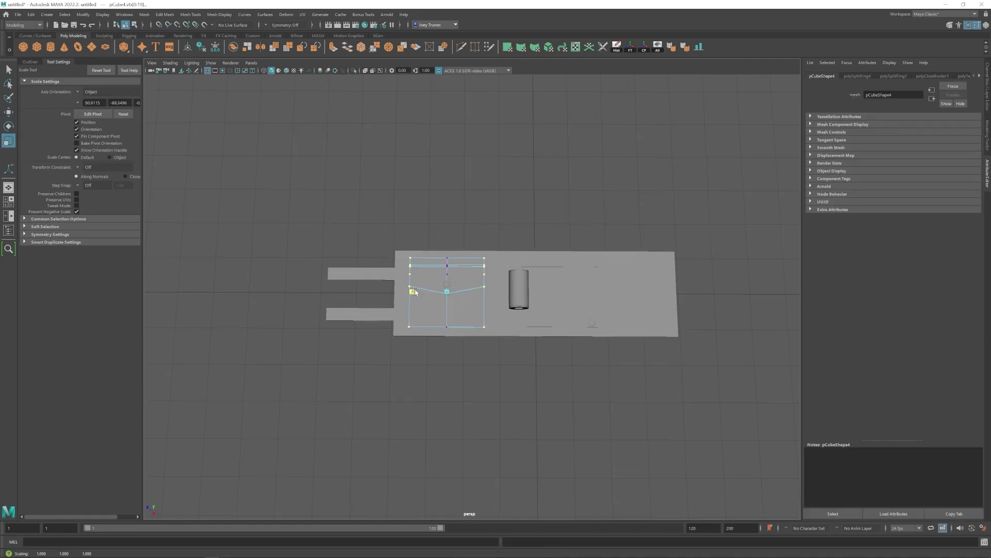
# - Scale the base plate slightly shorter along its length
pyautogui.click(497, 311)
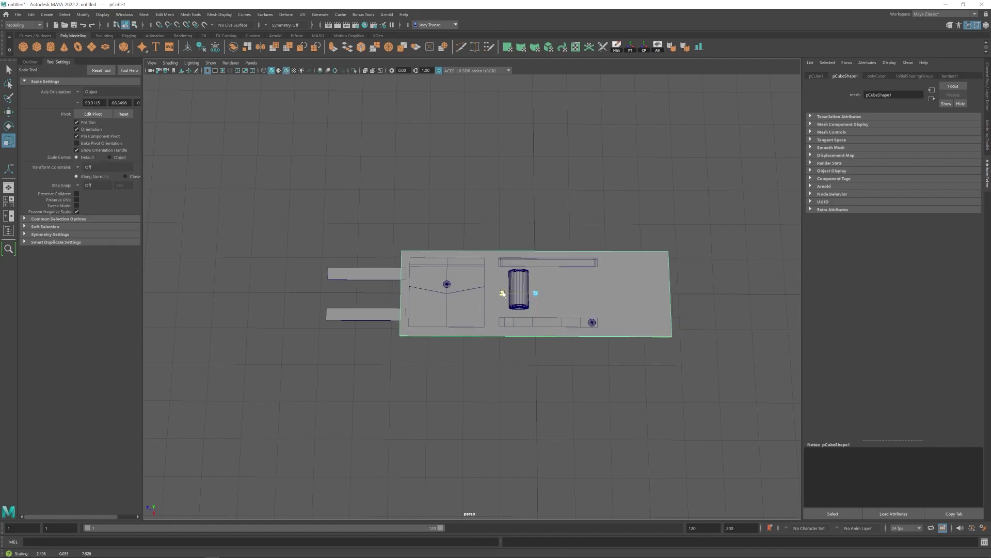
pyautogui.moveTo(502, 292); pyautogui.dragTo(503, 292)
pyautogui.keyDown('alt'); pyautogui.moveTo(503, 293); pyautogui.dragTo(471, 308); pyautogui.keyUp('alt')
# - Scale the flap pocket slightly across the plate's width
pyautogui.click(467, 308)
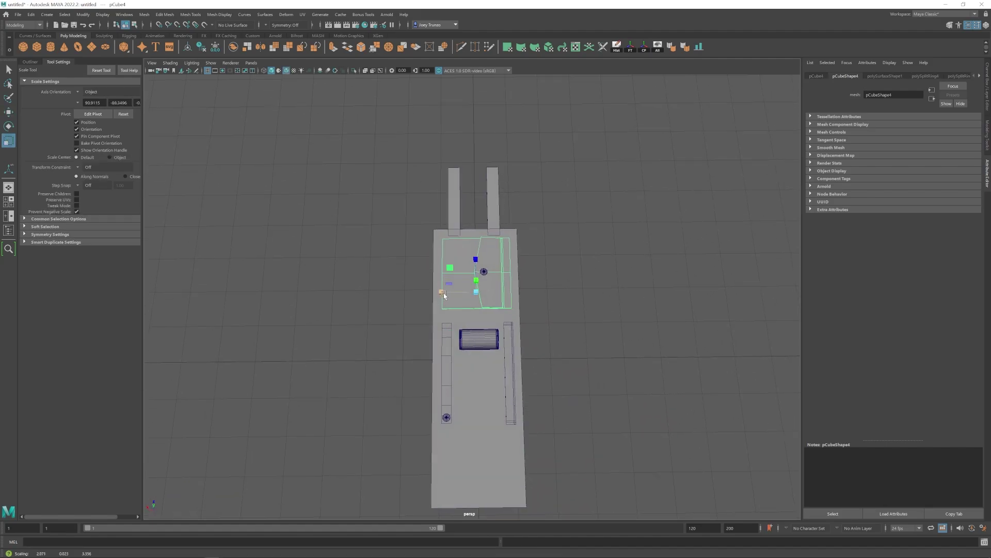
pyautogui.keyDown('alt'); pyautogui.moveTo(444, 293); pyautogui.dragTo(438, 250, button='middle'); pyautogui.keyUp('alt')
pyautogui.click(504, 331)
pyautogui.press('w')
pyautogui.click(597, 279)
# - Move both straps along the plate's length so their ends meet the plate's edge
pyautogui.keyDown('alt'); pyautogui.moveTo(597, 280); pyautogui.dragTo(430, 343); pyautogui.keyUp('alt')
pyautogui.keyDown('alt'); pyautogui.moveTo(430, 343); pyautogui.dragTo(469, 336, button='middle'); pyautogui.keyUp('alt')
pyautogui.click(334, 259)
pyautogui.click(481, 363)
pyautogui.scroll(-5, 481, 363)
pyautogui.keyDown('alt'); pyautogui.moveTo(482, 363); pyautogui.dragTo(492, 332); pyautogui.keyUp('alt')
pyautogui.keyDown('alt'); pyautogui.moveTo(606, 332); pyautogui.dragTo(514, 330, button='middle'); pyautogui.keyUp('alt')
pyautogui.click(270, 285)
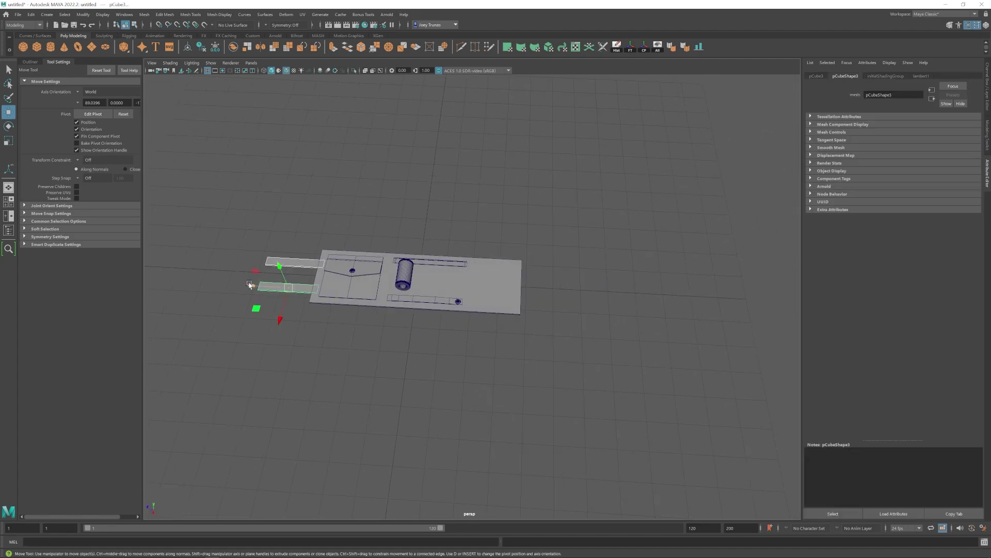
pyautogui.click(311, 218)
# - Move the cylinder roll closer to the flap pocket, level with the start of the bevelled strip
pyautogui.scroll(5, 310, 219)
pyautogui.keyDown('alt'); pyautogui.moveTo(382, 264); pyautogui.dragTo(450, 284, button='middle'); pyautogui.keyUp('alt')
pyautogui.keyDown('alt'); pyautogui.moveTo(449, 284); pyautogui.dragTo(454, 330); pyautogui.keyUp('alt')
pyautogui.click(411, 292)
pyautogui.moveTo(372, 292); pyautogui.dragTo(364, 290)
pyautogui.keyDown('alt'); pyautogui.moveTo(391, 299); pyautogui.dragTo(386, 300, button='middle'); pyautogui.keyUp('alt')
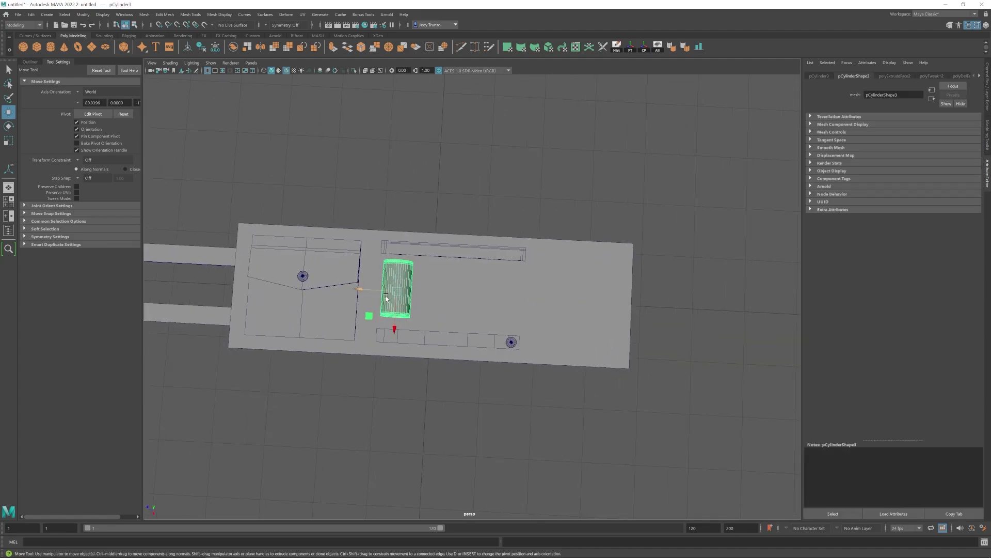
# - Duplicate the cylinder roll along the plate and repeat the copy to form a row of five touching rolls
pyautogui.keyDown('alt'); pyautogui.moveTo(387, 299); pyautogui.dragTo(392, 299, button='right'); pyautogui.keyUp('alt')
pyautogui.keyDown('shift'); pyautogui.moveTo(359, 295); pyautogui.dragTo(391, 296); pyautogui.keyUp('shift')
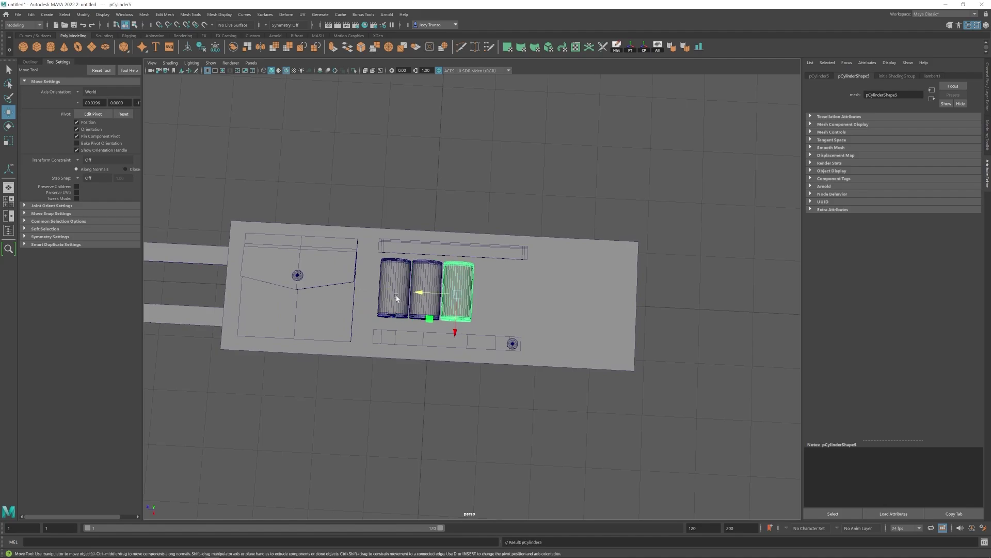
pyautogui.hotkey('shift', 'd')
pyautogui.hotkey('shift', 'd')
# - Move the bevelled strip's far end vertices along the plate to match the end of the cylinder row
pyautogui.keyDown('alt'); pyautogui.moveTo(636, 295); pyautogui.dragTo(555, 291, button='middle'); pyautogui.keyUp('alt')
pyautogui.scroll(-1, 542, 289)
pyautogui.click(408, 245)
pyautogui.moveTo(408, 245); pyautogui.dragTo(372, 245, button='right')
pyautogui.moveTo(452, 224); pyautogui.dragTo(420, 258)
pyautogui.moveTo(392, 243); pyautogui.dragTo(394, 244)
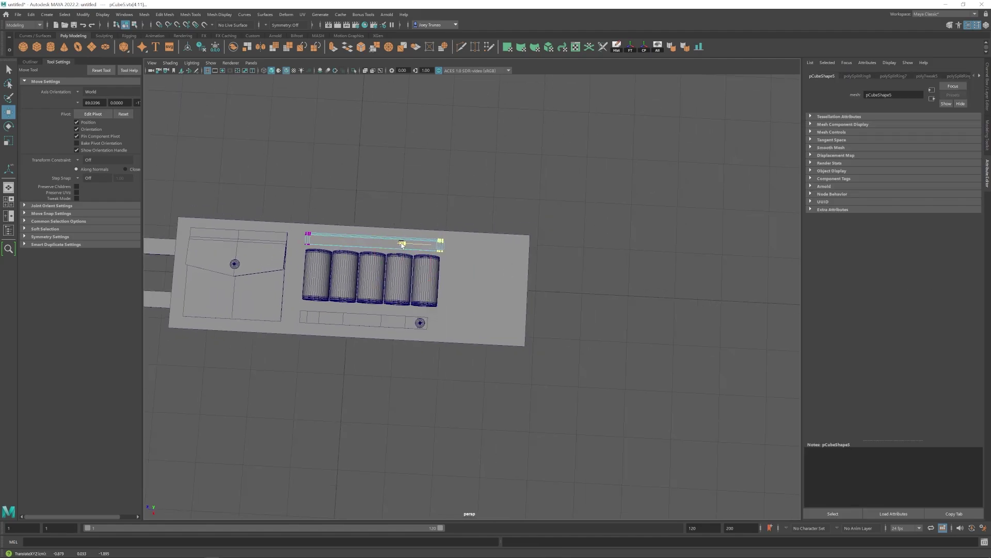
pyautogui.keyDown('alt'); pyautogui.moveTo(411, 324); pyautogui.dragTo(394, 303, button='middle'); pyautogui.keyUp('alt')
# - Move the far end of the buttoned slab and its button along the plate to match the cylinder row
pyautogui.click(393, 302)
pyautogui.keyDown('shift'); pyautogui.click(402, 301); pyautogui.keyUp('shift')
pyautogui.moveTo(608, 288); pyautogui.dragTo(568, 288, button='right')
pyautogui.moveTo(348, 282); pyautogui.dragTo(380, 292)
pyautogui.click(405, 341)
# - Move the vertices at the base plate's end opposite the straps outward to lengthen the plate
pyautogui.scroll(-3, 406, 339)
pyautogui.scroll(3, 393, 289)
pyautogui.click(439, 268)
pyautogui.moveTo(438, 267); pyautogui.dragTo(403, 268, button='right')
pyautogui.moveTo(522, 209); pyautogui.dragTo(464, 343)
pyautogui.moveTo(452, 276); pyautogui.dragTo(476, 274)
pyautogui.click(390, 226)
# - Create a polygon cube and place it at the cylinder roll nearest the flap pocket
pyautogui.keyDown('alt'); pyautogui.moveTo(388, 228); pyautogui.dragTo(402, 243); pyautogui.keyUp('alt')
pyautogui.keyDown('alt'); pyautogui.moveTo(402, 243); pyautogui.dragTo(487, 323, button='middle'); pyautogui.keyUp('alt')
pyautogui.scroll(3, 388, 251)
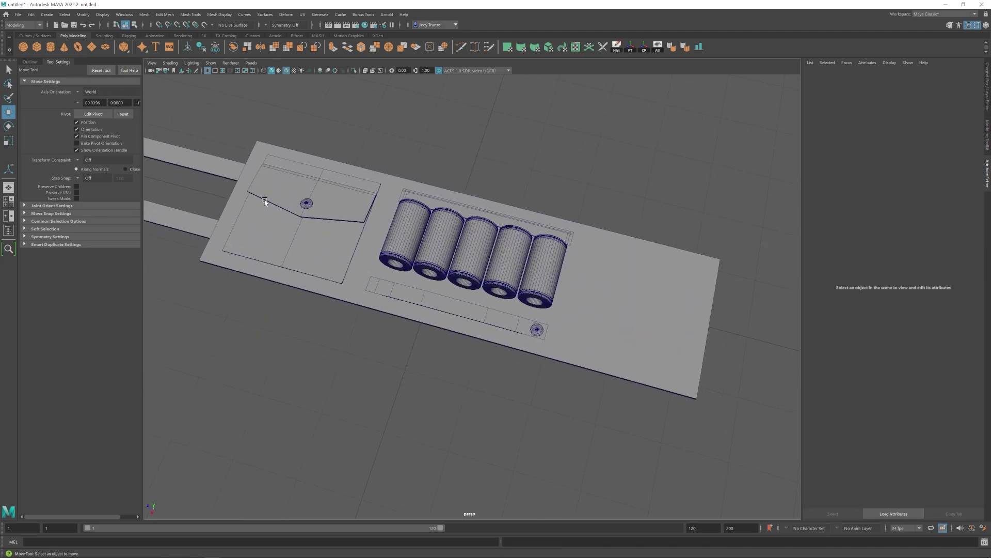
pyautogui.click(38, 50)
pyautogui.keyDown('shift'); pyautogui.click(399, 262); pyautogui.keyUp('shift')
pyautogui.press('g')
pyautogui.press('r')
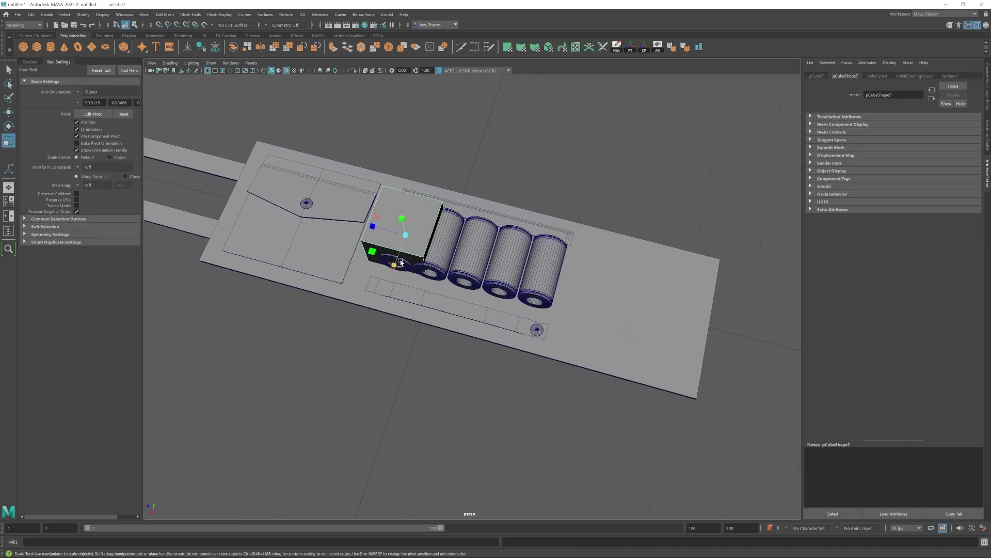
# - Scale the new cube into a thin, narrow bar running lengthwise through the first cylinder roll
pyautogui.keyDown('alt'); pyautogui.moveTo(401, 262); pyautogui.dragTo(418, 217); pyautogui.keyUp('alt')
pyautogui.moveTo(471, 266); pyautogui.dragTo(429, 266)
pyautogui.keyDown('alt'); pyautogui.moveTo(424, 265); pyautogui.dragTo(465, 259); pyautogui.keyUp('alt')
pyautogui.scroll(3, 422, 252)
pyautogui.keyDown('alt'); pyautogui.moveTo(477, 260); pyautogui.dragTo(188, 494); pyautogui.keyUp('alt')
pyautogui.keyDown('alt'); pyautogui.moveTo(478, 263); pyautogui.dragTo(438, 309); pyautogui.keyUp('alt')
pyautogui.moveTo(517, 212); pyautogui.dragTo(545, 220)
pyautogui.keyDown('alt'); pyautogui.moveTo(560, 251); pyautogui.dragTo(465, 219); pyautogui.keyUp('alt')
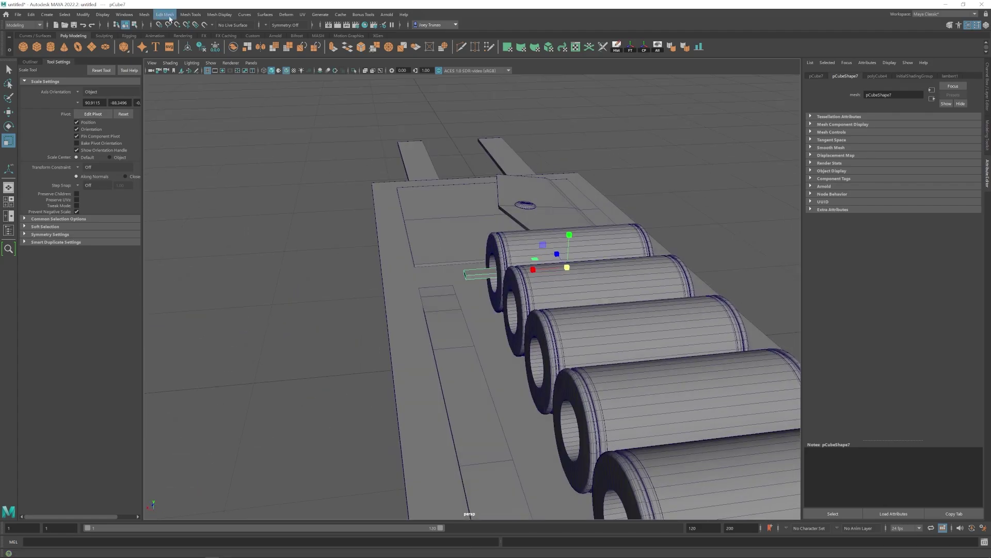
# - Insert edge loops across the thin bar and scale them apart lengthwise toward its ends
pyautogui.click(191, 14)
pyautogui.click(208, 76)
pyautogui.click(484, 278)
pyautogui.press('r')
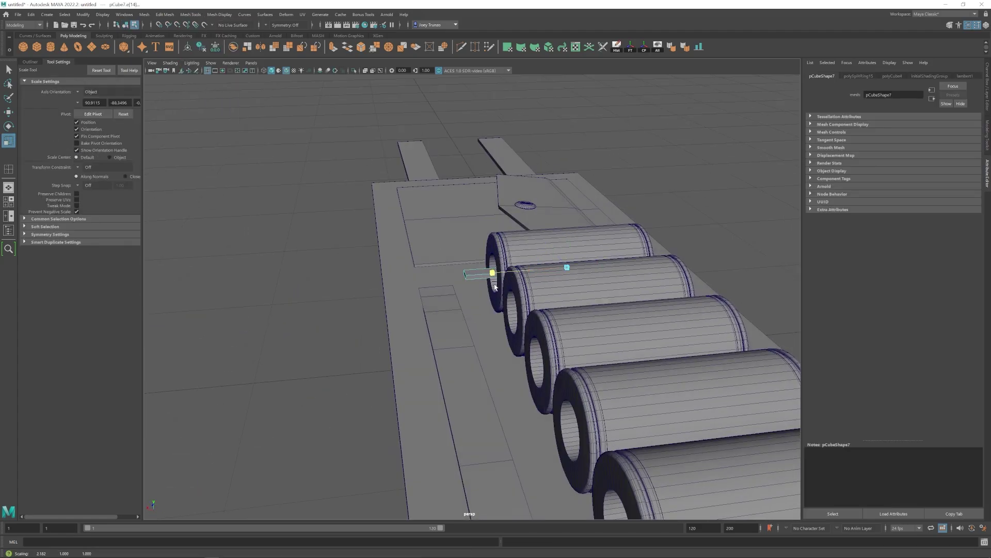
pyautogui.moveTo(495, 287); pyautogui.dragTo(494, 287)
pyautogui.keyDown('alt'); pyautogui.moveTo(493, 287); pyautogui.dragTo(474, 272); pyautogui.keyUp('alt')
# - Lower the faces at the bar's protruding ends so they slope down toward the plate
pyautogui.press('w')
pyautogui.keyDown('alt'); pyautogui.moveTo(184, 153); pyautogui.dragTo(232, 178); pyautogui.keyUp('alt')
pyautogui.moveTo(459, 266); pyautogui.dragTo(458, 281, button='right')
pyautogui.click(459, 270)
pyautogui.keyDown('alt'); pyautogui.moveTo(457, 279); pyautogui.dragTo(320, 281); pyautogui.keyUp('alt')
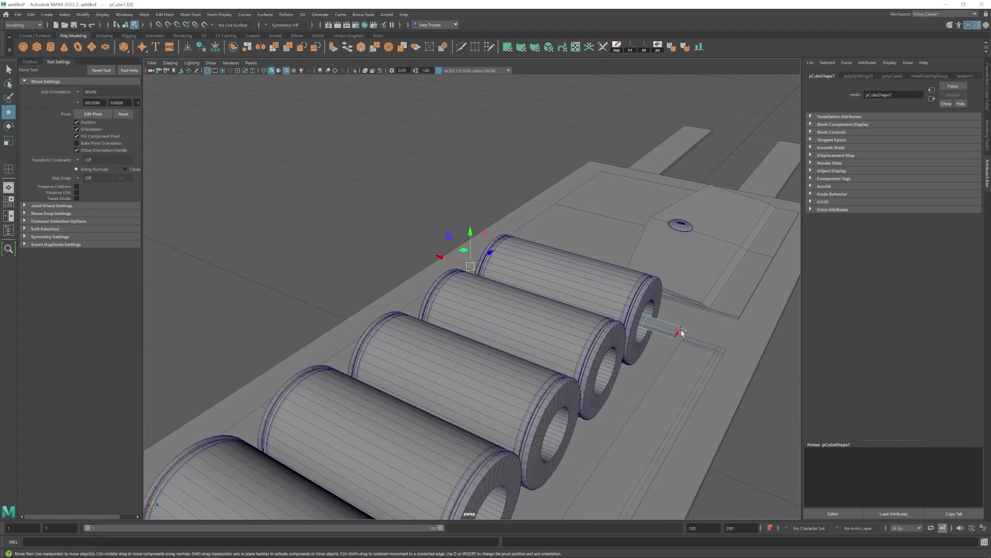
pyautogui.keyDown('shift'); pyautogui.click(681, 332); pyautogui.keyUp('shift')
pyautogui.keyDown('alt'); pyautogui.moveTo(681, 332); pyautogui.dragTo(412, 279); pyautogui.keyUp('alt')
pyautogui.click(496, 237)
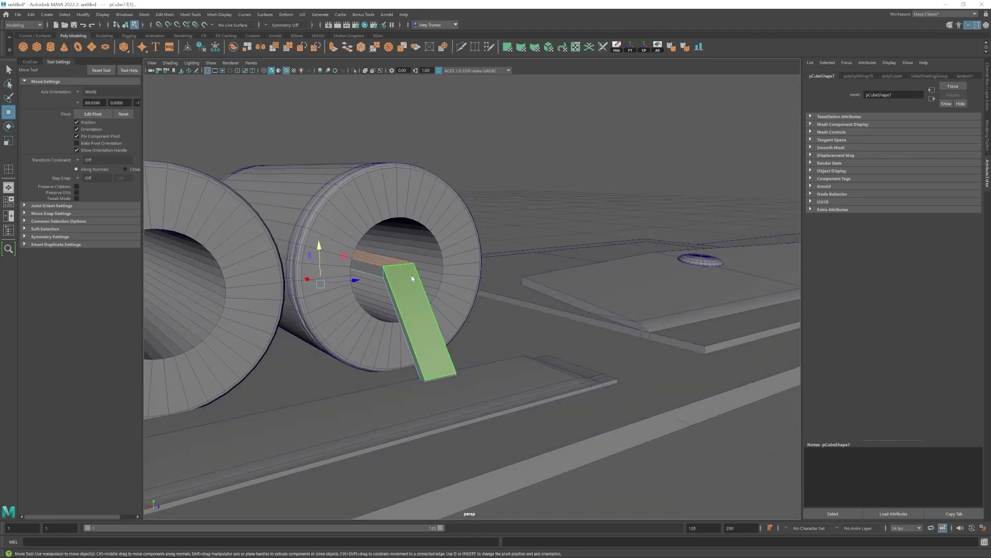
pyautogui.keyDown('shift'); pyautogui.click(412, 279); pyautogui.keyUp('shift')
pyautogui.moveTo(319, 245); pyautogui.dragTo(319, 251)
pyautogui.keyDown('alt'); pyautogui.moveTo(319, 252); pyautogui.dragTo(408, 295); pyautogui.keyUp('alt')
pyautogui.keyDown('shift'); pyautogui.click(349, 296); pyautogui.keyUp('shift')
pyautogui.moveTo(370, 230); pyautogui.dragTo(370, 248)
pyautogui.keyDown('alt'); pyautogui.moveTo(370, 249); pyautogui.dragTo(386, 320); pyautogui.keyUp('alt')
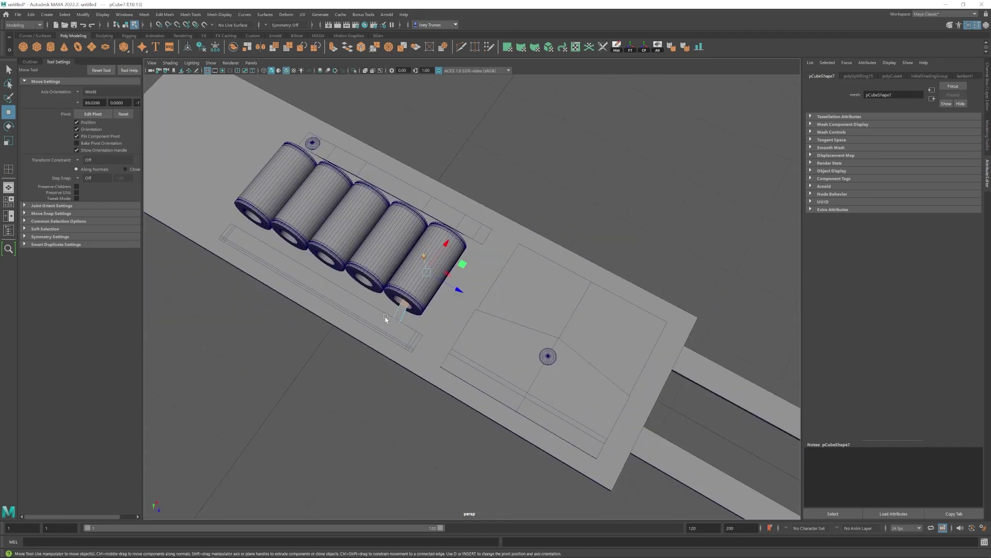
# - Undo the last adjustments and extend the bar's end beside the buttoned slab to the slab's outer edge
pyautogui.scroll(4, 385, 320)
pyautogui.keyDown('alt'); pyautogui.moveTo(385, 321); pyautogui.dragTo(454, 325, button='middle'); pyautogui.keyUp('alt')
pyautogui.keyDown('alt'); pyautogui.moveTo(454, 325); pyautogui.dragTo(449, 285); pyautogui.keyUp('alt')
pyautogui.keyDown('alt'); pyautogui.moveTo(519, 314); pyautogui.dragTo(382, 300); pyautogui.keyUp('alt')
pyautogui.hotkey('ctrl', 'z')
pyautogui.scroll(3, 519, 345)
pyautogui.hotkey('ctrl', 'z')
pyautogui.click(454, 304)
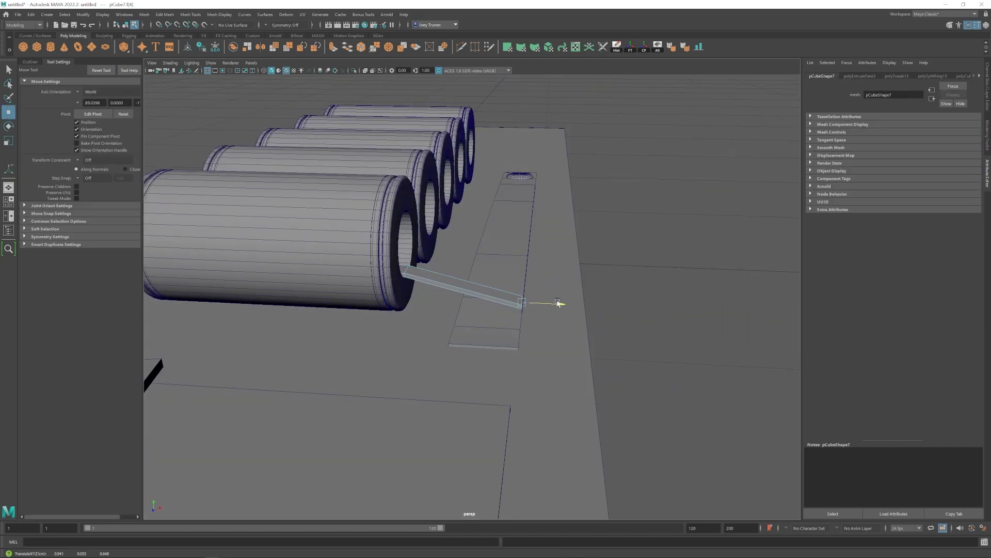
pyautogui.moveTo(558, 303)
pyautogui.keyDown('alt'); pyautogui.mouseDown()
pyautogui.moveTo(516, 310)
pyautogui.moveTo(531, 287)
pyautogui.moveTo(518, 247)
pyautogui.moveTo(557, 296)
pyautogui.mouseUp(); pyautogui.keyUp('alt')
# - Extrude the bar's end face and bend the new segment down over the outer edge of the buttoned slab
pyautogui.press('e')
pyautogui.press('w')
pyautogui.moveTo(556, 297)
pyautogui.keyDown('alt'); pyautogui.mouseDown()
pyautogui.moveTo(554, 268)
pyautogui.moveTo(568, 286)
pyautogui.mouseUp(); pyautogui.keyUp('alt')
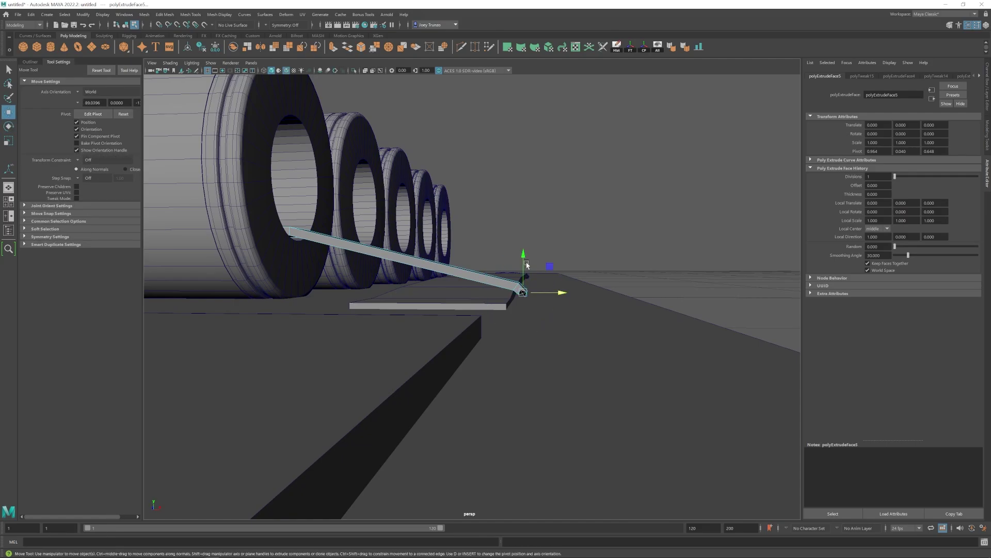
pyautogui.moveTo(545, 299); pyautogui.dragTo(543, 299)
pyautogui.keyDown('alt'); pyautogui.moveTo(542, 297); pyautogui.dragTo(532, 323); pyautogui.keyUp('alt')
pyautogui.moveTo(548, 303); pyautogui.dragTo(543, 303)
pyautogui.keyDown('alt'); pyautogui.moveTo(543, 310); pyautogui.dragTo(532, 281); pyautogui.keyUp('alt')
pyautogui.click(523, 326)
pyautogui.moveTo(539, 266); pyautogui.dragTo(539, 276)
pyautogui.moveTo(539, 276)
pyautogui.keyDown('alt'); pyautogui.mouseDown()
pyautogui.moveTo(503, 304)
pyautogui.moveTo(526, 287)
pyautogui.mouseUp(); pyautogui.keyUp('alt')
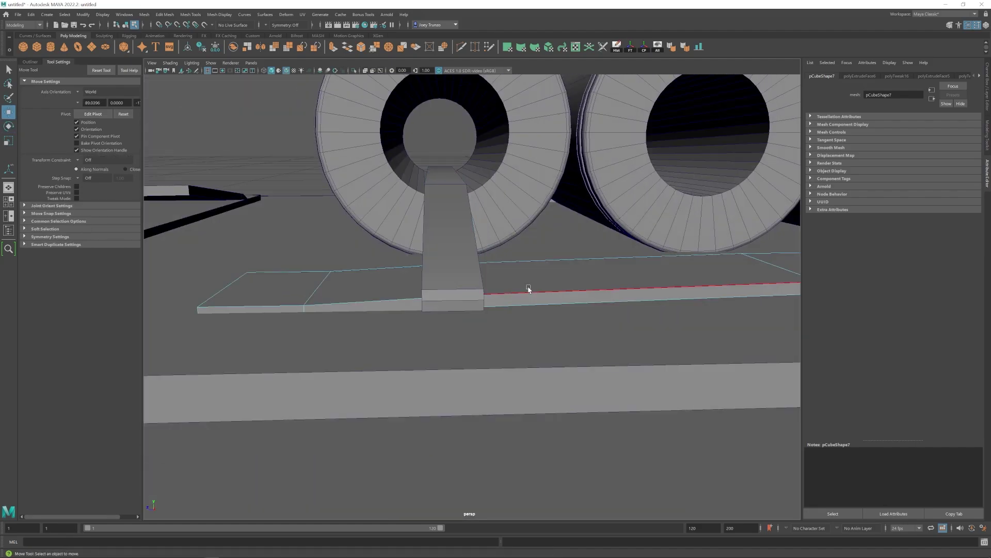
# - Raise the middle vertices of the buttoned slab beneath the cylinder row
pyautogui.moveTo(527, 288); pyautogui.dragTo(496, 288, button='right')
pyautogui.keyDown('alt'); pyautogui.moveTo(495, 288); pyautogui.dragTo(420, 257, button='right'); pyautogui.keyUp('alt')
pyautogui.moveTo(420, 257); pyautogui.dragTo(529, 348)
pyautogui.keyDown('alt'); pyautogui.moveTo(528, 347); pyautogui.dragTo(504, 332, button='right'); pyautogui.keyUp('alt')
pyautogui.keyDown('shift'); pyautogui.moveTo(363, 287); pyautogui.dragTo(387, 313); pyautogui.keyUp('shift')
pyautogui.keyDown('alt'); pyautogui.moveTo(390, 312); pyautogui.dragTo(439, 302); pyautogui.keyUp('alt')
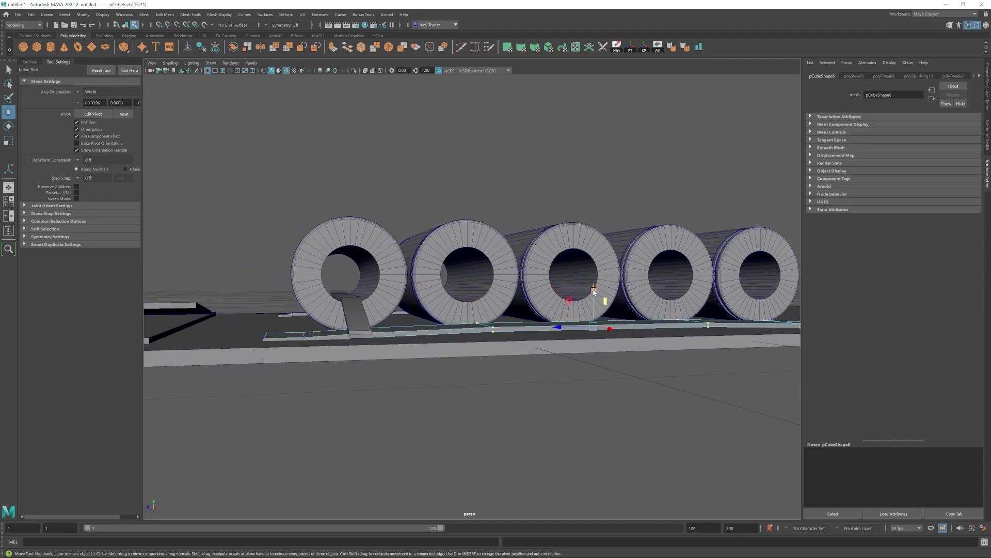
pyautogui.moveTo(602, 296); pyautogui.dragTo(593, 288)
# - Adjust the height of the bar's bent end to rest on the buttoned slab and return the slab to object mode
pyautogui.keyDown('alt'); pyautogui.moveTo(578, 294); pyautogui.dragTo(522, 359); pyautogui.keyUp('alt')
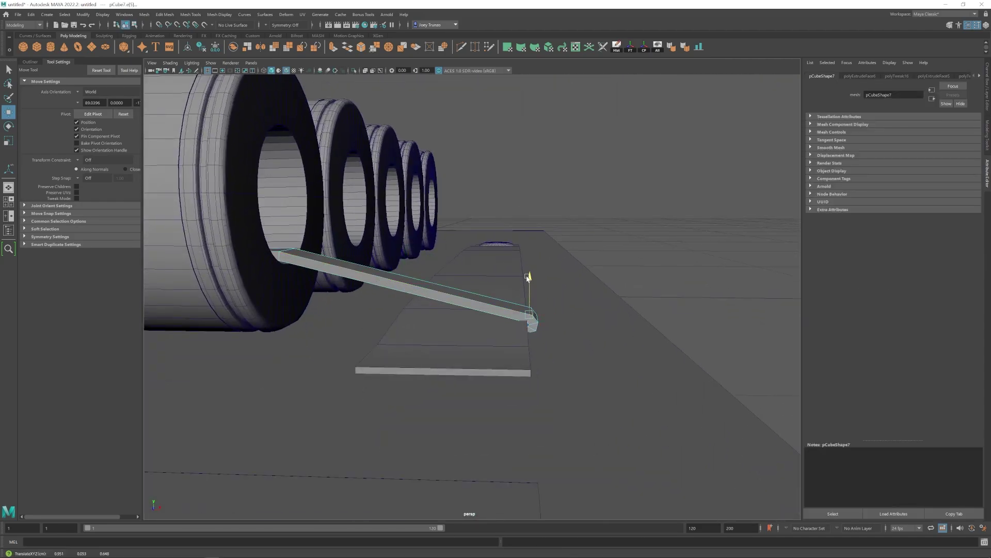
pyautogui.moveTo(527, 278); pyautogui.dragTo(527, 280)
pyautogui.keyDown('alt'); pyautogui.moveTo(554, 335); pyautogui.dragTo(624, 352); pyautogui.keyUp('alt')
pyautogui.click(420, 305)
pyautogui.moveTo(420, 306); pyautogui.dragTo(455, 293, button='right')
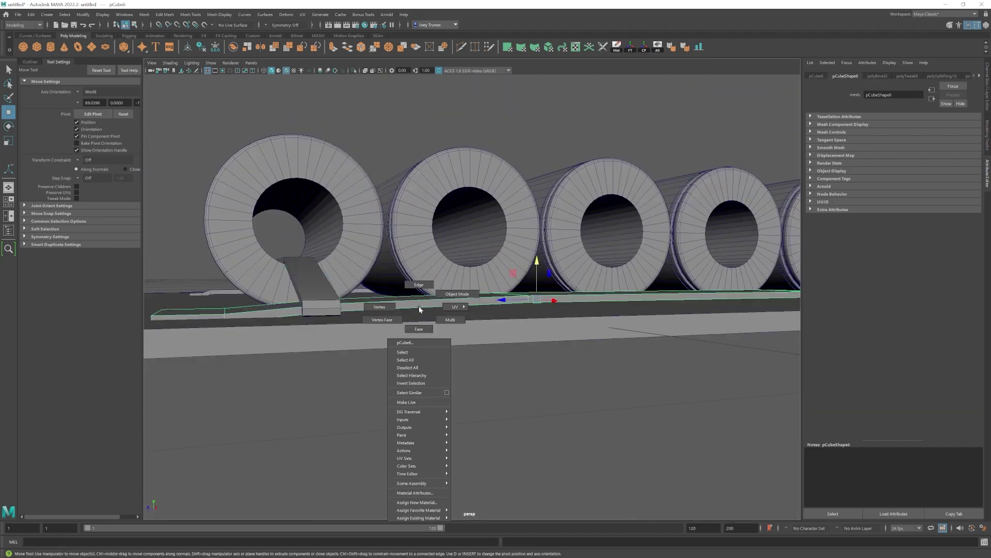
pyautogui.click(563, 290)
pyautogui.keyDown('alt'); pyautogui.moveTo(562, 289); pyautogui.dragTo(536, 402); pyautogui.keyUp('alt')
pyautogui.scroll(-10, 464, 307)
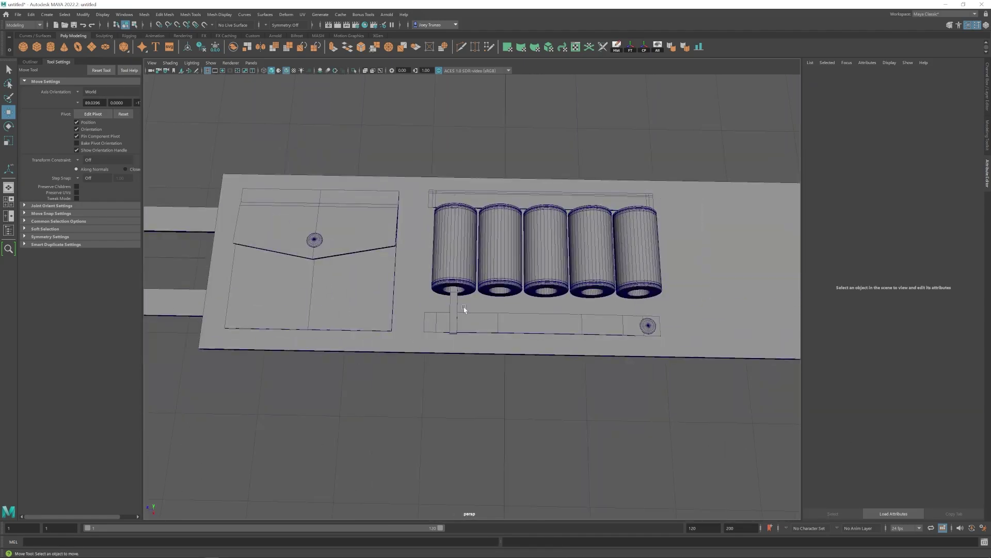
pyautogui.keyDown('alt'); pyautogui.moveTo(464, 307); pyautogui.dragTo(397, 349); pyautogui.keyUp('alt')
pyautogui.click(427, 353)
pyautogui.keyDown('alt'); pyautogui.moveTo(397, 349); pyautogui.dragTo(402, 354); pyautogui.keyUp('alt')
pyautogui.click(436, 252)
pyautogui.scroll(8, 436, 258)
pyautogui.moveTo(444, 284); pyautogui.dragTo(407, 283, button='right')
pyautogui.moveTo(436, 346); pyautogui.dragTo(467, 395)
pyautogui.keyDown('alt'); pyautogui.moveTo(441, 303); pyautogui.dragTo(426, 320); pyautogui.keyUp('alt')
pyautogui.moveTo(415, 320); pyautogui.dragTo(609, 356)
pyautogui.click(629, 332)
pyautogui.moveTo(628, 332); pyautogui.dragTo(659, 318, button='right')
# - Move the vertices along the flap pocket's lower edge slightly toward the plate's long edge
pyautogui.scroll(-6, 568, 320)
pyautogui.click(401, 292)
pyautogui.moveTo(401, 292); pyautogui.dragTo(362, 289, button='right')
pyautogui.scroll(-3, 356, 309)
pyautogui.moveTo(304, 366); pyautogui.dragTo(484, 326)
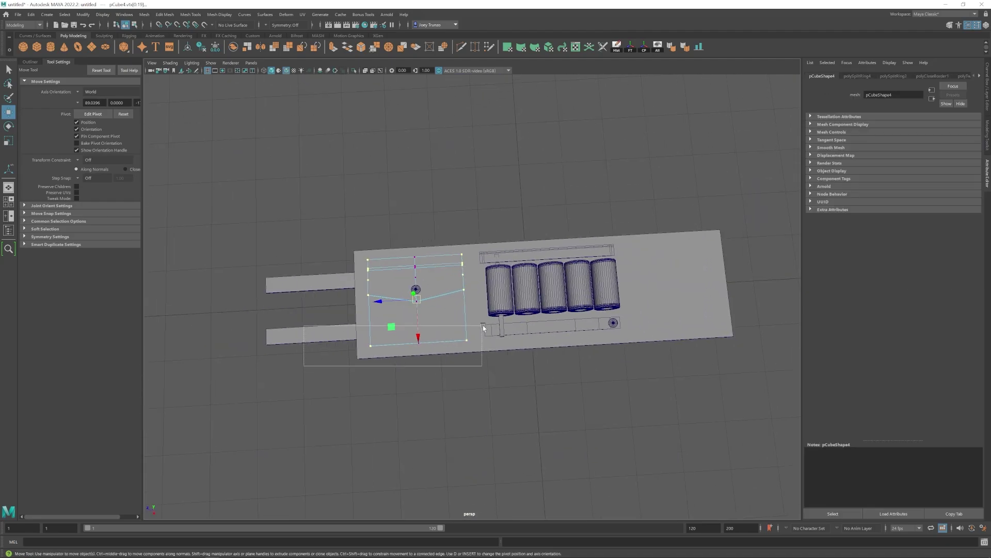
pyautogui.moveTo(418, 354); pyautogui.dragTo(418, 356)
pyautogui.keyDown('alt'); pyautogui.moveTo(500, 339); pyautogui.dragTo(458, 345, button='middle'); pyautogui.keyUp('alt')
pyautogui.scroll(-2, 458, 346)
# - Nudge the flap pocket lengthwise along the plate toward the straps
pyautogui.click(445, 330)
pyautogui.moveTo(403, 306); pyautogui.dragTo(427, 293, button='right')
pyautogui.click(427, 293)
pyautogui.press('r')
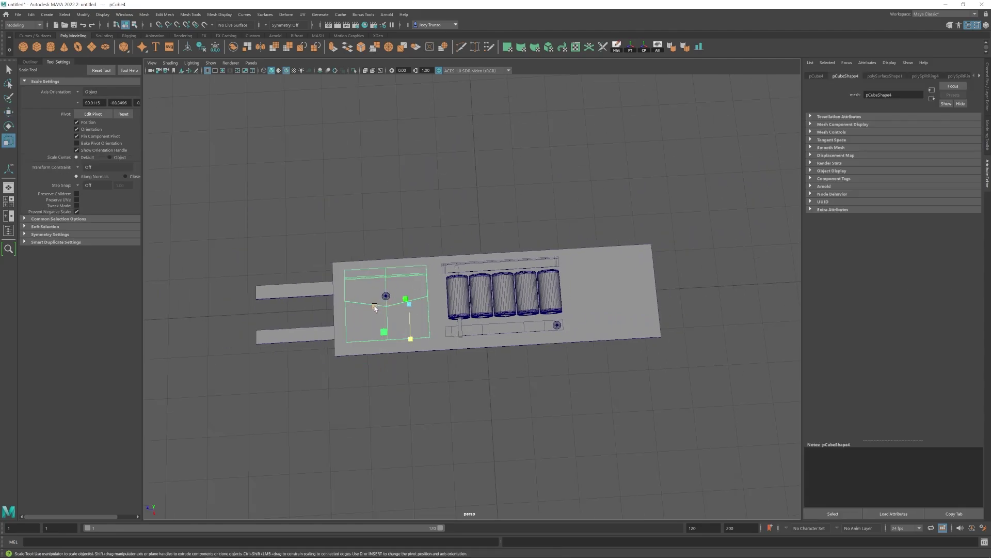
pyautogui.press('w')
pyautogui.keyDown('alt'); pyautogui.moveTo(365, 307); pyautogui.dragTo(343, 270); pyautogui.keyUp('alt')
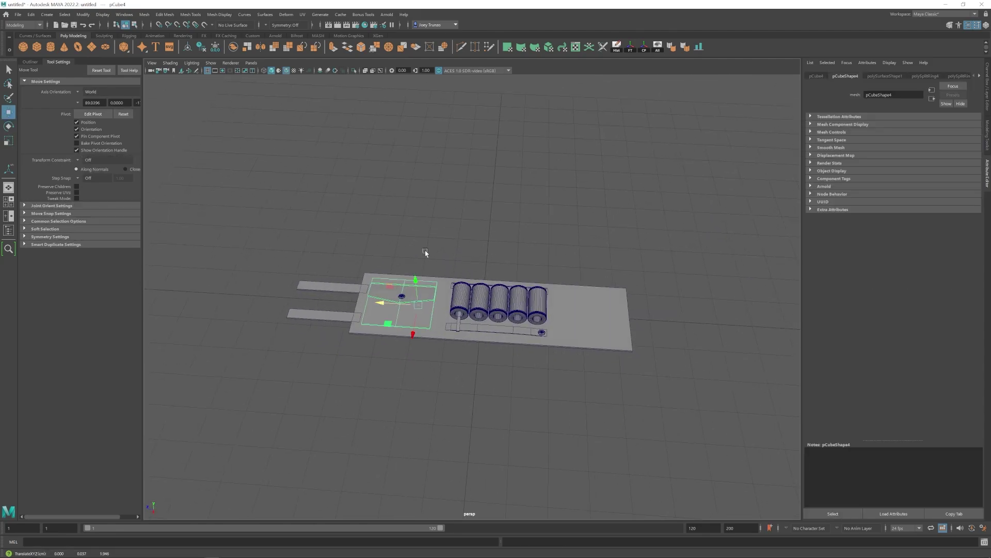
pyautogui.click(426, 252)
# - Slide the cylinder rolls, bar, buttoned slab and bevelled strip together along the plate, closer to the flap pocket
pyautogui.keyDown('alt'); pyautogui.moveTo(526, 303); pyautogui.dragTo(449, 277, button='middle'); pyautogui.keyUp('alt')
pyautogui.moveTo(370, 253)
pyautogui.mouseDown()
pyautogui.moveTo(420, 328)
pyautogui.moveTo(469, 308)
pyautogui.moveTo(383, 262)
pyautogui.mouseUp()
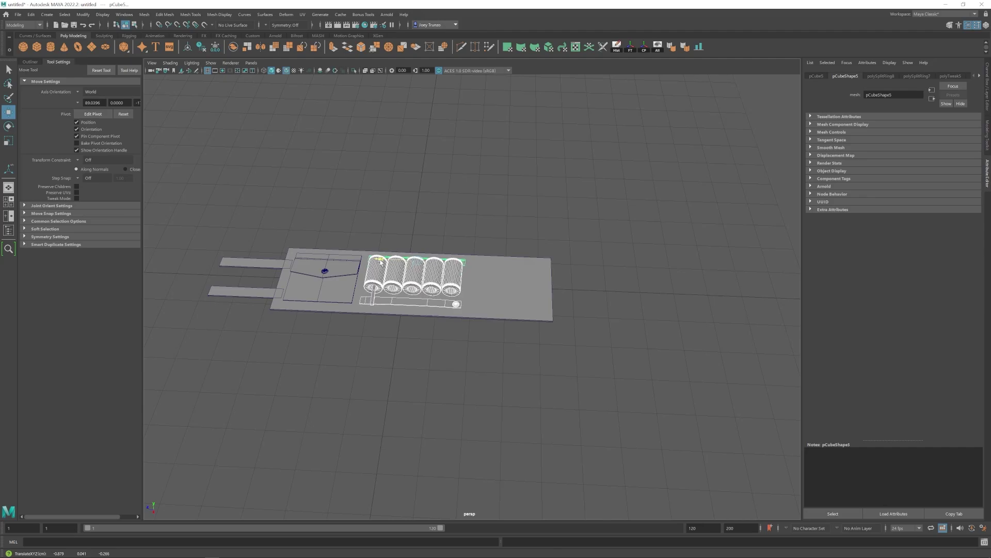
pyautogui.click(526, 336)
# - Adjust the height of the lengthwise edge loops near the outer side of the bevelled strip
pyautogui.keyDown('alt'); pyautogui.moveTo(527, 330); pyautogui.dragTo(489, 323); pyautogui.keyUp('alt')
pyautogui.keyDown('alt'); pyautogui.moveTo(442, 333); pyautogui.dragTo(432, 359, button='middle'); pyautogui.keyUp('alt')
pyautogui.keyDown('alt'); pyautogui.moveTo(376, 308); pyautogui.dragTo(458, 277, button='right'); pyautogui.keyUp('alt')
pyautogui.keyDown('alt'); pyautogui.moveTo(458, 276); pyautogui.dragTo(752, 411, button='middle'); pyautogui.keyUp('alt')
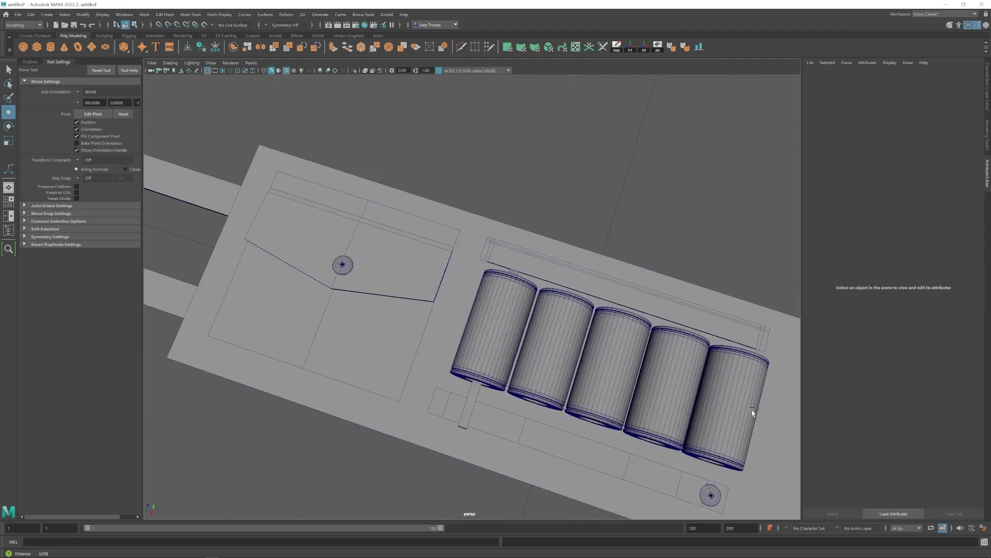
pyautogui.keyDown('alt'); pyautogui.moveTo(753, 412); pyautogui.dragTo(423, 341); pyautogui.keyUp('alt')
pyautogui.keyDown('alt'); pyautogui.moveTo(423, 341); pyautogui.dragTo(464, 356, button='right'); pyautogui.keyUp('alt')
pyautogui.keyDown('alt'); pyautogui.moveTo(361, 398); pyautogui.dragTo(455, 362, button='middle'); pyautogui.keyUp('alt')
pyautogui.doubleClick(436, 359)
pyautogui.keyDown('shift'); pyautogui.doubleClick(442, 360); pyautogui.keyUp('shift')
pyautogui.keyDown('alt'); pyautogui.moveTo(449, 379); pyautogui.dragTo(468, 294); pyautogui.keyUp('alt')
pyautogui.moveTo(467, 294); pyautogui.dragTo(430, 347)
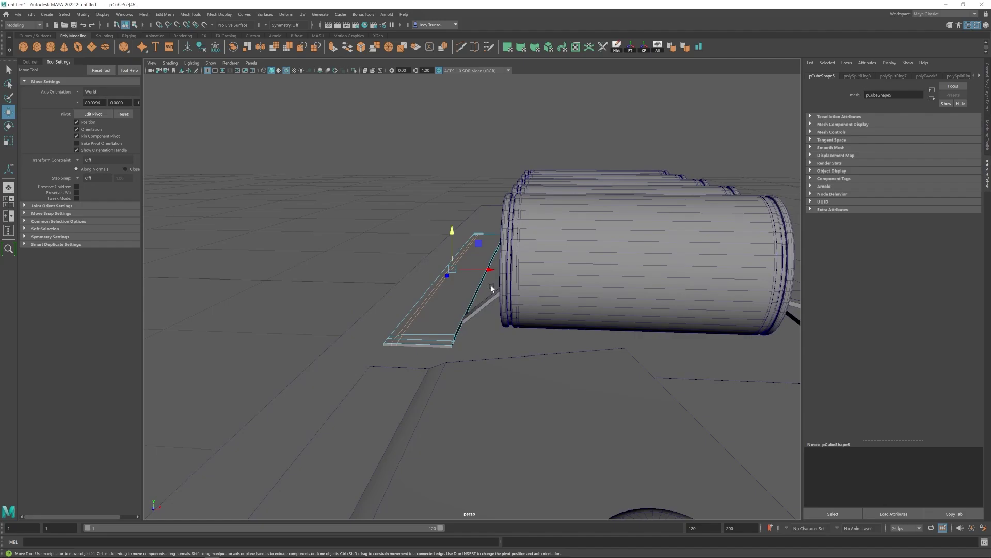
pyautogui.doubleClick(482, 282)
pyautogui.press('r')
pyautogui.press('w')
pyautogui.click(493, 363)
# - Hide the wireframe overlay and turn on smooth preview for the five cylinder rolls
pyautogui.keyDown('alt'); pyautogui.moveTo(430, 347); pyautogui.dragTo(472, 227, button='right'); pyautogui.keyUp('alt')
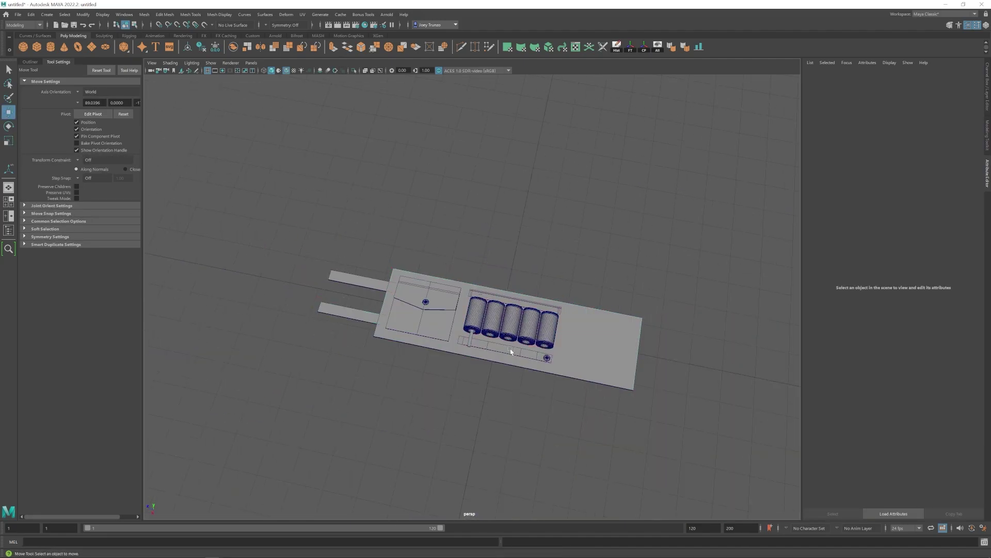
pyautogui.keyDown('alt'); pyautogui.moveTo(510, 349); pyautogui.dragTo(496, 310); pyautogui.keyUp('alt')
pyautogui.click(286, 70)
pyautogui.keyDown('alt'); pyautogui.moveTo(399, 295); pyautogui.dragTo(354, 302); pyautogui.keyUp('alt')
pyautogui.keyDown('alt'); pyautogui.moveTo(354, 302); pyautogui.dragTo(438, 232, button='right'); pyautogui.keyUp('alt')
pyautogui.click(433, 217)
pyautogui.keyDown('shift'); pyautogui.click(432, 253); pyautogui.keyUp('shift')
pyautogui.keyDown('shift'); pyautogui.click(437, 290); pyautogui.keyUp('shift')
pyautogui.keyDown('shift'); pyautogui.click(439, 332); pyautogui.keyUp('shift')
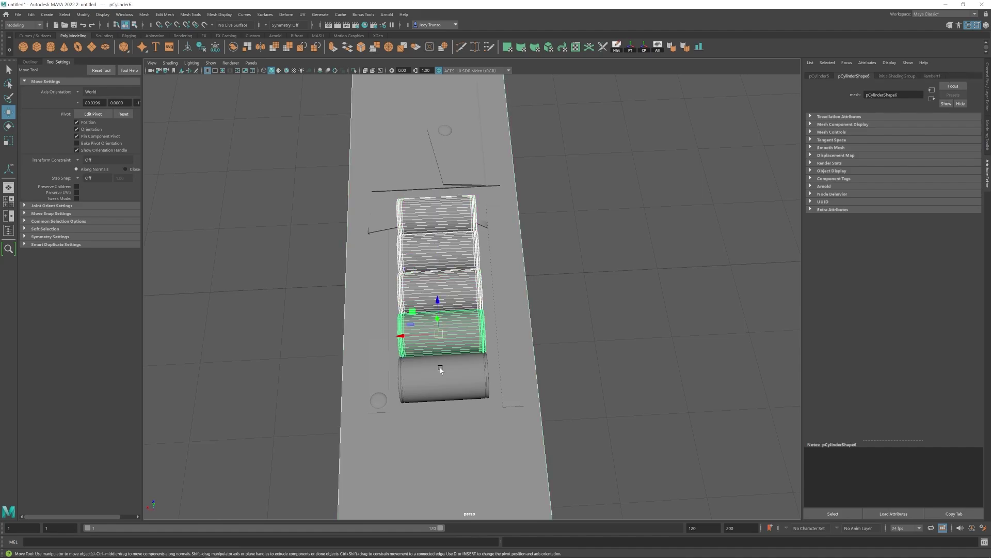
pyautogui.keyDown('shift'); pyautogui.click(440, 369); pyautogui.keyUp('shift')
pyautogui.press('3')
pyautogui.press('1')
pyautogui.press('3')
# - Delete the four other cylinder rolls and group the one nearest the flap pocket with its bar around a centred pivot
pyautogui.keyDown('alt'); pyautogui.moveTo(418, 370); pyautogui.dragTo(578, 320); pyautogui.keyUp('alt')
pyautogui.keyDown('alt'); pyautogui.moveTo(579, 320); pyautogui.dragTo(485, 371, button='right'); pyautogui.keyUp('alt')
pyautogui.click(485, 372)
pyautogui.keyDown('alt'); pyautogui.moveTo(485, 372); pyautogui.dragTo(503, 319); pyautogui.keyUp('alt')
pyautogui.keyDown('shift'); pyautogui.click(409, 311); pyautogui.keyUp('shift')
pyautogui.hotkey('ctrl', 'g')
pyautogui.click(644, 47)
pyautogui.keyDown('alt'); pyautogui.moveTo(431, 321); pyautogui.dragTo(458, 342); pyautogui.keyUp('alt')
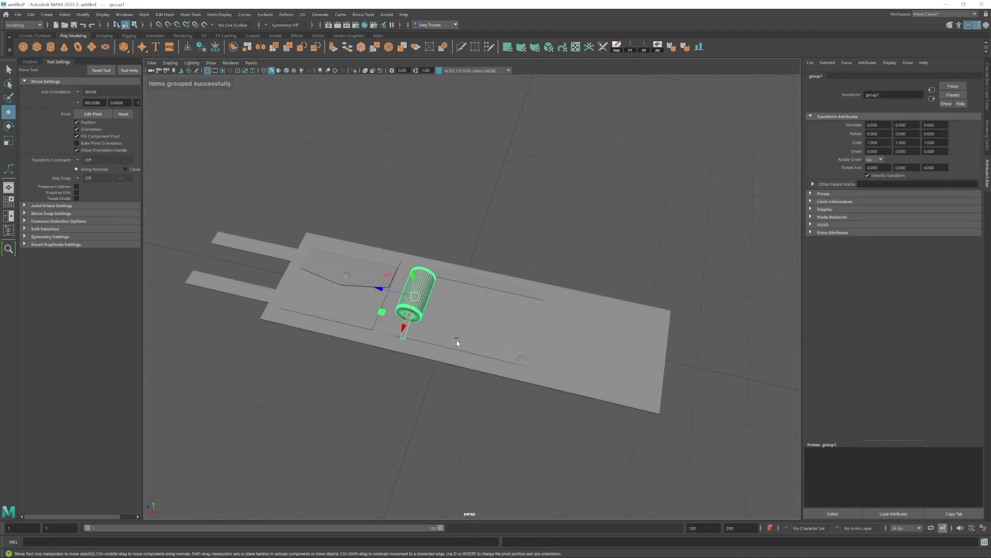
# - Duplicate the grouped roll and bar along the plate with repeated offsets into an evenly spaced row of five
pyautogui.hotkey('ctrl', 'd')
pyautogui.moveTo(383, 290); pyautogui.dragTo(408, 297)
pyautogui.hotkey('shift', 'd')
pyautogui.hotkey('shift', 'd')
pyautogui.hotkey('shift', 'd')
pyautogui.click(568, 268)
pyautogui.keyDown('alt'); pyautogui.moveTo(573, 320); pyautogui.dragTo(452, 296, button='middle'); pyautogui.keyUp('alt')
pyautogui.keyDown('alt'); pyautogui.moveTo(451, 296); pyautogui.dragTo(436, 338); pyautogui.keyUp('alt')
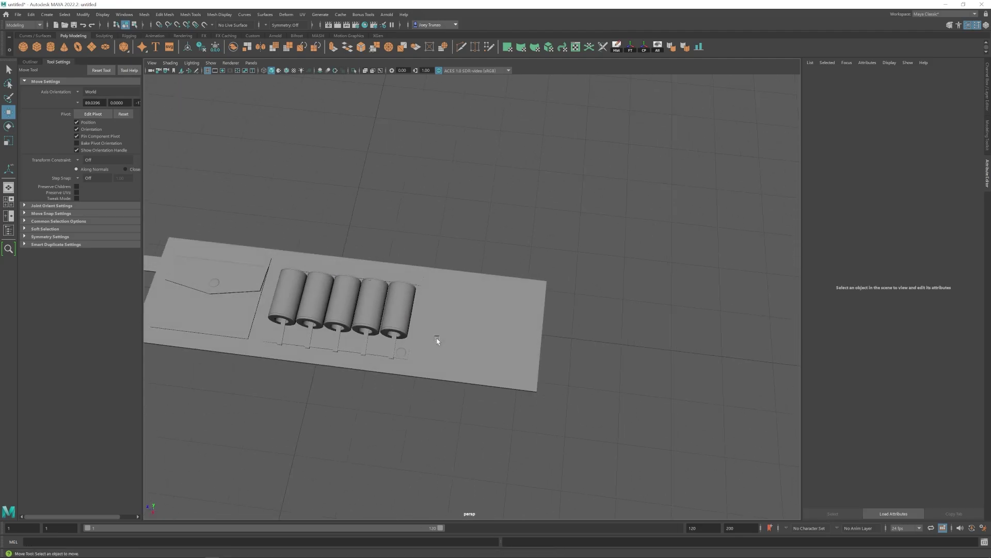
# - Move the far-end vertices of the bevelled strip and buttoned slab, with the button, to match the new roll row
pyautogui.keyDown('alt'); pyautogui.moveTo(436, 339); pyautogui.dragTo(460, 352, button='right'); pyautogui.keyUp('alt')
pyautogui.keyDown('alt'); pyautogui.moveTo(414, 371); pyautogui.dragTo(435, 329, button='middle'); pyautogui.keyUp('alt')
pyautogui.moveTo(401, 336); pyautogui.dragTo(398, 329)
pyautogui.keyDown('shift'); pyautogui.click(462, 301); pyautogui.keyUp('shift')
pyautogui.keyDown('alt'); pyautogui.moveTo(461, 301); pyautogui.dragTo(490, 299); pyautogui.keyUp('alt')
pyautogui.press('F9')
pyautogui.moveTo(488, 178); pyautogui.dragTo(341, 404)
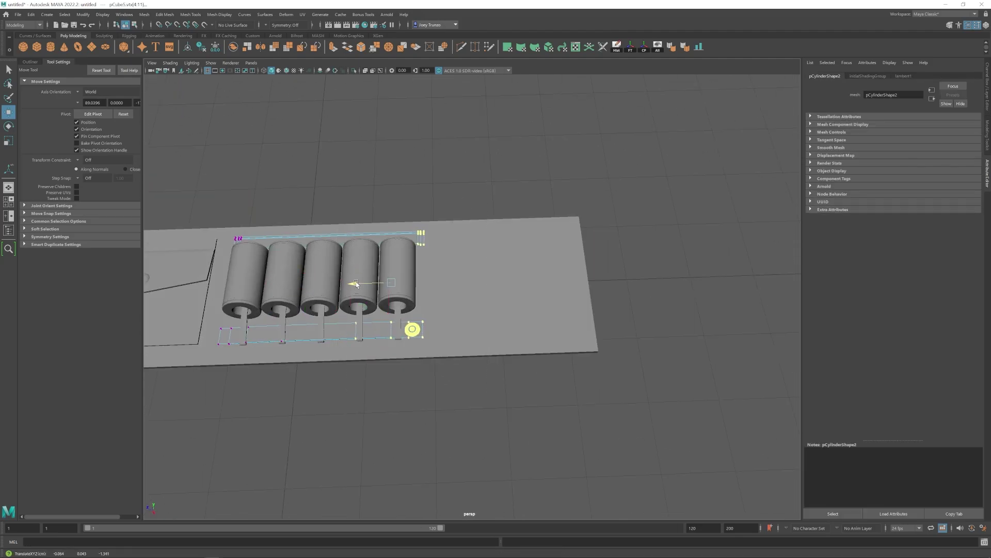
pyautogui.moveTo(360, 282); pyautogui.dragTo(357, 282)
pyautogui.click(509, 294)
pyautogui.moveTo(508, 293)
pyautogui.keyDown('alt'); pyautogui.mouseDown()
pyautogui.moveTo(487, 297)
pyautogui.moveTo(517, 290)
pyautogui.mouseUp(); pyautogui.keyUp('alt')
pyautogui.click(516, 290)
pyautogui.keyDown('alt'); pyautogui.moveTo(516, 290); pyautogui.dragTo(389, 292, button='right'); pyautogui.keyUp('alt')
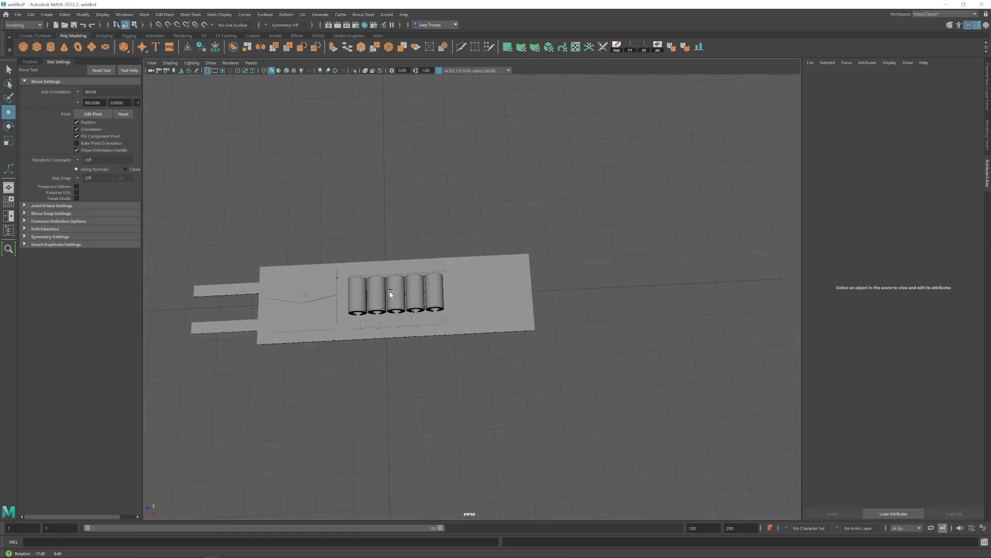
# - Show the wireframe overlay and move the bevelled strip's pocket-end vertices slightly toward the flap pocket
pyautogui.keyDown('alt'); pyautogui.moveTo(389, 292); pyautogui.dragTo(406, 321); pyautogui.keyUp('alt')
pyautogui.click(286, 70)
pyautogui.keyDown('alt'); pyautogui.moveTo(426, 338); pyautogui.dragTo(468, 330, button='middle'); pyautogui.keyUp('alt')
pyautogui.keyDown('alt'); pyautogui.moveTo(473, 330); pyautogui.dragTo(537, 320, button='right'); pyautogui.keyUp('alt')
pyautogui.click(496, 253)
pyautogui.press('F9')
pyautogui.moveTo(355, 206); pyautogui.dragTo(451, 287)
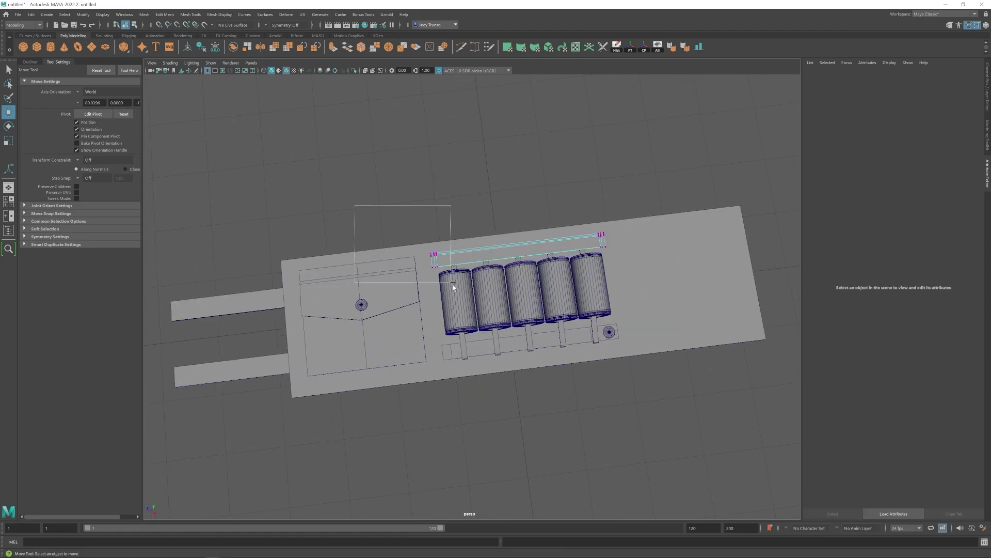
pyautogui.moveTo(397, 261); pyautogui.dragTo(394, 261)
pyautogui.click(435, 293)
# - Make a grouped copy of the buttoned slab, rotate it 180 degrees and place it beyond the bevelled strip on the plate's free end
pyautogui.keyDown('alt'); pyautogui.moveTo(495, 277); pyautogui.dragTo(475, 346); pyautogui.keyUp('alt')
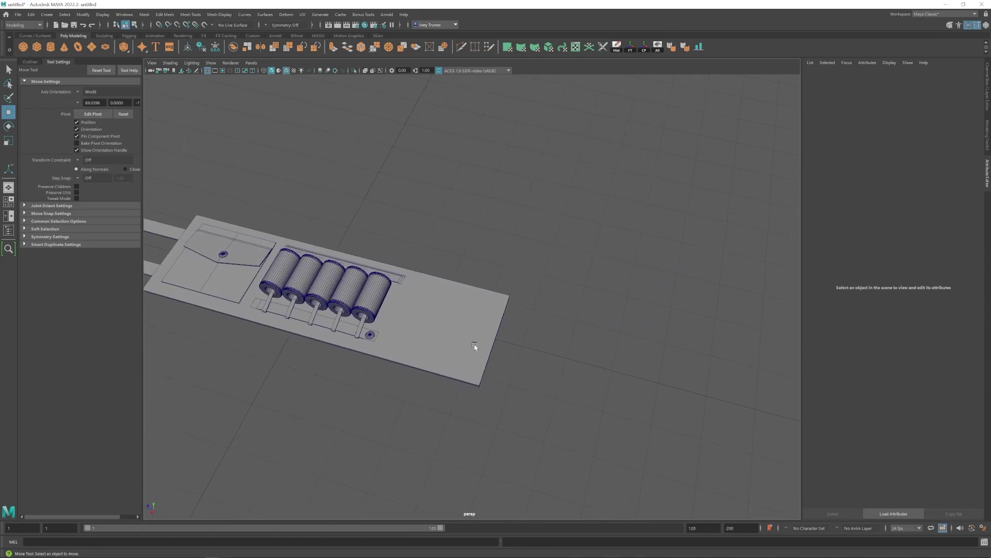
pyautogui.click(373, 346)
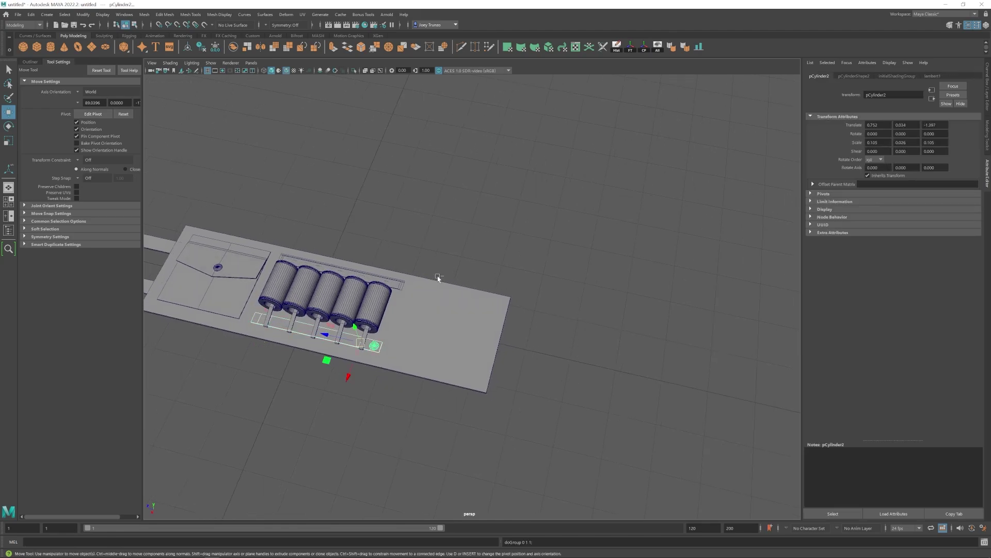
pyautogui.hotkey('ctrl', 'g')
pyautogui.press('e')
pyautogui.press('w')
pyautogui.moveTo(377, 351); pyautogui.dragTo(407, 310)
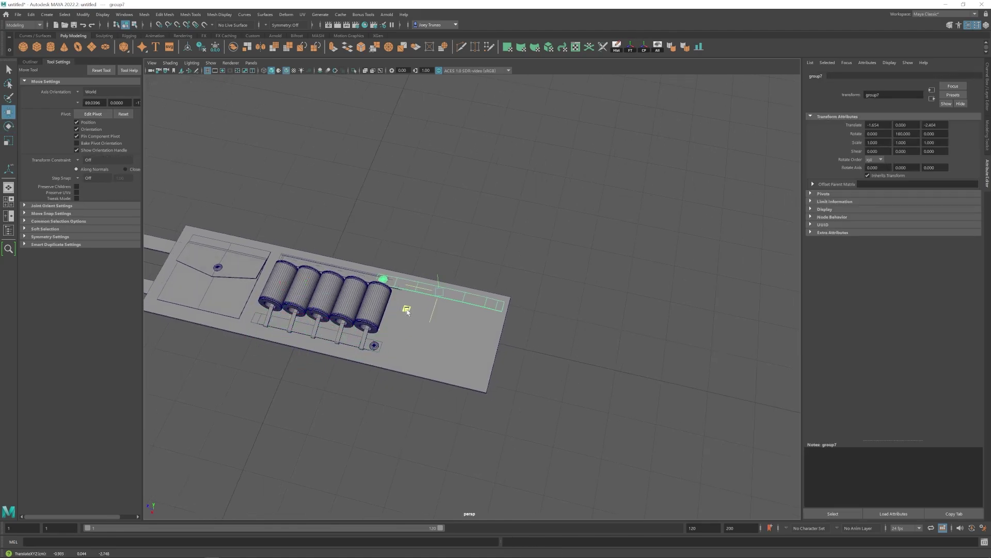
# - Shorten the copied slab by moving its button-end vertices away from the cylinder row and respace its middle vertices
pyautogui.moveTo(402, 311); pyautogui.dragTo(394, 230, button='right')
pyautogui.keyDown('alt'); pyautogui.moveTo(394, 231); pyautogui.dragTo(404, 292); pyautogui.keyUp('alt')
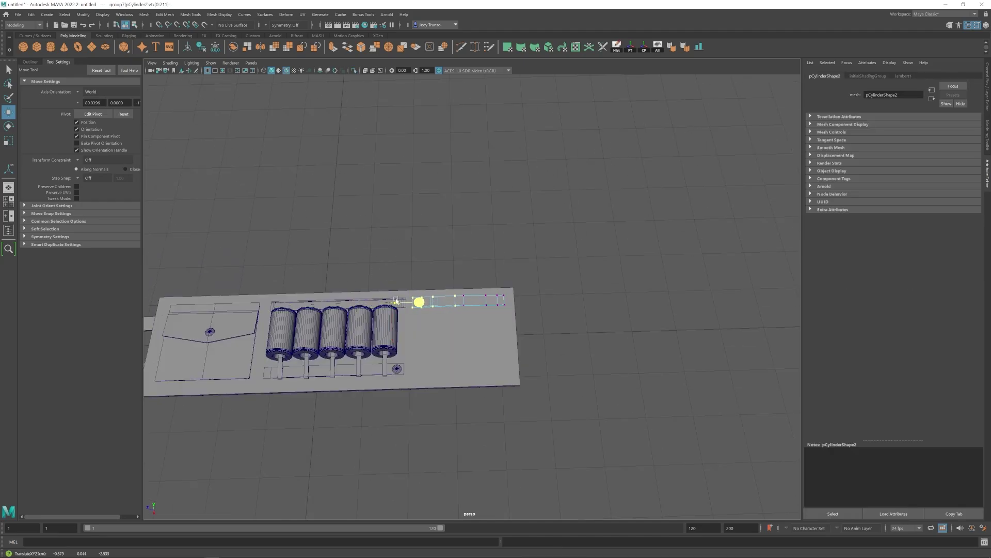
pyautogui.scroll(2, 409, 304)
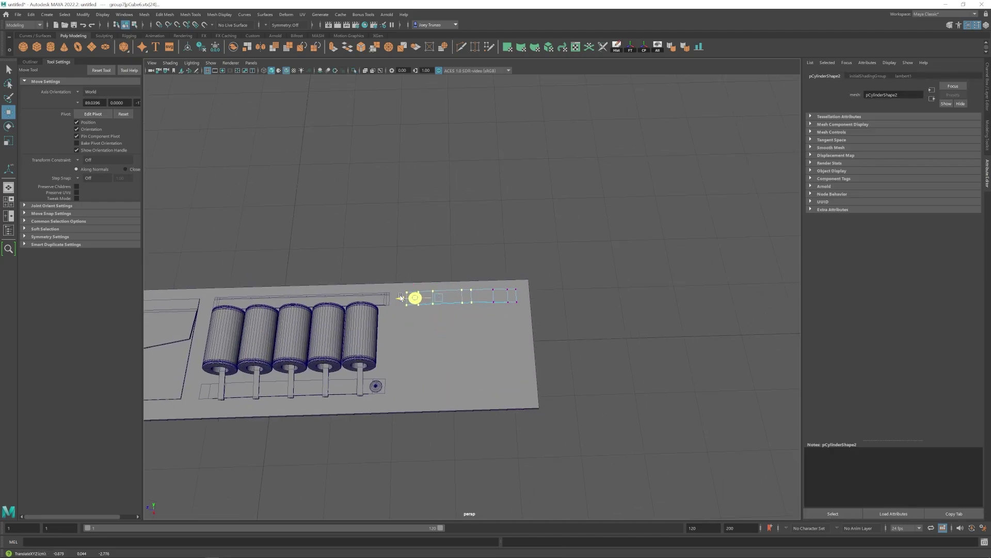
pyautogui.moveTo(449, 277); pyautogui.dragTo(480, 315)
pyautogui.press('r')
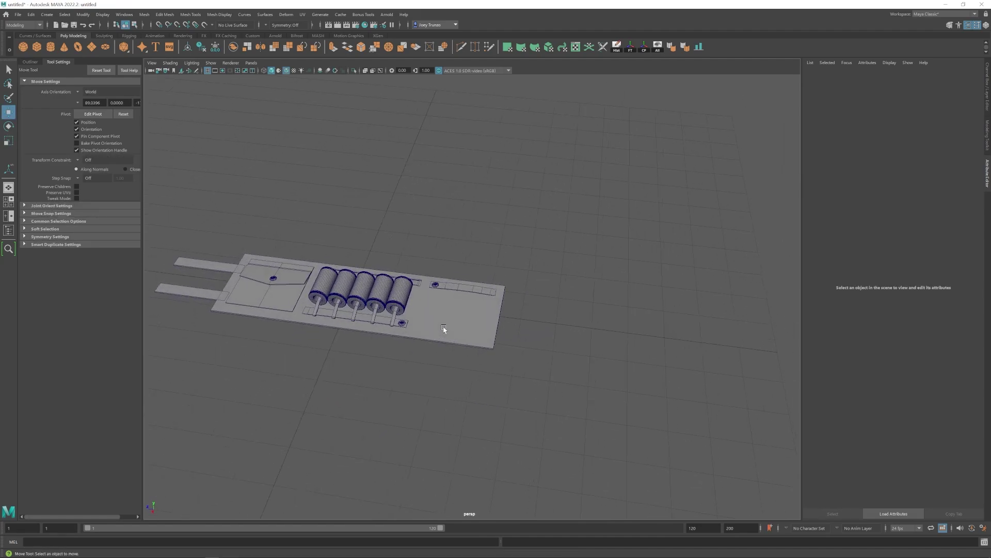
pyautogui.keyDown('alt'); pyautogui.moveTo(456, 322); pyautogui.dragTo(451, 330); pyautogui.keyUp('alt')
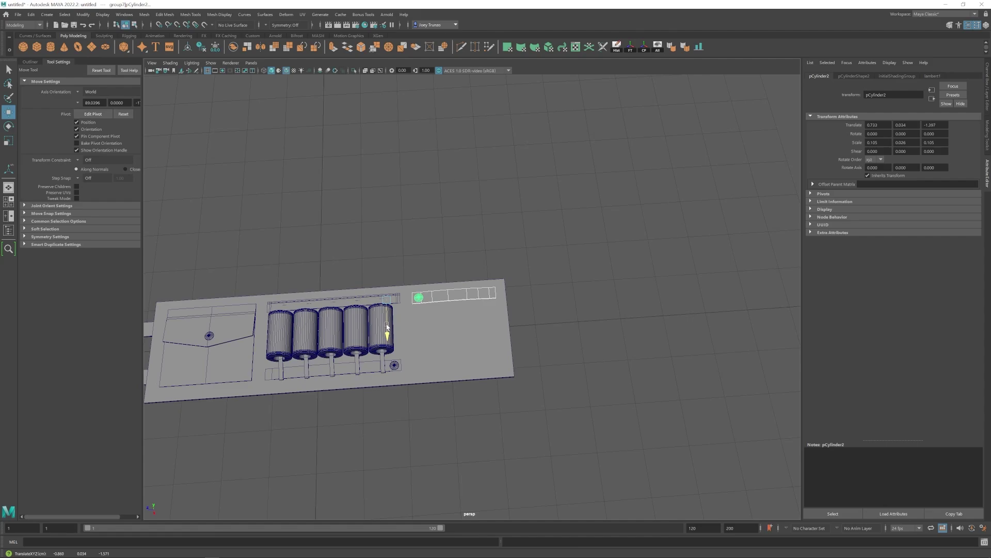
# - Nudge the slab copy's button, and place a duplicate of the flap pocket with its button on the plate's free end
pyautogui.moveTo(387, 325); pyautogui.dragTo(387, 327)
pyautogui.click(487, 323)
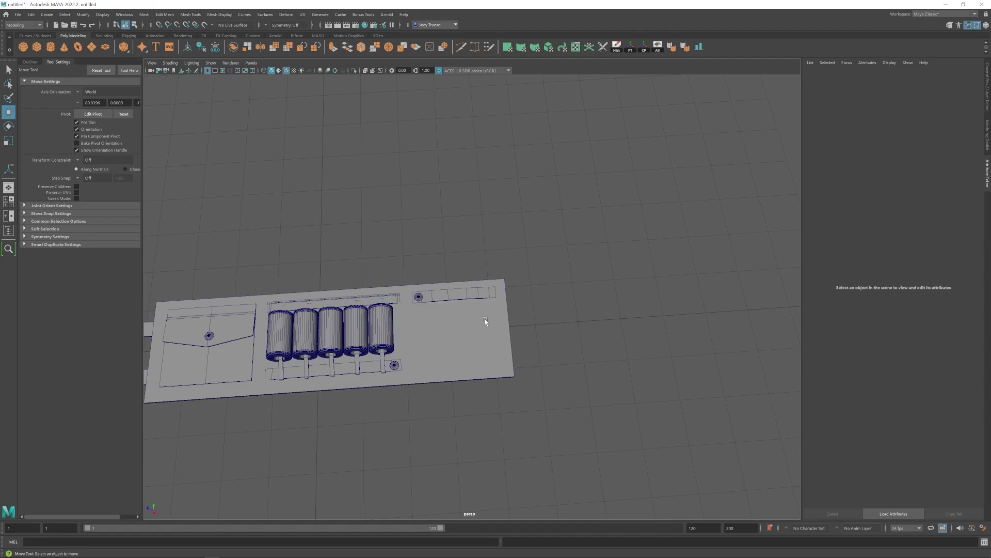
pyautogui.keyDown('alt'); pyautogui.moveTo(487, 324); pyautogui.dragTo(467, 323); pyautogui.keyUp('alt')
pyautogui.moveTo(196, 303); pyautogui.dragTo(410, 326)
pyautogui.hotkey('ctrl', 'd')
pyautogui.keyDown('alt'); pyautogui.moveTo(409, 326); pyautogui.dragTo(468, 373); pyautogui.keyUp('alt')
pyautogui.keyDown('alt'); pyautogui.moveTo(483, 333); pyautogui.dragTo(467, 334, button='middle'); pyautogui.keyUp('alt')
# - Scale down the pocket copy so that it fits within the plate's free end
pyautogui.scroll(1, 467, 333)
pyautogui.click(421, 313)
pyautogui.rightClick(420, 310)
pyautogui.press('r')
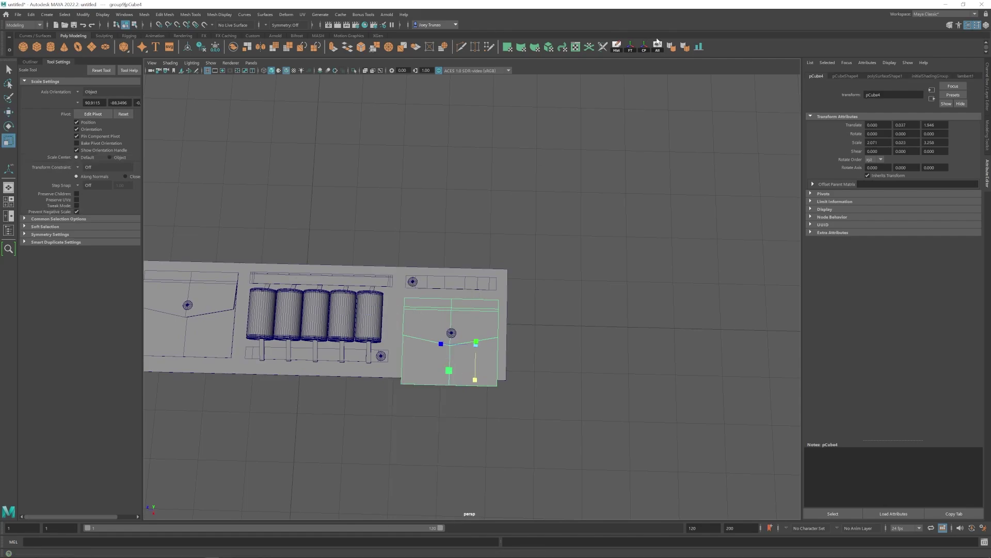
pyautogui.press('w')
pyautogui.press('r')
pyautogui.press('w')
pyautogui.moveTo(414, 341); pyautogui.dragTo(419, 343)
pyautogui.press('r')
pyautogui.press('w')
# - Shorten the pocket copy by moving its bottom vertices inward and adjust the flap's point vertices to match
pyautogui.moveTo(486, 330); pyautogui.dragTo(414, 323, button='right')
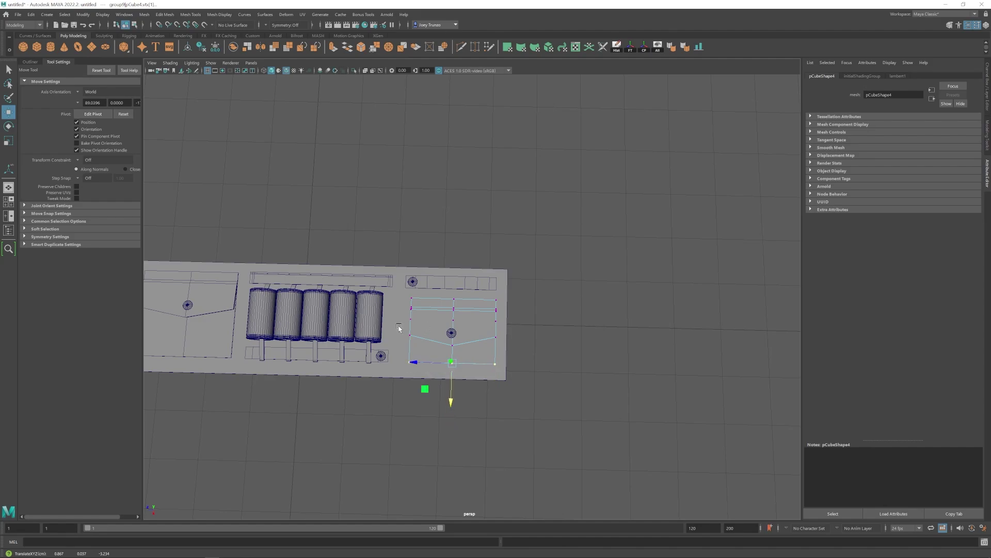
pyautogui.moveTo(398, 329); pyautogui.dragTo(449, 381)
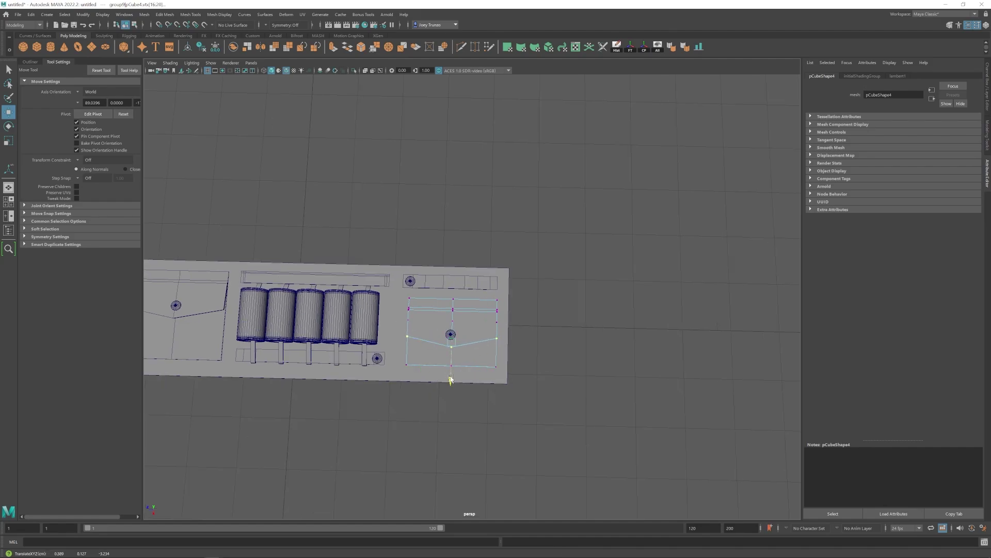
pyautogui.keyDown('alt'); pyautogui.moveTo(451, 380); pyautogui.dragTo(532, 383, button='right'); pyautogui.keyUp('alt')
pyautogui.click(493, 429)
pyautogui.click(439, 354)
# - Examine the pocket copy, the original flap pocket's button and the overall layout from several angles
pyautogui.keyDown('alt'); pyautogui.moveTo(438, 355); pyautogui.dragTo(491, 362, button='right'); pyautogui.keyUp('alt')
pyautogui.keyDown('alt'); pyautogui.moveTo(491, 362); pyautogui.dragTo(511, 331, button='middle'); pyautogui.keyUp('alt')
pyautogui.keyDown('alt'); pyautogui.moveTo(515, 391); pyautogui.dragTo(399, 290); pyautogui.keyUp('alt')
pyautogui.keyDown('alt'); pyautogui.moveTo(382, 297); pyautogui.dragTo(268, 303, button='right'); pyautogui.keyUp('alt')
pyautogui.click(268, 303)
pyautogui.keyDown('alt'); pyautogui.moveTo(268, 304); pyautogui.dragTo(372, 327); pyautogui.keyUp('alt')
pyautogui.keyDown('alt'); pyautogui.moveTo(373, 326); pyautogui.dragTo(505, 325, button='middle'); pyautogui.keyUp('alt')
pyautogui.keyDown('alt'); pyautogui.moveTo(504, 325); pyautogui.dragTo(619, 326, button='right'); pyautogui.keyUp('alt')
pyautogui.click(414, 276)
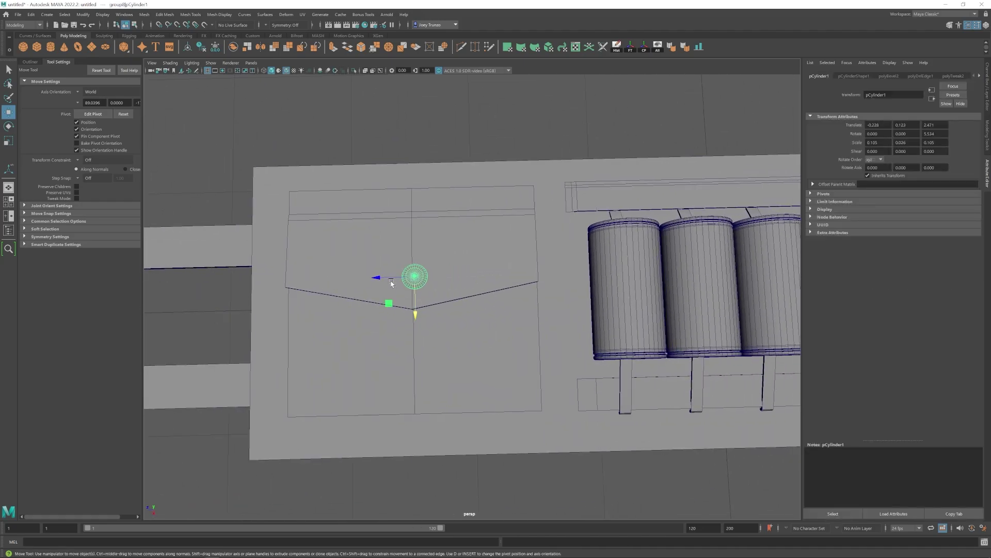
pyautogui.keyDown('alt'); pyautogui.moveTo(385, 301); pyautogui.dragTo(268, 309, button='right'); pyautogui.keyUp('alt')
pyautogui.click(509, 358)
pyautogui.keyDown('alt'); pyautogui.moveTo(509, 358); pyautogui.dragTo(439, 353); pyautogui.keyUp('alt')
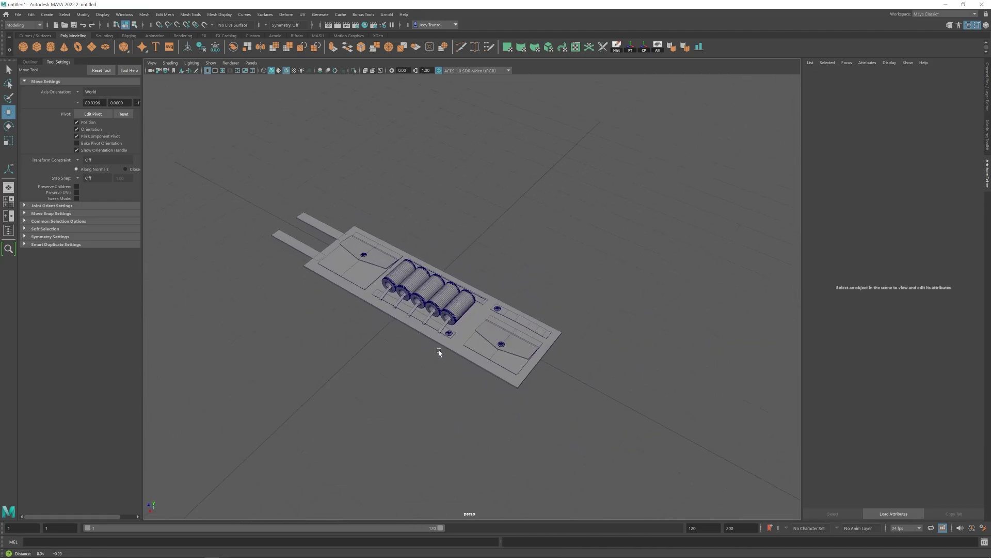
# - Check the model without the wireframe overlay, and narrow the pocket copy to a Z scale of 2.692
pyautogui.click(286, 72)
pyautogui.moveTo(419, 294)
pyautogui.keyDown('alt'); pyautogui.mouseDown()
pyautogui.moveTo(449, 301)
pyautogui.moveTo(475, 347)
pyautogui.moveTo(474, 326)
pyautogui.moveTo(490, 325)
pyautogui.mouseUp(); pyautogui.keyUp('alt')
pyautogui.click(467, 325)
pyautogui.keyDown('alt'); pyautogui.moveTo(491, 325); pyautogui.dragTo(548, 326, button='right'); pyautogui.keyUp('alt')
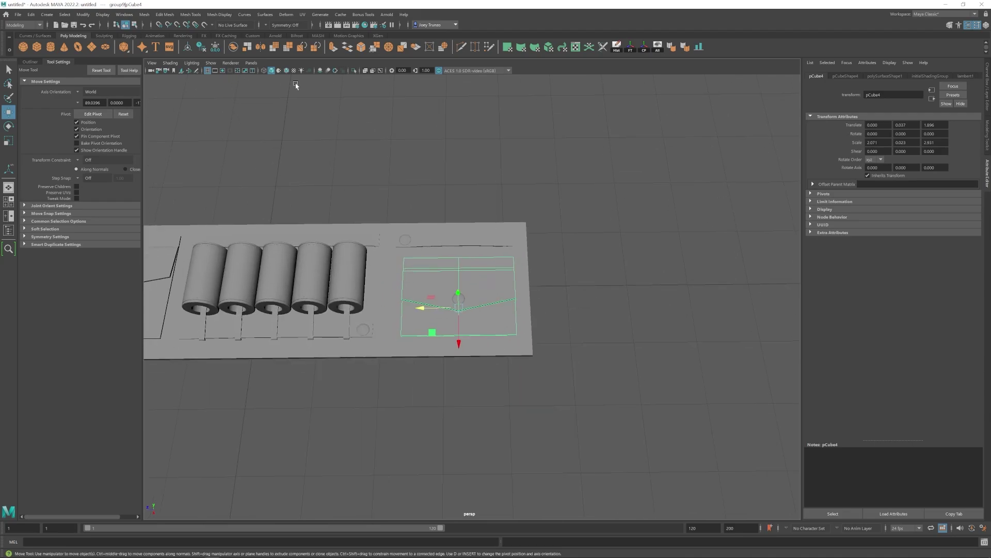
pyautogui.click(286, 71)
pyautogui.press('r')
pyautogui.moveTo(423, 307); pyautogui.dragTo(426, 308)
pyautogui.press('w')
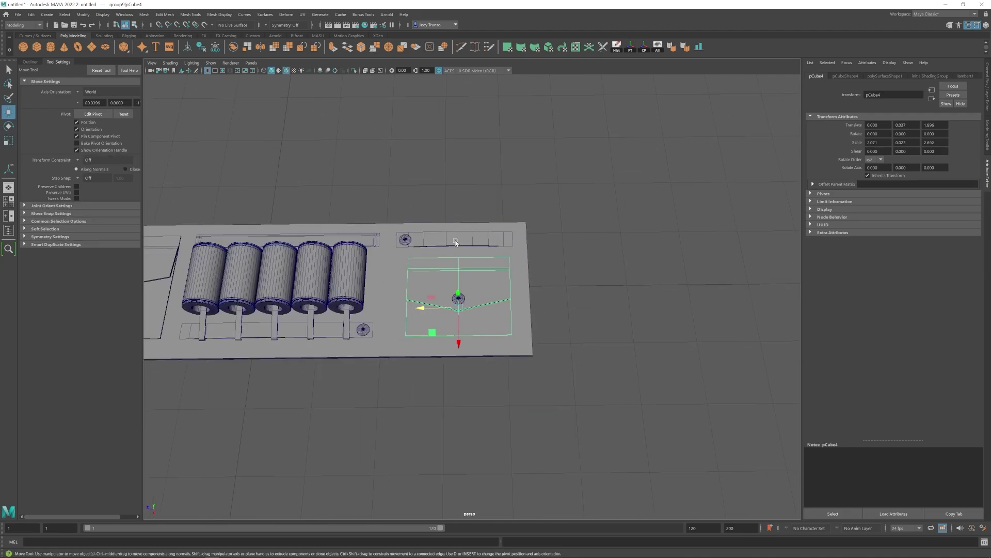
# - Shorten the slab copy to match the pocket copy and pull the plate's free-end vertices inward
pyautogui.click(490, 242)
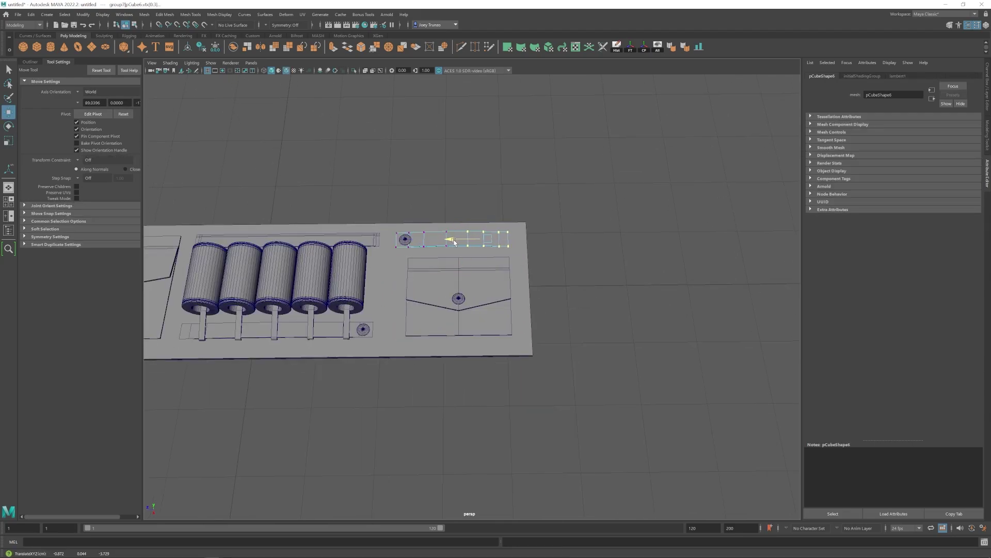
pyautogui.moveTo(517, 289); pyautogui.dragTo(480, 289, button='right')
pyautogui.moveTo(573, 199); pyautogui.dragTo(486, 395)
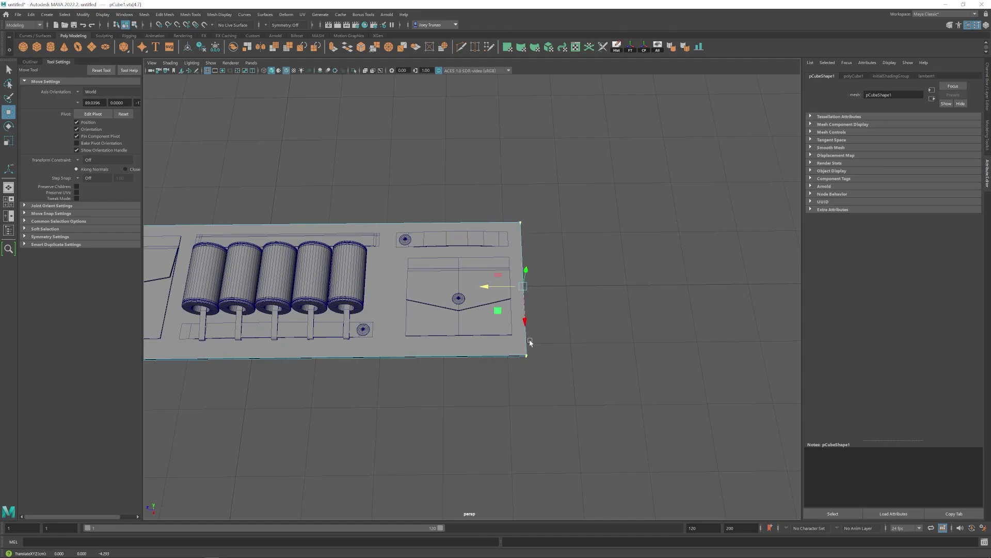
# - Fine-tune the plate's outline by moving the vertices of its free end and the long edge below the pockets slightly outward
pyautogui.keyDown('alt'); pyautogui.moveTo(530, 340); pyautogui.dragTo(505, 372); pyautogui.keyUp('alt')
pyautogui.moveTo(408, 171); pyautogui.dragTo(459, 344)
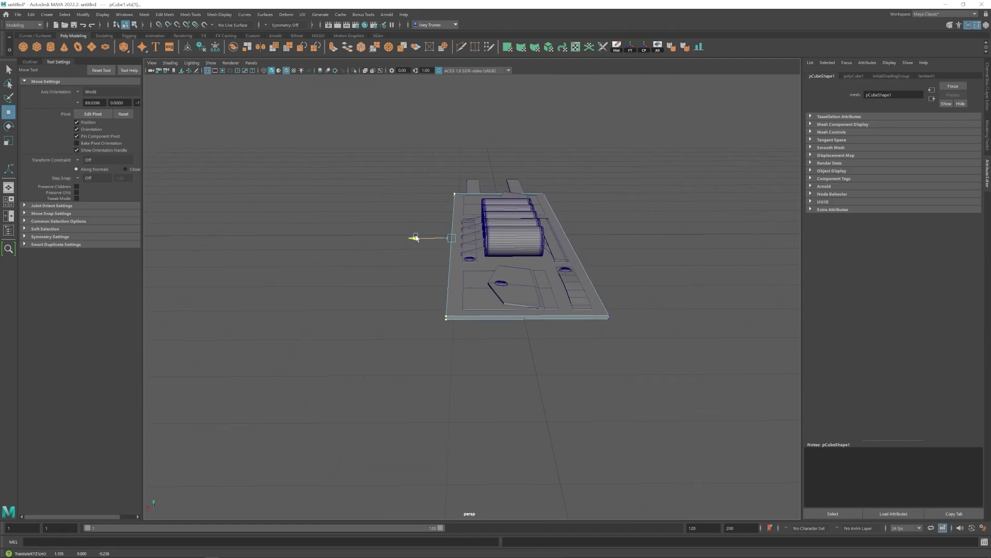
pyautogui.keyDown('alt'); pyautogui.moveTo(416, 237); pyautogui.dragTo(469, 333); pyautogui.keyUp('alt')
pyautogui.moveTo(424, 369); pyautogui.dragTo(627, 416)
pyautogui.moveTo(522, 359); pyautogui.dragTo(523, 363)
pyautogui.keyDown('alt'); pyautogui.moveTo(434, 367); pyautogui.dragTo(415, 309); pyautogui.keyUp('alt')
pyautogui.moveTo(413, 370); pyautogui.dragTo(472, 103)
pyautogui.scroll(3, 425, 217)
pyautogui.moveTo(407, 196); pyautogui.dragTo(402, 196)
pyautogui.moveTo(496, 279); pyautogui.dragTo(522, 253, button='right')
pyautogui.click(408, 258)
pyautogui.scroll(-5, 520, 295)
pyautogui.keyDown('alt'); pyautogui.moveTo(369, 248); pyautogui.dragTo(483, 286); pyautogui.keyUp('alt')
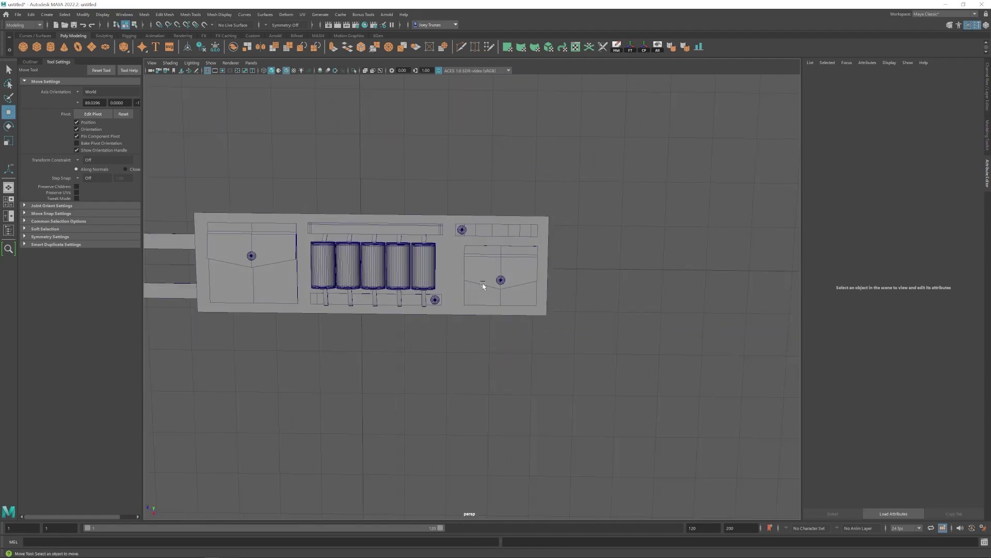
# - Move the plate's strap-end vertices slightly outward to widen the margin beside the original flap pocket
pyautogui.moveTo(360, 288)
pyautogui.keyDown('alt'); pyautogui.mouseDown()
pyautogui.moveTo(321, 293)
pyautogui.moveTo(359, 297)
pyautogui.mouseUp(); pyautogui.keyUp('alt')
pyautogui.keyDown('alt'); pyautogui.moveTo(360, 297); pyautogui.dragTo(557, 297, button='middle'); pyautogui.keyUp('alt')
pyautogui.click(448, 243)
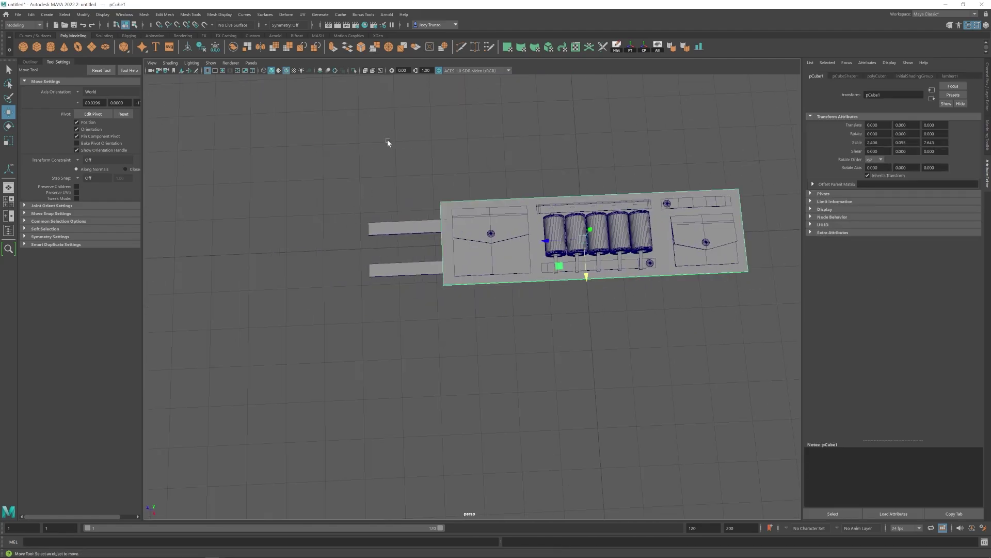
pyautogui.moveTo(389, 144); pyautogui.dragTo(357, 144, button='right')
pyautogui.moveTo(389, 144); pyautogui.dragTo(459, 310)
pyautogui.scroll(3, 424, 217)
pyautogui.moveTo(395, 215); pyautogui.dragTo(391, 215)
pyautogui.moveTo(391, 216); pyautogui.dragTo(415, 191, button='right')
pyautogui.click(372, 252)
pyautogui.click(382, 224)
# - Insert an edge loop across the plate near the straps and two evenly spaced lengthwise edge loops
pyautogui.keyDown('alt'); pyautogui.moveTo(408, 392); pyautogui.dragTo(334, 332); pyautogui.keyUp('alt')
pyautogui.scroll(-5, 436, 281)
pyautogui.scroll(6, 334, 309)
pyautogui.click(433, 289)
pyautogui.click(191, 15)
pyautogui.click(207, 81)
pyautogui.keyDown('alt'); pyautogui.moveTo(465, 273); pyautogui.dragTo(431, 247); pyautogui.keyUp('alt')
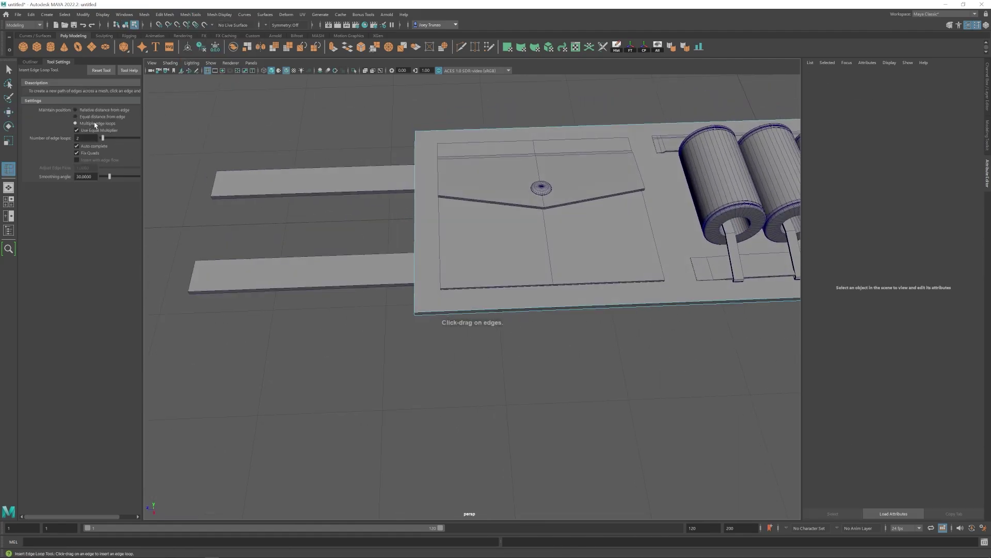
pyautogui.click(438, 313)
pyautogui.scroll(2, 438, 292)
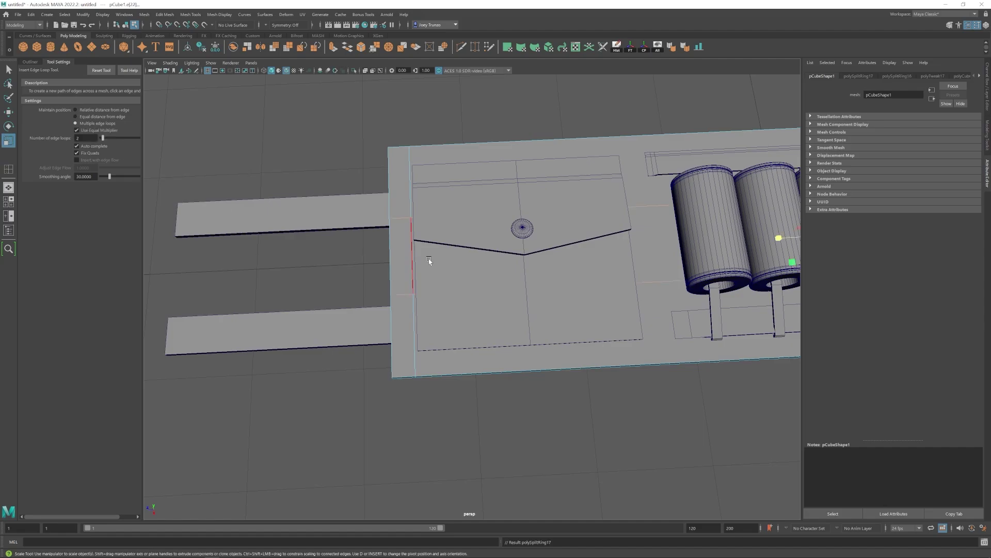
# - Scale the plate's two lengthwise edge loops apart toward the straps
pyautogui.scroll(-1, 780, 272)
pyautogui.keyDown('alt'); pyautogui.moveTo(785, 272); pyautogui.dragTo(721, 288, button='middle'); pyautogui.keyUp('alt')
pyautogui.scroll(-2, 523, 333)
pyautogui.keyDown('alt'); pyautogui.moveTo(523, 334); pyautogui.dragTo(433, 316); pyautogui.keyUp('alt')
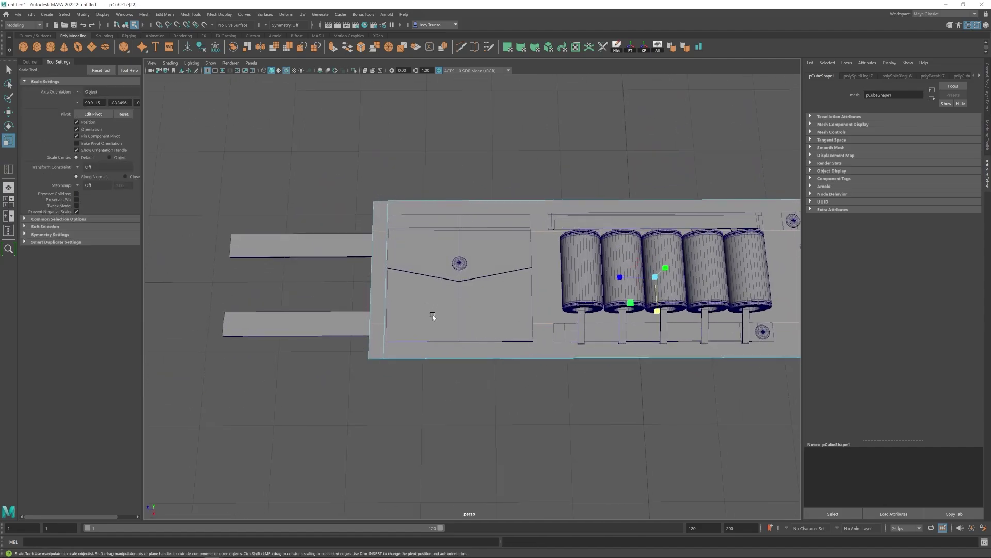
# - Move the two straps across the plate's width to adjust their spacing at its end
pyautogui.press('w')
pyautogui.keyDown('alt'); pyautogui.moveTo(352, 247); pyautogui.dragTo(335, 310); pyautogui.keyUp('alt')
pyautogui.press('F8')
pyautogui.click(333, 321)
pyautogui.moveTo(308, 343); pyautogui.dragTo(312, 338)
pyautogui.click(307, 243)
pyautogui.moveTo(304, 274); pyautogui.dragTo(380, 310)
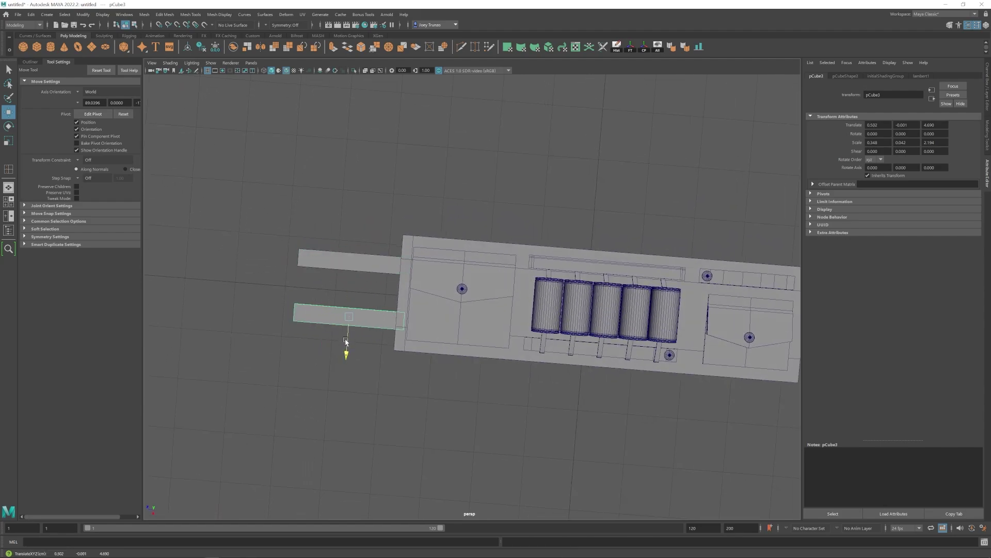
pyautogui.moveTo(346, 341); pyautogui.dragTo(346, 341)
# - Scale the plate's two lengthwise edge loops closer together to line up with the repositioned straps
pyautogui.click(402, 271)
pyautogui.press('F8')
pyautogui.press('r')
pyautogui.keyDown('alt'); pyautogui.moveTo(579, 348); pyautogui.dragTo(606, 342); pyautogui.keyUp('alt')
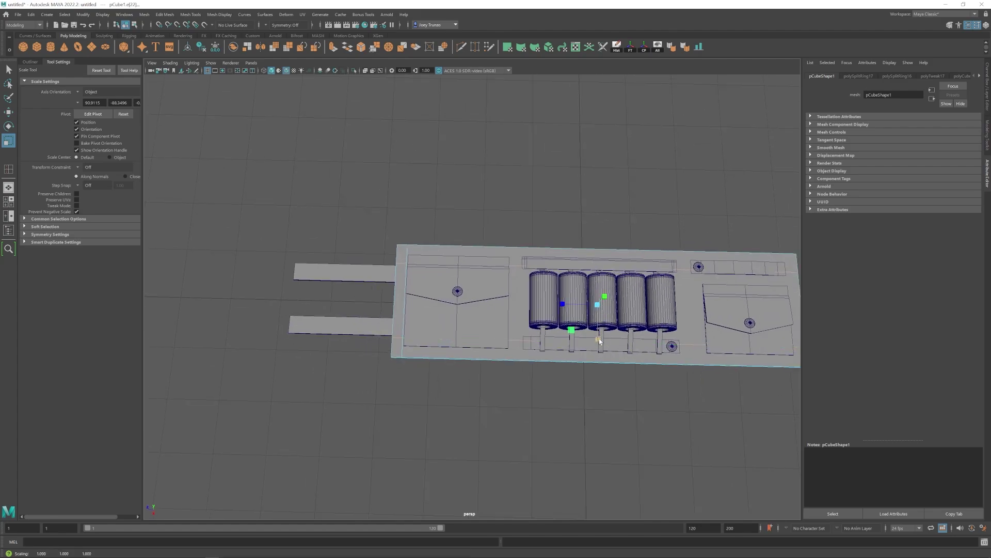
pyautogui.press('g')
pyautogui.moveTo(599, 339); pyautogui.dragTo(602, 327)
pyautogui.click(605, 321)
pyautogui.press('r')
pyautogui.press('w')
# - Insert further lengthwise edge loops so they bracket both straps, and select the plate's end faces that meet the straps
pyautogui.scroll(4, 602, 327)
pyautogui.keyDown('alt'); pyautogui.moveTo(444, 346); pyautogui.dragTo(525, 327, button='middle'); pyautogui.keyUp('alt')
pyautogui.keyDown('alt'); pyautogui.moveTo(491, 304); pyautogui.dragTo(450, 291); pyautogui.keyUp('alt')
pyautogui.click(448, 292)
pyautogui.keyDown('shift'); pyautogui.click(427, 252); pyautogui.keyUp('shift')
pyautogui.scroll(2, 430, 251)
pyautogui.press('g')
pyautogui.click(461, 299)
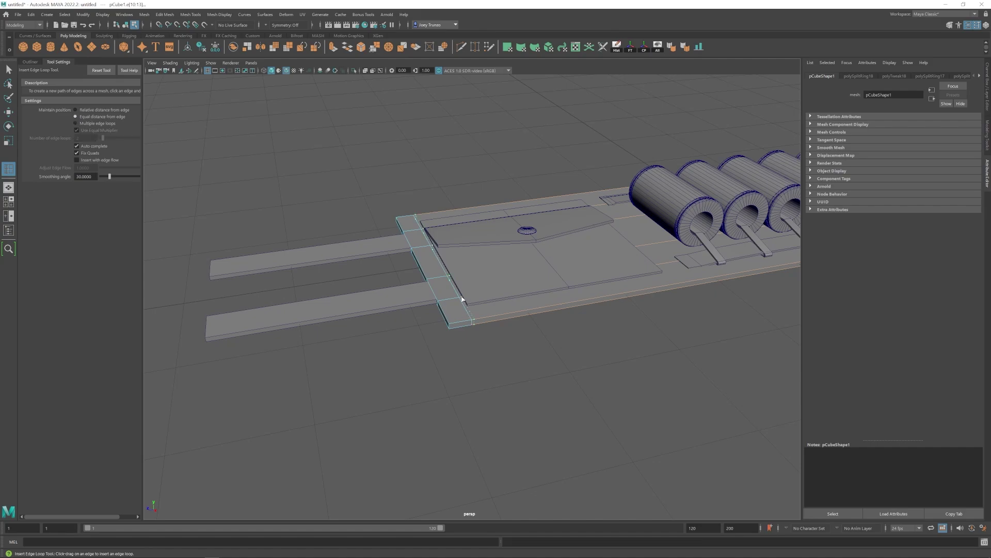
pyautogui.press('w')
pyautogui.click(441, 288)
pyautogui.keyDown('shift'); pyautogui.click(418, 238); pyautogui.keyUp('shift')
pyautogui.scroll(2, 419, 221)
pyautogui.keyDown('alt'); pyautogui.moveTo(438, 306); pyautogui.dragTo(519, 260); pyautogui.keyUp('alt')
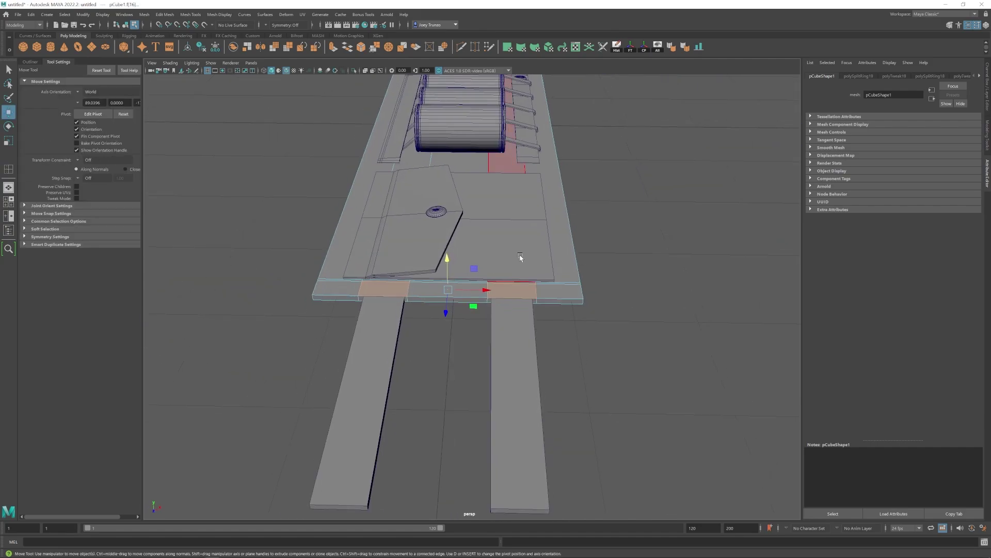
# - Insert a lengthwise edge loop in each outer section of the plate and scale both inward against the straps' outer sides
pyautogui.press('g')
pyautogui.click(337, 298)
pyautogui.click(559, 302)
pyautogui.press('w')
pyautogui.keyDown('shift'); pyautogui.doubleClick(338, 288); pyautogui.keyUp('shift')
pyautogui.press('r')
pyautogui.moveTo(499, 118); pyautogui.dragTo(493, 117)
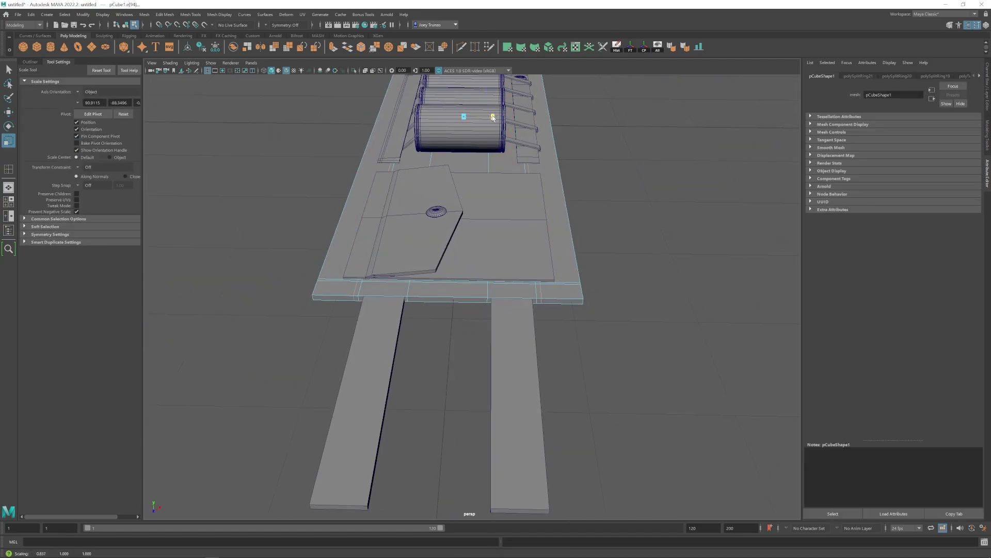
# - Insert edge loops in the section between the straps and scale them apart toward the straps' inner sides
pyautogui.press('g')
pyautogui.click(443, 301)
pyautogui.press('r')
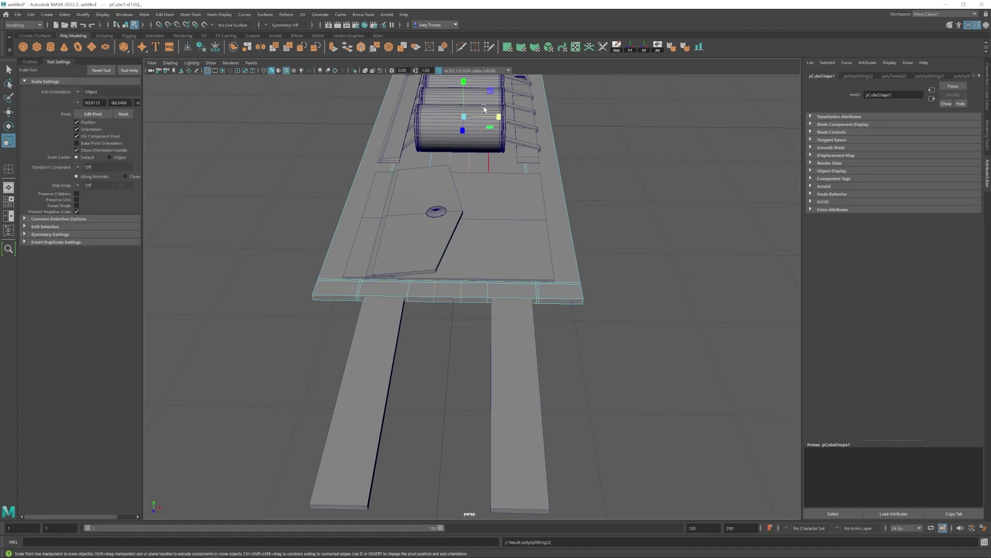
pyautogui.moveTo(564, 118); pyautogui.dragTo(566, 118)
# - Select the plate's two top faces that meet the straps and move them slightly downward
pyautogui.moveTo(510, 292); pyautogui.dragTo(510, 314, button='right')
pyautogui.click(510, 291)
pyautogui.keyDown('shift'); pyautogui.click(384, 289); pyautogui.keyUp('shift')
pyautogui.press('w')
pyautogui.moveTo(446, 262); pyautogui.dragTo(443, 278)
# - Try to scale the two lowered faces with Component axis orientation, and return to object selection
pyautogui.press('r')
pyautogui.click(103, 92)
pyautogui.click(101, 109)
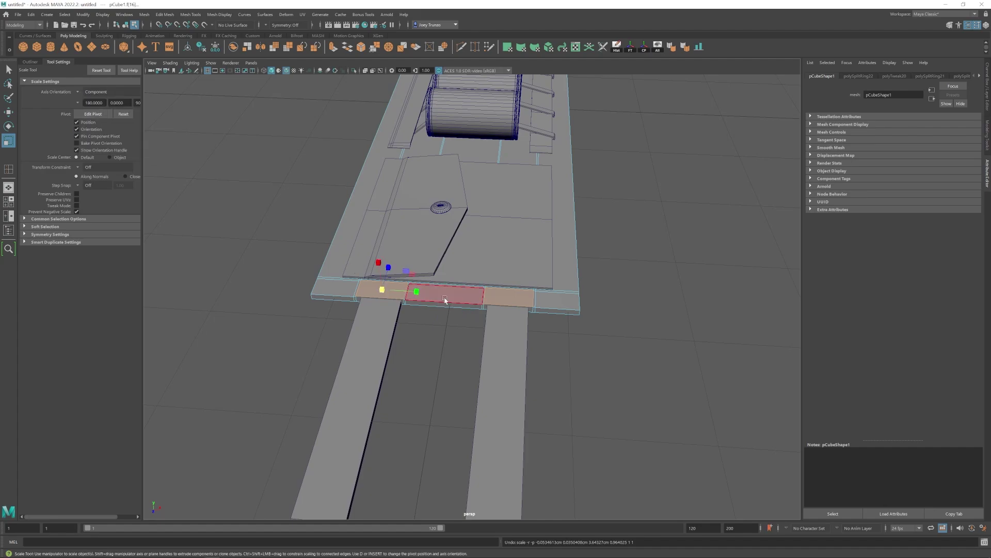
pyautogui.keyDown('alt'); pyautogui.moveTo(578, 279); pyautogui.dragTo(460, 266); pyautogui.keyUp('alt')
pyautogui.press('w')
pyautogui.click(499, 356)
pyautogui.moveTo(520, 319); pyautogui.dragTo(542, 298, button='right')
pyautogui.keyDown('alt'); pyautogui.moveTo(315, 243); pyautogui.dragTo(356, 199); pyautogui.keyUp('alt')
pyautogui.click(357, 196)
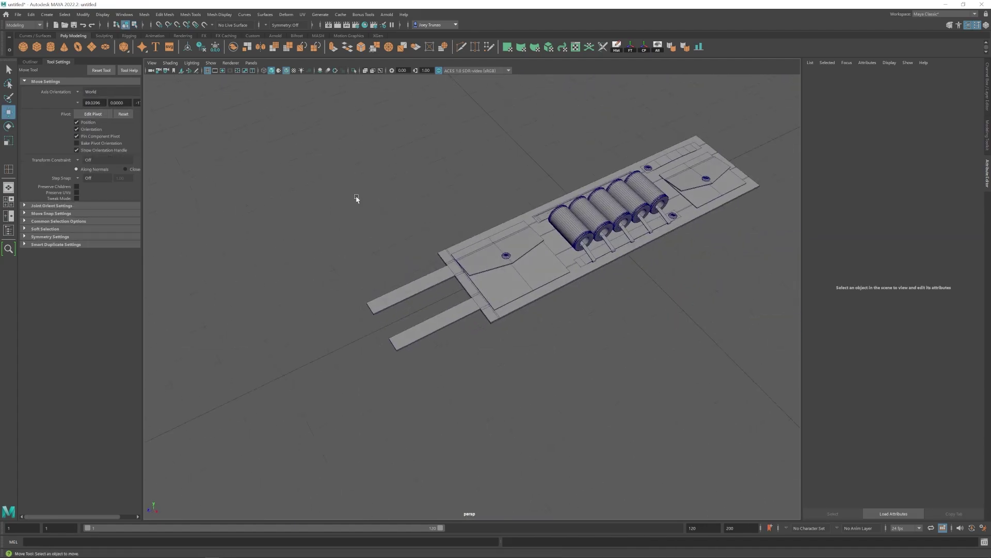
# - Select both straps and nudge them to fit the plate's lowered faces, checking them without the wireframe overlay
pyautogui.click(286, 71)
pyautogui.moveTo(444, 331)
pyautogui.keyDown('alt'); pyautogui.mouseDown()
pyautogui.moveTo(453, 255)
pyautogui.moveTo(525, 270)
pyautogui.moveTo(499, 300)
pyautogui.moveTo(509, 270)
pyautogui.moveTo(492, 323)
pyautogui.mouseUp(); pyautogui.keyUp('alt')
pyautogui.scroll(5, 453, 254)
pyautogui.click(529, 327)
pyautogui.click(459, 254)
pyautogui.keyDown('shift'); pyautogui.click(454, 271); pyautogui.keyUp('shift')
pyautogui.click(286, 71)
pyautogui.moveTo(352, 271); pyautogui.dragTo(351, 272)
pyautogui.press('r')
pyautogui.press('w')
# - Select the plate's underside faces, including the narrow ones at the strap end, and move them slightly downward
pyautogui.click(595, 308)
pyautogui.moveTo(595, 308); pyautogui.dragTo(596, 357, button='right')
pyautogui.keyDown('alt'); pyautogui.moveTo(578, 382); pyautogui.dragTo(465, 321); pyautogui.keyUp('alt')
pyautogui.click(288, 263)
pyautogui.keyDown('shift'); pyautogui.click(309, 264); pyautogui.keyUp('shift')
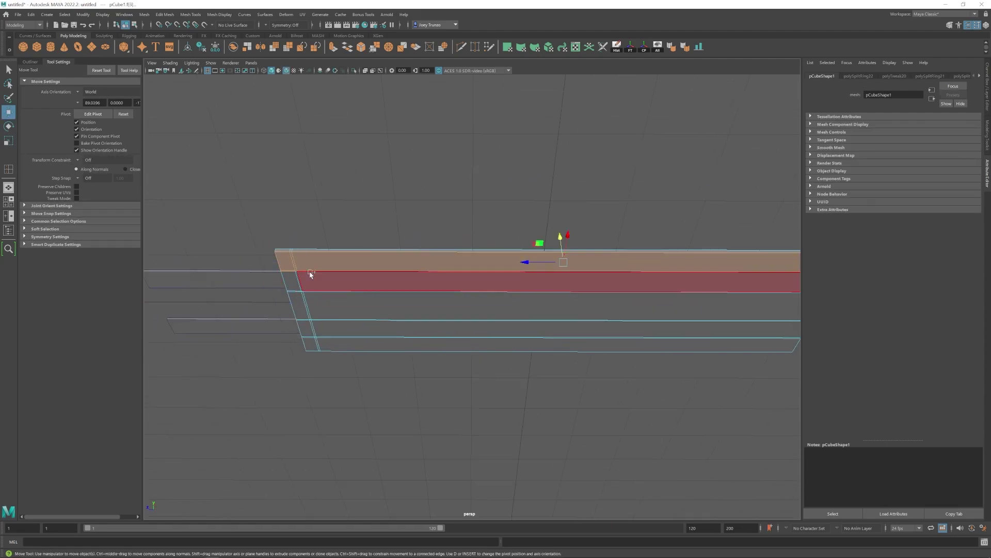
pyautogui.keyDown('shift'); pyautogui.click(296, 281); pyautogui.keyUp('shift')
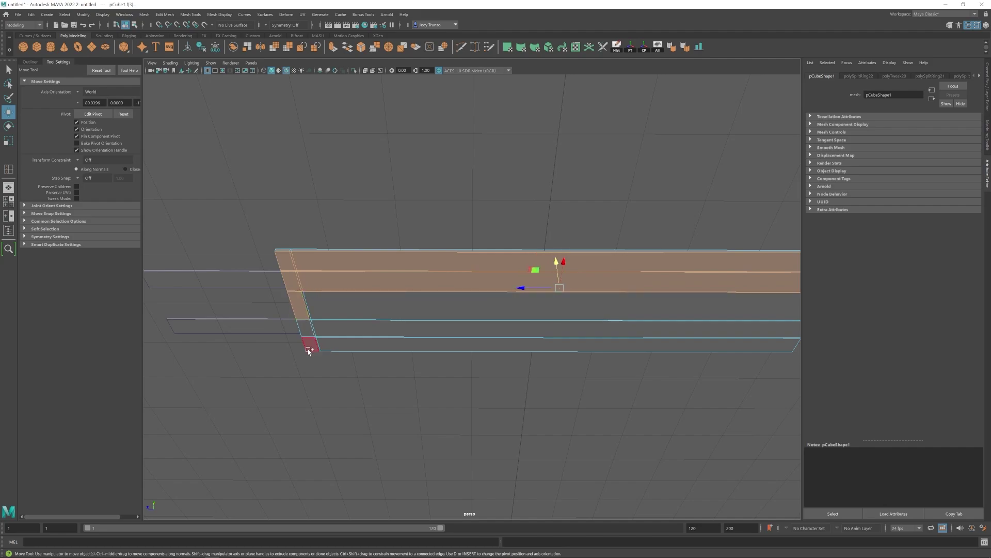
pyautogui.keyDown('shift'); pyautogui.click(306, 300); pyautogui.keyUp('shift')
pyautogui.keyDown('shift'); pyautogui.click(321, 329); pyautogui.keyUp('shift')
pyautogui.keyDown('shift'); pyautogui.click(332, 345); pyautogui.keyUp('shift')
pyautogui.keyDown('alt'); pyautogui.moveTo(336, 345); pyautogui.dragTo(496, 330); pyautogui.keyUp('alt')
pyautogui.moveTo(703, 300); pyautogui.dragTo(705, 303)
pyautogui.keyDown('alt'); pyautogui.moveTo(457, 330); pyautogui.dragTo(512, 367); pyautogui.keyUp('alt')
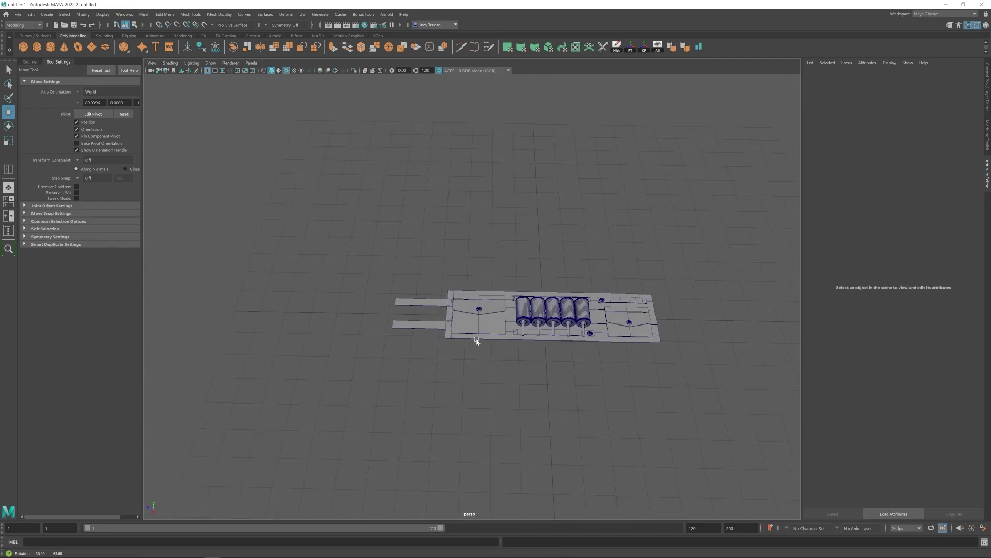
# - Without the wireframe overlay, select the plate's upper inset edges along the sides and strap end and adjust their height slightly
pyautogui.click(287, 71)
pyautogui.scroll(3, 570, 325)
pyautogui.moveTo(571, 326)
pyautogui.keyDown('alt'); pyautogui.mouseDown()
pyautogui.moveTo(480, 275)
pyautogui.moveTo(497, 276)
pyautogui.mouseUp(); pyautogui.keyUp('alt')
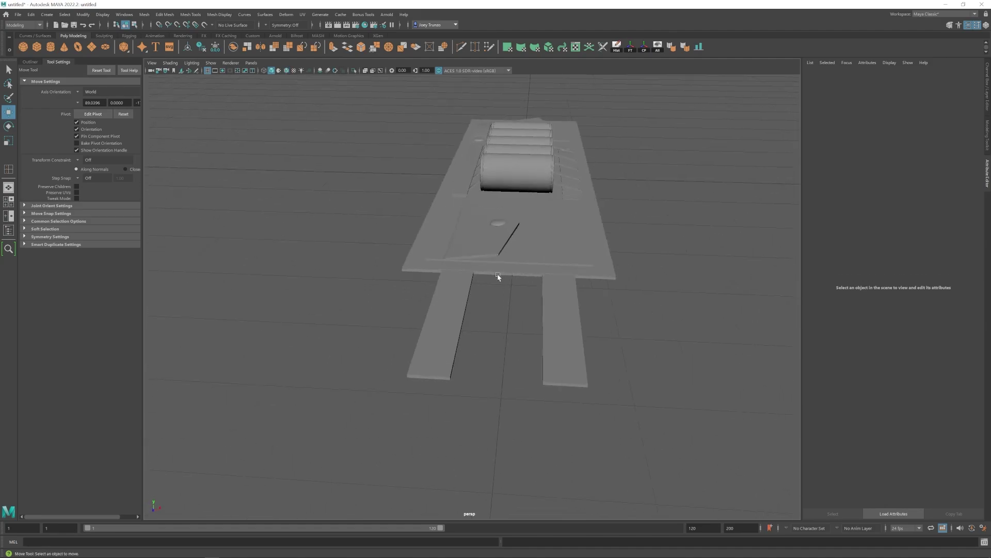
pyautogui.scroll(2, 494, 279)
pyautogui.click(468, 294)
pyautogui.moveTo(468, 294); pyautogui.dragTo(470, 273, button='right')
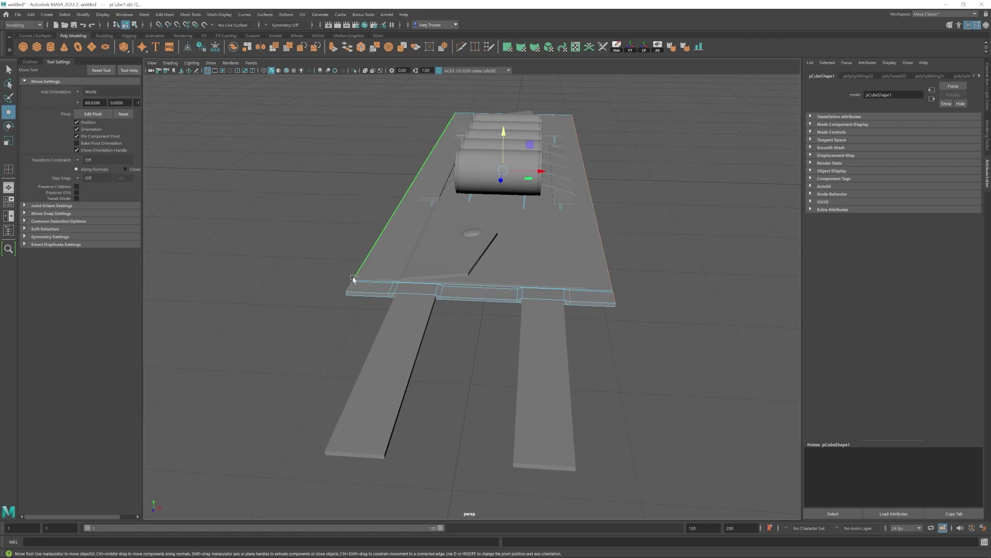
pyautogui.press('q')
pyautogui.click(395, 284)
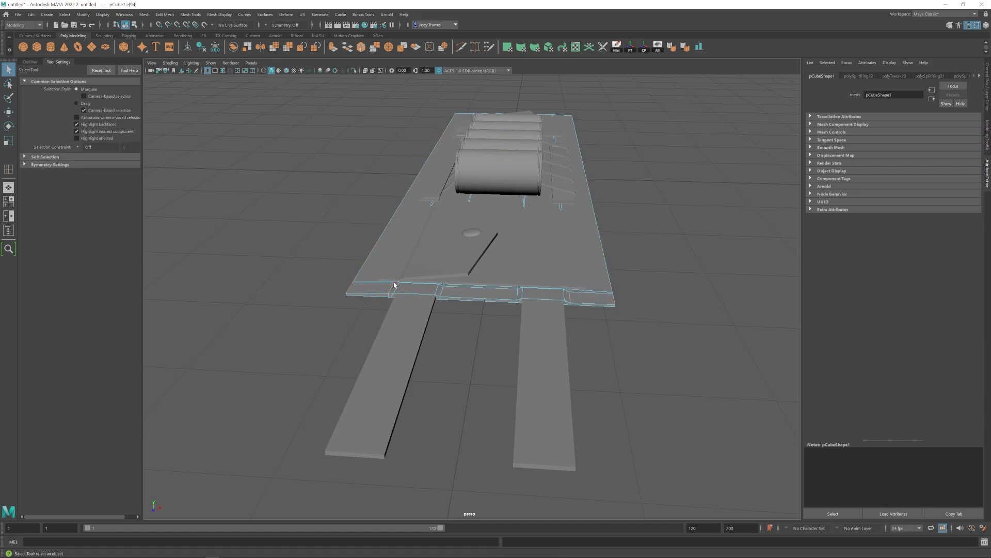
pyautogui.keyDown('alt'); pyautogui.moveTo(523, 292); pyautogui.dragTo(571, 392); pyautogui.keyUp('alt')
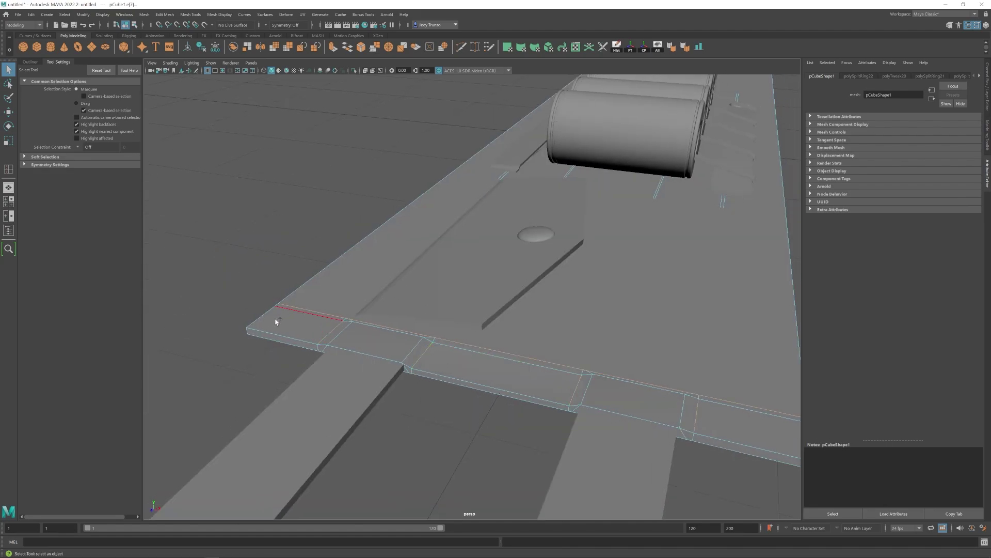
pyautogui.keyDown('alt'); pyautogui.moveTo(278, 305); pyautogui.dragTo(598, 222); pyautogui.keyUp('alt')
pyautogui.press('w')
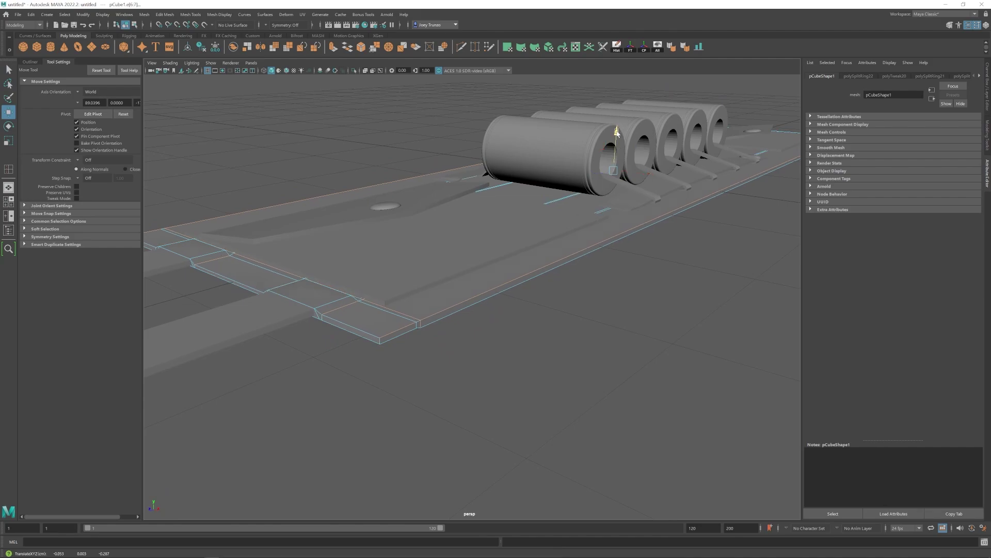
pyautogui.keyDown('alt'); pyautogui.moveTo(589, 276); pyautogui.dragTo(498, 268); pyautogui.keyUp('alt')
# - Return to object selection, check the plate's reshaped border, and save the scene as SewingKit_01.mb
pyautogui.moveTo(498, 268); pyautogui.dragTo(560, 179, button='right')
pyautogui.click(439, 226)
pyautogui.keyDown('alt'); pyautogui.moveTo(439, 222); pyautogui.dragTo(381, 223); pyautogui.keyUp('alt')
pyautogui.moveTo(382, 198); pyautogui.dragTo(336, 179)
pyautogui.keyDown('shift'); pyautogui.click(339, 208); pyautogui.keyUp('shift')
pyautogui.keyDown('alt'); pyautogui.moveTo(555, 290); pyautogui.dragTo(488, 284); pyautogui.keyUp('alt')
pyautogui.click(589, 154)
pyautogui.keyDown('alt'); pyautogui.moveTo(589, 154); pyautogui.dragTo(557, 310); pyautogui.keyUp('alt')
pyautogui.keyDown('alt'); pyautogui.moveTo(558, 310); pyautogui.dragTo(447, 376, button='right'); pyautogui.keyUp('alt')
pyautogui.keyDown('alt'); pyautogui.moveTo(448, 377); pyautogui.dragTo(423, 374); pyautogui.keyUp('alt')
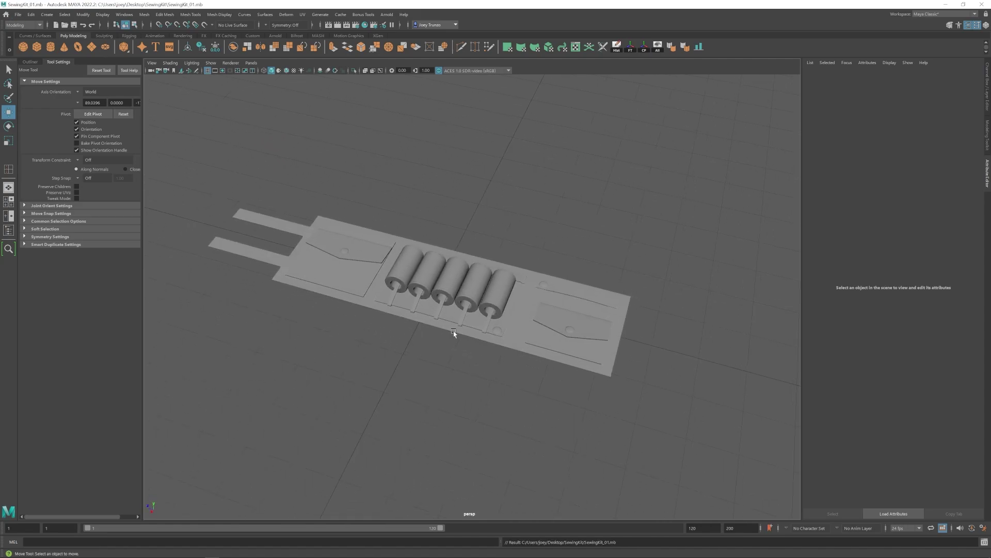
# - Select the vertices along the flap fold of the pocket at the plate's strapless end and shift them slightly across the plate
pyautogui.keyDown('alt'); pyautogui.moveTo(438, 318); pyautogui.dragTo(383, 314); pyautogui.keyUp('alt')
pyautogui.click(509, 307)
pyautogui.keyDown('alt'); pyautogui.moveTo(521, 312); pyautogui.dragTo(429, 289); pyautogui.keyUp('alt')
pyautogui.moveTo(408, 284)
pyautogui.keyDown('alt'); pyautogui.mouseDown(button='right')
pyautogui.moveTo(442, 274)
pyautogui.moveTo(403, 273)
pyautogui.mouseUp(button='right'); pyautogui.keyUp('alt')
pyautogui.keyDown('alt'); pyautogui.moveTo(403, 274); pyautogui.dragTo(439, 274, button='right'); pyautogui.keyUp('alt')
pyautogui.moveTo(426, 192); pyautogui.dragTo(454, 299)
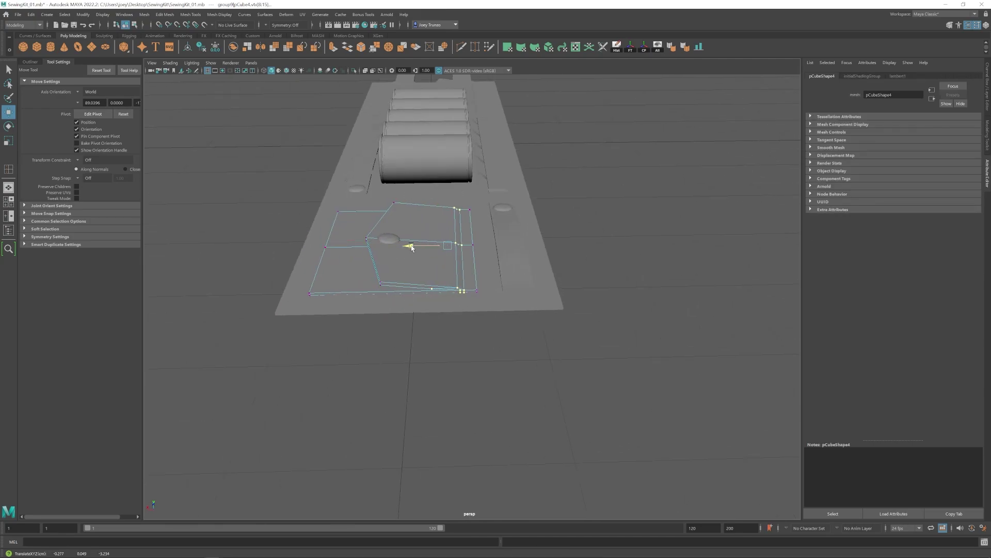
pyautogui.moveTo(413, 252); pyautogui.dragTo(444, 222, button='right')
pyautogui.click(584, 270)
# - Select the strapless-end pocket together with its button and move both slightly across the plate, toward the buttoned slab
pyautogui.keyDown('alt'); pyautogui.moveTo(445, 248); pyautogui.dragTo(551, 294); pyautogui.keyUp('alt')
pyautogui.click(460, 289)
pyautogui.keyDown('alt'); pyautogui.moveTo(460, 289); pyautogui.dragTo(413, 279, button='right'); pyautogui.keyUp('alt')
pyautogui.keyDown('shift'); pyautogui.click(416, 260); pyautogui.keyUp('shift')
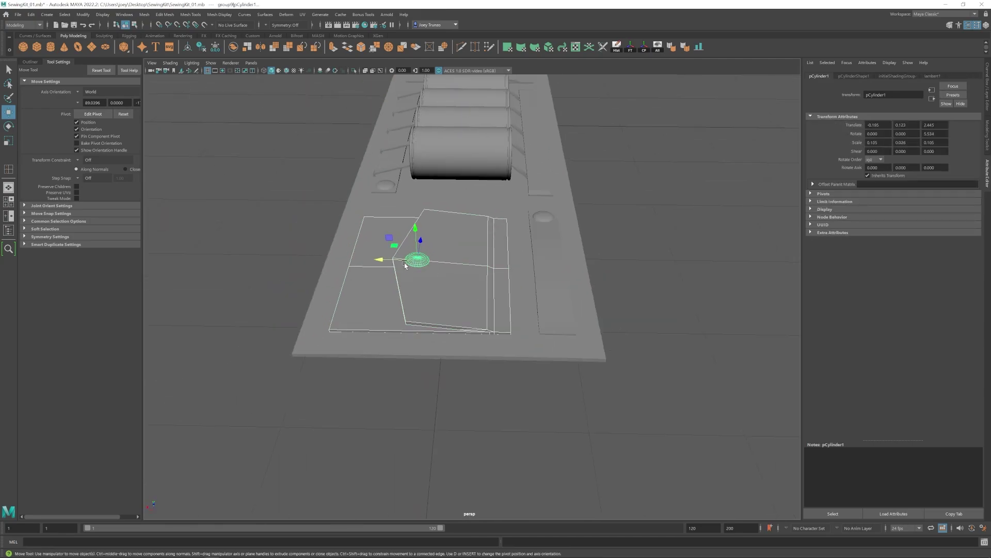
pyautogui.moveTo(385, 262); pyautogui.dragTo(397, 264)
# - Move the vertices along that pocket's bottom edge slightly outward toward the plate's long edge
pyautogui.keyDown('alt'); pyautogui.moveTo(439, 248); pyautogui.dragTo(516, 232); pyautogui.keyUp('alt')
pyautogui.moveTo(522, 243); pyautogui.dragTo(486, 242, button='right')
pyautogui.moveTo(483, 215); pyautogui.dragTo(522, 331)
pyautogui.moveTo(472, 272); pyautogui.dragTo(467, 273)
pyautogui.moveTo(532, 289); pyautogui.dragTo(563, 263, button='right')
pyautogui.click(575, 351)
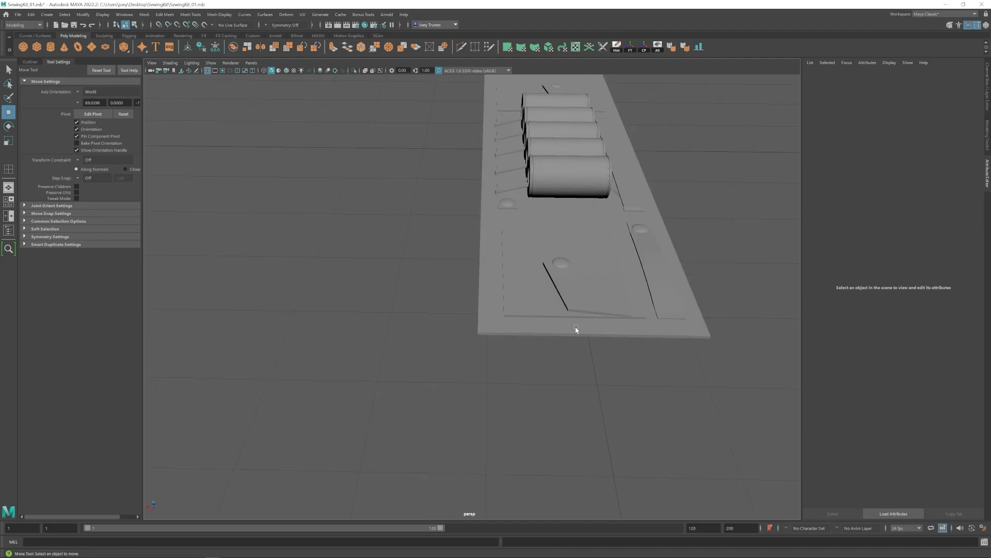
# - Select both straps and slide them slightly farther in toward the plate
pyautogui.keyDown('alt'); pyautogui.moveTo(578, 331); pyautogui.dragTo(712, 357); pyautogui.keyUp('alt')
pyautogui.scroll(2, 483, 328)
pyautogui.keyDown('alt'); pyautogui.moveTo(482, 332); pyautogui.dragTo(511, 334); pyautogui.keyUp('alt')
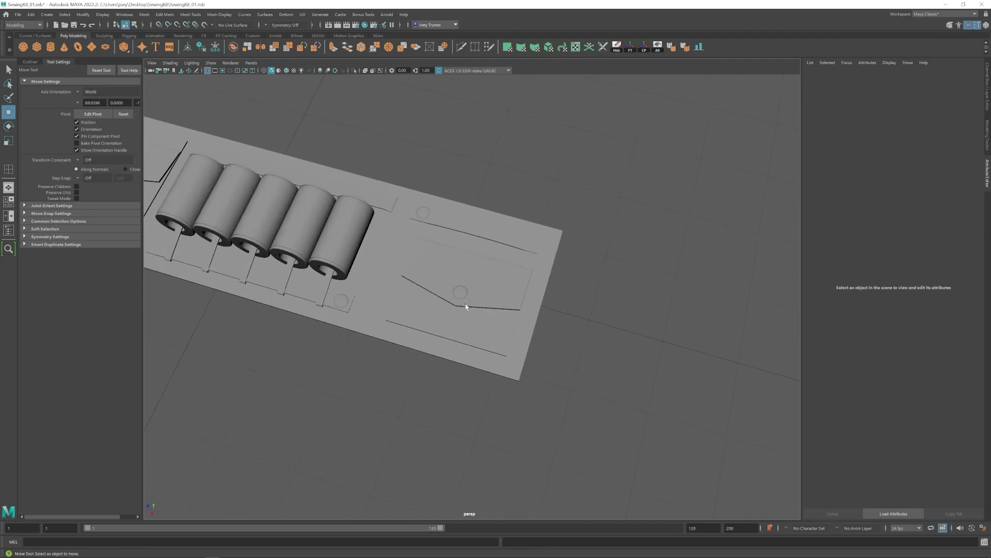
pyautogui.keyDown('alt'); pyautogui.moveTo(466, 306); pyautogui.dragTo(272, 280); pyautogui.keyUp('alt')
pyautogui.keyDown('alt'); pyautogui.moveTo(575, 342); pyautogui.dragTo(467, 316, button='middle'); pyautogui.keyUp('alt')
pyautogui.scroll(-3, 381, 338)
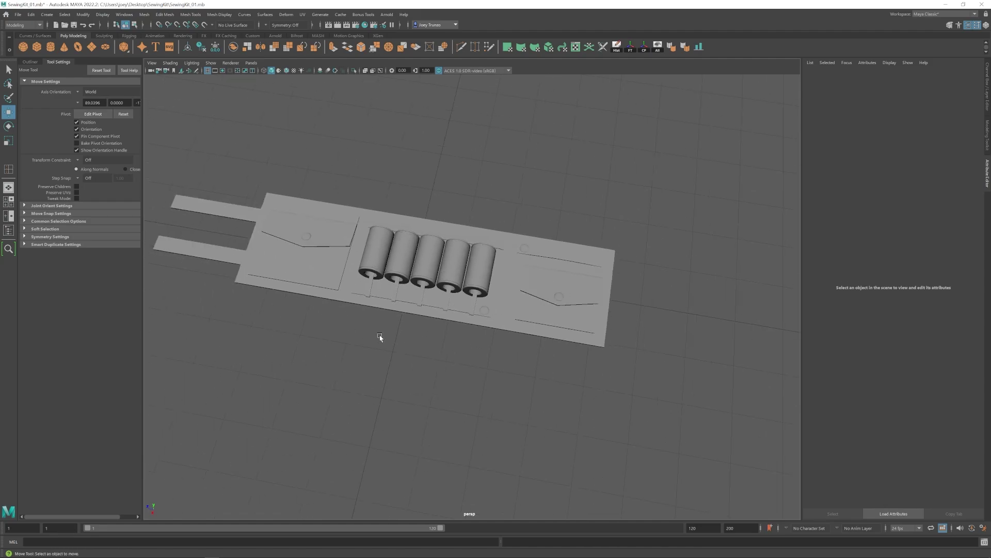
pyautogui.keyDown('alt'); pyautogui.moveTo(316, 314); pyautogui.dragTo(372, 314); pyautogui.keyUp('alt')
pyautogui.keyDown('alt'); pyautogui.moveTo(372, 315); pyautogui.dragTo(474, 329, button='middle'); pyautogui.keyUp('alt')
pyautogui.scroll(1, 473, 320)
pyautogui.moveTo(349, 196); pyautogui.dragTo(340, 311)
pyautogui.moveTo(276, 268); pyautogui.dragTo(301, 268)
pyautogui.click(432, 240)
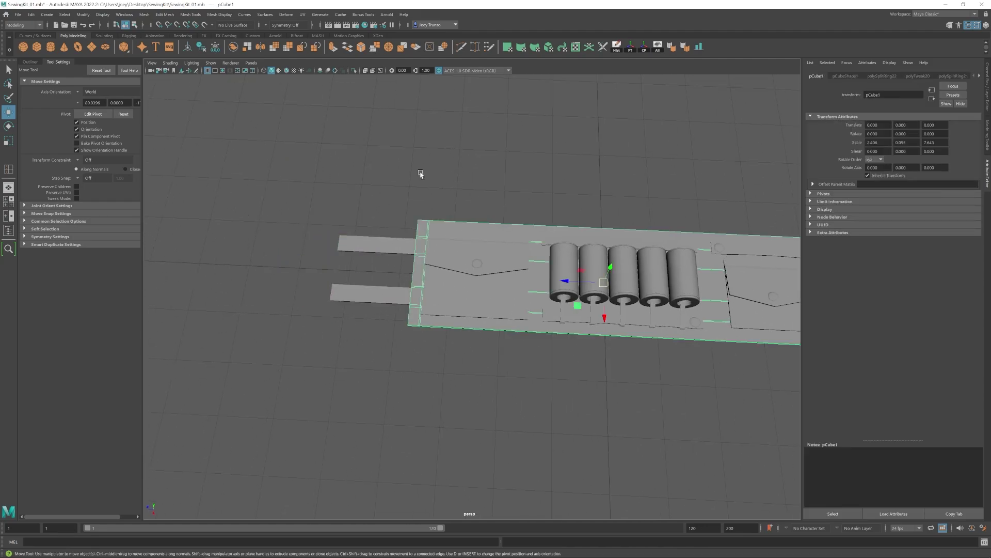
pyautogui.click(420, 174)
# - Create a polygon cylinder centered across the far strap and scale it down to button size
pyautogui.keyDown('alt'); pyautogui.moveTo(408, 179); pyautogui.dragTo(426, 178, button='middle'); pyautogui.keyUp('alt')
pyautogui.scroll(1, 427, 178)
pyautogui.click(51, 47)
pyautogui.click(697, 49)
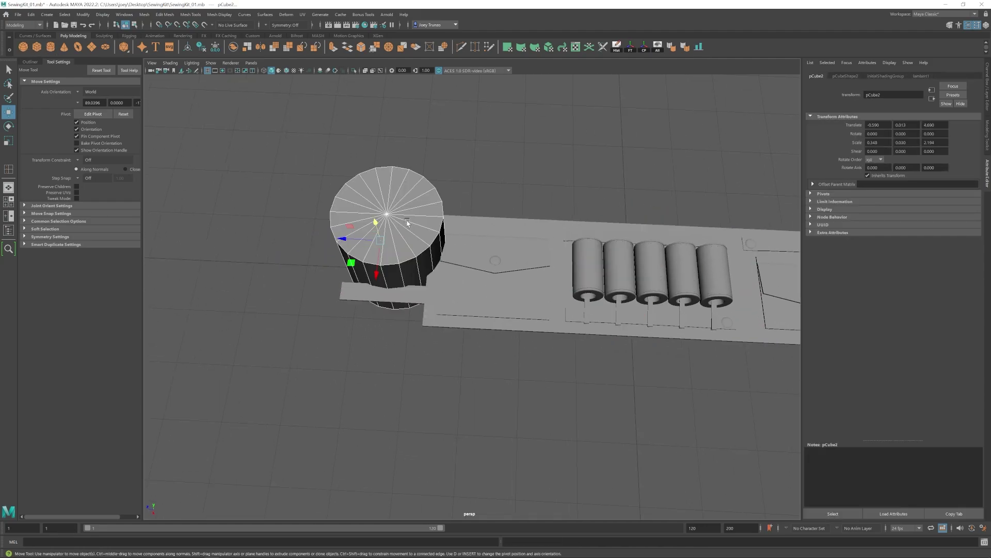
pyautogui.click(406, 219)
pyautogui.press('r')
pyautogui.moveTo(393, 242); pyautogui.dragTo(341, 155)
# - Flatten the small cylinder into a thin disc and set it on the strap's surface
pyautogui.press('f')
pyautogui.scroll(-5, 317, 233)
pyautogui.moveTo(472, 263); pyautogui.dragTo(470, 293)
pyautogui.press('w')
pyautogui.moveTo(472, 261); pyautogui.dragTo(472, 263)
# - Select the disc's cap faces and delete them
pyautogui.keyDown('alt'); pyautogui.moveTo(474, 289); pyautogui.dragTo(460, 392); pyautogui.keyUp('alt')
pyautogui.moveTo(474, 296); pyautogui.dragTo(477, 320, button='right')
pyautogui.moveTo(478, 291); pyautogui.dragTo(467, 299)
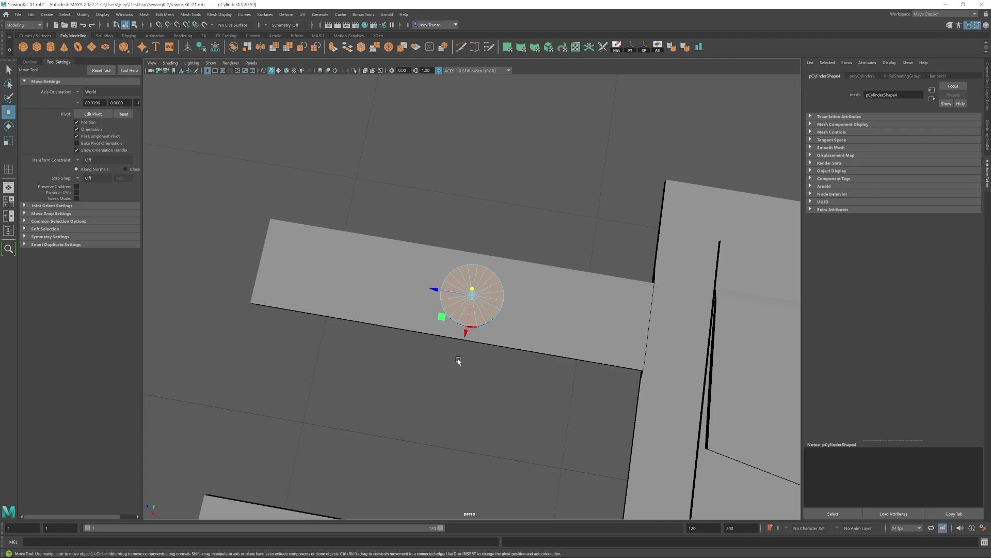
pyautogui.keyDown('alt'); pyautogui.moveTo(458, 362); pyautogui.dragTo(450, 279); pyautogui.keyUp('alt')
pyautogui.keyDown('ctrl'); pyautogui.moveTo(388, 324); pyautogui.dragTo(511, 361); pyautogui.keyUp('ctrl')
pyautogui.press('Delete')
# - Extrude the disc's upper rim edges inward into a ring and extrude its inner edge downward to form a closed recess
pyautogui.moveTo(485, 307); pyautogui.dragTo(487, 284, button='right')
pyautogui.doubleClick(490, 269)
pyautogui.press('r')
pyautogui.keyDown('shift'); pyautogui.moveTo(472, 294); pyautogui.dragTo(463, 243); pyautogui.keyUp('shift')
pyautogui.hotkey('ctrl', 'e')
pyautogui.press('w')
pyautogui.moveTo(472, 266); pyautogui.dragTo(471, 273)
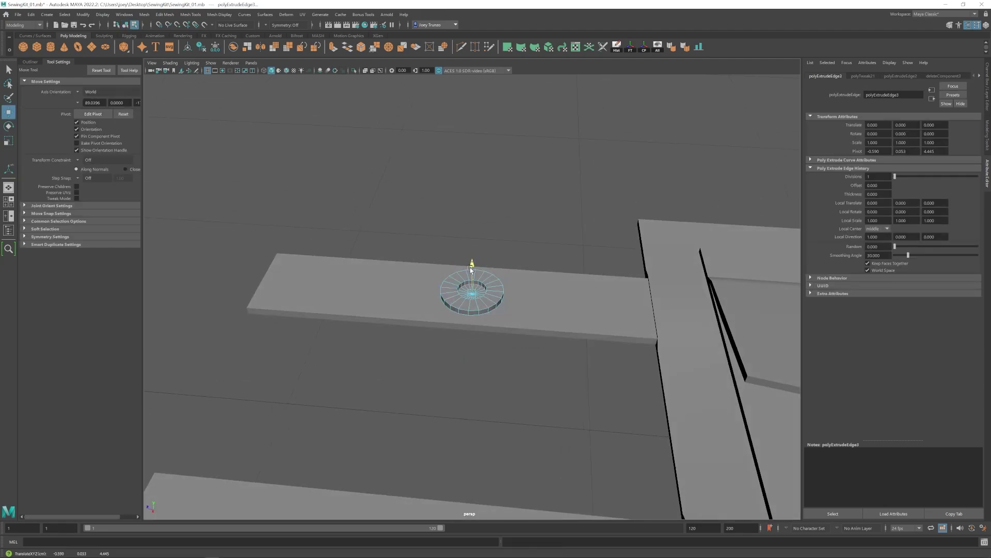
pyautogui.click(487, 239)
# - Bevel the ring's outer and inner top edge loops with fraction 0.5 and 3 segments
pyautogui.scroll(5, 480, 238)
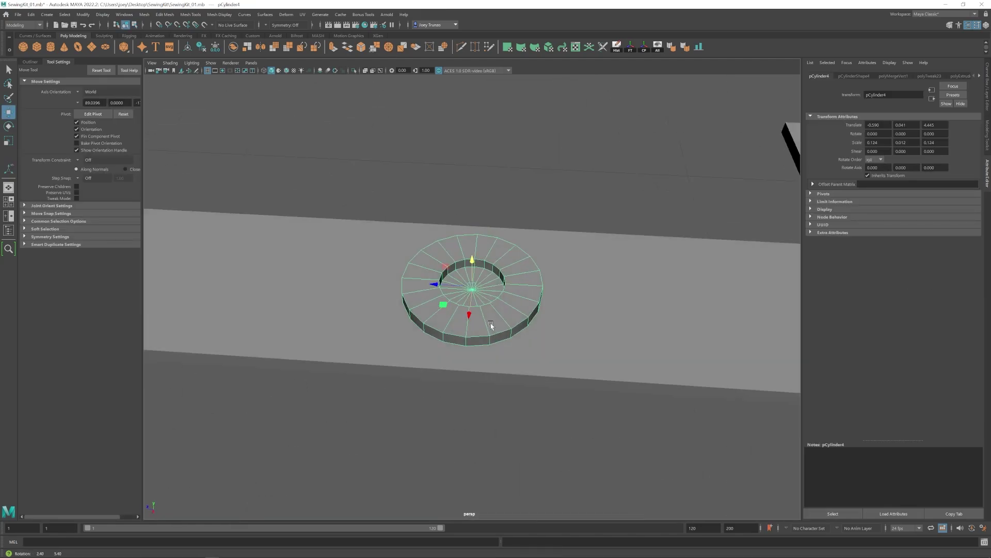
pyautogui.doubleClick(480, 236)
pyautogui.keyDown('shift'); pyautogui.doubleClick(480, 260); pyautogui.keyUp('shift')
pyautogui.click(165, 15)
pyautogui.click(168, 41)
pyautogui.press('g')
pyautogui.scroll(-5, 464, 284)
pyautogui.keyDown('alt'); pyautogui.moveTo(457, 286); pyautogui.dragTo(448, 303); pyautogui.keyUp('alt')
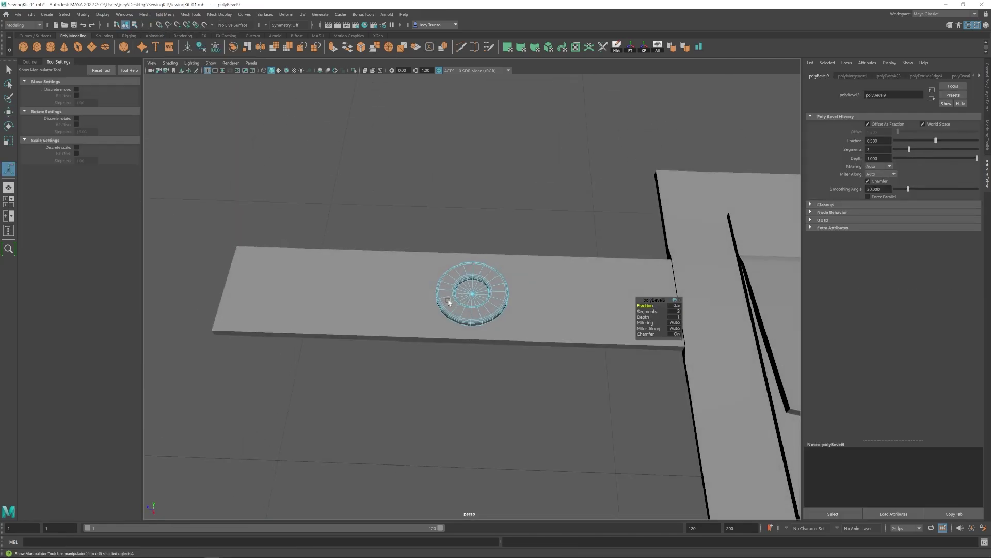
# - Scale the ring-shaped strap button down slightly, to about 0.113 in X and Z
pyautogui.scroll(5, 485, 268)
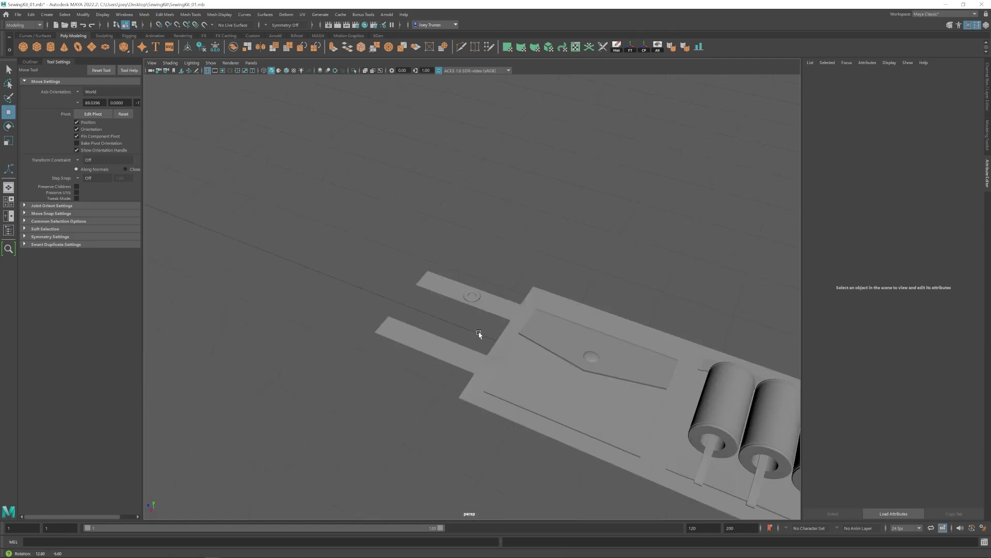
pyautogui.keyDown('alt'); pyautogui.moveTo(480, 334); pyautogui.dragTo(512, 347); pyautogui.keyUp('alt')
pyautogui.scroll(5, 511, 348)
pyautogui.click(470, 297)
pyautogui.press('r')
pyautogui.moveTo(469, 297); pyautogui.dragTo(467, 297)
pyautogui.press('f')
pyautogui.keyDown('alt'); pyautogui.moveTo(496, 356); pyautogui.dragTo(506, 321); pyautogui.keyUp('alt')
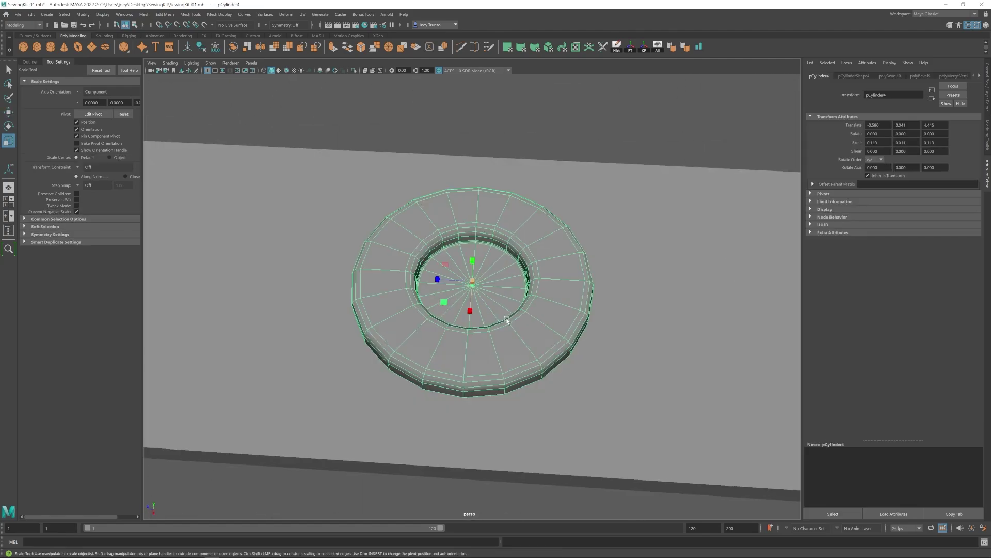
# - Select all faces of the strap button's inner recess, checking them in wireframe, and scale them down to narrow the hole
pyautogui.moveTo(507, 320); pyautogui.dragTo(506, 351, button='right')
pyautogui.click(486, 226)
pyautogui.press('q')
pyautogui.keyDown('shift'); pyautogui.doubleClick(500, 231); pyautogui.keyUp('shift')
pyautogui.scroll(2, 481, 236)
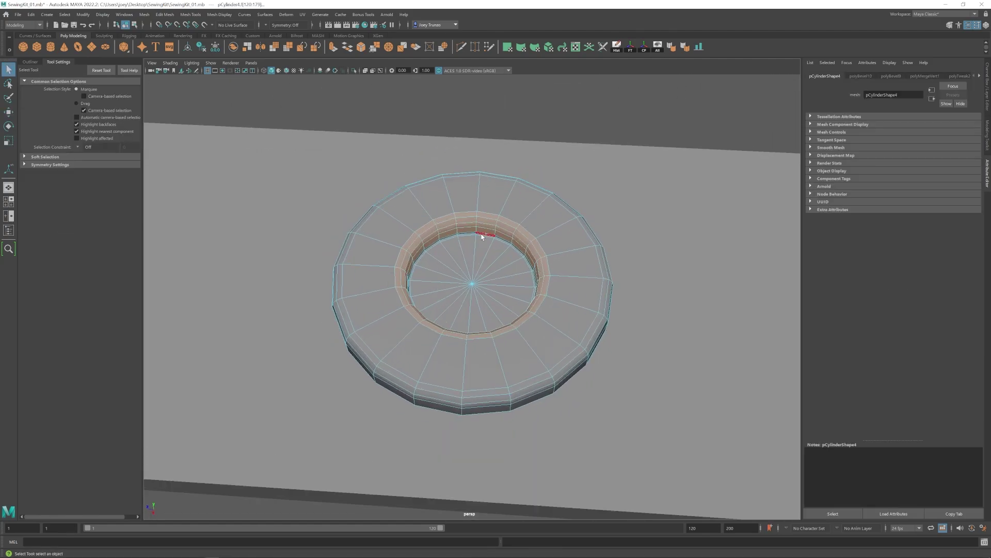
pyautogui.keyDown('alt'); pyautogui.moveTo(492, 239); pyautogui.dragTo(492, 379, button='middle'); pyautogui.keyUp('alt')
pyautogui.keyDown('shift'); pyautogui.moveTo(454, 445); pyautogui.dragTo(490, 403); pyautogui.keyUp('shift')
pyautogui.keyDown('alt'); pyautogui.moveTo(485, 444); pyautogui.dragTo(543, 389); pyautogui.keyUp('alt')
pyautogui.press('4')
pyautogui.keyDown('alt'); pyautogui.moveTo(473, 358); pyautogui.dragTo(456, 319, button='middle'); pyautogui.keyUp('alt')
pyautogui.keyDown('alt'); pyautogui.moveTo(456, 319); pyautogui.dragTo(460, 330); pyautogui.keyUp('alt')
pyautogui.moveTo(309, 426); pyautogui.dragTo(664, 345)
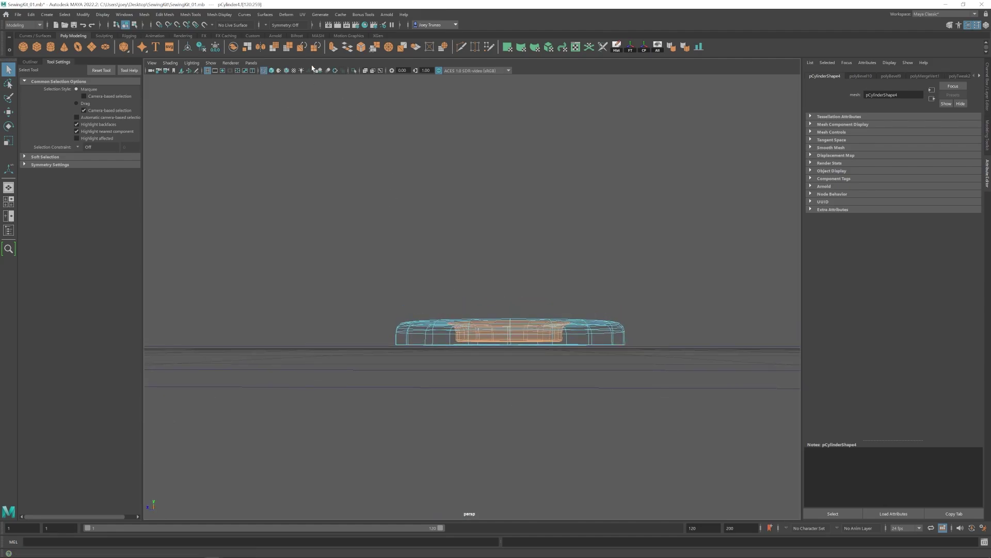
pyautogui.click(271, 70)
pyautogui.keyDown('alt'); pyautogui.moveTo(509, 263); pyautogui.dragTo(538, 335); pyautogui.keyUp('alt')
pyautogui.press('r')
pyautogui.moveTo(480, 314)
pyautogui.mouseDown()
pyautogui.moveTo(469, 314)
pyautogui.moveTo(488, 290)
pyautogui.mouseUp()
pyautogui.scroll(-5, 504, 321)
pyautogui.click(509, 361)
# - Select the whole strap button and scale its height up to about 0.013
pyautogui.scroll(6, 519, 398)
pyautogui.click(475, 302)
pyautogui.press('w')
pyautogui.press('r')
# - Bevel the strap button's outer bottom edge loop with 2 segments and return to object selection
pyautogui.scroll(5, 481, 278)
pyautogui.doubleClick(491, 313)
pyautogui.press('w')
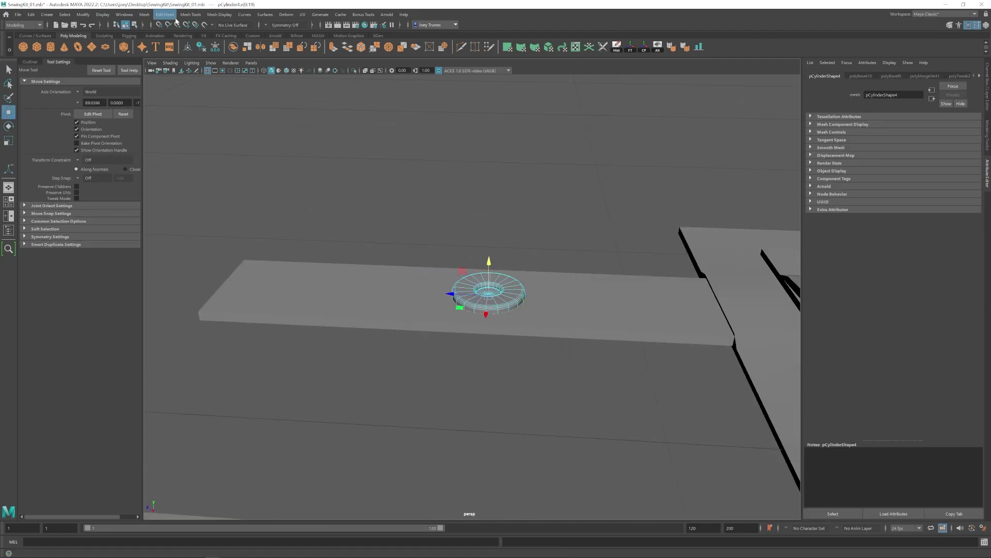
pyautogui.click(166, 14)
pyautogui.click(170, 39)
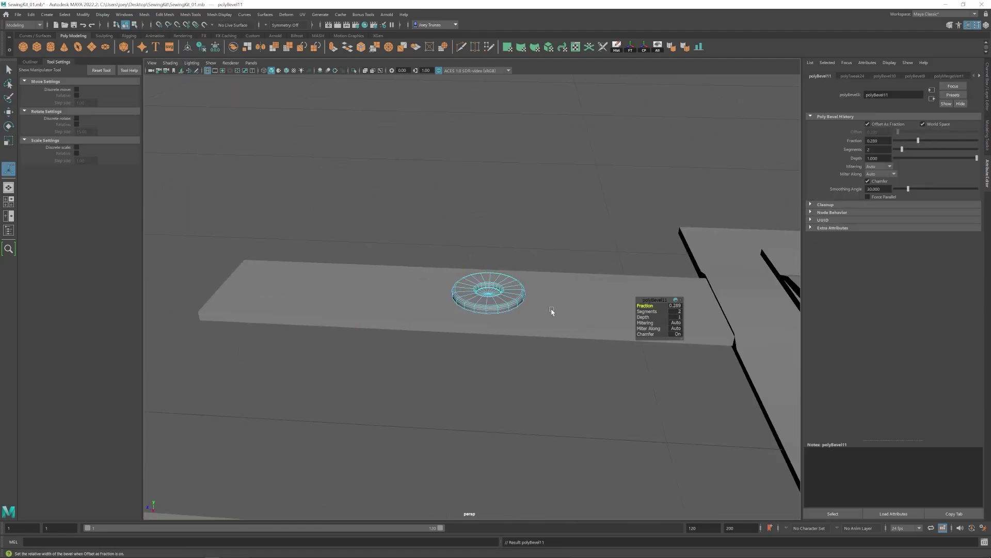
pyautogui.moveTo(552, 311); pyautogui.dragTo(613, 234, button='right')
# - Slide the button to the strap's free end, at about 5.012 in Z, and duplicate it onto the other strap's end
pyautogui.press('w')
pyautogui.scroll(-4, 579, 253)
pyautogui.moveTo(448, 289); pyautogui.dragTo(337, 290)
pyautogui.keyDown('alt'); pyautogui.moveTo(362, 253); pyautogui.dragTo(410, 306); pyautogui.keyUp('alt')
pyautogui.scroll(-7, 410, 305)
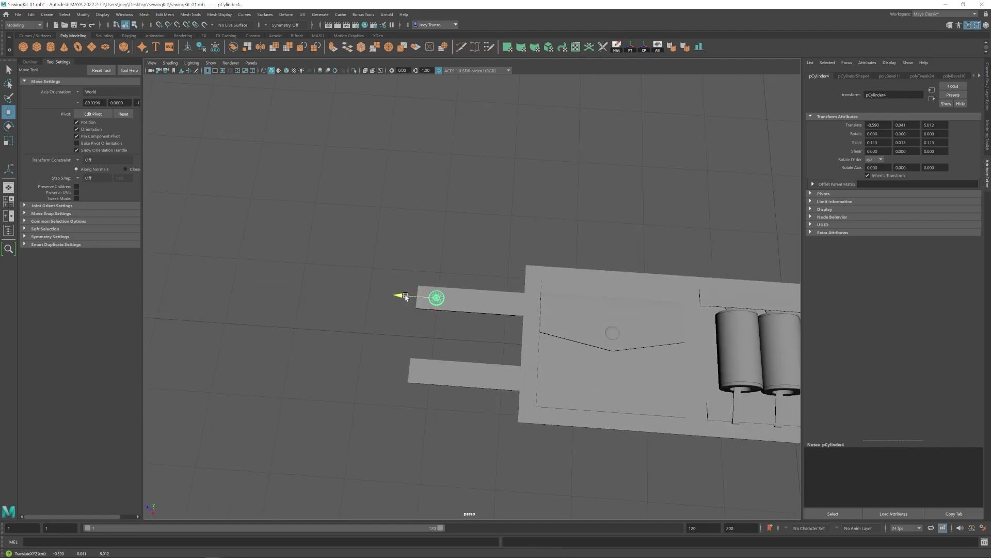
pyautogui.click(416, 409)
pyautogui.scroll(-8, 416, 409)
pyautogui.keyDown('alt'); pyautogui.moveTo(448, 388); pyautogui.dragTo(407, 334); pyautogui.keyUp('alt')
# - Select the buttons on the two slabs and adjust their height so they sit on the slab surfaces
pyautogui.scroll(4, 397, 360)
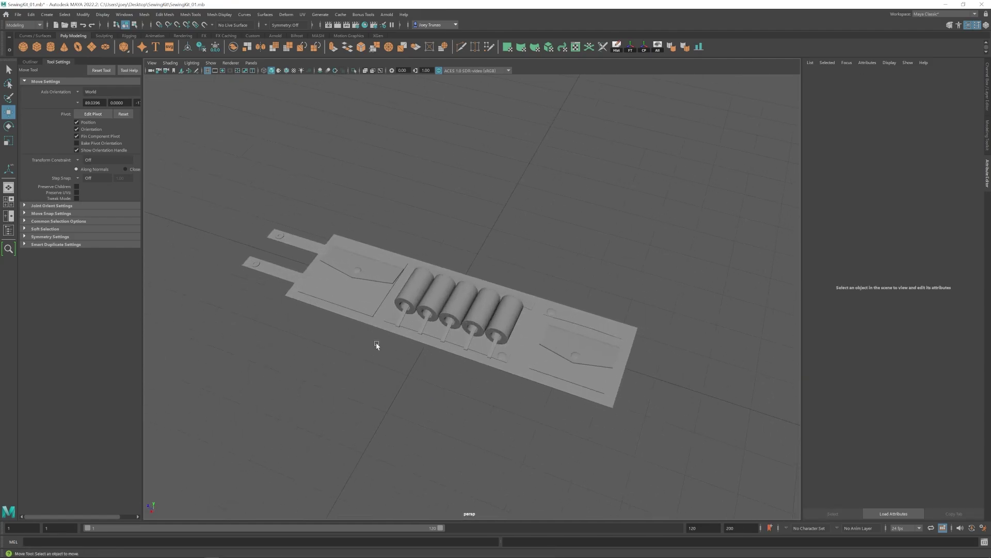
pyautogui.keyDown('alt'); pyautogui.moveTo(377, 345); pyautogui.dragTo(476, 364, button='middle'); pyautogui.keyUp('alt')
pyautogui.scroll(3, 475, 366)
pyautogui.keyDown('alt'); pyautogui.moveTo(632, 395); pyautogui.dragTo(457, 339, button='middle'); pyautogui.keyUp('alt')
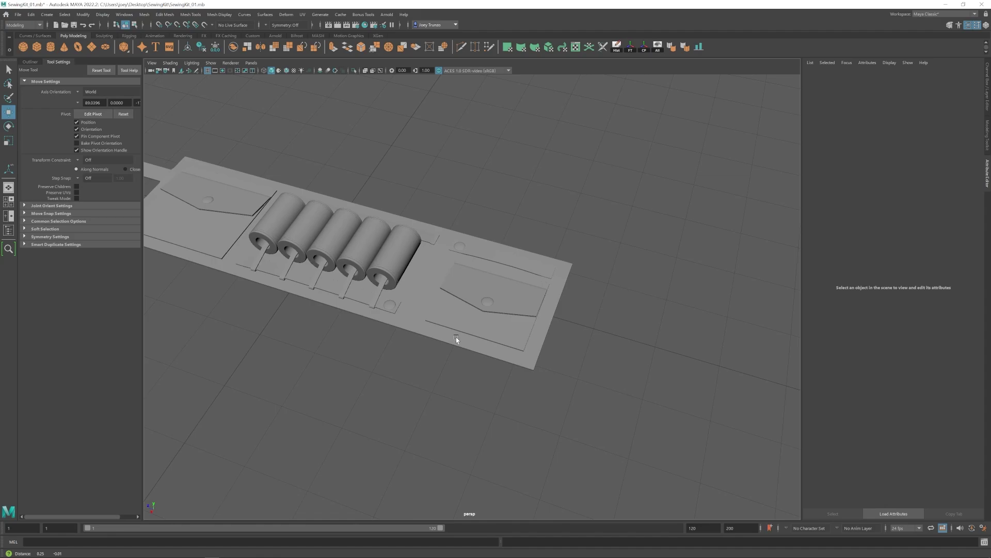
pyautogui.scroll(6, 457, 340)
pyautogui.keyDown('alt'); pyautogui.moveTo(522, 316); pyautogui.dragTo(494, 362, button='middle'); pyautogui.keyUp('alt')
pyautogui.scroll(-1, 494, 362)
pyautogui.click(427, 250)
pyautogui.keyDown('shift'); pyautogui.click(305, 352); pyautogui.keyUp('shift')
pyautogui.press('f')
pyautogui.keyDown('alt'); pyautogui.moveTo(321, 345); pyautogui.dragTo(303, 294); pyautogui.keyUp('alt')
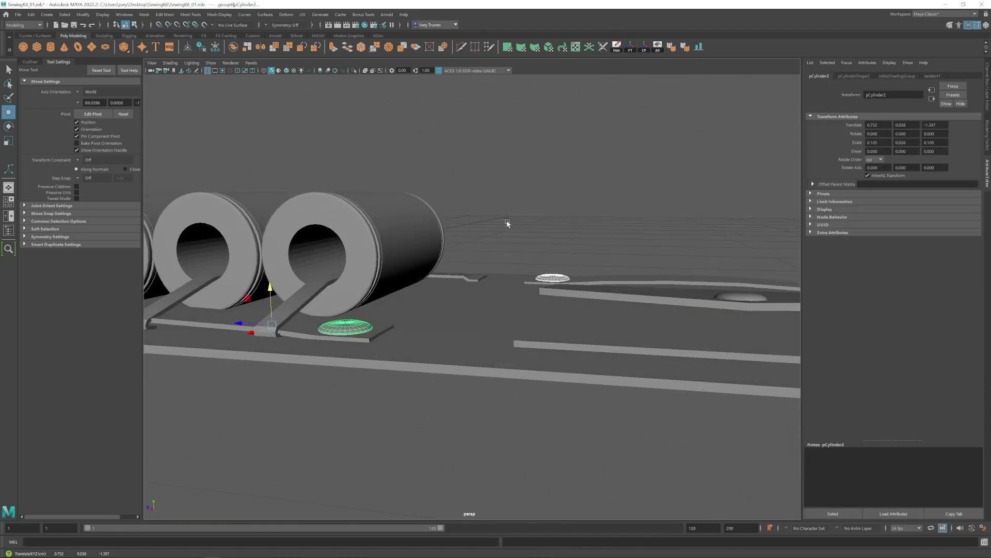
pyautogui.click(507, 222)
pyautogui.keyDown('alt'); pyautogui.moveTo(507, 222); pyautogui.dragTo(521, 271); pyautogui.keyUp('alt')
# - Select the two slab buttons and the two pocket buttons in turn and adjust their thickness with the Scale tool
pyautogui.click(476, 234)
pyautogui.keyDown('shift'); pyautogui.click(367, 363); pyautogui.keyUp('shift')
pyautogui.press('r')
pyautogui.scroll(-6, 500, 323)
pyautogui.click(512, 315)
pyautogui.keyDown('shift'); pyautogui.click(224, 245); pyautogui.keyUp('shift')
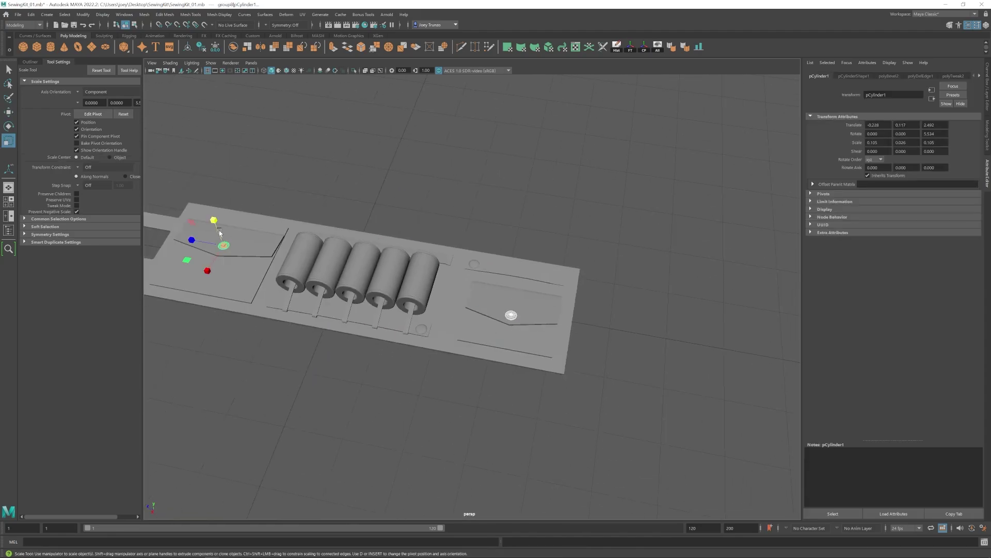
pyautogui.click(424, 217)
# - Create a polygon plane over the slab beside the strapless-end pocket and set its width and height subdivisions to 1
pyautogui.scroll(-5, 482, 321)
pyautogui.keyDown('alt'); pyautogui.moveTo(483, 321); pyautogui.dragTo(465, 330, button='middle'); pyautogui.keyUp('alt')
pyautogui.scroll(7, 465, 330)
pyautogui.keyDown('alt'); pyautogui.moveTo(398, 316); pyautogui.dragTo(529, 338); pyautogui.keyUp('alt')
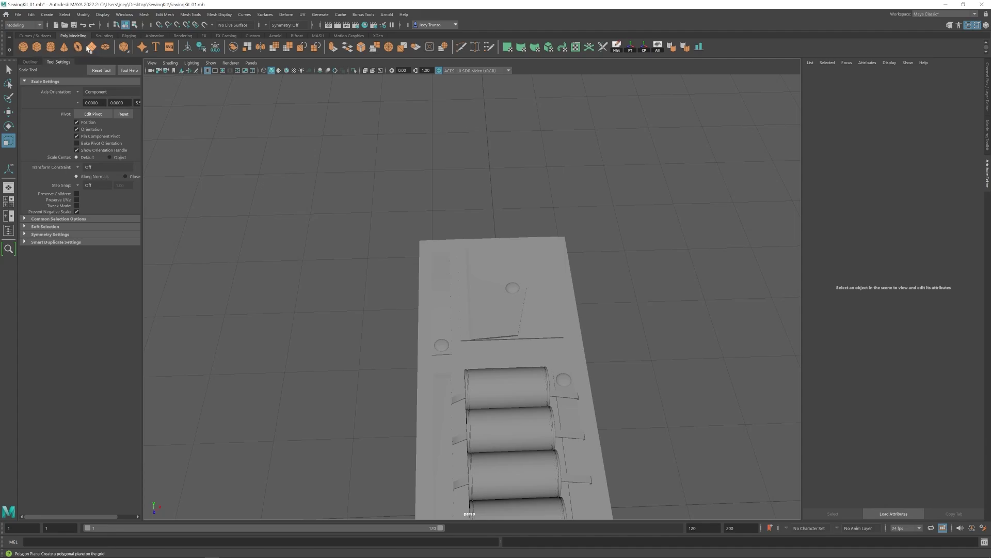
pyautogui.click(449, 313)
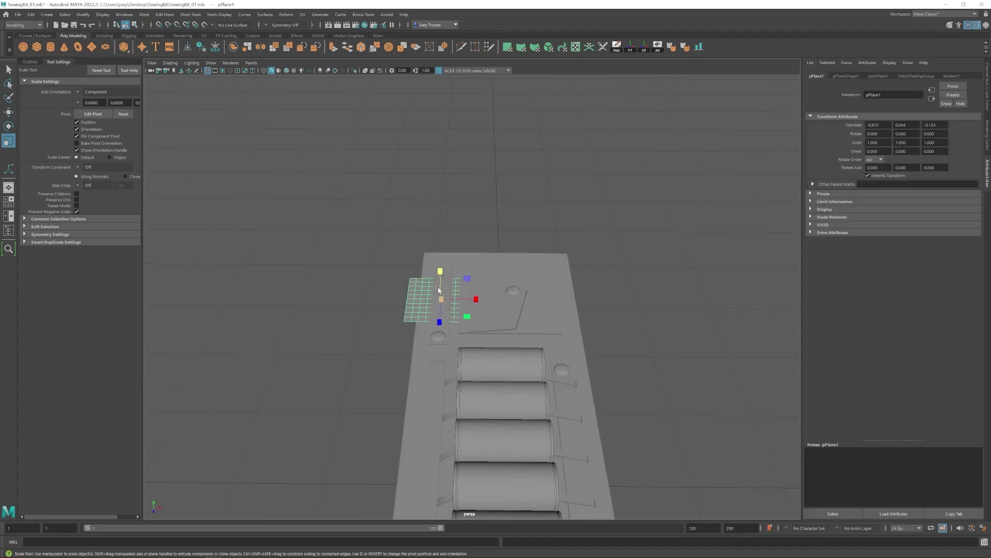
pyautogui.click(877, 76)
pyautogui.doubleClick(871, 143)
pyautogui.write('1')
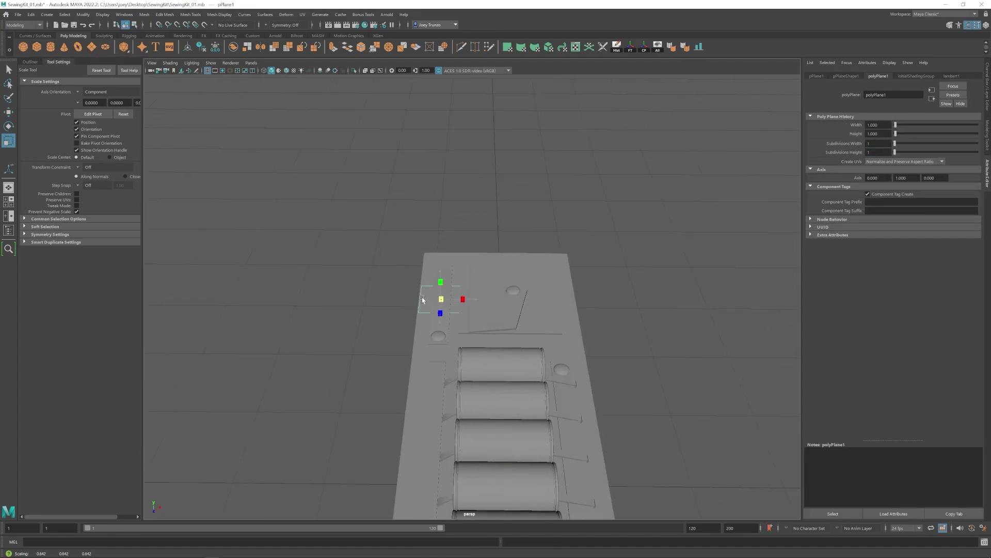
# - Scale the new plane into a long, narrow strip lying crosswise over the slab beside the pocket
pyautogui.keyDown('alt'); pyautogui.moveTo(423, 302); pyautogui.dragTo(434, 338); pyautogui.keyUp('alt')
pyautogui.scroll(5, 487, 344)
pyautogui.press('w')
pyautogui.scroll(-4, 458, 323)
pyautogui.press('r')
pyautogui.moveTo(463, 295); pyautogui.dragTo(492, 308)
pyautogui.keyDown('alt'); pyautogui.moveTo(492, 308); pyautogui.dragTo(552, 329); pyautogui.keyUp('alt')
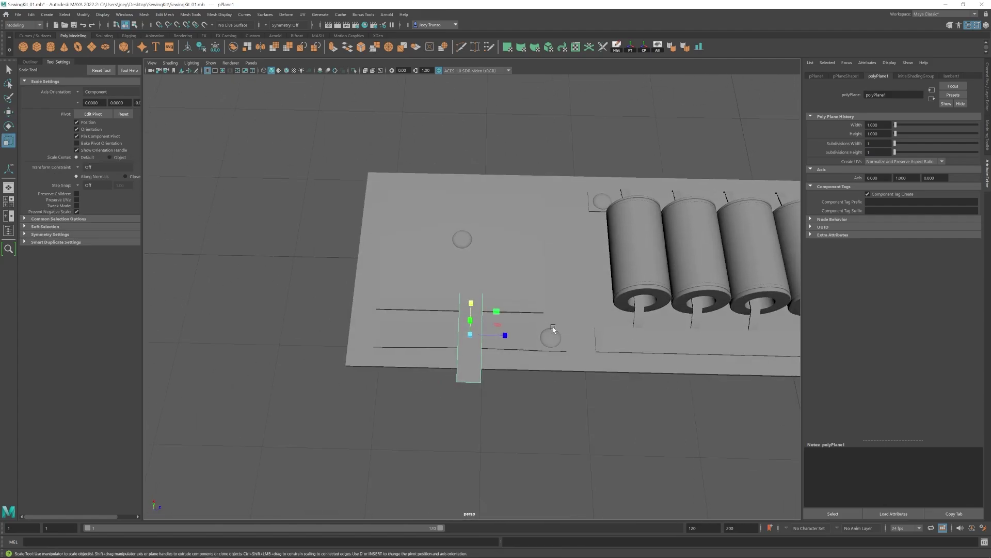
# - Move the strip along the slab so it crosses both the slab and the edge of the pocket flap
pyautogui.keyDown('alt'); pyautogui.moveTo(553, 329); pyautogui.dragTo(533, 350, button='middle'); pyautogui.keyUp('alt')
pyautogui.press('w')
pyautogui.moveTo(486, 355); pyautogui.dragTo(534, 357)
pyautogui.keyDown('alt'); pyautogui.moveTo(545, 374); pyautogui.dragTo(469, 311); pyautogui.keyUp('alt')
pyautogui.moveTo(469, 311); pyautogui.dragTo(489, 348)
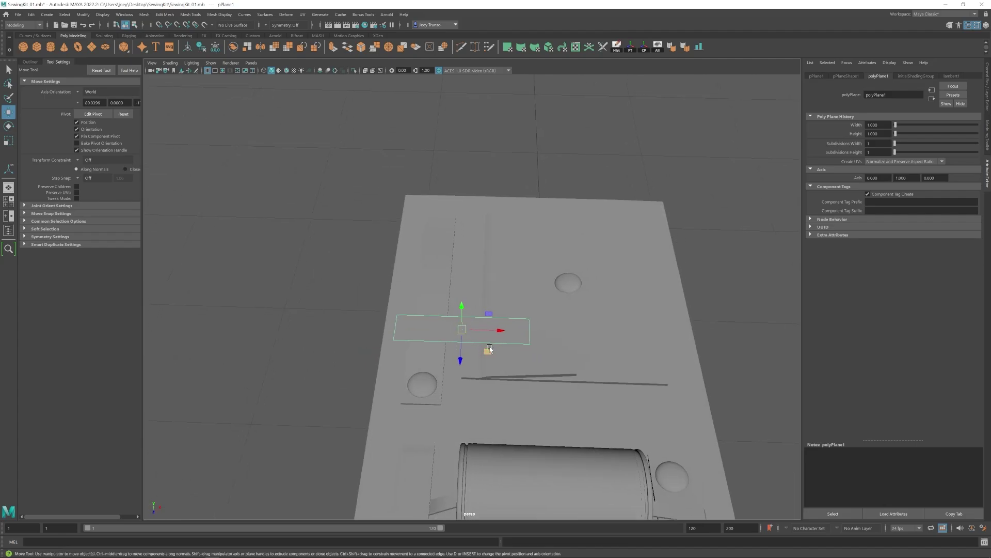
# - Lengthen the strip farther over the pocket flap by moving its inner end vertices, then raise that end
pyautogui.moveTo(516, 336); pyautogui.dragTo(502, 335, button='right')
pyautogui.moveTo(514, 295); pyautogui.dragTo(565, 364)
pyautogui.moveTo(568, 332); pyautogui.dragTo(600, 333)
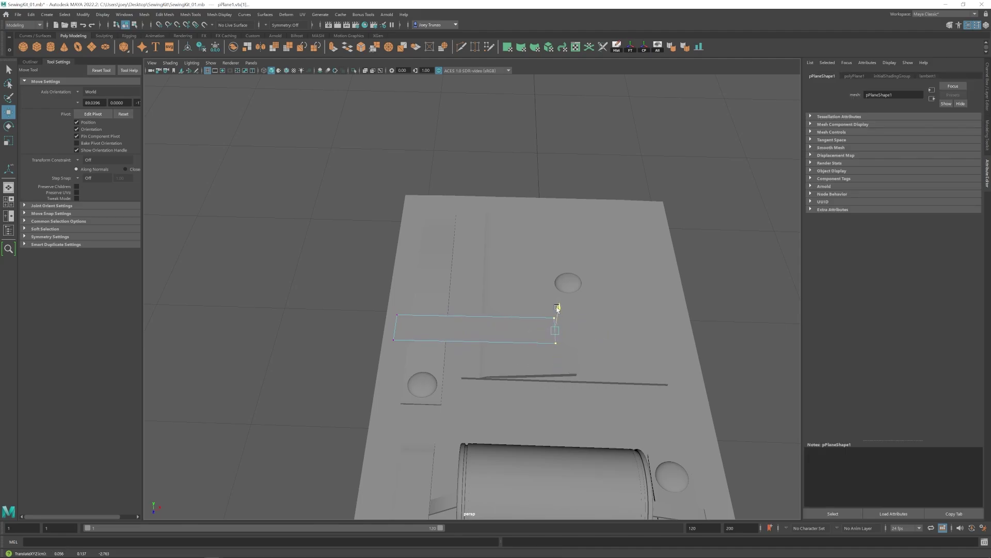
pyautogui.keyDown('alt'); pyautogui.moveTo(557, 309); pyautogui.dragTo(382, 283); pyautogui.keyUp('alt')
pyautogui.moveTo(478, 304)
pyautogui.keyDown('alt'); pyautogui.mouseDown()
pyautogui.moveTo(491, 328)
pyautogui.moveTo(504, 315)
pyautogui.moveTo(483, 309)
pyautogui.mouseUp(); pyautogui.keyUp('alt')
pyautogui.scroll(3, 509, 336)
# - Extrude the strip's outer end edge downward and then inward beneath the strip
pyautogui.click(512, 348)
pyautogui.click(479, 342)
pyautogui.moveTo(478, 311); pyautogui.dragTo(460, 364)
pyautogui.moveTo(437, 348); pyautogui.dragTo(450, 327)
pyautogui.hotkey('ctrl', 'e')
pyautogui.press('w')
pyautogui.moveTo(458, 326); pyautogui.dragTo(459, 331)
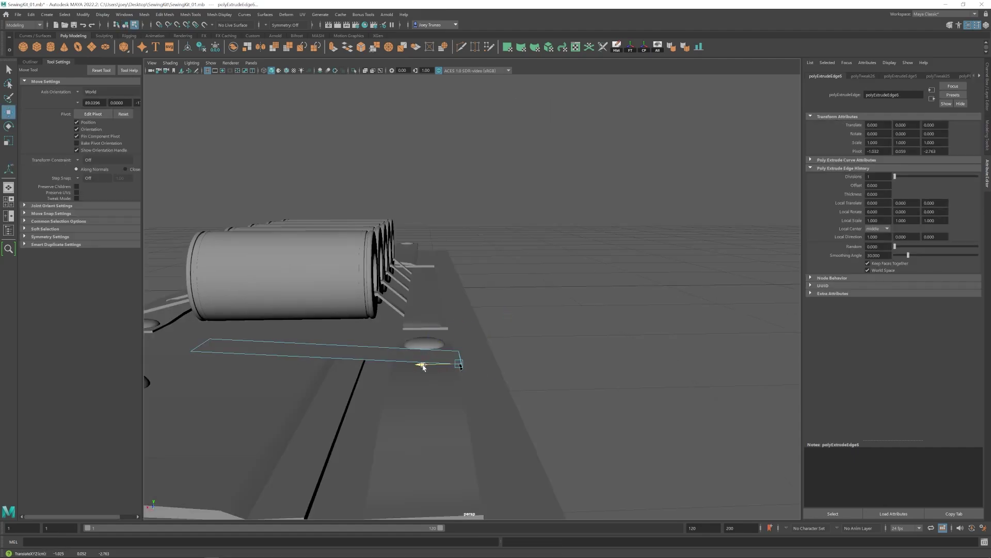
pyautogui.keyDown('alt'); pyautogui.moveTo(339, 370); pyautogui.dragTo(470, 374); pyautogui.keyUp('alt')
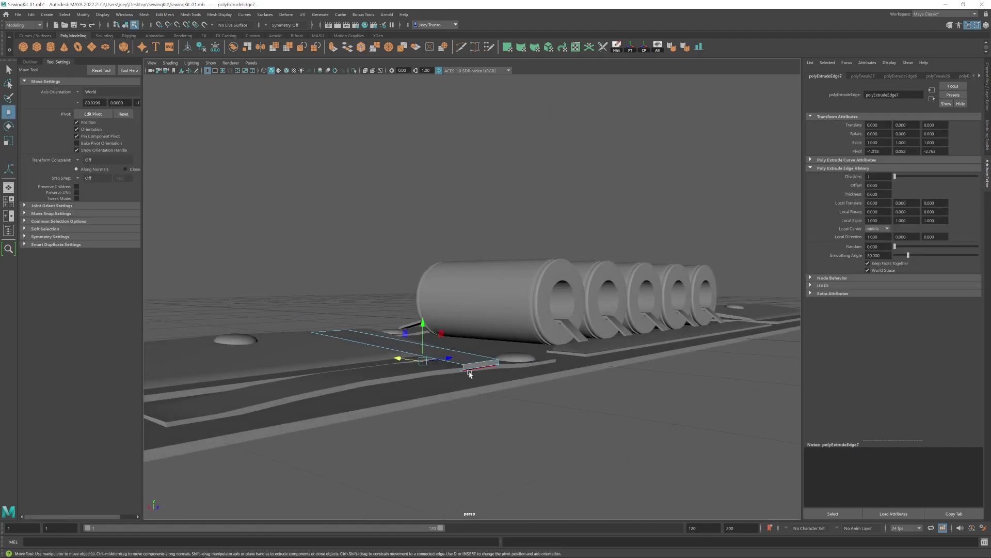
# - Extrude the strip's inner end edge and fold it back beneath the strip to form its underside
pyautogui.keyDown('alt'); pyautogui.moveTo(451, 326); pyautogui.dragTo(646, 361); pyautogui.keyUp('alt')
pyautogui.click(298, 344)
pyautogui.hotkey('ctrl', 'e')
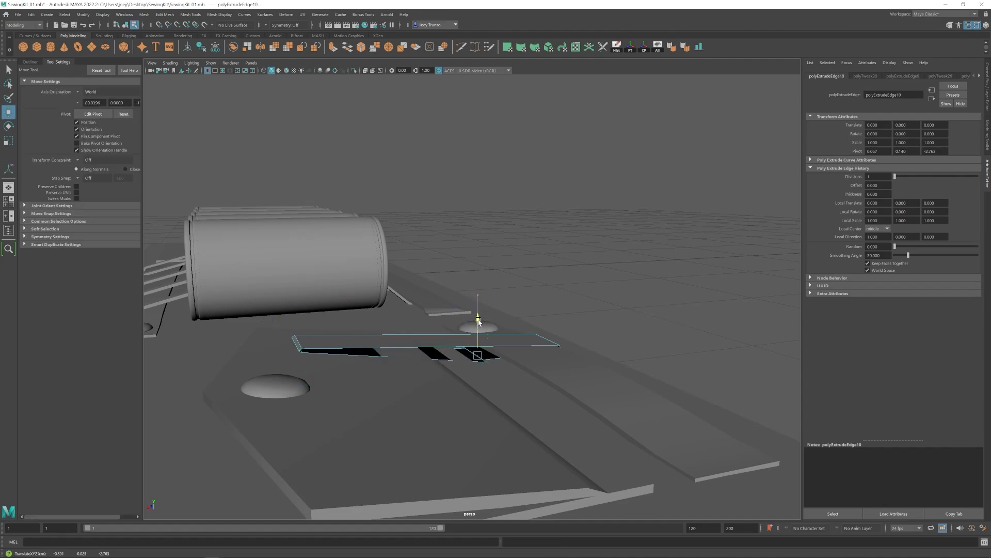
pyautogui.moveTo(478, 319); pyautogui.dragTo(478, 317)
pyautogui.keyDown('alt'); pyautogui.moveTo(479, 317); pyautogui.dragTo(450, 328); pyautogui.keyUp('alt')
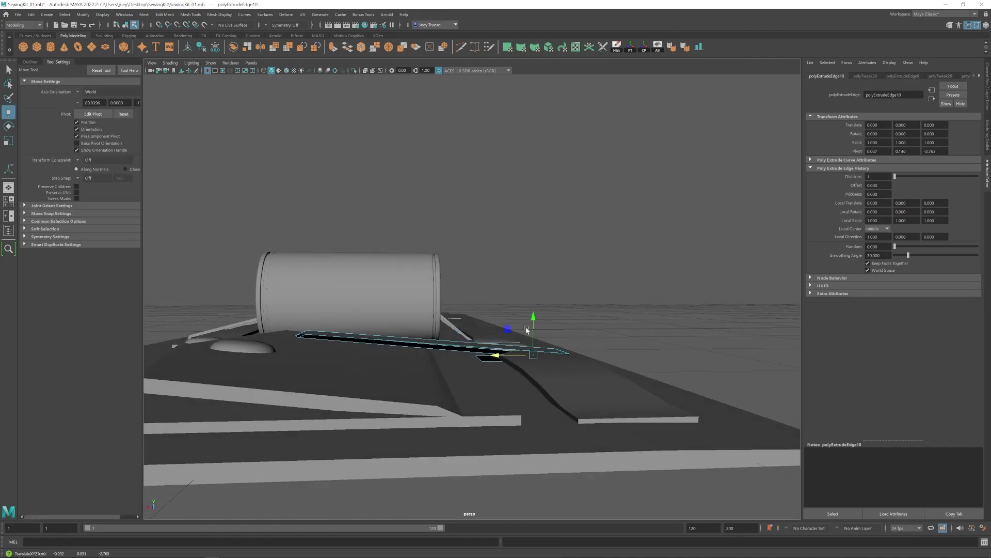
pyautogui.keyDown('alt'); pyautogui.moveTo(527, 330); pyautogui.dragTo(301, 351); pyautogui.keyUp('alt')
pyautogui.click(341, 366)
pyautogui.keyDown('shift'); pyautogui.moveTo(298, 318); pyautogui.dragTo(446, 306); pyautogui.keyUp('shift')
# - Duplicate the whole strip and offset the copy slightly above the original, at about 0.114 in Y
pyautogui.press('F8')
pyautogui.hotkey('ctrl', 'd')
pyautogui.press('r')
pyautogui.press('w')
pyautogui.press('e')
pyautogui.press('w')
pyautogui.moveTo(465, 299); pyautogui.dragTo(465, 298)
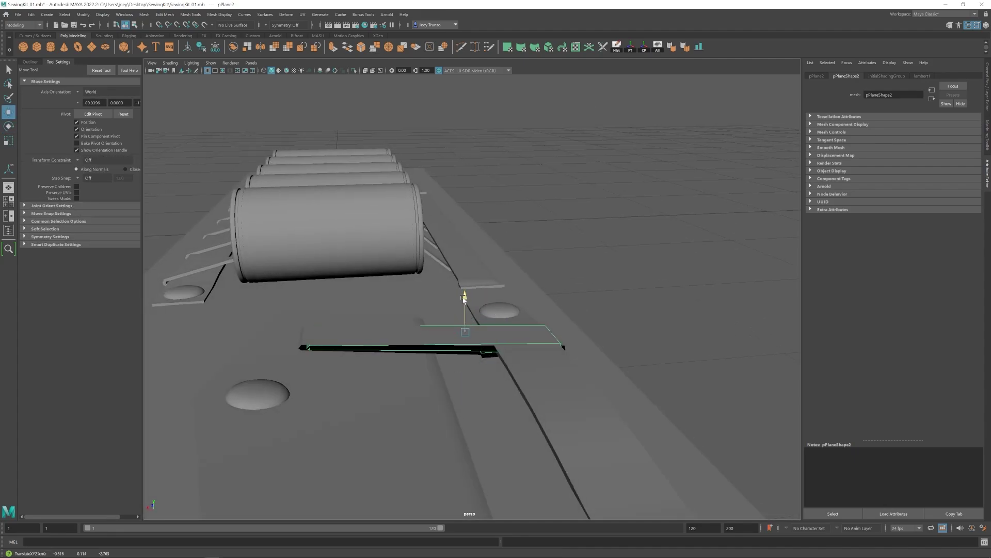
pyautogui.keyDown('alt'); pyautogui.moveTo(377, 310); pyautogui.dragTo(491, 361); pyautogui.keyUp('alt')
pyautogui.moveTo(414, 317); pyautogui.dragTo(412, 316)
pyautogui.keyDown('alt'); pyautogui.moveTo(491, 351); pyautogui.dragTo(382, 297); pyautogui.keyUp('alt')
# - Select the upper strip's outer end vertices and lower them toward the slab
pyautogui.press('F9')
pyautogui.moveTo(615, 266); pyautogui.dragTo(457, 385)
pyautogui.press('r')
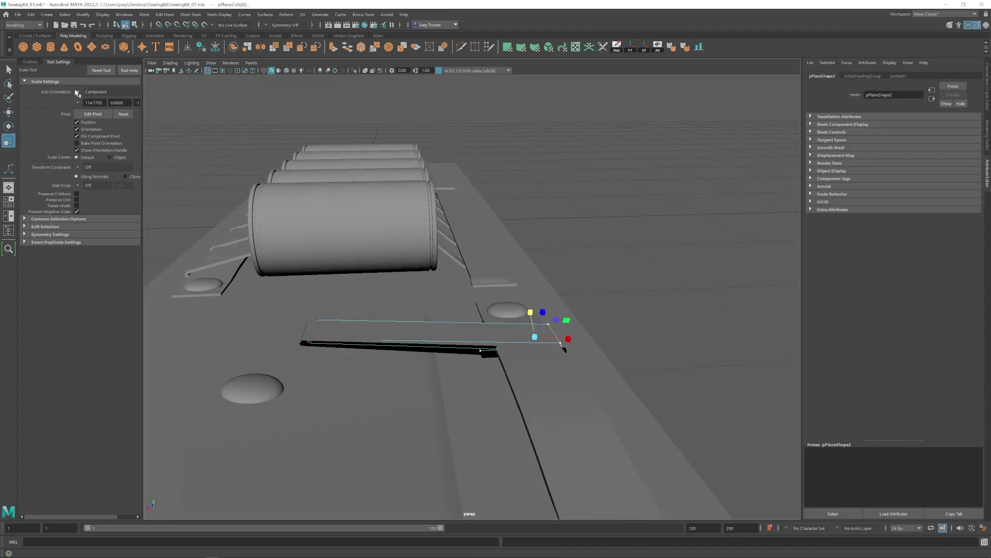
pyautogui.moveTo(519, 324); pyautogui.dragTo(519, 327)
pyautogui.press('w')
pyautogui.moveTo(517, 301)
pyautogui.mouseDown()
pyautogui.moveTo(518, 316)
pyautogui.moveTo(509, 309)
pyautogui.mouseUp()
pyautogui.press('4')
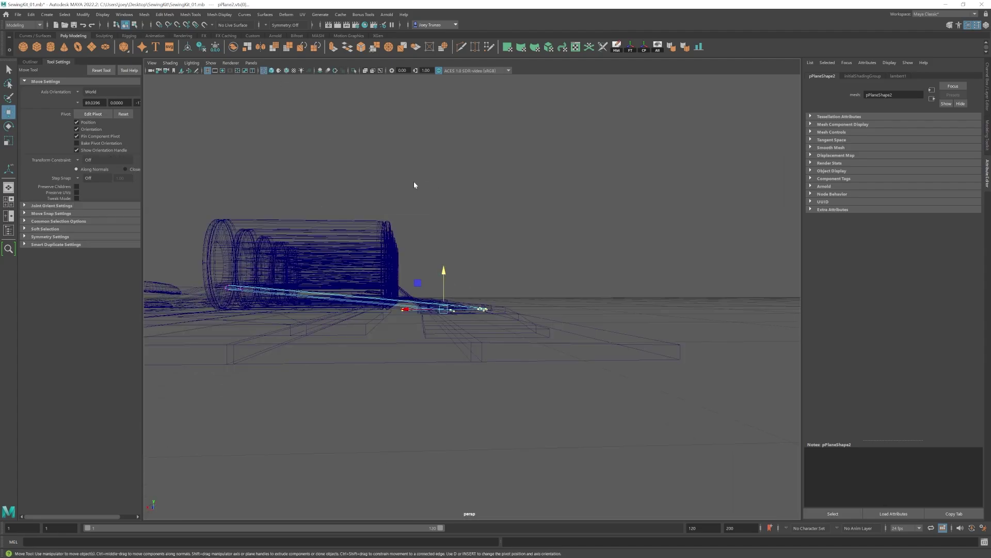
pyautogui.keyDown('alt'); pyautogui.moveTo(413, 181); pyautogui.dragTo(431, 290, button='right'); pyautogui.keyUp('alt')
pyautogui.moveTo(437, 281); pyautogui.dragTo(439, 286)
pyautogui.moveTo(438, 286)
pyautogui.keyDown('alt'); pyautogui.mouseDown()
pyautogui.moveTo(448, 305)
pyautogui.moveTo(446, 296)
pyautogui.mouseUp(); pyautogui.keyUp('alt')
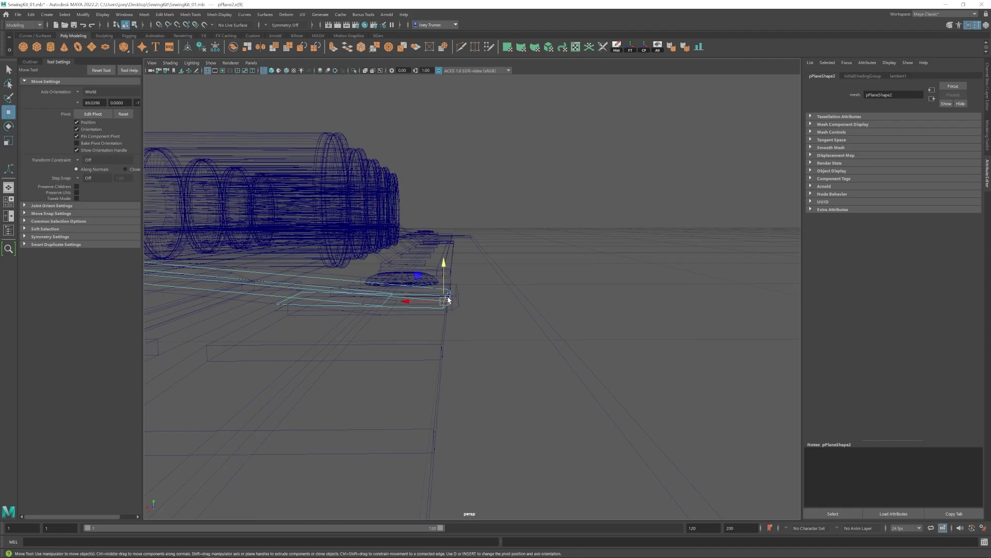
# - Select the upper strip's outer end edge in shaded view and adjust its height to about 0.084 in Y
pyautogui.press('q')
pyautogui.doubleClick(449, 297)
pyautogui.click(272, 70)
pyautogui.moveTo(365, 206)
pyautogui.keyDown('alt'); pyautogui.mouseDown()
pyautogui.moveTo(454, 299)
pyautogui.moveTo(452, 265)
pyautogui.moveTo(447, 289)
pyautogui.mouseUp(); pyautogui.keyUp('alt')
pyautogui.press('w')
pyautogui.keyDown('alt'); pyautogui.moveTo(349, 284); pyautogui.dragTo(449, 289); pyautogui.keyUp('alt')
pyautogui.rightClick(454, 291)
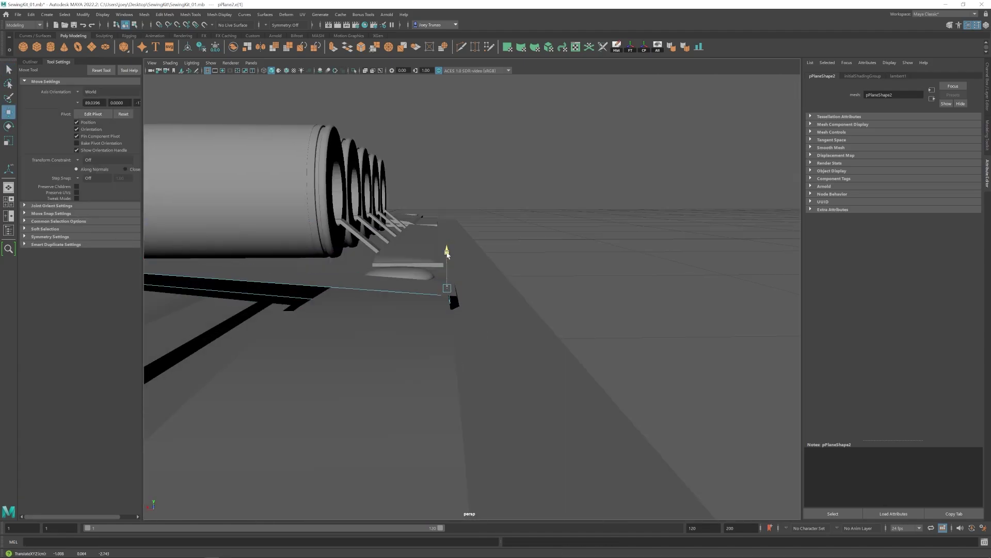
pyautogui.moveTo(447, 255); pyautogui.dragTo(447, 256)
pyautogui.keyDown('alt'); pyautogui.moveTo(448, 257); pyautogui.dragTo(446, 252); pyautogui.keyUp('alt')
# - Select the vertices at the upper strip's outer end and lower them slightly
pyautogui.moveTo(457, 298); pyautogui.dragTo(422, 298, button='right')
pyautogui.moveTo(493, 274); pyautogui.dragTo(445, 325)
pyautogui.keyDown('alt'); pyautogui.moveTo(447, 242); pyautogui.dragTo(456, 287); pyautogui.keyUp('alt')
pyautogui.moveTo(447, 237); pyautogui.dragTo(447, 239)
pyautogui.keyDown('alt'); pyautogui.moveTo(447, 238); pyautogui.dragTo(414, 290); pyautogui.keyUp('alt')
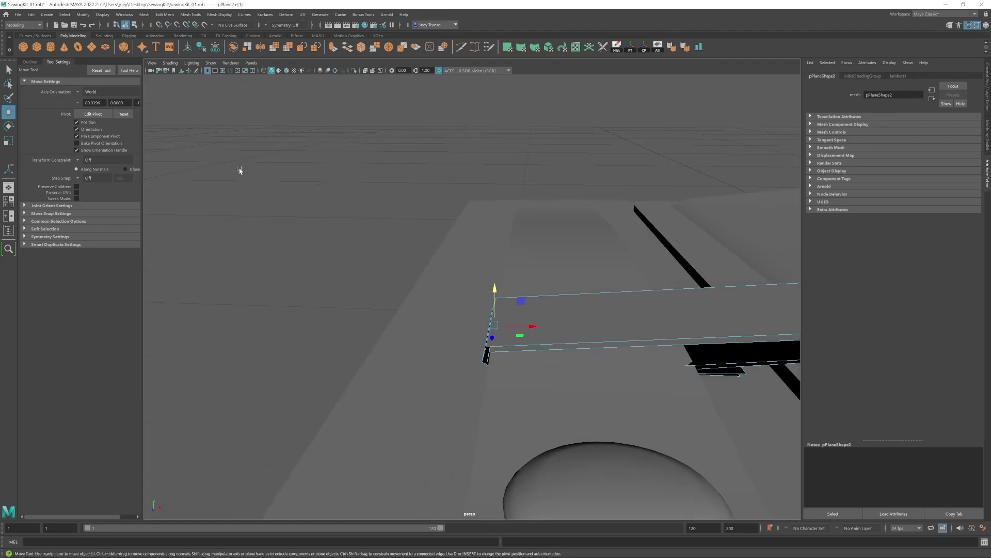
# - Bevel the outer end edges of the two stacked strips and reduce the bevel fraction
pyautogui.click(165, 15)
pyautogui.click(171, 41)
pyautogui.keyDown('alt'); pyautogui.moveTo(737, 250); pyautogui.dragTo(744, 310); pyautogui.keyUp('alt')
pyautogui.moveTo(936, 141); pyautogui.dragTo(931, 140)
pyautogui.keyDown('alt'); pyautogui.moveTo(672, 269); pyautogui.dragTo(447, 280); pyautogui.keyUp('alt')
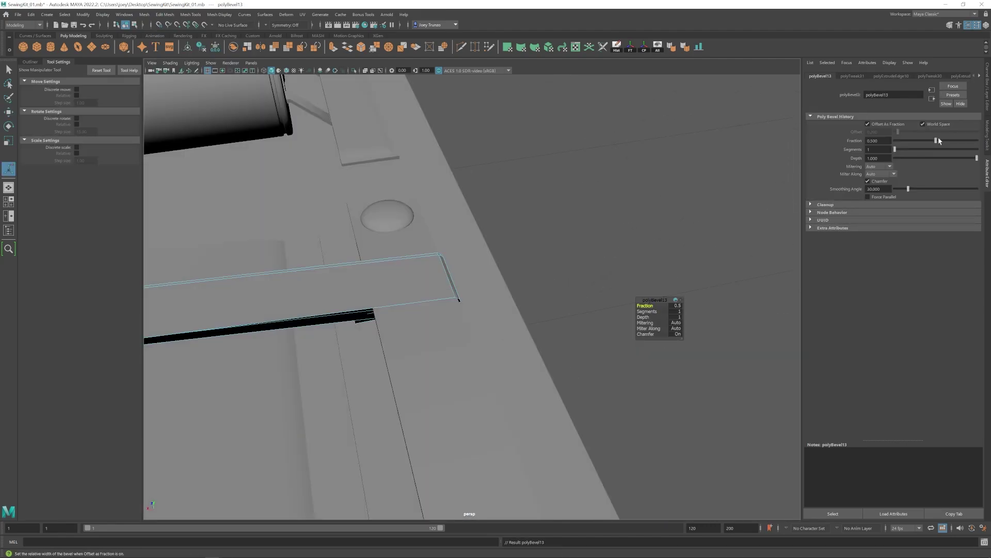
pyautogui.moveTo(937, 141); pyautogui.dragTo(921, 141)
pyautogui.press('w')
pyautogui.moveTo(451, 281); pyautogui.dragTo(480, 258, button='right')
pyautogui.click(578, 258)
# - Select the upper strip and adjust its inner end vertices sideways relative to the strip below
pyautogui.keyDown('alt'); pyautogui.moveTo(465, 361); pyautogui.dragTo(434, 362); pyautogui.keyUp('alt')
pyautogui.click(431, 297)
pyautogui.keyDown('alt'); pyautogui.moveTo(354, 317); pyautogui.dragTo(397, 324); pyautogui.keyUp('alt')
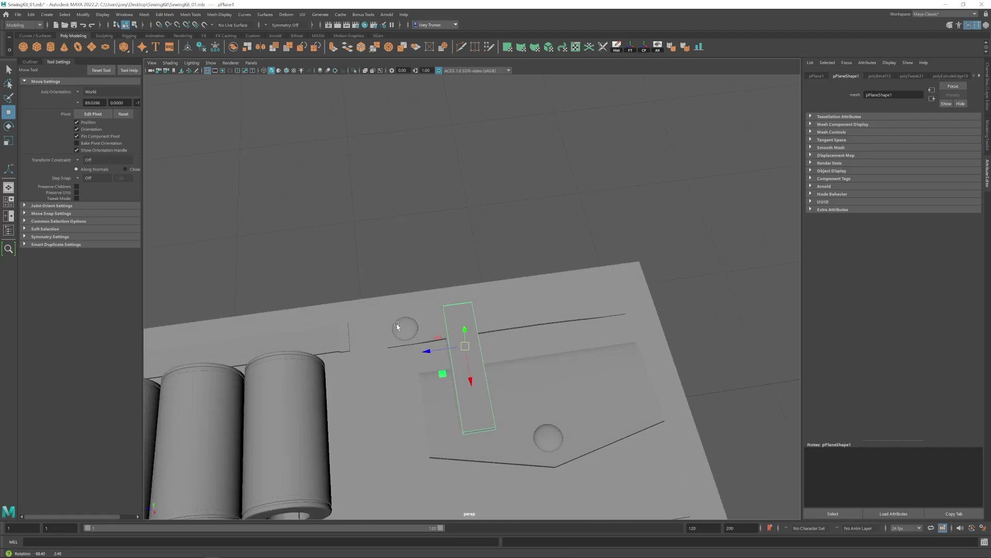
pyautogui.keyDown('alt'); pyautogui.moveTo(396, 324); pyautogui.dragTo(496, 336, button='right'); pyautogui.keyUp('alt')
pyautogui.click(540, 345)
pyautogui.keyDown('alt'); pyautogui.moveTo(541, 345); pyautogui.dragTo(498, 382); pyautogui.keyUp('alt')
pyautogui.moveTo(501, 390); pyautogui.dragTo(463, 396, button='right')
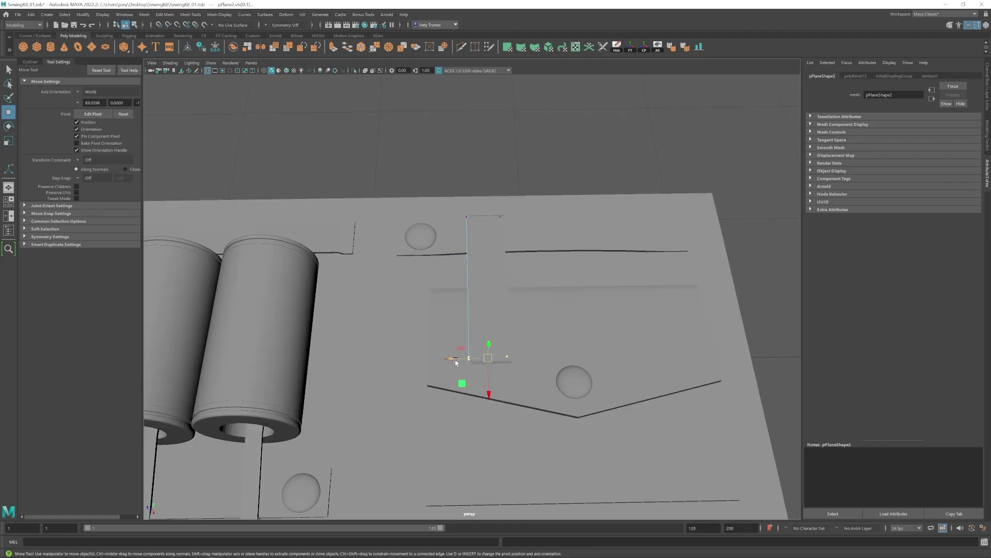
pyautogui.keyDown('alt'); pyautogui.moveTo(467, 365); pyautogui.dragTo(589, 287); pyautogui.keyUp('alt')
pyautogui.moveTo(588, 288); pyautogui.dragTo(617, 248, button='right')
pyautogui.click(627, 175)
pyautogui.moveTo(620, 232)
pyautogui.keyDown('alt'); pyautogui.mouseDown()
pyautogui.moveTo(492, 309)
pyautogui.moveTo(501, 284)
pyautogui.mouseUp(); pyautogui.keyUp('alt')
# - Show wireframe over the shading and insert edge loops across both strips with the number of loops at 2
pyautogui.hotkey('alt', '5')
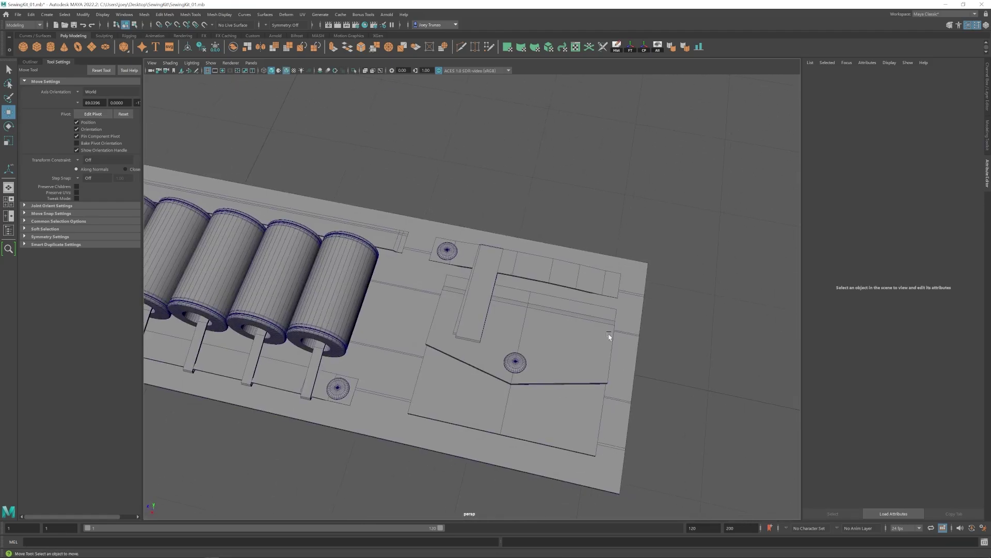
pyautogui.keyDown('alt'); pyautogui.moveTo(609, 336); pyautogui.dragTo(638, 390, button='right'); pyautogui.keyUp('alt')
pyautogui.keyDown('alt'); pyautogui.moveTo(637, 390); pyautogui.dragTo(467, 296); pyautogui.keyUp('alt')
pyautogui.keyDown('alt'); pyautogui.moveTo(467, 297); pyautogui.dragTo(503, 305, button='right'); pyautogui.keyUp('alt')
pyautogui.click(496, 300)
pyautogui.click(164, 14)
pyautogui.click(204, 74)
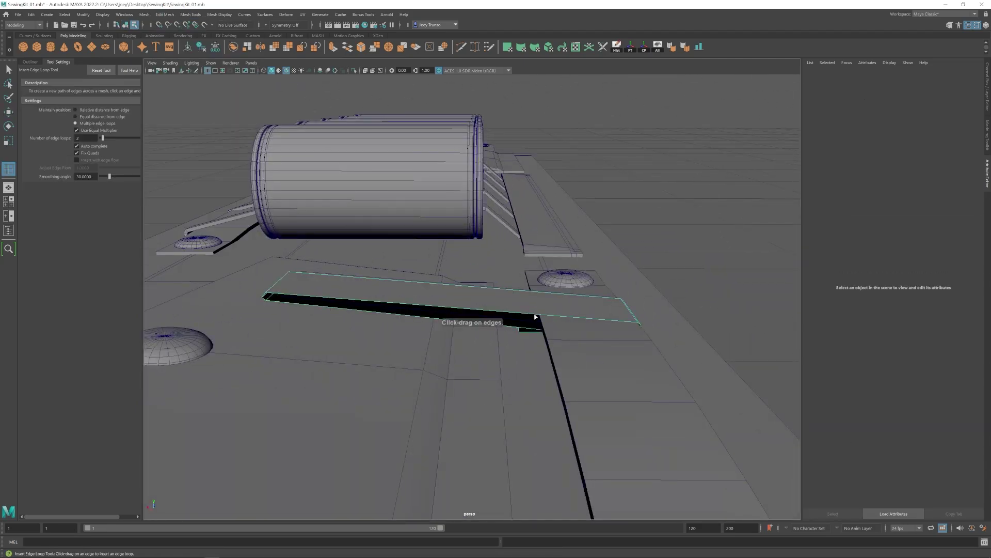
pyautogui.click(538, 315)
pyautogui.press('w')
pyautogui.click(513, 301)
pyautogui.keyDown('alt'); pyautogui.moveTo(513, 268); pyautogui.dragTo(538, 281); pyautogui.keyUp('alt')
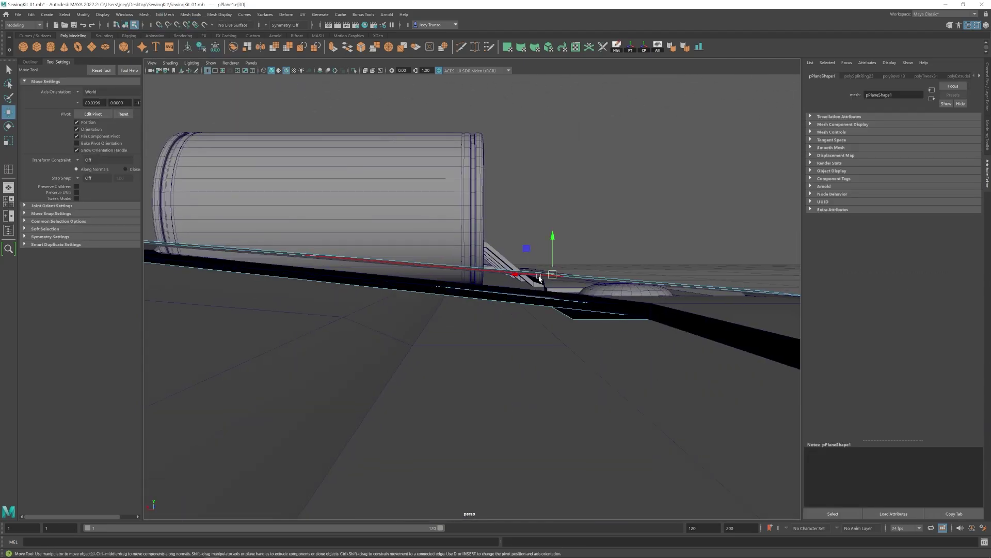
pyautogui.moveTo(537, 281); pyautogui.dragTo(555, 266, button='right')
pyautogui.press('g')
pyautogui.press('w')
# - Adjust the height of the loop vertices on the strips to follow the slab and flap, and hide the wireframe overlay
pyautogui.keyDown('alt'); pyautogui.moveTo(547, 281); pyautogui.dragTo(609, 274); pyautogui.keyUp('alt')
pyautogui.moveTo(609, 304); pyautogui.dragTo(576, 304, button='right')
pyautogui.moveTo(692, 346); pyautogui.dragTo(635, 289)
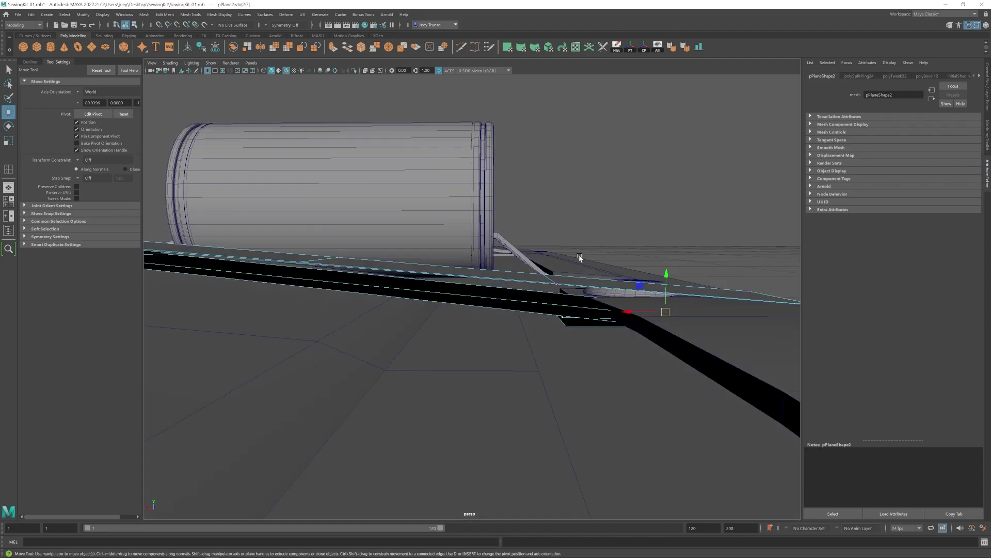
pyautogui.keyDown('alt'); pyautogui.moveTo(580, 258); pyautogui.dragTo(557, 310); pyautogui.keyUp('alt')
pyautogui.moveTo(544, 273)
pyautogui.mouseDown()
pyautogui.moveTo(544, 296)
pyautogui.moveTo(545, 287)
pyautogui.mouseUp()
pyautogui.moveTo(548, 325)
pyautogui.mouseDown()
pyautogui.moveTo(375, 284)
pyautogui.moveTo(393, 289)
pyautogui.mouseUp()
pyautogui.moveTo(385, 258); pyautogui.dragTo(429, 305)
pyautogui.moveTo(408, 251); pyautogui.dragTo(495, 310)
pyautogui.click(557, 178)
pyautogui.keyDown('alt'); pyautogui.moveTo(558, 248); pyautogui.dragTo(519, 309, button='right'); pyautogui.keyUp('alt')
pyautogui.hotkey('alt', '5')
pyautogui.keyDown('alt'); pyautogui.moveTo(519, 326); pyautogui.dragTo(501, 302); pyautogui.keyUp('alt')
pyautogui.keyDown('alt'); pyautogui.moveTo(500, 302); pyautogui.dragTo(537, 351, button='right'); pyautogui.keyUp('alt')
pyautogui.keyDown('alt'); pyautogui.moveTo(537, 351); pyautogui.dragTo(382, 325); pyautogui.keyUp('alt')
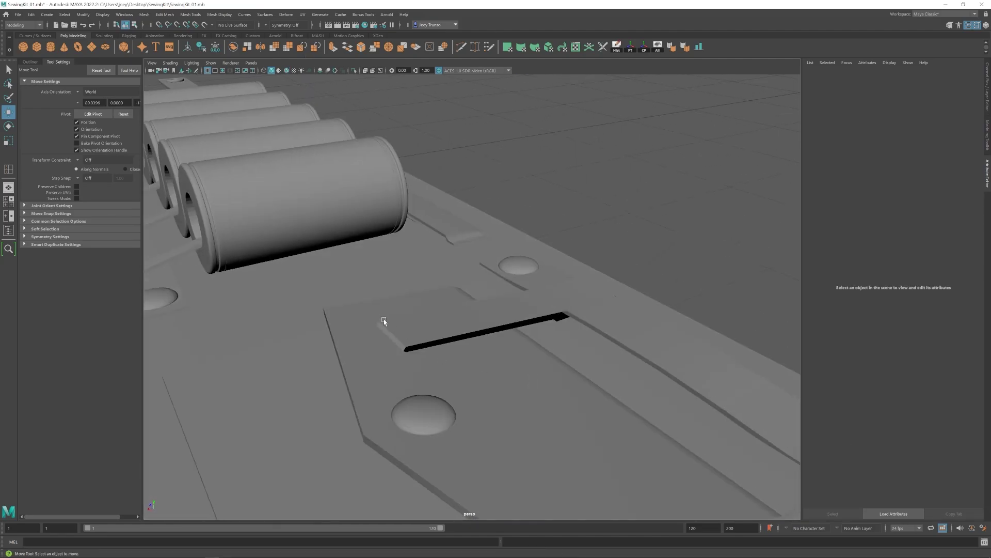
# - Make another copy of the strip and delete the faces of its outer part to shorten it
pyautogui.click(465, 325)
pyautogui.keyDown('alt'); pyautogui.moveTo(491, 334); pyautogui.dragTo(441, 360); pyautogui.keyUp('alt')
pyautogui.moveTo(519, 342); pyautogui.dragTo(520, 344)
pyautogui.moveTo(664, 195); pyautogui.dragTo(659, 225, button='right')
pyautogui.moveTo(414, 454); pyautogui.dragTo(623, 270)
pyautogui.press('Delete')
pyautogui.press('r')
pyautogui.press('w')
# - Reposition the shortened strip's vertices, setting the height of its outer end where it meets the slab
pyautogui.moveTo(623, 271); pyautogui.dragTo(574, 318)
pyautogui.moveTo(490, 282); pyautogui.dragTo(450, 320)
pyautogui.moveTo(467, 269); pyautogui.dragTo(467, 265)
pyautogui.keyDown('alt'); pyautogui.moveTo(557, 341); pyautogui.dragTo(623, 317); pyautogui.keyUp('alt')
pyautogui.moveTo(659, 267); pyautogui.dragTo(620, 326)
pyautogui.moveTo(695, 250); pyautogui.dragTo(618, 368)
pyautogui.press('r')
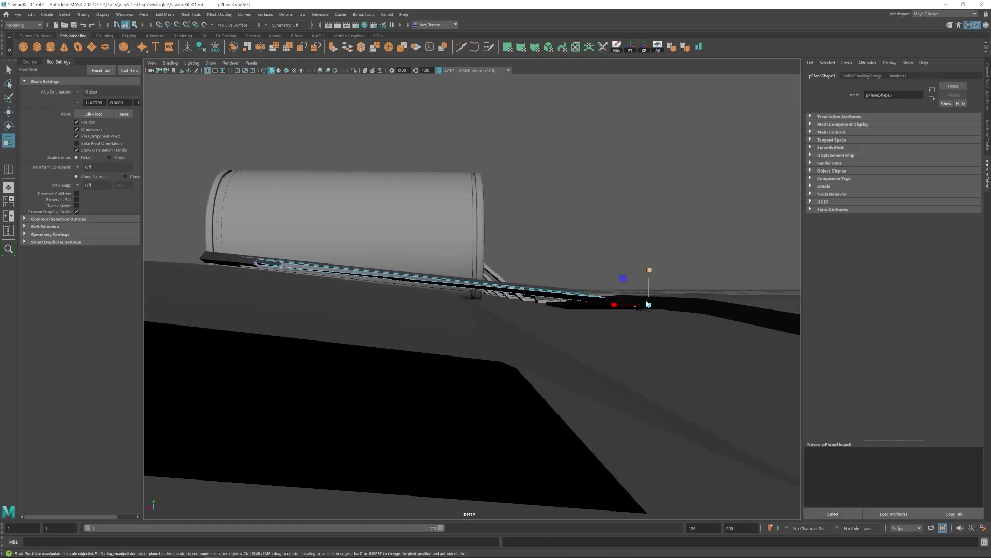
pyautogui.keyDown('alt'); pyautogui.moveTo(648, 304); pyautogui.dragTo(638, 333); pyautogui.keyUp('alt')
pyautogui.press('w')
pyautogui.moveTo(610, 344)
pyautogui.mouseDown()
pyautogui.moveTo(555, 345)
pyautogui.moveTo(586, 326)
pyautogui.moveTo(611, 334)
pyautogui.mouseUp()
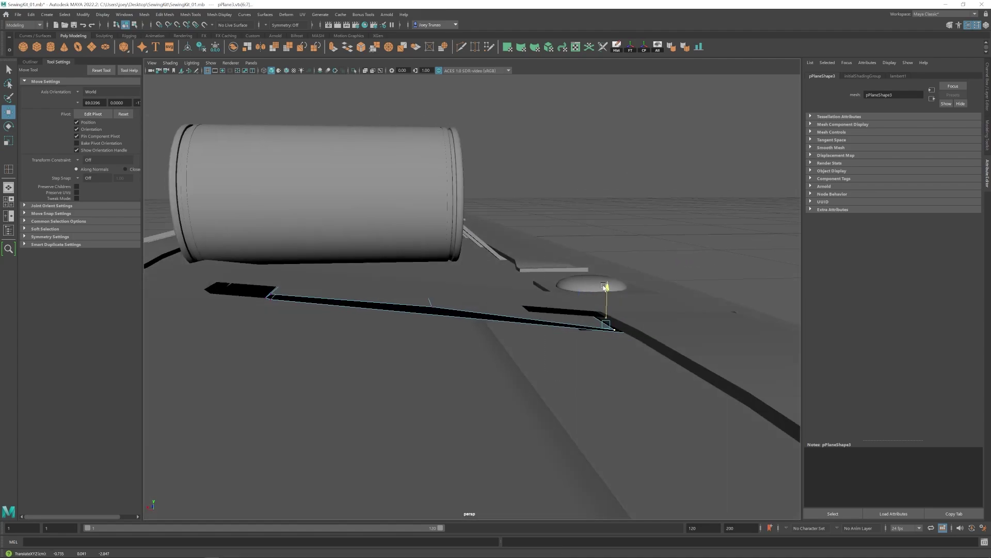
pyautogui.moveTo(604, 287); pyautogui.dragTo(604, 286)
# - Isolate the upper strip, move its underside end edge inward along the strip, and show the full model again
pyautogui.keyDown('alt'); pyautogui.moveTo(603, 291); pyautogui.dragTo(295, 285); pyautogui.keyUp('alt')
pyautogui.click(571, 312)
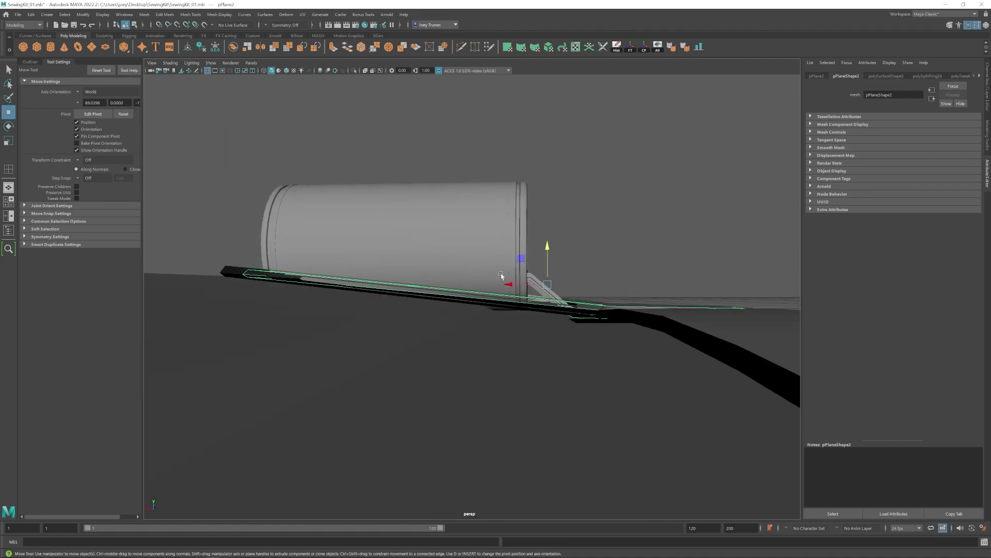
pyautogui.keyDown('alt'); pyautogui.moveTo(501, 276); pyautogui.dragTo(490, 292); pyautogui.keyUp('alt')
pyautogui.click(354, 71)
pyautogui.moveTo(680, 341); pyautogui.dragTo(680, 309, button='right')
pyautogui.click(640, 339)
pyautogui.moveTo(602, 339); pyautogui.dragTo(518, 335)
pyautogui.click(354, 70)
# - Adjust the shortened strip's vertices so its inner part angles out sideways from beneath the upper strip
pyautogui.keyDown('alt'); pyautogui.moveTo(573, 315); pyautogui.dragTo(602, 286); pyautogui.keyUp('alt')
pyautogui.keyDown('alt'); pyautogui.moveTo(604, 293); pyautogui.dragTo(609, 330); pyautogui.keyUp('alt')
pyautogui.moveTo(571, 299); pyautogui.dragTo(543, 341)
pyautogui.moveTo(546, 305); pyautogui.dragTo(546, 305)
pyautogui.keyDown('alt'); pyautogui.moveTo(547, 310); pyautogui.dragTo(486, 252); pyautogui.keyUp('alt')
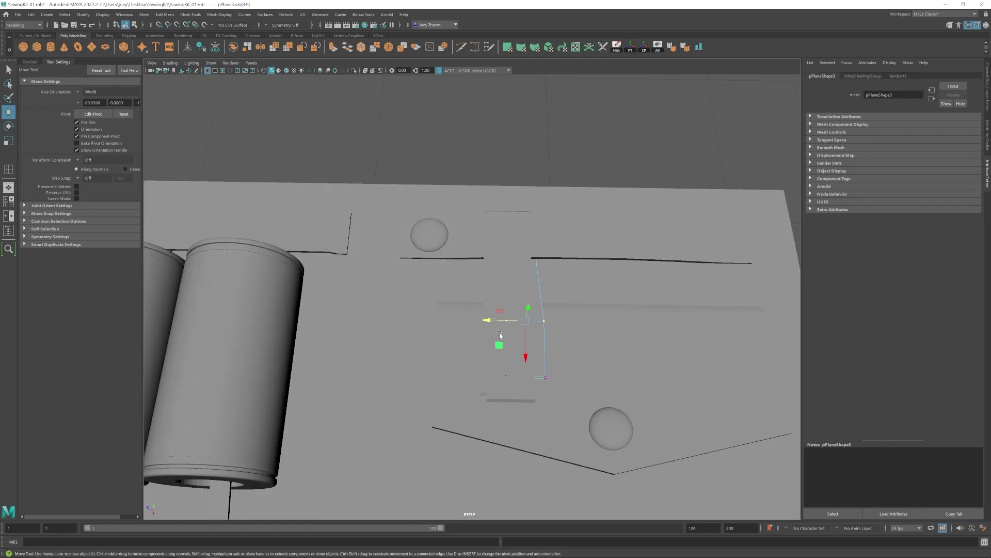
pyautogui.keyDown('alt'); pyautogui.moveTo(500, 335); pyautogui.dragTo(255, 131); pyautogui.keyUp('alt')
# - Insert an edge loop across the shortened lower strip and shift its new edge sideways
pyautogui.press('g')
pyautogui.keyDown('alt'); pyautogui.moveTo(439, 372); pyautogui.dragTo(408, 314); pyautogui.keyUp('alt')
pyautogui.click(428, 317)
pyautogui.click(432, 319)
pyautogui.press('w')
pyautogui.click(438, 271)
pyautogui.click(412, 312)
pyautogui.keyDown('alt'); pyautogui.moveTo(408, 314); pyautogui.dragTo(579, 350); pyautogui.keyUp('alt')
pyautogui.keyDown('alt'); pyautogui.moveTo(514, 344); pyautogui.dragTo(391, 357); pyautogui.keyUp('alt')
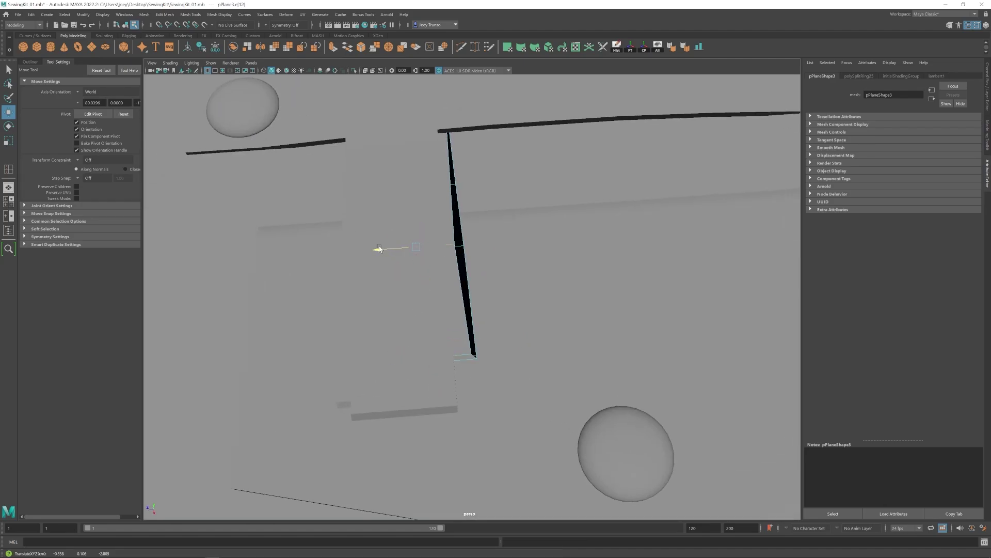
# - Move another cross edge of the lower strip slightly sideways and return to object mode
pyautogui.click(265, 71)
pyautogui.click(412, 126)
pyautogui.click(272, 71)
pyautogui.moveTo(361, 129); pyautogui.dragTo(358, 129)
pyautogui.keyDown('alt'); pyautogui.moveTo(537, 331); pyautogui.dragTo(392, 253); pyautogui.keyUp('alt')
pyautogui.moveTo(594, 207); pyautogui.dragTo(660, 173, button='right')
pyautogui.keyDown('shift'); pyautogui.click(381, 238); pyautogui.keyUp('shift')
pyautogui.keyDown('alt'); pyautogui.moveTo(419, 268); pyautogui.dragTo(447, 215); pyautogui.keyUp('alt')
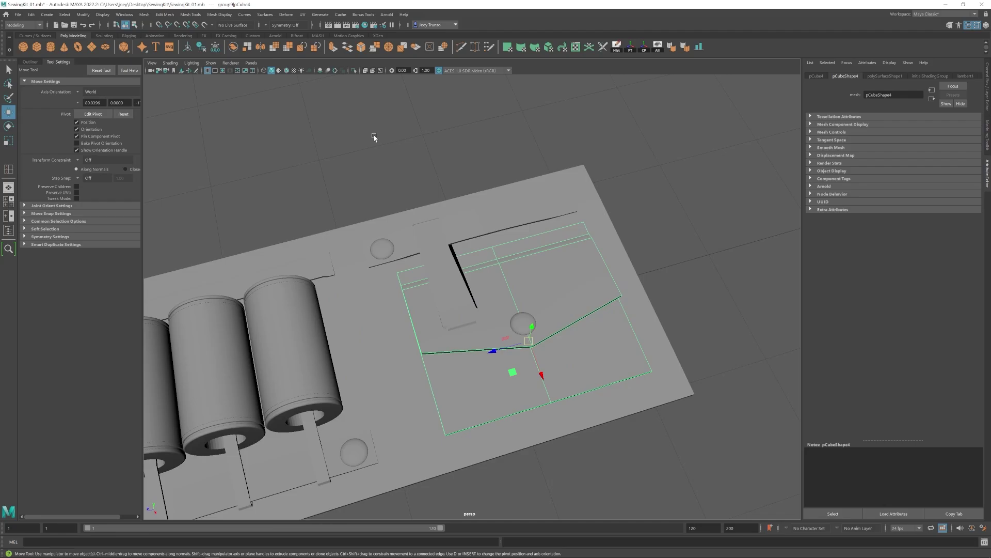
pyautogui.keyDown('alt'); pyautogui.moveTo(375, 138); pyautogui.dragTo(511, 292); pyautogui.keyUp('alt')
# - Group the folded strips and scale the group vertically to about 1.16
pyautogui.click(483, 288)
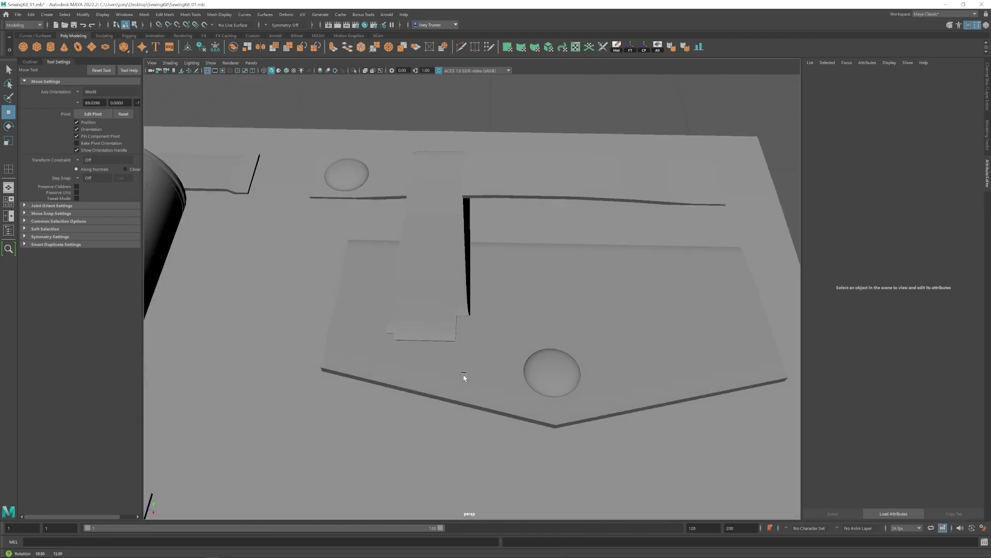
pyautogui.keyDown('alt'); pyautogui.moveTo(465, 381); pyautogui.dragTo(467, 354, button='right'); pyautogui.keyUp('alt')
pyautogui.click(414, 293)
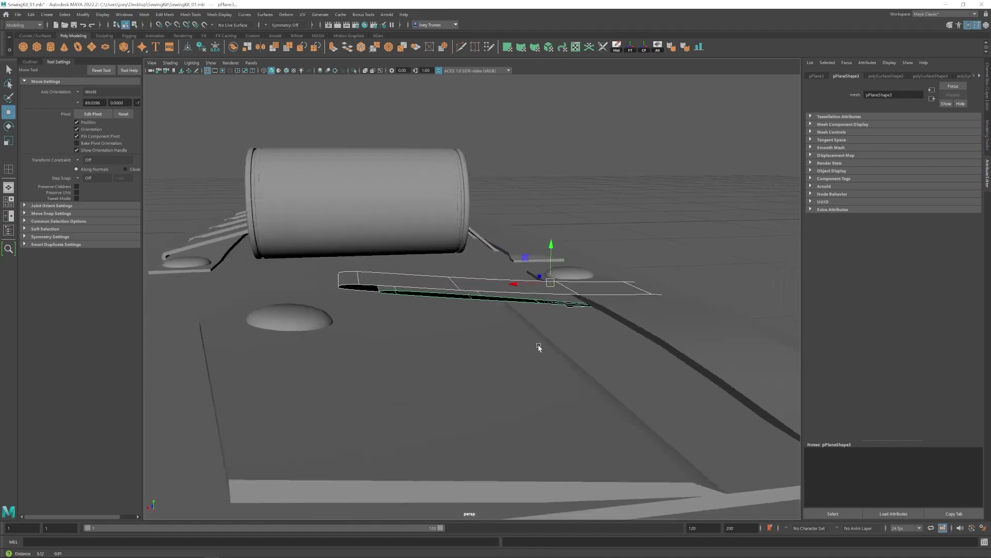
pyautogui.keyDown('alt'); pyautogui.moveTo(538, 345); pyautogui.dragTo(542, 295); pyautogui.keyUp('alt')
pyautogui.click(9, 230)
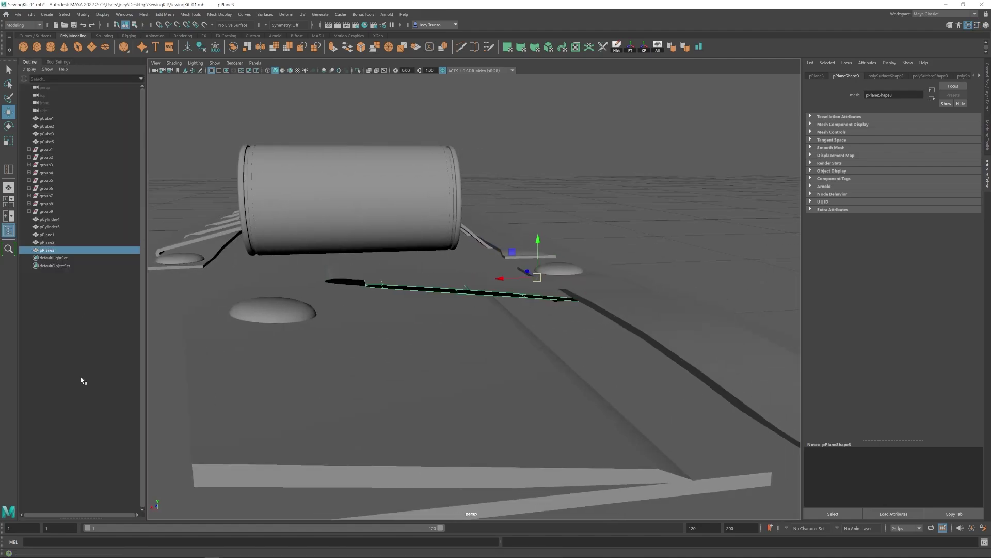
pyautogui.keyDown('shift'); pyautogui.click(47, 234); pyautogui.keyUp('shift')
pyautogui.press('r')
pyautogui.hotkey('ctrl', 'g')
pyautogui.moveTo(491, 252); pyautogui.dragTo(491, 245)
pyautogui.keyDown('alt'); pyautogui.moveTo(491, 247); pyautogui.dragTo(521, 281, button='right'); pyautogui.keyUp('alt')
pyautogui.press('w')
pyautogui.keyDown('alt'); pyautogui.moveTo(520, 281); pyautogui.dragTo(651, 193); pyautogui.keyUp('alt')
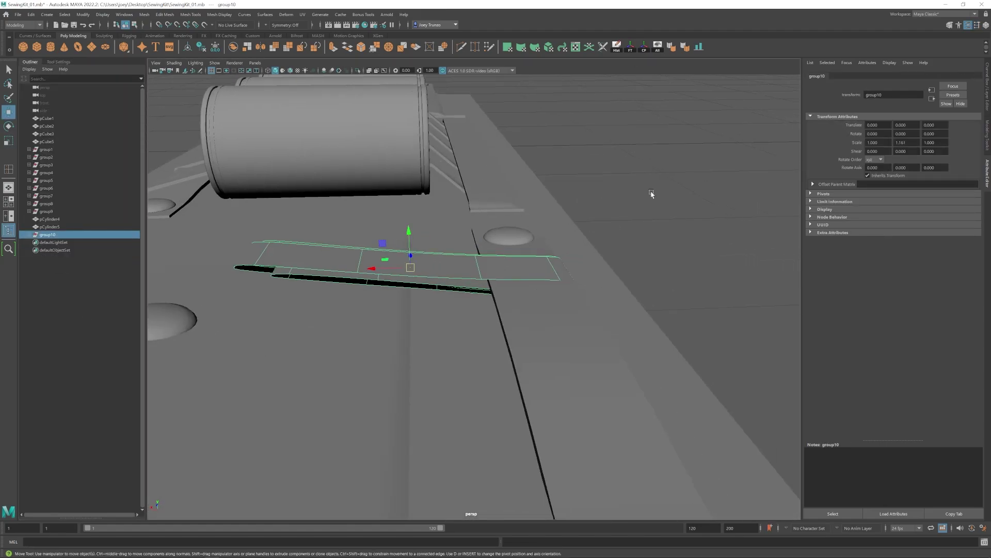
# - Scale the vertices of the upper strip's outer part vertically to spread its folded layers
pyautogui.click(358, 70)
pyautogui.moveTo(217, 217); pyautogui.dragTo(369, 276)
pyautogui.press('F9')
pyautogui.click(358, 71)
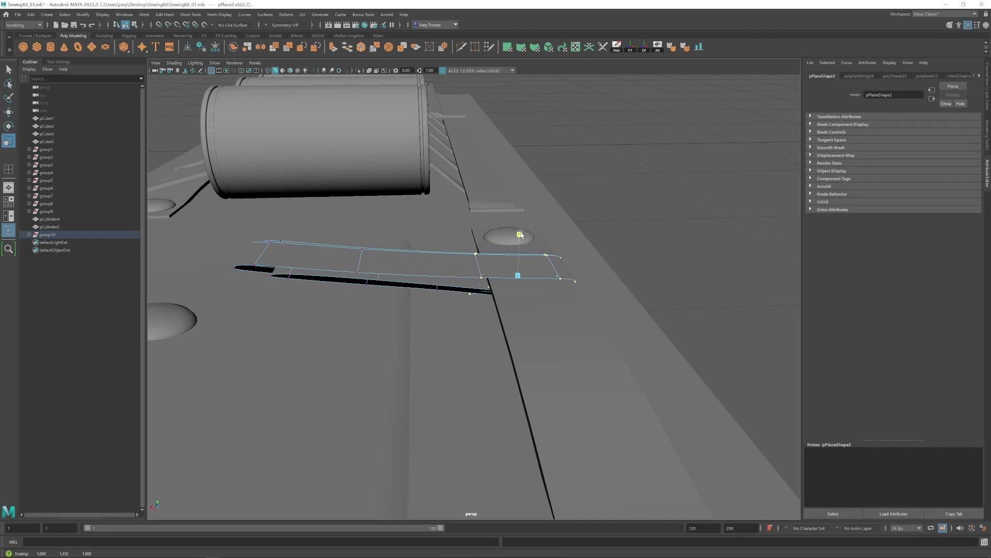
pyautogui.moveTo(521, 234); pyautogui.dragTo(521, 233)
pyautogui.keyDown('alt'); pyautogui.moveTo(521, 233); pyautogui.dragTo(467, 288); pyautogui.keyUp('alt')
pyautogui.press('w')
pyautogui.keyDown('alt'); pyautogui.moveTo(464, 250); pyautogui.dragTo(434, 284); pyautogui.keyUp('alt')
pyautogui.scroll(-5, 453, 305)
# - Select vertices on the upper strip and lower them toward the slab beneath
pyautogui.click(453, 306)
pyautogui.click(434, 284)
pyautogui.moveTo(512, 140); pyautogui.dragTo(465, 141, button='right')
pyautogui.keyDown('alt'); pyautogui.moveTo(465, 290); pyautogui.dragTo(454, 314); pyautogui.keyUp('alt')
pyautogui.moveTo(377, 216); pyautogui.dragTo(376, 232)
pyautogui.keyDown('alt'); pyautogui.moveTo(402, 289); pyautogui.dragTo(464, 279); pyautogui.keyUp('alt')
pyautogui.click(427, 284)
pyautogui.click(446, 280)
pyautogui.keyDown('alt'); pyautogui.moveTo(419, 253); pyautogui.dragTo(447, 262); pyautogui.keyUp('alt')
pyautogui.keyDown('alt'); pyautogui.moveTo(447, 289); pyautogui.dragTo(413, 217); pyautogui.keyUp('alt')
pyautogui.scroll(5, 410, 241)
pyautogui.keyDown('alt'); pyautogui.moveTo(413, 238); pyautogui.dragTo(509, 227); pyautogui.keyUp('alt')
# - Raise an edge of the upper strip, shift its inner end edge slightly sideways, and return to object mode
pyautogui.moveTo(515, 223); pyautogui.dragTo(515, 204, button='right')
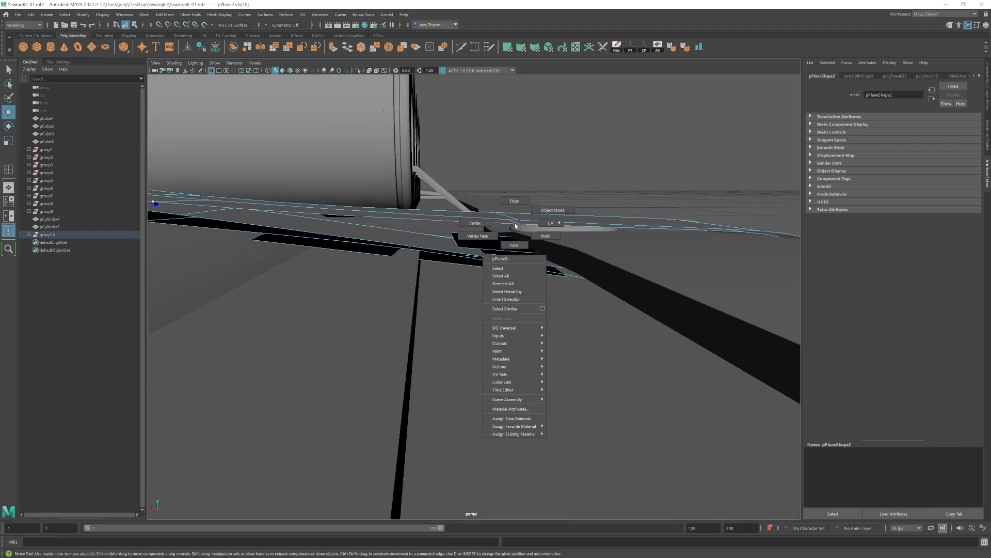
pyautogui.click(523, 230)
pyautogui.moveTo(527, 208); pyautogui.dragTo(528, 199)
pyautogui.keyDown('alt'); pyautogui.moveTo(524, 206); pyautogui.dragTo(408, 300); pyautogui.keyUp('alt')
pyautogui.moveTo(411, 283); pyautogui.dragTo(408, 283)
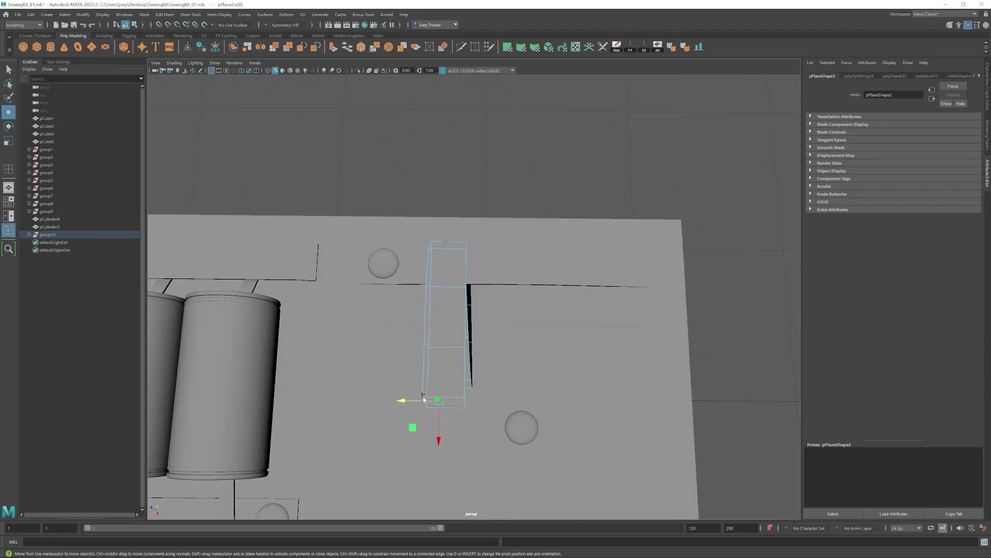
pyautogui.moveTo(438, 347)
pyautogui.keyDown('alt'); pyautogui.mouseDown()
pyautogui.moveTo(639, 427)
pyautogui.moveTo(445, 348)
pyautogui.mouseUp(); pyautogui.keyUp('alt')
pyautogui.click(440, 351)
pyautogui.moveTo(446, 348); pyautogui.dragTo(472, 333, button='right')
pyautogui.keyDown('alt'); pyautogui.moveTo(472, 333); pyautogui.dragTo(449, 360, button='right'); pyautogui.keyUp('alt')
pyautogui.keyDown('alt'); pyautogui.moveTo(449, 361); pyautogui.dragTo(414, 347); pyautogui.keyUp('alt')
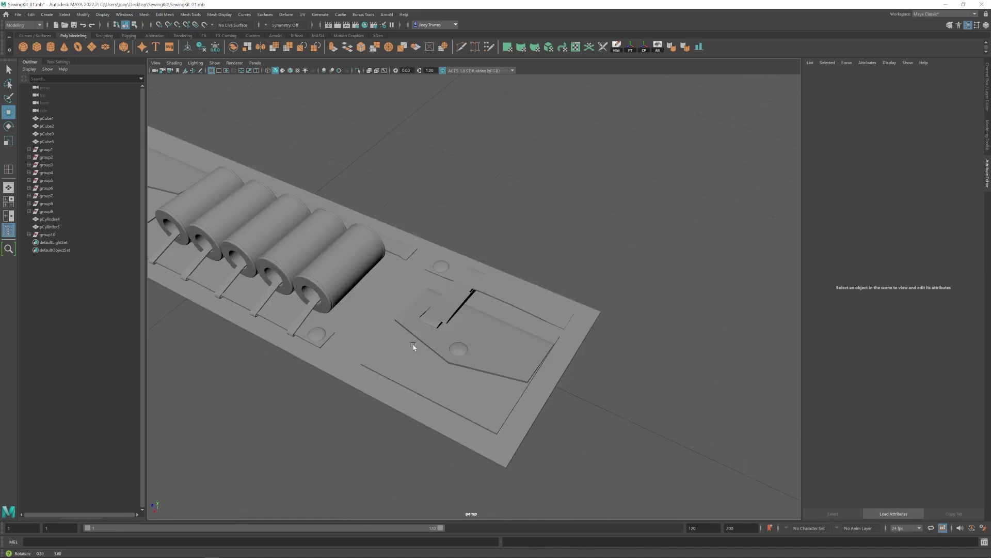
# - Insert one centred edge loop lengthwise along the upper strip
pyautogui.keyDown('alt'); pyautogui.moveTo(414, 347); pyautogui.dragTo(449, 315, button='right'); pyautogui.keyUp('alt')
pyautogui.click(449, 315)
pyautogui.moveTo(485, 284); pyautogui.dragTo(486, 266, button='right')
pyautogui.click(487, 274)
pyautogui.keyDown('alt'); pyautogui.moveTo(487, 275); pyautogui.dragTo(320, 289); pyautogui.keyUp('alt')
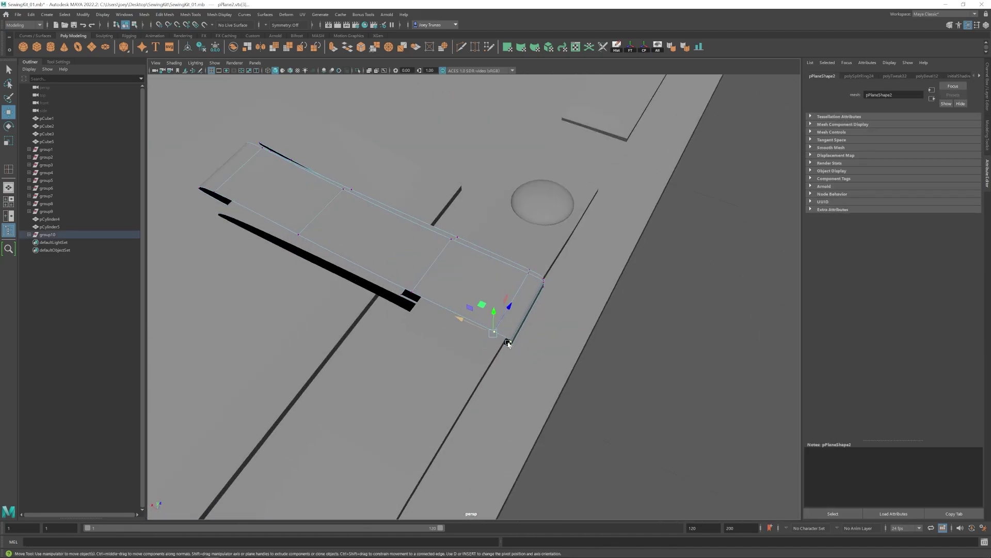
pyautogui.click(190, 14)
pyautogui.click(204, 71)
pyautogui.click(60, 62)
pyautogui.click(515, 302)
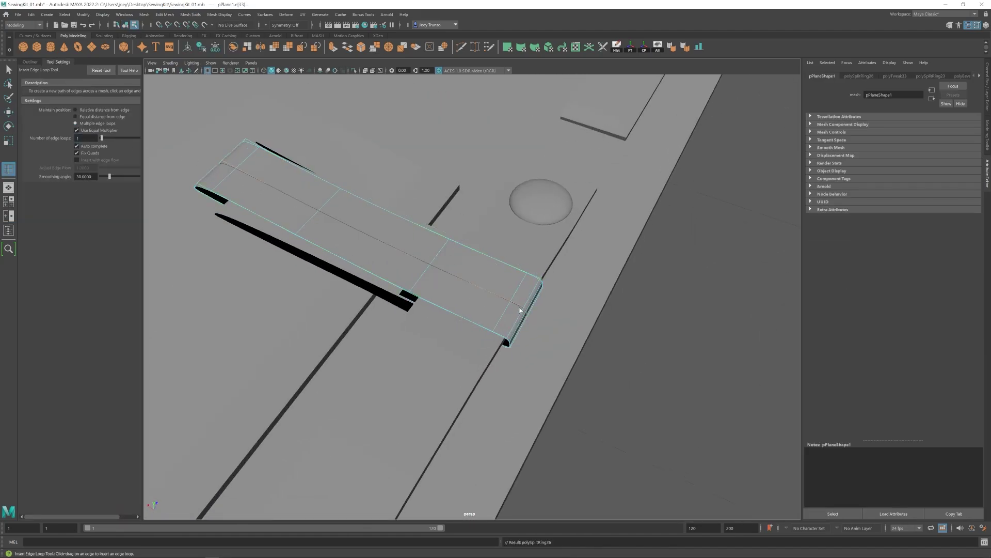
# - Raise the row of vertices across the upper strip where it crosses the slab's edge, and deselect it
pyautogui.press('w')
pyautogui.keyDown('shift'); pyautogui.click(504, 345); pyautogui.keyUp('shift')
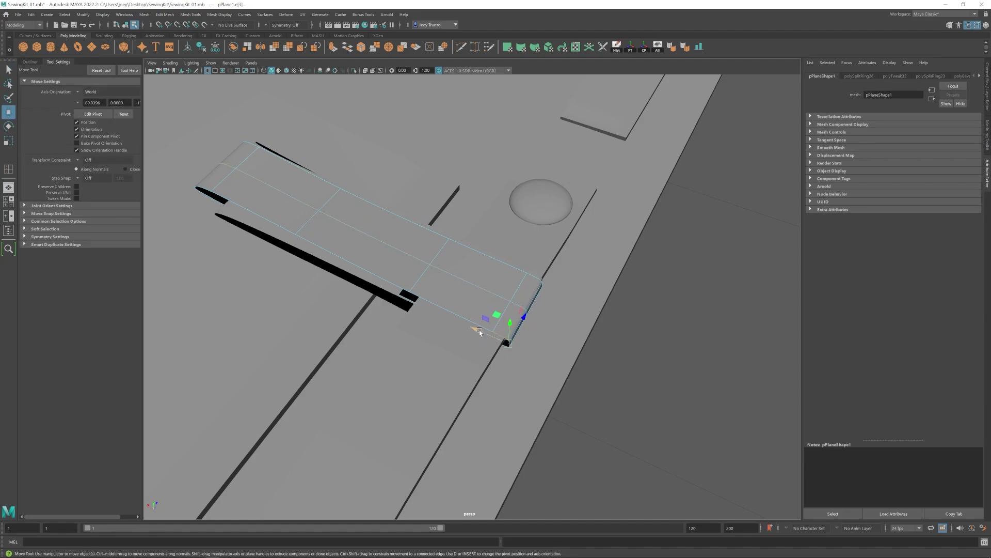
pyautogui.keyDown('alt'); pyautogui.moveTo(536, 341); pyautogui.dragTo(552, 351); pyautogui.keyUp('alt')
pyautogui.keyDown('alt'); pyautogui.moveTo(483, 335); pyautogui.dragTo(436, 279); pyautogui.keyUp('alt')
pyautogui.press('F8')
pyautogui.press('F9')
pyautogui.moveTo(388, 274); pyautogui.dragTo(445, 315)
pyautogui.keyDown('alt'); pyautogui.moveTo(415, 273); pyautogui.dragTo(432, 305); pyautogui.keyUp('alt')
pyautogui.moveTo(416, 272); pyautogui.dragTo(417, 271)
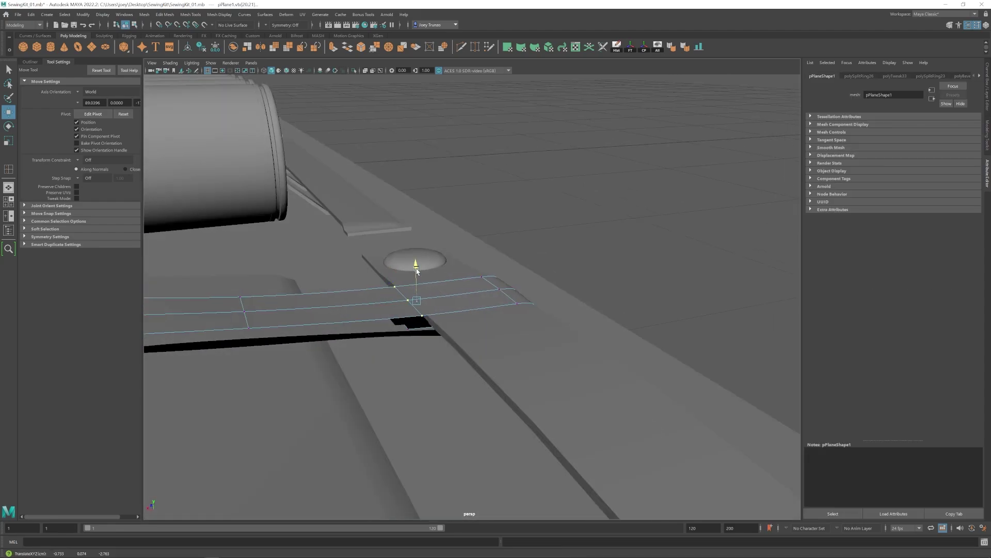
pyautogui.click(619, 132)
pyautogui.scroll(-6, 460, 324)
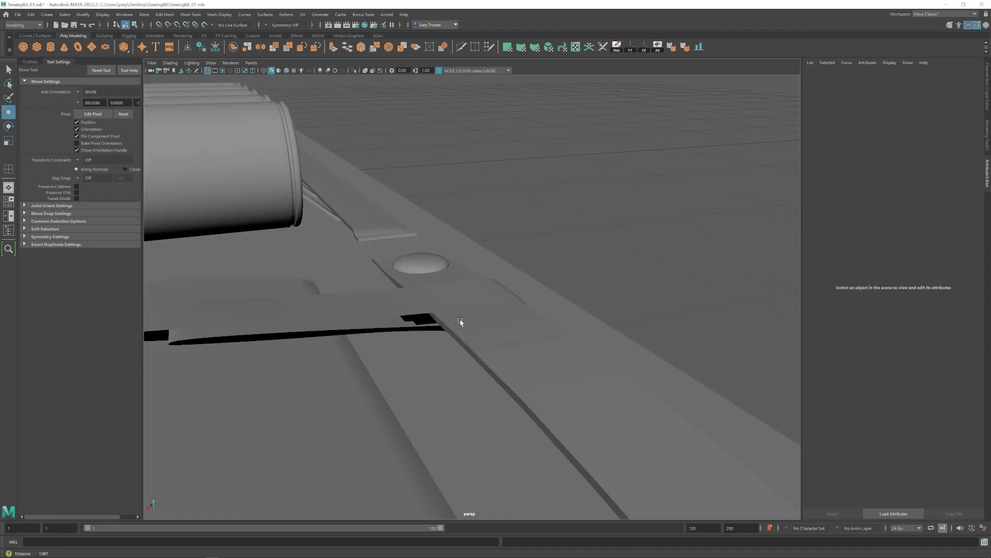
# - Create a polygon torus and move it off the plate, beside the end with the folded strips
pyautogui.keyDown('alt'); pyautogui.moveTo(461, 323); pyautogui.dragTo(506, 344); pyautogui.keyUp('alt')
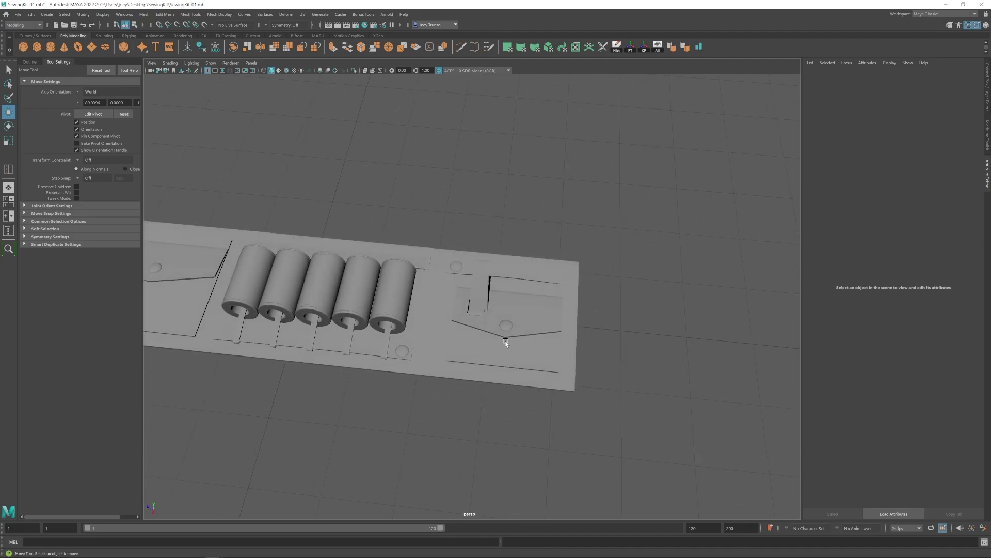
pyautogui.scroll(4, 511, 338)
pyautogui.keyDown('alt'); pyautogui.moveTo(581, 346); pyautogui.dragTo(515, 351, button='middle'); pyautogui.keyUp('alt')
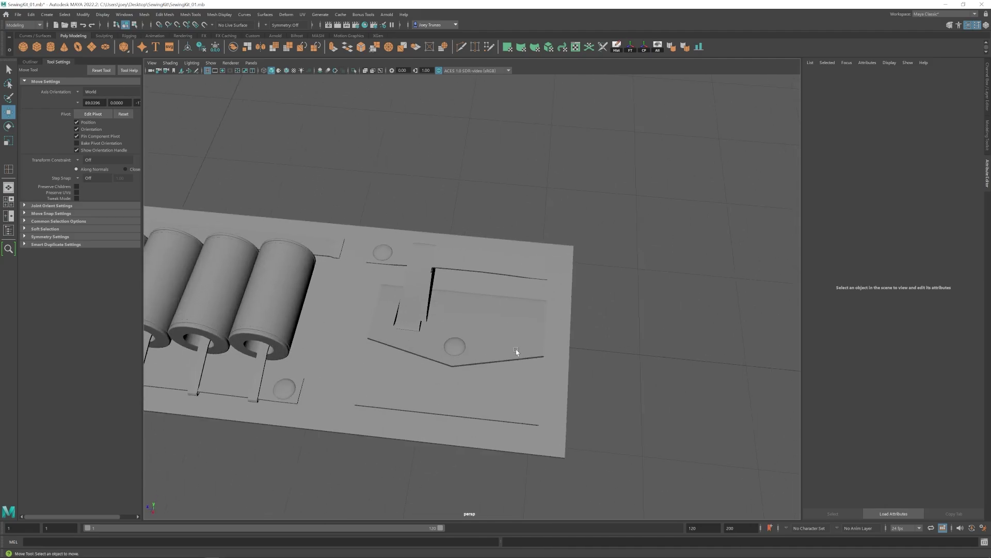
pyautogui.keyDown('alt'); pyautogui.moveTo(516, 350); pyautogui.dragTo(527, 357); pyautogui.keyUp('alt')
pyautogui.keyDown('alt'); pyautogui.moveTo(532, 297); pyautogui.dragTo(456, 338, button='middle'); pyautogui.keyUp('alt')
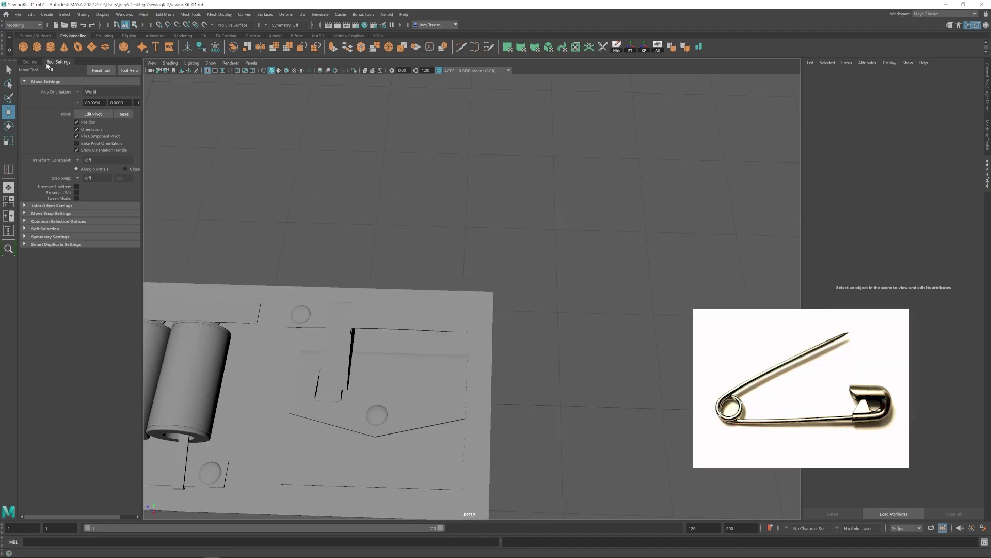
pyautogui.click(78, 48)
pyautogui.scroll(-6, 549, 268)
pyautogui.keyDown('alt'); pyautogui.moveTo(549, 268); pyautogui.dragTo(643, 226, button='middle'); pyautogui.keyUp('alt')
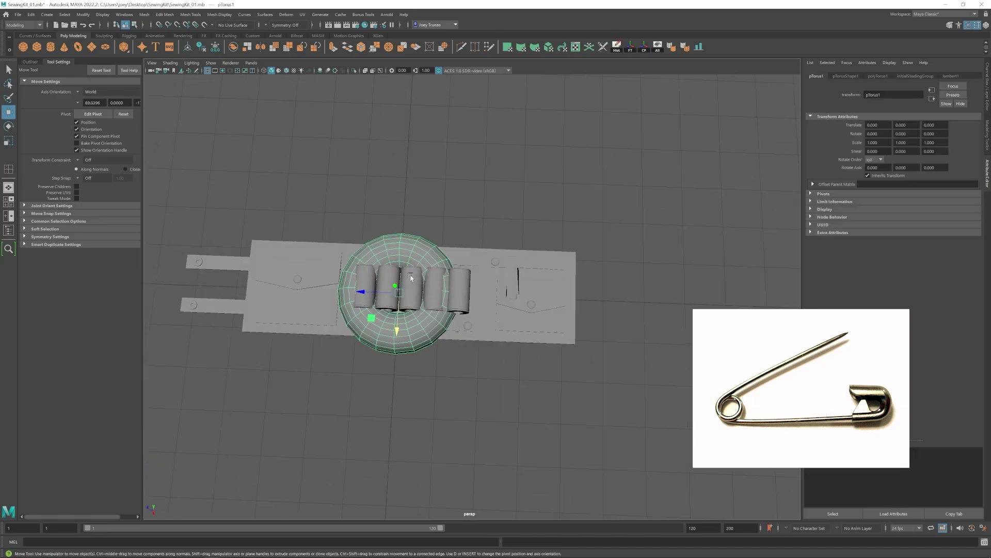
pyautogui.moveTo(361, 290); pyautogui.dragTo(514, 295)
pyautogui.moveTo(549, 334); pyautogui.dragTo(551, 237)
pyautogui.keyDown('alt'); pyautogui.moveTo(684, 212); pyautogui.dragTo(631, 276, button='middle'); pyautogui.keyUp('alt')
# - Try section radii of 0.4 and 0.6 on the torus and set it back to 0.5
pyautogui.click(878, 76)
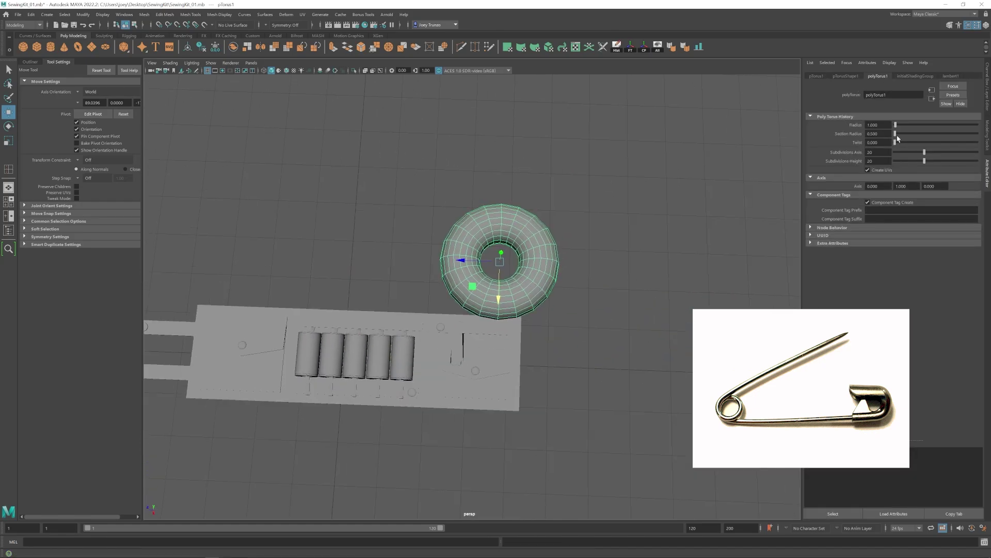
pyautogui.moveTo(895, 134); pyautogui.dragTo(896, 135)
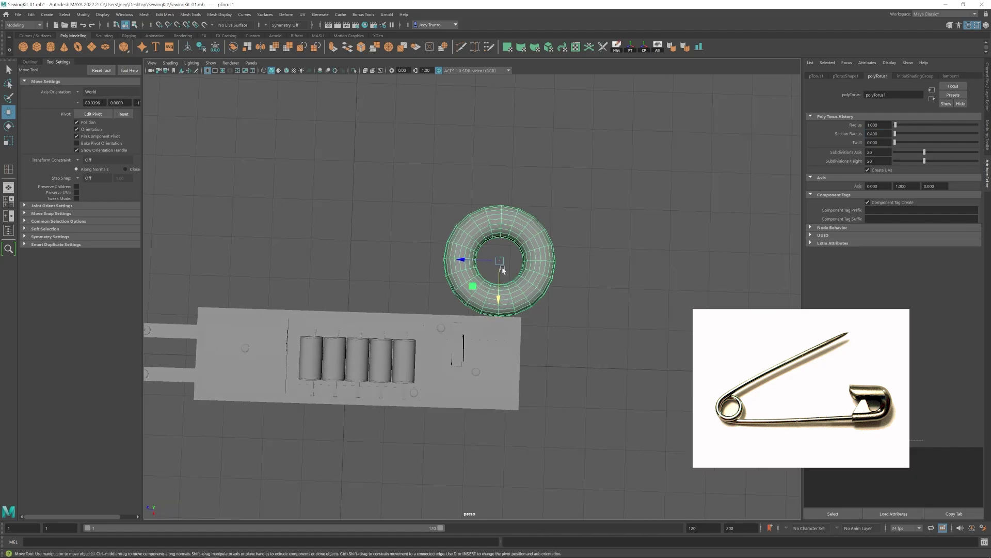
pyautogui.keyDown('alt'); pyautogui.moveTo(508, 259); pyautogui.dragTo(499, 277, button='middle'); pyautogui.keyUp('alt')
pyautogui.press('BackSpace')
pyautogui.write('6')
pyautogui.press('Return')
pyautogui.click(873, 134)
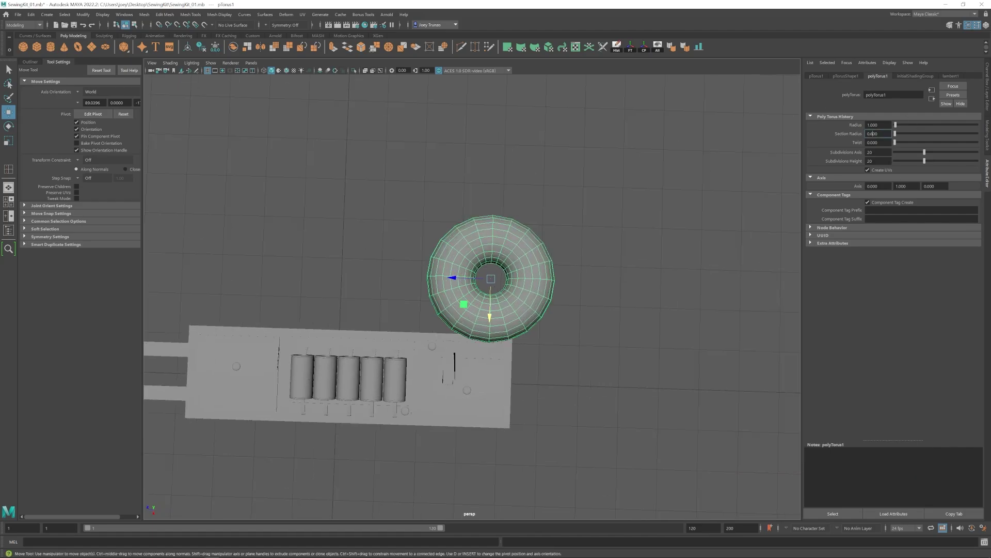
# - Delete the faces of the torus half facing the cylinder rolls, leaving a U-shaped bend
pyautogui.moveTo(478, 245); pyautogui.dragTo(475, 268, button='right')
pyautogui.moveTo(374, 175); pyautogui.dragTo(478, 353)
pyautogui.moveTo(485, 397); pyautogui.dragTo(486, 398)
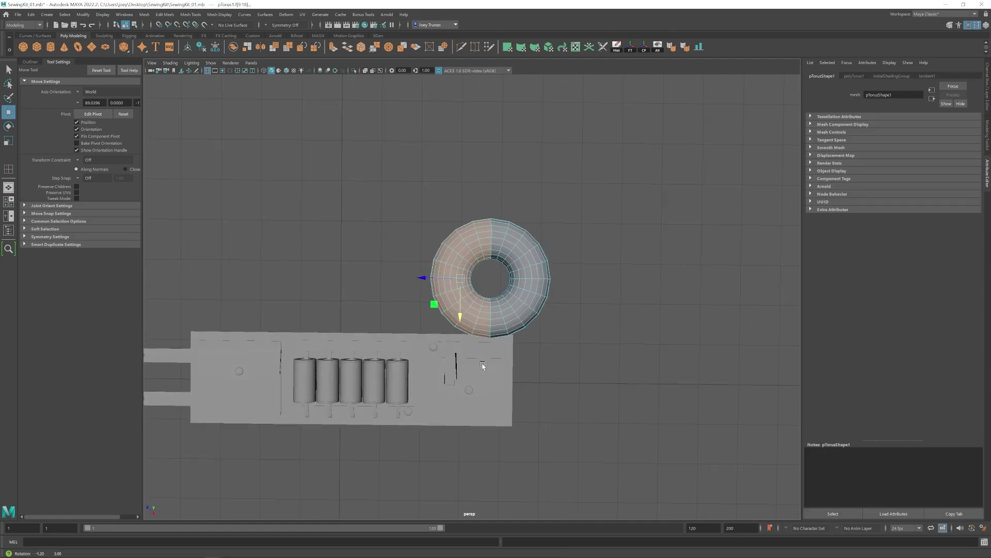
pyautogui.press('Delete')
# - Extrude the border edges of both open ends straight outward to form two parallel arms
pyautogui.doubleClick(492, 311)
pyautogui.keyDown('alt'); pyautogui.moveTo(492, 312); pyautogui.dragTo(525, 301, button='middle'); pyautogui.keyUp('alt')
pyautogui.keyDown('shift'); pyautogui.moveTo(490, 307); pyautogui.dragTo(438, 301); pyautogui.keyUp('shift')
pyautogui.keyDown('alt'); pyautogui.moveTo(438, 301); pyautogui.dragTo(445, 304, button='middle'); pyautogui.keyUp('alt')
pyautogui.doubleClick(532, 229)
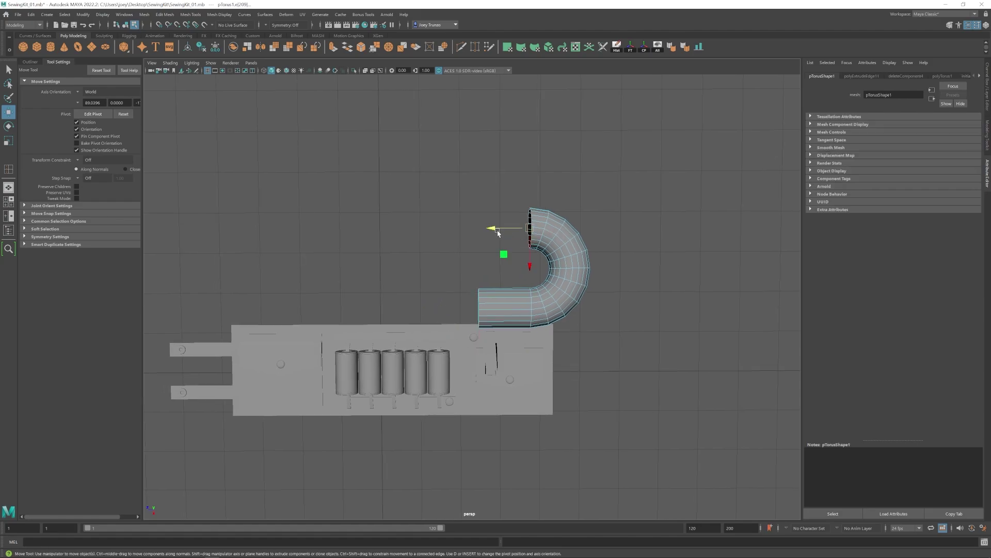
pyautogui.keyDown('alt'); pyautogui.moveTo(488, 236); pyautogui.dragTo(421, 246); pyautogui.keyUp('alt')
# - Slant the open end of the arm farther from the plate in the top view by rotating and moving its vertices
pyautogui.press('e')
pyautogui.keyDown('alt'); pyautogui.moveTo(479, 274); pyautogui.dragTo(447, 275); pyautogui.keyUp('alt')
pyautogui.moveTo(501, 259); pyautogui.dragTo(467, 250, button='right')
pyautogui.press('space')
pyautogui.press('space')
pyautogui.scroll(8, 408, 227)
pyautogui.moveTo(495, 319); pyautogui.dragTo(483, 292)
pyautogui.press('w')
pyautogui.moveTo(487, 338); pyautogui.dragTo(558, 275)
pyautogui.moveTo(477, 299); pyautogui.dragTo(478, 320)
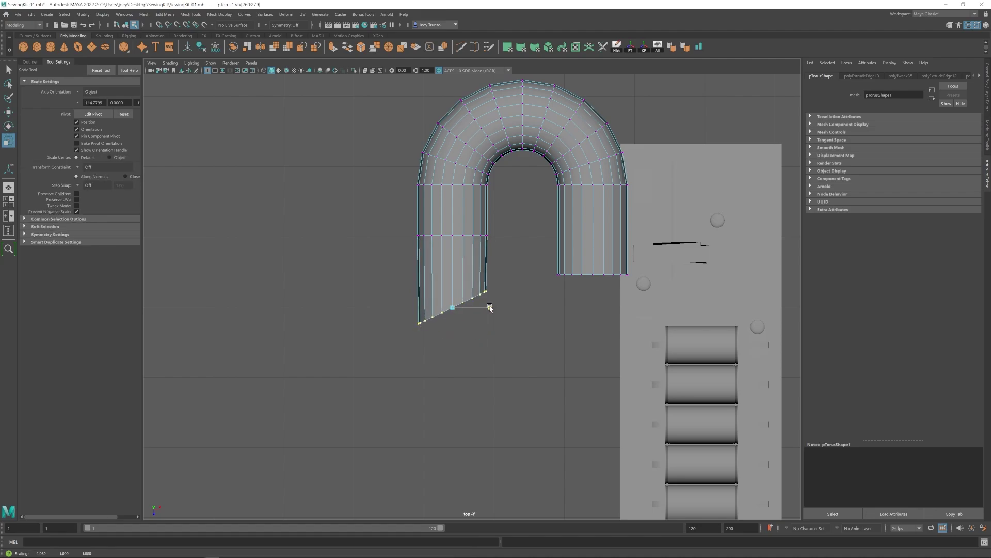
pyautogui.press('space')
pyautogui.press('space')
pyautogui.keyDown('alt'); pyautogui.moveTo(546, 315); pyautogui.dragTo(456, 347); pyautogui.keyUp('alt')
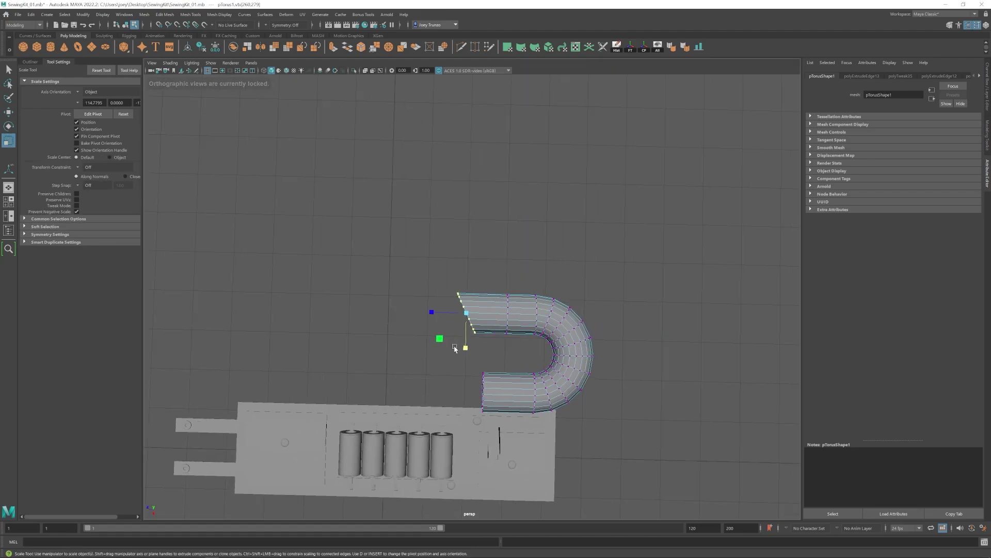
# - Reshape the slanted end into a curve with soft selection in the top view, and return to object mode
pyautogui.press('space')
pyautogui.press('space')
pyautogui.scroll(-6, 506, 299)
pyautogui.keyDown('alt'); pyautogui.moveTo(507, 299); pyautogui.dragTo(394, 264, button='middle'); pyautogui.keyUp('alt')
pyautogui.scroll(8, 396, 289)
pyautogui.press('b')
pyautogui.moveTo(376, 275); pyautogui.dragTo(331, 307)
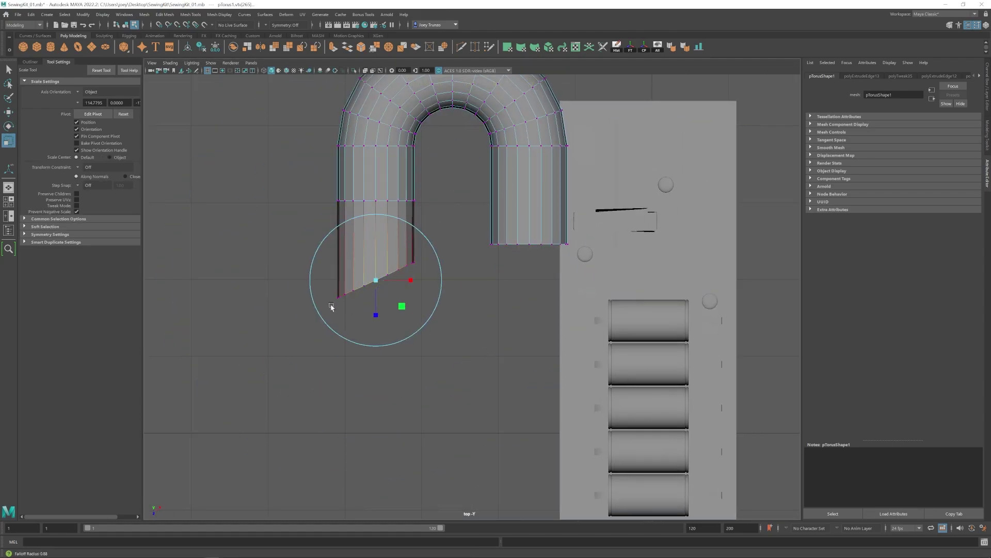
pyautogui.keyDown('alt'); pyautogui.moveTo(399, 301); pyautogui.dragTo(456, 293, button='middle'); pyautogui.keyUp('alt')
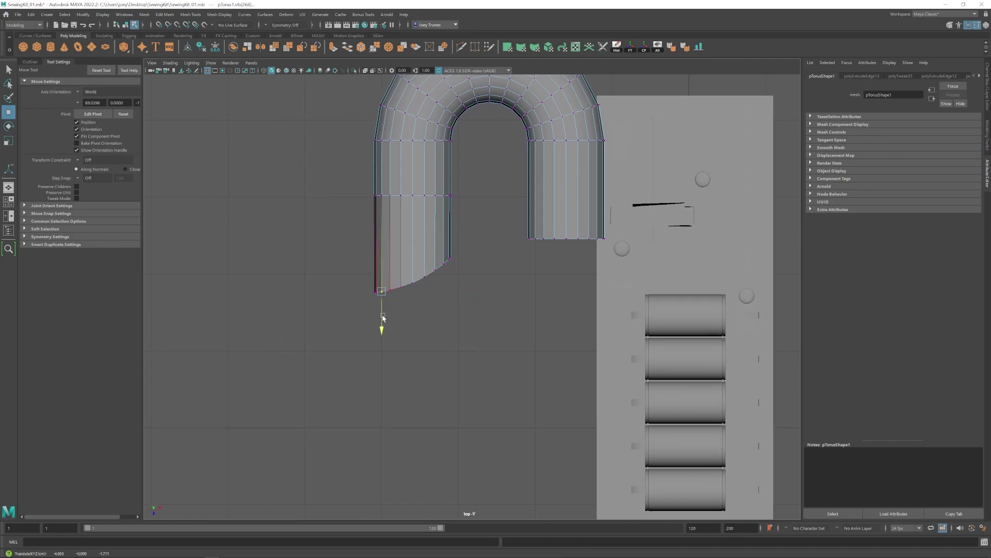
pyautogui.click(486, 243)
pyautogui.press('space')
pyautogui.press('space')
pyautogui.scroll(-8, 634, 314)
pyautogui.keyDown('alt'); pyautogui.moveTo(544, 320); pyautogui.dragTo(500, 300); pyautogui.keyUp('alt')
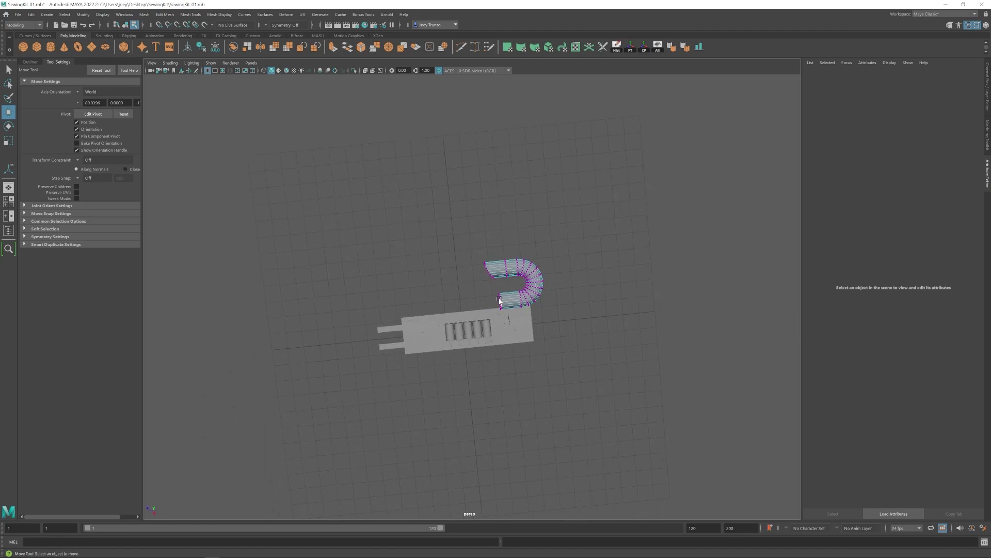
pyautogui.moveTo(503, 275); pyautogui.dragTo(532, 255, button='right')
# - Try to give the U-shaped tube wall thickness by extruding its faces
pyautogui.scroll(4, 578, 320)
pyautogui.keyDown('alt'); pyautogui.moveTo(604, 336); pyautogui.dragTo(631, 324); pyautogui.keyUp('alt')
pyautogui.scroll(5, 631, 324)
pyautogui.keyDown('alt'); pyautogui.moveTo(631, 324); pyautogui.dragTo(537, 383, button='middle'); pyautogui.keyUp('alt')
pyautogui.click(486, 253)
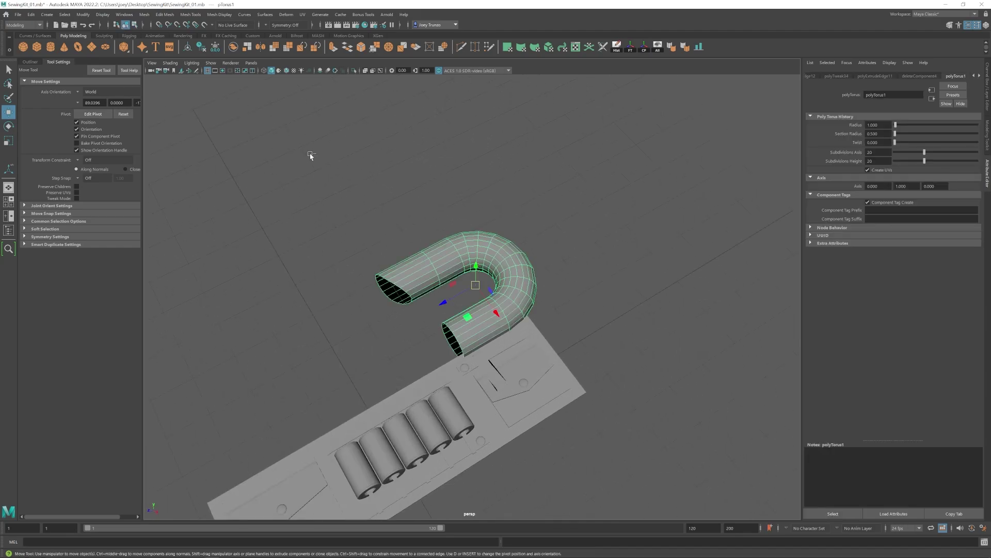
pyautogui.hotkey('ctrl', 'e')
pyautogui.moveTo(647, 305); pyautogui.dragTo(650, 305)
pyautogui.keyDown('ctrl'); pyautogui.moveTo(877, 194); pyautogui.dragTo(897, 194); pyautogui.keyUp('ctrl')
pyautogui.keyDown('alt'); pyautogui.moveTo(452, 305); pyautogui.dragTo(454, 273); pyautogui.keyUp('alt')
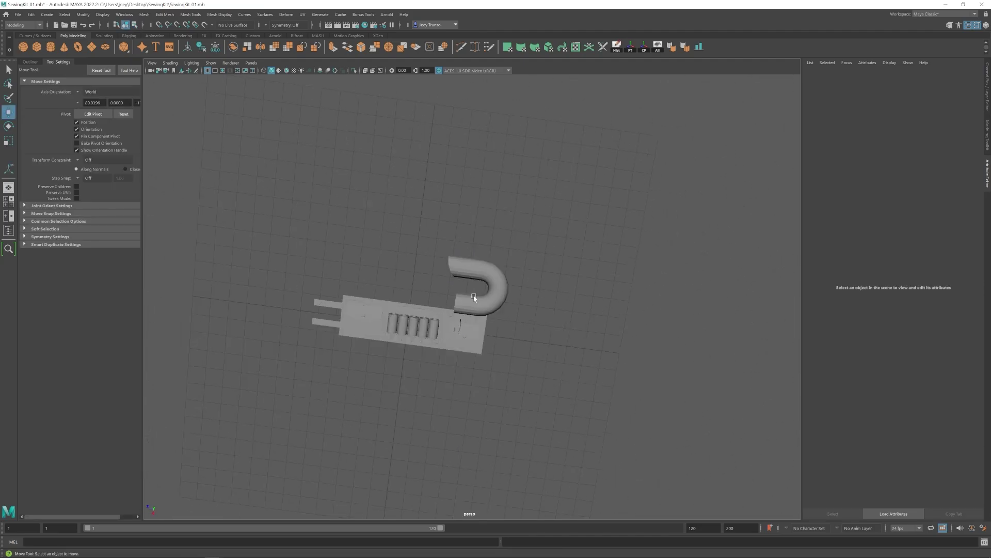
pyautogui.keyDown('alt'); pyautogui.moveTo(473, 296); pyautogui.dragTo(507, 274, button='middle'); pyautogui.keyUp('alt')
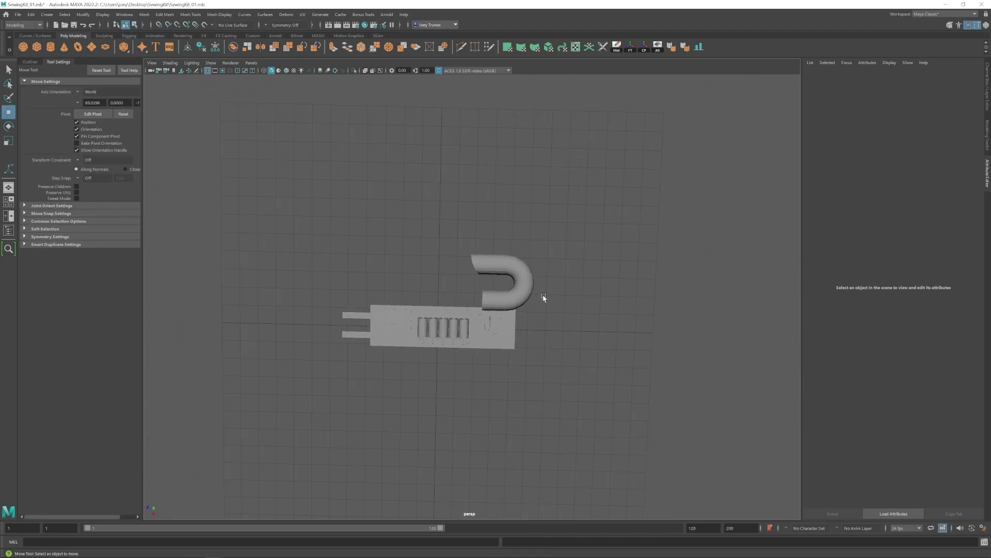
# - Try to lengthen the arm nearer the plate by moving its end vertices outward
pyautogui.moveTo(506, 274); pyautogui.dragTo(491, 304)
pyautogui.keyDown('alt'); pyautogui.moveTo(450, 303); pyautogui.dragTo(525, 297, button='right'); pyautogui.keyUp('alt')
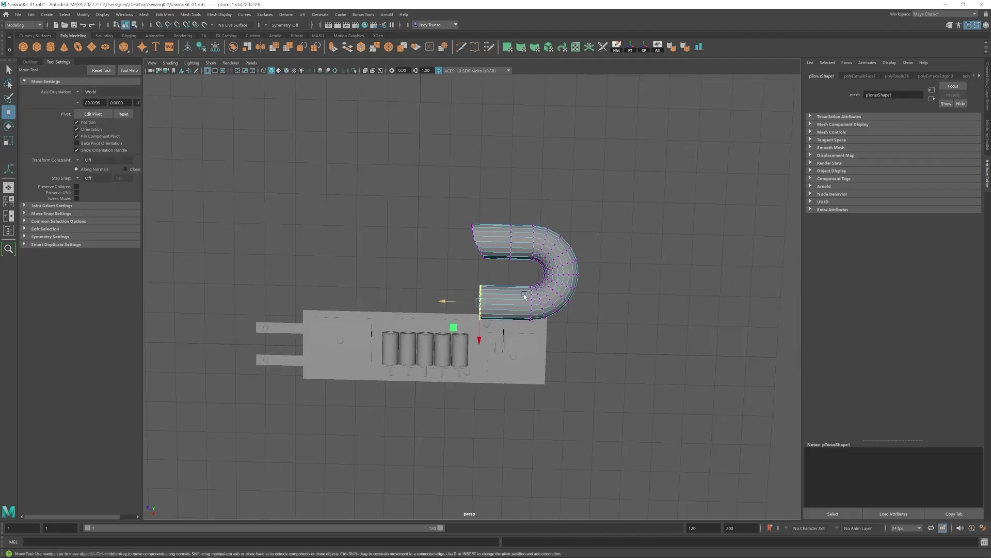
pyautogui.keyDown('alt'); pyautogui.moveTo(525, 297); pyautogui.dragTo(518, 300); pyautogui.keyUp('alt')
pyautogui.moveTo(525, 296); pyautogui.dragTo(553, 274, button='right')
pyautogui.click(165, 15)
pyautogui.click(186, 112)
pyautogui.click(164, 15)
pyautogui.click(186, 112)
pyautogui.moveTo(543, 328); pyautogui.dragTo(507, 289)
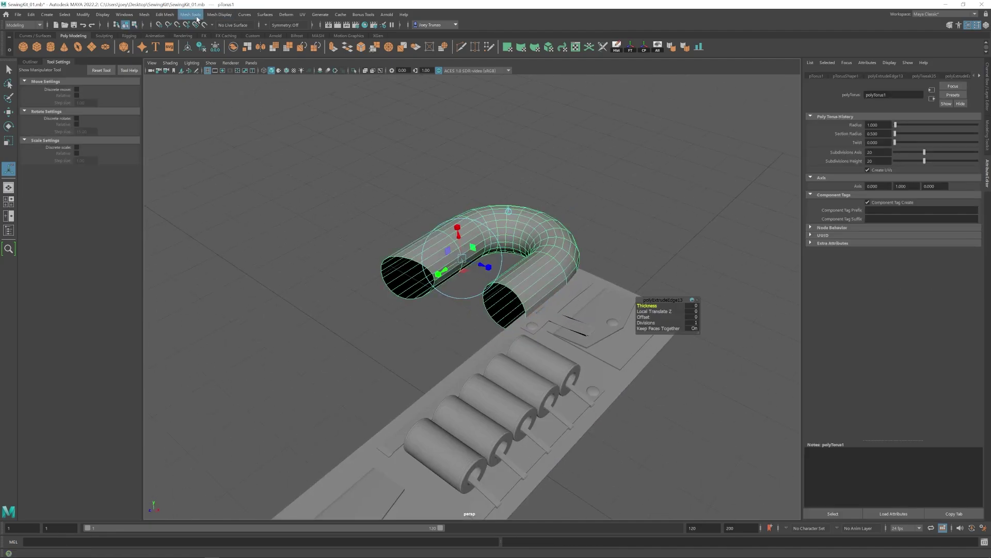
pyautogui.click(197, 14)
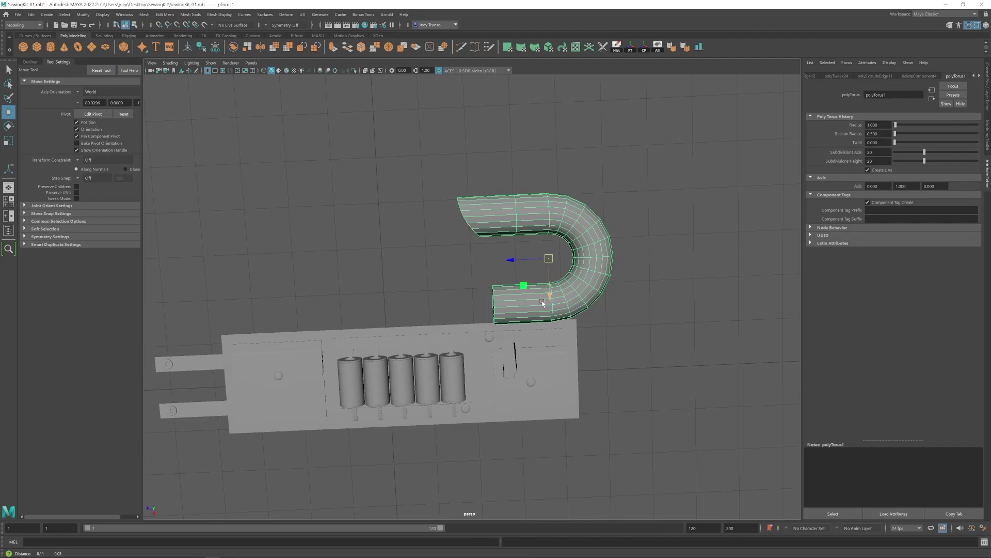
# - Extrude the inner side of the arm nearer the plate and scale it into a tapered triangular catch inside the U
pyautogui.click(166, 14)
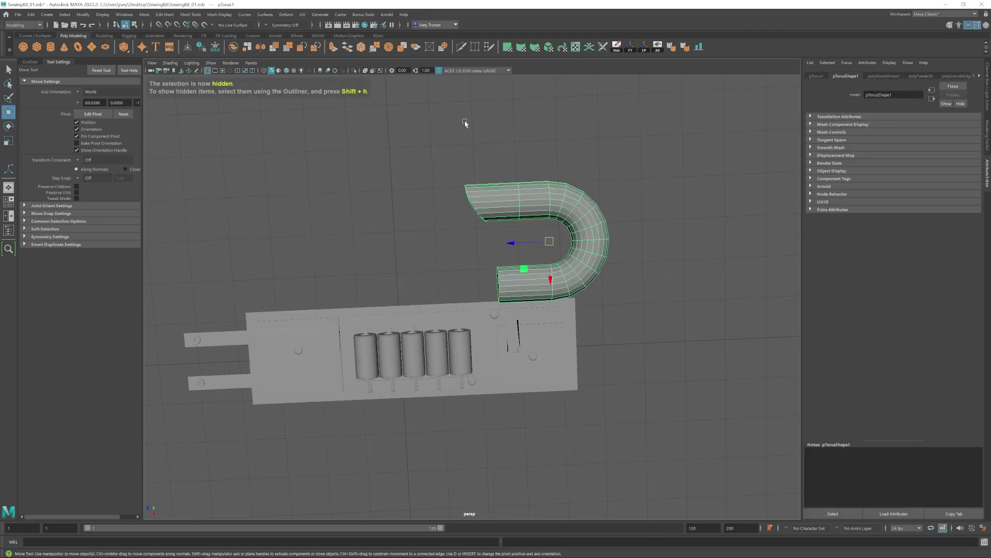
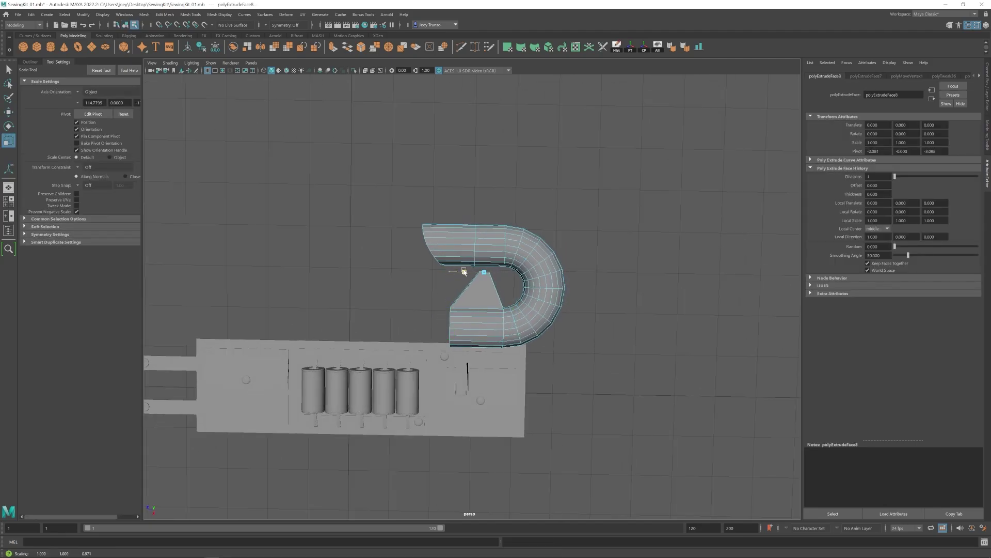
pyautogui.keyDown('alt'); pyautogui.moveTo(457, 274); pyautogui.dragTo(472, 283); pyautogui.keyUp('alt')
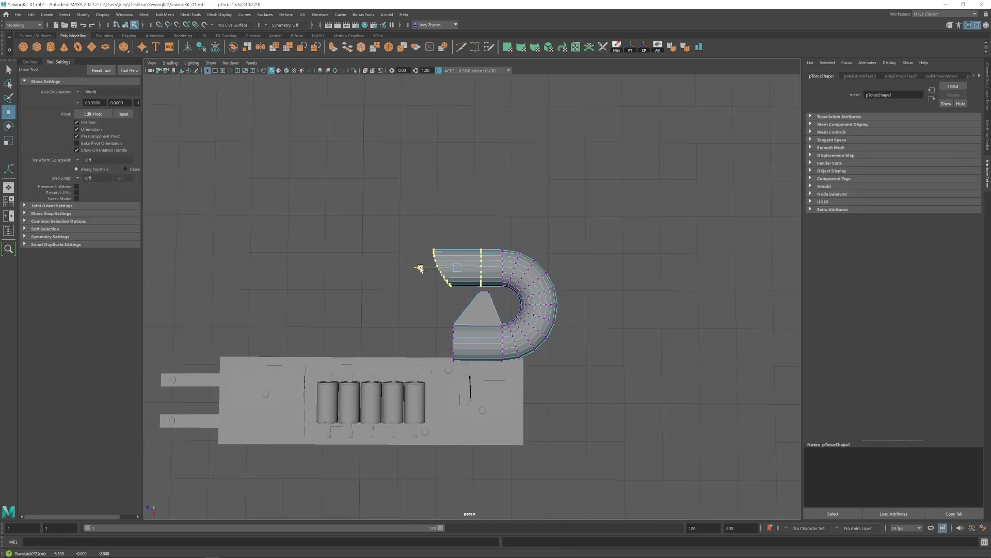
pyautogui.moveTo(420, 270)
pyautogui.keyDown('alt'); pyautogui.mouseDown()
pyautogui.moveTo(467, 278)
pyautogui.moveTo(431, 258)
pyautogui.mouseUp(); pyautogui.keyUp('alt')
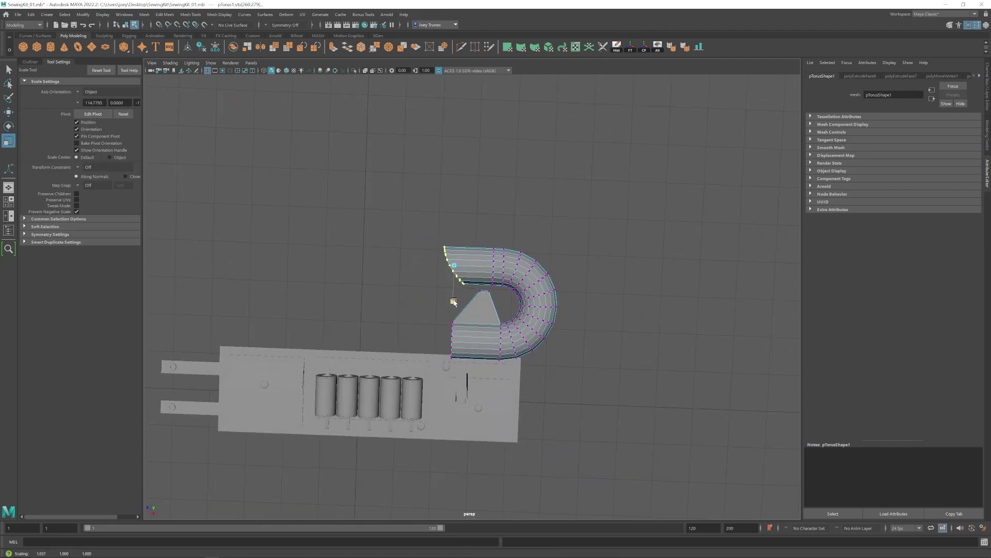
# - Shift the tip vertices of the triangular catch along the arm direction in the top view
pyautogui.press('w')
pyautogui.click(568, 248)
pyautogui.keyDown('alt'); pyautogui.moveTo(568, 248); pyautogui.dragTo(563, 234); pyautogui.keyUp('alt')
pyautogui.moveTo(467, 276); pyautogui.dragTo(483, 320)
pyautogui.moveTo(441, 290); pyautogui.dragTo(447, 290)
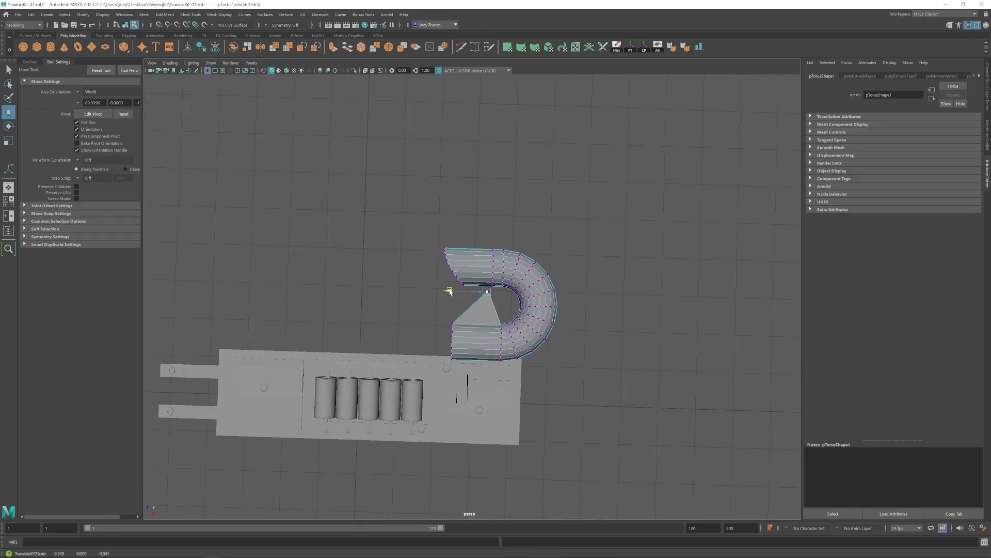
# - Extend the open end of the arm nearer the plate by moving its end vertices outward, and return to object mode
pyautogui.click(534, 356)
pyautogui.scroll(-4, 535, 356)
pyautogui.scroll(5, 511, 331)
pyautogui.keyDown('alt'); pyautogui.moveTo(511, 331); pyautogui.dragTo(467, 321, button='middle'); pyautogui.keyUp('alt')
pyautogui.scroll(1, 458, 316)
pyautogui.moveTo(481, 302); pyautogui.dragTo(464, 384)
pyautogui.moveTo(437, 336); pyautogui.dragTo(430, 336)
pyautogui.scroll(-2, 464, 333)
pyautogui.rightClick(490, 331)
pyautogui.moveTo(490, 331); pyautogui.dragTo(527, 317, button='right')
pyautogui.scroll(-4, 516, 320)
pyautogui.click(475, 339)
pyautogui.click(569, 299)
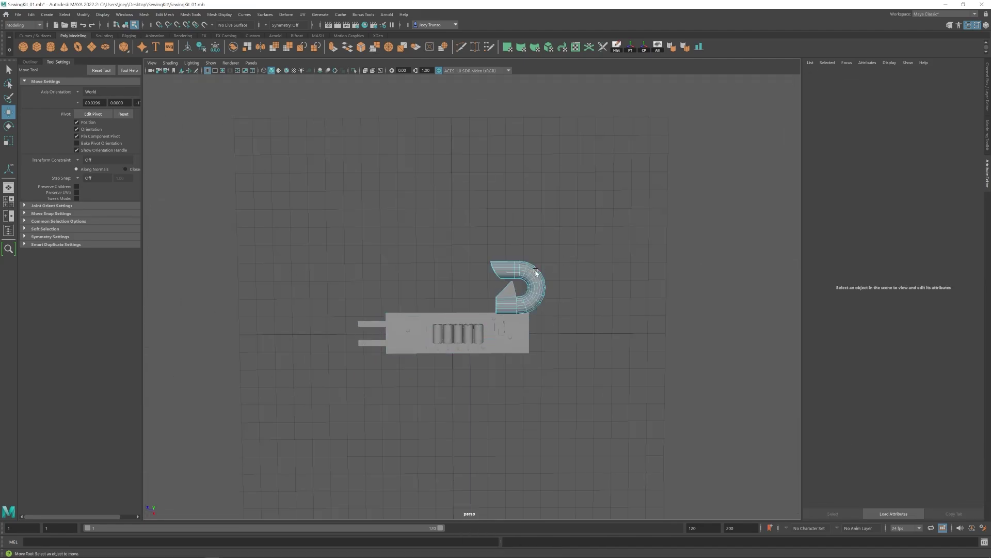
# - Curve the slanted end of the arm farther from the plate by moving its rim edges with soft selection
pyautogui.scroll(5, 536, 274)
pyautogui.keyDown('alt'); pyautogui.moveTo(520, 272); pyautogui.dragTo(496, 310); pyautogui.keyUp('alt')
pyautogui.click(492, 340)
pyautogui.moveTo(492, 340); pyautogui.dragTo(492, 319, button='right')
pyautogui.keyDown('alt'); pyautogui.moveTo(492, 330); pyautogui.dragTo(537, 323); pyautogui.keyUp('alt')
pyautogui.scroll(3, 537, 352)
pyautogui.click(537, 403)
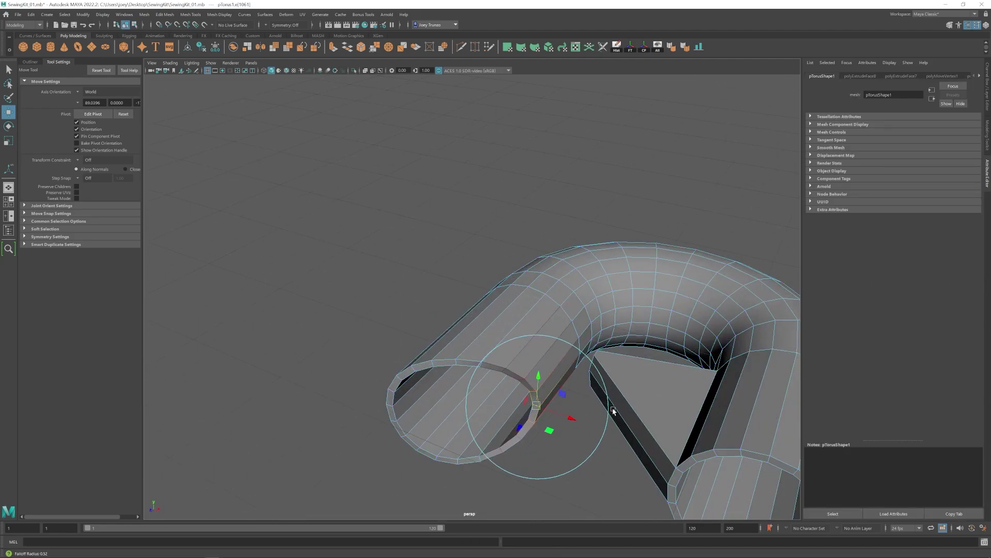
pyautogui.keyDown('alt'); pyautogui.moveTo(553, 284); pyautogui.dragTo(492, 337); pyautogui.keyUp('alt')
pyautogui.moveTo(493, 339)
pyautogui.keyDown('alt'); pyautogui.mouseDown()
pyautogui.moveTo(503, 325)
pyautogui.moveTo(496, 351)
pyautogui.mouseUp(); pyautogui.keyUp('alt')
pyautogui.moveTo(491, 339); pyautogui.dragTo(471, 304)
pyautogui.keyDown('alt'); pyautogui.moveTo(495, 370); pyautogui.dragTo(499, 408); pyautogui.keyUp('alt')
pyautogui.moveTo(422, 292); pyautogui.dragTo(424, 292)
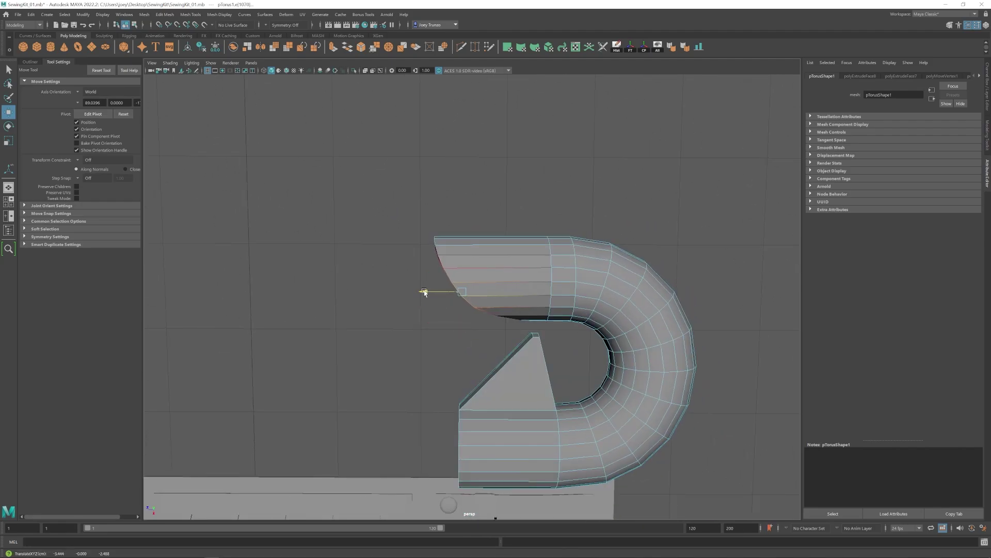
# - Pull the outer rim edge of the slanted end farther out along the arm, and return to object mode
pyautogui.keyDown('alt'); pyautogui.moveTo(422, 232); pyautogui.dragTo(419, 377); pyautogui.keyUp('alt')
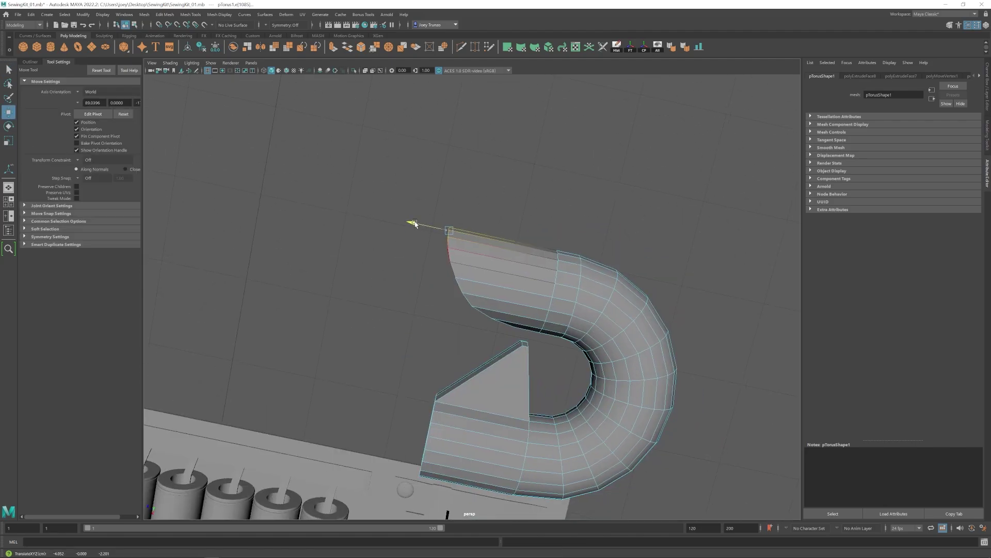
pyautogui.scroll(-5, 306, 354)
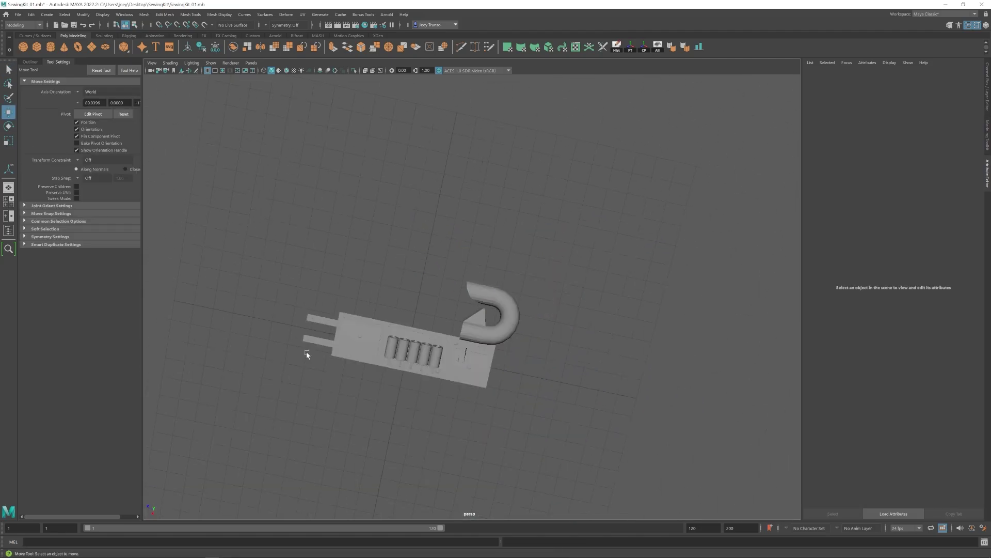
pyautogui.scroll(2, 566, 395)
pyautogui.scroll(-3, 456, 333)
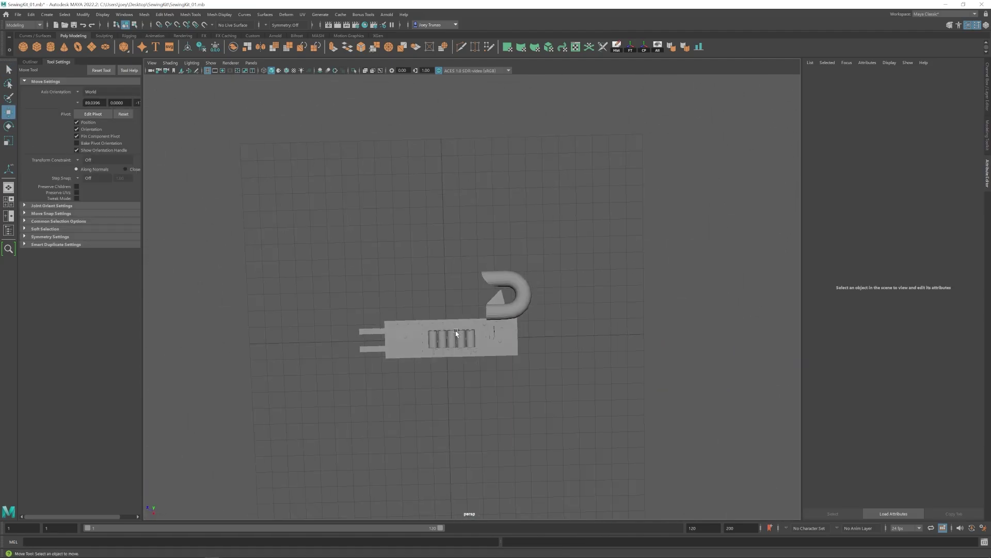
pyautogui.click(499, 316)
pyautogui.click(557, 299)
pyautogui.keyDown('alt'); pyautogui.moveTo(557, 299); pyautogui.dragTo(583, 295, button='middle'); pyautogui.keyUp('alt')
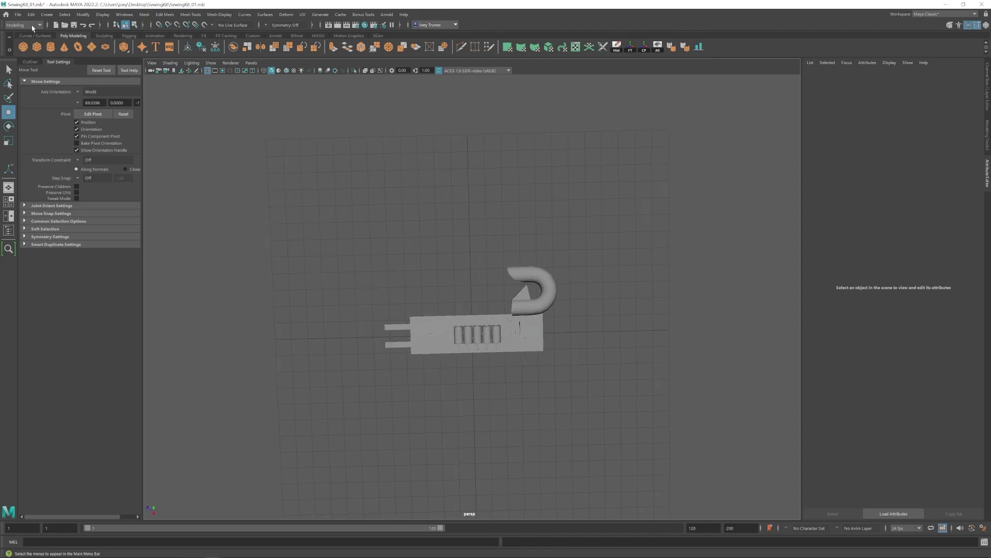
# - Create a polygon helix with 1.604 coils, height 1.268 and width 4.098
pyautogui.click(47, 15)
pyautogui.moveTo(88, 44)
pyautogui.click(166, 132)
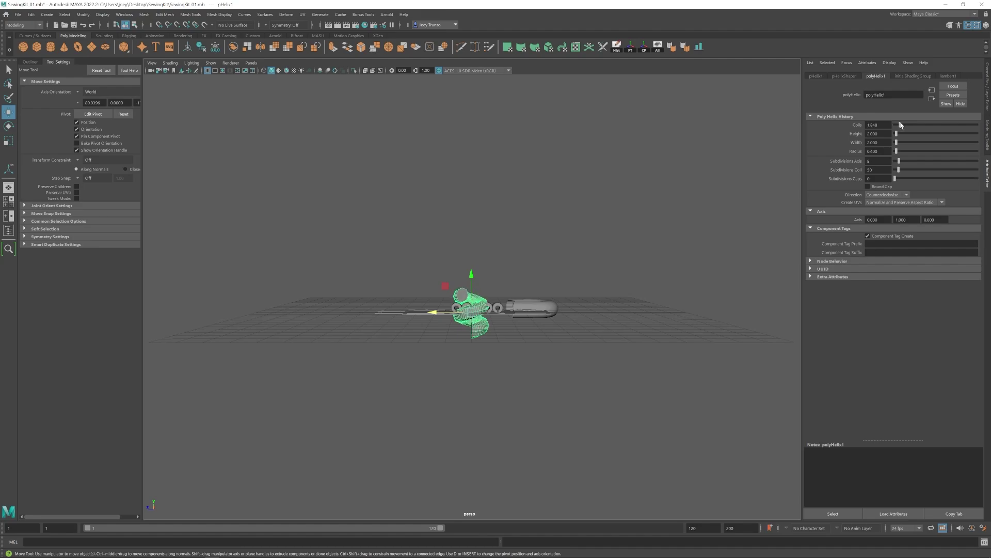
pyautogui.moveTo(897, 145); pyautogui.dragTo(898, 145)
pyautogui.keyDown('alt'); pyautogui.moveTo(465, 310); pyautogui.dragTo(483, 340); pyautogui.keyUp('alt')
# - Try out rotations of the helix to line up its open ends with the U-shaped tube
pyautogui.press('e')
pyautogui.keyDown('alt'); pyautogui.moveTo(408, 251); pyautogui.dragTo(488, 331); pyautogui.keyUp('alt')
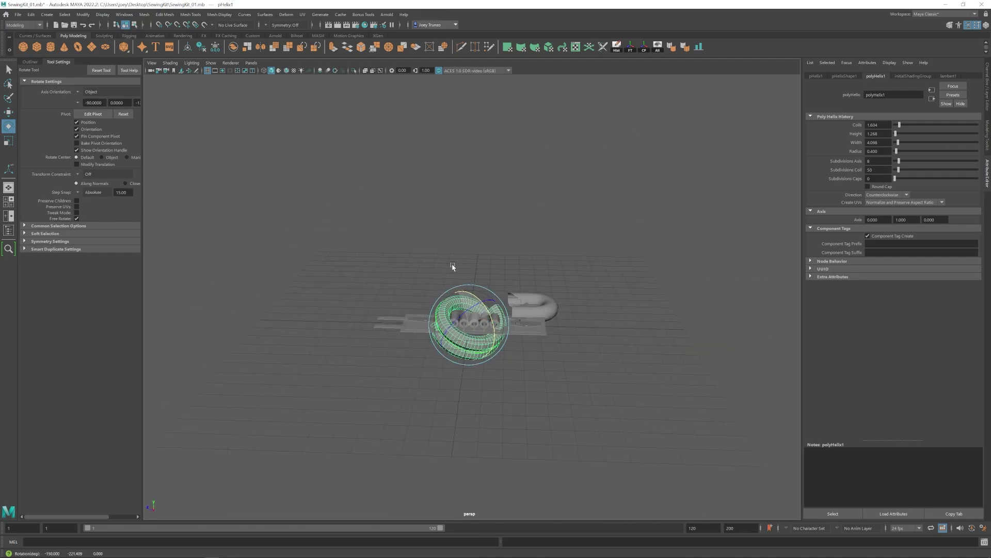
pyautogui.keyDown('alt'); pyautogui.moveTo(452, 266); pyautogui.dragTo(501, 315); pyautogui.keyUp('alt')
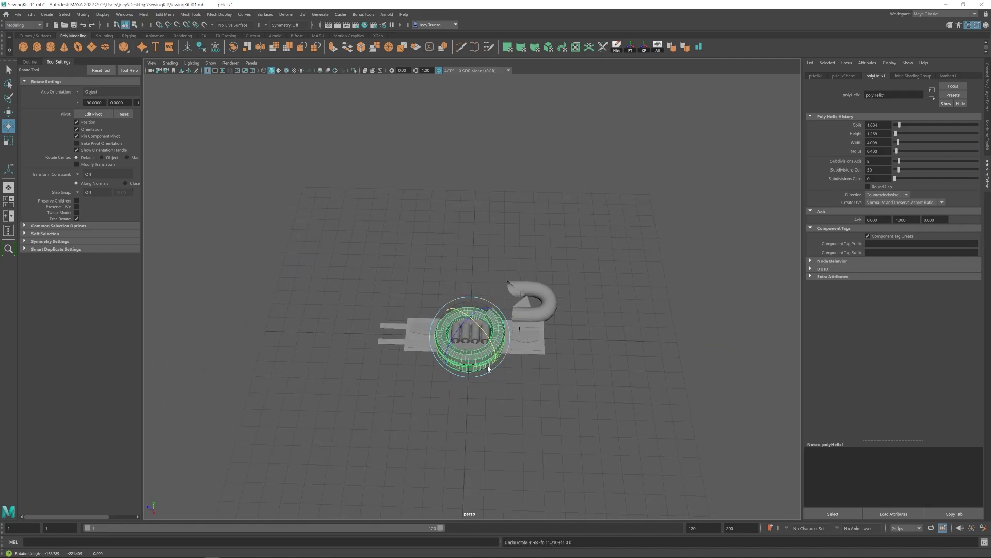
pyautogui.keyDown('alt'); pyautogui.moveTo(486, 365); pyautogui.dragTo(481, 309); pyautogui.keyUp('alt')
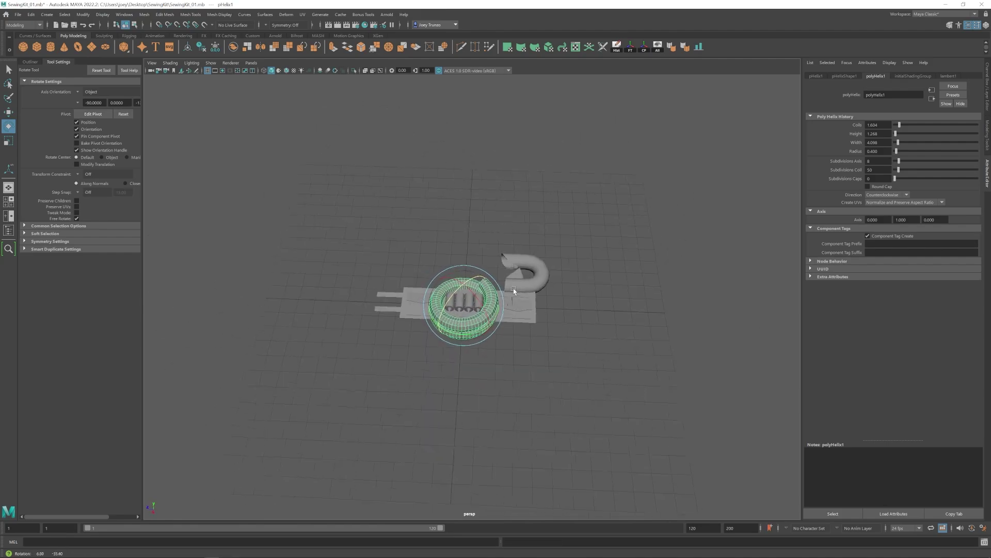
pyautogui.keyDown('alt'); pyautogui.moveTo(412, 271); pyautogui.dragTo(421, 325); pyautogui.keyUp('alt')
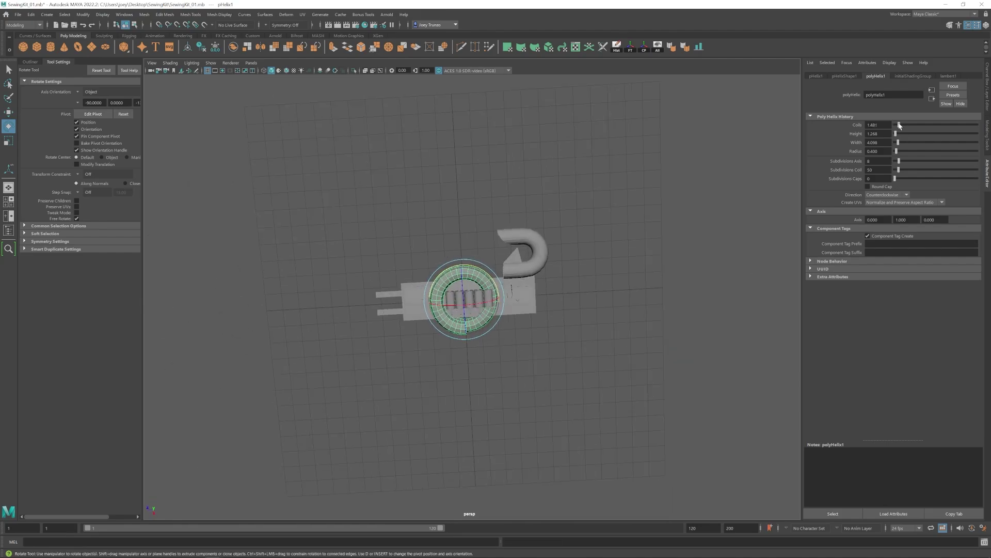
# - Fine-tune the helix's coil count until its two ends face the same direction
pyautogui.keyDown('alt'); pyautogui.moveTo(622, 203); pyautogui.dragTo(631, 98); pyautogui.keyUp('alt')
pyautogui.moveTo(899, 125); pyautogui.dragTo(897, 125)
pyautogui.keyDown('alt'); pyautogui.moveTo(594, 232); pyautogui.dragTo(671, 243); pyautogui.keyUp('alt')
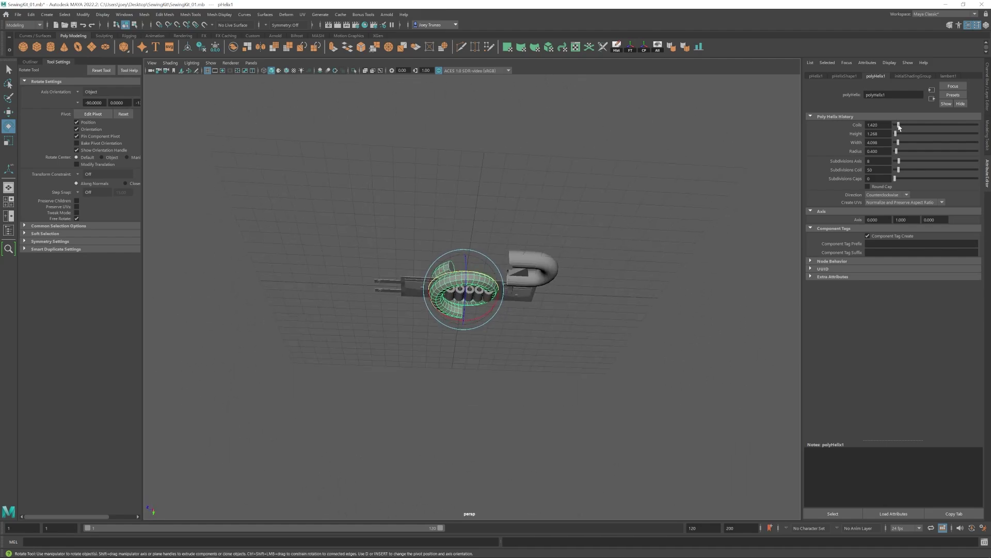
pyautogui.moveTo(899, 126); pyautogui.dragTo(900, 126)
pyautogui.keyDown('alt'); pyautogui.moveTo(602, 263); pyautogui.dragTo(600, 217); pyautogui.keyUp('alt')
pyautogui.moveTo(881, 126); pyautogui.dragTo(873, 126)
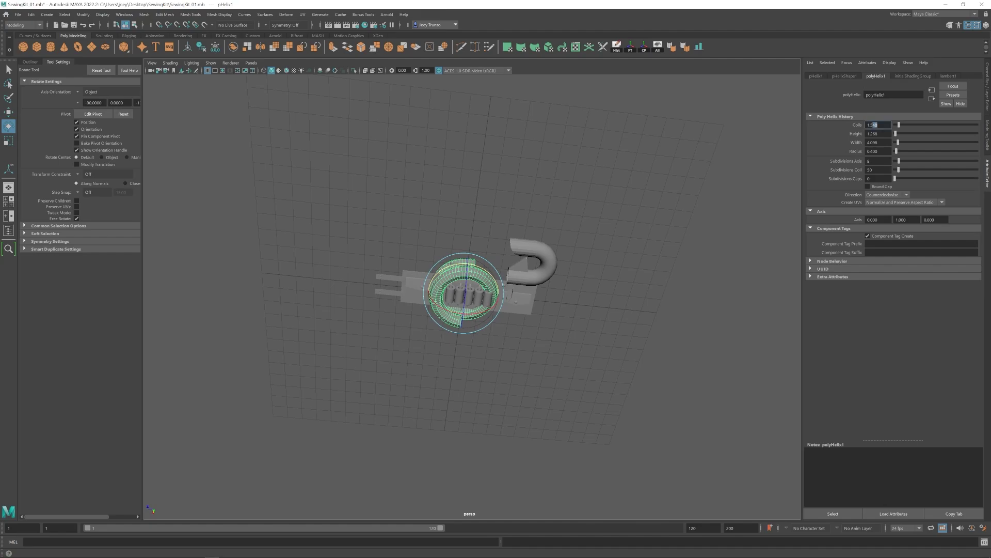
pyautogui.write('0')
pyautogui.press('Return')
# - Delete the end-cap faces of the helix to leave both of its ends open
pyautogui.keyDown('alt'); pyautogui.moveTo(580, 181); pyautogui.dragTo(573, 98); pyautogui.keyUp('alt')
pyautogui.moveTo(464, 290); pyautogui.dragTo(464, 321, button='right')
pyautogui.click(451, 308)
pyautogui.press('w')
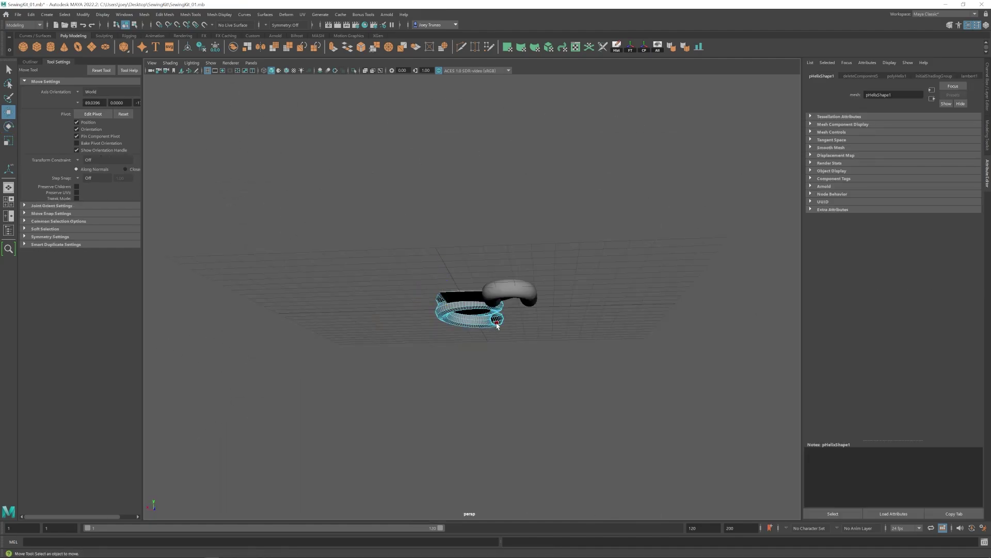
pyautogui.keyDown('alt'); pyautogui.moveTo(521, 336); pyautogui.dragTo(526, 302); pyautogui.keyUp('alt')
# - Extrude both open end loops of the helix about 12 cm into long straight parallel arms
pyautogui.scroll(4, 516, 310)
pyautogui.keyDown('shift'); pyautogui.doubleClick(429, 288); pyautogui.keyUp('shift')
pyautogui.keyDown('alt'); pyautogui.moveTo(465, 243); pyautogui.dragTo(468, 341); pyautogui.keyUp('alt')
pyautogui.keyDown('shift'); pyautogui.moveTo(426, 301); pyautogui.dragTo(600, 302); pyautogui.keyUp('shift')
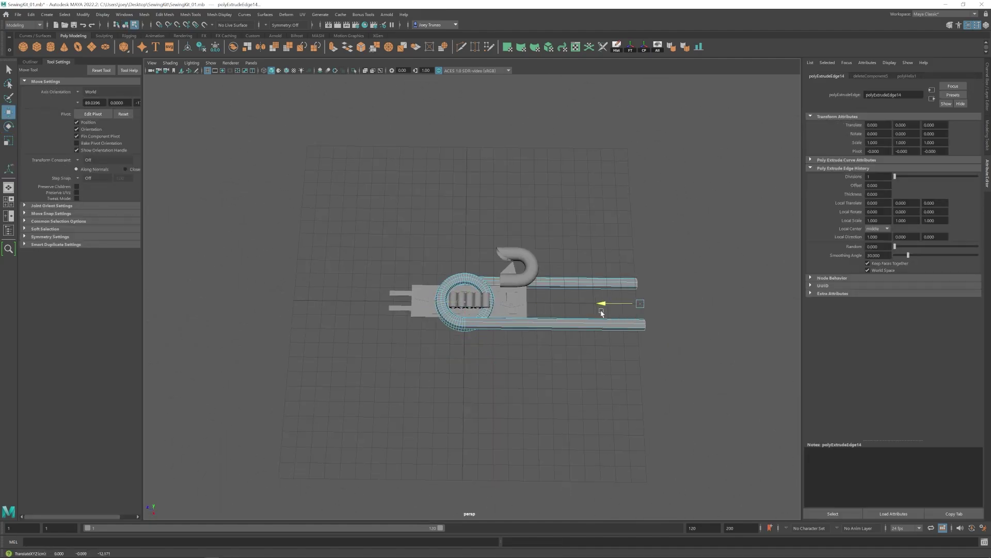
pyautogui.keyDown('alt'); pyautogui.moveTo(600, 302); pyautogui.dragTo(482, 294, button='middle'); pyautogui.keyUp('alt')
# - Position and scale the coiled wire so its two arms run into the open ends of the U-shaped tube
pyautogui.moveTo(395, 298); pyautogui.dragTo(415, 274, button='right')
pyautogui.moveTo(333, 319); pyautogui.dragTo(312, 286)
pyautogui.keyDown('alt'); pyautogui.moveTo(320, 284); pyautogui.dragTo(373, 285, button='middle'); pyautogui.keyUp('alt')
pyautogui.press('r')
pyautogui.moveTo(392, 260); pyautogui.dragTo(377, 260)
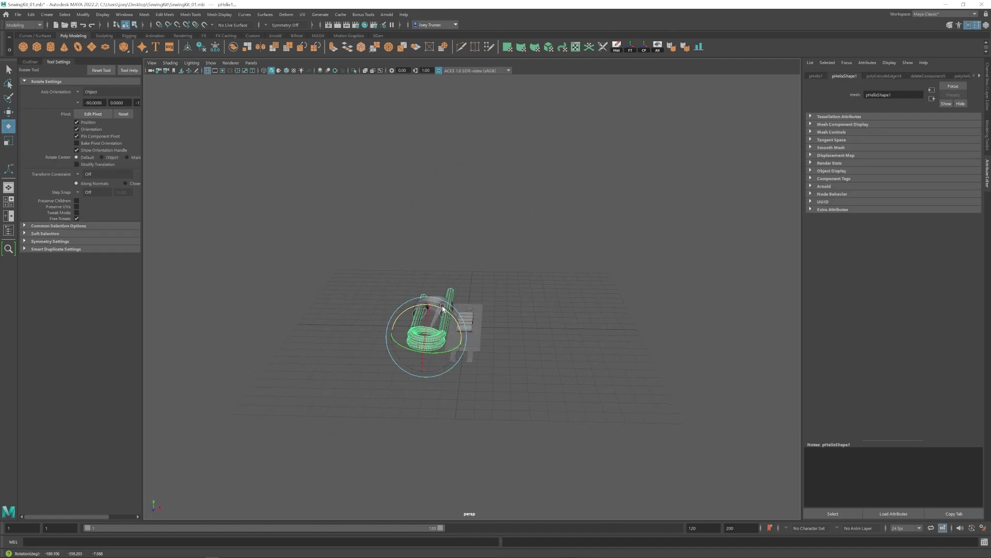
pyautogui.keyDown('alt'); pyautogui.moveTo(419, 314); pyautogui.dragTo(405, 369); pyautogui.keyUp('alt')
pyautogui.press('w')
pyautogui.moveTo(317, 264); pyautogui.dragTo(309, 264)
pyautogui.keyDown('alt'); pyautogui.moveTo(320, 274); pyautogui.dragTo(381, 276, button='middle'); pyautogui.keyUp('alt')
pyautogui.keyDown('alt'); pyautogui.moveTo(381, 310); pyautogui.dragTo(449, 289); pyautogui.keyUp('alt')
# - Adjust the thickness of the coiled wire with a Transform Component operation on its vertices
pyautogui.click(164, 15)
pyautogui.click(181, 113)
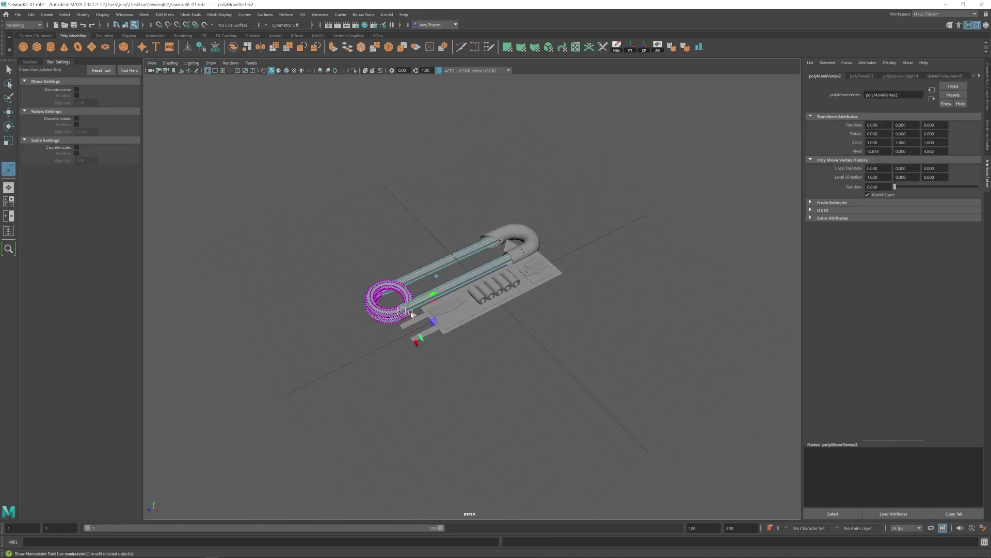
pyautogui.press('w')
pyautogui.keyDown('alt'); pyautogui.moveTo(553, 331); pyautogui.dragTo(488, 299); pyautogui.keyUp('alt')
pyautogui.click(631, 258)
pyautogui.keyDown('alt'); pyautogui.moveTo(631, 260); pyautogui.dragTo(625, 307); pyautogui.keyUp('alt')
# - Reposition the vertex ring where the U-shaped tube's arm nearer the plate meets the bend
pyautogui.click(550, 256)
pyautogui.press('r')
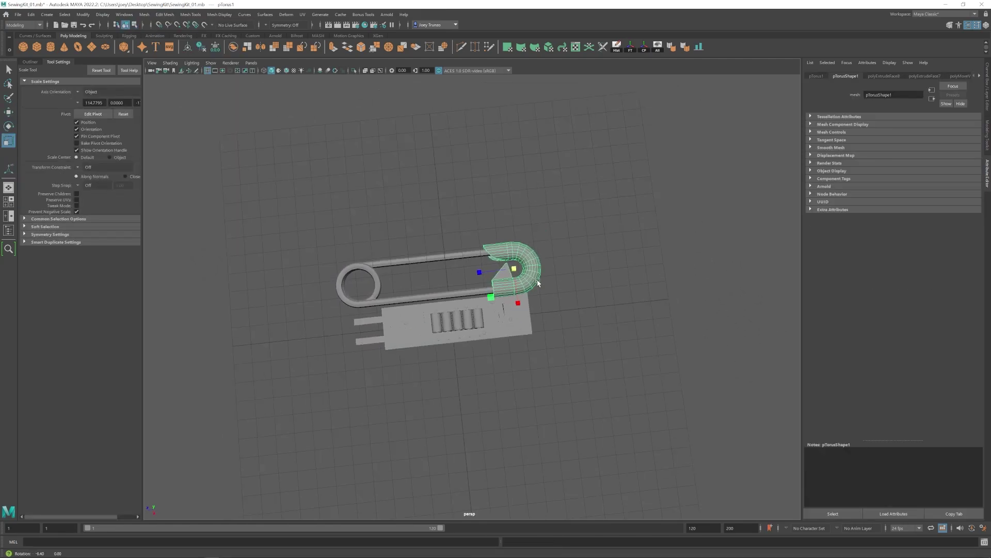
pyautogui.scroll(8, 579, 272)
pyautogui.moveTo(538, 278)
pyautogui.keyDown('alt'); pyautogui.mouseDown()
pyautogui.moveTo(603, 288)
pyautogui.moveTo(526, 276)
pyautogui.mouseUp(); pyautogui.keyUp('alt')
pyautogui.scroll(-5, 496, 258)
pyautogui.press('w')
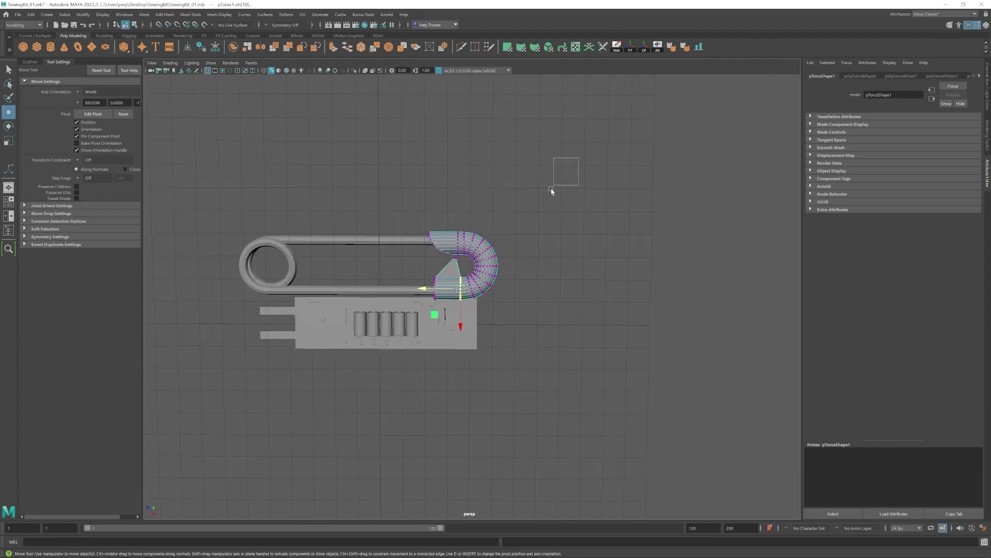
pyautogui.click(547, 216)
pyautogui.scroll(-5, 465, 279)
pyautogui.keyDown('alt'); pyautogui.moveTo(465, 309); pyautogui.dragTo(537, 294); pyautogui.keyUp('alt')
# - Adjust the thickness of the U-shaped tube with a Transform Component operation, undo the last tweak and clear the selection
pyautogui.click(481, 279)
pyautogui.press('r')
pyautogui.scroll(5, 486, 259)
pyautogui.click(164, 15)
pyautogui.keyDown('alt'); pyautogui.moveTo(444, 330); pyautogui.dragTo(438, 274); pyautogui.keyUp('alt')
pyautogui.scroll(3, 438, 274)
pyautogui.press('w')
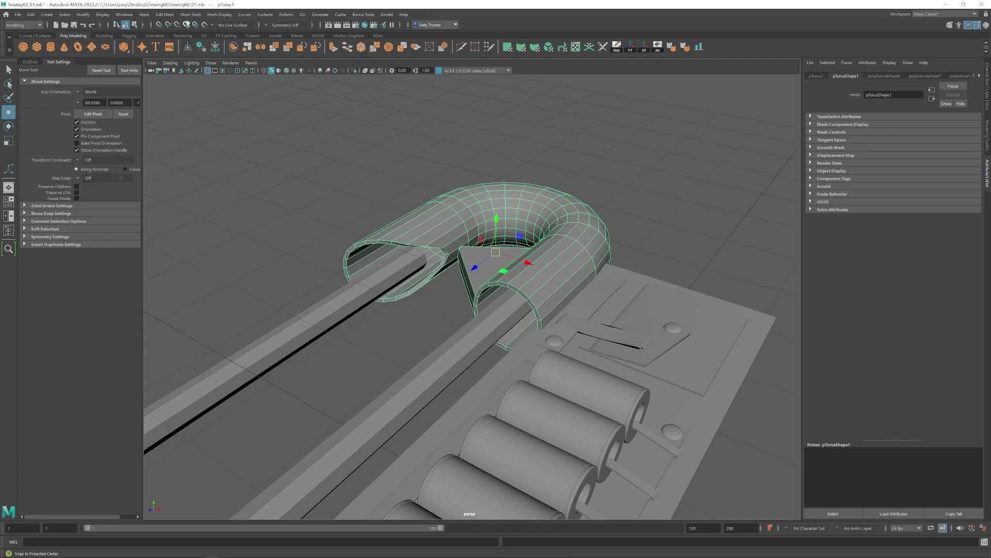
pyautogui.click(165, 15)
pyautogui.click(195, 115)
pyautogui.moveTo(582, 254); pyautogui.dragTo(583, 256)
pyautogui.moveTo(542, 280); pyautogui.dragTo(543, 276)
pyautogui.keyDown('alt'); pyautogui.moveTo(542, 276); pyautogui.dragTo(467, 331); pyautogui.keyUp('alt')
pyautogui.hotkey('ctrl', 'z')
pyautogui.press('q')
pyautogui.scroll(-5, 484, 320)
pyautogui.press('w')
pyautogui.press('F8')
pyautogui.click(591, 318)
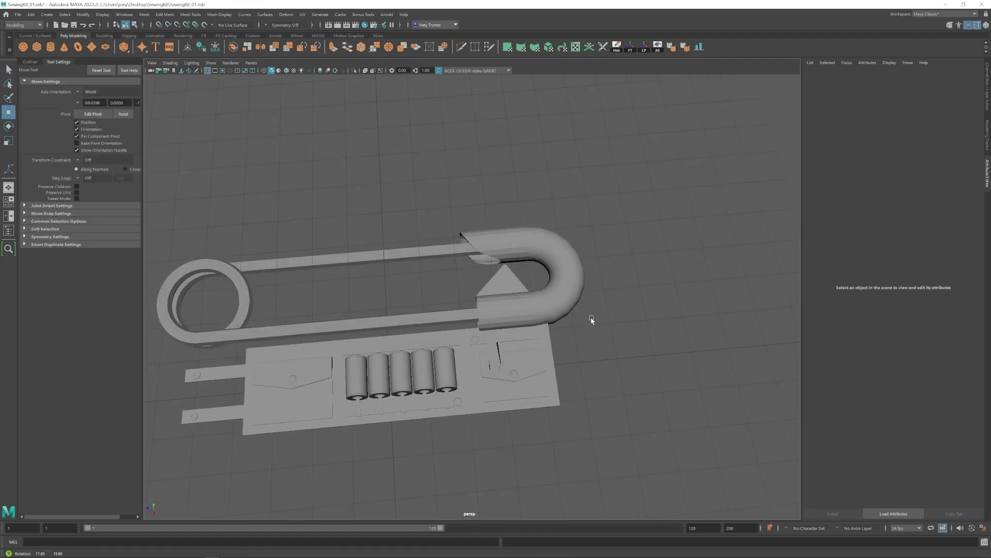
# - Move the end vertices of the coiled wire's arm nearer the plate deeper into the U-shaped tube
pyautogui.keyDown('alt'); pyautogui.moveTo(475, 281); pyautogui.dragTo(527, 263); pyautogui.keyUp('alt')
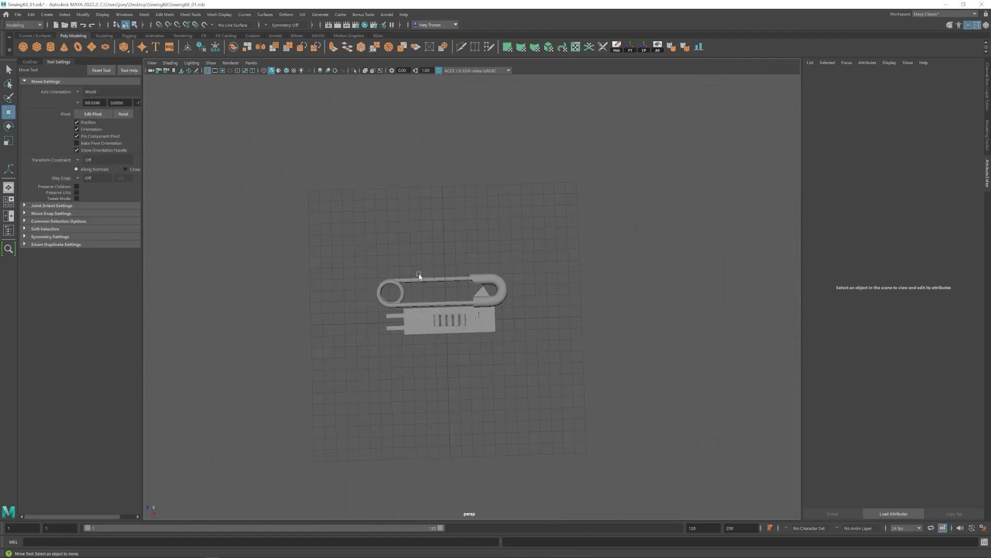
pyautogui.click(394, 294)
pyautogui.press('r')
pyautogui.press('F9')
pyautogui.scroll(5, 397, 293)
pyautogui.moveTo(486, 291); pyautogui.dragTo(517, 337)
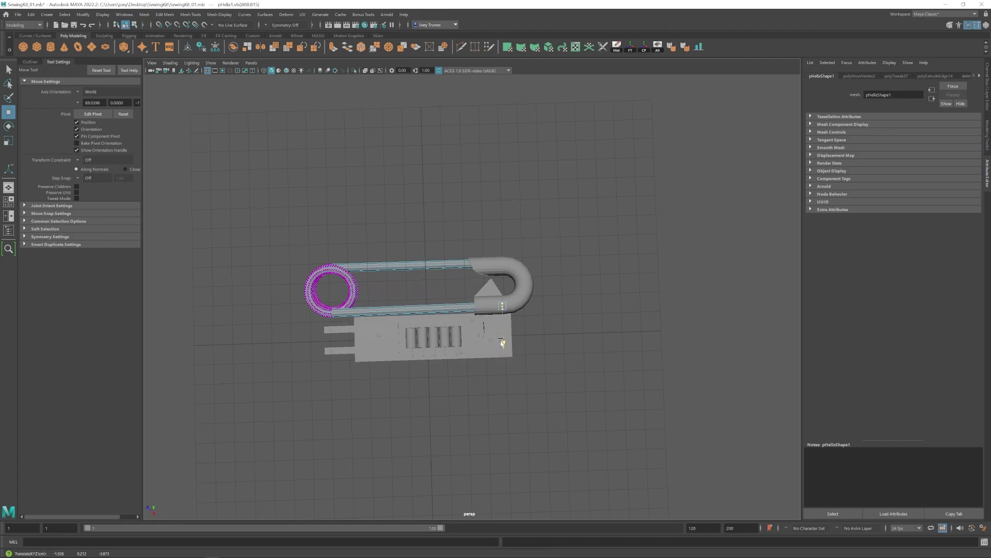
# - Thicken the whole coiled wire by transforming all its vertices about 0.062 in local Z
pyautogui.press('F8')
pyautogui.press('t')
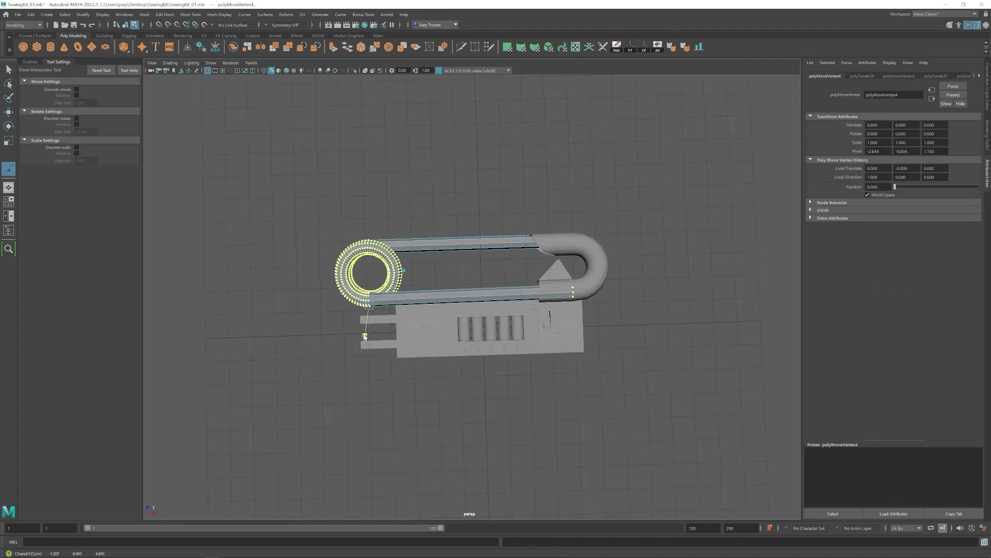
pyautogui.keyDown('alt'); pyautogui.moveTo(365, 337); pyautogui.dragTo(377, 362); pyautogui.keyUp('alt')
# - Move the whole safety pin away from the sewing kit plate
pyautogui.moveTo(558, 313); pyautogui.dragTo(487, 260)
pyautogui.press('w')
pyautogui.press('F8')
pyautogui.click(465, 237)
# - Adjust the end vertices of the wire arm farther from the plate inside the tube, and preview the wire smoothed
pyautogui.keyDown('alt'); pyautogui.moveTo(496, 216); pyautogui.dragTo(554, 199, button='right'); pyautogui.keyUp('alt')
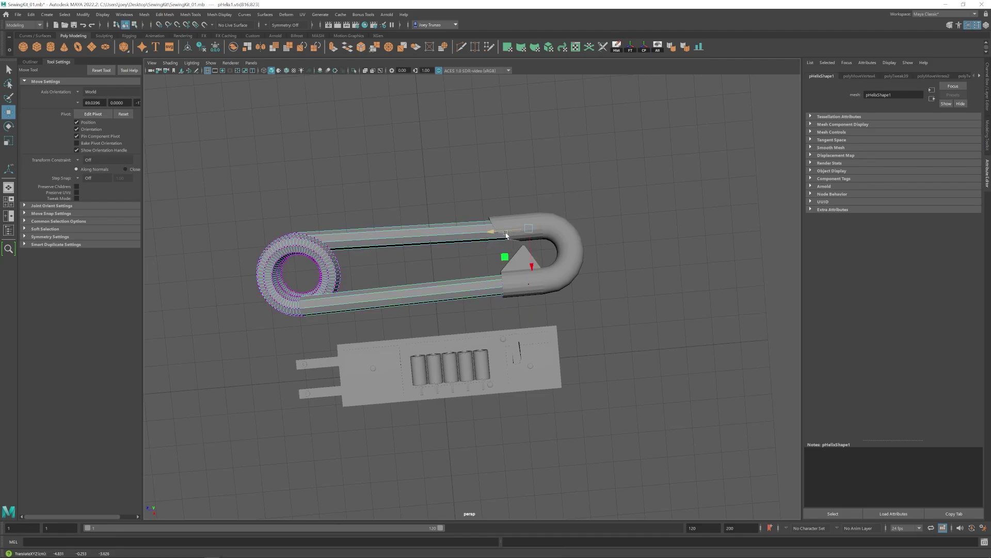
pyautogui.click(439, 264)
pyautogui.keyDown('alt'); pyautogui.moveTo(516, 248); pyautogui.dragTo(422, 274, button='right'); pyautogui.keyUp('alt')
pyautogui.click(444, 283)
pyautogui.keyDown('alt'); pyautogui.moveTo(449, 222); pyautogui.dragTo(487, 257); pyautogui.keyUp('alt')
pyautogui.click(467, 247)
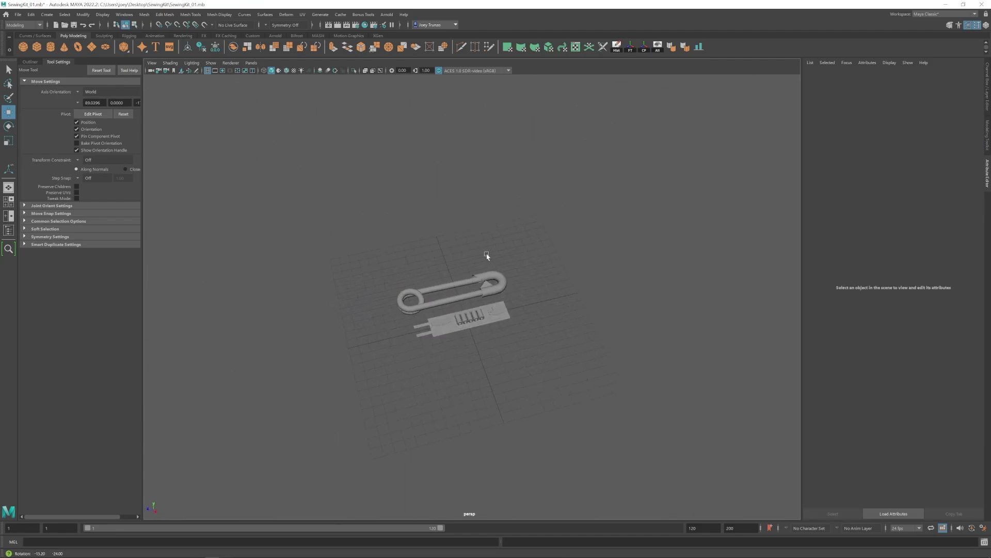
# - Try to bevel the open-end rim edges of the U-shaped tube with a fraction of 0.553 and 2 segments
pyautogui.click(490, 279)
pyautogui.keyDown('alt'); pyautogui.moveTo(487, 257); pyautogui.dragTo(514, 243, button='right'); pyautogui.keyUp('alt')
pyautogui.keyDown('alt'); pyautogui.moveTo(515, 274); pyautogui.dragTo(413, 310); pyautogui.keyUp('alt')
pyautogui.doubleClick(386, 320)
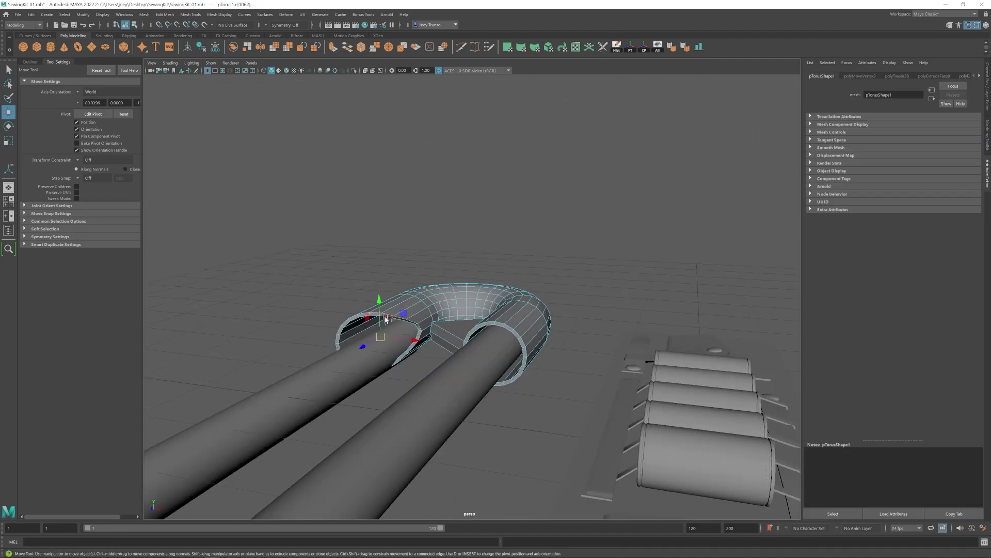
pyautogui.hotkey('ctrl', 'b')
pyautogui.press('w')
pyautogui.keyDown('alt'); pyautogui.moveTo(517, 258); pyautogui.dragTo(522, 328); pyautogui.keyUp('alt')
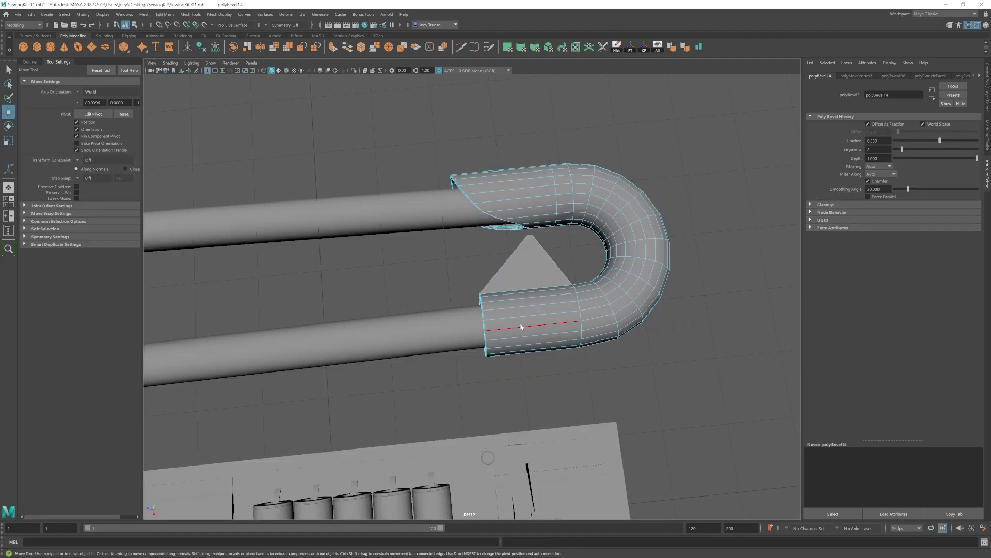
# - Inspect the beveled rims of the U-shaped tube and undo the bevel
pyautogui.moveTo(522, 328); pyautogui.dragTo(557, 258, button='right')
pyautogui.keyDown('alt'); pyautogui.moveTo(558, 259); pyautogui.dragTo(527, 283); pyautogui.keyUp('alt')
pyautogui.keyDown('alt'); pyautogui.moveTo(527, 284); pyautogui.dragTo(579, 310, button='right'); pyautogui.keyUp('alt')
pyautogui.keyDown('alt'); pyautogui.moveTo(578, 310); pyautogui.dragTo(525, 359); pyautogui.keyUp('alt')
pyautogui.keyDown('alt'); pyautogui.moveTo(525, 359); pyautogui.dragTo(551, 296, button='right'); pyautogui.keyUp('alt')
pyautogui.hotkey('ctrl', 'z')
pyautogui.hotkey('ctrl', 'z')
pyautogui.hotkey('ctrl', 'z')
# - Bevel the edges of the triangular tab on the safety pin's U-shaped tube and preview the shape smoothed
pyautogui.keyDown('shift'); pyautogui.click(557, 181); pyautogui.keyUp('shift')
pyautogui.keyDown('alt'); pyautogui.moveTo(643, 113); pyautogui.dragTo(491, 210); pyautogui.keyUp('alt')
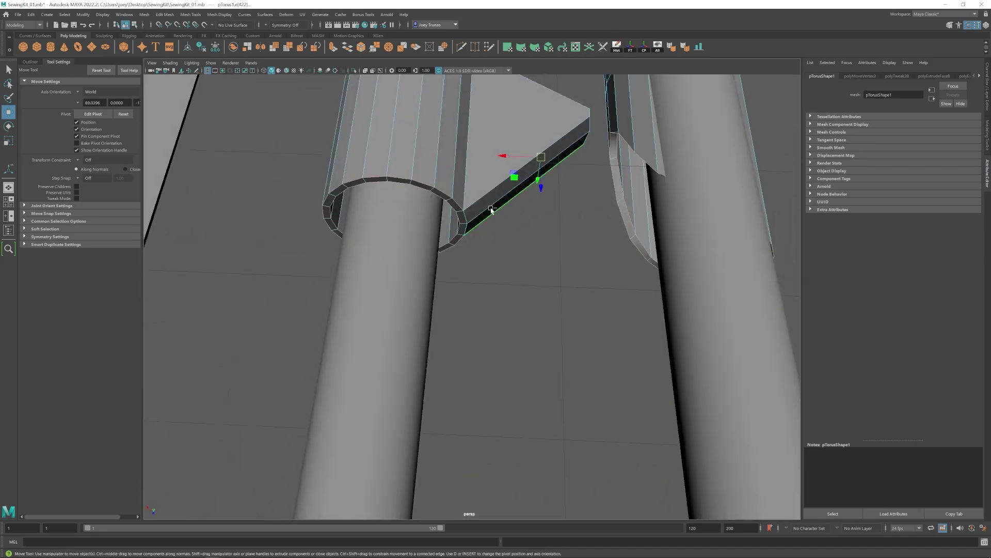
pyautogui.keyDown('alt'); pyautogui.moveTo(612, 181); pyautogui.dragTo(548, 228); pyautogui.keyUp('alt')
pyautogui.keyDown('shift'); pyautogui.click(568, 240); pyautogui.keyUp('shift')
pyautogui.keyDown('shift'); pyautogui.click(572, 255); pyautogui.keyUp('shift')
pyautogui.click(190, 14)
pyautogui.click(176, 40)
pyautogui.keyDown('alt'); pyautogui.moveTo(594, 310); pyautogui.dragTo(638, 299, button='right'); pyautogui.keyUp('alt')
pyautogui.keyDown('alt'); pyautogui.moveTo(557, 310); pyautogui.dragTo(583, 248); pyautogui.keyUp('alt')
pyautogui.click(481, 232)
pyautogui.hotkey('ctrl', 'b')
pyautogui.press('w')
pyautogui.keyDown('alt'); pyautogui.moveTo(594, 290); pyautogui.dragTo(555, 328); pyautogui.keyUp('alt')
pyautogui.press('3')
pyautogui.click(556, 403)
pyautogui.keyDown('alt'); pyautogui.moveTo(556, 341); pyautogui.dragTo(416, 365, button='right'); pyautogui.keyUp('alt')
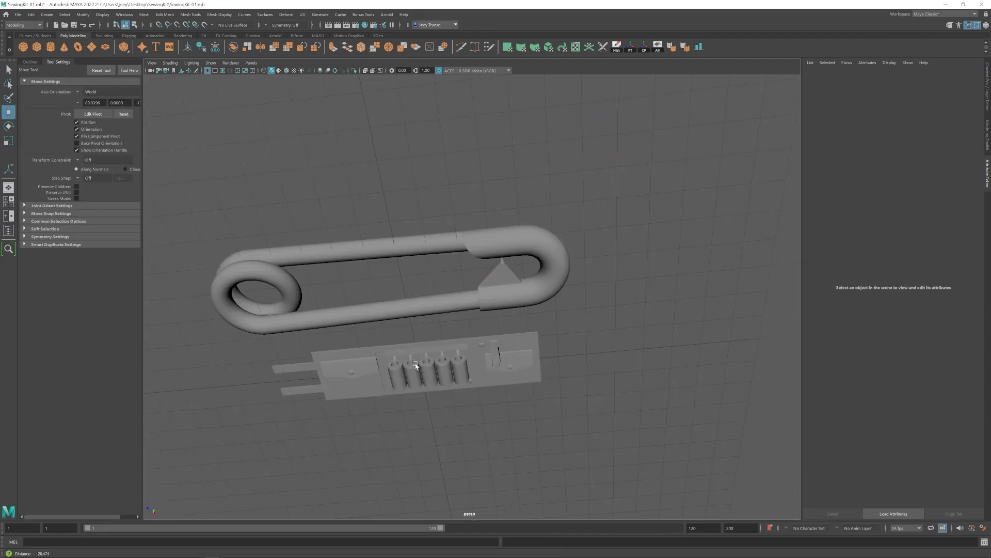
# - Examine the safety pin from several angles, checking how the wire arms sit inside the U-shaped tube
pyautogui.keyDown('alt'); pyautogui.moveTo(415, 366); pyautogui.dragTo(463, 330); pyautogui.keyUp('alt')
pyautogui.keyDown('alt'); pyautogui.moveTo(463, 330); pyautogui.dragTo(593, 354, button='right'); pyautogui.keyUp('alt')
pyautogui.keyDown('alt'); pyautogui.moveTo(594, 354); pyautogui.dragTo(557, 309); pyautogui.keyUp('alt')
pyautogui.click(558, 309)
pyautogui.moveTo(558, 309); pyautogui.dragTo(512, 308, button='right')
pyautogui.moveTo(496, 253); pyautogui.dragTo(538, 316)
pyautogui.moveTo(516, 305)
pyautogui.keyDown('alt'); pyautogui.mouseDown()
pyautogui.moveTo(481, 265)
pyautogui.moveTo(522, 297)
pyautogui.moveTo(531, 292)
pyautogui.mouseUp(); pyautogui.keyUp('alt')
pyautogui.press('r')
pyautogui.press('w')
pyautogui.keyDown('alt'); pyautogui.moveTo(548, 310); pyautogui.dragTo(606, 266); pyautogui.keyUp('alt')
pyautogui.click(606, 266)
pyautogui.keyDown('alt'); pyautogui.moveTo(594, 269); pyautogui.dragTo(444, 304, button='right'); pyautogui.keyUp('alt')
pyautogui.keyDown('alt'); pyautogui.moveTo(444, 304); pyautogui.dragTo(353, 316); pyautogui.keyUp('alt')
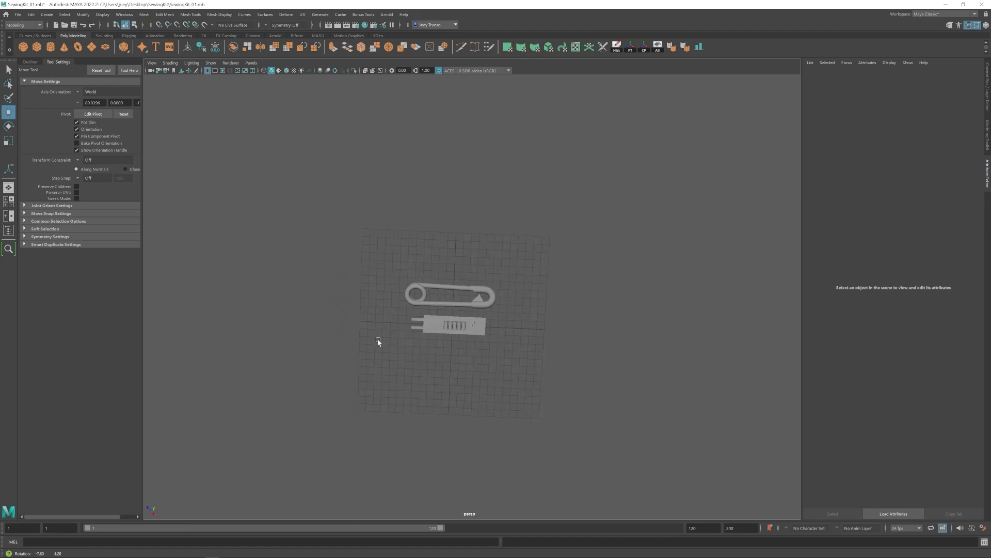
pyautogui.keyDown('alt'); pyautogui.moveTo(456, 299); pyautogui.dragTo(478, 298, button='right'); pyautogui.keyUp('alt')
pyautogui.click(480, 293)
pyautogui.moveTo(480, 293); pyautogui.dragTo(439, 293, button='right')
pyautogui.moveTo(437, 261); pyautogui.dragTo(477, 297)
pyautogui.scroll(4, 400, 285)
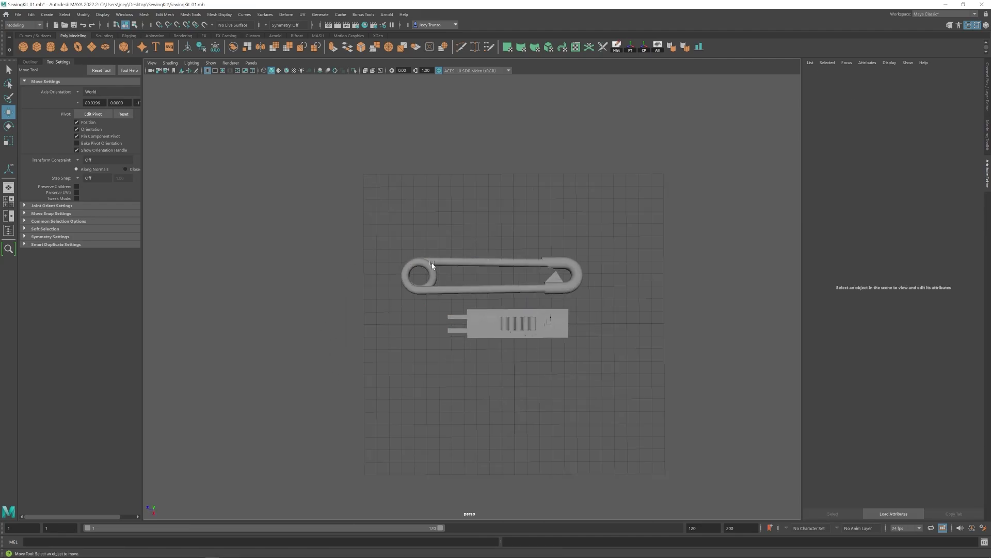
# - Raise the end vertices of the wire arm farther from the plate, where it enters the U-shaped tube
pyautogui.click(451, 274)
pyautogui.press('r')
pyautogui.press('w')
pyautogui.scroll(6, 659, 264)
pyautogui.moveTo(640, 199); pyautogui.dragTo(660, 261)
pyautogui.keyDown('alt'); pyautogui.moveTo(659, 262); pyautogui.dragTo(496, 243); pyautogui.keyUp('alt')
pyautogui.scroll(5, 416, 332)
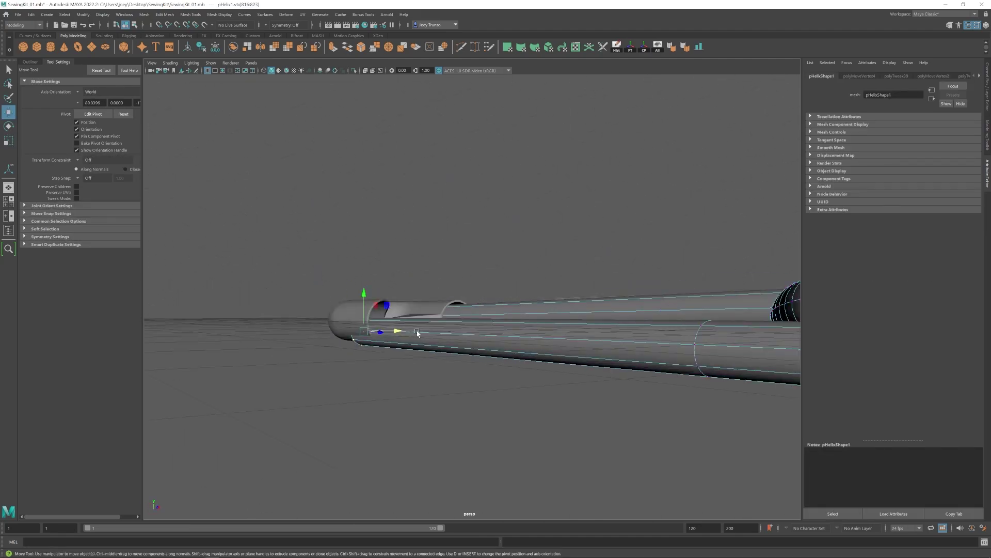
pyautogui.moveTo(365, 293); pyautogui.dragTo(365, 283)
pyautogui.scroll(-6, 465, 310)
pyautogui.keyDown('alt'); pyautogui.moveTo(465, 310); pyautogui.dragTo(521, 309); pyautogui.keyUp('alt')
pyautogui.moveTo(537, 299); pyautogui.dragTo(556, 322)
pyautogui.keyDown('alt'); pyautogui.moveTo(548, 277); pyautogui.dragTo(496, 357); pyautogui.keyUp('alt')
pyautogui.scroll(-5, 480, 362)
pyautogui.click(449, 380)
pyautogui.keyDown('alt'); pyautogui.moveTo(449, 380); pyautogui.dragTo(442, 388); pyautogui.keyUp('alt')
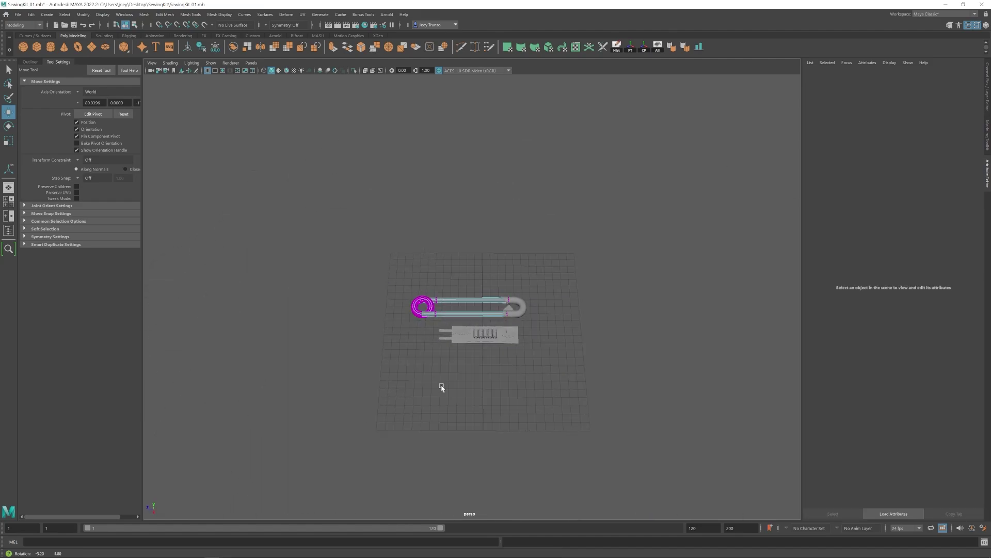
pyautogui.click(402, 336)
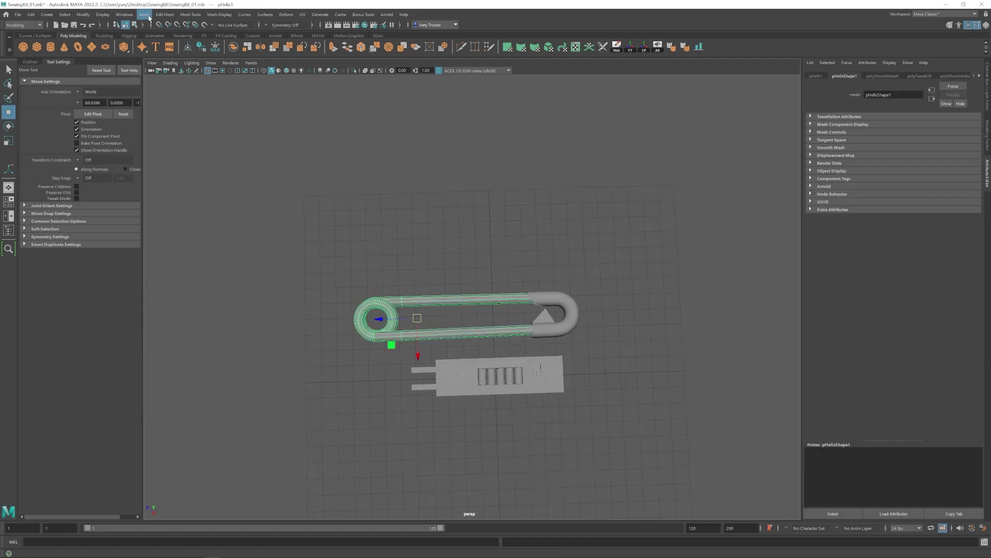
# - Examine the edge loops of the U-shaped tube in wireframe and shaded display
pyautogui.keyDown('alt'); pyautogui.moveTo(565, 361); pyautogui.dragTo(512, 353); pyautogui.keyUp('alt')
pyautogui.scroll(6, 506, 360)
pyautogui.keyDown('alt'); pyautogui.moveTo(506, 360); pyautogui.dragTo(492, 305, button='middle'); pyautogui.keyUp('alt')
pyautogui.moveTo(517, 266); pyautogui.dragTo(475, 266, button='right')
pyautogui.moveTo(387, 336); pyautogui.dragTo(490, 254)
pyautogui.moveTo(480, 295)
pyautogui.keyDown('alt'); pyautogui.mouseDown()
pyautogui.moveTo(516, 272)
pyautogui.moveTo(514, 316)
pyautogui.moveTo(433, 393)
pyautogui.mouseUp(); pyautogui.keyUp('alt')
pyautogui.moveTo(443, 323); pyautogui.dragTo(443, 284, button='right')
pyautogui.doubleClick(438, 307)
pyautogui.moveTo(438, 308)
pyautogui.keyDown('alt'); pyautogui.mouseDown()
pyautogui.moveTo(380, 281)
pyautogui.moveTo(593, 310)
pyautogui.mouseUp(); pyautogui.keyUp('alt')
pyautogui.press('4')
pyautogui.scroll(4, 568, 310)
pyautogui.press('5')
pyautogui.doubleClick(483, 312)
pyautogui.press('r')
pyautogui.moveTo(385, 198)
pyautogui.keyDown('alt'); pyautogui.mouseDown()
pyautogui.moveTo(482, 312)
pyautogui.moveTo(518, 328)
pyautogui.moveTo(517, 302)
pyautogui.mouseUp(); pyautogui.keyUp('alt')
pyautogui.press('4')
pyautogui.press('5')
pyautogui.keyDown('alt'); pyautogui.moveTo(501, 262); pyautogui.dragTo(503, 330); pyautogui.keyUp('alt')
# - Try to shift an edge near the start of the tube's bend along its length, and undo the move
pyautogui.doubleClick(503, 317)
pyautogui.press('4')
pyautogui.keyDown('alt'); pyautogui.moveTo(444, 289); pyautogui.dragTo(490, 288, button='right'); pyautogui.keyUp('alt')
pyautogui.click(271, 71)
pyautogui.keyDown('alt'); pyautogui.moveTo(469, 287); pyautogui.dragTo(430, 290); pyautogui.keyUp('alt')
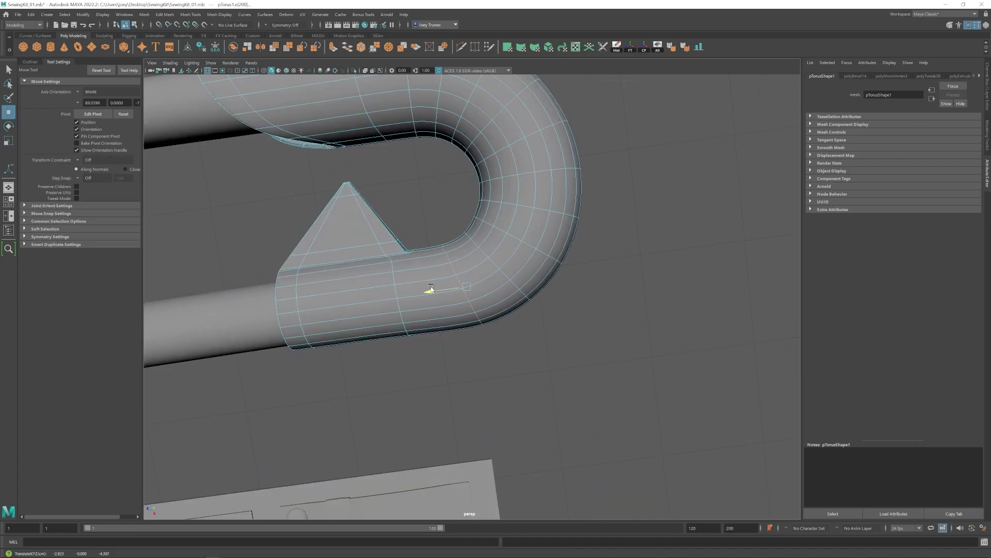
pyautogui.click(429, 348)
pyautogui.moveTo(429, 290)
pyautogui.keyDown('alt'); pyautogui.mouseDown(button='right')
pyautogui.moveTo(429, 348)
pyautogui.moveTo(471, 291)
pyautogui.mouseUp(button='right'); pyautogui.keyUp('alt')
pyautogui.hotkey('ctrl', 'z')
pyautogui.keyDown('alt'); pyautogui.moveTo(471, 290); pyautogui.dragTo(487, 303); pyautogui.keyUp('alt')
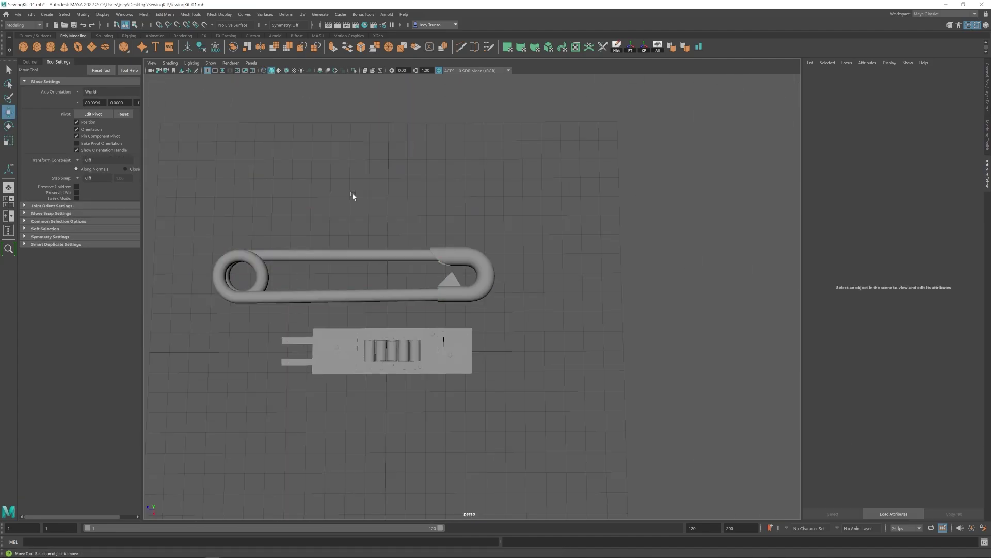
# - Shorten the U-shaped tube by moving the vertices of its bend toward the coil
pyautogui.keyDown('alt'); pyautogui.moveTo(354, 197); pyautogui.dragTo(393, 323); pyautogui.keyUp('alt')
pyautogui.keyDown('alt'); pyautogui.moveTo(393, 323); pyautogui.dragTo(425, 334, button='middle'); pyautogui.keyUp('alt')
pyautogui.keyDown('alt'); pyautogui.moveTo(425, 334); pyautogui.dragTo(434, 332); pyautogui.keyUp('alt')
pyautogui.keyDown('alt'); pyautogui.moveTo(435, 332); pyautogui.dragTo(516, 320, button='middle'); pyautogui.keyUp('alt')
pyautogui.moveTo(516, 309); pyautogui.dragTo(478, 309, button='right')
pyautogui.moveTo(445, 261); pyautogui.dragTo(493, 330)
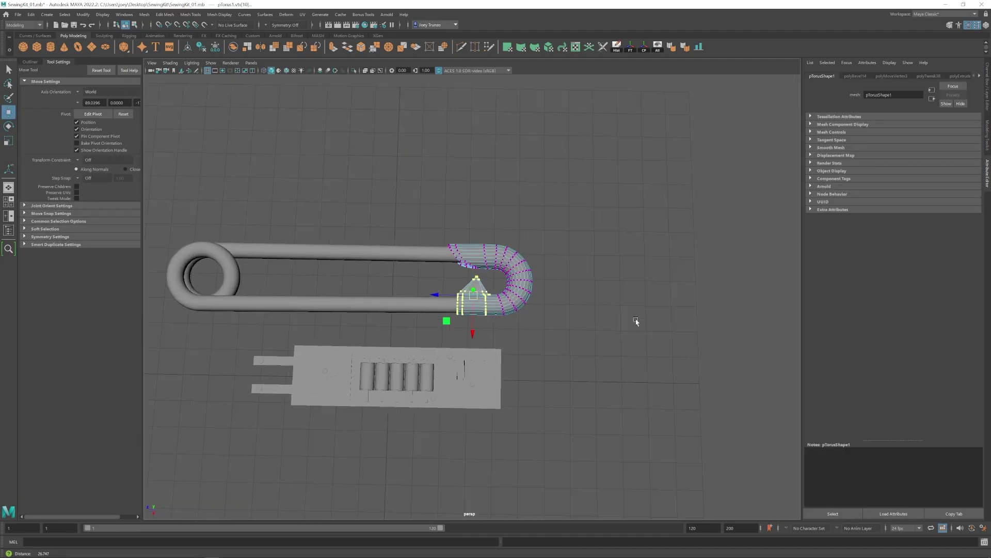
pyautogui.keyDown('alt'); pyautogui.moveTo(637, 323); pyautogui.dragTo(658, 198, button='right'); pyautogui.keyUp('alt')
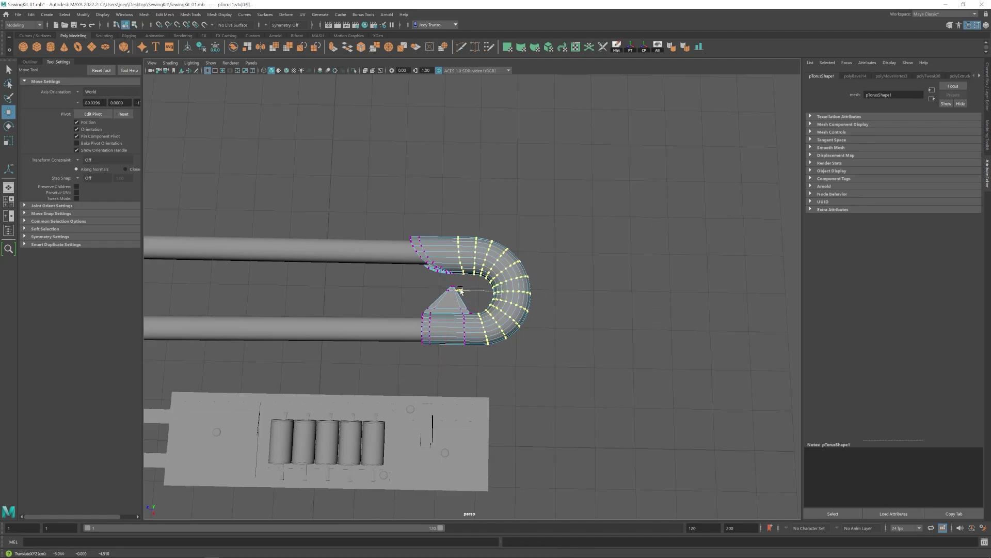
pyautogui.click(483, 356)
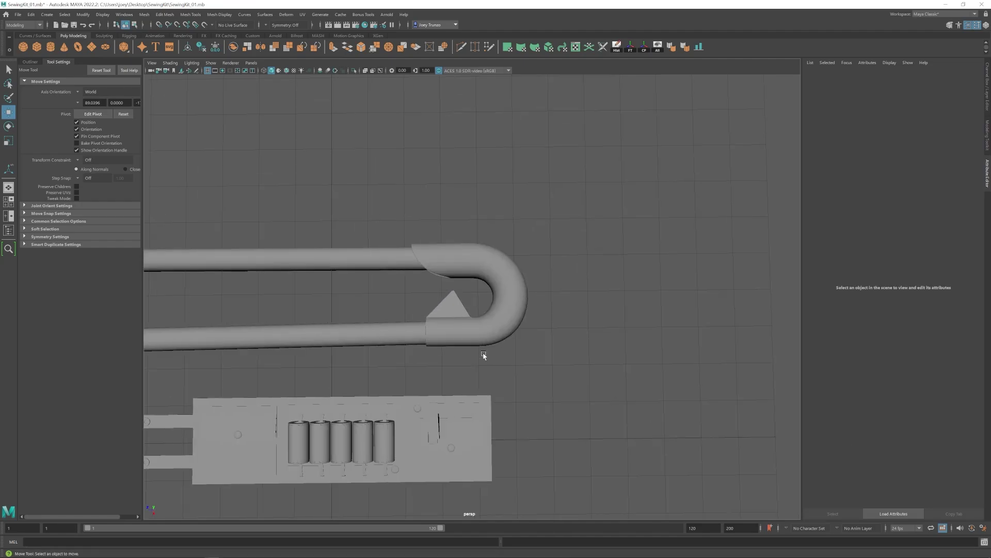
# - Scale the edge loops where the tube's plate-side straight section meets the bend
pyautogui.doubleClick(481, 327)
pyautogui.press('r')
pyautogui.keyDown('alt'); pyautogui.moveTo(481, 327); pyautogui.dragTo(488, 333, button='right'); pyautogui.keyUp('alt')
pyautogui.moveTo(489, 365); pyautogui.dragTo(489, 367)
pyautogui.keyDown('alt'); pyautogui.moveTo(495, 362); pyautogui.dragTo(511, 366); pyautogui.keyUp('alt')
pyautogui.doubleClick(509, 336)
pyautogui.press('4')
pyautogui.keyDown('alt'); pyautogui.moveTo(486, 310); pyautogui.dragTo(416, 259); pyautogui.keyUp('alt')
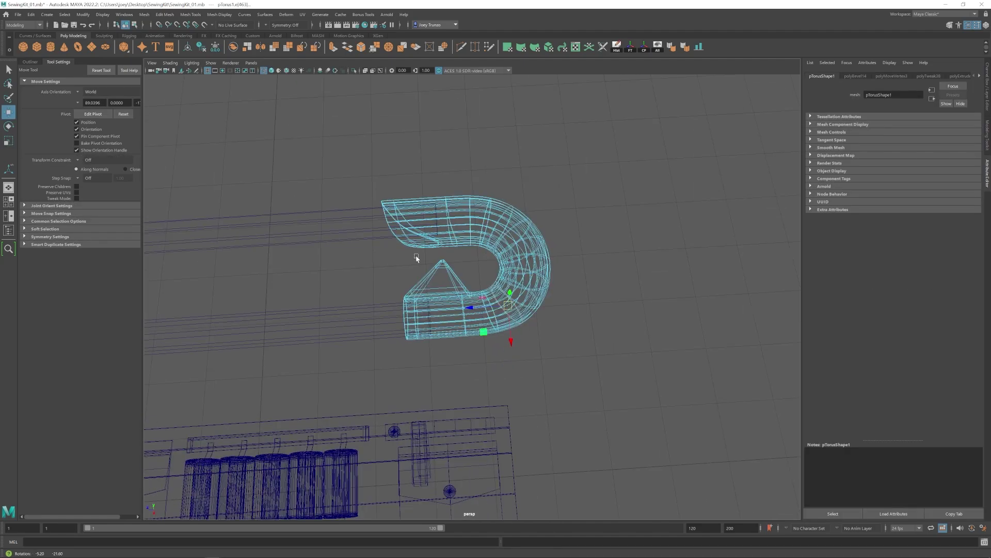
pyautogui.keyDown('alt'); pyautogui.moveTo(416, 259); pyautogui.dragTo(496, 289, button='right'); pyautogui.keyUp('alt')
pyautogui.press('5')
pyautogui.press('r')
pyautogui.keyDown('alt'); pyautogui.moveTo(519, 342); pyautogui.dragTo(465, 320, button='right'); pyautogui.keyUp('alt')
pyautogui.press('w')
pyautogui.click(615, 389)
# - Insert an edge loop across the middle of each of the two wire arms
pyautogui.keyDown('alt'); pyautogui.moveTo(615, 390); pyautogui.dragTo(496, 351, button='right'); pyautogui.keyUp('alt')
pyautogui.keyDown('alt'); pyautogui.moveTo(496, 351); pyautogui.dragTo(439, 362); pyautogui.keyUp('alt')
pyautogui.moveTo(413, 307); pyautogui.dragTo(379, 306, button='right')
pyautogui.moveTo(403, 253); pyautogui.dragTo(353, 297)
pyautogui.keyDown('alt'); pyautogui.moveTo(545, 346); pyautogui.dragTo(527, 274); pyautogui.keyUp('alt')
pyautogui.click(167, 14)
pyautogui.moveTo(190, 15)
pyautogui.click(200, 70)
pyautogui.click(446, 282)
pyautogui.click(461, 247)
pyautogui.press('w')
pyautogui.keyDown('alt'); pyautogui.moveTo(472, 259); pyautogui.dragTo(478, 263); pyautogui.keyUp('alt')
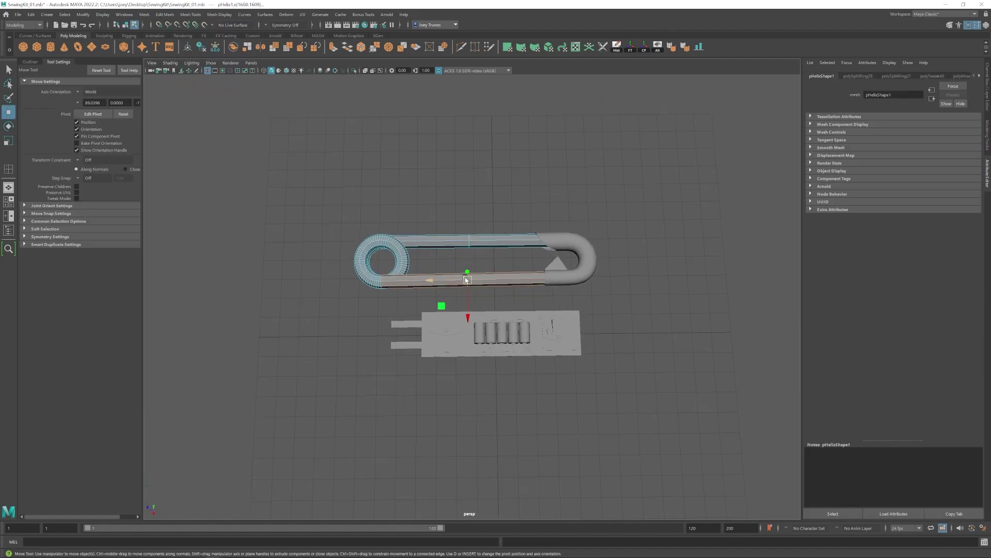
# - Move the middle edge loop of the wire arm nearer the plate slightly toward the plate
pyautogui.press('q')
pyautogui.doubleClick(469, 283)
pyautogui.press('w')
pyautogui.moveTo(467, 309); pyautogui.dragTo(467, 312)
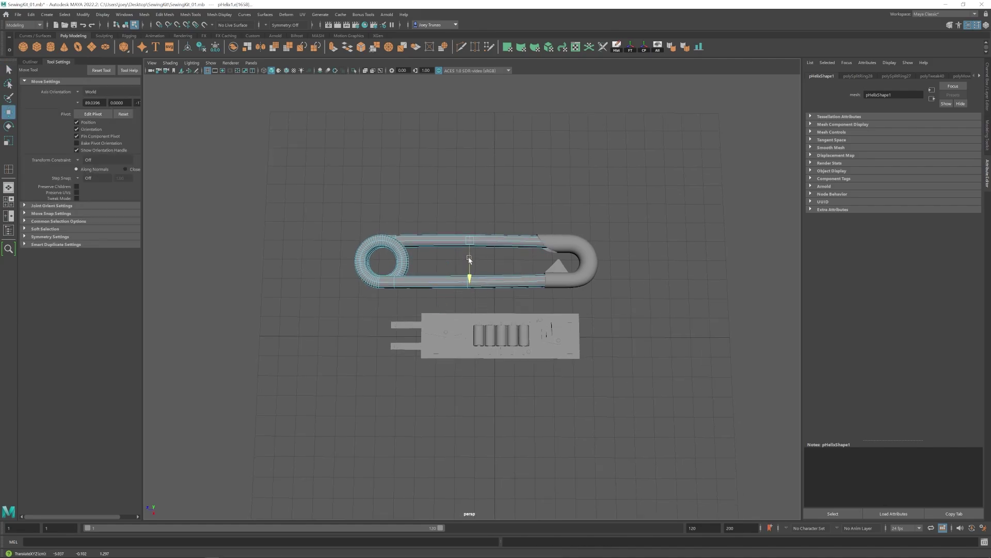
# - Switch the safety pin's wire mesh to vertex editing and adjust its vertices with a move-vertex edit
pyautogui.moveTo(468, 242); pyautogui.dragTo(433, 241, button='right')
pyautogui.moveTo(555, 245); pyautogui.dragTo(519, 246, button='right')
pyautogui.keyDown('alt'); pyautogui.moveTo(519, 246); pyautogui.dragTo(563, 227); pyautogui.keyUp('alt')
pyautogui.keyDown('alt'); pyautogui.moveTo(563, 227); pyautogui.dragTo(452, 281, button='right'); pyautogui.keyUp('alt')
pyautogui.click(415, 288)
pyautogui.click(164, 15)
pyautogui.press('w')
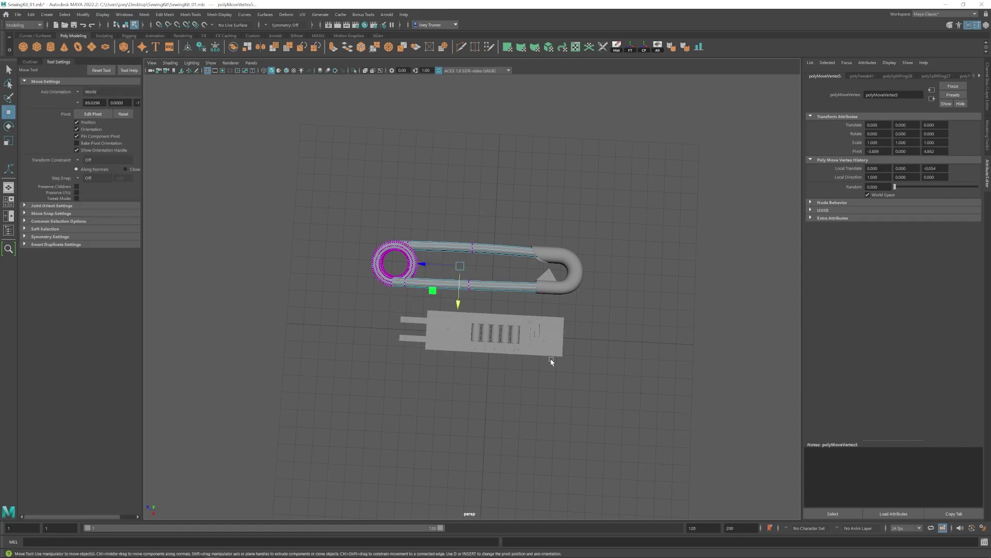
# - Return to object mode, group all of the safety pin's parts and centre the group's pivot
pyautogui.click(551, 360)
pyautogui.keyDown('alt'); pyautogui.moveTo(551, 360); pyautogui.dragTo(498, 320); pyautogui.keyUp('alt')
pyautogui.scroll(-3, 498, 321)
pyautogui.moveTo(486, 253); pyautogui.dragTo(405, 305)
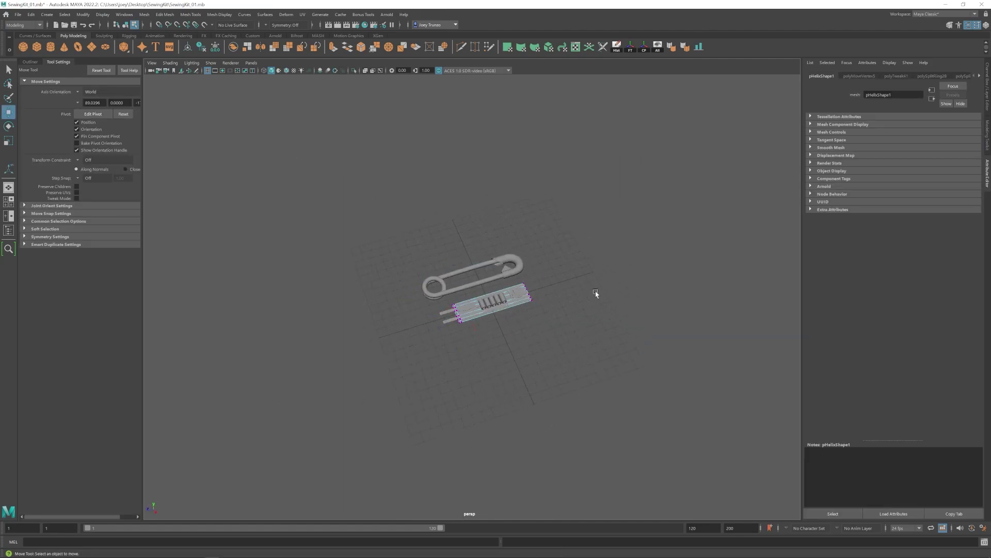
pyautogui.keyDown('alt'); pyautogui.moveTo(596, 294); pyautogui.dragTo(573, 287); pyautogui.keyUp('alt')
pyautogui.press('F8')
pyautogui.moveTo(549, 236); pyautogui.dragTo(431, 284)
pyautogui.hotkey('ctrl', 'g')
pyautogui.click(644, 47)
# - Shrink the pin group to fit the strap at the kit's end and rotate it -90 degrees about Y
pyautogui.press('r')
pyautogui.keyDown('alt'); pyautogui.moveTo(431, 283); pyautogui.dragTo(575, 305, button='right'); pyautogui.keyUp('alt')
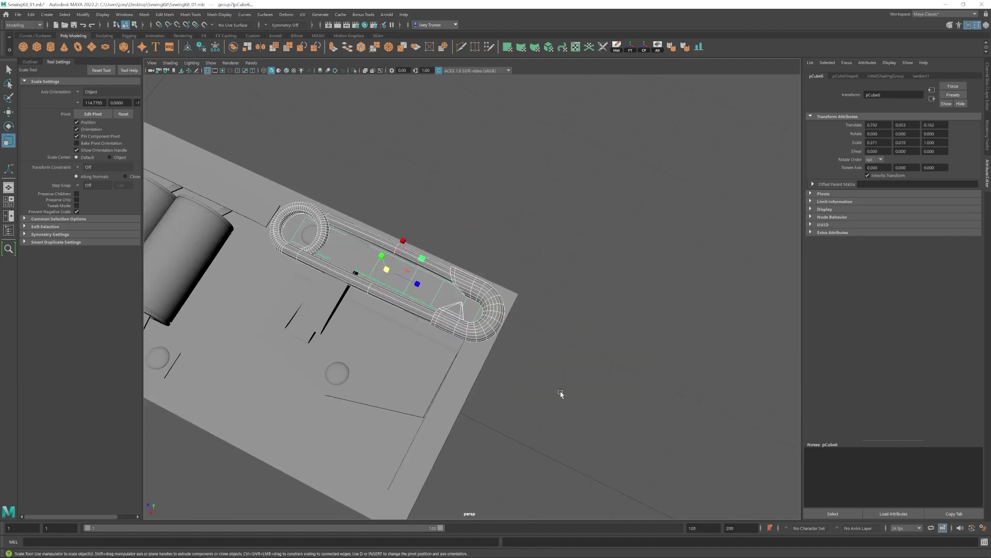
pyautogui.press('e')
pyautogui.keyDown('alt'); pyautogui.moveTo(560, 394); pyautogui.dragTo(427, 321, button='right'); pyautogui.keyUp('alt')
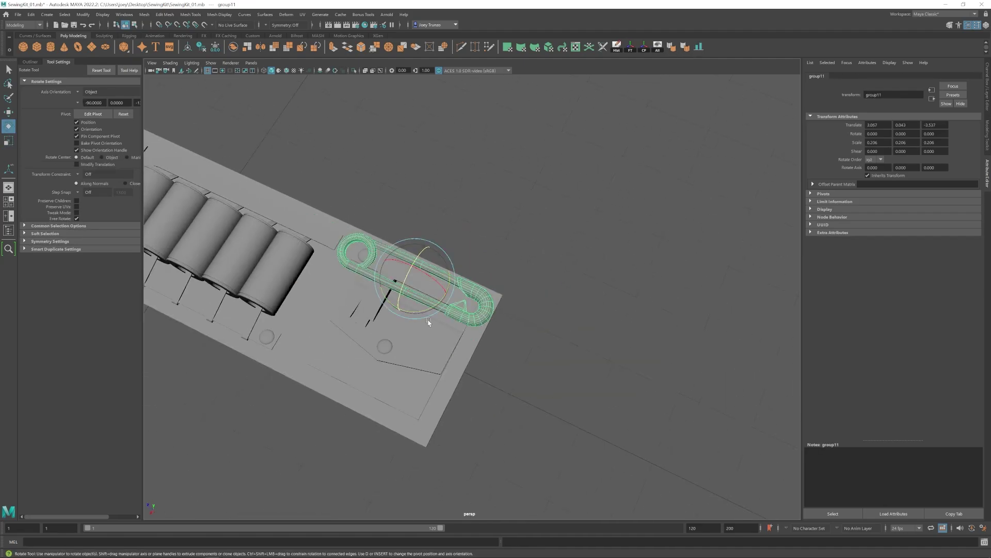
pyautogui.keyDown('alt'); pyautogui.moveTo(427, 321); pyautogui.dragTo(445, 293); pyautogui.keyUp('alt')
pyautogui.keyDown('alt'); pyautogui.moveTo(445, 294); pyautogui.dragTo(532, 309, button='right'); pyautogui.keyUp('alt')
pyautogui.keyDown('alt'); pyautogui.moveTo(532, 310); pyautogui.dragTo(499, 289); pyautogui.keyUp('alt')
pyautogui.press('r')
pyautogui.moveTo(481, 280); pyautogui.dragTo(419, 284)
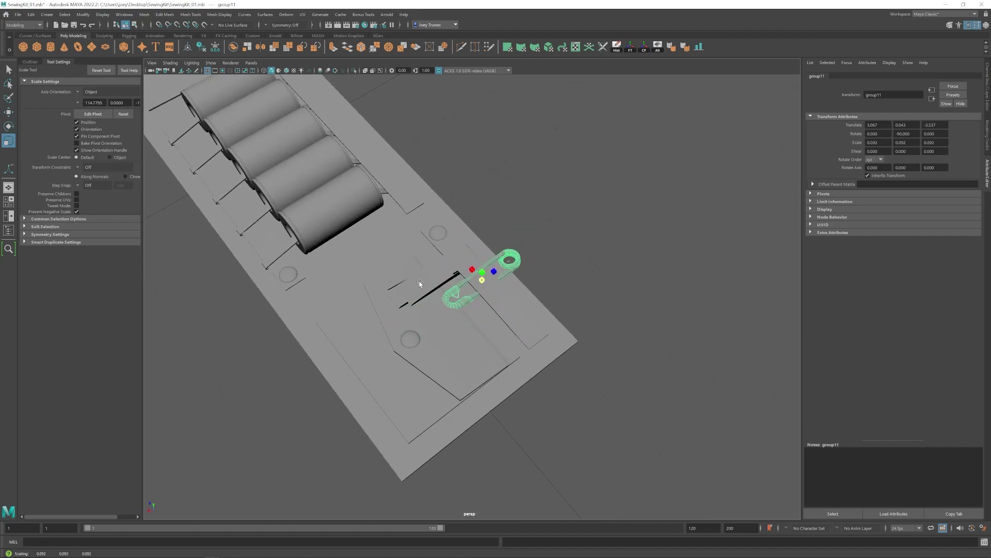
# - Scale the pin's curved clasp uniformly down to 0.879, separately from the wire
pyautogui.keyDown('alt'); pyautogui.moveTo(429, 292); pyautogui.dragTo(517, 279, button='right'); pyautogui.keyUp('alt')
pyautogui.keyDown('alt'); pyautogui.moveTo(455, 248); pyautogui.dragTo(408, 241); pyautogui.keyUp('alt')
pyautogui.click(496, 220)
pyautogui.keyDown('alt'); pyautogui.moveTo(480, 222); pyautogui.dragTo(419, 259); pyautogui.keyUp('alt')
pyautogui.keyDown('alt'); pyautogui.moveTo(419, 259); pyautogui.dragTo(447, 230, button='middle'); pyautogui.keyUp('alt')
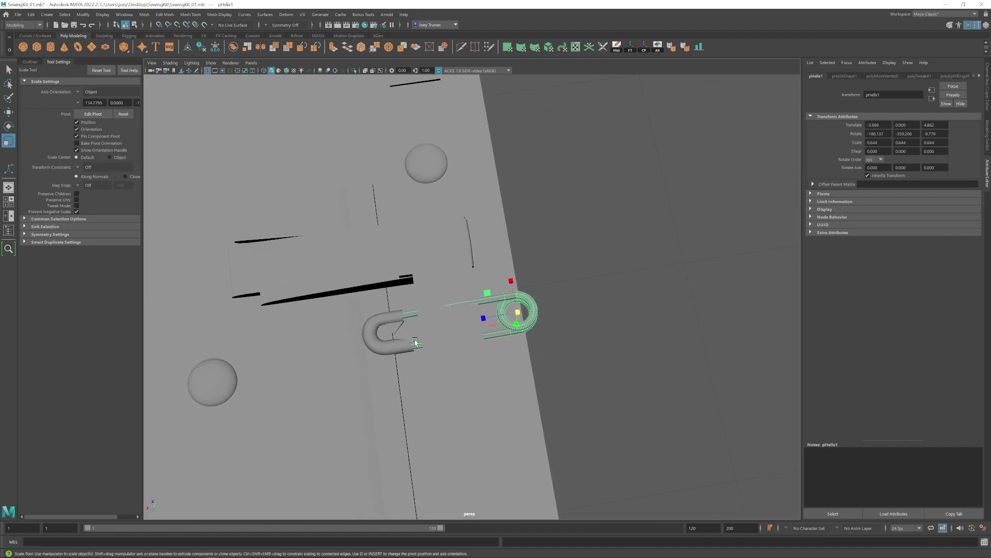
pyautogui.keyDown('alt'); pyautogui.moveTo(415, 341); pyautogui.dragTo(481, 341, button='right'); pyautogui.keyUp('alt')
pyautogui.click(191, 14)
pyautogui.click(191, 113)
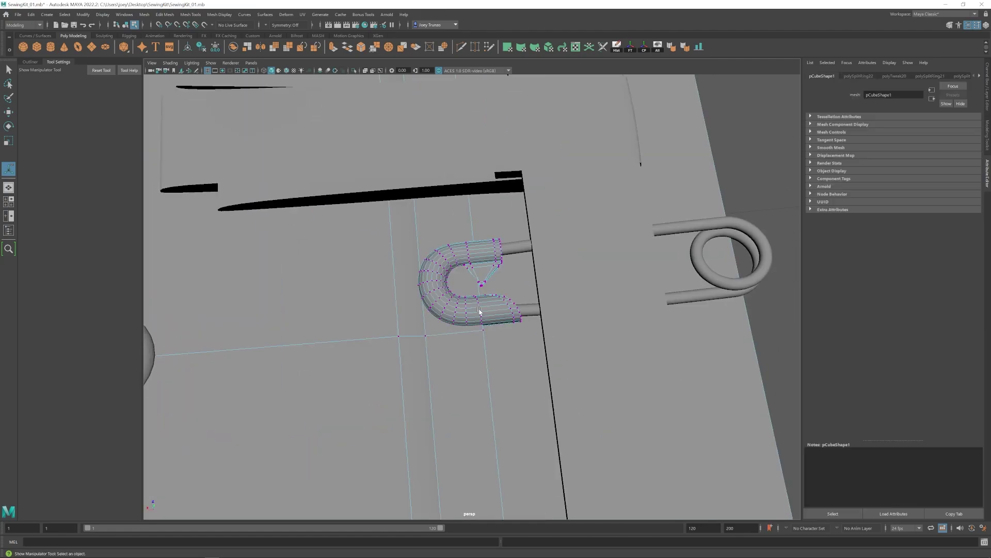
pyautogui.press('r')
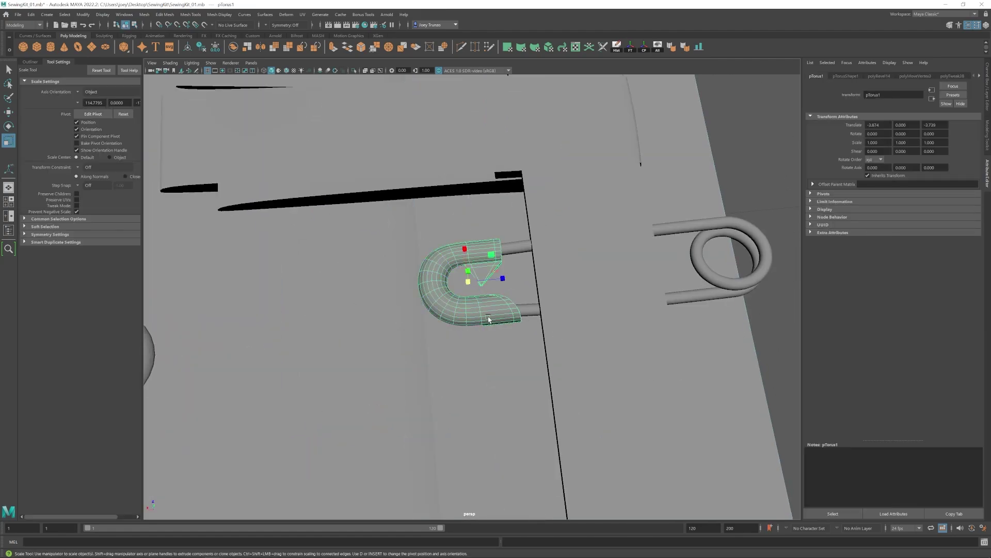
pyautogui.moveTo(468, 281); pyautogui.dragTo(457, 280)
# - Edit the pin wire's vertices where it enters the clasp
pyautogui.rightClick(475, 265)
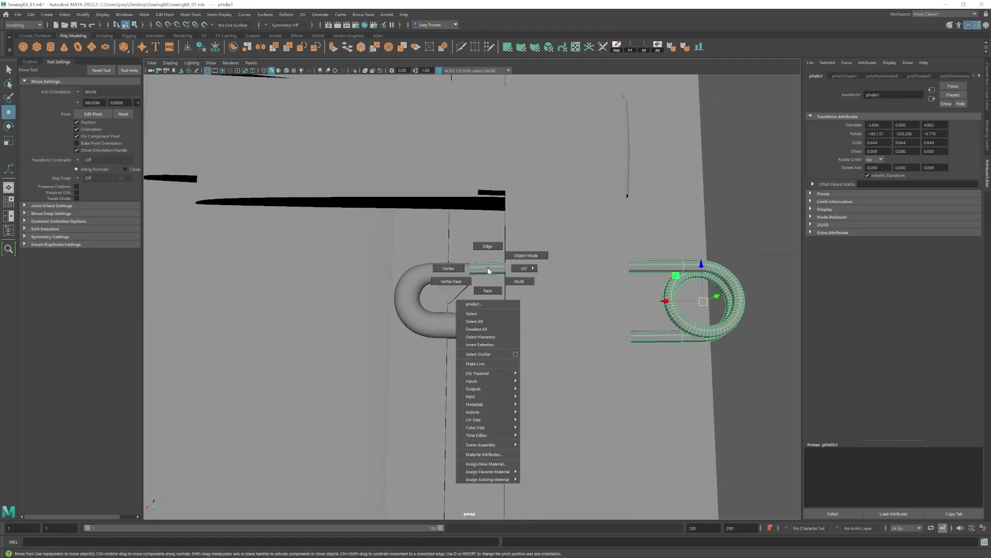
pyautogui.click(465, 261)
pyautogui.press('w')
pyautogui.click(460, 269)
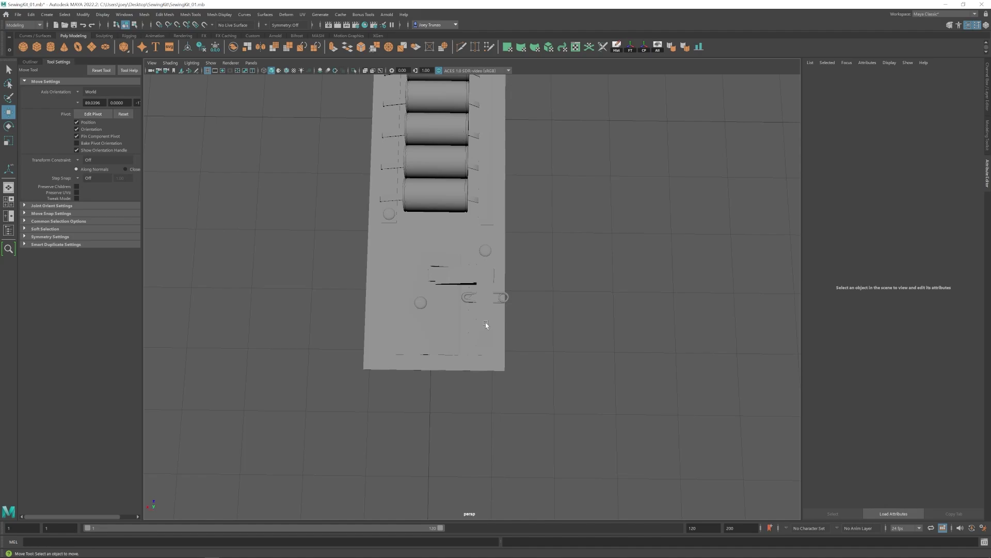
# - Flatten the pin's clasp by scaling it to about 0.758 in Y and undo the last change
pyautogui.moveTo(487, 325)
pyautogui.keyDown('alt'); pyautogui.mouseDown()
pyautogui.moveTo(516, 348)
pyautogui.moveTo(485, 325)
pyautogui.mouseUp(); pyautogui.keyUp('alt')
pyautogui.scroll(3, 601, 399)
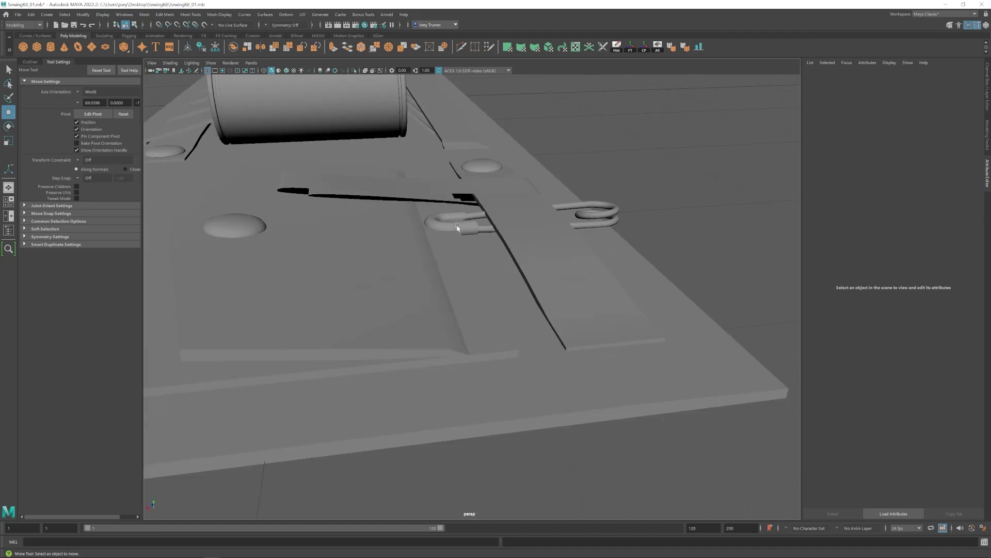
pyautogui.click(410, 232)
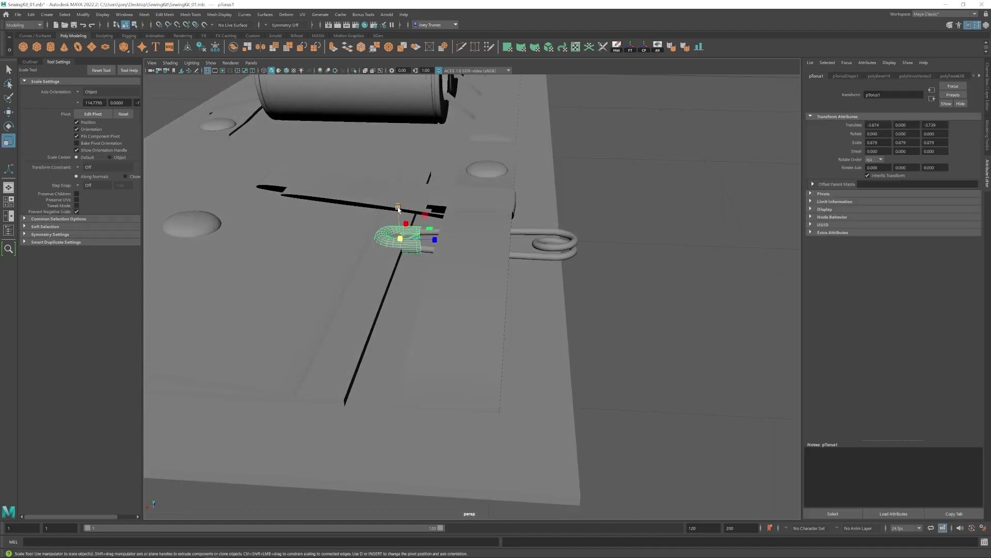
pyautogui.keyDown('alt'); pyautogui.moveTo(410, 232); pyautogui.dragTo(343, 243); pyautogui.keyUp('alt')
pyautogui.scroll(3, 295, 204)
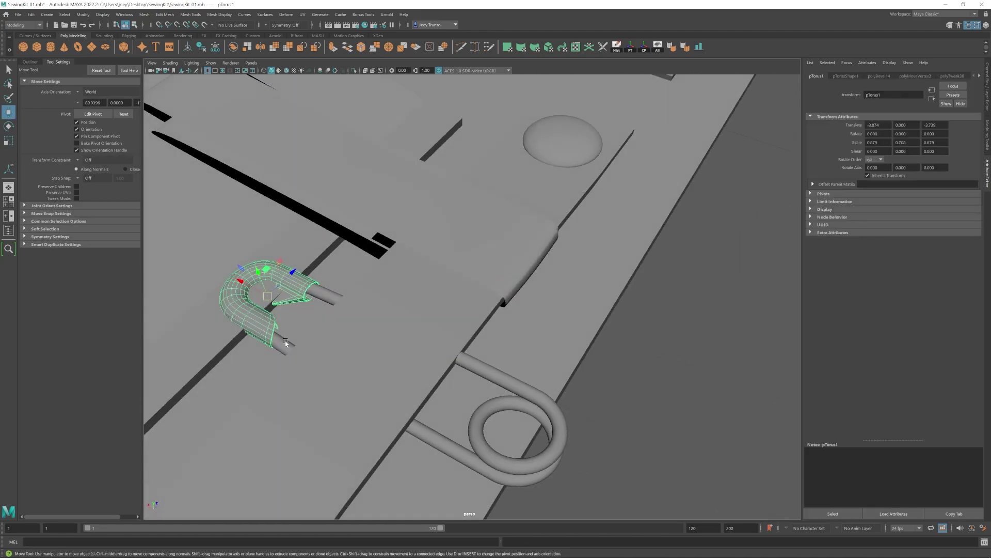
pyautogui.hotkey('ctrl', 'z')
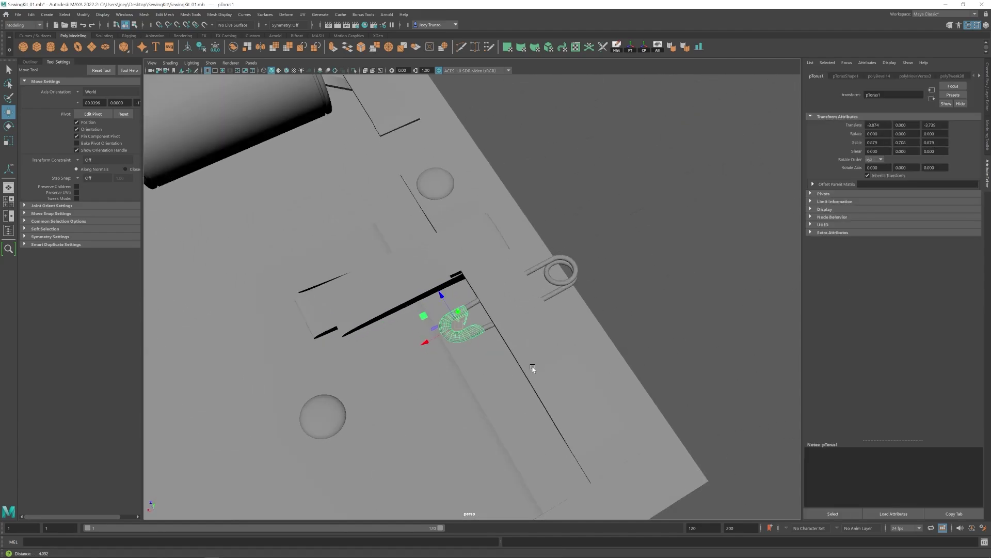
# - Select the whole pin group and stand it on edge with a rotation of -90, 0, 90 degrees
pyautogui.press('r')
pyautogui.moveTo(478, 321); pyautogui.dragTo(486, 317)
pyautogui.press('Up')
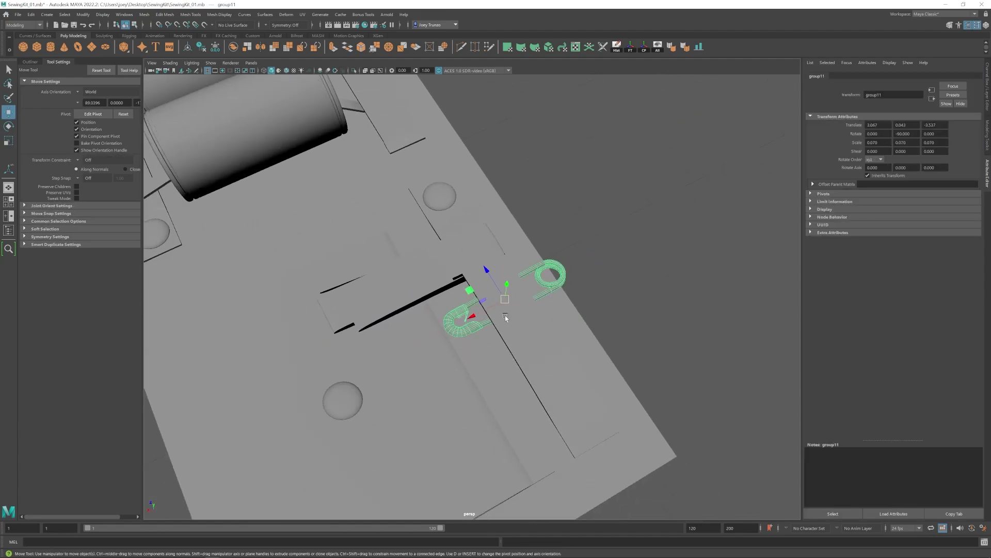
pyautogui.press('e')
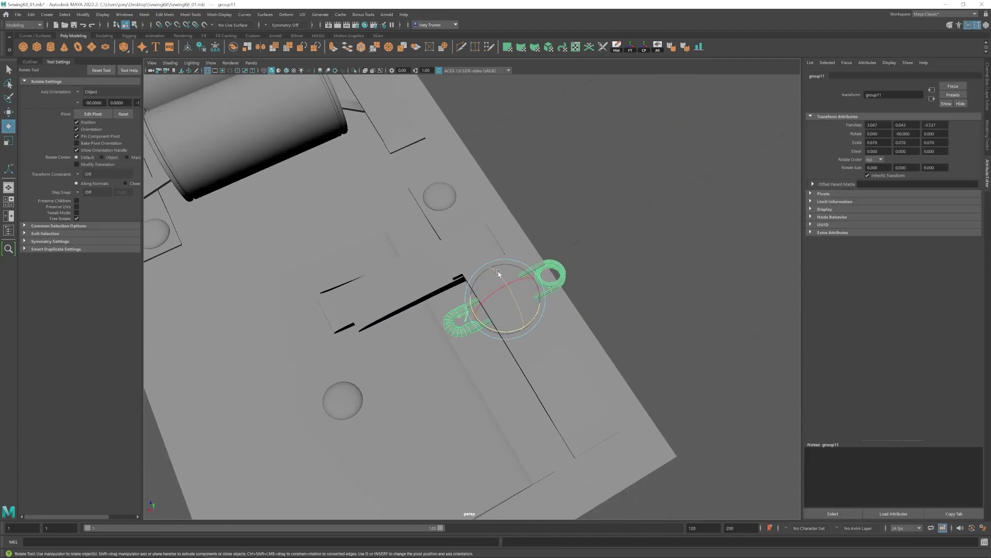
pyautogui.moveTo(497, 272); pyautogui.dragTo(511, 281)
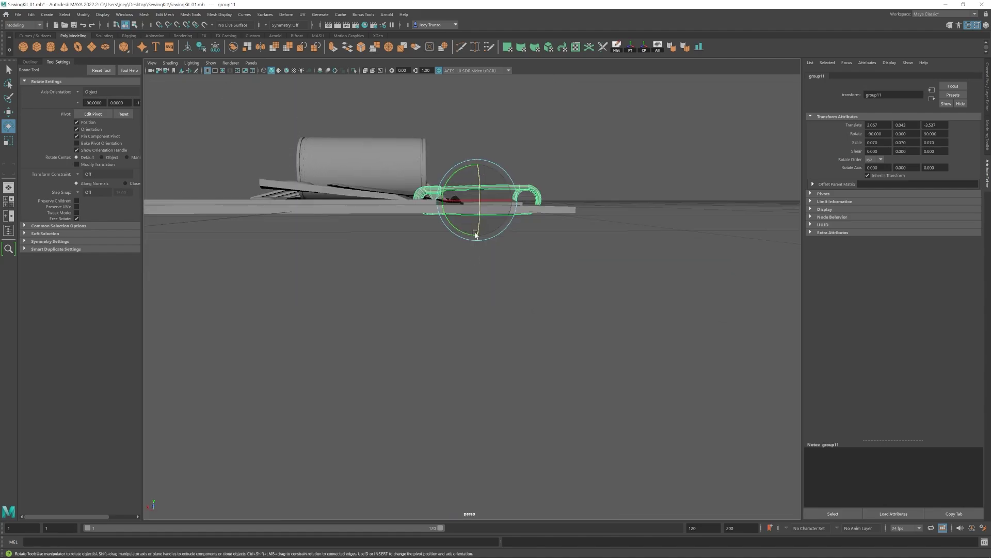
# - Scale the pin group down to 0.046 and raise it so it straddles the strap
pyautogui.press('r')
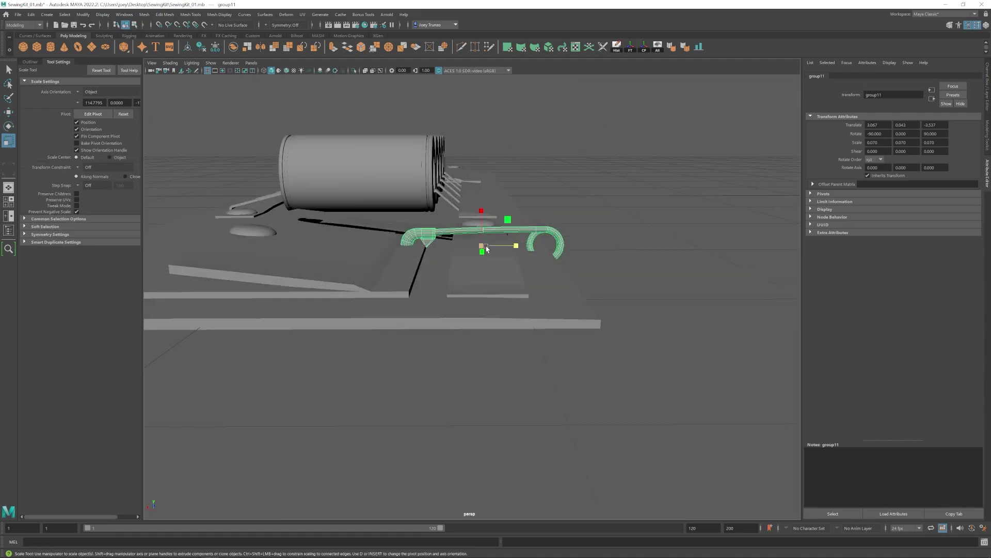
pyautogui.moveTo(481, 246); pyautogui.dragTo(448, 254)
pyautogui.press('w')
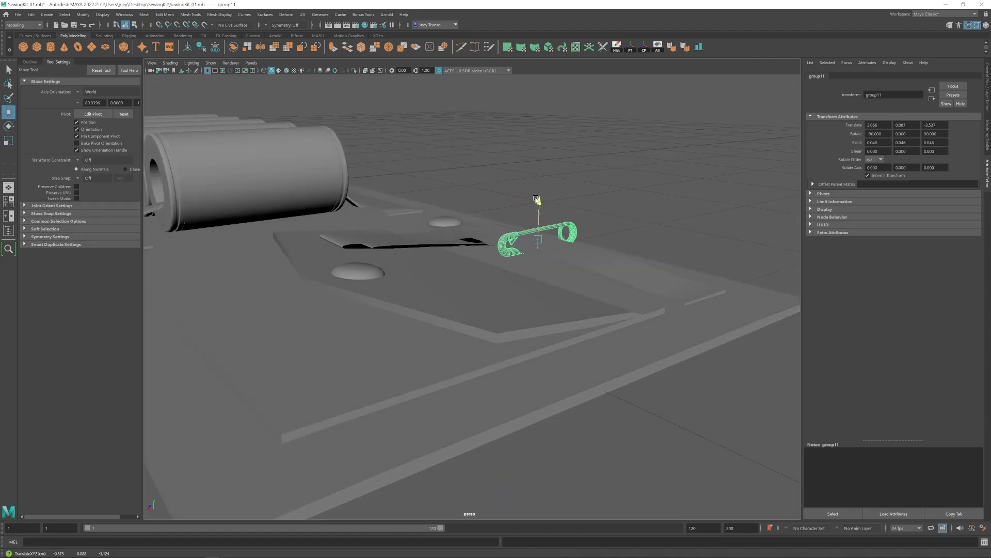
# - Move the strap's vertices around the safety pin vertically to reshape the strap where the pin crosses it
pyautogui.click(601, 305)
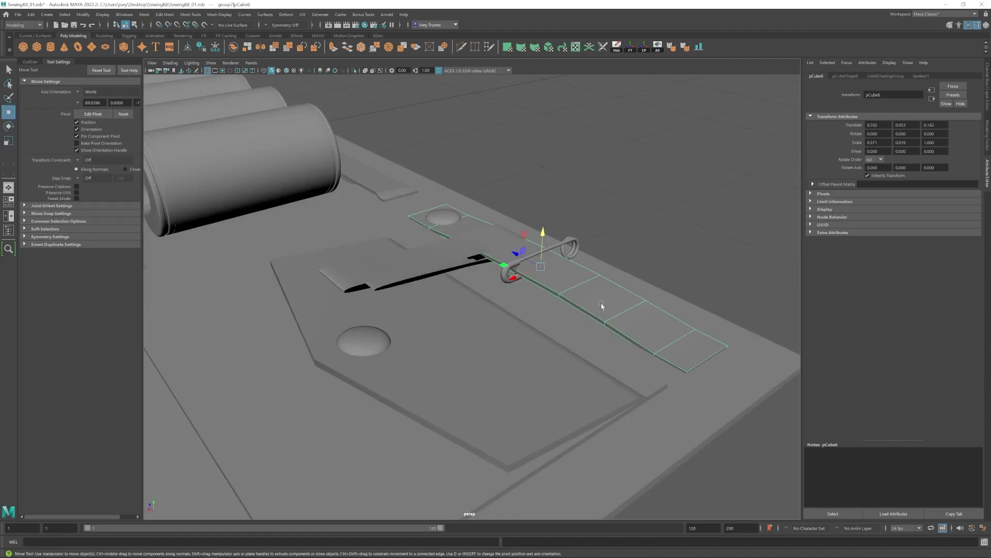
pyautogui.keyDown('alt'); pyautogui.moveTo(602, 304); pyautogui.dragTo(472, 281, button='right'); pyautogui.keyUp('alt')
pyautogui.keyDown('alt'); pyautogui.moveTo(473, 281); pyautogui.dragTo(538, 274); pyautogui.keyUp('alt')
pyautogui.moveTo(537, 274); pyautogui.dragTo(491, 273, button='right')
pyautogui.moveTo(477, 250); pyautogui.dragTo(469, 297)
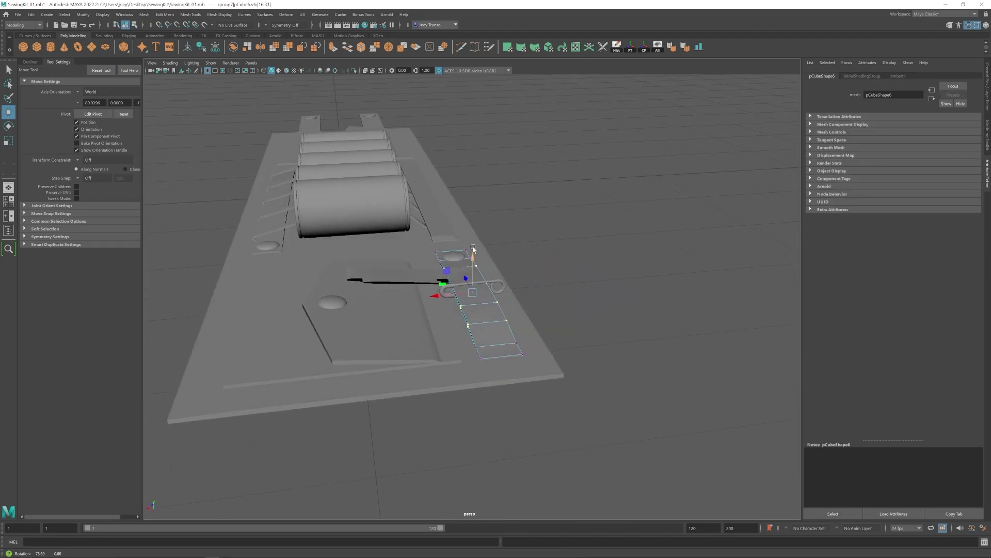
pyautogui.keyDown('alt'); pyautogui.moveTo(474, 249); pyautogui.dragTo(532, 310, button='right'); pyautogui.keyUp('alt')
pyautogui.keyDown('alt'); pyautogui.moveTo(531, 309); pyautogui.dragTo(482, 207); pyautogui.keyUp('alt')
pyautogui.keyDown('alt'); pyautogui.moveTo(609, 206); pyautogui.dragTo(548, 207, button='right'); pyautogui.keyUp('alt')
pyautogui.keyDown('alt'); pyautogui.moveTo(548, 206); pyautogui.dragTo(510, 289); pyautogui.keyUp('alt')
pyautogui.click(577, 234)
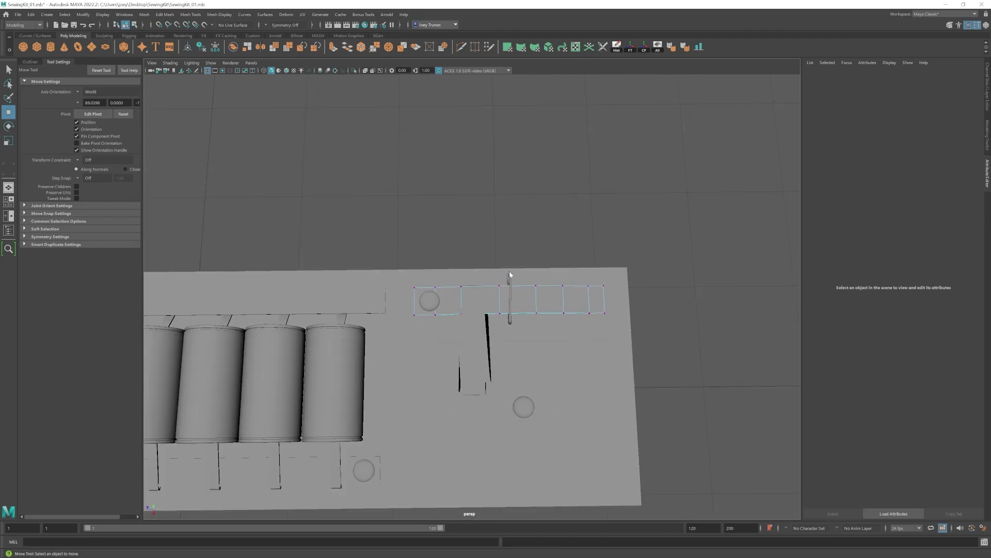
# - Try to adjust the spacing of the pin's coil using its vertices and an edge loop
pyautogui.click(480, 296)
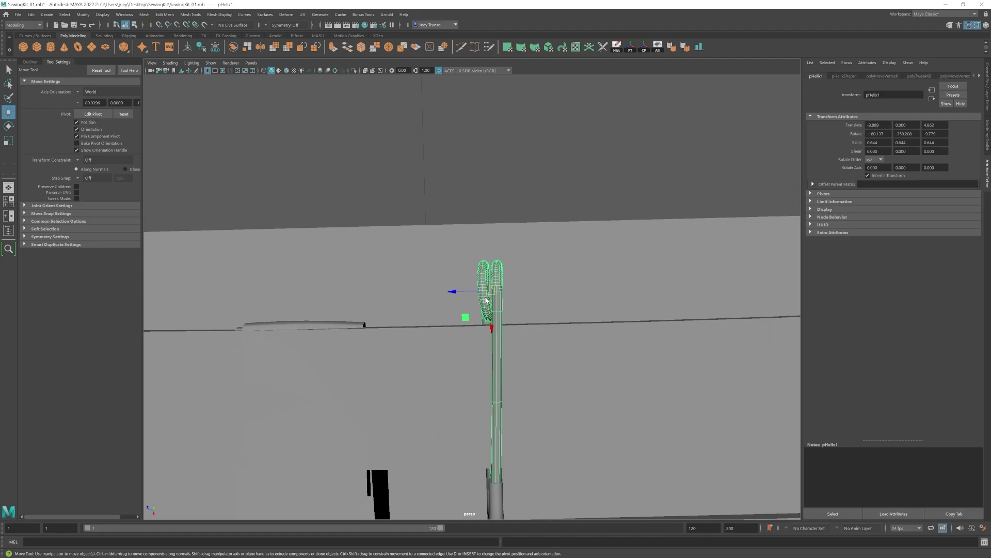
pyautogui.moveTo(486, 300); pyautogui.dragTo(457, 298, button='right')
pyautogui.press('r')
pyautogui.moveTo(457, 292); pyautogui.dragTo(461, 294)
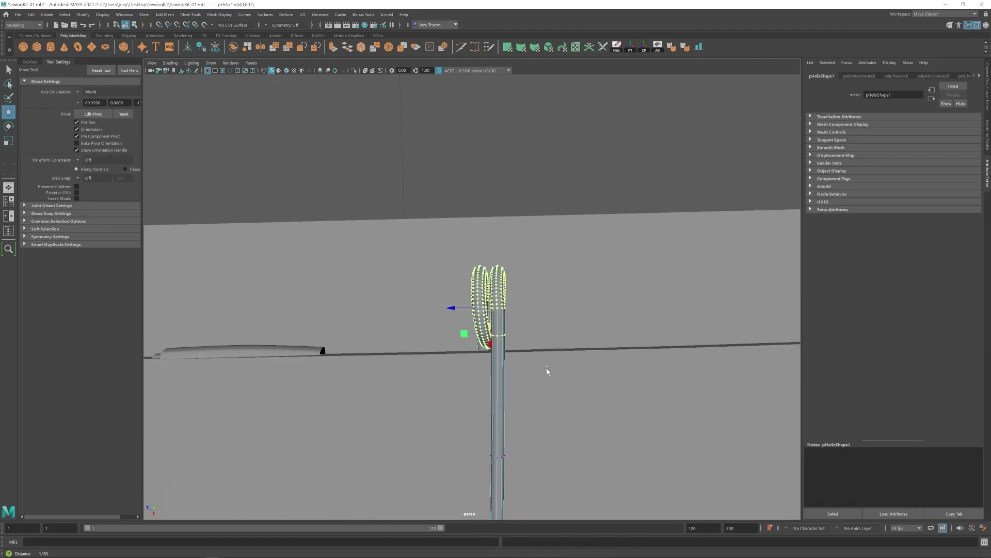
pyautogui.hotkey('ctrl', 'z')
pyautogui.doubleClick(515, 314)
pyautogui.keyDown('alt'); pyautogui.moveTo(514, 314); pyautogui.dragTo(497, 310, button='middle'); pyautogui.keyUp('alt')
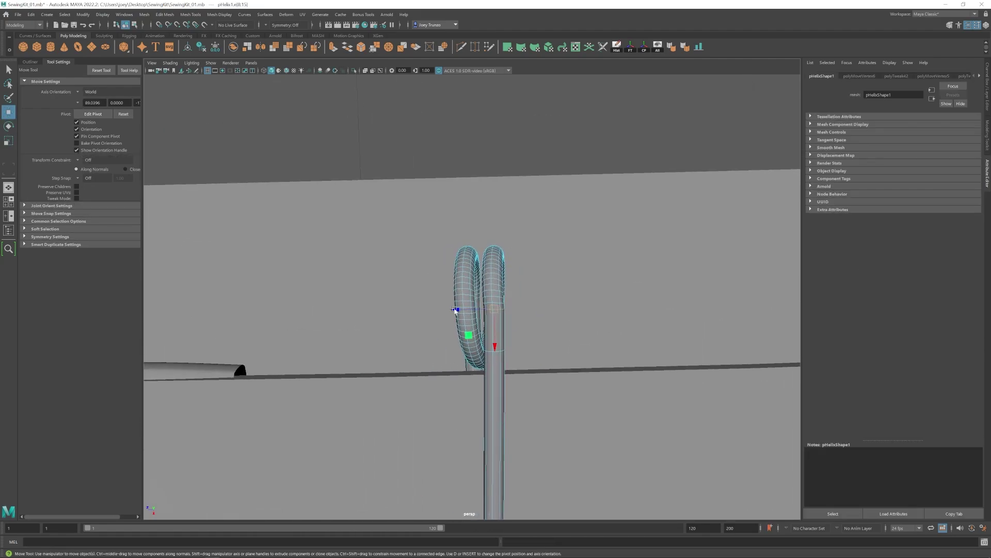
pyautogui.keyDown('alt'); pyautogui.moveTo(494, 284); pyautogui.dragTo(473, 286); pyautogui.keyUp('alt')
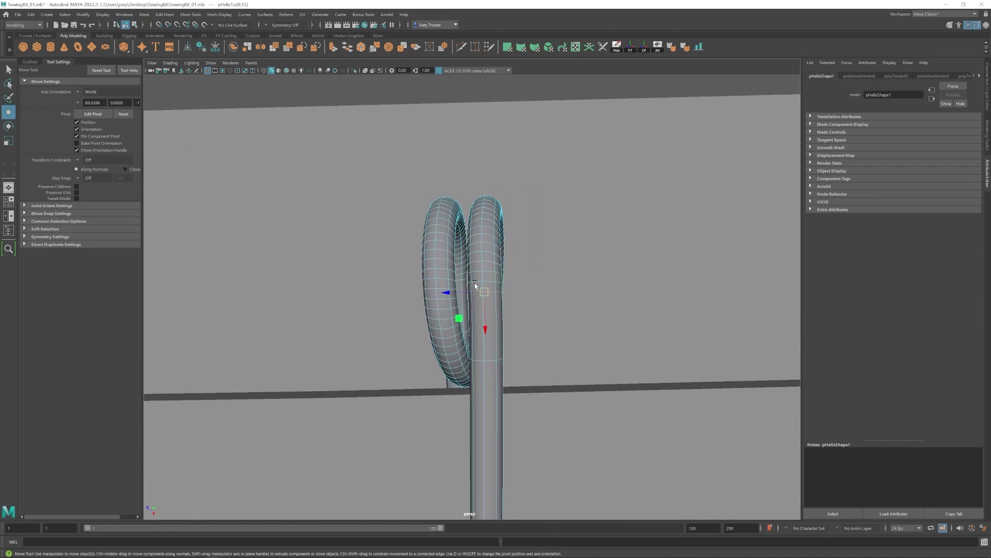
# - Deselect the pin's wire mesh and save the scene
pyautogui.scroll(-10, 473, 285)
pyautogui.keyDown('alt'); pyautogui.moveTo(548, 284); pyautogui.dragTo(450, 278); pyautogui.keyUp('alt')
pyautogui.click(450, 279)
pyautogui.click(578, 399)
pyautogui.hotkey('ctrl', 's')
pyautogui.scroll(-5, 577, 399)
pyautogui.keyDown('alt'); pyautogui.moveTo(578, 399); pyautogui.dragTo(320, 312); pyautogui.keyUp('alt')
pyautogui.keyDown('alt'); pyautogui.moveTo(395, 316); pyautogui.dragTo(345, 341); pyautogui.keyUp('alt')
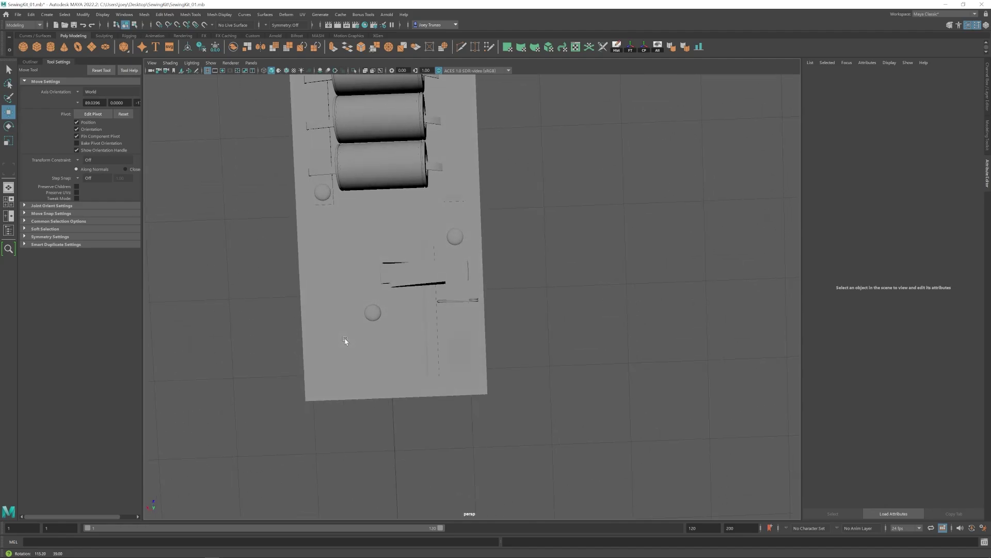
# - Select several edge loops around the pin's coil and shift them sideways to tighten the gap between its rings
pyautogui.keyDown('alt'); pyautogui.moveTo(346, 341); pyautogui.dragTo(493, 336, button='right'); pyautogui.keyUp('alt')
pyautogui.click(444, 306)
pyautogui.press('F10')
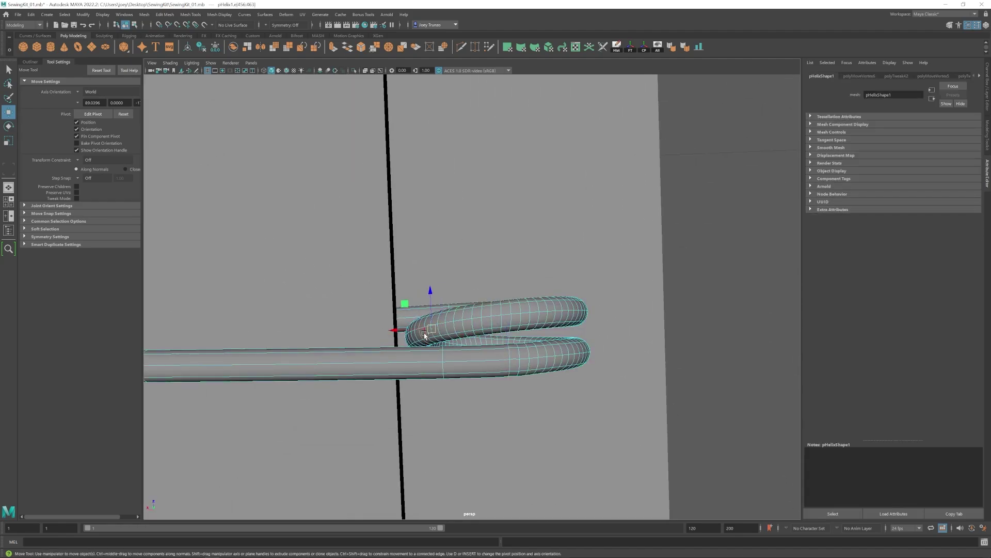
pyautogui.press('q')
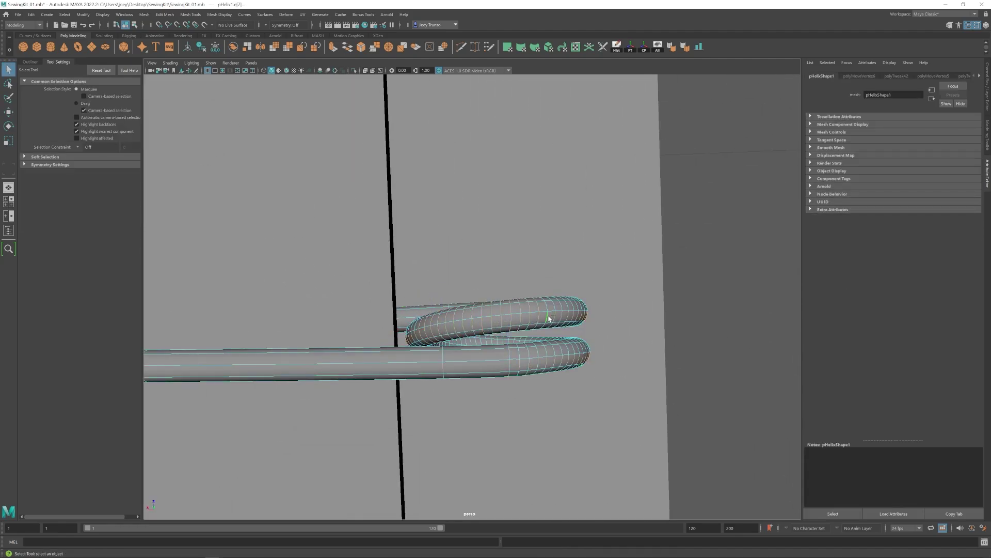
pyautogui.keyDown('alt'); pyautogui.moveTo(571, 306); pyautogui.dragTo(516, 249); pyautogui.keyUp('alt')
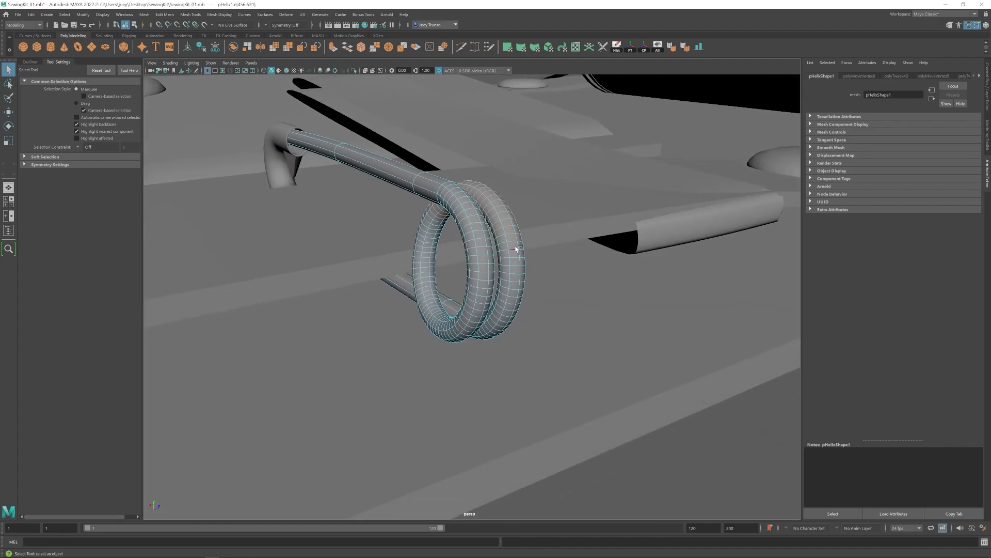
pyautogui.keyDown('shift'); pyautogui.doubleClick(510, 310); pyautogui.keyUp('shift')
pyautogui.keyDown('alt'); pyautogui.moveTo(505, 316); pyautogui.dragTo(401, 289); pyautogui.keyUp('alt')
pyautogui.keyDown('alt'); pyautogui.moveTo(401, 289); pyautogui.dragTo(467, 241, button='right'); pyautogui.keyUp('alt')
pyautogui.keyDown('shift'); pyautogui.doubleClick(466, 281); pyautogui.keyUp('shift')
pyautogui.moveTo(467, 281)
pyautogui.keyDown('alt'); pyautogui.mouseDown()
pyautogui.moveTo(537, 288)
pyautogui.moveTo(449, 272)
pyautogui.mouseUp(); pyautogui.keyUp('alt')
pyautogui.keyDown('shift'); pyautogui.doubleClick(518, 284); pyautogui.keyUp('shift')
pyautogui.press('w')
pyautogui.moveTo(516, 196); pyautogui.dragTo(503, 194)
# - Nudge the selected coil edge loops slightly further sideways
pyautogui.keyDown('alt'); pyautogui.moveTo(483, 208); pyautogui.dragTo(480, 305, button='middle'); pyautogui.keyUp('alt')
pyautogui.keyDown('alt'); pyautogui.moveTo(424, 219); pyautogui.dragTo(427, 249); pyautogui.keyUp('alt')
pyautogui.keyDown('alt'); pyautogui.moveTo(428, 249); pyautogui.dragTo(456, 311, button='right'); pyautogui.keyUp('alt')
pyautogui.keyDown('alt'); pyautogui.moveTo(456, 300); pyautogui.dragTo(433, 295); pyautogui.keyUp('alt')
pyautogui.moveTo(532, 309); pyautogui.dragTo(522, 309)
# - Turn off the smooth preview and shift a bulging edge loop on the coil's inner side into line
pyautogui.keyDown('alt'); pyautogui.moveTo(512, 303); pyautogui.dragTo(408, 243, button='right'); pyautogui.keyUp('alt')
pyautogui.keyDown('alt'); pyautogui.moveTo(408, 242); pyautogui.dragTo(361, 235); pyautogui.keyUp('alt')
pyautogui.moveTo(351, 217)
pyautogui.keyDown('alt'); pyautogui.mouseDown(button='right')
pyautogui.moveTo(406, 236)
pyautogui.moveTo(362, 227)
pyautogui.mouseUp(button='right'); pyautogui.keyUp('alt')
pyautogui.doubleClick(488, 223)
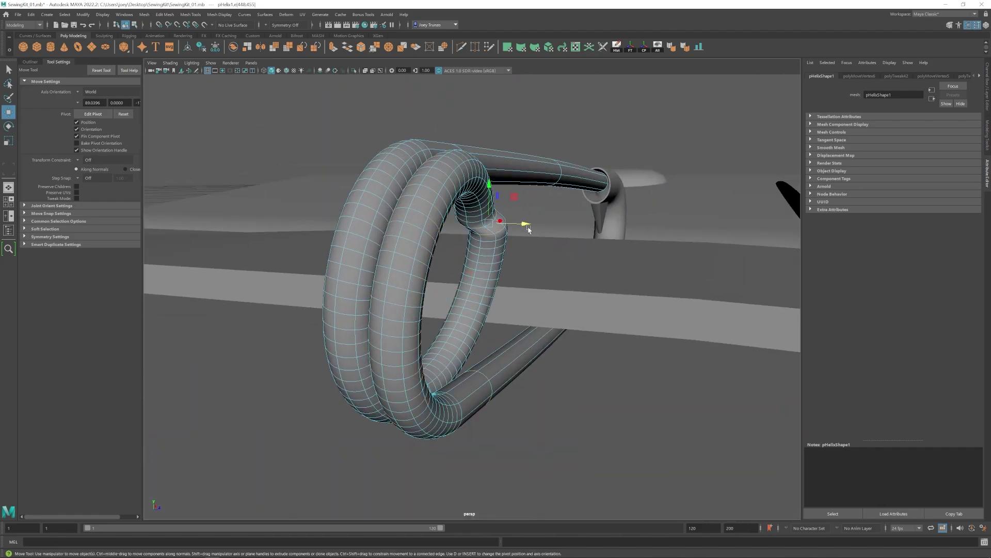
pyautogui.press('1')
pyautogui.moveTo(526, 227); pyautogui.dragTo(511, 222)
pyautogui.keyDown('alt'); pyautogui.moveTo(512, 222); pyautogui.dragTo(511, 196); pyautogui.keyUp('alt')
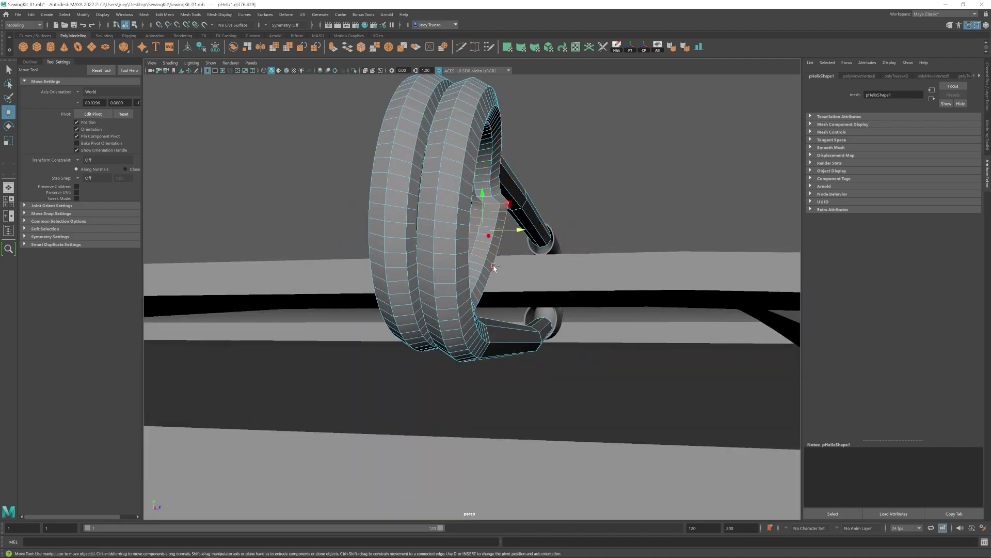
# - Add three neighbouring edge loops lower on the coil's inner side to the selection and shift them into line
pyautogui.keyDown('shift'); pyautogui.doubleClick(494, 267); pyautogui.keyUp('shift')
pyautogui.keyDown('shift'); pyautogui.doubleClick(490, 277); pyautogui.keyUp('shift')
pyautogui.keyDown('shift'); pyautogui.doubleClick(485, 286); pyautogui.keyUp('shift')
pyautogui.moveTo(517, 244); pyautogui.dragTo(510, 244)
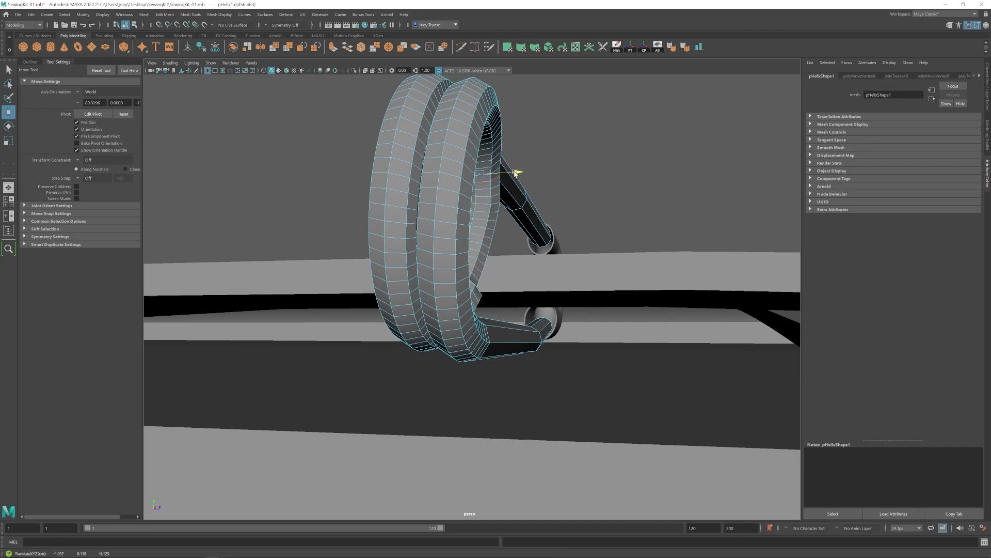
# - Select further uneven edge loops on the inner side of the pin's coil and shift them sideways into line
pyautogui.keyDown('alt'); pyautogui.moveTo(517, 199); pyautogui.dragTo(496, 222); pyautogui.keyUp('alt')
pyautogui.doubleClick(455, 341)
pyautogui.keyDown('alt'); pyautogui.moveTo(456, 341); pyautogui.dragTo(594, 299); pyautogui.keyUp('alt')
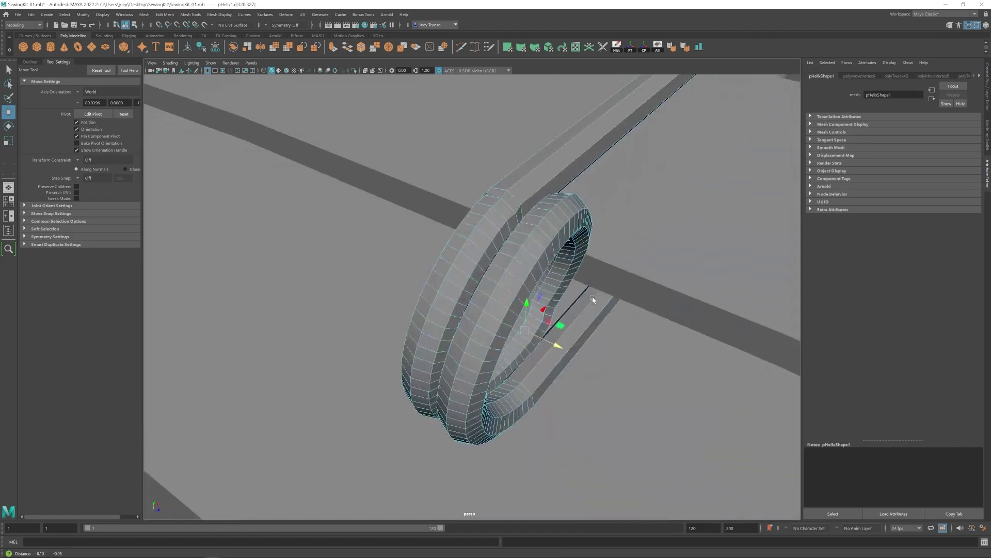
pyautogui.scroll(4, 594, 299)
pyautogui.doubleClick(577, 317)
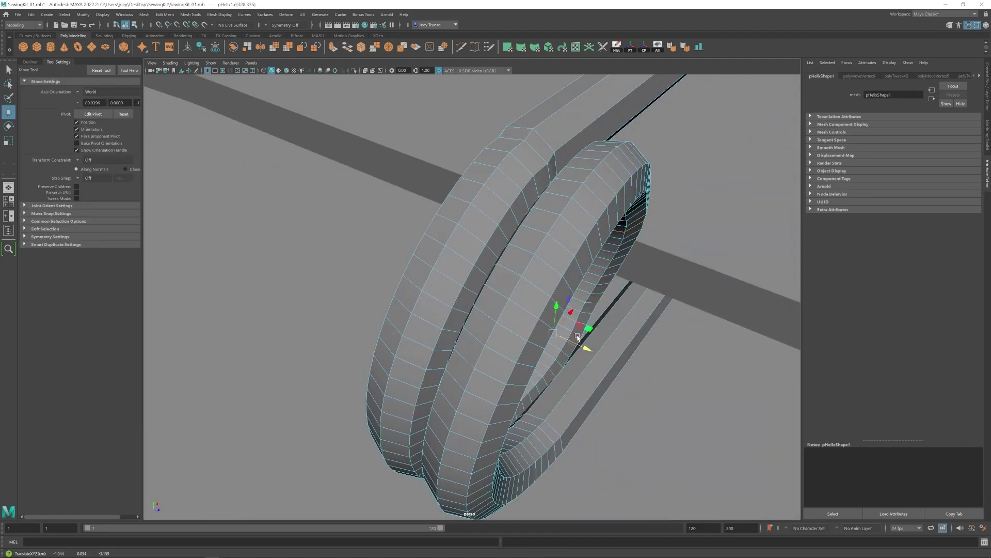
pyautogui.keyDown('alt'); pyautogui.moveTo(589, 342); pyautogui.dragTo(556, 288); pyautogui.keyUp('alt')
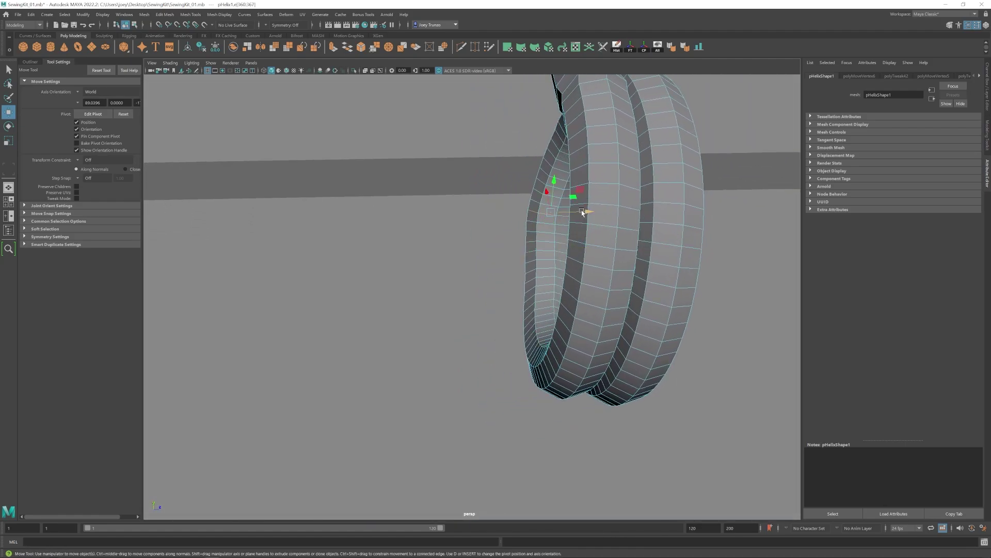
# - Straighten the remaining uneven edge loops on the coil's inner side, then return to object mode with smooth preview on
pyautogui.keyDown('alt'); pyautogui.moveTo(583, 212); pyautogui.dragTo(482, 284); pyautogui.keyUp('alt')
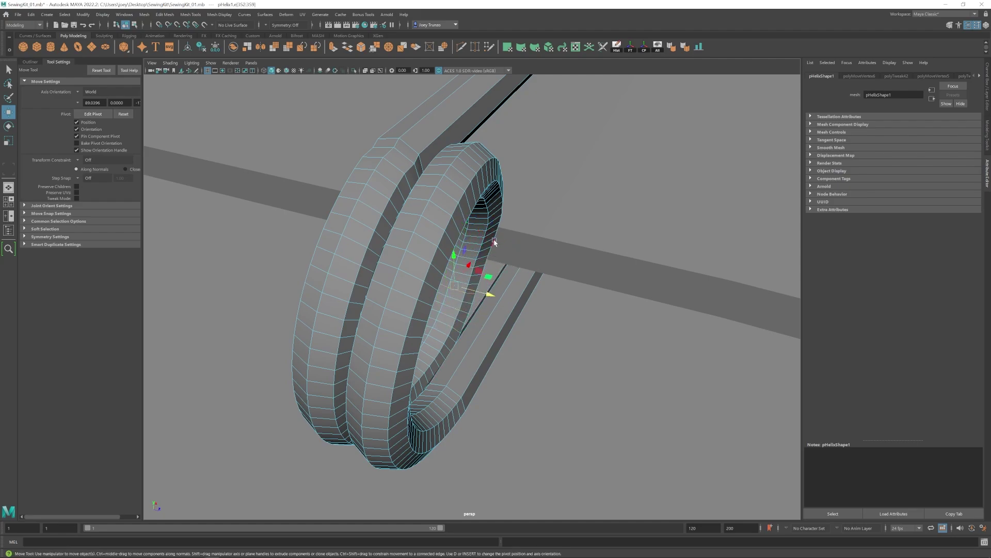
pyautogui.keyDown('alt'); pyautogui.moveTo(512, 208); pyautogui.dragTo(500, 166); pyautogui.keyUp('alt')
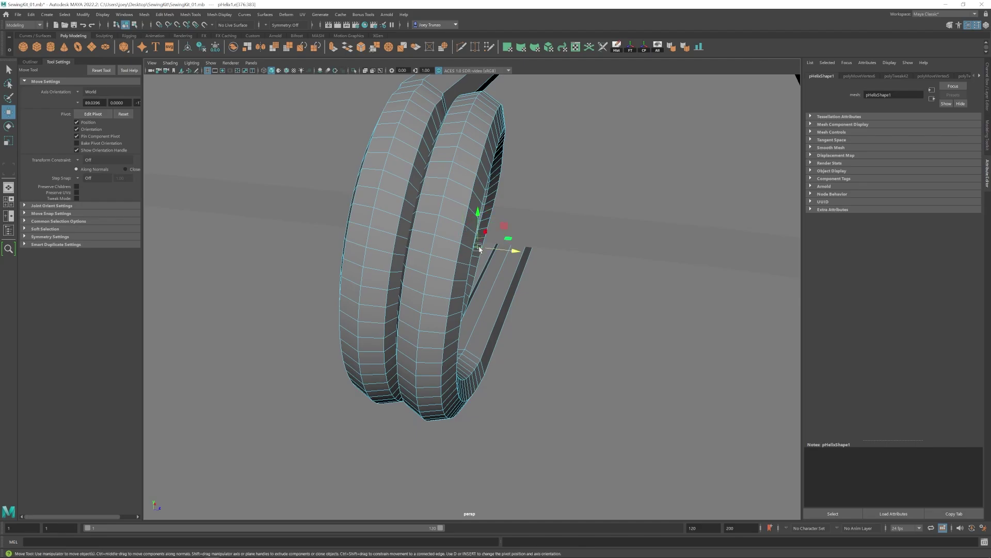
pyautogui.keyDown('alt'); pyautogui.moveTo(488, 279); pyautogui.dragTo(482, 289); pyautogui.keyUp('alt')
pyautogui.scroll(-3, 535, 361)
pyautogui.press('F8')
pyautogui.press('3')
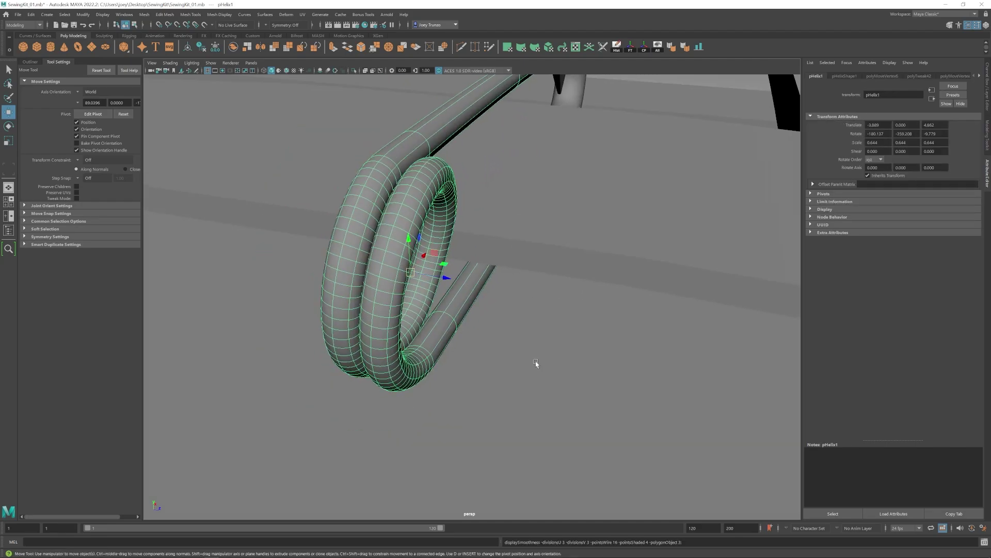
# - Duplicate the whole safety pin group and rotate the copy to 180 degrees on Z so it lies flat across the original
pyautogui.scroll(-10, 535, 361)
pyautogui.click(462, 343)
pyautogui.moveTo(463, 343)
pyautogui.keyDown('alt'); pyautogui.mouseDown()
pyautogui.moveTo(429, 350)
pyautogui.moveTo(455, 299)
pyautogui.moveTo(493, 282)
pyautogui.moveTo(459, 325)
pyautogui.mouseUp(); pyautogui.keyUp('alt')
pyautogui.click(462, 295)
pyautogui.press('Up')
pyautogui.hotkey('ctrl', 'd')
pyautogui.press('e')
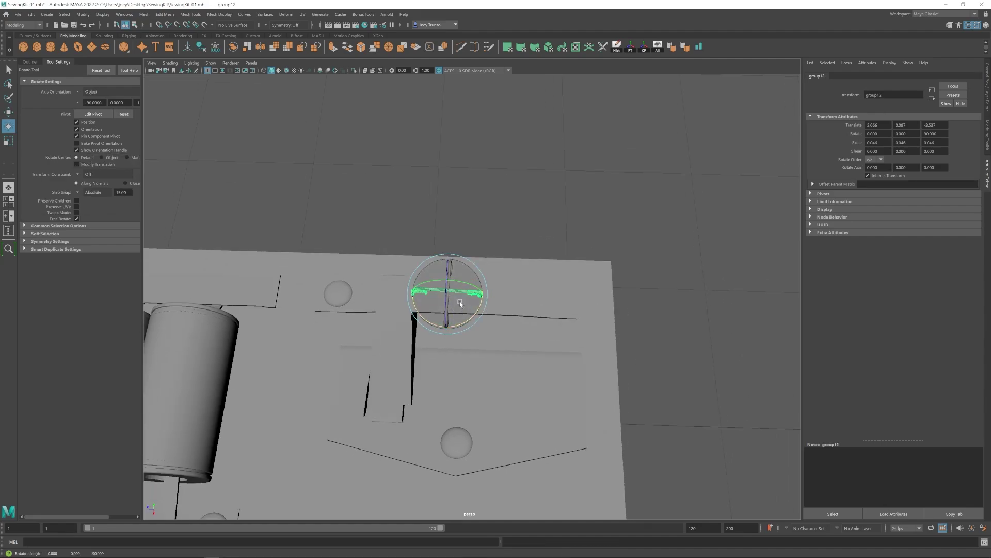
pyautogui.press('w')
pyautogui.keyDown('alt'); pyautogui.moveTo(443, 261); pyautogui.dragTo(476, 321); pyautogui.keyUp('alt')
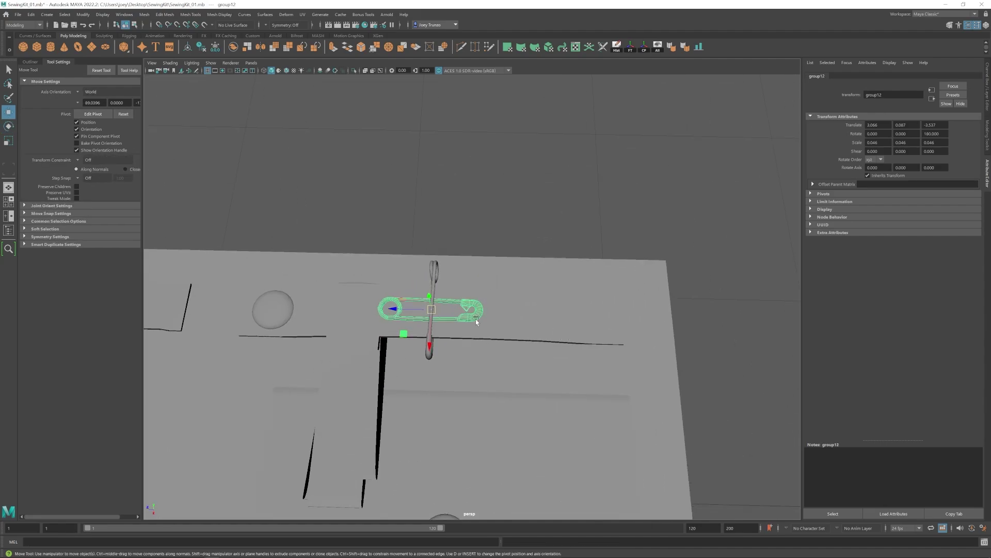
pyautogui.keyDown('shift'); pyautogui.click(472, 304); pyautogui.keyUp('shift')
pyautogui.press('F9')
pyautogui.moveTo(497, 282); pyautogui.dragTo(423, 315)
pyautogui.press('F8')
pyautogui.click(485, 272)
# - Move the horizontal pin so its coil end sits by the upright pin, and turn it over to 360 degrees on Z
pyautogui.click(464, 302)
pyautogui.press('Up')
pyautogui.scroll(-3, 424, 310)
pyautogui.moveTo(410, 289); pyautogui.dragTo(424, 290)
pyautogui.moveTo(424, 291)
pyautogui.keyDown('alt'); pyautogui.mouseDown()
pyautogui.moveTo(413, 273)
pyautogui.moveTo(417, 292)
pyautogui.mouseUp(); pyautogui.keyUp('alt')
pyautogui.moveTo(421, 286); pyautogui.dragTo(490, 261)
pyautogui.click(449, 290)
pyautogui.click(494, 305)
pyautogui.press('e')
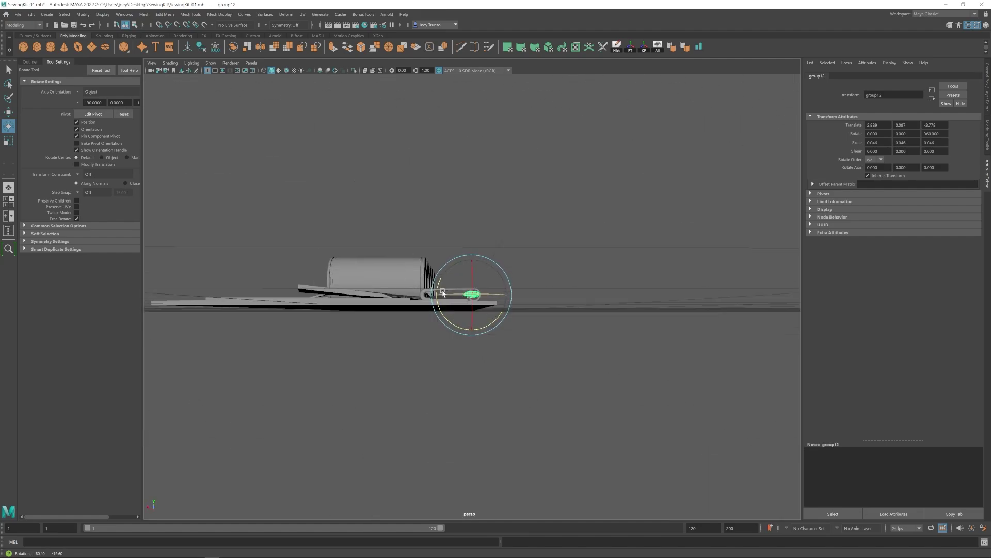
# - Tilt the horizontal pin to about 354.7 degrees on Z, raise it to Y 0.100 and slide it into place over the strap
pyautogui.keyDown('alt'); pyautogui.moveTo(491, 261); pyautogui.dragTo(494, 311, button='right'); pyautogui.keyUp('alt')
pyautogui.keyDown('alt'); pyautogui.moveTo(494, 311); pyautogui.dragTo(488, 319); pyautogui.keyUp('alt')
pyautogui.press('w')
pyautogui.moveTo(449, 288); pyautogui.dragTo(397, 282)
pyautogui.click(425, 271)
pyautogui.keyDown('alt'); pyautogui.moveTo(436, 245); pyautogui.dragTo(434, 306); pyautogui.keyUp('alt')
pyautogui.click(459, 305)
pyautogui.keyDown('alt'); pyautogui.moveTo(460, 323); pyautogui.dragTo(470, 269); pyautogui.keyUp('alt')
pyautogui.moveTo(469, 251)
pyautogui.mouseDown()
pyautogui.moveTo(458, 253)
pyautogui.moveTo(465, 266)
pyautogui.mouseUp()
pyautogui.press('e')
pyautogui.press('w')
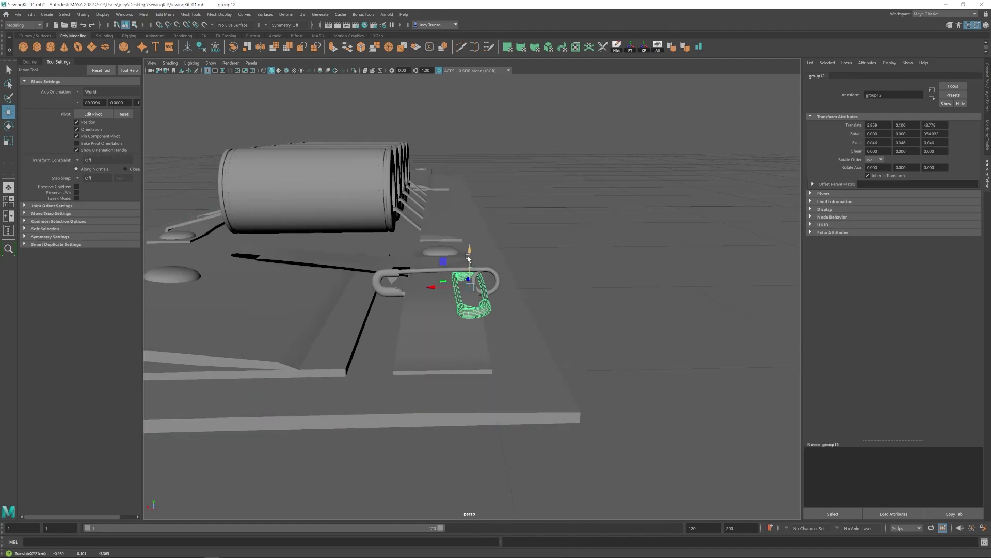
pyautogui.click(466, 270)
pyautogui.click(475, 311)
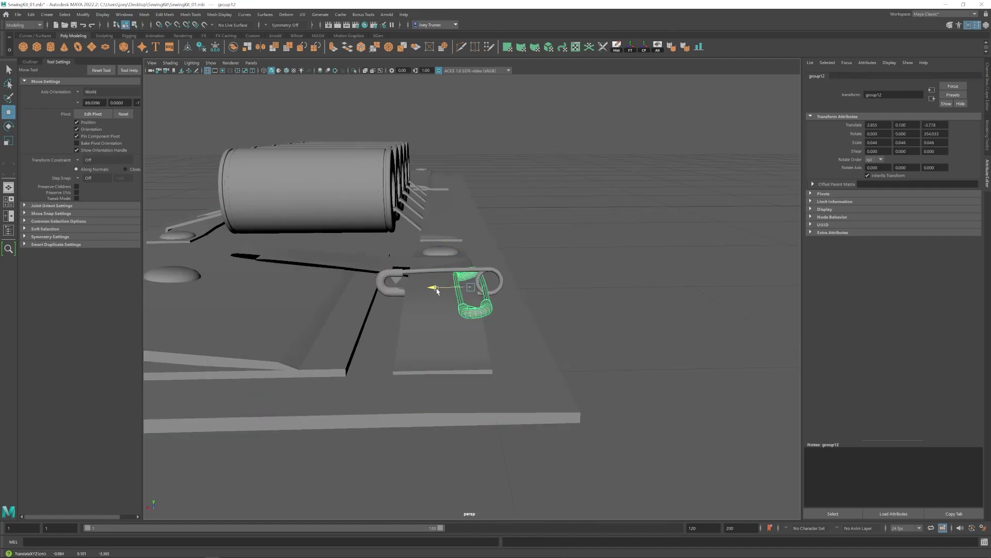
# - Duplicate the upright pin beside itself and repeat the duplication eight times along the horizontal pin
pyautogui.keyDown('alt'); pyautogui.moveTo(475, 310); pyautogui.dragTo(574, 374); pyautogui.keyUp('alt')
pyautogui.click(468, 357)
pyautogui.hotkey('ctrl', 'd')
pyautogui.moveTo(428, 326); pyautogui.dragTo(437, 326)
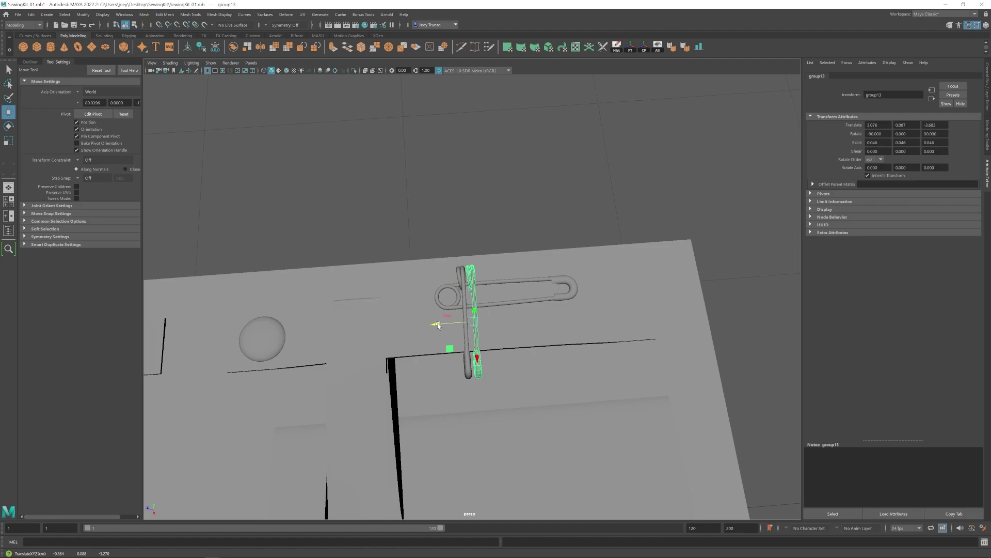
pyautogui.hotkey('shift', 'd')
pyautogui.hotkey('shift', 'd')
pyautogui.hotkey('shift', 'd')
pyautogui.hotkey('shift', 'd')
pyautogui.hotkey('shift', 'd')
pyautogui.hotkey('shift', 'd')
pyautogui.hotkey('shift', 'd')
pyautogui.hotkey('shift', 'd')
pyautogui.keyDown('alt'); pyautogui.moveTo(545, 343); pyautogui.dragTo(473, 317); pyautogui.keyUp('alt')
pyautogui.keyDown('alt'); pyautogui.moveTo(473, 316); pyautogui.dragTo(557, 361, button='right'); pyautogui.keyUp('alt')
pyautogui.keyDown('alt'); pyautogui.moveTo(503, 330); pyautogui.dragTo(503, 330); pyautogui.keyUp('alt')
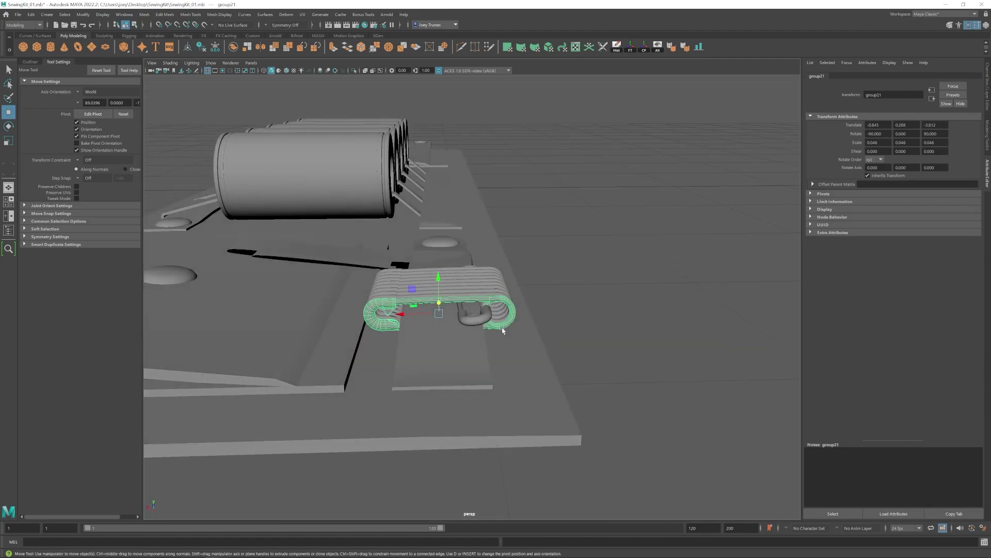
# - Undo the whole row of duplicated upright pins
pyautogui.hotkey('ctrl', 'z')
pyautogui.hotkey('ctrl', 'z')
pyautogui.hotkey('ctrl', 'z')
pyautogui.hotkey('ctrl', 'z')
pyautogui.hotkey('ctrl', 'z')
pyautogui.hotkey('ctrl', 'z')
pyautogui.hotkey('ctrl', 'z')
pyautogui.hotkey('ctrl', 'z')
pyautogui.hotkey('ctrl', 'z')
# - Select the coil vertices of the upright pin, scale them down and shift them inward, then return to object mode
pyautogui.moveTo(495, 273); pyautogui.dragTo(457, 272, button='right')
pyautogui.keyDown('alt'); pyautogui.moveTo(516, 289); pyautogui.dragTo(517, 253); pyautogui.keyUp('alt')
pyautogui.moveTo(471, 310); pyautogui.dragTo(531, 253)
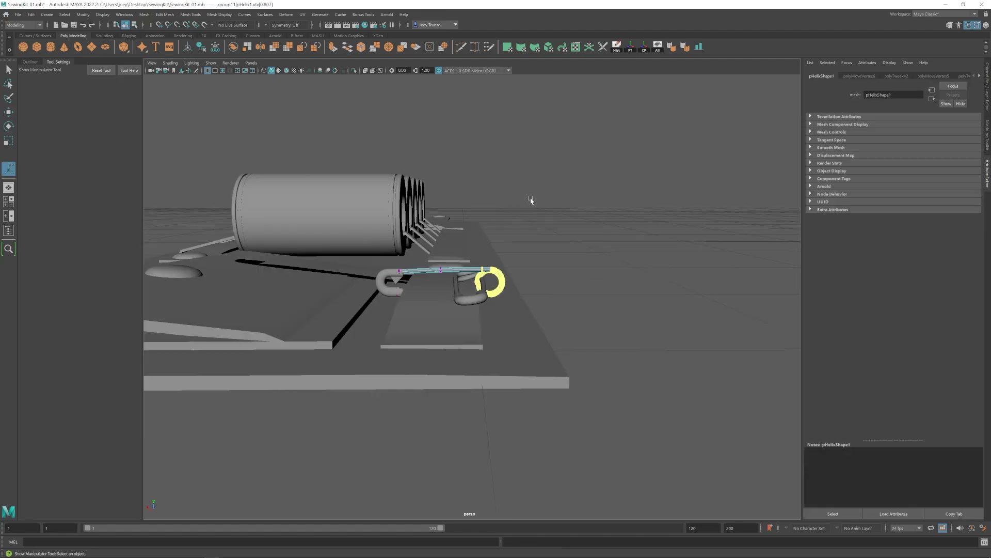
pyautogui.press('r')
pyautogui.scroll(3, 504, 268)
pyautogui.keyDown('alt'); pyautogui.moveTo(444, 233); pyautogui.dragTo(462, 269); pyautogui.keyUp('alt')
pyautogui.press('w')
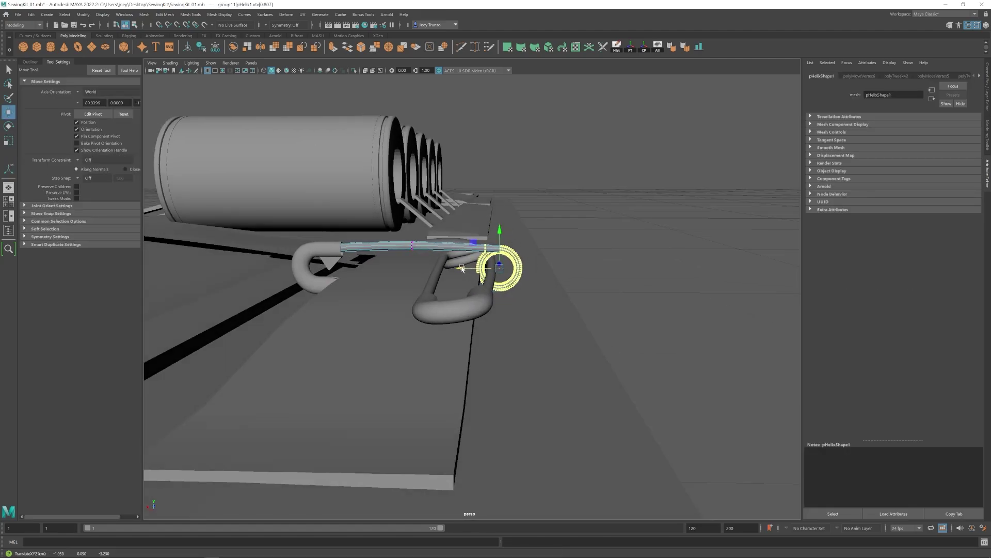
pyautogui.moveTo(488, 271); pyautogui.dragTo(519, 248, button='right')
pyautogui.click(579, 269)
# - Select the coil vertices of the horizontal pin, scale them down and reposition them, then return to object mode
pyautogui.scroll(-4, 496, 279)
pyautogui.moveTo(496, 279)
pyautogui.keyDown('alt'); pyautogui.mouseDown()
pyautogui.moveTo(463, 321)
pyautogui.moveTo(557, 315)
pyautogui.moveTo(480, 288)
pyautogui.mouseUp(); pyautogui.keyUp('alt')
pyautogui.moveTo(481, 288); pyautogui.dragTo(445, 288, button='right')
pyautogui.moveTo(430, 272); pyautogui.dragTo(460, 318)
pyautogui.press('r')
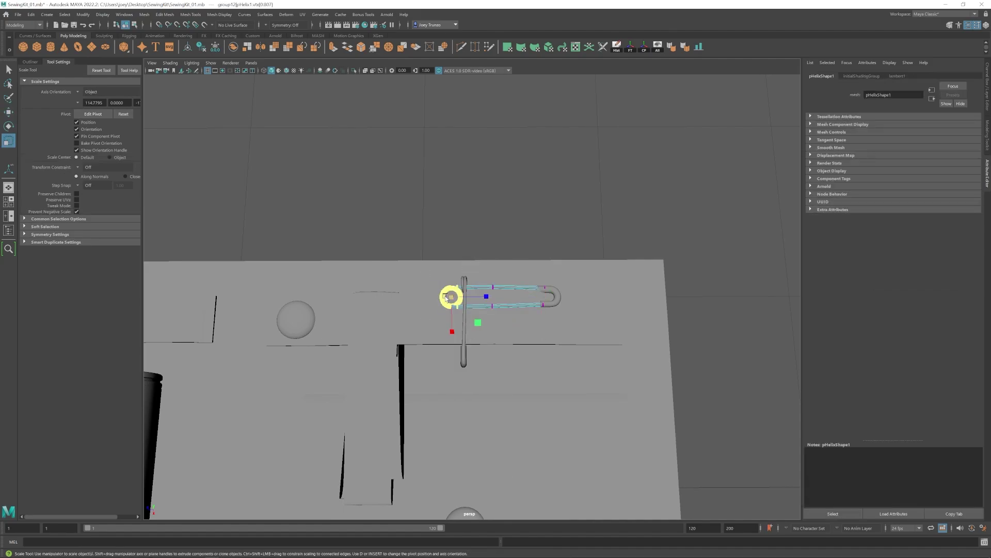
pyautogui.press('w')
pyautogui.click(475, 292)
pyautogui.moveTo(476, 288); pyautogui.dragTo(502, 248, button='right')
pyautogui.click(503, 247)
# - Select the upright pin's group and rotate it so that it hangs at a slight angle from the horizontal pin
pyautogui.scroll(-4, 485, 258)
pyautogui.keyDown('alt'); pyautogui.moveTo(486, 258); pyautogui.dragTo(515, 346); pyautogui.keyUp('alt')
pyautogui.scroll(4, 507, 343)
pyautogui.click(466, 318)
pyautogui.press('e')
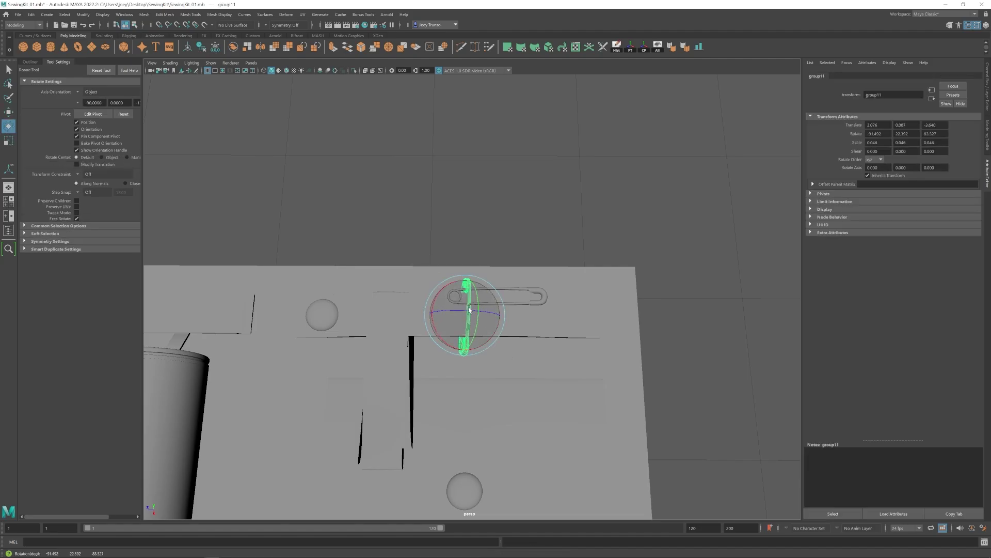
pyautogui.moveTo(478, 310)
pyautogui.keyDown('alt'); pyautogui.mouseDown()
pyautogui.moveTo(478, 286)
pyautogui.moveTo(593, 295)
pyautogui.moveTo(480, 255)
pyautogui.moveTo(525, 312)
pyautogui.moveTo(544, 292)
pyautogui.moveTo(491, 310)
pyautogui.mouseUp(); pyautogui.keyUp('alt')
pyautogui.press('w')
# - Select vertices at the horizontal pin's coil end and adjust them around the upright pin
pyautogui.click(489, 280)
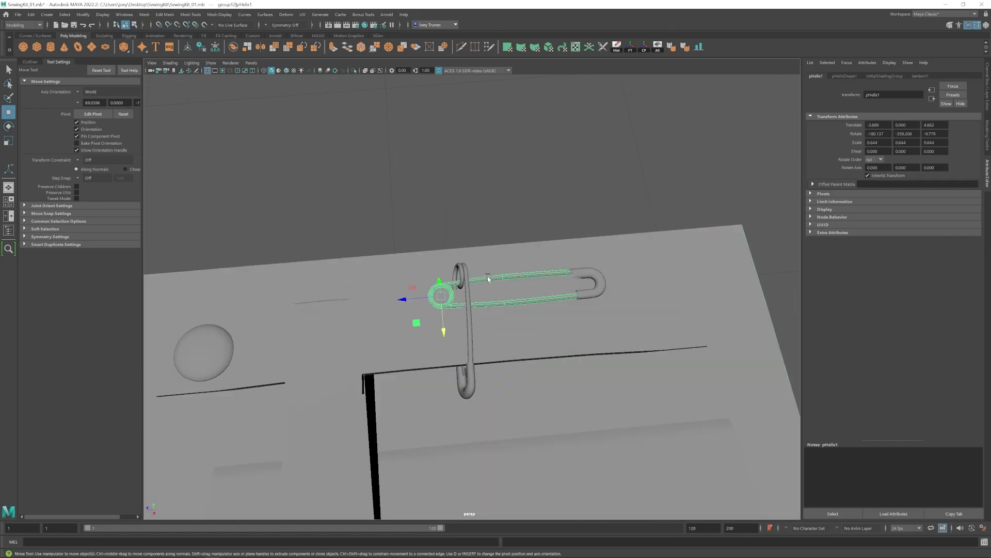
pyautogui.moveTo(489, 281); pyautogui.dragTo(457, 281, button='right')
pyautogui.moveTo(493, 266); pyautogui.dragTo(454, 296)
pyautogui.moveTo(454, 297); pyautogui.dragTo(496, 263, button='right')
pyautogui.click(557, 198)
# - Undo the last two changes, then shift the clasp-end vertices of the upright pin outward and adjust their height
pyautogui.scroll(-5, 557, 199)
pyautogui.keyDown('alt'); pyautogui.moveTo(557, 198); pyautogui.dragTo(459, 297); pyautogui.keyUp('alt')
pyautogui.hotkey('ctrl', 'z')
pyautogui.hotkey('ctrl', 'z')
pyautogui.scroll(5, 518, 320)
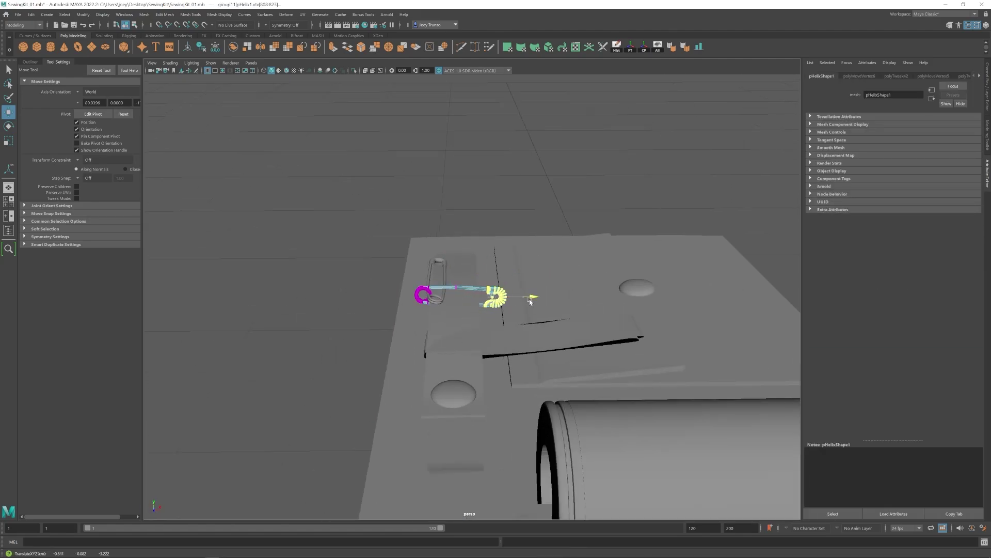
pyautogui.moveTo(530, 299); pyautogui.dragTo(536, 300)
pyautogui.moveTo(536, 300)
pyautogui.keyDown('alt'); pyautogui.mouseDown()
pyautogui.moveTo(545, 248)
pyautogui.moveTo(532, 298)
pyautogui.mouseUp(); pyautogui.keyUp('alt')
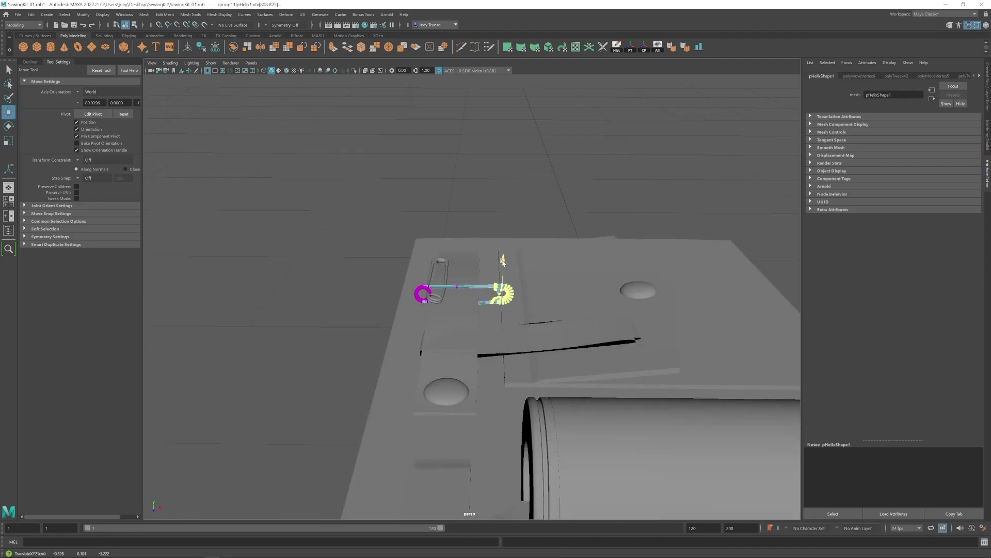
pyautogui.keyDown('alt'); pyautogui.moveTo(453, 277); pyautogui.dragTo(440, 274); pyautogui.keyUp('alt')
pyautogui.moveTo(441, 274); pyautogui.dragTo(478, 246, button='right')
pyautogui.click(480, 232)
# - Select the upright pin's group and fine-tune its rotation and position on the horizontal pin
pyautogui.keyDown('alt'); pyautogui.moveTo(480, 233); pyautogui.dragTo(491, 294); pyautogui.keyUp('alt')
pyautogui.click(494, 288)
pyautogui.scroll(3, 464, 279)
pyautogui.press('e')
pyautogui.press('w')
pyautogui.keyDown('alt'); pyautogui.moveTo(493, 293); pyautogui.dragTo(467, 299); pyautogui.keyUp('alt')
pyautogui.scroll(3, 474, 290)
pyautogui.click(482, 291)
pyautogui.scroll(-2, 512, 310)
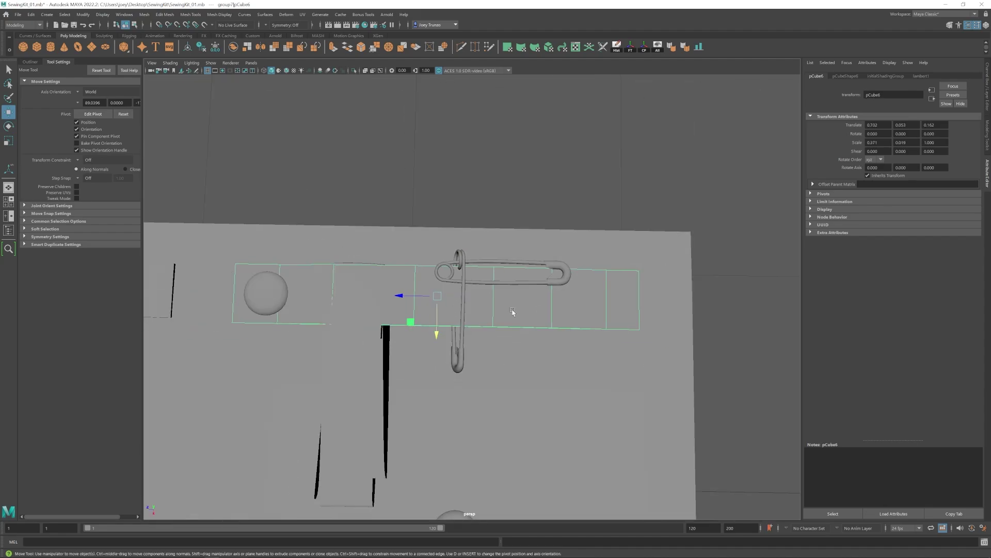
# - Select the coils and clasps of both safety pins together
pyautogui.moveTo(481, 264); pyautogui.dragTo(457, 253)
pyautogui.moveTo(457, 294); pyautogui.dragTo(457, 290)
pyautogui.keyDown('shift'); pyautogui.click(559, 265); pyautogui.keyUp('shift')
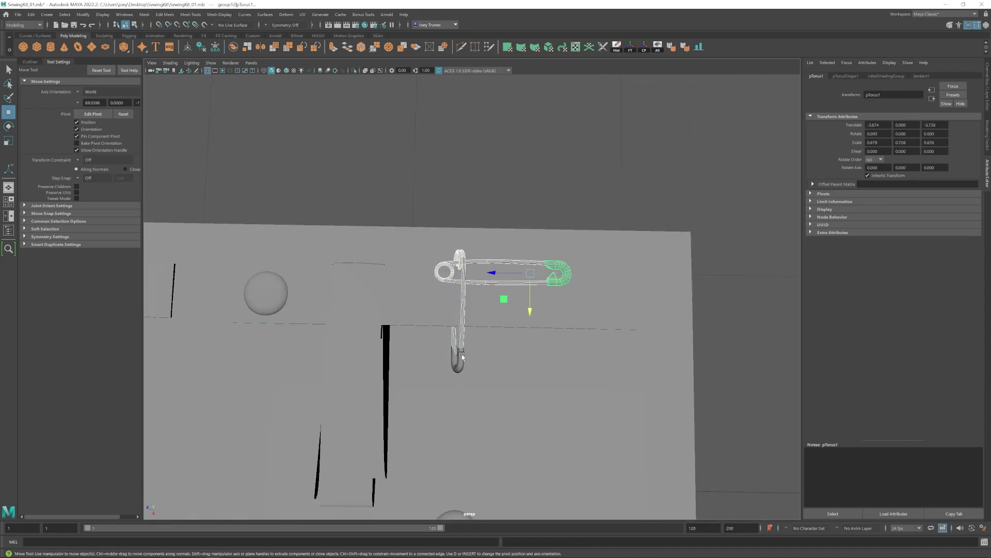
pyautogui.keyDown('shift'); pyautogui.click(458, 364); pyautogui.keyUp('shift')
pyautogui.moveTo(457, 380); pyautogui.dragTo(457, 374)
pyautogui.scroll(-2, 466, 290)
# - Duplicate the upright pin's group and place the copy directly beside it on the horizontal pin
pyautogui.click(468, 280)
pyautogui.keyDown('alt'); pyautogui.moveTo(460, 341); pyautogui.dragTo(429, 299); pyautogui.keyUp('alt')
pyautogui.click(464, 274)
pyautogui.press('e')
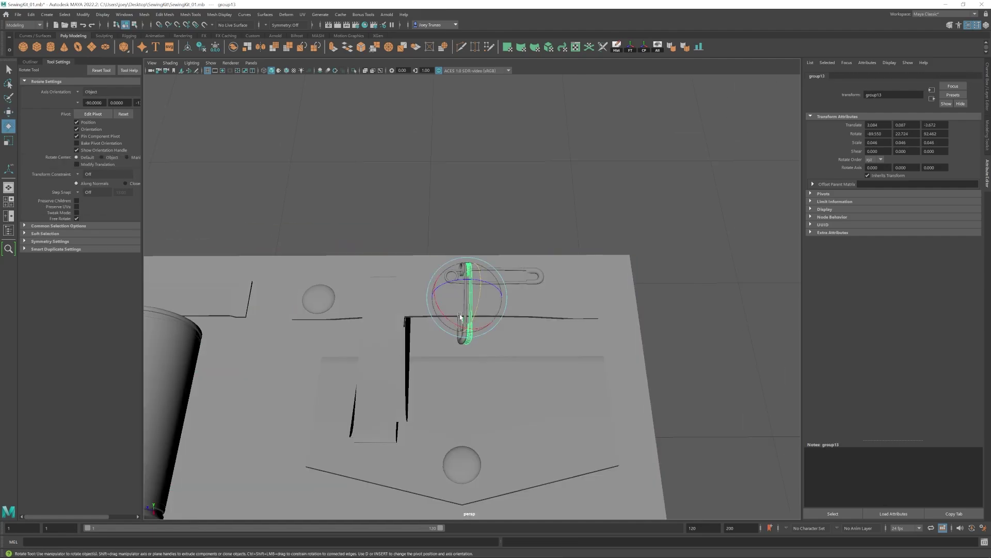
# - Set the rotation axis orientation to World, then add a third upright pin beside the others and turn it slightly
pyautogui.click(85, 91)
pyautogui.click(87, 99)
pyautogui.press('w')
pyautogui.moveTo(430, 298); pyautogui.dragTo(436, 298)
pyautogui.press('e')
pyautogui.moveTo(484, 327); pyautogui.dragTo(486, 326)
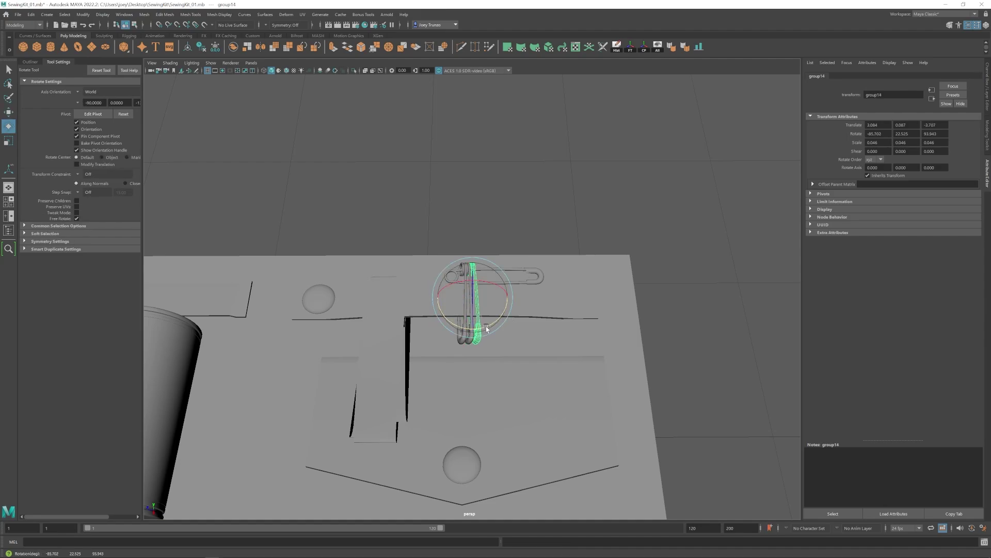
# - Try to repeat the turned duplicate along the horizontal pin, then undo the repeated copies
pyautogui.keyDown('shift'); pyautogui.moveTo(489, 284); pyautogui.dragTo(515, 304); pyautogui.keyUp('shift')
pyautogui.keyDown('alt'); pyautogui.moveTo(620, 413); pyautogui.dragTo(615, 368); pyautogui.keyUp('alt')
pyautogui.hotkey('ctrl', 'z')
pyautogui.hotkey('ctrl', 'z')
pyautogui.hotkey('ctrl', 'z')
# - Repeat the moved and turned duplicate along the horizontal pin to make eleven fanned upright pins, adjusting the height of the copies
pyautogui.press('w')
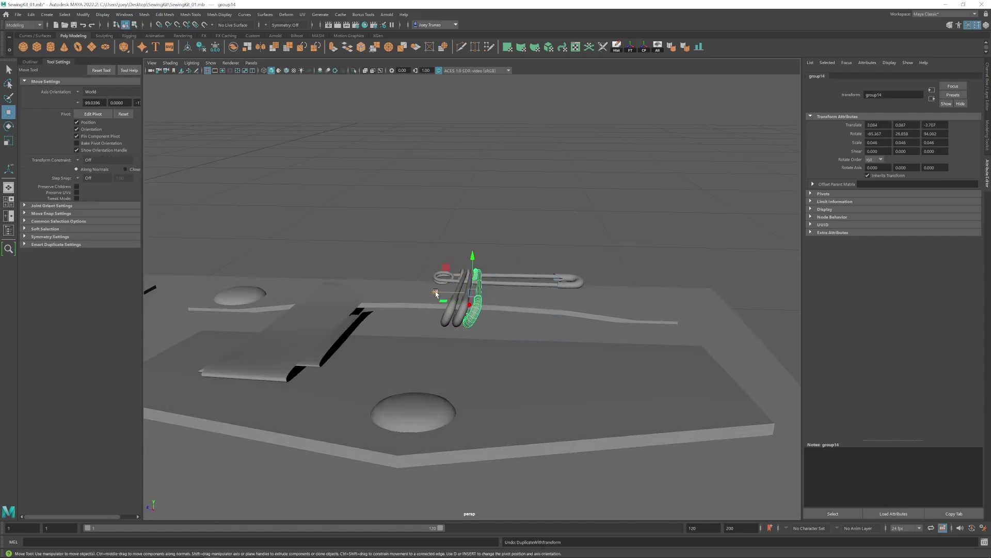
pyautogui.moveTo(440, 295)
pyautogui.keyDown('shift'); pyautogui.mouseDown()
pyautogui.moveTo(486, 294)
pyautogui.moveTo(478, 307)
pyautogui.mouseUp(); pyautogui.keyUp('shift')
pyautogui.press('w')
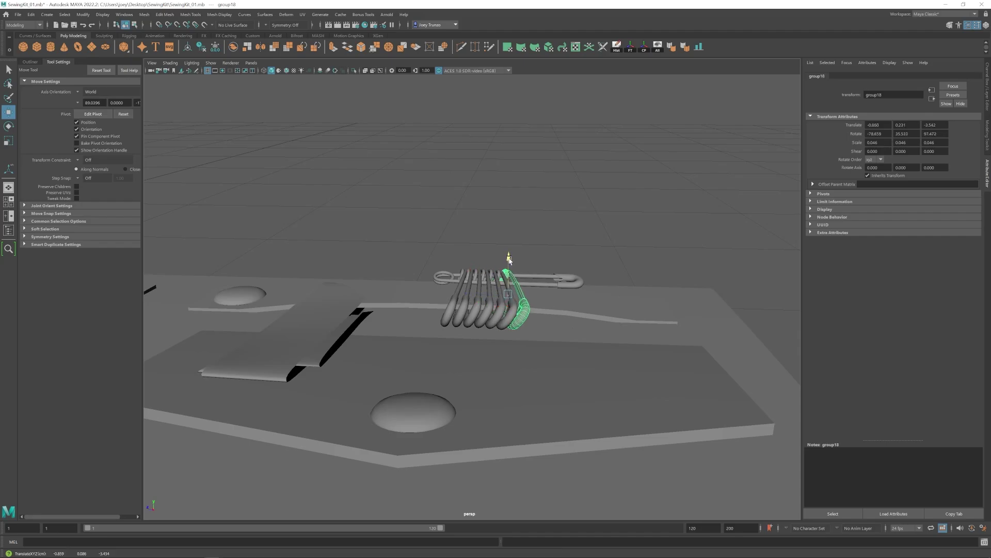
pyautogui.hotkey('shift', 'd')
pyautogui.hotkey('shift', 'd')
pyautogui.hotkey('shift', 'd')
pyautogui.hotkey('shift', 'd')
pyautogui.moveTo(544, 260); pyautogui.dragTo(545, 263)
pyautogui.keyDown('alt'); pyautogui.moveTo(544, 263); pyautogui.dragTo(524, 286); pyautogui.keyUp('alt')
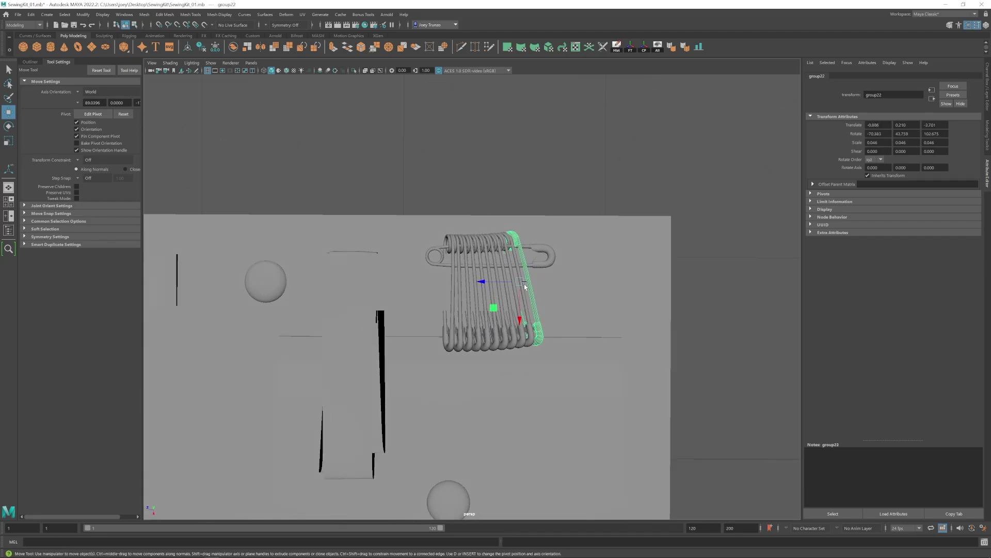
# - Group the eleven upright pins, group11 and group13 to group22, leaving out the horizontal pin's group12
pyautogui.click(30, 61)
pyautogui.keyDown('shift'); pyautogui.click(59, 257); pyautogui.keyUp('shift')
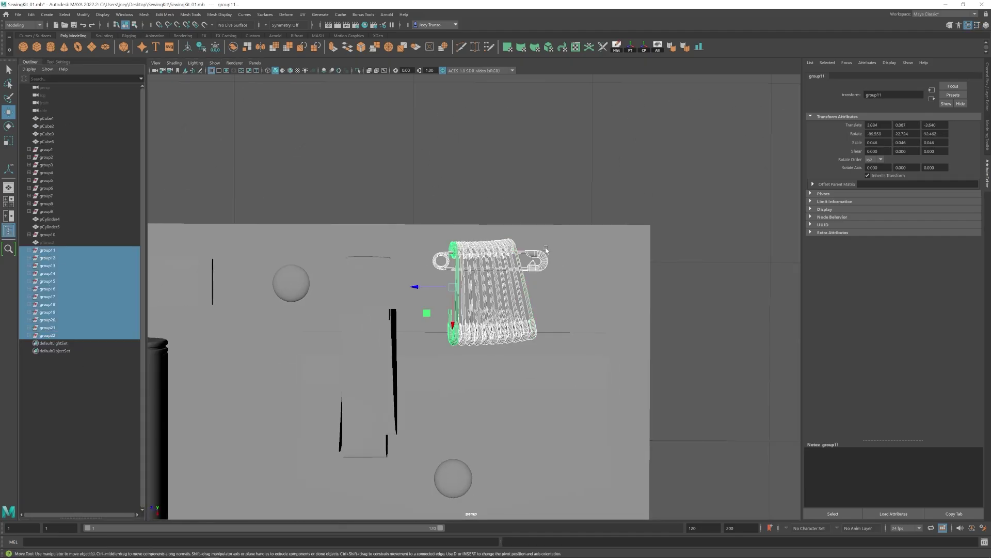
pyautogui.hotkey('ctrl', 'z')
pyautogui.click(49, 250)
pyautogui.keyDown('shift'); pyautogui.click(49, 336); pyautogui.keyUp('shift')
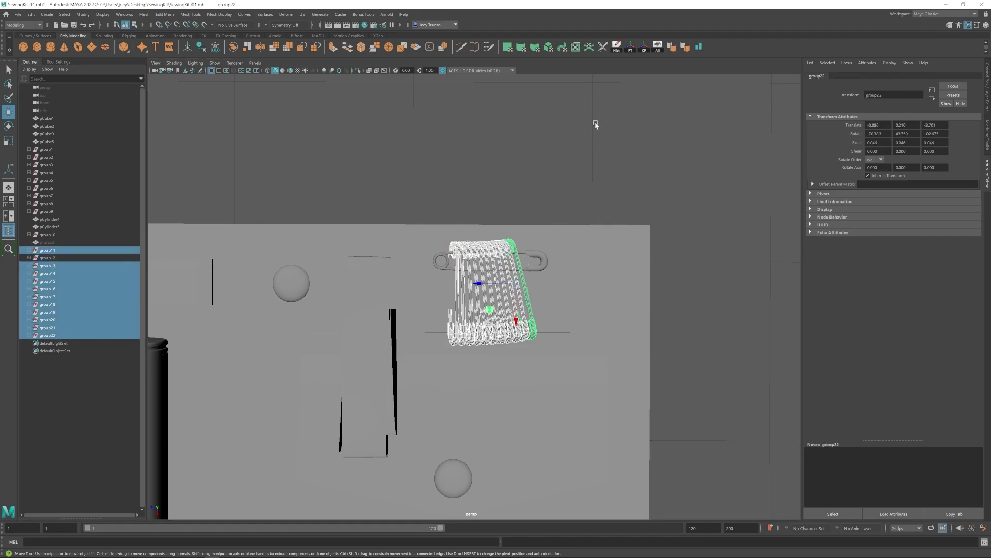
pyautogui.hotkey('ctrl', 'g')
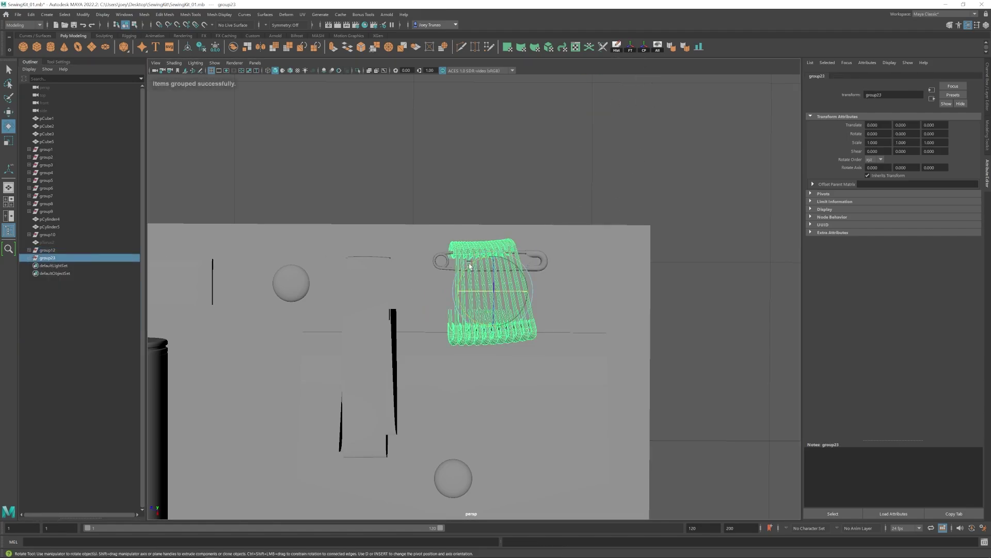
# - Rotate the grouped row of upright pins slightly and view the whole sewing kit
pyautogui.moveTo(493, 330); pyautogui.dragTo(492, 334)
pyautogui.keyDown('alt'); pyautogui.moveTo(648, 304); pyautogui.dragTo(630, 287); pyautogui.keyUp('alt')
pyautogui.keyDown('alt'); pyautogui.moveTo(372, 340); pyautogui.dragTo(532, 360, button='middle'); pyautogui.keyUp('alt')
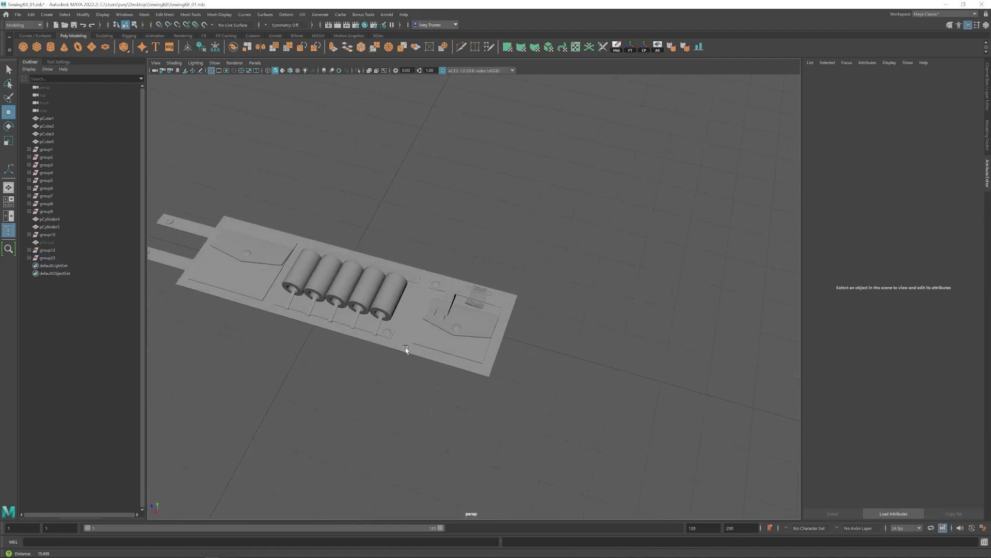
# - Try to shift the vertices of the spools, straps, pocket and pins along the base board
pyautogui.keyDown('alt'); pyautogui.moveTo(532, 360); pyautogui.dragTo(476, 337); pyautogui.keyUp('alt')
pyautogui.moveTo(664, 215); pyautogui.dragTo(356, 378)
pyautogui.keyDown('shift'); pyautogui.click(299, 342); pyautogui.keyUp('shift')
pyautogui.press('F9')
pyautogui.moveTo(732, 194); pyautogui.dragTo(308, 406)
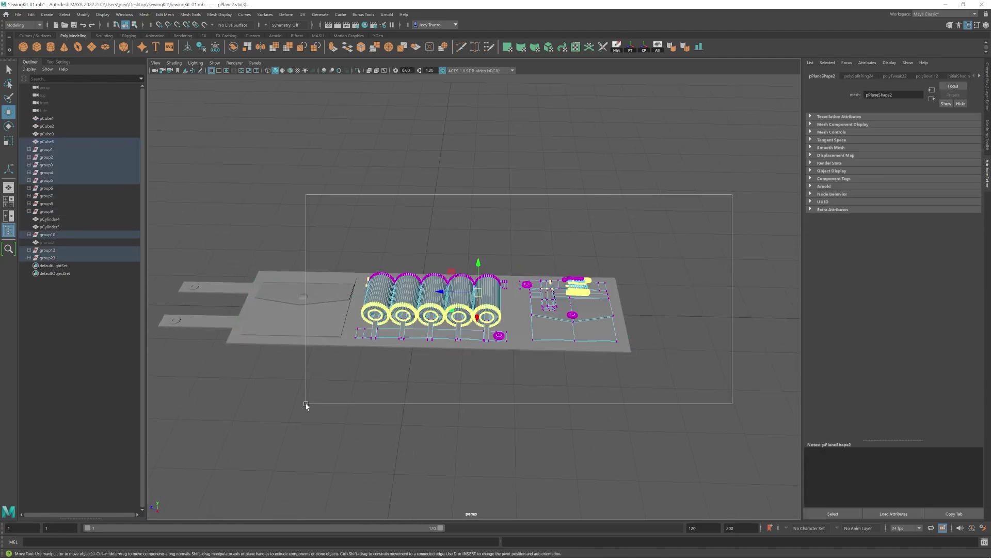
pyautogui.moveTo(440, 298); pyautogui.dragTo(439, 298)
pyautogui.moveTo(668, 248); pyautogui.dragTo(511, 369)
pyautogui.keyDown('alt'); pyautogui.moveTo(516, 361); pyautogui.dragTo(526, 366); pyautogui.keyUp('alt')
pyautogui.moveTo(522, 309); pyautogui.dragTo(512, 310)
# - Try to shorten the base board by moving the vertices at its pocket end inward
pyautogui.click(509, 347)
pyautogui.press('F9')
pyautogui.moveTo(651, 384); pyautogui.dragTo(558, 263)
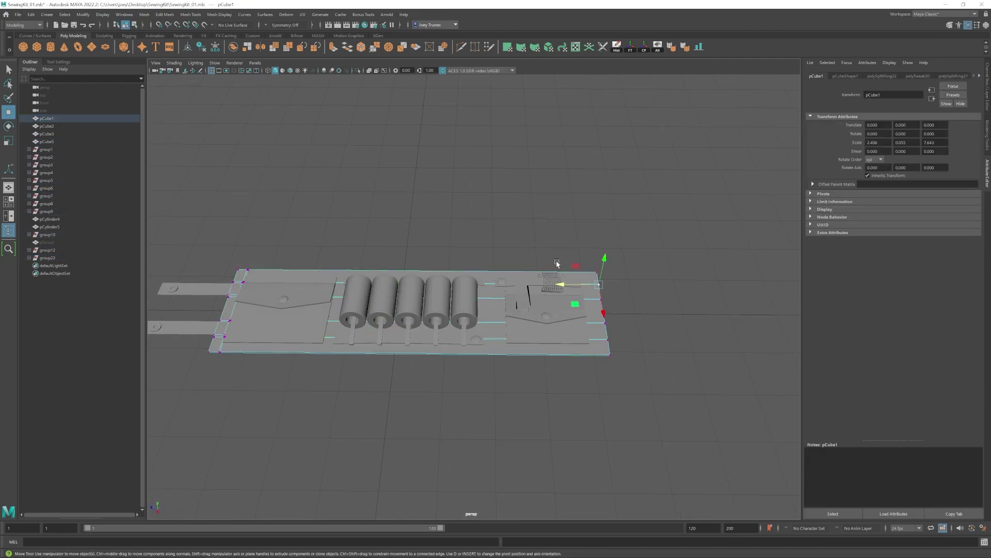
pyautogui.moveTo(568, 311); pyautogui.dragTo(556, 349)
pyautogui.keyDown('alt'); pyautogui.moveTo(362, 347); pyautogui.dragTo(457, 346, button='middle'); pyautogui.keyUp('alt')
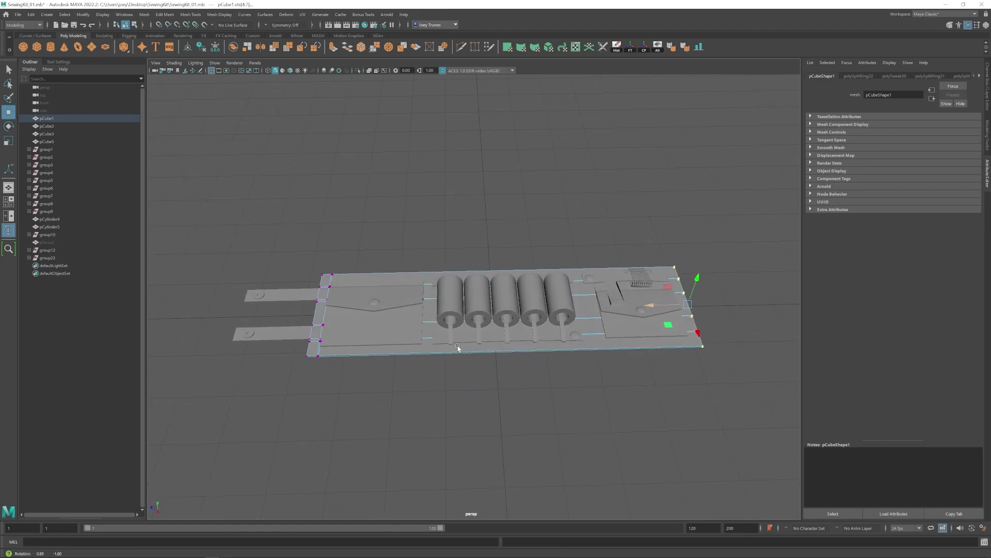
pyautogui.press('F8')
pyautogui.click(465, 380)
pyautogui.keyDown('alt'); pyautogui.moveTo(475, 330); pyautogui.dragTo(408, 326); pyautogui.keyUp('alt')
# - Undo the board shortening and the last moves of the attached parts
pyautogui.hotkey('ctrl', 'z')
pyautogui.hotkey('ctrl', 'z')
pyautogui.hotkey('ctrl', 'z')
pyautogui.hotkey('ctrl', 'z')
pyautogui.hotkey('ctrl', 'z')
pyautogui.hotkey('ctrl', 'z')
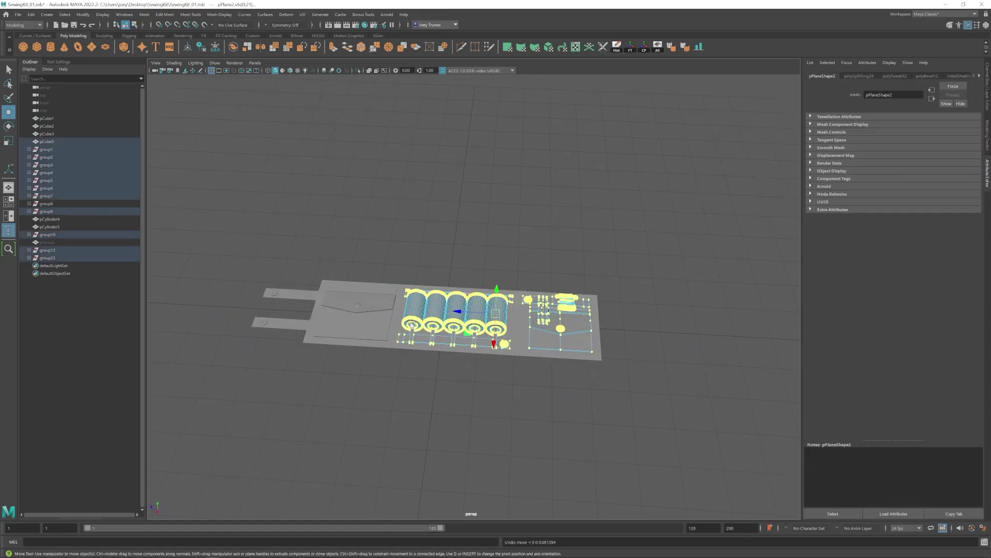
# - Move the vertices at the pin end of the base board slightly inward along its length
pyautogui.moveTo(688, 244); pyautogui.dragTo(518, 381)
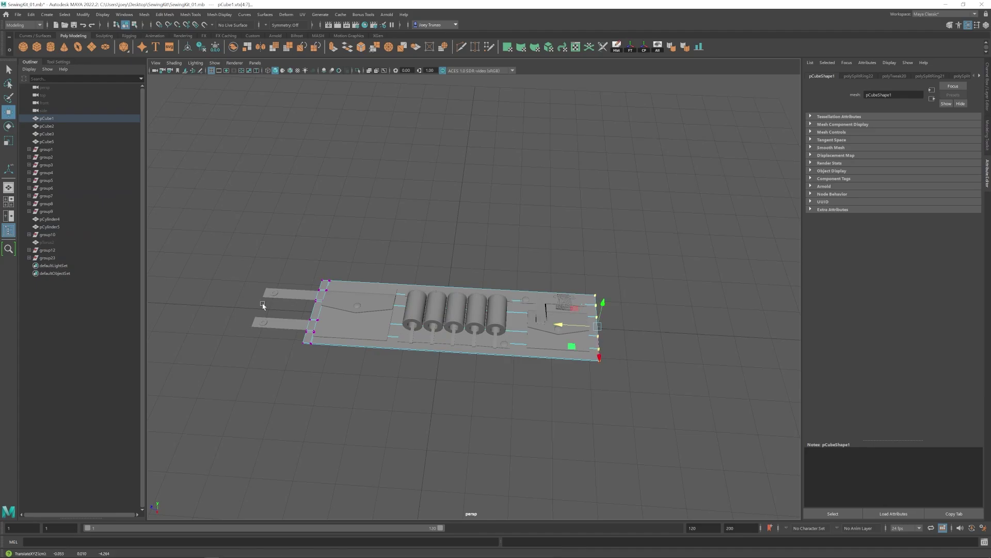
pyautogui.moveTo(263, 304); pyautogui.dragTo(297, 269, button='right')
pyautogui.click(279, 279)
pyautogui.keyDown('alt'); pyautogui.moveTo(279, 304); pyautogui.dragTo(354, 326); pyautogui.keyUp('alt')
# - Examine a thread spool and its edge loops up close from above, and view the whole sewing kit
pyautogui.click(410, 294)
pyautogui.moveTo(410, 294)
pyautogui.keyDown('alt'); pyautogui.mouseDown()
pyautogui.moveTo(512, 281)
pyautogui.moveTo(486, 251)
pyautogui.moveTo(438, 250)
pyautogui.moveTo(428, 289)
pyautogui.mouseUp(); pyautogui.keyUp('alt')
pyautogui.press('e')
pyautogui.keyDown('alt'); pyautogui.moveTo(428, 289); pyautogui.dragTo(482, 325, button='right'); pyautogui.keyUp('alt')
pyautogui.moveTo(450, 273); pyautogui.dragTo(448, 305, button='right')
pyautogui.keyDown('alt'); pyautogui.moveTo(436, 297); pyautogui.dragTo(388, 286); pyautogui.keyUp('alt')
pyautogui.press('space')
pyautogui.press('f')
pyautogui.keyDown('alt'); pyautogui.moveTo(517, 335); pyautogui.dragTo(463, 331, button='right'); pyautogui.keyUp('alt')
pyautogui.keyDown('alt'); pyautogui.moveTo(462, 330); pyautogui.dragTo(438, 327, button='middle'); pyautogui.keyUp('alt')
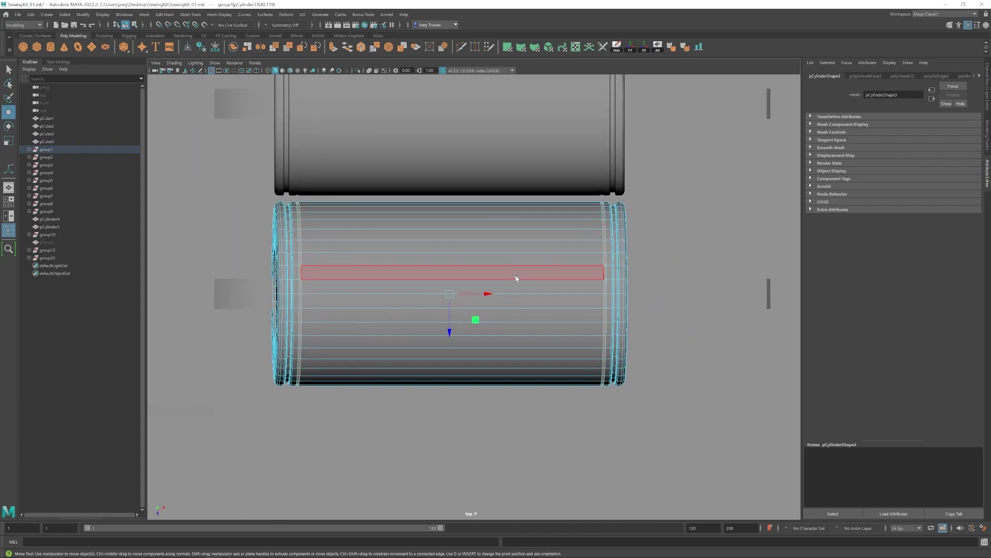
pyautogui.press('space')
pyautogui.moveTo(516, 278); pyautogui.dragTo(517, 242)
pyautogui.moveTo(677, 277); pyautogui.dragTo(677, 237, button='right')
pyautogui.keyDown('alt'); pyautogui.moveTo(496, 310); pyautogui.dragTo(450, 326); pyautogui.keyUp('alt')
pyautogui.click(433, 295)
pyautogui.press('e')
pyautogui.click(439, 194)
pyautogui.click(435, 268)
pyautogui.press('w')
pyautogui.click(436, 179)
pyautogui.keyDown('alt'); pyautogui.moveTo(537, 290); pyautogui.dragTo(491, 325, button='right'); pyautogui.keyUp('alt')
pyautogui.keyDown('alt'); pyautogui.moveTo(498, 335); pyautogui.dragTo(478, 316); pyautogui.keyUp('alt')
pyautogui.keyDown('alt'); pyautogui.moveTo(485, 322); pyautogui.dragTo(449, 320, button='middle'); pyautogui.keyUp('alt')
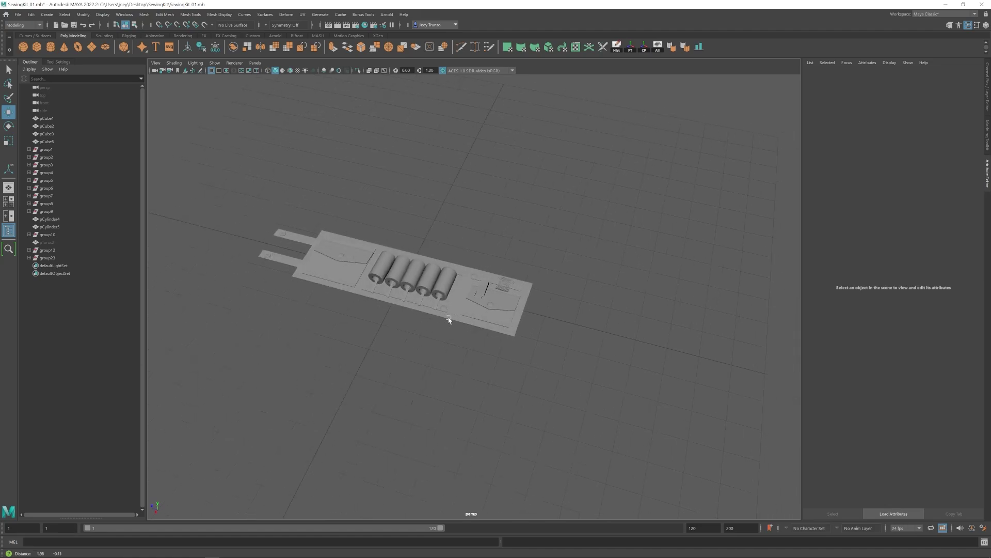
# - Create a polygon plane with its width and height subdivisions set to 1
pyautogui.scroll(3, 448, 320)
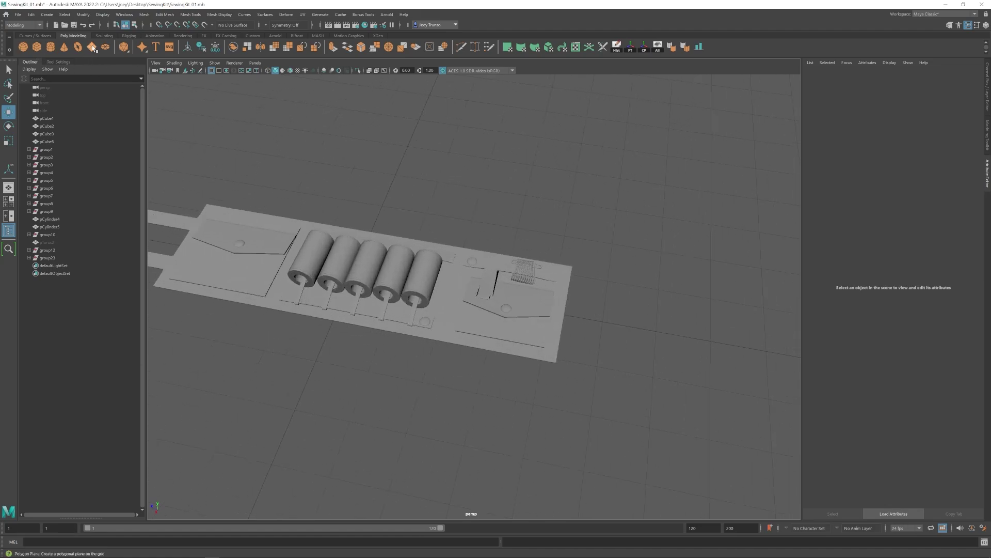
pyautogui.click(92, 47)
pyautogui.click(879, 76)
pyautogui.doubleClick(873, 143)
pyautogui.write('1')
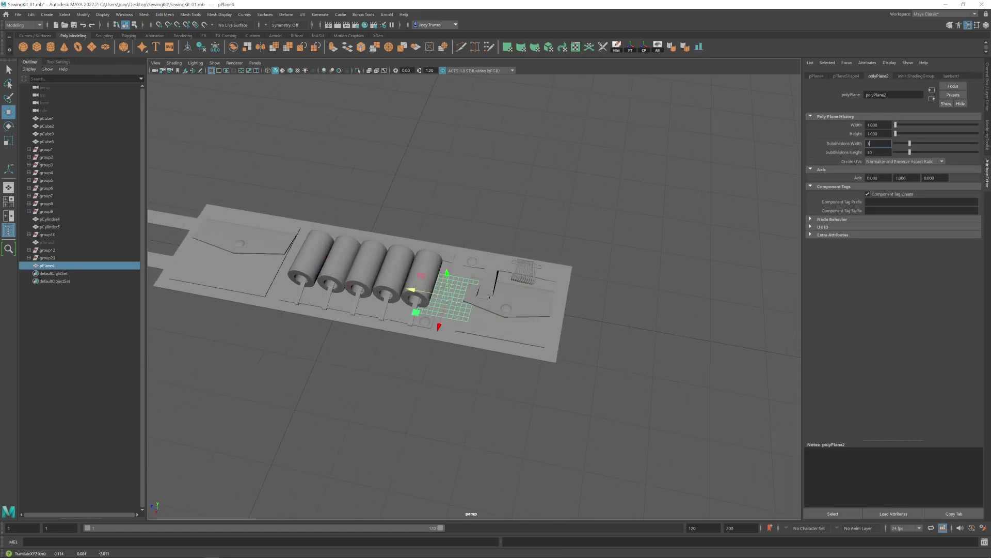
# - Scale the plane into a narrow strip across the board beside the last spool and set its height near the board's surface
pyautogui.moveTo(422, 294); pyautogui.dragTo(420, 295)
pyautogui.keyDown('alt'); pyautogui.moveTo(419, 296); pyautogui.dragTo(525, 342); pyautogui.keyUp('alt')
pyautogui.scroll(7, 525, 343)
pyautogui.moveTo(359, 292); pyautogui.dragTo(271, 299)
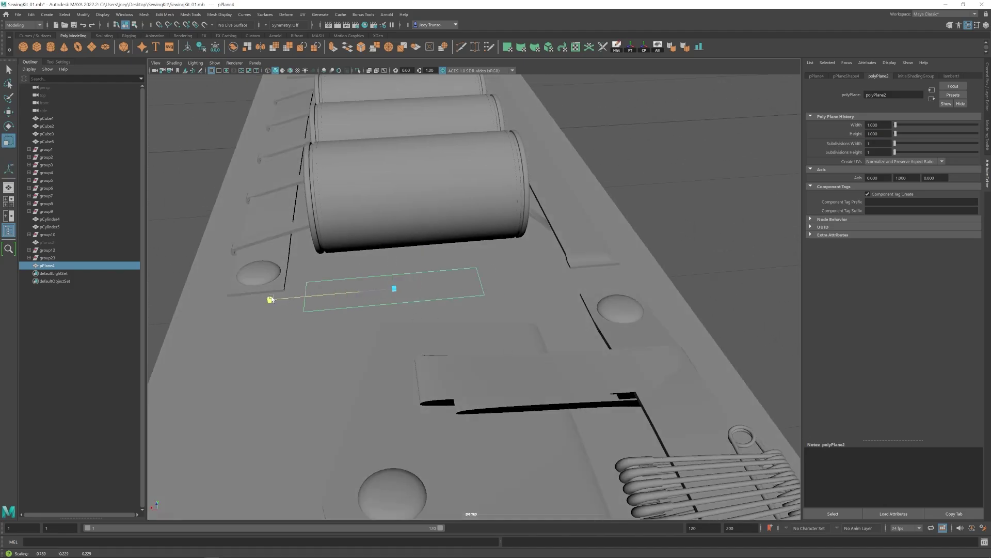
pyautogui.keyDown('alt'); pyautogui.moveTo(398, 285); pyautogui.dragTo(482, 298); pyautogui.keyUp('alt')
pyautogui.scroll(4, 466, 283)
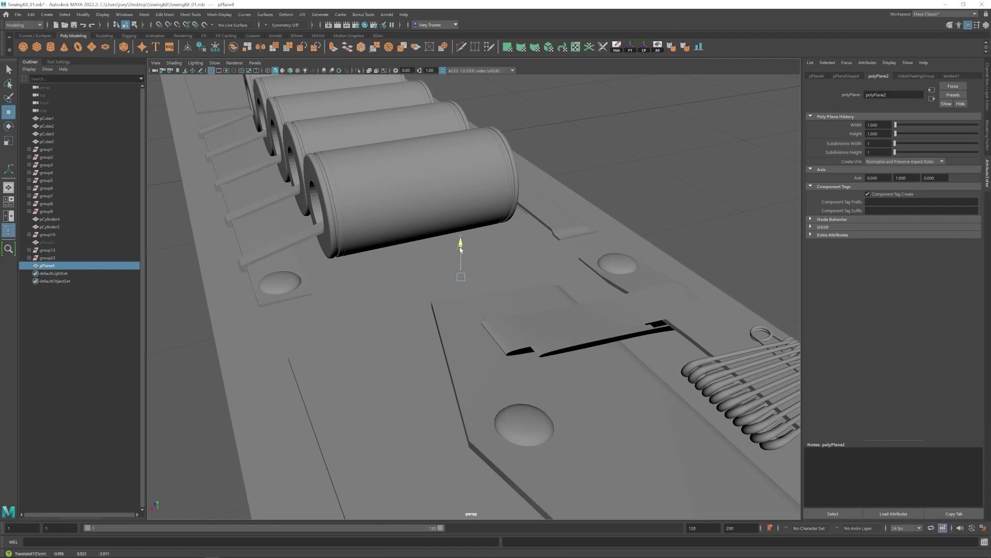
pyautogui.keyDown('alt'); pyautogui.moveTo(461, 253); pyautogui.dragTo(421, 254); pyautogui.keyUp('alt')
# - Divide the narrow plane with two evenly spaced edge loops using the multiple edge loops option
pyautogui.click(190, 14)
pyautogui.click(257, 73)
pyautogui.moveTo(89, 138); pyautogui.dragTo(62, 141)
pyautogui.write('2')
pyautogui.press('Return')
pyautogui.click(439, 292)
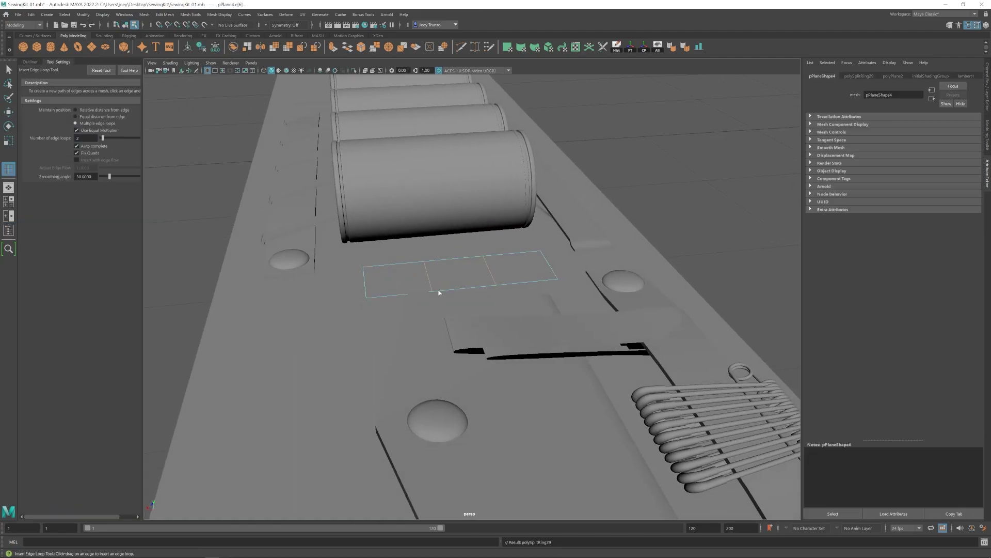
# - Adjust the height of the plane's four outer corner vertices and raise the whole plane slightly
pyautogui.press('F9')
pyautogui.click(553, 231)
pyautogui.hotkey('ctrl', 'z')
pyautogui.press('w')
pyautogui.moveTo(521, 235); pyautogui.dragTo(581, 297)
pyautogui.keyDown('shift'); pyautogui.moveTo(333, 240); pyautogui.dragTo(391, 304); pyautogui.keyUp('shift')
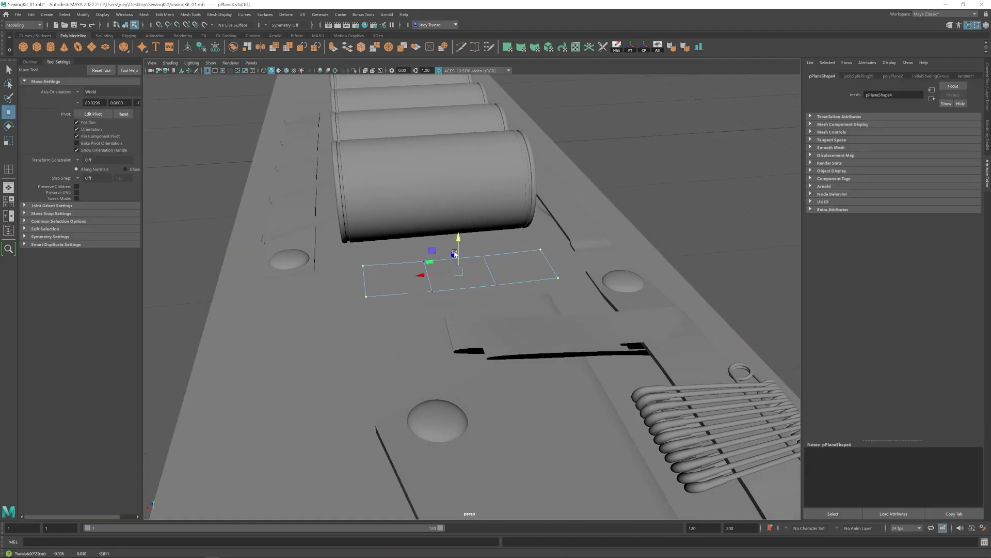
pyautogui.keyDown('alt'); pyautogui.moveTo(454, 253); pyautogui.dragTo(465, 317); pyautogui.keyUp('alt')
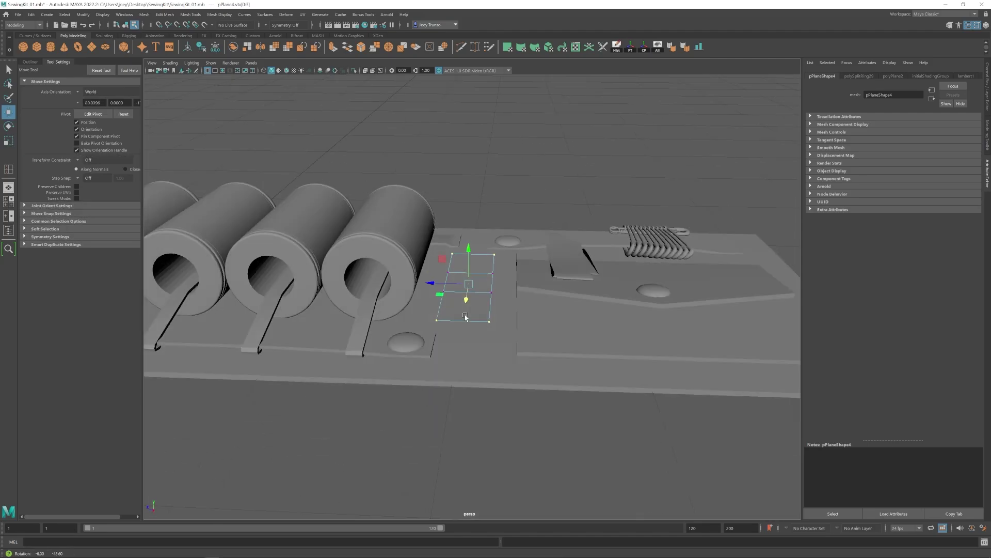
pyautogui.press('F8')
pyautogui.keyDown('alt'); pyautogui.moveTo(578, 184); pyautogui.dragTo(521, 217); pyautogui.keyUp('alt')
pyautogui.moveTo(463, 248); pyautogui.dragTo(462, 245)
pyautogui.click(557, 207)
# - Create a polygon cylinder, move it along the board past the spools, and set its cap subdivisions to 2
pyautogui.scroll(-4, 439, 296)
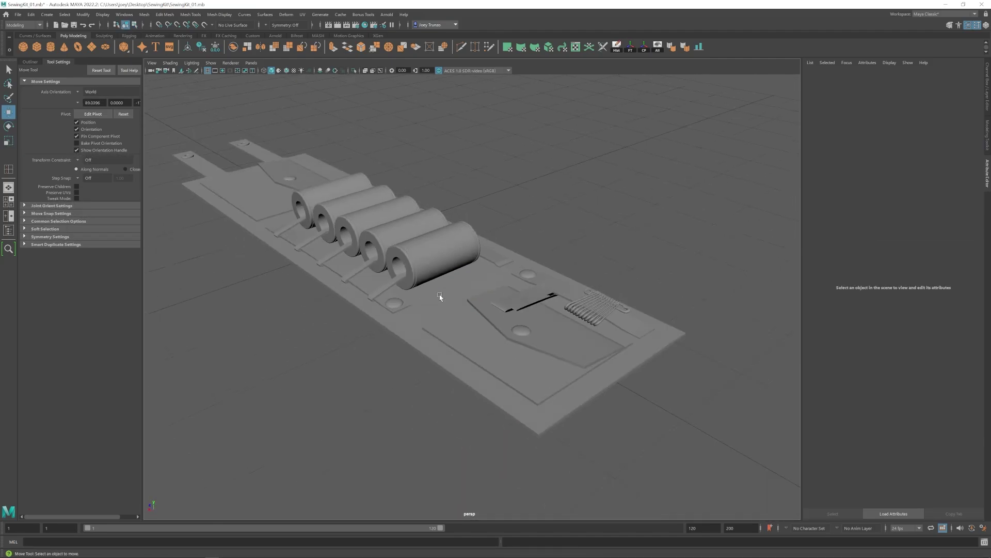
pyautogui.click(440, 296)
pyautogui.scroll(3, 424, 281)
pyautogui.click(50, 50)
pyautogui.scroll(-2, 469, 267)
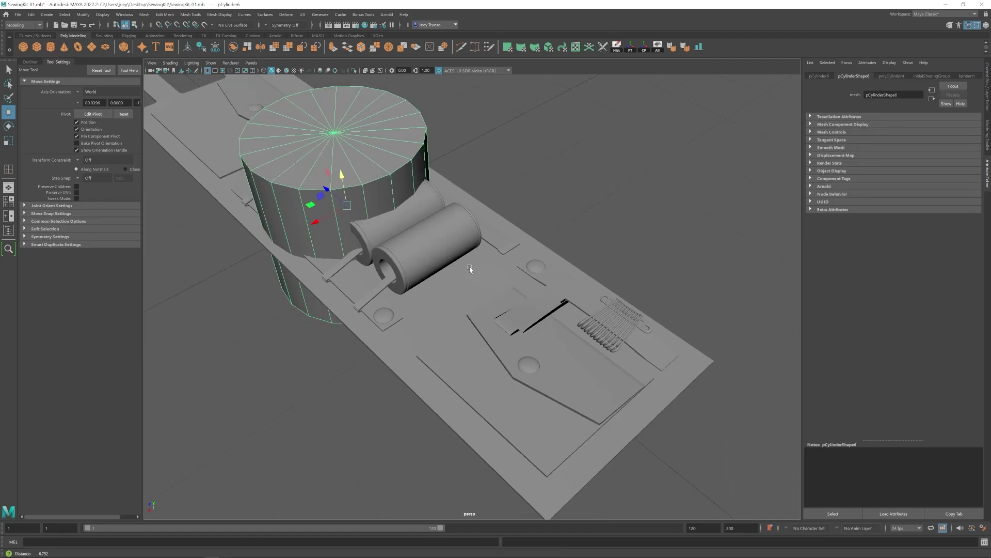
pyautogui.moveTo(326, 190); pyautogui.dragTo(451, 267)
pyautogui.click(892, 75)
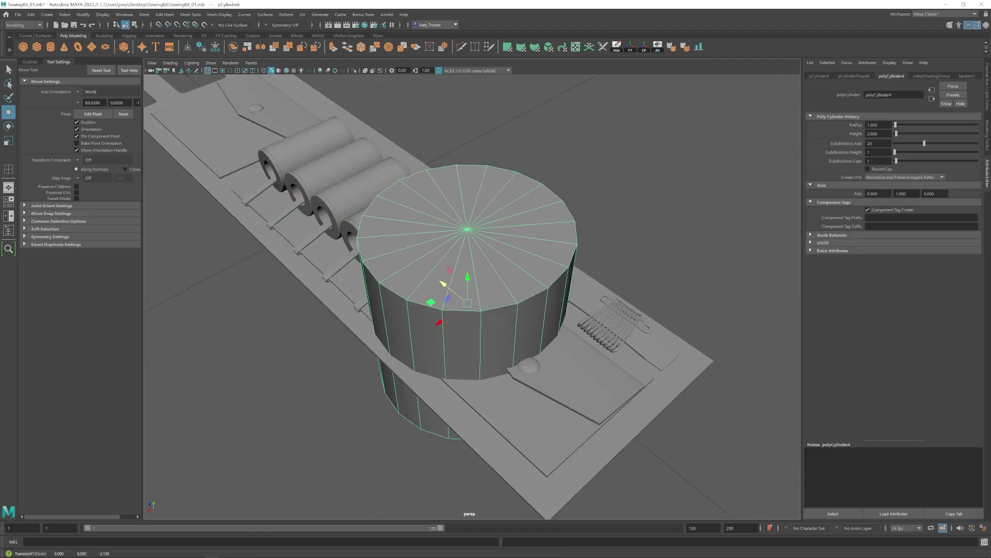
# - Try to bevel the inner edge loops of the cylinder's caps with a fraction of 0.25
pyautogui.doubleClick(518, 249)
pyautogui.keyDown('alt'); pyautogui.moveTo(504, 351); pyautogui.dragTo(527, 222); pyautogui.keyUp('alt')
pyautogui.keyDown('shift'); pyautogui.doubleClick(521, 375); pyautogui.keyUp('shift')
pyautogui.click(165, 15)
pyautogui.click(175, 34)
pyautogui.keyDown('alt'); pyautogui.moveTo(516, 170); pyautogui.dragTo(558, 281); pyautogui.keyUp('alt')
pyautogui.moveTo(935, 141); pyautogui.dragTo(916, 144)
pyautogui.scroll(-4, 465, 304)
pyautogui.keyDown('alt'); pyautogui.moveTo(457, 302); pyautogui.dragTo(499, 317); pyautogui.keyUp('alt')
pyautogui.keyDown('alt'); pyautogui.moveTo(499, 317); pyautogui.dragTo(520, 326, button='right'); pyautogui.keyUp('alt')
pyautogui.keyDown('alt'); pyautogui.moveTo(494, 330); pyautogui.dragTo(482, 306, button='middle'); pyautogui.keyUp('alt')
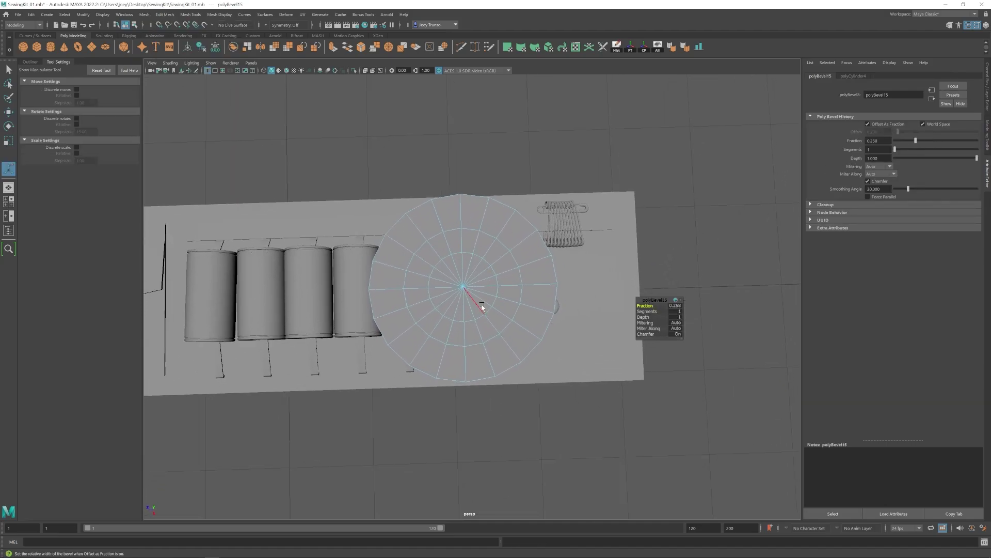
pyautogui.hotkey('ctrl', 'z')
pyautogui.hotkey('ctrl', 'z')
# - Insert another concentric edge loop on both cylinder caps and scale the cap rings to frame the button holes
pyautogui.keyDown('alt'); pyautogui.moveTo(509, 264); pyautogui.dragTo(415, 198); pyautogui.keyUp('alt')
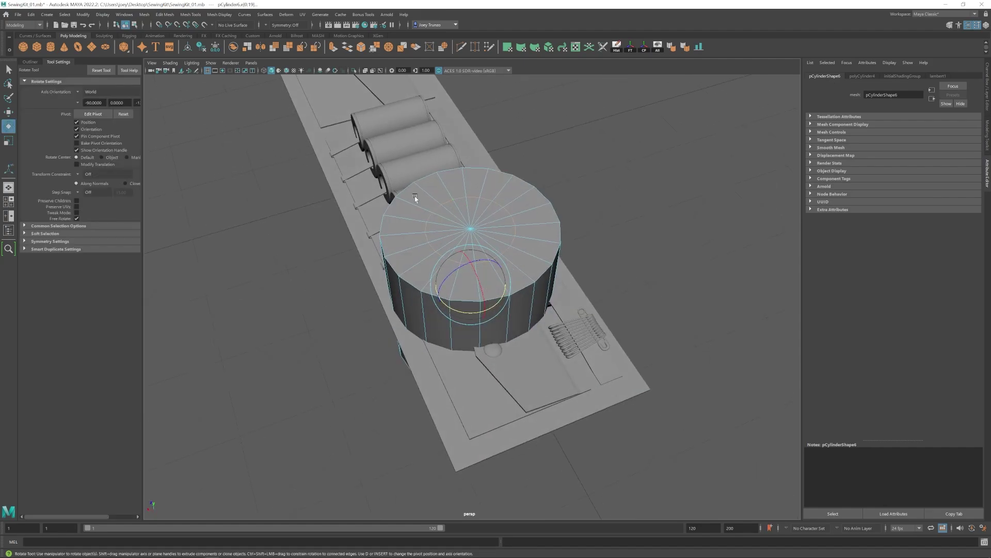
pyautogui.press('r')
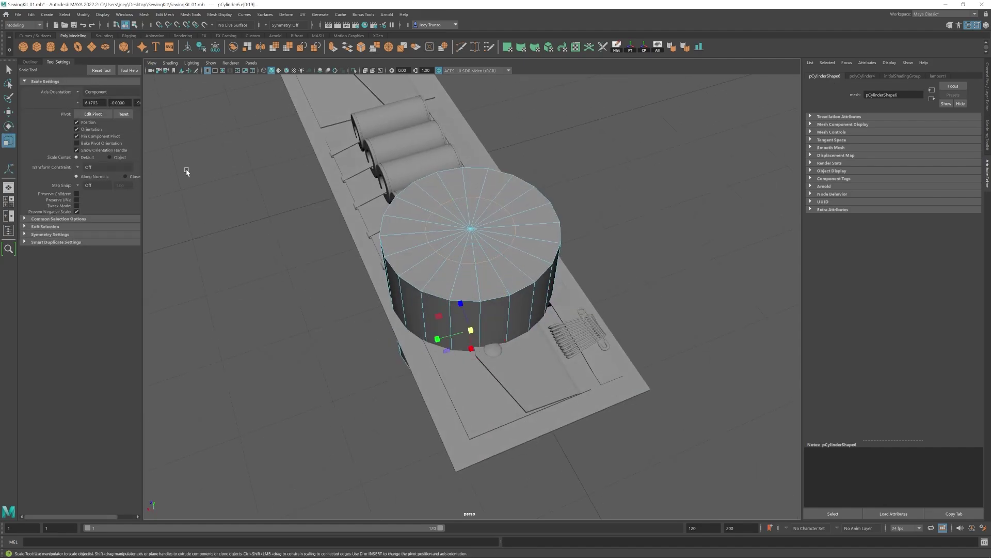
pyautogui.keyDown('alt'); pyautogui.moveTo(452, 326); pyautogui.dragTo(490, 227); pyautogui.keyUp('alt')
pyautogui.click(165, 14)
pyautogui.moveTo(190, 15)
pyautogui.click(203, 71)
pyautogui.click(407, 347)
pyautogui.press('w')
pyautogui.keyDown('alt'); pyautogui.moveTo(407, 347); pyautogui.dragTo(412, 413); pyautogui.keyUp('alt')
pyautogui.keyDown('shift'); pyautogui.doubleClick(411, 213); pyautogui.keyUp('shift')
pyautogui.press('r')
pyautogui.moveTo(464, 210)
pyautogui.mouseDown()
pyautogui.moveTo(455, 210)
pyautogui.moveTo(494, 270)
pyautogui.moveTo(479, 217)
pyautogui.mouseUp()
# - Flatten the cylinder into a thin button disc and position it above the board
pyautogui.click(497, 264)
pyautogui.press('r')
pyautogui.moveTo(463, 262); pyautogui.dragTo(464, 282)
pyautogui.press('w')
pyautogui.moveTo(463, 252); pyautogui.dragTo(481, 232)
pyautogui.press('r')
pyautogui.press('w')
# - Delete four evenly spaced pairs of faces in the inner ring on both sides of the disc to open button holes
pyautogui.click(492, 256)
pyautogui.keyDown('alt'); pyautogui.moveTo(432, 278); pyautogui.dragTo(480, 256); pyautogui.keyUp('alt')
pyautogui.keyDown('shift'); pyautogui.click(481, 257); pyautogui.keyUp('shift')
pyautogui.keyDown('shift'); pyautogui.click(487, 265); pyautogui.keyUp('shift')
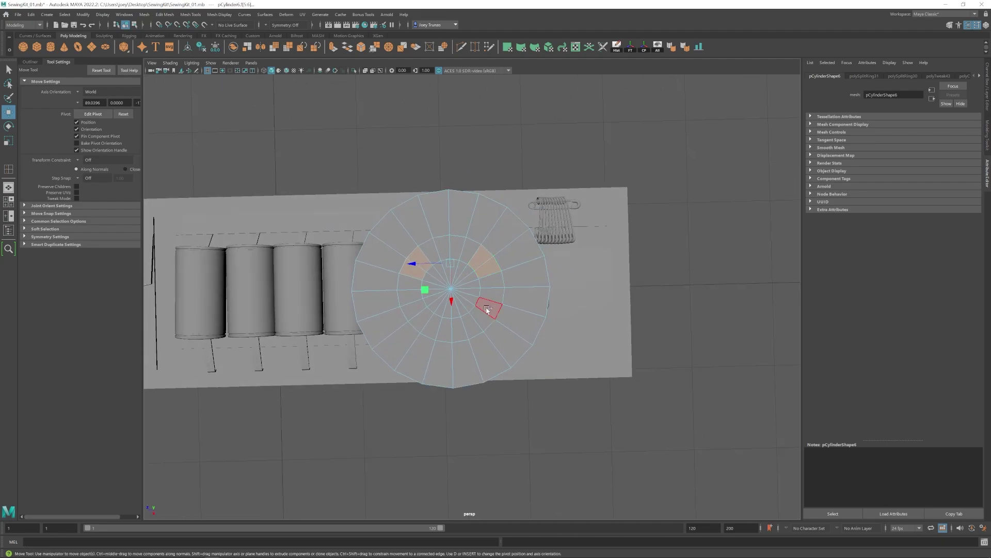
pyautogui.keyDown('shift'); pyautogui.moveTo(437, 325); pyautogui.dragTo(436, 325); pyautogui.keyUp('shift')
pyautogui.hotkey('ctrl', 'z')
pyautogui.keyDown('shift'); pyautogui.click(433, 326); pyautogui.keyUp('shift')
pyautogui.keyDown('shift'); pyautogui.click(418, 316); pyautogui.keyUp('shift')
pyautogui.keyDown('alt'); pyautogui.moveTo(441, 251); pyautogui.dragTo(445, 242); pyautogui.keyUp('alt')
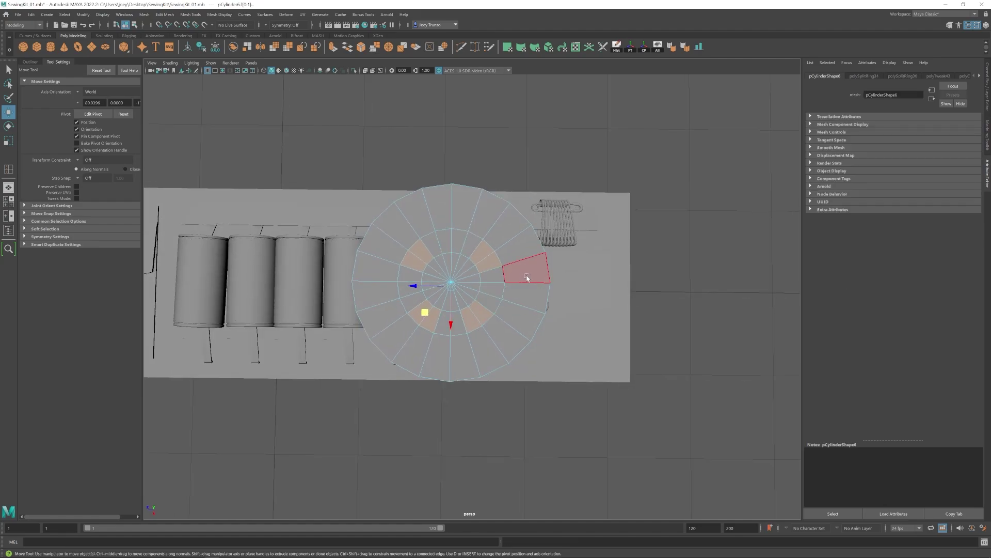
pyautogui.keyDown('alt'); pyautogui.moveTo(481, 314); pyautogui.dragTo(410, 239); pyautogui.keyUp('alt')
pyautogui.keyDown('alt'); pyautogui.moveTo(486, 217); pyautogui.dragTo(466, 221); pyautogui.keyUp('alt')
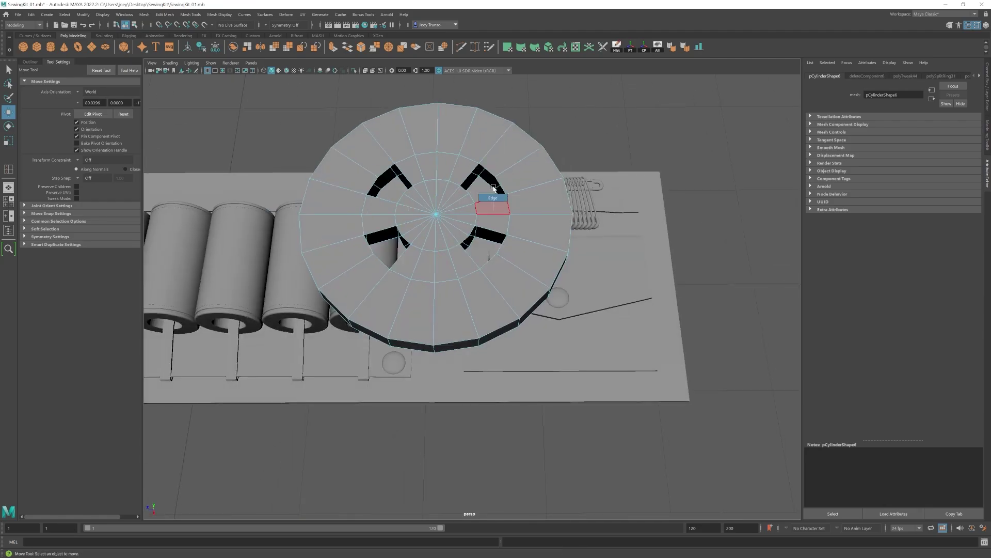
# - Bridge the upper and lower borders of the four holes to form their walls, and bevel the disc's outer rim
pyautogui.click(164, 15)
pyautogui.click(171, 50)
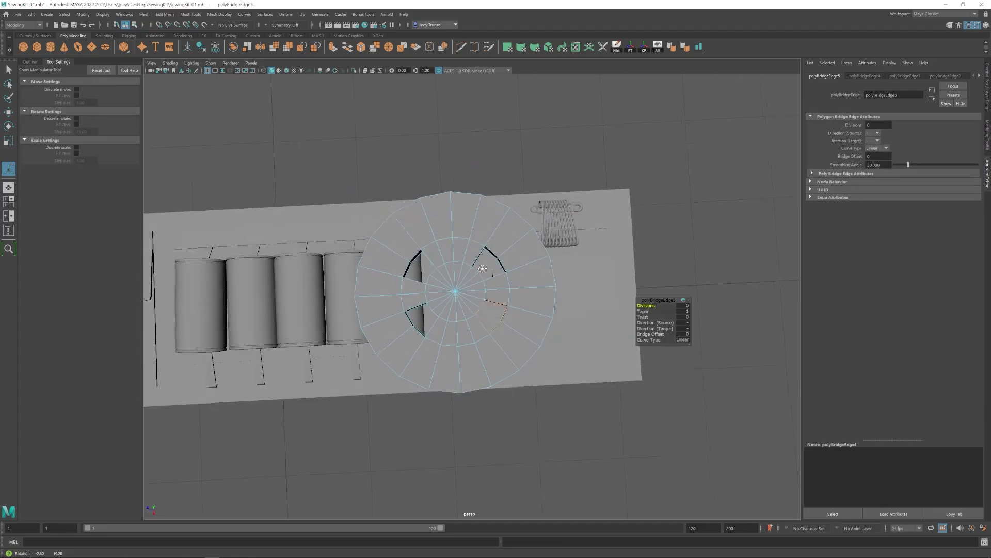
pyautogui.keyDown('alt'); pyautogui.moveTo(331, 248); pyautogui.dragTo(336, 195); pyautogui.keyUp('alt')
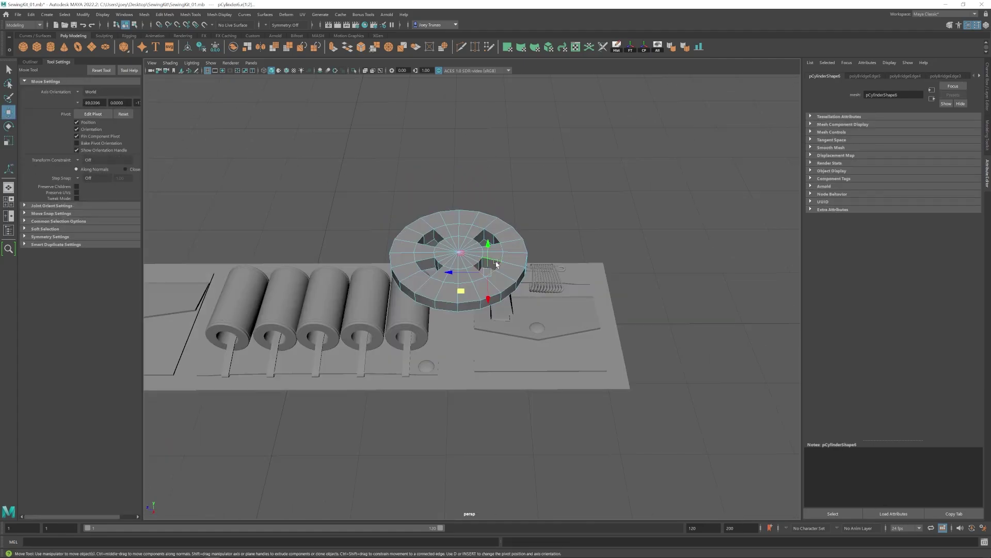
pyautogui.press('r')
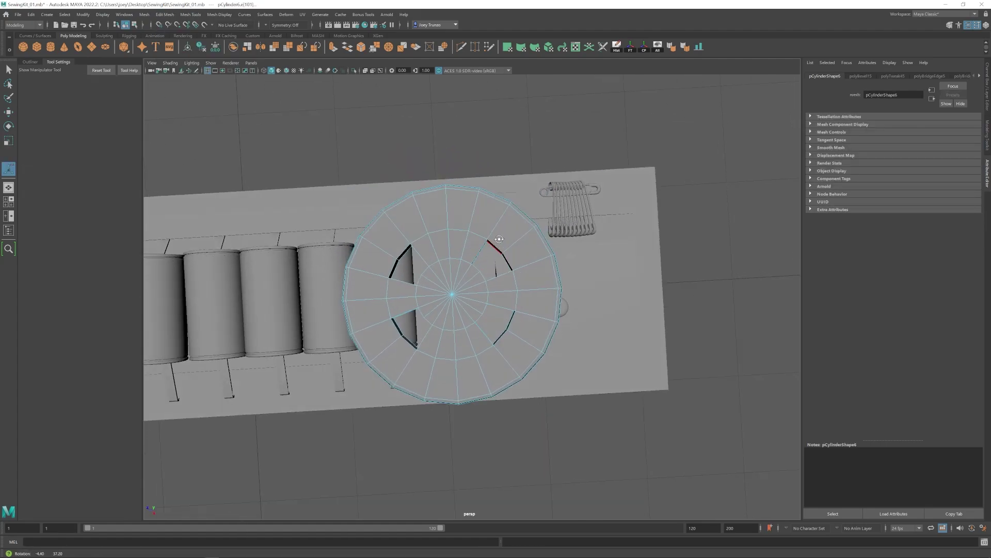
# - Try to bevel the edges around the disc's four holes
pyautogui.moveTo(477, 227); pyautogui.dragTo(521, 277)
pyautogui.keyDown('alt'); pyautogui.moveTo(520, 276); pyautogui.dragTo(499, 263); pyautogui.keyUp('alt')
pyautogui.moveTo(439, 193); pyautogui.dragTo(536, 223)
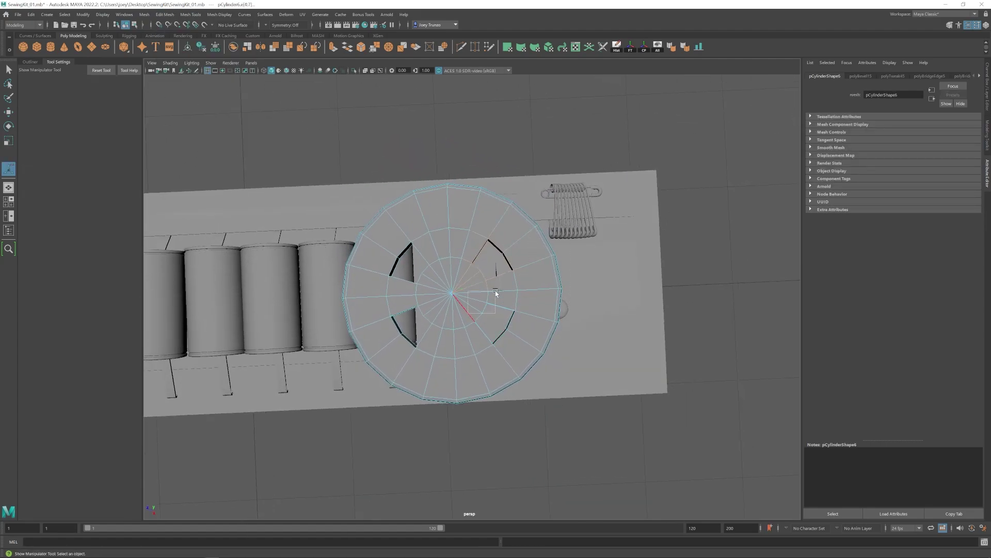
pyautogui.keyDown('alt'); pyautogui.moveTo(475, 236); pyautogui.dragTo(471, 257); pyautogui.keyUp('alt')
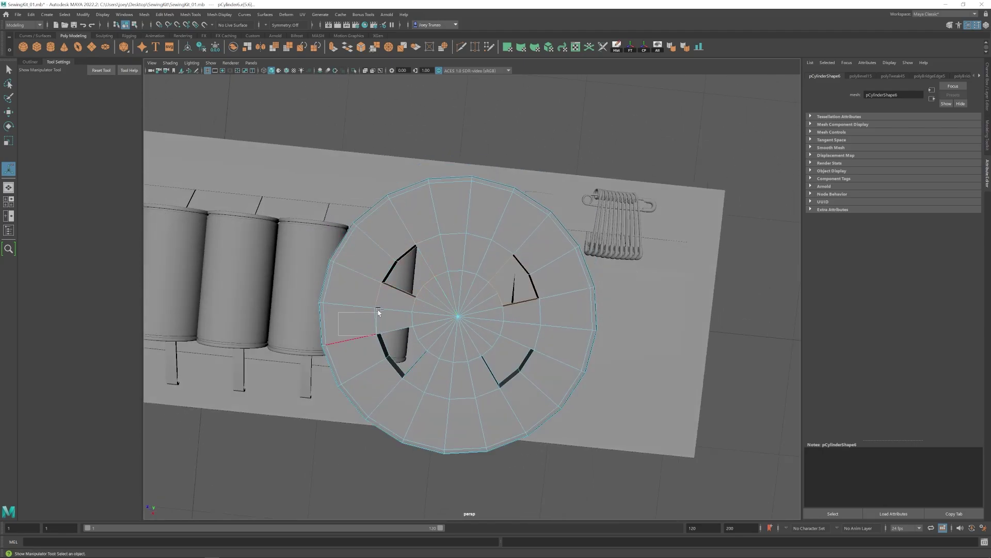
pyautogui.keyDown('alt'); pyautogui.moveTo(383, 283); pyautogui.dragTo(374, 312); pyautogui.keyUp('alt')
pyautogui.moveTo(373, 313); pyautogui.dragTo(433, 373)
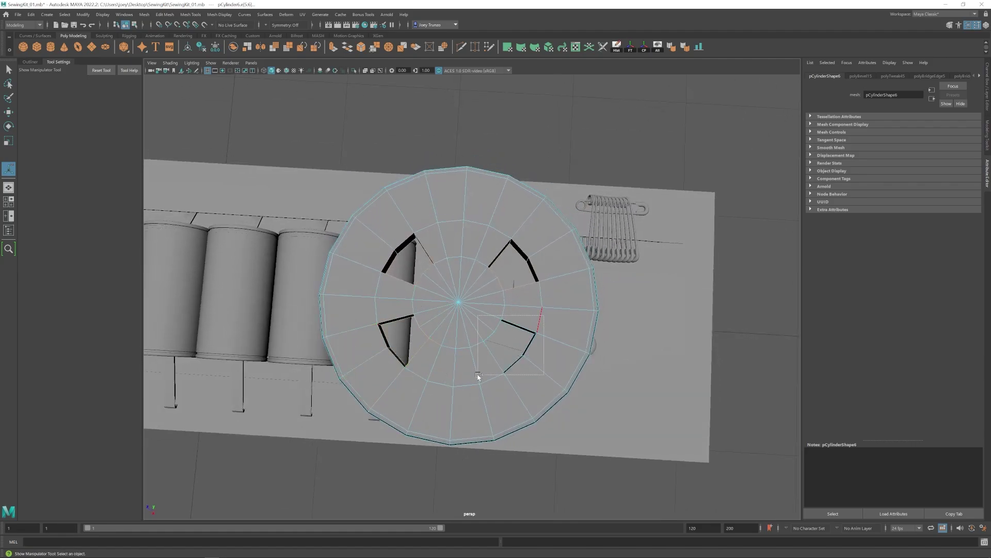
pyautogui.keyDown('alt'); pyautogui.moveTo(474, 356); pyautogui.dragTo(465, 339); pyautogui.keyUp('alt')
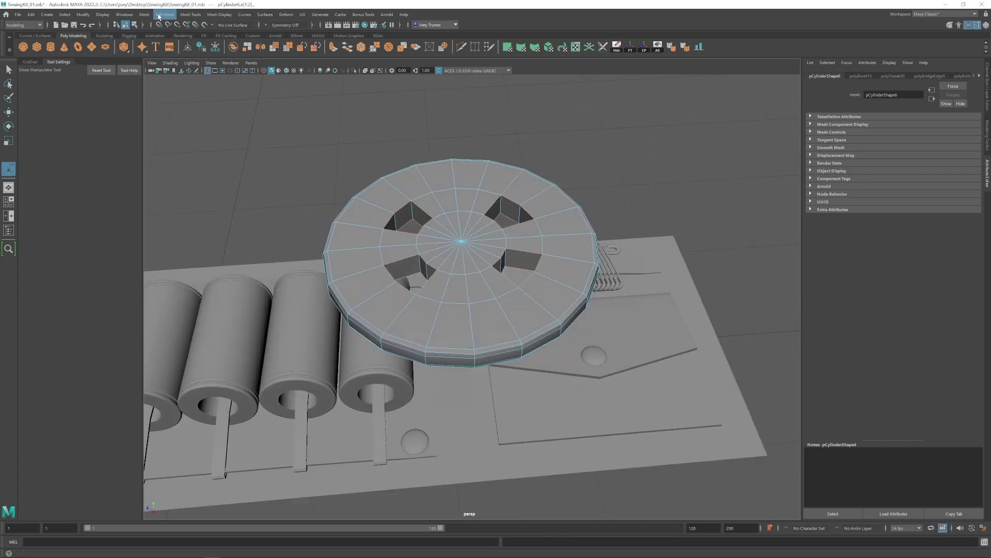
pyautogui.click(165, 15)
pyautogui.click(172, 42)
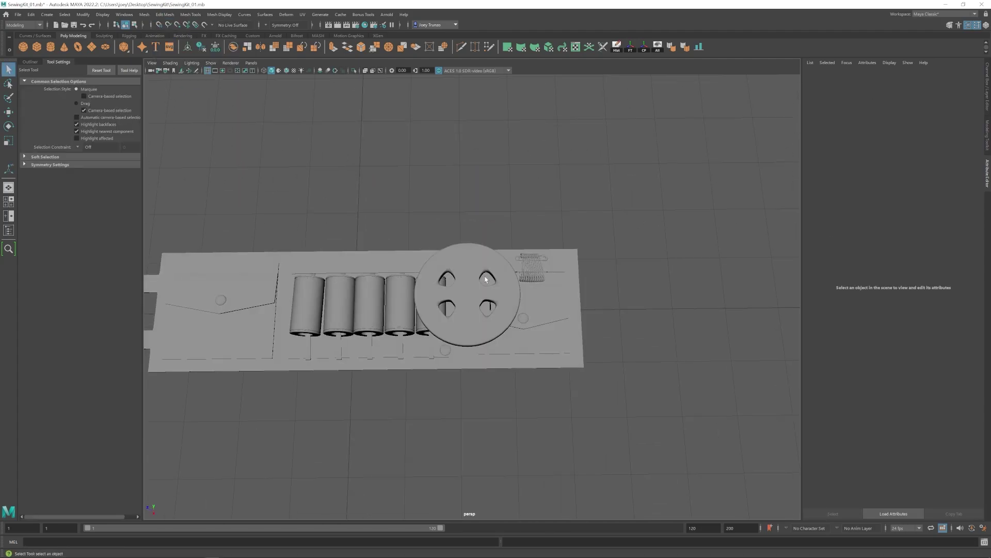
pyautogui.hotkey('ctrl', 'z')
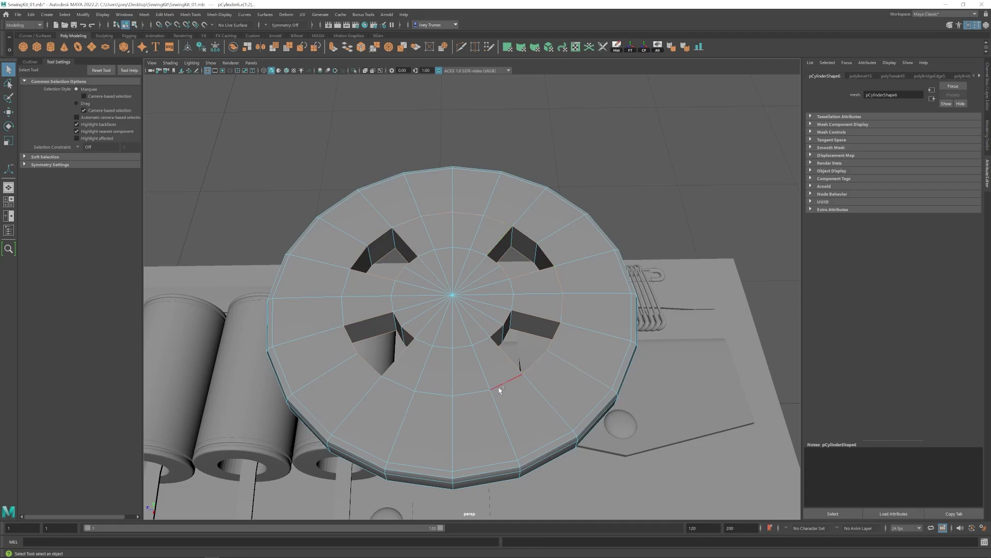
# - Bevel the hole borders together with the concentric edge loops on both sides of the button disc
pyautogui.keyDown('alt'); pyautogui.moveTo(517, 302); pyautogui.dragTo(362, 199); pyautogui.keyUp('alt')
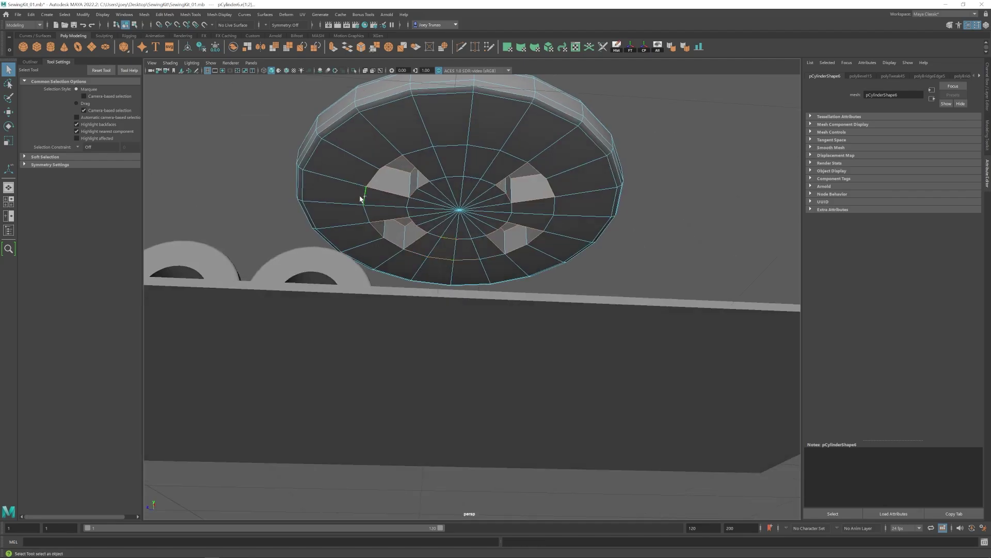
pyautogui.keyDown('alt'); pyautogui.moveTo(456, 180); pyautogui.dragTo(537, 269); pyautogui.keyUp('alt')
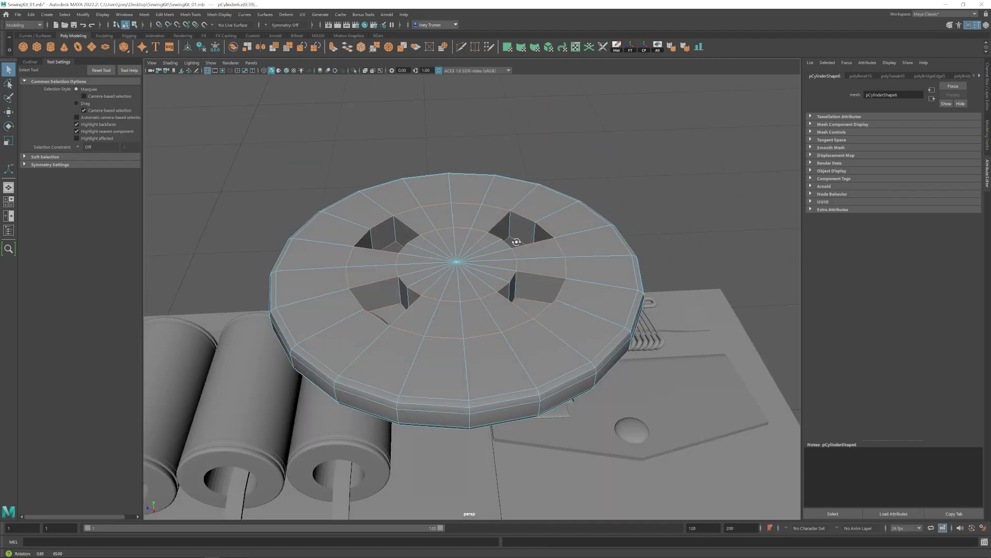
pyautogui.hotkey('ctrl', 'b')
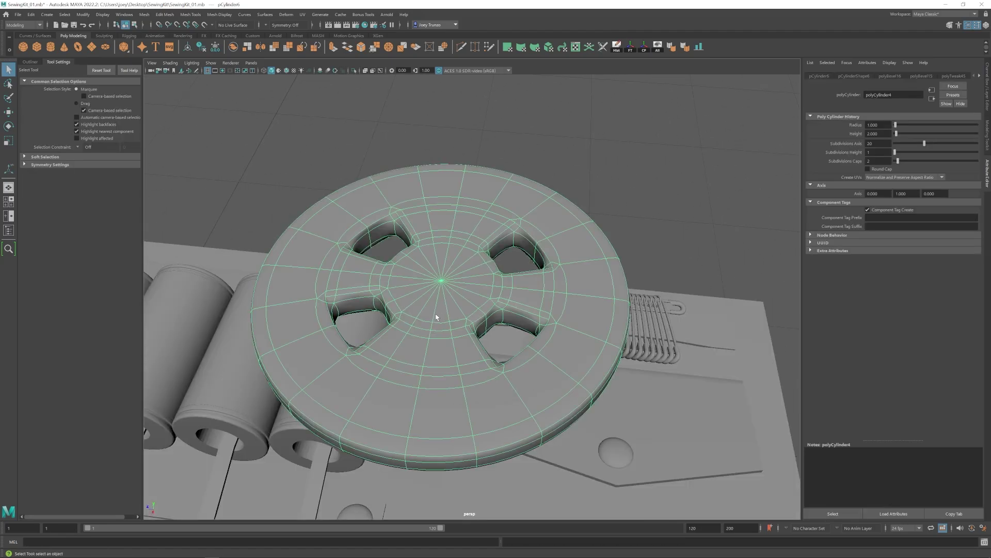
# - Undo the bevel on the button's hole and ring edges and bevel them again with an adjusted fraction
pyautogui.keyDown('alt'); pyautogui.moveTo(465, 258); pyautogui.dragTo(484, 190); pyautogui.keyUp('alt')
pyautogui.hotkey('ctrl', 'z')
pyautogui.keyDown('alt'); pyautogui.moveTo(443, 295); pyautogui.dragTo(463, 280); pyautogui.keyUp('alt')
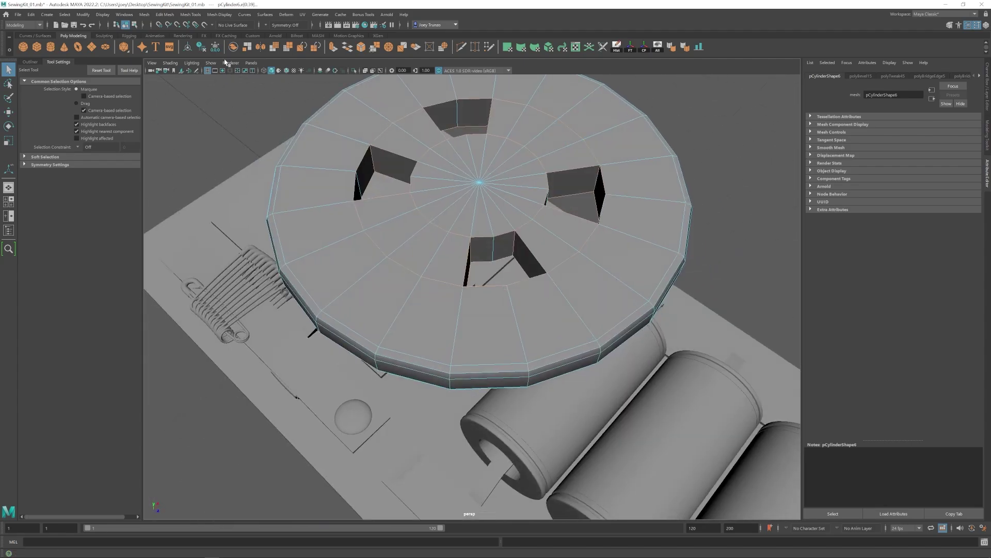
pyautogui.click(165, 14)
pyautogui.click(172, 40)
pyautogui.moveTo(896, 149); pyautogui.dragTo(902, 149)
pyautogui.moveTo(935, 140); pyautogui.dragTo(909, 140)
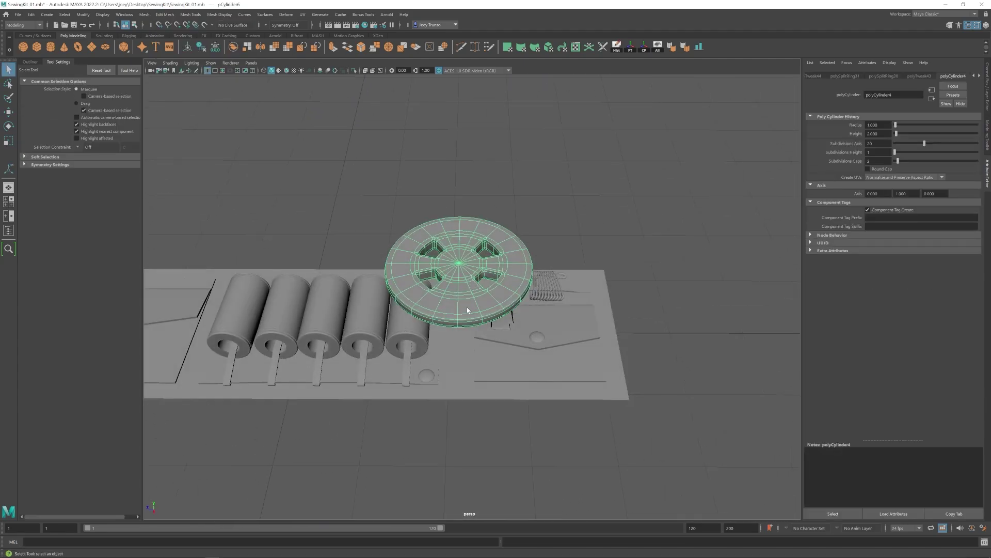
# - Insert edge loops around the outer part of the button's top and underside
pyautogui.click(190, 13)
pyautogui.click(204, 66)
pyautogui.click(529, 195)
pyautogui.press('r')
pyautogui.keyDown('alt'); pyautogui.moveTo(448, 220); pyautogui.dragTo(454, 155); pyautogui.keyUp('alt')
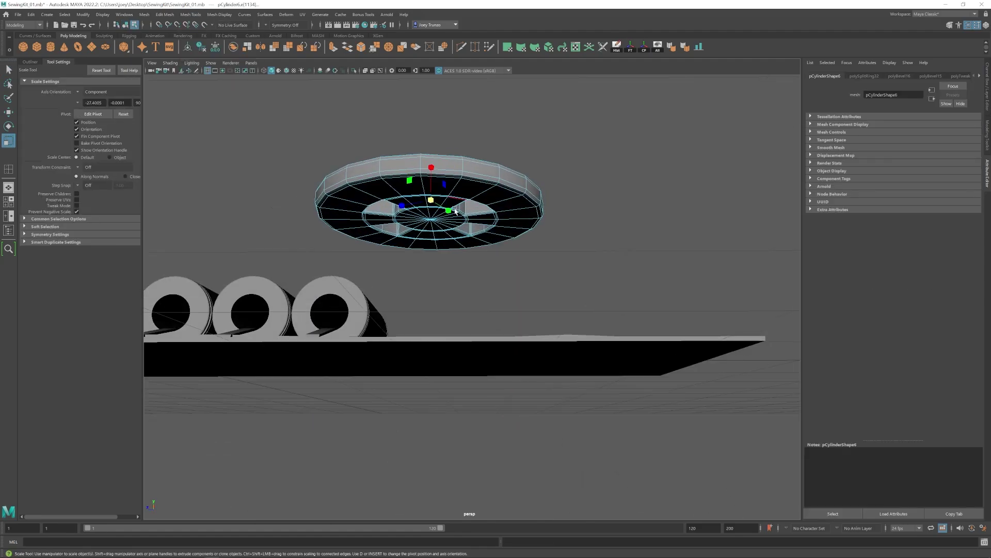
pyautogui.press('g')
pyautogui.click(465, 233)
pyautogui.press('r')
# - Bevel an edge loop near the button's outer rim and scale the neighbouring rim loops to shape its profile
pyautogui.doubleClick(527, 200)
pyautogui.keyDown('alt'); pyautogui.moveTo(434, 220); pyautogui.dragTo(468, 263); pyautogui.keyUp('alt')
pyautogui.click(164, 14)
pyautogui.click(173, 41)
pyautogui.doubleClick(525, 200)
pyautogui.keyDown('shift'); pyautogui.doubleClick(525, 200); pyautogui.keyUp('shift')
pyautogui.press('r')
pyautogui.moveTo(428, 154); pyautogui.dragTo(429, 167)
# - Bevel another edge loop around the button's outer rim and adjust the bevel fraction
pyautogui.keyDown('alt'); pyautogui.moveTo(520, 222); pyautogui.dragTo(491, 171); pyautogui.keyUp('alt')
pyautogui.doubleClick(520, 197)
pyautogui.click(164, 14)
pyautogui.click(170, 36)
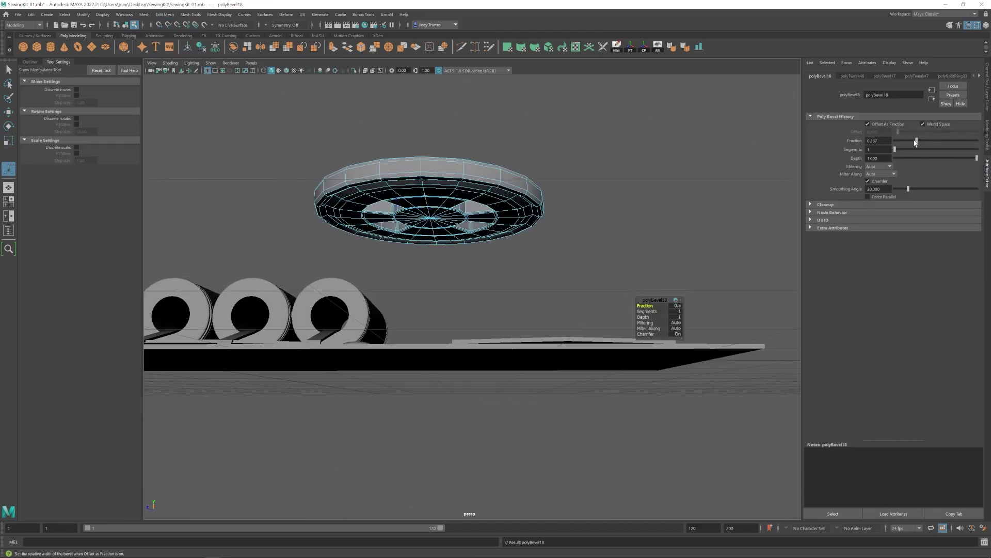
pyautogui.press('q')
pyautogui.keyDown('alt'); pyautogui.moveTo(568, 155); pyautogui.dragTo(590, 201); pyautogui.keyUp('alt')
pyautogui.click(590, 202)
pyautogui.scroll(-8, 516, 232)
pyautogui.keyDown('alt'); pyautogui.moveTo(418, 261); pyautogui.dragTo(496, 351); pyautogui.keyUp('alt')
# - Scale the vertices in the button's centre, including the four holes and their surrounding rings, after resetting the pivot
pyautogui.click(455, 283)
pyautogui.keyDown('alt'); pyautogui.moveTo(527, 325); pyautogui.dragTo(659, 380, button='right'); pyautogui.keyUp('alt')
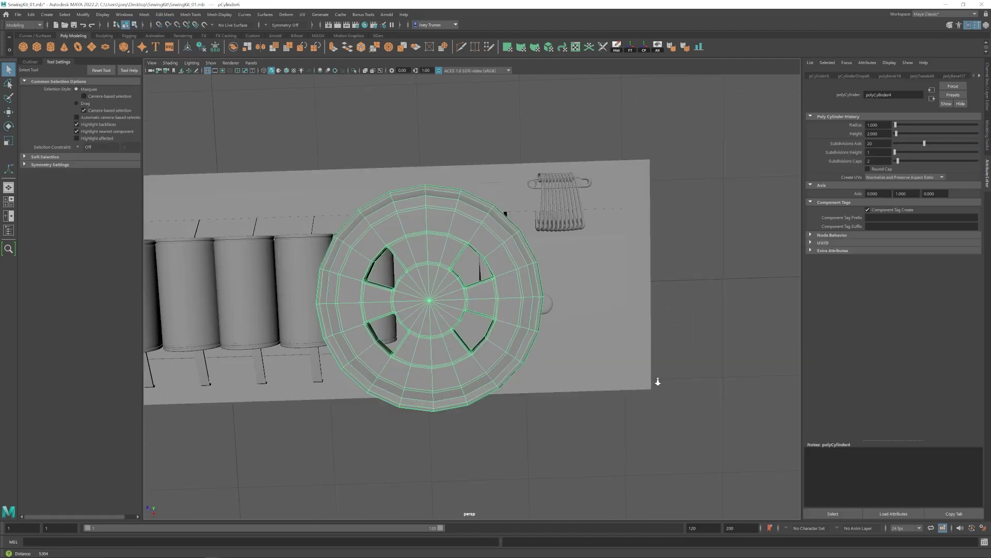
pyautogui.keyDown('alt'); pyautogui.moveTo(660, 381); pyautogui.dragTo(645, 385); pyautogui.keyUp('alt')
pyautogui.keyDown('alt'); pyautogui.moveTo(486, 310); pyautogui.dragTo(532, 279, button='middle'); pyautogui.keyUp('alt')
pyautogui.moveTo(481, 268); pyautogui.dragTo(448, 268, button='right')
pyautogui.keyDown('alt'); pyautogui.moveTo(448, 267); pyautogui.dragTo(437, 277, button='middle'); pyautogui.keyUp('alt')
pyautogui.moveTo(383, 205); pyautogui.dragTo(538, 358)
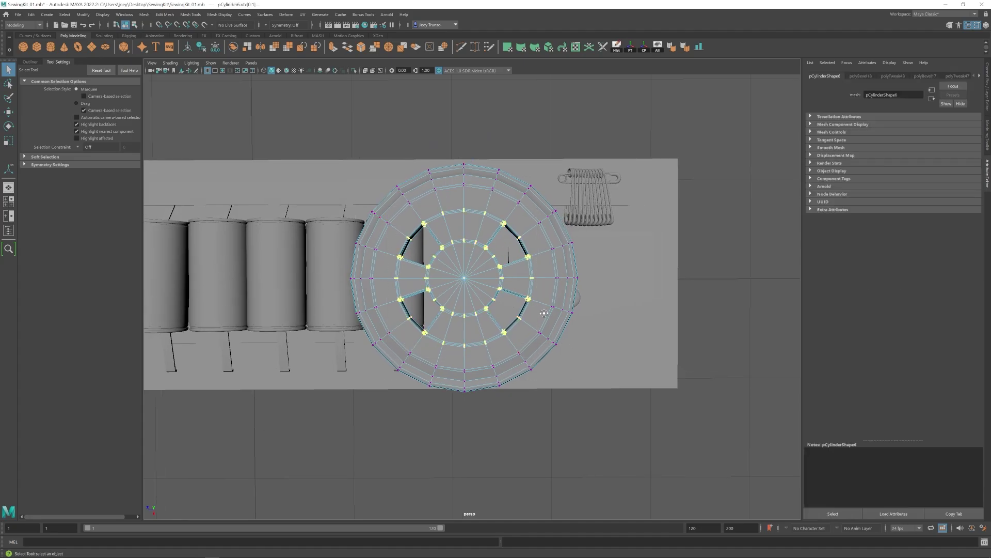
pyautogui.keyDown('alt'); pyautogui.moveTo(544, 313); pyautogui.dragTo(423, 217); pyautogui.keyUp('alt')
pyautogui.press('r')
pyautogui.moveTo(453, 261); pyautogui.dragTo(430, 261)
pyautogui.moveTo(436, 305)
pyautogui.keyDown('alt'); pyautogui.mouseDown()
pyautogui.moveTo(452, 257)
pyautogui.moveTo(447, 298)
pyautogui.mouseUp(); pyautogui.keyUp('alt')
pyautogui.click(124, 114)
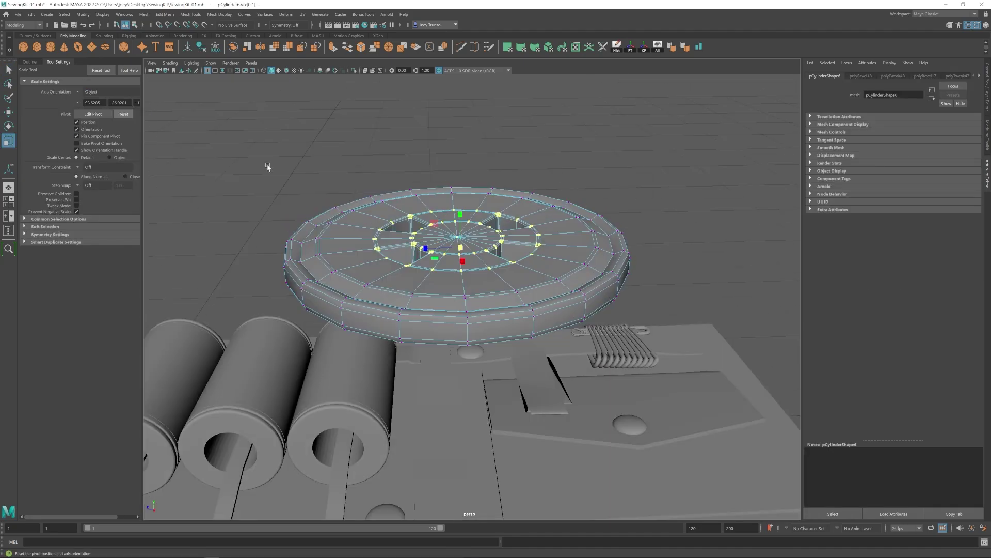
pyautogui.moveTo(459, 209); pyautogui.dragTo(459, 206)
pyautogui.keyDown('alt'); pyautogui.moveTo(459, 205); pyautogui.dragTo(516, 233); pyautogui.keyUp('alt')
# - Scale the whole button down and place it on the narrow strip beside the last spool
pyautogui.press('F8')
pyautogui.moveTo(469, 286); pyautogui.dragTo(433, 287)
pyautogui.keyDown('shift'); pyautogui.click(453, 341); pyautogui.keyUp('shift')
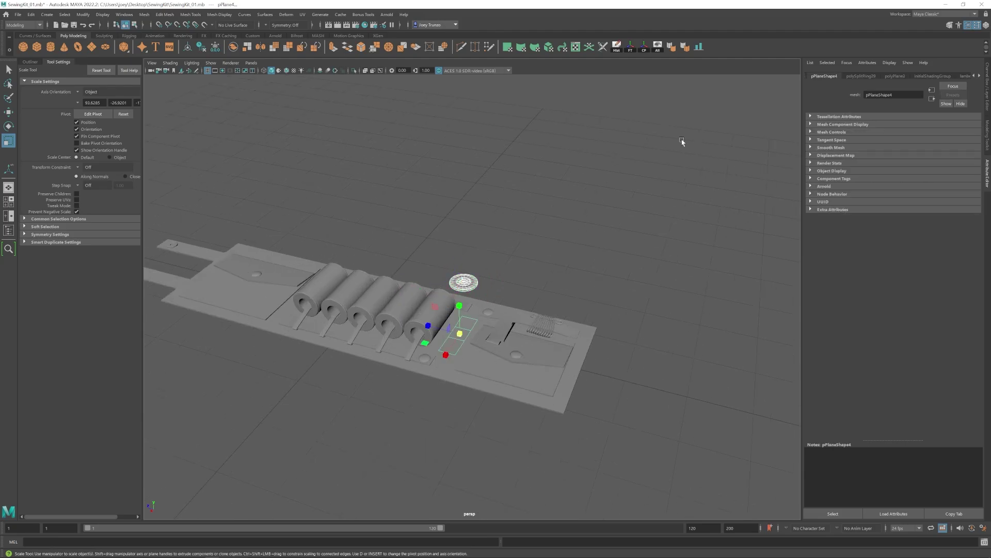
pyautogui.scroll(8, 473, 371)
pyautogui.keyDown('alt'); pyautogui.moveTo(473, 370); pyautogui.dragTo(470, 406); pyautogui.keyUp('alt')
pyautogui.hotkey('alt', '5')
pyautogui.moveTo(537, 393)
pyautogui.keyDown('alt'); pyautogui.mouseDown()
pyautogui.moveTo(464, 341)
pyautogui.moveTo(496, 408)
pyautogui.mouseUp(); pyautogui.keyUp('alt')
pyautogui.press('w')
pyautogui.press('e')
pyautogui.press('w')
pyautogui.moveTo(470, 330); pyautogui.dragTo(435, 330)
pyautogui.scroll(-8, 369, 341)
# - Duplicate the button at even spacing to form a row of four along the strip
pyautogui.press('r')
pyautogui.keyDown('alt'); pyautogui.moveTo(537, 392); pyautogui.dragTo(508, 393); pyautogui.keyUp('alt')
pyautogui.scroll(5, 466, 345)
pyautogui.press('w')
pyautogui.hotkey('shift', 'd')
pyautogui.hotkey('shift', 'd')
pyautogui.keyDown('shift'); pyautogui.click(458, 281); pyautogui.keyUp('shift')
pyautogui.keyDown('shift'); pyautogui.click(437, 308); pyautogui.keyUp('shift')
pyautogui.keyDown('shift'); pyautogui.click(412, 338); pyautogui.keyUp('shift')
pyautogui.press('r')
pyautogui.keyDown('alt'); pyautogui.moveTo(464, 356); pyautogui.dragTo(405, 336); pyautogui.keyUp('alt')
pyautogui.press('w')
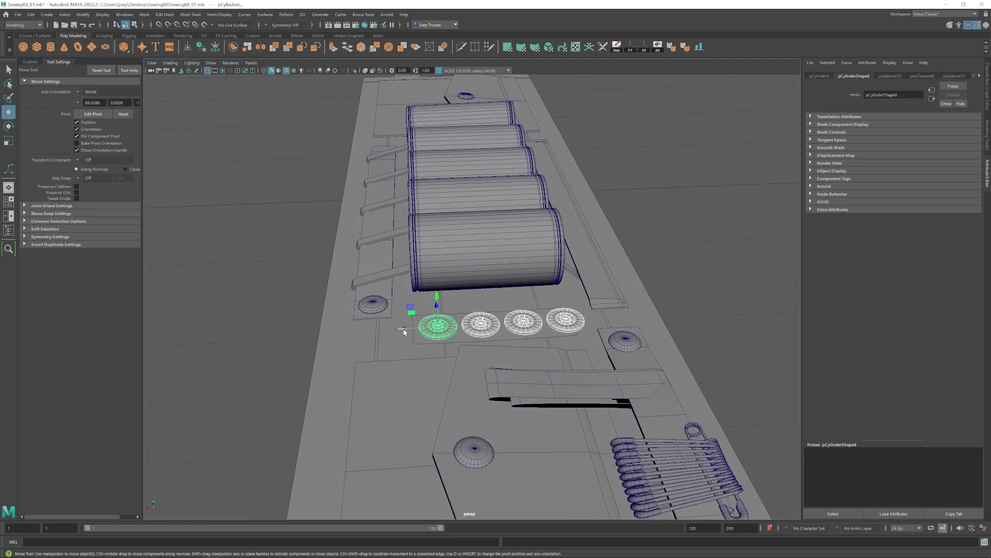
# - Scale the strip beneath the row of four buttons to fit around them
pyautogui.click(558, 321)
pyautogui.scroll(-8, 488, 324)
pyautogui.click(354, 355)
pyautogui.keyDown('alt'); pyautogui.moveTo(354, 354); pyautogui.dragTo(434, 377); pyautogui.keyUp('alt')
pyautogui.scroll(6, 436, 320)
pyautogui.click(442, 298)
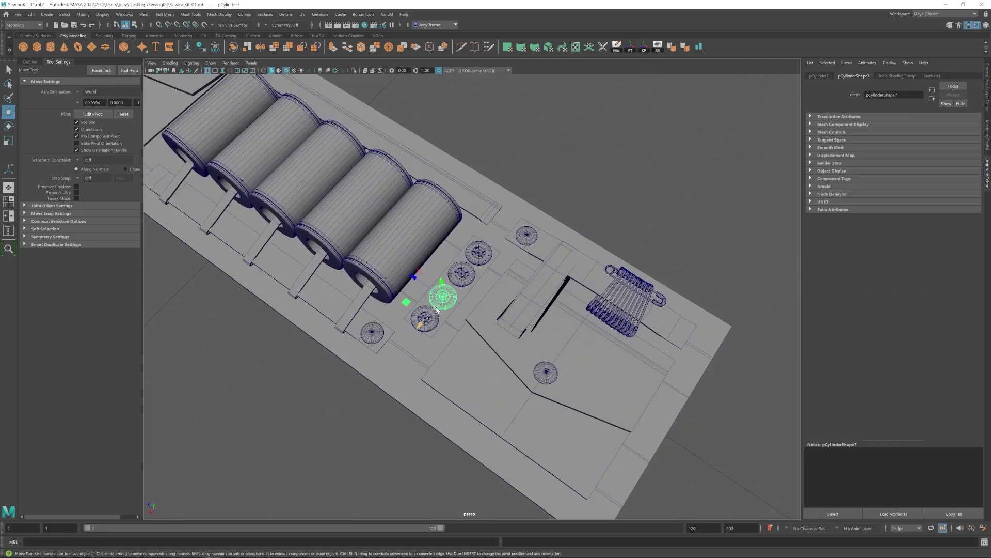
pyautogui.click(557, 212)
pyautogui.scroll(-6, 403, 305)
pyautogui.keyDown('alt'); pyautogui.moveTo(403, 305); pyautogui.dragTo(404, 279); pyautogui.keyUp('alt')
pyautogui.scroll(6, 433, 290)
pyautogui.click(444, 286)
pyautogui.press('r')
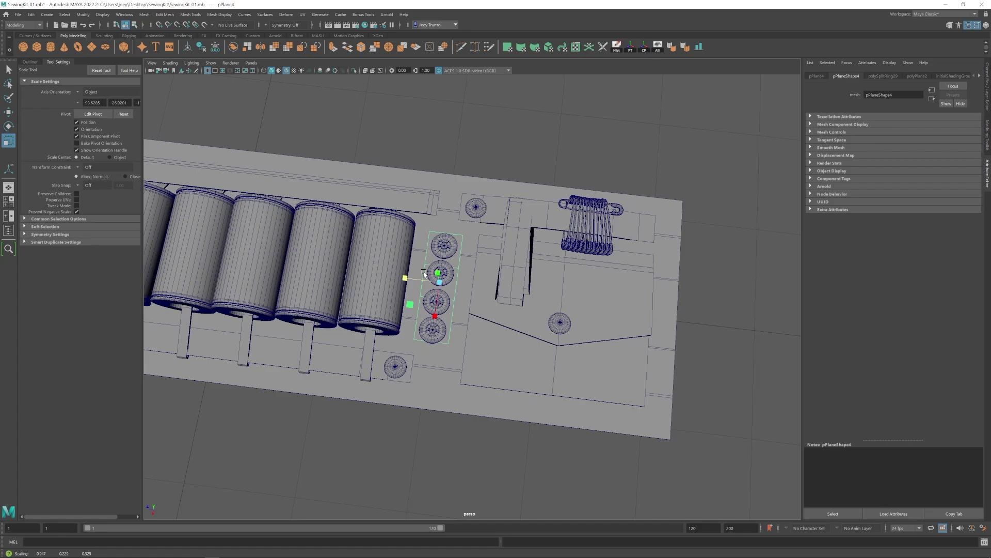
pyautogui.scroll(-6, 425, 166)
pyautogui.keyDown('alt'); pyautogui.moveTo(425, 166); pyautogui.dragTo(408, 233); pyautogui.keyUp('alt')
pyautogui.scroll(7, 408, 232)
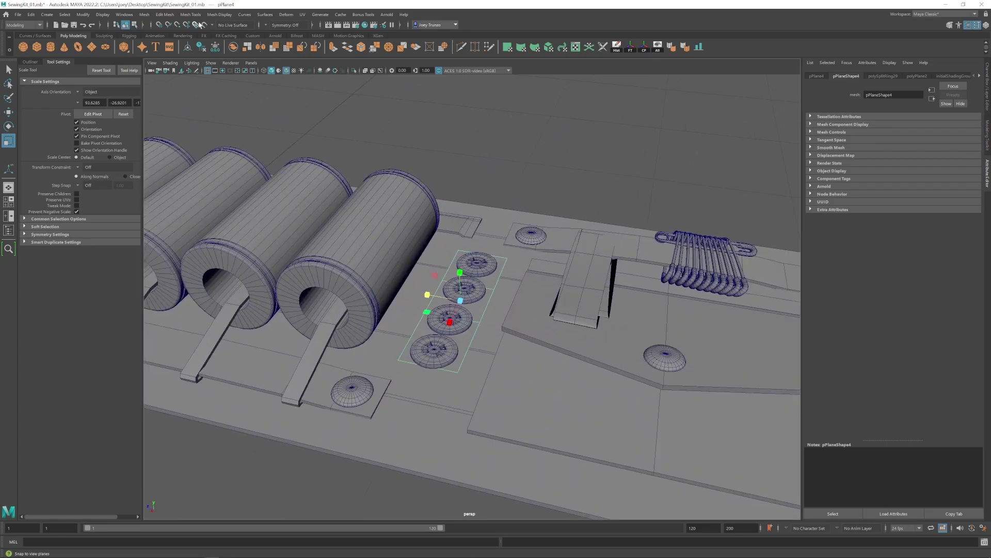
# - Insert lengthwise edge loops in the button strip, scale them across its width, and save the scene
pyautogui.click(192, 15)
pyautogui.click(203, 71)
pyautogui.click(489, 291)
pyautogui.press('r')
pyautogui.moveTo(426, 296)
pyautogui.mouseDown()
pyautogui.moveTo(401, 291)
pyautogui.moveTo(443, 294)
pyautogui.mouseUp()
pyautogui.scroll(3, 441, 293)
pyautogui.doubleClick(440, 272)
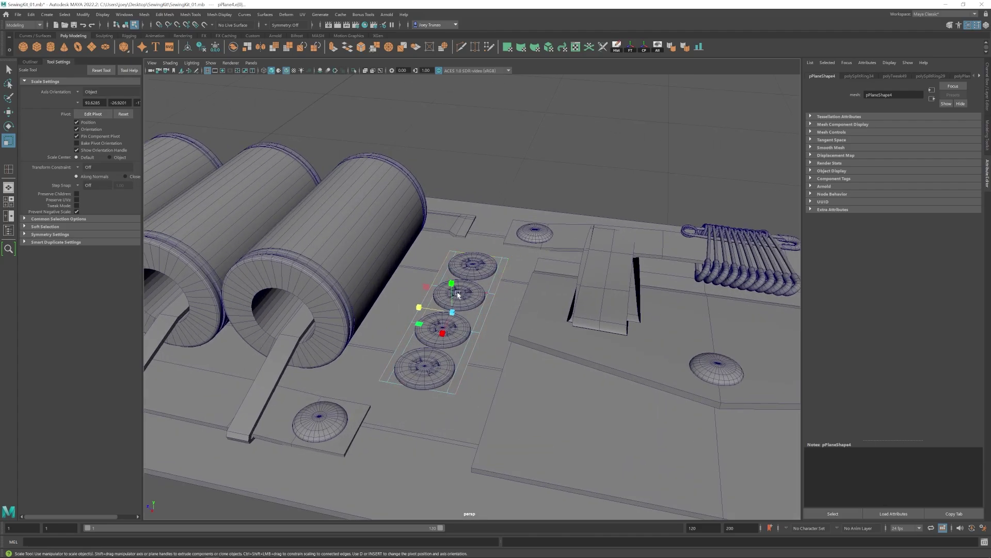
pyautogui.press('w')
pyautogui.press('F8')
pyautogui.click(609, 206)
pyautogui.scroll(-5, 464, 337)
pyautogui.hotkey('ctrl', 's')
# - Insert an edge loop across the strip near its short end, using equal distance from edge
pyautogui.keyDown('alt'); pyautogui.moveTo(464, 336); pyautogui.dragTo(453, 248); pyautogui.keyUp('alt')
pyautogui.scroll(5, 452, 248)
pyautogui.click(191, 14)
pyautogui.click(203, 75)
pyautogui.click(98, 116)
pyautogui.click(495, 312)
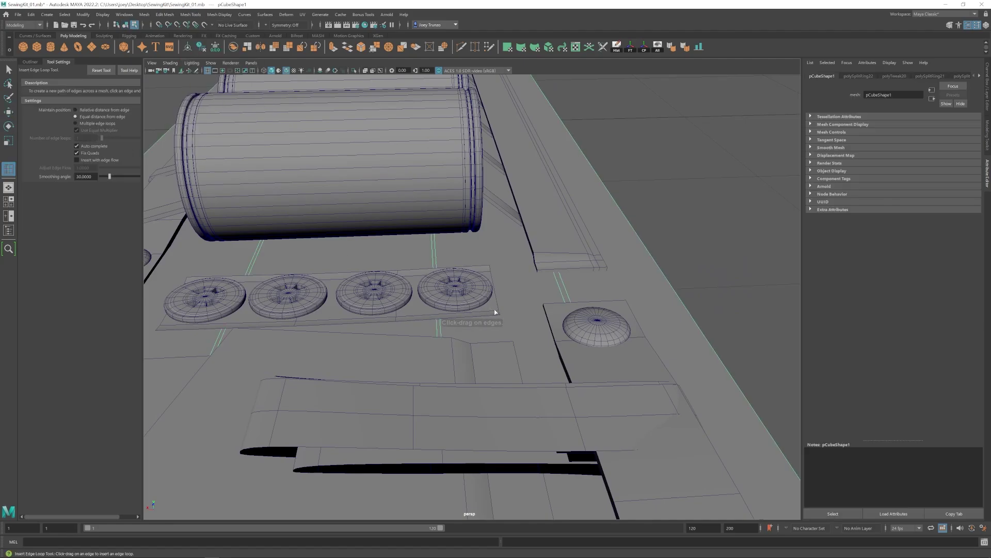
pyautogui.click(493, 313)
# - Move the vertices at the strip's short end slightly outward, past the last button
pyautogui.press('w')
pyautogui.moveTo(492, 307); pyautogui.dragTo(454, 306, button='right')
pyautogui.moveTo(521, 238); pyautogui.dragTo(478, 333)
pyautogui.moveTo(452, 291); pyautogui.dragTo(458, 290)
pyautogui.press('q')
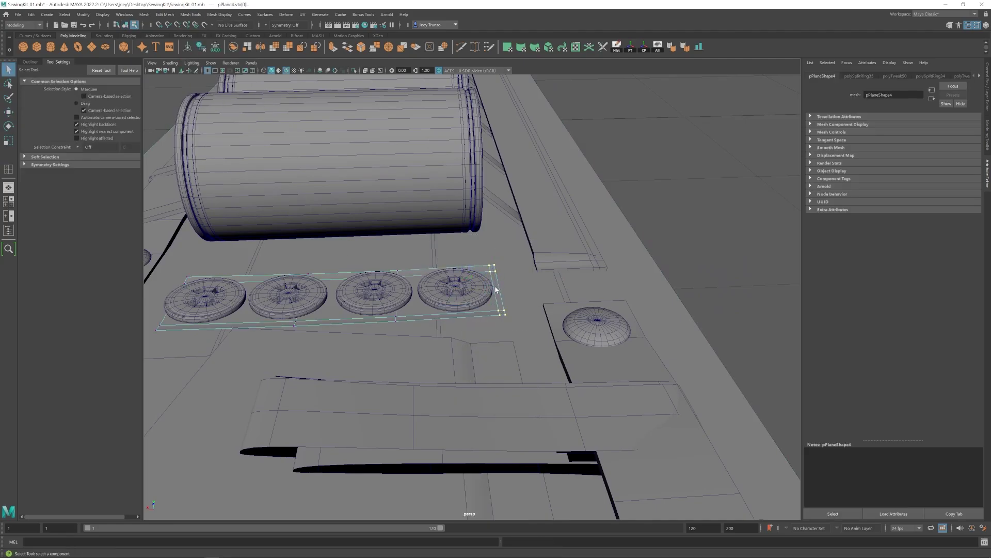
# - Adjust the edge at the strip's short end and turn off wireframe on shaded
pyautogui.press('w')
pyautogui.keyDown('alt'); pyautogui.moveTo(500, 255); pyautogui.dragTo(385, 327); pyautogui.keyUp('alt')
pyautogui.scroll(3, 434, 312)
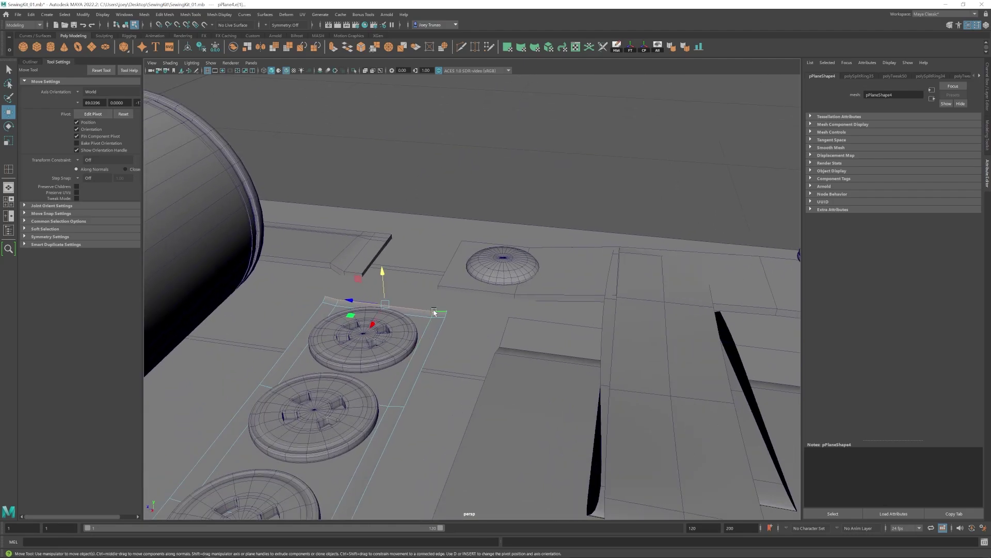
pyautogui.moveTo(409, 319); pyautogui.dragTo(446, 293, button='right')
pyautogui.click(465, 171)
pyautogui.scroll(-10, 419, 340)
pyautogui.click(286, 70)
pyautogui.keyDown('alt'); pyautogui.moveTo(480, 335); pyautogui.dragTo(442, 317); pyautogui.keyUp('alt')
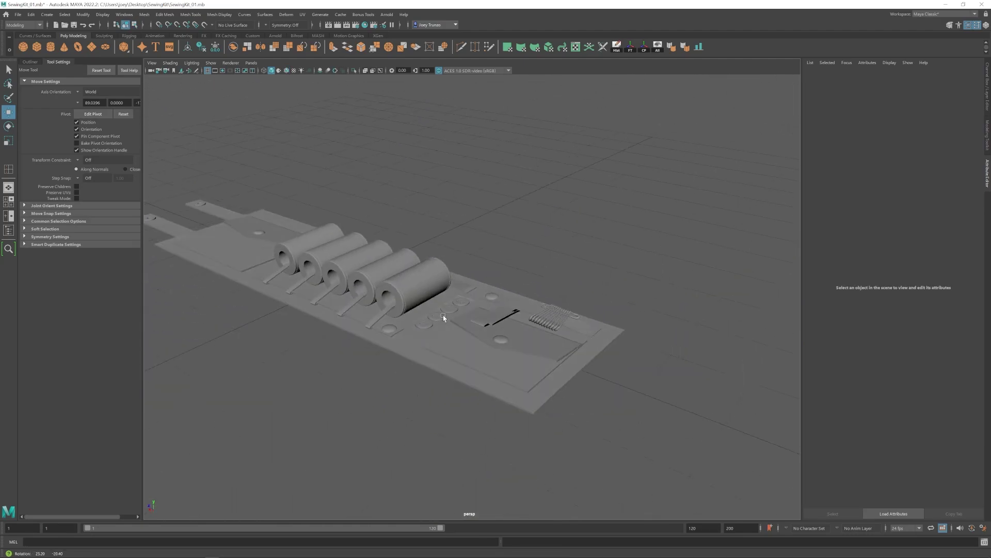
# - Nudge the strip's end corner vertices and a lengthwise edge beneath the buttons
pyautogui.scroll(10, 443, 316)
pyautogui.keyDown('alt'); pyautogui.moveTo(428, 346); pyautogui.dragTo(453, 306, button='middle'); pyautogui.keyUp('alt')
pyautogui.click(453, 306)
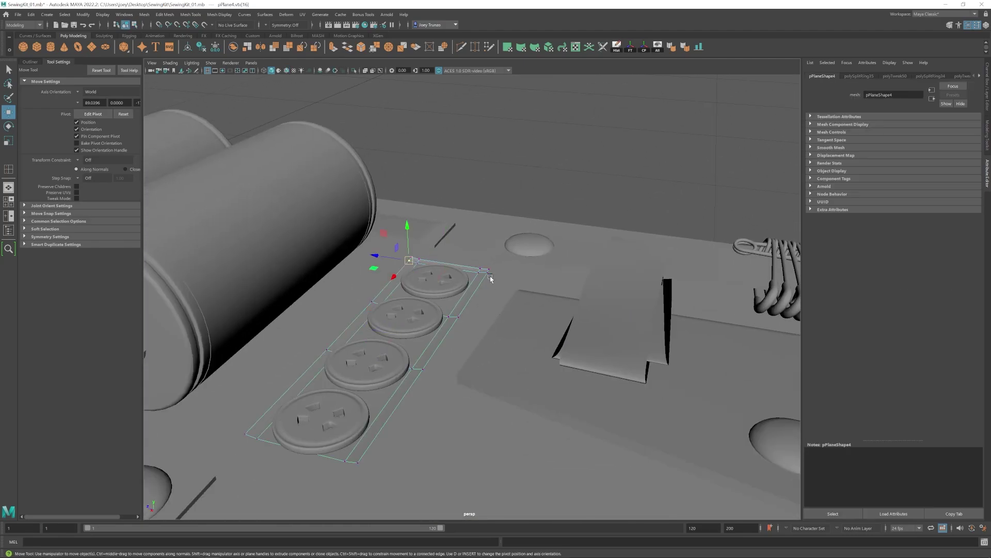
pyautogui.moveTo(448, 234); pyautogui.dragTo(448, 235)
pyautogui.moveTo(449, 234); pyautogui.dragTo(522, 342, button='right')
pyautogui.click(518, 188)
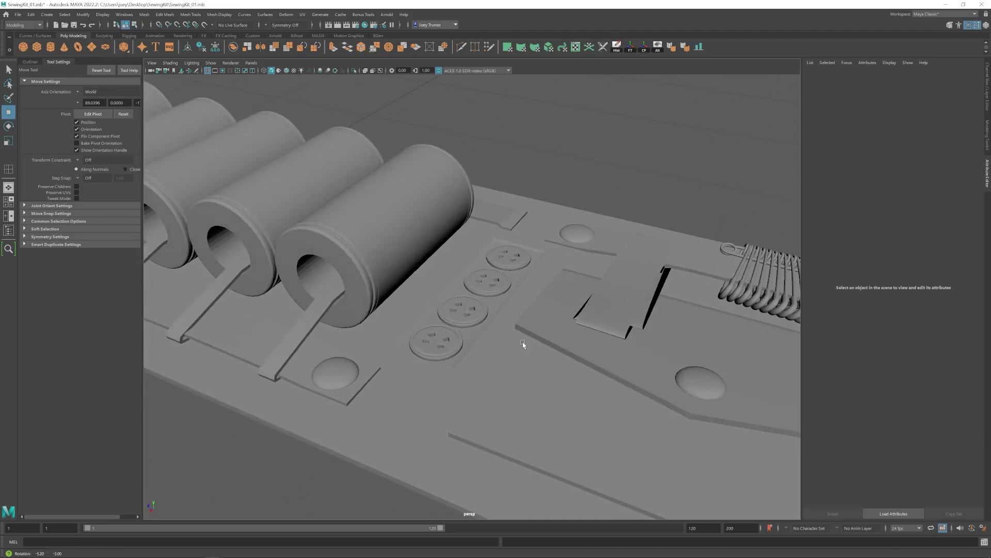
pyautogui.click(519, 307)
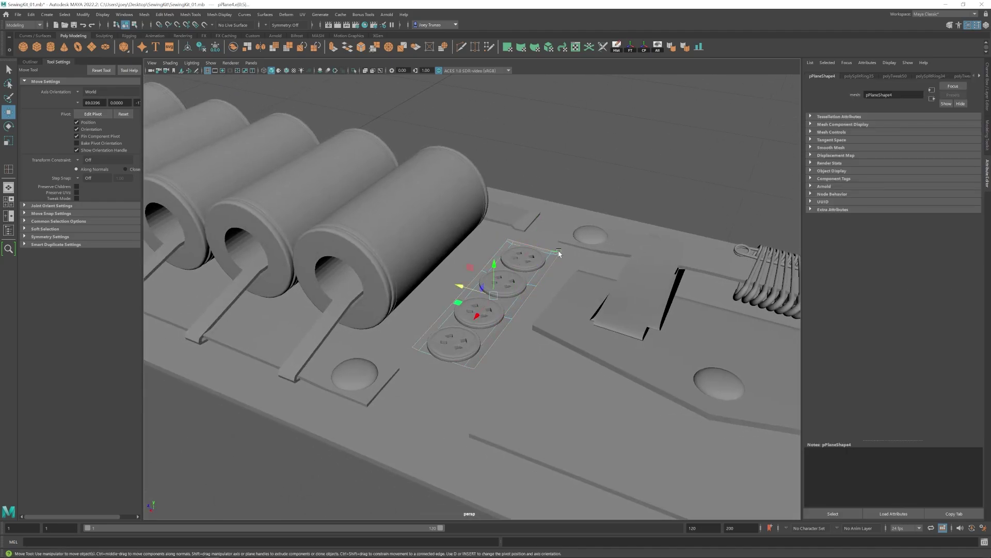
pyautogui.scroll(-10, 445, 348)
pyautogui.scroll(8, 445, 348)
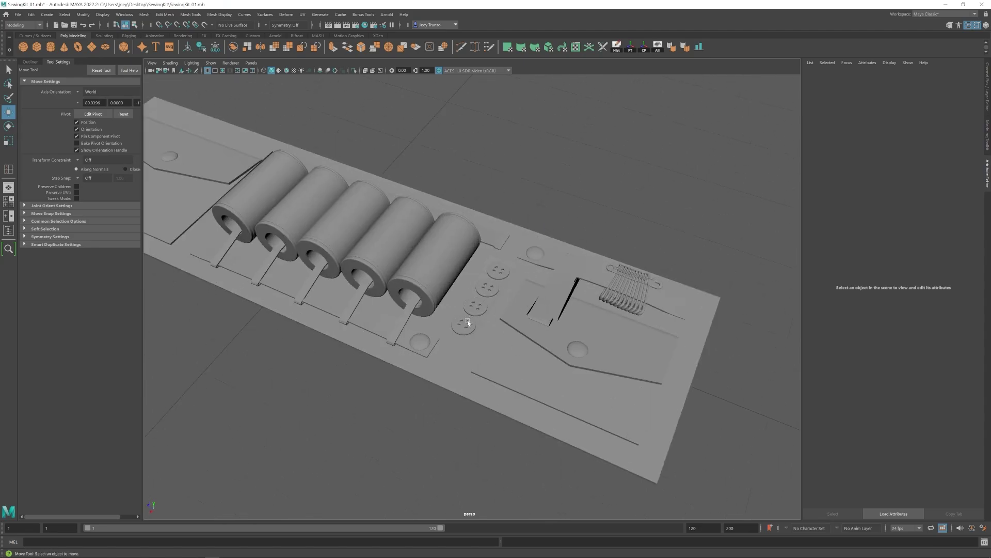
# - Group the four buttons with a centred pivot and rotate the group 2.474 degrees about Y
pyautogui.click(465, 325)
pyautogui.keyDown('shift'); pyautogui.click(476, 307); pyautogui.keyUp('shift')
pyautogui.keyDown('shift'); pyautogui.click(487, 288); pyautogui.keyUp('shift')
pyautogui.keyDown('shift'); pyautogui.click(499, 270); pyautogui.keyUp('shift')
pyautogui.keyDown('shift'); pyautogui.click(503, 282); pyautogui.keyUp('shift')
pyautogui.hotkey('ctrl', 'g')
pyautogui.click(644, 47)
pyautogui.press('e')
pyautogui.click(454, 413)
# - Check the button group's placement against the whole sewing kit and save the scene
pyautogui.keyDown('alt'); pyautogui.moveTo(454, 414); pyautogui.dragTo(348, 340, button='right'); pyautogui.keyUp('alt')
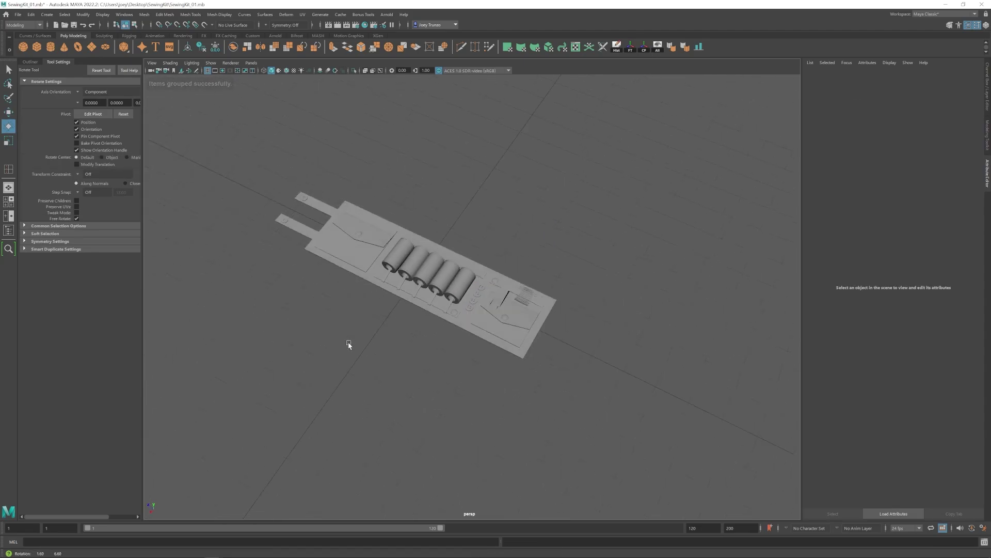
pyautogui.keyDown('alt'); pyautogui.moveTo(347, 341); pyautogui.dragTo(439, 343); pyautogui.keyUp('alt')
pyautogui.moveTo(439, 343)
pyautogui.keyDown('alt'); pyautogui.mouseDown(button='right')
pyautogui.moveTo(536, 359)
pyautogui.moveTo(457, 338)
pyautogui.mouseUp(button='right'); pyautogui.keyUp('alt')
pyautogui.keyDown('alt'); pyautogui.moveTo(457, 338); pyautogui.dragTo(498, 330); pyautogui.keyUp('alt')
pyautogui.click(469, 308)
pyautogui.press('Up')
pyautogui.press('t')
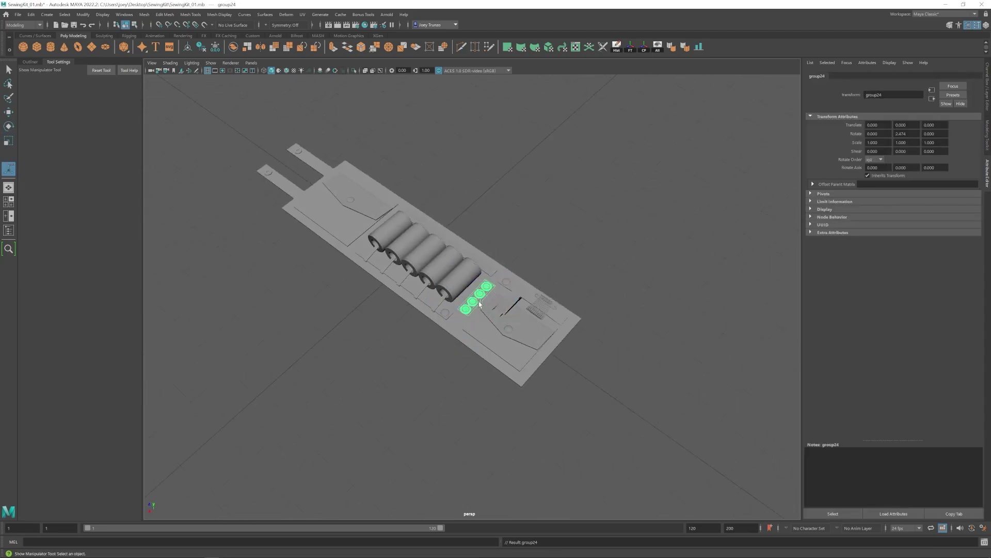
pyautogui.press('r')
pyautogui.click(655, 352)
pyautogui.keyDown('alt'); pyautogui.moveTo(692, 342); pyautogui.dragTo(441, 343); pyautogui.keyUp('alt')
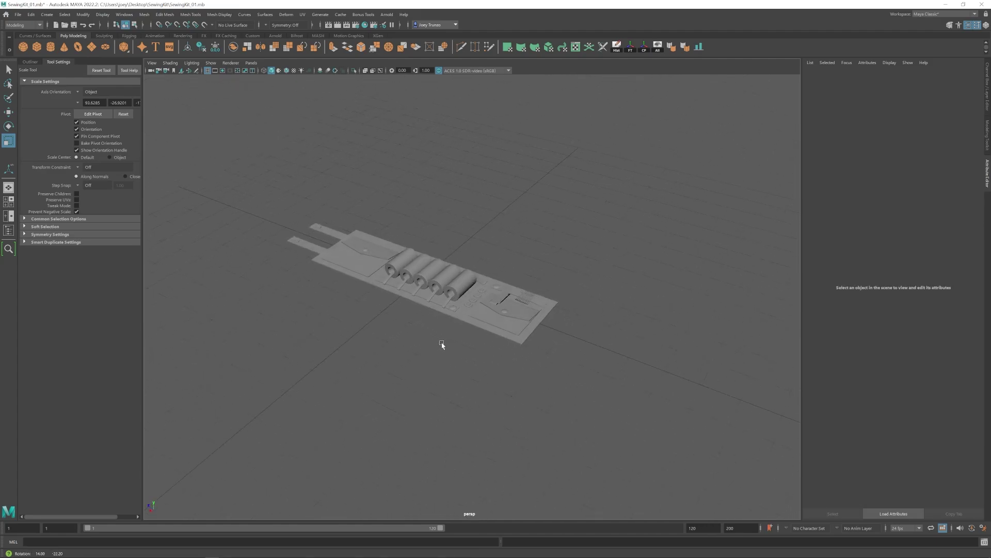
pyautogui.scroll(4, 460, 325)
pyautogui.click(478, 309)
pyautogui.scroll(-5, 504, 250)
pyautogui.click(398, 342)
pyautogui.hotkey('ctrl', 's')
pyautogui.scroll(2, 412, 360)
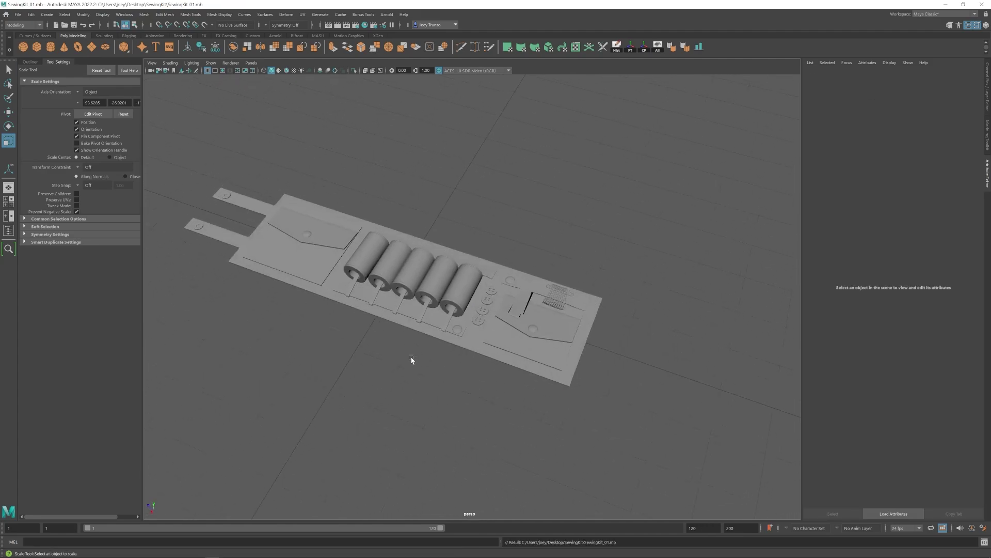
# - Insert edge loops midway across both halves of the pocket panel next to the two straps
pyautogui.click(332, 255)
pyautogui.press('f')
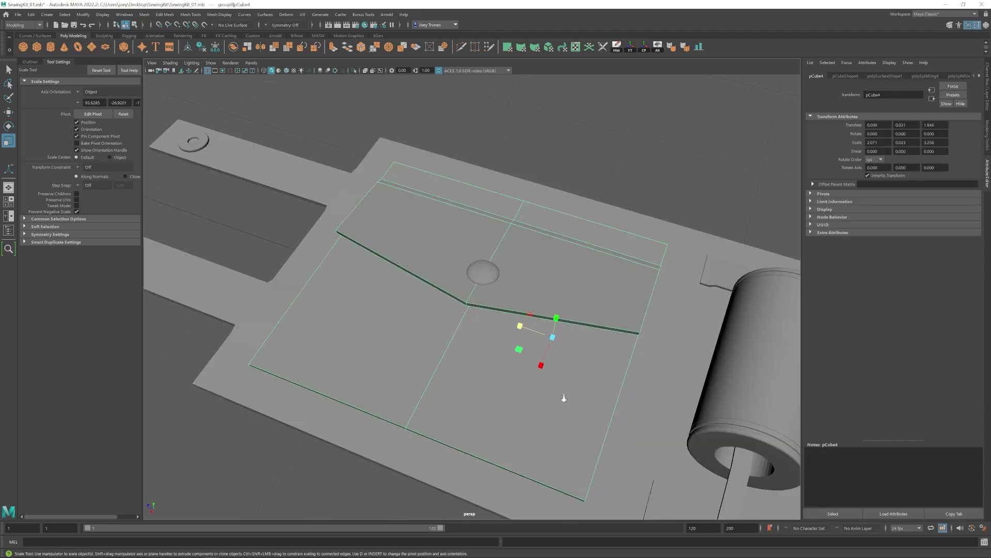
pyautogui.keyDown('alt'); pyautogui.moveTo(398, 299); pyautogui.dragTo(375, 306); pyautogui.keyUp('alt')
pyautogui.click(191, 15)
pyautogui.click(205, 75)
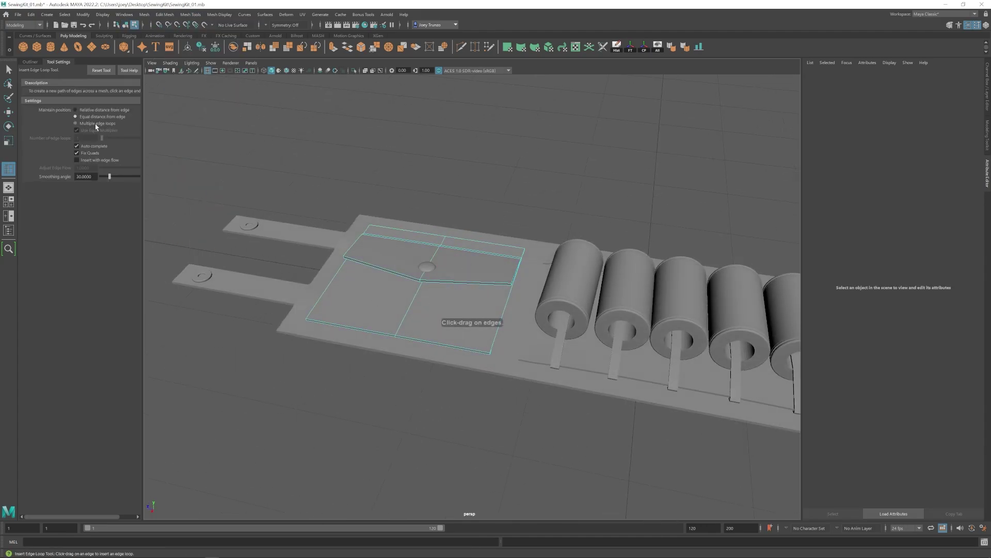
pyautogui.click(331, 326)
pyautogui.press('w')
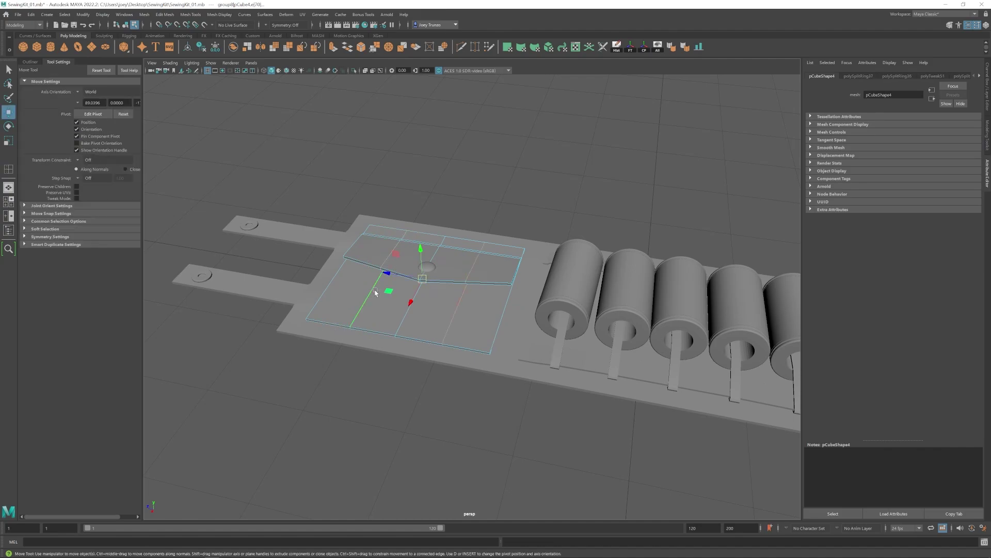
# - Delete the midway loops and insert edge loops at equal distance along the pocket panel's two side edges and its lower edge
pyautogui.press('r')
pyautogui.keyDown('alt'); pyautogui.moveTo(377, 269); pyautogui.dragTo(392, 274); pyautogui.keyUp('alt')
pyautogui.scroll(1, 382, 278)
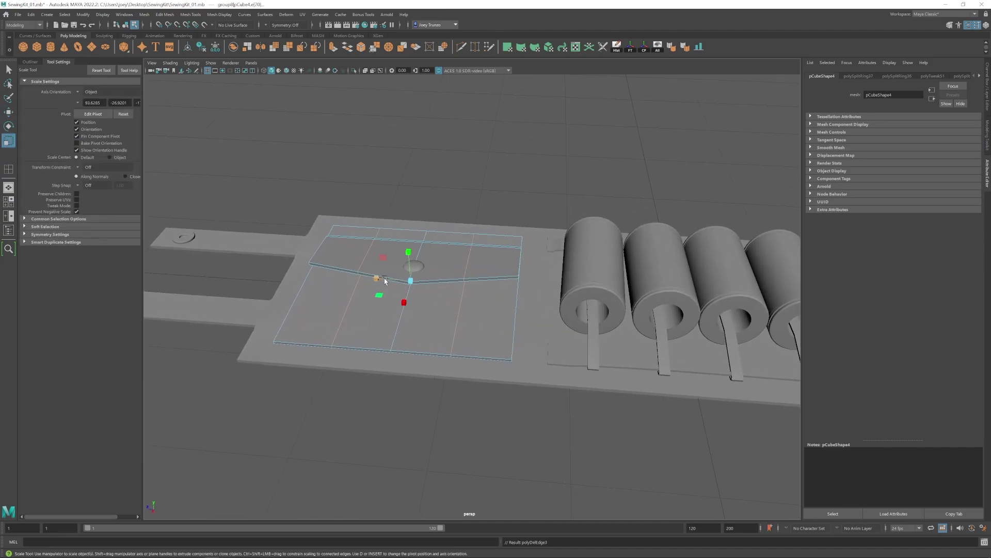
pyautogui.click(191, 15)
pyautogui.click(206, 70)
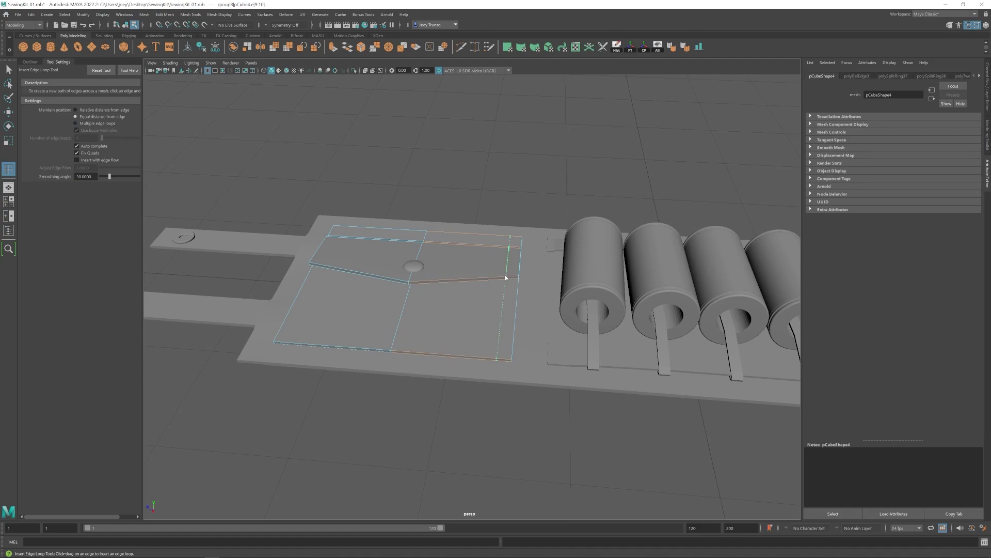
pyautogui.keyDown('alt'); pyautogui.moveTo(440, 301); pyautogui.dragTo(426, 322); pyautogui.keyUp('alt')
pyautogui.click(394, 270)
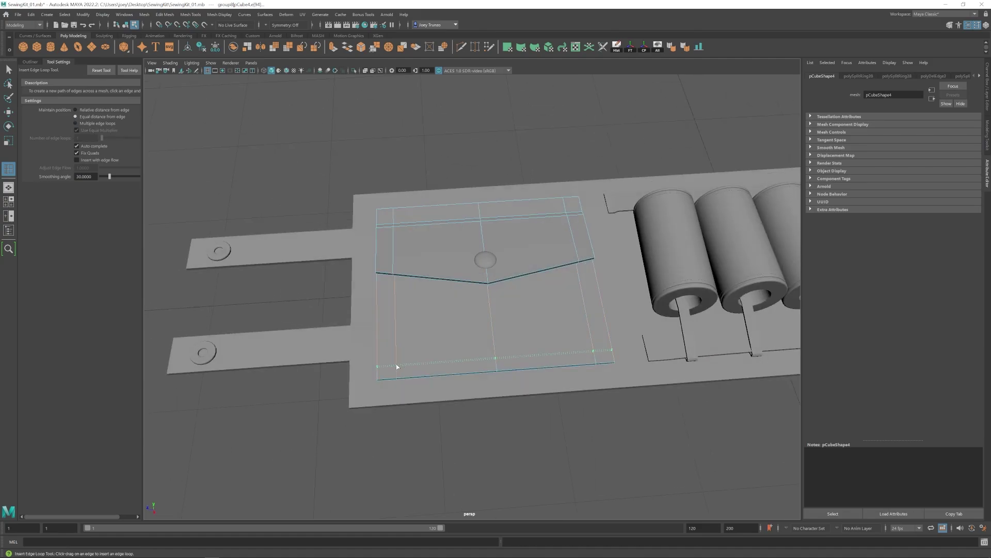
pyautogui.moveTo(396, 367); pyautogui.dragTo(396, 361)
pyautogui.moveTo(501, 303)
pyautogui.keyDown('alt'); pyautogui.mouseDown()
pyautogui.moveTo(484, 285)
pyautogui.moveTo(500, 297)
pyautogui.mouseUp(); pyautogui.keyUp('alt')
pyautogui.scroll(-3, 447, 301)
pyautogui.scroll(4, 442, 303)
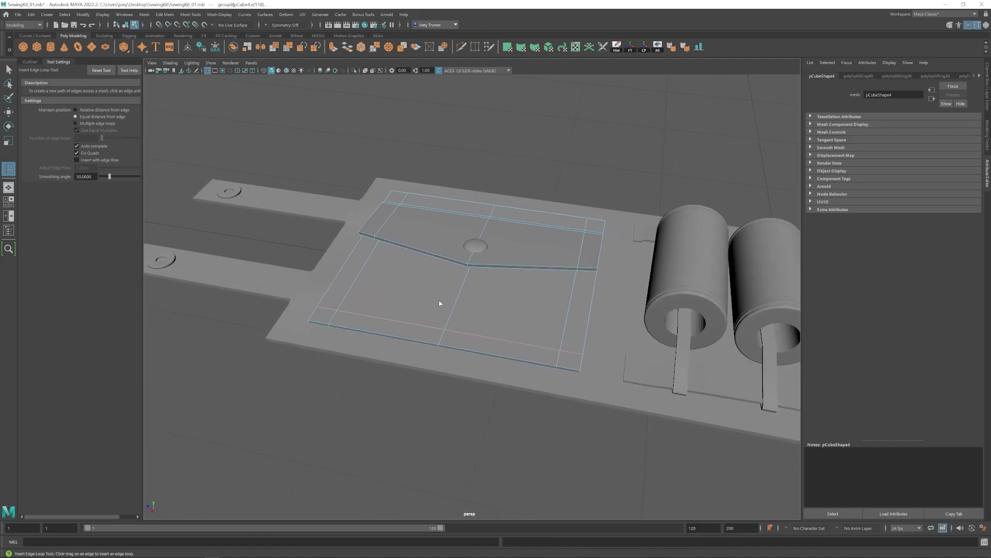
# - Select the two large faces of the lower pocket beneath the flap and nudge them slightly in height
pyautogui.keyDown('alt'); pyautogui.moveTo(441, 303); pyautogui.dragTo(416, 279); pyautogui.keyUp('alt')
pyautogui.moveTo(414, 274); pyautogui.dragTo(414, 296, button='right')
pyautogui.click(424, 291)
pyautogui.keyDown('shift'); pyautogui.click(499, 290); pyautogui.keyUp('shift')
pyautogui.press('w')
pyautogui.moveTo(468, 226); pyautogui.dragTo(469, 228)
pyautogui.keyDown('alt'); pyautogui.moveTo(574, 268); pyautogui.dragTo(433, 313); pyautogui.keyUp('alt')
# - Insert an edge loop across the flap alongside its fold
pyautogui.click(190, 15)
pyautogui.click(207, 71)
pyautogui.click(510, 353)
pyautogui.keyDown('alt'); pyautogui.moveTo(510, 356); pyautogui.dragTo(481, 332); pyautogui.keyUp('alt')
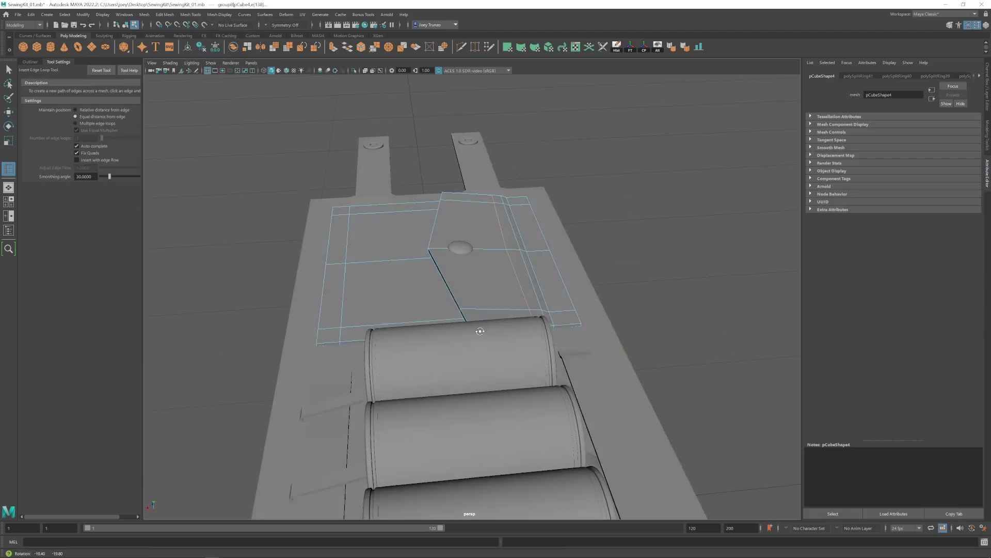
pyautogui.click(398, 293)
pyautogui.keyDown('shift'); pyautogui.click(399, 239); pyautogui.keyUp('shift')
pyautogui.press('w')
pyautogui.keyDown('alt'); pyautogui.moveTo(398, 292); pyautogui.dragTo(309, 166); pyautogui.keyUp('alt')
pyautogui.press('r')
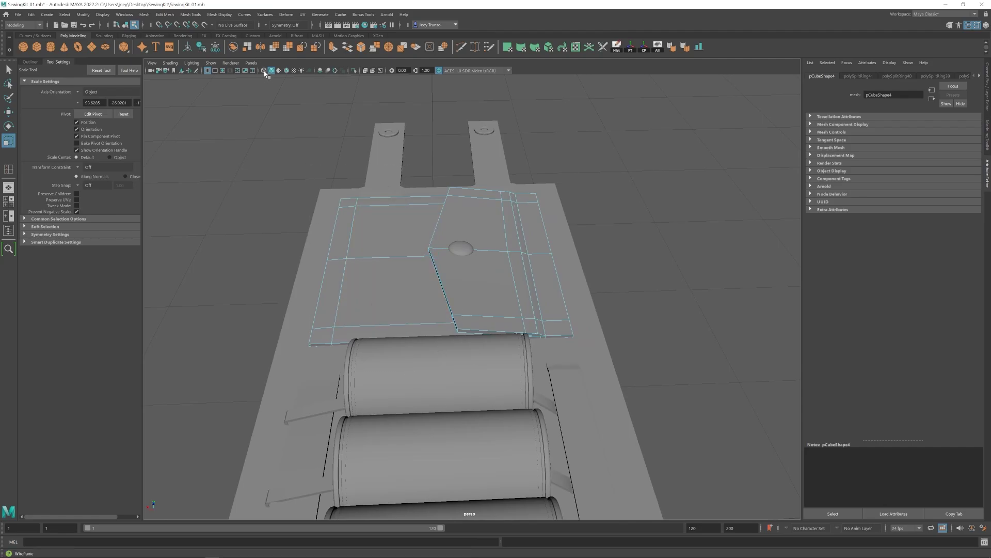
pyautogui.click(264, 71)
# - Select the edges under the flap's folded end and shift them slightly, returning to object mode
pyautogui.keyDown('alt'); pyautogui.moveTo(369, 258); pyautogui.dragTo(353, 238); pyautogui.keyUp('alt')
pyautogui.moveTo(353, 237); pyautogui.dragTo(353, 215, button='right')
pyautogui.moveTo(479, 285)
pyautogui.keyDown('alt'); pyautogui.mouseDown()
pyautogui.moveTo(509, 343)
pyautogui.moveTo(549, 328)
pyautogui.moveTo(599, 246)
pyautogui.mouseUp(); pyautogui.keyUp('alt')
pyautogui.press('5')
pyautogui.scroll(6, 675, 217)
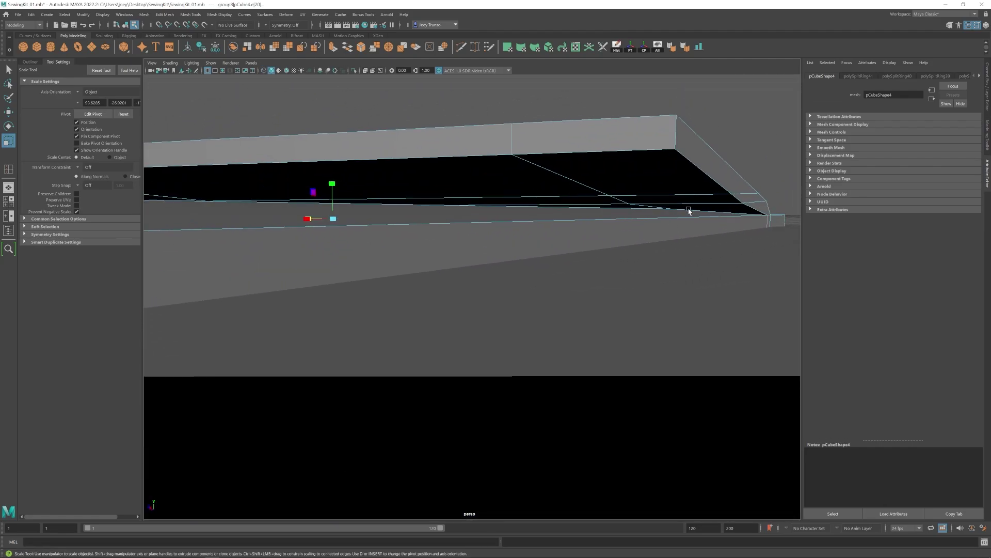
pyautogui.keyDown('shift'); pyautogui.click(691, 212); pyautogui.keyUp('shift')
pyautogui.keyDown('alt'); pyautogui.moveTo(690, 212); pyautogui.dragTo(383, 225); pyautogui.keyUp('alt')
pyautogui.press('w')
pyautogui.moveTo(384, 225)
pyautogui.keyDown('alt'); pyautogui.mouseDown()
pyautogui.moveTo(395, 191)
pyautogui.moveTo(454, 149)
pyautogui.moveTo(382, 217)
pyautogui.mouseUp(); pyautogui.keyUp('alt')
pyautogui.moveTo(351, 241); pyautogui.dragTo(346, 242)
pyautogui.scroll(-4, 419, 310)
pyautogui.press('F8')
pyautogui.click(568, 232)
pyautogui.scroll(-8, 436, 289)
pyautogui.keyDown('alt'); pyautogui.moveTo(436, 290); pyautogui.dragTo(438, 316); pyautogui.keyUp('alt')
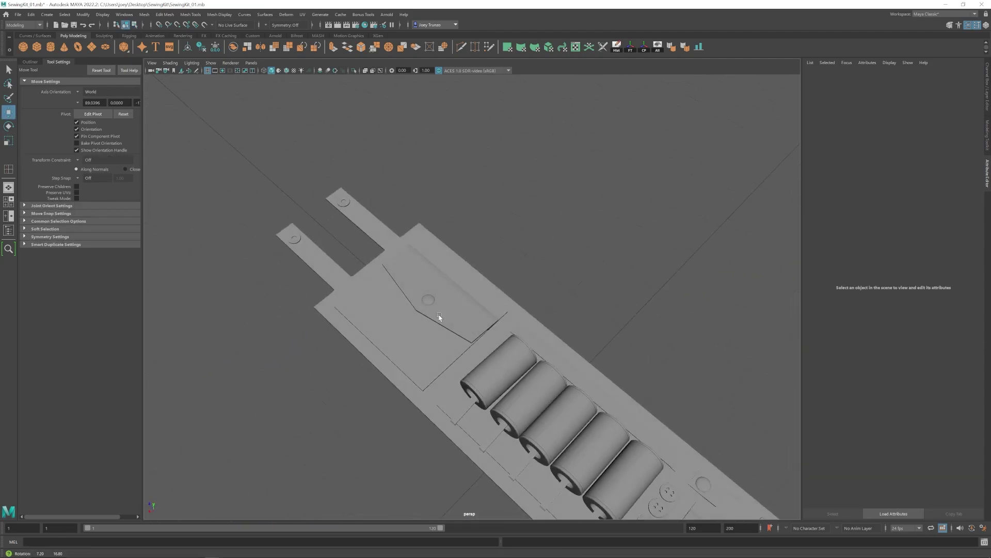
# - Select the outer border edges around the pocket panel and its pointed flap
pyautogui.scroll(6, 439, 315)
pyautogui.click(438, 314)
pyautogui.press('F8')
pyautogui.moveTo(387, 281); pyautogui.dragTo(391, 279)
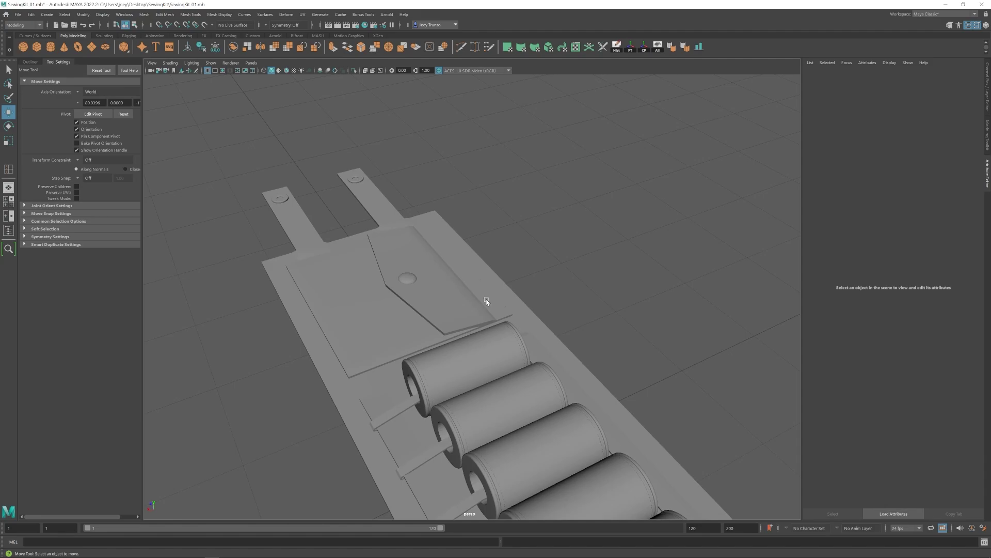
pyautogui.click(485, 300)
pyautogui.press('f')
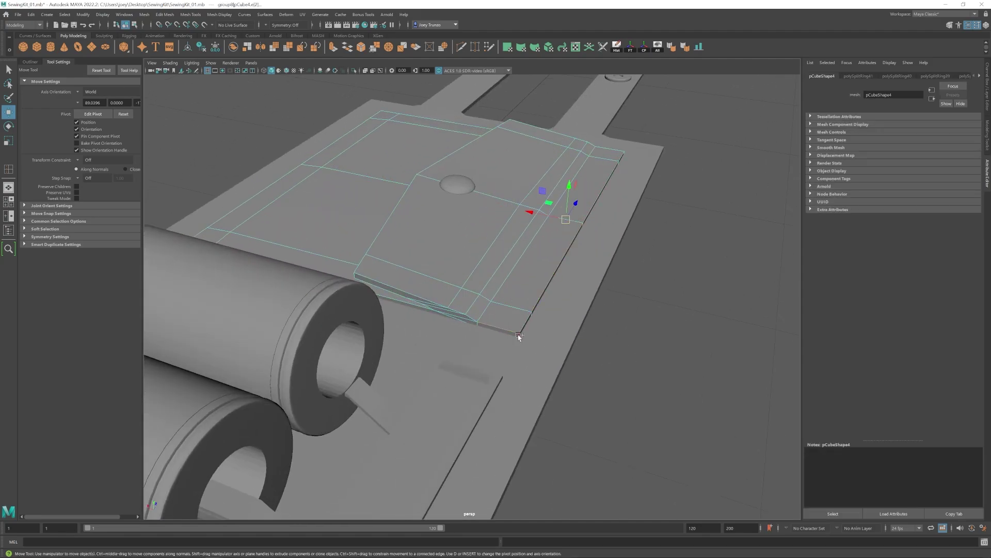
pyautogui.keyDown('shift'); pyautogui.click(518, 335); pyautogui.keyUp('shift')
pyautogui.keyDown('alt'); pyautogui.moveTo(652, 250); pyautogui.dragTo(464, 298); pyautogui.keyUp('alt')
pyautogui.keyDown('alt'); pyautogui.moveTo(544, 308); pyautogui.dragTo(429, 282); pyautogui.keyUp('alt')
pyautogui.keyDown('shift'); pyautogui.click(415, 248); pyautogui.keyUp('shift')
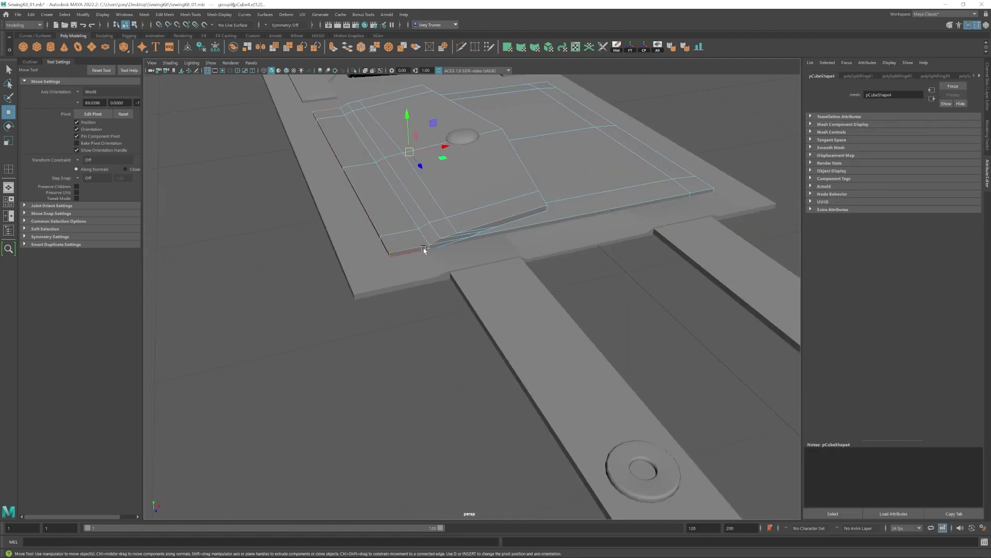
pyautogui.keyDown('alt'); pyautogui.moveTo(657, 170); pyautogui.dragTo(637, 179); pyautogui.keyUp('alt')
pyautogui.keyDown('alt'); pyautogui.moveTo(574, 192); pyautogui.dragTo(494, 270); pyautogui.keyUp('alt')
pyautogui.scroll(-4, 494, 270)
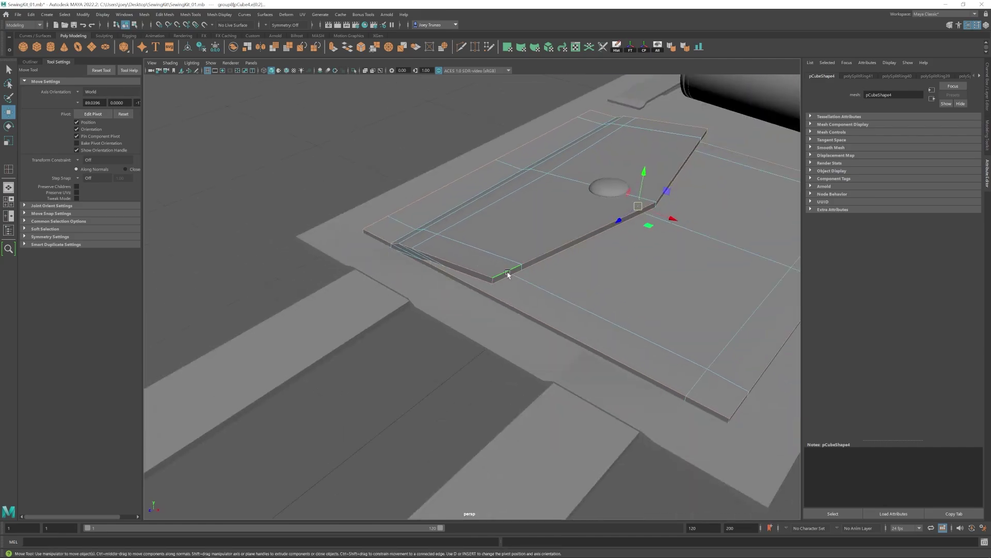
# - Bevel the selected border edges of the pocket and flap
pyautogui.click(165, 14)
pyautogui.click(453, 209)
pyautogui.keyDown('alt'); pyautogui.moveTo(693, 324); pyautogui.dragTo(533, 298, button='middle'); pyautogui.keyUp('alt')
pyautogui.click(164, 14)
pyautogui.click(173, 39)
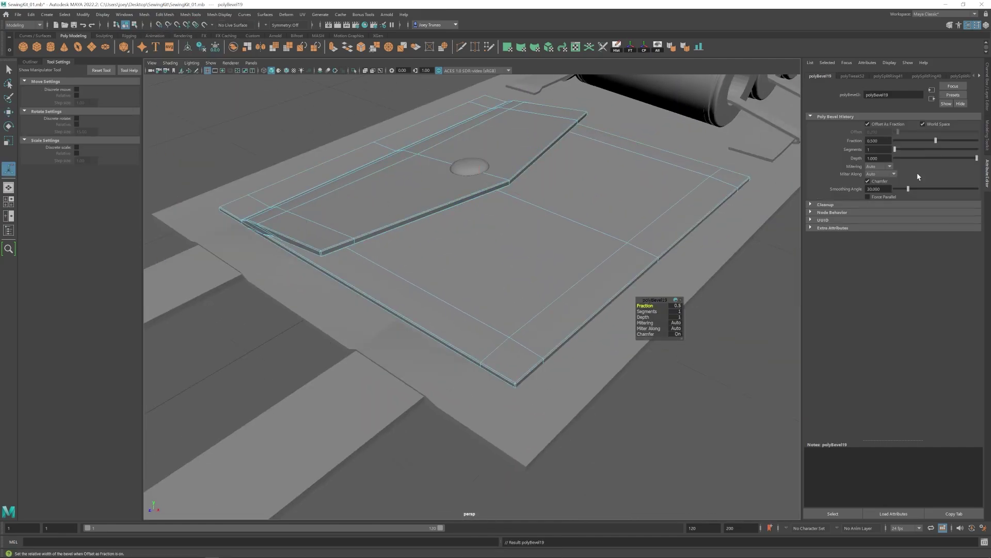
pyautogui.press('q')
pyautogui.click(449, 228)
pyautogui.keyDown('alt'); pyautogui.moveTo(449, 227); pyautogui.dragTo(503, 325); pyautogui.keyUp('alt')
# - Bevel the pocket's centre edge loop with 2 segments and a small fraction
pyautogui.click(498, 268)
pyautogui.press('1')
pyautogui.moveTo(476, 309); pyautogui.dragTo(476, 274, button='right')
pyautogui.doubleClick(448, 305)
pyautogui.click(165, 14)
pyautogui.click(173, 39)
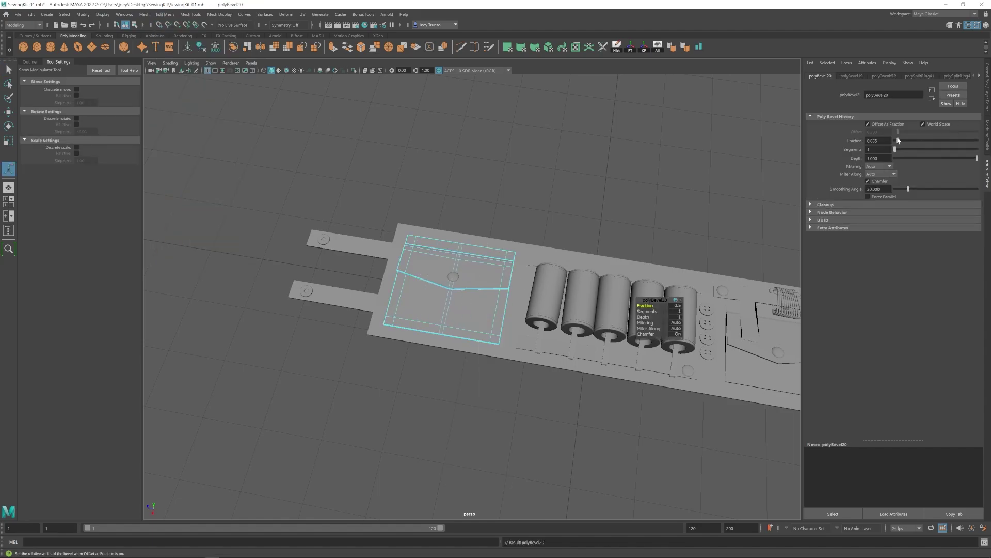
pyautogui.press('q')
pyautogui.click(517, 413)
pyautogui.scroll(-5, 475, 331)
pyautogui.keyDown('alt'); pyautogui.moveTo(465, 325); pyautogui.dragTo(420, 289); pyautogui.keyUp('alt')
pyautogui.scroll(6, 421, 290)
pyautogui.click(429, 294)
pyautogui.click(927, 77)
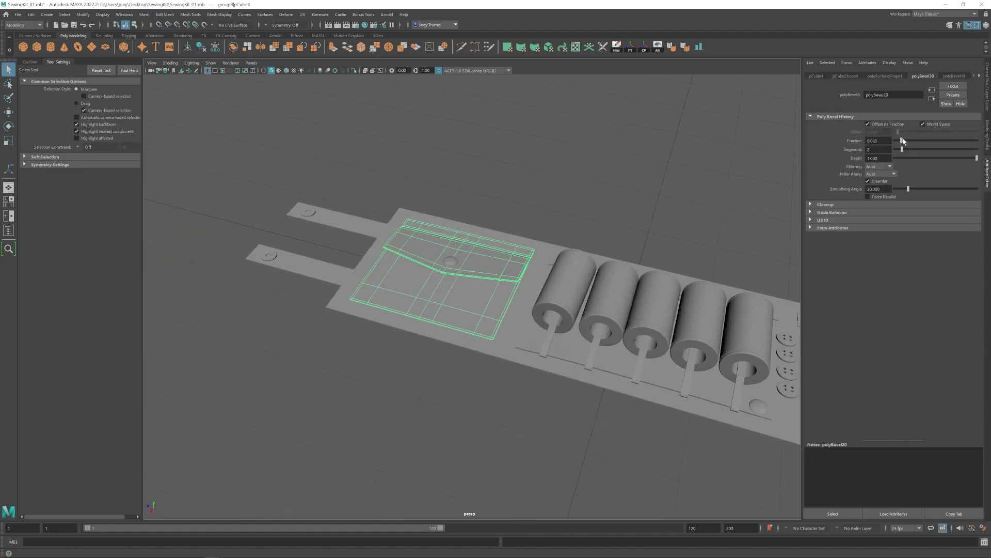
# - Cut an edge with Multi-Cut along the panel's thin side, from its outer corner to the flap fold
pyautogui.keyDown('alt'); pyautogui.moveTo(506, 274); pyautogui.dragTo(199, 3); pyautogui.keyUp('alt')
pyautogui.press('w')
pyautogui.scroll(5, 516, 354)
pyautogui.click(192, 15)
pyautogui.click(200, 67)
pyautogui.click(470, 373)
pyautogui.keyDown('alt'); pyautogui.moveTo(470, 374); pyautogui.dragTo(511, 317); pyautogui.keyUp('alt')
pyautogui.click(523, 314)
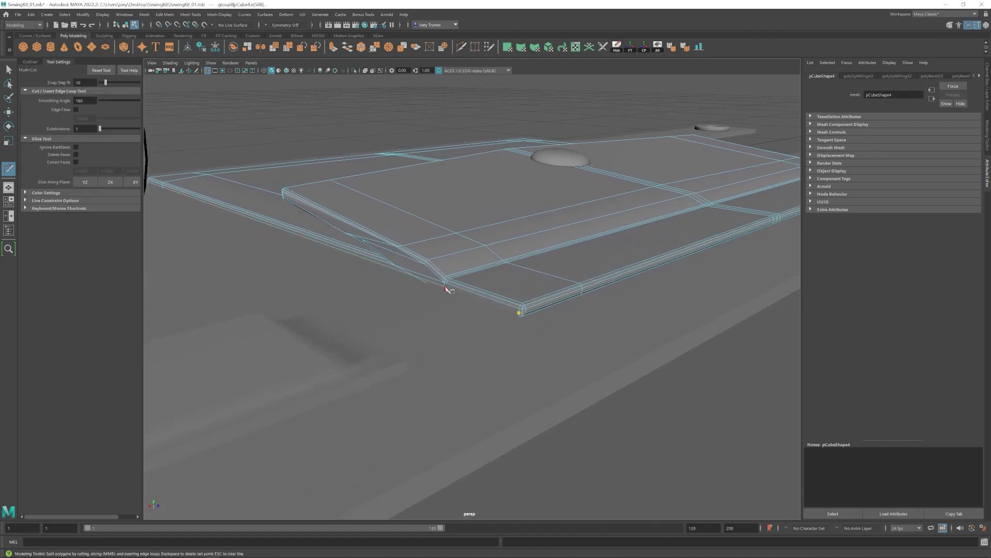
pyautogui.keyDown('alt'); pyautogui.moveTo(446, 289); pyautogui.dragTo(432, 377); pyautogui.keyUp('alt')
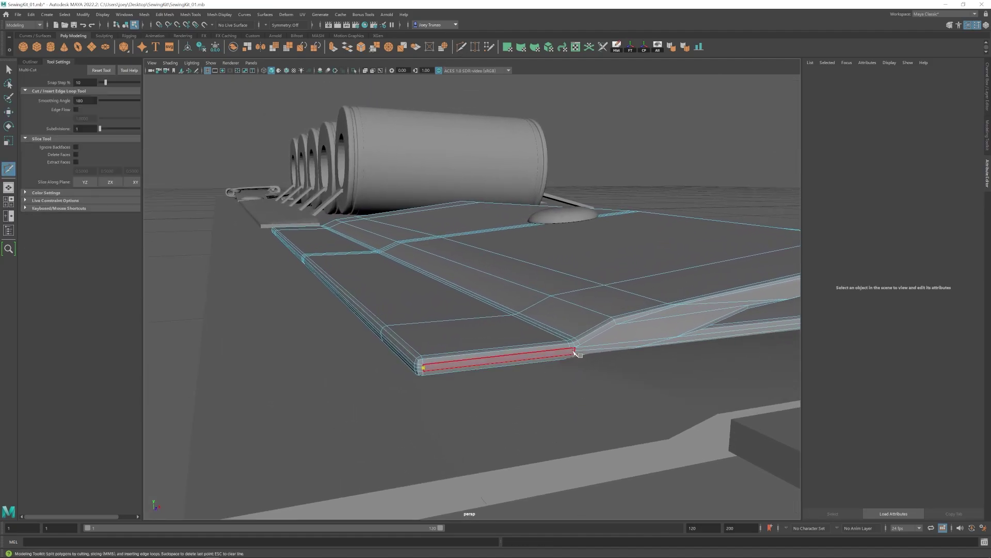
# - Isolate the pocket panel in the view and select it
pyautogui.hotkey('ctrl', '1')
pyautogui.keyDown('alt'); pyautogui.moveTo(656, 315); pyautogui.dragTo(578, 323); pyautogui.keyUp('alt')
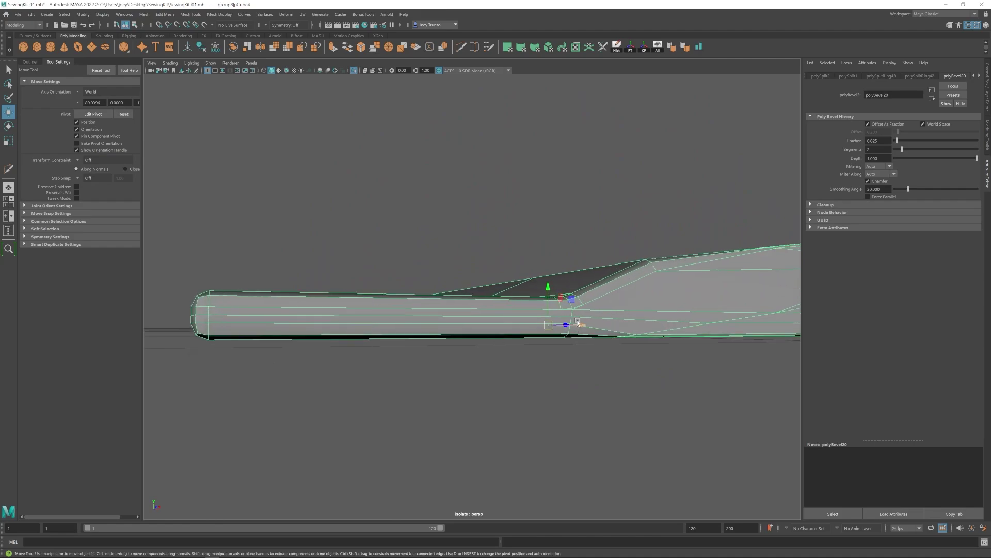
pyautogui.click(685, 403)
pyautogui.keyDown('alt'); pyautogui.moveTo(685, 403); pyautogui.dragTo(527, 314); pyautogui.keyUp('alt')
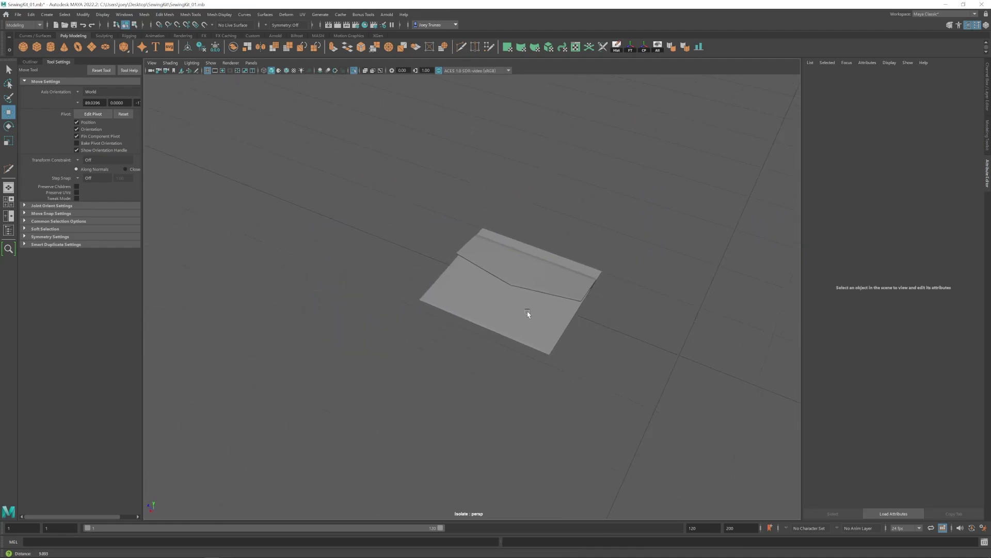
pyautogui.click(488, 305)
pyautogui.scroll(3, 488, 276)
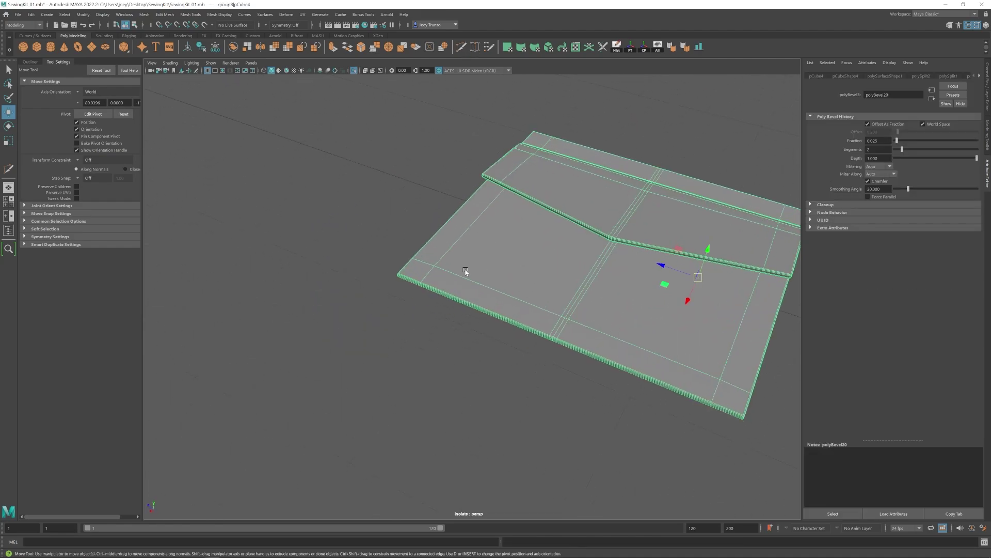
pyautogui.keyDown('alt'); pyautogui.moveTo(465, 271); pyautogui.dragTo(509, 266); pyautogui.keyUp('alt')
# - Select the border face strips along the pocket's side and lower edge and scale them slightly
pyautogui.moveTo(460, 222); pyautogui.dragTo(458, 252, button='right')
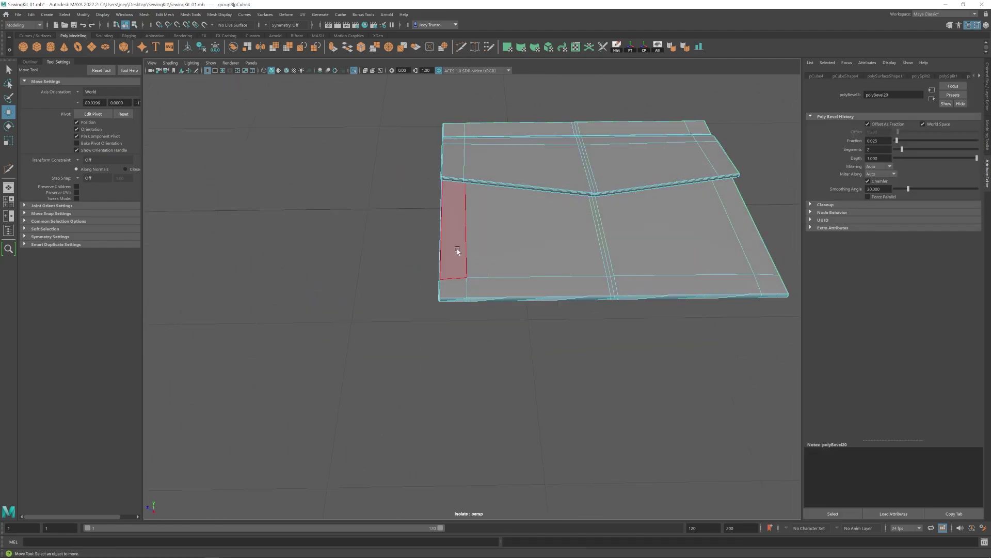
pyautogui.click(458, 252)
pyautogui.keyDown('shift'); pyautogui.doubleClick(453, 294); pyautogui.keyUp('shift')
pyautogui.moveTo(502, 287); pyautogui.dragTo(759, 259)
pyautogui.press('r')
pyautogui.keyDown('alt'); pyautogui.moveTo(687, 248); pyautogui.dragTo(484, 231); pyautogui.keyUp('alt')
pyautogui.press('w')
pyautogui.press('r')
pyautogui.moveTo(485, 251); pyautogui.dragTo(490, 250)
pyautogui.keyDown('alt'); pyautogui.moveTo(480, 269); pyautogui.dragTo(391, 294); pyautogui.keyUp('alt')
pyautogui.rightClick(390, 298)
pyautogui.moveTo(391, 300); pyautogui.dragTo(428, 285, button='right')
pyautogui.click(563, 357)
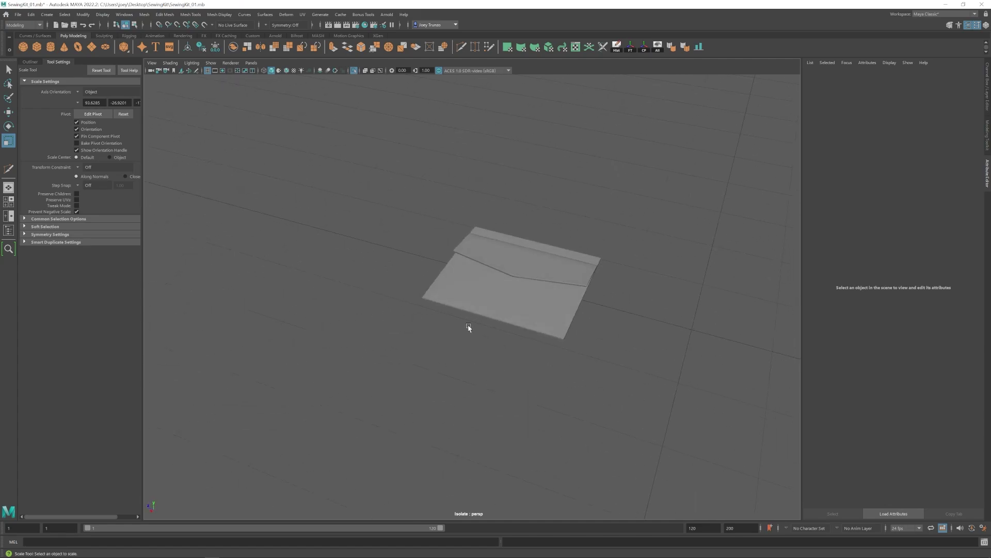
# - Select the narrow bevel faces running along the pocket panel's lower and side edges
pyautogui.keyDown('alt'); pyautogui.moveTo(469, 327); pyautogui.dragTo(737, 429, button='right'); pyautogui.keyUp('alt')
pyautogui.click(432, 252)
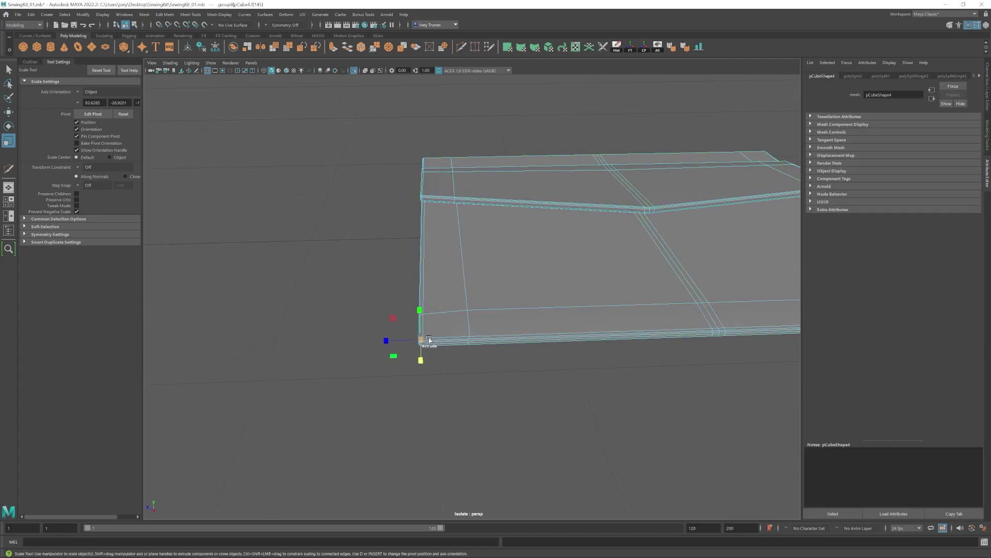
pyautogui.press('f')
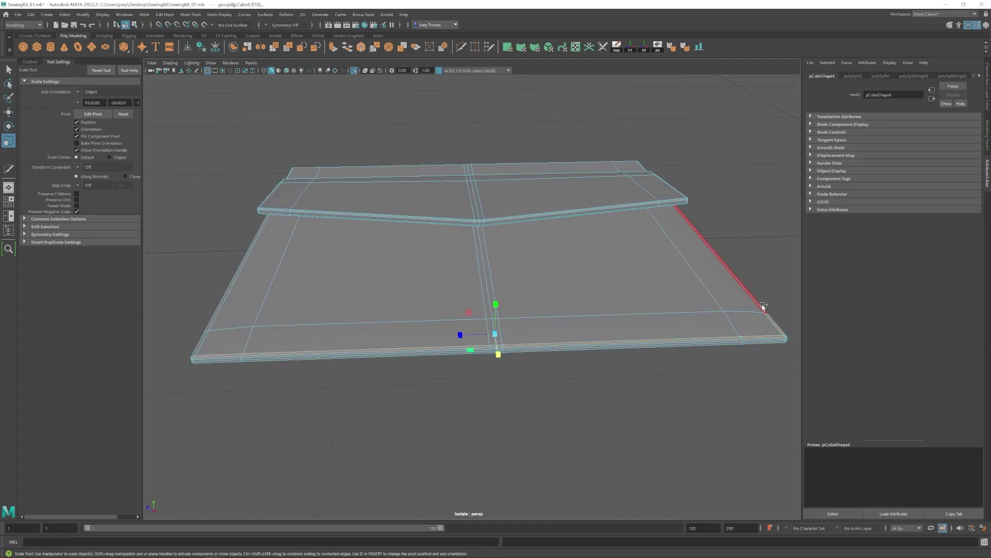
pyautogui.keyDown('shift'); pyautogui.click(764, 306); pyautogui.keyUp('shift')
pyautogui.keyDown('alt'); pyautogui.moveTo(237, 342); pyautogui.dragTo(429, 349, button='middle'); pyautogui.keyUp('alt')
pyautogui.keyDown('shift'); pyautogui.click(429, 350); pyautogui.keyUp('shift')
pyautogui.keyDown('alt'); pyautogui.moveTo(430, 349); pyautogui.dragTo(548, 352); pyautogui.keyUp('alt')
pyautogui.keyDown('shift'); pyautogui.click(502, 299); pyautogui.keyUp('shift')
pyautogui.keyDown('alt'); pyautogui.moveTo(289, 336); pyautogui.dragTo(451, 339, button='middle'); pyautogui.keyUp('alt')
pyautogui.keyDown('alt'); pyautogui.moveTo(464, 338); pyautogui.dragTo(447, 338); pyautogui.keyUp('alt')
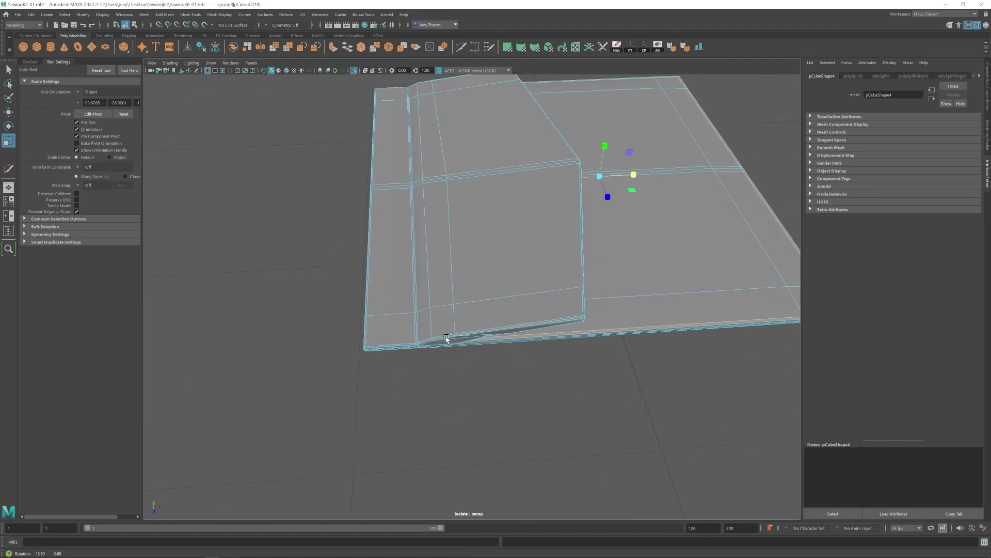
pyautogui.keyDown('alt'); pyautogui.moveTo(447, 339); pyautogui.dragTo(502, 316, button='middle'); pyautogui.keyUp('alt')
pyautogui.keyDown('alt'); pyautogui.moveTo(315, 331); pyautogui.dragTo(405, 342, button='right'); pyautogui.keyUp('alt')
pyautogui.keyDown('alt'); pyautogui.moveTo(434, 212); pyautogui.dragTo(477, 423, button='middle'); pyautogui.keyUp('alt')
pyautogui.keyDown('alt'); pyautogui.moveTo(460, 221); pyautogui.dragTo(377, 67, button='middle'); pyautogui.keyUp('alt')
# - Add the narrow rim faces of the flap and top band to the selection and extrude the rim
pyautogui.keyDown('shift'); pyautogui.click(391, 432); pyautogui.keyUp('shift')
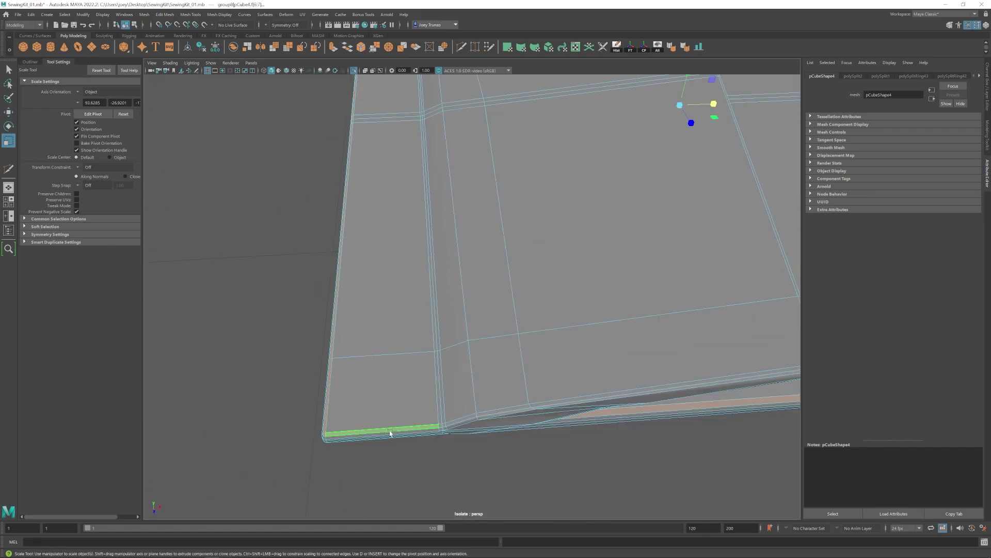
pyautogui.keyDown('alt'); pyautogui.moveTo(392, 433); pyautogui.dragTo(274, 403, button='middle'); pyautogui.keyUp('alt')
pyautogui.keyDown('shift'); pyautogui.click(604, 349); pyautogui.keyUp('shift')
pyautogui.keyDown('alt'); pyautogui.moveTo(661, 310); pyautogui.dragTo(522, 290); pyautogui.keyUp('alt')
pyautogui.keyDown('alt'); pyautogui.moveTo(774, 345); pyautogui.dragTo(499, 338, button='middle'); pyautogui.keyUp('alt')
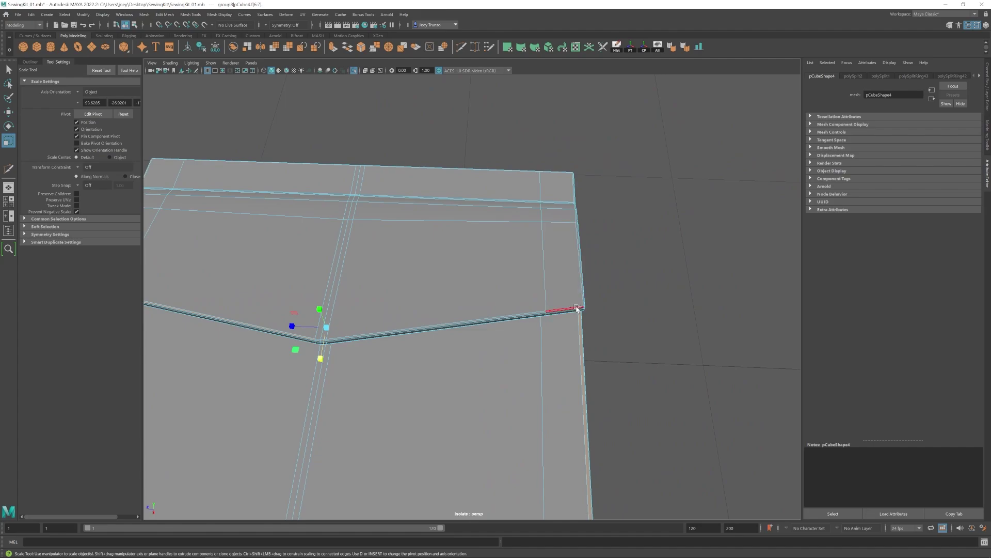
pyautogui.keyDown('alt'); pyautogui.moveTo(584, 304); pyautogui.dragTo(394, 362); pyautogui.keyUp('alt')
pyautogui.keyDown('alt'); pyautogui.moveTo(556, 430); pyautogui.dragTo(475, 349); pyautogui.keyUp('alt')
pyautogui.keyDown('alt'); pyautogui.moveTo(625, 119); pyautogui.dragTo(589, 124); pyautogui.keyUp('alt')
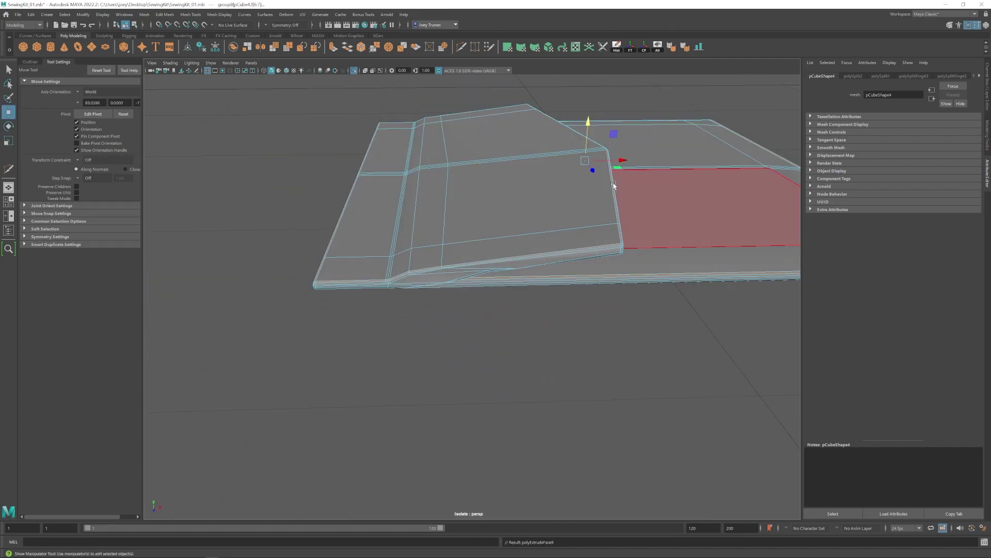
pyautogui.hotkey('ctrl', 'e')
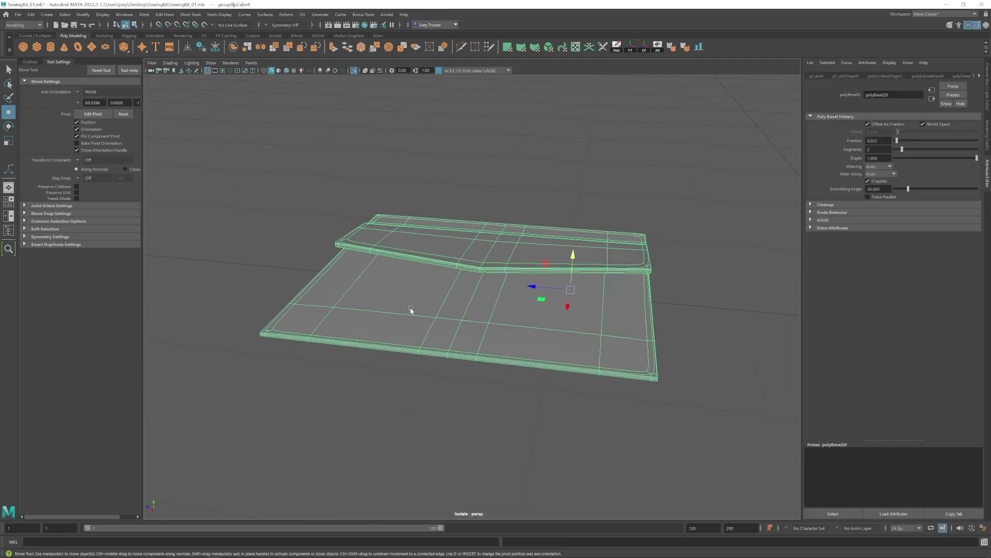
pyautogui.moveTo(385, 292); pyautogui.dragTo(408, 285, button='right')
# - Undo the last two changes and nudge the extruded rim slightly
pyautogui.hotkey('ctrl', 'z')
pyautogui.hotkey('ctrl', 'z')
pyautogui.moveTo(482, 238); pyautogui.dragTo(482, 236)
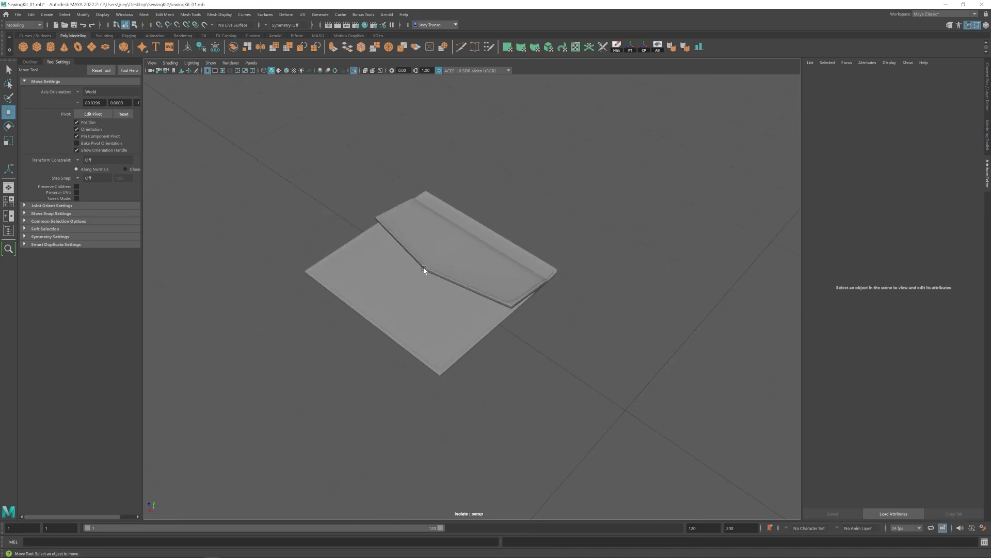
# - Delete the surplus edges at the corner of the pocket's extruded rim
pyautogui.click(424, 268)
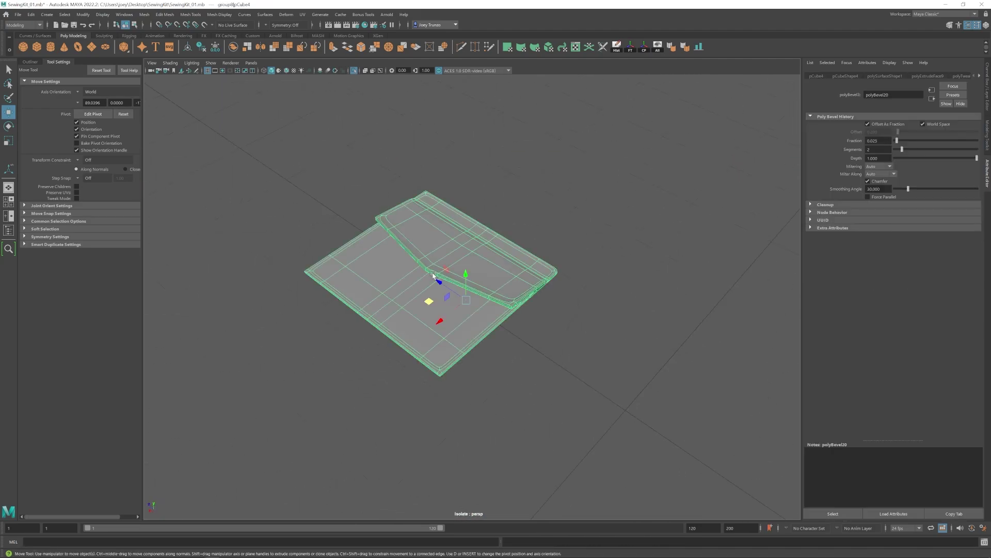
pyautogui.keyDown('alt'); pyautogui.moveTo(430, 264); pyautogui.dragTo(405, 254); pyautogui.keyUp('alt')
pyautogui.press('f')
pyautogui.press('1')
pyautogui.keyDown('alt'); pyautogui.moveTo(467, 243); pyautogui.dragTo(502, 250); pyautogui.keyUp('alt')
pyautogui.keyDown('alt'); pyautogui.moveTo(502, 250); pyautogui.dragTo(520, 316, button='right'); pyautogui.keyUp('alt')
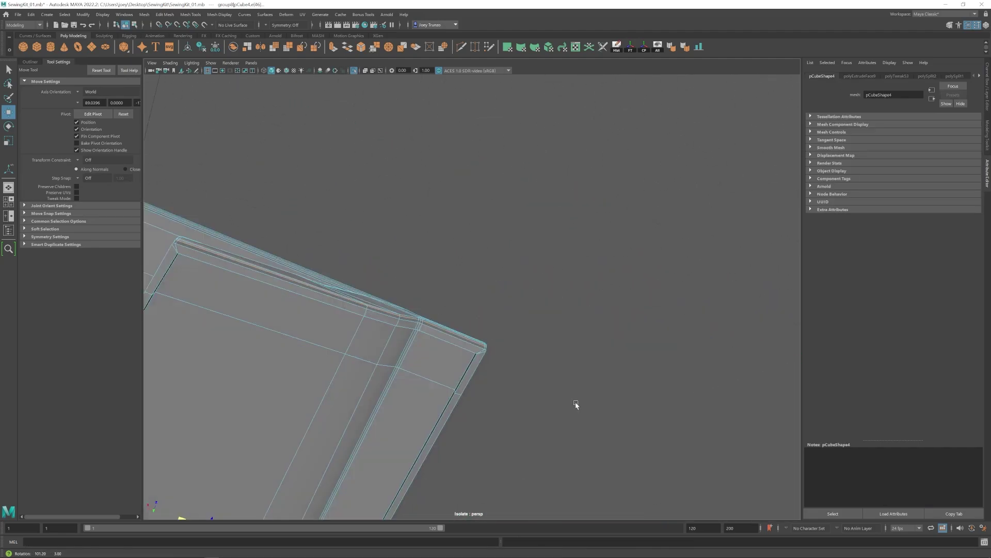
pyautogui.keyDown('alt'); pyautogui.moveTo(576, 401); pyautogui.dragTo(500, 336, button='right'); pyautogui.keyUp('alt')
pyautogui.moveTo(501, 336)
pyautogui.keyDown('alt'); pyautogui.mouseDown()
pyautogui.moveTo(480, 330)
pyautogui.moveTo(518, 342)
pyautogui.mouseUp(); pyautogui.keyUp('alt')
pyautogui.hotkey('ctrl', 'Delete')
# - Select the rim's outer edge loop and the short vertical corner edges around the pocket
pyautogui.doubleClick(510, 282)
pyautogui.moveTo(511, 285)
pyautogui.keyDown('alt'); pyautogui.mouseDown()
pyautogui.moveTo(475, 288)
pyautogui.moveTo(496, 292)
pyautogui.mouseUp(); pyautogui.keyUp('alt')
pyautogui.keyDown('alt'); pyautogui.moveTo(496, 292); pyautogui.dragTo(547, 289, button='right'); pyautogui.keyUp('alt')
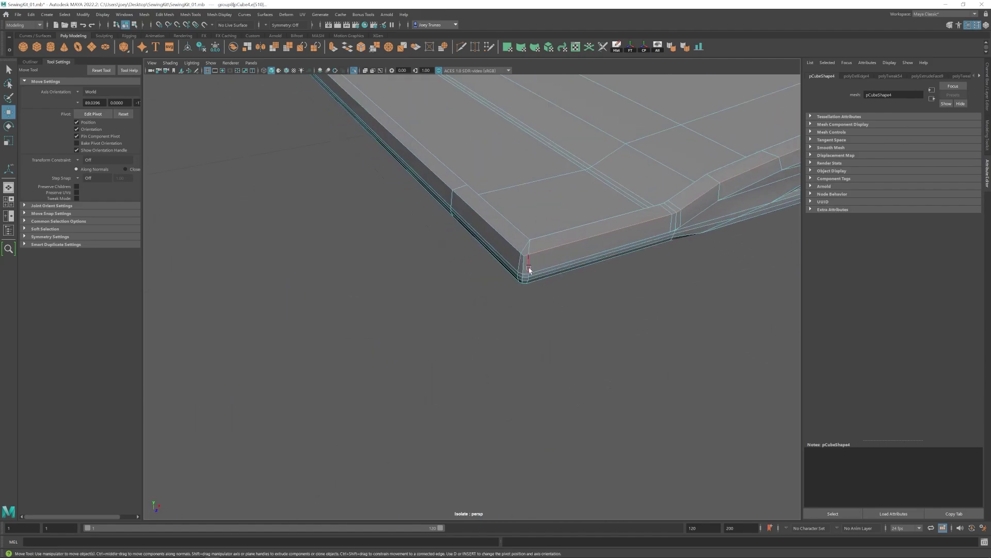
pyautogui.doubleClick(528, 267)
pyautogui.keyDown('alt'); pyautogui.moveTo(528, 269); pyautogui.dragTo(511, 284); pyautogui.keyUp('alt')
pyautogui.click(511, 281)
pyautogui.keyDown('alt'); pyautogui.moveTo(511, 282); pyautogui.dragTo(561, 283); pyautogui.keyUp('alt')
pyautogui.keyDown('alt'); pyautogui.moveTo(712, 274); pyautogui.dragTo(526, 250); pyautogui.keyUp('alt')
pyautogui.keyDown('shift'); pyautogui.click(527, 249); pyautogui.keyUp('shift')
pyautogui.keyDown('alt'); pyautogui.moveTo(519, 210); pyautogui.dragTo(568, 257); pyautogui.keyUp('alt')
# - Preview the pocket smoothed in object mode and check its rim and corners from above
pyautogui.press('3')
pyautogui.click(655, 212)
pyautogui.moveTo(568, 257); pyautogui.dragTo(496, 274, button='right')
pyautogui.keyDown('alt'); pyautogui.moveTo(496, 274); pyautogui.dragTo(473, 343); pyautogui.keyUp('alt')
pyautogui.keyDown('alt'); pyautogui.moveTo(474, 343); pyautogui.dragTo(476, 343, button='right'); pyautogui.keyUp('alt')
pyautogui.hotkey('ctrl', 'z')
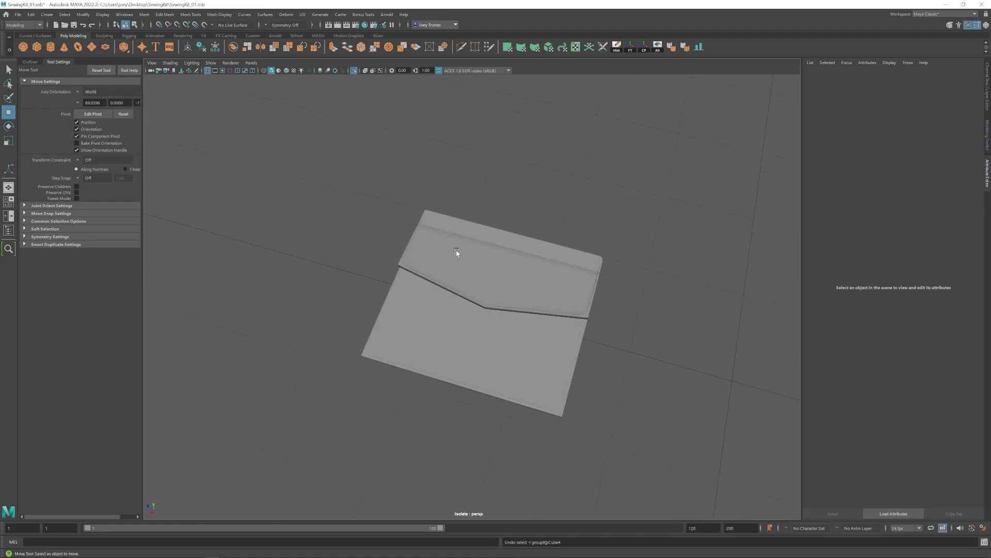
# - Inspect the edges at the pocket's rounded corners from above and below, then return to object mode
pyautogui.click(457, 253)
pyautogui.keyDown('alt'); pyautogui.moveTo(457, 253); pyautogui.dragTo(897, 434, button='right'); pyautogui.keyUp('alt')
pyautogui.keyDown('alt'); pyautogui.moveTo(896, 435); pyautogui.dragTo(467, 272, button='middle'); pyautogui.keyUp('alt')
pyautogui.keyDown('alt'); pyautogui.moveTo(467, 272); pyautogui.dragTo(542, 329); pyautogui.keyUp('alt')
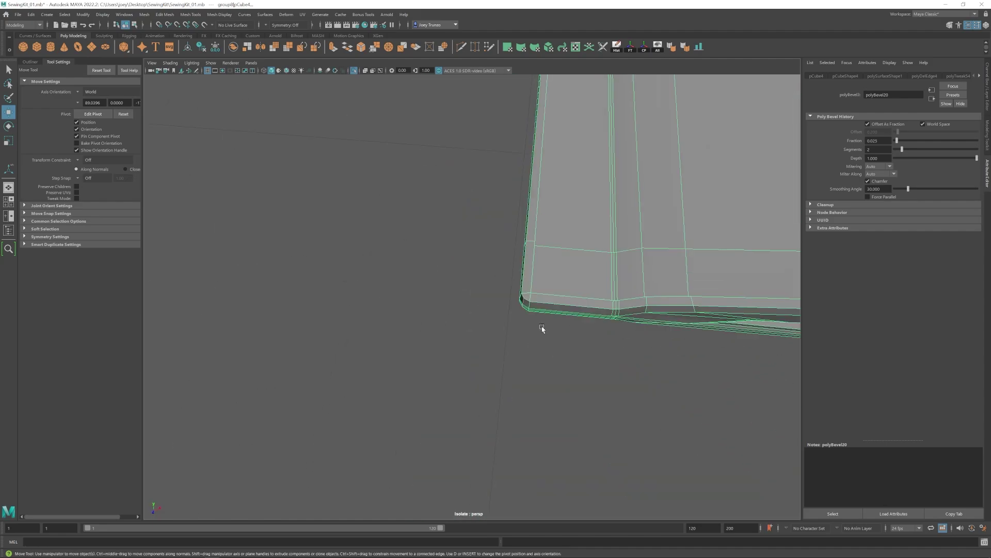
pyautogui.moveTo(542, 256); pyautogui.dragTo(542, 222, button='right')
pyautogui.click(535, 309)
pyautogui.keyDown('alt'); pyautogui.moveTo(546, 171); pyautogui.dragTo(566, 207); pyautogui.keyUp('alt')
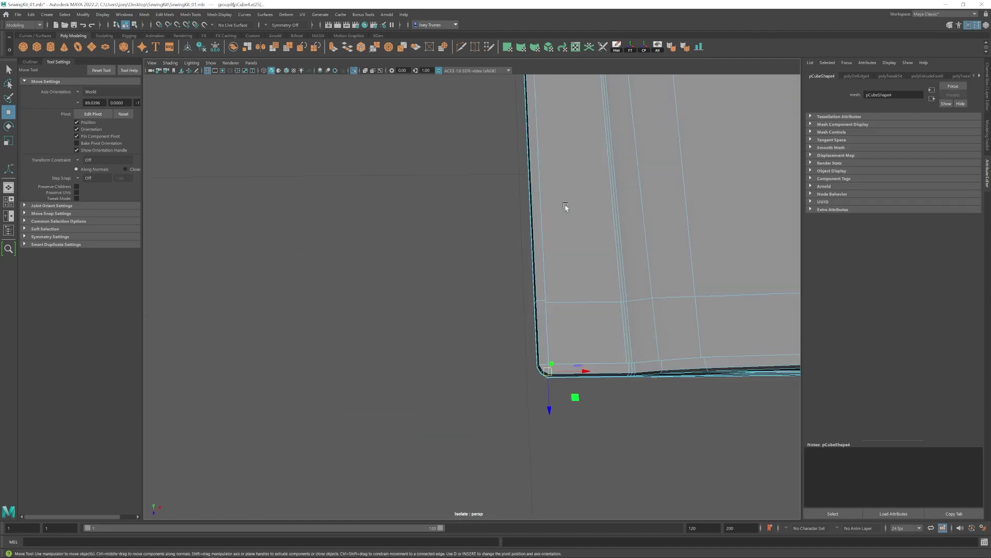
pyautogui.click(538, 367)
pyautogui.keyDown('alt'); pyautogui.moveTo(538, 367); pyautogui.dragTo(554, 287); pyautogui.keyUp('alt')
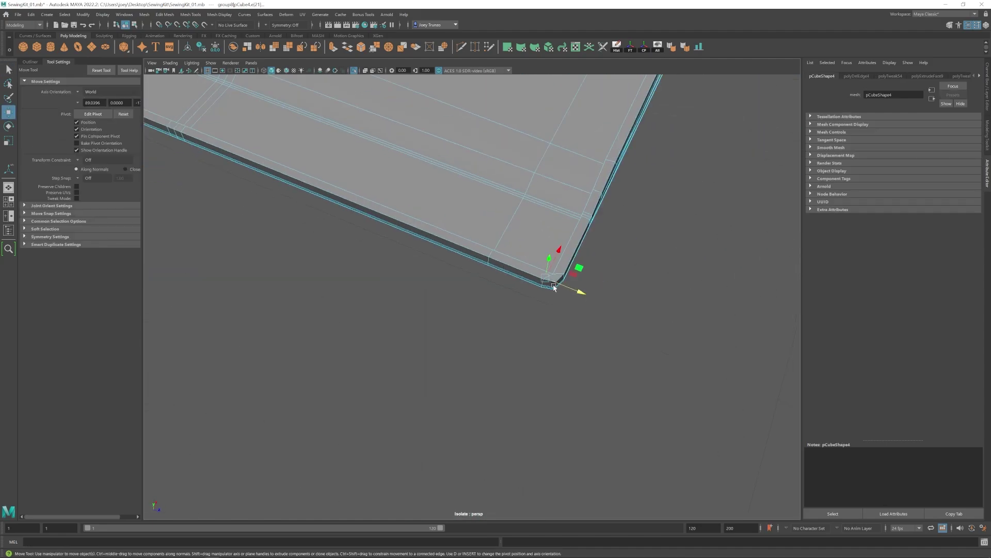
pyautogui.moveTo(589, 276); pyautogui.dragTo(615, 250, button='right')
pyautogui.click(602, 290)
pyautogui.keyDown('alt'); pyautogui.moveTo(568, 289); pyautogui.dragTo(350, 287, button='right'); pyautogui.keyUp('alt')
pyautogui.keyDown('alt'); pyautogui.moveTo(350, 287); pyautogui.dragTo(430, 290); pyautogui.keyUp('alt')
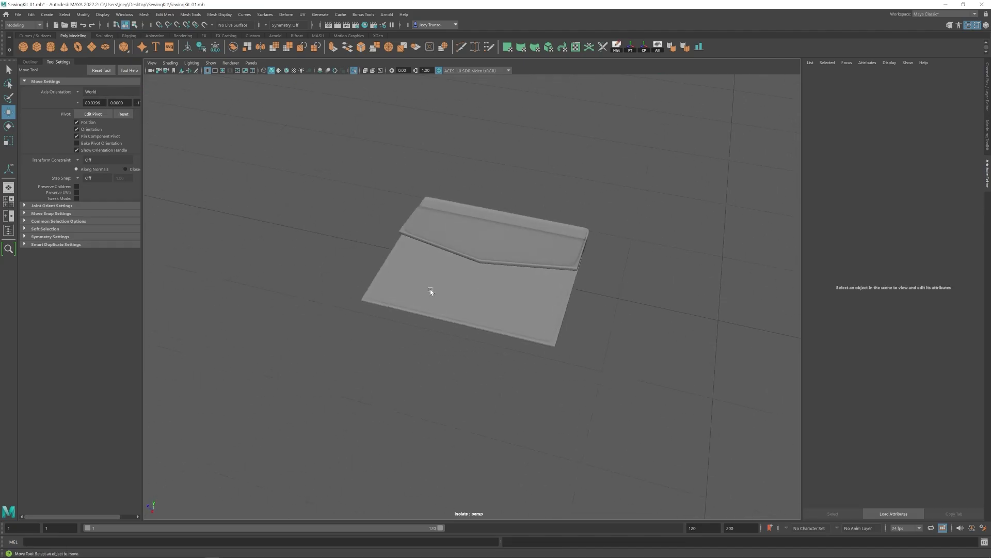
# - Select the supporting edge loop that runs down the middle of the pocket and its flap
pyautogui.click(430, 291)
pyautogui.keyDown('alt'); pyautogui.moveTo(372, 274); pyautogui.dragTo(428, 293); pyautogui.keyUp('alt')
pyautogui.keyDown('alt'); pyautogui.moveTo(430, 293); pyautogui.dragTo(571, 338, button='right'); pyautogui.keyUp('alt')
pyautogui.moveTo(572, 339); pyautogui.dragTo(571, 308, button='right')
pyautogui.doubleClick(572, 339)
pyautogui.keyDown('alt'); pyautogui.moveTo(571, 338); pyautogui.dragTo(562, 370); pyautogui.keyUp('alt')
pyautogui.keyDown('alt'); pyautogui.moveTo(562, 370); pyautogui.dragTo(675, 349, button='right'); pyautogui.keyUp('alt')
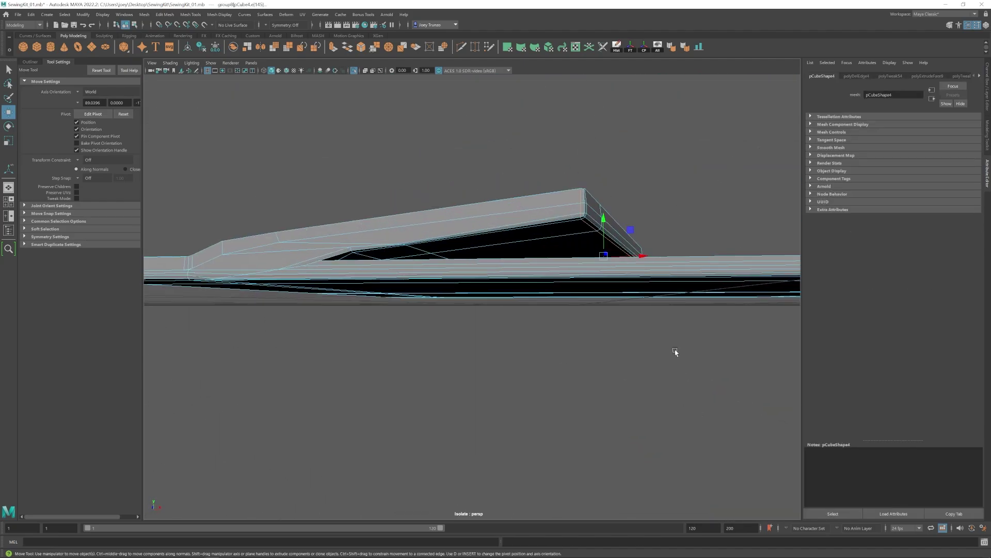
pyautogui.keyDown('alt'); pyautogui.moveTo(675, 349); pyautogui.dragTo(632, 365); pyautogui.keyUp('alt')
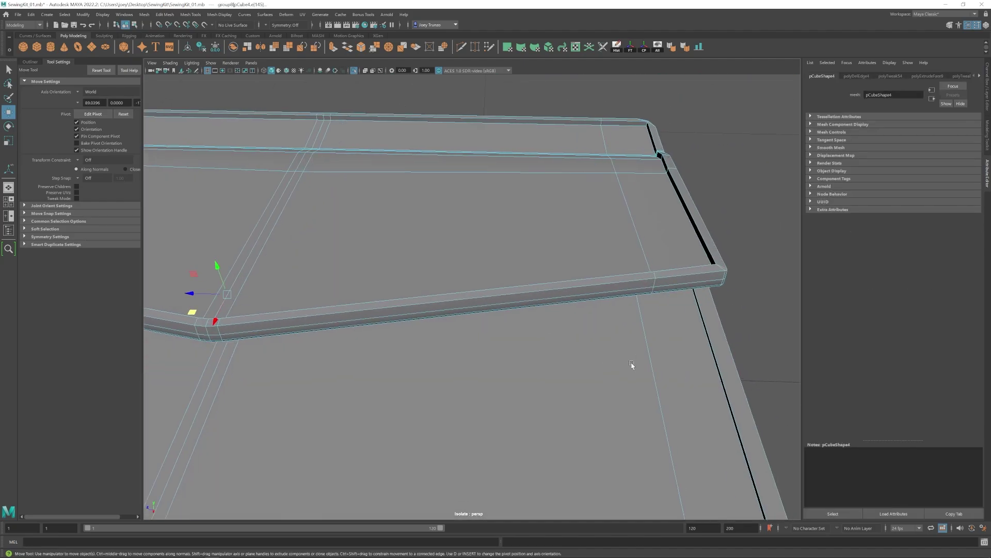
pyautogui.scroll(-7, 632, 365)
pyautogui.keyDown('alt'); pyautogui.moveTo(488, 324); pyautogui.dragTo(534, 323, button='middle'); pyautogui.keyUp('alt')
pyautogui.keyDown('alt'); pyautogui.moveTo(611, 331); pyautogui.dragTo(289, 380); pyautogui.keyUp('alt')
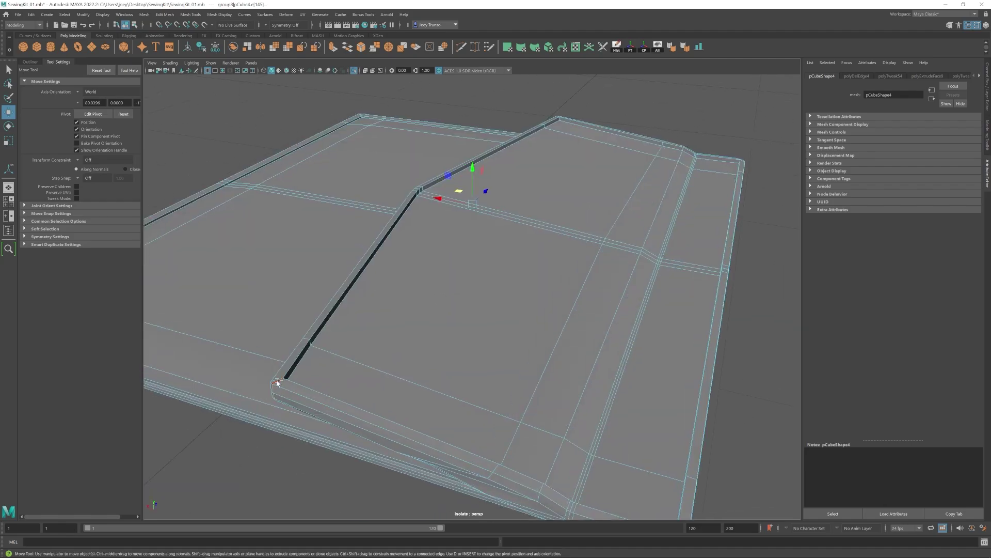
# - Scale the selected central edge loops of the pocket slightly apart across its width
pyautogui.keyDown('alt'); pyautogui.moveTo(573, 109); pyautogui.dragTo(494, 134); pyautogui.keyUp('alt')
pyautogui.keyDown('alt'); pyautogui.moveTo(468, 408); pyautogui.dragTo(418, 356); pyautogui.keyUp('alt')
pyautogui.press('r')
pyautogui.keyDown('alt'); pyautogui.moveTo(418, 304); pyautogui.dragTo(452, 347); pyautogui.keyUp('alt')
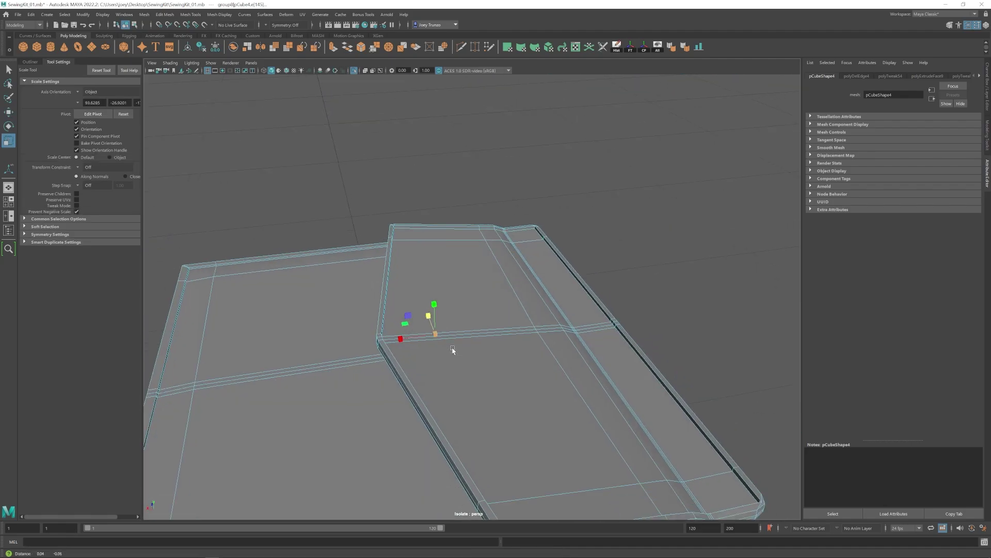
pyautogui.keyDown('alt'); pyautogui.moveTo(451, 348); pyautogui.dragTo(433, 292, button='middle'); pyautogui.keyUp('alt')
pyautogui.moveTo(411, 264); pyautogui.dragTo(445, 391)
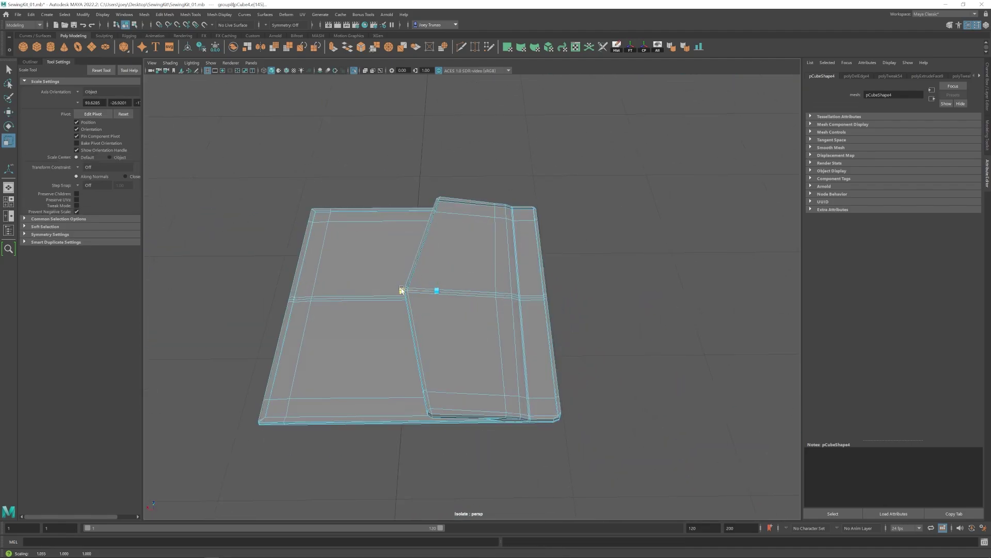
pyautogui.keyDown('alt'); pyautogui.moveTo(405, 294); pyautogui.dragTo(560, 365); pyautogui.keyUp('alt')
pyautogui.keyDown('alt'); pyautogui.moveTo(560, 365); pyautogui.dragTo(496, 360, button='middle'); pyautogui.keyUp('alt')
pyautogui.press('r')
pyautogui.moveTo(390, 305); pyautogui.dragTo(394, 306)
# - Widen the spacing of the central edge loops through the flap and preview the pocket smoothed
pyautogui.keyDown('alt'); pyautogui.moveTo(652, 439); pyautogui.dragTo(560, 376); pyautogui.keyUp('alt')
pyautogui.scroll(4, 559, 377)
pyautogui.keyDown('alt'); pyautogui.moveTo(527, 320); pyautogui.dragTo(445, 380); pyautogui.keyUp('alt')
pyautogui.click(454, 239)
pyautogui.keyDown('alt'); pyautogui.moveTo(457, 247); pyautogui.dragTo(716, 392); pyautogui.keyUp('alt')
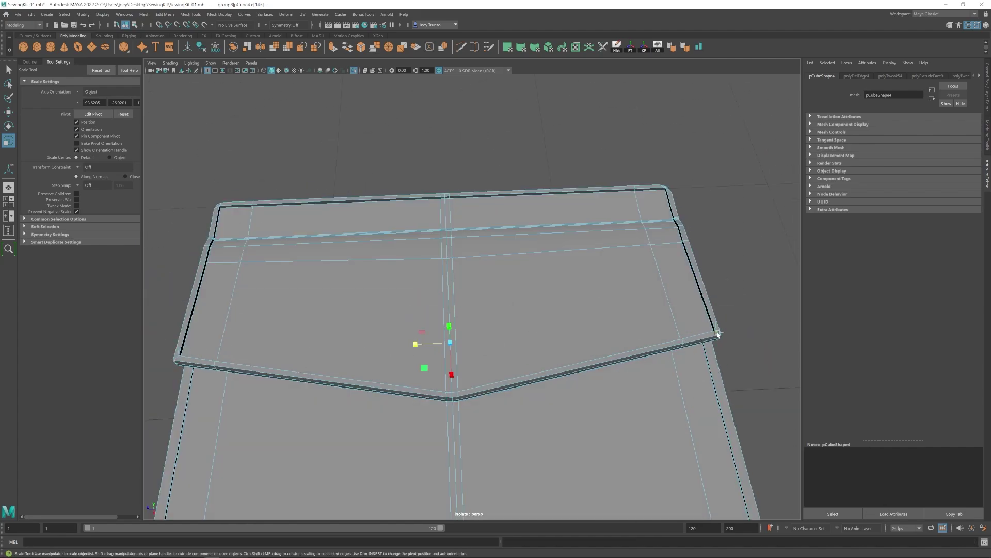
pyautogui.keyDown('alt'); pyautogui.moveTo(578, 357); pyautogui.dragTo(445, 372); pyautogui.keyUp('alt')
pyautogui.click(511, 203)
pyautogui.press('w')
pyautogui.keyDown('alt'); pyautogui.moveTo(555, 226); pyautogui.dragTo(416, 270); pyautogui.keyUp('alt')
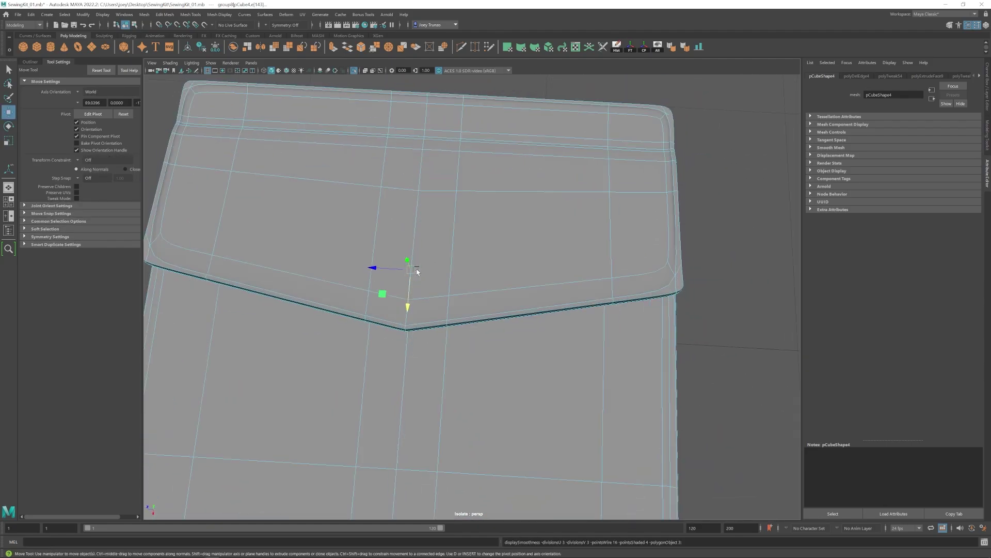
# - Examine the smoothed pocket's flap corner and rim edges up close
pyautogui.click(620, 330)
pyautogui.scroll(-4, 594, 329)
pyautogui.keyDown('alt'); pyautogui.moveTo(594, 328); pyautogui.dragTo(371, 305); pyautogui.keyUp('alt')
pyautogui.scroll(-5, 372, 305)
pyautogui.click(428, 289)
pyautogui.scroll(5, 413, 295)
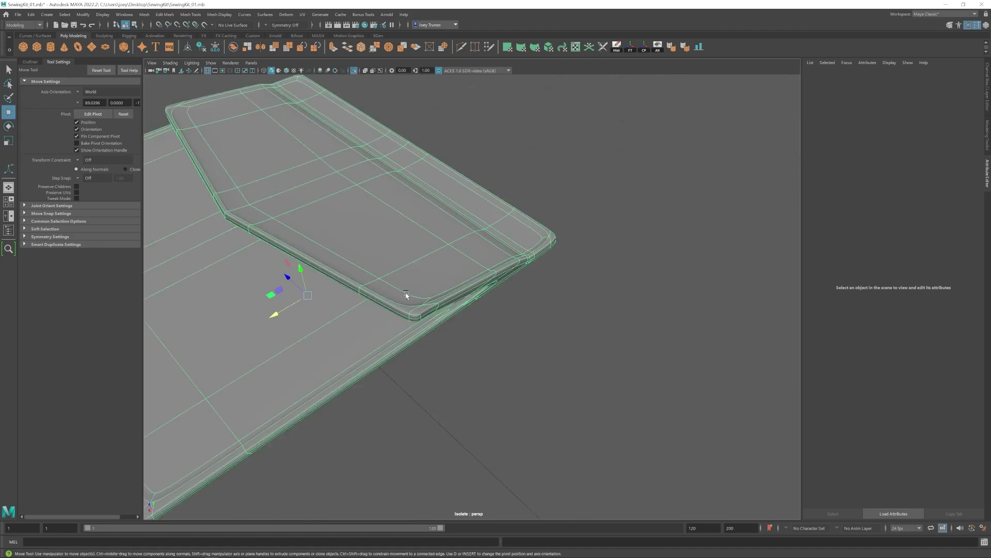
pyautogui.keyDown('alt'); pyautogui.moveTo(408, 297); pyautogui.dragTo(498, 391, button='middle'); pyautogui.keyUp('alt')
pyautogui.moveTo(498, 392); pyautogui.dragTo(498, 361, button='right')
pyautogui.click(497, 387)
pyautogui.press('f')
pyautogui.scroll(-5, 497, 388)
pyautogui.keyDown('alt'); pyautogui.moveTo(498, 387); pyautogui.dragTo(432, 281); pyautogui.keyUp('alt')
pyautogui.moveTo(534, 208); pyautogui.dragTo(490, 318)
pyautogui.scroll(-5, 420, 286)
# - Compare the pocket's unsmoothed and smoothed display, keep it smoothed, and show the whole sewing kit again
pyautogui.keyDown('alt'); pyautogui.moveTo(420, 286); pyautogui.dragTo(474, 318); pyautogui.keyUp('alt')
pyautogui.press('3')
pyautogui.scroll(4, 491, 317)
pyautogui.press('1')
pyautogui.click(525, 312)
pyautogui.click(506, 354)
pyautogui.moveTo(506, 354)
pyautogui.keyDown('alt'); pyautogui.mouseDown()
pyautogui.moveTo(478, 350)
pyautogui.moveTo(490, 351)
pyautogui.mouseUp(); pyautogui.keyUp('alt')
pyautogui.press('3')
pyautogui.click(637, 401)
pyautogui.scroll(-10, 499, 338)
pyautogui.click(354, 70)
pyautogui.keyDown('alt'); pyautogui.moveTo(534, 289); pyautogui.dragTo(444, 305); pyautogui.keyUp('alt')
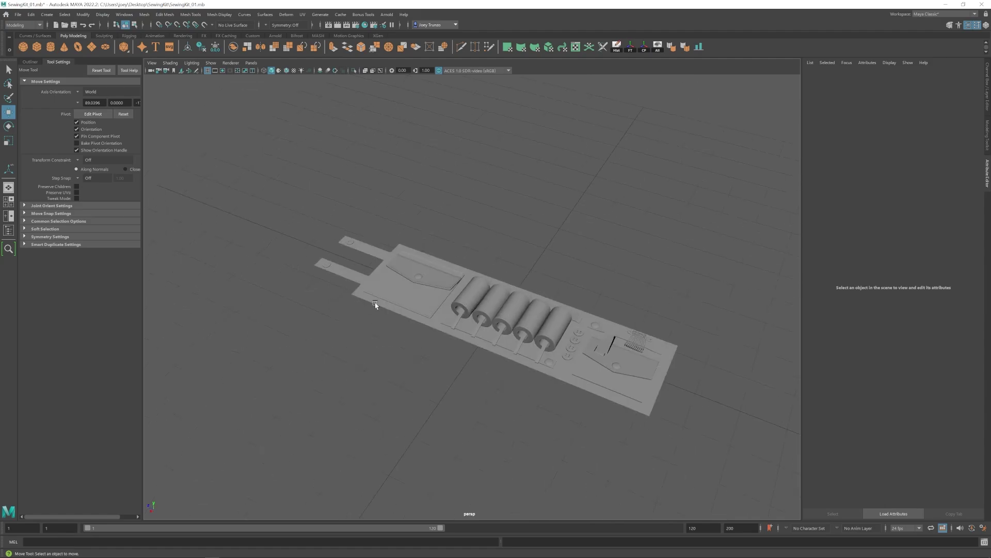
# - Check the corner vertices of the pocket against the surrounding base panel
pyautogui.keyDown('alt'); pyautogui.moveTo(375, 305); pyautogui.dragTo(522, 351); pyautogui.keyUp('alt')
pyautogui.scroll(10, 660, 395)
pyautogui.click(550, 382)
pyautogui.scroll(5, 573, 388)
pyautogui.moveTo(573, 387); pyautogui.dragTo(524, 387, button='right')
pyautogui.moveTo(547, 331); pyautogui.dragTo(516, 343)
pyautogui.keyDown('alt'); pyautogui.moveTo(279, 330); pyautogui.dragTo(445, 304, button='middle'); pyautogui.keyUp('alt')
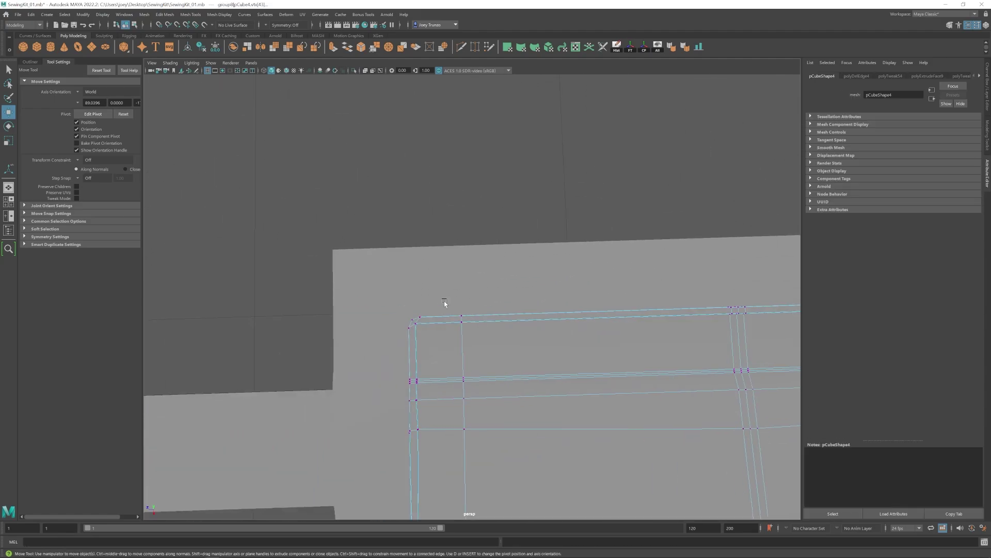
pyautogui.click(647, 366)
# - Insert pairs of edge loops along and across the strap with the number of loops set to 2, spacing them toward its borders
pyautogui.scroll(-10, 648, 366)
pyautogui.keyDown('alt'); pyautogui.moveTo(648, 365); pyautogui.dragTo(426, 350); pyautogui.keyUp('alt')
pyautogui.scroll(-4, 418, 335)
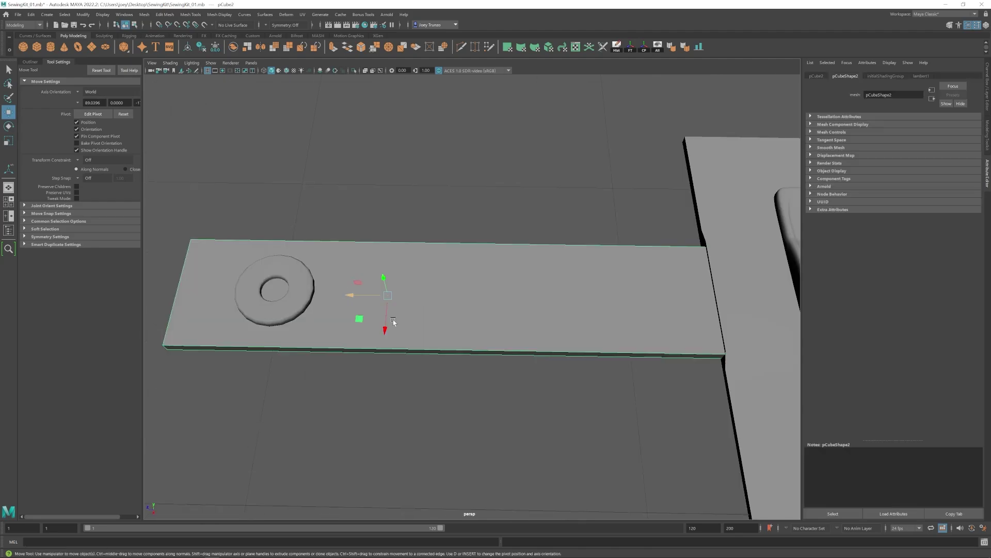
pyautogui.click(190, 14)
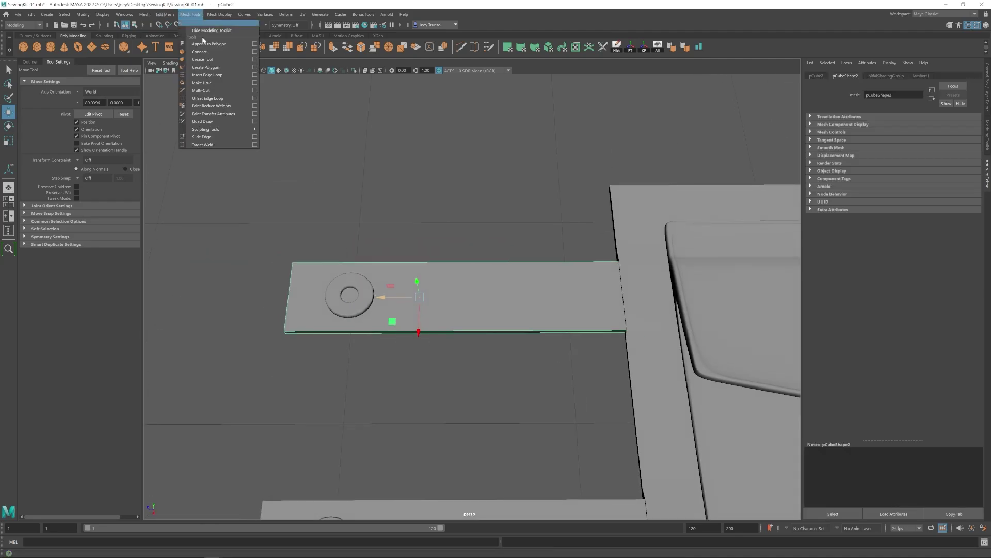
pyautogui.click(206, 71)
pyautogui.write('2')
pyautogui.click(289, 275)
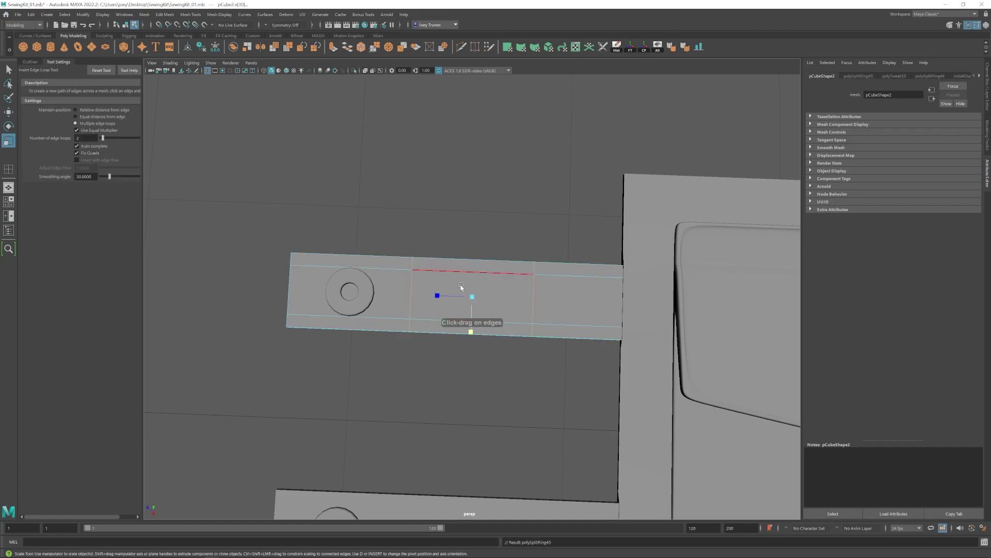
pyautogui.moveTo(404, 294)
pyautogui.keyDown('alt'); pyautogui.mouseDown()
pyautogui.moveTo(442, 255)
pyautogui.moveTo(461, 292)
pyautogui.moveTo(532, 303)
pyautogui.moveTo(544, 292)
pyautogui.moveTo(542, 309)
pyautogui.mouseUp(); pyautogui.keyUp('alt')
pyautogui.hotkey('ctrl', 'z')
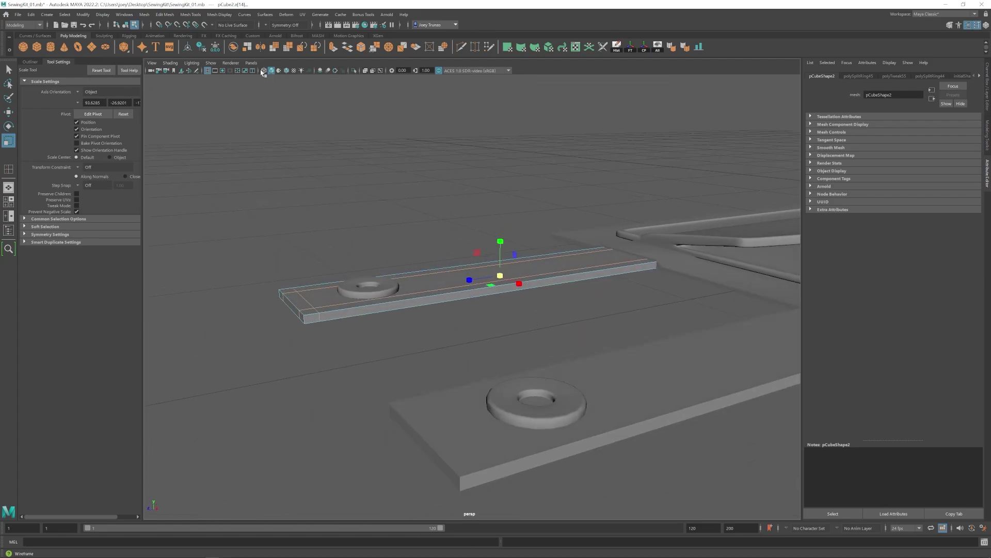
# - Bevel the selected lengthwise and end edge loops of the strap
pyautogui.click(263, 71)
pyautogui.click(271, 70)
pyautogui.click(161, 17)
pyautogui.click(170, 39)
pyautogui.keyDown('alt'); pyautogui.moveTo(465, 289); pyautogui.dragTo(529, 295); pyautogui.keyUp('alt')
# - Select the strap's long central face and scale it vertically
pyautogui.click(522, 280)
pyautogui.press('r')
pyautogui.click(387, 284)
pyautogui.press('1')
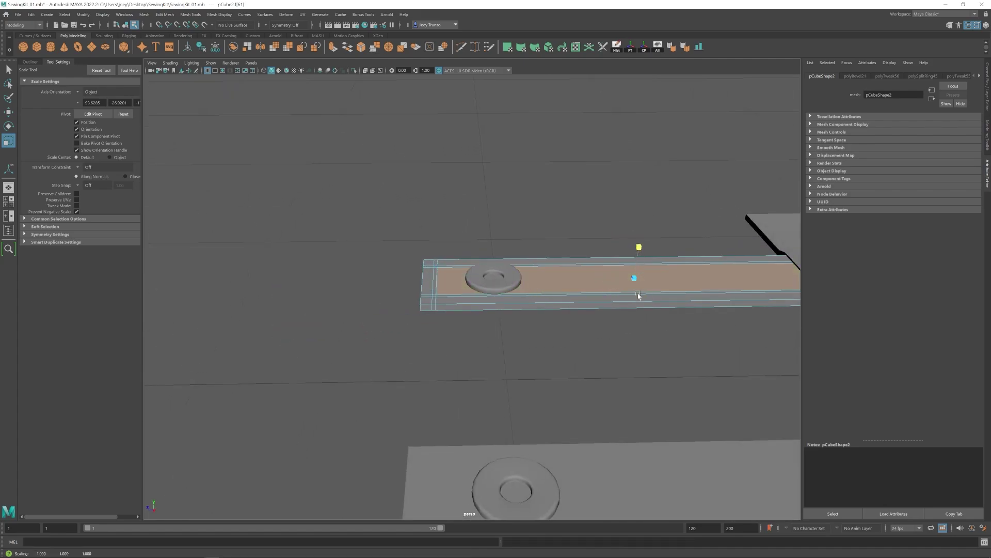
pyautogui.keyDown('alt'); pyautogui.moveTo(638, 295); pyautogui.dragTo(576, 302); pyautogui.keyUp('alt')
pyautogui.moveTo(621, 225); pyautogui.dragTo(655, 297)
# - Insert an edge loop near the strap's outer end, positioned at equal distance from the edge, and return to object mode
pyautogui.click(165, 15)
pyautogui.moveTo(190, 15)
pyautogui.click(199, 68)
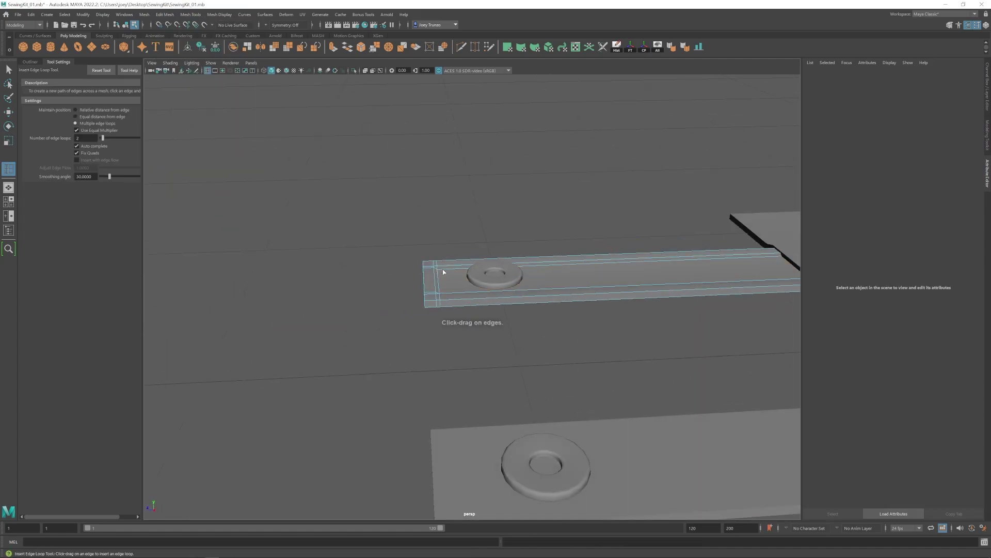
pyautogui.click(443, 272)
pyautogui.click(102, 116)
pyautogui.click(439, 271)
pyautogui.moveTo(407, 303); pyautogui.dragTo(444, 289, button='right')
pyautogui.click(454, 351)
pyautogui.keyDown('alt'); pyautogui.moveTo(454, 351); pyautogui.dragTo(462, 357); pyautogui.keyUp('alt')
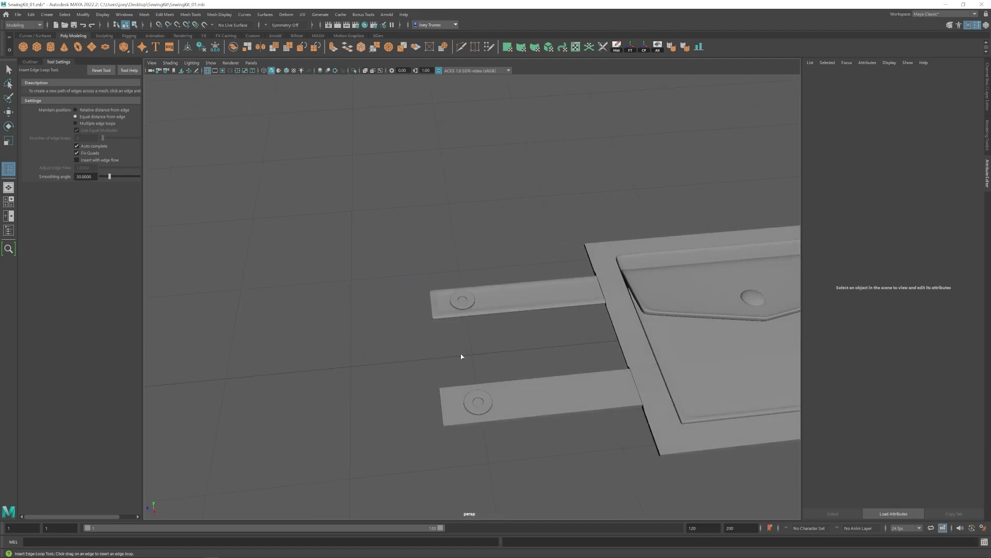
# - Bevel the outer border edges of the strap and adjust the bevel's fraction
pyautogui.click(509, 302)
pyautogui.keyDown('alt'); pyautogui.moveTo(517, 320); pyautogui.dragTo(587, 367); pyautogui.keyUp('alt')
pyautogui.press('w')
pyautogui.keyDown('alt'); pyautogui.moveTo(447, 308); pyautogui.dragTo(433, 315); pyautogui.keyUp('alt')
pyautogui.scroll(4, 439, 311)
pyautogui.moveTo(439, 310); pyautogui.dragTo(438, 289, button='right')
pyautogui.doubleClick(408, 316)
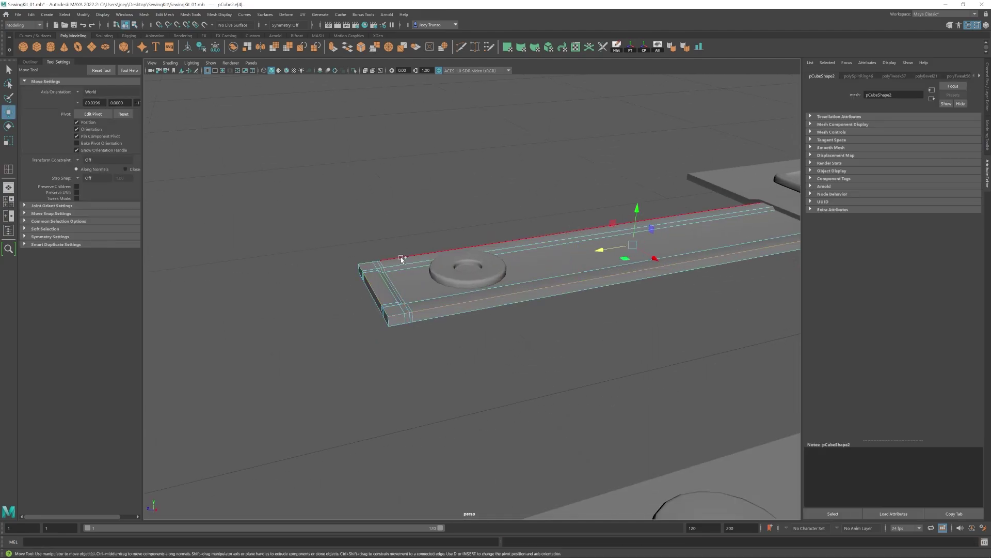
pyautogui.keyDown('shift'); pyautogui.click(389, 323); pyautogui.keyUp('shift')
pyautogui.keyDown('alt'); pyautogui.moveTo(390, 324); pyautogui.dragTo(508, 288); pyautogui.keyUp('alt')
pyautogui.click(164, 14)
pyautogui.click(171, 46)
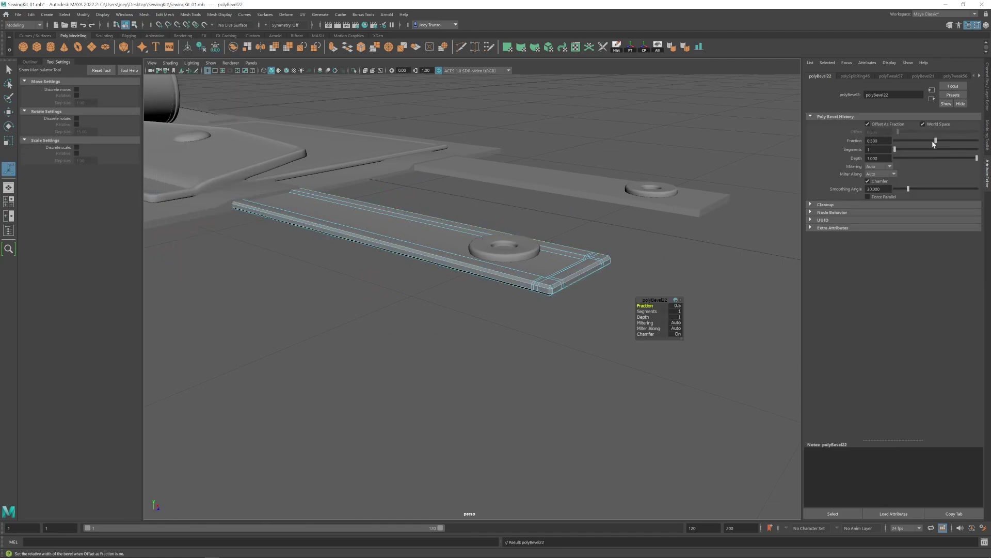
pyautogui.moveTo(723, 248); pyautogui.dragTo(708, 249, button='middle')
pyautogui.keyDown('alt'); pyautogui.moveTo(709, 249); pyautogui.dragTo(702, 256); pyautogui.keyUp('alt')
pyautogui.press('q')
pyautogui.click(578, 356)
# - Raise the strap's long central top face slightly and deselect it
pyautogui.keyDown('alt'); pyautogui.moveTo(579, 356); pyautogui.dragTo(405, 310); pyautogui.keyUp('alt')
pyautogui.keyDown('alt'); pyautogui.moveTo(404, 310); pyautogui.dragTo(279, 284, button='right'); pyautogui.keyUp('alt')
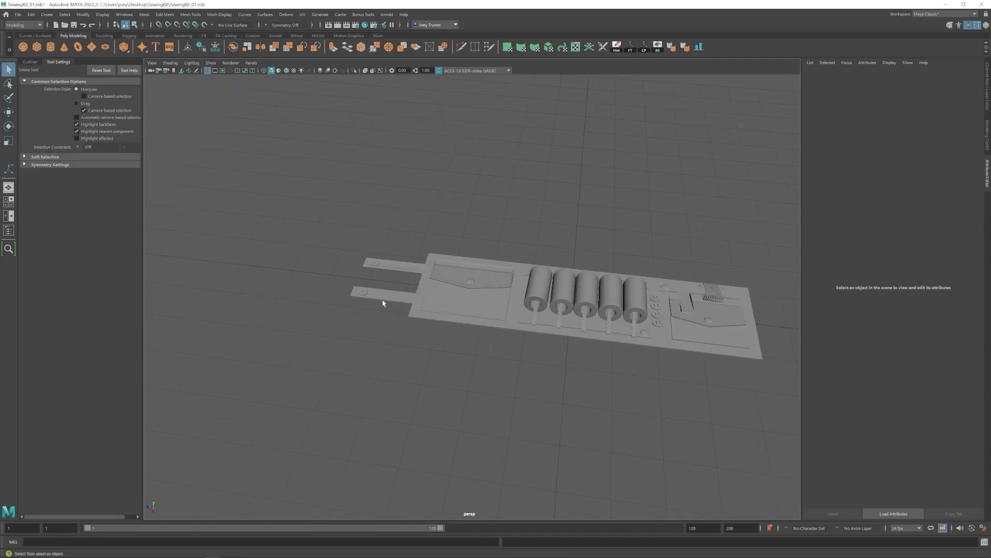
pyautogui.keyDown('alt'); pyautogui.moveTo(383, 303); pyautogui.dragTo(430, 318, button='middle'); pyautogui.keyUp('alt')
pyautogui.keyDown('alt'); pyautogui.moveTo(430, 318); pyautogui.dragTo(532, 315, button='right'); pyautogui.keyUp('alt')
pyautogui.moveTo(374, 247); pyautogui.dragTo(373, 274, button='right')
pyautogui.keyDown('alt'); pyautogui.moveTo(374, 274); pyautogui.dragTo(446, 297, button='middle'); pyautogui.keyUp('alt')
pyautogui.keyDown('alt'); pyautogui.moveTo(446, 296); pyautogui.dragTo(543, 305, button='right'); pyautogui.keyUp('alt')
pyautogui.press('w')
pyautogui.click(179, 181)
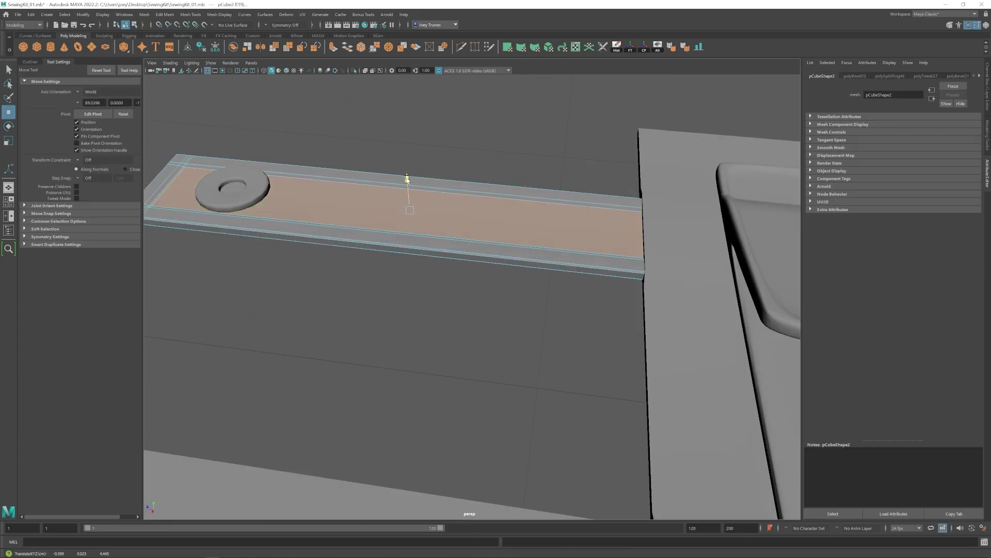
pyautogui.moveTo(406, 178); pyautogui.dragTo(407, 177)
pyautogui.click(496, 320)
pyautogui.keyDown('alt'); pyautogui.moveTo(509, 310); pyautogui.dragTo(427, 241, button='right'); pyautogui.keyUp('alt')
pyautogui.click(450, 310)
# - Select the kit's large base panel and isolate it in the view
pyautogui.keyDown('alt'); pyautogui.moveTo(526, 325); pyautogui.dragTo(421, 312, button='right'); pyautogui.keyUp('alt')
pyautogui.keyDown('alt'); pyautogui.moveTo(614, 356); pyautogui.dragTo(414, 288, button='middle'); pyautogui.keyUp('alt')
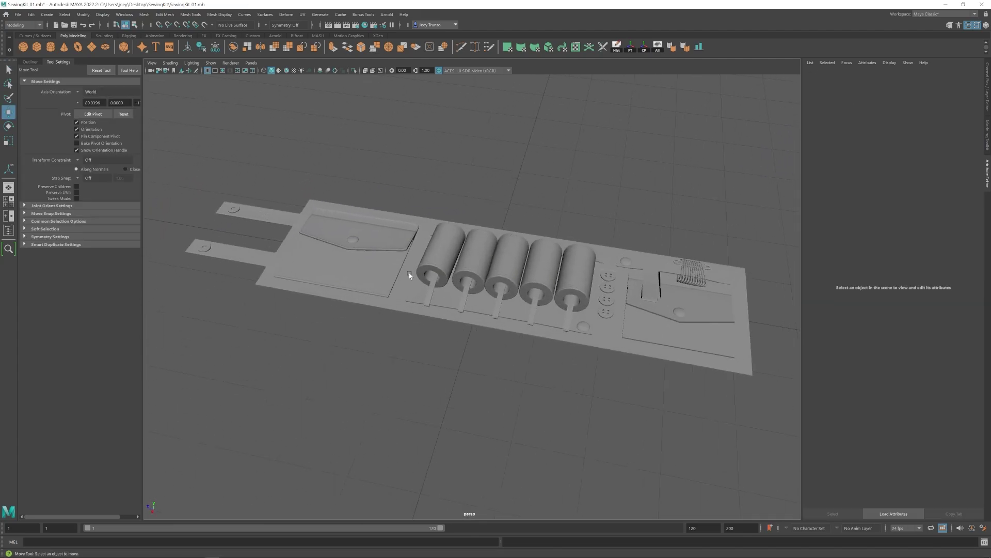
pyautogui.click(409, 274)
pyautogui.keyDown('alt'); pyautogui.moveTo(413, 310); pyautogui.dragTo(476, 297); pyautogui.keyUp('alt')
pyautogui.click(475, 296)
pyautogui.keyDown('alt'); pyautogui.moveTo(444, 259); pyautogui.dragTo(472, 263); pyautogui.keyUp('alt')
pyautogui.keyDown('alt'); pyautogui.moveTo(429, 279); pyautogui.dragTo(496, 289, button='right'); pyautogui.keyUp('alt')
pyautogui.click(516, 296)
pyautogui.hotkey('ctrl', '1')
pyautogui.keyDown('alt'); pyautogui.moveTo(310, 253); pyautogui.dragTo(349, 222); pyautogui.keyUp('alt')
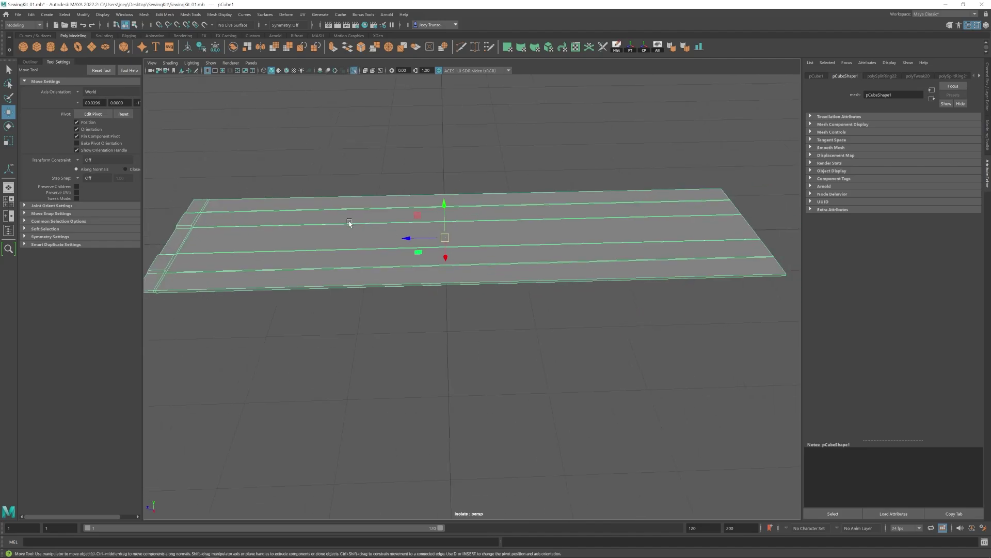
# - Insert a single edge loop along each of the two long outer strips of the base panel
pyautogui.keyDown('alt'); pyautogui.moveTo(307, 260); pyautogui.dragTo(372, 250, button='middle'); pyautogui.keyUp('alt')
pyautogui.keyDown('alt'); pyautogui.moveTo(372, 250); pyautogui.dragTo(364, 279); pyautogui.keyUp('alt')
pyautogui.click(190, 14)
pyautogui.click(218, 77)
pyautogui.click(264, 203)
pyautogui.click(237, 320)
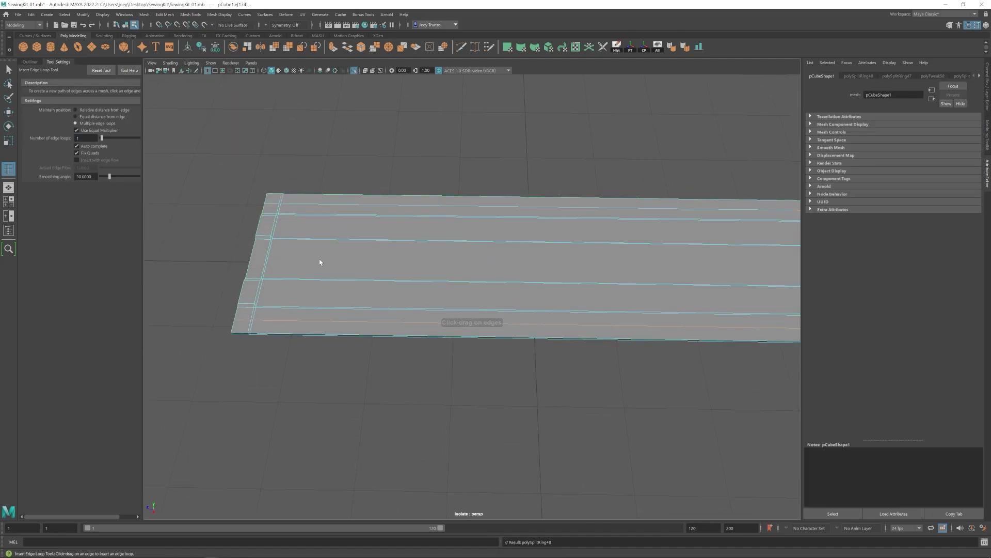
# - Exit the isolated view, try an edge loop across the base panel's end strip and delete it
pyautogui.click(354, 71)
pyautogui.keyDown('alt'); pyautogui.moveTo(508, 283); pyautogui.dragTo(516, 258); pyautogui.keyUp('alt')
pyautogui.keyDown('alt'); pyautogui.moveTo(516, 258); pyautogui.dragTo(456, 256, button='middle'); pyautogui.keyUp('alt')
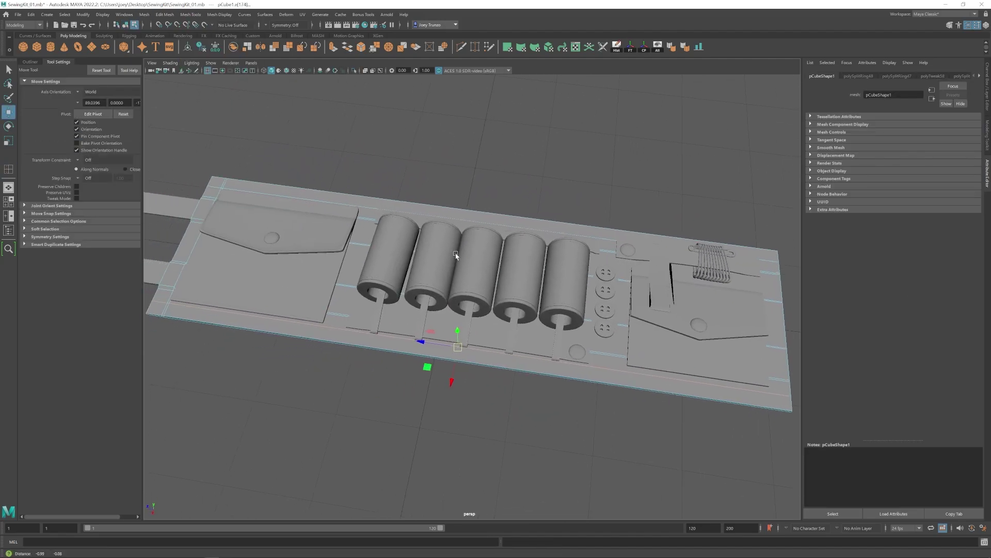
pyautogui.keyDown('alt'); pyautogui.moveTo(456, 256); pyautogui.dragTo(444, 258, button='right'); pyautogui.keyUp('alt')
pyautogui.press('g')
pyautogui.click(752, 278)
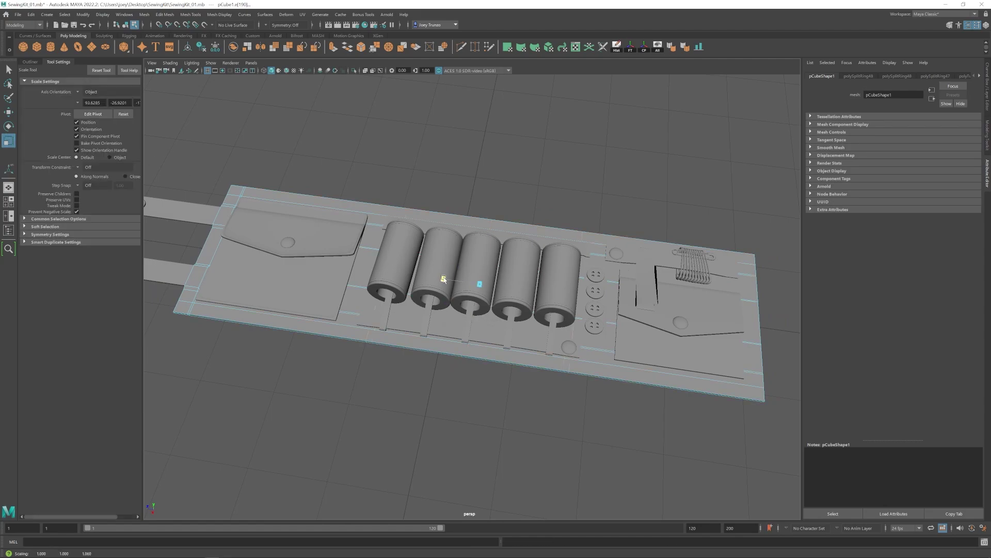
pyautogui.hotkey('ctrl', 'Delete')
# - Set edge loop insertion to equal distance from edge and insert supporting loops at the base panel's end
pyautogui.keyDown('alt'); pyautogui.moveTo(259, 193); pyautogui.dragTo(294, 273); pyautogui.keyUp('alt')
pyautogui.keyDown('alt'); pyautogui.moveTo(295, 274); pyautogui.dragTo(470, 290, button='middle'); pyautogui.keyUp('alt')
pyautogui.keyDown('alt'); pyautogui.moveTo(470, 290); pyautogui.dragTo(547, 279); pyautogui.keyUp('alt')
pyautogui.keyDown('alt'); pyautogui.moveTo(547, 279); pyautogui.dragTo(381, 301, button='middle'); pyautogui.keyUp('alt')
pyautogui.click(207, 75)
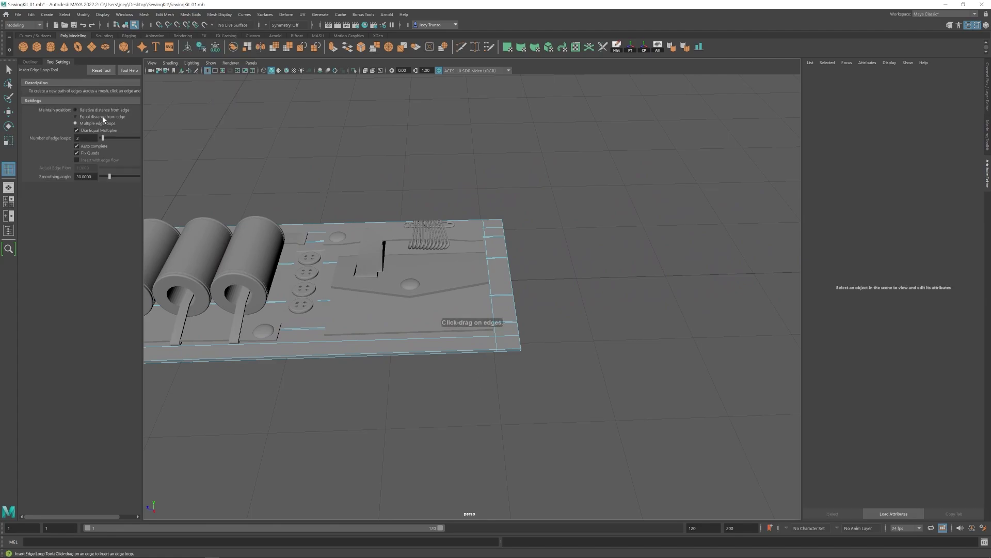
pyautogui.click(495, 351)
pyautogui.keyDown('alt'); pyautogui.moveTo(495, 351); pyautogui.dragTo(382, 307); pyautogui.keyUp('alt')
pyautogui.click(552, 290)
pyautogui.keyDown('alt'); pyautogui.moveTo(552, 290); pyautogui.dragTo(579, 328); pyautogui.keyUp('alt')
# - Select the base panel's inner faces, shift their height slightly and check the smoothed preview
pyautogui.press('w')
pyautogui.moveTo(580, 327); pyautogui.dragTo(579, 353, button='right')
pyautogui.keyDown('alt'); pyautogui.moveTo(579, 354); pyautogui.dragTo(573, 320); pyautogui.keyUp('alt')
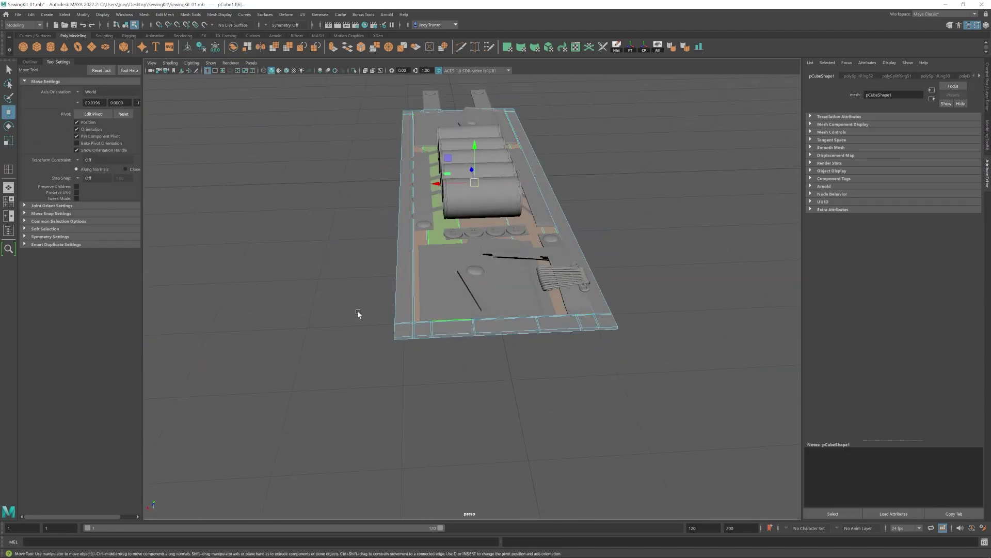
pyautogui.keyDown('alt'); pyautogui.moveTo(358, 314); pyautogui.dragTo(579, 304); pyautogui.keyUp('alt')
pyautogui.moveTo(584, 213); pyautogui.dragTo(586, 216)
pyautogui.press('3')
pyautogui.press('1')
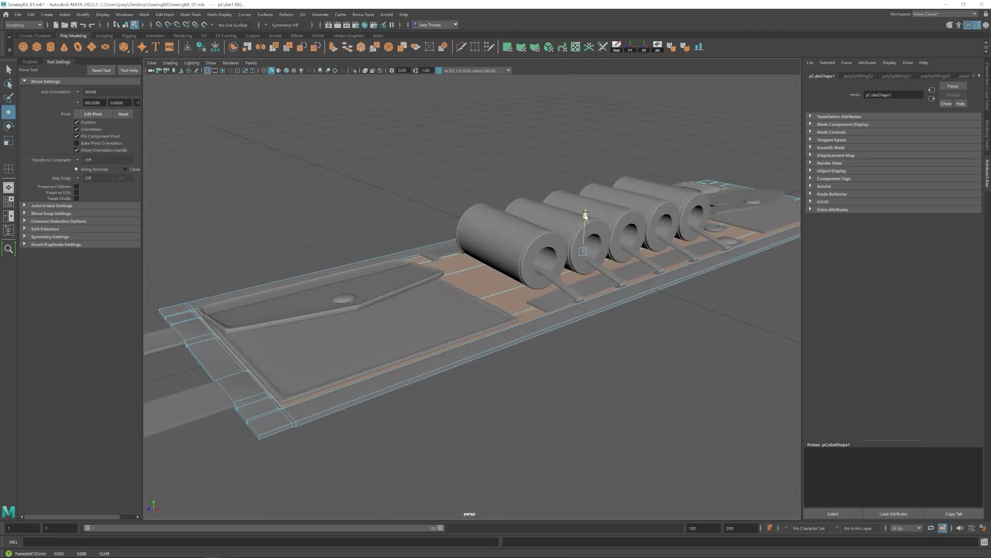
# - Insert further supporting edge loops near the strap-side end of the base panel
pyautogui.click(190, 14)
pyautogui.click(211, 113)
pyautogui.keyDown('alt'); pyautogui.moveTo(254, 354); pyautogui.dragTo(413, 340); pyautogui.keyUp('alt')
pyautogui.click(510, 341)
pyautogui.keyDown('alt'); pyautogui.moveTo(521, 338); pyautogui.dragTo(444, 359); pyautogui.keyUp('alt')
pyautogui.keyDown('alt'); pyautogui.moveTo(653, 348); pyautogui.dragTo(535, 359); pyautogui.keyUp('alt')
pyautogui.click(325, 326)
pyautogui.press('2')
pyautogui.press('w')
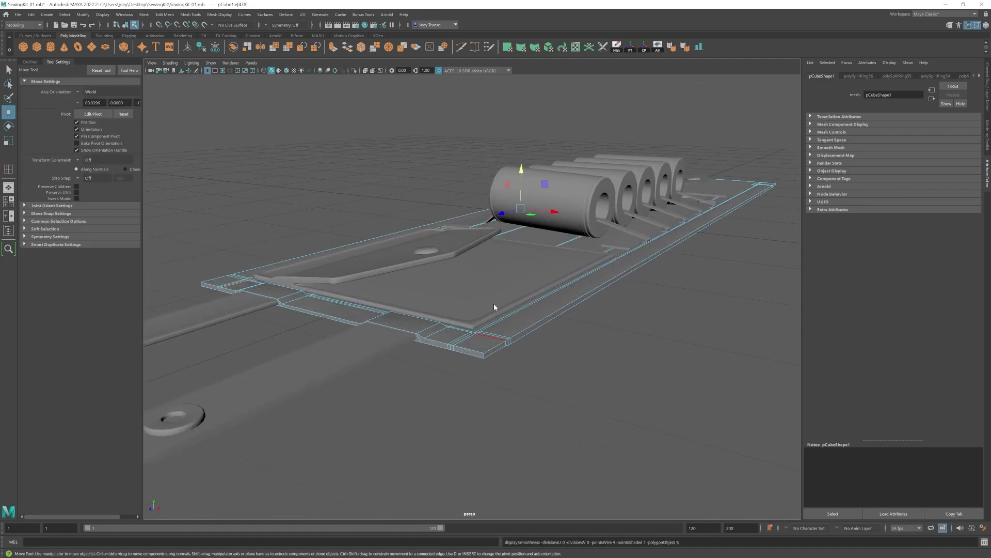
# - Bevel the outer border edges of the base panel, return to object selection and deselect it
pyautogui.keyDown('alt'); pyautogui.moveTo(201, 285); pyautogui.dragTo(470, 325); pyautogui.keyUp('alt')
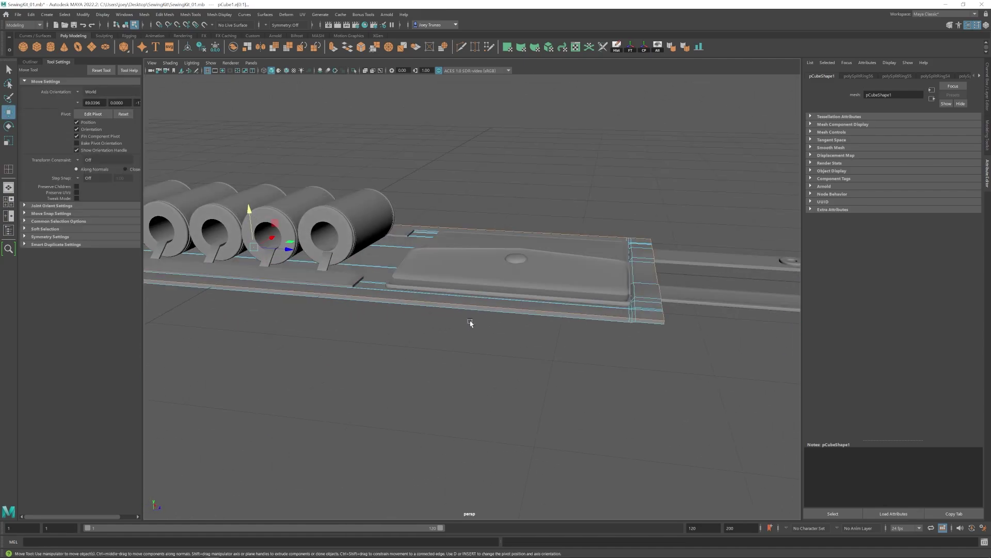
pyautogui.keyDown('alt'); pyautogui.moveTo(487, 366); pyautogui.dragTo(463, 257); pyautogui.keyUp('alt')
pyautogui.keyDown('alt'); pyautogui.moveTo(287, 218); pyautogui.dragTo(464, 253); pyautogui.keyUp('alt')
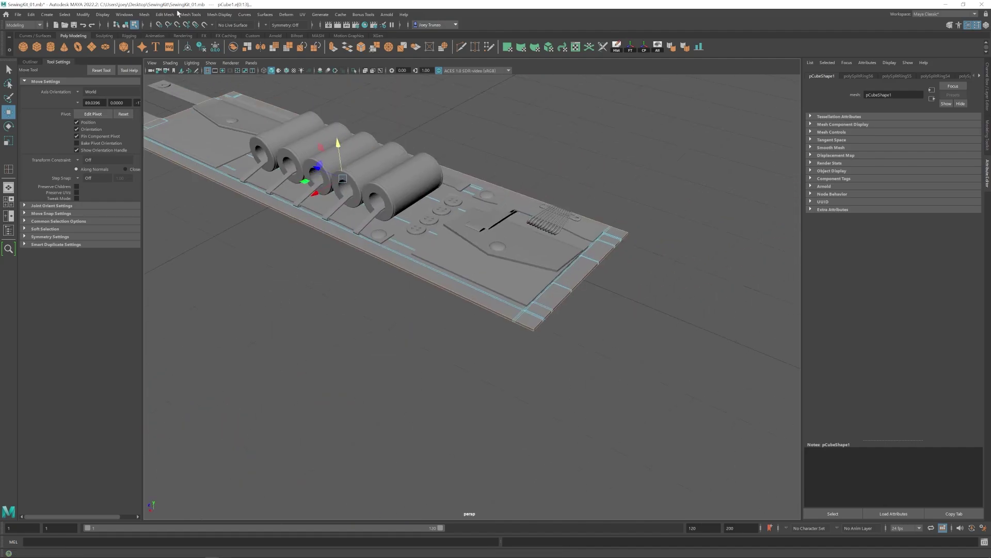
pyautogui.click(167, 15)
pyautogui.click(176, 44)
pyautogui.press('w')
pyautogui.moveTo(569, 301); pyautogui.dragTo(620, 253, button='right')
pyautogui.click(660, 217)
# - Select the base panel and insert supporting edge loops close to the bevelled border at one corner
pyautogui.keyDown('alt'); pyautogui.moveTo(526, 279); pyautogui.dragTo(587, 314); pyautogui.keyUp('alt')
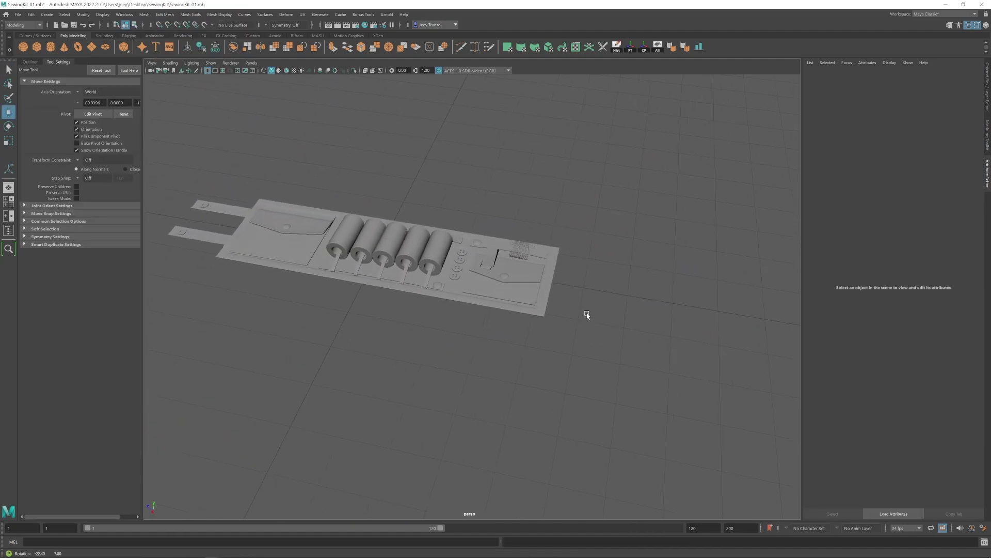
pyautogui.keyDown('alt'); pyautogui.moveTo(490, 289); pyautogui.dragTo(589, 336, button='middle'); pyautogui.keyUp('alt')
pyautogui.moveTo(496, 330)
pyautogui.keyDown('alt'); pyautogui.mouseDown(button='right')
pyautogui.moveTo(593, 355)
pyautogui.moveTo(490, 346)
pyautogui.mouseUp(button='right'); pyautogui.keyUp('alt')
pyautogui.keyDown('alt'); pyautogui.moveTo(481, 356); pyautogui.dragTo(469, 320); pyautogui.keyUp('alt')
pyautogui.keyDown('alt'); pyautogui.moveTo(380, 329); pyautogui.dragTo(413, 330, button='right'); pyautogui.keyUp('alt')
pyautogui.click(267, 262)
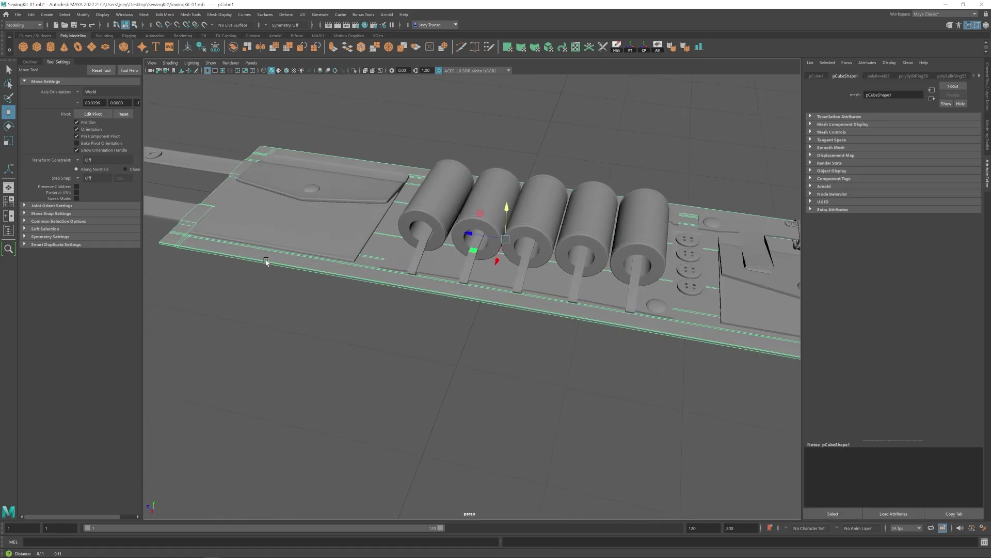
pyautogui.keyDown('alt'); pyautogui.moveTo(578, 258); pyautogui.dragTo(413, 248); pyautogui.keyUp('alt')
pyautogui.keyDown('alt'); pyautogui.moveTo(584, 258); pyautogui.dragTo(466, 207, button='middle'); pyautogui.keyUp('alt')
pyautogui.keyDown('alt'); pyautogui.moveTo(466, 207); pyautogui.dragTo(402, 191, button='right'); pyautogui.keyUp('alt')
pyautogui.click(190, 14)
pyautogui.click(199, 65)
pyautogui.keyDown('alt'); pyautogui.moveTo(300, 315); pyautogui.dragTo(421, 351, button='right'); pyautogui.keyUp('alt')
pyautogui.keyDown('alt'); pyautogui.moveTo(413, 356); pyautogui.dragTo(452, 259, button='middle'); pyautogui.keyUp('alt')
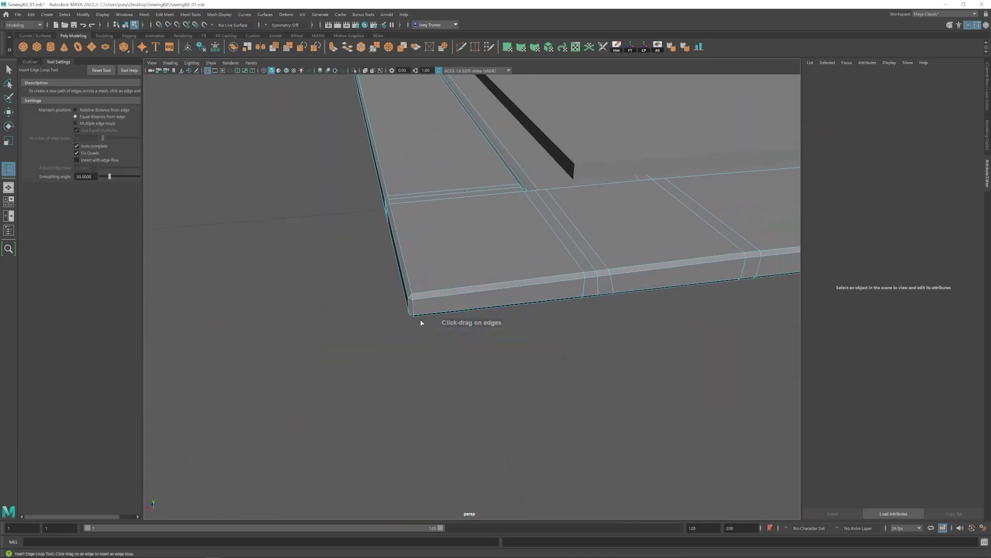
pyautogui.click(410, 312)
pyautogui.keyDown('alt'); pyautogui.moveTo(603, 281); pyautogui.dragTo(454, 289, button='middle'); pyautogui.keyUp('alt')
pyautogui.click(535, 274)
# - Insert a supporting edge loop close to the outer border at each short end of the base panel
pyautogui.keyDown('alt'); pyautogui.moveTo(557, 289); pyautogui.dragTo(423, 294); pyautogui.keyUp('alt')
pyautogui.keyDown('alt'); pyautogui.moveTo(527, 307); pyautogui.dragTo(258, 361, button='middle'); pyautogui.keyUp('alt')
pyautogui.keyDown('alt'); pyautogui.moveTo(320, 331); pyautogui.dragTo(413, 320, button='right'); pyautogui.keyUp('alt')
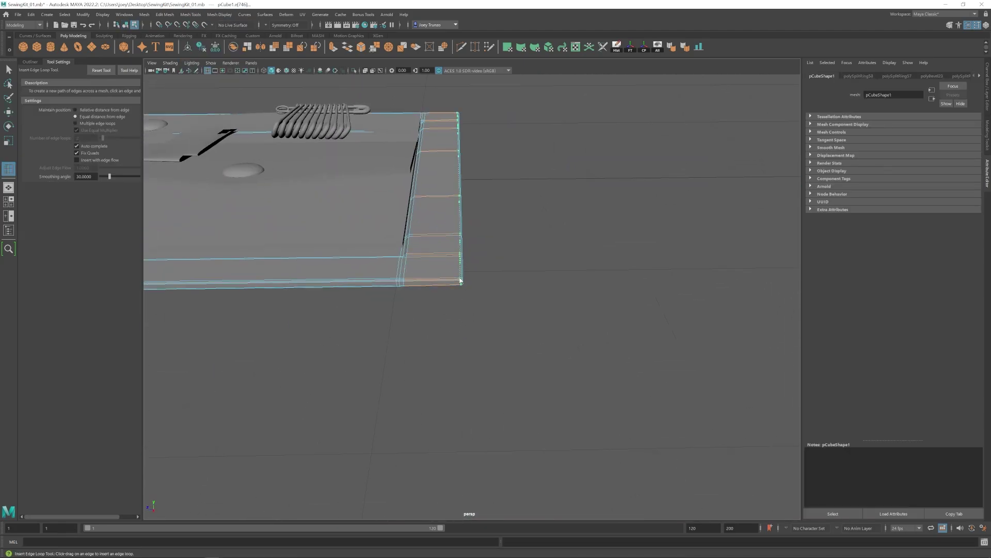
pyautogui.click(445, 277)
pyautogui.press('w')
pyautogui.keyDown('alt'); pyautogui.moveTo(443, 277); pyautogui.dragTo(361, 274, button='right'); pyautogui.keyUp('alt')
pyautogui.keyDown('alt'); pyautogui.moveTo(361, 273); pyautogui.dragTo(672, 289, button='middle'); pyautogui.keyUp('alt')
pyautogui.keyDown('alt'); pyautogui.moveTo(413, 305); pyautogui.dragTo(512, 309, button='right'); pyautogui.keyUp('alt')
pyautogui.press('g')
pyautogui.click(405, 360)
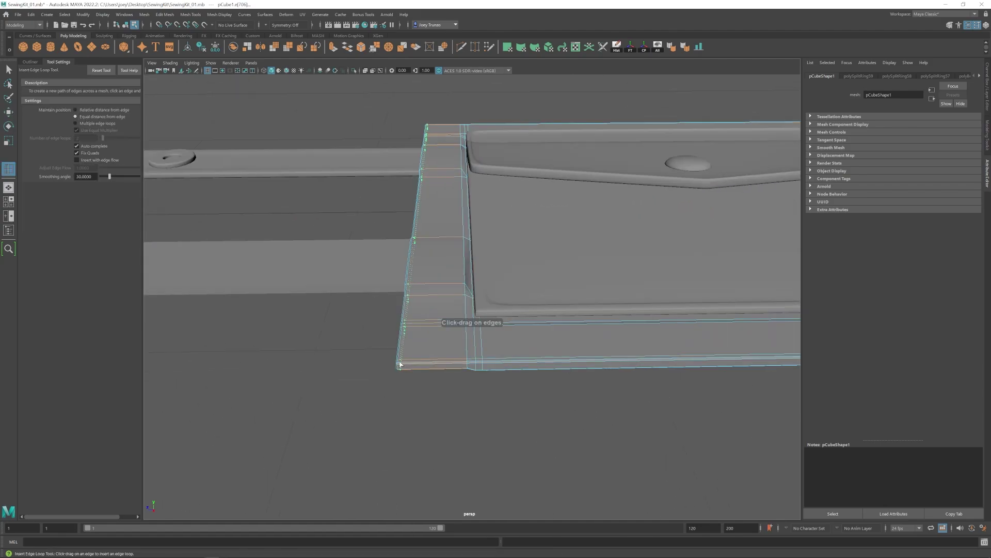
pyautogui.press('w')
# - Insert a supporting edge loop along the base panel's long front border, starting at the pin-side corner
pyautogui.keyDown('alt'); pyautogui.moveTo(442, 155); pyautogui.dragTo(382, 161, button='right'); pyautogui.keyUp('alt')
pyautogui.keyDown('alt'); pyautogui.moveTo(609, 310); pyautogui.dragTo(171, 274, button='middle'); pyautogui.keyUp('alt')
pyautogui.press('r')
pyautogui.keyDown('alt'); pyautogui.moveTo(423, 266); pyautogui.dragTo(382, 243, button='right'); pyautogui.keyUp('alt')
pyautogui.keyDown('alt'); pyautogui.moveTo(382, 243); pyautogui.dragTo(280, 166); pyautogui.keyUp('alt')
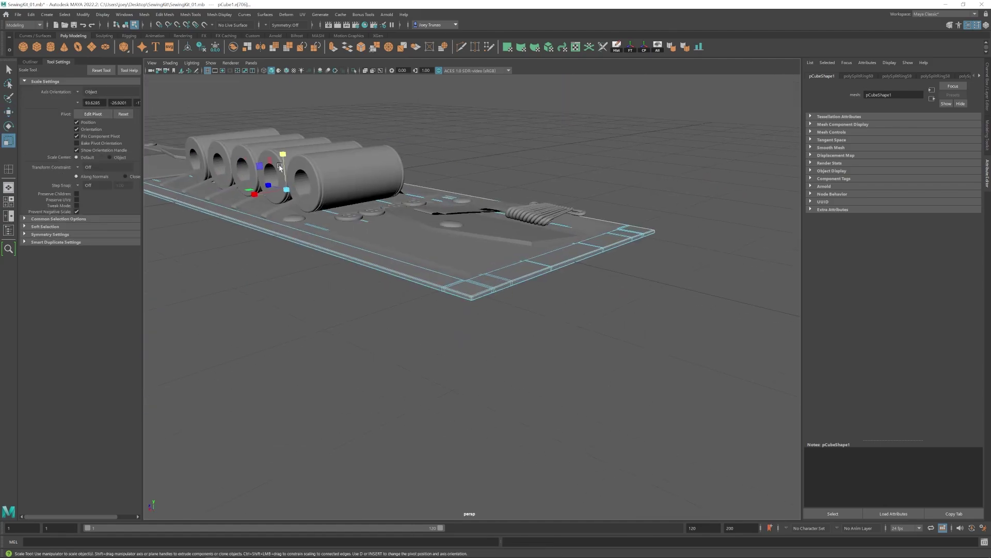
pyautogui.keyDown('alt'); pyautogui.moveTo(423, 274); pyautogui.dragTo(529, 308); pyautogui.keyUp('alt')
pyautogui.keyDown('alt'); pyautogui.moveTo(529, 308); pyautogui.dragTo(444, 313, button='middle'); pyautogui.keyUp('alt')
pyautogui.keyDown('alt'); pyautogui.moveTo(444, 313); pyautogui.dragTo(521, 319, button='right'); pyautogui.keyUp('alt')
pyautogui.press('g')
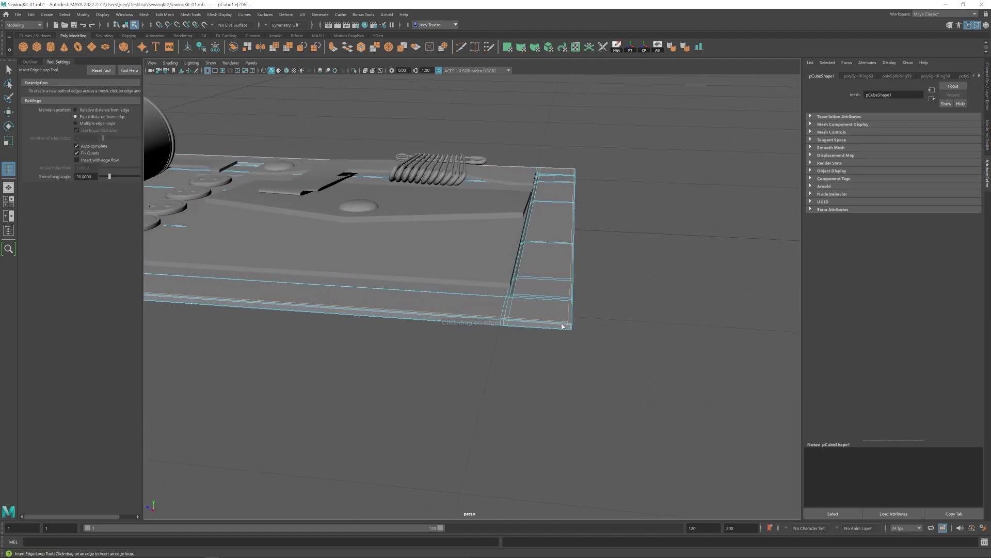
pyautogui.keyDown('alt'); pyautogui.moveTo(570, 323); pyautogui.dragTo(561, 380); pyautogui.keyUp('alt')
pyautogui.keyDown('alt'); pyautogui.moveTo(560, 380); pyautogui.dragTo(489, 305, button='middle'); pyautogui.keyUp('alt')
pyautogui.click(489, 304)
pyautogui.keyDown('alt'); pyautogui.moveTo(489, 305); pyautogui.dragTo(487, 301); pyautogui.keyUp('alt')
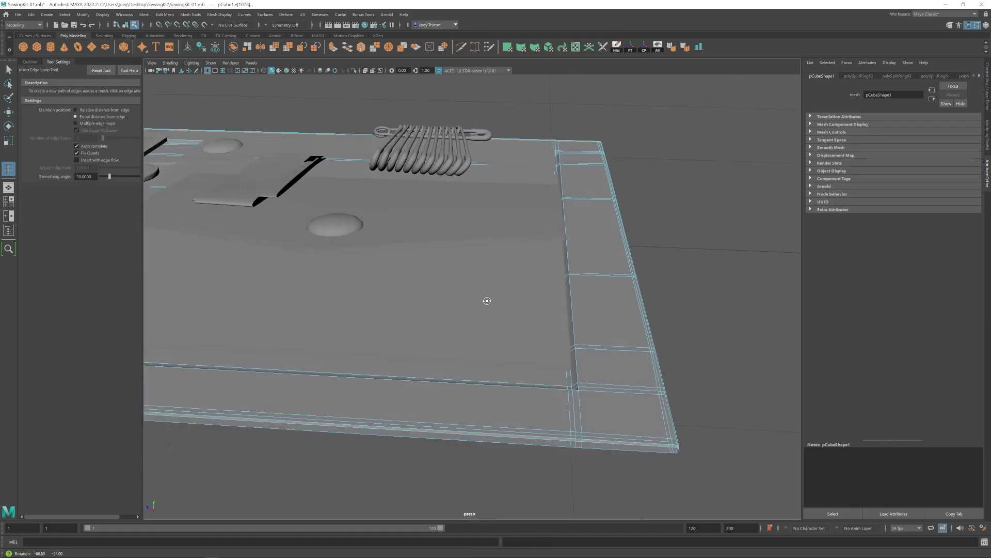
# - Insert two more supporting edge loops around the base panel's border, preview the smoothing and deselect the panel
pyautogui.keyDown('alt'); pyautogui.moveTo(487, 301); pyautogui.dragTo(361, 289, button='right'); pyautogui.keyUp('alt')
pyautogui.keyDown('alt'); pyautogui.moveTo(361, 289); pyautogui.dragTo(526, 330, button='middle'); pyautogui.keyUp('alt')
pyautogui.click(523, 328)
pyautogui.press('w')
pyautogui.moveTo(521, 320)
pyautogui.keyDown('alt'); pyautogui.mouseDown()
pyautogui.moveTo(525, 265)
pyautogui.moveTo(532, 305)
pyautogui.mouseUp(); pyautogui.keyUp('alt')
pyautogui.press('g')
pyautogui.click(525, 265)
pyautogui.press('r')
pyautogui.keyDown('alt'); pyautogui.moveTo(531, 305); pyautogui.dragTo(516, 299, button='right'); pyautogui.keyUp('alt')
pyautogui.keyDown('alt'); pyautogui.moveTo(516, 299); pyautogui.dragTo(495, 297, button='middle'); pyautogui.keyUp('alt')
pyautogui.keyDown('alt'); pyautogui.moveTo(496, 297); pyautogui.dragTo(484, 86); pyautogui.keyUp('alt')
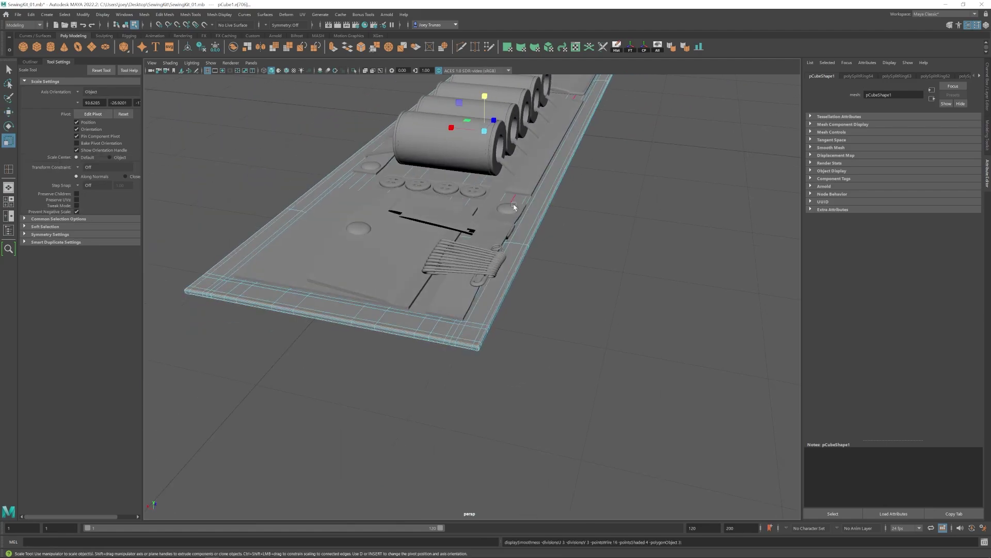
pyautogui.press('F8')
pyautogui.click(527, 317)
# - Replace the plain pocket at the safety-pin end with a copy of the detailed strap-side pocket
pyautogui.keyDown('alt'); pyautogui.moveTo(526, 318); pyautogui.dragTo(531, 321); pyautogui.keyUp('alt')
pyautogui.keyDown('alt'); pyautogui.moveTo(531, 321); pyautogui.dragTo(555, 315, button='right'); pyautogui.keyUp('alt')
pyautogui.keyDown('alt'); pyautogui.moveTo(555, 315); pyautogui.dragTo(341, 330, button='middle'); pyautogui.keyUp('alt')
pyautogui.keyDown('alt'); pyautogui.moveTo(340, 330); pyautogui.dragTo(349, 327); pyautogui.keyUp('alt')
pyautogui.keyDown('alt'); pyautogui.moveTo(350, 327); pyautogui.dragTo(313, 333, button='right'); pyautogui.keyUp('alt')
pyautogui.keyDown('alt'); pyautogui.moveTo(312, 333); pyautogui.dragTo(316, 339); pyautogui.keyUp('alt')
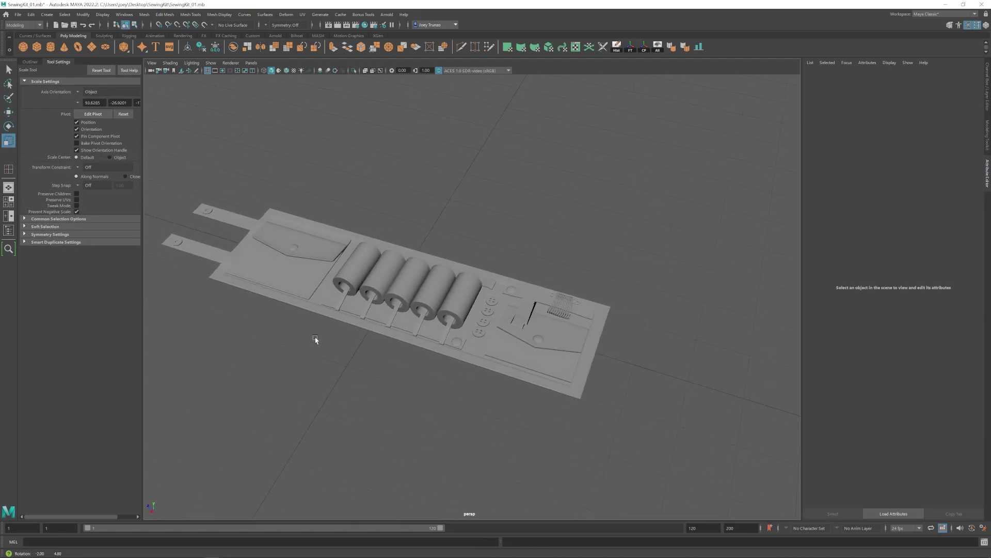
pyautogui.click(290, 271)
pyautogui.press('w')
pyautogui.click(549, 351)
pyautogui.keyDown('alt'); pyautogui.moveTo(548, 351); pyautogui.dragTo(519, 320); pyautogui.keyUp('alt')
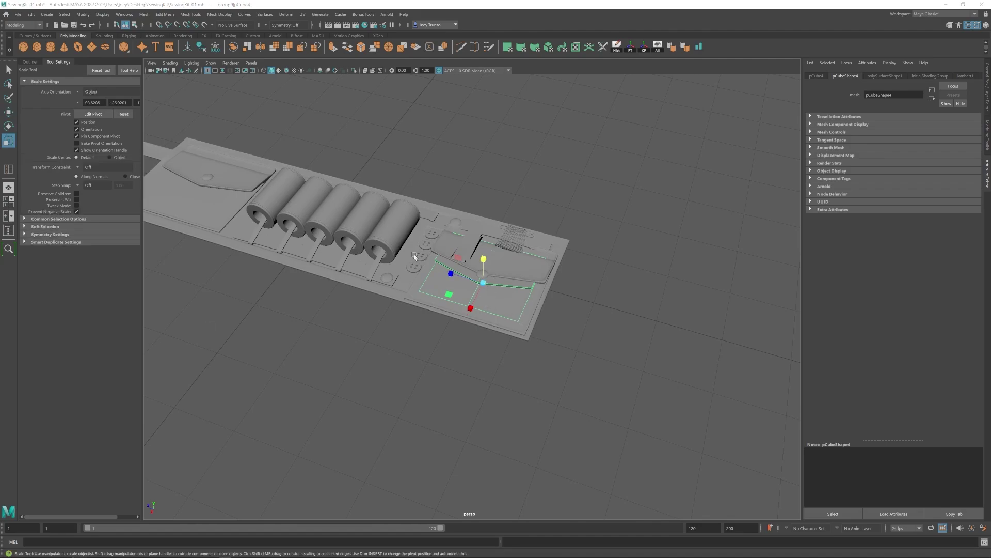
pyautogui.keyDown('alt'); pyautogui.moveTo(415, 257); pyautogui.dragTo(527, 303, button='right'); pyautogui.keyUp('alt')
pyautogui.keyDown('alt'); pyautogui.moveTo(489, 273); pyautogui.dragTo(480, 309); pyautogui.keyUp('alt')
pyautogui.press('w')
# - Widen the copied pocket by shifting its flap-side vertices and undo the last adjustments
pyautogui.keyDown('alt'); pyautogui.moveTo(483, 308); pyautogui.dragTo(559, 299); pyautogui.keyUp('alt')
pyautogui.moveTo(559, 299); pyautogui.dragTo(527, 299, button='right')
pyautogui.keyDown('alt'); pyautogui.moveTo(537, 299); pyautogui.dragTo(542, 328); pyautogui.keyUp('alt')
pyautogui.moveTo(692, 175); pyautogui.dragTo(443, 428)
pyautogui.moveTo(486, 295); pyautogui.dragTo(467, 254)
pyautogui.moveTo(525, 333); pyautogui.dragTo(557, 320, button='right')
pyautogui.click(543, 365)
pyautogui.keyDown('alt'); pyautogui.moveTo(558, 321); pyautogui.dragTo(542, 371); pyautogui.keyUp('alt')
pyautogui.keyDown('alt'); pyautogui.moveTo(542, 370); pyautogui.dragTo(521, 345, button='right'); pyautogui.keyUp('alt')
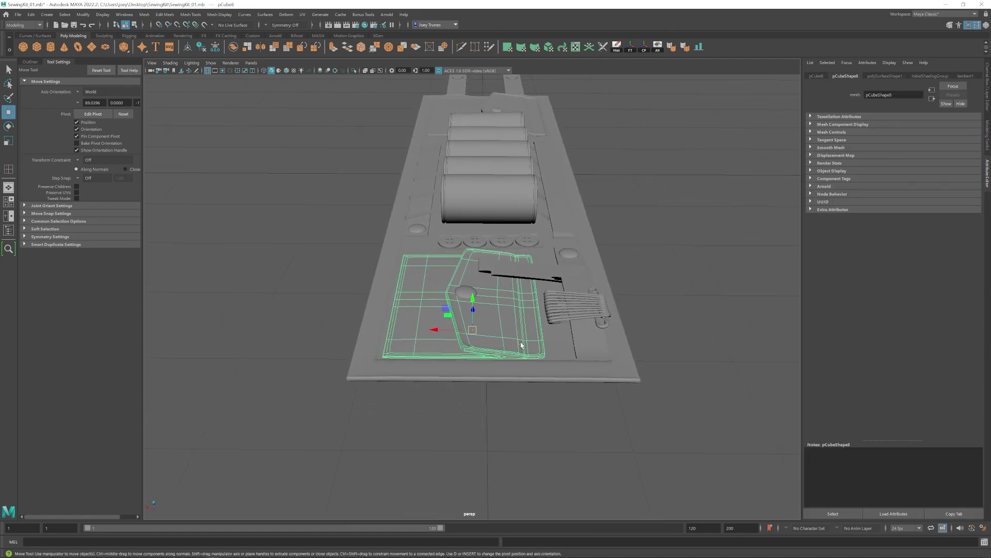
pyautogui.hotkey('ctrl', 'z')
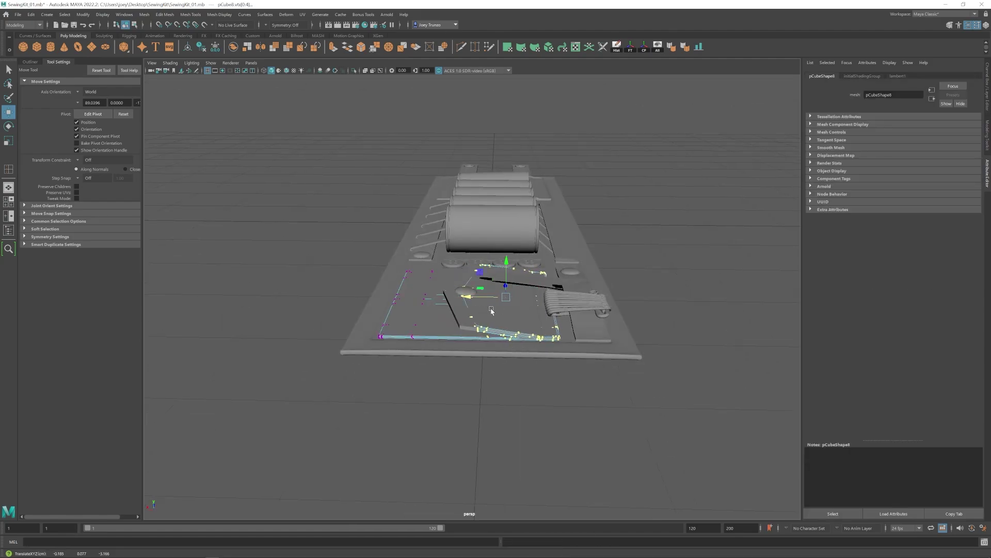
pyautogui.hotkey('ctrl', 'z')
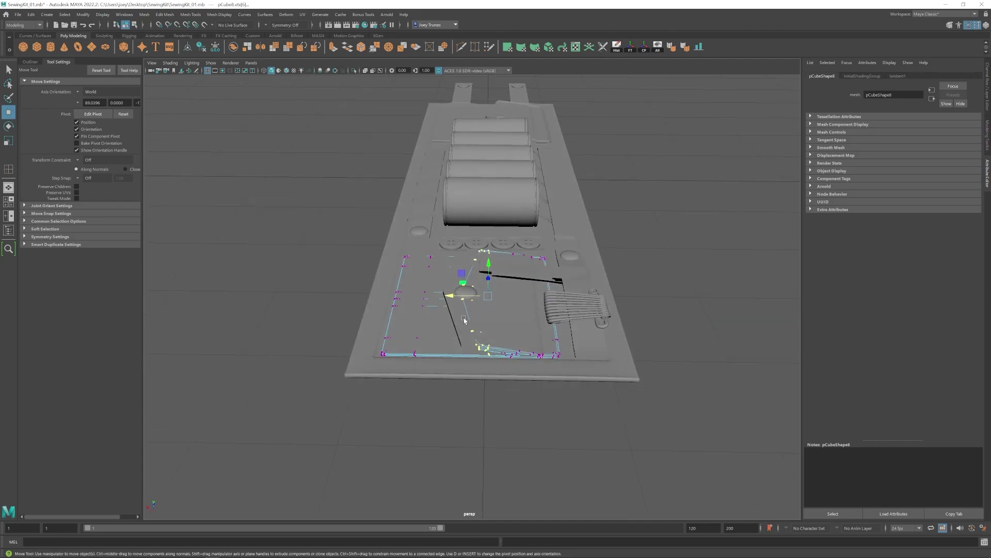
pyautogui.hotkey('ctrl', 'z')
pyautogui.keyDown('alt'); pyautogui.moveTo(525, 367); pyautogui.dragTo(388, 352); pyautogui.keyUp('alt')
pyautogui.keyDown('alt'); pyautogui.moveTo(387, 352); pyautogui.dragTo(347, 345, button='right'); pyautogui.keyUp('alt')
pyautogui.keyDown('alt'); pyautogui.moveTo(348, 345); pyautogui.dragTo(367, 315); pyautogui.keyUp('alt')
# - Frame the strip behind the safety pins, inspect it closely and deselect it
pyautogui.click(488, 253)
pyautogui.press('f')
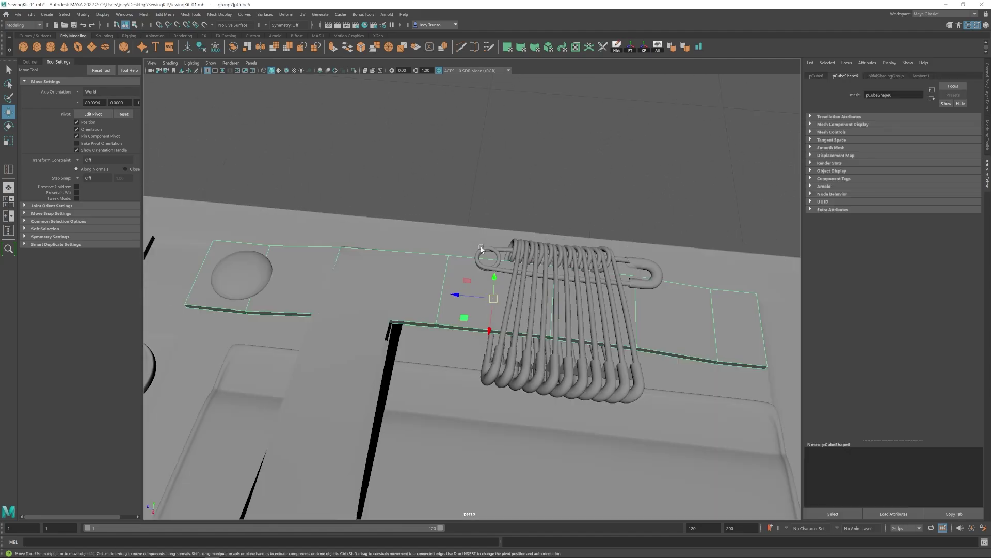
pyautogui.keyDown('alt'); pyautogui.moveTo(488, 253); pyautogui.dragTo(475, 326); pyautogui.keyUp('alt')
pyautogui.keyDown('alt'); pyautogui.moveTo(476, 325); pyautogui.dragTo(307, 365, button='right'); pyautogui.keyUp('alt')
pyautogui.keyDown('alt'); pyautogui.moveTo(306, 365); pyautogui.dragTo(514, 354); pyautogui.keyUp('alt')
pyautogui.keyDown('alt'); pyautogui.moveTo(513, 354); pyautogui.dragTo(459, 356, button='right'); pyautogui.keyUp('alt')
pyautogui.keyDown('alt'); pyautogui.moveTo(460, 357); pyautogui.dragTo(406, 345); pyautogui.keyUp('alt')
pyautogui.keyDown('alt'); pyautogui.moveTo(405, 345); pyautogui.dragTo(505, 310, button='right'); pyautogui.keyUp('alt')
pyautogui.click(505, 310)
pyautogui.press('e')
pyautogui.click(525, 382)
pyautogui.keyDown('alt'); pyautogui.moveTo(525, 381); pyautogui.dragTo(462, 330, button='right'); pyautogui.keyUp('alt')
pyautogui.keyDown('alt'); pyautogui.moveTo(462, 331); pyautogui.dragTo(440, 307); pyautogui.keyUp('alt')
pyautogui.keyDown('alt'); pyautogui.moveTo(440, 308); pyautogui.dragTo(513, 343, button='right'); pyautogui.keyUp('alt')
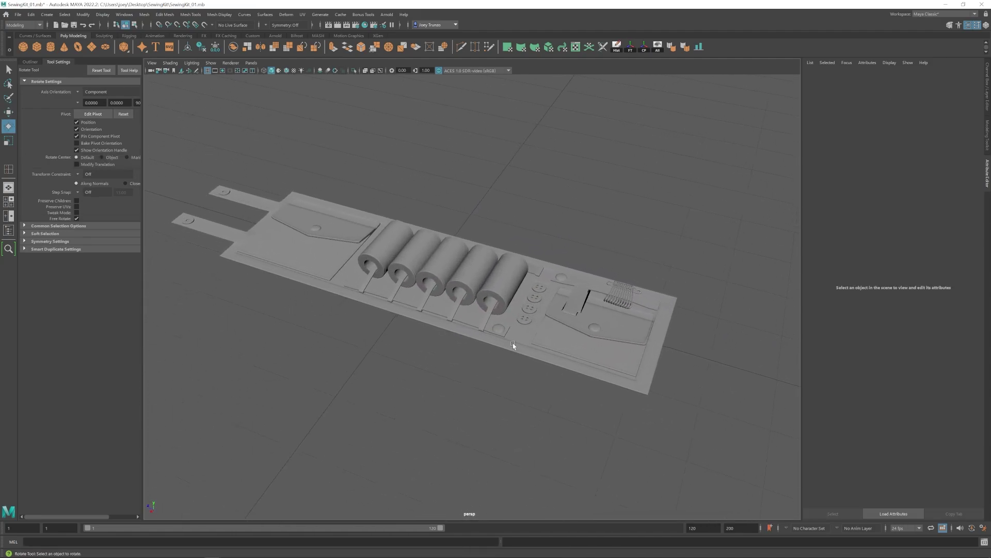
# - Examine the whole kit from several angles, including the bent straps, thread rolls and both pockets
pyautogui.keyDown('alt'); pyautogui.moveTo(512, 343); pyautogui.dragTo(527, 349); pyautogui.keyUp('alt')
pyautogui.press('r')
pyautogui.scroll(-2, 465, 289)
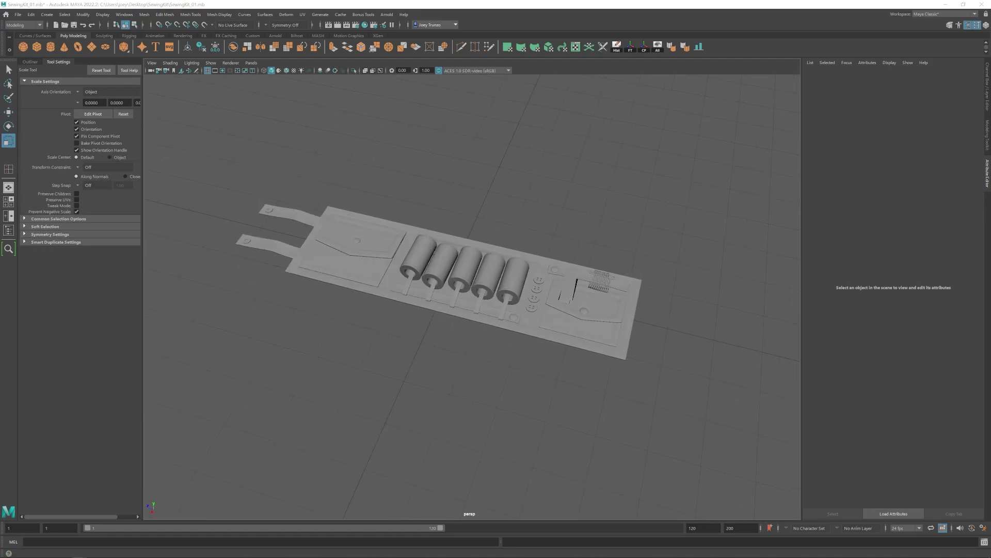
pyautogui.keyDown('alt'); pyautogui.moveTo(393, 325); pyautogui.dragTo(382, 334); pyautogui.keyUp('alt')
pyautogui.keyDown('alt'); pyautogui.moveTo(381, 335); pyautogui.dragTo(464, 370, button='right'); pyautogui.keyUp('alt')
pyautogui.keyDown('alt'); pyautogui.moveTo(464, 369); pyautogui.dragTo(425, 376); pyautogui.keyUp('alt')
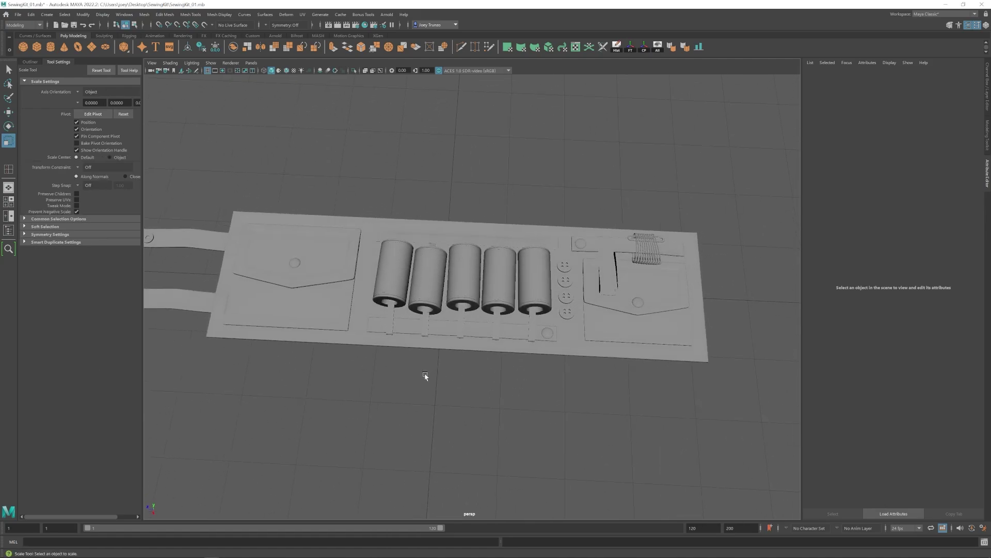
pyautogui.keyDown('alt'); pyautogui.moveTo(425, 376); pyautogui.dragTo(490, 387, button='middle'); pyautogui.keyUp('alt')
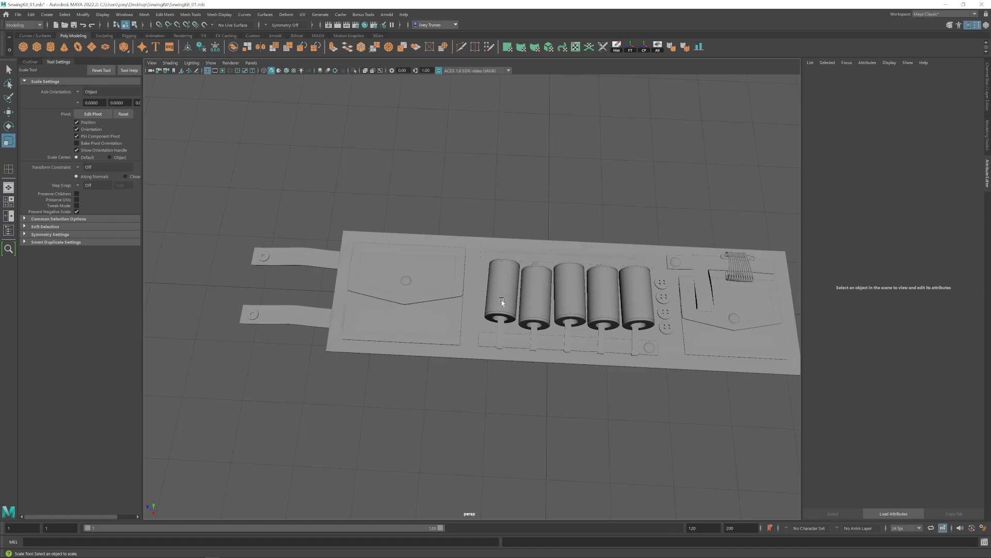
pyautogui.keyDown('alt'); pyautogui.moveTo(502, 303); pyautogui.dragTo(389, 303, button='middle'); pyautogui.keyUp('alt')
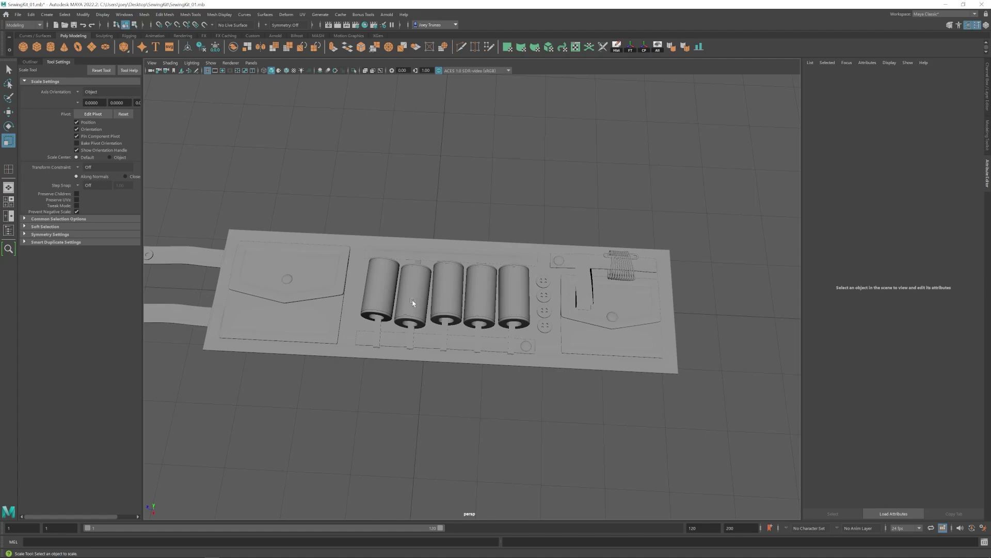
pyautogui.keyDown('alt'); pyautogui.moveTo(413, 303); pyautogui.dragTo(453, 295); pyautogui.keyUp('alt')
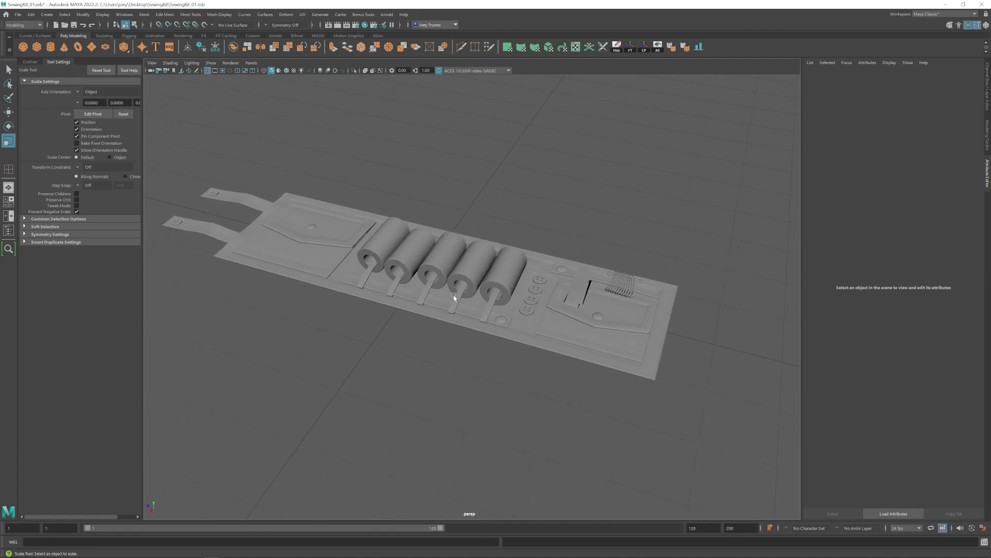
pyautogui.keyDown('alt'); pyautogui.moveTo(453, 295); pyautogui.dragTo(401, 304, button='right'); pyautogui.keyUp('alt')
pyautogui.keyDown('alt'); pyautogui.moveTo(401, 305); pyautogui.dragTo(342, 289, button='middle'); pyautogui.keyUp('alt')
pyautogui.keyDown('alt'); pyautogui.moveTo(341, 289); pyautogui.dragTo(467, 319, button='right'); pyautogui.keyUp('alt')
pyautogui.keyDown('alt'); pyautogui.moveTo(468, 319); pyautogui.dragTo(400, 304, button='middle'); pyautogui.keyUp('alt')
# - Raise vertices along the base panel's safety-pin end and near its front corner using soft selection
pyautogui.click(513, 286)
pyautogui.press('w')
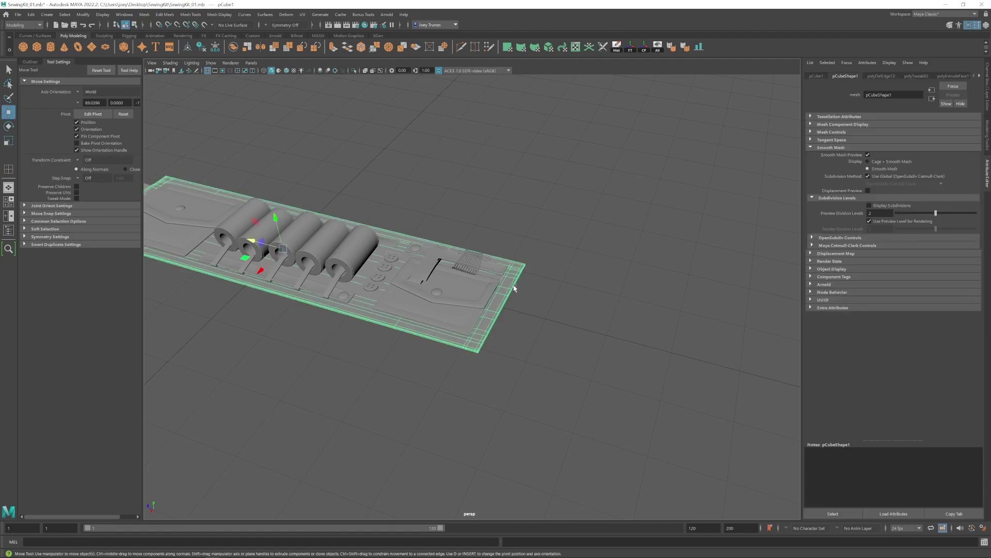
pyautogui.click(523, 298)
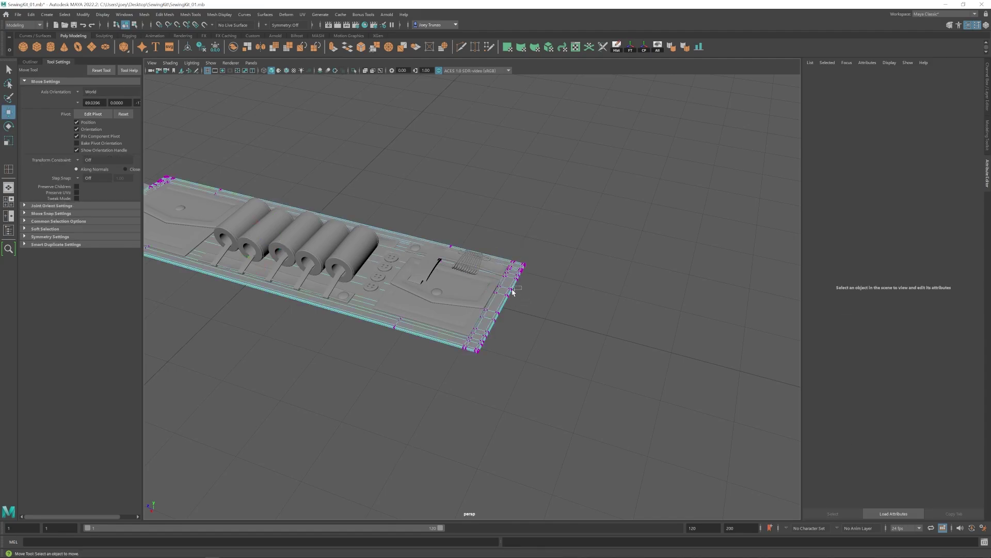
pyautogui.moveTo(513, 292); pyautogui.dragTo(515, 300)
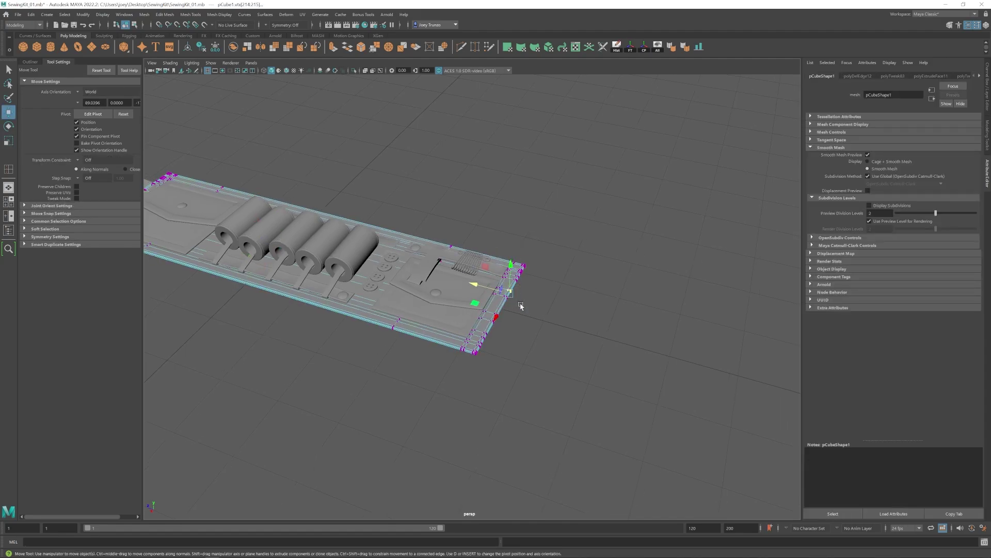
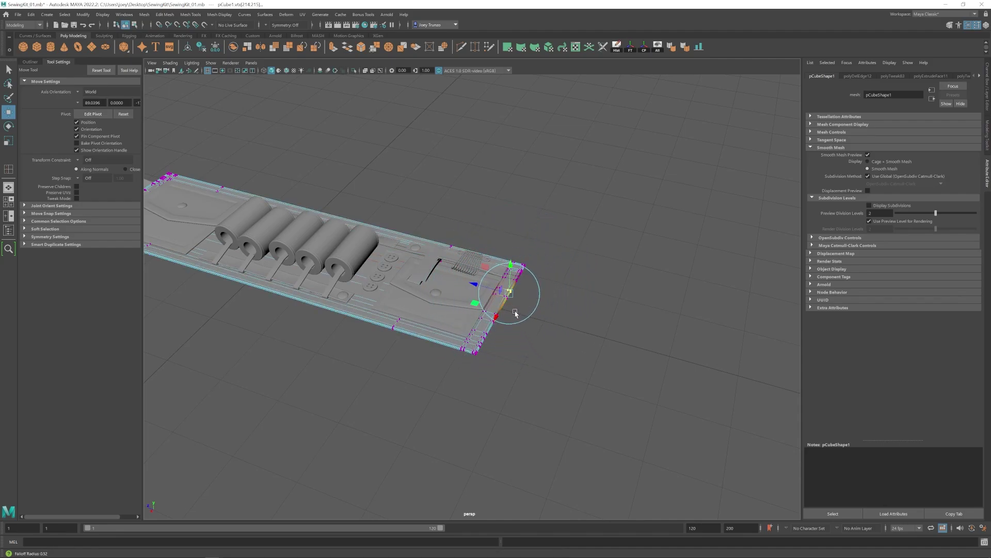
pyautogui.keyDown('alt'); pyautogui.moveTo(510, 318); pyautogui.dragTo(479, 337); pyautogui.keyUp('alt')
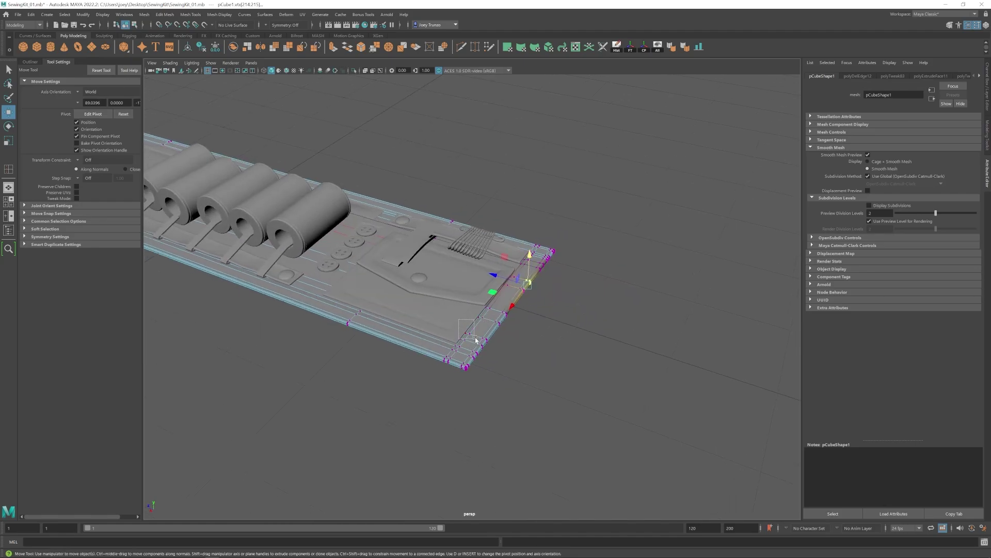
pyautogui.moveTo(441, 323); pyautogui.dragTo(450, 332, button='right')
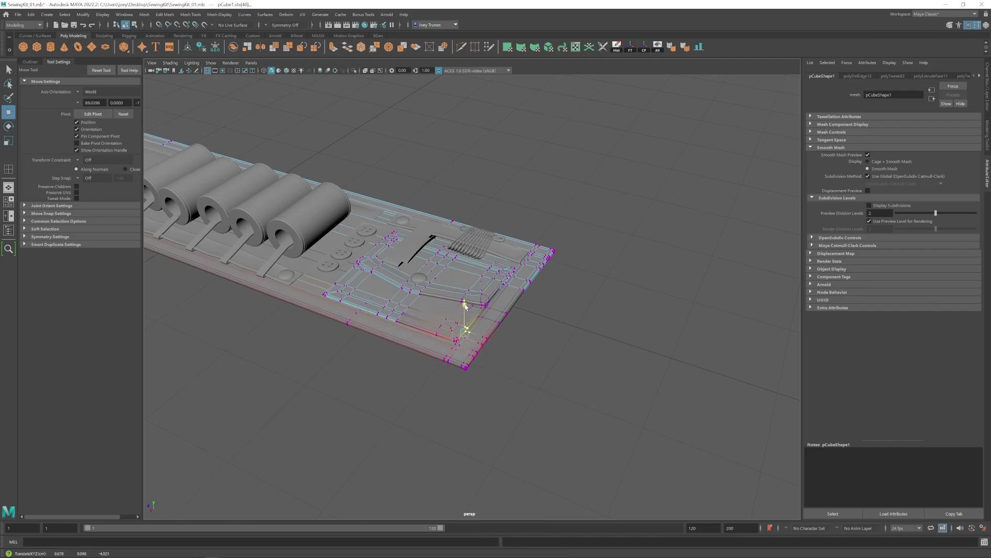
pyautogui.keyDown('alt'); pyautogui.moveTo(465, 306); pyautogui.dragTo(378, 338); pyautogui.keyUp('alt')
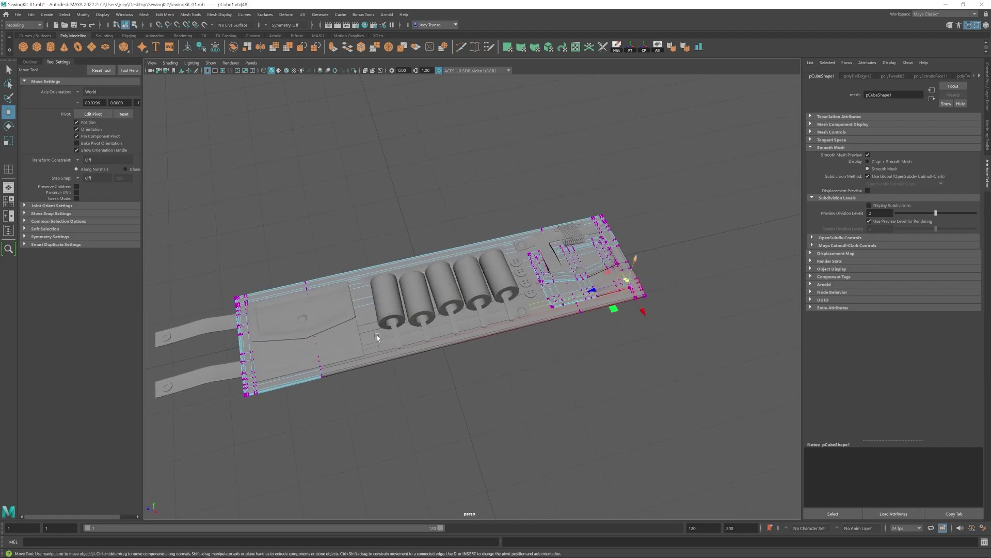
# - Turn off the base panel's smooth preview and insert edge loops across it along the thread-roll section
pyautogui.keyDown('alt'); pyautogui.moveTo(377, 337); pyautogui.dragTo(474, 290, button='middle'); pyautogui.keyUp('alt')
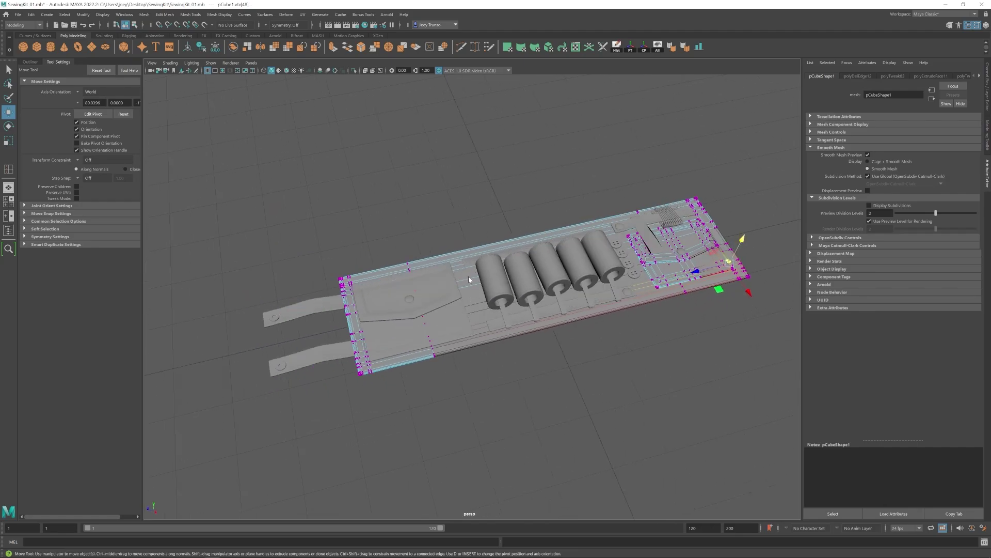
pyautogui.moveTo(468, 279); pyautogui.dragTo(506, 184, button='right')
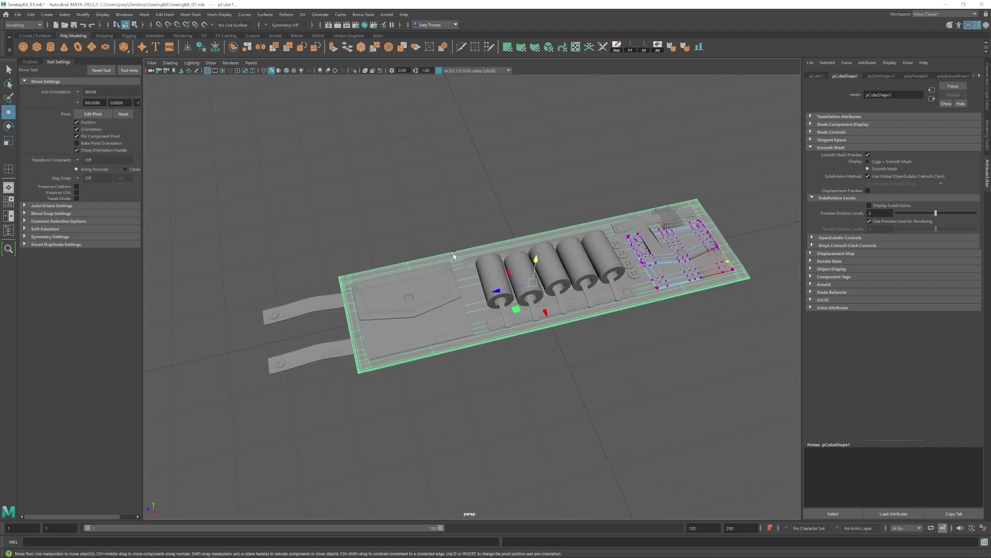
pyautogui.keyDown('alt'); pyautogui.moveTo(454, 255); pyautogui.dragTo(440, 253); pyautogui.keyUp('alt')
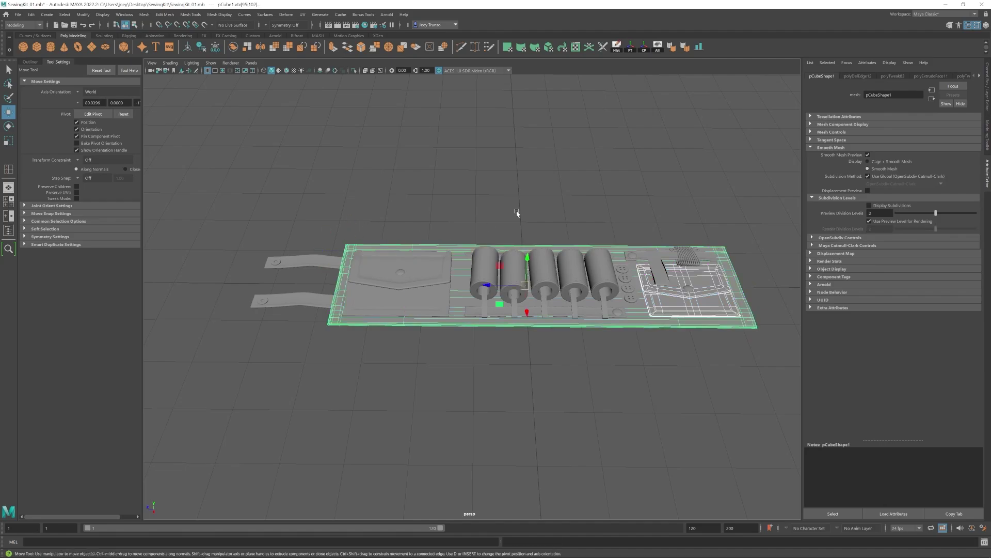
pyautogui.press('1')
pyautogui.click(171, 15)
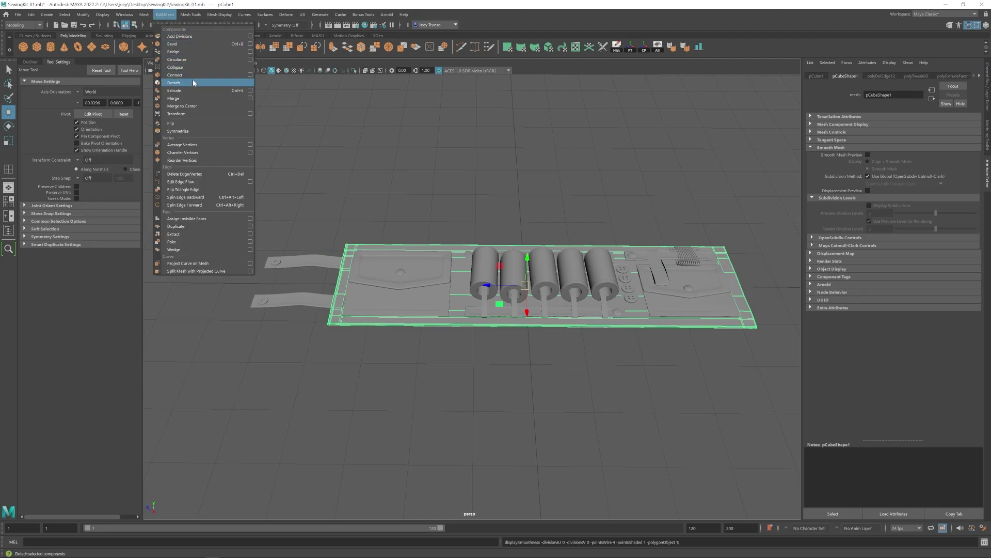
pyautogui.moveTo(190, 15)
pyautogui.click(204, 75)
pyautogui.click(461, 244)
pyautogui.press('w')
# - Raise the base panel's rear-edge vertices behind the thread rolls with soft selection, and undo the last vertex move
pyautogui.moveTo(463, 231); pyautogui.dragTo(430, 231, button='right')
pyautogui.moveTo(486, 234); pyautogui.dragTo(511, 259)
pyautogui.keyDown('alt'); pyautogui.moveTo(463, 231); pyautogui.dragTo(480, 243); pyautogui.keyUp('alt')
pyautogui.moveTo(471, 230); pyautogui.dragTo(470, 223)
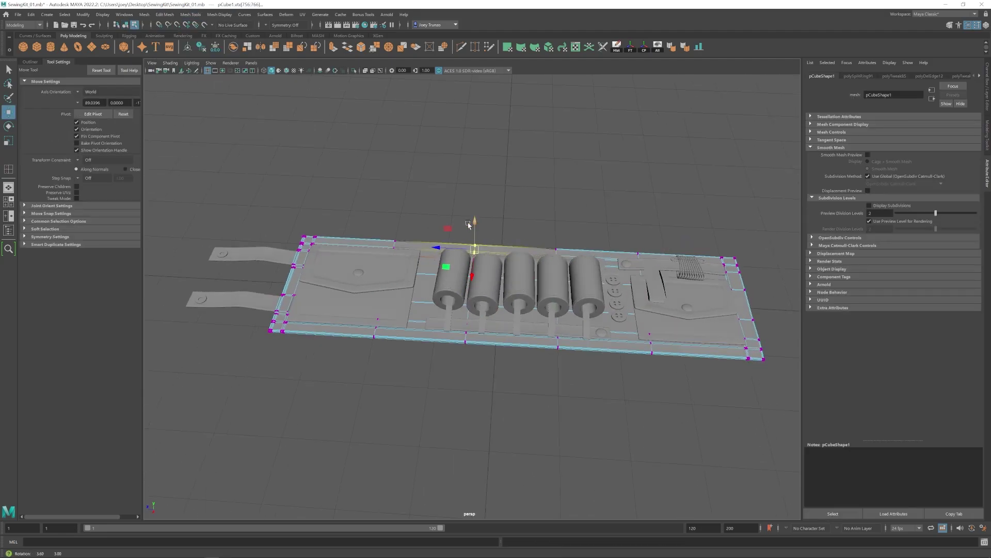
pyautogui.moveTo(377, 247); pyautogui.dragTo(403, 276)
pyautogui.moveTo(388, 253); pyautogui.dragTo(435, 222)
pyautogui.hotkey('ctrl', 'z')
# - Leave vertex editing, turn the base panel's smooth preview back on and deselect it
pyautogui.keyDown('alt'); pyautogui.moveTo(450, 266); pyautogui.dragTo(394, 246); pyautogui.keyUp('alt')
pyautogui.moveTo(394, 246); pyautogui.dragTo(433, 231, button='right')
pyautogui.click(444, 166)
pyautogui.scroll(-10, 496, 248)
pyautogui.keyDown('alt'); pyautogui.moveTo(496, 248); pyautogui.dragTo(397, 320); pyautogui.keyUp('alt')
pyautogui.scroll(5, 397, 320)
pyautogui.click(537, 261)
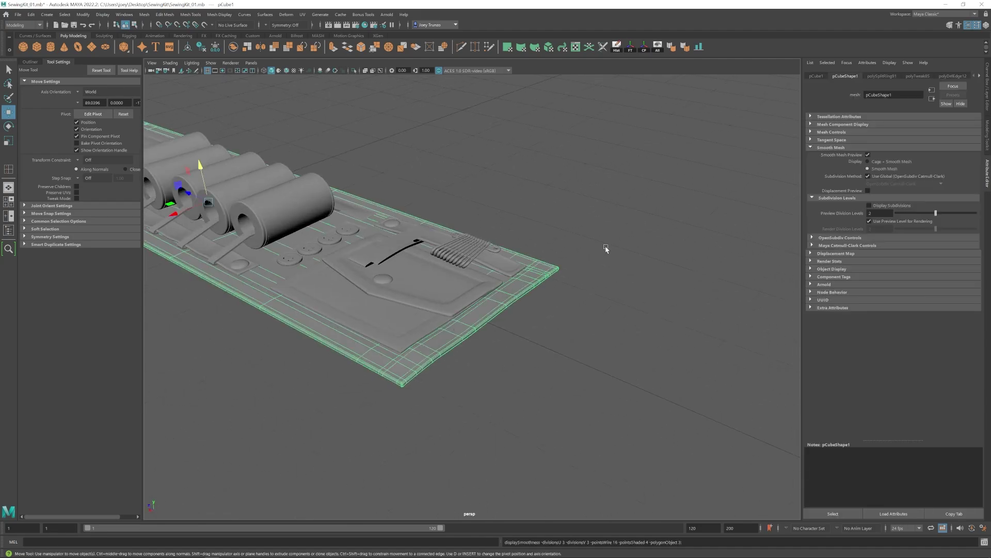
pyautogui.click(606, 248)
# - Nudge components along the base panel's edge slightly to refine its waviness, and deselect everything
pyautogui.scroll(-6, 316, 312)
pyautogui.scroll(8, 465, 310)
pyautogui.click(568, 315)
pyautogui.moveTo(569, 329); pyautogui.dragTo(568, 308, button='right')
pyautogui.keyDown('alt'); pyautogui.moveTo(568, 308); pyautogui.dragTo(498, 258); pyautogui.keyUp('alt')
pyautogui.doubleClick(436, 309)
pyautogui.scroll(-8, 438, 309)
pyautogui.scroll(8, 507, 305)
pyautogui.scroll(-5, 486, 310)
pyautogui.click(486, 219)
pyautogui.moveTo(451, 212); pyautogui.dragTo(454, 212)
pyautogui.moveTo(508, 181); pyautogui.dragTo(508, 180)
pyautogui.doubleClick(527, 294)
pyautogui.keyDown('alt'); pyautogui.moveTo(535, 294); pyautogui.dragTo(486, 248); pyautogui.keyUp('alt')
pyautogui.click(489, 341)
pyautogui.keyDown('alt'); pyautogui.moveTo(489, 341); pyautogui.dragTo(540, 310); pyautogui.keyUp('alt')
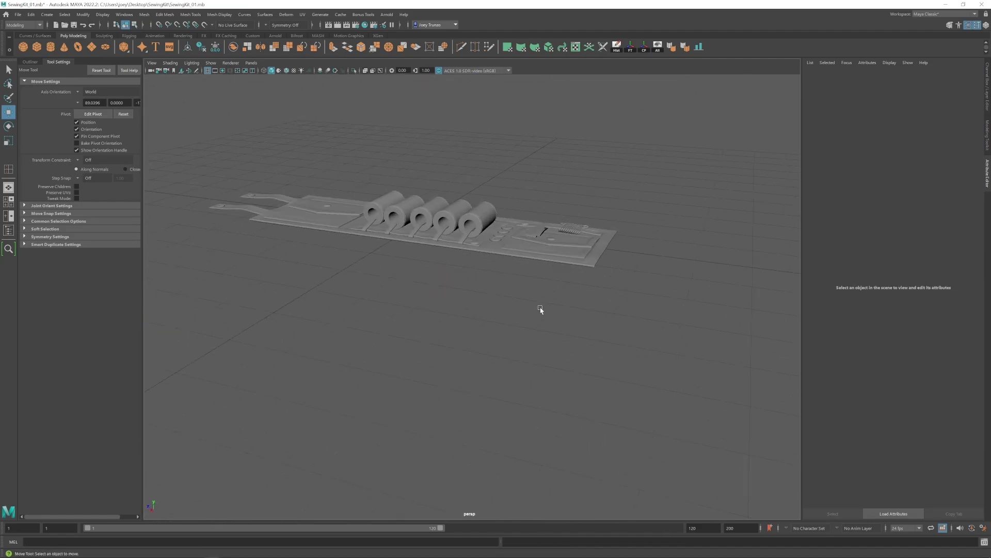
# - Shift the safety-pin-side pocket's corner vertices nearest the buttons vertically with soft selection
pyautogui.scroll(8, 541, 310)
pyautogui.moveTo(594, 238); pyautogui.dragTo(558, 237, button='right')
pyautogui.moveTo(595, 270); pyautogui.dragTo(610, 223)
pyautogui.keyDown('alt'); pyautogui.moveTo(537, 289); pyautogui.dragTo(635, 243); pyautogui.keyUp('alt')
pyautogui.scroll(5, 516, 232)
pyautogui.moveTo(372, 140); pyautogui.dragTo(404, 167)
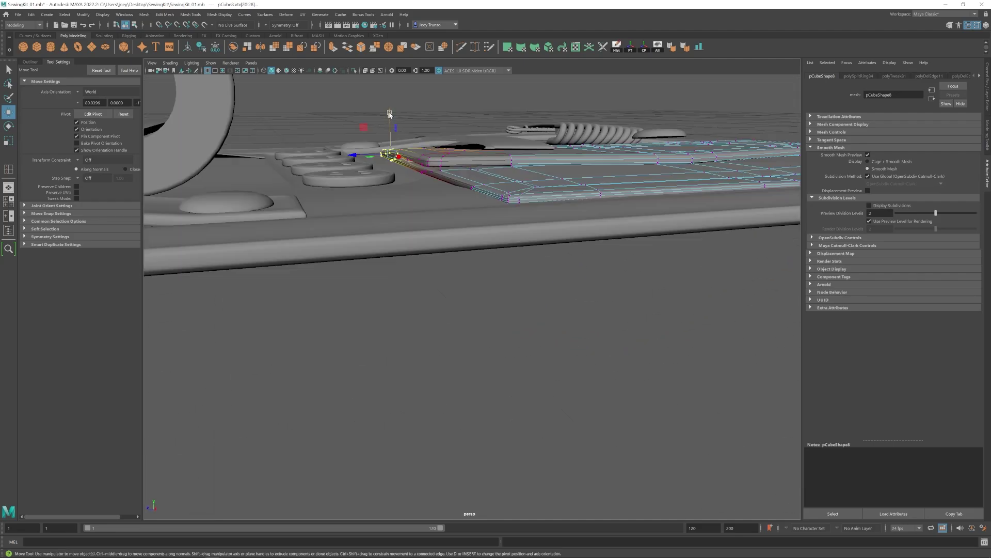
pyautogui.moveTo(508, 161); pyautogui.dragTo(508, 163)
# - Reshape the middle of the safety-pin-side pocket's flap with soft-selected vertex moves and leave vertex editing
pyautogui.keyDown('alt'); pyautogui.moveTo(614, 202); pyautogui.dragTo(292, 220); pyautogui.keyUp('alt')
pyautogui.moveTo(307, 199); pyautogui.dragTo(308, 202)
pyautogui.keyDown('alt'); pyautogui.moveTo(527, 217); pyautogui.dragTo(474, 209); pyautogui.keyUp('alt')
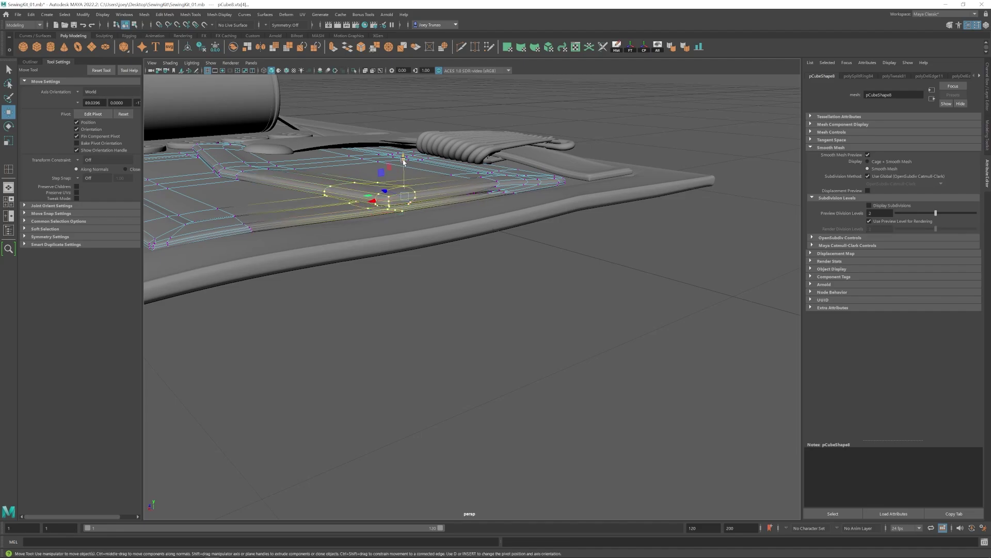
pyautogui.keyDown('alt'); pyautogui.moveTo(400, 167); pyautogui.dragTo(496, 211); pyautogui.keyUp('alt')
pyautogui.scroll(-6, 516, 217)
pyautogui.moveTo(553, 227); pyautogui.dragTo(587, 199, button='right')
pyautogui.click(587, 200)
# - Lower the round button slightly onto the safety-pin-side pocket's flap
pyautogui.keyDown('alt'); pyautogui.moveTo(586, 200); pyautogui.dragTo(499, 269); pyautogui.keyUp('alt')
pyautogui.scroll(5, 516, 194)
pyautogui.click(498, 277)
pyautogui.moveTo(497, 244); pyautogui.dragTo(498, 248)
pyautogui.keyDown('alt'); pyautogui.moveTo(521, 279); pyautogui.dragTo(503, 259); pyautogui.keyUp('alt')
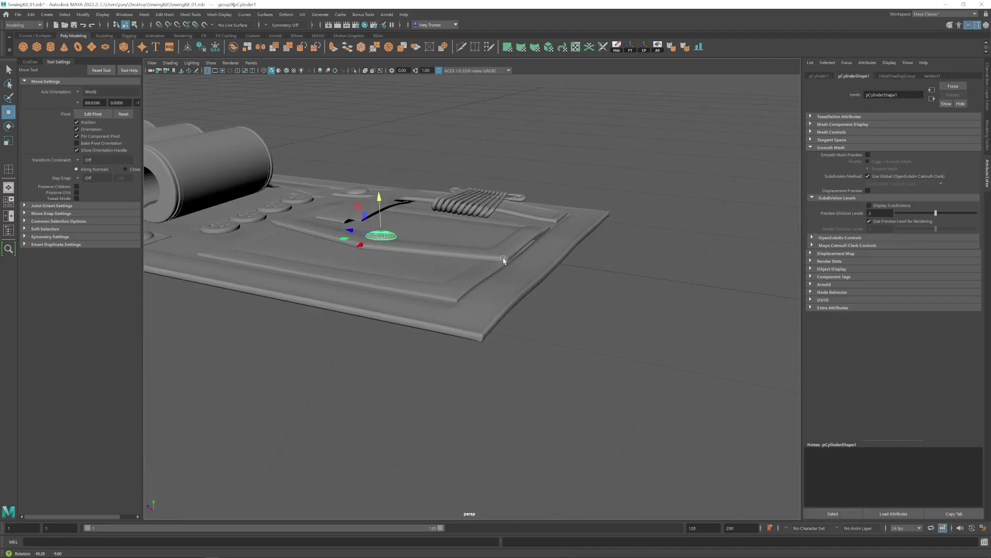
# - Frame the flap button, raise the pocket vertices beside it slightly and leave vertex editing
pyautogui.press('f')
pyautogui.keyDown('alt'); pyautogui.moveTo(444, 274); pyautogui.dragTo(408, 272); pyautogui.keyUp('alt')
pyautogui.moveTo(438, 296); pyautogui.dragTo(493, 310)
pyautogui.press('e')
pyautogui.moveTo(493, 351); pyautogui.dragTo(460, 351, button='right')
pyautogui.press('w')
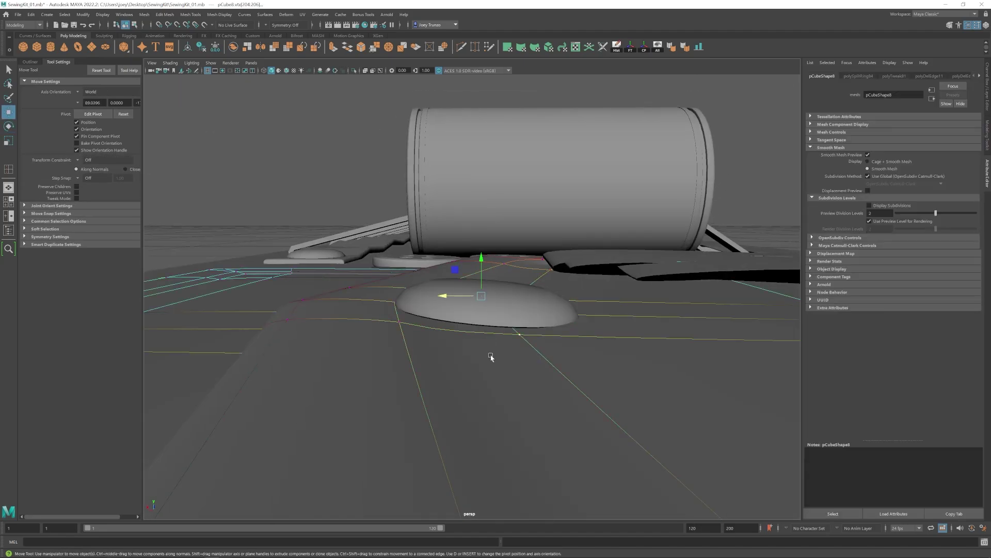
pyautogui.keyDown('alt'); pyautogui.moveTo(509, 310); pyautogui.dragTo(594, 333); pyautogui.keyUp('alt')
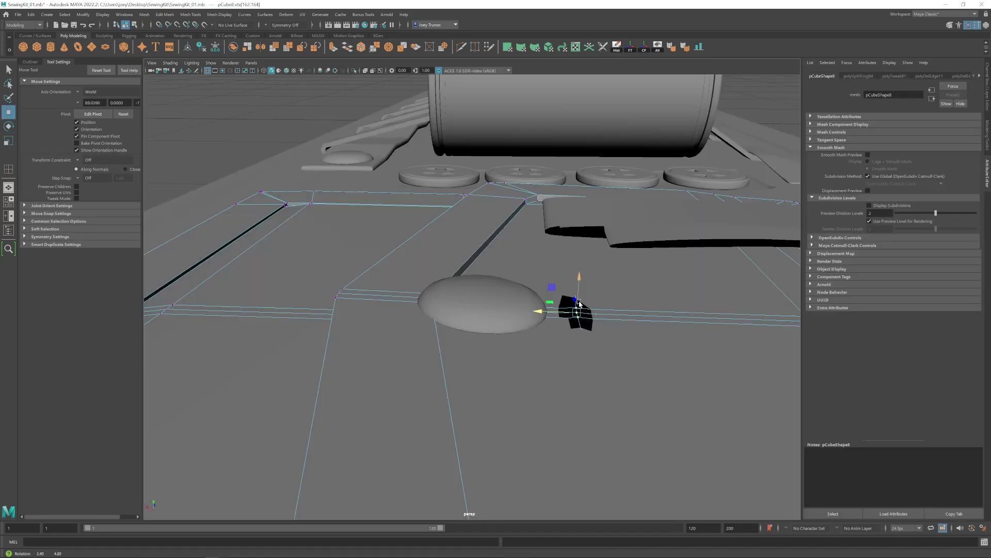
pyautogui.moveTo(579, 279); pyautogui.dragTo(579, 275)
pyautogui.keyDown('alt'); pyautogui.moveTo(583, 289); pyautogui.dragTo(567, 312); pyautogui.keyUp('alt')
pyautogui.moveTo(567, 313); pyautogui.dragTo(594, 284, button='right')
pyautogui.click(593, 284)
# - Zoom in on the safety-pin-side pocket's corner by the strip end and adjust its vertices
pyautogui.scroll(-6, 568, 294)
pyautogui.keyDown('alt'); pyautogui.moveTo(563, 299); pyautogui.dragTo(532, 304); pyautogui.keyUp('alt')
pyautogui.click(533, 303)
pyautogui.scroll(5, 568, 289)
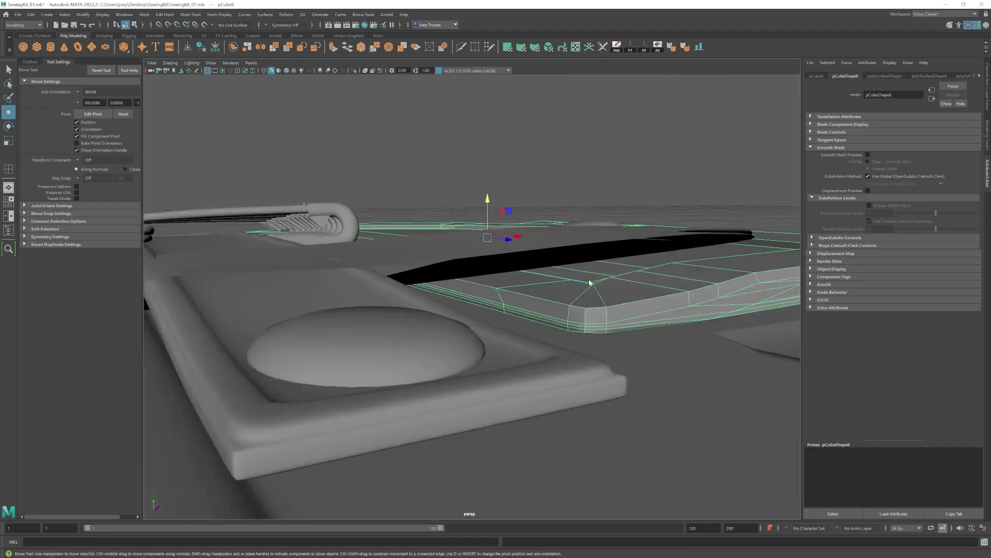
pyautogui.keyDown('alt'); pyautogui.moveTo(591, 283); pyautogui.dragTo(547, 299); pyautogui.keyUp('alt')
pyautogui.moveTo(537, 302); pyautogui.dragTo(496, 302, button='right')
pyautogui.moveTo(468, 284); pyautogui.dragTo(566, 287)
pyautogui.moveTo(524, 301); pyautogui.dragTo(485, 302, button='right')
pyautogui.keyDown('alt'); pyautogui.moveTo(517, 305); pyautogui.dragTo(485, 290); pyautogui.keyUp('alt')
pyautogui.click(348, 309)
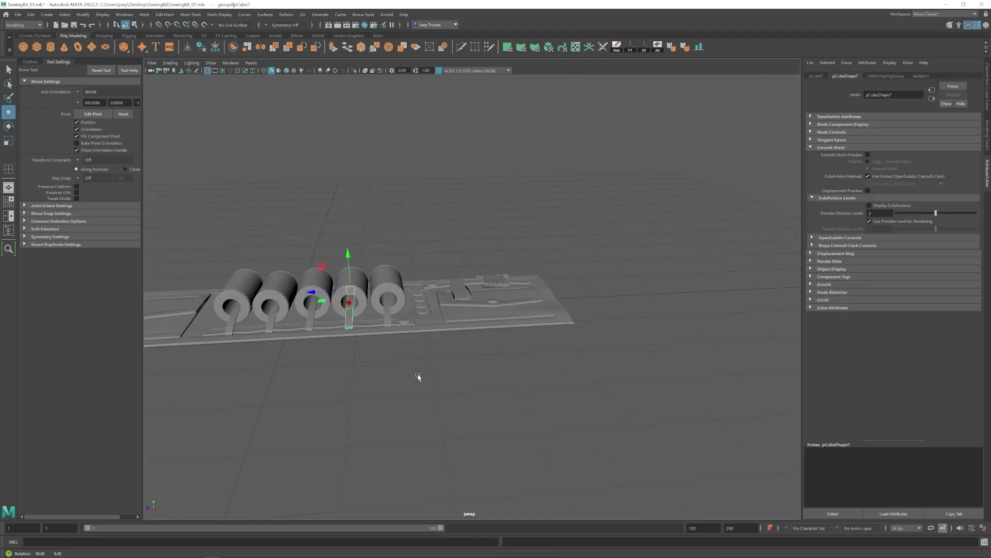
# - Edit the vertices of the strip along the front of the thread rolls and deselect it
pyautogui.click(418, 376)
pyautogui.keyDown('alt'); pyautogui.moveTo(418, 377); pyautogui.dragTo(356, 315); pyautogui.keyUp('alt')
pyautogui.moveTo(362, 312); pyautogui.dragTo(322, 312, button='right')
pyautogui.moveTo(348, 294); pyautogui.dragTo(375, 331)
pyautogui.moveTo(370, 330); pyautogui.dragTo(400, 303, button='right')
pyautogui.click(558, 196)
# - Adjust the front strap's bend through its end vertices and return to object selection
pyautogui.keyDown('alt'); pyautogui.moveTo(557, 241); pyautogui.dragTo(516, 228); pyautogui.keyUp('alt')
pyautogui.scroll(-4, 465, 289)
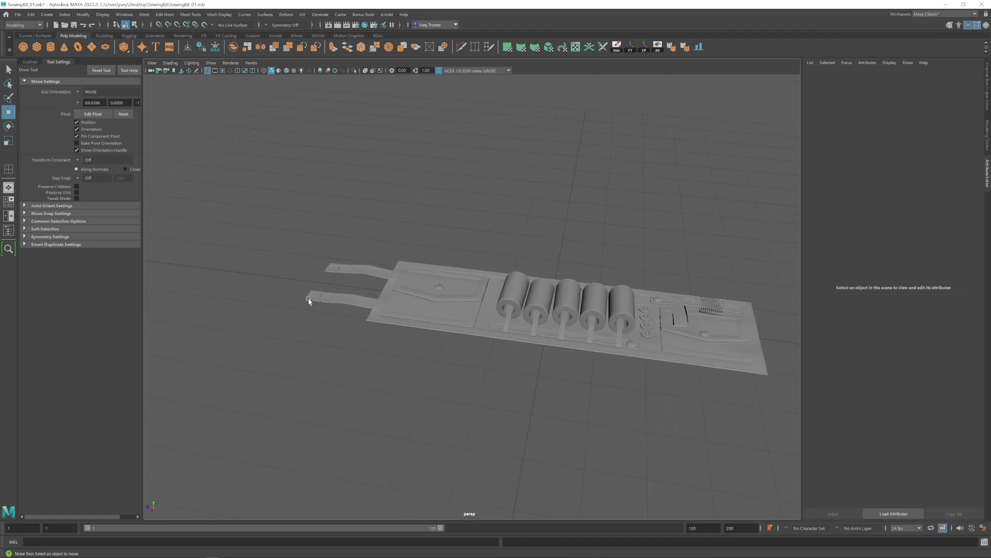
pyautogui.scroll(5, 330, 304)
pyautogui.moveTo(361, 326); pyautogui.dragTo(325, 325, button='right')
pyautogui.moveTo(335, 302); pyautogui.dragTo(361, 342)
pyautogui.press('e')
pyautogui.click(99, 96)
pyautogui.press('w')
pyautogui.moveTo(403, 330); pyautogui.dragTo(434, 302, button='right')
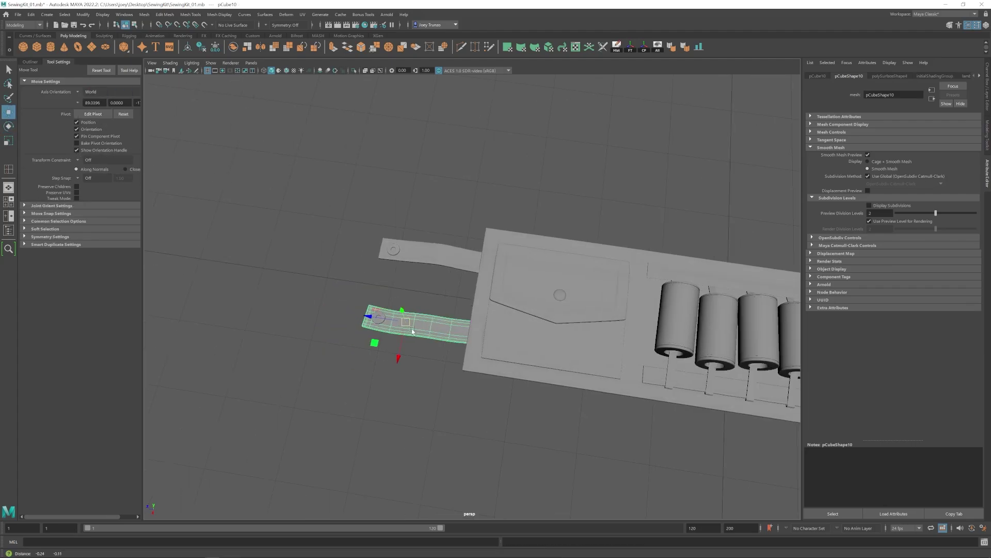
# - Lower the strap-side pocket's flap corner nearest the thread rolls using soft selection
pyautogui.scroll(4, 371, 310)
pyautogui.click(396, 294)
pyautogui.scroll(-6, 354, 292)
pyautogui.scroll(6, 361, 289)
pyautogui.moveTo(463, 240); pyautogui.dragTo(503, 266)
pyautogui.moveTo(482, 222); pyautogui.dragTo(482, 226)
pyautogui.keyDown('alt'); pyautogui.moveTo(479, 269); pyautogui.dragTo(439, 229); pyautogui.keyUp('alt')
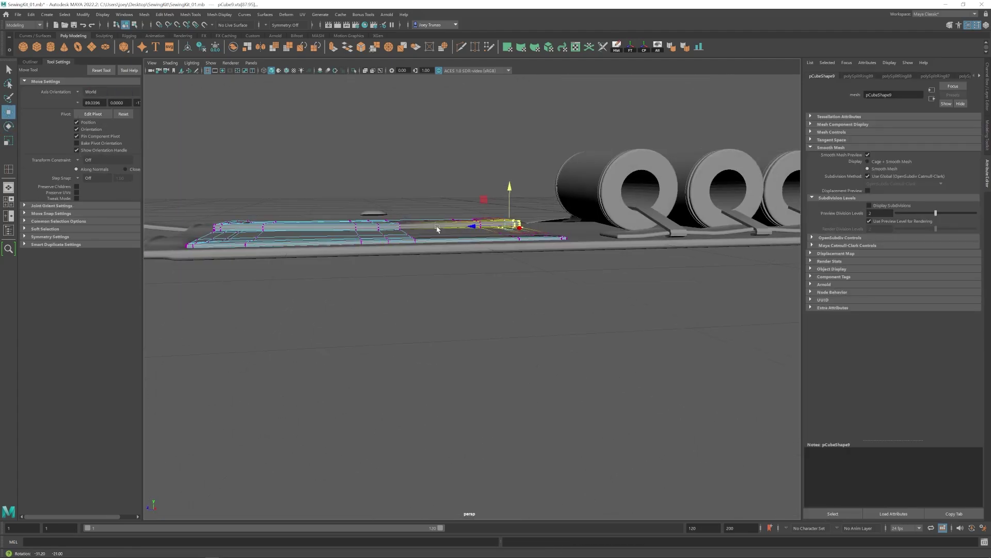
pyautogui.moveTo(413, 227); pyautogui.dragTo(444, 199, button='right')
# - Lower the round button onto the strap-side pocket's flap and deselect it
pyautogui.click(371, 222)
pyautogui.moveTo(371, 202); pyautogui.dragTo(472, 266)
pyautogui.scroll(3, 472, 266)
pyautogui.moveTo(473, 228); pyautogui.dragTo(473, 232)
pyautogui.press('e')
pyautogui.click(471, 413)
pyautogui.scroll(-5, 471, 290)
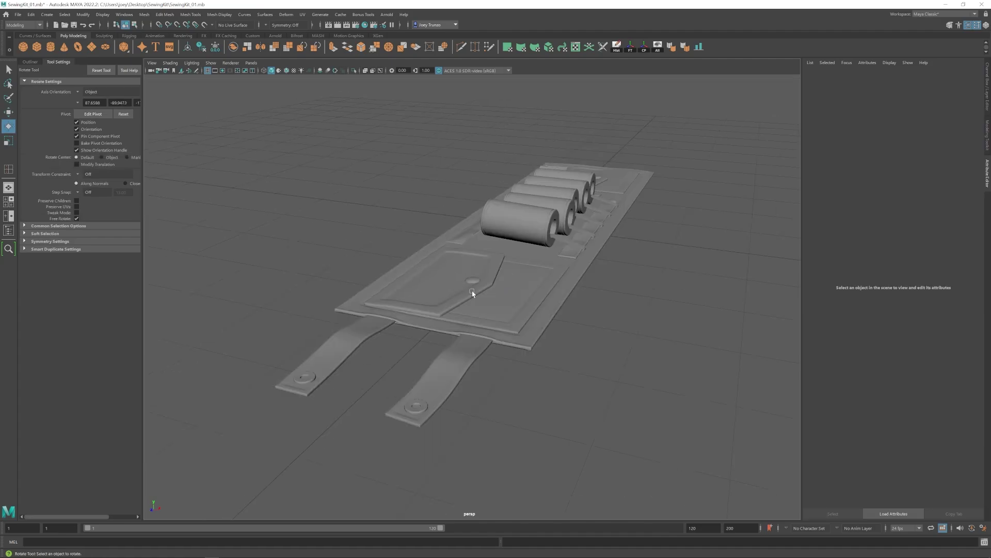
# - Select the strap-side pocket's outer front corner vertices with soft selection, check their height and deselect them
pyautogui.keyDown('alt'); pyautogui.moveTo(472, 289); pyautogui.dragTo(465, 270); pyautogui.keyUp('alt')
pyautogui.scroll(5, 464, 270)
pyautogui.moveTo(444, 233); pyautogui.dragTo(413, 232, button='right')
pyautogui.moveTo(589, 199); pyautogui.dragTo(552, 233)
pyautogui.keyDown('alt'); pyautogui.moveTo(345, 243); pyautogui.dragTo(610, 262); pyautogui.keyUp('alt')
pyautogui.press('w')
pyautogui.keyDown('alt'); pyautogui.moveTo(699, 223); pyautogui.dragTo(485, 267); pyautogui.keyUp('alt')
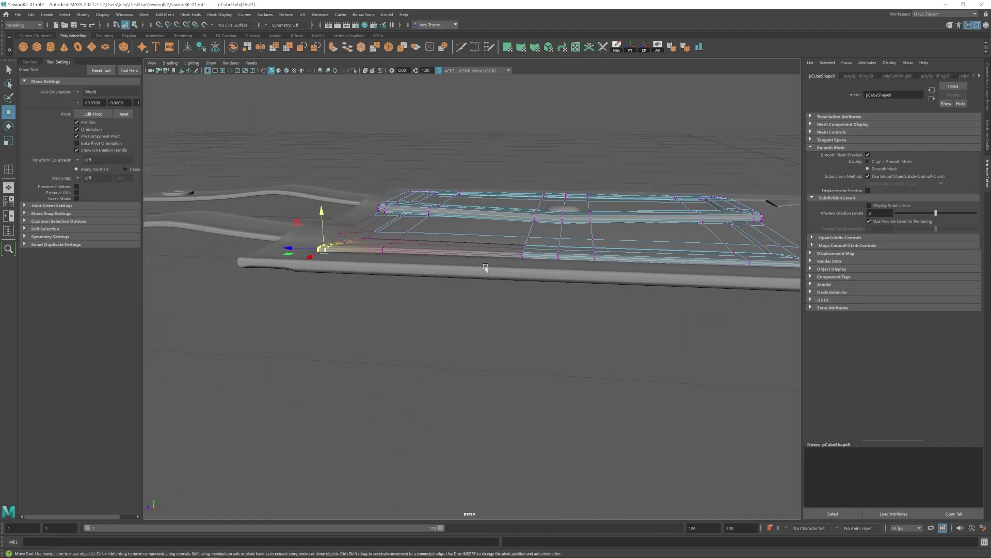
pyautogui.click(602, 135)
# - Shift the strap-side pocket's front corner vertices nearest the thread rolls inward with soft selection
pyautogui.keyDown('alt'); pyautogui.moveTo(603, 135); pyautogui.dragTo(567, 361); pyautogui.keyUp('alt')
pyautogui.scroll(5, 566, 361)
pyautogui.moveTo(330, 300); pyautogui.dragTo(300, 300, button='right')
pyautogui.moveTo(336, 307); pyautogui.dragTo(364, 326)
pyautogui.moveTo(318, 323); pyautogui.dragTo(312, 323)
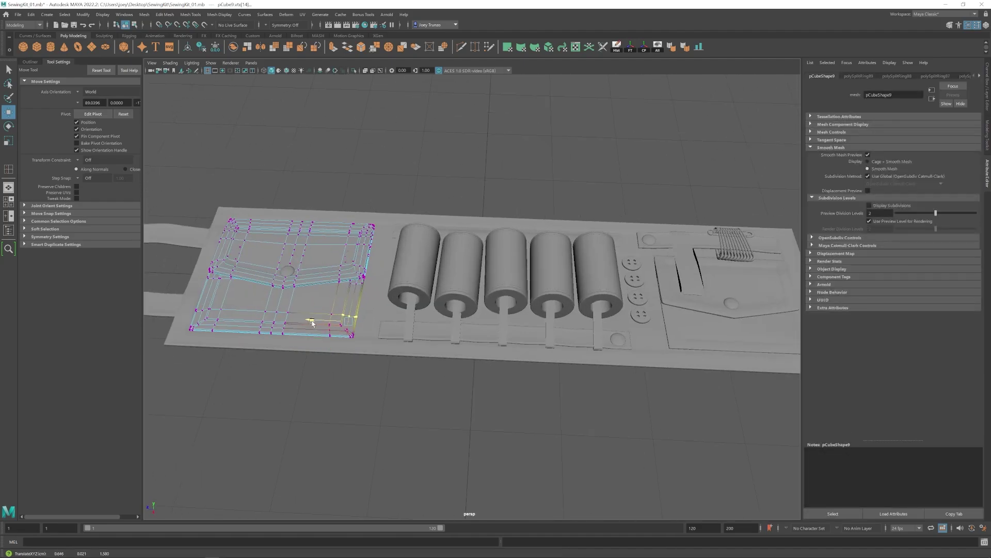
pyautogui.click(416, 253)
# - Pull the strap-end vertices of the strap-side pocket's flap toward the front edge and deselect the pocket
pyautogui.keyDown('alt'); pyautogui.moveTo(408, 190); pyautogui.dragTo(440, 328); pyautogui.keyUp('alt')
pyautogui.scroll(5, 408, 310)
pyautogui.moveTo(312, 347); pyautogui.dragTo(310, 354)
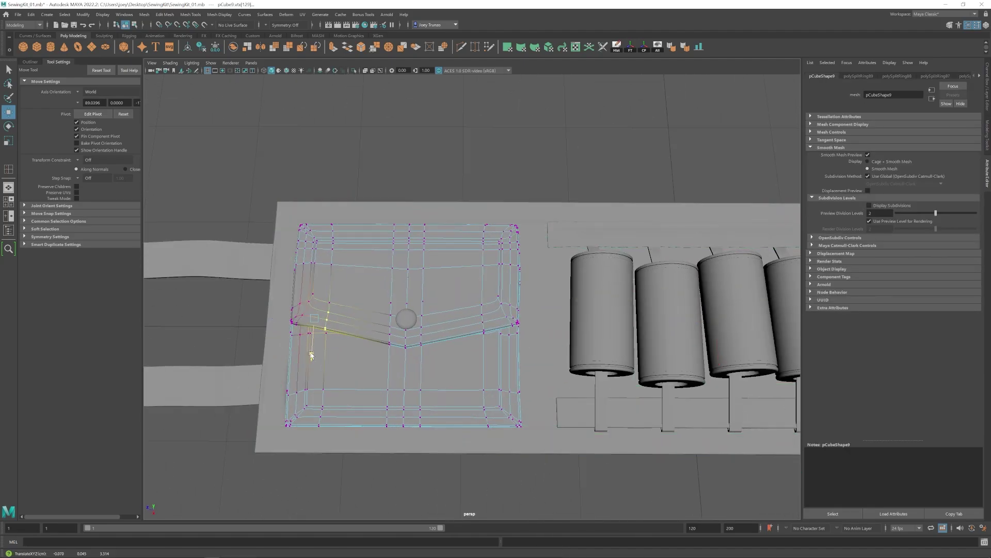
pyautogui.click(605, 155)
pyautogui.keyDown('alt'); pyautogui.moveTo(635, 310); pyautogui.dragTo(432, 299); pyautogui.keyUp('alt')
pyautogui.scroll(-5, 432, 299)
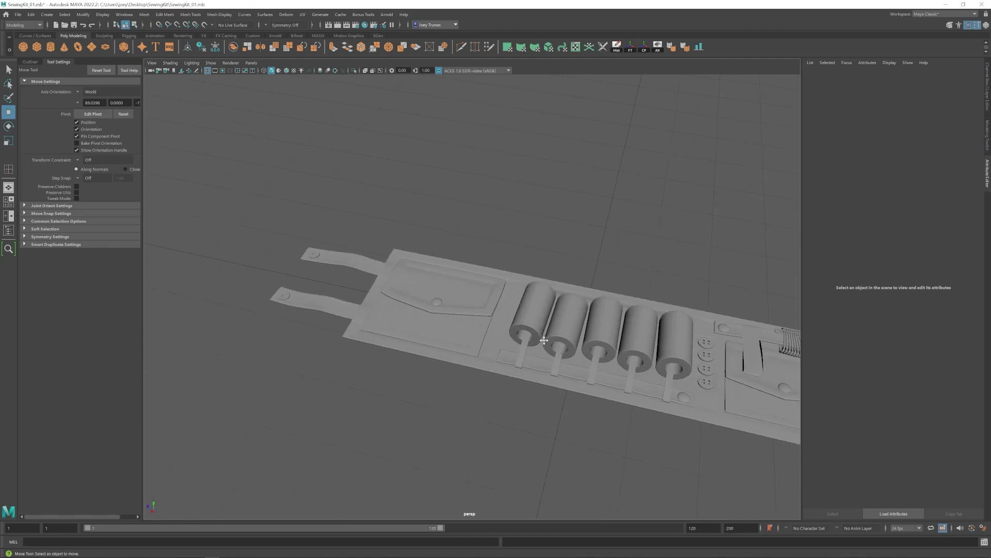
# - Frame the holding strip through the first thread roll and examine its edges up close
pyautogui.keyDown('alt'); pyautogui.moveTo(541, 339); pyautogui.dragTo(457, 344); pyautogui.keyUp('alt')
pyautogui.scroll(-3, 458, 345)
pyautogui.keyDown('alt'); pyautogui.moveTo(458, 345); pyautogui.dragTo(384, 325, button='middle'); pyautogui.keyUp('alt')
pyautogui.click(389, 325)
pyautogui.press('f')
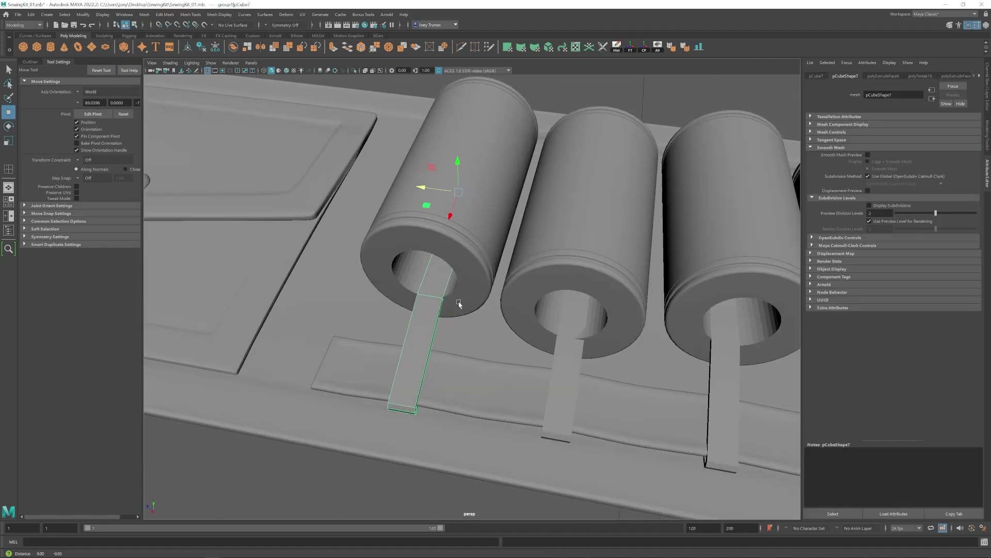
pyautogui.keyDown('alt'); pyautogui.moveTo(458, 305); pyautogui.dragTo(424, 245); pyautogui.keyUp('alt')
pyautogui.moveTo(421, 237); pyautogui.dragTo(432, 204, button='right')
pyautogui.doubleClick(431, 217)
pyautogui.keyDown('alt'); pyautogui.moveTo(427, 181); pyautogui.dragTo(467, 206); pyautogui.keyUp('alt')
# - Bevel the rim of the centre hole on the front face of the first thread roll and adjust the bevel fraction
pyautogui.click(469, 171)
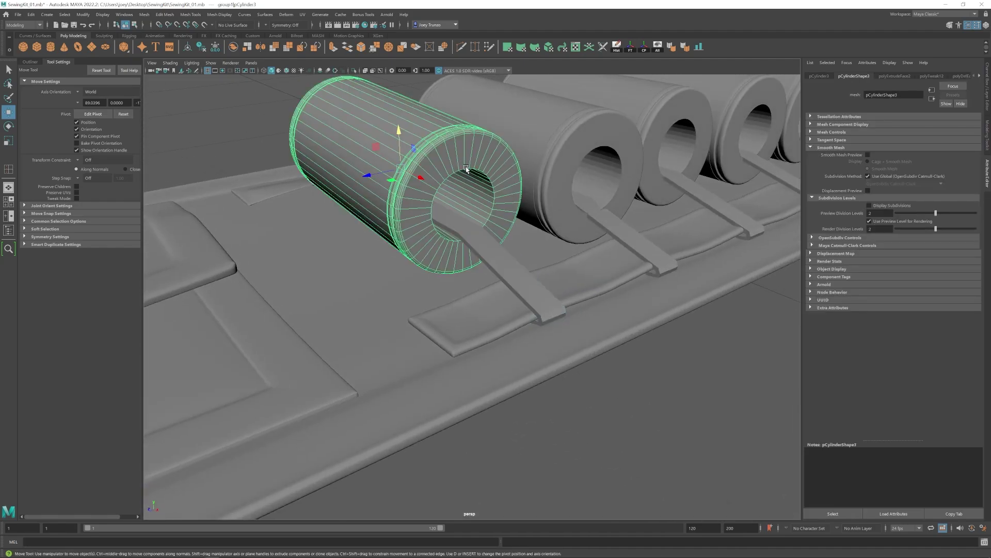
pyautogui.moveTo(469, 172); pyautogui.dragTo(469, 139, button='right')
pyautogui.doubleClick(468, 178)
pyautogui.moveTo(467, 174); pyautogui.dragTo(424, 240)
pyautogui.click(165, 14)
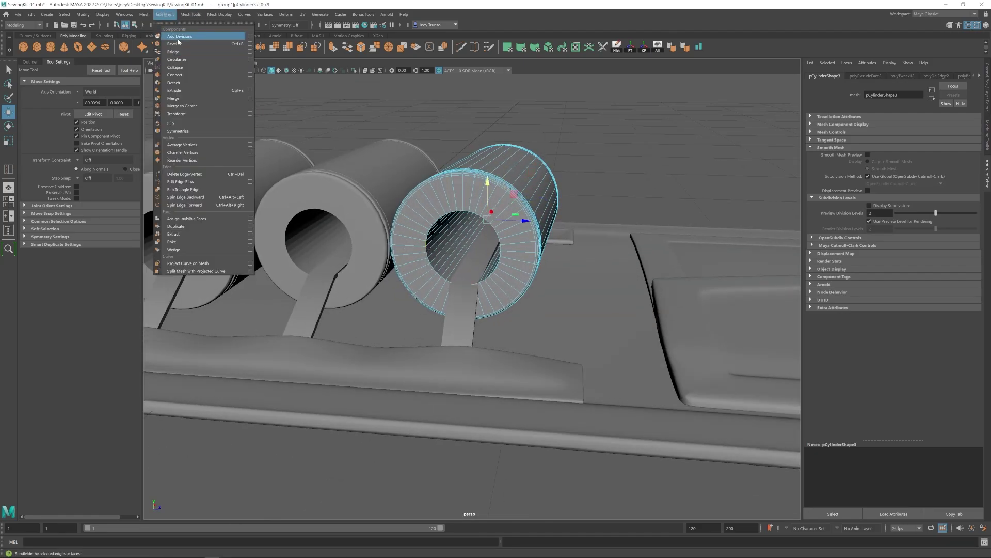
pyautogui.click(176, 44)
pyautogui.moveTo(937, 141); pyautogui.dragTo(920, 141)
pyautogui.keyDown('alt'); pyautogui.moveTo(615, 217); pyautogui.dragTo(615, 241); pyautogui.keyUp('alt')
pyautogui.press('w')
pyautogui.keyDown('alt'); pyautogui.moveTo(615, 241); pyautogui.dragTo(496, 310, button='right'); pyautogui.keyUp('alt')
pyautogui.click(547, 361)
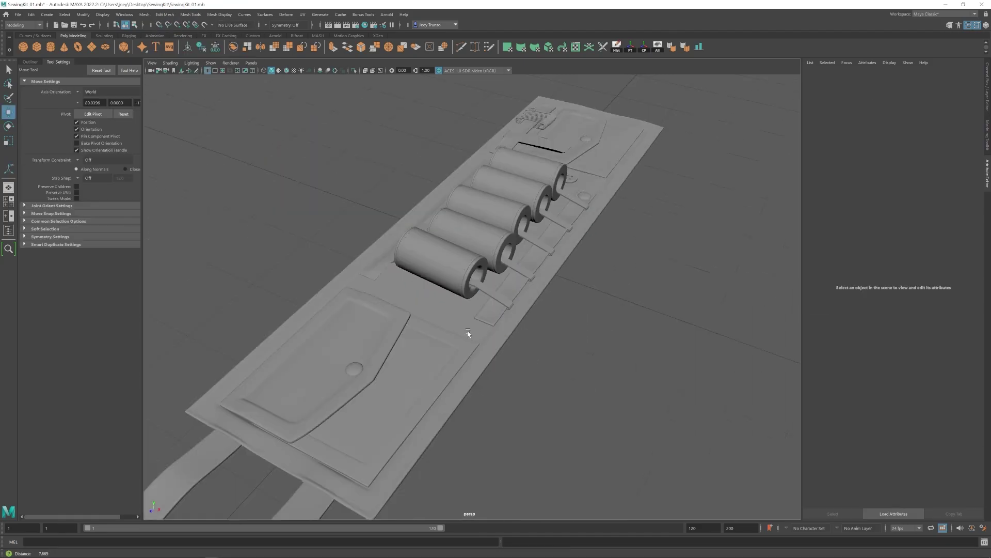
# - Lower the holding strip's bend edges slightly inside the first thread roll's front opening
pyautogui.keyDown('alt'); pyautogui.moveTo(469, 334); pyautogui.dragTo(440, 339); pyautogui.keyUp('alt')
pyautogui.keyDown('alt'); pyautogui.moveTo(441, 339); pyautogui.dragTo(472, 294, button='right'); pyautogui.keyUp('alt')
pyautogui.keyDown('alt'); pyautogui.moveTo(473, 295); pyautogui.dragTo(518, 265); pyautogui.keyUp('alt')
pyautogui.click(518, 264)
pyautogui.moveTo(518, 264); pyautogui.dragTo(518, 235, button='right')
pyautogui.doubleClick(500, 238)
pyautogui.keyDown('alt'); pyautogui.moveTo(500, 239); pyautogui.dragTo(493, 221); pyautogui.keyUp('alt')
pyautogui.keyDown('alt'); pyautogui.moveTo(372, 247); pyautogui.dragTo(542, 261); pyautogui.keyUp('alt')
pyautogui.doubleClick(349, 264)
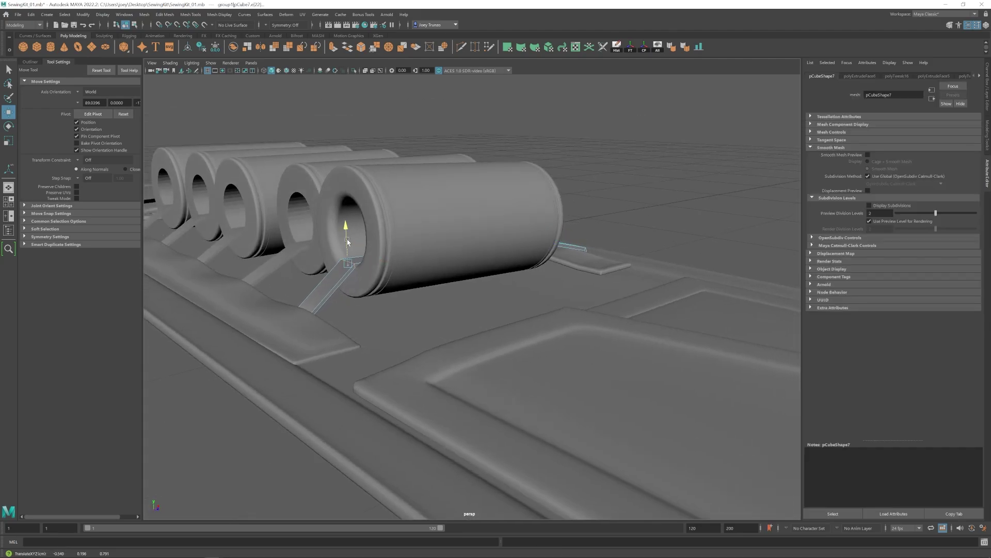
pyautogui.moveTo(347, 241); pyautogui.dragTo(347, 244)
# - Select the first thread roll and adjust its height against its holding strip
pyautogui.moveTo(380, 283)
pyautogui.keyDown('alt'); pyautogui.mouseDown()
pyautogui.moveTo(346, 265)
pyautogui.moveTo(369, 274)
pyautogui.mouseUp(); pyautogui.keyUp('alt')
pyautogui.press('e')
pyautogui.click(388, 213)
pyautogui.press('w')
pyautogui.moveTo(413, 194); pyautogui.dragTo(485, 261)
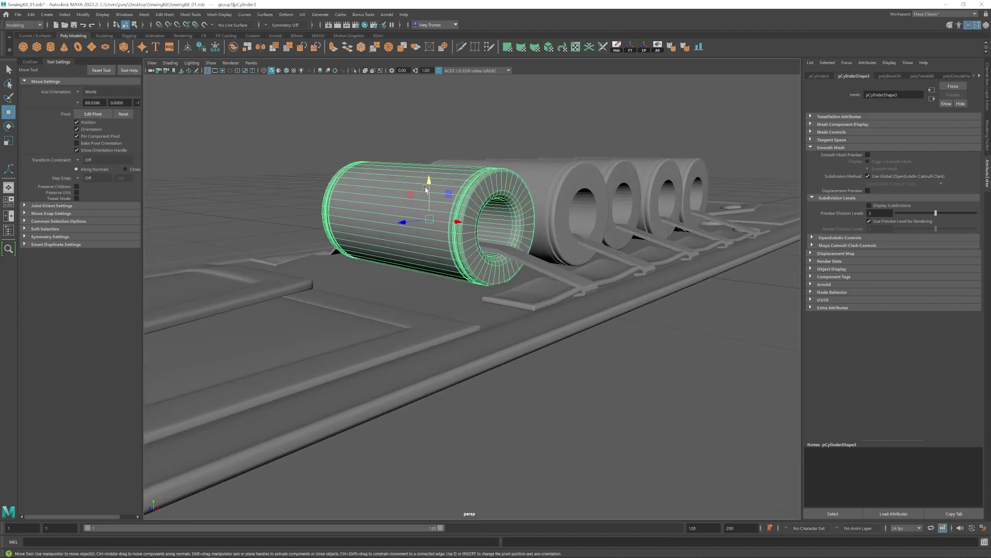
# - Reposition the holding strip's bend edges at the first roll's hole so the strip follows the inner surface
pyautogui.click(514, 254)
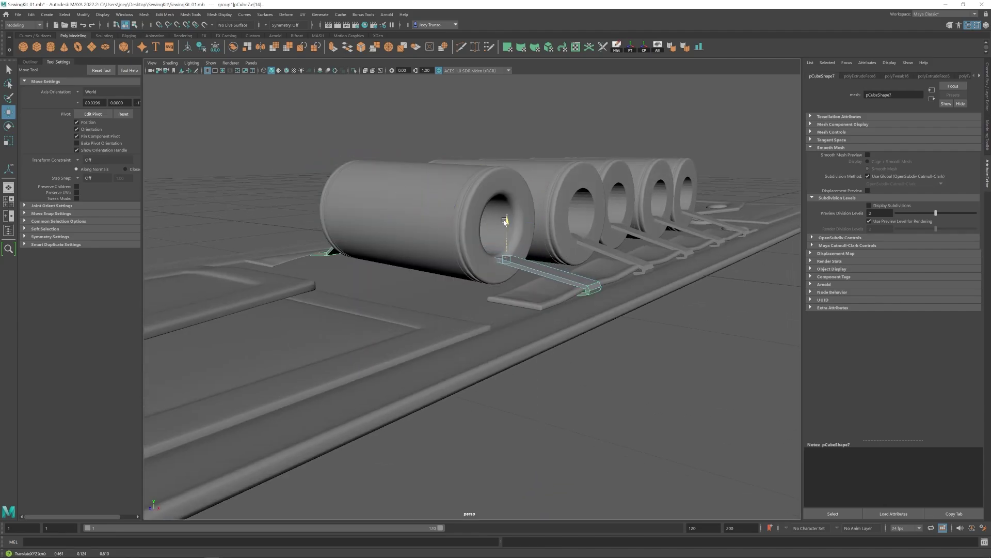
pyautogui.keyDown('alt'); pyautogui.moveTo(505, 221); pyautogui.dragTo(439, 279); pyautogui.keyUp('alt')
pyautogui.moveTo(442, 223)
pyautogui.keyDown('alt'); pyautogui.mouseDown()
pyautogui.moveTo(401, 221)
pyautogui.moveTo(436, 223)
pyautogui.mouseUp(); pyautogui.keyUp('alt')
pyautogui.keyDown('alt'); pyautogui.moveTo(439, 224); pyautogui.dragTo(501, 219); pyautogui.keyUp('alt')
pyautogui.moveTo(429, 254); pyautogui.dragTo(289, 272)
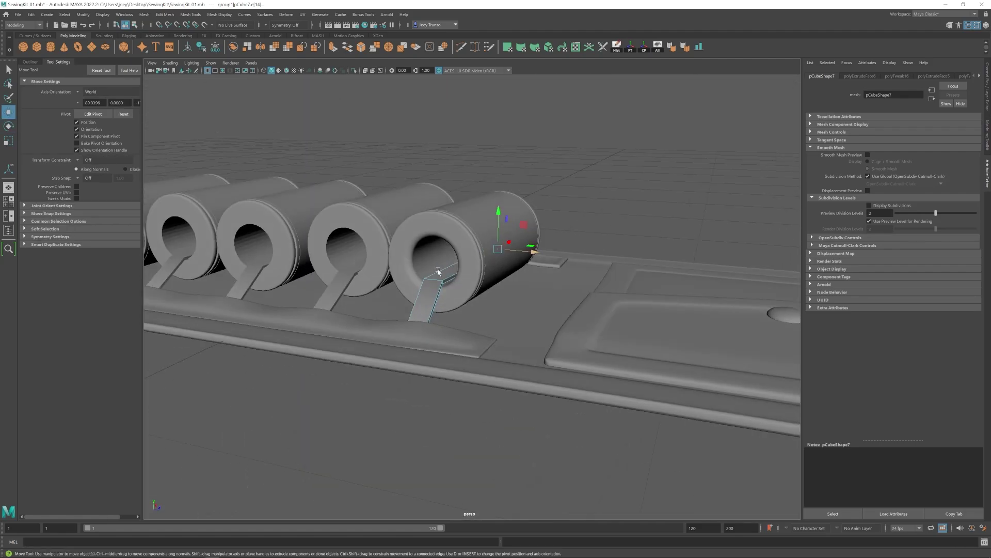
pyautogui.click(436, 273)
pyautogui.keyDown('alt'); pyautogui.moveTo(437, 274); pyautogui.dragTo(459, 274, button='right'); pyautogui.keyUp('alt')
pyautogui.moveTo(420, 240); pyautogui.dragTo(422, 252)
pyautogui.keyDown('alt'); pyautogui.moveTo(454, 270); pyautogui.dragTo(483, 254); pyautogui.keyUp('alt')
# - Bevel the selected bend edges of the first roll's holding strip and adjust the bevel fraction
pyautogui.click(165, 14)
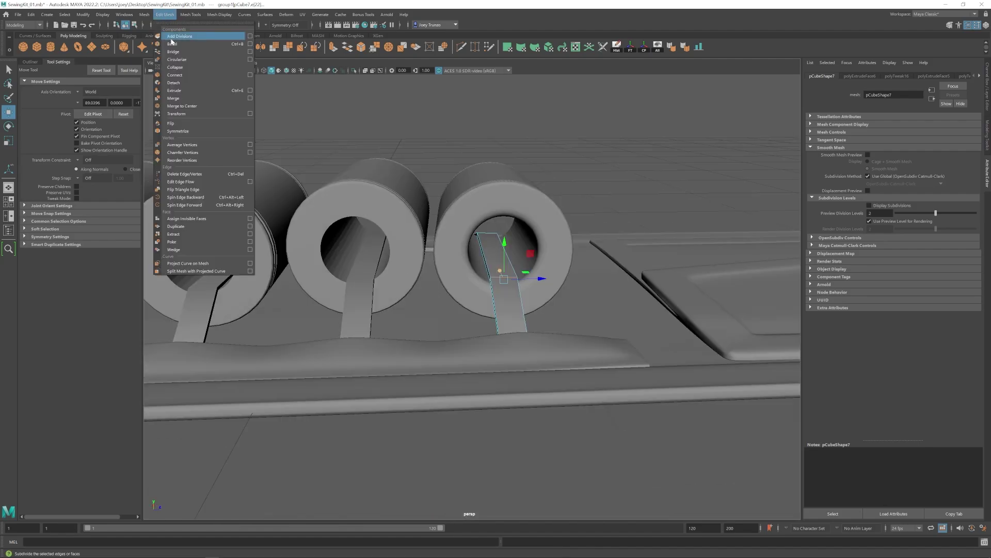
pyautogui.click(171, 40)
pyautogui.moveTo(896, 149); pyautogui.dragTo(902, 149)
pyautogui.keyDown('alt'); pyautogui.moveTo(393, 222); pyautogui.dragTo(457, 250); pyautogui.keyUp('alt')
# - Bevel the remaining hard edges of the first roll's holding strip, reduce the fraction and deselect the strip
pyautogui.click(507, 282)
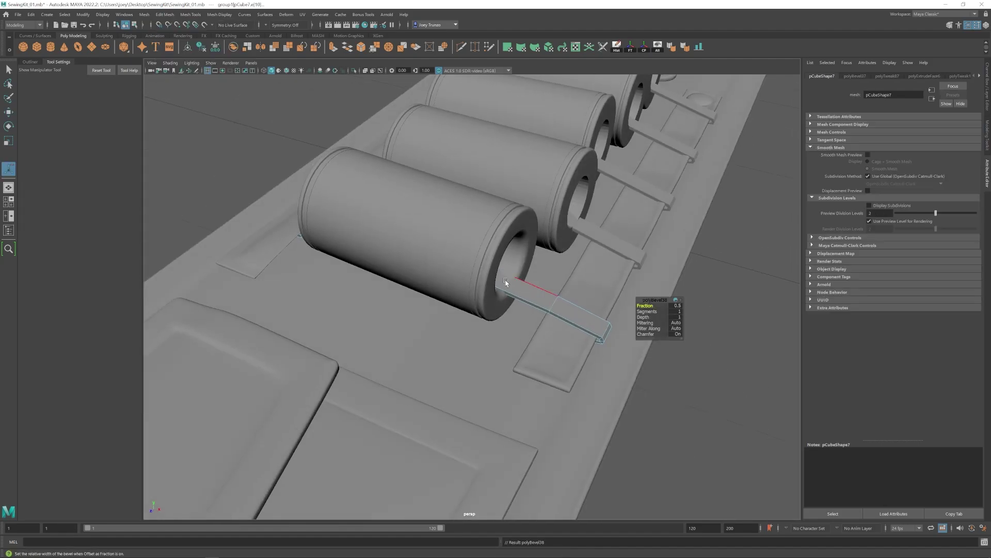
pyautogui.click(165, 15)
pyautogui.click(171, 40)
pyautogui.moveTo(936, 140); pyautogui.dragTo(902, 149)
pyautogui.click(539, 284)
pyautogui.keyDown('alt'); pyautogui.moveTo(537, 306); pyautogui.dragTo(439, 267); pyautogui.keyUp('alt')
pyautogui.hotkey('ctrl', 'b')
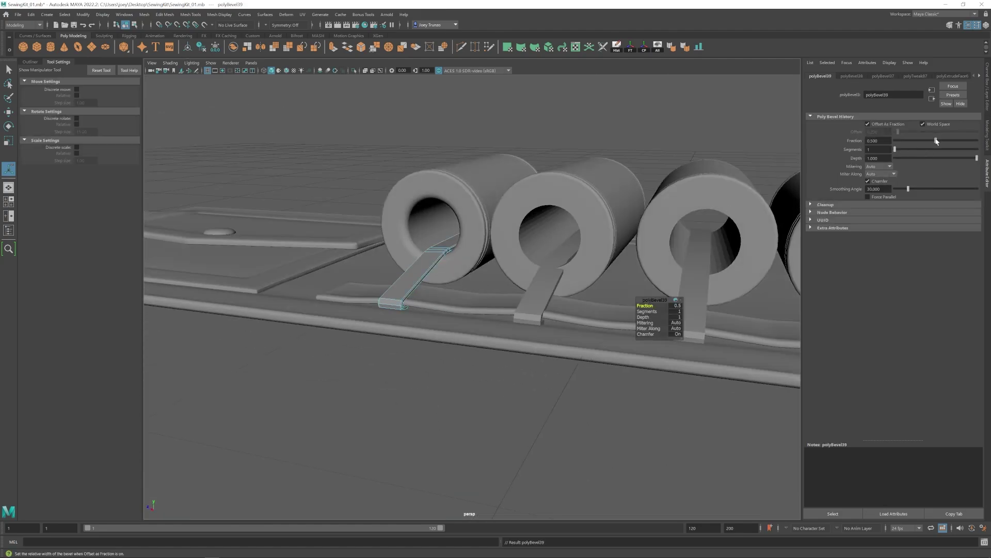
pyautogui.press('w')
pyautogui.moveTo(417, 266); pyautogui.dragTo(446, 241, button='right')
pyautogui.click(599, 377)
# - Select the upper bend vertices at the first holding strip's hooked front end and raise them slightly
pyautogui.keyDown('alt'); pyautogui.moveTo(601, 341); pyautogui.dragTo(403, 296); pyautogui.keyUp('alt')
pyautogui.scroll(-5, 402, 295)
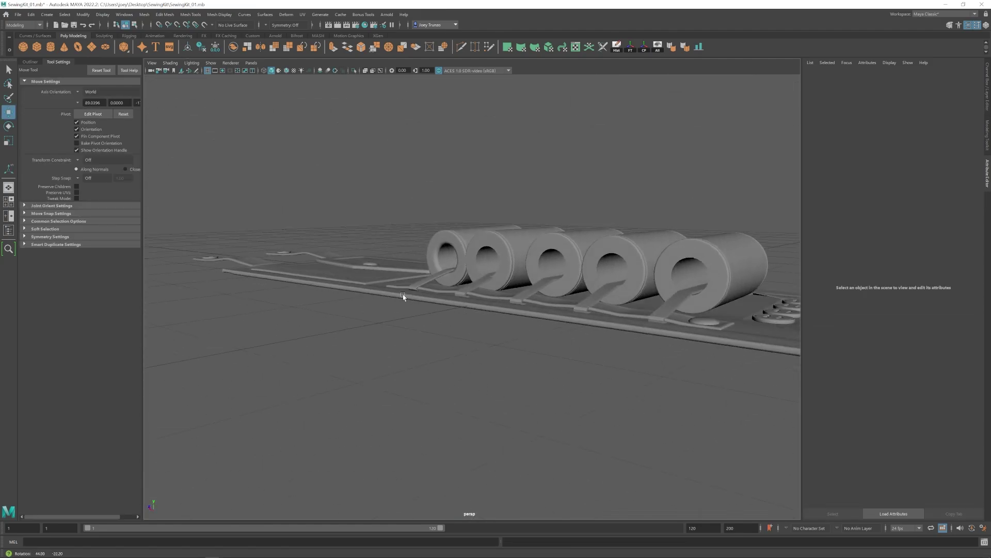
pyautogui.scroll(8, 296, 268)
pyautogui.click(296, 268)
pyautogui.keyDown('alt'); pyautogui.moveTo(295, 268); pyautogui.dragTo(391, 294); pyautogui.keyUp('alt')
pyautogui.keyDown('alt'); pyautogui.moveTo(392, 294); pyautogui.dragTo(482, 321, button='middle'); pyautogui.keyUp('alt')
pyautogui.scroll(6, 483, 321)
pyautogui.moveTo(483, 321); pyautogui.dragTo(439, 322, button='right')
pyautogui.keyDown('alt'); pyautogui.moveTo(439, 322); pyautogui.dragTo(418, 315); pyautogui.keyUp('alt')
pyautogui.moveTo(412, 312); pyautogui.dragTo(363, 314, button='right')
pyautogui.keyDown('alt'); pyautogui.moveTo(364, 314); pyautogui.dragTo(496, 310); pyautogui.keyUp('alt')
pyautogui.moveTo(615, 315); pyautogui.dragTo(371, 415)
pyautogui.moveTo(370, 414); pyautogui.dragTo(632, 266)
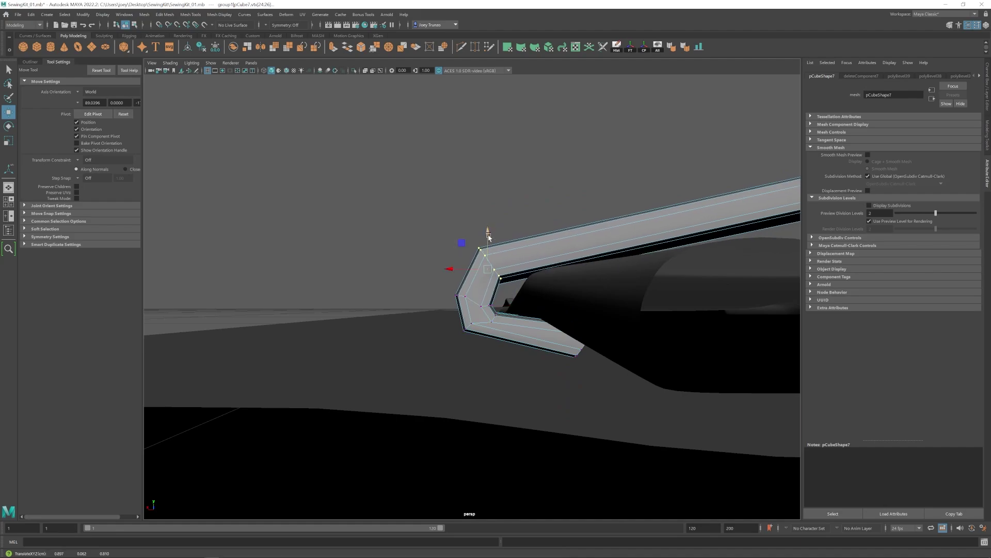
pyautogui.moveTo(498, 233); pyautogui.dragTo(499, 230)
# - Select the vertices at the tip of the holding strip's folded front end and scale them vertically
pyautogui.moveTo(386, 364); pyautogui.dragTo(538, 333)
pyautogui.moveTo(537, 332); pyautogui.dragTo(498, 278)
pyautogui.press('e')
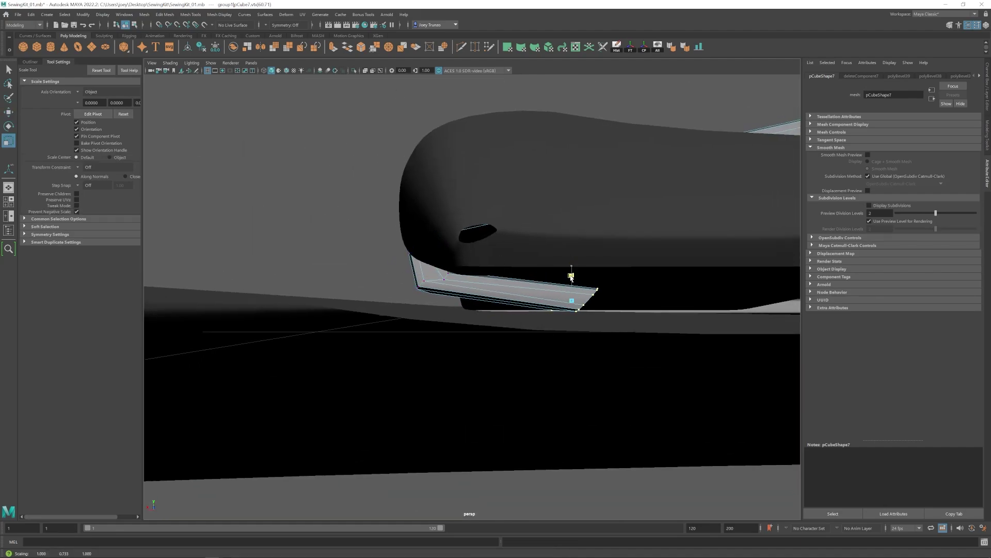
pyautogui.keyDown('alt'); pyautogui.moveTo(571, 277); pyautogui.dragTo(464, 248); pyautogui.keyUp('alt')
pyautogui.press('w')
pyautogui.keyDown('alt'); pyautogui.moveTo(441, 286); pyautogui.dragTo(443, 311); pyautogui.keyUp('alt')
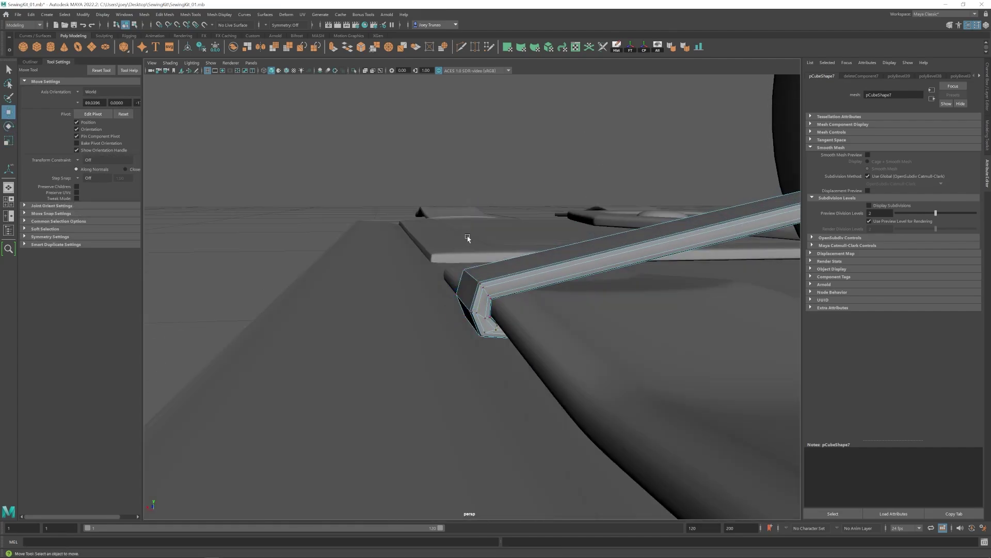
# - Bevel the bend edges at the holding strip's hooked front end
pyautogui.scroll(-6, 467, 237)
pyautogui.scroll(4, 473, 285)
pyautogui.click(171, 15)
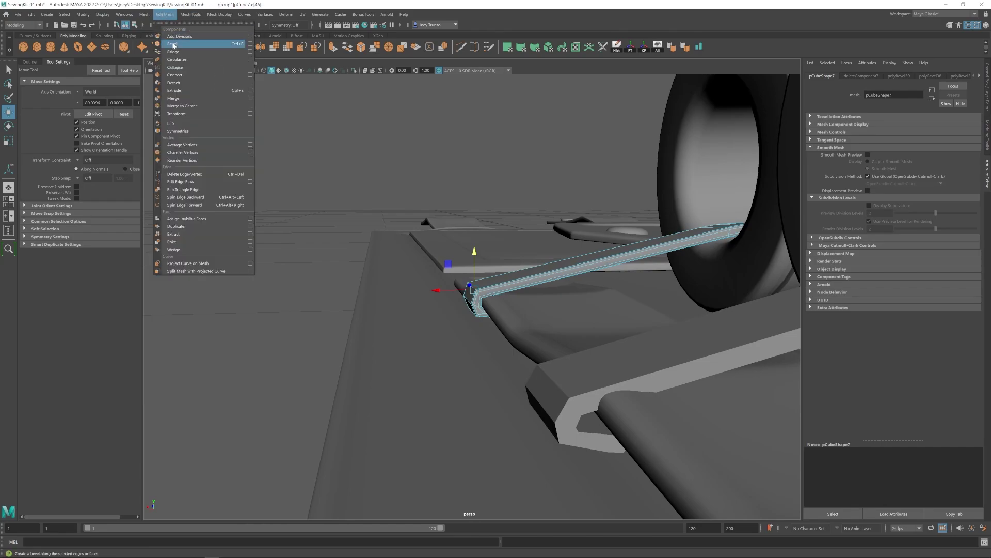
pyautogui.click(175, 41)
pyautogui.press('q')
pyautogui.click(486, 274)
# - Shift the edge loop at the holding strip's front bend slightly outward and preview the strip smoothed
pyautogui.keyDown('alt'); pyautogui.moveTo(485, 282); pyautogui.dragTo(494, 303); pyautogui.keyUp('alt')
pyautogui.moveTo(493, 303); pyautogui.dragTo(493, 279, button='right')
pyautogui.press('1')
pyautogui.doubleClick(468, 298)
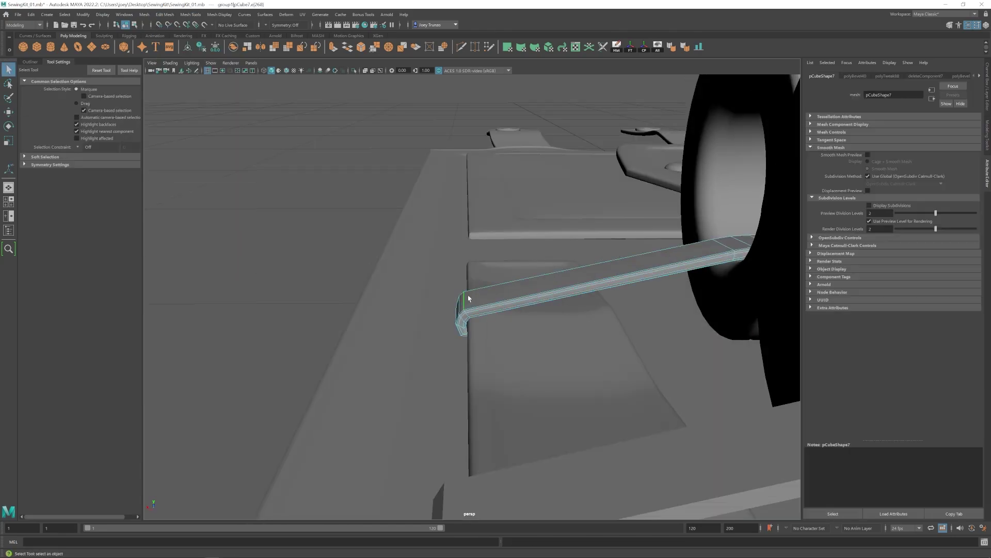
pyautogui.press('w')
pyautogui.moveTo(437, 305); pyautogui.dragTo(434, 304)
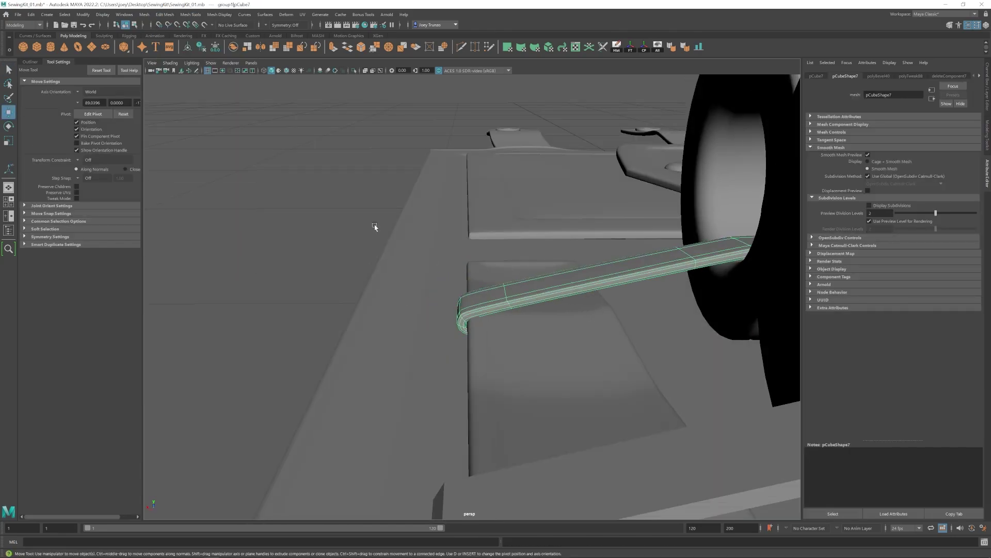
pyautogui.click(375, 227)
# - Adjust the height and depth of the edge loops around the holding strip's front bend and deselect the strip
pyautogui.scroll(-3, 375, 227)
pyautogui.click(510, 299)
pyautogui.keyDown('alt'); pyautogui.moveTo(509, 299); pyautogui.dragTo(505, 266); pyautogui.keyUp('alt')
pyautogui.scroll(3, 505, 266)
pyautogui.moveTo(496, 282); pyautogui.dragTo(495, 258, button='right')
pyautogui.doubleClick(464, 285)
pyautogui.moveTo(465, 252); pyautogui.dragTo(466, 251)
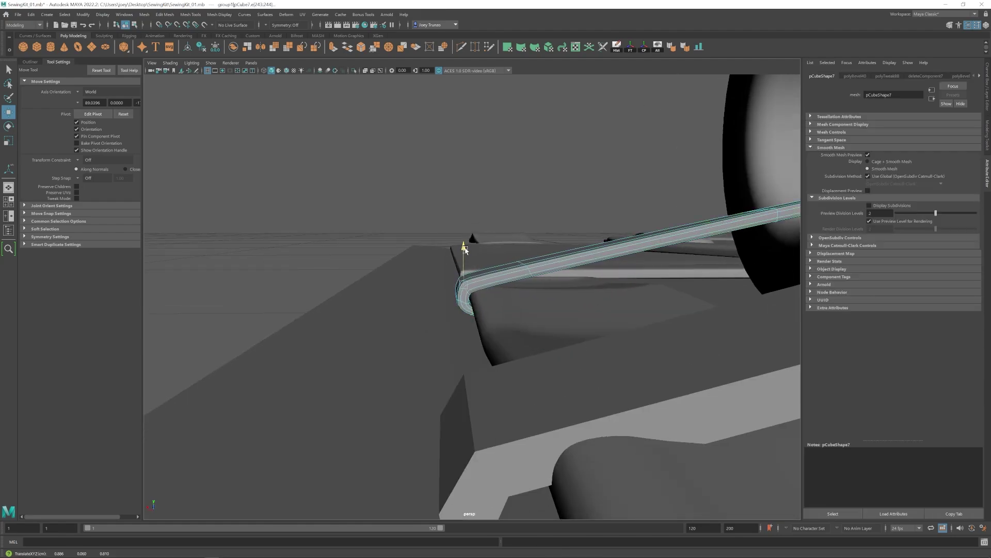
pyautogui.moveTo(440, 284); pyautogui.dragTo(456, 283)
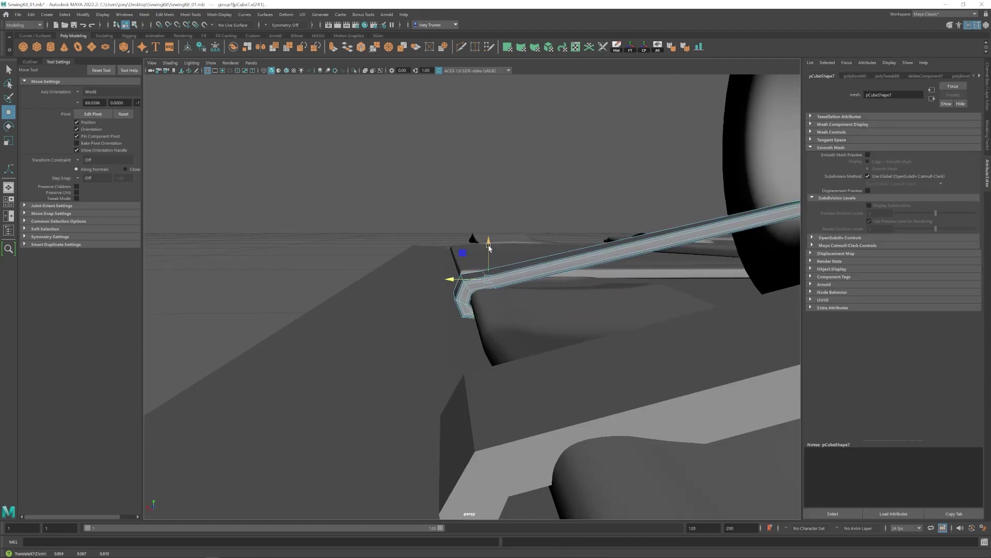
pyautogui.scroll(-5, 484, 287)
pyautogui.click(548, 320)
# - Examine the thread rolls, holding strips and pockets across the whole sewing kit
pyautogui.keyDown('alt'); pyautogui.moveTo(548, 321); pyautogui.dragTo(457, 325); pyautogui.keyUp('alt')
pyautogui.scroll(-3, 553, 328)
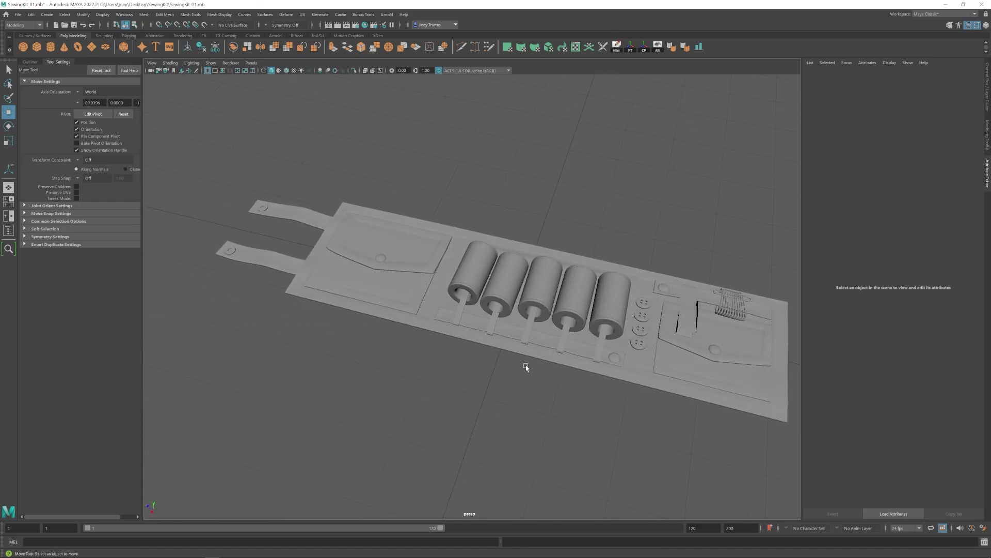
pyautogui.keyDown('alt'); pyautogui.moveTo(526, 367); pyautogui.dragTo(476, 352, button='middle'); pyautogui.keyUp('alt')
pyautogui.click(596, 304)
pyautogui.keyDown('alt'); pyautogui.moveTo(596, 304); pyautogui.dragTo(550, 287); pyautogui.keyUp('alt')
pyautogui.scroll(6, 550, 286)
pyautogui.scroll(-4, 526, 207)
pyautogui.click(525, 208)
pyautogui.keyDown('alt'); pyautogui.moveTo(563, 248); pyautogui.dragTo(442, 343); pyautogui.keyUp('alt')
pyautogui.scroll(-6, 442, 343)
# - Create a polygon torus, move it behind the sewing kit and set its radius to about 3.154
pyautogui.click(78, 47)
pyautogui.keyDown('alt'); pyautogui.moveTo(452, 319); pyautogui.dragTo(434, 354, button='middle'); pyautogui.keyUp('alt')
pyautogui.moveTo(434, 355); pyautogui.dragTo(445, 248)
pyautogui.scroll(3, 446, 248)
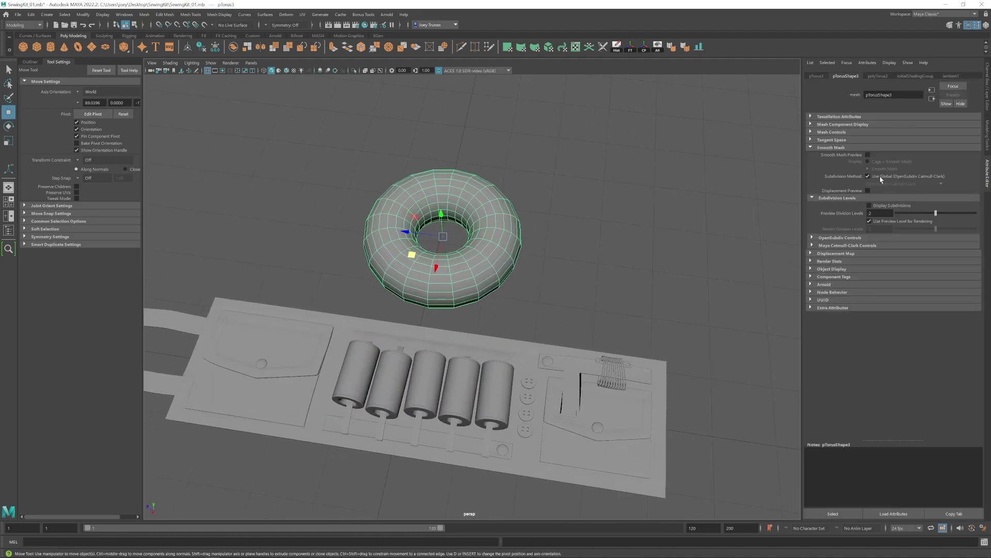
pyautogui.click(877, 76)
pyautogui.moveTo(895, 125); pyautogui.dragTo(897, 125)
pyautogui.keyDown('alt'); pyautogui.moveTo(517, 233); pyautogui.dragTo(339, 266, button='right'); pyautogui.keyUp('alt')
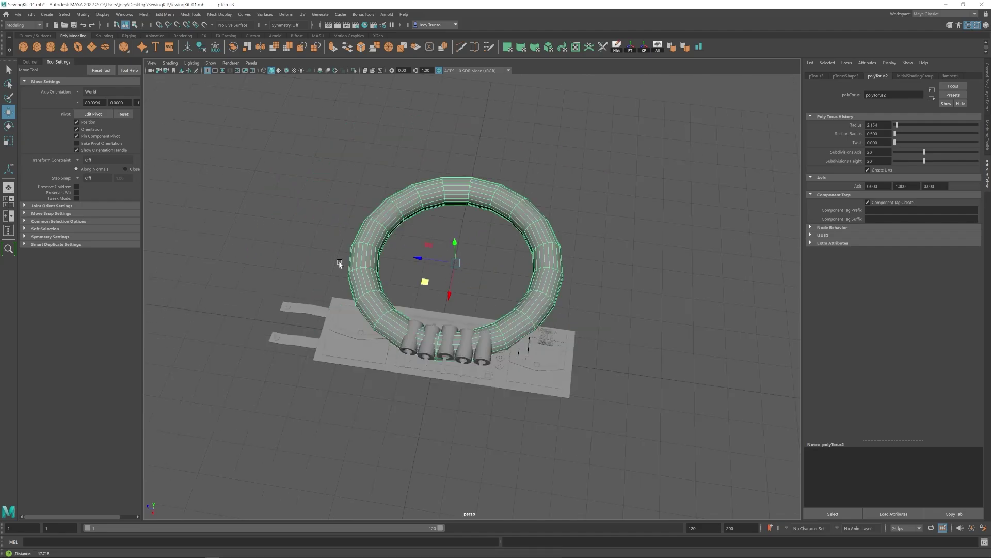
# - Scale the torus down, move it farther behind the kit and set its radius to about 5.67
pyautogui.press('r')
pyautogui.moveTo(458, 270); pyautogui.dragTo(418, 273)
pyautogui.press('w')
pyautogui.moveTo(454, 302); pyautogui.dragTo(460, 255)
pyautogui.keyDown('alt'); pyautogui.moveTo(460, 263); pyautogui.dragTo(461, 309, button='middle'); pyautogui.keyUp('alt')
pyautogui.keyDown('alt'); pyautogui.moveTo(464, 320); pyautogui.dragTo(609, 375, button='right'); pyautogui.keyUp('alt')
pyautogui.keyDown('alt'); pyautogui.moveTo(610, 376); pyautogui.dragTo(618, 364, button='middle'); pyautogui.keyUp('alt')
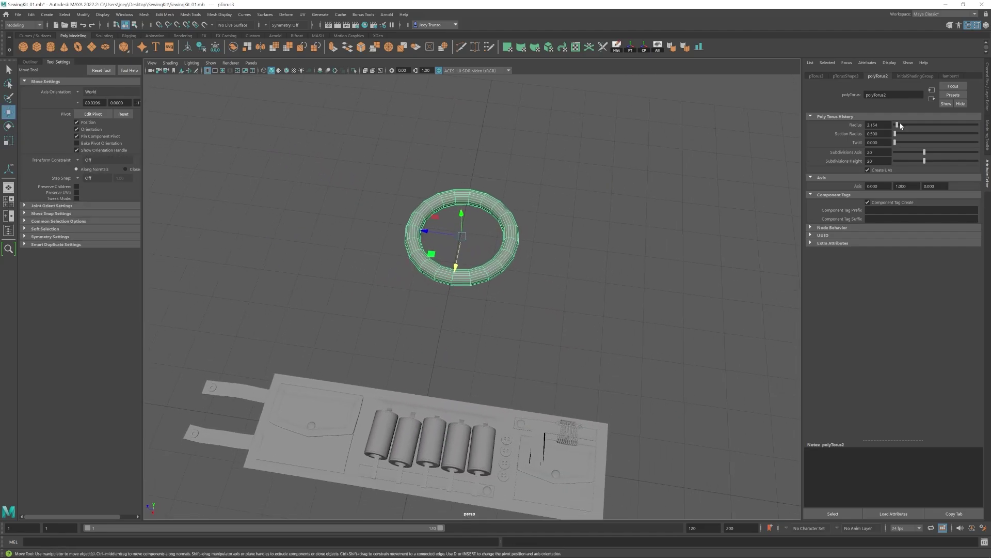
pyautogui.moveTo(898, 125); pyautogui.dragTo(901, 127)
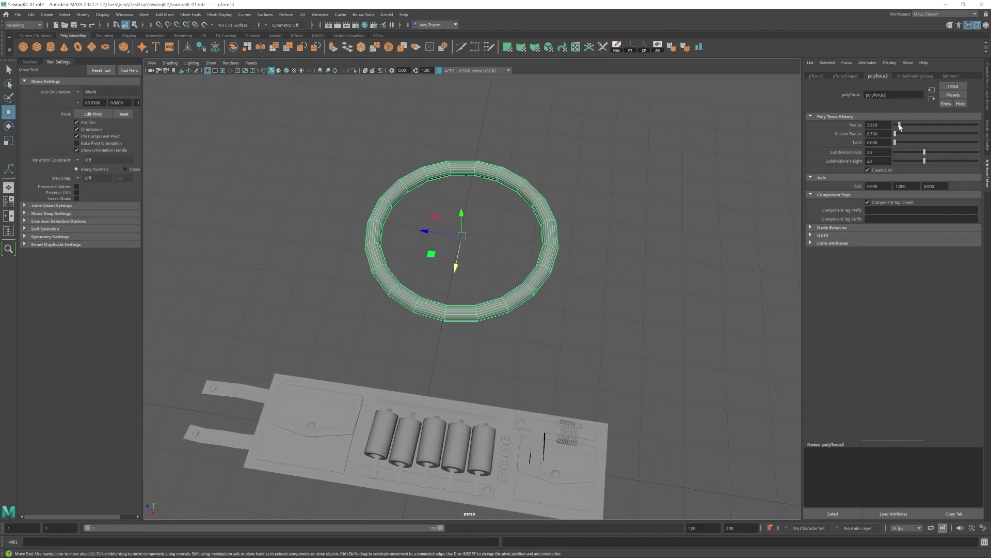
# - Extrude the outer faces on the kit side of the torus into a long straight shaft reaching across the kit
pyautogui.keyDown('alt'); pyautogui.moveTo(527, 300); pyautogui.dragTo(408, 315, button='right'); pyautogui.keyUp('alt')
pyautogui.keyDown('alt'); pyautogui.moveTo(488, 318); pyautogui.dragTo(512, 239, button='middle'); pyautogui.keyUp('alt')
pyautogui.moveTo(496, 217); pyautogui.dragTo(499, 254, button='right')
pyautogui.keyDown('alt'); pyautogui.moveTo(500, 261); pyautogui.dragTo(489, 234); pyautogui.keyUp('alt')
pyautogui.keyDown('alt'); pyautogui.moveTo(400, 260); pyautogui.dragTo(488, 282, button='right'); pyautogui.keyUp('alt')
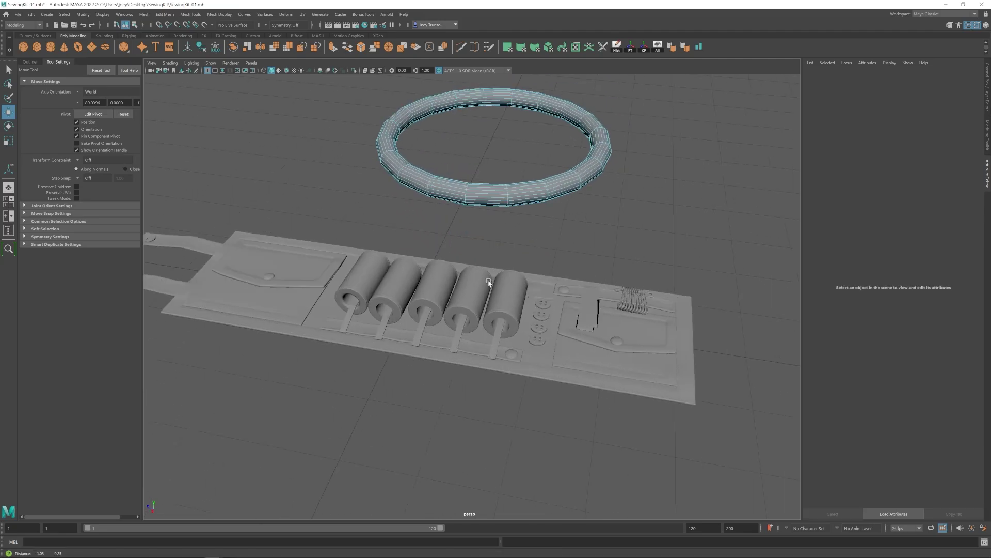
pyautogui.keyDown('alt'); pyautogui.moveTo(489, 282); pyautogui.dragTo(458, 294, button='middle'); pyautogui.keyUp('alt')
pyautogui.click(454, 201)
pyautogui.keyDown('alt'); pyautogui.moveTo(493, 230); pyautogui.dragTo(440, 173); pyautogui.keyUp('alt')
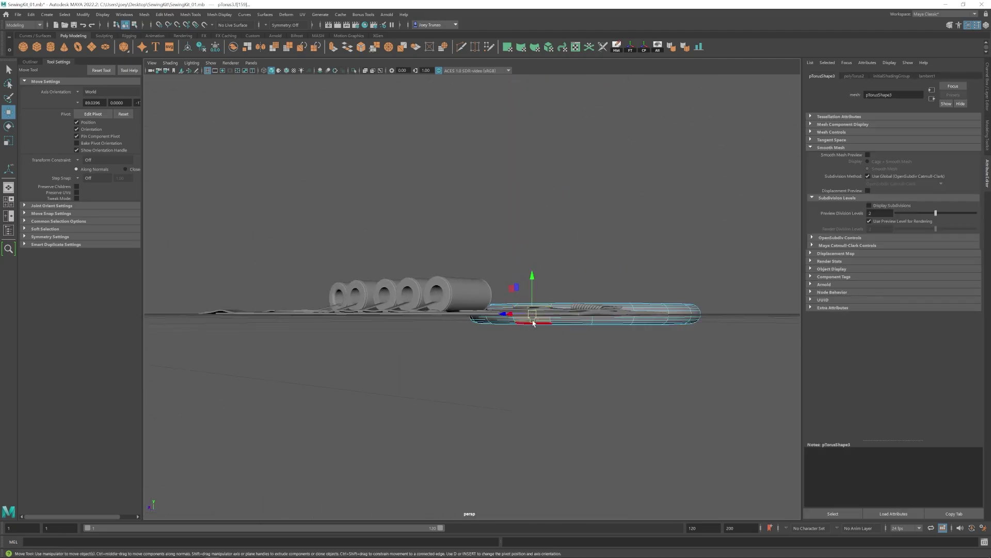
pyautogui.keyDown('alt'); pyautogui.moveTo(534, 322); pyautogui.dragTo(392, 321); pyautogui.keyUp('alt')
pyautogui.hotkey('ctrl', 'e')
pyautogui.press('w')
pyautogui.moveTo(403, 258); pyautogui.dragTo(407, 302)
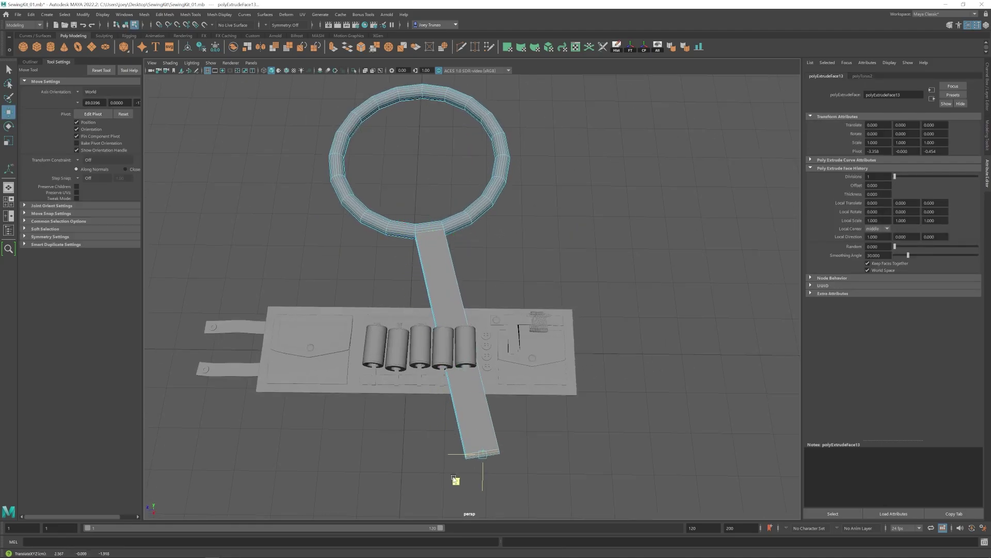
pyautogui.moveTo(453, 478); pyautogui.dragTo(453, 475)
# - Select all vertices of the ring and scale them into a narrower oval scissor handle
pyautogui.scroll(-5, 434, 292)
pyautogui.keyDown('alt'); pyautogui.moveTo(433, 293); pyautogui.dragTo(414, 305); pyautogui.keyUp('alt')
pyautogui.press('F9')
pyautogui.moveTo(373, 118); pyautogui.dragTo(572, 280)
pyautogui.press('r')
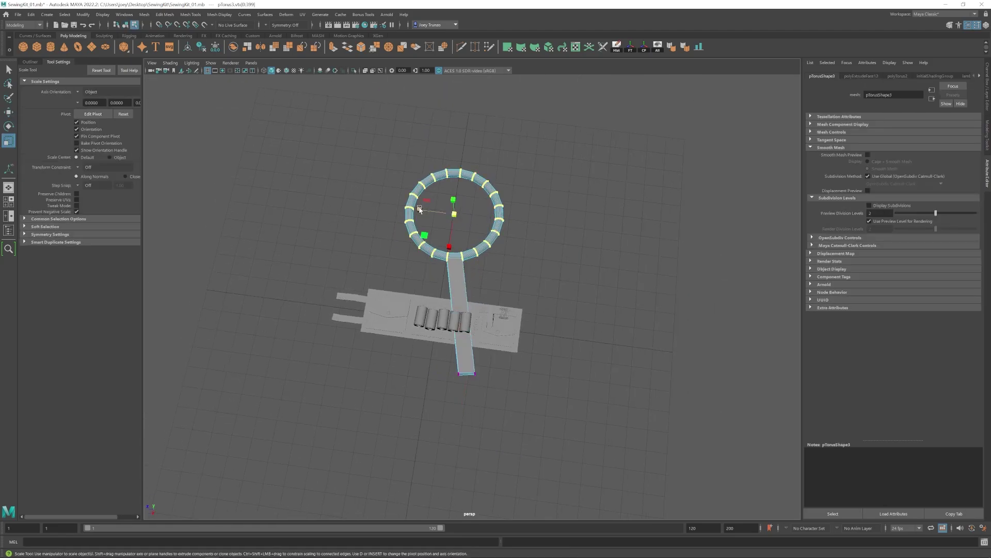
pyautogui.press('d')
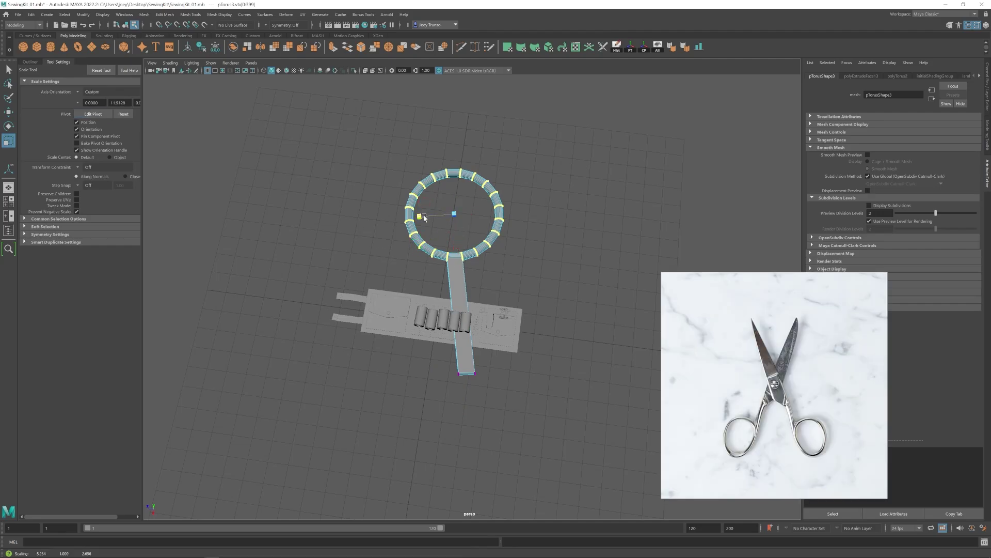
pyautogui.keyDown('alt'); pyautogui.moveTo(455, 304); pyautogui.dragTo(504, 305); pyautogui.keyUp('alt')
pyautogui.press('w')
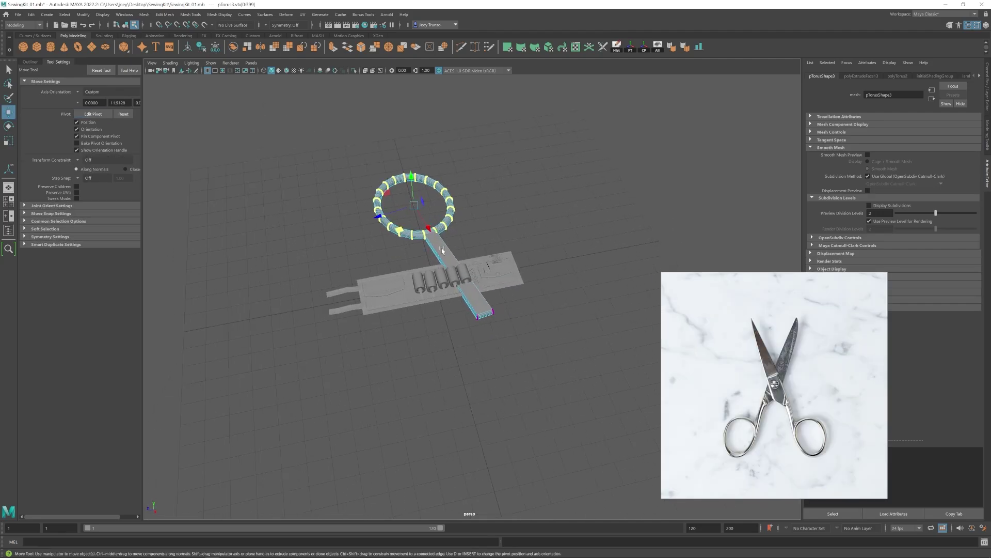
# - Delete the end face of the scissor shaft
pyautogui.click(491, 322)
pyautogui.rightClick(481, 305)
pyautogui.moveTo(480, 305); pyautogui.dragTo(480, 326, button='right')
pyautogui.click(485, 316)
pyautogui.keyDown('alt'); pyautogui.moveTo(497, 310); pyautogui.dragTo(483, 343); pyautogui.keyUp('alt')
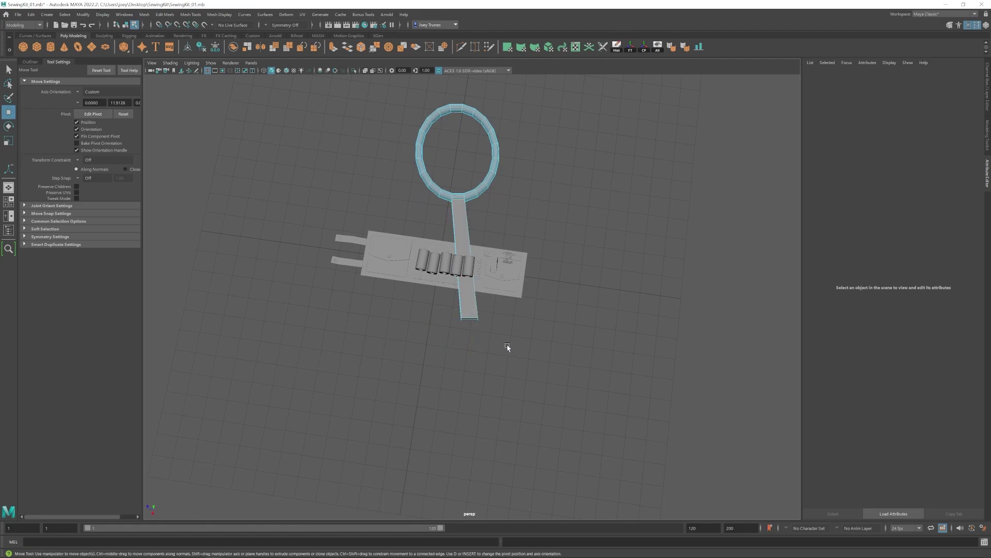
# - Select the vertices at the open end of the scissor shaft and scale them
pyautogui.moveTo(448, 306); pyautogui.dragTo(491, 294)
pyautogui.press('r')
pyautogui.keyDown('alt'); pyautogui.moveTo(464, 335); pyautogui.dragTo(491, 294); pyautogui.keyUp('alt')
pyautogui.keyDown('alt'); pyautogui.moveTo(491, 294); pyautogui.dragTo(509, 299, button='right'); pyautogui.keyUp('alt')
pyautogui.keyDown('alt'); pyautogui.moveTo(509, 299); pyautogui.dragTo(488, 315); pyautogui.keyUp('alt')
pyautogui.press('w')
# - Select the border edges at the scissor shaft's open end, move them back to shorten the shaft, and scale them
pyautogui.moveTo(469, 274); pyautogui.dragTo(469, 251, button='right')
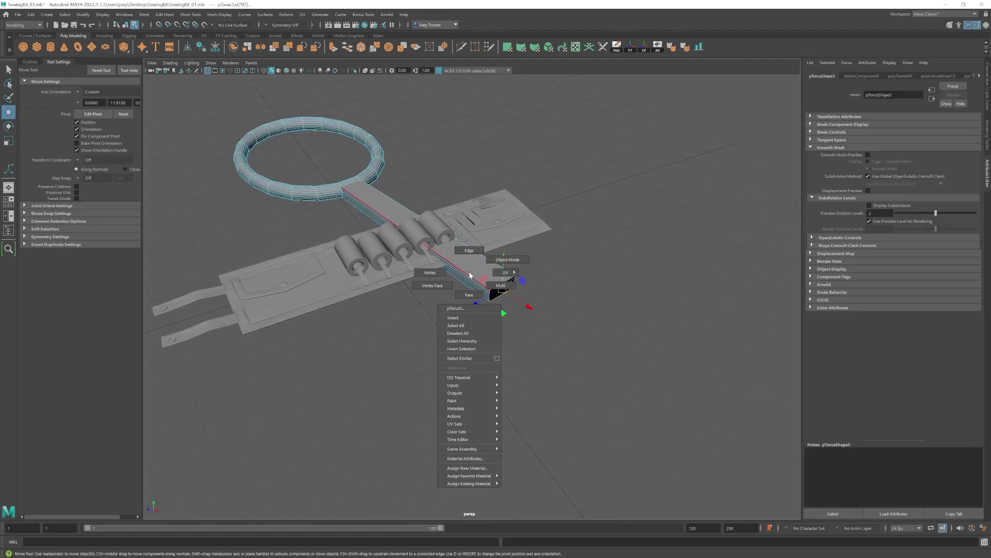
pyautogui.doubleClick(503, 280)
pyautogui.keyDown('alt'); pyautogui.moveTo(573, 334); pyautogui.dragTo(492, 312, button='right'); pyautogui.keyUp('alt')
pyautogui.keyDown('alt'); pyautogui.moveTo(492, 312); pyautogui.dragTo(492, 306); pyautogui.keyUp('alt')
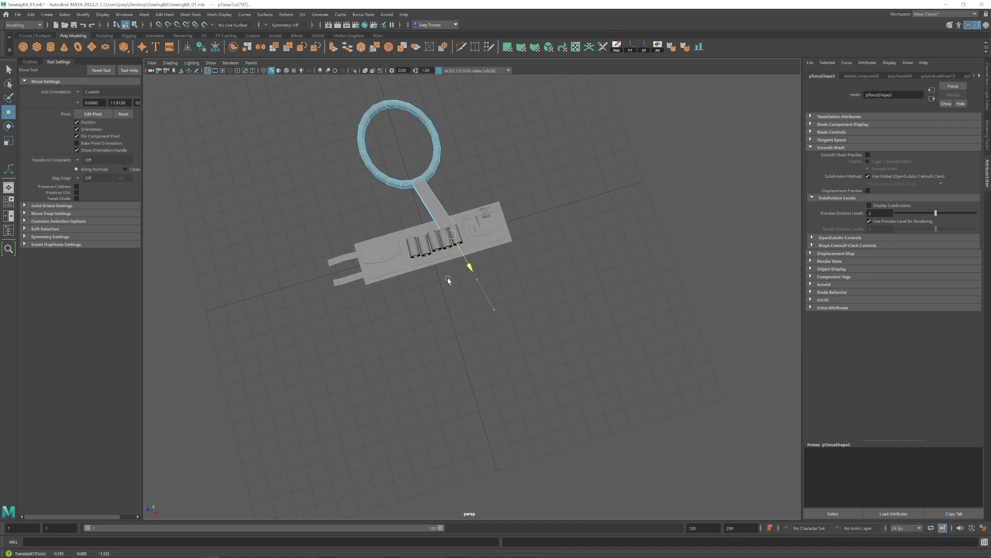
pyautogui.keyDown('alt'); pyautogui.moveTo(448, 279); pyautogui.dragTo(438, 279); pyautogui.keyUp('alt')
pyautogui.press('r')
pyautogui.press('w')
pyautogui.keyDown('alt'); pyautogui.moveTo(424, 247); pyautogui.dragTo(424, 277, button='middle'); pyautogui.keyUp('alt')
pyautogui.press('r')
pyautogui.moveTo(423, 276); pyautogui.dragTo(422, 277)
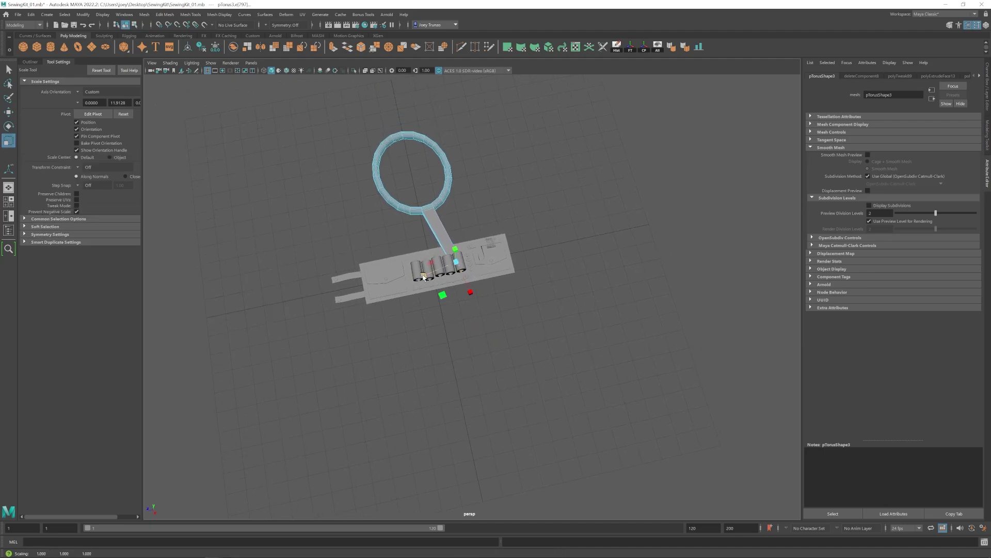
# - Isolate the scissor piece and extrude its open-end edges into a short section that flares to one side
pyautogui.hotkey('ctrl', 'e')
pyautogui.press('r')
pyautogui.keyDown('alt'); pyautogui.moveTo(526, 350); pyautogui.dragTo(474, 284); pyautogui.keyUp('alt')
pyautogui.press('F8')
pyautogui.click(354, 70)
pyautogui.moveTo(475, 281); pyautogui.dragTo(476, 260, button='right')
pyautogui.click(457, 284)
pyautogui.keyDown('alt'); pyautogui.moveTo(429, 305); pyautogui.dragTo(459, 345); pyautogui.keyUp('alt')
pyautogui.press('r')
pyautogui.moveTo(459, 345); pyautogui.dragTo(464, 299, button='middle')
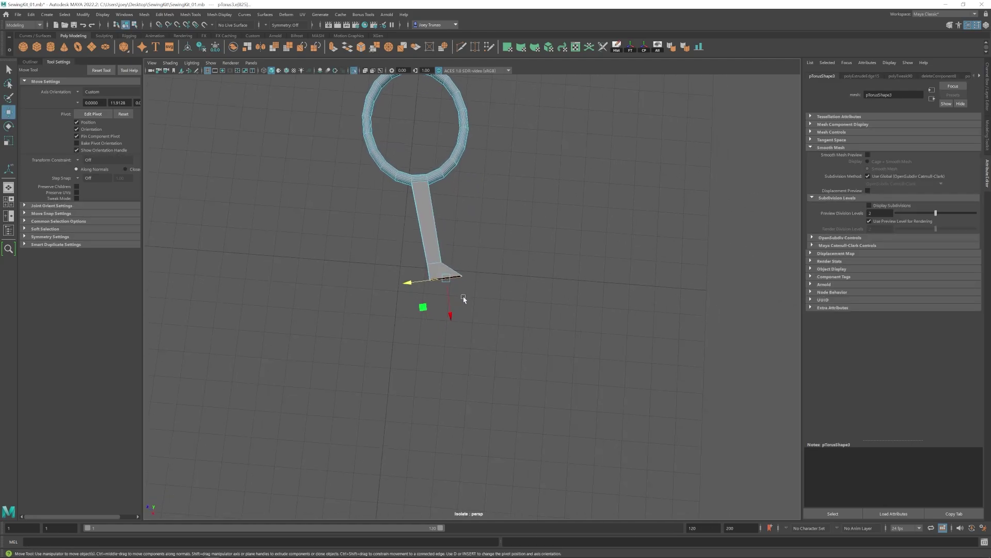
# - Extrude the flared end into a long blade narrowing to a point, and shift its tip and shoulder vertices sideways
pyautogui.keyDown('shift'); pyautogui.moveTo(423, 299); pyautogui.dragTo(454, 326); pyautogui.keyUp('shift')
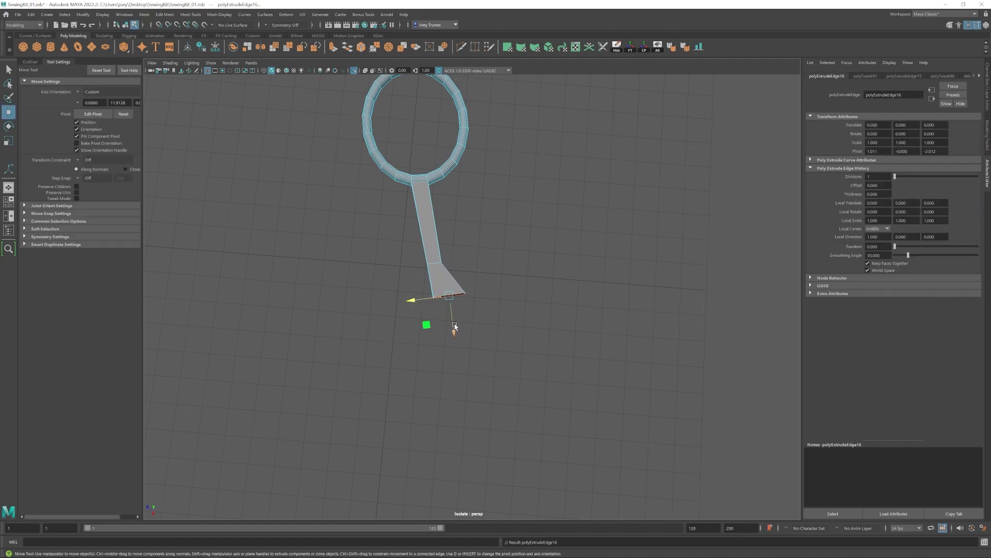
pyautogui.keyDown('alt'); pyautogui.moveTo(473, 384); pyautogui.dragTo(472, 361, button='middle'); pyautogui.keyUp('alt')
pyautogui.moveTo(471, 361); pyautogui.dragTo(445, 361, button='right')
pyautogui.click(477, 371)
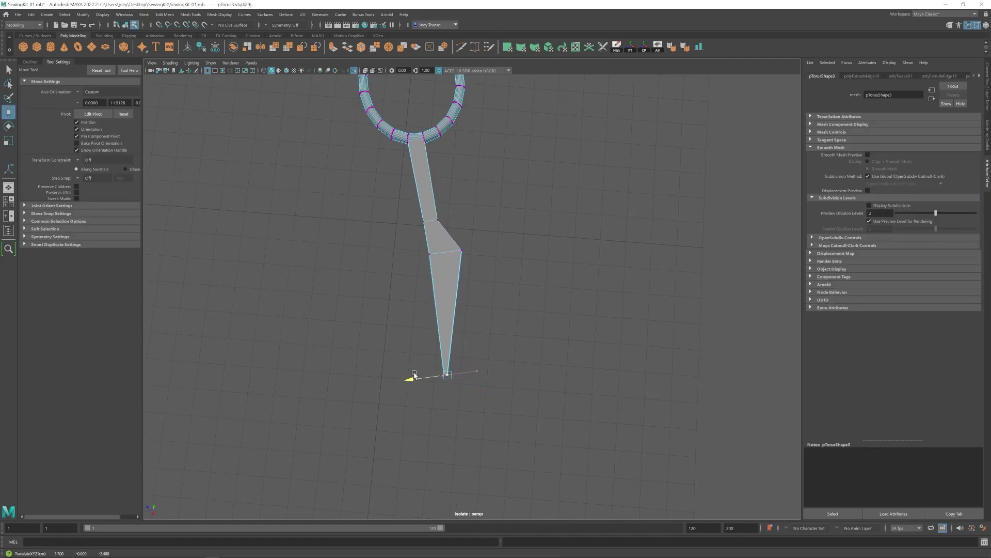
pyautogui.keyDown('alt'); pyautogui.moveTo(471, 285); pyautogui.dragTo(470, 297); pyautogui.keyUp('alt')
pyautogui.moveTo(485, 298); pyautogui.dragTo(466, 330)
pyautogui.keyDown('alt'); pyautogui.moveTo(456, 257); pyautogui.dragTo(463, 270); pyautogui.keyUp('alt')
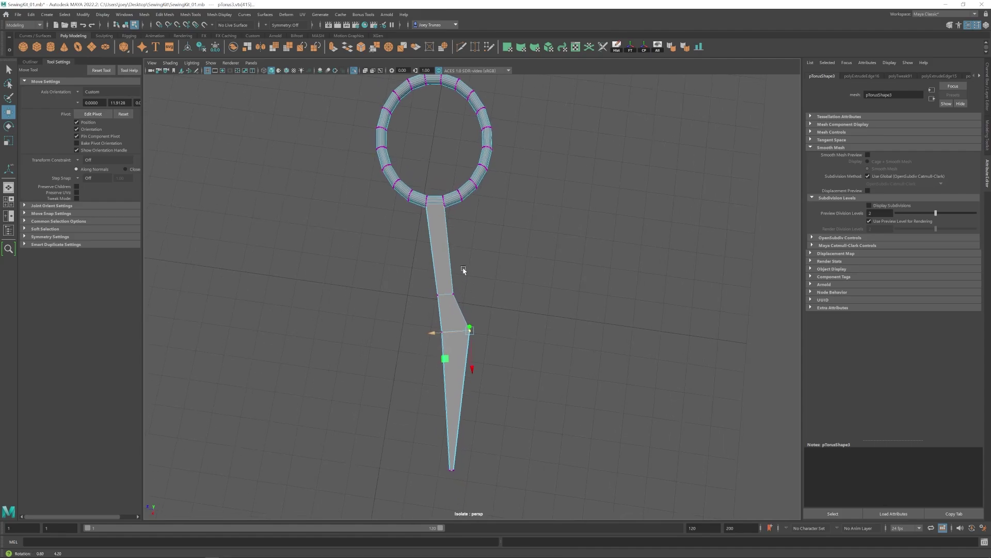
# - Insert three edge loops across the flared section between shaft and blade, and move their vertices into a smooth curve
pyautogui.keyDown('alt'); pyautogui.moveTo(463, 270); pyautogui.dragTo(480, 332, button='right'); pyautogui.keyUp('alt')
pyautogui.keyDown('alt'); pyautogui.moveTo(450, 210); pyautogui.dragTo(448, 186, button='middle'); pyautogui.keyUp('alt')
pyautogui.click(187, 14)
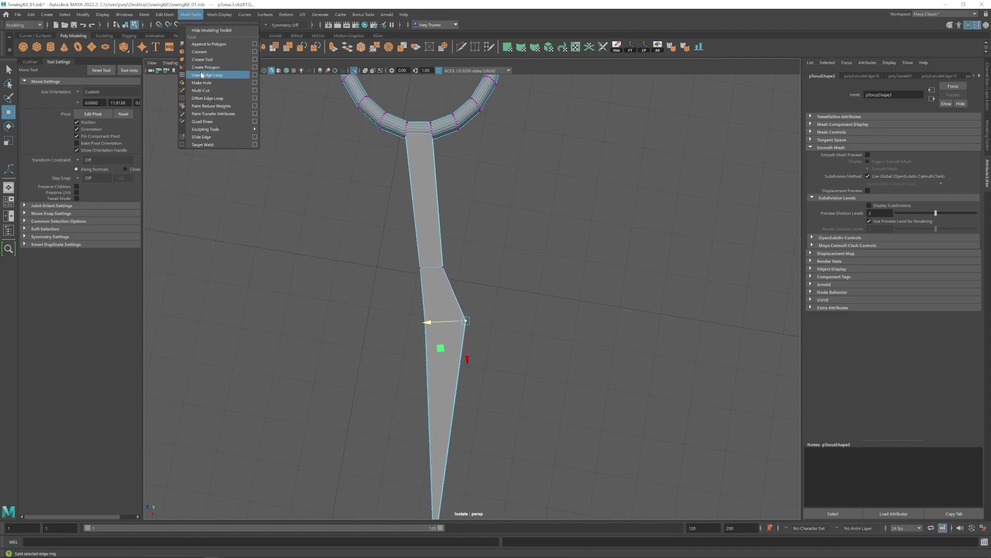
pyautogui.click(207, 74)
pyautogui.click(452, 288)
pyautogui.press('w')
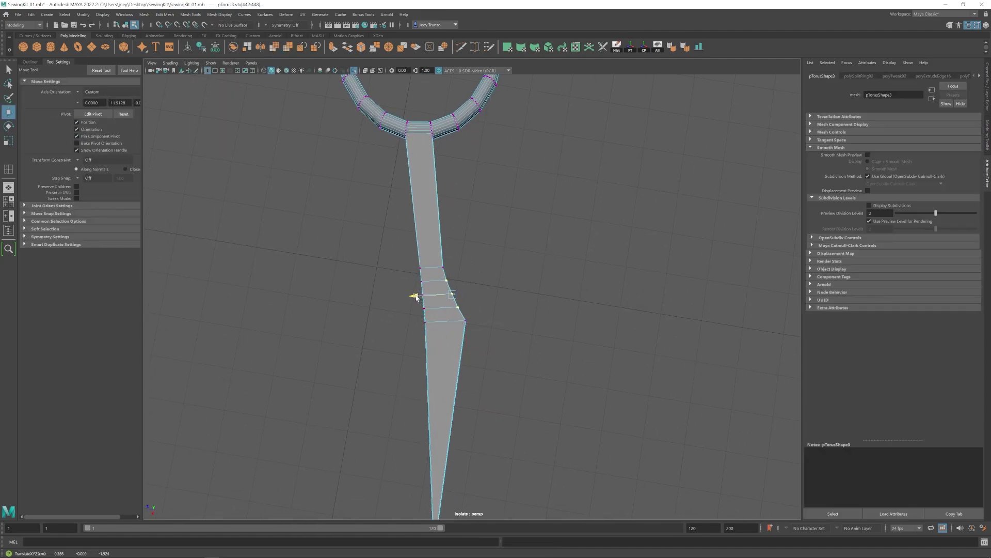
pyautogui.press('F8')
pyautogui.click(524, 303)
pyautogui.keyDown('alt'); pyautogui.moveTo(524, 303); pyautogui.dragTo(406, 380, button='right'); pyautogui.keyUp('alt')
pyautogui.keyDown('alt'); pyautogui.moveTo(406, 379); pyautogui.dragTo(461, 354); pyautogui.keyUp('alt')
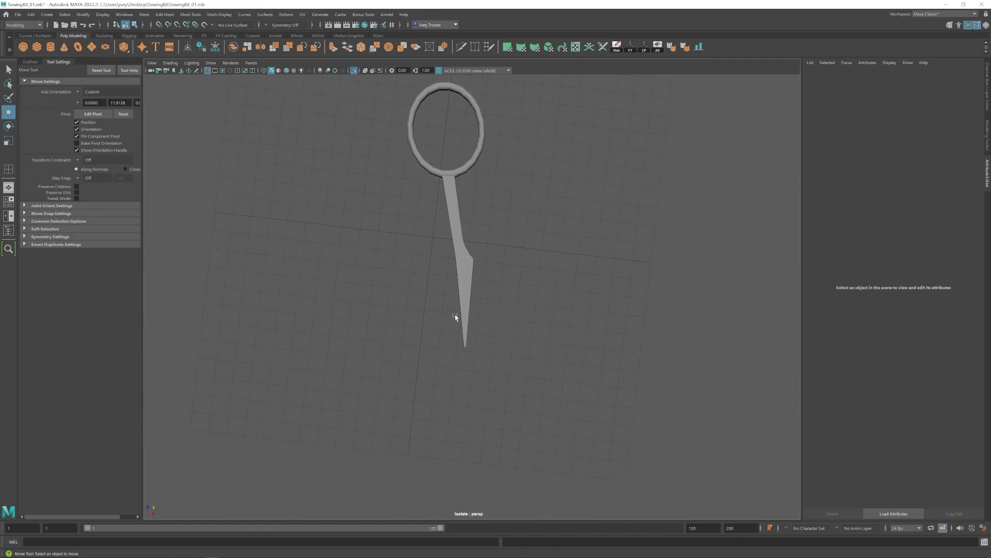
# - Move the blade's shoulder vertices toward the handle and its tip vertices outward to lengthen the blade
pyautogui.click(460, 272)
pyautogui.moveTo(459, 272); pyautogui.dragTo(401, 261, button='right')
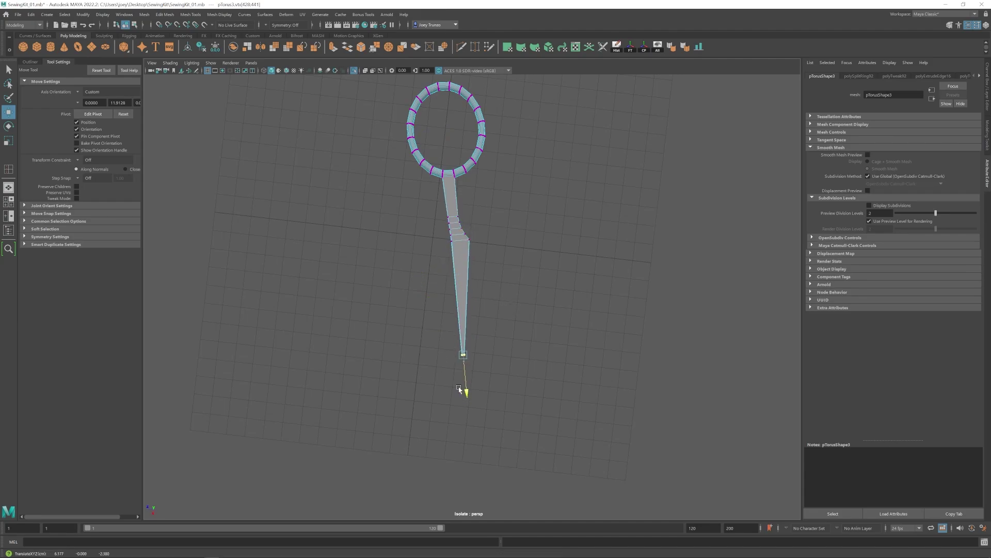
pyautogui.keyDown('alt'); pyautogui.moveTo(461, 355); pyautogui.dragTo(444, 322); pyautogui.keyUp('alt')
# - Select the blade's vertices and scale them vertically to thin the blade, applying soft selection around the shoulder
pyautogui.keyDown('alt'); pyautogui.moveTo(443, 322); pyautogui.dragTo(431, 308, button='right'); pyautogui.keyUp('alt')
pyautogui.keyDown('alt'); pyautogui.moveTo(433, 309); pyautogui.dragTo(413, 303); pyautogui.keyUp('alt')
pyautogui.keyDown('alt'); pyautogui.moveTo(460, 351); pyautogui.dragTo(420, 285); pyautogui.keyUp('alt')
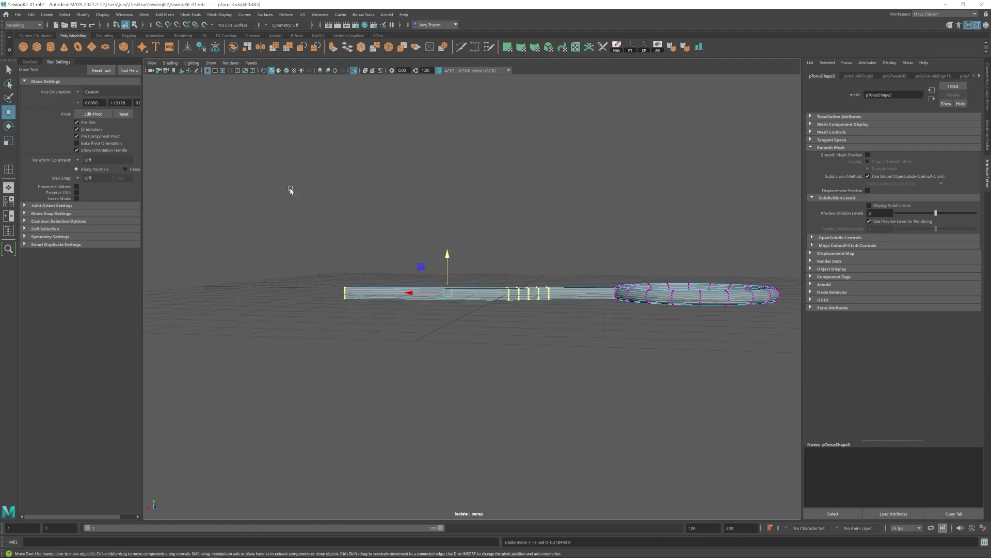
pyautogui.press('r')
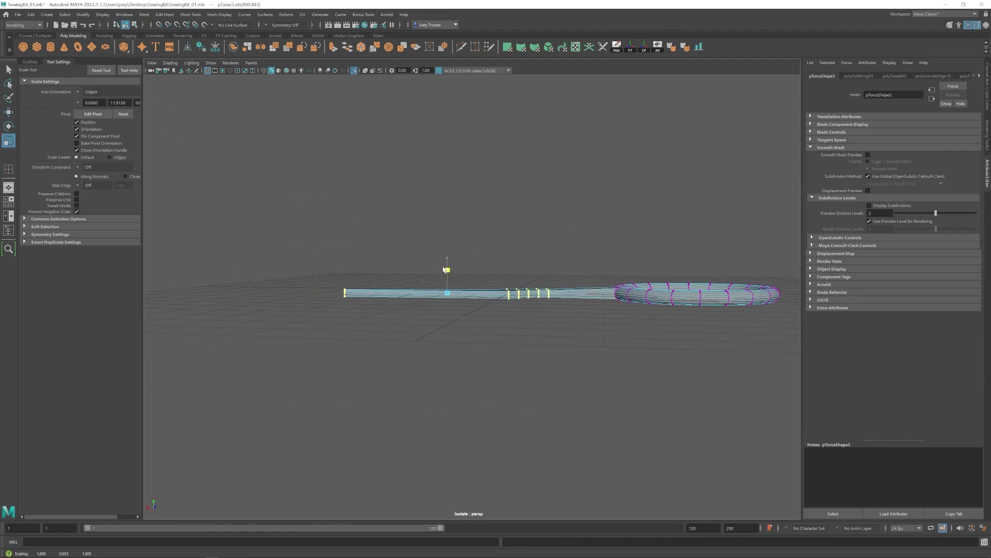
pyautogui.keyDown('alt'); pyautogui.moveTo(451, 289); pyautogui.dragTo(468, 268); pyautogui.keyUp('alt')
pyautogui.moveTo(467, 268); pyautogui.dragTo(512, 311)
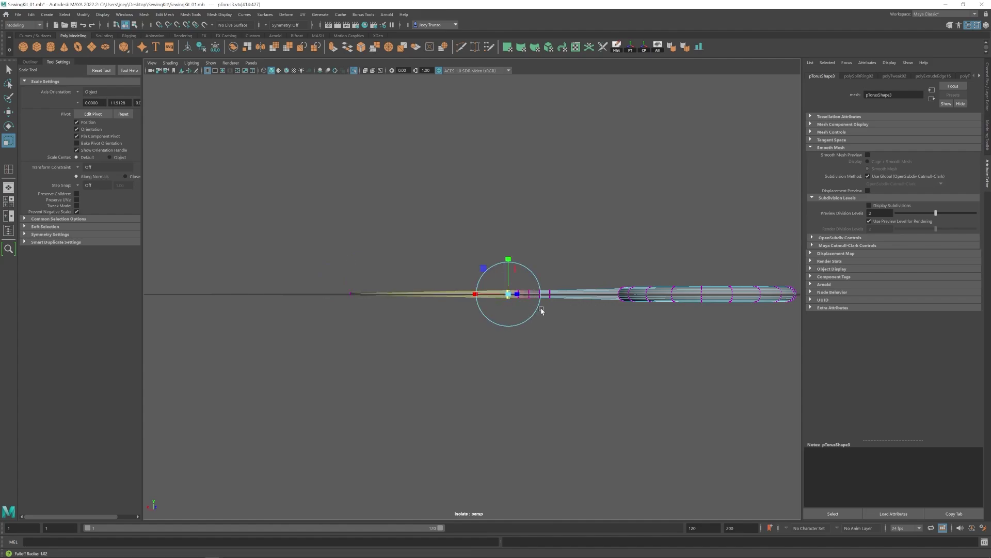
pyautogui.moveTo(508, 272); pyautogui.dragTo(507, 272)
# - Reshape the blade with soft selection by moving and scaling the vertices around its shoulder
pyautogui.keyDown('alt'); pyautogui.moveTo(507, 274); pyautogui.dragTo(527, 314); pyautogui.keyUp('alt')
pyautogui.press('w')
pyautogui.click(470, 294)
pyautogui.keyDown('alt'); pyautogui.moveTo(527, 314); pyautogui.dragTo(485, 281, button='right'); pyautogui.keyUp('alt')
pyautogui.keyDown('alt'); pyautogui.moveTo(481, 289); pyautogui.dragTo(468, 326); pyautogui.keyUp('alt')
pyautogui.click(471, 297)
pyautogui.moveTo(471, 297); pyautogui.dragTo(442, 295, button='right')
pyautogui.moveTo(441, 273); pyautogui.dragTo(491, 343)
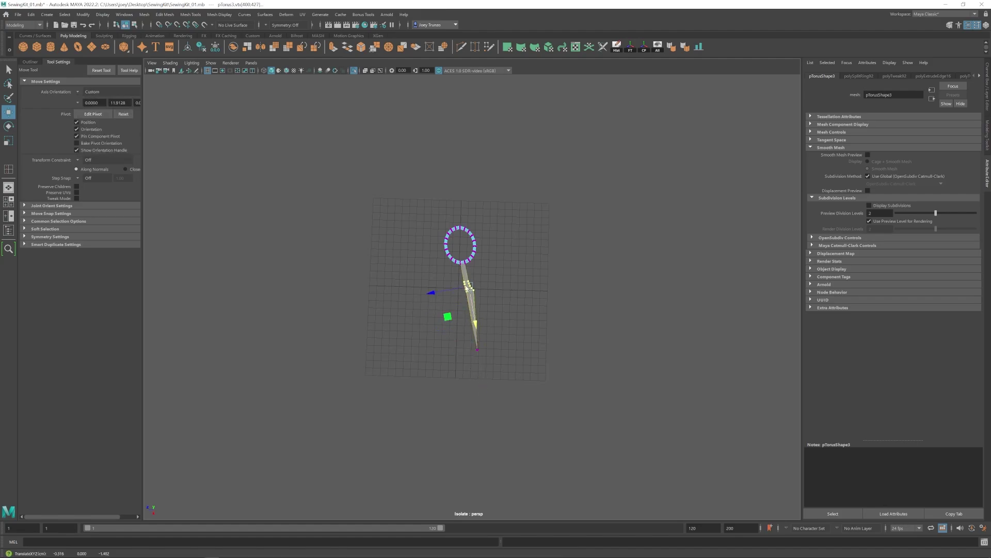
pyautogui.keyDown('alt'); pyautogui.moveTo(468, 288); pyautogui.dragTo(504, 304); pyautogui.keyUp('alt')
pyautogui.click(505, 304)
pyautogui.moveTo(405, 227); pyautogui.dragTo(570, 327)
pyautogui.press('r')
pyautogui.press('w')
pyautogui.click(494, 316)
# - Extrude the open border edges at the blade tip and merge them to the center to close the end
pyautogui.click(457, 304)
pyautogui.scroll(5, 571, 328)
pyautogui.moveTo(459, 299); pyautogui.dragTo(458, 263, button='right')
pyautogui.doubleClick(445, 338)
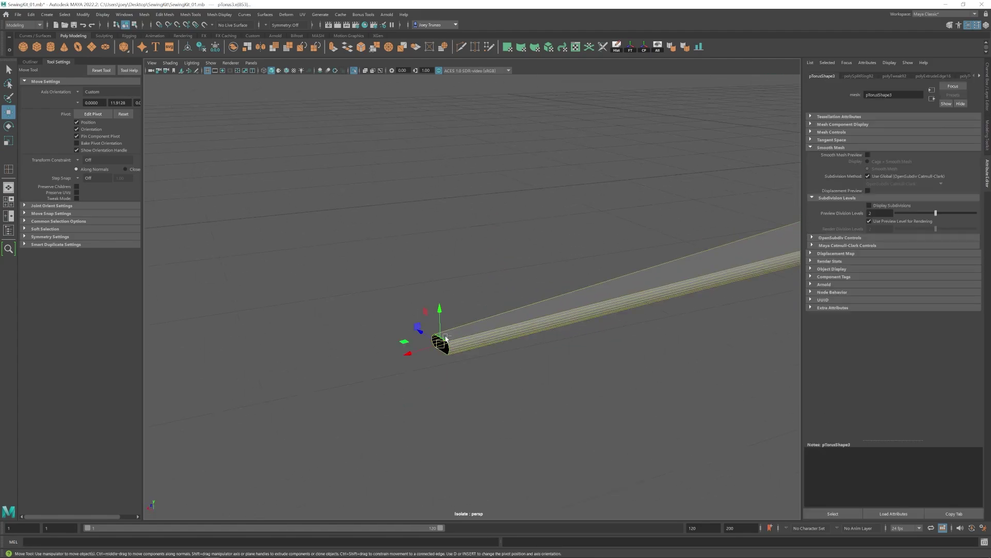
pyautogui.click(333, 47)
pyautogui.press('w')
pyautogui.press('r')
pyautogui.press('w')
# - Bevel the edge loop around the blade tip with two segments
pyautogui.keyDown('alt'); pyautogui.moveTo(439, 310); pyautogui.dragTo(517, 289); pyautogui.keyUp('alt')
pyautogui.doubleClick(469, 282)
pyautogui.click(165, 15)
pyautogui.click(173, 44)
pyautogui.press('q')
pyautogui.press('w')
# - Move the vertices on the sides of the blade tip inward to make the point narrower, and return to object mode
pyautogui.moveTo(547, 359); pyautogui.dragTo(521, 378)
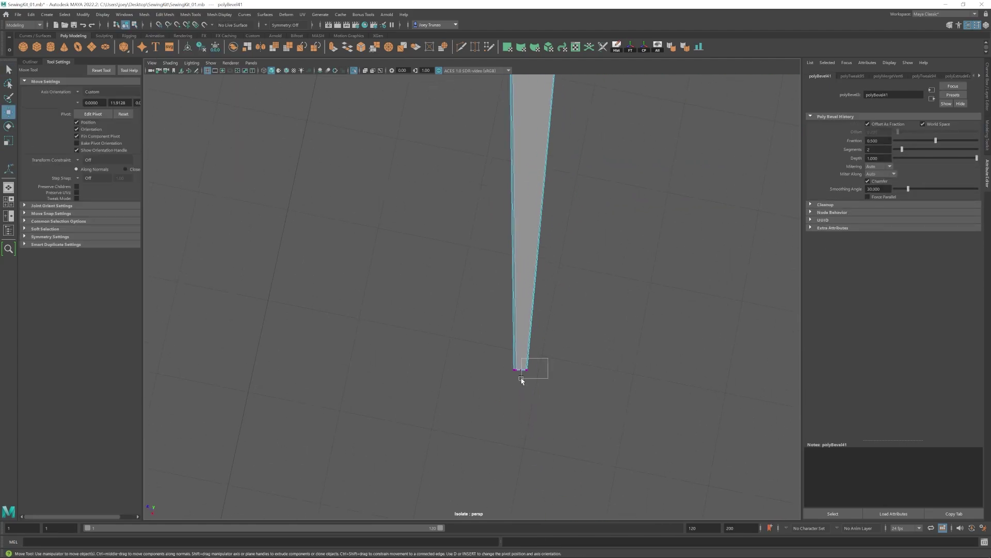
pyautogui.keyDown('alt'); pyautogui.moveTo(521, 377); pyautogui.dragTo(541, 306, button='middle'); pyautogui.keyUp('alt')
pyautogui.moveTo(525, 295); pyautogui.dragTo(514, 295)
pyautogui.click(513, 320)
pyautogui.scroll(-5, 506, 268)
pyautogui.moveTo(504, 260); pyautogui.dragTo(548, 237, button='right')
pyautogui.click(655, 236)
pyautogui.scroll(-4, 469, 327)
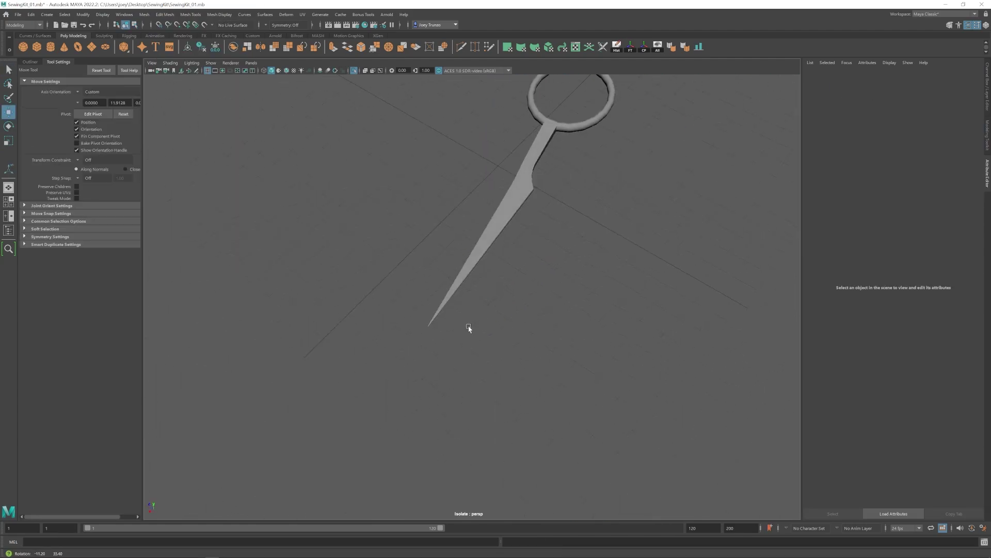
# - Insert one edge loop across the middle of the blade and another along its length, and shift their crossing vertex sideways
pyautogui.keyDown('alt'); pyautogui.moveTo(469, 328); pyautogui.dragTo(444, 213); pyautogui.keyUp('alt')
pyautogui.click(489, 274)
pyautogui.click(191, 14)
pyautogui.click(206, 75)
pyautogui.click(477, 273)
pyautogui.click(443, 211)
pyautogui.press('w')
pyautogui.keyDown('alt'); pyautogui.moveTo(442, 162); pyautogui.dragTo(447, 221, button='middle'); pyautogui.keyUp('alt')
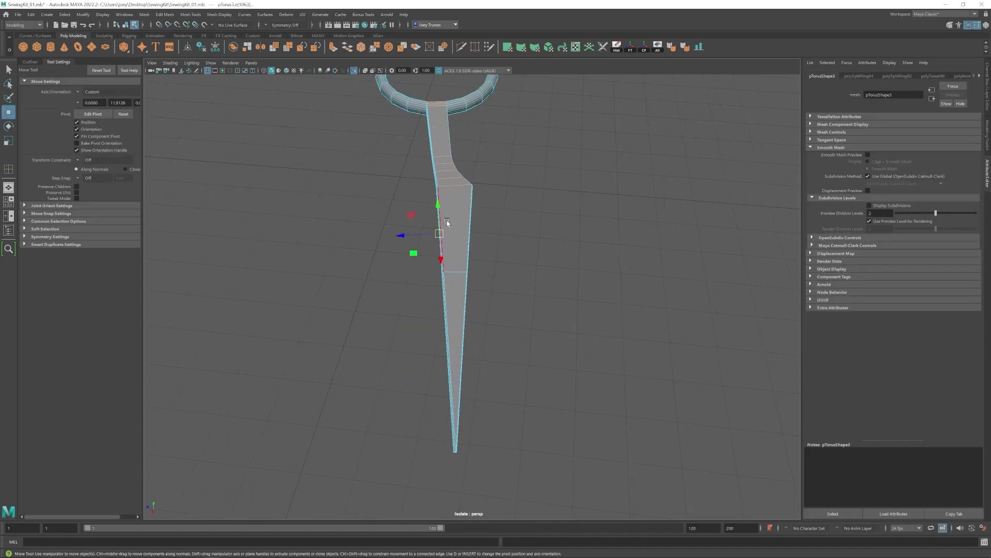
pyautogui.keyDown('alt'); pyautogui.moveTo(446, 216); pyautogui.dragTo(408, 295); pyautogui.keyUp('alt')
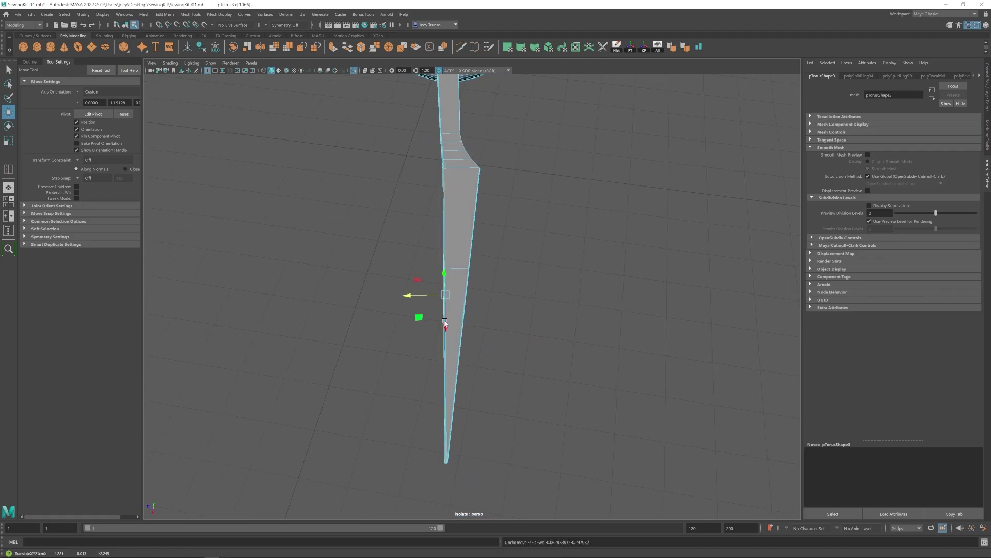
pyautogui.keyDown('alt'); pyautogui.moveTo(445, 321); pyautogui.dragTo(454, 296); pyautogui.keyUp('alt')
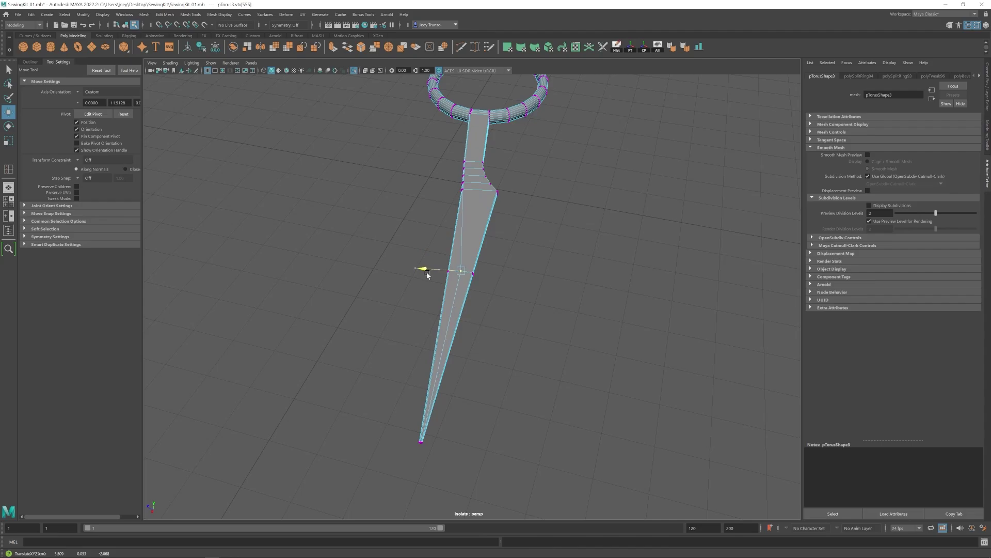
# - Delete the long faces between the lengthwise edge and the blade's cutting side
pyautogui.keyDown('alt'); pyautogui.moveTo(449, 289); pyautogui.dragTo(361, 315); pyautogui.keyUp('alt')
pyautogui.keyDown('alt'); pyautogui.moveTo(496, 326); pyautogui.dragTo(634, 338, button='right'); pyautogui.keyUp('alt')
pyautogui.keyDown('alt'); pyautogui.moveTo(633, 339); pyautogui.dragTo(542, 315); pyautogui.keyUp('alt')
pyautogui.click(471, 287)
pyautogui.press('Delete')
pyautogui.keyDown('alt'); pyautogui.moveTo(470, 287); pyautogui.dragTo(394, 277); pyautogui.keyUp('alt')
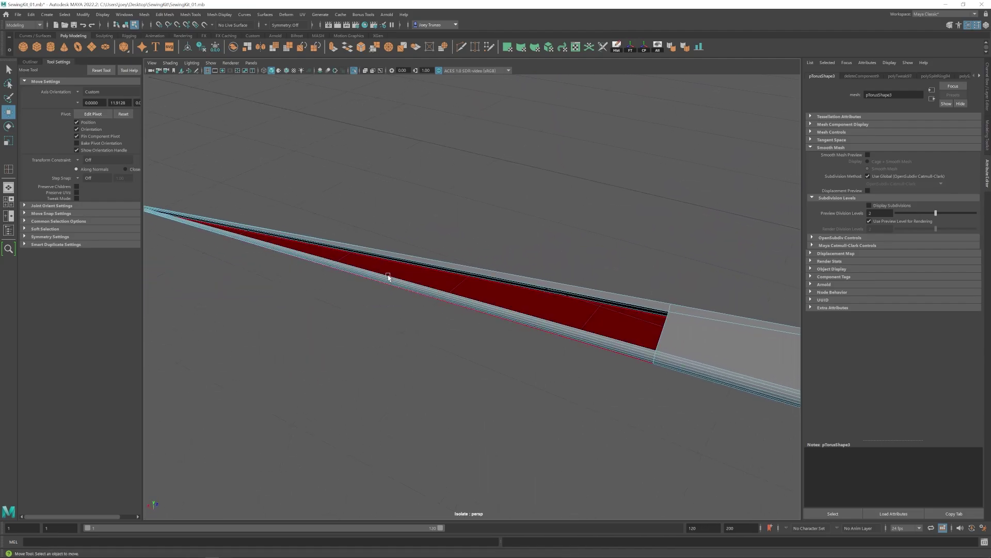
pyautogui.click(392, 279)
pyautogui.press('Delete')
pyautogui.keyDown('alt'); pyautogui.moveTo(295, 311); pyautogui.dragTo(568, 253); pyautogui.keyUp('alt')
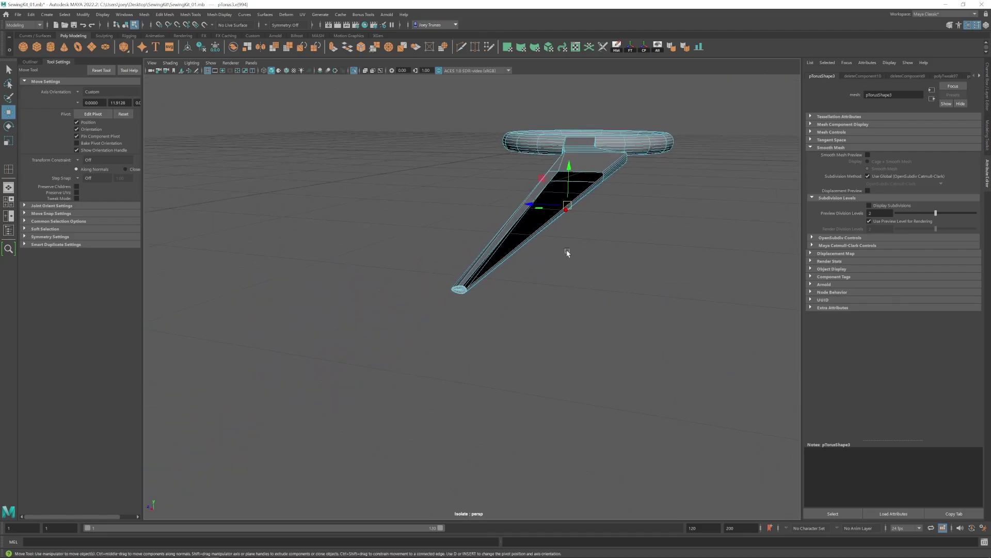
# - Weld the stray vertices at the blade tip and extrude the long border edge across the blade opening
pyautogui.keyDown('alt'); pyautogui.moveTo(569, 252); pyautogui.dragTo(521, 306, button='right'); pyautogui.keyUp('alt')
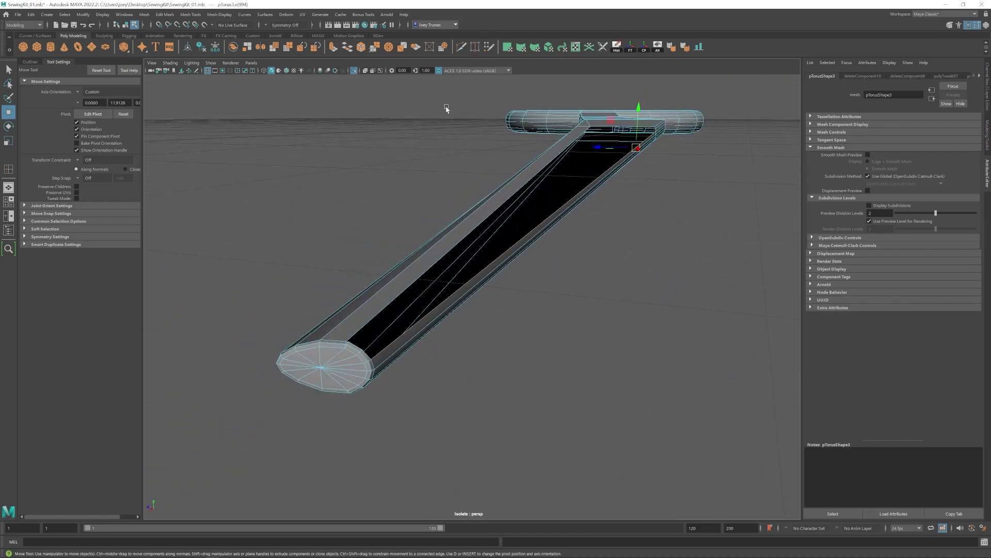
pyautogui.click(474, 47)
pyautogui.keyDown('alt'); pyautogui.moveTo(374, 356); pyautogui.dragTo(573, 362); pyautogui.keyUp('alt')
pyautogui.keyDown('alt'); pyautogui.moveTo(573, 362); pyautogui.dragTo(489, 290, button='right'); pyautogui.keyUp('alt')
pyautogui.press('w')
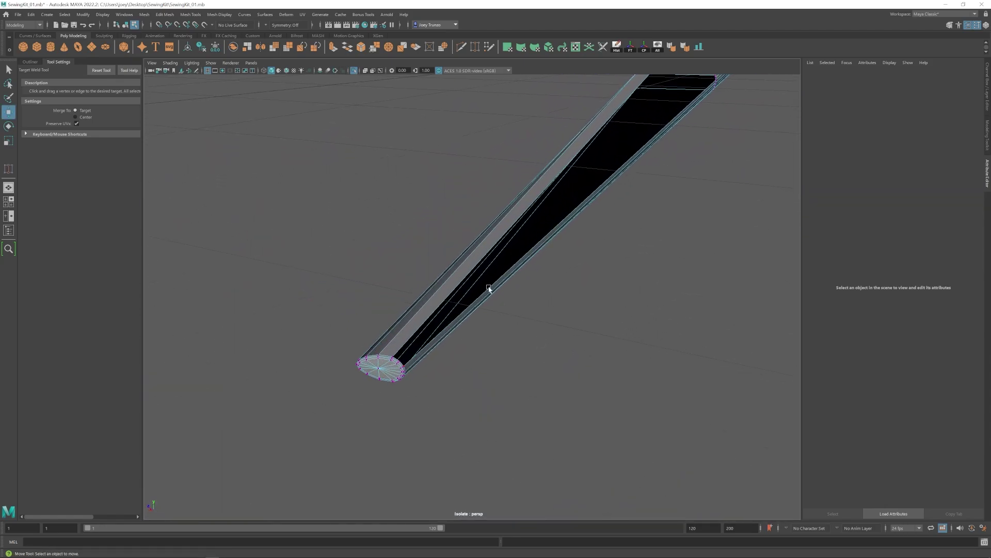
pyautogui.click(513, 267)
pyautogui.keyDown('shift'); pyautogui.moveTo(641, 116); pyautogui.dragTo(631, 115); pyautogui.keyUp('shift')
# - Move and weld the extruded strip's vertices so that it fits inside the blade opening
pyautogui.rightClick(477, 275)
pyautogui.moveTo(477, 274); pyautogui.dragTo(439, 274, button='right')
pyautogui.keyDown('alt'); pyautogui.moveTo(457, 280); pyautogui.dragTo(379, 338); pyautogui.keyUp('alt')
pyautogui.click(251, 424)
pyautogui.press('f')
pyautogui.keyDown('alt'); pyautogui.moveTo(447, 385); pyautogui.dragTo(413, 333); pyautogui.keyUp('alt')
pyautogui.click(471, 291)
pyautogui.moveTo(495, 272); pyautogui.dragTo(501, 278)
pyautogui.keyDown('alt'); pyautogui.moveTo(593, 325); pyautogui.dragTo(664, 297); pyautogui.keyUp('alt')
pyautogui.click(703, 232)
pyautogui.keyDown('alt'); pyautogui.moveTo(703, 233); pyautogui.dragTo(576, 243); pyautogui.keyUp('alt')
pyautogui.press('f')
pyautogui.keyDown('alt'); pyautogui.moveTo(678, 351); pyautogui.dragTo(759, 395); pyautogui.keyUp('alt')
pyautogui.moveTo(450, 329); pyautogui.dragTo(442, 322)
pyautogui.keyDown('alt'); pyautogui.moveTo(442, 323); pyautogui.dragTo(364, 248); pyautogui.keyUp('alt')
# - Append a polygon across the gap beside the new strip and fill the remaining hole along the blade
pyautogui.click(166, 15)
pyautogui.moveTo(191, 15)
pyautogui.click(210, 45)
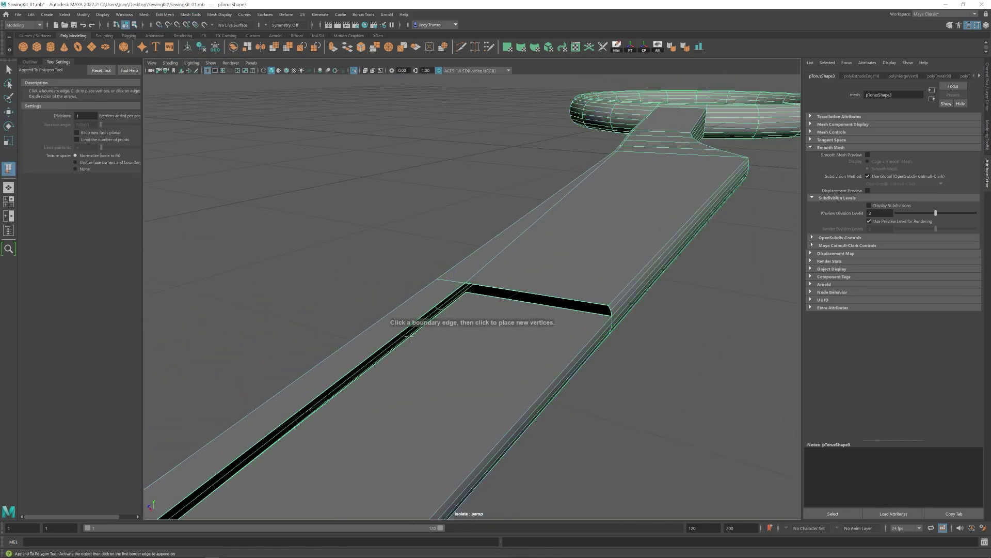
pyautogui.click(397, 347)
pyautogui.click(394, 337)
pyautogui.press('w')
pyautogui.moveTo(465, 310); pyautogui.dragTo(465, 276, button='right')
pyautogui.doubleClick(500, 291)
pyautogui.click(144, 14)
pyautogui.click(158, 73)
# - Extrude the border edge of the hole at the blade tip and weld its vertices to the neighbouring corners
pyautogui.keyDown('alt'); pyautogui.moveTo(289, 268); pyautogui.dragTo(401, 305); pyautogui.keyUp('alt')
pyautogui.keyDown('alt'); pyautogui.moveTo(401, 305); pyautogui.dragTo(498, 312, button='middle'); pyautogui.keyUp('alt')
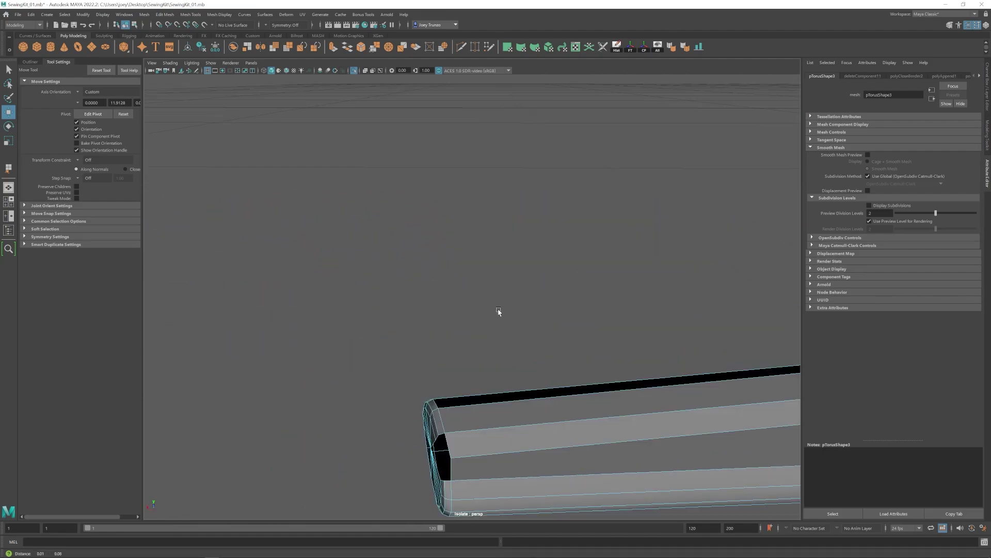
pyautogui.keyDown('alt'); pyautogui.moveTo(499, 313); pyautogui.dragTo(391, 286); pyautogui.keyUp('alt')
pyautogui.keyDown('alt'); pyautogui.moveTo(323, 315); pyautogui.dragTo(444, 304); pyautogui.keyUp('alt')
pyautogui.click(631, 276)
pyautogui.keyDown('alt'); pyautogui.moveTo(594, 284); pyautogui.dragTo(542, 289); pyautogui.keyUp('alt')
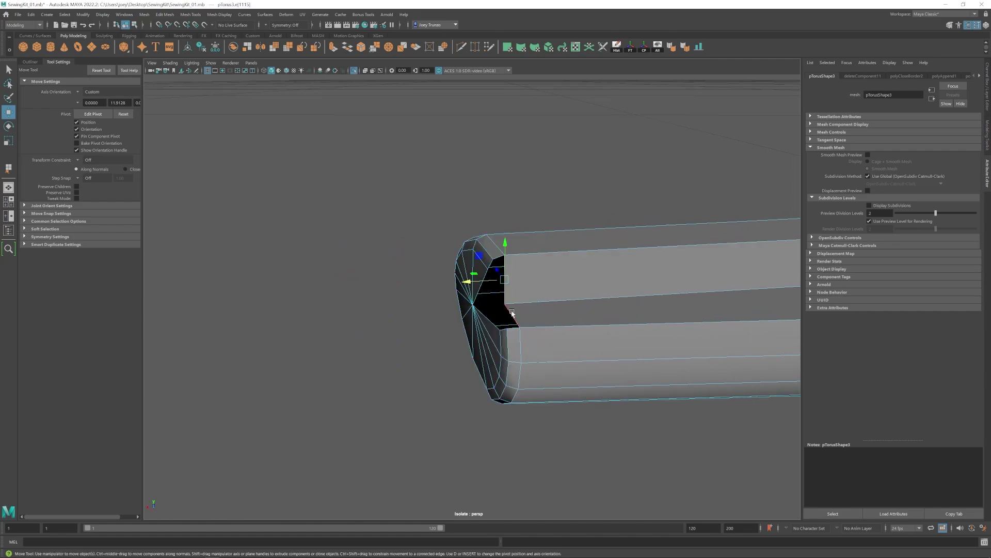
pyautogui.hotkey('ctrl', 'e')
pyautogui.moveTo(471, 294); pyautogui.dragTo(466, 295)
pyautogui.click(475, 47)
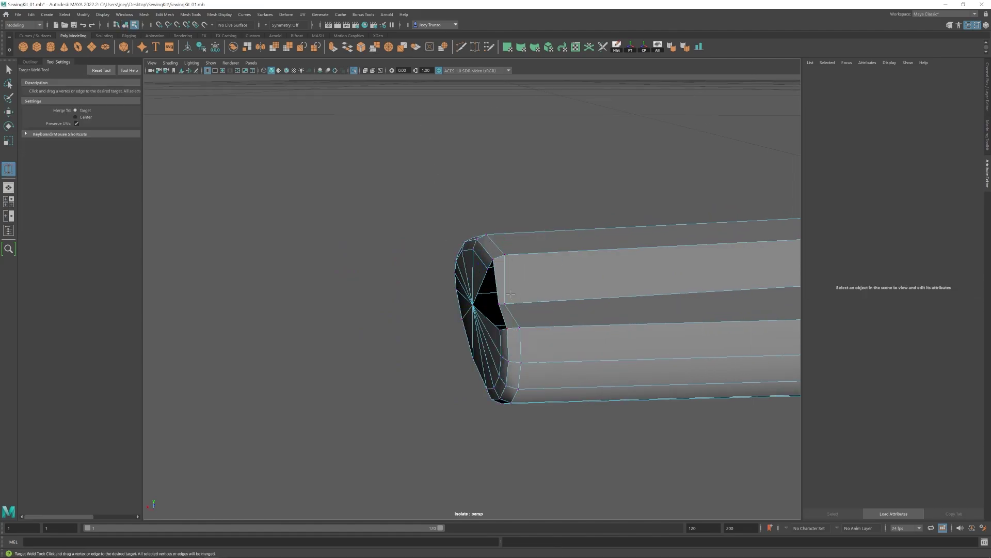
# - Fill the open hole at the blade tip and cut the new face through to the end cap's centre vertex
pyautogui.press('w')
pyautogui.doubleClick(497, 284)
pyautogui.click(144, 15)
pyautogui.click(158, 73)
pyautogui.click(461, 47)
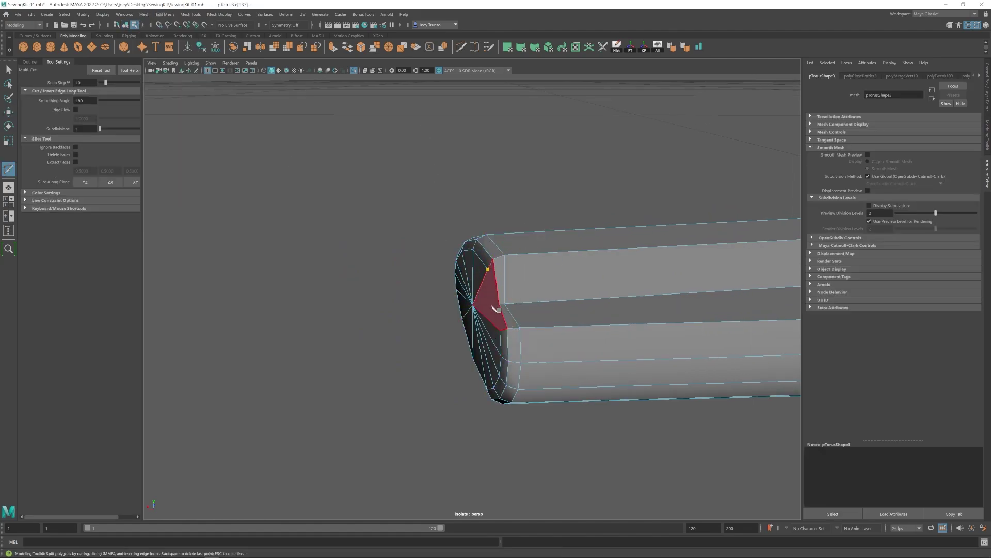
pyautogui.click(474, 306)
pyautogui.press('w')
# - Scale the vertices at the blade's end inward across its width so the blade tapers to a narrower point
pyautogui.scroll(-8, 493, 313)
pyautogui.press('F8')
pyautogui.keyDown('alt'); pyautogui.moveTo(493, 312); pyautogui.dragTo(543, 356); pyautogui.keyUp('alt')
pyautogui.keyDown('alt'); pyautogui.moveTo(542, 357); pyautogui.dragTo(892, 407, button='right'); pyautogui.keyUp('alt')
pyautogui.click(493, 335)
pyautogui.moveTo(493, 334); pyautogui.dragTo(454, 334, button='right')
pyautogui.moveTo(454, 341); pyautogui.dragTo(527, 392)
pyautogui.press('r')
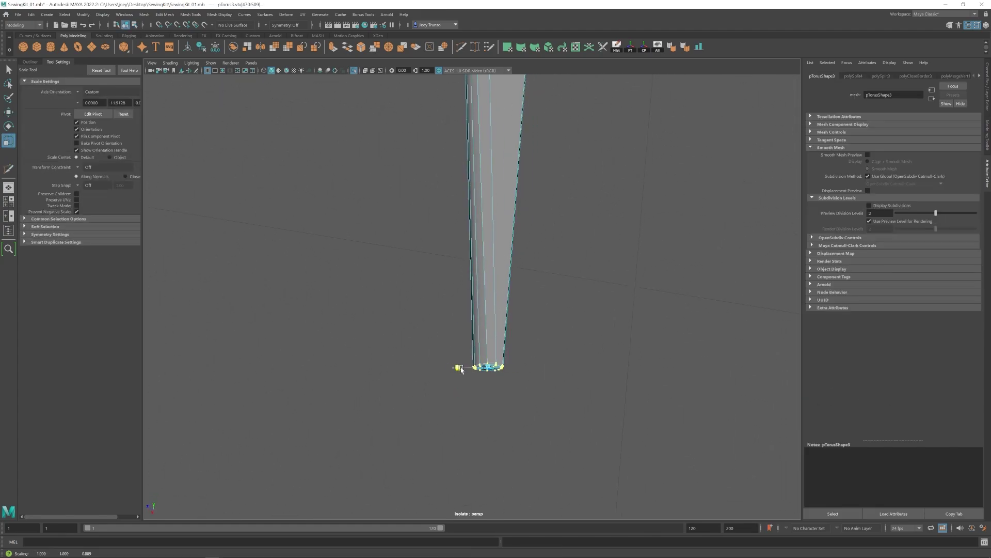
pyautogui.moveTo(458, 367); pyautogui.dragTo(484, 367)
pyautogui.scroll(-3, 448, 203)
pyautogui.scroll(-8, 447, 202)
pyautogui.press('w')
pyautogui.press('F8')
# - Duplicate the finished scissor half and rotate the copy into a mirrored position crossing the original blade
pyautogui.click(449, 216)
pyautogui.keyDown('alt'); pyautogui.moveTo(460, 310); pyautogui.dragTo(492, 268); pyautogui.keyUp('alt')
pyautogui.click(474, 262)
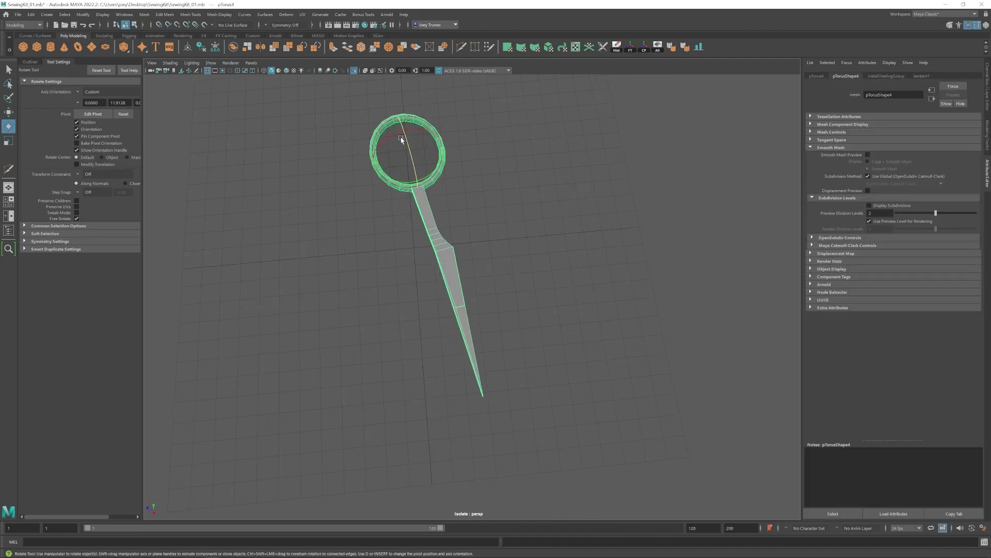
pyautogui.click(30, 17)
pyautogui.moveTo(382, 248); pyautogui.dragTo(444, 243)
pyautogui.press('e')
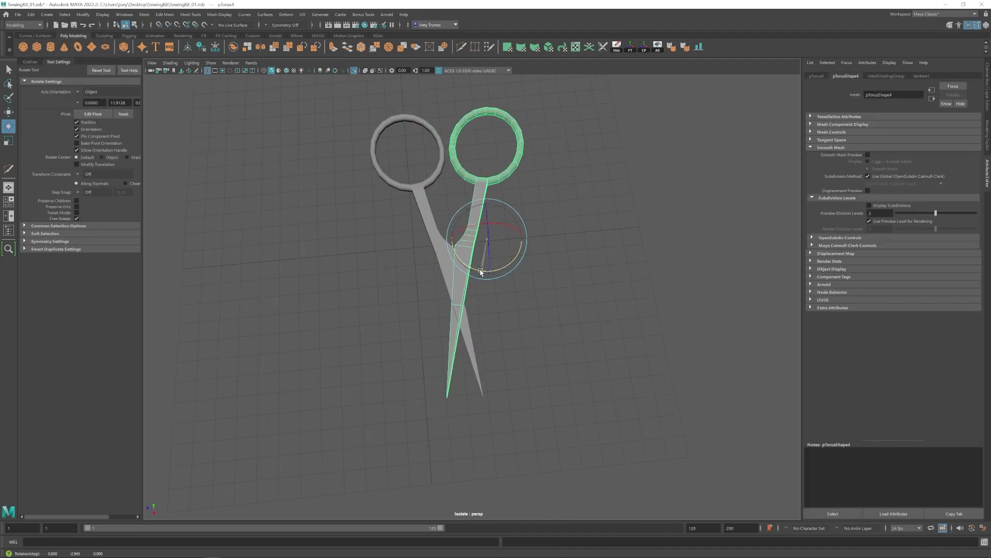
pyautogui.press('w')
# - Move the duplicated half against the original so that the two shafts cross where the scissors pivot
pyautogui.moveTo(482, 270); pyautogui.dragTo(437, 246)
pyautogui.keyDown('alt'); pyautogui.moveTo(403, 287); pyautogui.dragTo(471, 274); pyautogui.keyUp('alt')
pyautogui.press('e')
pyautogui.press('w')
pyautogui.click(482, 277)
pyautogui.moveTo(447, 310)
pyautogui.keyDown('alt'); pyautogui.mouseDown()
pyautogui.moveTo(471, 294)
pyautogui.moveTo(439, 310)
pyautogui.mouseUp(); pyautogui.keyUp('alt')
# - Select faces on the duplicated half near the blade crossing and show the scissors in all four views
pyautogui.scroll(4, 462, 301)
pyautogui.click(489, 241)
pyautogui.keyDown('alt'); pyautogui.moveTo(496, 299); pyautogui.dragTo(414, 217); pyautogui.keyUp('alt')
pyautogui.scroll(4, 516, 268)
pyautogui.moveTo(548, 270); pyautogui.dragTo(548, 305, button='right')
pyautogui.click(556, 269)
pyautogui.keyDown('alt'); pyautogui.moveTo(396, 279); pyautogui.dragTo(468, 290); pyautogui.keyUp('alt')
pyautogui.keyDown('shift'); pyautogui.click(325, 314); pyautogui.keyUp('shift')
pyautogui.keyDown('alt'); pyautogui.moveTo(356, 387); pyautogui.dragTo(390, 350); pyautogui.keyUp('alt')
pyautogui.press('space')
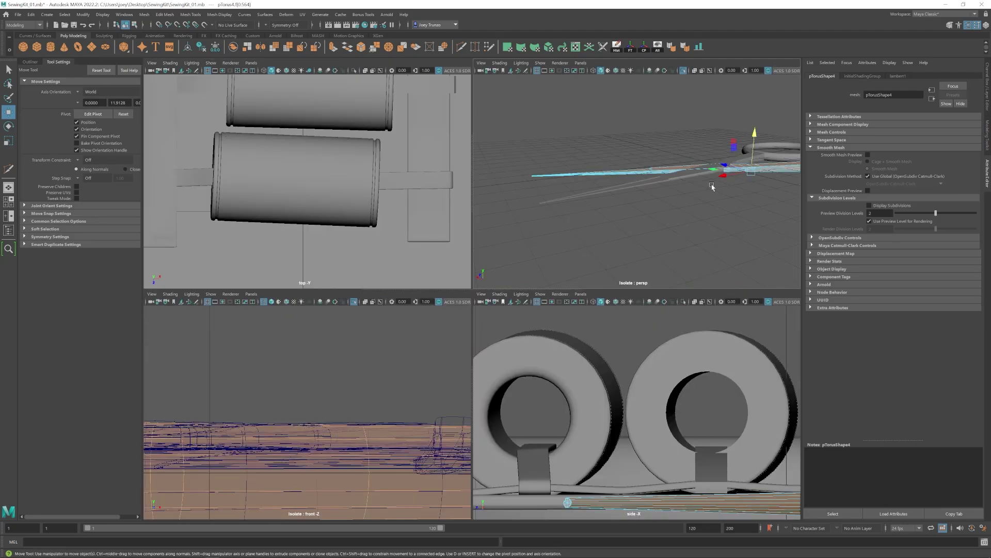
# - Delete the two adjacent top faces of the scissor half where the handle arm steps into the blade
pyautogui.press('f')
pyautogui.scroll(10, 383, 451)
pyautogui.keyDown('alt'); pyautogui.moveTo(521, 222); pyautogui.dragTo(664, 230); pyautogui.keyUp('alt')
pyautogui.scroll(-5, 413, 387)
pyautogui.click(413, 380)
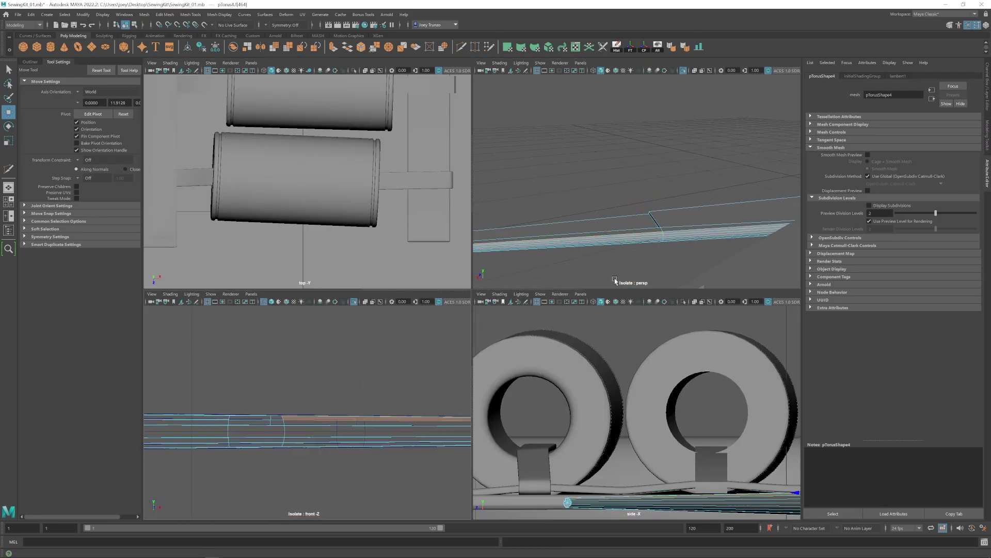
pyautogui.press('space')
pyautogui.scroll(-5, 444, 267)
pyautogui.keyDown('alt'); pyautogui.moveTo(653, 184); pyautogui.dragTo(702, 416); pyautogui.keyUp('alt')
pyautogui.press('q')
pyautogui.click(483, 343)
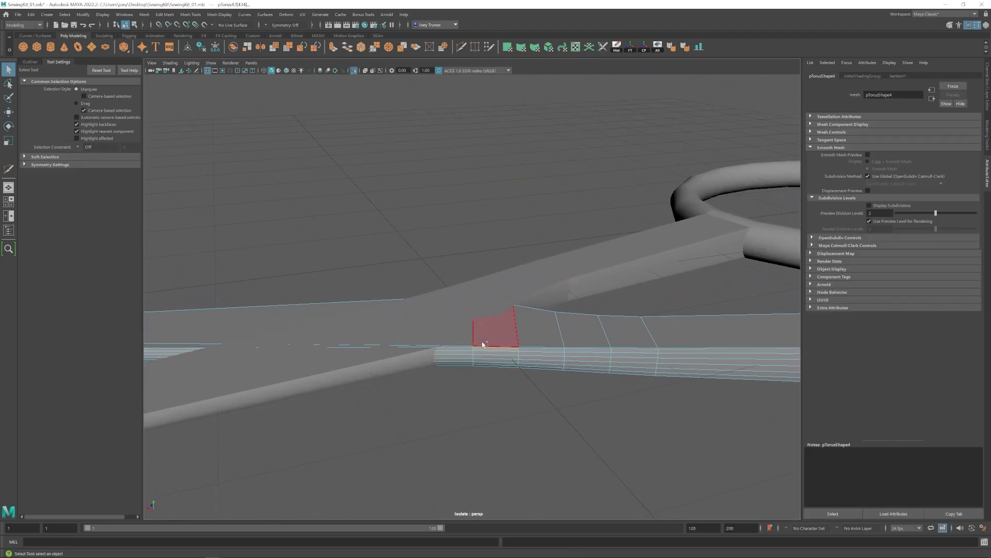
pyautogui.keyDown('shift'); pyautogui.click(451, 343); pyautogui.keyUp('shift')
pyautogui.press('Delete')
# - Isolate the opened scissor half and delete the side faces bordering the step between handle arm and blade
pyautogui.keyDown('alt'); pyautogui.moveTo(460, 354); pyautogui.dragTo(217, 341); pyautogui.keyUp('alt')
pyautogui.moveTo(330, 279); pyautogui.dragTo(361, 250, button='right')
pyautogui.press('w')
pyautogui.click(354, 70)
pyautogui.click(354, 70)
pyautogui.scroll(5, 444, 268)
pyautogui.moveTo(439, 279); pyautogui.dragTo(439, 315, button='right')
pyautogui.click(446, 283)
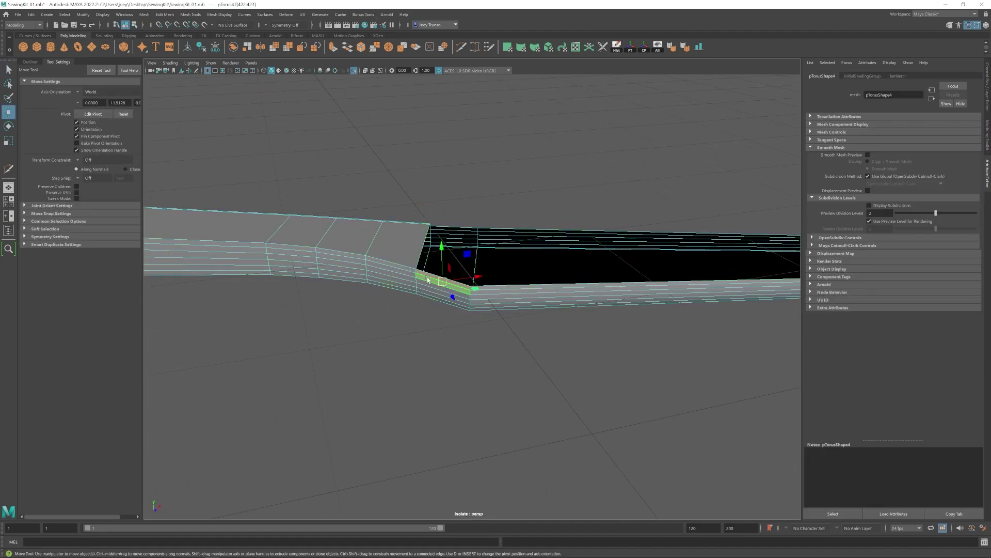
pyautogui.click(453, 229)
pyautogui.keyDown('alt'); pyautogui.moveTo(455, 266); pyautogui.dragTo(463, 243); pyautogui.keyUp('alt')
pyautogui.press('Delete')
# - Delete the remaining narrow side faces along the rim of the opening at the blade's step
pyautogui.keyDown('alt'); pyautogui.moveTo(294, 316); pyautogui.dragTo(462, 323); pyautogui.keyUp('alt')
pyautogui.moveTo(661, 199); pyautogui.dragTo(655, 192)
pyautogui.press('f')
pyautogui.keyDown('alt'); pyautogui.moveTo(486, 279); pyautogui.dragTo(520, 338); pyautogui.keyUp('alt')
pyautogui.press('Delete')
pyautogui.click(506, 298)
pyautogui.click(484, 339)
pyautogui.click(461, 295)
pyautogui.keyDown('alt'); pyautogui.moveTo(462, 296); pyautogui.dragTo(444, 326); pyautogui.keyUp('alt')
pyautogui.keyDown('alt'); pyautogui.moveTo(444, 327); pyautogui.dragTo(552, 295, button='middle'); pyautogui.keyUp('alt')
pyautogui.click(552, 287)
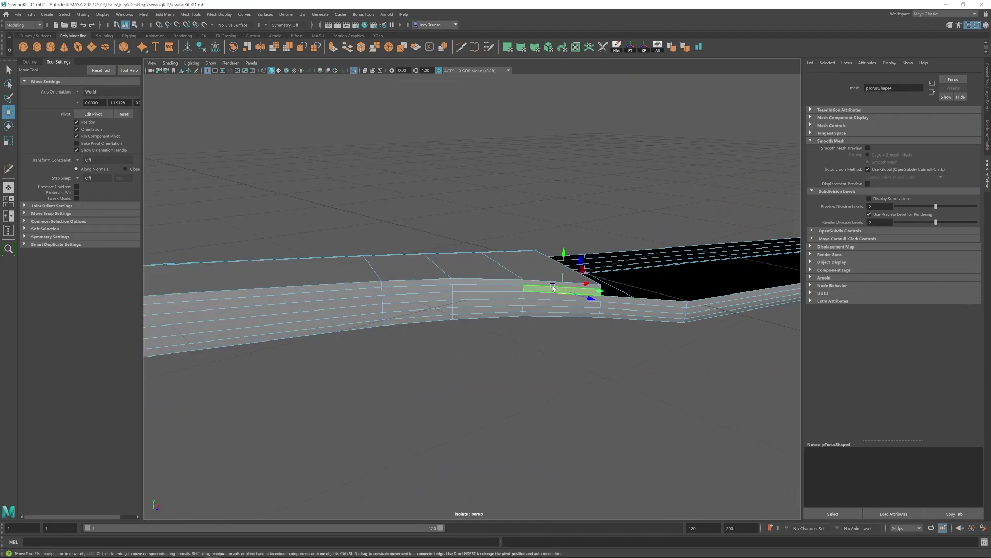
pyautogui.keyDown('alt'); pyautogui.moveTo(553, 288); pyautogui.dragTo(483, 279); pyautogui.keyUp('alt')
pyautogui.press('Delete')
# - Append a polygon across the open border edges at the handle end of the blade opening
pyautogui.click(191, 14)
pyautogui.click(206, 42)
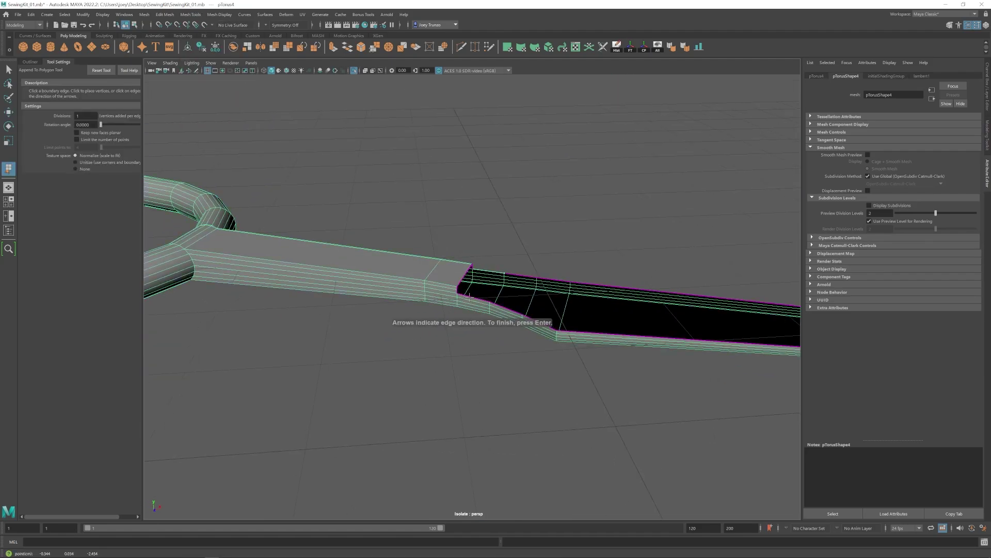
pyautogui.click(470, 297)
pyautogui.press('Return')
# - Bridge the opposite edges of the blade opening and delete the leftover strip along its far side
pyautogui.press('w')
pyautogui.click(411, 261)
pyautogui.keyDown('shift'); pyautogui.click(383, 293); pyautogui.keyUp('shift')
pyautogui.click(165, 15)
pyautogui.click(168, 48)
pyautogui.keyDown('shift'); pyautogui.click(338, 271); pyautogui.keyUp('shift')
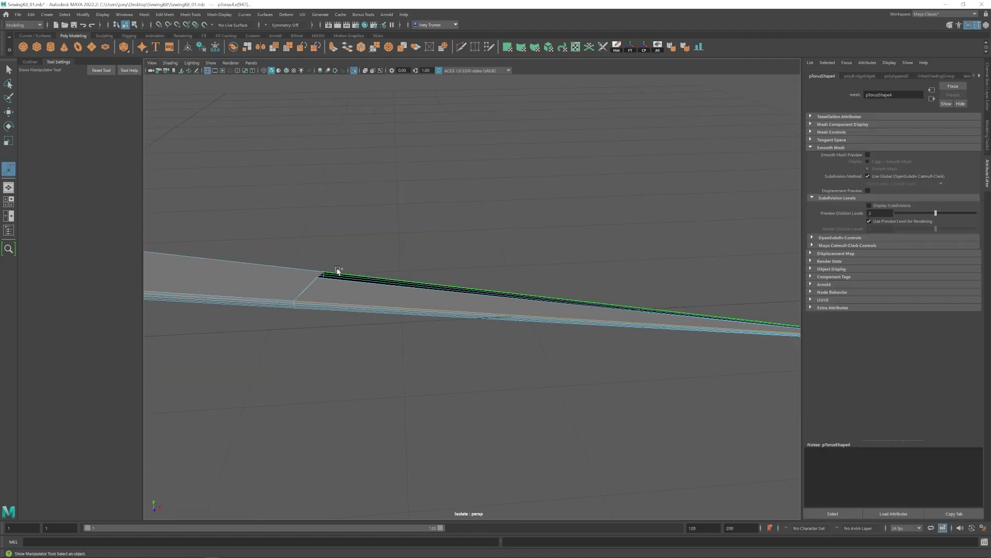
pyautogui.press('q')
pyautogui.press('Delete')
# - Bridge the two long border edges to close the remaining gap along the blade
pyautogui.keyDown('alt'); pyautogui.moveTo(336, 282); pyautogui.dragTo(317, 348); pyautogui.keyUp('alt')
pyautogui.click(330, 297)
pyautogui.keyDown('shift'); pyautogui.click(341, 268); pyautogui.keyUp('shift')
pyautogui.click(165, 14)
pyautogui.click(167, 47)
pyautogui.moveTo(547, 336)
pyautogui.keyDown('alt'); pyautogui.mouseDown(button='right')
pyautogui.moveTo(528, 341)
pyautogui.moveTo(564, 344)
pyautogui.mouseUp(button='right'); pyautogui.keyUp('alt')
pyautogui.press('q')
# - Fill the open hole at the tip of the scissor blade
pyautogui.click(316, 330)
pyautogui.keyDown('alt'); pyautogui.moveTo(331, 336); pyautogui.dragTo(443, 341); pyautogui.keyUp('alt')
pyautogui.keyDown('alt'); pyautogui.moveTo(477, 336); pyautogui.dragTo(458, 317, button='right'); pyautogui.keyUp('alt')
pyautogui.keyDown('alt'); pyautogui.moveTo(458, 317); pyautogui.dragTo(504, 326); pyautogui.keyUp('alt')
pyautogui.keyDown('alt'); pyautogui.moveTo(504, 325); pyautogui.dragTo(486, 290, button='right'); pyautogui.keyUp('alt')
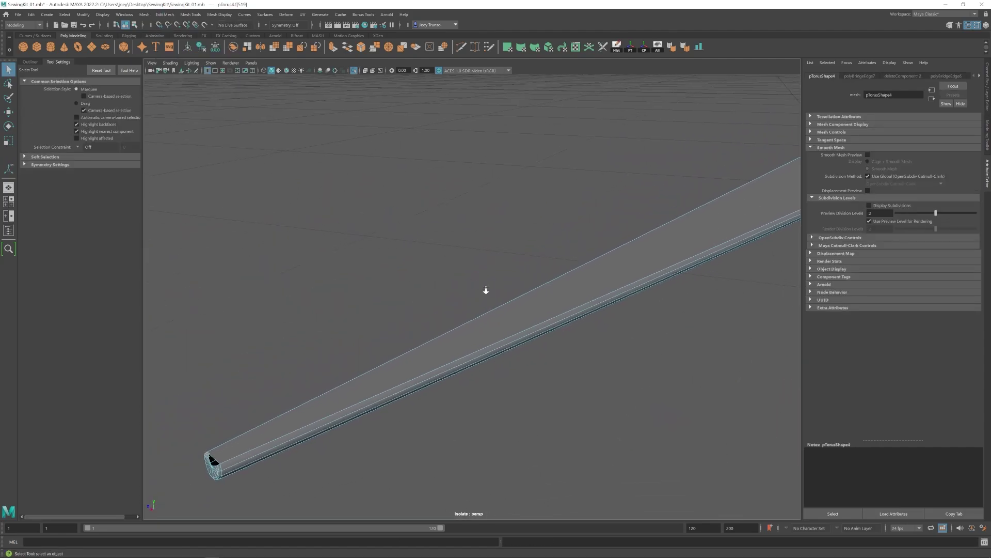
pyautogui.keyDown('alt'); pyautogui.moveTo(486, 290); pyautogui.dragTo(509, 278, button='middle'); pyautogui.keyUp('alt')
pyautogui.keyDown('alt'); pyautogui.moveTo(509, 278); pyautogui.dragTo(515, 308, button='right'); pyautogui.keyUp('alt')
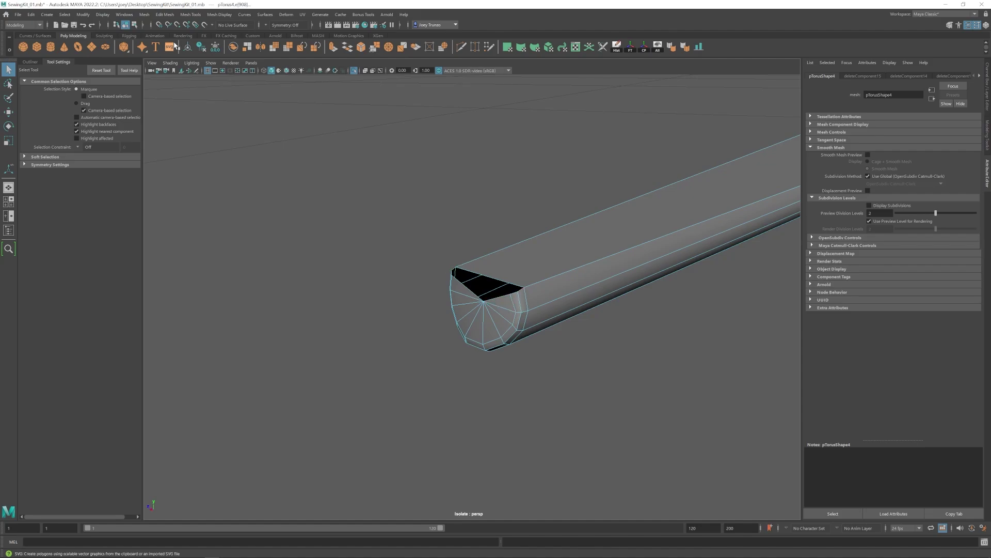
pyautogui.press('w')
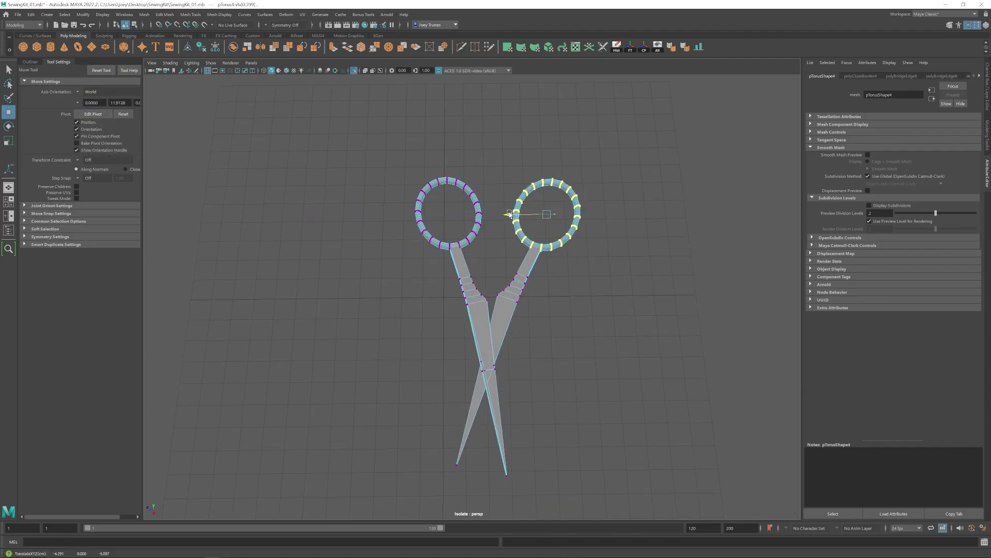
# - Move the second scissor half as a whole object toward the first, using wireframe display for alignment
pyautogui.keyDown('alt'); pyautogui.moveTo(509, 214); pyautogui.dragTo(487, 230); pyautogui.keyUp('alt')
pyautogui.moveTo(487, 230); pyautogui.dragTo(511, 209, button='right')
pyautogui.moveTo(463, 336); pyautogui.dragTo(467, 342)
pyautogui.keyDown('alt'); pyautogui.moveTo(467, 342); pyautogui.dragTo(455, 361); pyautogui.keyUp('alt')
pyautogui.click(265, 71)
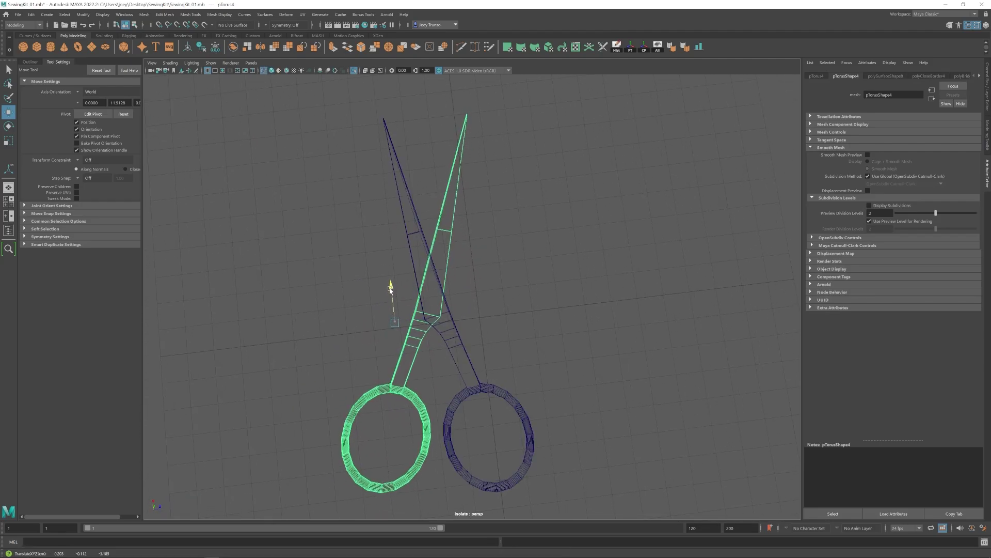
pyautogui.press('5')
# - Shift the second scissor half sideways so its blade lines up with the first blade
pyautogui.keyDown('alt'); pyautogui.moveTo(441, 316); pyautogui.dragTo(561, 257); pyautogui.keyUp('alt')
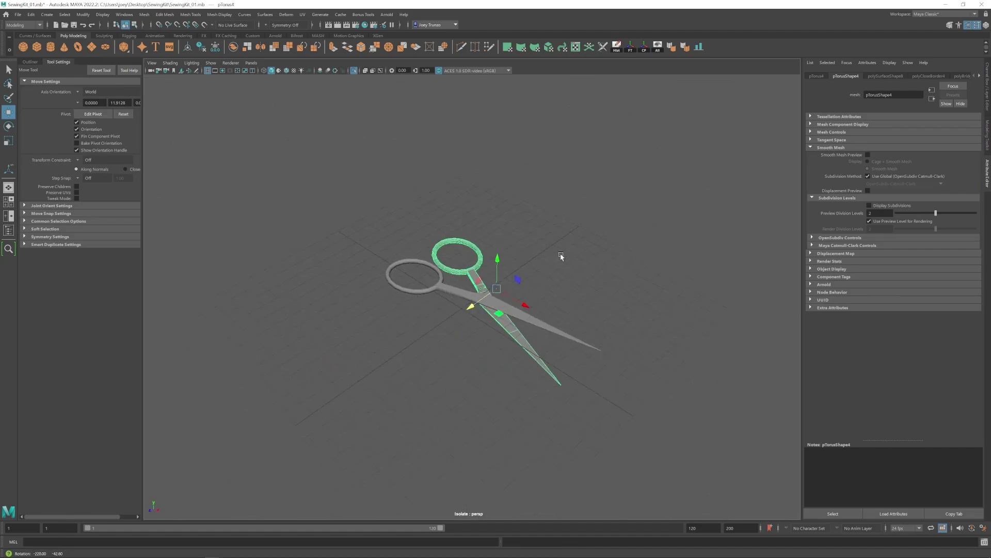
pyautogui.keyDown('alt'); pyautogui.moveTo(463, 279); pyautogui.dragTo(455, 274); pyautogui.keyUp('alt')
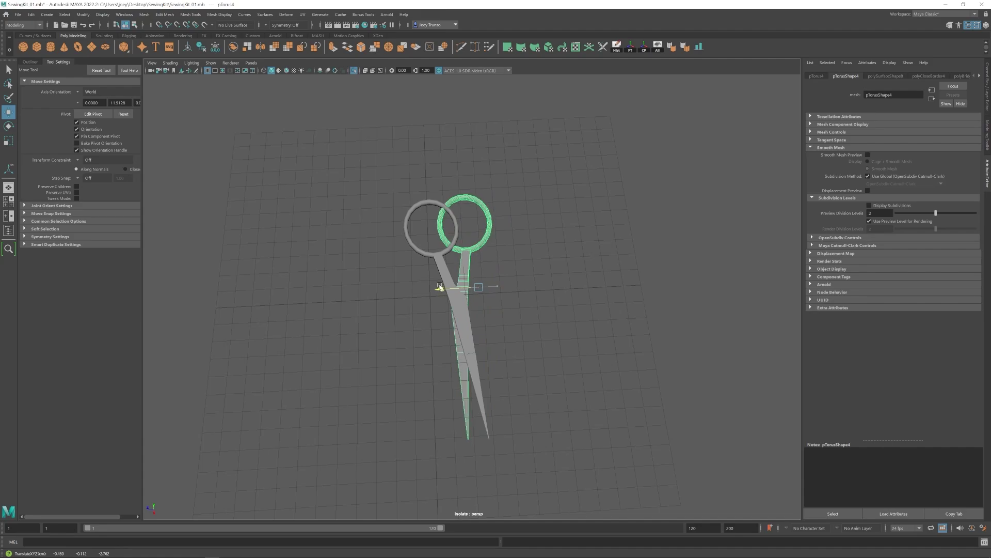
pyautogui.moveTo(442, 287); pyautogui.dragTo(482, 317)
pyautogui.press('w')
pyautogui.moveTo(456, 291); pyautogui.dragTo(462, 291)
# - Try to move and rotate the second half's finger ring vertices outward, and undo these edits
pyautogui.moveTo(482, 296); pyautogui.dragTo(455, 295, button='right')
pyautogui.moveTo(446, 181); pyautogui.dragTo(524, 258)
pyautogui.press('e')
pyautogui.moveTo(489, 252); pyautogui.dragTo(495, 253)
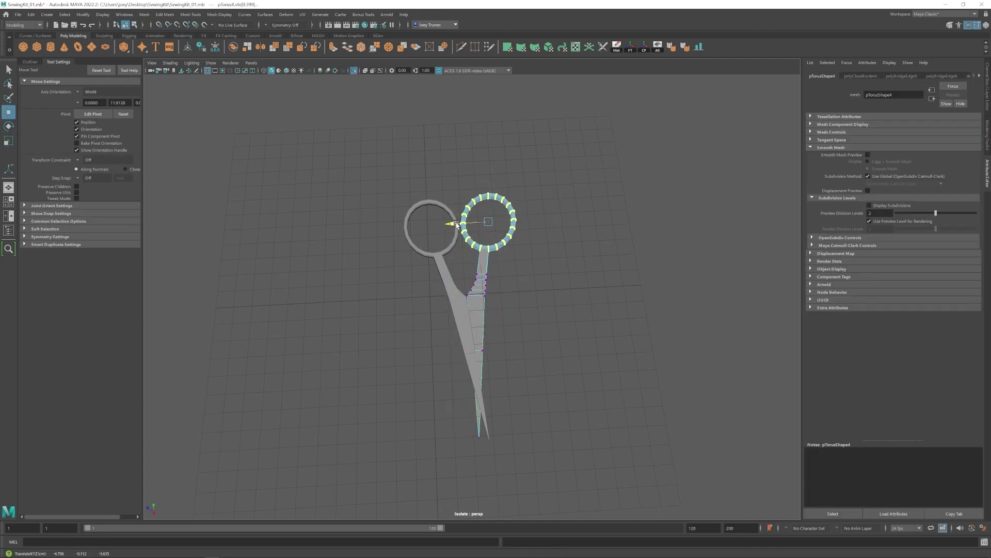
pyautogui.hotkey('ctrl', 'z')
pyautogui.hotkey('ctrl', 'z')
pyautogui.hotkey('ctrl', 'z')
pyautogui.hotkey('ctrl', 'z')
pyautogui.hotkey('ctrl', 'z')
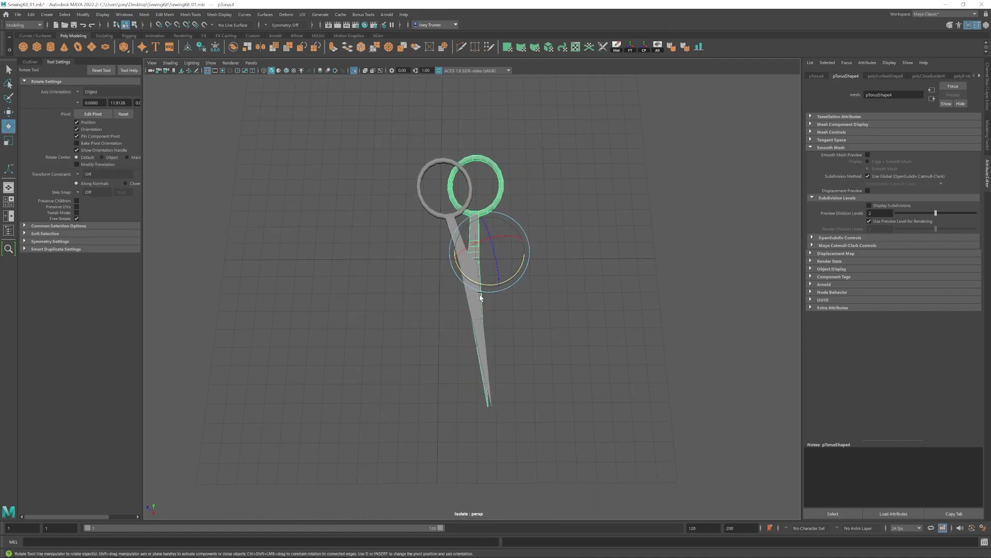
pyautogui.keyDown('alt'); pyautogui.moveTo(560, 321); pyautogui.dragTo(511, 279); pyautogui.keyUp('alt')
pyautogui.press('w')
pyautogui.moveTo(452, 261); pyautogui.dragTo(419, 262, button='right')
pyautogui.moveTo(403, 276); pyautogui.dragTo(509, 369)
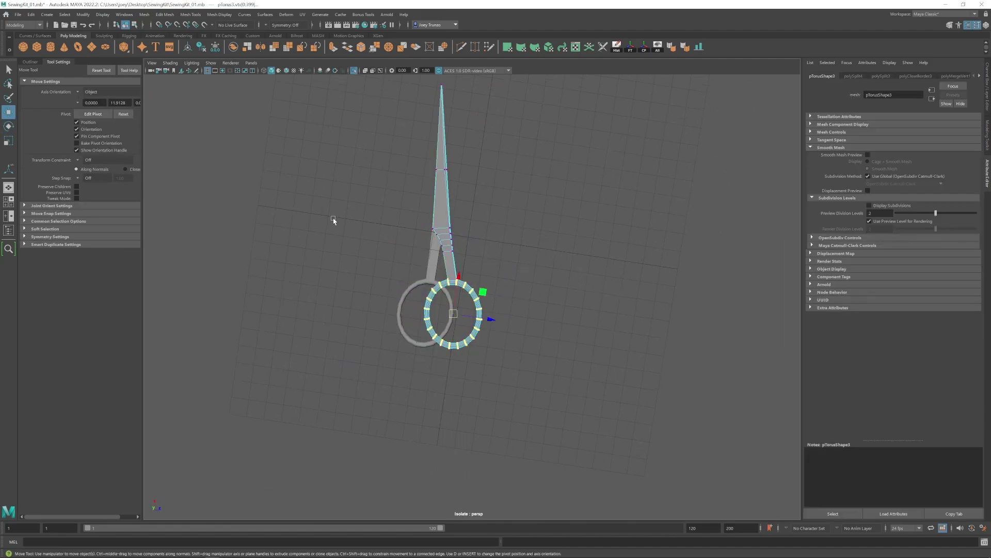
pyautogui.click(539, 206)
# - Group the two scissor halves and rotate the group slightly in the ground plane
pyautogui.moveTo(454, 285); pyautogui.dragTo(472, 273, button='right')
pyautogui.press('e')
pyautogui.keyDown('shift'); pyautogui.click(434, 266); pyautogui.keyUp('shift')
pyautogui.hotkey('ctrl', 'g')
pyautogui.moveTo(455, 255); pyautogui.dragTo(448, 262)
pyautogui.press('w')
pyautogui.keyDown('alt'); pyautogui.moveTo(405, 243); pyautogui.dragTo(417, 234); pyautogui.keyUp('alt')
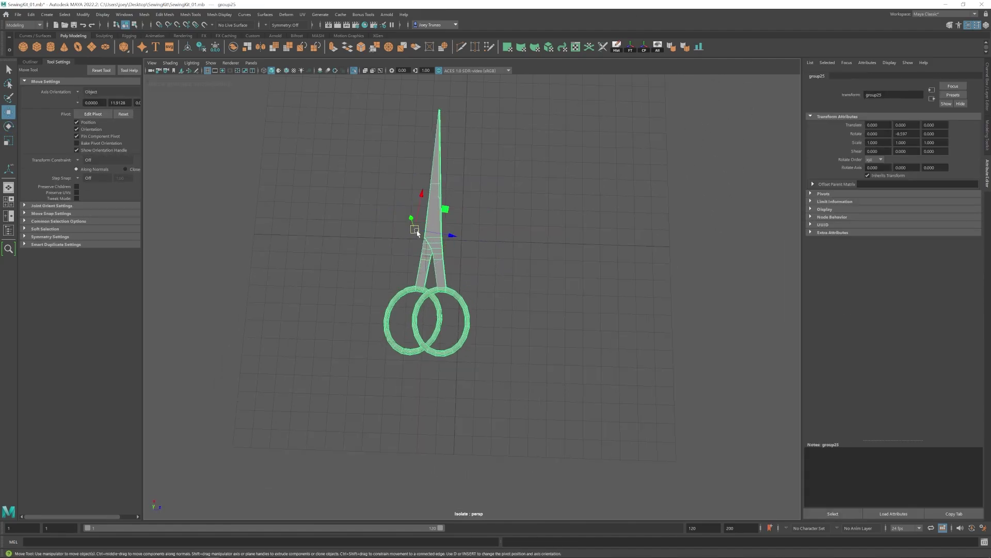
# - Move the vertices of the first half's finger ring outward and rotate them to follow the handle arm
pyautogui.keyDown('alt'); pyautogui.moveTo(462, 276); pyautogui.dragTo(453, 281); pyautogui.keyUp('alt')
pyautogui.moveTo(462, 276); pyautogui.dragTo(430, 275, button='right')
pyautogui.moveTo(425, 284); pyautogui.dragTo(525, 372)
pyautogui.moveTo(510, 327); pyautogui.dragTo(527, 333)
pyautogui.press('e')
pyautogui.moveTo(499, 359); pyautogui.dragTo(448, 361)
pyautogui.press('w')
pyautogui.moveTo(445, 357); pyautogui.dragTo(472, 333, button='right')
pyautogui.click(428, 357)
# - Rotate and reposition the second half's finger ring vertices to mirror the first ring
pyautogui.keyDown('alt'); pyautogui.moveTo(438, 352); pyautogui.dragTo(519, 333); pyautogui.keyUp('alt')
pyautogui.keyDown('alt'); pyautogui.moveTo(451, 308); pyautogui.dragTo(471, 325, button='middle'); pyautogui.keyUp('alt')
pyautogui.moveTo(472, 320); pyautogui.dragTo(442, 320, button='right')
pyautogui.press('e')
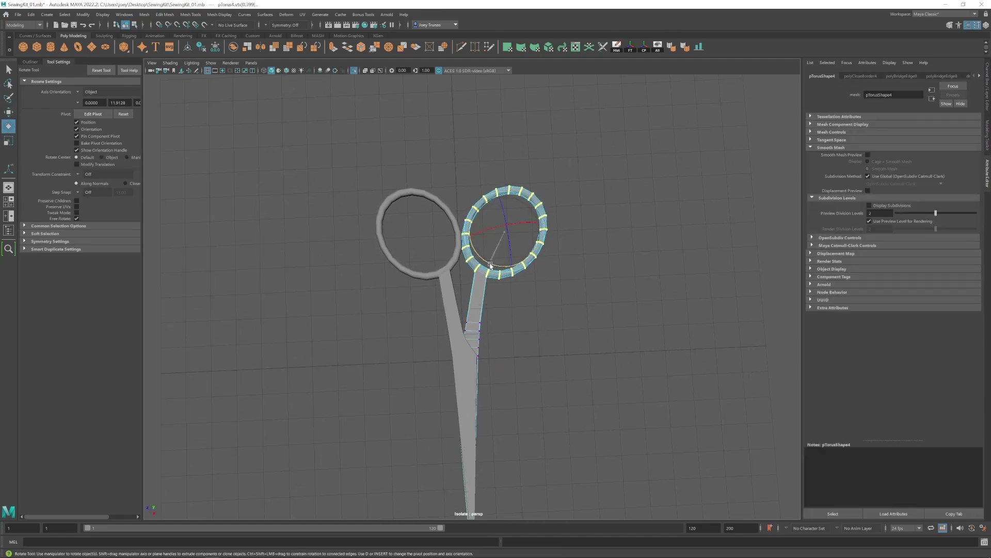
pyautogui.press('w')
pyautogui.click(515, 290)
# - Bridge a pair of open edges at the step between the second half's handle arm and blade
pyautogui.keyDown('alt'); pyautogui.moveTo(491, 264); pyautogui.dragTo(450, 339); pyautogui.keyUp('alt')
pyautogui.scroll(8, 487, 316)
pyautogui.scroll(-8, 449, 339)
pyautogui.click(450, 338)
pyautogui.keyDown('alt'); pyautogui.moveTo(449, 339); pyautogui.dragTo(872, 396, button='right'); pyautogui.keyUp('alt')
pyautogui.keyDown('alt'); pyautogui.moveTo(573, 310); pyautogui.dragTo(543, 277); pyautogui.keyUp('alt')
pyautogui.moveTo(542, 277); pyautogui.dragTo(569, 253, button='right')
pyautogui.click(542, 274)
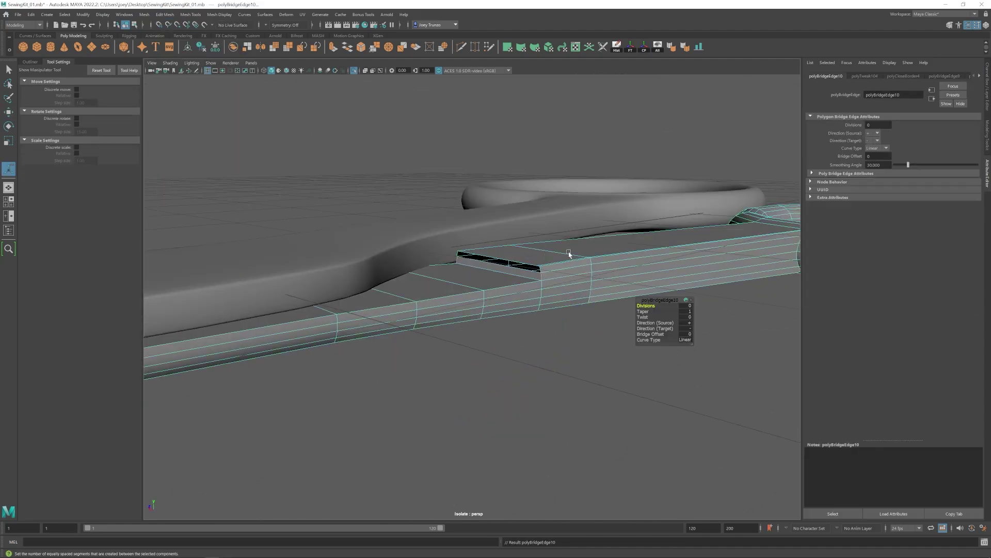
# - Repeat the Bridge on the remaining open edges of the step and clean up its surplus edges
pyautogui.click(521, 265)
pyautogui.press('g')
pyautogui.keyDown('alt'); pyautogui.moveTo(522, 265); pyautogui.dragTo(491, 289); pyautogui.keyUp('alt')
pyautogui.scroll(5, 512, 290)
pyautogui.press('w')
pyautogui.click(588, 291)
pyautogui.click(570, 290)
# - Insert a supporting edge loop beside the step on the second scissor half
pyautogui.keyDown('alt'); pyautogui.moveTo(454, 223); pyautogui.dragTo(423, 305); pyautogui.keyUp('alt')
pyautogui.scroll(-8, 620, 403)
pyautogui.click(620, 402)
pyautogui.moveTo(619, 402); pyautogui.dragTo(650, 375, button='right')
pyautogui.click(586, 401)
pyautogui.click(573, 310)
pyautogui.keyDown('alt'); pyautogui.moveTo(586, 400); pyautogui.dragTo(504, 333); pyautogui.keyUp('alt')
pyautogui.scroll(5, 503, 334)
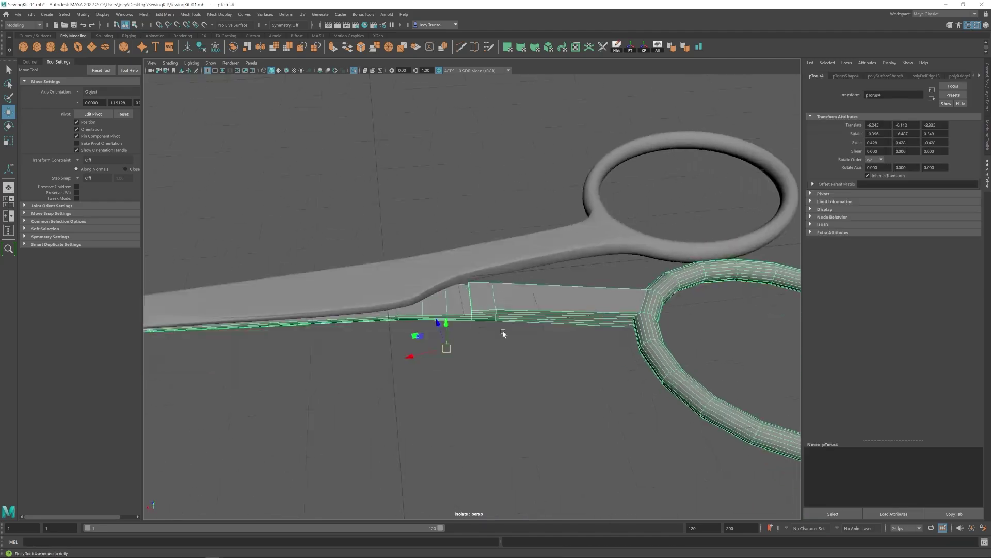
pyautogui.keyDown('alt'); pyautogui.moveTo(503, 333); pyautogui.dragTo(532, 334, button='right'); pyautogui.keyUp('alt')
pyautogui.keyDown('shift'); pyautogui.moveTo(486, 320); pyautogui.dragTo(476, 321, button='right'); pyautogui.keyUp('shift')
pyautogui.click(470, 330)
pyautogui.press('w')
# - Check the scissor half in smooth mesh preview and return it to the unsmoothed display
pyautogui.keyDown('alt'); pyautogui.moveTo(469, 330); pyautogui.dragTo(464, 370); pyautogui.keyUp('alt')
pyautogui.click(409, 412)
pyautogui.press('3')
pyautogui.click(470, 362)
pyautogui.press('1')
# - Bevel the edge at the second scissor half's step with 2 segments and a fraction of about 0.21
pyautogui.press('F8')
pyautogui.click(399, 372)
pyautogui.press('F8')
pyautogui.press('F8')
pyautogui.scroll(-5, 464, 369)
pyautogui.click(463, 369)
pyautogui.press('1')
pyautogui.click(164, 14)
pyautogui.click(186, 45)
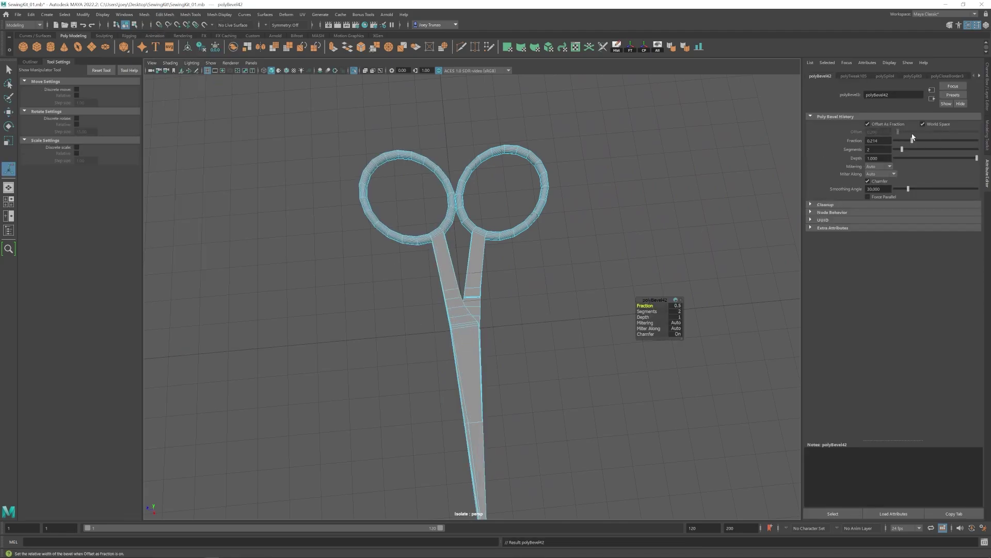
pyautogui.press('w')
# - Insert a supporting edge loop beside the bevelled step on the second scissor half
pyautogui.click(568, 331)
pyautogui.scroll(5, 485, 303)
pyautogui.keyDown('alt'); pyautogui.moveTo(568, 330); pyautogui.dragTo(505, 312); pyautogui.keyUp('alt')
pyautogui.click(485, 302)
pyautogui.click(191, 15)
pyautogui.click(204, 81)
pyautogui.click(191, 14)
pyautogui.click(204, 66)
pyautogui.click(499, 333)
pyautogui.press('w')
pyautogui.click(537, 339)
pyautogui.click(489, 348)
pyautogui.scroll(5, 489, 348)
pyautogui.click(522, 334)
pyautogui.press('1')
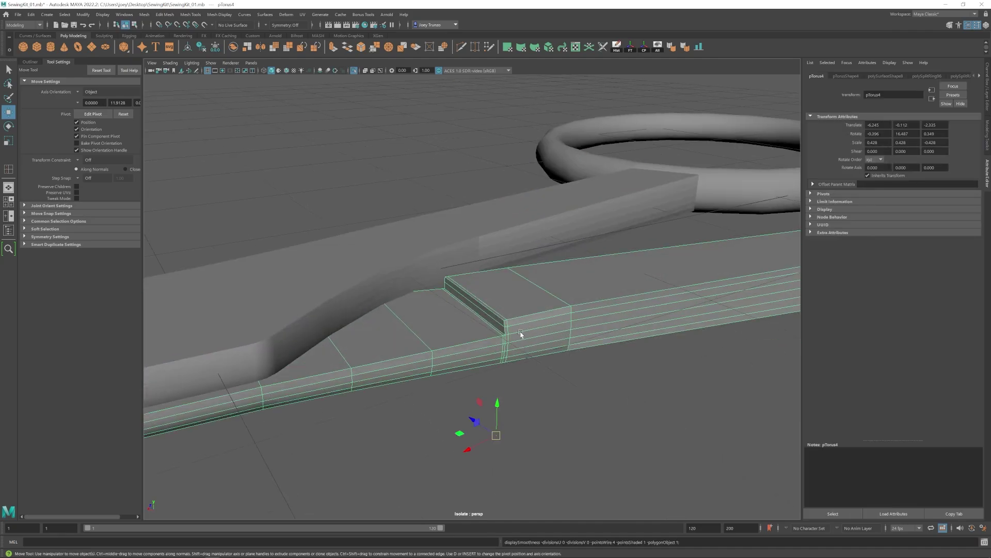
# - Insert further supporting edge loops around the raised step between the handle arm and blade
pyautogui.click(190, 15)
pyautogui.click(215, 75)
pyautogui.click(498, 335)
pyautogui.press('w')
pyautogui.click(537, 382)
pyautogui.keyDown('alt'); pyautogui.moveTo(537, 382); pyautogui.dragTo(608, 312); pyautogui.keyUp('alt')
pyautogui.click(500, 311)
pyautogui.scroll(5, 593, 357)
pyautogui.keyDown('alt'); pyautogui.moveTo(593, 356); pyautogui.dragTo(432, 283); pyautogui.keyUp('alt')
pyautogui.moveTo(431, 283); pyautogui.dragTo(432, 301, button='right')
pyautogui.click(190, 15)
pyautogui.click(215, 76)
pyautogui.click(510, 296)
pyautogui.press('w')
pyautogui.moveTo(500, 296); pyautogui.dragTo(500, 317, button='right')
pyautogui.click(505, 298)
pyautogui.press('f')
pyautogui.keyDown('alt'); pyautogui.moveTo(505, 298); pyautogui.dragTo(559, 371); pyautogui.keyUp('alt')
pyautogui.scroll(-8, 560, 371)
# - Try adding edge loops across the scissor half around the step, then undo them
pyautogui.click(190, 14)
pyautogui.keyDown('alt'); pyautogui.moveTo(450, 371); pyautogui.dragTo(471, 337); pyautogui.keyUp('alt')
pyautogui.click(207, 67)
pyautogui.click(434, 287)
pyautogui.click(434, 282)
pyautogui.click(485, 311)
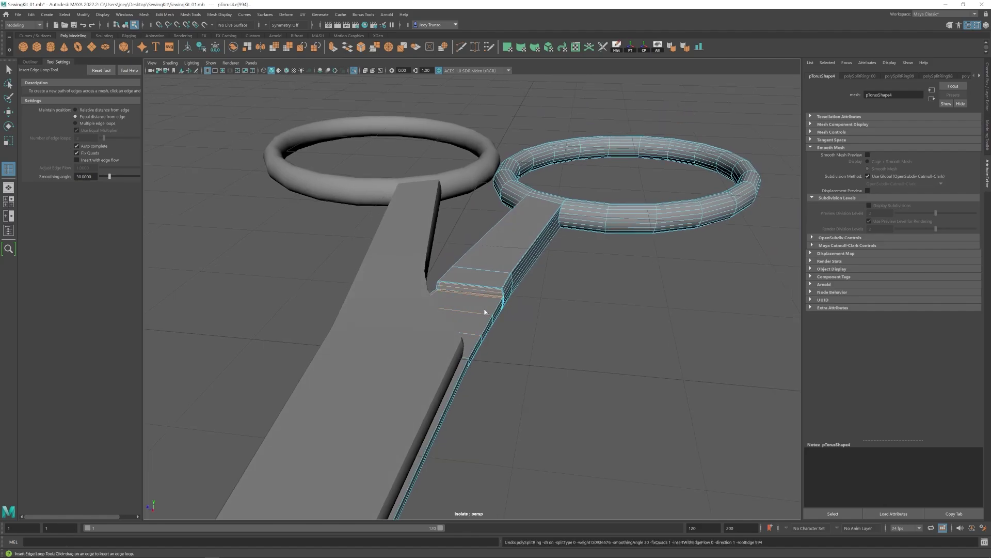
pyautogui.press('w')
pyautogui.moveTo(485, 310); pyautogui.dragTo(508, 294, button='right')
pyautogui.scroll(6, 509, 294)
pyautogui.keyDown('alt'); pyautogui.moveTo(509, 294); pyautogui.dragTo(590, 290); pyautogui.keyUp('alt')
pyautogui.hotkey('ctrl', 'z')
pyautogui.hotkey('ctrl', 'z')
pyautogui.hotkey('ctrl', 'z')
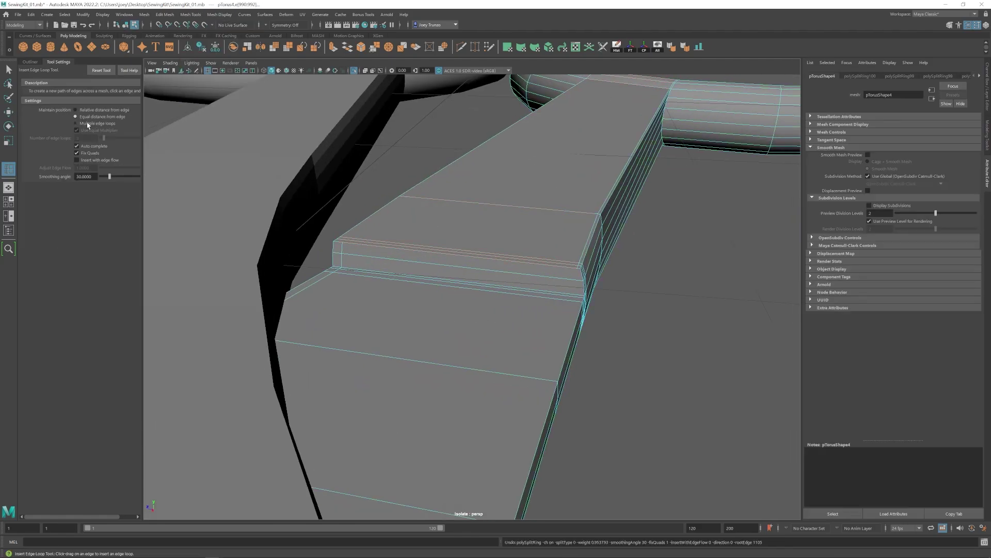
pyautogui.hotkey('ctrl', 'z')
# - Insert replacement supporting edge loops at the step and check the half in smooth mesh preview
pyautogui.click(464, 272)
pyautogui.click(443, 288)
pyautogui.scroll(-8, 481, 297)
pyautogui.press('w')
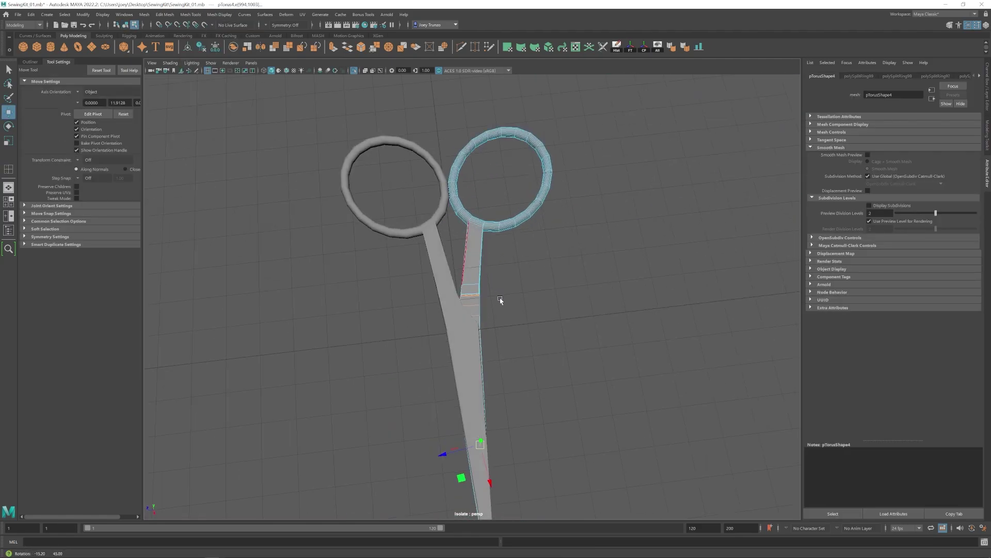
pyautogui.scroll(7, 500, 299)
pyautogui.keyDown('alt'); pyautogui.moveTo(500, 298); pyautogui.dragTo(575, 329); pyautogui.keyUp('alt')
pyautogui.press('3')
# - Return to the unsmoothed display and delete the surplus edges near the step
pyautogui.click(472, 328)
pyautogui.press('1')
pyautogui.hotkey('ctrl', 'Delete')
# - Bevel the edge across the blade's shoulder with a small fraction and 2 segments
pyautogui.click(514, 248)
pyautogui.moveTo(488, 274); pyautogui.dragTo(488, 249, button='right')
pyautogui.doubleClick(480, 262)
pyautogui.click(164, 15)
pyautogui.click(177, 52)
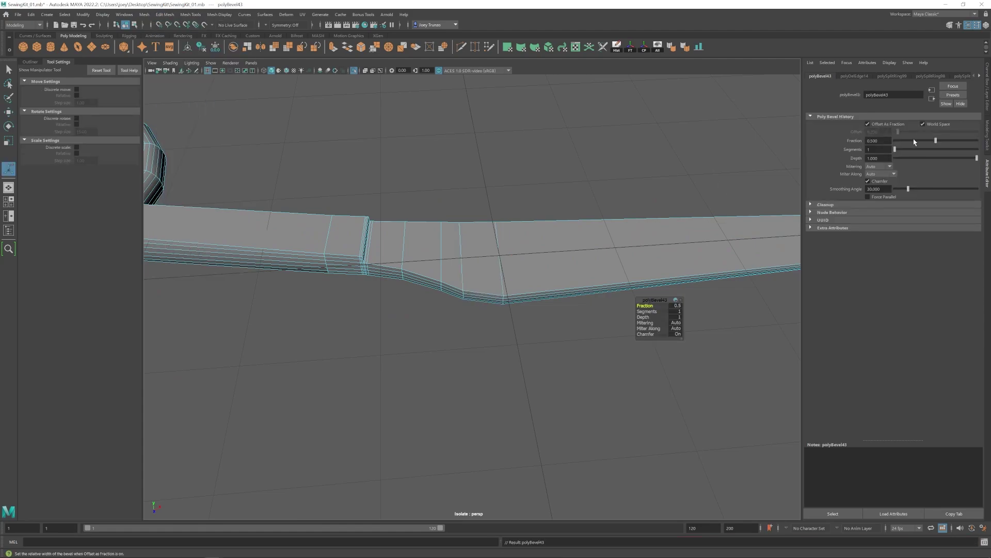
pyautogui.moveTo(936, 141); pyautogui.dragTo(899, 140)
pyautogui.moveTo(895, 150); pyautogui.dragTo(902, 149)
# - Insert 2 evenly spaced edge loops lengthwise along the scissor half's blade and handle arm
pyautogui.moveTo(486, 266); pyautogui.dragTo(508, 235, button='right')
pyautogui.keyDown('alt'); pyautogui.moveTo(509, 235); pyautogui.dragTo(490, 320); pyautogui.keyUp('alt')
pyautogui.click(191, 14)
pyautogui.click(207, 73)
pyautogui.click(76, 124)
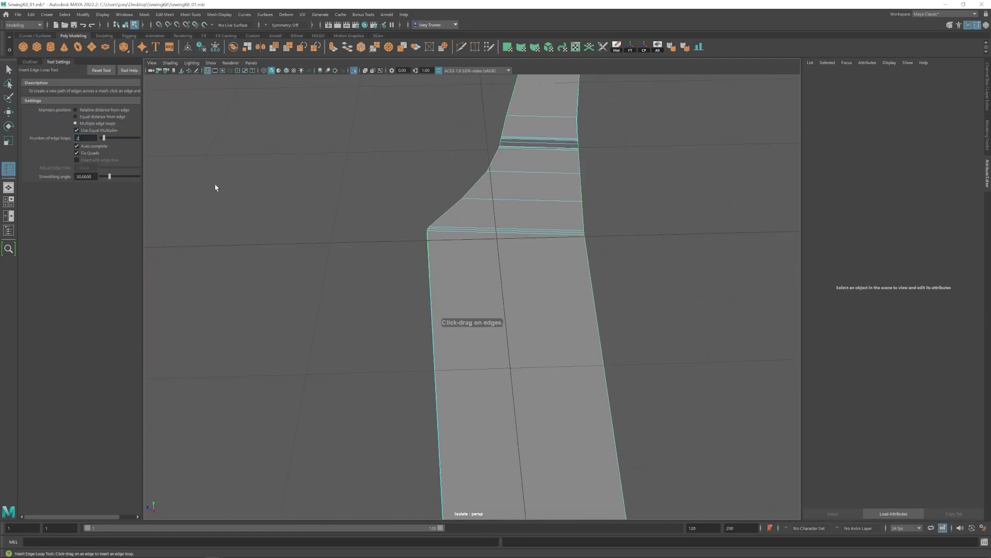
pyautogui.click(509, 234)
pyautogui.click(508, 234)
pyautogui.press('w')
pyautogui.scroll(-5, 498, 218)
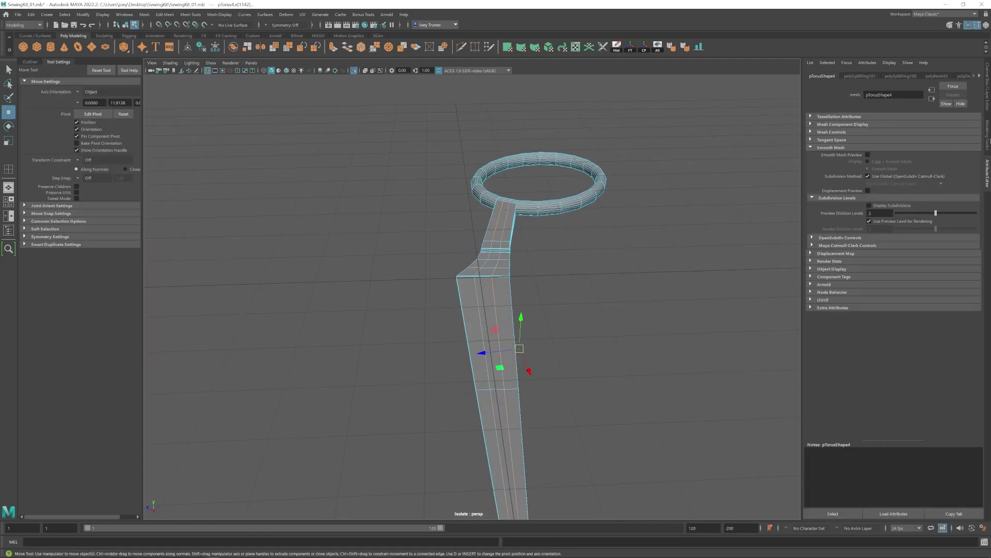
# - Set the transform constraint to Edge and slide the two lengthwise loops towards the half's outer edges
pyautogui.click(988, 138)
pyautogui.click(931, 191)
pyautogui.click(929, 205)
pyautogui.press('r')
pyautogui.keyDown('alt'); pyautogui.moveTo(484, 245); pyautogui.dragTo(525, 224); pyautogui.keyUp('alt')
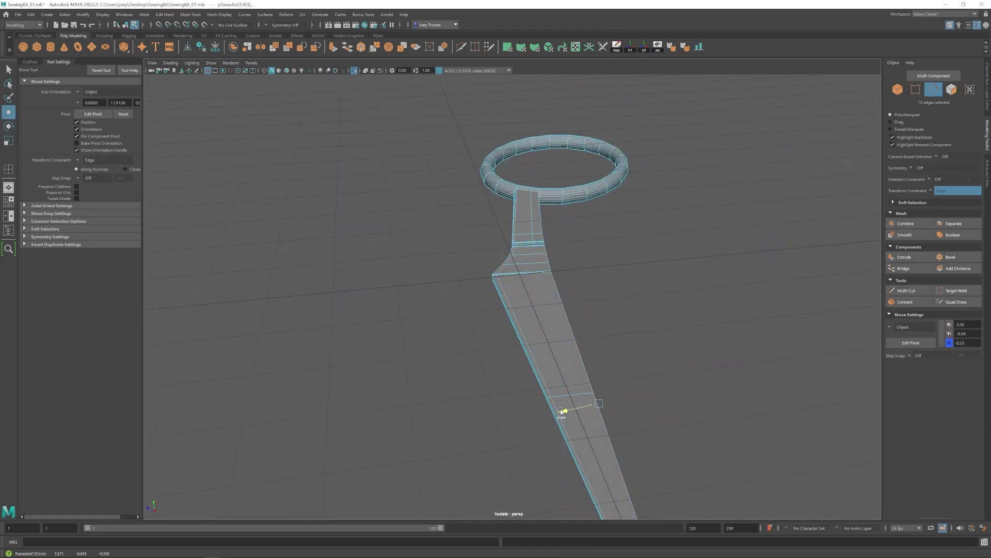
pyautogui.scroll(10, 568, 335)
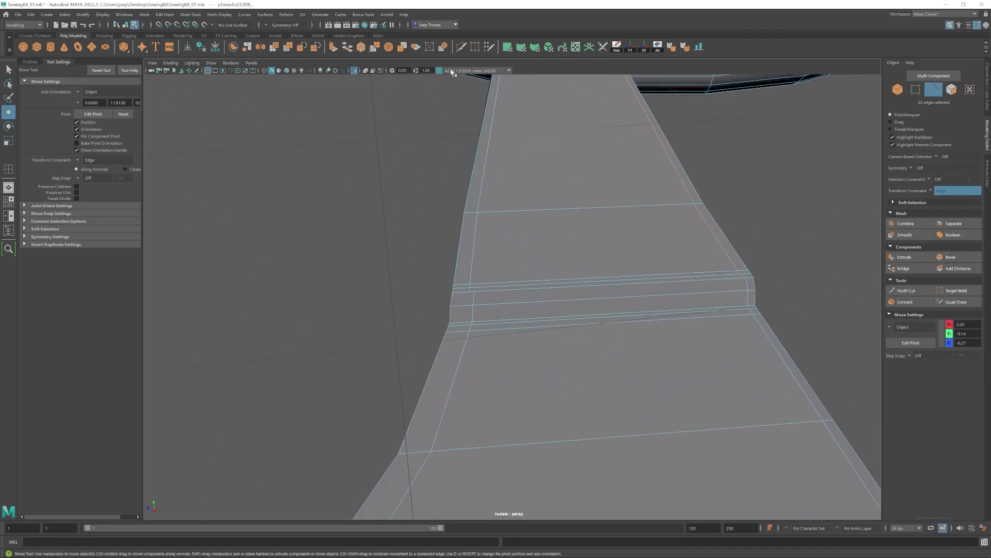
# - Check the scissor half in smooth mesh preview from the step to the finger ring
pyautogui.press('F9')
pyautogui.press('F8')
pyautogui.press('3')
pyautogui.scroll(-10, 664, 243)
pyautogui.keyDown('alt'); pyautogui.moveTo(665, 243); pyautogui.dragTo(476, 243); pyautogui.keyUp('alt')
pyautogui.scroll(8, 491, 296)
pyautogui.press('1')
# - Slide the two edge loops that wrap the finger ring at the arm junction towards the arm's sides
pyautogui.press('F10')
pyautogui.doubleClick(483, 274)
pyautogui.scroll(-10, 730, 389)
pyautogui.scroll(10, 731, 389)
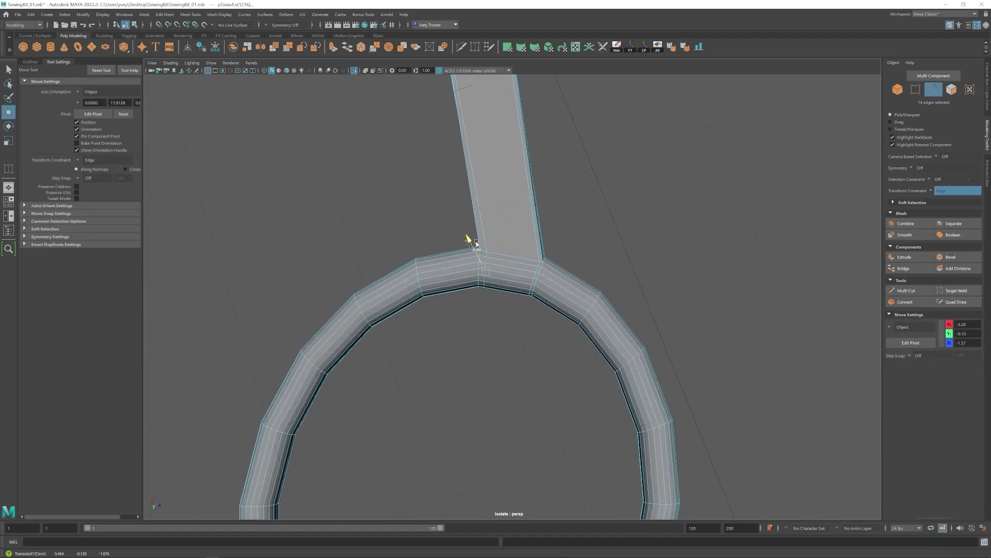
pyautogui.scroll(-10, 535, 276)
pyautogui.moveTo(423, 122); pyautogui.dragTo(460, 168)
pyautogui.scroll(12, 461, 174)
pyautogui.doubleClick(550, 268)
pyautogui.moveTo(569, 253); pyautogui.dragTo(553, 251)
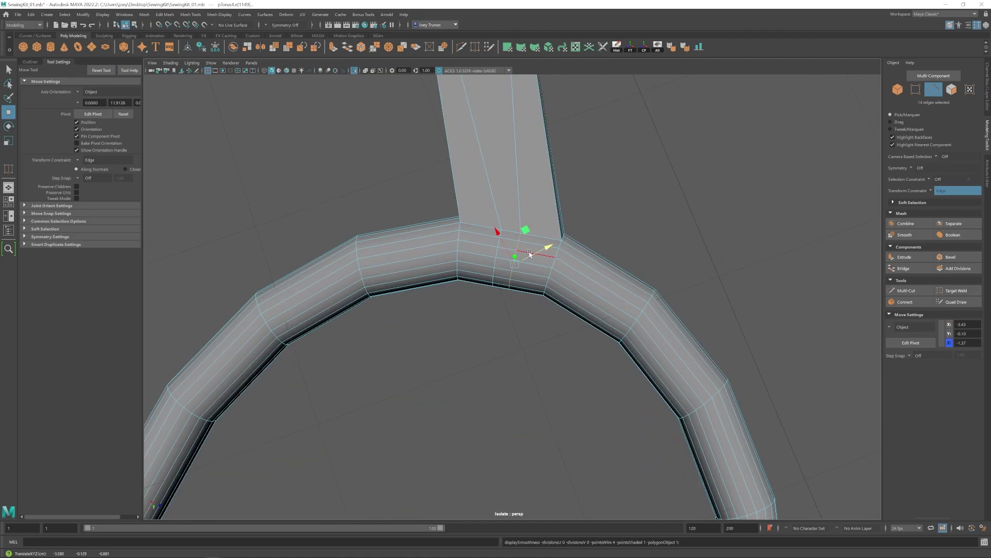
# - Try to bevel an edge loop where the handle arm meets the finger ring
pyautogui.click(8, 169)
pyautogui.keyDown('alt'); pyautogui.moveTo(523, 231); pyautogui.dragTo(491, 281, button='right'); pyautogui.keyUp('alt')
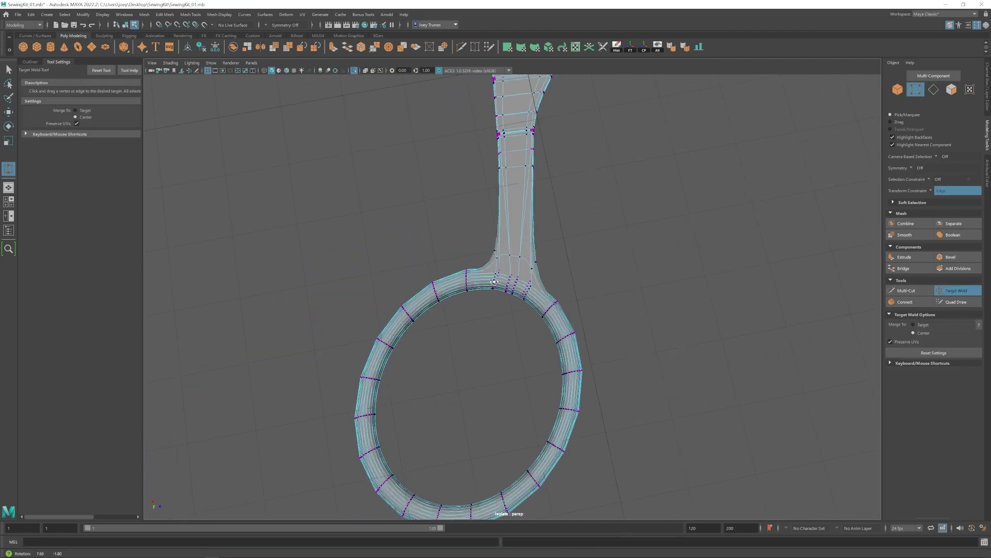
pyautogui.keyDown('alt'); pyautogui.moveTo(491, 281); pyautogui.dragTo(614, 355); pyautogui.keyUp('alt')
pyautogui.press('w')
pyautogui.doubleClick(505, 265)
pyautogui.keyDown('alt'); pyautogui.moveTo(551, 300); pyautogui.dragTo(568, 206); pyautogui.keyUp('alt')
pyautogui.hotkey('ctrl', 'b')
pyautogui.hotkey('ctrl', 'z')
# - Insert supporting edge loops around the finger ring beside the arm junction, using equal distance from the edge
pyautogui.click(220, 15)
pyautogui.click(209, 75)
pyautogui.click(76, 117)
pyautogui.keyDown('alt'); pyautogui.moveTo(594, 269); pyautogui.dragTo(485, 331); pyautogui.keyUp('alt')
pyautogui.click(560, 299)
pyautogui.press('3')
pyautogui.click(659, 257)
pyautogui.press('w')
# - Examine the edge flow where the handle arm meets the finger ring from both sides
pyautogui.keyDown('alt'); pyautogui.moveTo(658, 257); pyautogui.dragTo(491, 279, button='right'); pyautogui.keyUp('alt')
pyautogui.press('1')
pyautogui.press('F10')
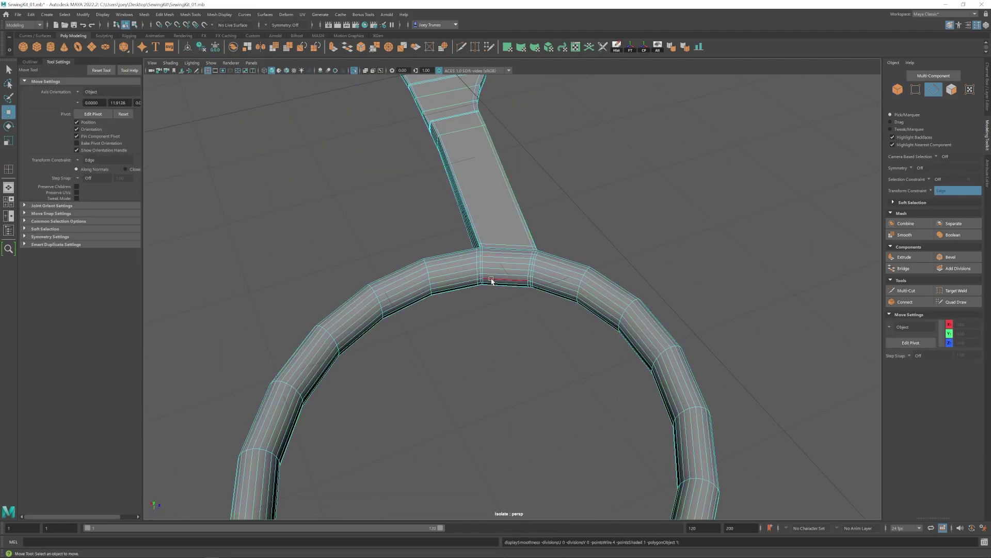
pyautogui.keyDown('alt'); pyautogui.moveTo(491, 279); pyautogui.dragTo(547, 294); pyautogui.keyUp('alt')
pyautogui.keyDown('alt'); pyautogui.moveTo(547, 294); pyautogui.dragTo(602, 310, button='right'); pyautogui.keyUp('alt')
pyautogui.press('1')
pyautogui.press('F8')
pyautogui.keyDown('alt'); pyautogui.moveTo(602, 310); pyautogui.dragTo(558, 357); pyautogui.keyUp('alt')
pyautogui.keyDown('alt'); pyautogui.moveTo(558, 356); pyautogui.dragTo(487, 251, button='right'); pyautogui.keyUp('alt')
pyautogui.press('1')
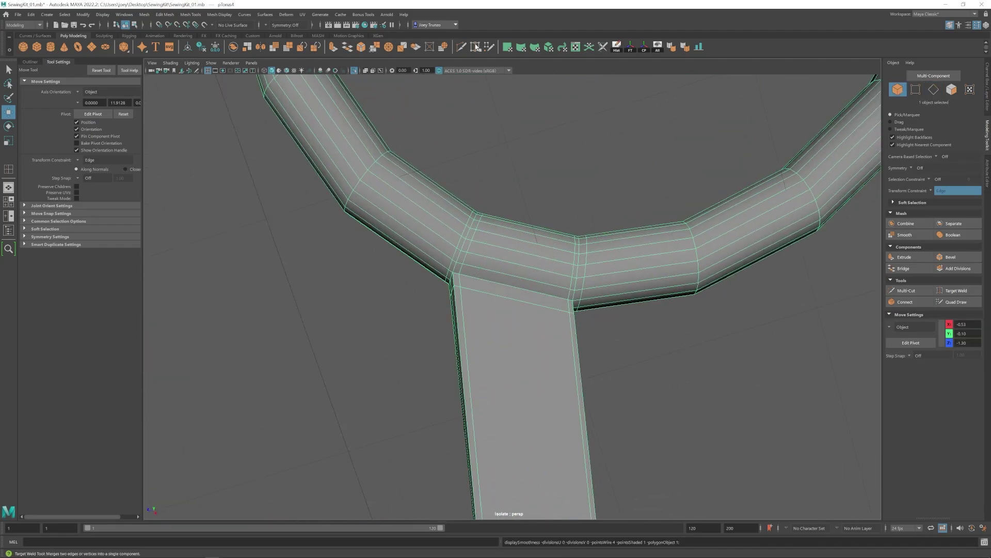
# - Target-weld surplus vertices at the arm and ring junction onto their neighbours, merging to the target
pyautogui.click(475, 47)
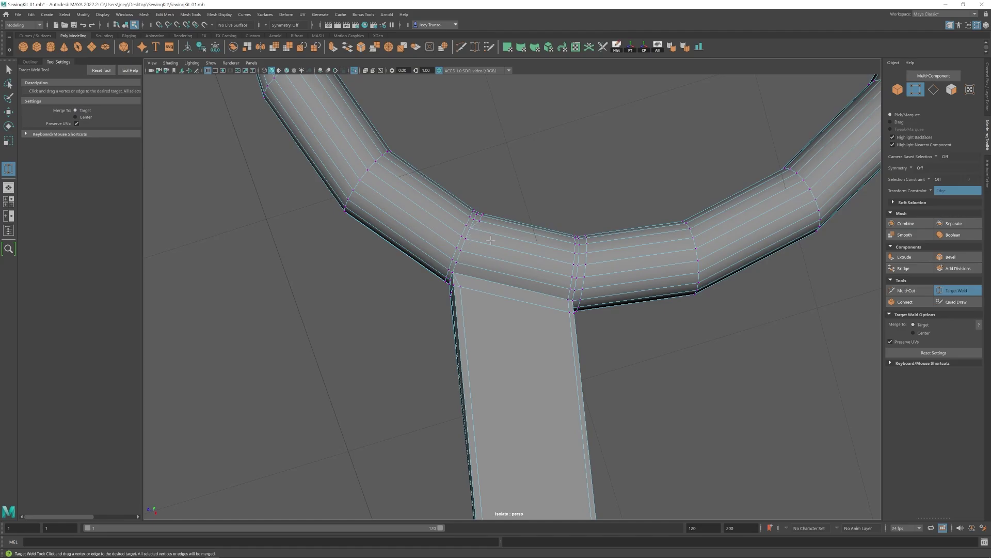
pyautogui.hotkey('ctrl', 'z')
pyautogui.press('4')
pyautogui.press('5')
pyautogui.keyDown('alt'); pyautogui.moveTo(491, 240); pyautogui.dragTo(481, 267); pyautogui.keyUp('alt')
pyautogui.hotkey('ctrl', 'z')
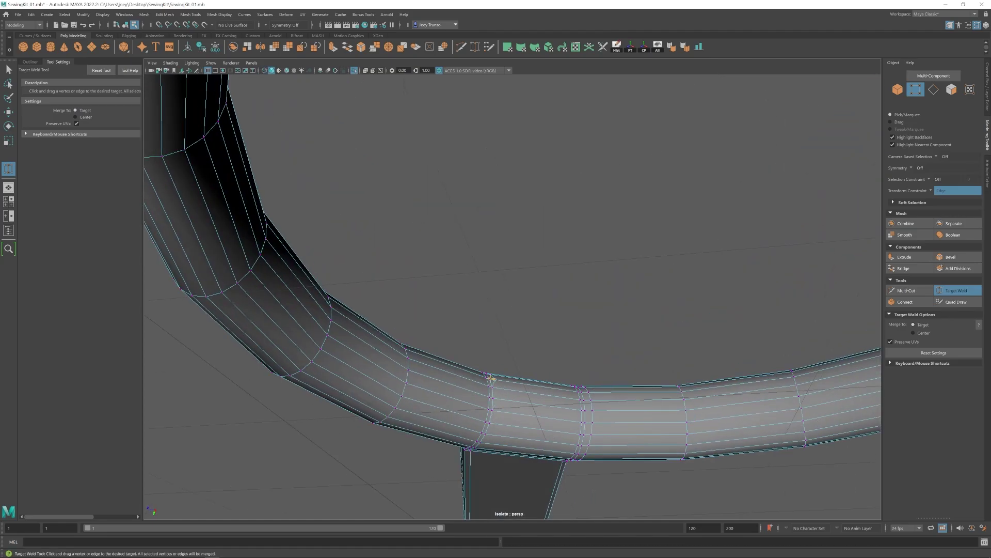
pyautogui.keyDown('alt'); pyautogui.moveTo(492, 379); pyautogui.dragTo(510, 292); pyautogui.keyUp('alt')
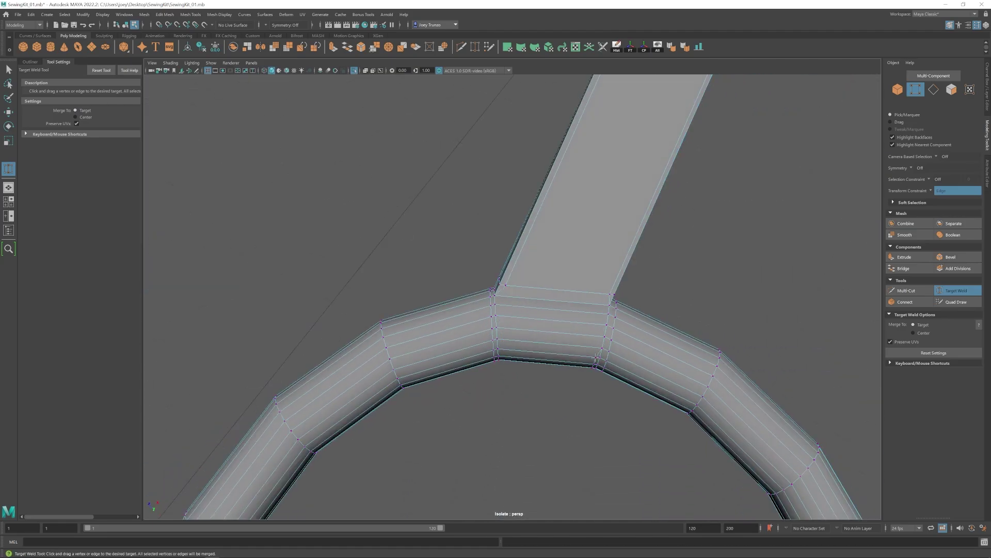
pyautogui.keyDown('alt'); pyautogui.moveTo(595, 357); pyautogui.dragTo(615, 402); pyautogui.keyUp('alt')
pyautogui.hotkey('ctrl', 'z')
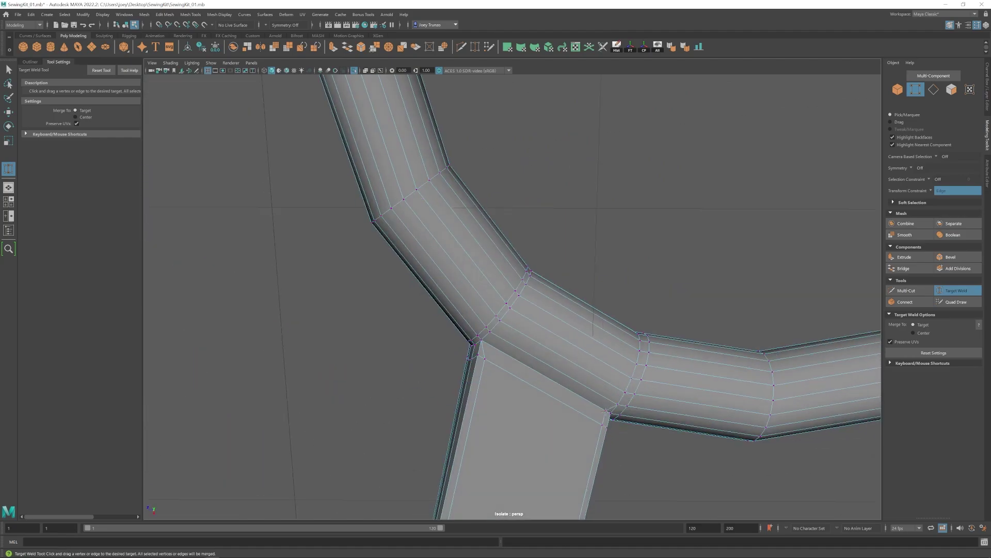
# - Return to object mode, show the whole sewing kit again and select the second scissor half
pyautogui.press('w')
pyautogui.press('F8')
pyautogui.click(625, 305)
pyautogui.scroll(-12, 594, 310)
pyautogui.keyDown('alt'); pyautogui.moveTo(512, 321); pyautogui.dragTo(572, 307); pyautogui.keyUp('alt')
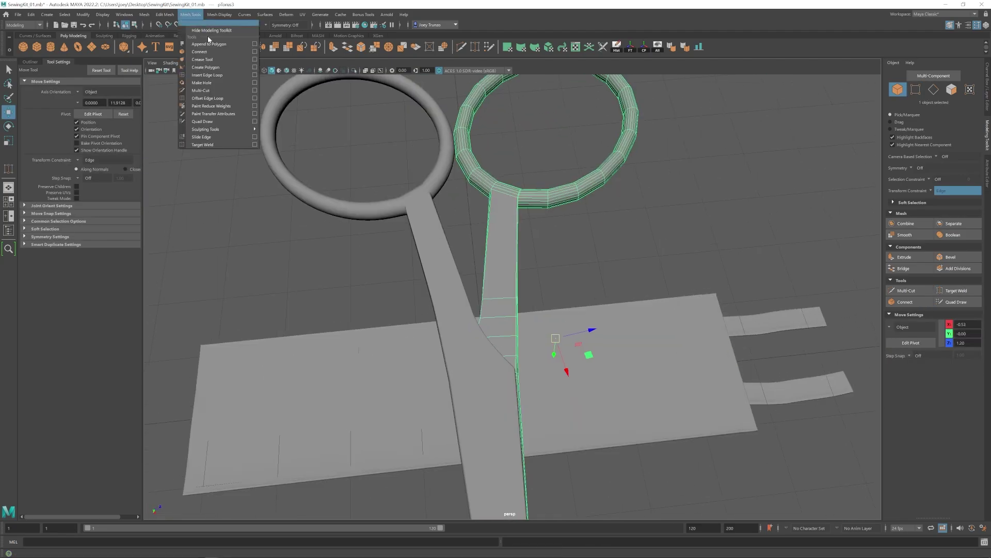
# - Insert 2 evenly spaced lengthwise edge loops through the second half's arm and blade and preview it smoothed
pyautogui.click(209, 65)
pyautogui.keyDown('alt'); pyautogui.moveTo(501, 310); pyautogui.dragTo(479, 327); pyautogui.keyUp('alt')
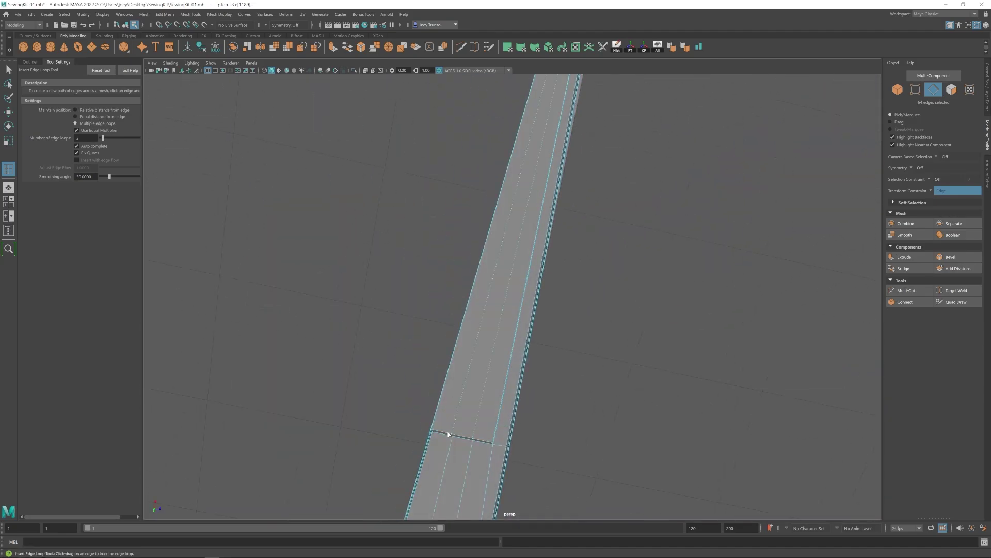
pyautogui.hotkey('ctrl', 'shift', 'x')
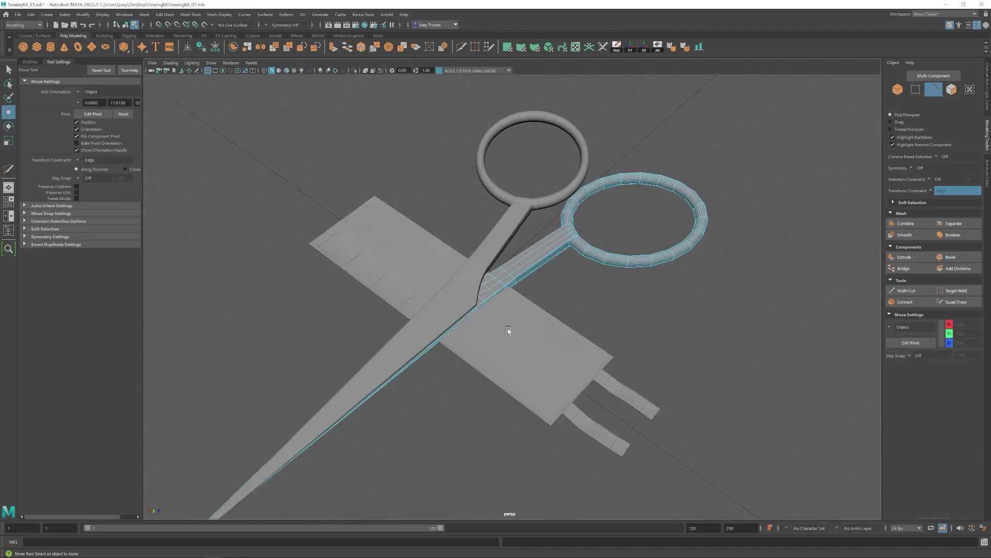
pyautogui.click(580, 274)
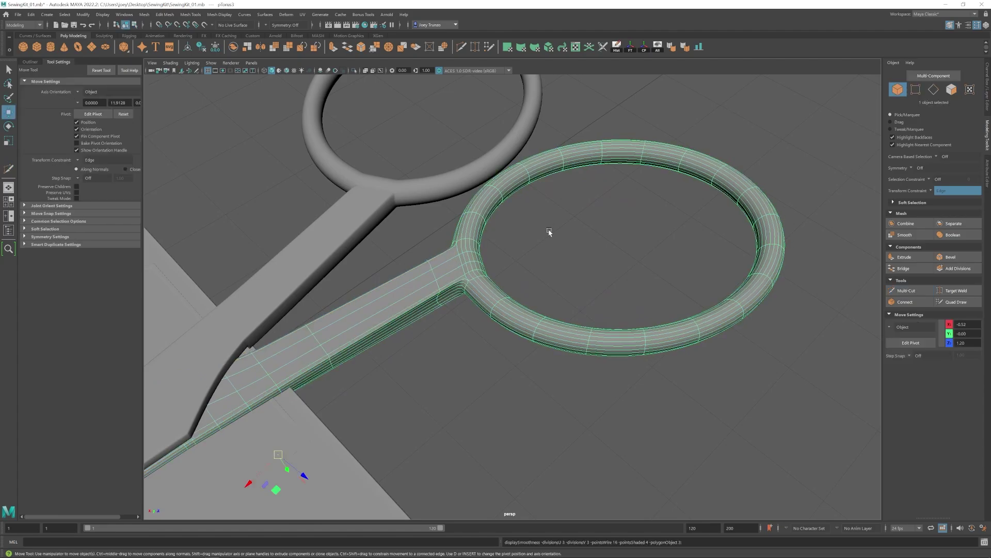
# - Select the round pivot screw at the scissors' crossing and scale it to fit the blades
pyautogui.scroll(-10, 549, 228)
pyautogui.click(495, 364)
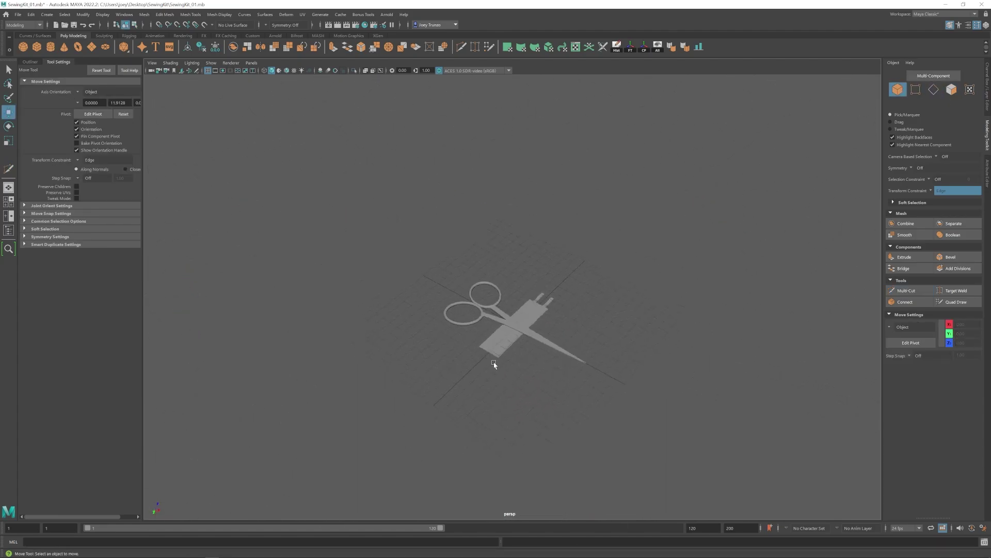
pyautogui.click(534, 292)
pyautogui.press('e')
pyautogui.press('w')
pyautogui.press('r')
pyautogui.keyDown('alt'); pyautogui.moveTo(558, 306); pyautogui.dragTo(545, 262); pyautogui.keyUp('alt')
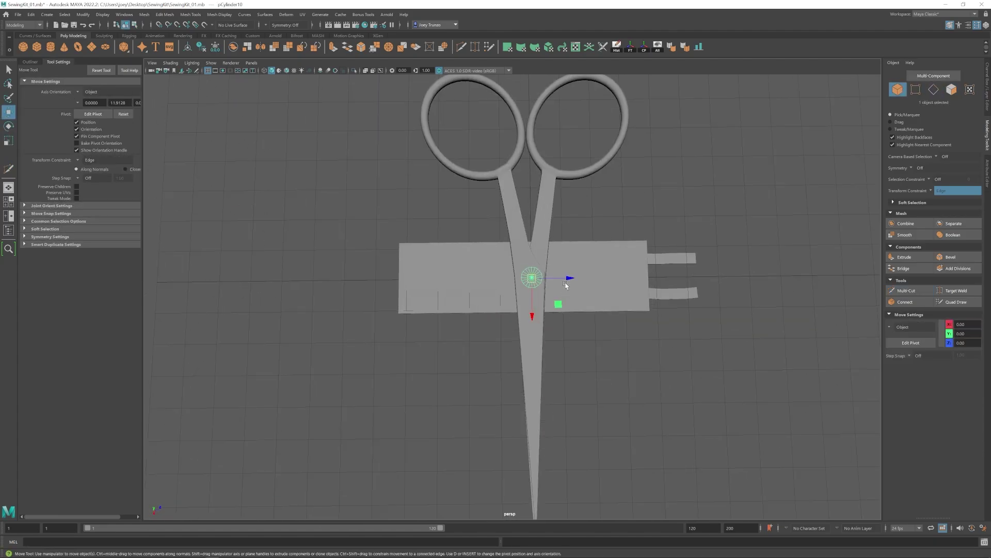
pyautogui.keyDown('alt'); pyautogui.moveTo(517, 290); pyautogui.dragTo(598, 277); pyautogui.keyUp('alt')
pyautogui.scroll(5, 480, 312)
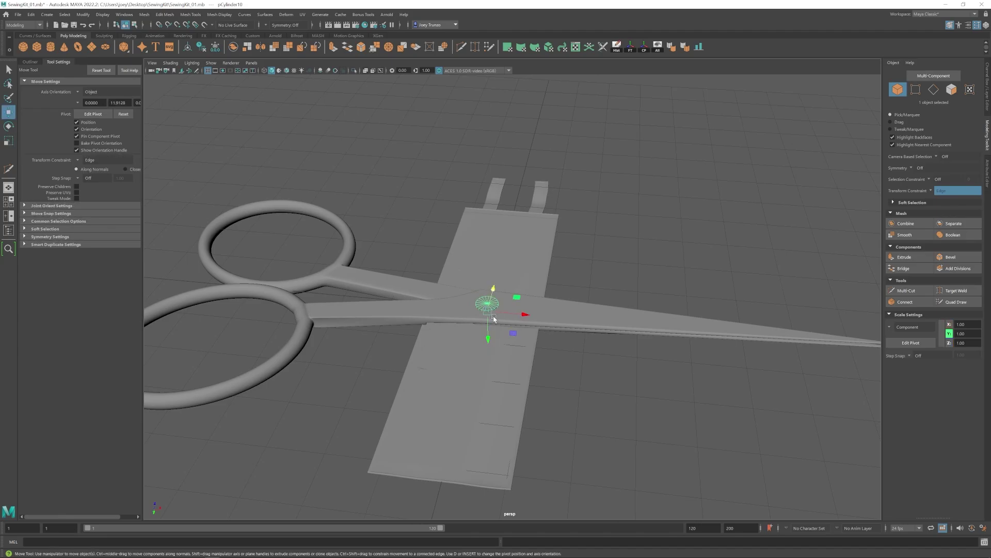
# - Bevel the pivot screw's edges with 2 segments and a fraction of about 0.08
pyautogui.click(159, 15)
pyautogui.click(168, 39)
pyautogui.hotkey('ctrl', 'a')
pyautogui.keyDown('alt'); pyautogui.moveTo(470, 328); pyautogui.dragTo(403, 320); pyautogui.keyUp('alt')
pyautogui.moveTo(934, 139); pyautogui.dragTo(903, 139)
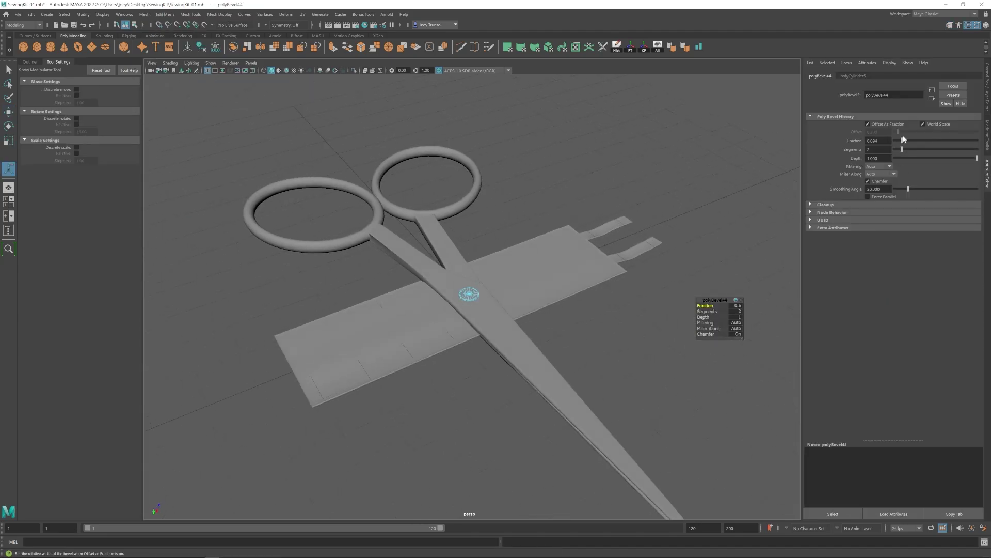
pyautogui.press('w')
# - Edit the lower scissor half's pivot, aligning it to the blade face, and select both halves
pyautogui.click(582, 387)
pyautogui.keyDown('alt'); pyautogui.moveTo(645, 360); pyautogui.dragTo(582, 360); pyautogui.keyUp('alt')
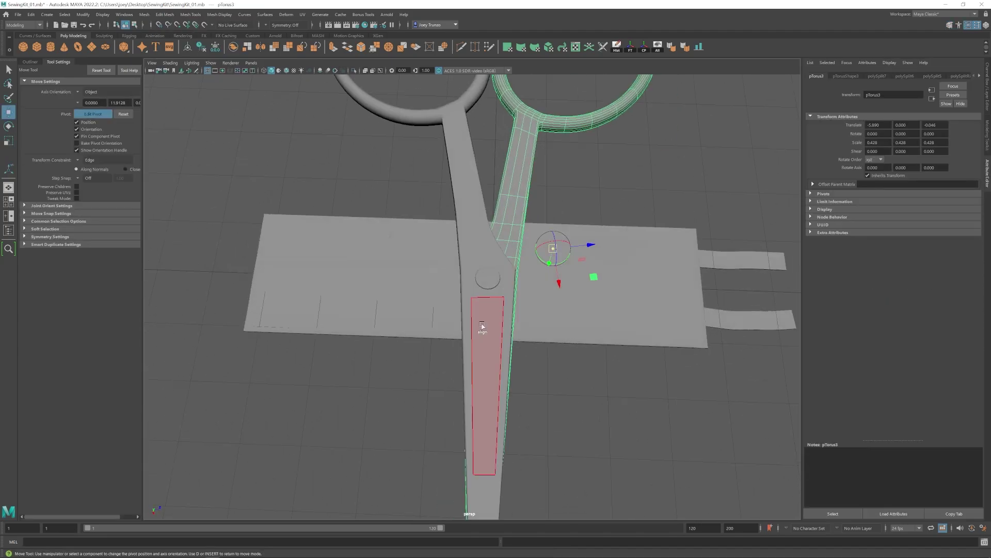
pyautogui.press('e')
pyautogui.moveTo(496, 310)
pyautogui.mouseDown()
pyautogui.moveTo(475, 310)
pyautogui.moveTo(507, 320)
pyautogui.mouseUp()
pyautogui.moveTo(507, 320); pyautogui.dragTo(492, 314)
pyautogui.click(494, 358)
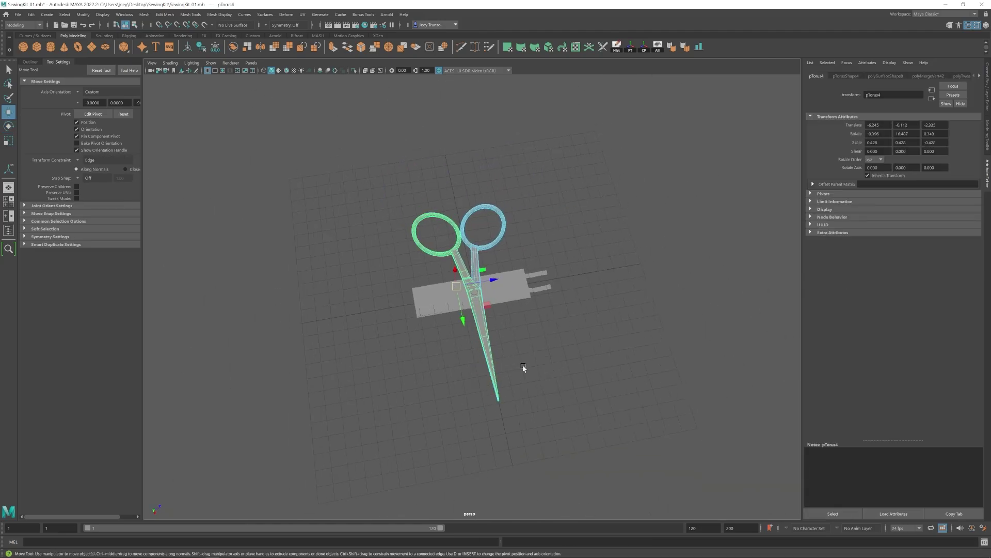
# - Shorten both blades by moving their blade and tip vertices towards the screw
pyautogui.click(987, 169)
pyautogui.scroll(2, 616, 417)
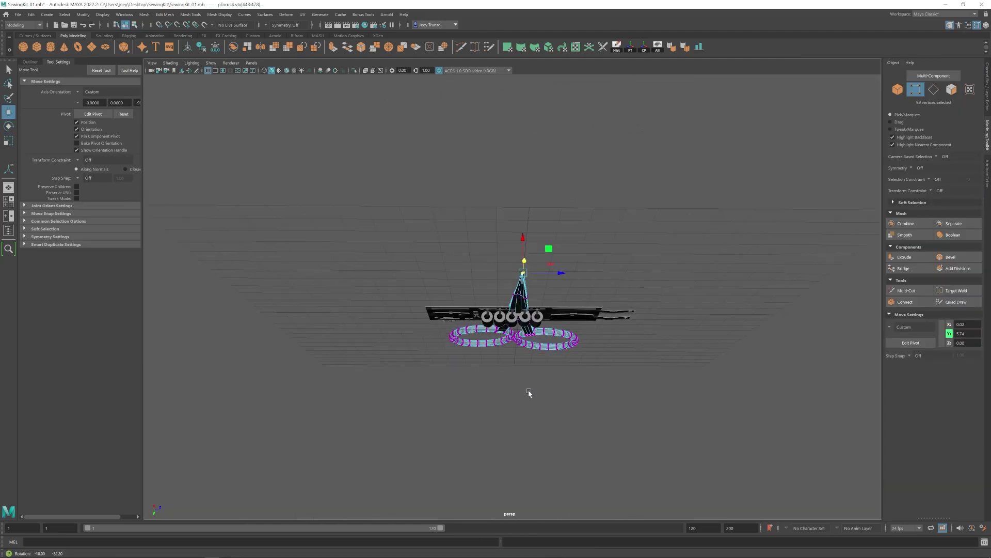
pyautogui.keyDown('alt'); pyautogui.moveTo(529, 391); pyautogui.dragTo(529, 346); pyautogui.keyUp('alt')
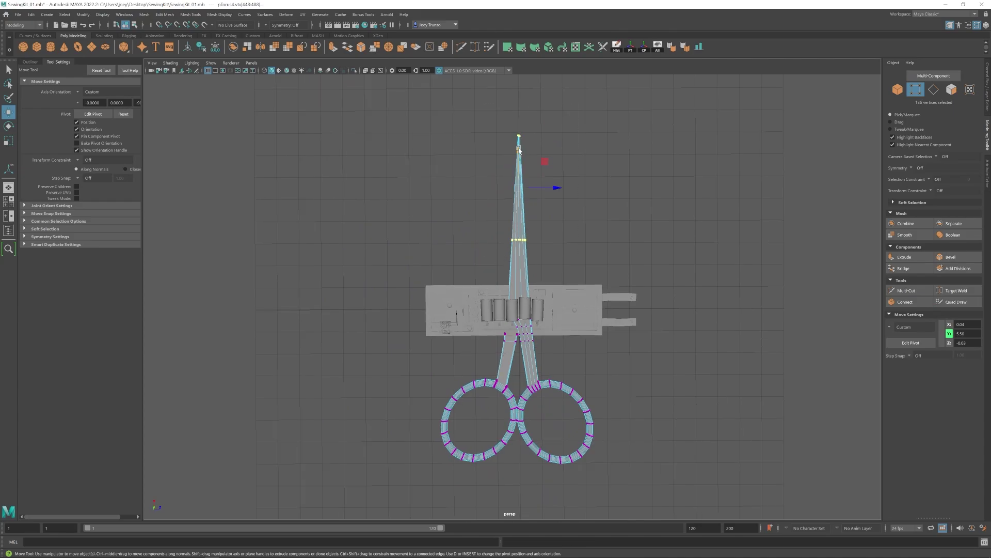
pyautogui.moveTo(520, 133); pyautogui.dragTo(519, 179)
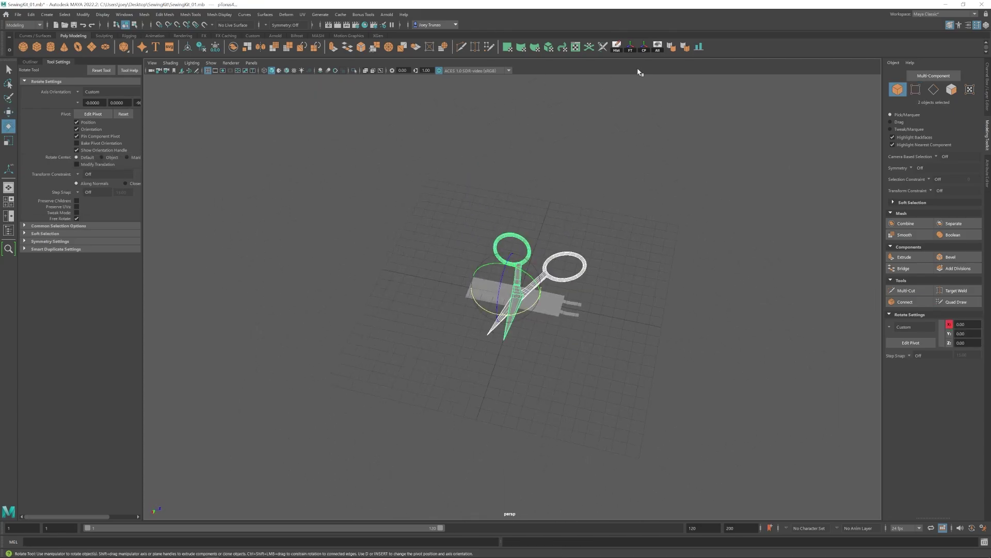
# - Group the scissor parts and scale the group down to match the sewing kit
pyautogui.hotkey('ctrl', 'g')
pyautogui.press('r')
pyautogui.moveTo(523, 283); pyautogui.dragTo(451, 291)
# - Move the scissors group onto the kit's front edge between the flap pocket and the thread spools
pyautogui.press('w')
pyautogui.keyDown('alt'); pyautogui.moveTo(545, 311); pyautogui.dragTo(403, 273); pyautogui.keyUp('alt')
pyautogui.press('w')
pyautogui.scroll(-5, 493, 146)
pyautogui.moveTo(442, 287); pyautogui.dragTo(443, 332)
pyautogui.keyDown('alt'); pyautogui.moveTo(433, 289); pyautogui.dragTo(402, 298); pyautogui.keyUp('alt')
pyautogui.press('w')
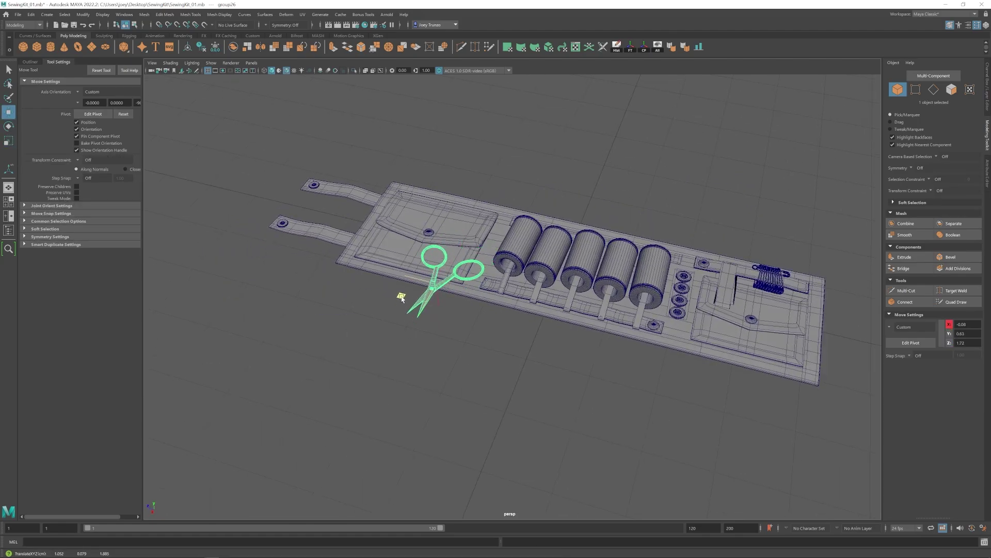
pyautogui.press('w')
pyautogui.keyDown('alt'); pyautogui.moveTo(448, 331); pyautogui.dragTo(413, 284); pyautogui.keyUp('alt')
# - Level the scissors group and adjust its height against the kit surface using the side view
pyautogui.press('space')
pyautogui.keyDown('alt'); pyautogui.moveTo(620, 439); pyautogui.dragTo(633, 394, button='middle'); pyautogui.keyUp('alt')
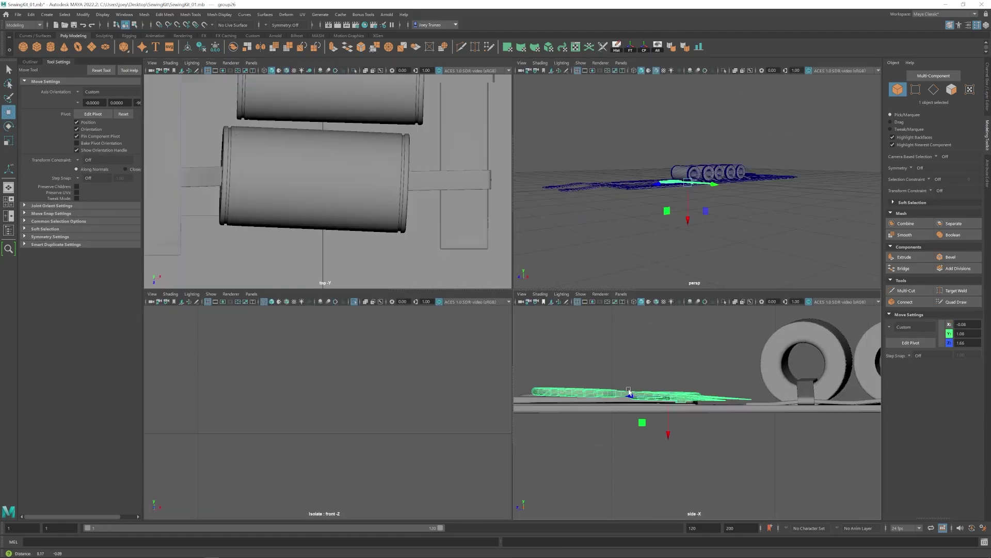
pyautogui.scroll(2, 640, 395)
pyautogui.keyDown('alt'); pyautogui.moveTo(703, 163); pyautogui.dragTo(711, 196); pyautogui.keyUp('alt')
pyautogui.scroll(5, 711, 196)
pyautogui.press('e')
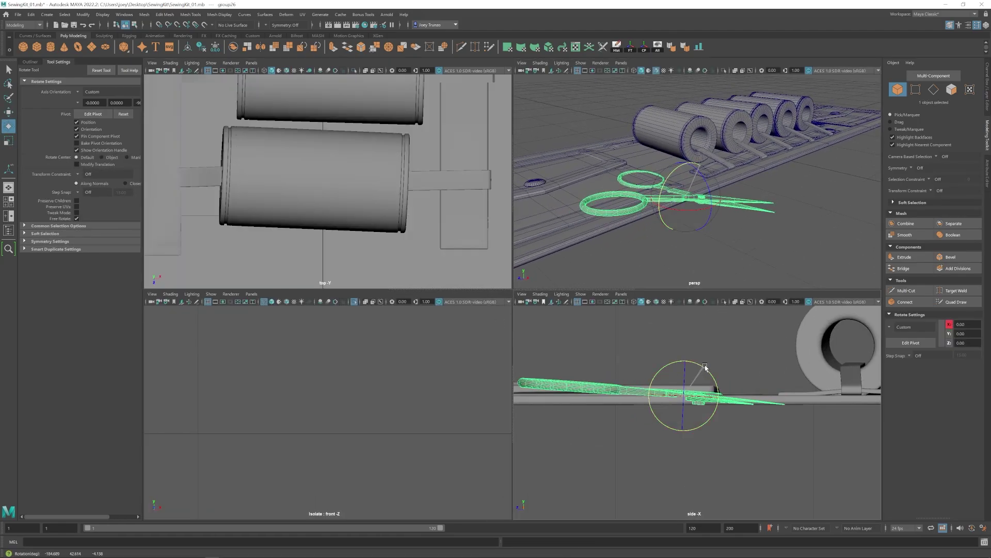
pyautogui.press('w')
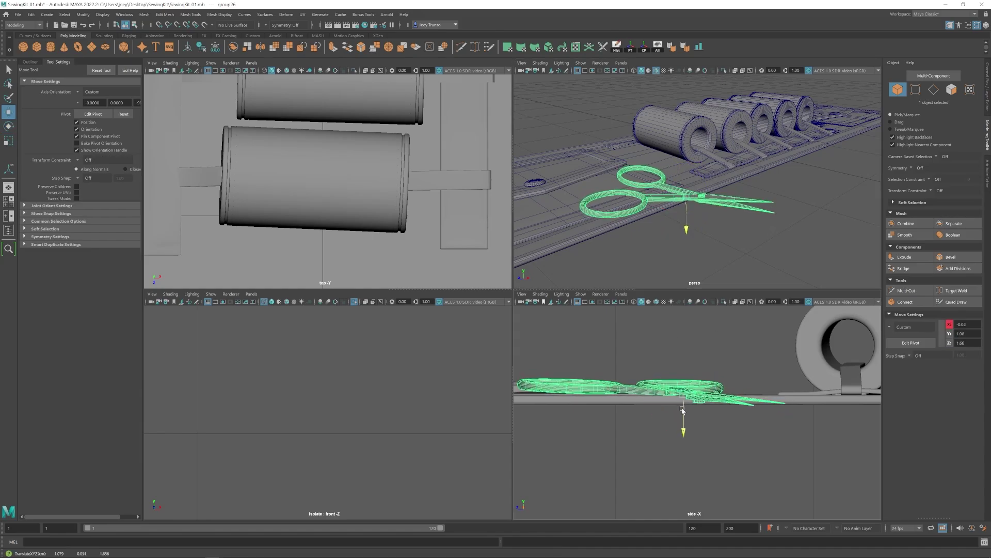
pyautogui.scroll(-5, 732, 248)
pyautogui.keyDown('alt'); pyautogui.moveTo(731, 249); pyautogui.dragTo(676, 225); pyautogui.keyUp('alt')
pyautogui.click(692, 246)
pyautogui.press('space')
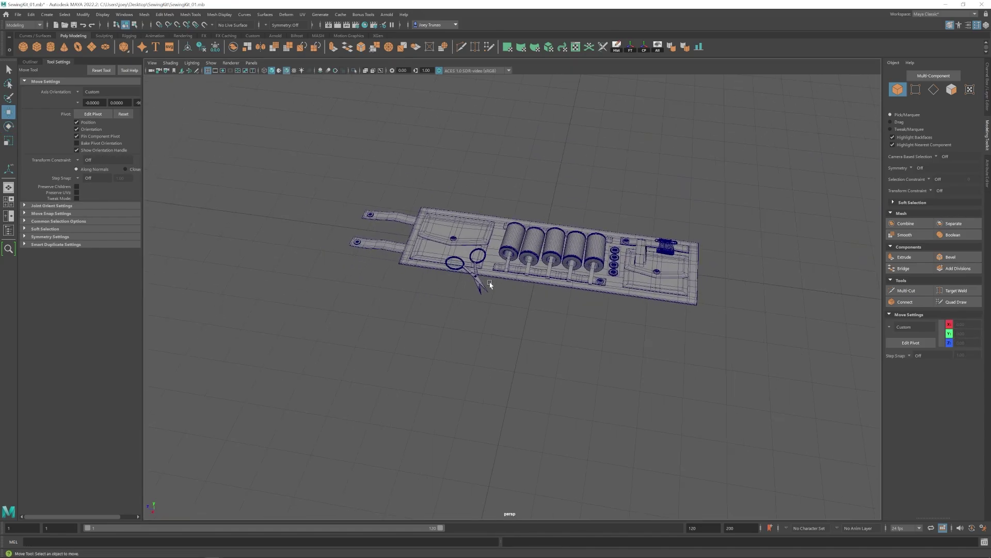
# - Rescale the scissors group slightly and lower it so that it rests on the kit
pyautogui.scroll(6, 478, 287)
pyautogui.moveTo(491, 300); pyautogui.dragTo(490, 299)
pyautogui.press('F8')
pyautogui.scroll(-6, 491, 339)
pyautogui.keyDown('alt'); pyautogui.moveTo(491, 339); pyautogui.dragTo(511, 347); pyautogui.keyUp('alt')
pyautogui.scroll(4, 512, 348)
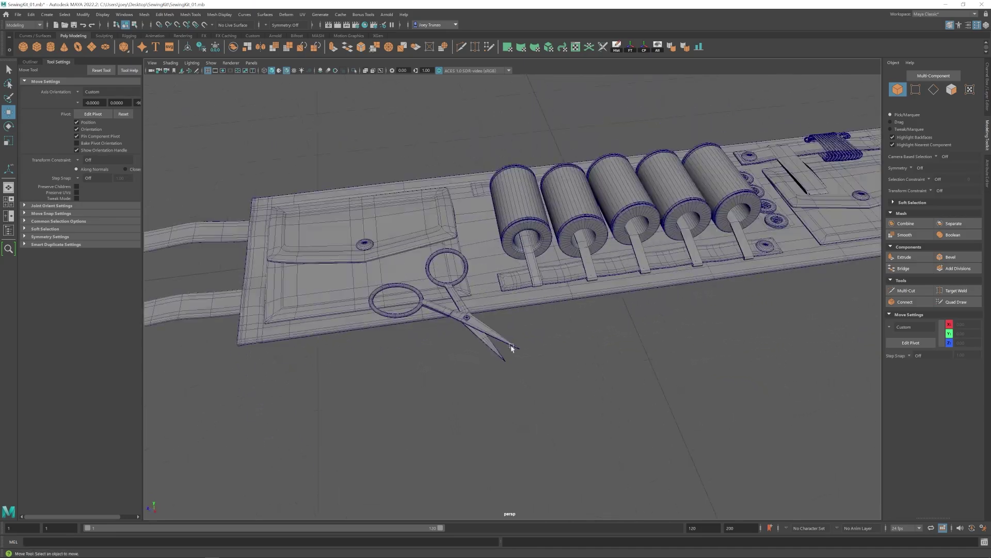
pyautogui.click(510, 347)
pyautogui.press('r')
pyautogui.moveTo(457, 311)
pyautogui.mouseDown()
pyautogui.moveTo(463, 340)
pyautogui.moveTo(467, 307)
pyautogui.mouseUp()
pyautogui.press('space')
pyautogui.press('w')
pyautogui.press('space')
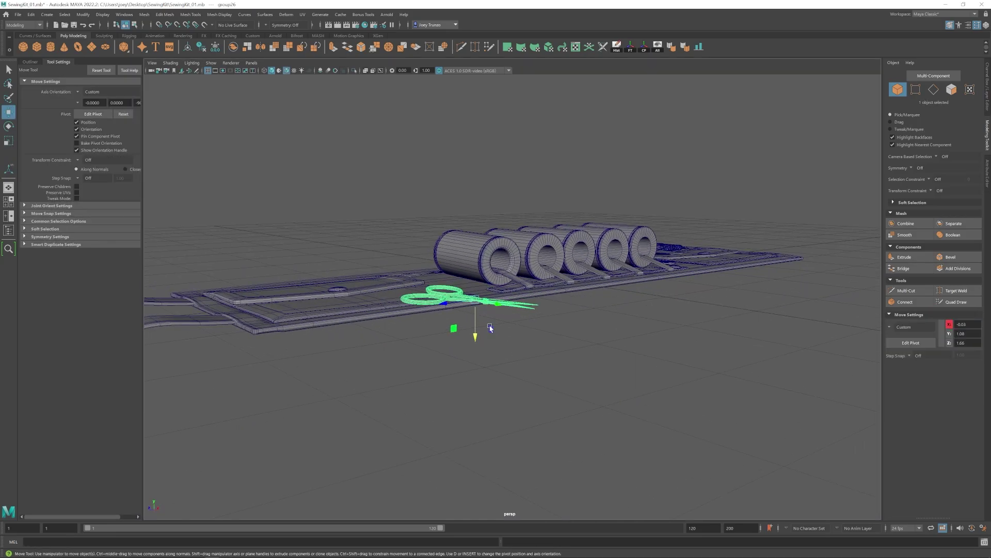
pyautogui.scroll(5, 489, 327)
pyautogui.moveTo(427, 335); pyautogui.dragTo(427, 339)
pyautogui.click(337, 345)
# - Try to target-weld the corner vertices where the upper scissor half's arm meets its finger ring
pyautogui.keyDown('alt'); pyautogui.moveTo(337, 344); pyautogui.dragTo(426, 329); pyautogui.keyUp('alt')
pyautogui.scroll(5, 425, 329)
pyautogui.click(501, 250)
pyautogui.scroll(5, 495, 259)
pyautogui.keyDown('alt'); pyautogui.moveTo(491, 263); pyautogui.dragTo(440, 303); pyautogui.keyUp('alt')
pyautogui.keyDown('alt'); pyautogui.moveTo(413, 247); pyautogui.dragTo(481, 310, button='middle'); pyautogui.keyUp('alt')
pyautogui.scroll(5, 480, 310)
pyautogui.press('4')
pyautogui.press('5')
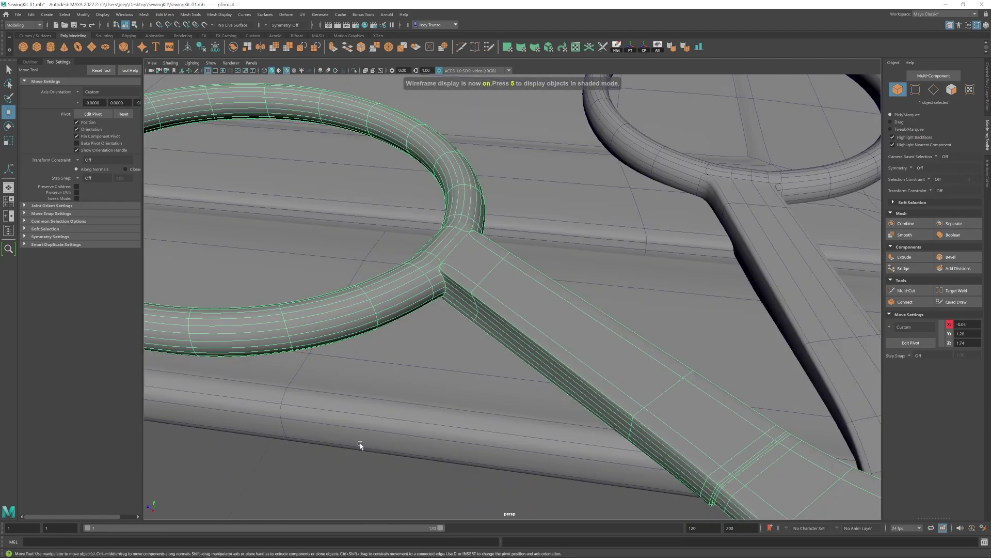
pyautogui.press('1')
pyautogui.moveTo(472, 299)
pyautogui.mouseDown(button='right')
pyautogui.moveTo(467, 271)
pyautogui.moveTo(244, 193)
pyautogui.mouseUp(button='right')
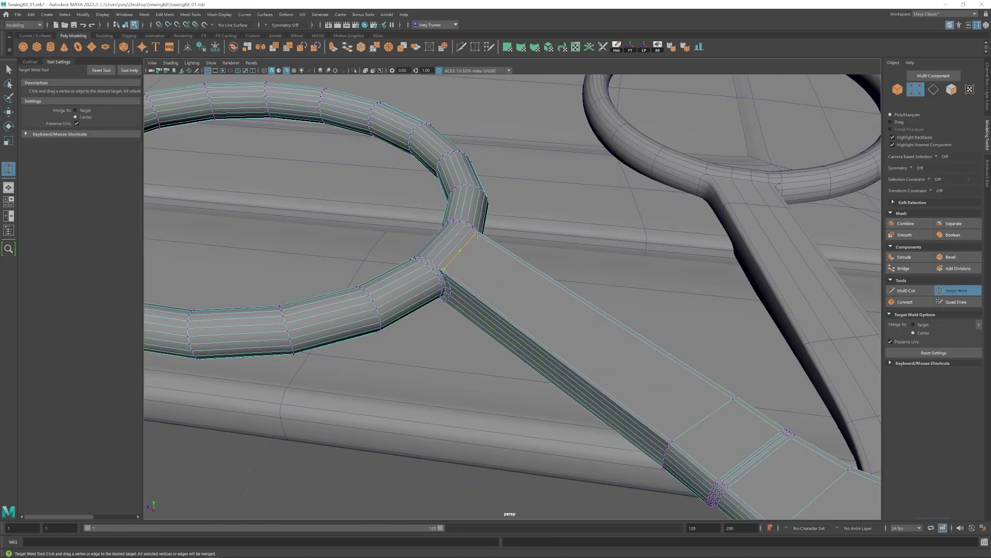
pyautogui.moveTo(478, 235); pyautogui.dragTo(476, 234)
pyautogui.press('w')
pyautogui.moveTo(481, 242); pyautogui.dragTo(509, 219, button='right')
# - Undo the target weld at the arm and ring junction
pyautogui.scroll(-8, 508, 294)
pyautogui.keyDown('alt'); pyautogui.moveTo(508, 295); pyautogui.dragTo(514, 293); pyautogui.keyUp('alt')
pyautogui.hotkey('ctrl', 'z')
pyautogui.hotkey('ctrl', 'z')
pyautogui.scroll(8, 496, 283)
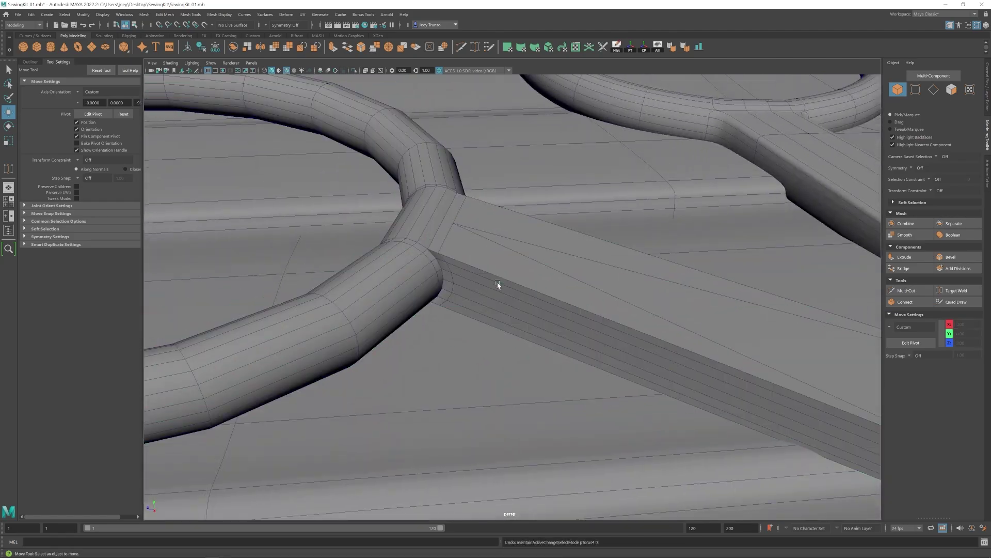
pyautogui.hotkey('ctrl', 'z')
pyautogui.hotkey('ctrl', 'z')
# - Nudge the upper half's corner edge at the arm and ring junction to even out its smoothed shape
pyautogui.moveTo(495, 283); pyautogui.dragTo(519, 260, button='right')
pyautogui.keyDown('alt'); pyautogui.moveTo(490, 279); pyautogui.dragTo(441, 285); pyautogui.keyUp('alt')
pyautogui.press('3')
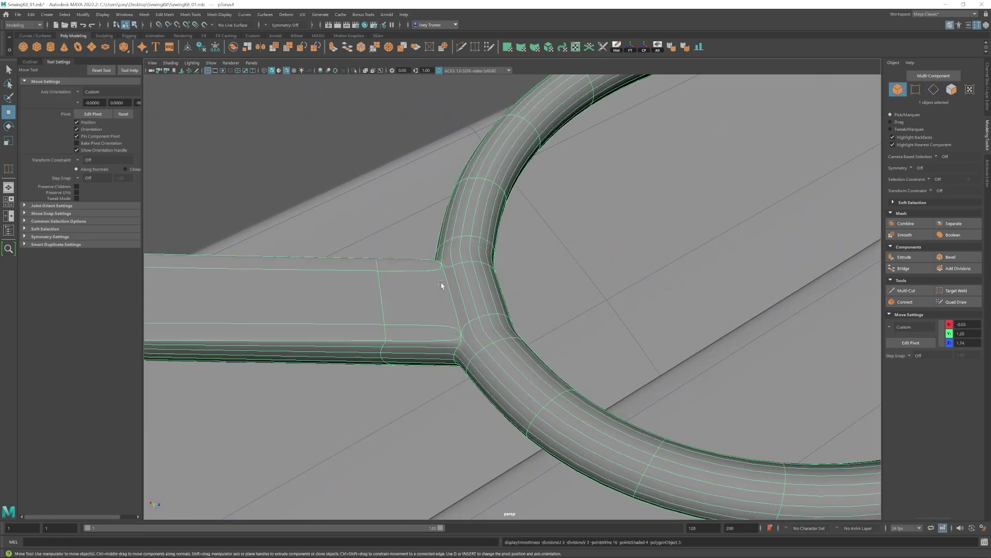
pyautogui.keyDown('alt'); pyautogui.moveTo(397, 321); pyautogui.dragTo(469, 323); pyautogui.keyUp('alt')
pyautogui.press('1')
pyautogui.scroll(5, 543, 305)
pyautogui.keyDown('alt'); pyautogui.moveTo(574, 290); pyautogui.dragTo(540, 303); pyautogui.keyUp('alt')
pyautogui.moveTo(450, 310); pyautogui.dragTo(447, 283, button='right')
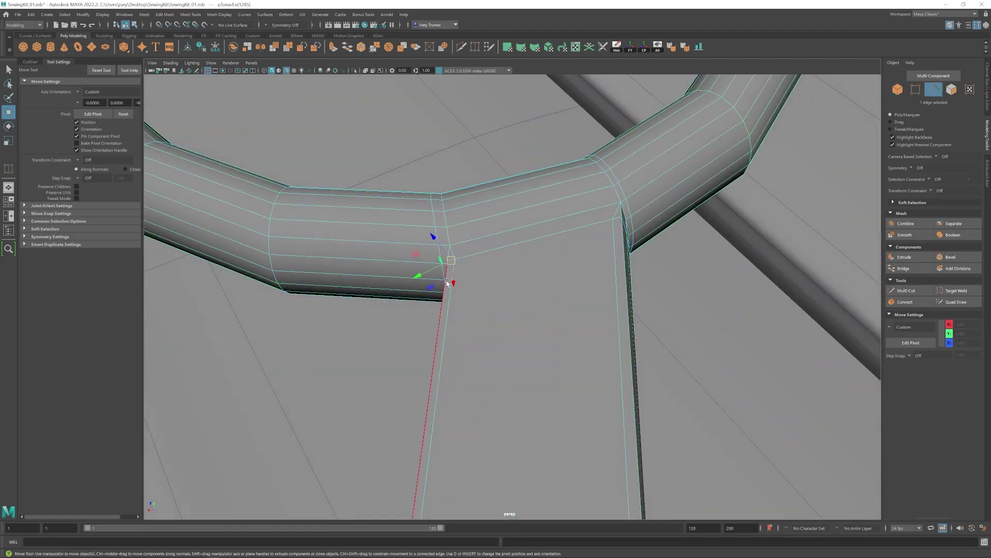
pyautogui.keyDown('alt'); pyautogui.moveTo(425, 252); pyautogui.dragTo(434, 250); pyautogui.keyUp('alt')
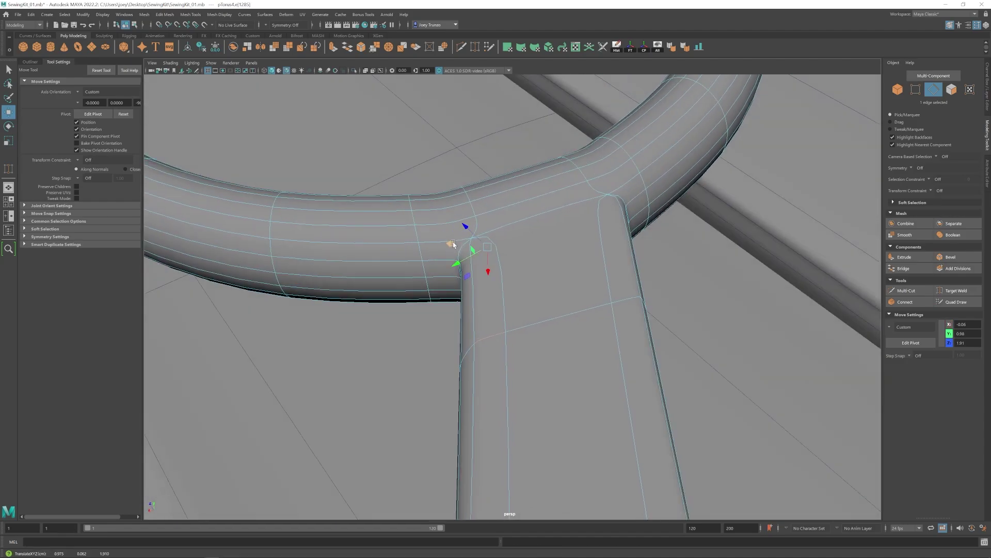
pyautogui.press('F8')
# - Turn off the wireframe overlay on the shaded model and review the scissors on the kit
pyautogui.scroll(-10, 574, 220)
pyautogui.click(436, 345)
pyautogui.click(286, 70)
pyautogui.keyDown('alt'); pyautogui.moveTo(450, 372); pyautogui.dragTo(436, 345); pyautogui.keyUp('alt')
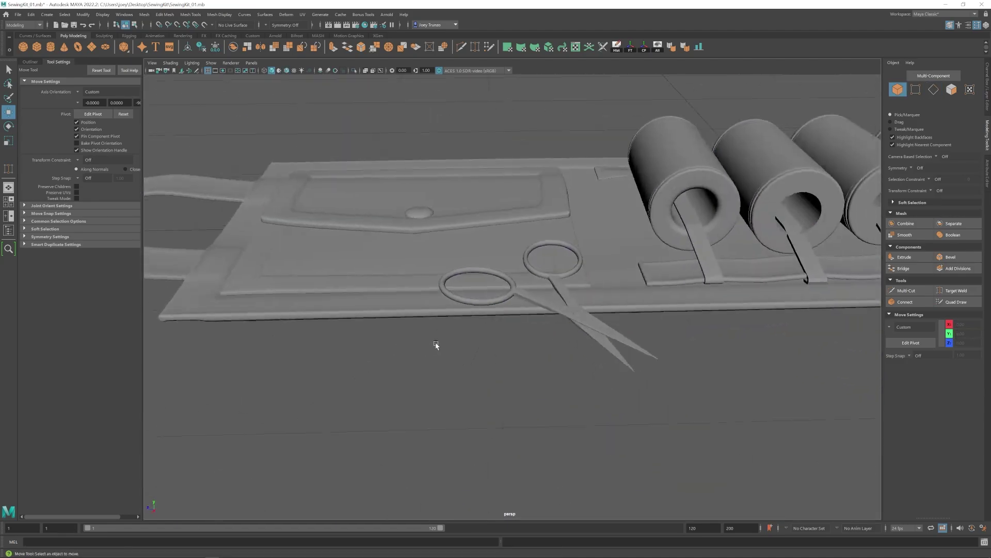
# - Examine the upper scissor half's arm and ring junction up close with smoothing off
pyautogui.click(522, 289)
pyautogui.scroll(5, 547, 290)
pyautogui.moveTo(547, 290)
pyautogui.keyDown('alt'); pyautogui.mouseDown()
pyautogui.moveTo(510, 308)
pyautogui.moveTo(493, 288)
pyautogui.mouseUp(); pyautogui.keyUp('alt')
pyautogui.scroll(-5, 493, 288)
pyautogui.press('1')
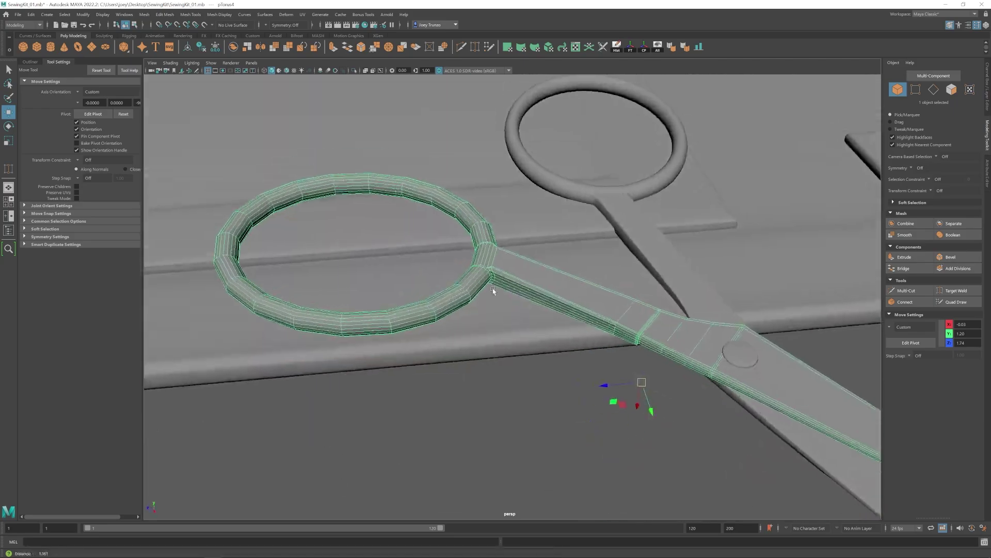
pyautogui.moveTo(493, 288); pyautogui.dragTo(494, 265, button='right')
pyautogui.scroll(5, 495, 283)
pyautogui.press('r')
pyautogui.keyDown('alt'); pyautogui.moveTo(495, 283); pyautogui.dragTo(494, 314); pyautogui.keyUp('alt')
pyautogui.press('F8')
pyautogui.scroll(-10, 522, 336)
pyautogui.click(506, 361)
# - Reposition the single corner edge where the upper half's arm meets the finger ring
pyautogui.click(508, 312)
pyautogui.scroll(8, 504, 310)
pyautogui.press('F10')
pyautogui.scroll(4, 463, 279)
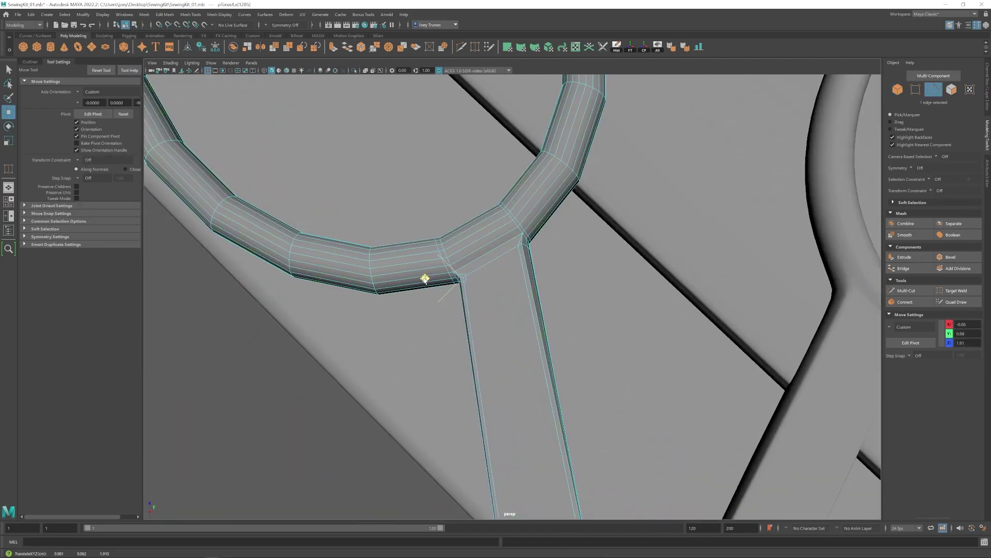
pyautogui.keyDown('alt'); pyautogui.moveTo(488, 243); pyautogui.dragTo(548, 191); pyautogui.keyUp('alt')
# - Select the edge loop running through the junction corner, shift it along the ring and return to object mode
pyautogui.doubleClick(454, 296)
pyautogui.keyDown('alt'); pyautogui.moveTo(448, 277); pyautogui.dragTo(382, 325); pyautogui.keyUp('alt')
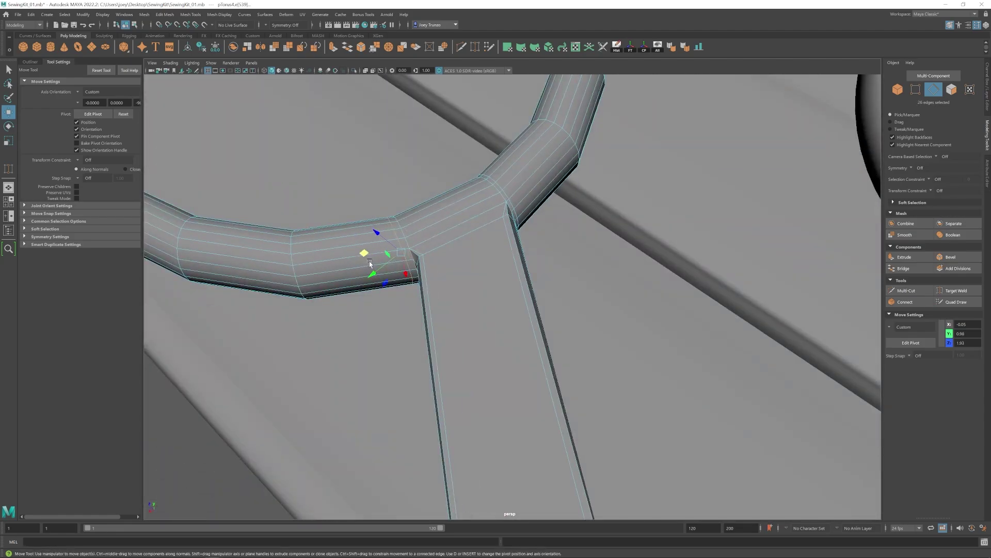
pyautogui.moveTo(364, 252); pyautogui.dragTo(343, 254)
pyautogui.keyDown('alt'); pyautogui.moveTo(343, 254); pyautogui.dragTo(423, 212); pyautogui.keyUp('alt')
pyautogui.keyDown('alt'); pyautogui.moveTo(467, 264); pyautogui.dragTo(416, 312); pyautogui.keyUp('alt')
pyautogui.keyDown('alt'); pyautogui.moveTo(366, 343); pyautogui.dragTo(418, 303); pyautogui.keyUp('alt')
pyautogui.press('F8')
pyautogui.keyDown('alt'); pyautogui.moveTo(542, 357); pyautogui.dragTo(538, 285); pyautogui.keyUp('alt')
pyautogui.click(593, 312)
pyautogui.scroll(-4, 490, 366)
# - Adjust an edge at the handle junction with smoothing off and restore the smoothed preview
pyautogui.click(470, 275)
pyautogui.press('1')
pyautogui.scroll(4, 469, 277)
pyautogui.press('F10')
pyautogui.click(491, 263)
pyautogui.press('r')
pyautogui.press('F8')
pyautogui.press('3')
pyautogui.press('w')
pyautogui.click(514, 341)
pyautogui.scroll(-5, 514, 340)
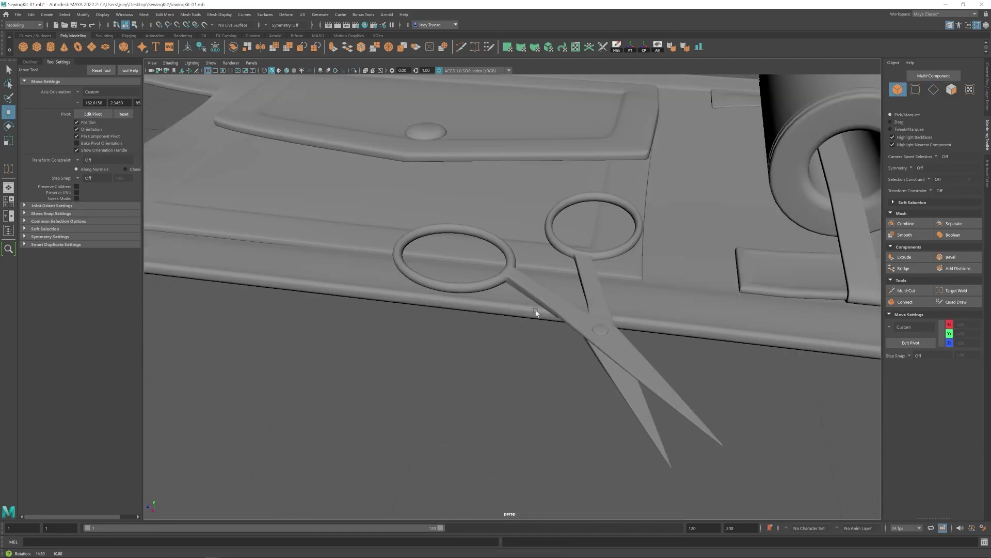
# - Isolate the scissor half, move its arm and ring corner vertex, and preview the mesh smoothed in object mode
pyautogui.scroll(4, 535, 312)
pyautogui.click(509, 274)
pyautogui.click(354, 71)
pyautogui.keyDown('alt'); pyautogui.moveTo(465, 429); pyautogui.dragTo(436, 259); pyautogui.keyUp('alt')
pyautogui.press('1')
pyautogui.scroll(4, 436, 259)
pyautogui.scroll(3, 465, 269)
pyautogui.press('F9')
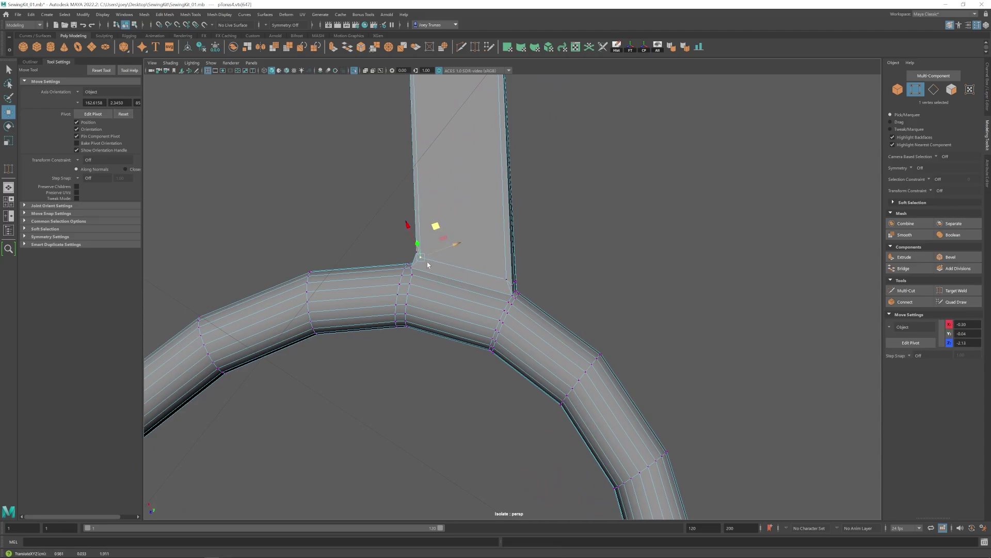
pyautogui.press('3')
pyautogui.scroll(-8, 642, 284)
pyautogui.click(339, 367)
pyautogui.click(504, 301)
pyautogui.scroll(4, 505, 301)
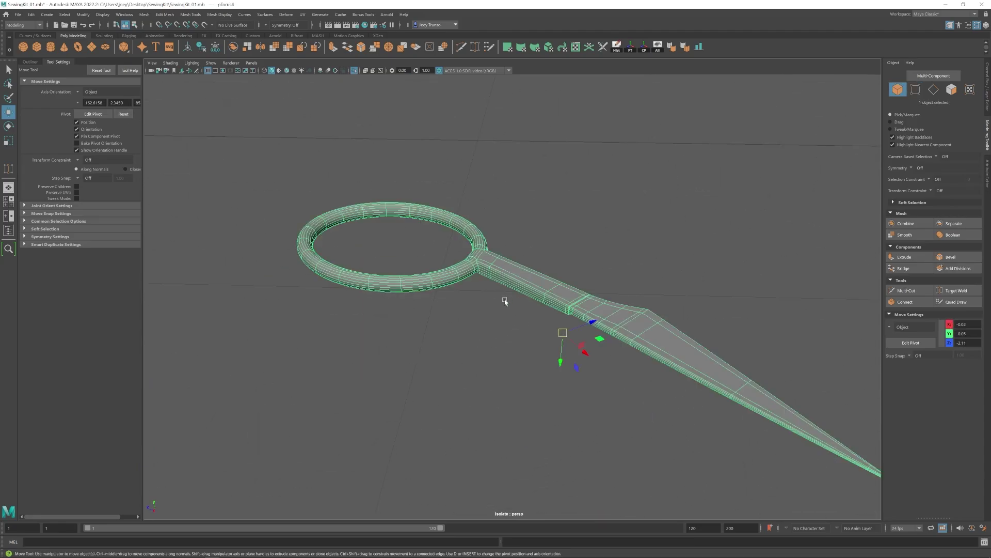
# - Adjust the handle junction of the isolated scissor half with smoothing off, then bring back the rest of the scene
pyautogui.press('1')
pyautogui.keyDown('alt'); pyautogui.moveTo(504, 301); pyautogui.dragTo(447, 275); pyautogui.keyUp('alt')
pyautogui.scroll(5, 517, 303)
pyautogui.moveTo(504, 261); pyautogui.dragTo(511, 294)
pyautogui.click(511, 294)
pyautogui.moveTo(494, 265); pyautogui.dragTo(498, 259)
pyautogui.keyDown('alt'); pyautogui.moveTo(519, 293); pyautogui.dragTo(506, 283, button='right'); pyautogui.keyUp('alt')
pyautogui.keyDown('alt'); pyautogui.moveTo(507, 284); pyautogui.dragTo(472, 380); pyautogui.keyUp('alt')
pyautogui.moveTo(473, 380); pyautogui.dragTo(482, 321, button='right')
pyautogui.click(483, 320)
pyautogui.hotkey('ctrl', '1')
# - Select the edge loops beside the arm junction on the finger ring, shift them along the surface and restore the smoothed preview
pyautogui.keyDown('alt'); pyautogui.moveTo(482, 320); pyautogui.dragTo(516, 169); pyautogui.keyUp('alt')
pyautogui.keyDown('alt'); pyautogui.moveTo(516, 170); pyautogui.dragTo(568, 331, button='right'); pyautogui.keyUp('alt')
pyautogui.click(569, 370)
pyautogui.keyDown('alt'); pyautogui.moveTo(569, 331); pyautogui.dragTo(556, 312, button='right'); pyautogui.keyUp('alt')
pyautogui.doubleClick(506, 269)
pyautogui.moveTo(518, 413)
pyautogui.keyDown('alt'); pyautogui.mouseDown()
pyautogui.moveTo(527, 366)
pyautogui.moveTo(523, 402)
pyautogui.mouseUp(); pyautogui.keyUp('alt')
pyautogui.press('r')
pyautogui.press('4')
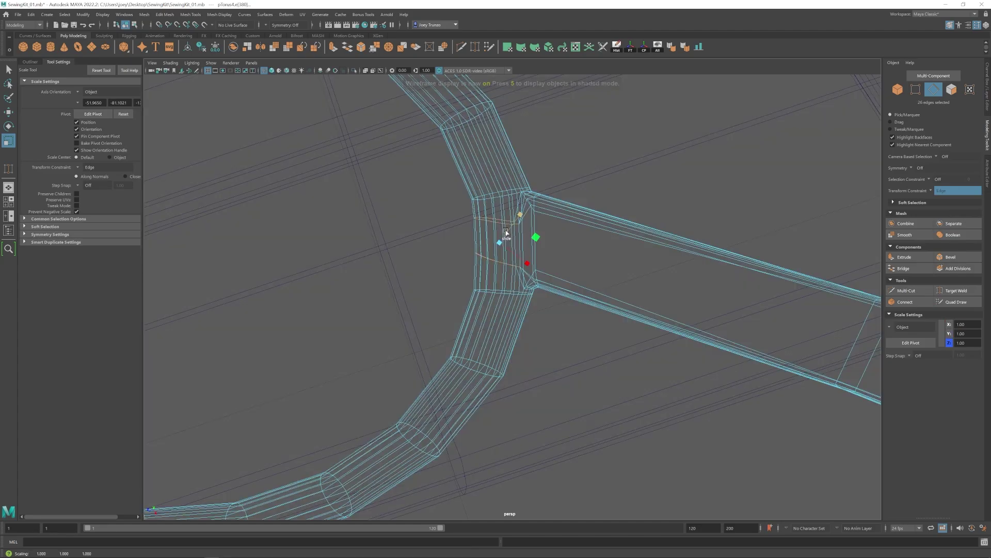
pyautogui.press('5')
pyautogui.press('3')
pyautogui.press('1')
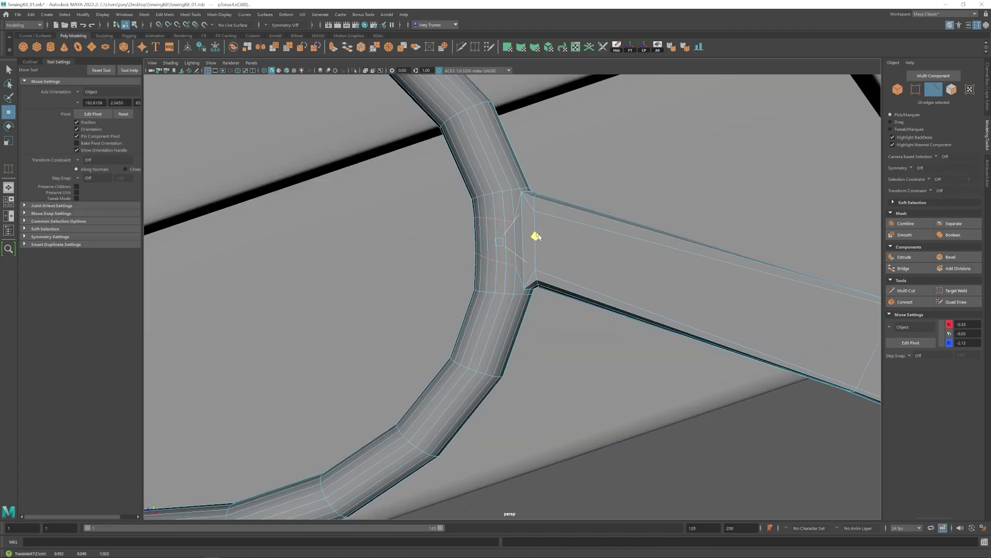
pyautogui.press('3')
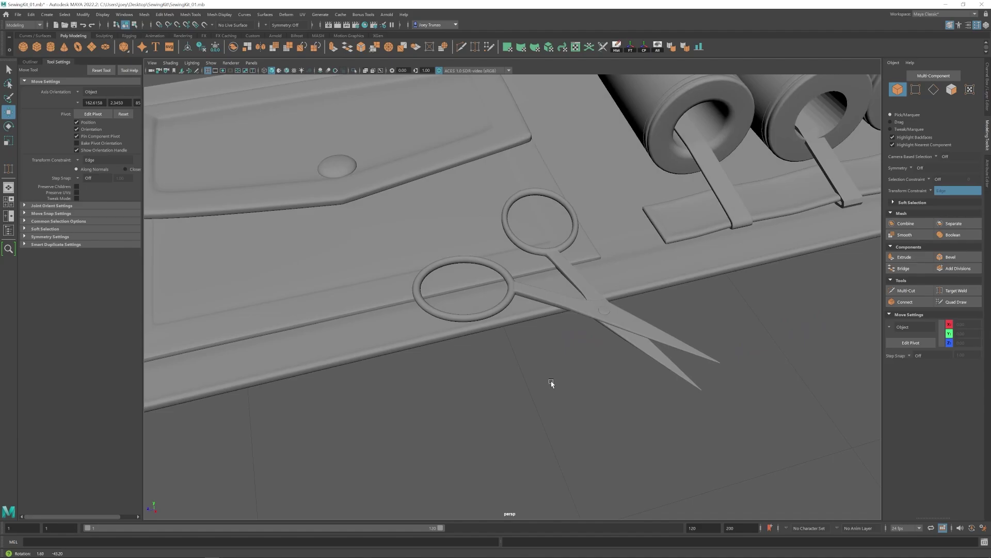
# - Create a copy of the reworked scissor half with Duplicate Special
pyautogui.keyDown('alt'); pyautogui.moveTo(551, 383); pyautogui.dragTo(299, 339, button='right'); pyautogui.keyUp('alt')
pyautogui.keyDown('alt'); pyautogui.moveTo(298, 339); pyautogui.dragTo(542, 321); pyautogui.keyUp('alt')
pyautogui.keyDown('alt'); pyautogui.moveTo(542, 321); pyautogui.dragTo(439, 181, button='right'); pyautogui.keyUp('alt')
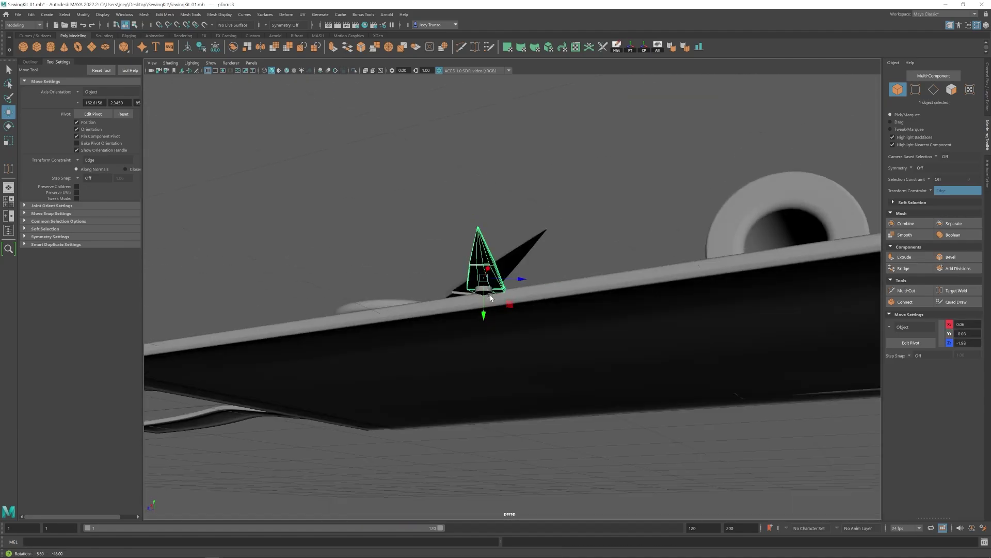
pyautogui.click(31, 14)
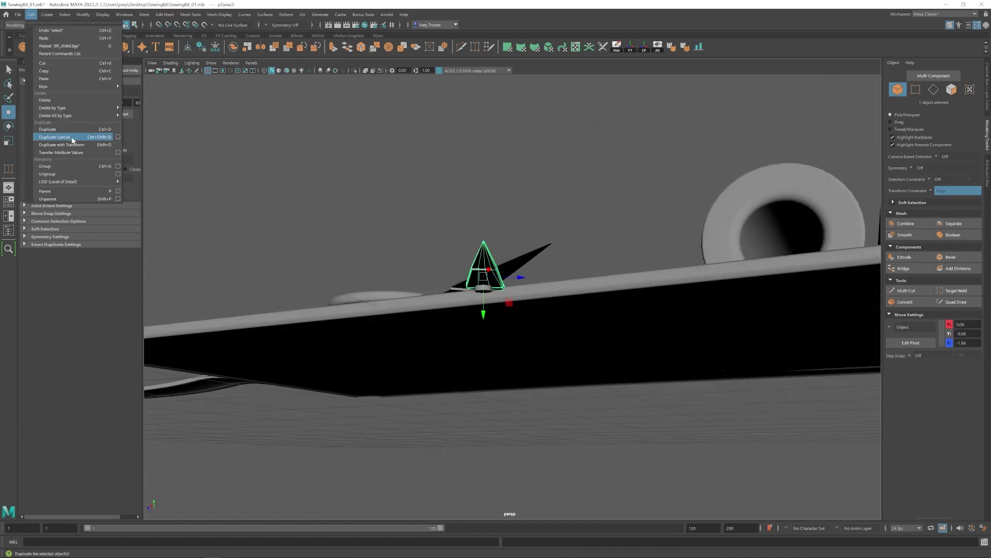
pyautogui.click(72, 139)
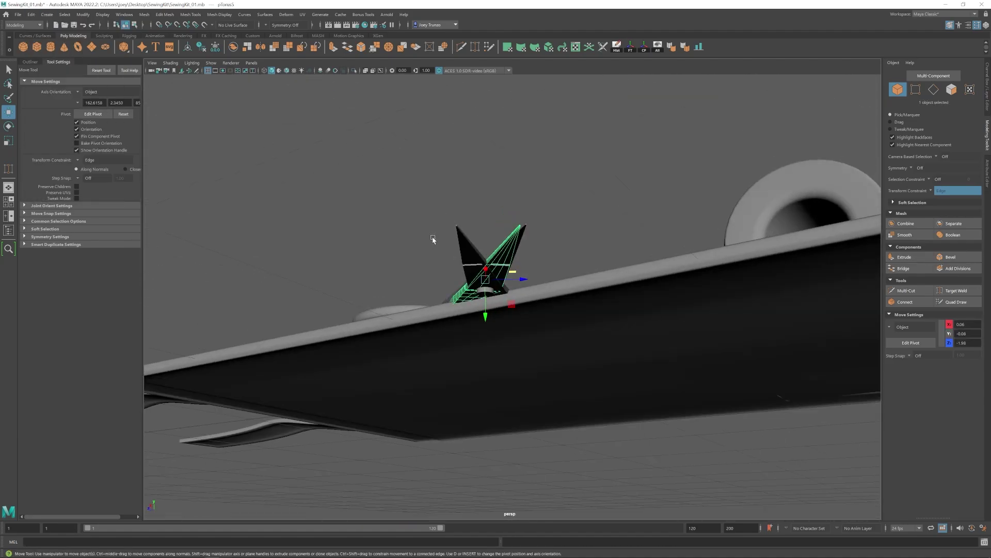
pyautogui.click(31, 14)
pyautogui.click(117, 137)
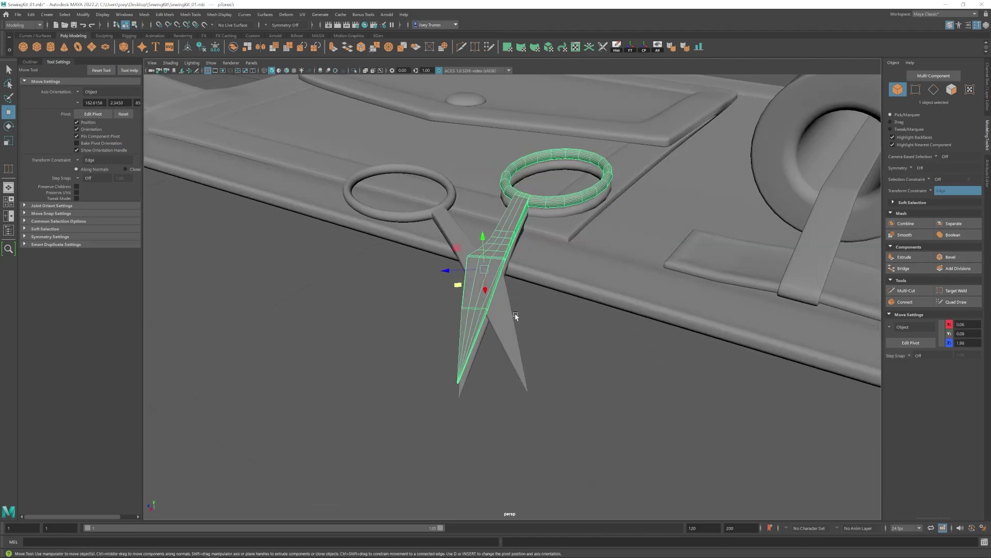
# - Select the upper scissor half and make one more copy of it through the Duplicate Special options
pyautogui.keyDown('alt'); pyautogui.moveTo(516, 310); pyautogui.dragTo(459, 270); pyautogui.keyUp('alt')
pyautogui.click(459, 270)
pyautogui.click(465, 310)
pyautogui.keyDown('alt'); pyautogui.moveTo(465, 310); pyautogui.dragTo(442, 328); pyautogui.keyUp('alt')
pyautogui.click(474, 317)
pyautogui.press('w')
pyautogui.keyDown('alt'); pyautogui.moveTo(442, 329); pyautogui.dragTo(472, 365); pyautogui.keyUp('alt')
pyautogui.scroll(3, 465, 305)
pyautogui.click(483, 309)
pyautogui.click(31, 14)
pyautogui.click(118, 137)
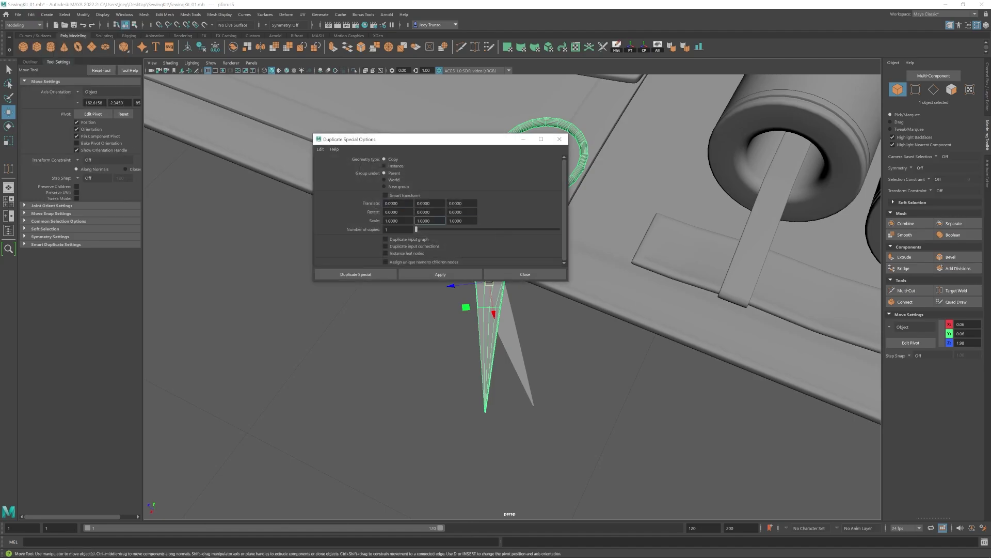
pyautogui.click(440, 274)
pyautogui.click(521, 274)
# - Rotate and move the scissor copy about the screw, then delete the surplus half
pyautogui.press('e')
pyautogui.moveTo(513, 300); pyautogui.dragTo(490, 310)
pyautogui.press('w')
pyautogui.moveTo(463, 296); pyautogui.dragTo(498, 316)
pyautogui.click(494, 311)
pyautogui.press('Delete')
pyautogui.click(489, 297)
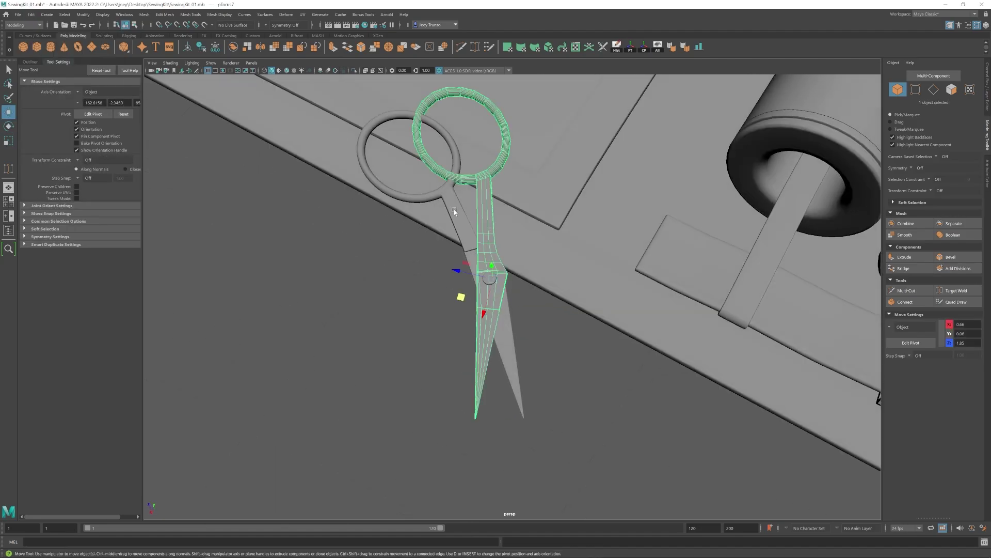
# - Select the upper half's finger ring vertices, rotate and shift the ring sideways, and return to object mode
pyautogui.press('F9')
pyautogui.moveTo(395, 80); pyautogui.dragTo(532, 201)
pyautogui.press('e')
pyautogui.moveTo(468, 166); pyautogui.dragTo(454, 165)
pyautogui.press('w')
pyautogui.moveTo(433, 154); pyautogui.dragTo(507, 169)
pyautogui.press('e')
pyautogui.press('w')
pyautogui.moveTo(474, 154); pyautogui.dragTo(487, 154)
pyautogui.press('F8')
# - Rotate and move the scissor halves about the screw so the two blades close over each other
pyautogui.keyDown('alt'); pyautogui.moveTo(548, 362); pyautogui.dragTo(468, 297); pyautogui.keyUp('alt')
pyautogui.click(613, 360)
pyautogui.scroll(-5, 513, 314)
pyautogui.scroll(8, 514, 315)
pyautogui.click(498, 316)
pyautogui.press('e')
pyautogui.press('w')
pyautogui.moveTo(457, 278); pyautogui.dragTo(461, 279)
pyautogui.press('e')
# - Move the upper half's finger ring vertices outward, away from the other ring, and return to object mode
pyautogui.keyDown('alt'); pyautogui.moveTo(509, 233); pyautogui.dragTo(455, 222); pyautogui.keyUp('alt')
pyautogui.press('w')
pyautogui.click(451, 203)
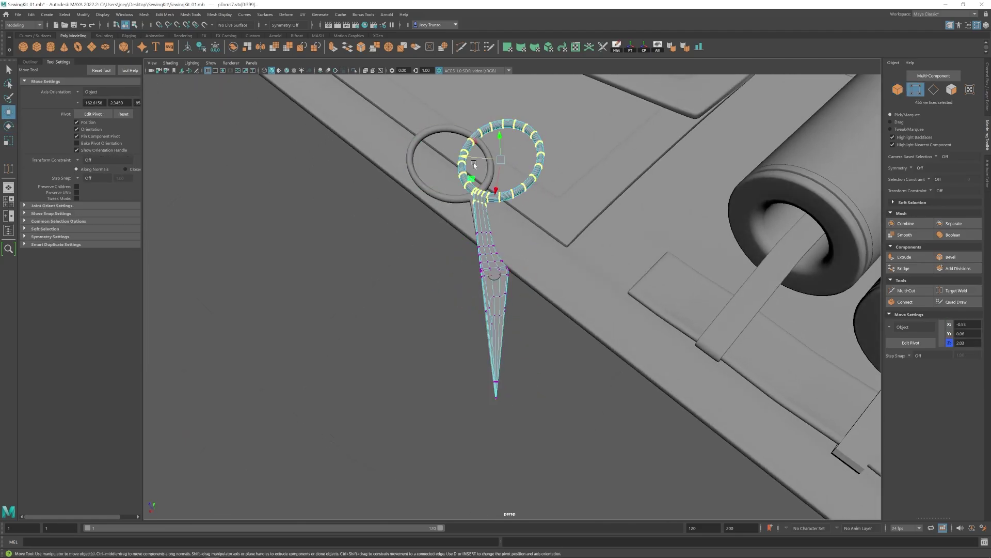
pyautogui.moveTo(474, 164); pyautogui.dragTo(492, 167)
pyautogui.press('F8')
# - Select the lower half's finger ring and arm-end vertices, then rotate and move them away from the opposite ring
pyautogui.click(447, 198)
pyautogui.moveTo(447, 197); pyautogui.dragTo(411, 197, button='right')
pyautogui.moveTo(415, 158)
pyautogui.mouseDown()
pyautogui.moveTo(401, 157)
pyautogui.moveTo(424, 164)
pyautogui.mouseUp()
pyautogui.press('e')
pyautogui.press('w')
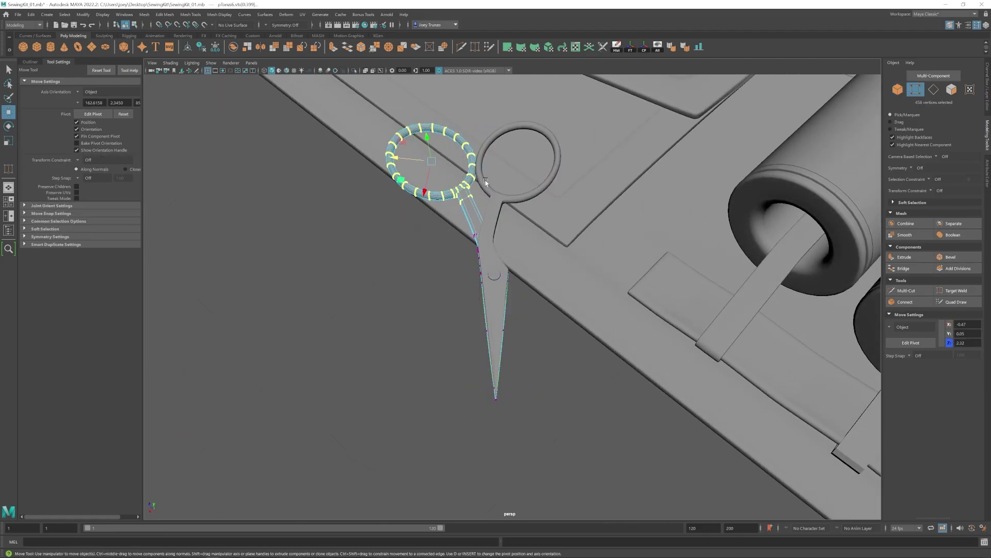
# - Isolate the lower scissor half, rotate the vertex row at the arm's bend and show the full scene again
pyautogui.keyDown('alt'); pyautogui.moveTo(485, 182); pyautogui.dragTo(492, 246); pyautogui.keyUp('alt')
pyautogui.moveTo(491, 246); pyautogui.dragTo(556, 164, button='right')
pyautogui.scroll(4, 475, 206)
pyautogui.hotkey('ctrl', '1')
pyautogui.hotkey('ctrl', '1')
pyautogui.hotkey('ctrl', '1')
pyautogui.keyDown('alt'); pyautogui.moveTo(483, 232); pyautogui.dragTo(486, 276, button='middle'); pyautogui.keyUp('alt')
pyautogui.click(486, 279)
pyautogui.moveTo(486, 276); pyautogui.dragTo(500, 246, button='right')
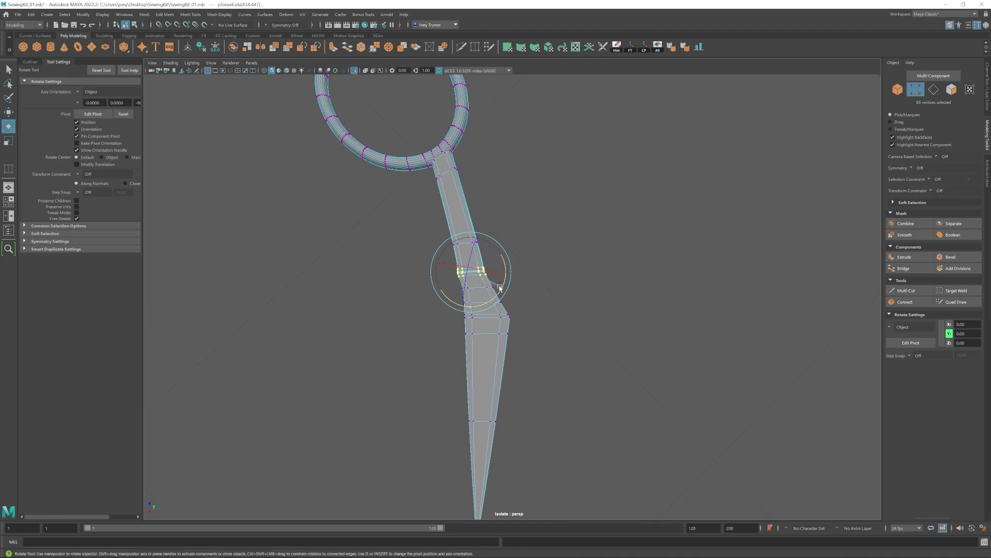
pyautogui.hotkey('ctrl', '1')
pyautogui.keyDown('alt'); pyautogui.moveTo(443, 293); pyautogui.dragTo(429, 300, button='right'); pyautogui.keyUp('alt')
pyautogui.click(535, 410)
# - Undo the last change and reposition the vertices around the scissor arm's bend
pyautogui.keyDown('alt'); pyautogui.moveTo(465, 331); pyautogui.dragTo(537, 362); pyautogui.keyUp('alt')
pyautogui.hotkey('ctrl', 'z')
pyautogui.moveTo(497, 312); pyautogui.dragTo(492, 312)
pyautogui.keyDown('alt'); pyautogui.moveTo(492, 313); pyautogui.dragTo(538, 286); pyautogui.keyUp('alt')
pyautogui.moveTo(538, 286); pyautogui.dragTo(573, 261, button='right')
pyautogui.click(560, 320)
# - Isolate the upper half, select its arm and blade vertices from the side, and adjust their height against the kit
pyautogui.keyDown('alt'); pyautogui.moveTo(561, 320); pyautogui.dragTo(546, 263); pyautogui.keyUp('alt')
pyautogui.click(470, 273)
pyautogui.hotkey('ctrl', '1')
pyautogui.keyDown('alt'); pyautogui.moveTo(546, 263); pyautogui.dragTo(575, 310, button='right'); pyautogui.keyUp('alt')
pyautogui.keyDown('alt'); pyautogui.moveTo(576, 310); pyautogui.dragTo(564, 299); pyautogui.keyUp('alt')
pyautogui.moveTo(564, 299); pyautogui.dragTo(525, 297, button='right')
pyautogui.moveTo(506, 279); pyautogui.dragTo(425, 208)
pyautogui.press('r')
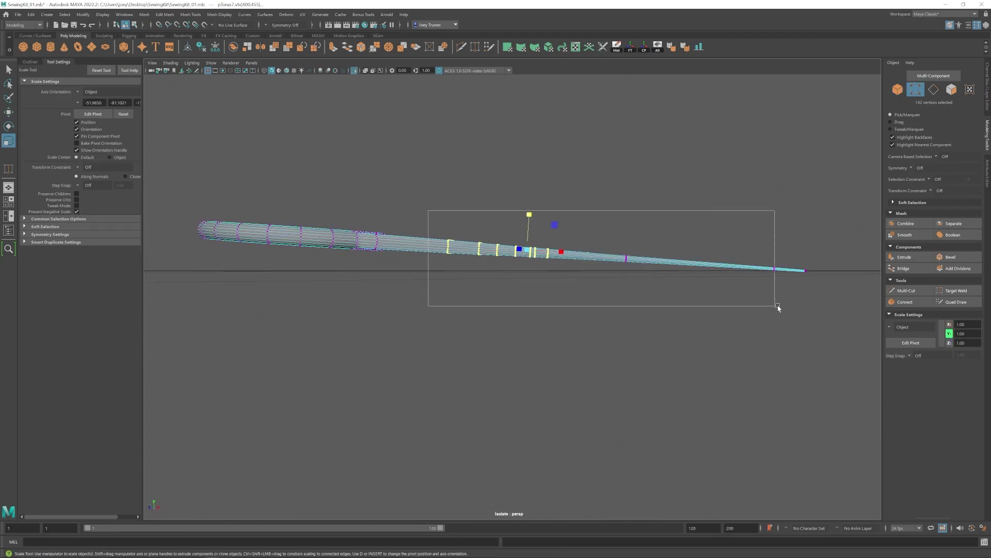
pyautogui.click(354, 71)
pyautogui.press('w')
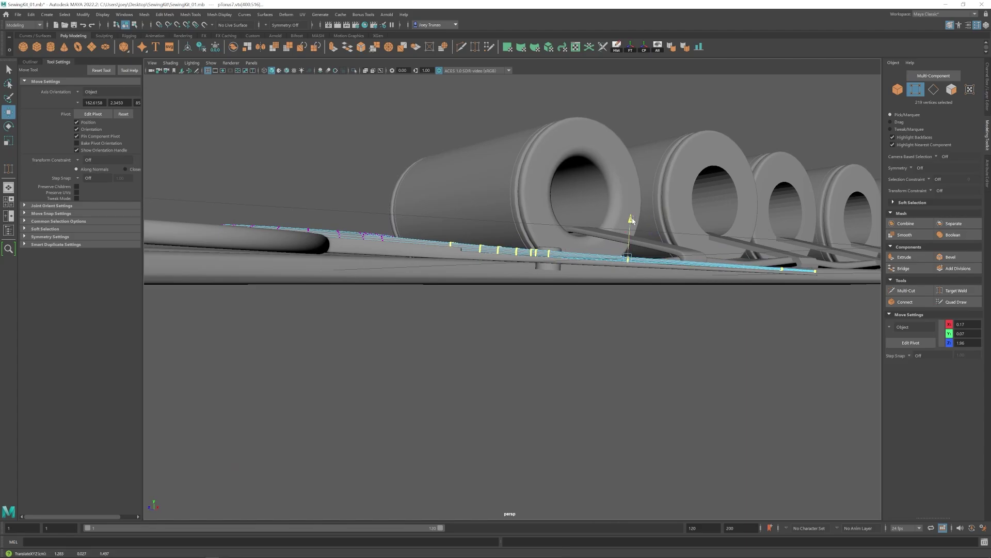
pyautogui.press('e')
pyautogui.press('e')
pyautogui.moveTo(627, 221); pyautogui.dragTo(537, 331)
# - Move the lower half's mid-arm vertices and select the vertex rows at its bend for scaling
pyautogui.press('w')
pyautogui.moveTo(426, 232); pyautogui.dragTo(454, 292)
pyautogui.press('w')
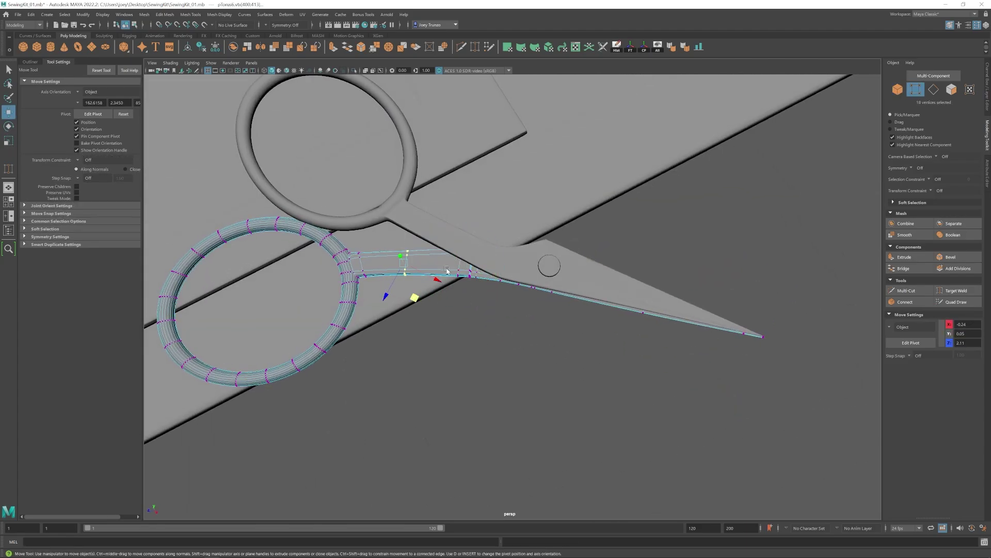
pyautogui.keyDown('alt'); pyautogui.moveTo(451, 295); pyautogui.dragTo(521, 272); pyautogui.keyUp('alt')
pyautogui.press('r')
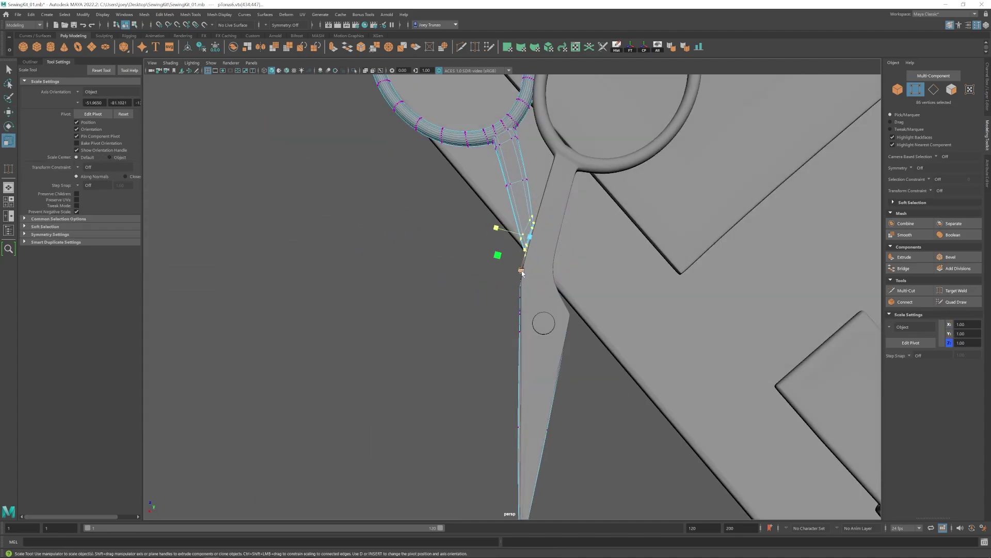
# - Select the upper scissor half as an object and rotate it about the screw to open the blades
pyautogui.scroll(-5, 532, 289)
pyautogui.click(542, 334)
pyautogui.keyDown('alt'); pyautogui.moveTo(543, 334); pyautogui.dragTo(512, 303); pyautogui.keyUp('alt')
pyautogui.click(538, 296)
pyautogui.scroll(-5, 522, 315)
pyautogui.press('e')
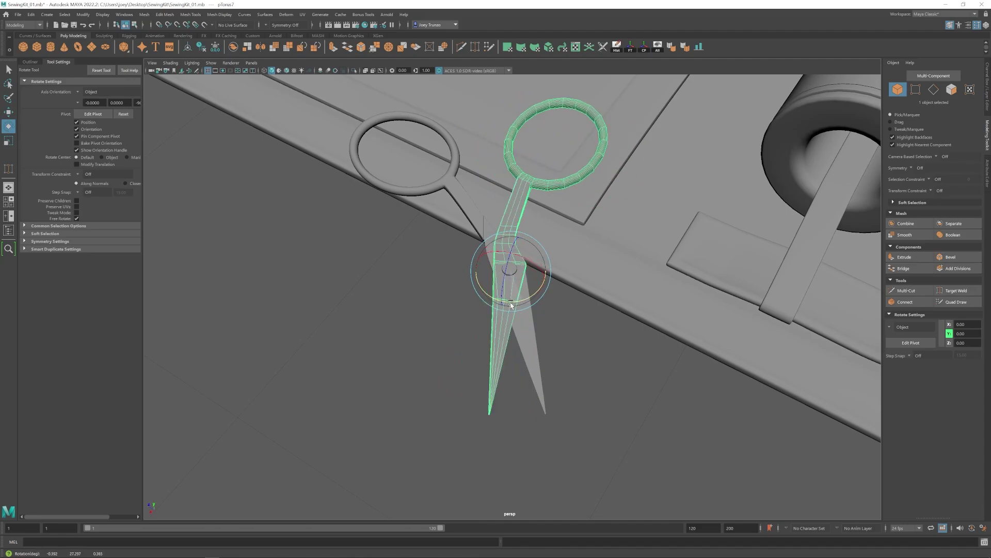
# - Move the lower half's vertices at the outer corner of the arm's bend down along the arm, then return to object mode
pyautogui.click(505, 374)
pyautogui.scroll(-5, 505, 374)
pyautogui.keyDown('alt'); pyautogui.moveTo(505, 374); pyautogui.dragTo(481, 317); pyautogui.keyUp('alt')
pyautogui.scroll(5, 438, 321)
pyautogui.click(431, 320)
pyautogui.scroll(5, 414, 248)
pyautogui.press('w')
pyautogui.doubleClick(468, 305)
pyautogui.scroll(3, 501, 294)
pyautogui.scroll(-5, 481, 317)
pyautogui.scroll(2, 478, 321)
pyautogui.press('F9')
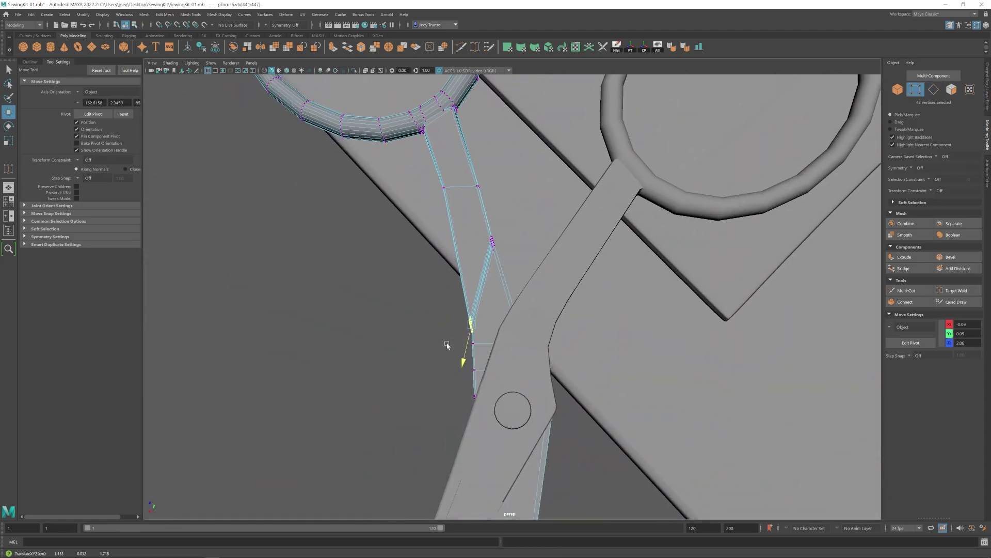
pyautogui.press('F8')
# - Select the vertices near the arm's bend beside the screw, adjust them, and leave component mode with nothing selected
pyautogui.keyDown('alt'); pyautogui.moveTo(467, 218); pyautogui.dragTo(394, 317, button='right'); pyautogui.keyUp('alt')
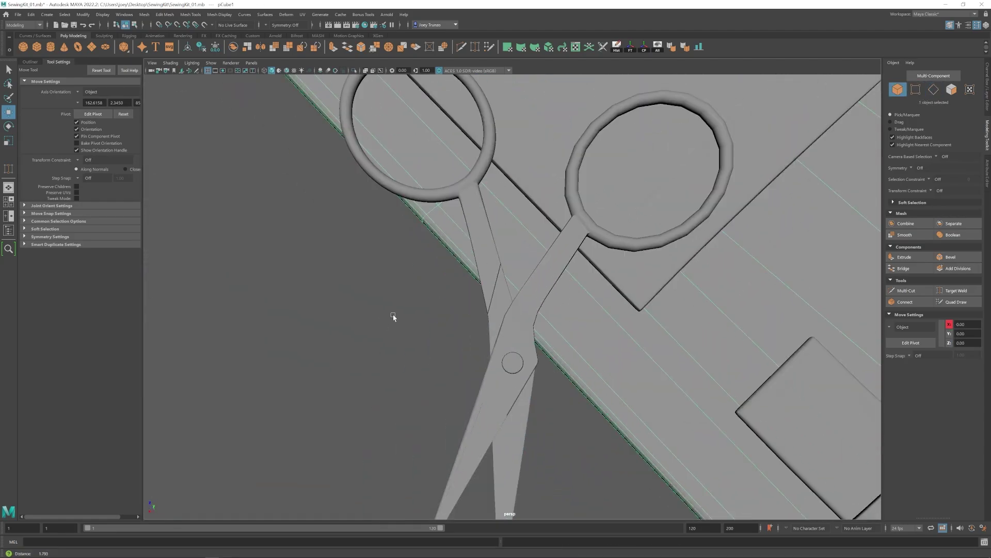
pyautogui.click(394, 317)
pyautogui.keyDown('alt'); pyautogui.moveTo(394, 316); pyautogui.dragTo(498, 348); pyautogui.keyUp('alt')
pyautogui.click(498, 348)
pyautogui.keyDown('alt'); pyautogui.moveTo(498, 347); pyautogui.dragTo(671, 380, button='right'); pyautogui.keyUp('alt')
pyautogui.press('F9')
pyautogui.moveTo(418, 304); pyautogui.dragTo(512, 356)
pyautogui.scroll(-6, 434, 373)
pyautogui.press('F8')
pyautogui.click(439, 361)
pyautogui.scroll(-4, 537, 385)
pyautogui.scroll(-4, 511, 357)
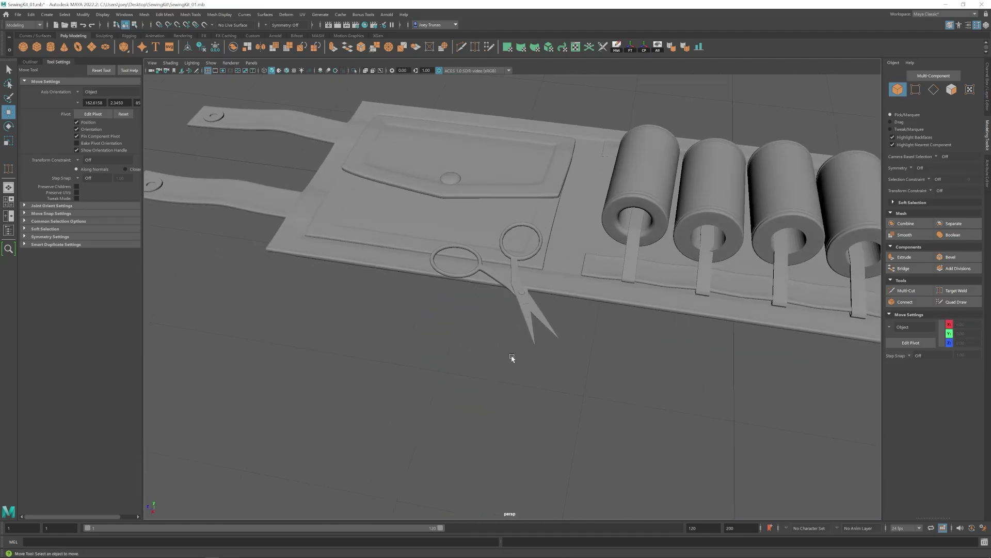
# - Insert a supporting edge loop across the scissor half at the base of its blade
pyautogui.scroll(5, 514, 240)
pyautogui.keyDown('alt'); pyautogui.moveTo(514, 239); pyautogui.dragTo(539, 268); pyautogui.keyUp('alt')
pyautogui.click(485, 292)
pyautogui.click(190, 15)
pyautogui.click(208, 98)
pyautogui.scroll(4, 511, 287)
pyautogui.click(511, 287)
pyautogui.hotkey('ctrl', 'z')
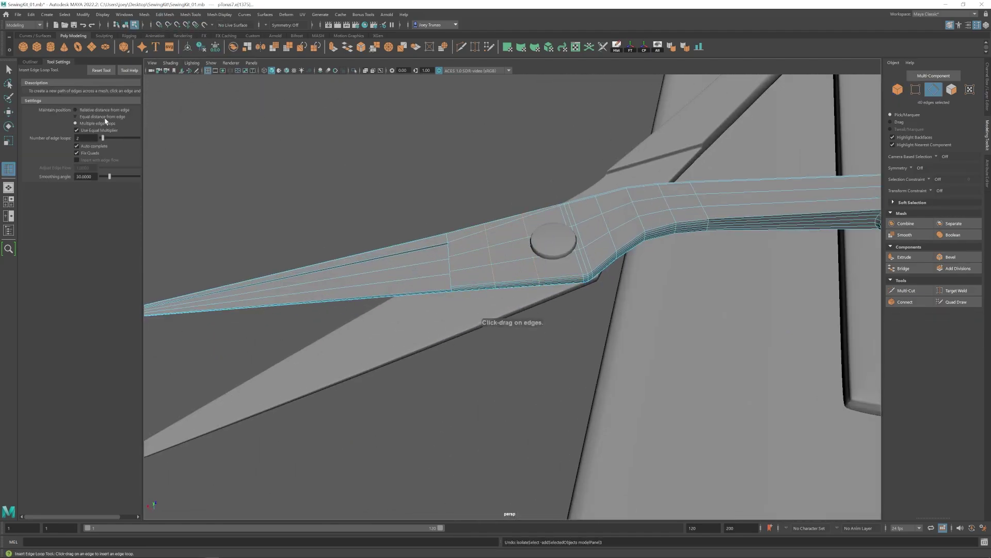
pyautogui.click(453, 287)
pyautogui.keyDown('alt'); pyautogui.moveTo(452, 288); pyautogui.dragTo(538, 193); pyautogui.keyUp('alt')
pyautogui.scroll(5, 538, 192)
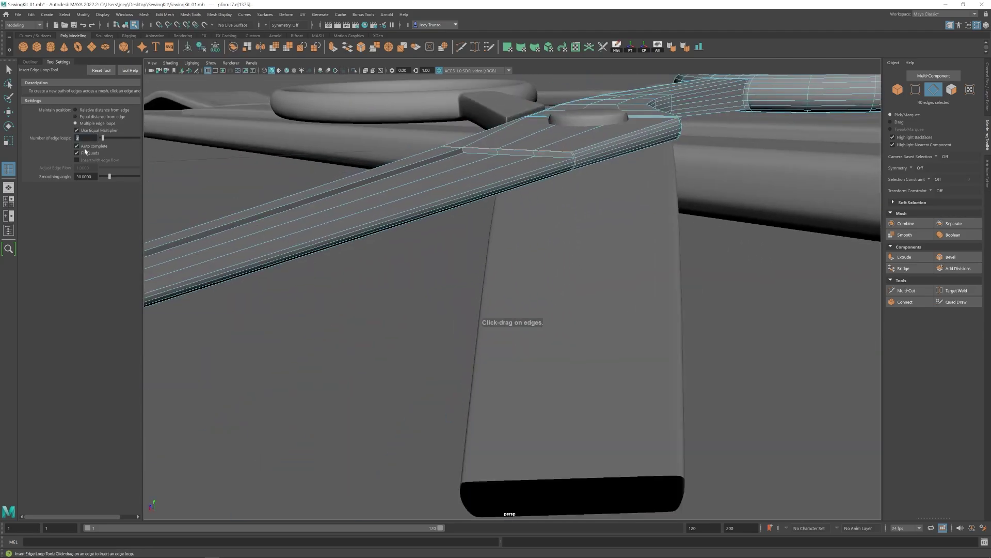
# - Cut a new edge across the end of the blade's notch with the Multi-Cut tool
pyautogui.click(461, 47)
pyautogui.click(534, 153)
pyautogui.click(573, 154)
pyautogui.press('w')
# - Set the perspective camera's near clip plane to 0.001
pyautogui.keyDown('alt'); pyautogui.moveTo(330, 310); pyautogui.dragTo(492, 213, button='middle'); pyautogui.keyUp('alt')
pyautogui.keyDown('alt'); pyautogui.moveTo(340, 124); pyautogui.dragTo(538, 255, button='middle'); pyautogui.keyUp('alt')
pyautogui.click(987, 173)
pyautogui.moveTo(884, 195); pyautogui.dragTo(834, 196)
pyautogui.write('100')
pyautogui.press('Return')
pyautogui.write('0.01')
pyautogui.press('Return')
pyautogui.scroll(3, 520, 211)
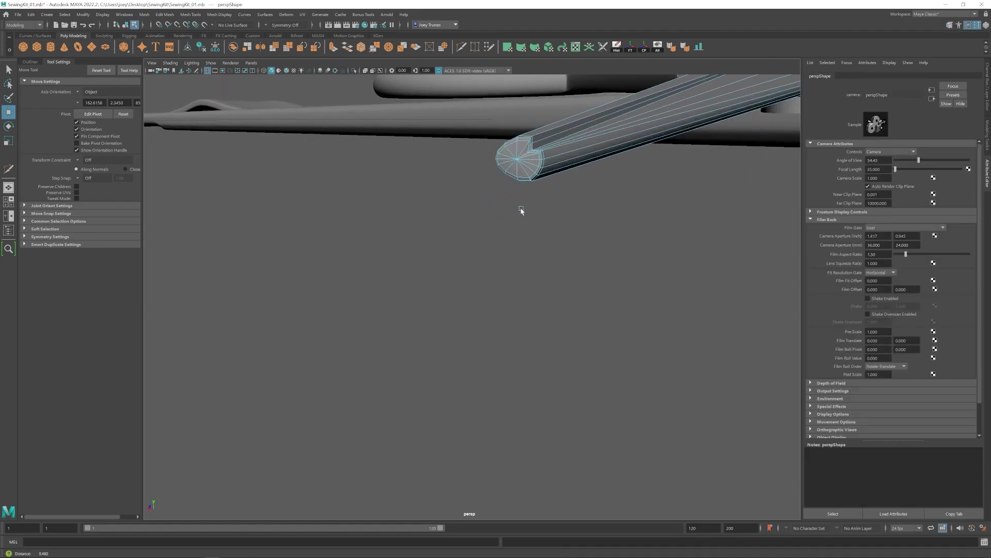
# - Return the scissor half to object mode with nothing selected
pyautogui.click(461, 47)
pyautogui.press('w')
pyautogui.scroll(-10, 405, 315)
pyautogui.click(405, 314)
pyautogui.press('f')
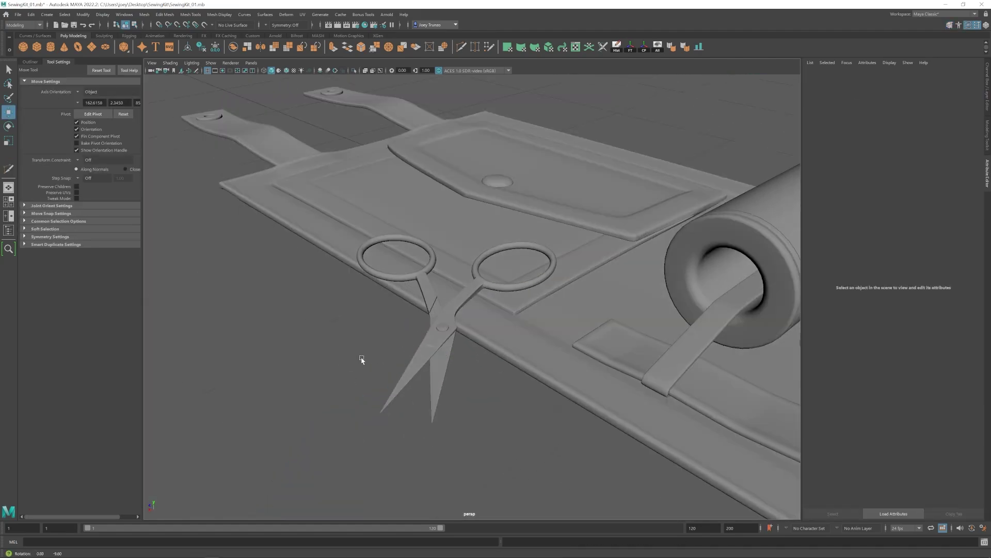
# - Bevel the short edge at the inner corner of the blade's notch with a fraction of 0.5 and return to object mode
pyautogui.click(361, 358)
pyautogui.press('f')
pyautogui.keyDown('alt'); pyautogui.moveTo(689, 379); pyautogui.dragTo(624, 472, button='middle'); pyautogui.keyUp('alt')
pyautogui.scroll(5, 568, 310)
pyautogui.press('F10')
pyautogui.click(498, 259)
pyautogui.click(165, 14)
pyautogui.click(168, 42)
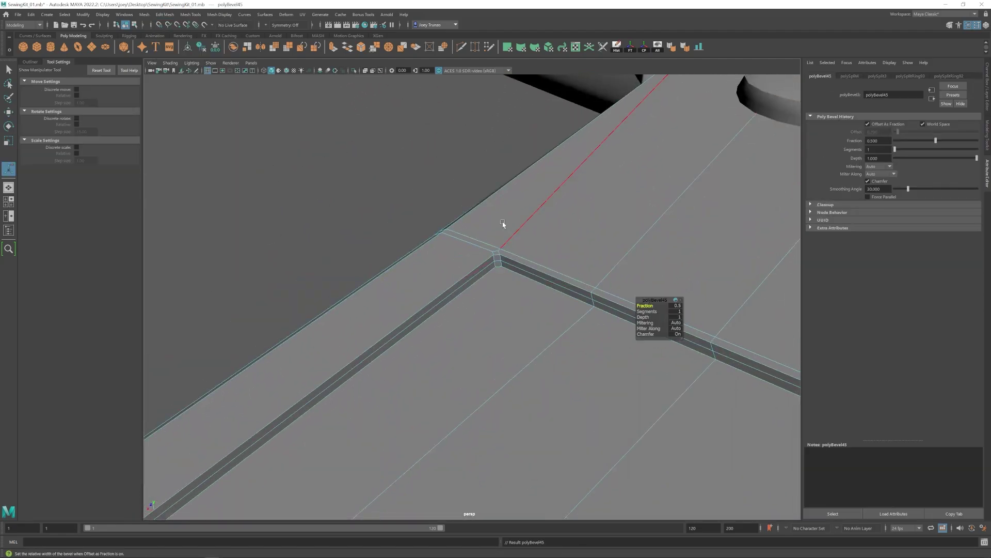
pyautogui.press('w')
pyautogui.press('F8')
pyautogui.scroll(-8, 504, 274)
# - Select the bottom vertices of the scissors' screw and move them down through the blades
pyautogui.click(496, 328)
pyautogui.scroll(-6, 496, 327)
pyautogui.keyDown('alt'); pyautogui.moveTo(496, 327); pyautogui.dragTo(595, 341); pyautogui.keyUp('alt')
pyautogui.scroll(-3, 442, 340)
pyautogui.scroll(6, 547, 294)
pyautogui.click(517, 242)
pyautogui.press('r')
pyautogui.press('e')
pyautogui.keyDown('alt'); pyautogui.moveTo(516, 270); pyautogui.dragTo(475, 269); pyautogui.keyUp('alt')
pyautogui.press('w')
pyautogui.click(515, 221)
pyautogui.click(466, 272)
pyautogui.click(499, 249)
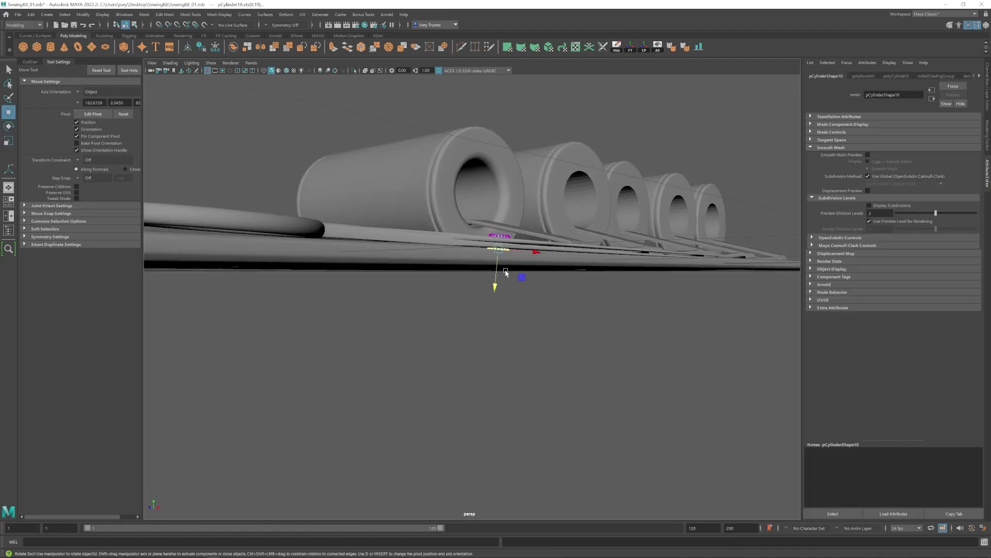
pyautogui.click(537, 305)
# - Set the perspective camera's near clip plane to 0.1
pyautogui.keyDown('alt'); pyautogui.moveTo(542, 310); pyautogui.dragTo(516, 369); pyautogui.keyUp('alt')
pyautogui.scroll(-8, 567, 372)
pyautogui.click(165, 71)
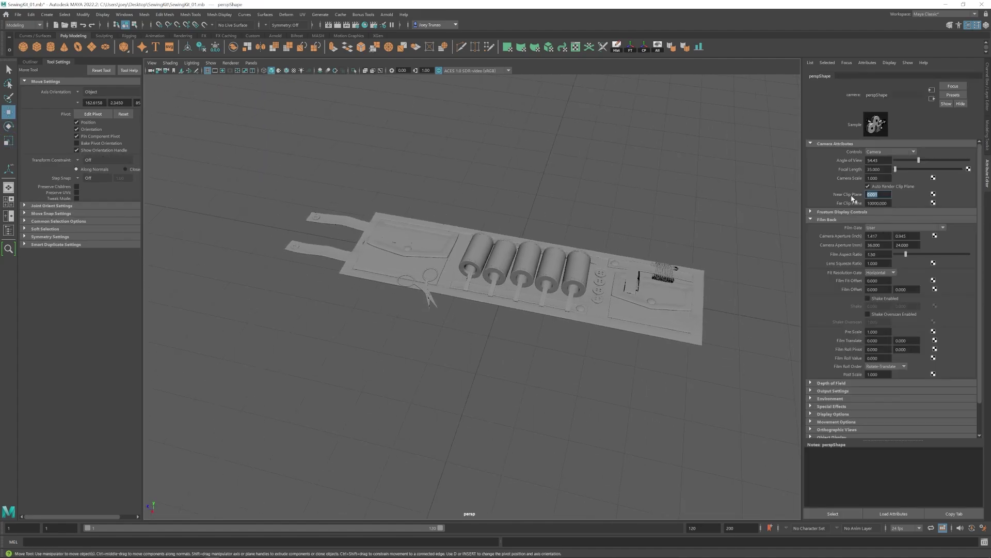
pyautogui.write('0.1')
pyautogui.press('Return')
pyautogui.click(723, 232)
pyautogui.moveTo(403, 330)
pyautogui.keyDown('alt'); pyautogui.mouseDown()
pyautogui.moveTo(361, 315)
pyautogui.moveTo(405, 329)
pyautogui.mouseUp(); pyautogui.keyUp('alt')
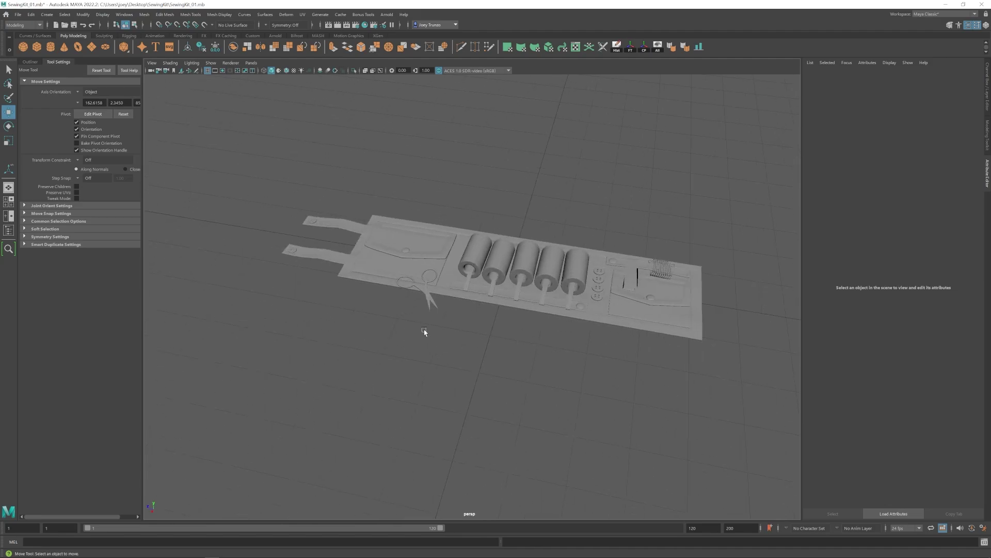
# - Create a polygon cylinder for the thimble in the middle of the kit and scale its top vertices inward
pyautogui.click(430, 298)
pyautogui.click(467, 336)
pyautogui.keyDown('alt'); pyautogui.moveTo(467, 336); pyautogui.dragTo(463, 340); pyautogui.keyUp('alt')
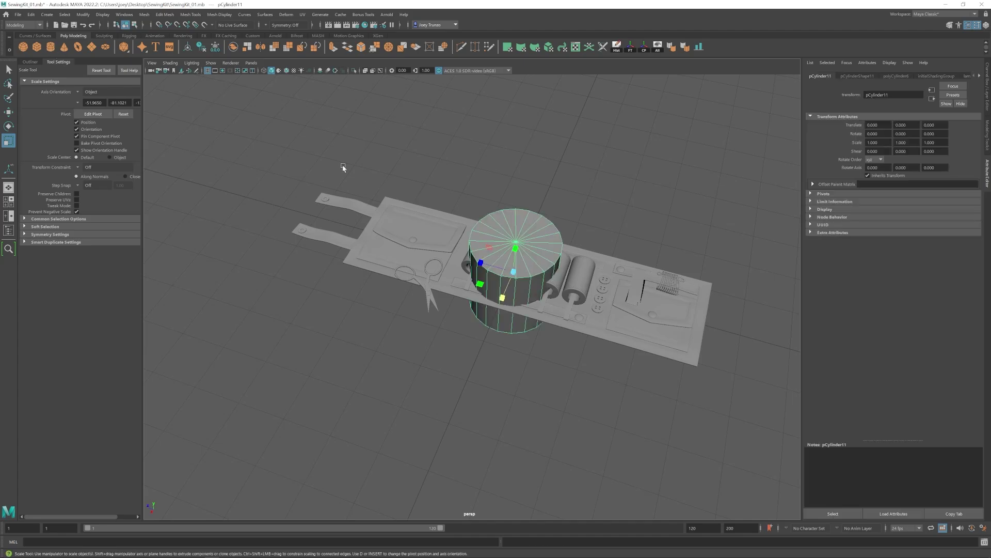
pyautogui.keyDown('alt'); pyautogui.moveTo(343, 166); pyautogui.dragTo(465, 196); pyautogui.keyUp('alt')
pyautogui.keyDown('alt'); pyautogui.moveTo(465, 196); pyautogui.dragTo(513, 212, button='right'); pyautogui.keyUp('alt')
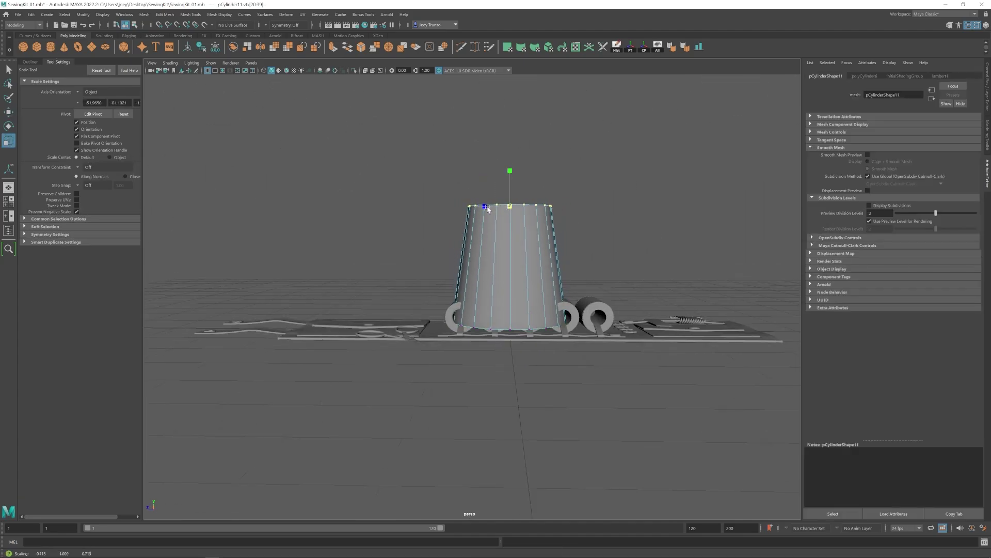
# - Bevel the cylinder's top edges with several segments to round them into a dome
pyautogui.keyDown('alt'); pyautogui.moveTo(507, 175); pyautogui.dragTo(497, 252); pyautogui.keyUp('alt')
pyautogui.hotkey('ctrl', 'b')
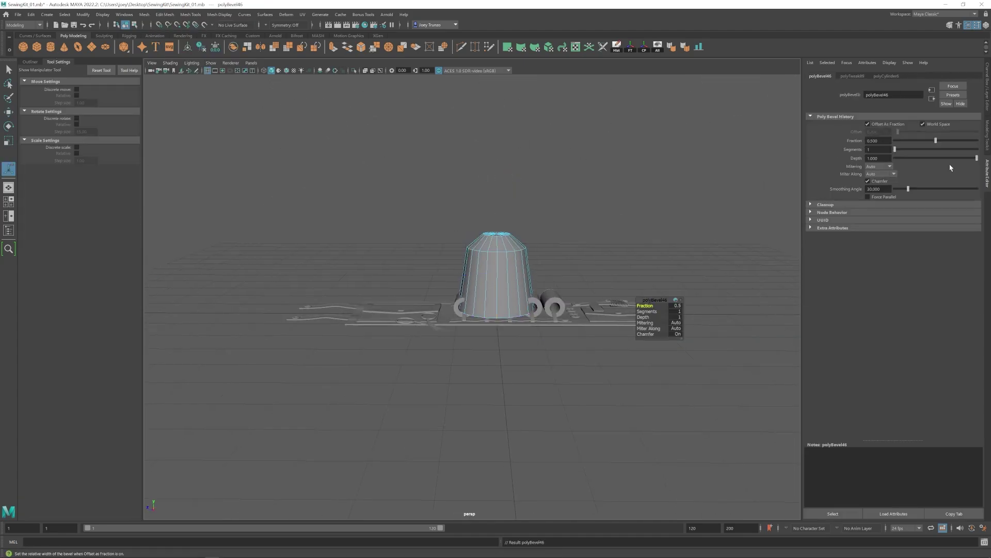
pyautogui.press('w')
pyautogui.press('r')
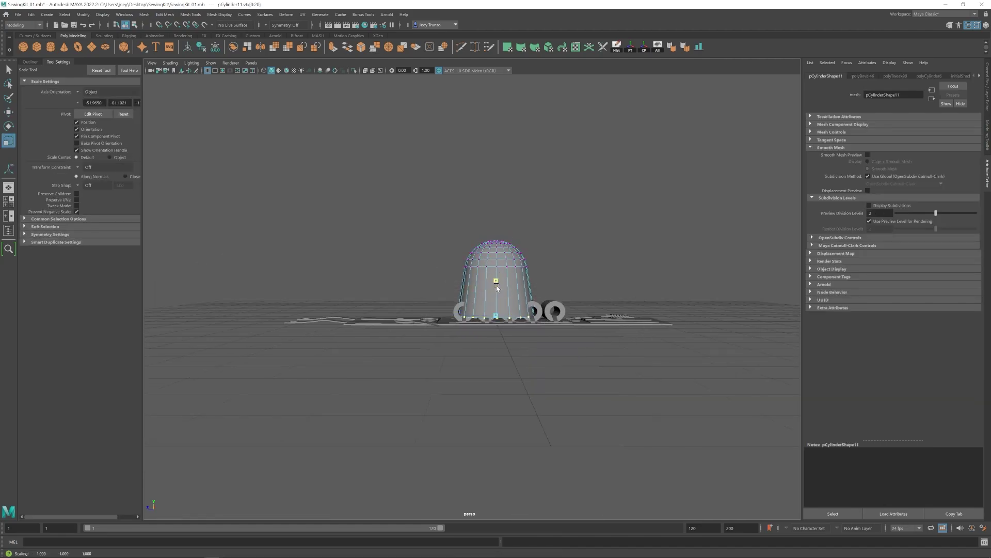
# - Move the thimble's bottom vertices down and open its underside by deleting the base faces
pyautogui.press('w')
pyautogui.moveTo(497, 286); pyautogui.dragTo(499, 327)
pyautogui.press('r')
pyautogui.press('w')
pyautogui.keyDown('alt'); pyautogui.moveTo(595, 330); pyautogui.dragTo(597, 310); pyautogui.keyUp('alt')
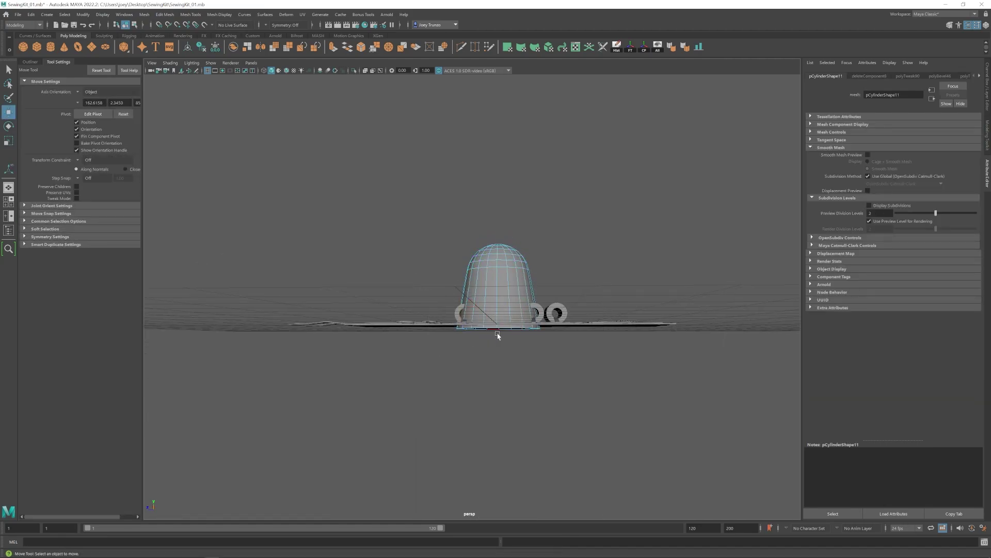
# - Extrude the thimble's open bottom edge loop and scale it to form a rim
pyautogui.doubleClick(497, 334)
pyautogui.keyDown('alt'); pyautogui.moveTo(504, 341); pyautogui.dragTo(509, 366); pyautogui.keyUp('alt')
pyautogui.keyDown('alt'); pyautogui.moveTo(508, 367); pyautogui.dragTo(575, 374, button='right'); pyautogui.keyUp('alt')
pyautogui.hotkey('ctrl', 'e')
pyautogui.press('r')
pyautogui.moveTo(511, 326); pyautogui.dragTo(515, 296)
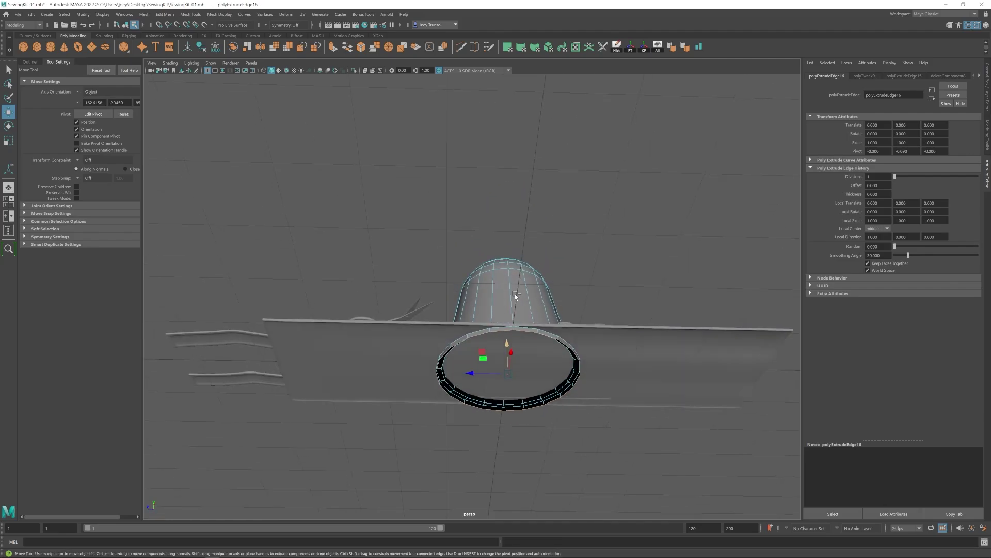
# - Extrude the rim's inner edge loop up inside the thimble, scale it inward and merge its vertices to close the inner wall
pyautogui.press('w')
pyautogui.moveTo(508, 340); pyautogui.dragTo(508, 230)
pyautogui.keyDown('alt'); pyautogui.moveTo(509, 230); pyautogui.dragTo(519, 254); pyautogui.keyUp('alt')
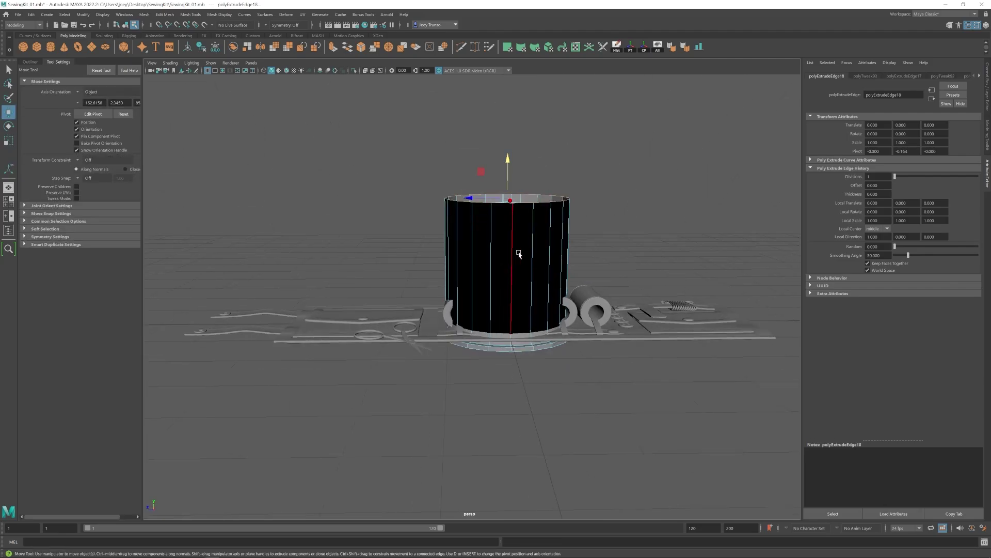
pyautogui.press('r')
pyautogui.keyDown('ctrl'); pyautogui.moveTo(507, 162); pyautogui.dragTo(468, 191); pyautogui.keyUp('ctrl')
pyautogui.click(164, 14)
pyautogui.click(180, 45)
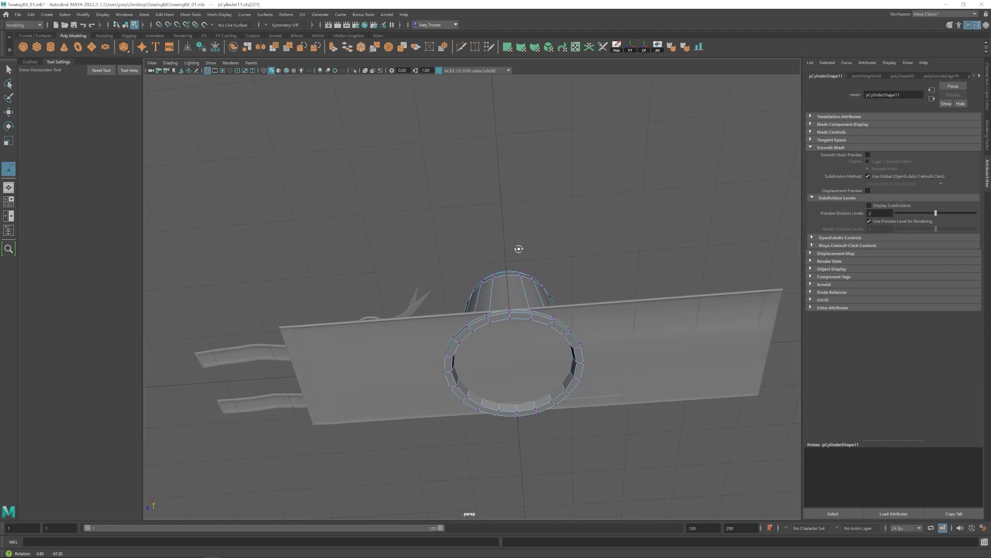
# - Isolate the thimble and bevel the edge loops of its rim with a larger fraction and more segments
pyautogui.hotkey('ctrl', '1')
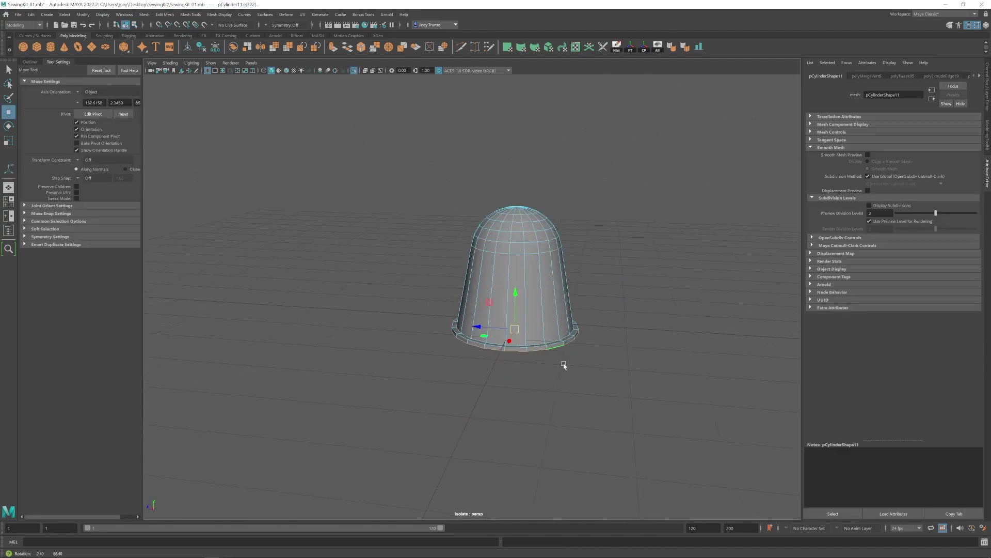
pyautogui.scroll(3, 564, 365)
pyautogui.keyDown('shift'); pyautogui.doubleClick(556, 367); pyautogui.keyUp('shift')
pyautogui.click(165, 15)
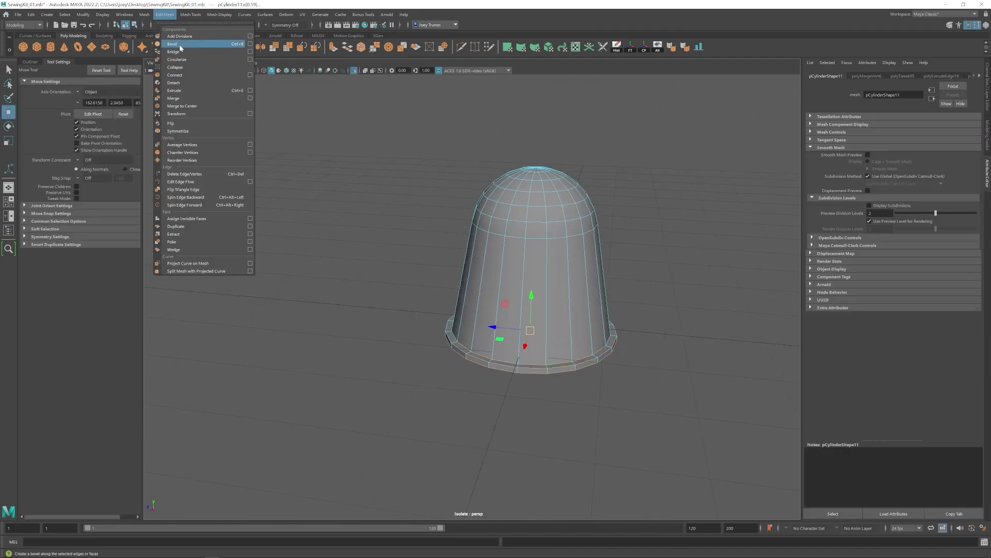
pyautogui.click(179, 46)
pyautogui.moveTo(937, 140); pyautogui.dragTo(945, 140)
pyautogui.moveTo(898, 149); pyautogui.dragTo(903, 150)
pyautogui.press('w')
pyautogui.moveTo(497, 287); pyautogui.dragTo(534, 272, button='right')
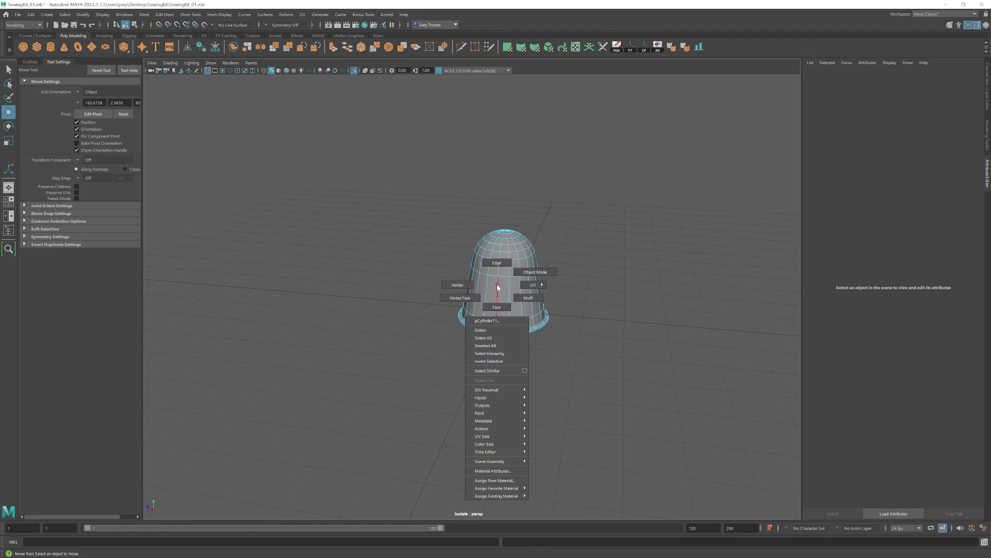
pyautogui.click(549, 312)
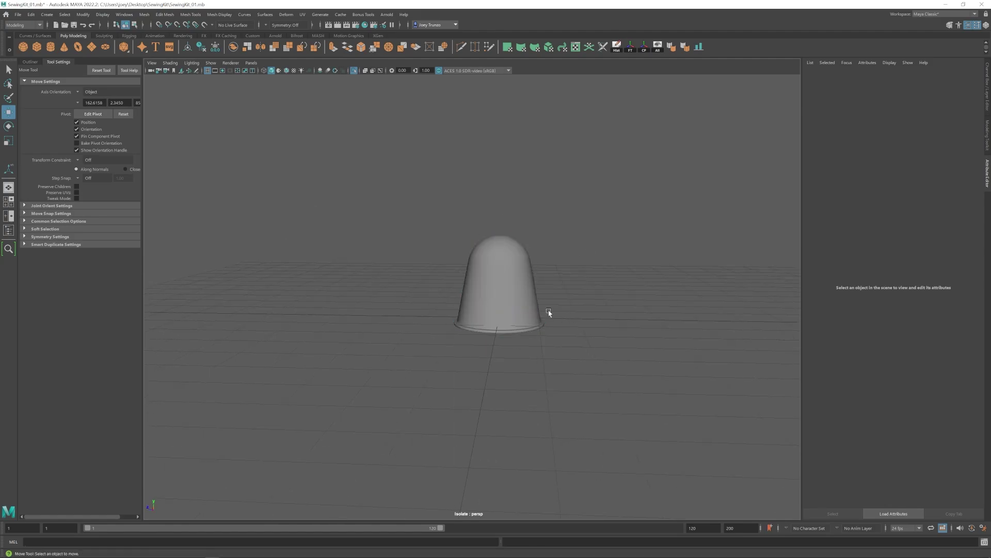
# - Scale the vertices of the thimble's rim and return to object mode
pyautogui.keyDown('alt'); pyautogui.moveTo(506, 324); pyautogui.dragTo(507, 309); pyautogui.keyUp('alt')
pyautogui.moveTo(439, 324); pyautogui.dragTo(571, 351)
pyautogui.press('r')
pyautogui.keyDown('alt'); pyautogui.moveTo(516, 308); pyautogui.dragTo(519, 305); pyautogui.keyUp('alt')
pyautogui.scroll(5, 519, 306)
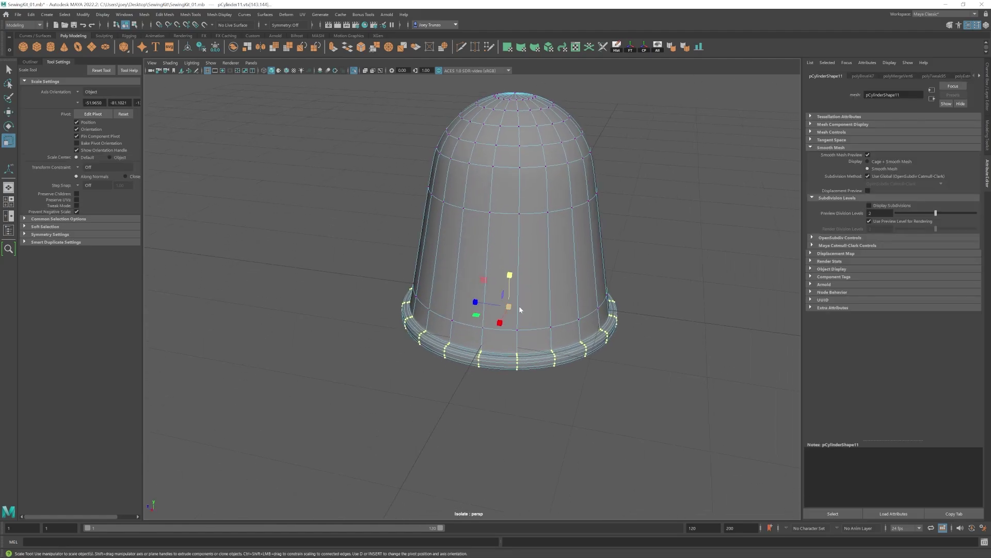
pyautogui.moveTo(519, 306); pyautogui.dragTo(548, 284, button='right')
pyautogui.scroll(-8, 486, 274)
# - Insert an equal-distance edge loop on the thimble's side just above the rim and turn on smooth preview
pyautogui.click(487, 272)
pyautogui.press('w')
pyautogui.moveTo(487, 272); pyautogui.dragTo(488, 248, button='right')
pyautogui.keyDown('alt'); pyautogui.moveTo(496, 284); pyautogui.dragTo(510, 298, button='middle'); pyautogui.keyUp('alt')
pyautogui.click(191, 15)
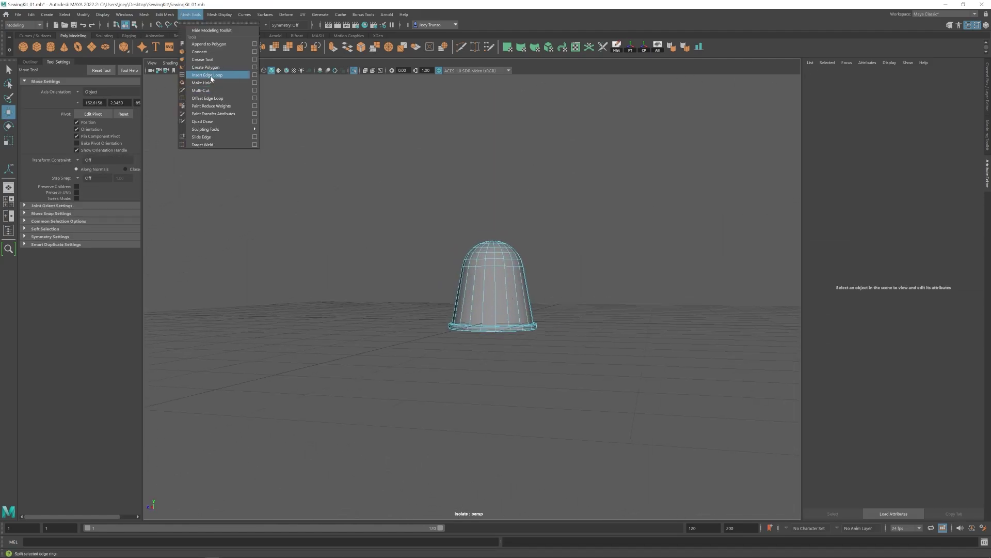
pyautogui.click(210, 76)
pyautogui.keyDown('alt'); pyautogui.moveTo(506, 299); pyautogui.dragTo(522, 315); pyautogui.keyUp('alt')
pyautogui.scroll(6, 521, 315)
pyautogui.click(573, 373)
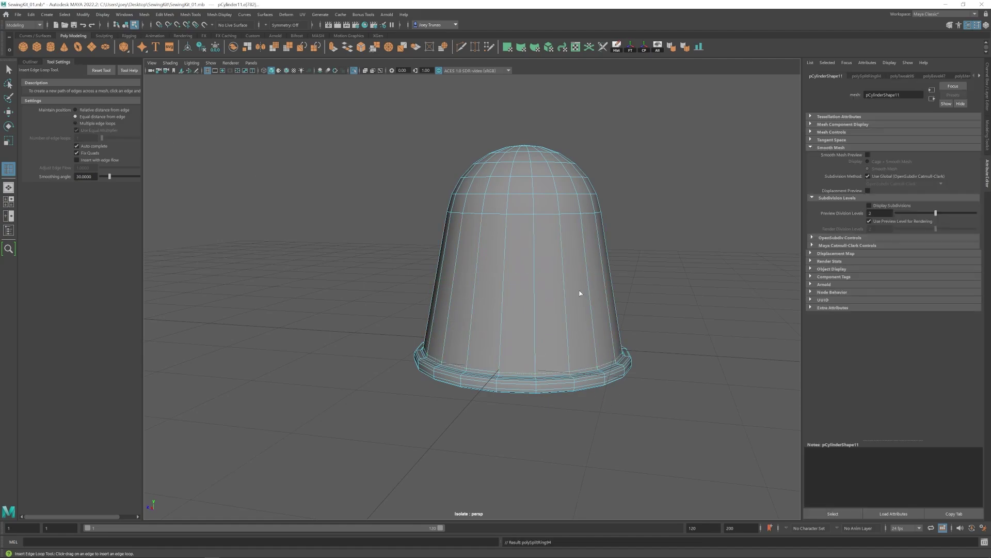
pyautogui.press('w')
pyautogui.moveTo(580, 293); pyautogui.dragTo(609, 269, button='right')
pyautogui.press('3')
# - Select the vertices of the thimble's dome, then scale and move them to adjust its profile
pyautogui.scroll(-8, 649, 312)
pyautogui.keyDown('alt'); pyautogui.moveTo(648, 312); pyautogui.dragTo(640, 289); pyautogui.keyUp('alt')
pyautogui.moveTo(488, 287); pyautogui.dragTo(460, 286, button='right')
pyautogui.moveTo(444, 240); pyautogui.dragTo(522, 274)
pyautogui.press('r')
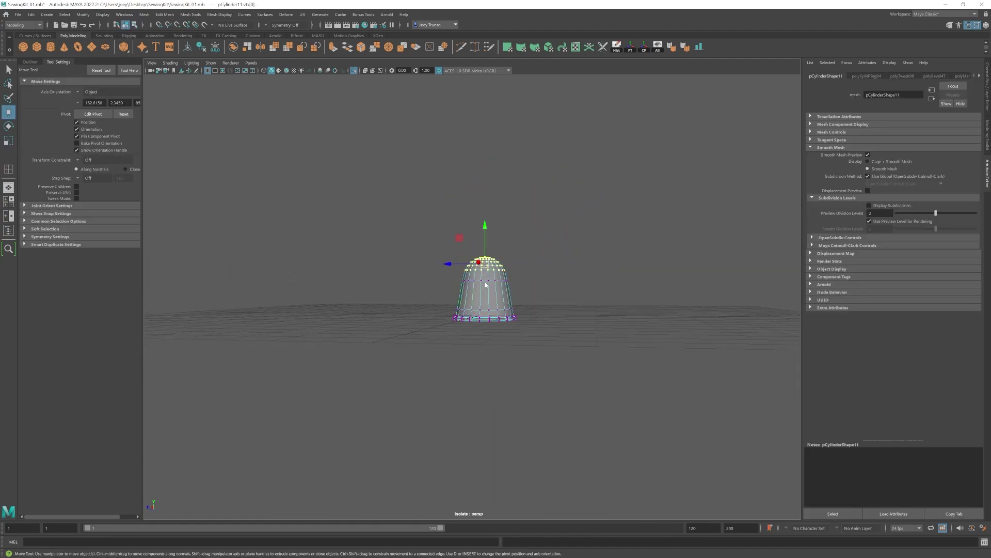
pyautogui.scroll(-5, 486, 284)
pyautogui.click(493, 316)
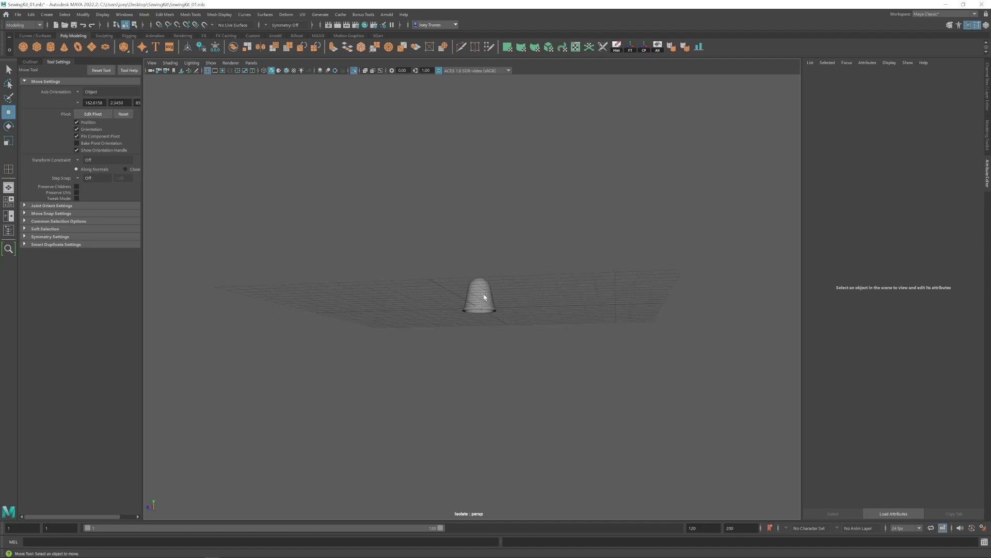
# - Scale the thimble's dome vertices together with the row below to broaden its upper part
pyautogui.keyDown('alt'); pyautogui.moveTo(484, 296); pyautogui.dragTo(493, 309); pyautogui.keyUp('alt')
pyautogui.moveTo(481, 296); pyautogui.dragTo(452, 297, button='right')
pyautogui.moveTo(417, 261); pyautogui.dragTo(537, 298)
pyautogui.moveTo(479, 244); pyautogui.dragTo(505, 272)
pyautogui.click(516, 291)
pyautogui.scroll(-4, 480, 299)
pyautogui.press('r')
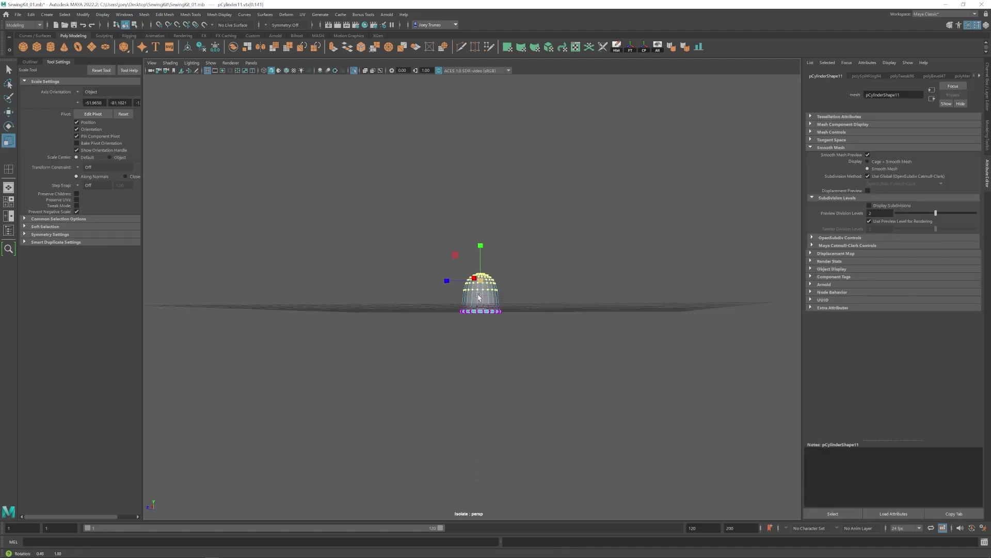
pyautogui.click(566, 275)
# - Return the thimble to object mode and end isolation to show the whole sewing kit
pyautogui.moveTo(481, 294); pyautogui.dragTo(506, 273, button='right')
pyautogui.keyDown('alt'); pyautogui.moveTo(496, 281); pyautogui.dragTo(490, 305); pyautogui.keyUp('alt')
pyautogui.click(354, 71)
pyautogui.scroll(5, 412, 326)
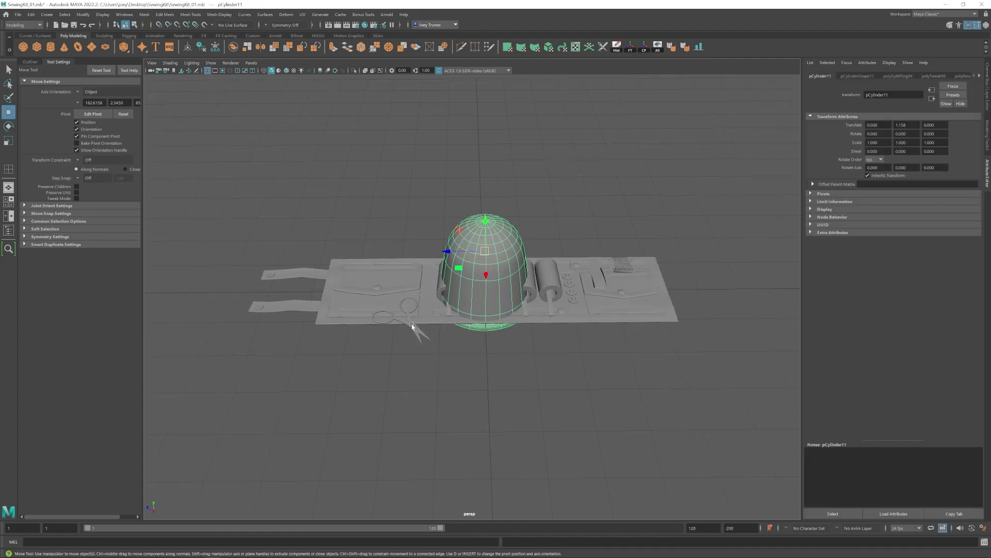
# - Shrink the thimble to a scale of about 0.084 and lay it beside the scissors, rotated 105° about X
pyautogui.click(698, 47)
pyautogui.click(454, 337)
pyautogui.press('r')
pyautogui.moveTo(411, 314); pyautogui.dragTo(324, 303)
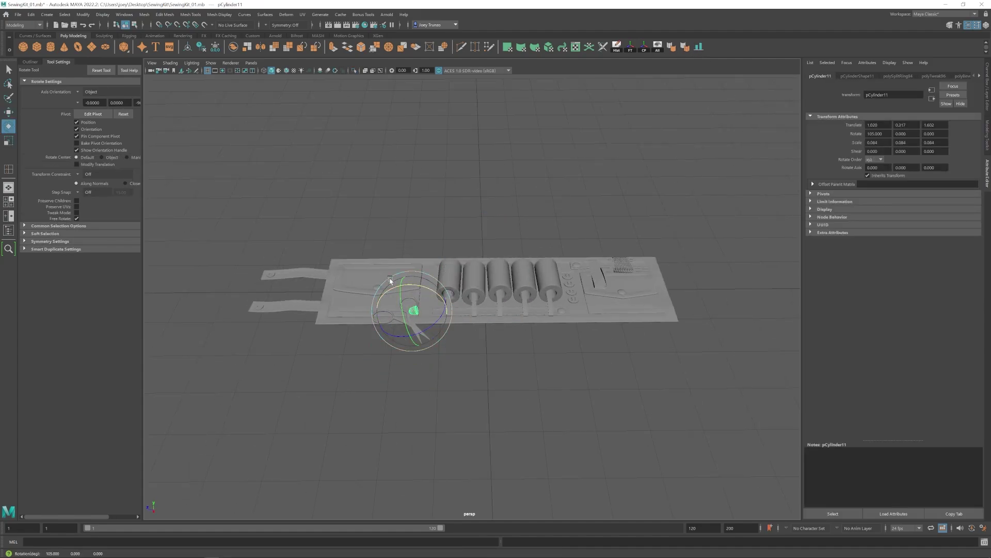
# - Move the thimble over the kit's strap-side pocket and enlarge it to a scale of about 0.105
pyautogui.keyDown('alt'); pyautogui.moveTo(436, 321); pyautogui.dragTo(480, 315); pyautogui.keyUp('alt')
pyautogui.scroll(3, 465, 317)
pyautogui.moveTo(437, 332); pyautogui.dragTo(405, 310)
pyautogui.moveTo(396, 356); pyautogui.dragTo(373, 372)
pyautogui.keyDown('alt'); pyautogui.moveTo(460, 353); pyautogui.dragTo(430, 343); pyautogui.keyUp('alt')
pyautogui.scroll(3, 426, 335)
pyautogui.press('r')
pyautogui.moveTo(400, 303); pyautogui.dragTo(367, 303)
# - Lower the thimble toward the pocket and rotate it to about 102.7° about X
pyautogui.keyDown('alt'); pyautogui.moveTo(395, 331); pyautogui.dragTo(394, 289); pyautogui.keyUp('alt')
pyautogui.press('w')
pyautogui.moveTo(383, 383); pyautogui.dragTo(383, 376)
pyautogui.press('e')
pyautogui.moveTo(370, 310); pyautogui.dragTo(361, 317)
pyautogui.press('w')
pyautogui.scroll(5, 413, 358)
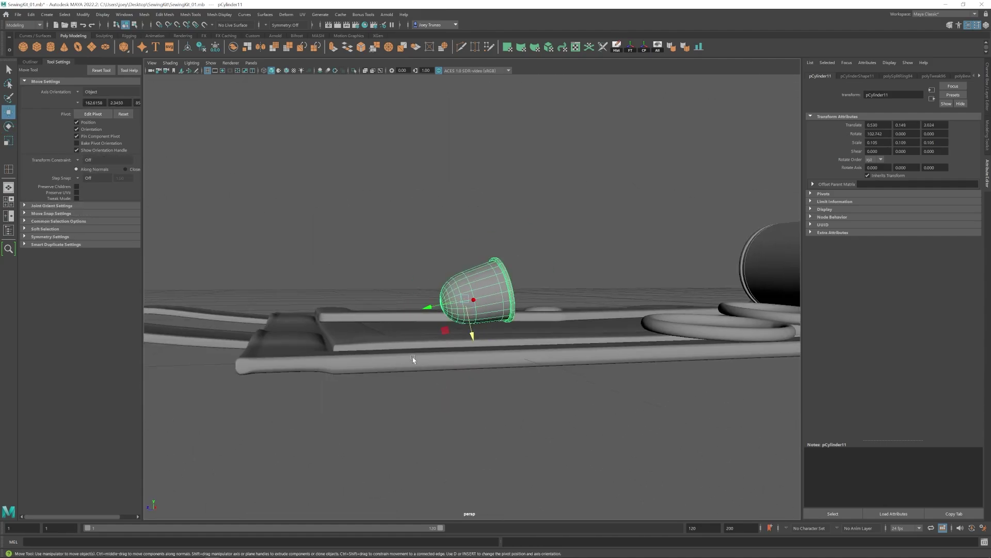
# - Lower the thimble onto the strap-side pocket, tilt it to about 102.2° about X and turn it about Y
pyautogui.keyDown('alt'); pyautogui.moveTo(413, 357); pyautogui.dragTo(402, 352); pyautogui.keyUp('alt')
pyautogui.moveTo(472, 334); pyautogui.dragTo(472, 348)
pyautogui.moveTo(471, 346); pyautogui.dragTo(471, 343)
pyautogui.moveTo(440, 283); pyautogui.dragTo(443, 290)
pyautogui.press('w')
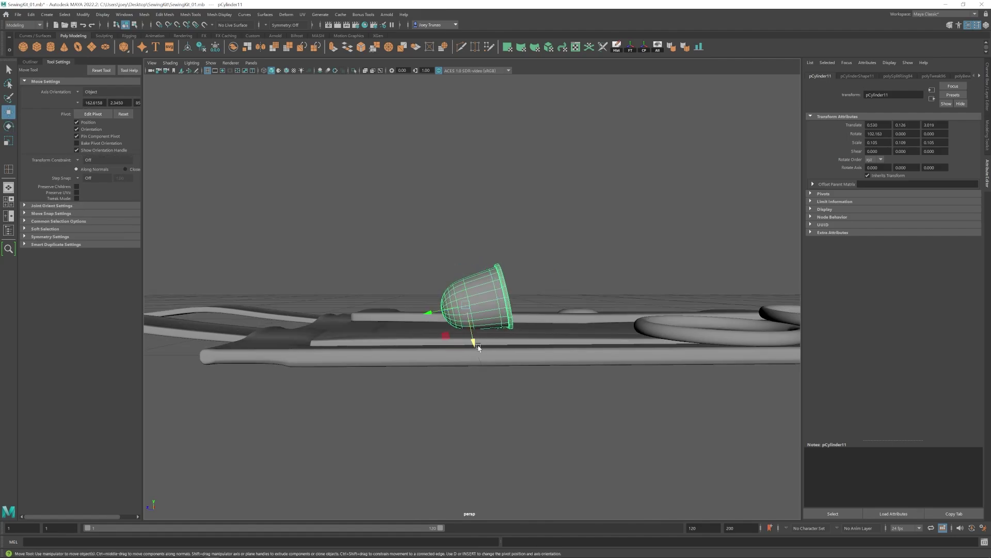
pyautogui.keyDown('alt'); pyautogui.moveTo(472, 342); pyautogui.dragTo(463, 288); pyautogui.keyUp('alt')
pyautogui.press('e')
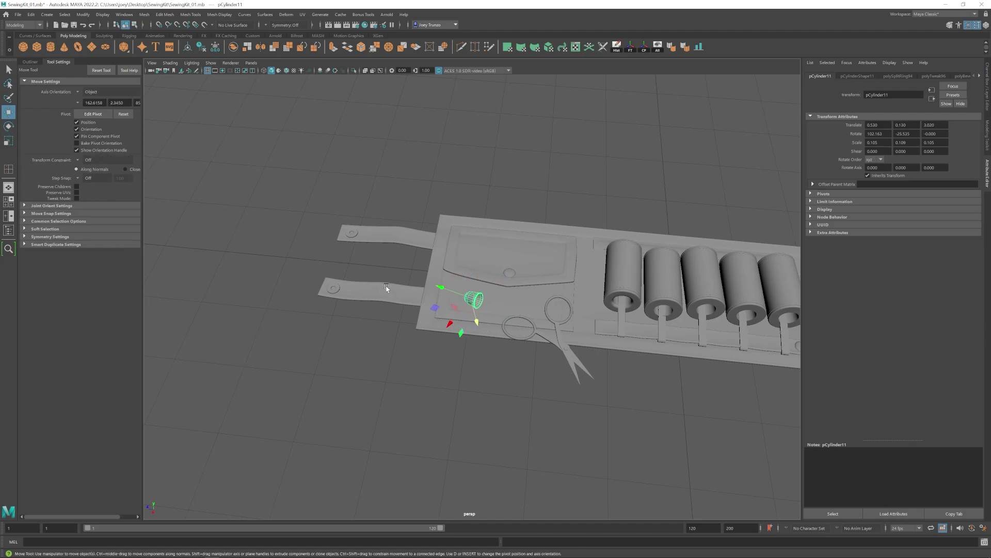
# - Select the vertices at the thimble's open end and scale them to adjust its shape
pyautogui.click(490, 354)
pyautogui.keyDown('alt'); pyautogui.moveTo(490, 354); pyautogui.dragTo(511, 212); pyautogui.keyUp('alt')
pyautogui.keyDown('alt'); pyautogui.moveTo(511, 212); pyautogui.dragTo(467, 349, button='right'); pyautogui.keyUp('alt')
pyautogui.keyDown('alt'); pyautogui.moveTo(467, 349); pyautogui.dragTo(559, 384); pyautogui.keyUp('alt')
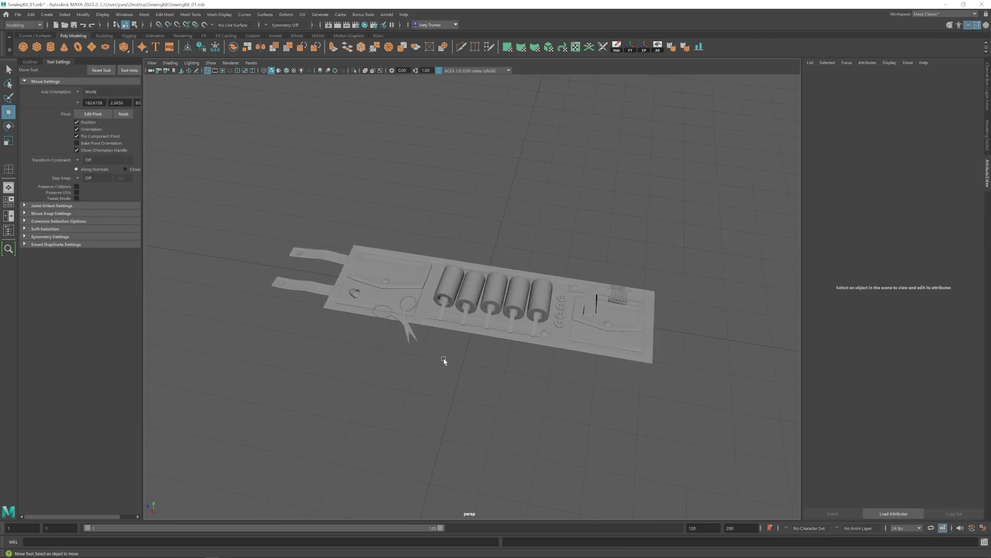
pyautogui.keyDown('alt'); pyautogui.moveTo(443, 361); pyautogui.dragTo(370, 247); pyautogui.keyUp('alt')
pyautogui.keyDown('alt'); pyautogui.moveTo(465, 330); pyautogui.dragTo(744, 408, button='right'); pyautogui.keyUp('alt')
pyautogui.moveTo(322, 263); pyautogui.dragTo(281, 261, button='right')
pyautogui.moveTo(401, 217); pyautogui.dragTo(324, 305)
pyautogui.press('r')
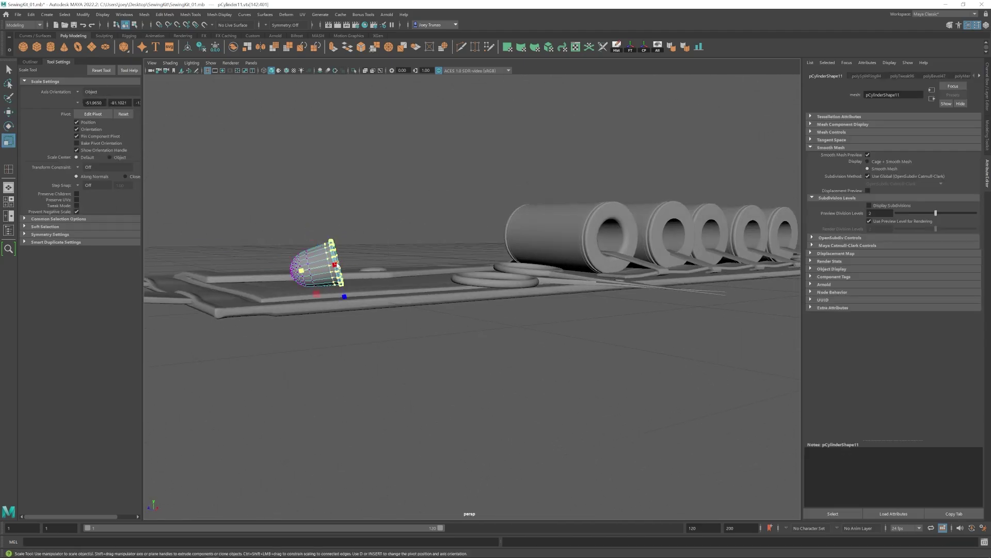
pyautogui.keyDown('alt'); pyautogui.moveTo(384, 238); pyautogui.dragTo(382, 229); pyautogui.keyUp('alt')
# - Return the thimble to object mode and settle it down onto the pocket
pyautogui.moveTo(311, 248); pyautogui.dragTo(333, 227, button='right')
pyautogui.moveTo(329, 218); pyautogui.dragTo(332, 221)
pyautogui.press('w')
pyautogui.keyDown('alt'); pyautogui.moveTo(336, 227); pyautogui.dragTo(310, 268); pyautogui.keyUp('alt')
pyautogui.moveTo(237, 254); pyautogui.dragTo(237, 258)
pyautogui.click(439, 351)
pyautogui.keyDown('alt'); pyautogui.moveTo(491, 343); pyautogui.dragTo(372, 336, button='right'); pyautogui.keyUp('alt')
pyautogui.keyDown('alt'); pyautogui.moveTo(527, 341); pyautogui.dragTo(361, 322); pyautogui.keyUp('alt')
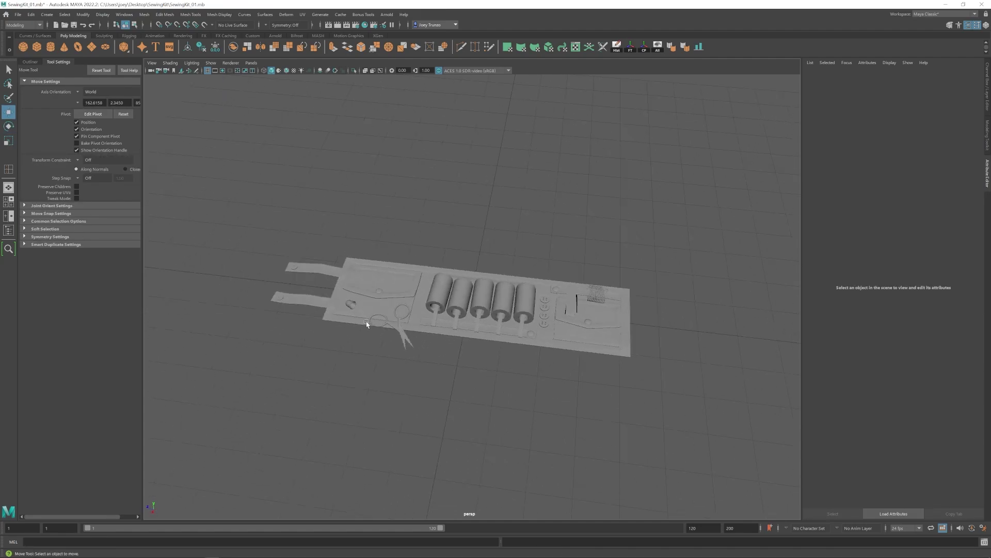
# - Rotate the thimble to face another direction and shift it slightly toward the scissors
pyautogui.click(348, 307)
pyautogui.press('e')
pyautogui.press('w')
pyautogui.click(520, 381)
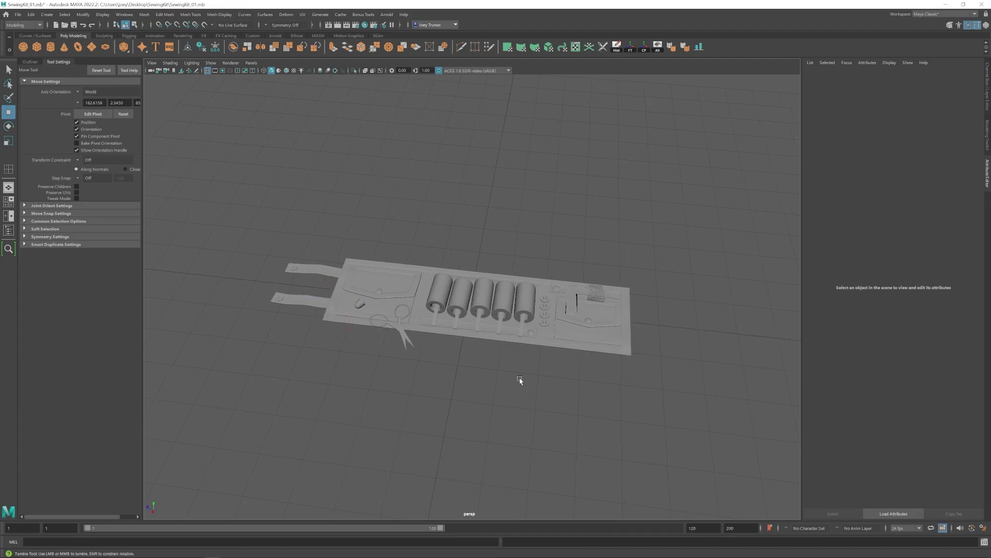
pyautogui.keyDown('alt'); pyautogui.moveTo(520, 381); pyautogui.dragTo(541, 290); pyautogui.keyUp('alt')
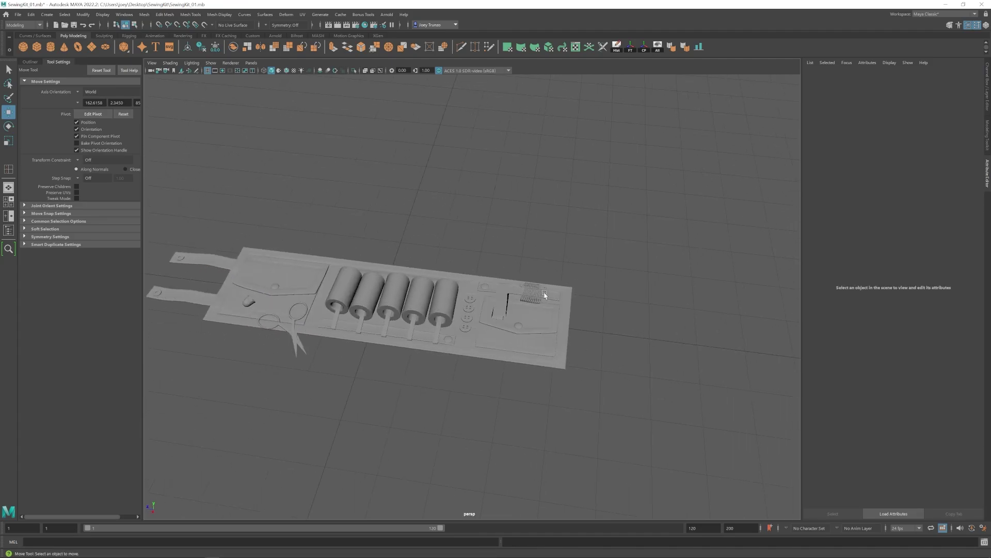
# - Duplicate a safety pin from the far pocket and lay the copy on the strap-side pocket beside the thimble
pyautogui.click(538, 296)
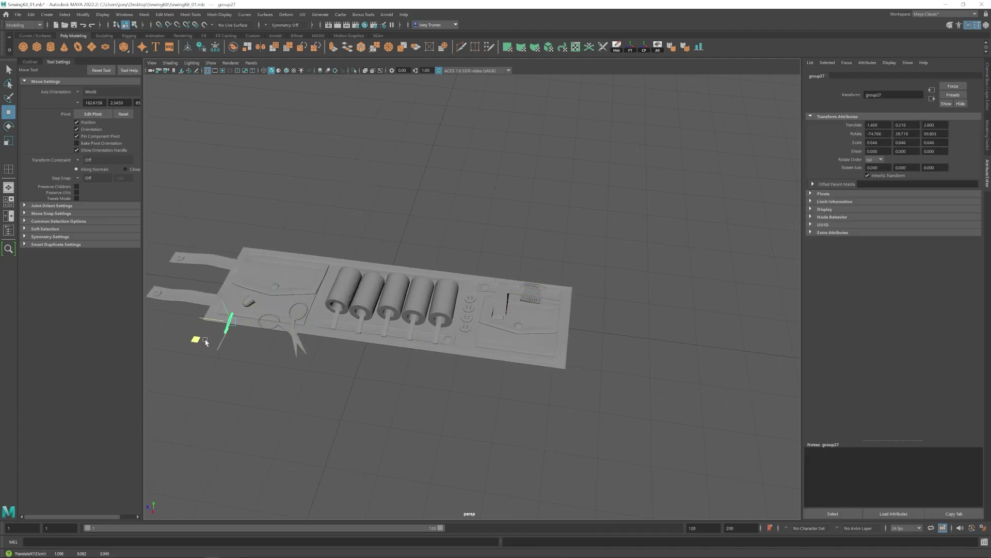
pyautogui.press('f')
pyautogui.press('e')
pyautogui.moveTo(489, 270); pyautogui.dragTo(508, 282)
pyautogui.keyDown('alt'); pyautogui.moveTo(508, 281); pyautogui.dragTo(445, 274); pyautogui.keyUp('alt')
pyautogui.press('w')
pyautogui.moveTo(459, 279); pyautogui.dragTo(460, 299)
pyautogui.moveTo(460, 300)
pyautogui.keyDown('alt'); pyautogui.mouseDown()
pyautogui.moveTo(452, 317)
pyautogui.moveTo(460, 291)
pyautogui.mouseUp(); pyautogui.keyUp('alt')
# - Adjust the copied pin's rotation, then duplicate it and place the second pin near the first at another angle
pyautogui.keyDown('alt'); pyautogui.moveTo(485, 331); pyautogui.dragTo(511, 274); pyautogui.keyUp('alt')
pyautogui.press('e')
pyautogui.press('w')
pyautogui.press('e')
pyautogui.keyDown('alt'); pyautogui.moveTo(511, 274); pyautogui.dragTo(514, 290); pyautogui.keyUp('alt')
pyautogui.moveTo(515, 289); pyautogui.dragTo(488, 297)
pyautogui.press('w')
pyautogui.press('e')
pyautogui.press('w')
pyautogui.keyDown('alt'); pyautogui.moveTo(488, 297); pyautogui.dragTo(625, 316); pyautogui.keyUp('alt')
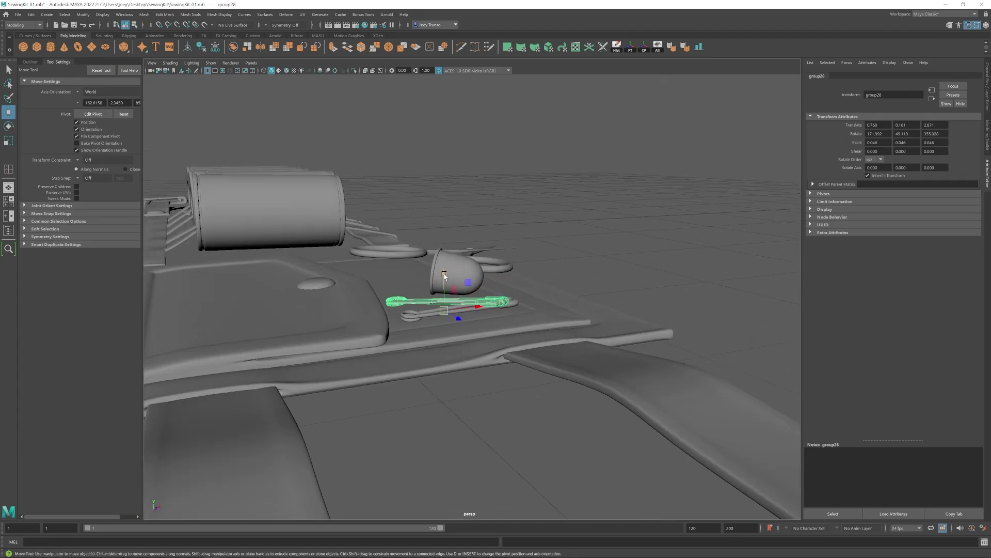
# - Rotate the second safety pin level and settle it crossing the first one on the pocket
pyautogui.press('e')
pyautogui.moveTo(447, 273); pyautogui.dragTo(481, 284)
pyautogui.moveTo(434, 287); pyautogui.dragTo(437, 294)
pyautogui.keyDown('alt'); pyautogui.moveTo(437, 294); pyautogui.dragTo(328, 308); pyautogui.keyUp('alt')
pyautogui.press('w')
pyautogui.moveTo(527, 289); pyautogui.dragTo(526, 288)
pyautogui.keyDown('alt'); pyautogui.moveTo(527, 287); pyautogui.dragTo(524, 345); pyautogui.keyUp('alt')
pyautogui.scroll(-10, 420, 243)
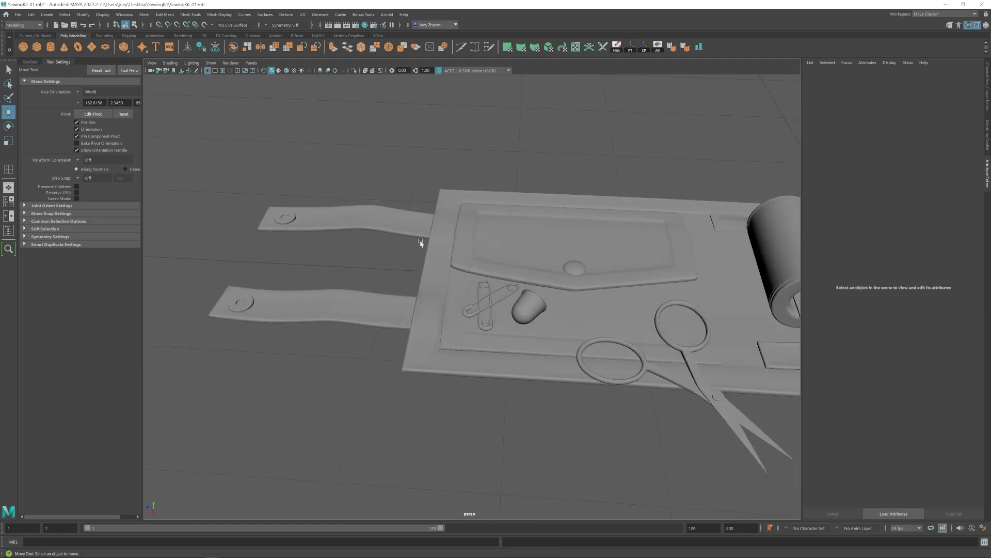
# - Select the two safety pins beside the thimble, isolate them and put them into one group
pyautogui.scroll(10, 405, 349)
pyautogui.click(375, 319)
pyautogui.click(30, 62)
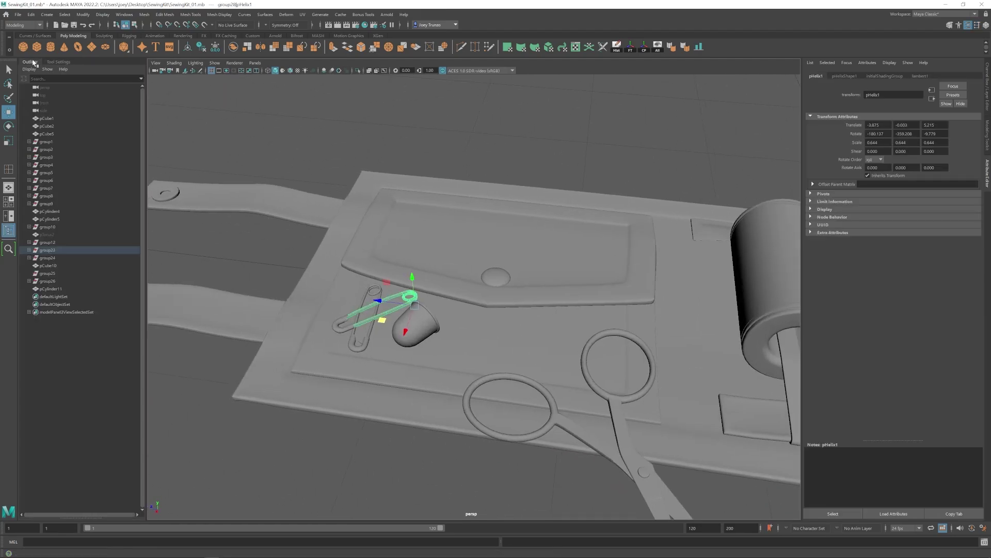
pyautogui.click(47, 250)
pyautogui.scroll(-10, 285, 279)
pyautogui.click(358, 71)
pyautogui.hotkey('ctrl', 'g')
pyautogui.moveTo(431, 282); pyautogui.dragTo(460, 264)
pyautogui.hotkey('ctrl', '1')
# - Shrink the grouped safety pins to a scale of about 0.824 and lower them onto the pocket surface
pyautogui.press('r')
pyautogui.click(644, 47)
pyautogui.scroll(6, 474, 297)
pyautogui.press('f')
pyautogui.press('w')
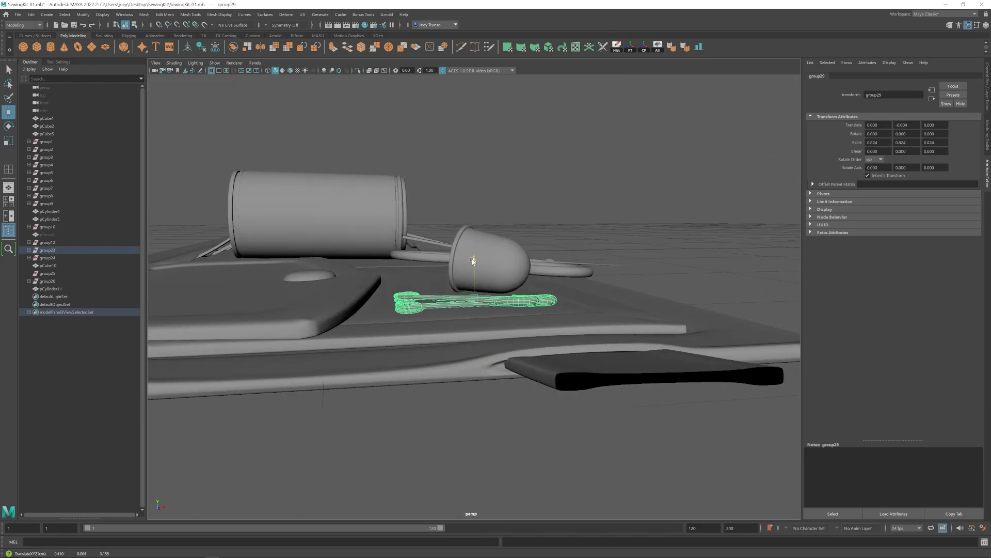
pyautogui.click(604, 202)
pyautogui.keyDown('alt'); pyautogui.moveTo(630, 279); pyautogui.dragTo(534, 336); pyautogui.keyUp('alt')
pyautogui.keyDown('alt'); pyautogui.moveTo(533, 337); pyautogui.dragTo(481, 342, button='right'); pyautogui.keyUp('alt')
pyautogui.keyDown('alt'); pyautogui.moveTo(482, 342); pyautogui.dragTo(370, 345, button='middle'); pyautogui.keyUp('alt')
pyautogui.keyDown('alt'); pyautogui.moveTo(370, 345); pyautogui.dragTo(456, 383, button='right'); pyautogui.keyUp('alt')
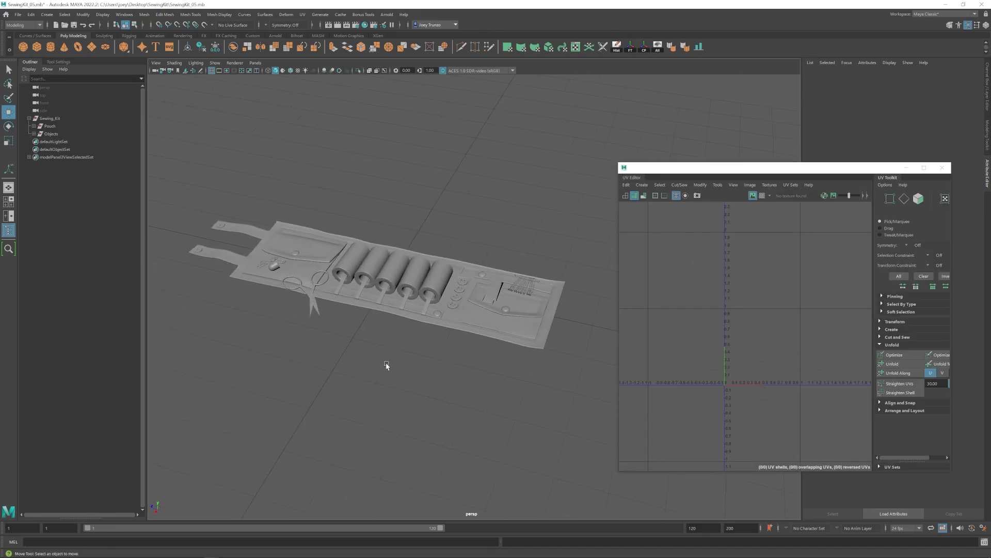
# - Select the Pouch group and examine its packed UV layout
pyautogui.scroll(-1, 386, 363)
pyautogui.keyDown('alt'); pyautogui.moveTo(385, 363); pyautogui.dragTo(351, 346, button='middle'); pyautogui.keyUp('alt')
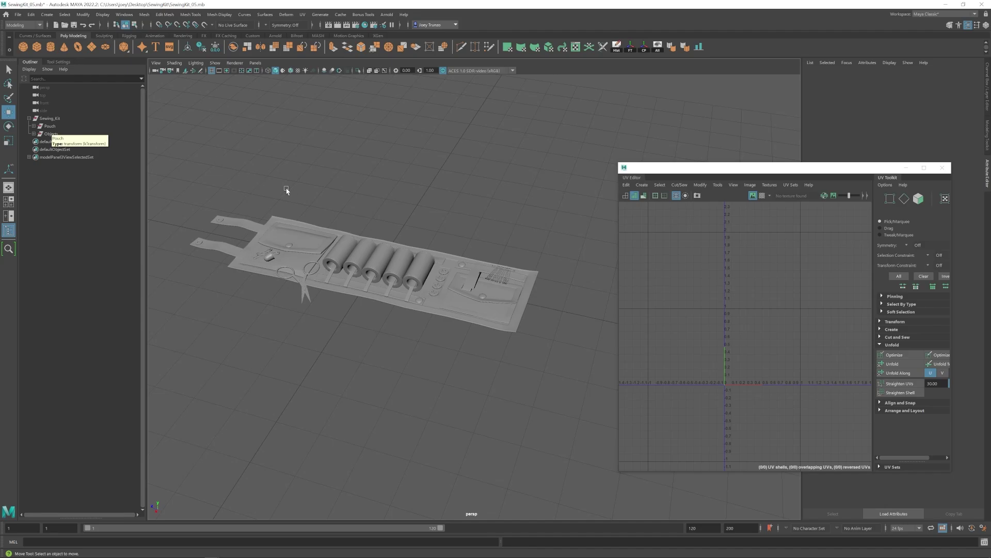
pyautogui.click(50, 127)
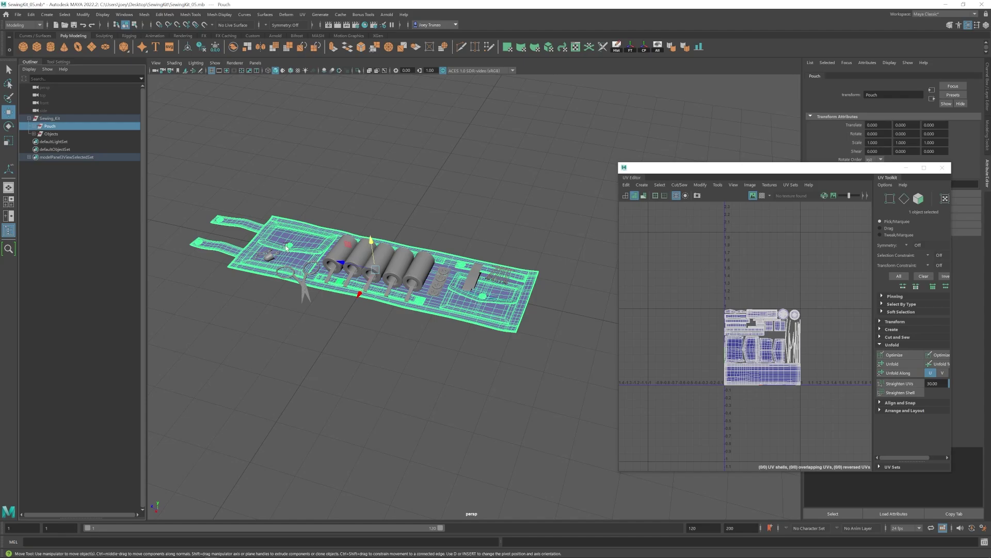
pyautogui.scroll(1, 759, 373)
pyautogui.scroll(3, 760, 373)
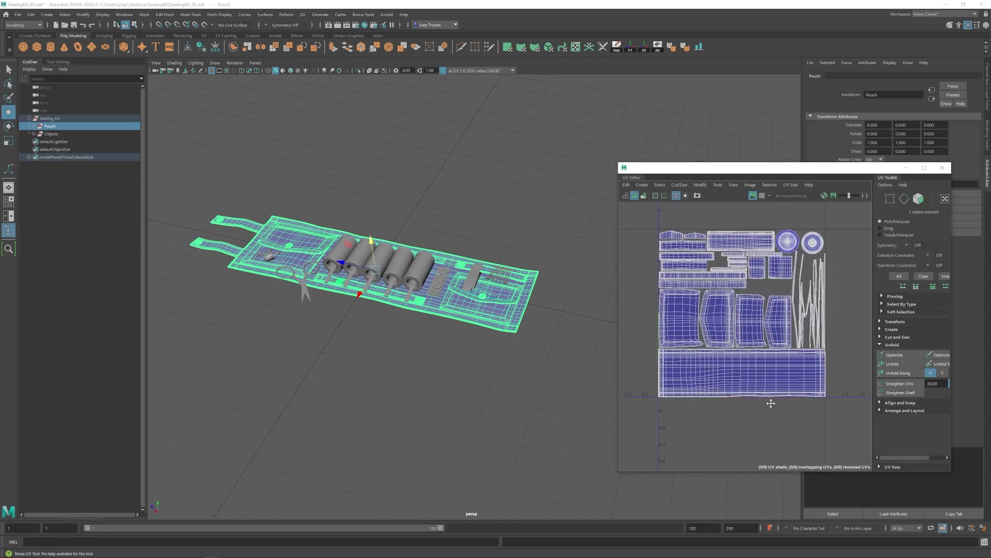
# - Duplicate the pouch's base mesh and move the copy to about -3.2 in X, clear of the kit
pyautogui.click(324, 205)
pyautogui.click(288, 220)
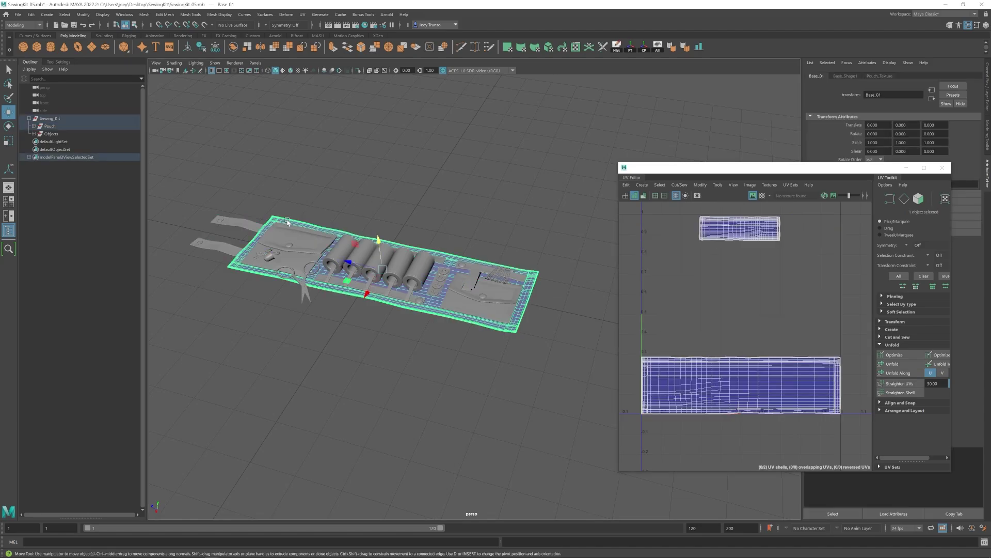
pyautogui.hotkey('ctrl', 'd')
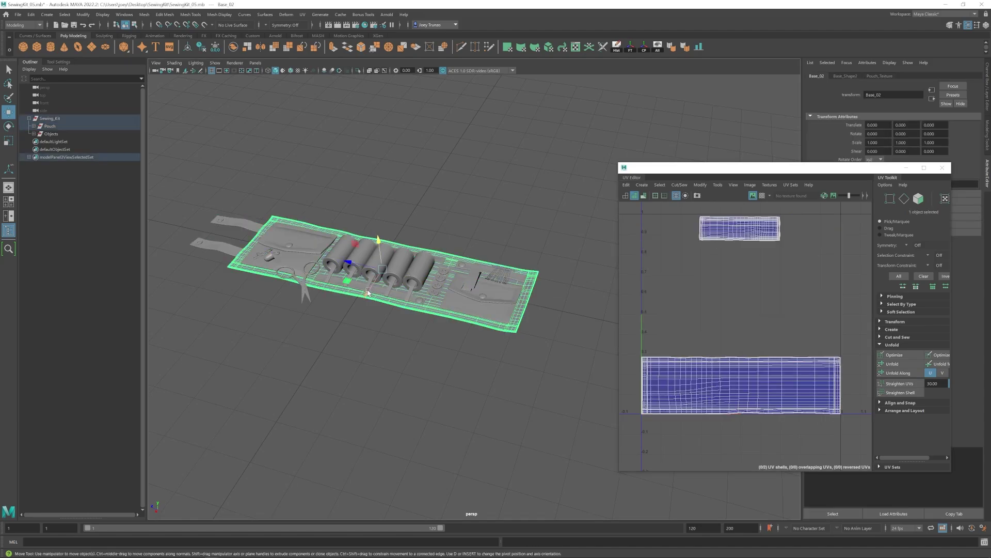
pyautogui.moveTo(366, 291); pyautogui.dragTo(414, 262)
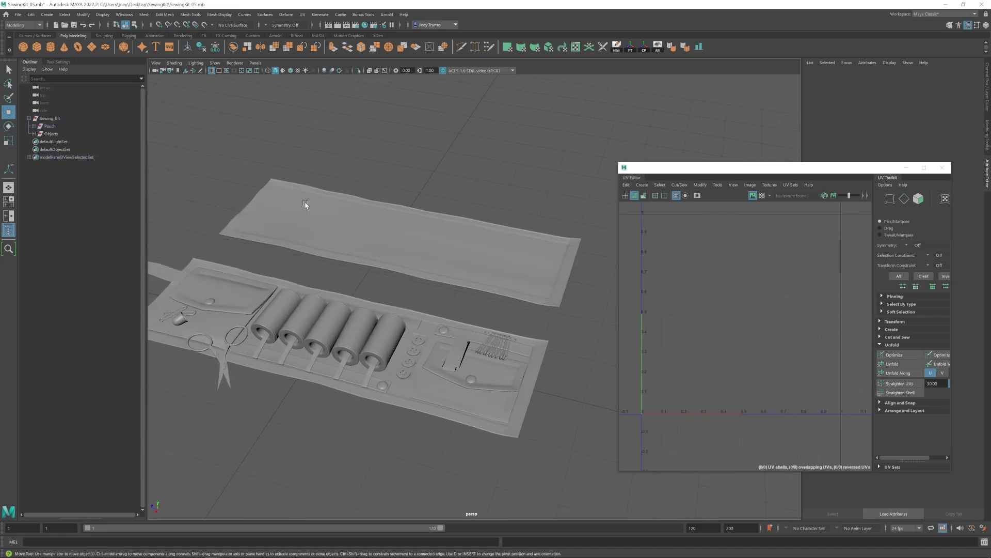
# - Apply a camera-based UV projection to the base copy and return it to object mode
pyautogui.click(305, 206)
pyautogui.click(303, 15)
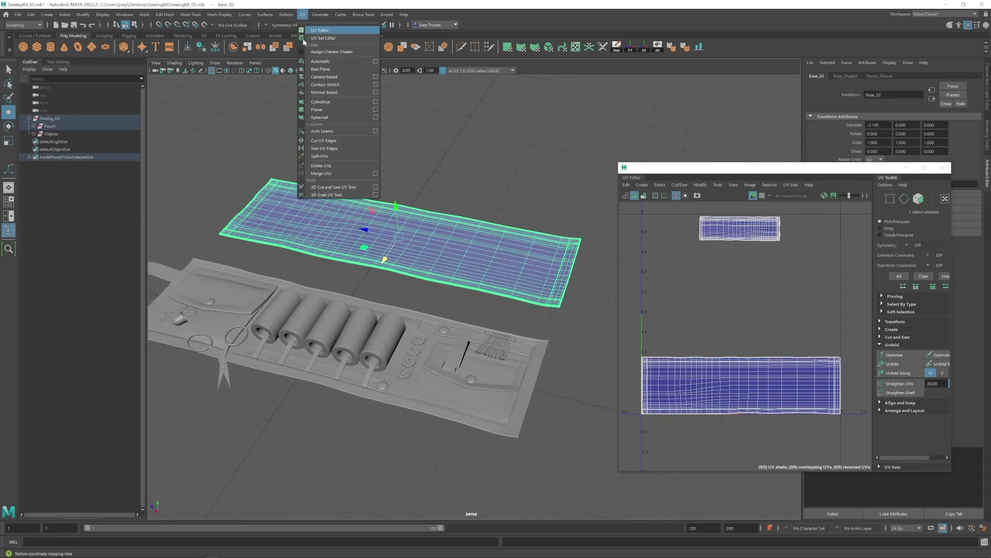
pyautogui.click(327, 78)
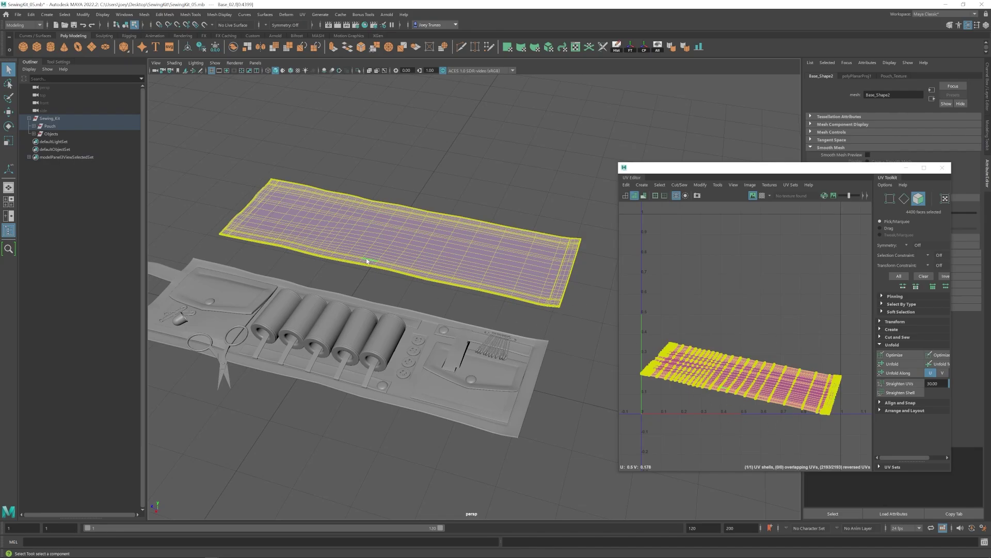
pyautogui.moveTo(338, 238); pyautogui.dragTo(446, 194, button='right')
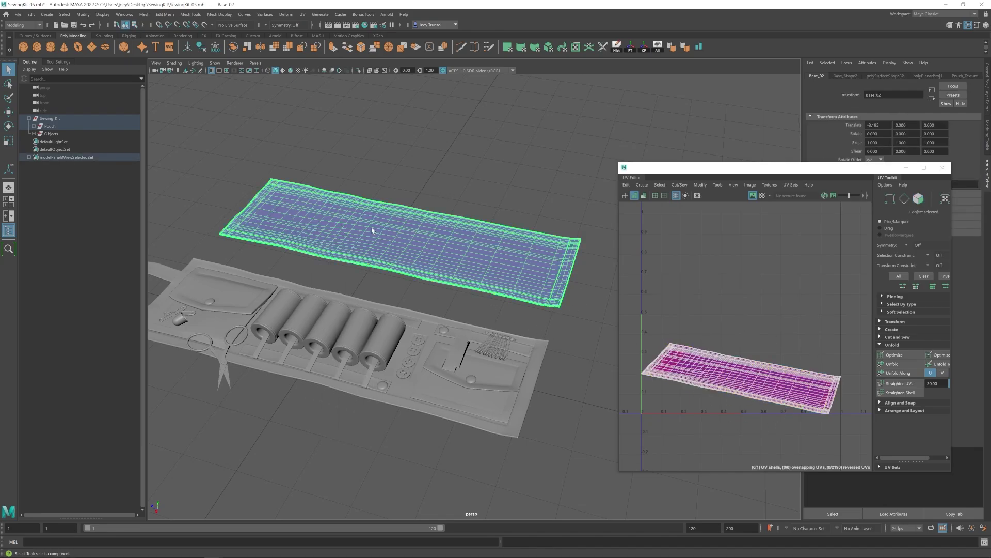
pyautogui.keyDown('alt'); pyautogui.moveTo(375, 229); pyautogui.dragTo(456, 275, button='right'); pyautogui.keyUp('alt')
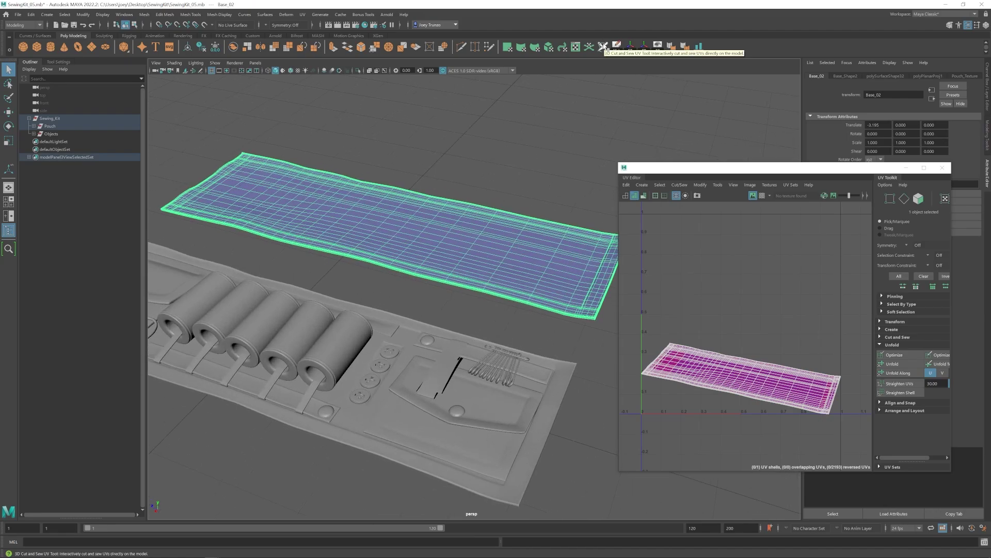
# - Cut the base copy's UVs along the edge loop around its thin side with the 3D Cut and Sew UV Tool
pyautogui.click(603, 47)
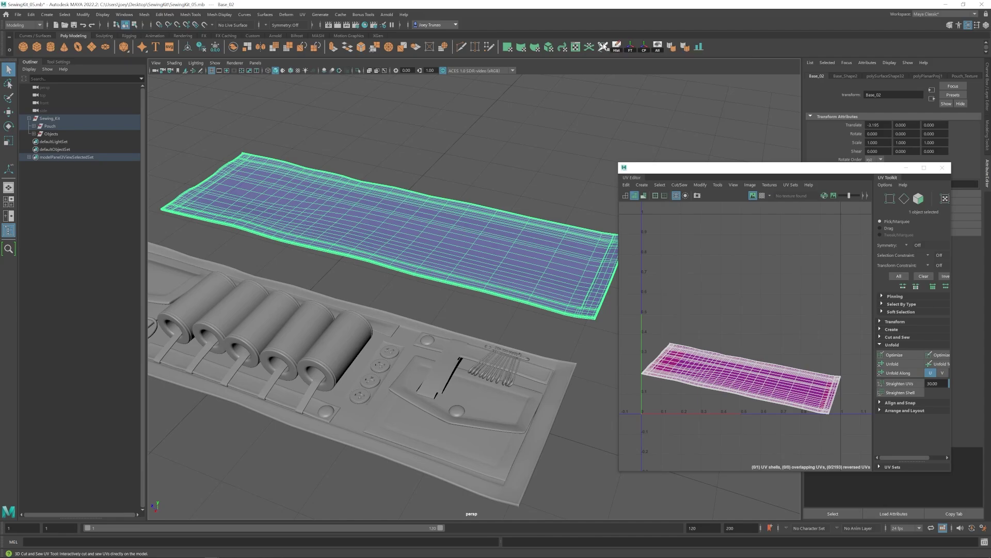
pyautogui.moveTo(372, 230); pyautogui.dragTo(370, 193, button='right')
pyautogui.keyDown('alt'); pyautogui.moveTo(404, 276); pyautogui.dragTo(281, 256, button='middle'); pyautogui.keyUp('alt')
pyautogui.keyDown('alt'); pyautogui.moveTo(281, 256); pyautogui.dragTo(449, 331, button='right'); pyautogui.keyUp('alt')
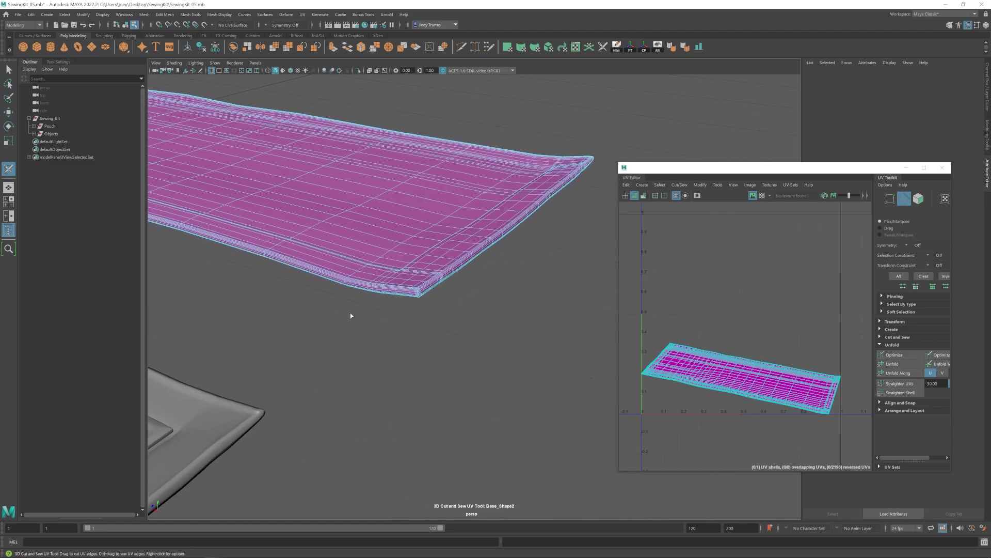
pyautogui.keyDown('alt'); pyautogui.moveTo(323, 307); pyautogui.dragTo(398, 314, button='middle'); pyautogui.keyUp('alt')
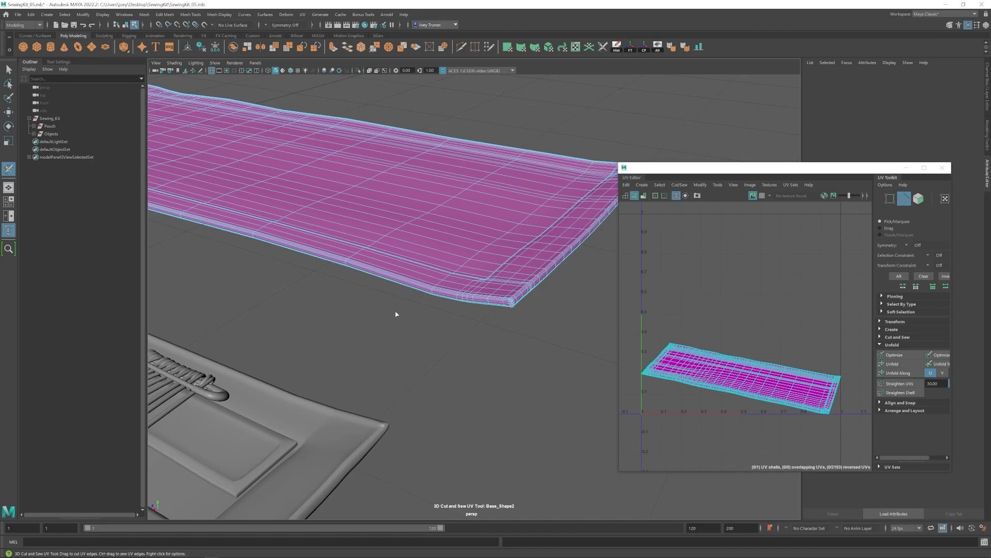
pyautogui.moveTo(403, 287)
pyautogui.mouseDown()
pyautogui.moveTo(365, 237)
pyautogui.moveTo(427, 274)
pyautogui.moveTo(412, 287)
pyautogui.mouseUp()
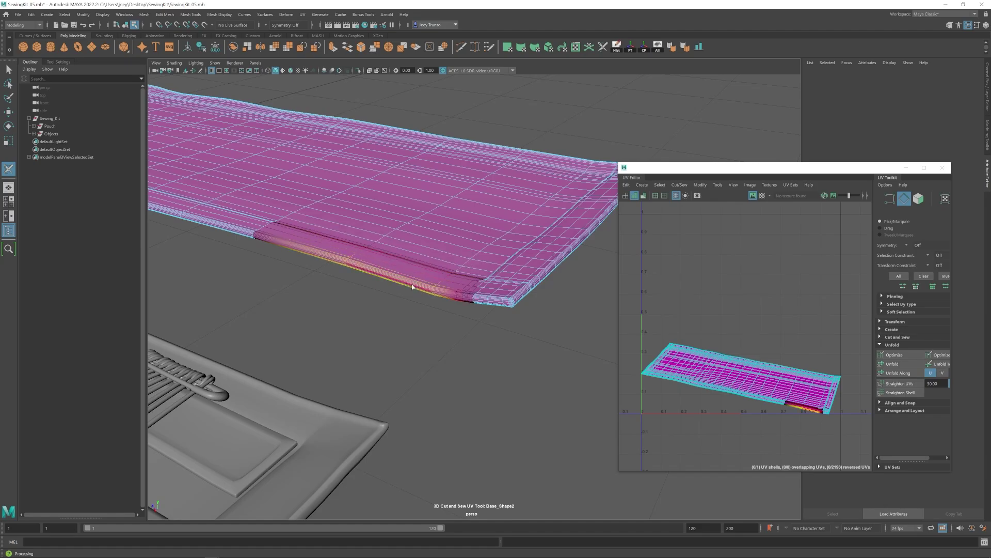
pyautogui.press('b')
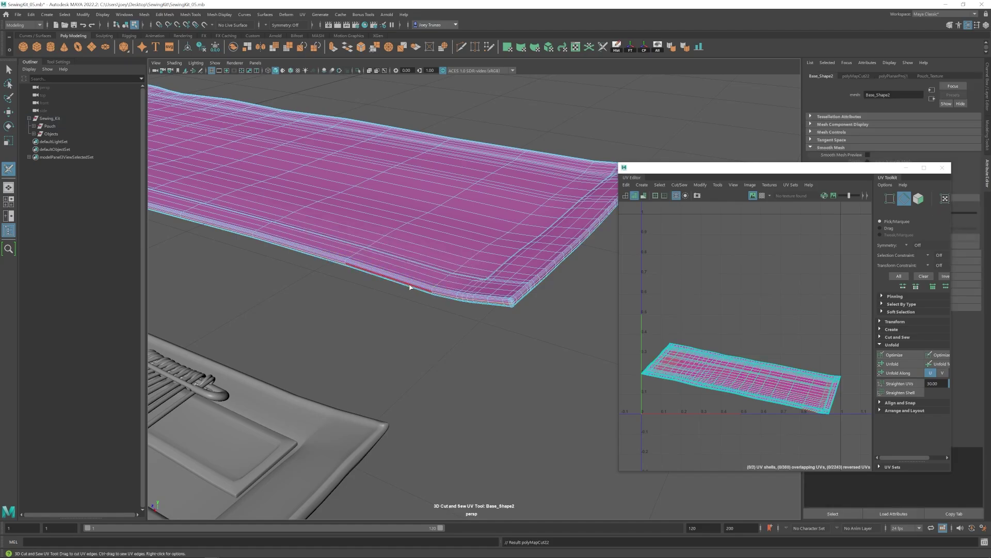
pyautogui.scroll(-10, 409, 285)
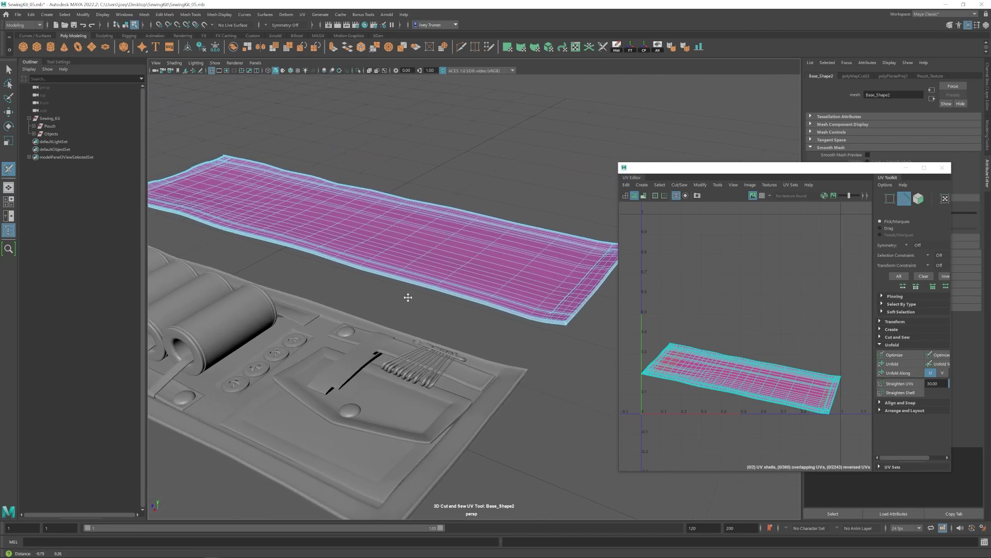
pyautogui.scroll(2, 401, 290)
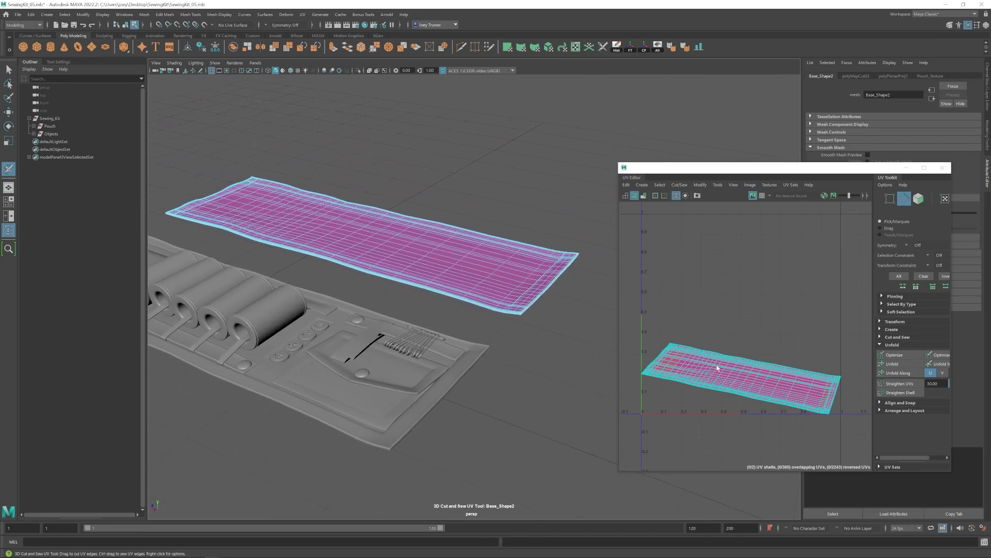
# - Reopen the UV Editor, select both UV shells of the base copy and unfold them
pyautogui.click(942, 167)
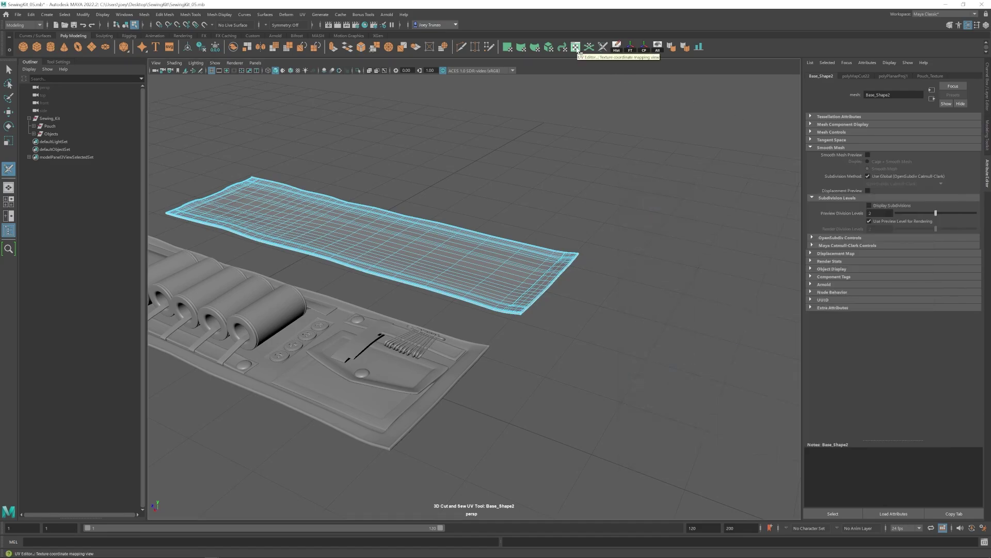
pyautogui.click(577, 50)
pyautogui.rightClick(703, 344)
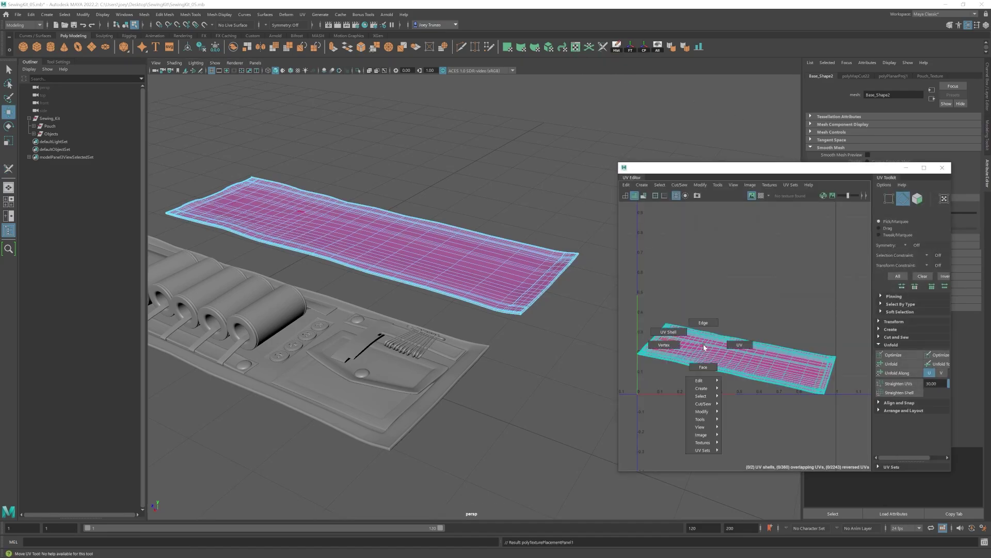
pyautogui.moveTo(703, 344); pyautogui.dragTo(667, 332, button='right')
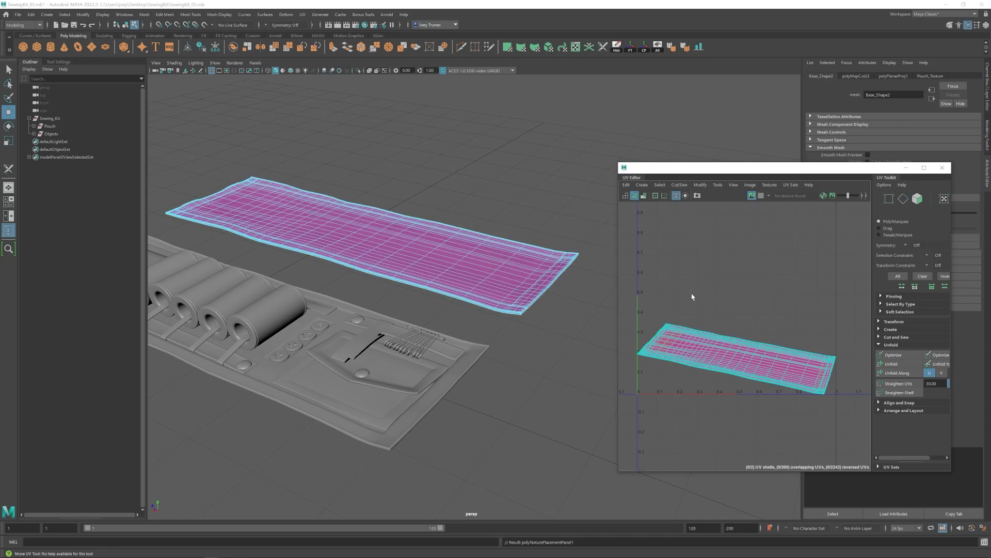
pyautogui.moveTo(693, 296); pyautogui.dragTo(681, 396)
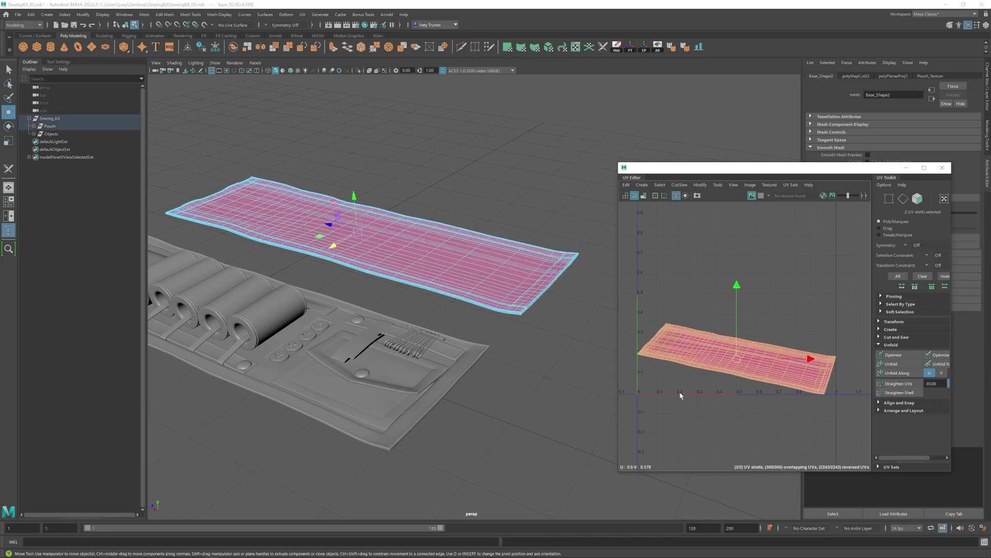
pyautogui.hotkey('ctrl', 'u')
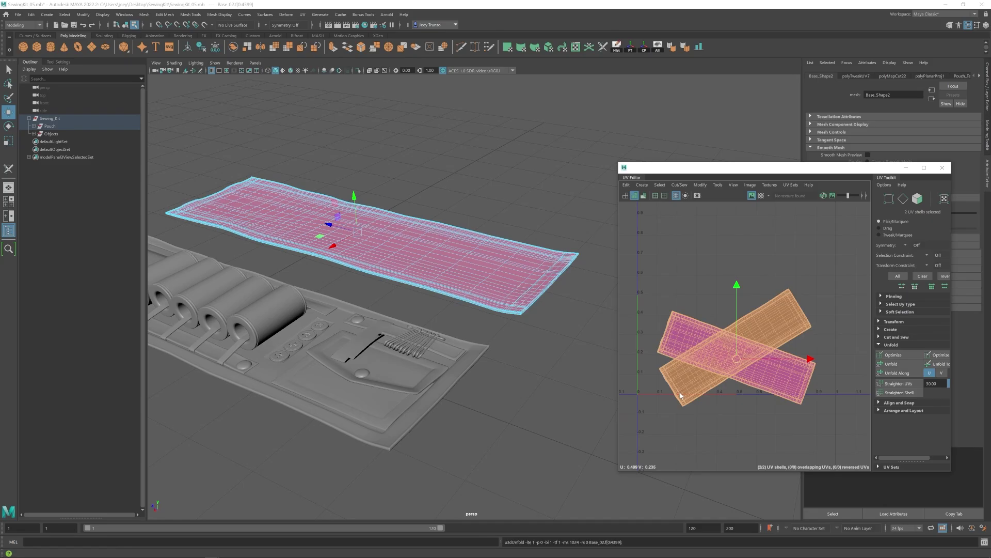
# - Lay out the base copy's two UV shells and rotate each of them until it lies horizontal
pyautogui.hotkey('ctrl', 'l')
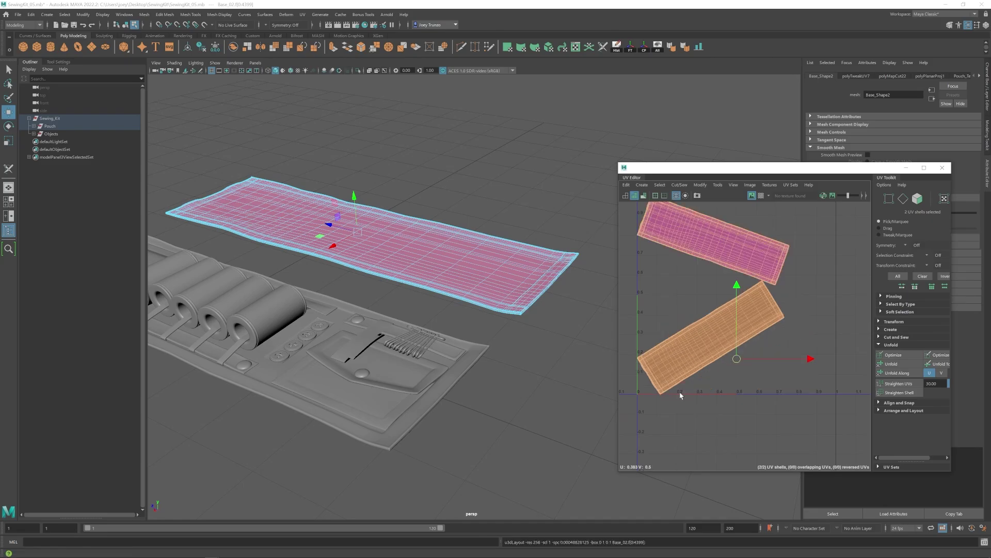
pyautogui.click(668, 294)
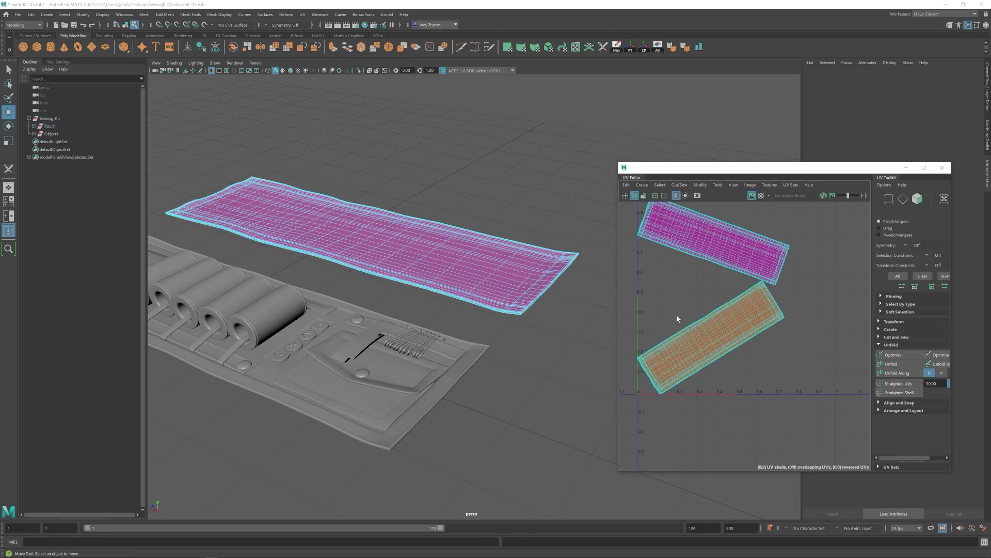
pyautogui.scroll(-2, 650, 324)
pyautogui.click(681, 240)
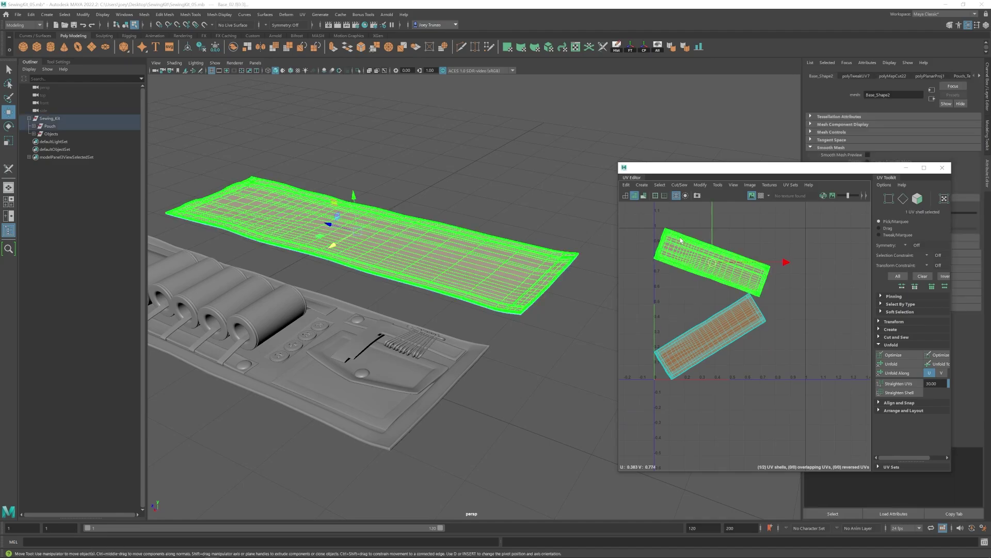
pyautogui.press('e')
pyautogui.moveTo(661, 212); pyautogui.dragTo(641, 234)
pyautogui.click(703, 333)
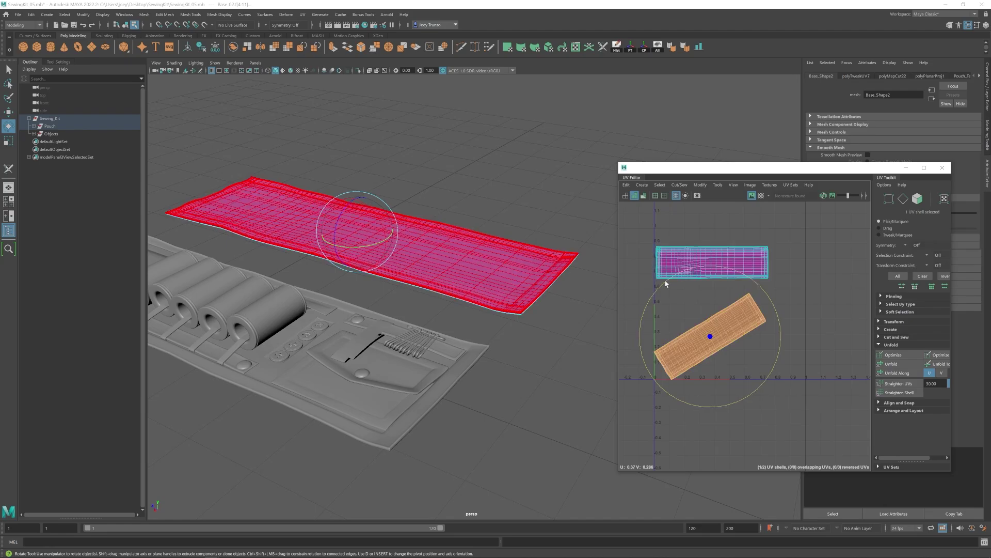
pyautogui.moveTo(666, 283); pyautogui.dragTo(702, 260)
# - Select both straightened UV shells and pack them again so they fill the tile's width
pyautogui.click(636, 244)
pyautogui.moveTo(802, 246); pyautogui.dragTo(694, 361)
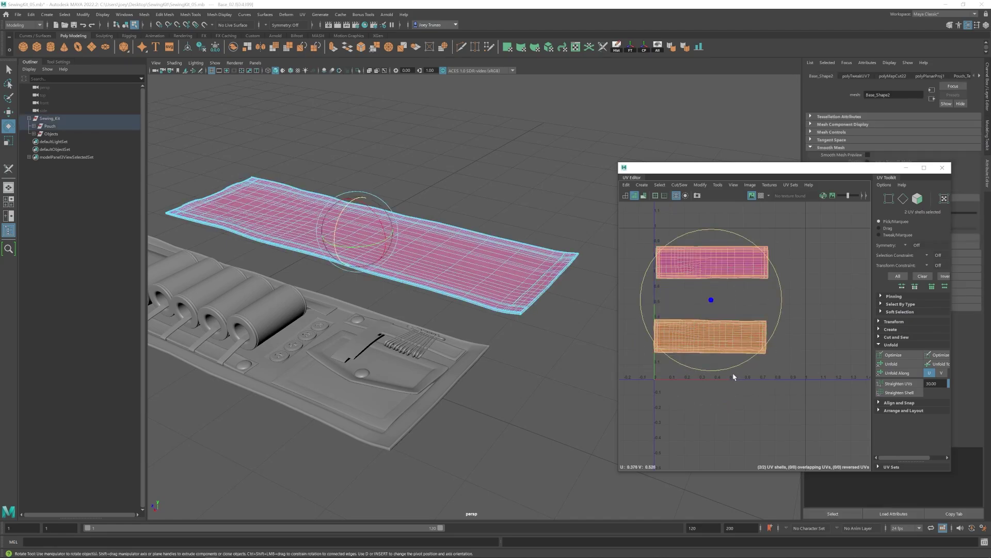
pyautogui.hotkey('ctrl', 'l')
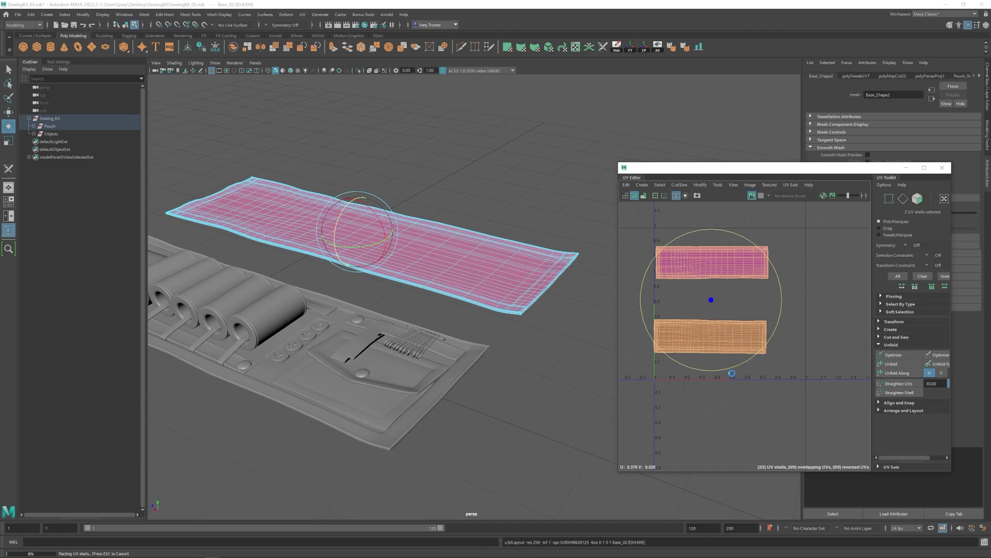
pyautogui.click(661, 225)
pyautogui.click(723, 312)
# - Display the checker map on the base copy, examine it for UV distortion from several angles, and hide it again
pyautogui.keyDown('alt'); pyautogui.moveTo(430, 274); pyautogui.dragTo(480, 294); pyautogui.keyUp('alt')
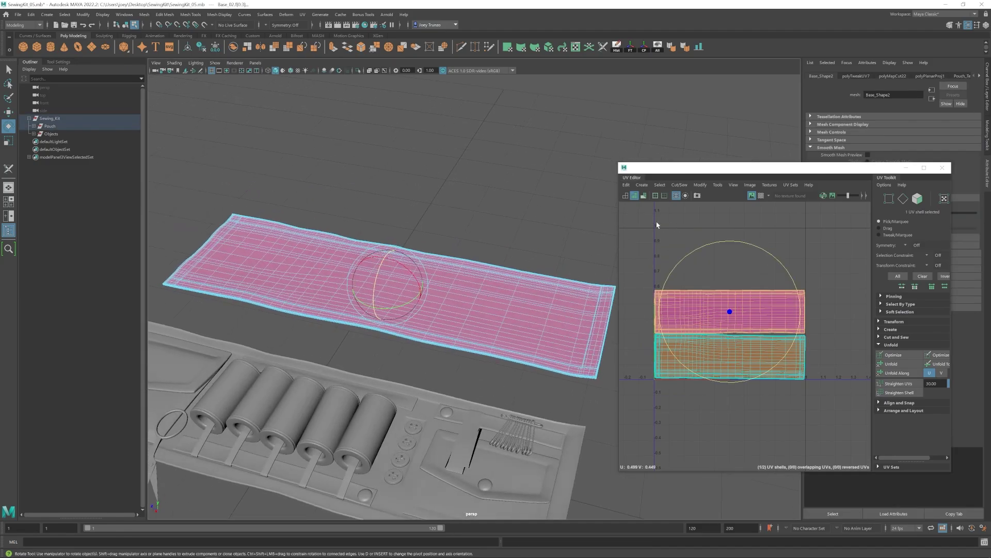
pyautogui.click(761, 195)
pyautogui.click(426, 198)
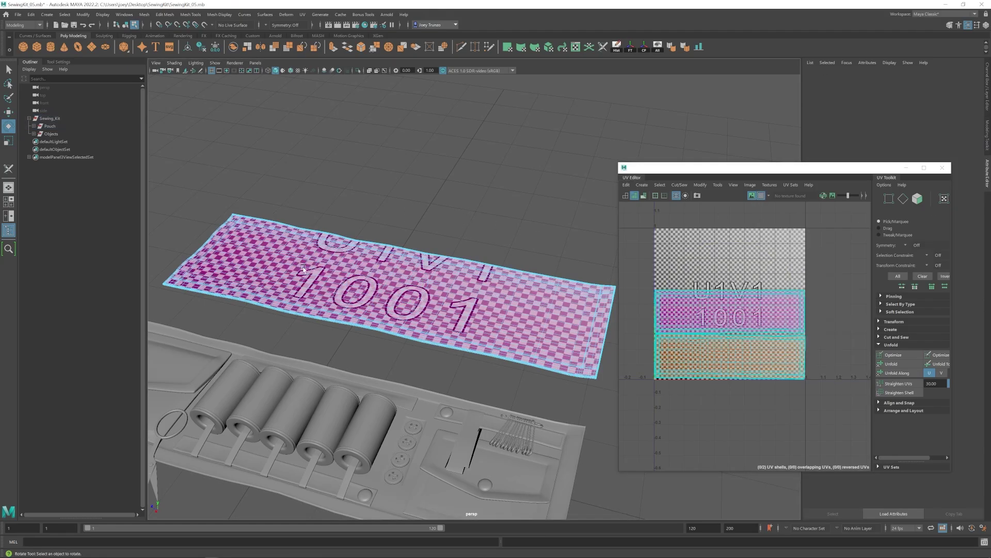
pyautogui.keyDown('alt'); pyautogui.moveTo(303, 265); pyautogui.dragTo(330, 331); pyautogui.keyUp('alt')
pyautogui.keyDown('alt'); pyautogui.moveTo(330, 330); pyautogui.dragTo(385, 329, button='middle'); pyautogui.keyUp('alt')
pyautogui.keyDown('alt'); pyautogui.moveTo(385, 329); pyautogui.dragTo(355, 318, button='right'); pyautogui.keyUp('alt')
pyautogui.keyDown('alt'); pyautogui.moveTo(355, 317); pyautogui.dragTo(313, 316, button='middle'); pyautogui.keyUp('alt')
pyautogui.keyDown('alt'); pyautogui.moveTo(313, 317); pyautogui.dragTo(329, 304); pyautogui.keyUp('alt')
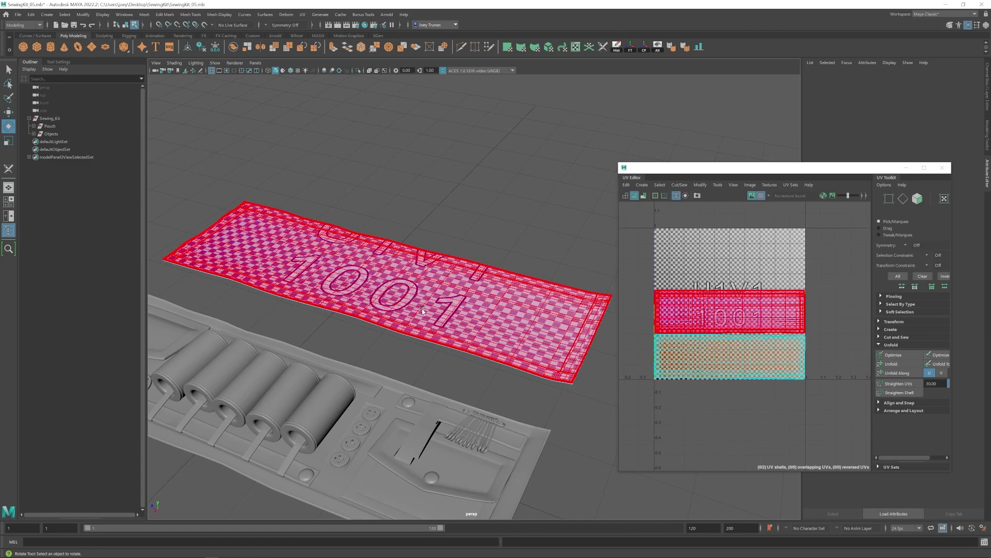
pyautogui.keyDown('alt'); pyautogui.moveTo(423, 309); pyautogui.dragTo(374, 307, button='right'); pyautogui.keyUp('alt')
pyautogui.keyDown('alt'); pyautogui.moveTo(373, 306); pyautogui.dragTo(386, 286, button='middle'); pyautogui.keyUp('alt')
pyautogui.click(417, 262)
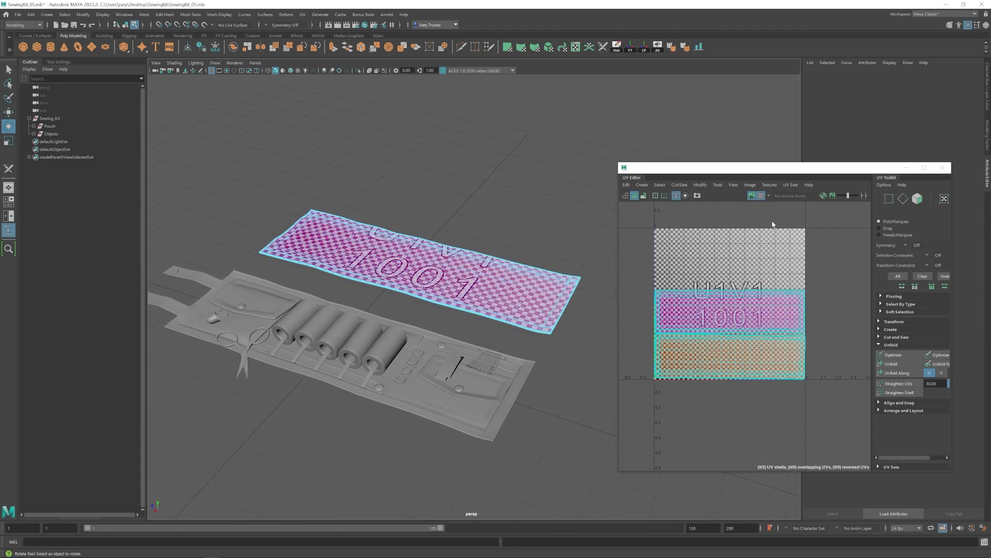
pyautogui.click(761, 195)
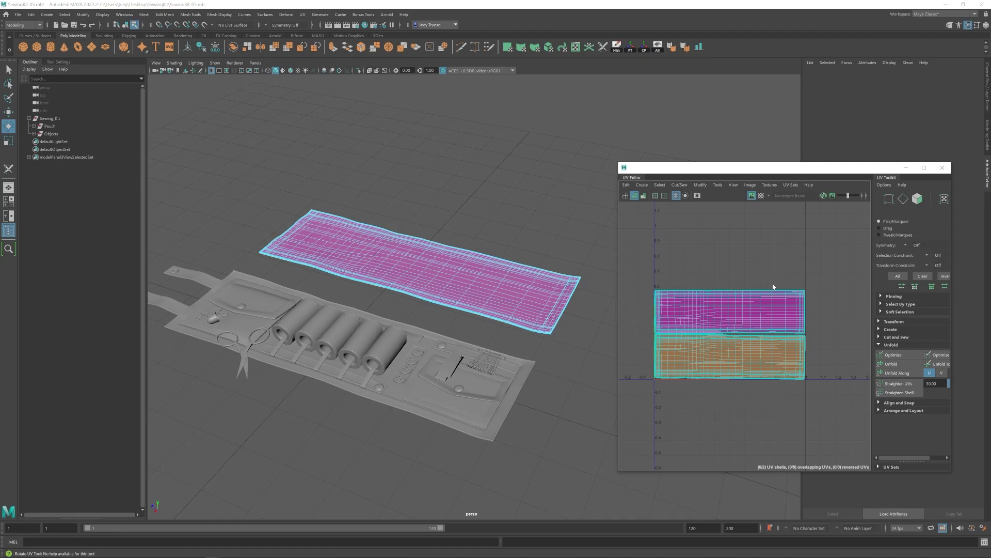
# - Scale down the lower UV shell of the base copy and move it outside the UV tile
pyautogui.click(709, 320)
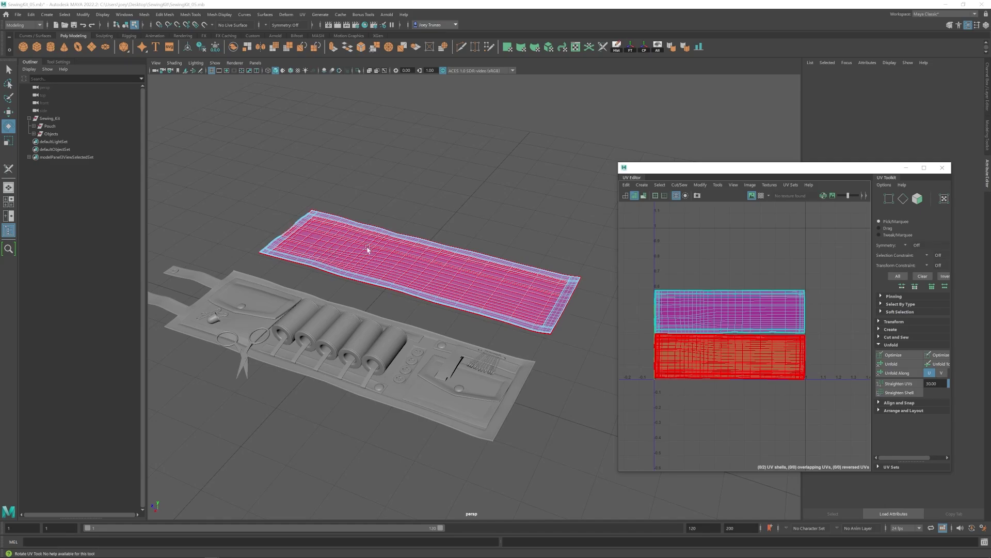
pyautogui.click(725, 367)
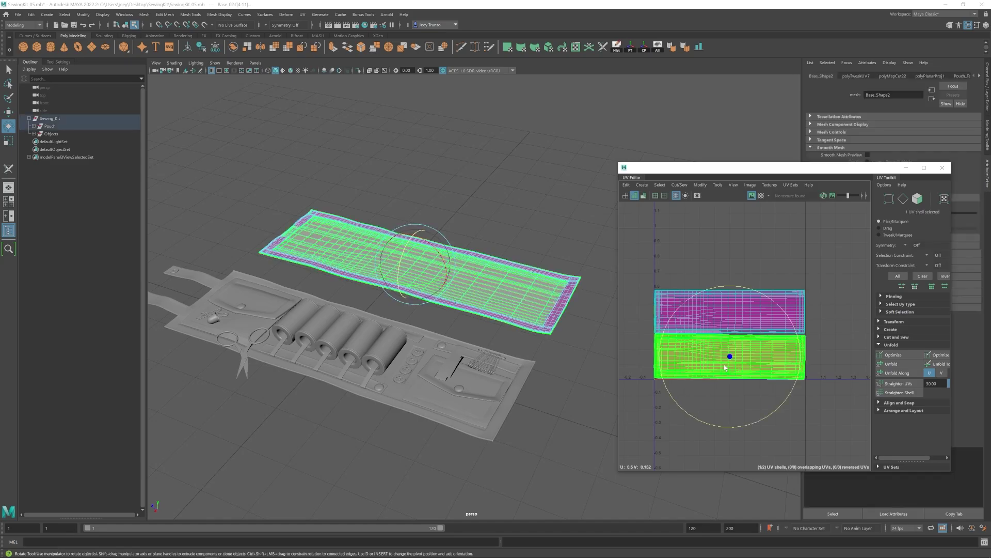
pyautogui.press('r')
pyautogui.moveTo(730, 357); pyautogui.dragTo(848, 254)
pyautogui.press('w')
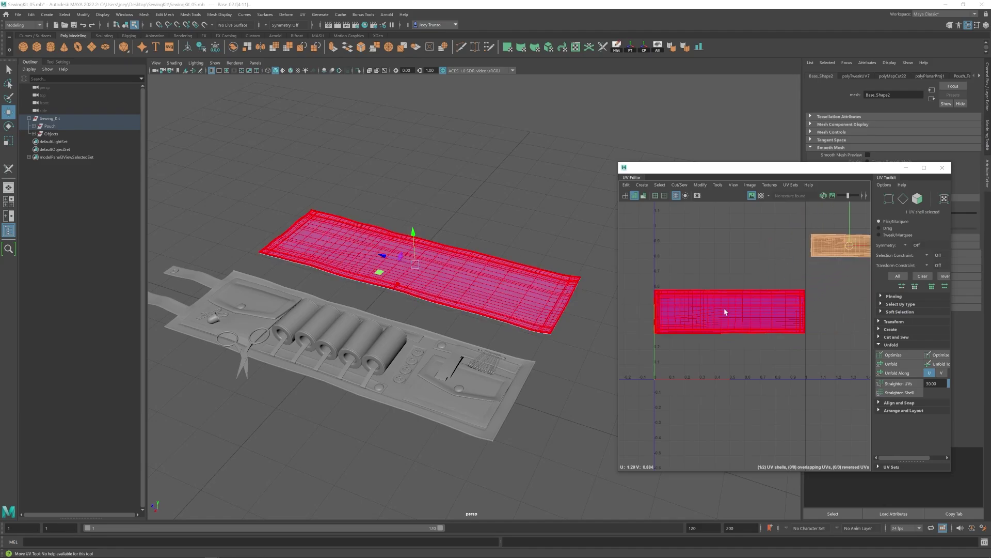
# - Return to object mode and delete the base copy
pyautogui.moveTo(444, 254); pyautogui.dragTo(492, 203, button='right')
pyautogui.click(492, 203)
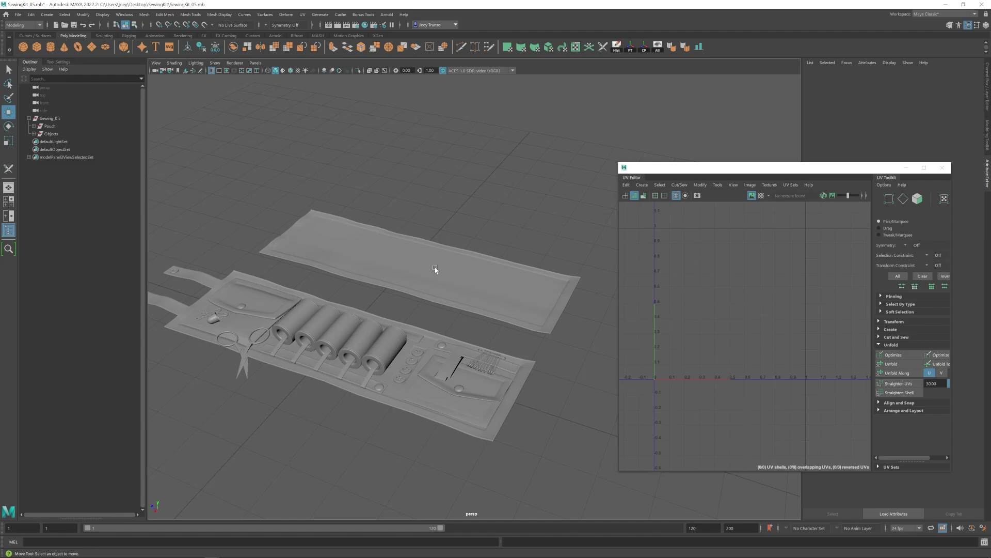
pyautogui.click(434, 268)
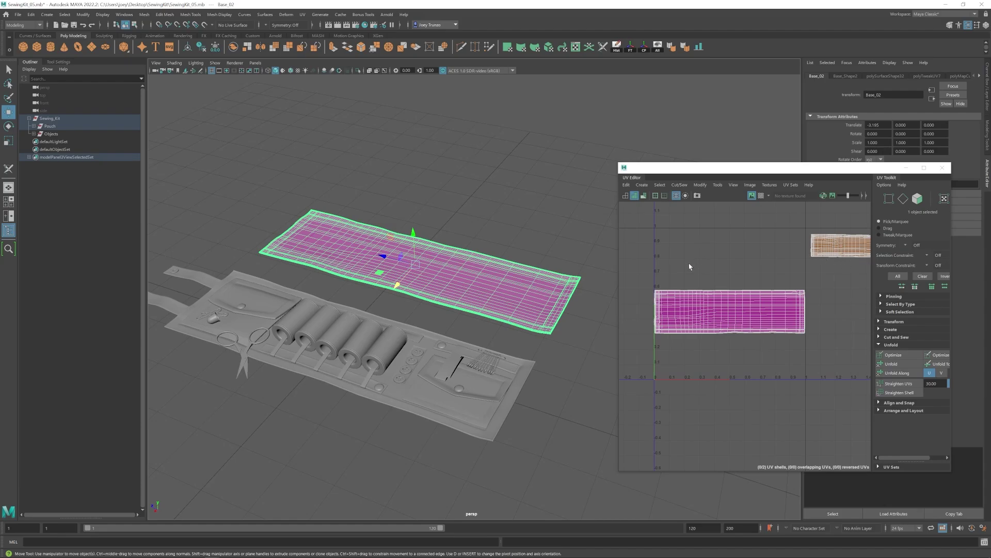
pyautogui.click(456, 193)
pyautogui.click(359, 249)
pyautogui.press('Delete')
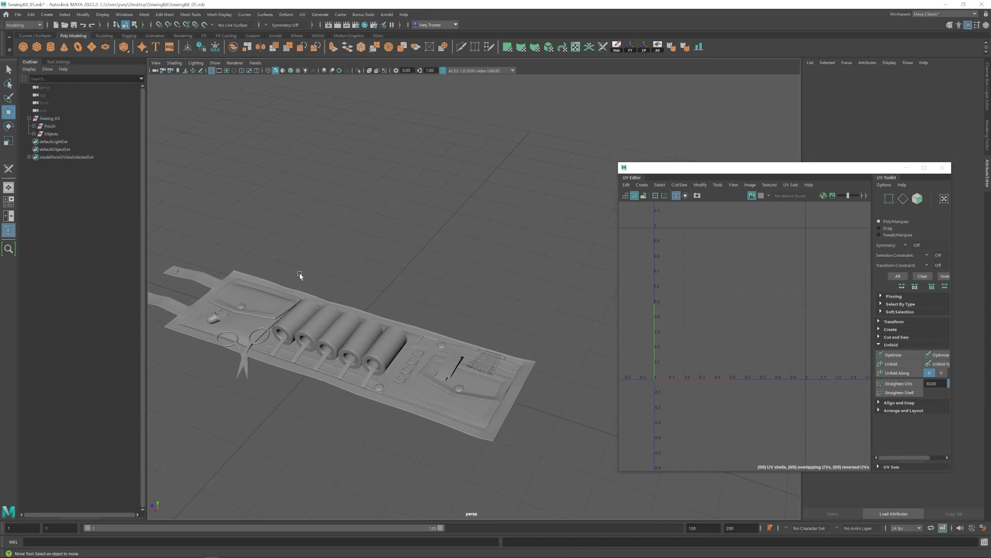
# - Display the Pouch group's UV layout and examine its base shell and one of the smaller shells
pyautogui.keyDown('alt'); pyautogui.moveTo(299, 270); pyautogui.dragTo(356, 214, button='middle'); pyautogui.keyUp('alt')
pyautogui.click(49, 126)
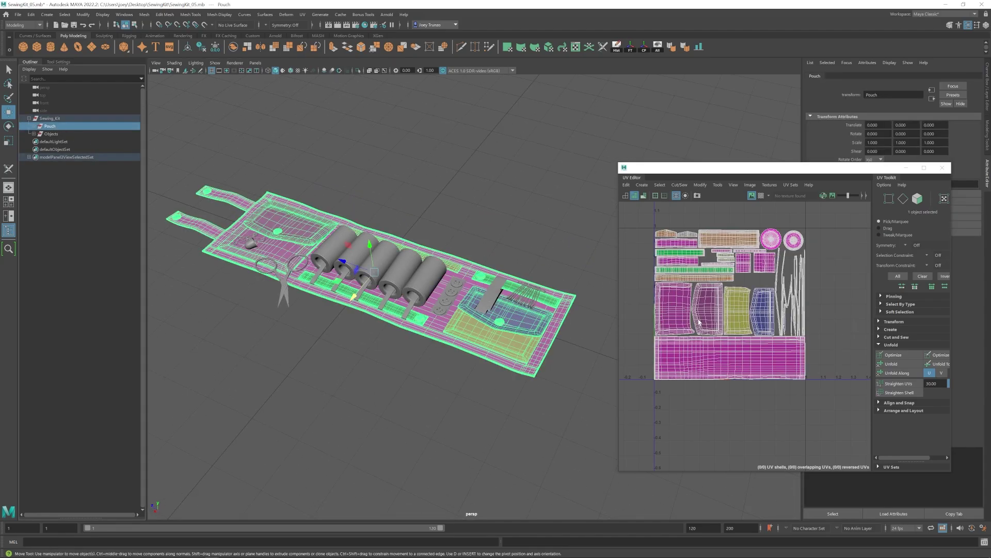
pyautogui.click(701, 246)
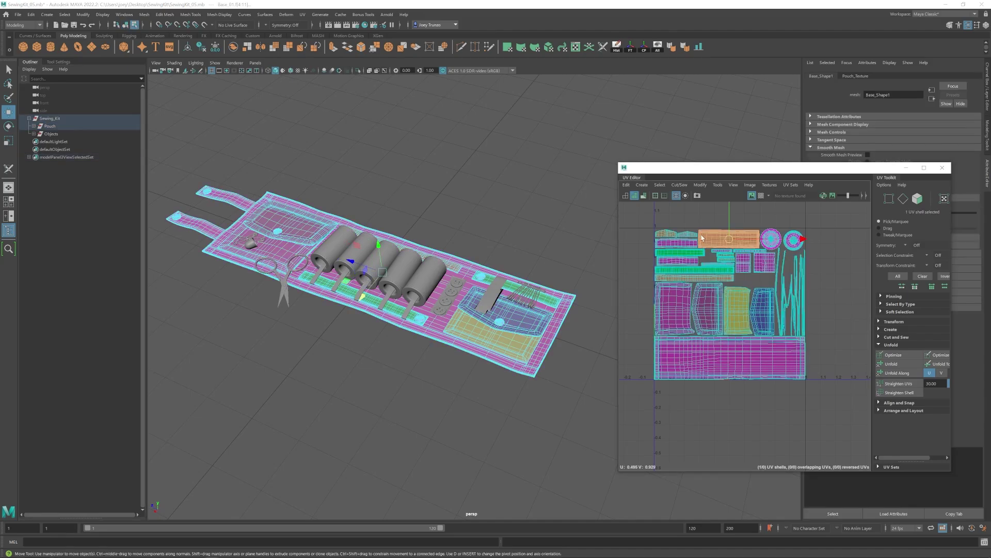
pyautogui.click(796, 351)
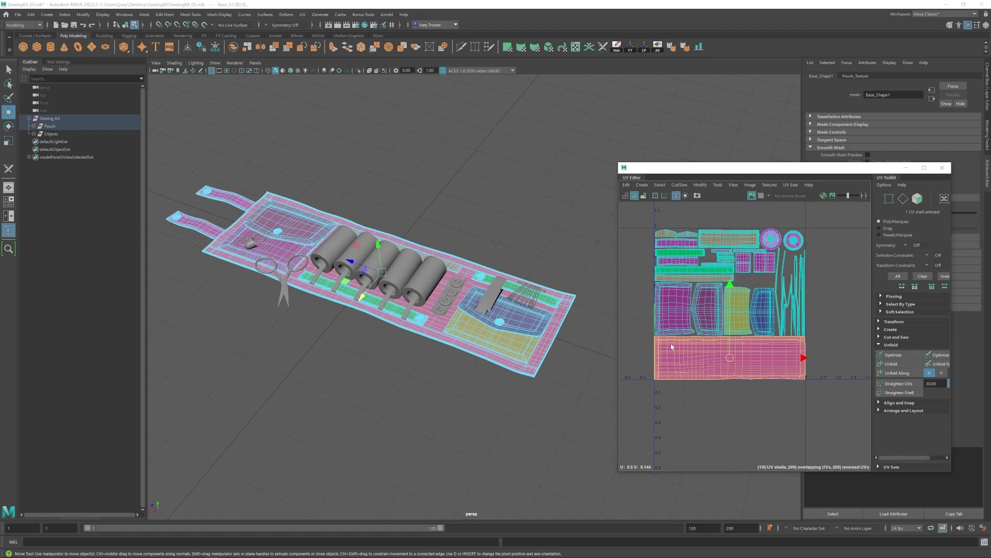
pyautogui.click(688, 413)
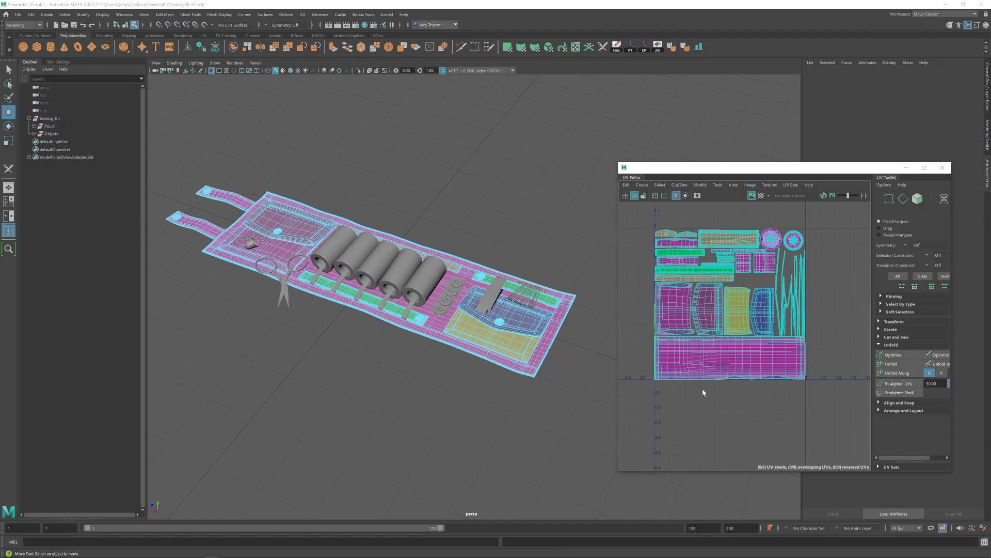
# - Switch from the Pouch group to the Objects group and examine the UV layout of the kit's tools
pyautogui.click(50, 126)
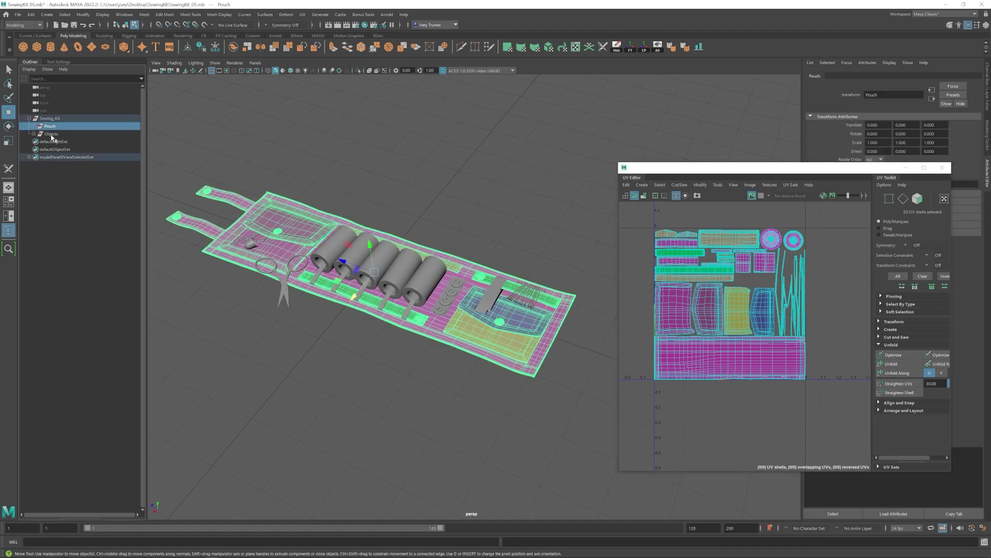
pyautogui.click(52, 135)
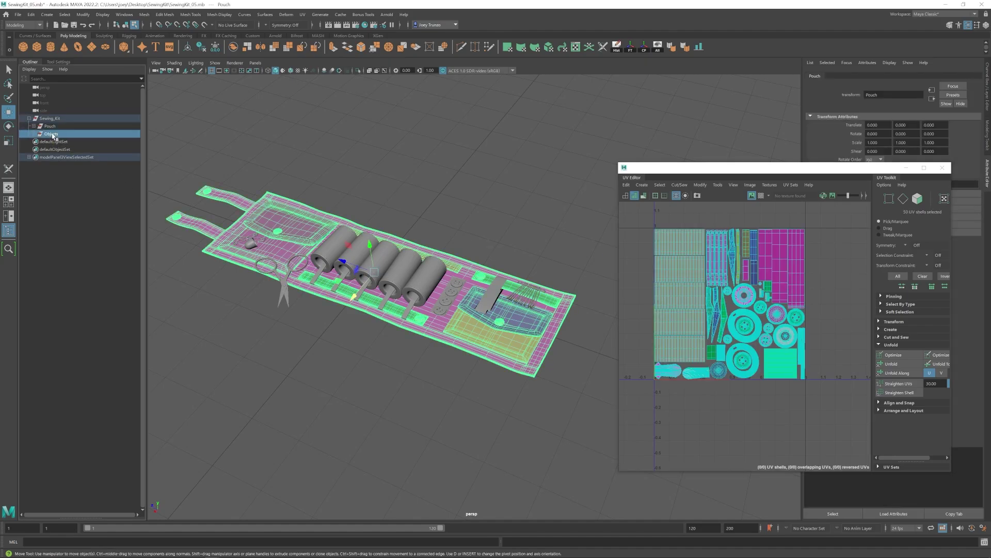
pyautogui.keyDown('alt'); pyautogui.moveTo(328, 346); pyautogui.dragTo(327, 345); pyautogui.keyUp('alt')
pyautogui.keyDown('alt'); pyautogui.moveTo(336, 337); pyautogui.dragTo(336, 340, button='middle'); pyautogui.keyUp('alt')
pyautogui.keyDown('alt'); pyautogui.moveTo(336, 341); pyautogui.dragTo(341, 347); pyautogui.keyUp('alt')
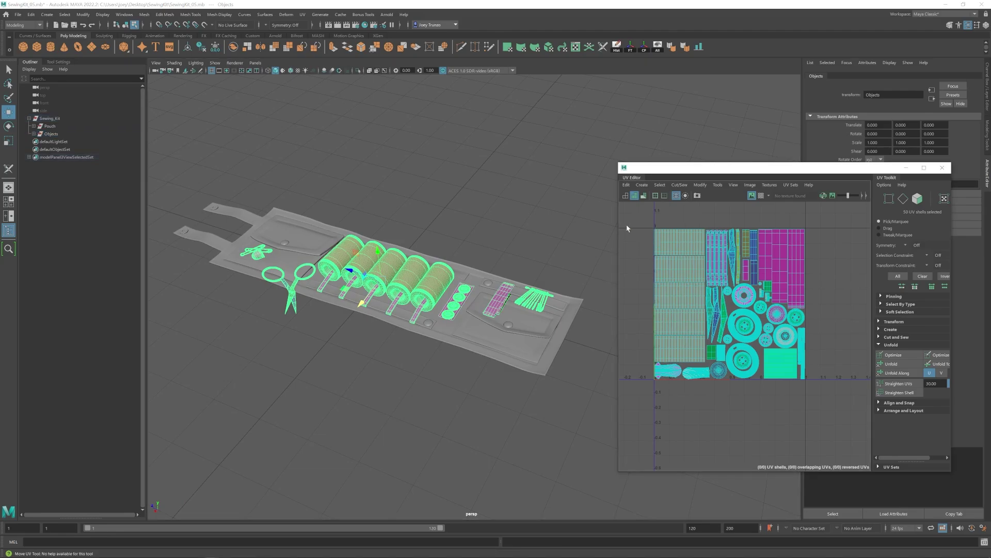
# - Highlight the UV shells of the five thread spools and of the strips under them to examine their placement
pyautogui.click(675, 244)
pyautogui.keyDown('shift'); pyautogui.click(671, 275); pyautogui.keyUp('shift')
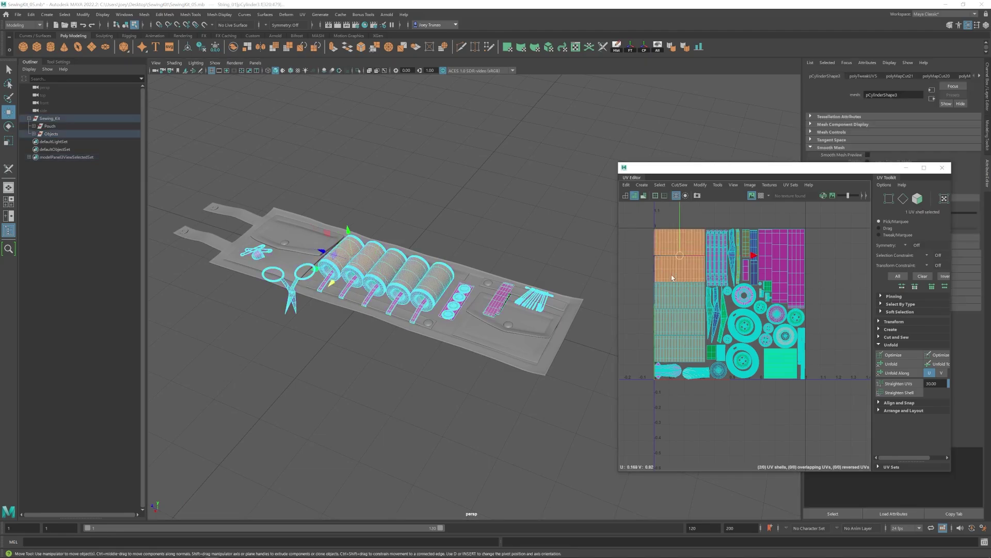
pyautogui.keyDown('shift'); pyautogui.click(670, 296); pyautogui.keyUp('shift')
pyautogui.keyDown('shift'); pyautogui.click(672, 324); pyautogui.keyUp('shift')
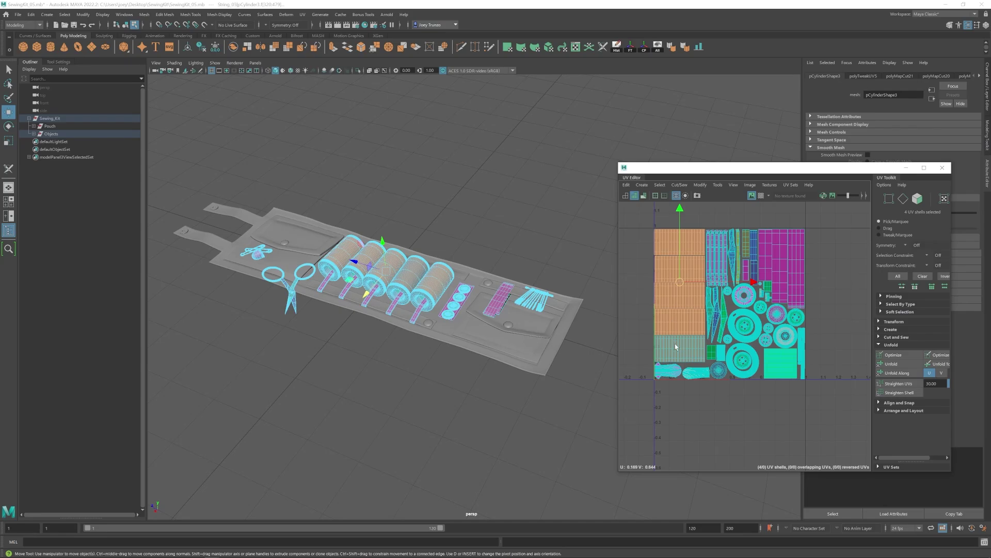
pyautogui.keyDown('shift'); pyautogui.click(676, 346); pyautogui.keyUp('shift')
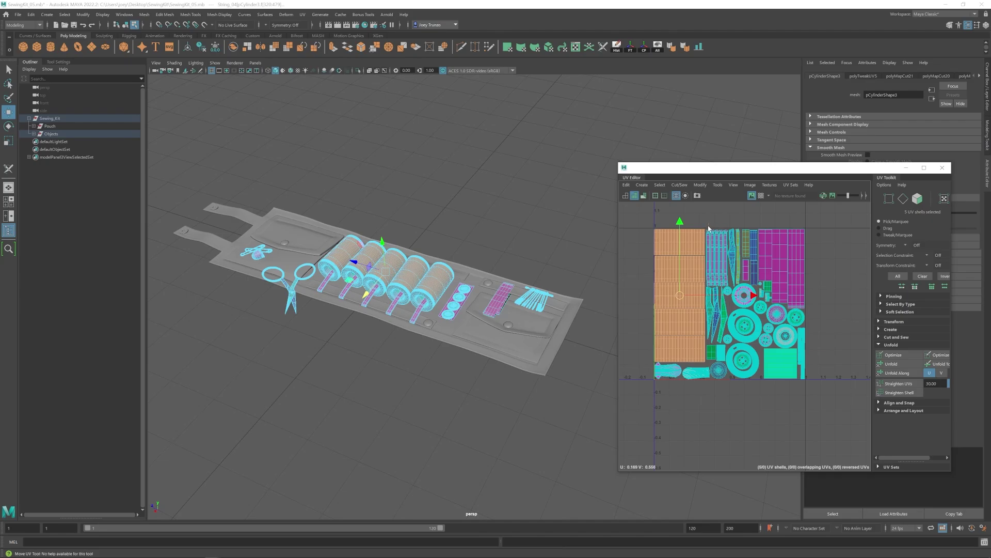
pyautogui.moveTo(709, 227); pyautogui.dragTo(724, 250)
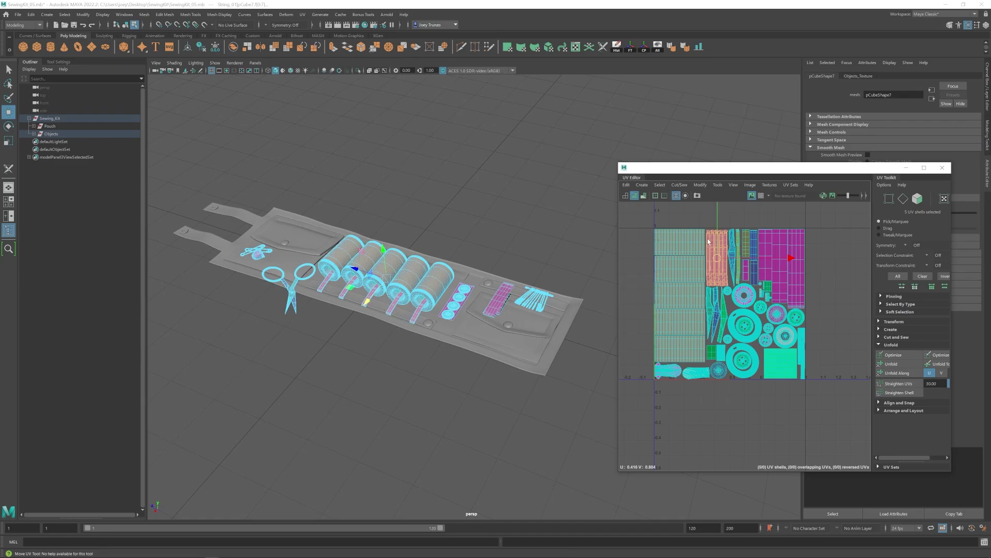
pyautogui.click(733, 226)
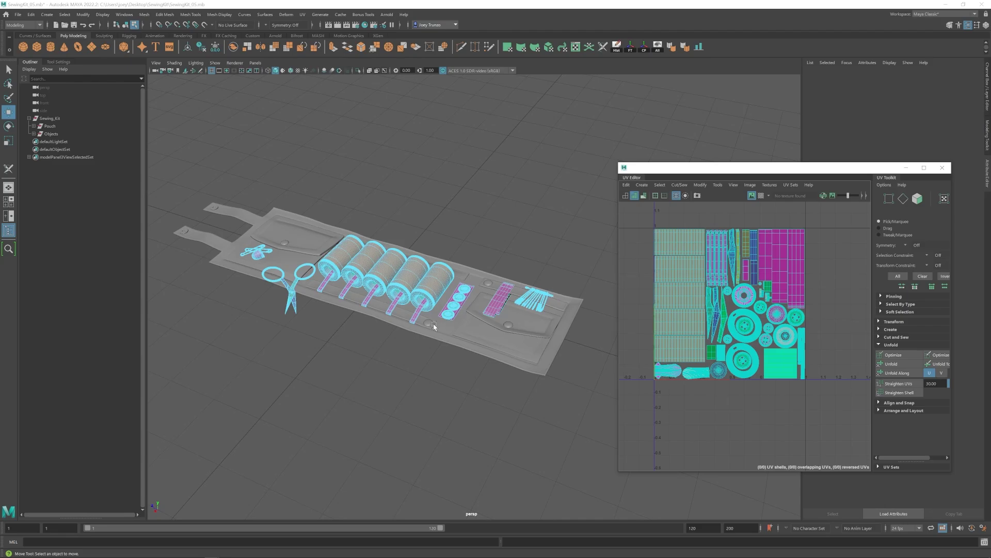
# - Highlight the three UV shells of the flat card on the pocket and the four shells of the button backing
pyautogui.scroll(8, 434, 327)
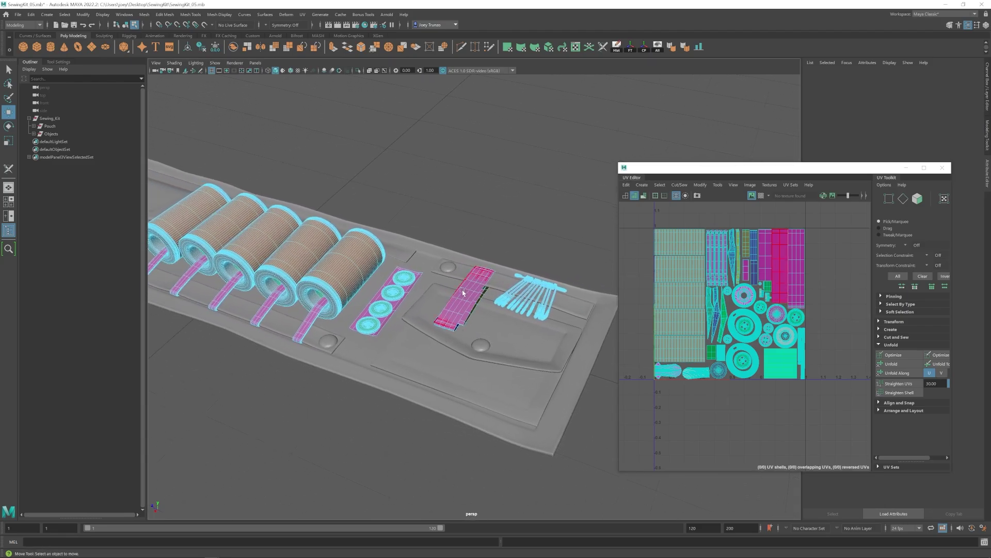
pyautogui.click(748, 239)
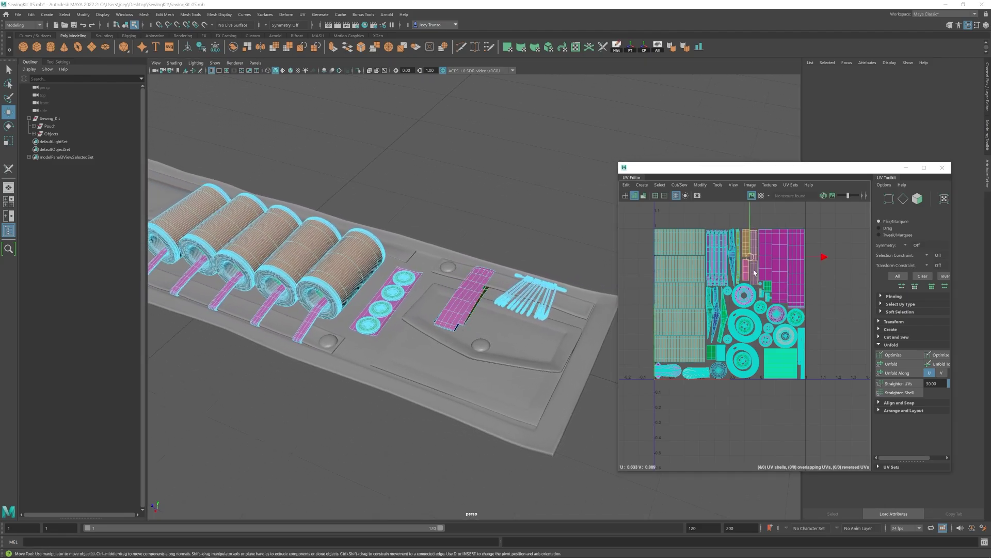
pyautogui.click(450, 316)
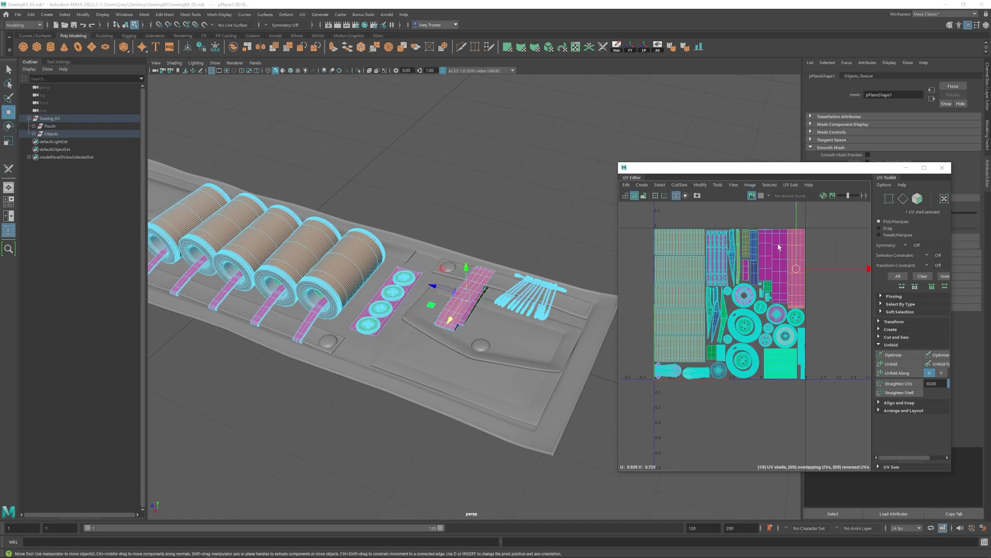
pyautogui.keyDown('shift'); pyautogui.click(766, 247); pyautogui.keyUp('shift')
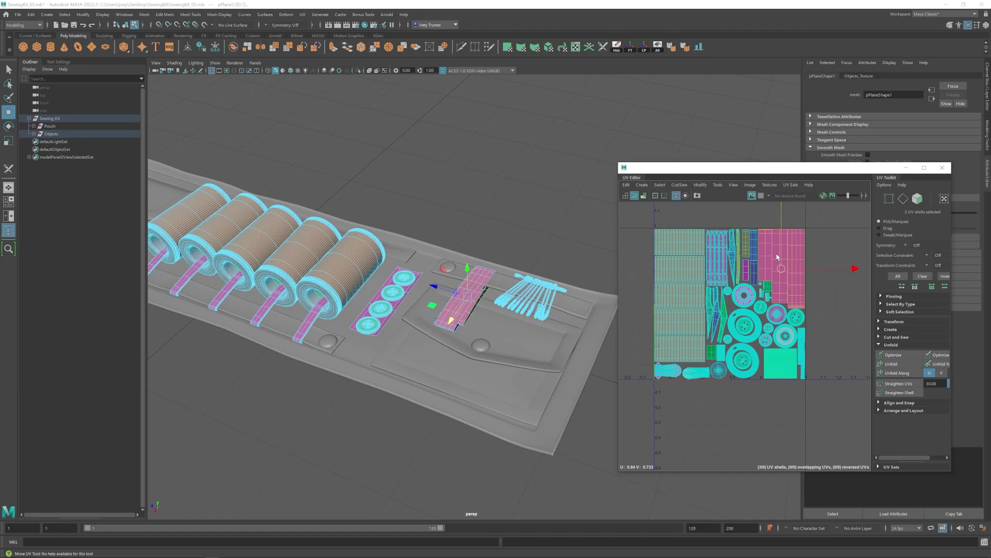
pyautogui.moveTo(745, 225); pyautogui.dragTo(754, 270)
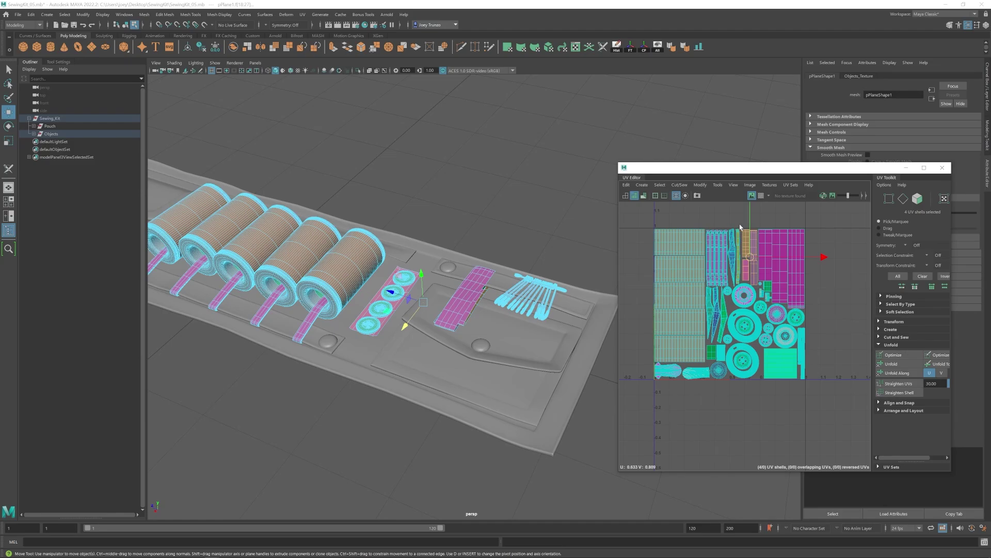
pyautogui.click(722, 223)
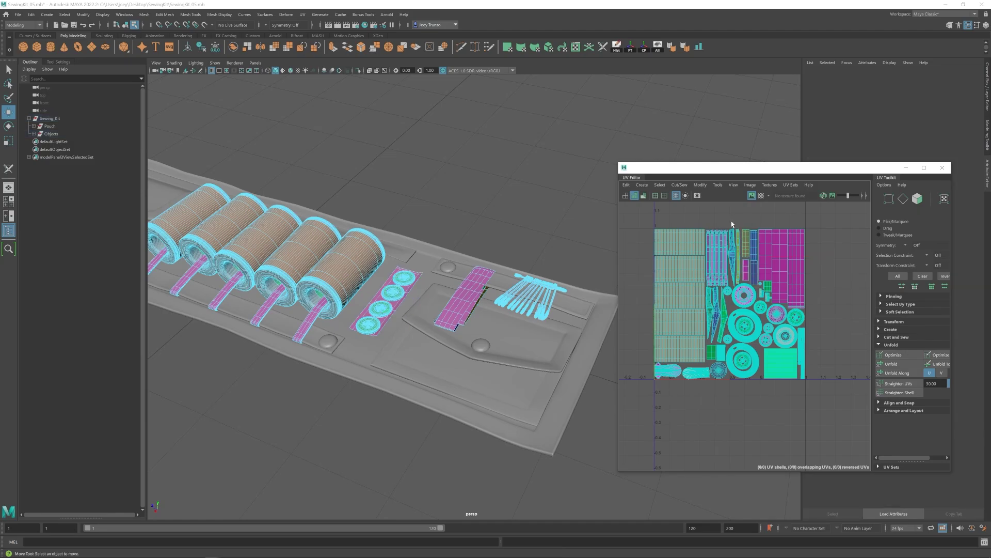
# - Bring the whole sewing kit into view, return to object mode and clear the selection
pyautogui.keyDown('alt'); pyautogui.moveTo(534, 347); pyautogui.dragTo(321, 314, button='right'); pyautogui.keyUp('alt')
pyautogui.keyDown('alt'); pyautogui.moveTo(321, 314); pyautogui.dragTo(379, 334, button='middle'); pyautogui.keyUp('alt')
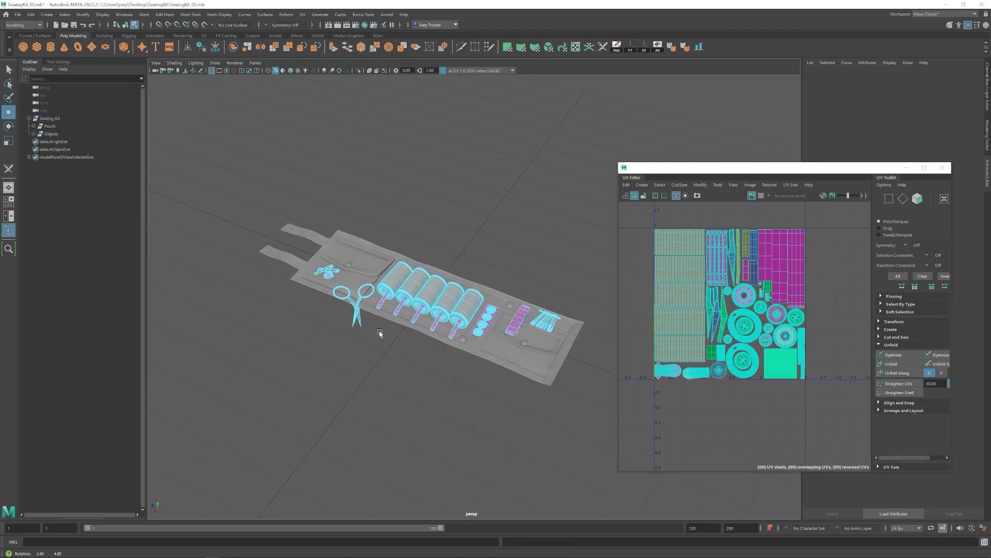
pyautogui.moveTo(379, 335)
pyautogui.keyDown('alt'); pyautogui.mouseDown()
pyautogui.moveTo(365, 329)
pyautogui.moveTo(398, 343)
pyautogui.moveTo(389, 332)
pyautogui.mouseUp(); pyautogui.keyUp('alt')
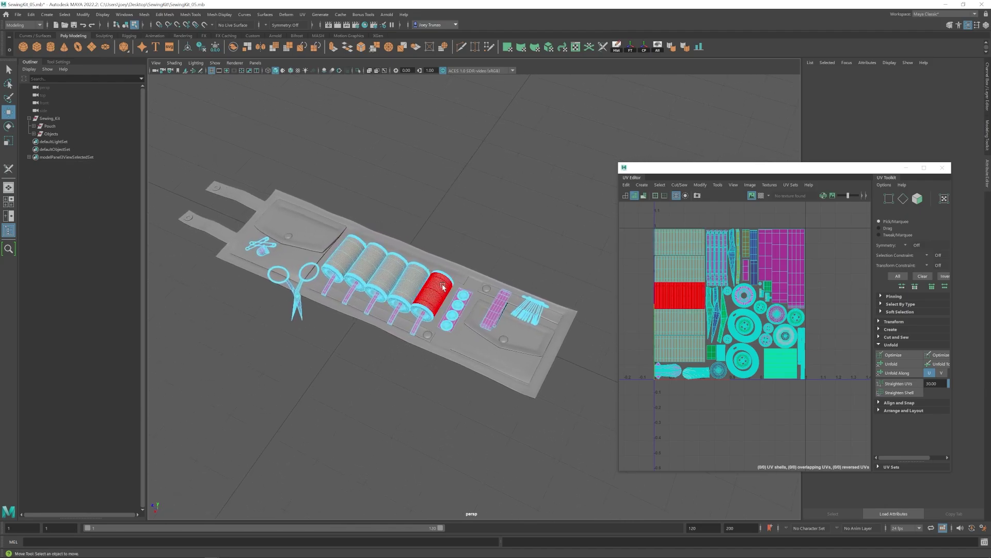
pyautogui.moveTo(443, 285); pyautogui.dragTo(487, 261, button='right')
pyautogui.click(457, 219)
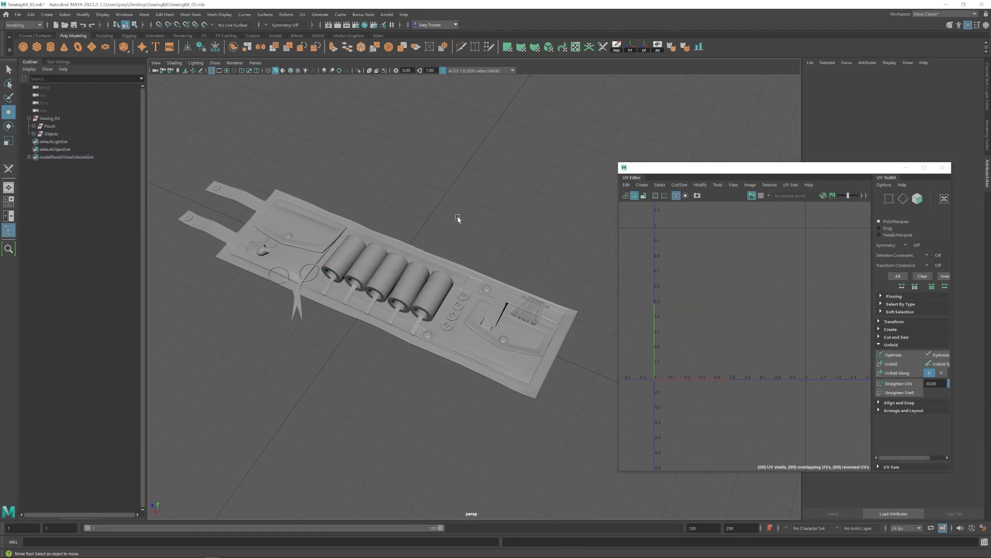
pyautogui.keyDown('alt'); pyautogui.moveTo(457, 219); pyautogui.dragTo(406, 212); pyautogui.keyUp('alt')
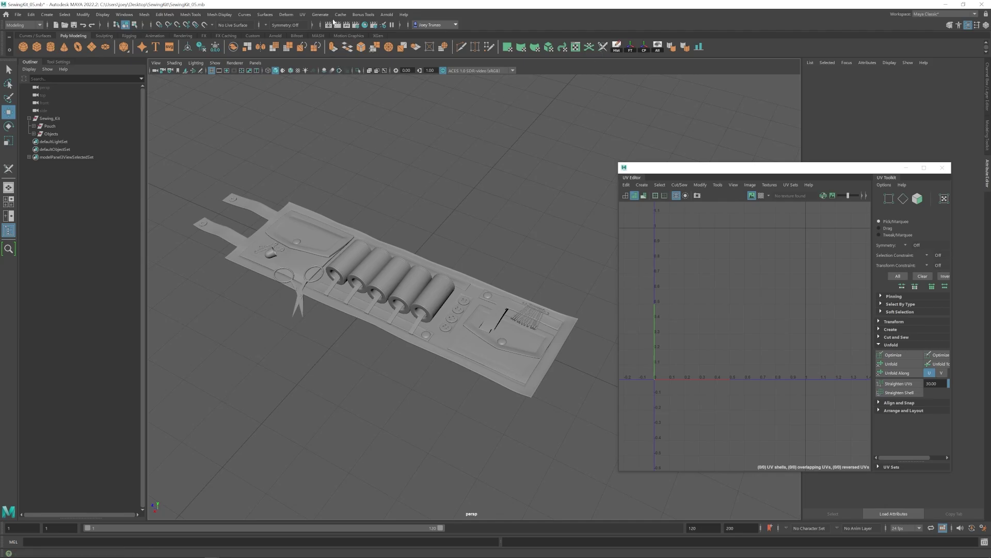
pyautogui.click(302, 15)
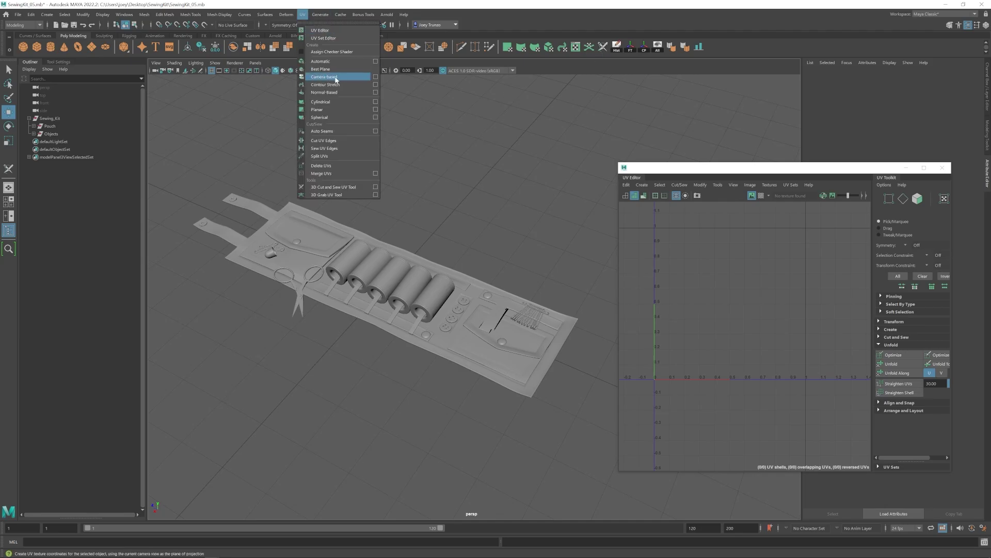
pyautogui.click(480, 103)
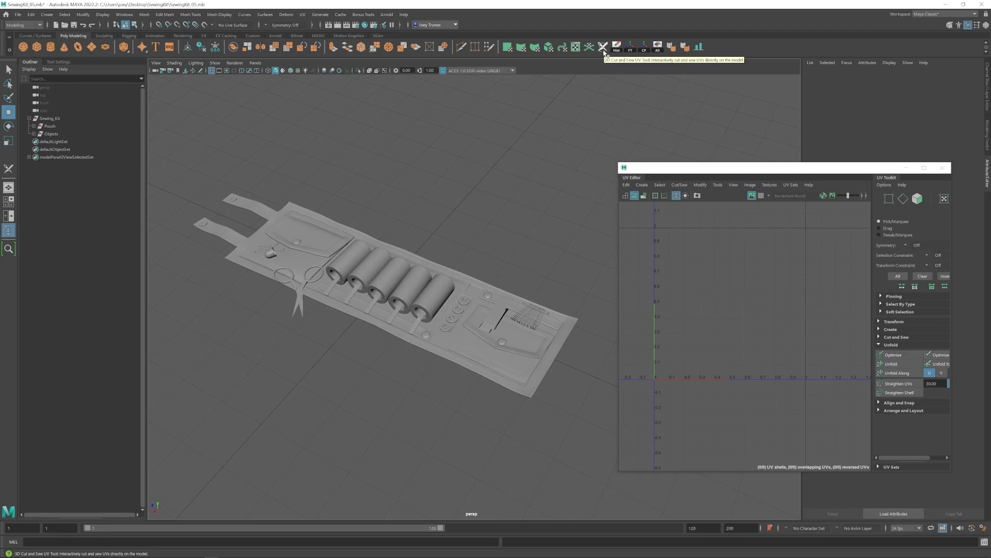
pyautogui.keyDown('alt'); pyautogui.moveTo(357, 201); pyautogui.dragTo(369, 206); pyautogui.keyUp('alt')
pyautogui.keyDown('alt'); pyautogui.moveTo(364, 220); pyautogui.dragTo(362, 211, button='middle'); pyautogui.keyUp('alt')
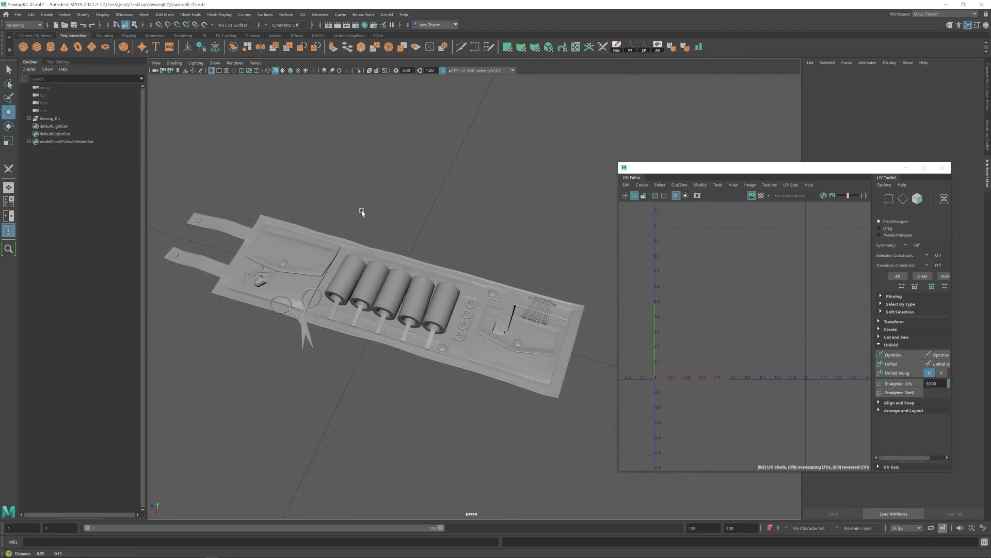
pyautogui.keyDown('alt'); pyautogui.moveTo(361, 212); pyautogui.dragTo(194, 162); pyautogui.keyUp('alt')
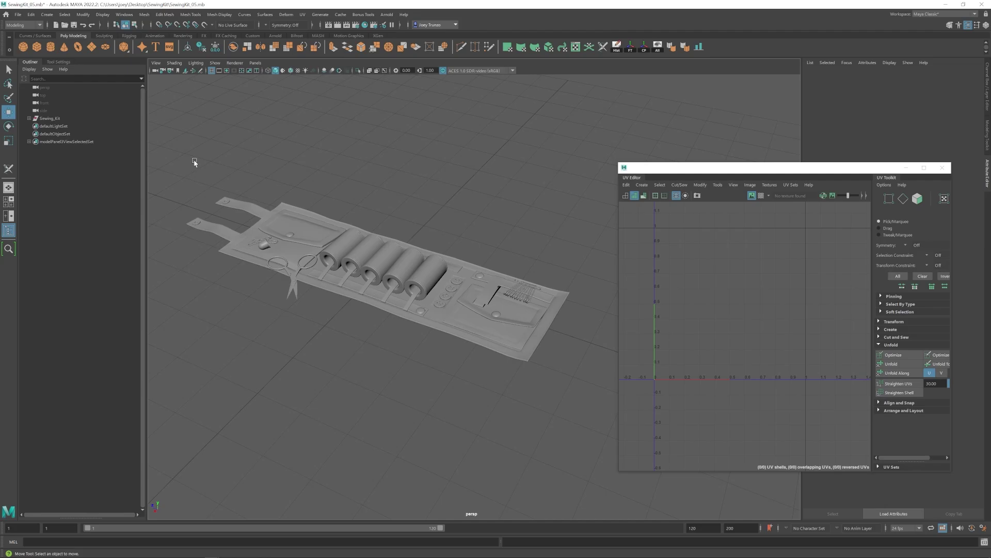
# - Expand the Sewing_Kit group and compare the UV layouts of its Pouch and Objects groups
pyautogui.click(29, 118)
pyautogui.click(49, 128)
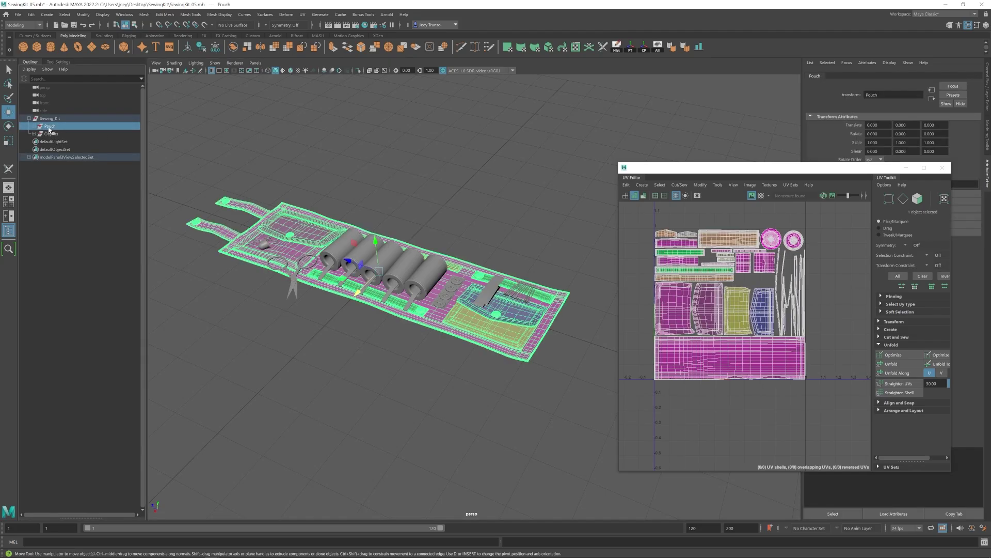
pyautogui.click(51, 134)
pyautogui.click(50, 128)
pyautogui.click(481, 235)
# - Inspect the Pouch_Texture material on the pouch base and the Objects_Texture material on the middle thread spool
pyautogui.click(469, 266)
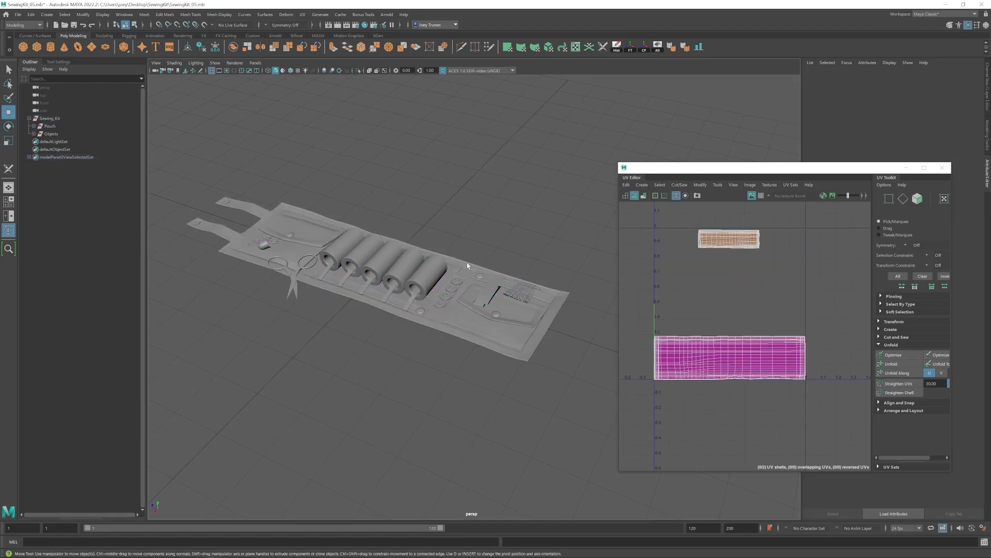
pyautogui.click(880, 76)
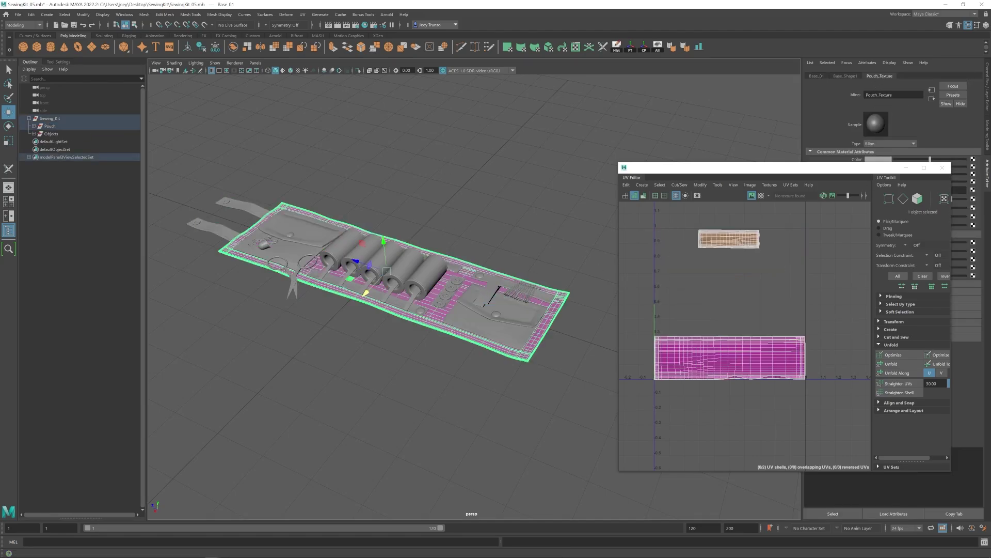
pyautogui.click(51, 134)
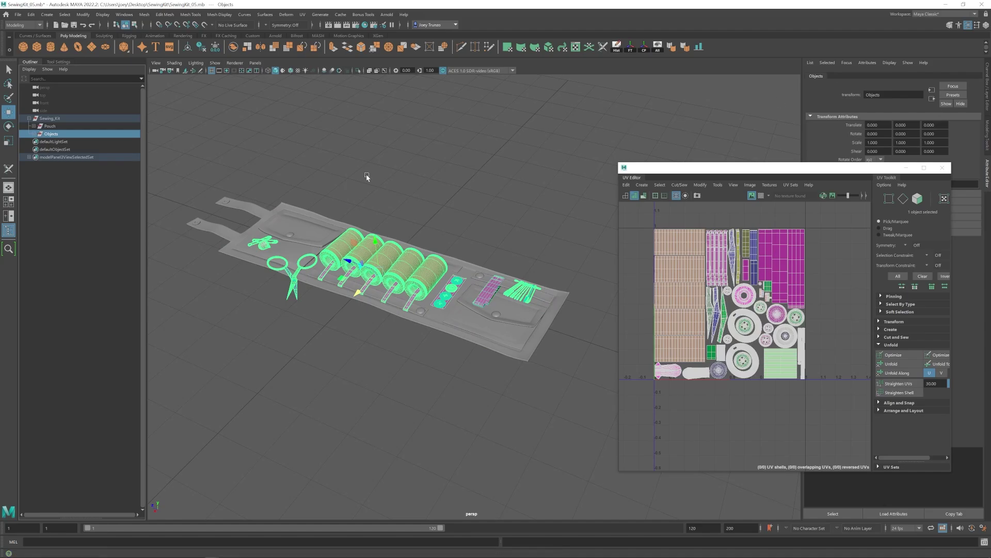
pyautogui.click(390, 253)
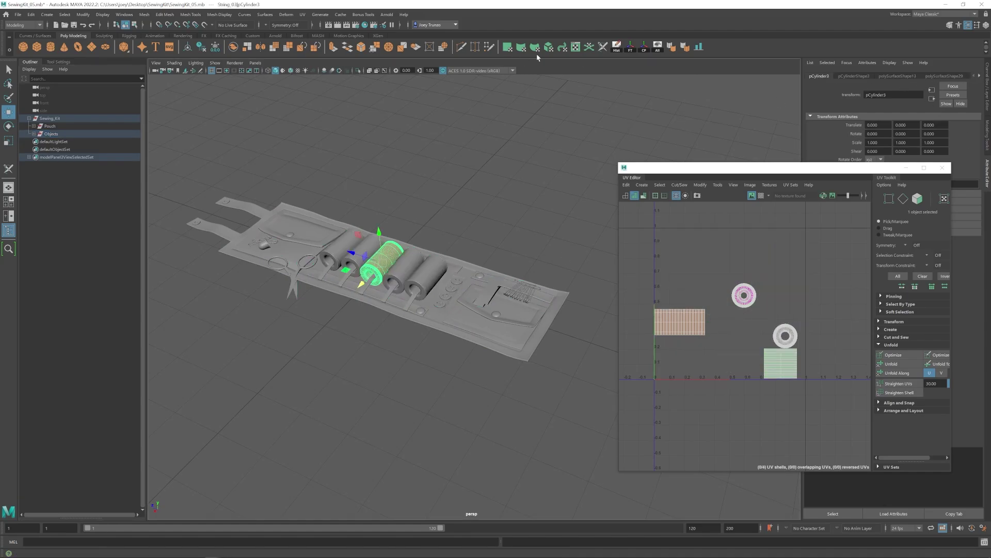
pyautogui.click(934, 76)
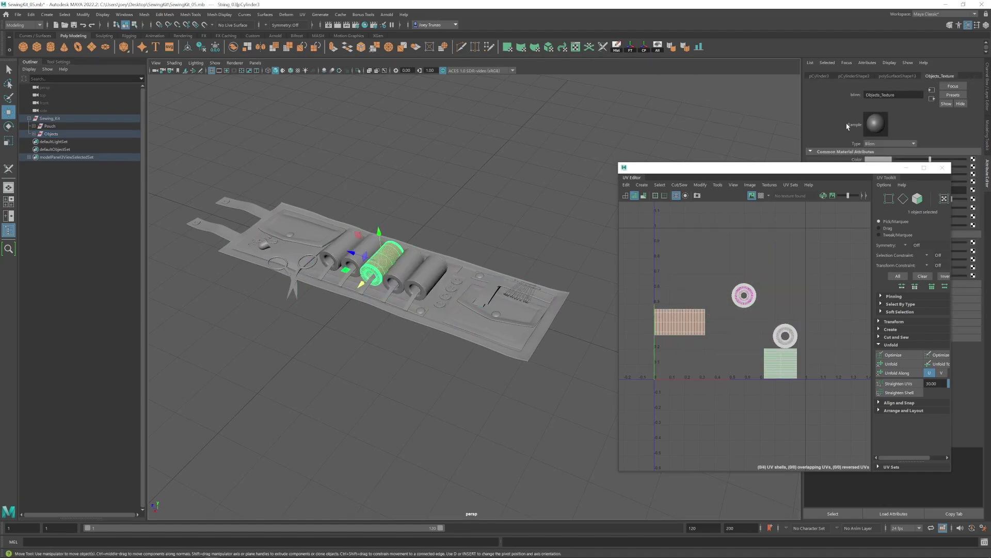
# - Select all parts of the sewing kit together, then clear the selection
pyautogui.click(297, 201)
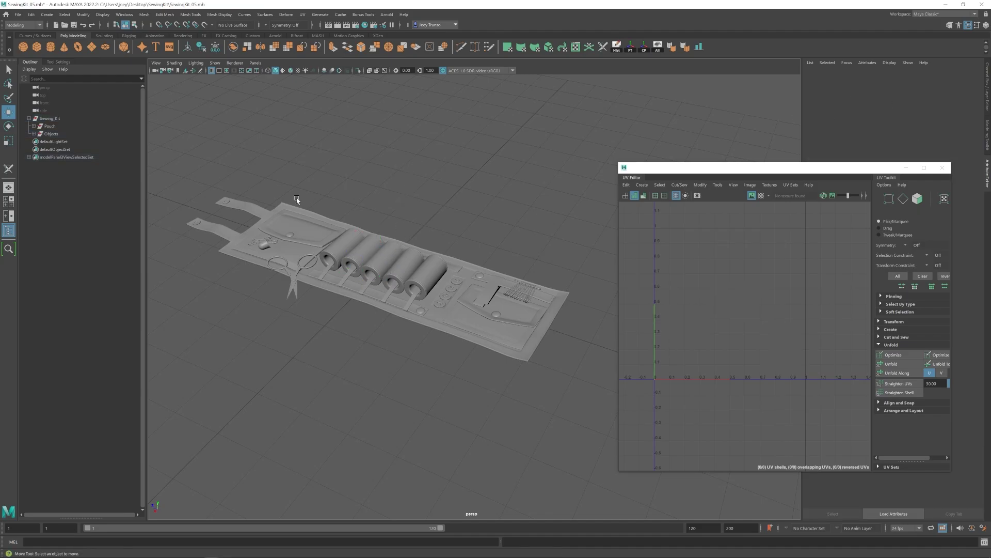
pyautogui.moveTo(175, 158); pyautogui.dragTo(585, 283)
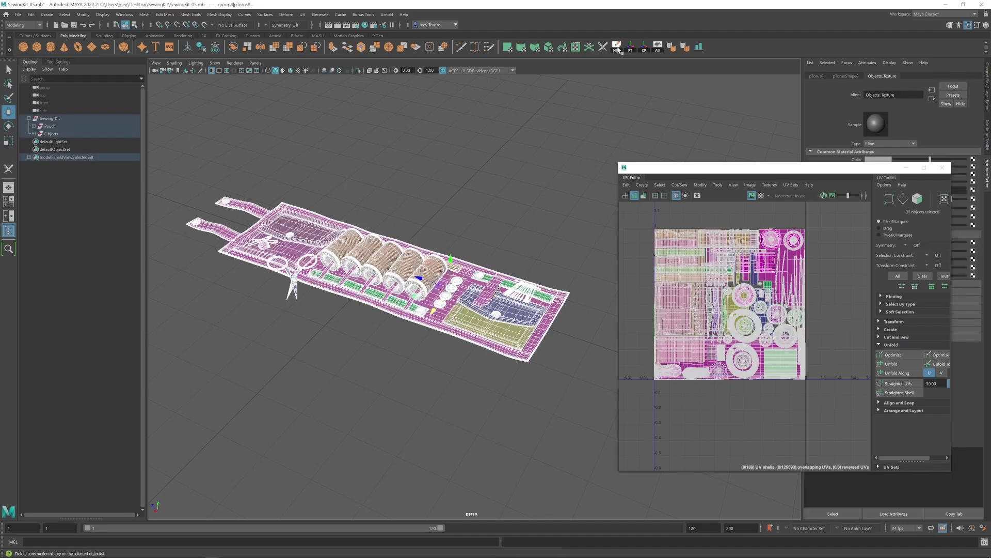
pyautogui.click(411, 218)
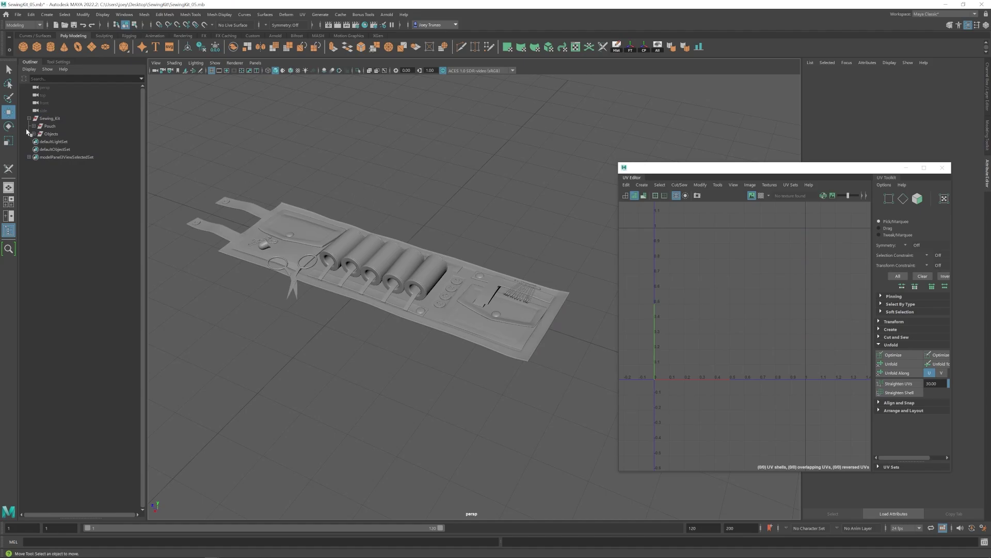
# - Switch the shading mode of the UV shells and review the Pouch, Objects and Sewing_Kit groups
pyautogui.click(49, 127)
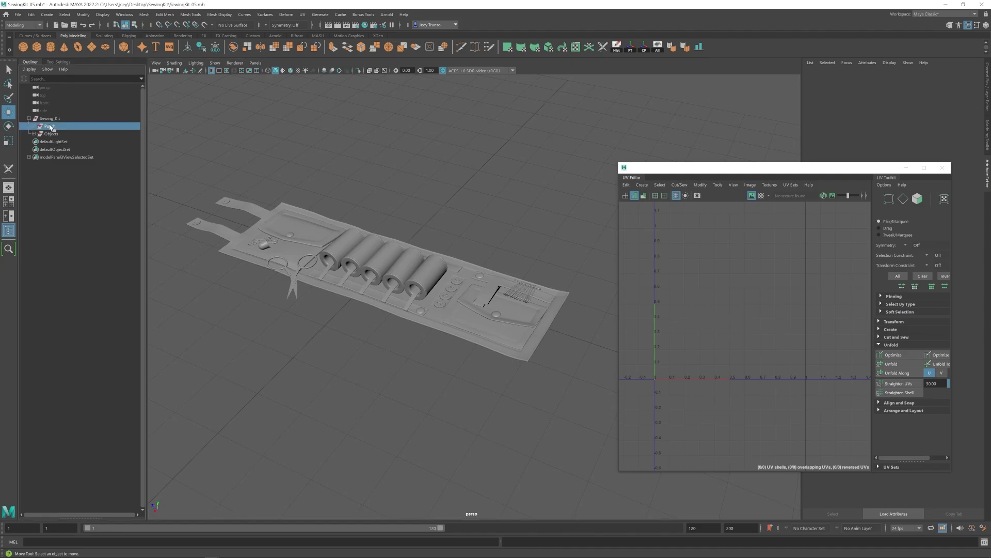
pyautogui.click(635, 196)
pyautogui.click(51, 134)
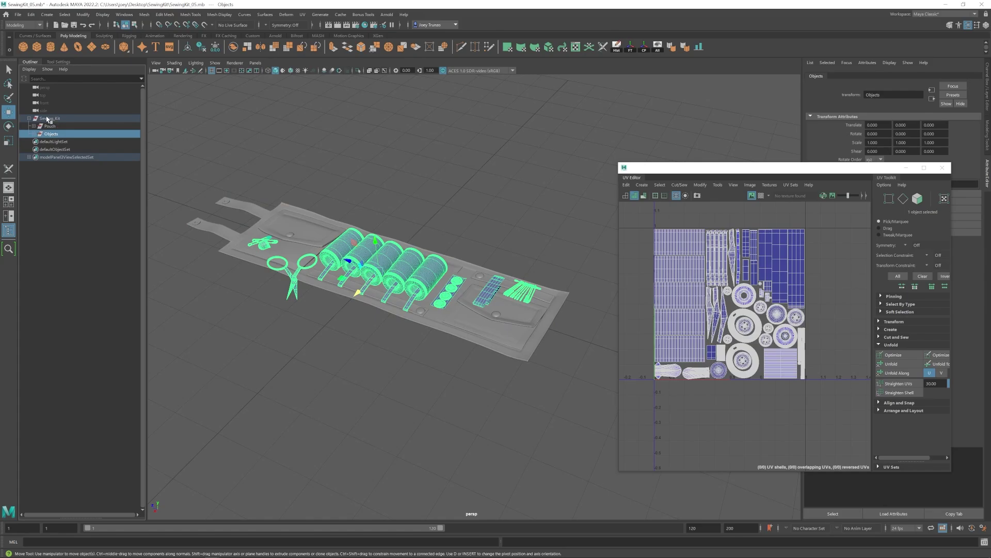
pyautogui.click(47, 118)
pyautogui.click(414, 164)
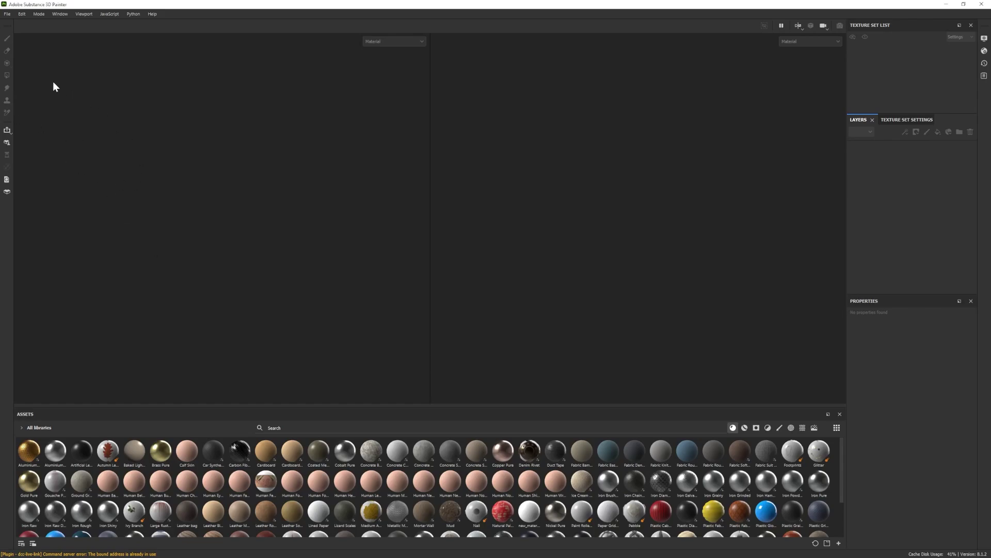
# - Switch to Substance 3D Painter and create a project from SewingKit_01.fbx at 1024 document resolution with OpenGL normals
pyautogui.click(8, 15)
pyautogui.click(49, 26)
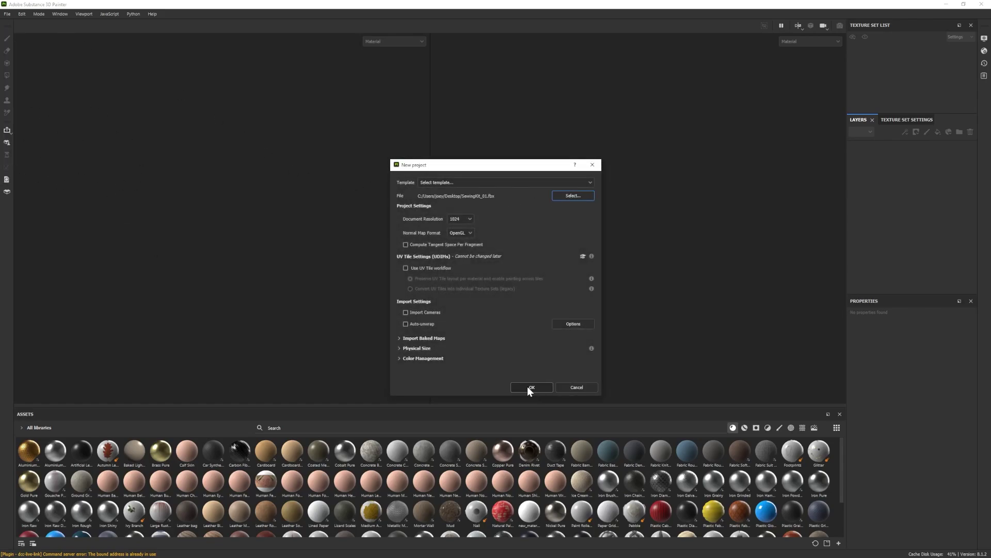
pyautogui.click(530, 386)
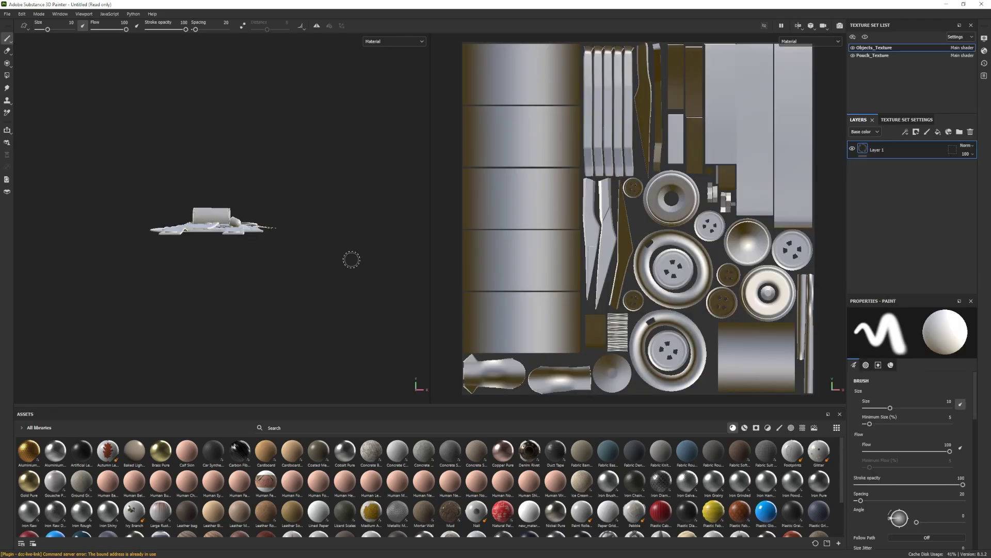
pyautogui.moveTo(352, 259)
pyautogui.keyDown('alt'); pyautogui.mouseDown()
pyautogui.moveTo(262, 284)
pyautogui.moveTo(266, 247)
pyautogui.moveTo(248, 251)
pyautogui.moveTo(268, 289)
pyautogui.moveTo(241, 287)
pyautogui.moveTo(382, 264)
pyautogui.mouseUp(); pyautogui.keyUp('alt')
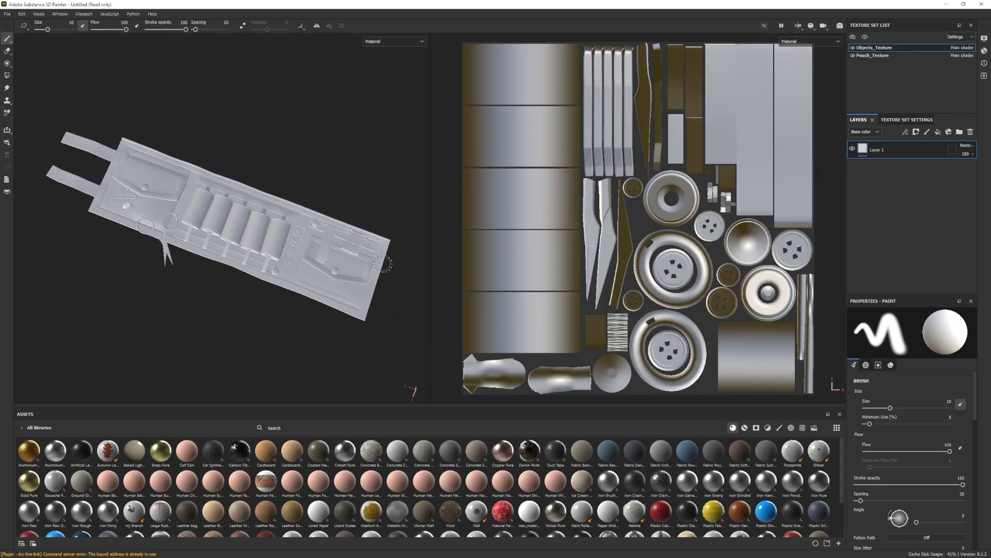
# - Open the mesh map baking settings for the texture sets and change the output size
pyautogui.click(918, 120)
pyautogui.scroll(-4, 923, 159)
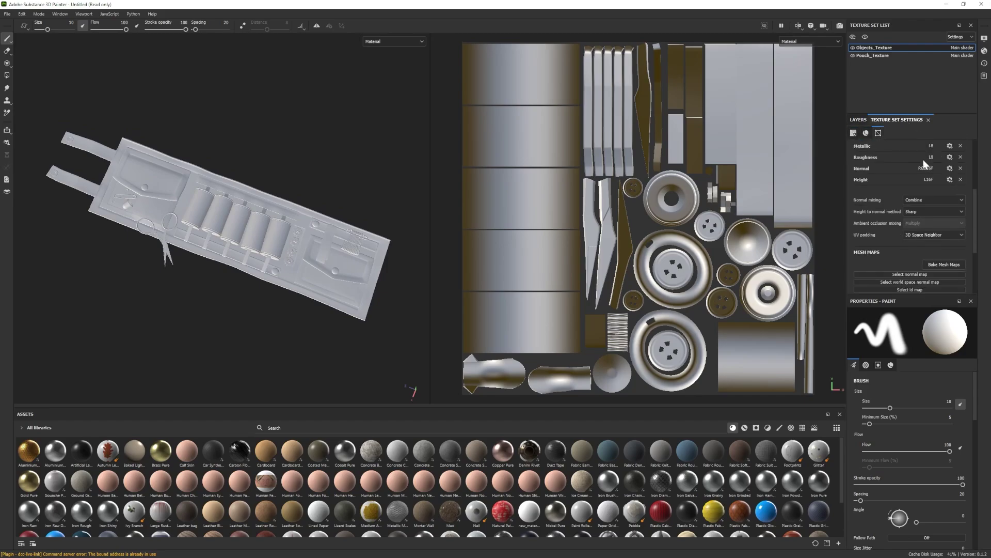
pyautogui.scroll(-3, 923, 160)
pyautogui.click(949, 218)
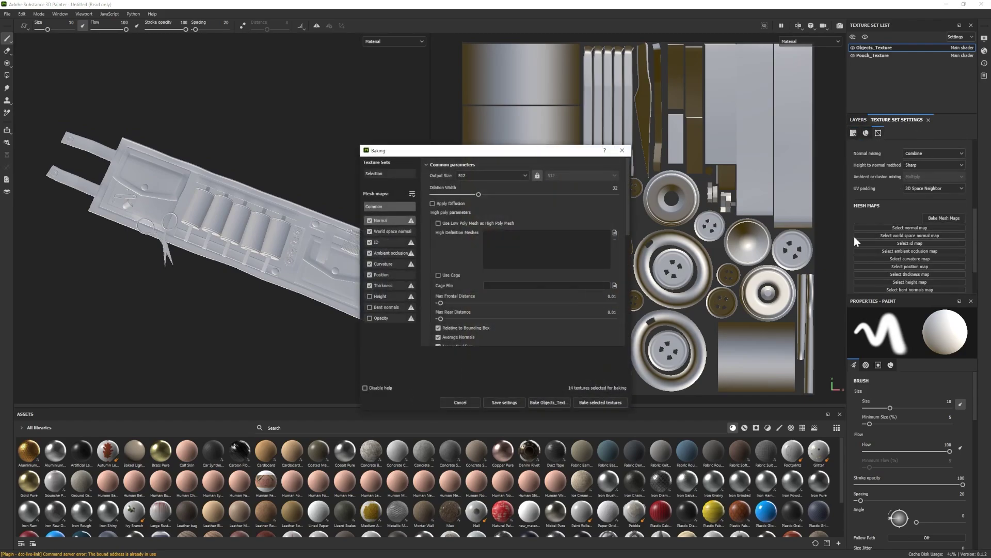
pyautogui.click(523, 176)
pyautogui.click(482, 240)
# - Review the remaining common baking parameters and bake the selected mesh maps for the Objects_Texture and Pouch_Texture sets
pyautogui.scroll(-1, 482, 273)
pyautogui.scroll(-4, 482, 278)
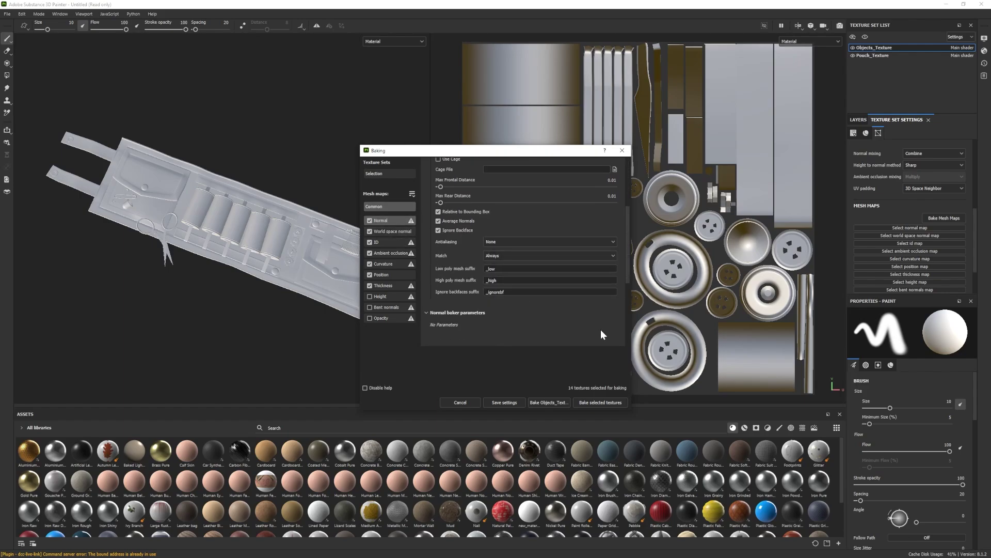
pyautogui.click(587, 404)
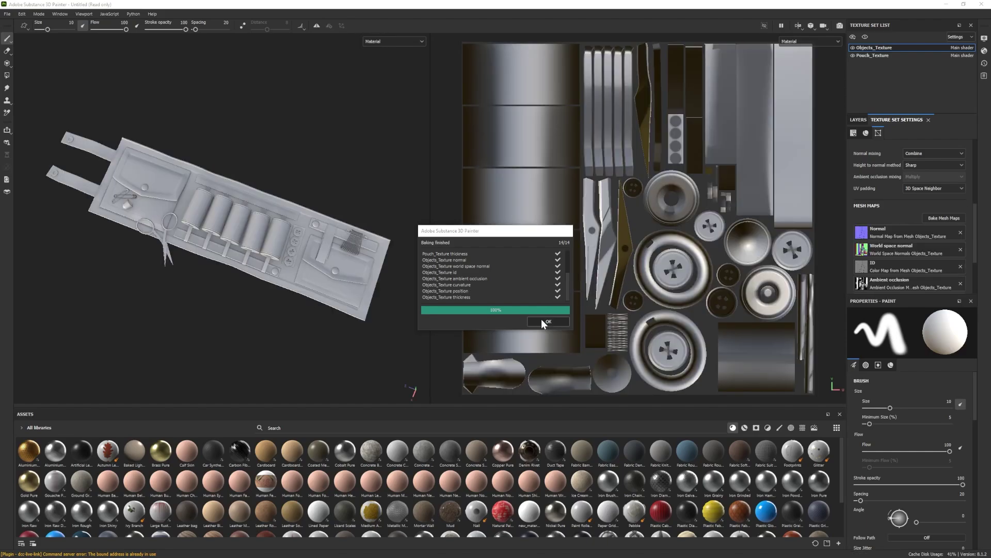
pyautogui.click(545, 321)
# - Add the Fabric Rough material as a fill layer beneath Layer 1 in the Pouch_Texture set
pyautogui.click(859, 119)
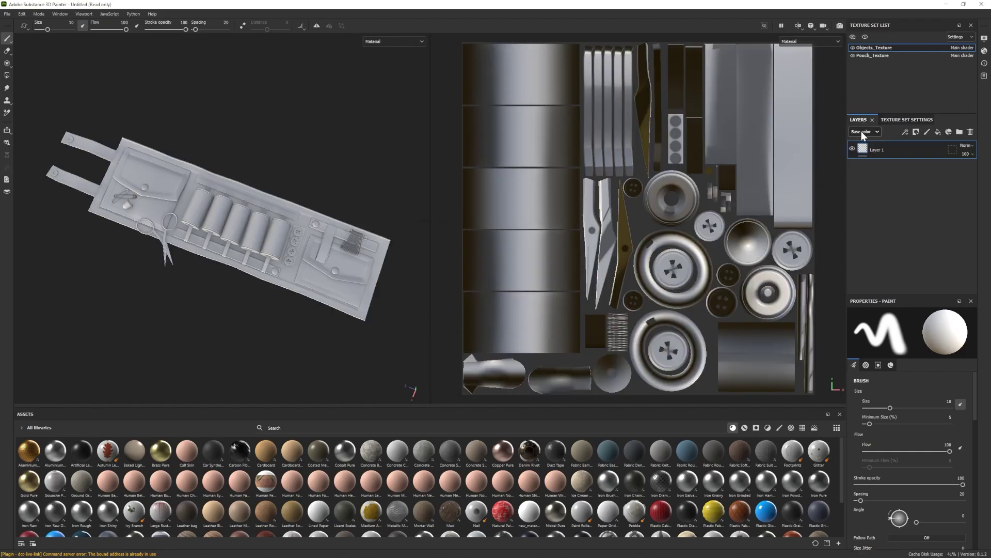
pyautogui.click(873, 55)
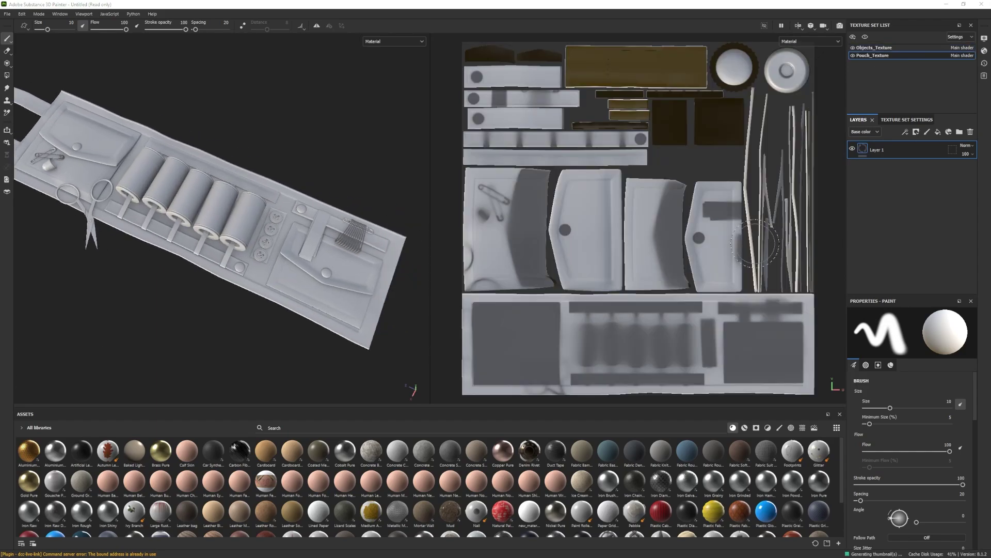
pyautogui.keyDown('alt'); pyautogui.moveTo(202, 229); pyautogui.dragTo(225, 244); pyautogui.keyUp('alt')
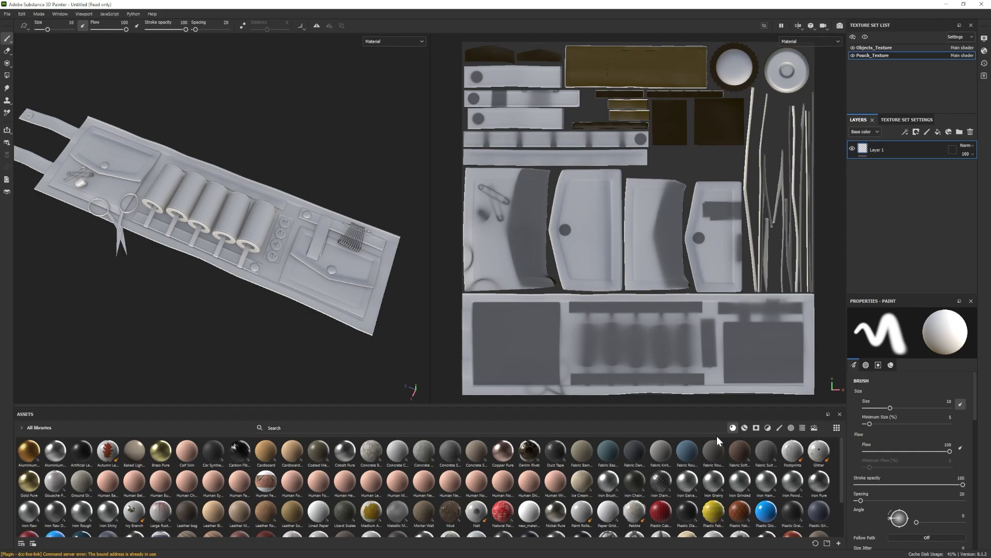
pyautogui.moveTo(687, 451); pyautogui.dragTo(860, 228)
# - Set the Fabric Rough layer's UV tiling to 5.87, checking the weave on the pouch
pyautogui.moveTo(899, 393); pyautogui.dragTo(901, 393)
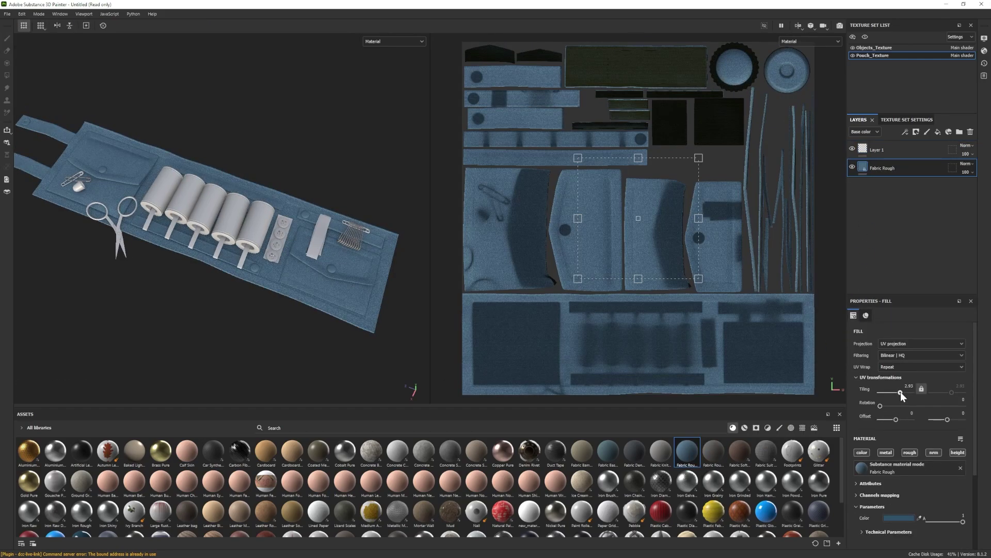
pyautogui.keyDown('alt'); pyautogui.moveTo(290, 315); pyautogui.dragTo(249, 339, button='right'); pyautogui.keyUp('alt')
pyautogui.moveTo(901, 392); pyautogui.dragTo(901, 391)
pyautogui.keyDown('alt'); pyautogui.moveTo(277, 283); pyautogui.dragTo(278, 321, button='right'); pyautogui.keyUp('alt')
# - Change the Fabric Rough colour to a muted olive grey, hex 626051
pyautogui.click(899, 517)
pyautogui.click(885, 504)
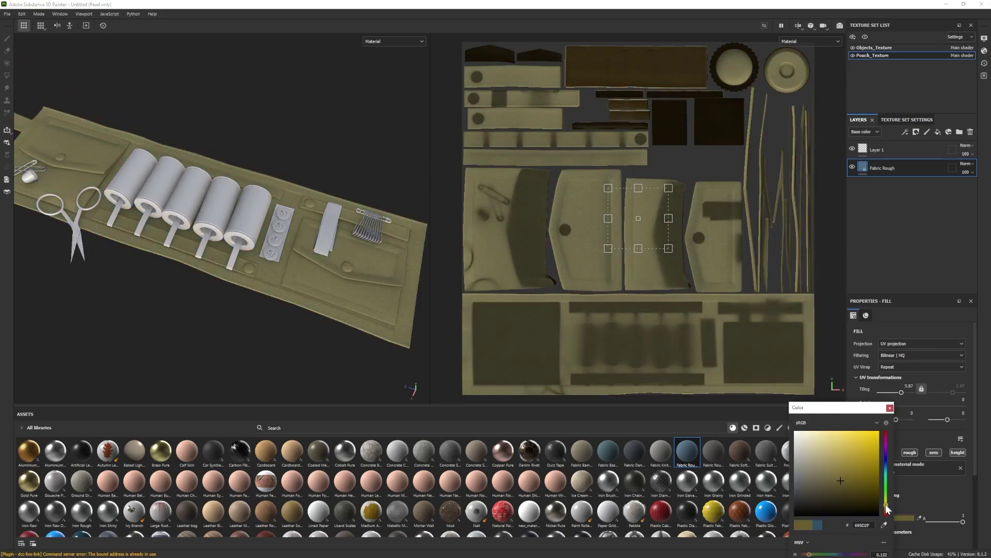
pyautogui.click(806, 490)
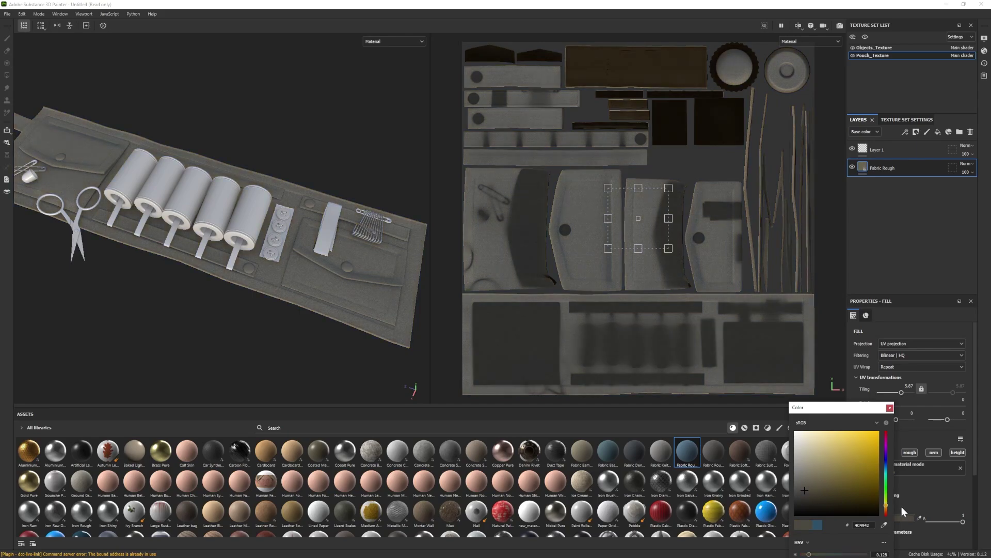
pyautogui.click(886, 503)
pyautogui.moveTo(804, 489); pyautogui.dragTo(811, 489)
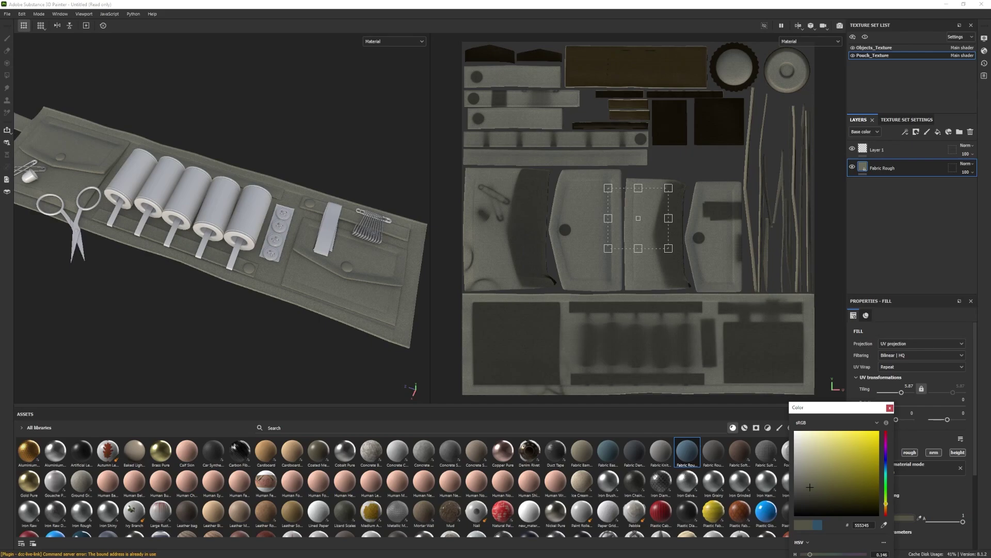
pyautogui.click(890, 408)
pyautogui.moveTo(807, 488); pyautogui.dragTo(807, 483)
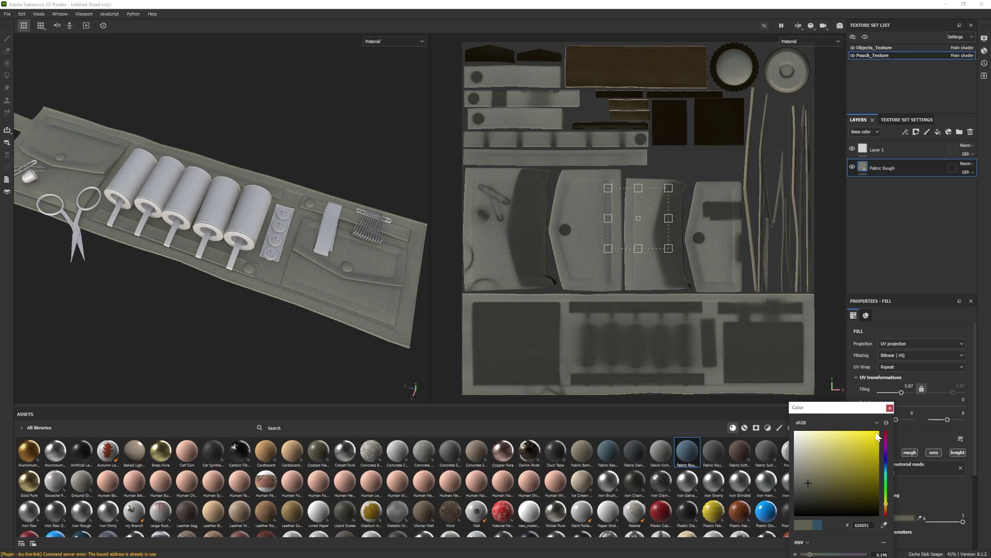
# - Set the Fabric Rough layer's UV tiling to -5.87 in the Pouch_Texture set
pyautogui.click(890, 408)
pyautogui.moveTo(901, 393); pyautogui.dragTo(901, 392)
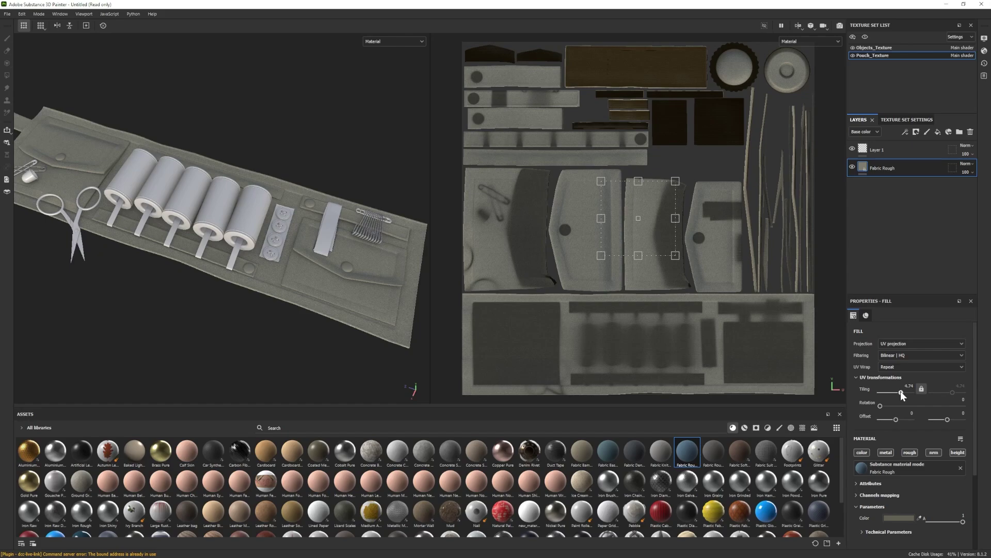
pyautogui.scroll(-2, 315, 279)
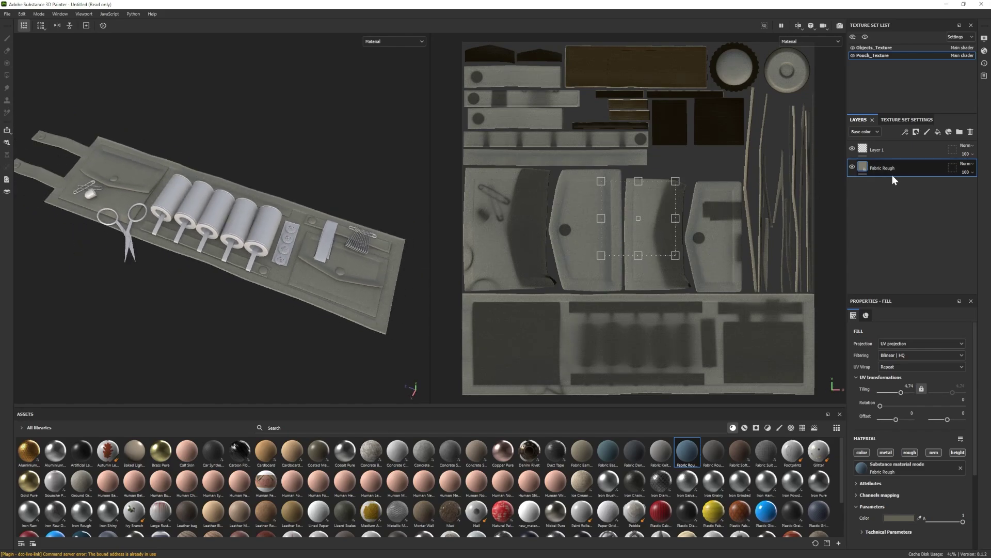
pyautogui.scroll(3, 312, 346)
pyautogui.moveTo(902, 392); pyautogui.dragTo(891, 392)
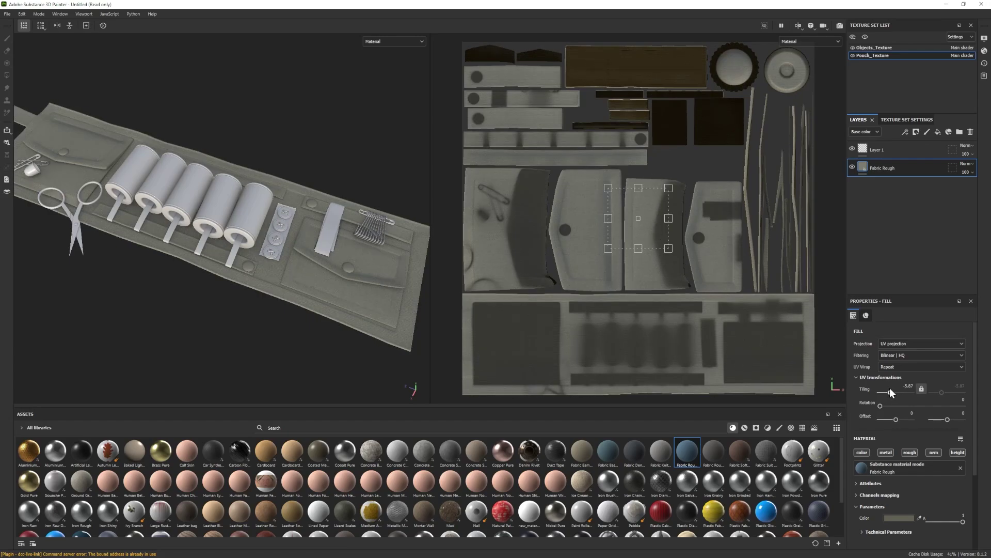
pyautogui.keyDown('alt'); pyautogui.moveTo(239, 282); pyautogui.dragTo(252, 307); pyautogui.keyUp('alt')
# - Add a black mask to the Fabric Rough layer and set Polygon Fill to whole-mesh mode
pyautogui.rightClick(888, 171)
pyautogui.click(913, 185)
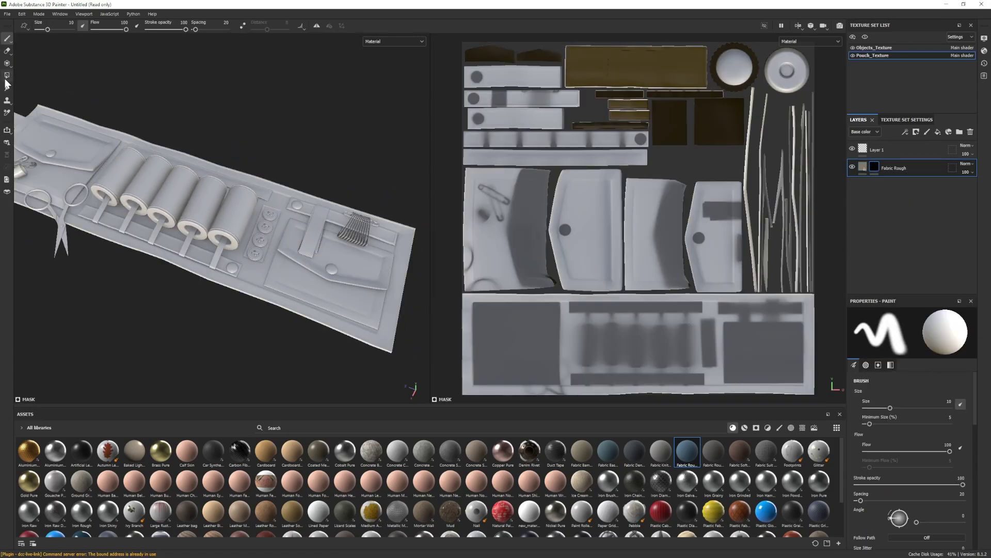
pyautogui.click(6, 77)
pyautogui.click(902, 315)
# - Fill the pouch base, holding strips and tie straps into the Fabric Rough mask, leaving the pockets out
pyautogui.scroll(2, 246, 271)
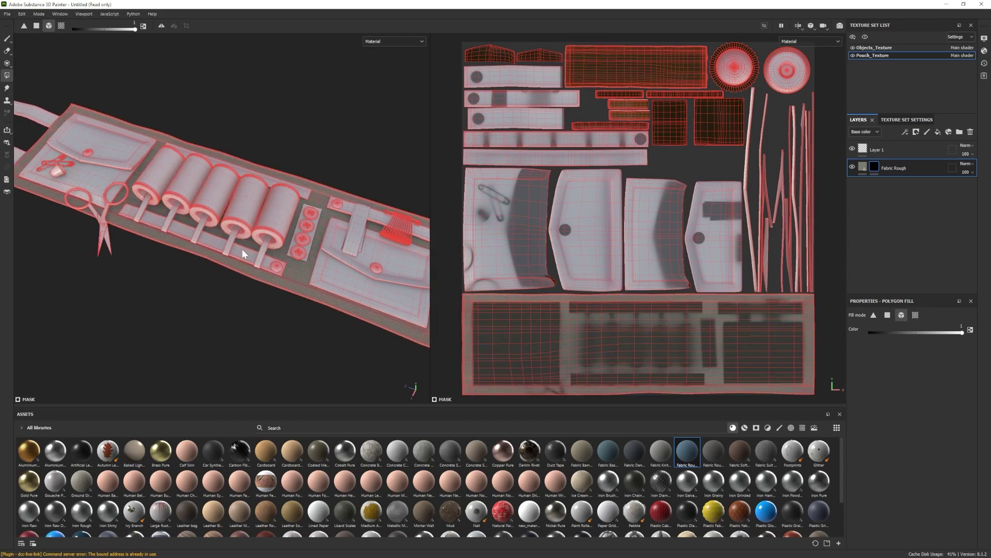
pyautogui.click(385, 214)
pyautogui.keyDown('alt'); pyautogui.moveTo(291, 266); pyautogui.dragTo(338, 279, button='middle'); pyautogui.keyUp('alt')
pyautogui.scroll(-1, 255, 269)
pyautogui.click(57, 167)
pyautogui.click(102, 140)
pyautogui.keyDown('alt'); pyautogui.moveTo(238, 240); pyautogui.dragTo(179, 232, button='middle'); pyautogui.keyUp('alt')
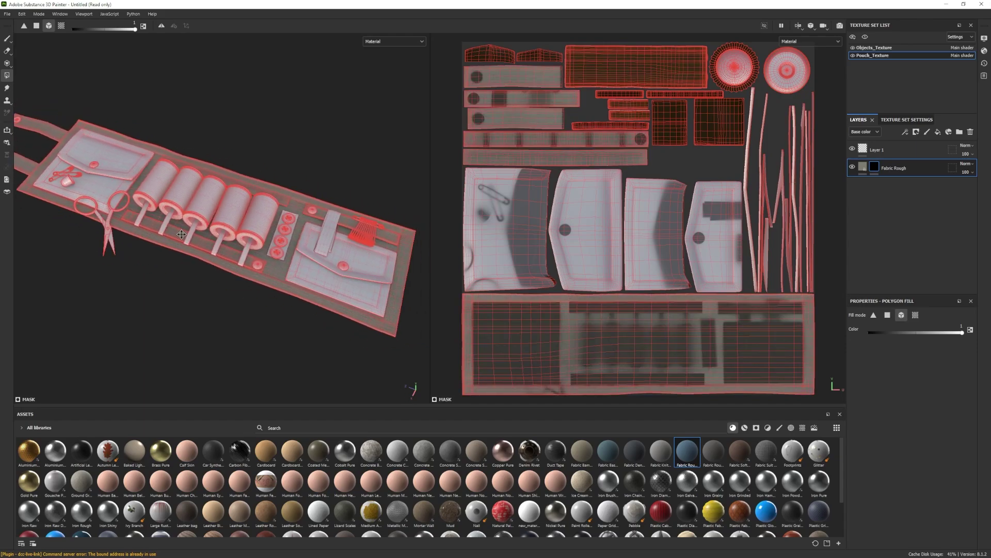
pyautogui.click(7, 40)
pyautogui.moveTo(207, 268)
pyautogui.keyDown('alt'); pyautogui.mouseDown()
pyautogui.moveTo(220, 258)
pyautogui.moveTo(230, 276)
pyautogui.mouseUp(); pyautogui.keyUp('alt')
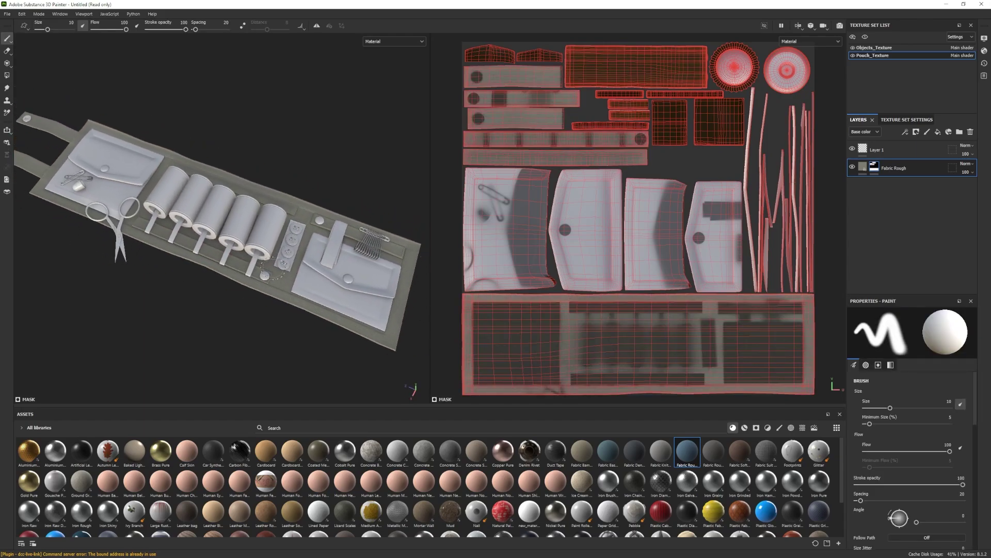
# - Duplicate the Fabric Rough layer and remask the copy so it covers the pouch's pocket pieces
pyautogui.hotkey('ctrl', 'd')
pyautogui.press('4')
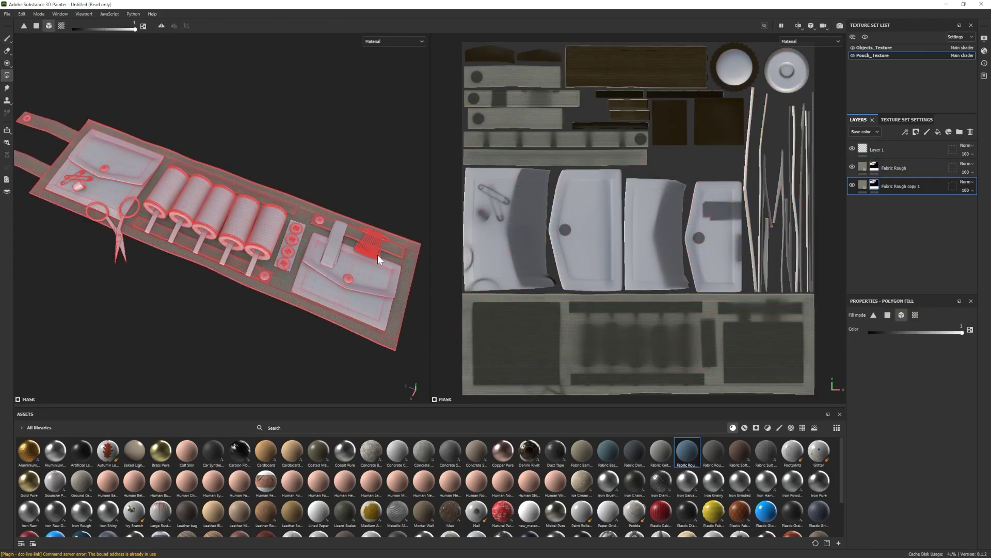
pyautogui.press('f')
pyautogui.click(795, 367)
pyautogui.press('x')
pyautogui.scroll(5, 345, 284)
pyautogui.click(135, 150)
pyautogui.click(398, 290)
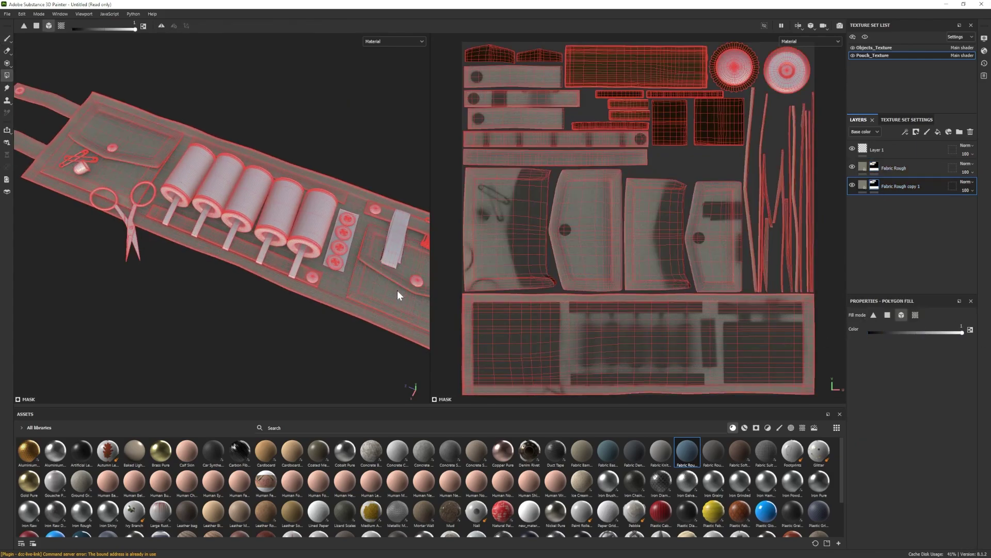
# - Set the UV rotation of the Fabric Rough copy to 90 and keep its tiling at -5.87
pyautogui.click(863, 185)
pyautogui.write('90')
pyautogui.press('Return')
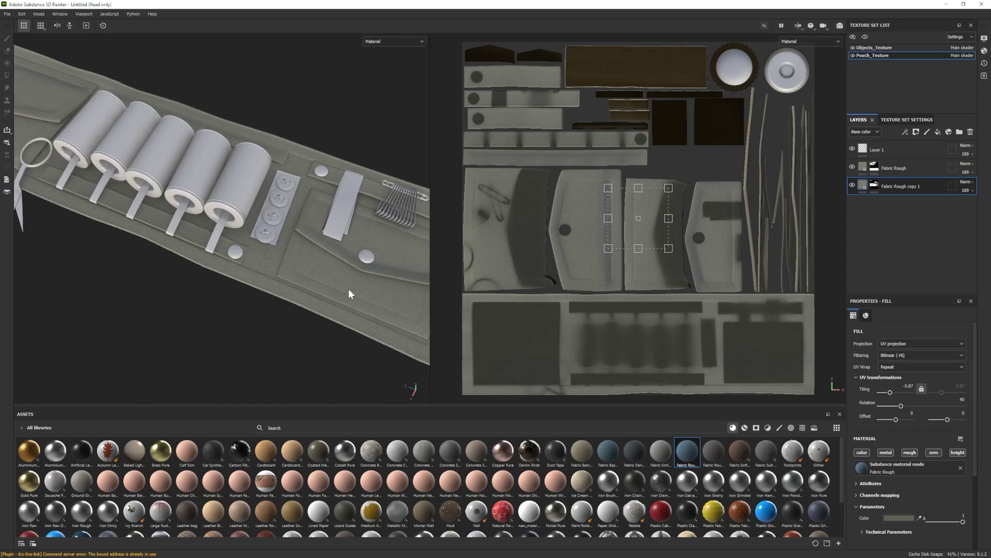
pyautogui.scroll(2, 361, 273)
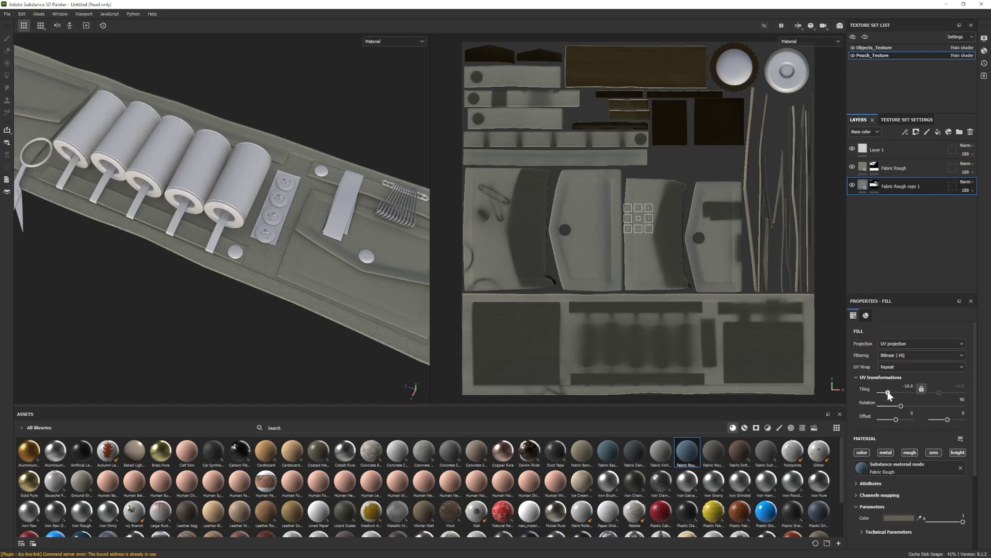
pyautogui.keyDown('alt'); pyautogui.moveTo(297, 310); pyautogui.dragTo(221, 306, button='right'); pyautogui.keyUp('alt')
pyautogui.keyDown('alt'); pyautogui.moveTo(265, 303); pyautogui.dragTo(194, 284); pyautogui.keyUp('alt')
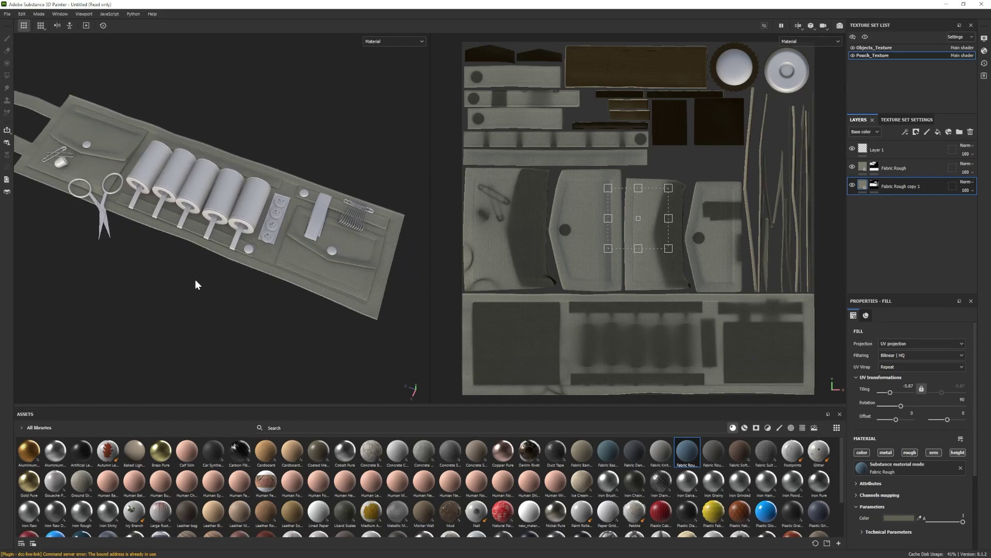
# - Add a fill layer above Fabric Rough with the Dirt Cavities smart mask and toggle its visibility to compare
pyautogui.click(889, 172)
pyautogui.press('4')
pyautogui.click(937, 132)
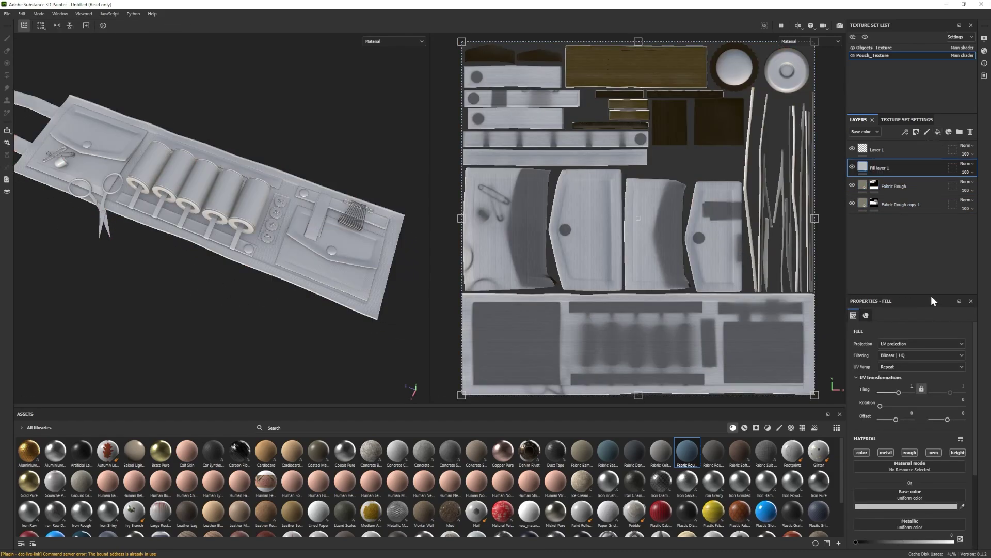
pyautogui.click(757, 427)
pyautogui.moveTo(55, 451); pyautogui.dragTo(897, 175)
pyautogui.hotkey('ctrl', 'z')
pyautogui.moveTo(161, 451); pyautogui.dragTo(905, 169)
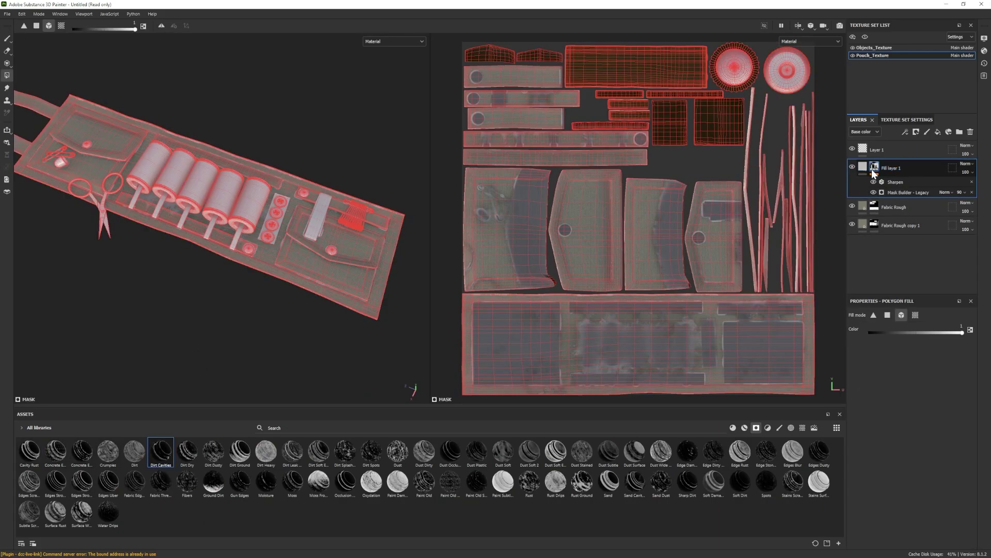
pyautogui.click(852, 167)
pyautogui.click(852, 166)
pyautogui.click(852, 167)
pyautogui.click(852, 167)
# - Change the dirt fill layer's base colour to near-black
pyautogui.click(863, 167)
pyautogui.click(897, 507)
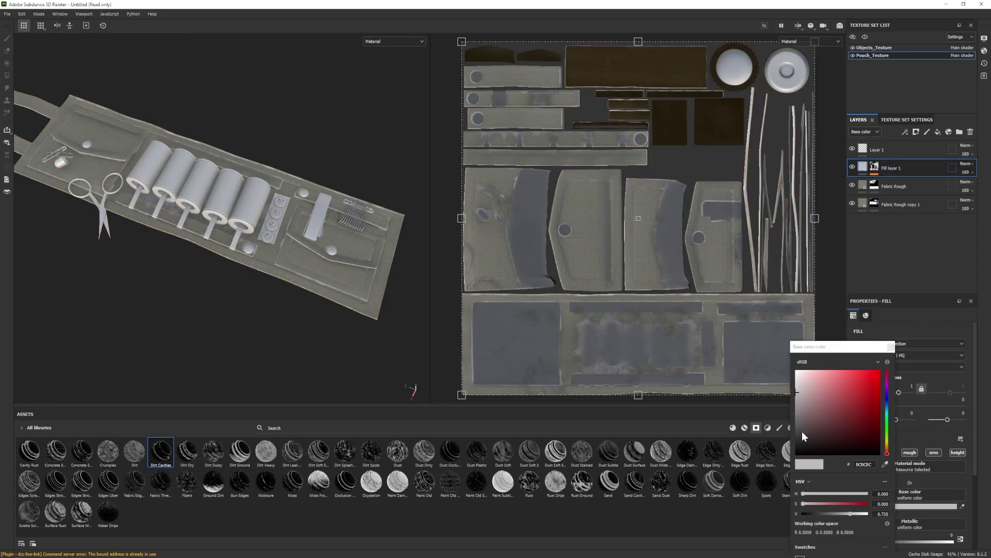
pyautogui.click(800, 445)
pyautogui.click(891, 345)
# - Set the dirt mask generator's level to 0.6 and contrast to 0, and reduce the dirt layer's opacity to 56
pyautogui.click(874, 166)
pyautogui.click(908, 190)
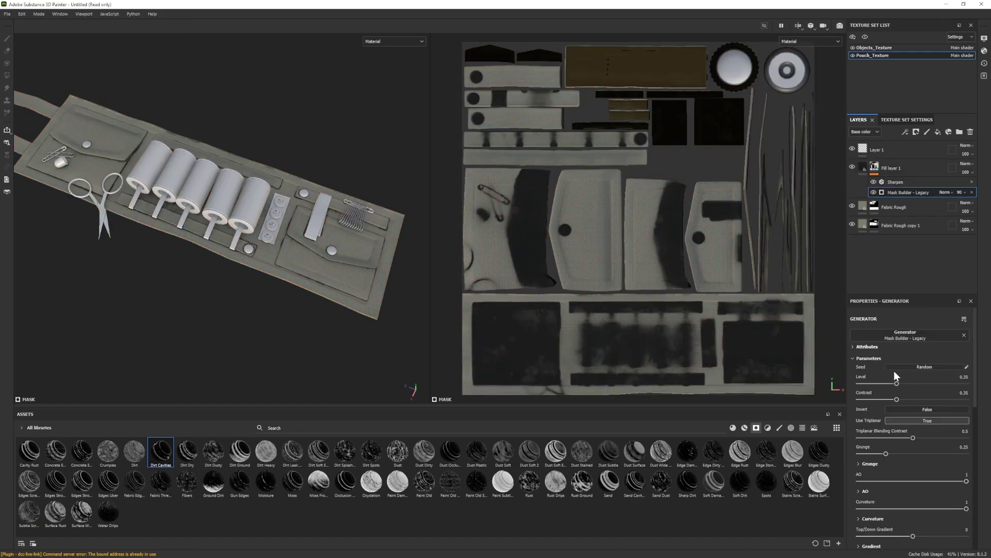
pyautogui.moveTo(913, 382); pyautogui.dragTo(917, 386)
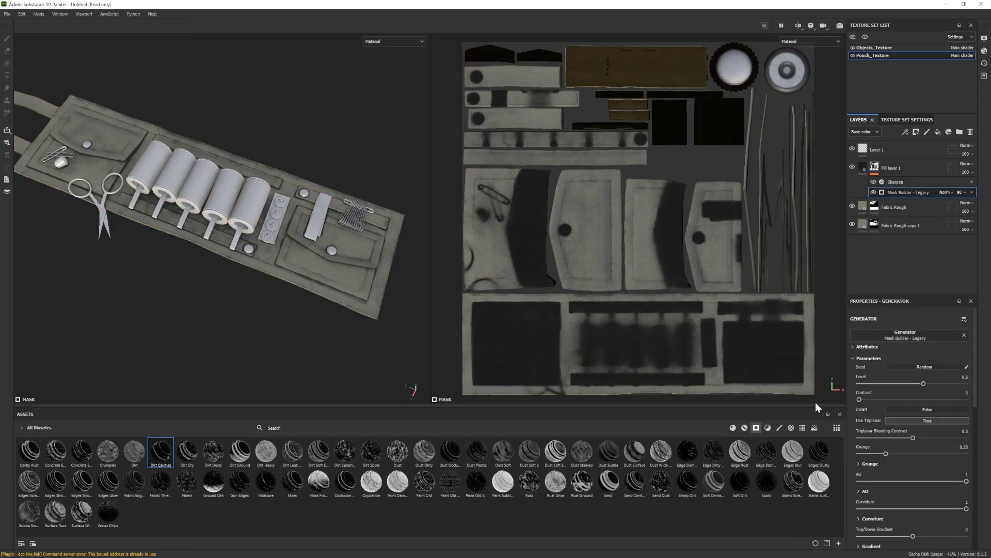
pyautogui.click(969, 172)
pyautogui.moveTo(987, 186); pyautogui.dragTo(972, 186)
# - Add a fill layer above the dirt layer with the Stains Scratched smart mask and set its opacity to 61
pyautogui.click(911, 166)
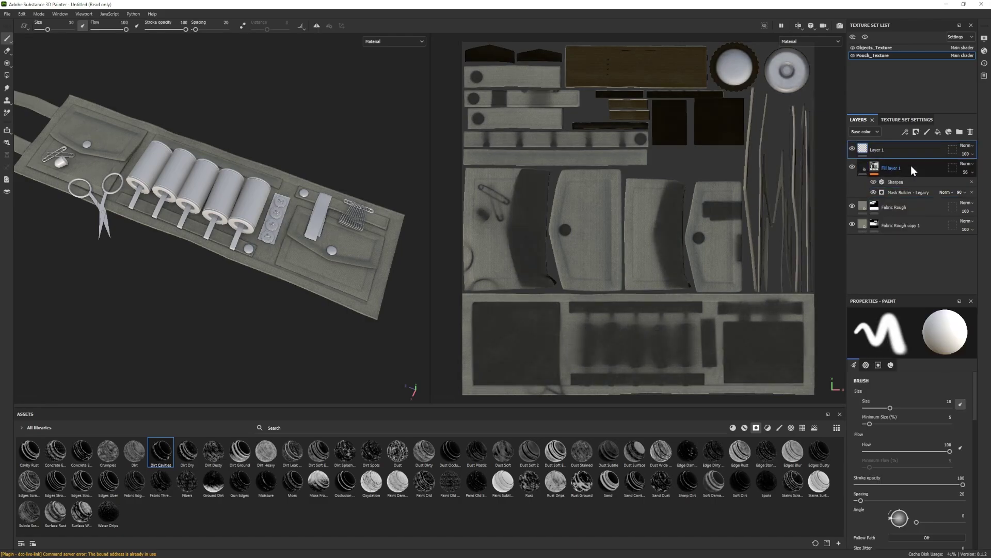
pyautogui.click(938, 132)
pyautogui.moveTo(793, 481); pyautogui.dragTo(894, 163)
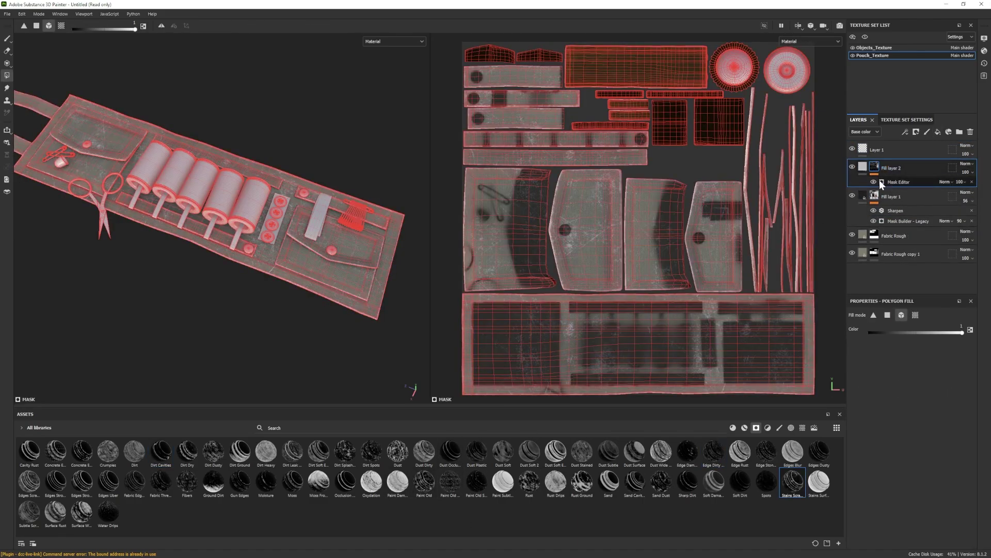
pyautogui.click(965, 171)
pyautogui.moveTo(976, 187); pyautogui.dragTo(974, 189)
pyautogui.click(861, 168)
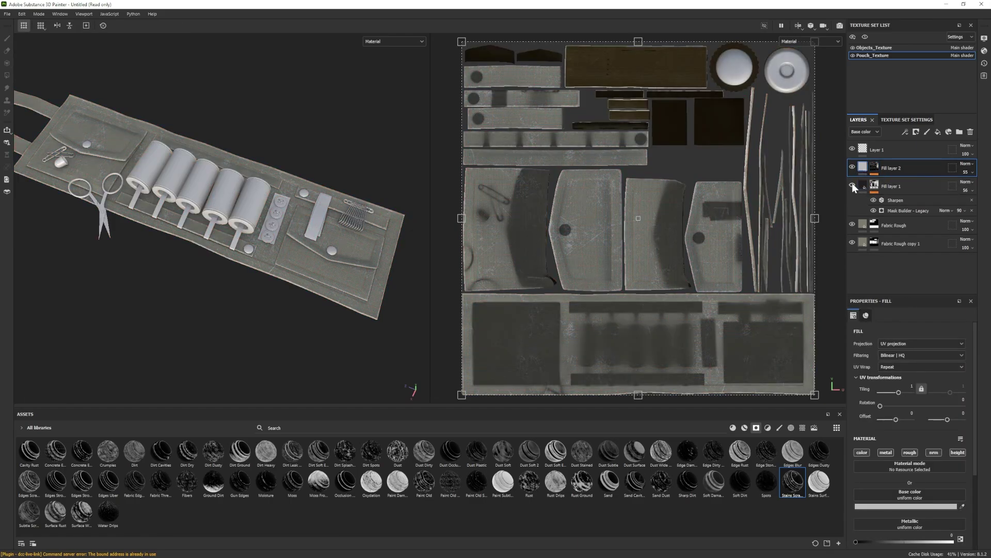
pyautogui.click(972, 172)
pyautogui.moveTo(972, 187)
pyautogui.mouseDown()
pyautogui.moveTo(962, 186)
pyautogui.moveTo(975, 188)
pyautogui.mouseUp()
# - Set the stains layer's Mask Editor to global contrast 0.23, curvature about 0.69 and global balance 0.35
pyautogui.click(874, 168)
pyautogui.click(899, 182)
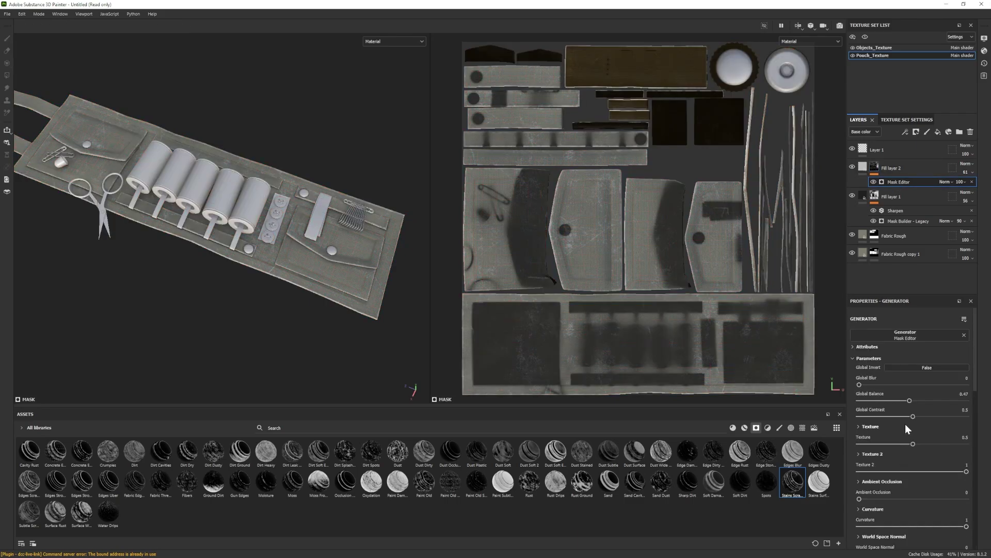
pyautogui.moveTo(875, 408); pyautogui.dragTo(884, 411)
pyautogui.scroll(-1, 893, 438)
pyautogui.moveTo(966, 503); pyautogui.dragTo(918, 503)
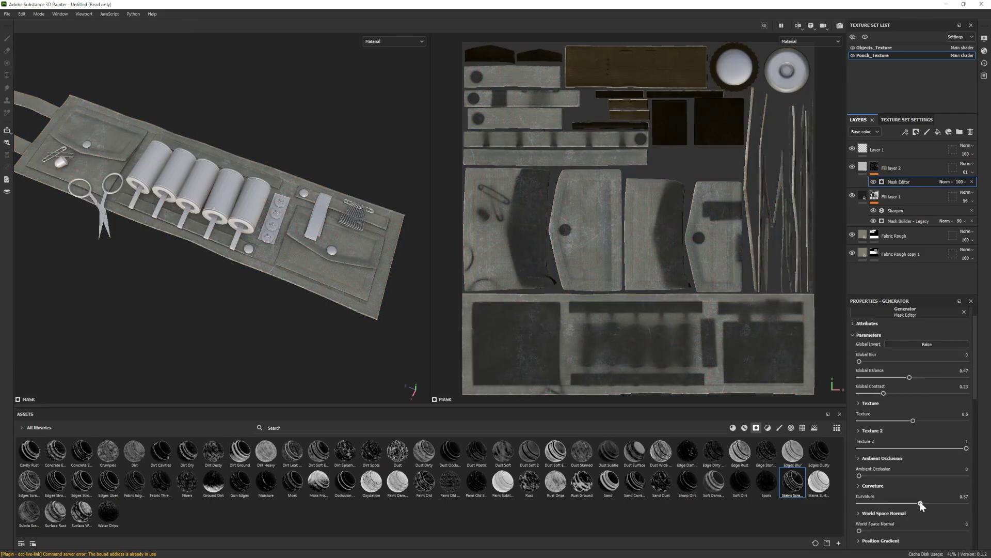
pyautogui.moveTo(909, 377); pyautogui.dragTo(899, 377)
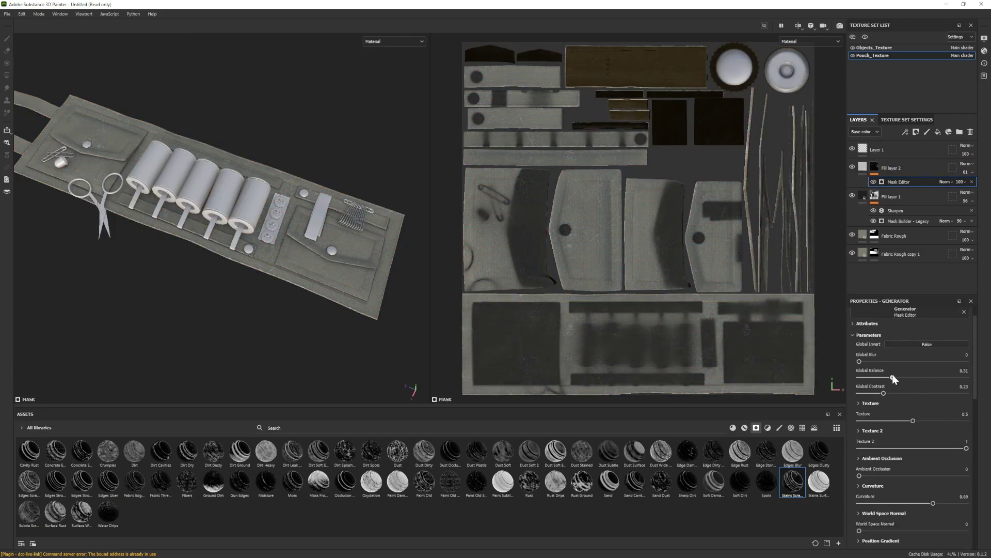
# - Change the stains layer's base colour to a mid grey, hex A0A0A0, and return to its Mask Editor settings
pyautogui.click(909, 167)
pyautogui.click(926, 506)
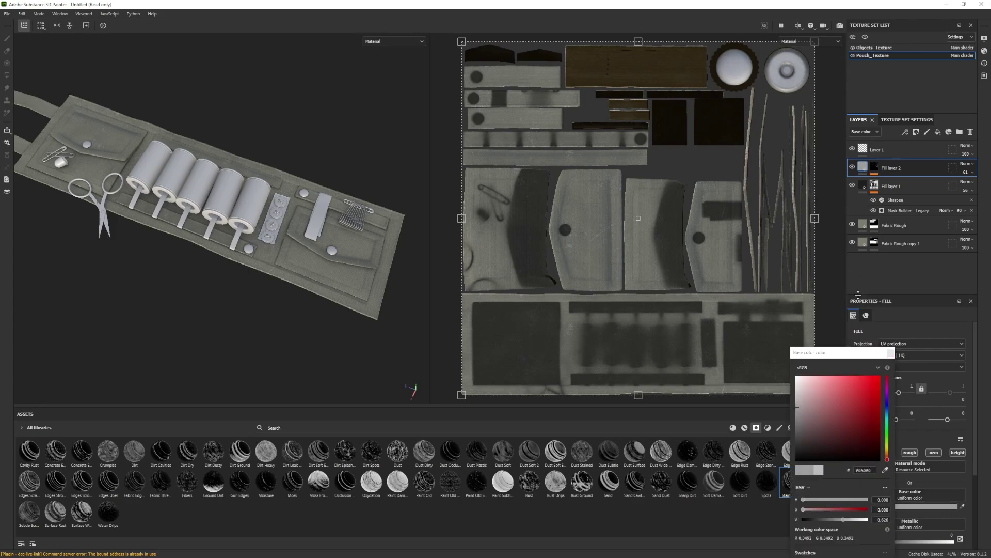
pyautogui.click(874, 167)
pyautogui.click(899, 181)
pyautogui.scroll(-1, 913, 367)
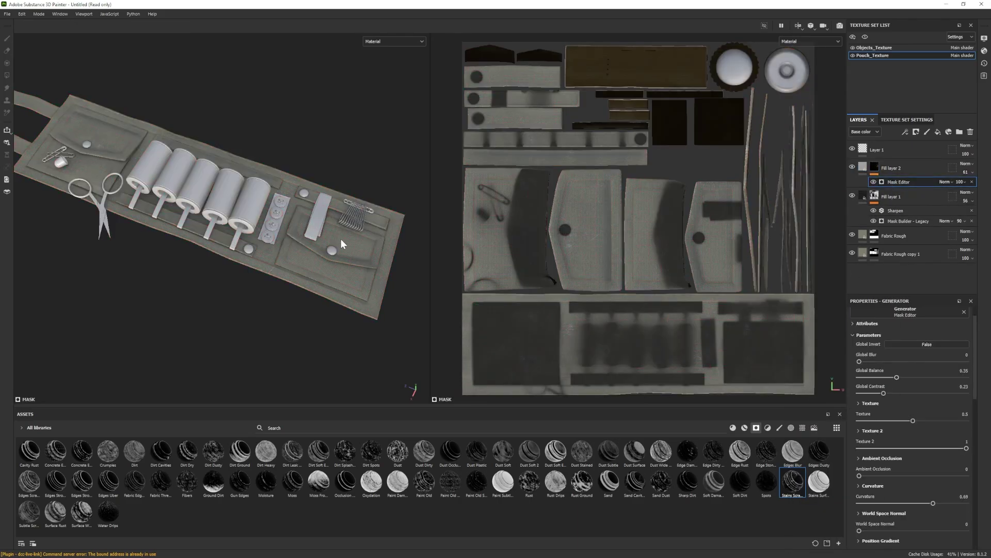
# - Set the UV tiling of both the Fabric Rough copy and the original Fabric Rough layer to -3.76
pyautogui.scroll(4, 341, 244)
pyautogui.click(860, 254)
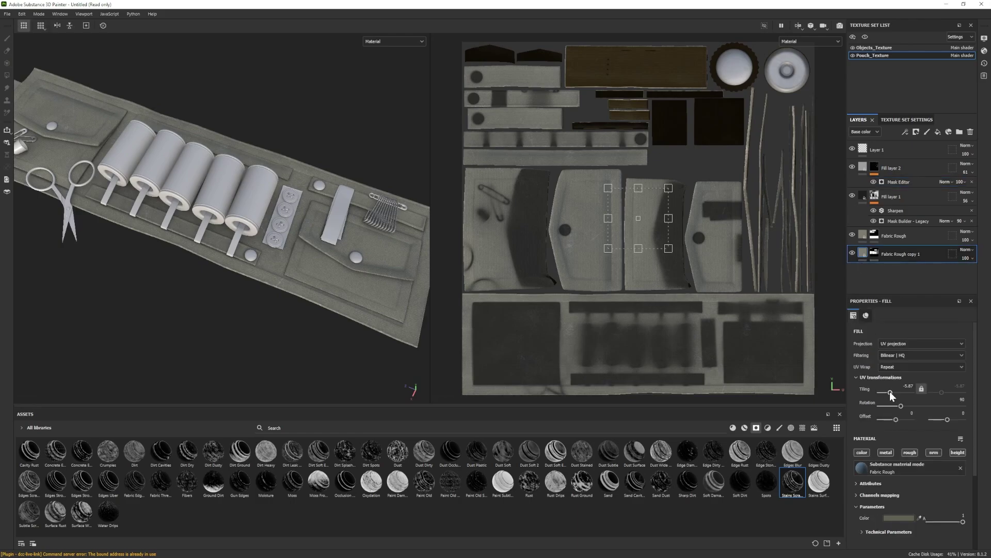
pyautogui.moveTo(891, 391); pyautogui.dragTo(890, 390)
pyautogui.keyDown('alt'); pyautogui.moveTo(361, 268); pyautogui.dragTo(263, 330, button='right'); pyautogui.keyUp('alt')
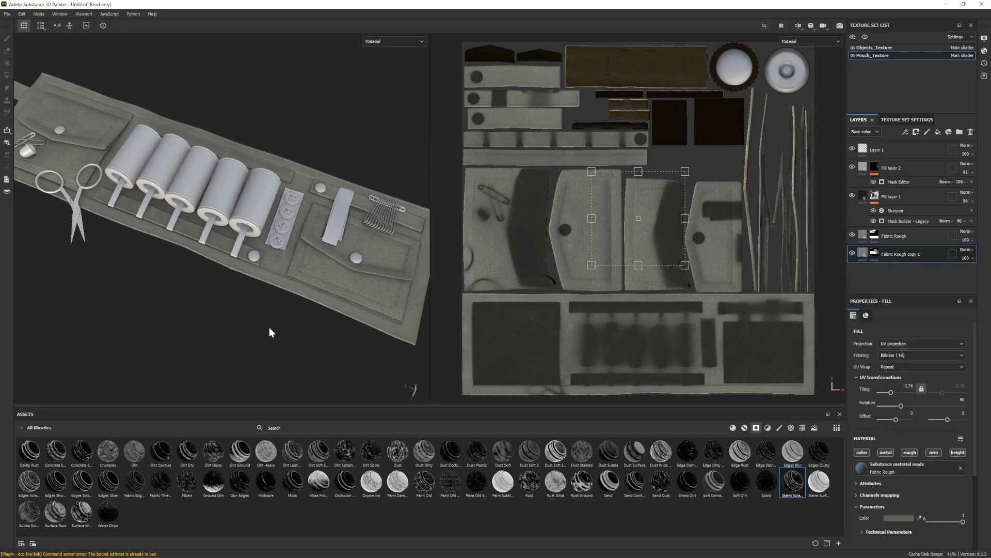
pyautogui.click(872, 238)
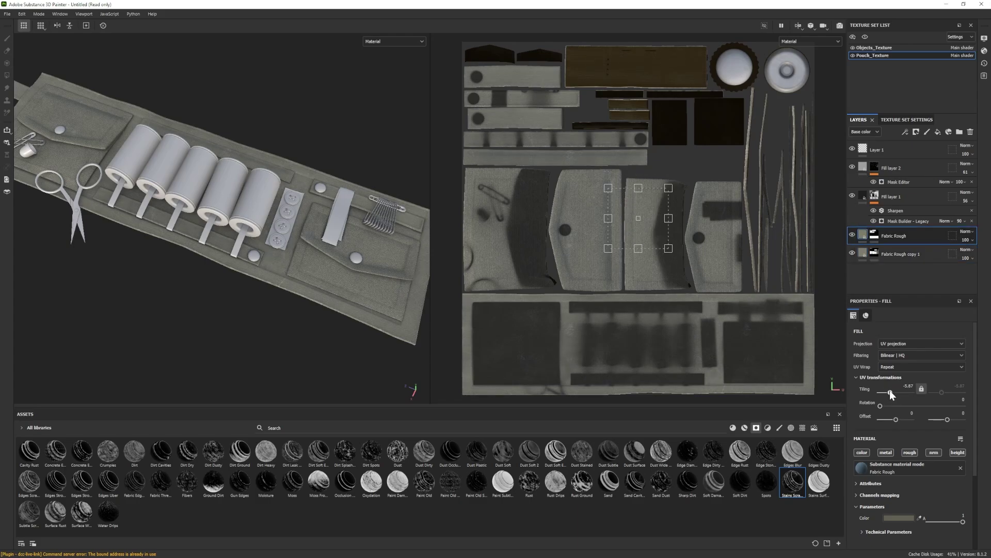
pyautogui.moveTo(890, 391); pyautogui.dragTo(891, 391)
pyautogui.keyDown('alt'); pyautogui.moveTo(326, 260); pyautogui.dragTo(209, 275, button='right'); pyautogui.keyUp('alt')
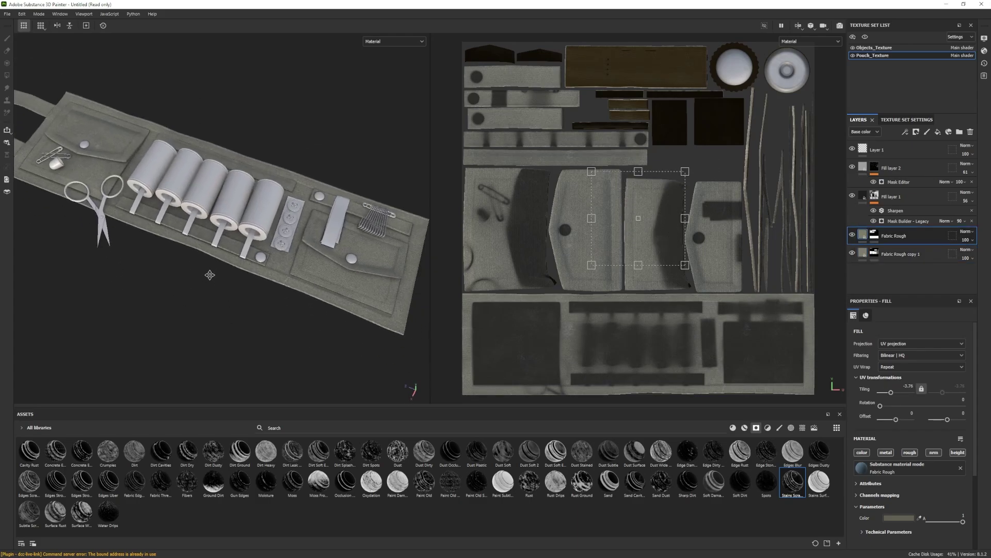
# - Add a fill layer with a black mask above the stains layer and choose the straight stitches brush
pyautogui.click(938, 133)
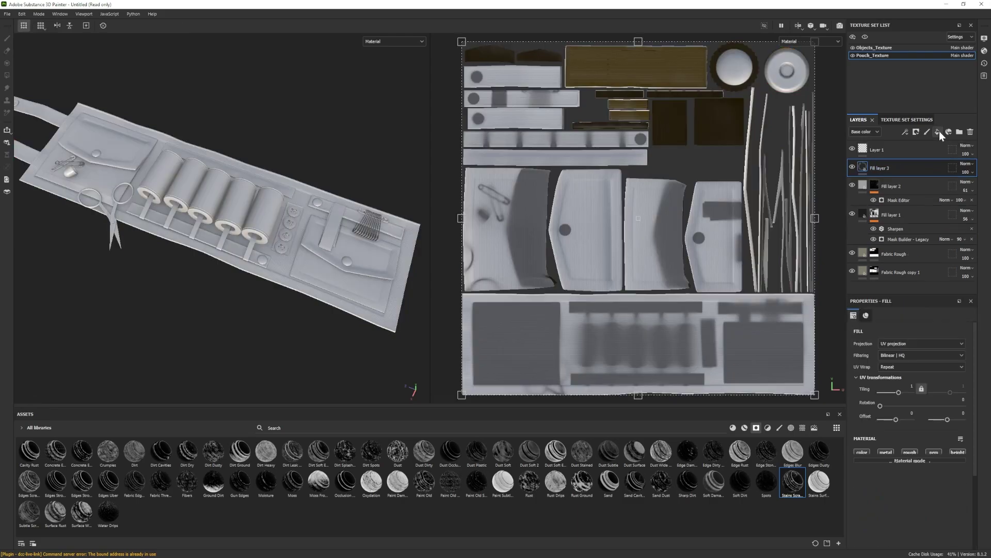
pyautogui.rightClick(881, 168)
pyautogui.click(901, 182)
pyautogui.click(780, 428)
pyautogui.scroll(-6, 597, 487)
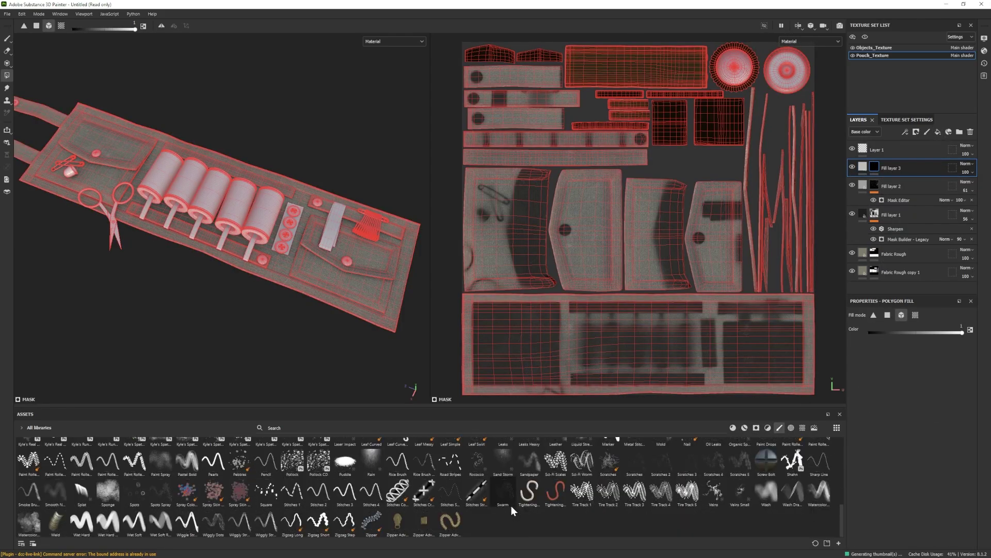
pyautogui.click(477, 494)
# - Paint a straight stitch line at brush size 1.47 in the new fill layer's mask along the pouch base's upper UV edge
pyautogui.keyDown('alt'); pyautogui.moveTo(283, 292); pyautogui.dragTo(325, 330); pyautogui.keyUp('alt')
pyautogui.keyDown('alt'); pyautogui.moveTo(624, 364); pyautogui.dragTo(676, 345, button='right'); pyautogui.keyUp('alt')
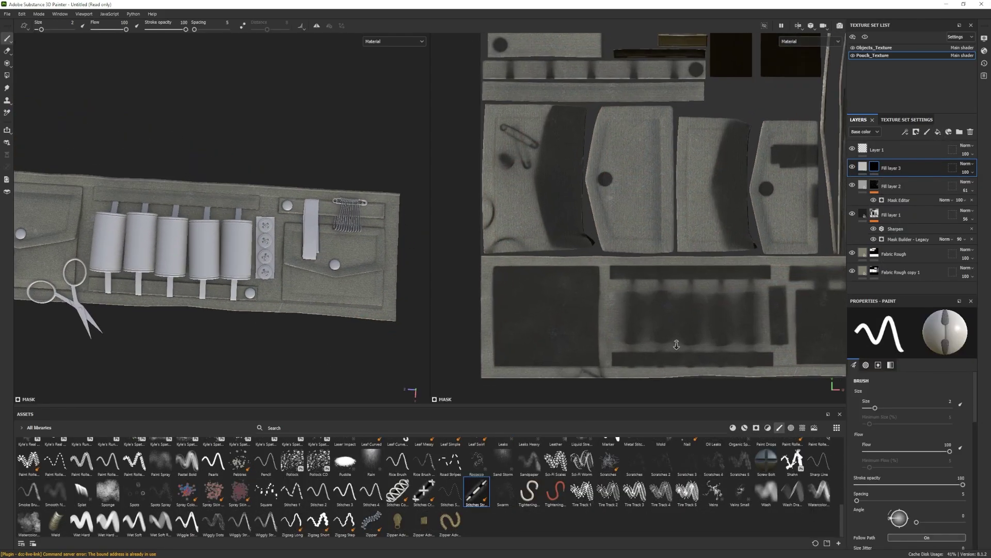
pyautogui.keyDown('alt'); pyautogui.moveTo(677, 344); pyautogui.dragTo(647, 343, button='middle'); pyautogui.keyUp('alt')
pyautogui.scroll(-10, 932, 456)
pyautogui.click(863, 167)
pyautogui.scroll(-5, 899, 524)
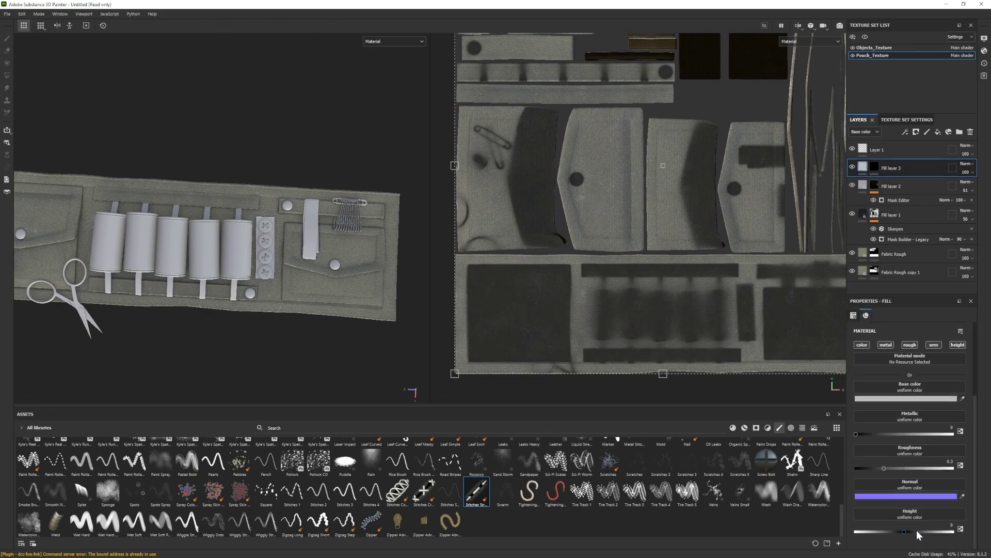
pyautogui.click(874, 166)
pyautogui.scroll(-2, 478, 262)
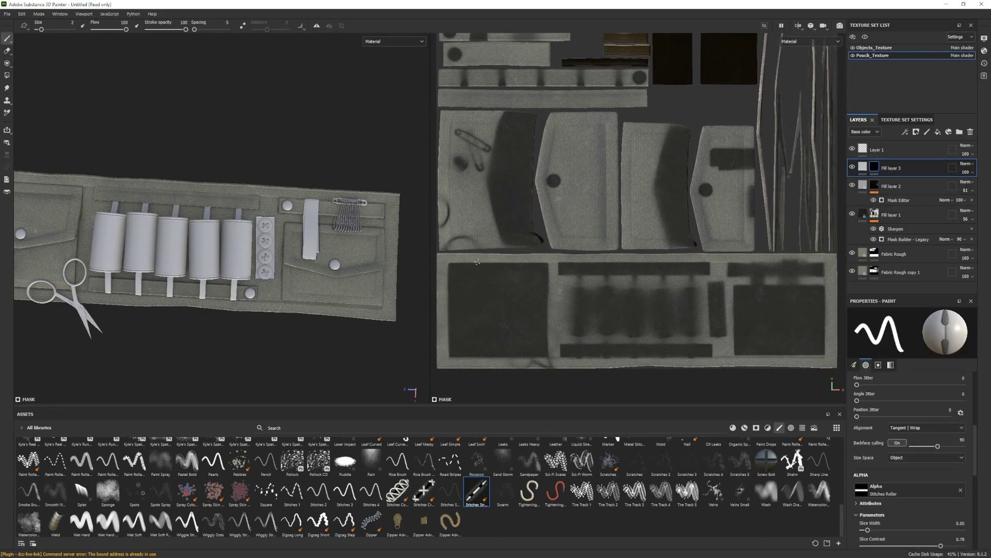
pyautogui.keyDown('ctrl'); pyautogui.moveTo(439, 255); pyautogui.dragTo(436, 255, button='right'); pyautogui.keyUp('ctrl')
pyautogui.click(438, 255)
pyautogui.keyDown('shift'); pyautogui.click(518, 256); pyautogui.keyUp('shift')
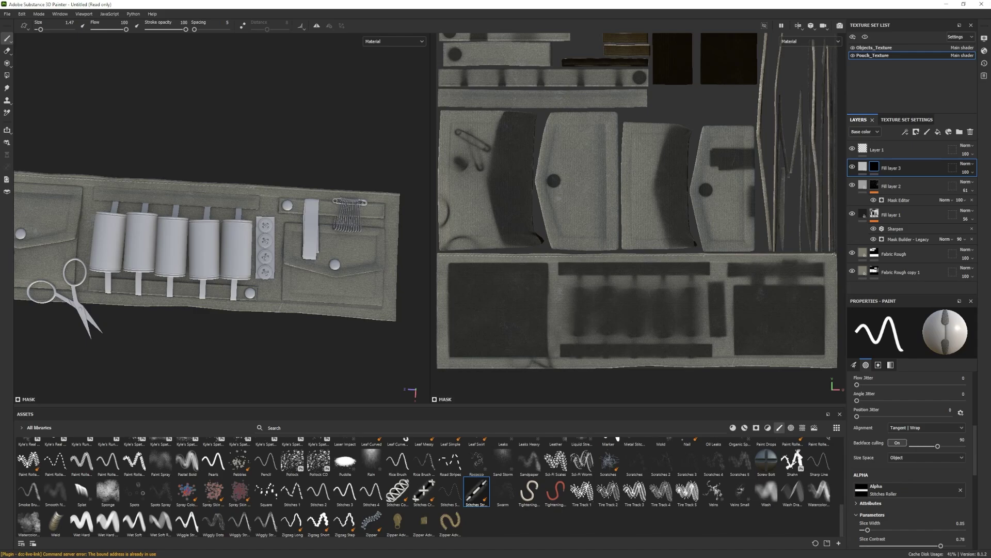
# - Test the stitch brush's Puncture Intensity at 0 and 1 and its Seam Intensity at 0
pyautogui.keyDown('alt'); pyautogui.moveTo(330, 295); pyautogui.dragTo(289, 282); pyautogui.keyUp('alt')
pyautogui.keyDown('alt'); pyautogui.moveTo(289, 282); pyautogui.dragTo(310, 289, button='right'); pyautogui.keyUp('alt')
pyautogui.keyDown('alt'); pyautogui.moveTo(294, 279); pyautogui.dragTo(263, 249, button='middle'); pyautogui.keyUp('alt')
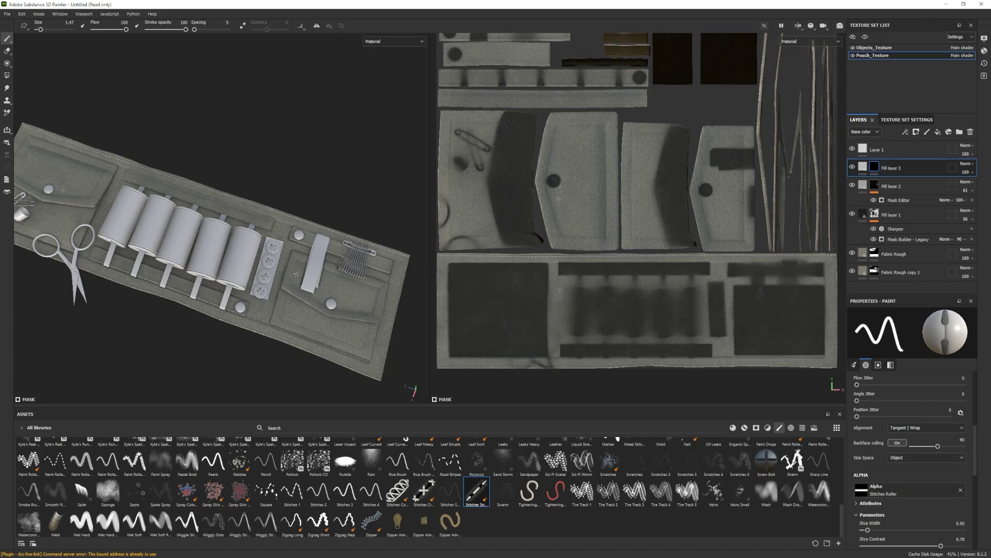
pyautogui.scroll(-5, 919, 484)
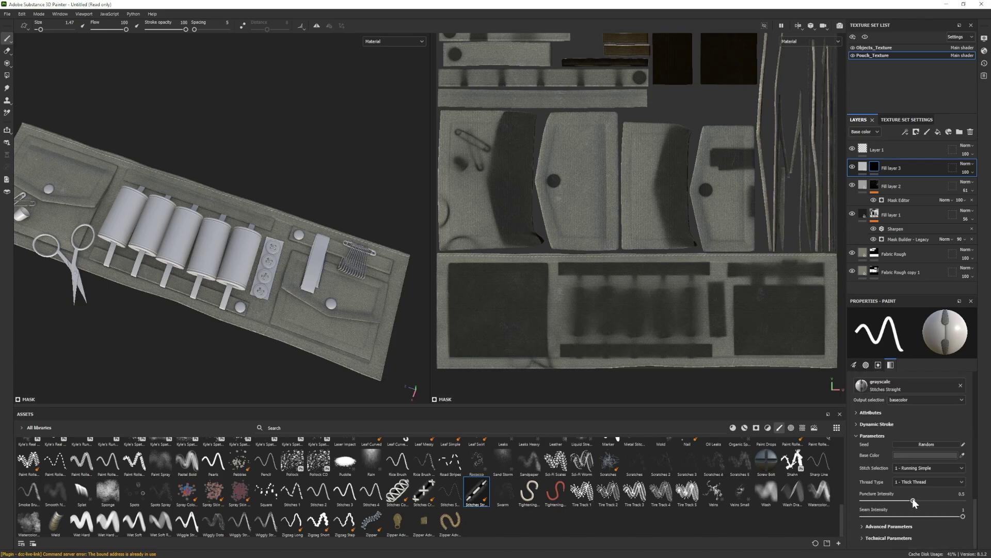
pyautogui.moveTo(960, 500); pyautogui.dragTo(861, 501)
pyautogui.scroll(6, 145, 204)
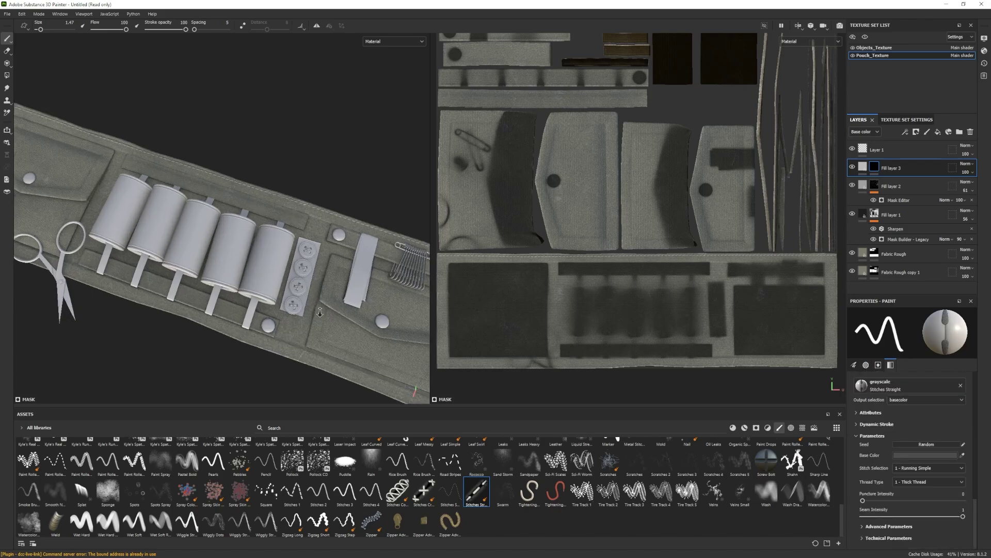
pyautogui.click(957, 501)
pyautogui.moveTo(964, 517); pyautogui.dragTo(858, 522)
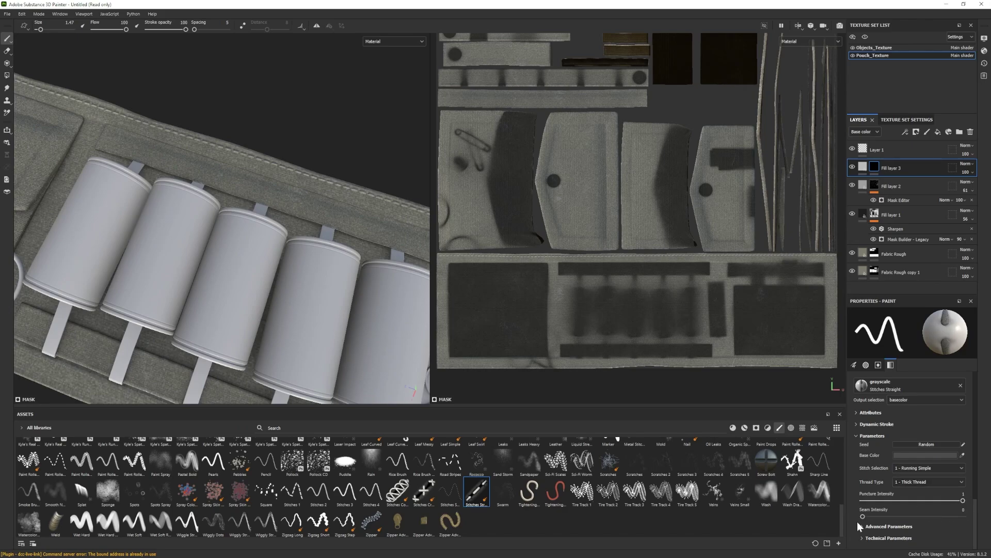
# - Try Stitch Size Length values of 0.47 and 0.75 in the stitch brush's advanced parameters
pyautogui.click(889, 526)
pyautogui.scroll(-3, 896, 529)
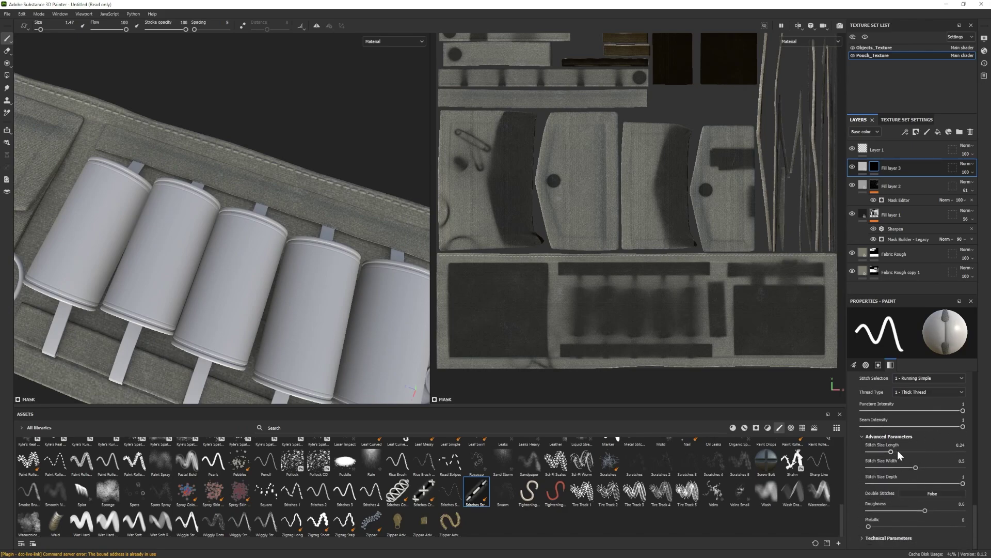
pyautogui.scroll(-5, 289, 232)
pyautogui.keyDown('alt'); pyautogui.moveTo(310, 227); pyautogui.dragTo(171, 222, button='middle'); pyautogui.keyUp('alt')
pyautogui.scroll(4, 233, 233)
pyautogui.keyDown('alt'); pyautogui.moveTo(232, 232); pyautogui.dragTo(274, 217); pyautogui.keyUp('alt')
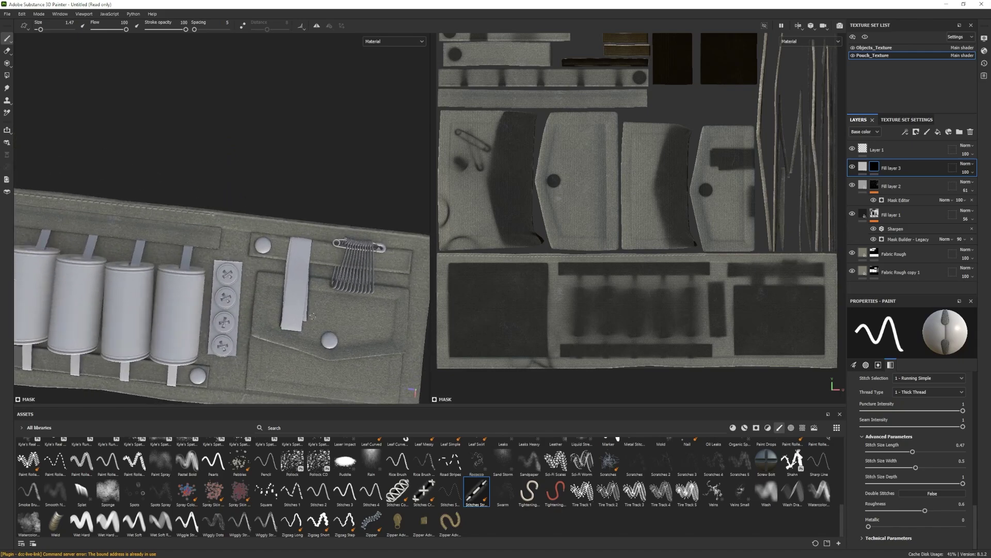
pyautogui.click(22, 14)
pyautogui.keyDown('alt'); pyautogui.moveTo(417, 234); pyautogui.dragTo(305, 194, button='middle'); pyautogui.keyUp('alt')
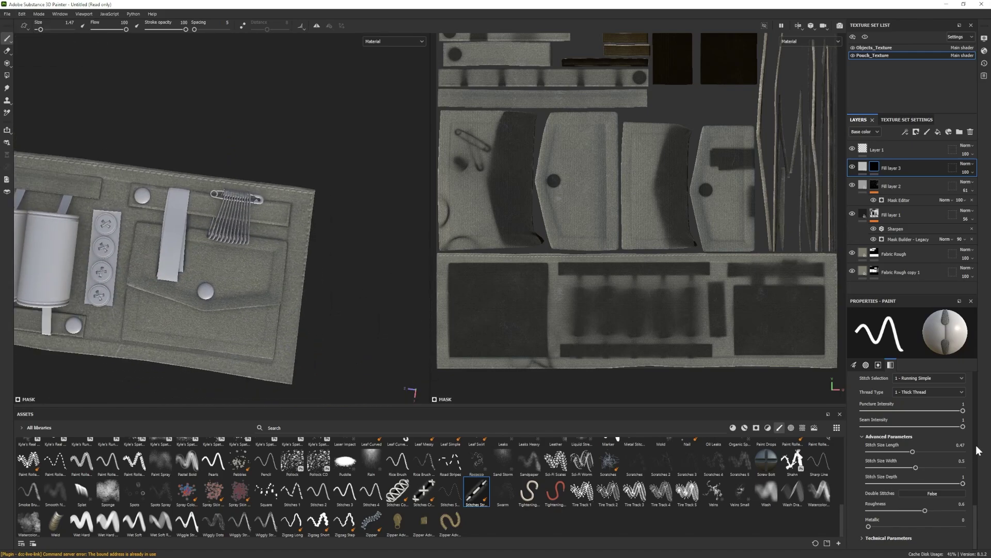
pyautogui.scroll(5, 245, 274)
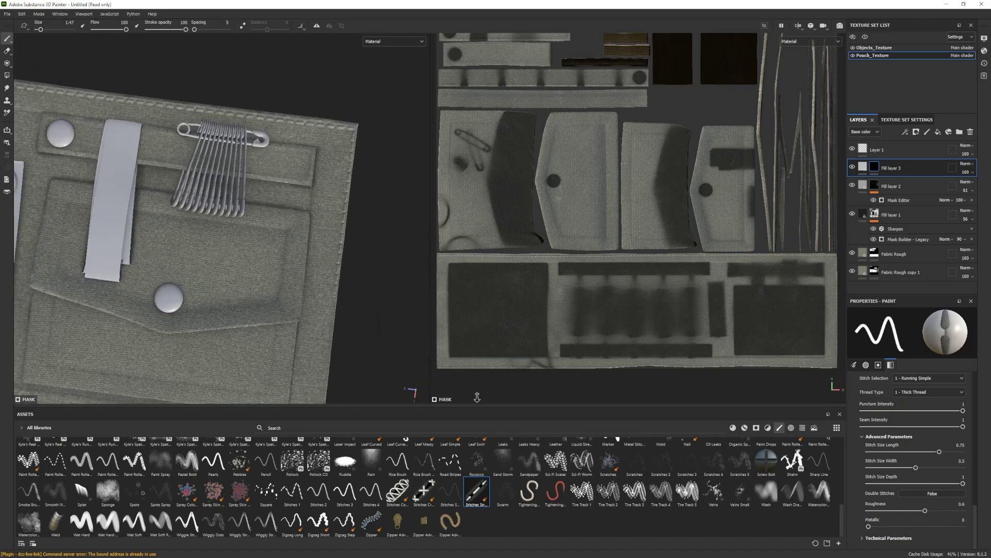
pyautogui.scroll(-3, 246, 274)
# - Set the stitch brush's Puncture Intensity to 0.2 and its Stitch Size Length to 0.58
pyautogui.moveTo(963, 411); pyautogui.dragTo(928, 411)
pyautogui.keyDown('alt'); pyautogui.moveTo(312, 201); pyautogui.dragTo(274, 222, button='right'); pyautogui.keyUp('alt')
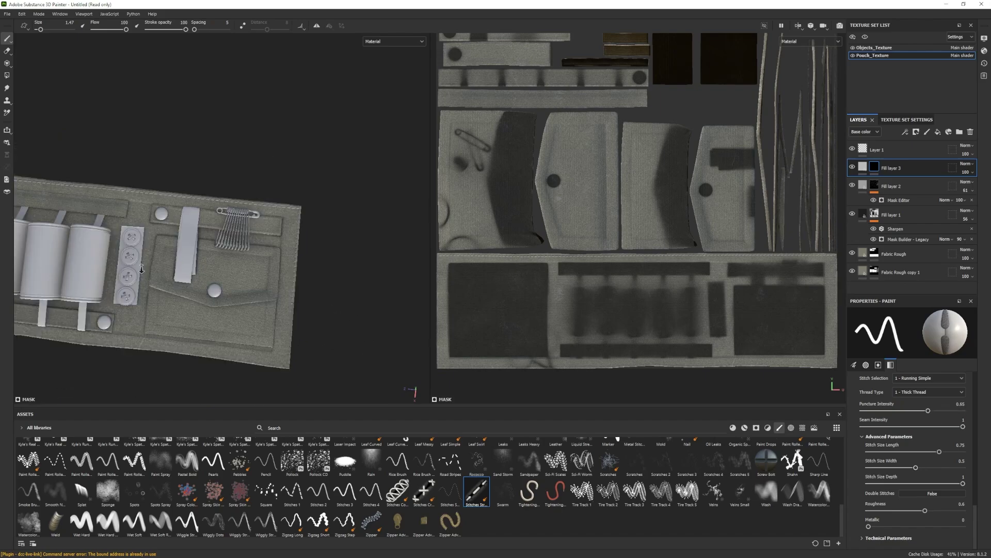
pyautogui.keyDown('alt'); pyautogui.moveTo(273, 222); pyautogui.dragTo(300, 217); pyautogui.keyUp('alt')
pyautogui.moveTo(905, 409); pyautogui.dragTo(912, 411)
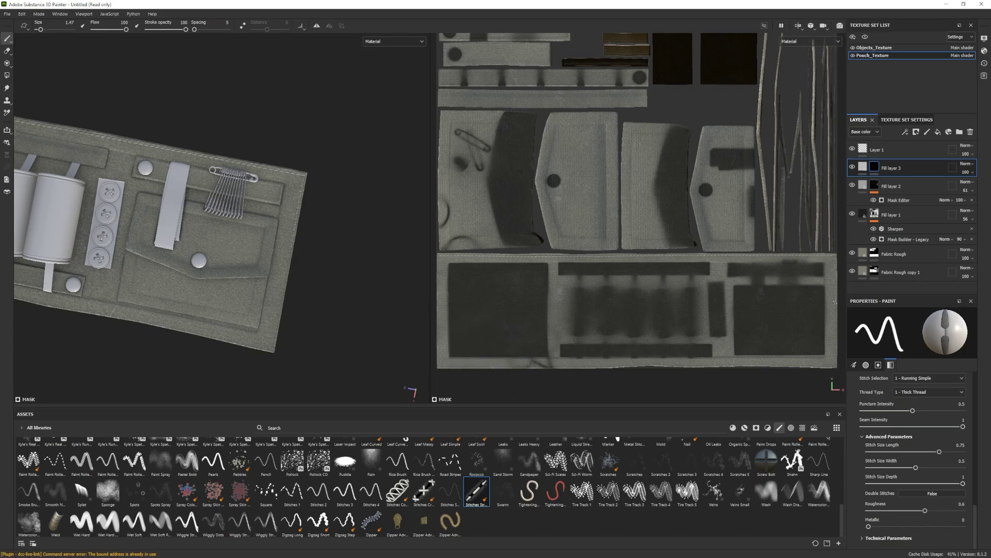
pyautogui.click(887, 411)
pyautogui.scroll(3, 441, 251)
pyautogui.scroll(3, 911, 445)
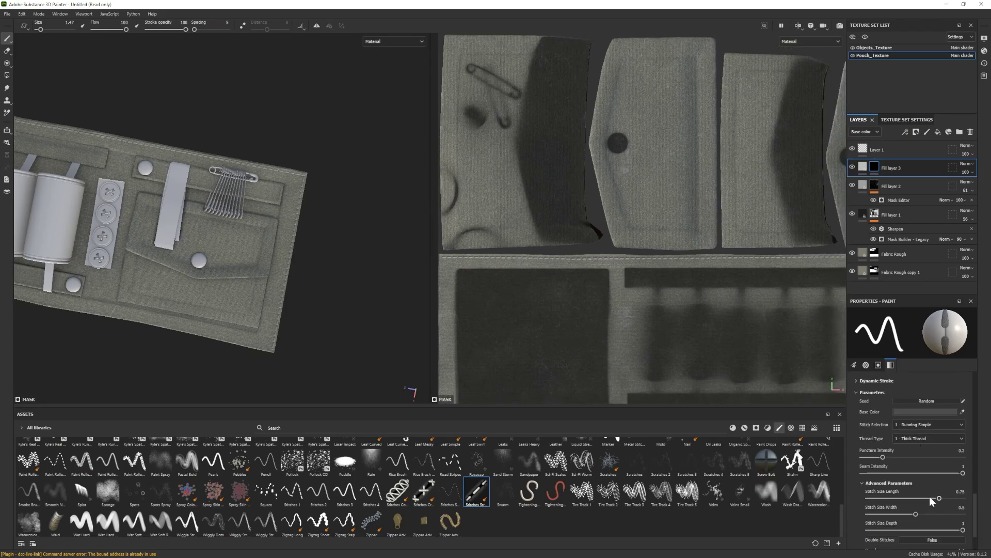
pyautogui.keyDown('alt'); pyautogui.moveTo(278, 283); pyautogui.dragTo(310, 188); pyautogui.keyUp('alt')
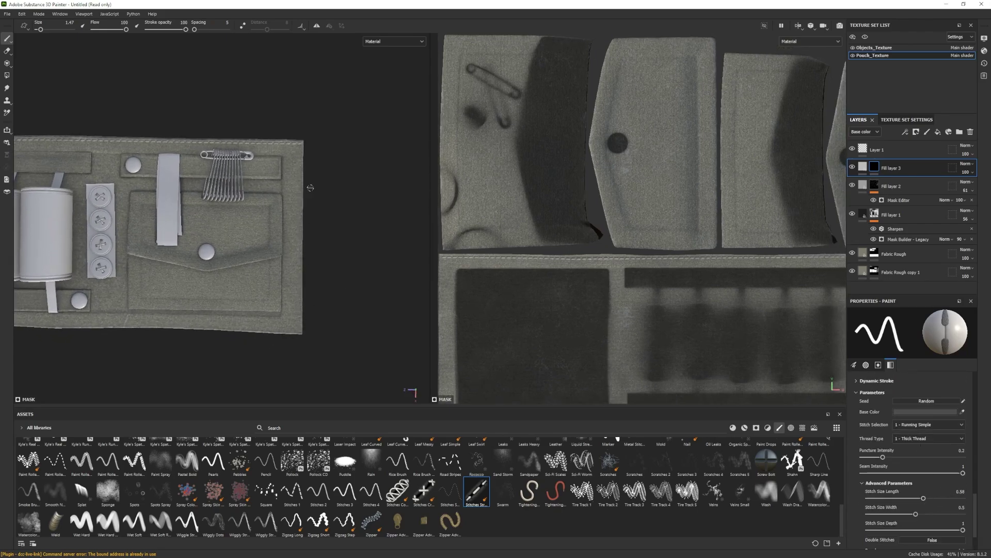
# - Start a stitch line along the pouch base's lower UV edge from its right corner
pyautogui.keyDown('alt'); pyautogui.moveTo(306, 331); pyautogui.dragTo(344, 323); pyautogui.keyUp('alt')
pyautogui.keyDown('alt'); pyautogui.moveTo(344, 323); pyautogui.dragTo(361, 277, button='middle'); pyautogui.keyUp('alt')
pyautogui.scroll(-3, 594, 310)
pyautogui.keyDown('alt'); pyautogui.moveTo(826, 377); pyautogui.dragTo(615, 314, button='middle'); pyautogui.keyUp('alt')
pyautogui.scroll(4, 715, 336)
pyautogui.click(712, 335)
pyautogui.keyDown('shift'); pyautogui.click(605, 328); pyautogui.keyUp('shift')
pyautogui.scroll(-3, 367, 330)
pyautogui.moveTo(86, 306)
pyautogui.keyDown('alt'); pyautogui.mouseDown(button='middle')
pyautogui.moveTo(217, 318)
pyautogui.moveTo(127, 306)
pyautogui.mouseUp(button='middle'); pyautogui.keyUp('alt')
pyautogui.scroll(3, 217, 310)
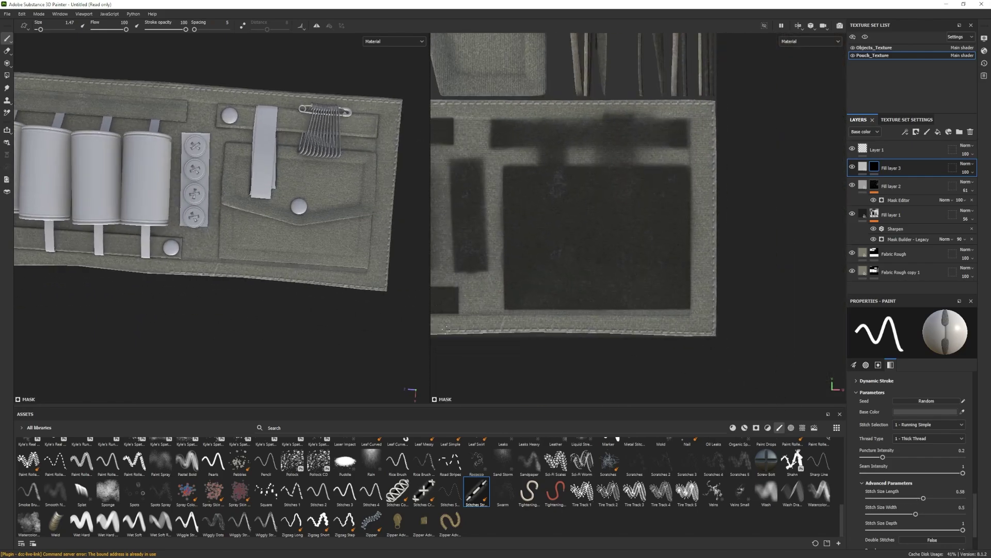
# - Continue the stitch line along the pouch base's lower UV edge to the left corner and stitch the left edge
pyautogui.scroll(3, 543, 328)
pyautogui.keyDown('shift'); pyautogui.click(499, 316); pyautogui.keyUp('shift')
pyautogui.keyDown('alt'); pyautogui.moveTo(542, 319); pyautogui.dragTo(794, 328, button='middle'); pyautogui.keyUp('alt')
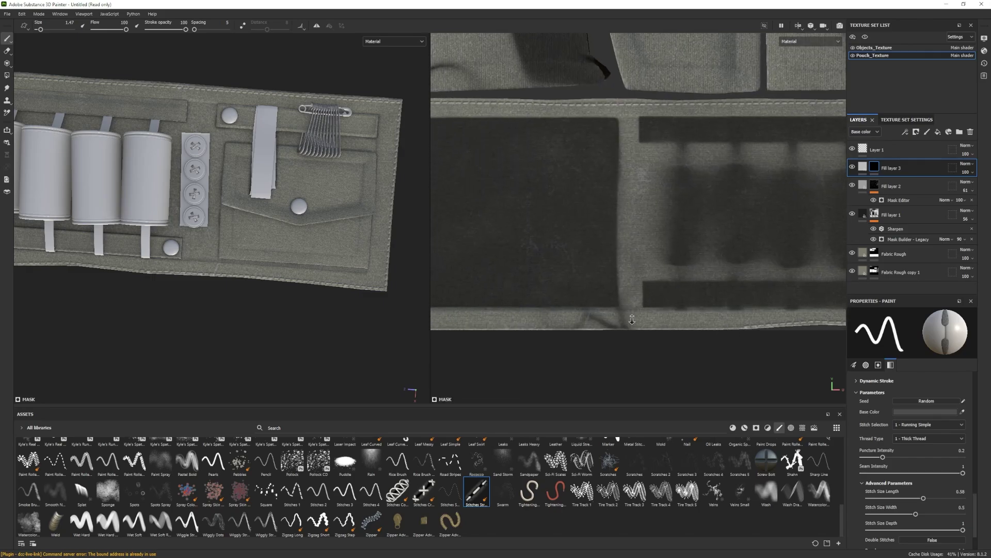
pyautogui.scroll(-2, 805, 329)
pyautogui.keyDown('shift'); pyautogui.click(471, 326); pyautogui.keyUp('shift')
pyautogui.scroll(-3, 216, 310)
pyautogui.keyDown('alt'); pyautogui.moveTo(170, 310); pyautogui.dragTo(337, 341, button='middle'); pyautogui.keyUp('alt')
pyautogui.keyDown('alt'); pyautogui.moveTo(289, 305); pyautogui.dragTo(361, 301, button='middle'); pyautogui.keyUp('alt')
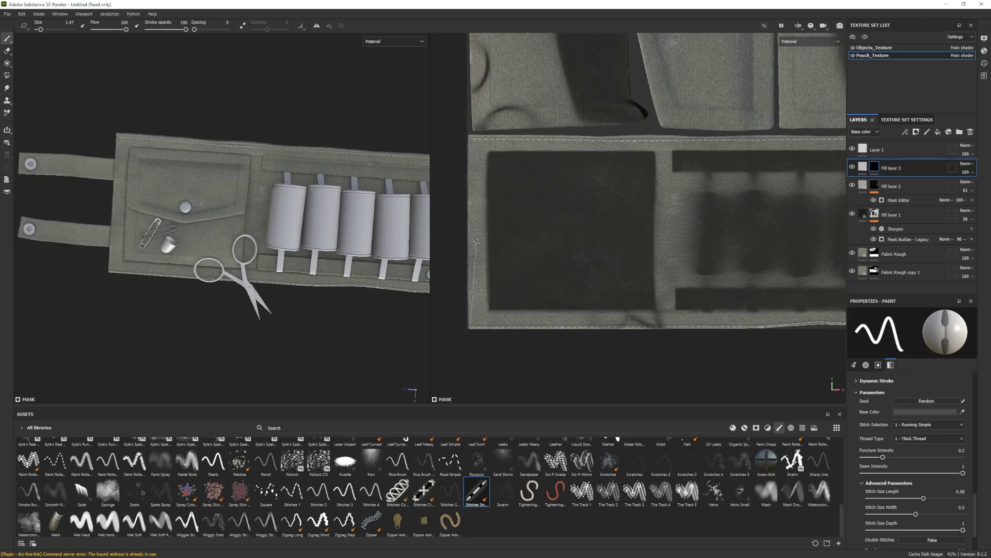
pyautogui.keyDown('alt'); pyautogui.moveTo(382, 305); pyautogui.dragTo(361, 299); pyautogui.keyUp('alt')
pyautogui.keyDown('alt'); pyautogui.moveTo(392, 299); pyautogui.dragTo(222, 308, button='middle'); pyautogui.keyUp('alt')
pyautogui.keyDown('alt'); pyautogui.moveTo(279, 305); pyautogui.dragTo(342, 300); pyautogui.keyUp('alt')
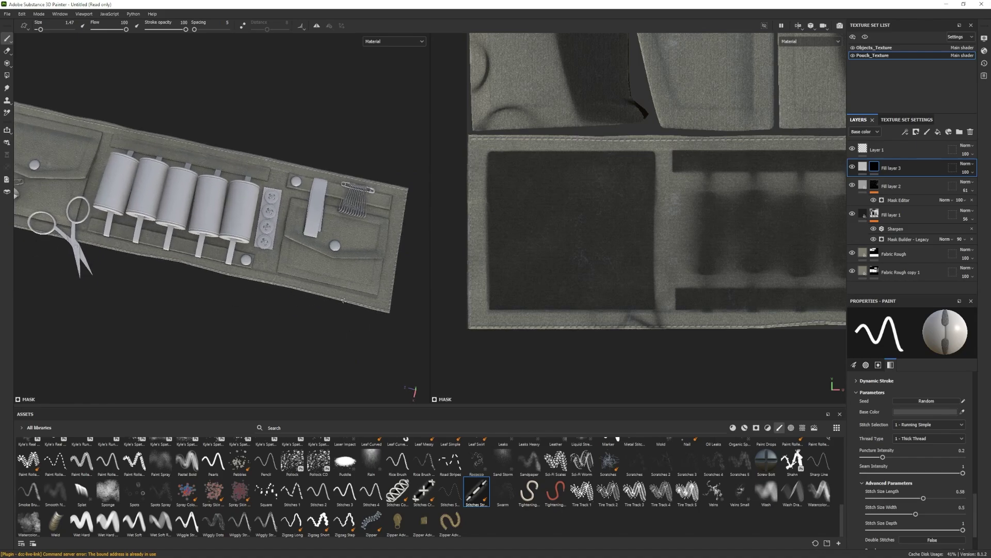
# - Paint a straight stitch line down the pouch base's right UV edge
pyautogui.keyDown('alt'); pyautogui.moveTo(806, 310); pyautogui.dragTo(465, 315, button='middle'); pyautogui.keyUp('alt')
pyautogui.scroll(2, 726, 319)
pyautogui.scroll(-1, 723, 318)
pyautogui.click(671, 122)
pyautogui.keyDown('shift'); pyautogui.click(670, 207); pyautogui.keyUp('shift')
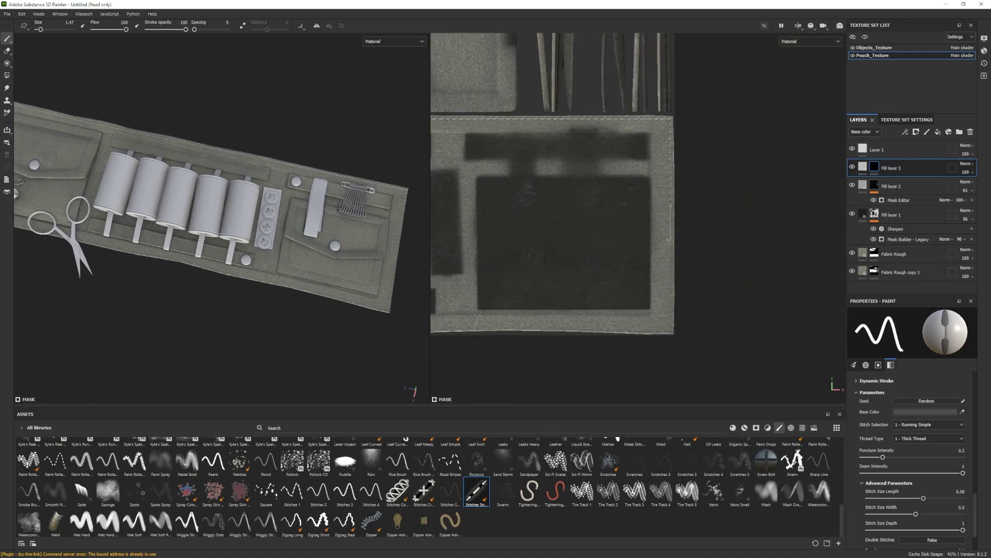
pyautogui.moveTo(661, 328); pyautogui.dragTo(752, 299, button='middle')
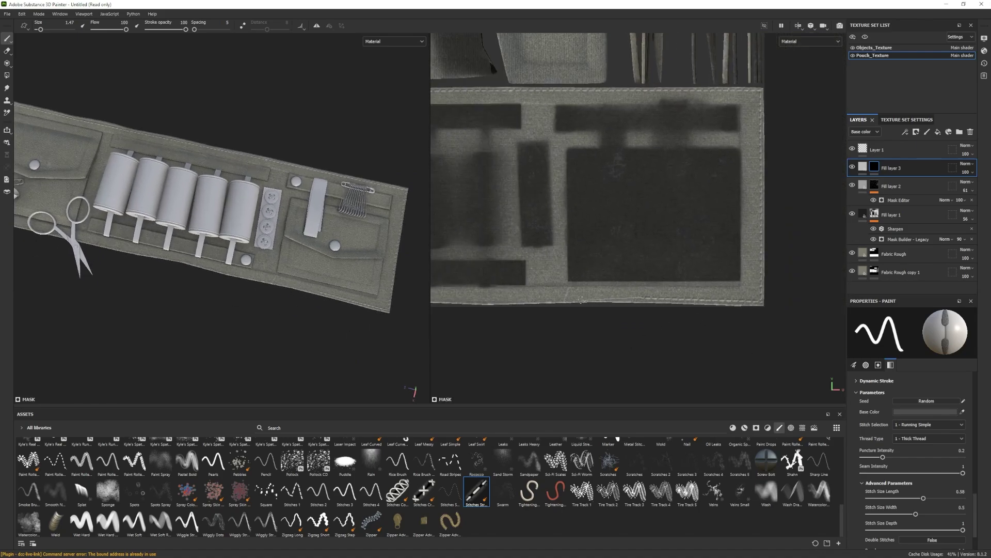
# - Undo the last stitch stroke and repaint the line along the pouch base's lower UV edge
pyautogui.scroll(-2, 682, 315)
pyautogui.moveTo(488, 304)
pyautogui.keyDown('alt'); pyautogui.mouseDown(button='middle')
pyautogui.moveTo(681, 315)
pyautogui.moveTo(612, 314)
pyautogui.mouseUp(button='middle'); pyautogui.keyUp('alt')
pyautogui.hotkey('ctrl', 'z')
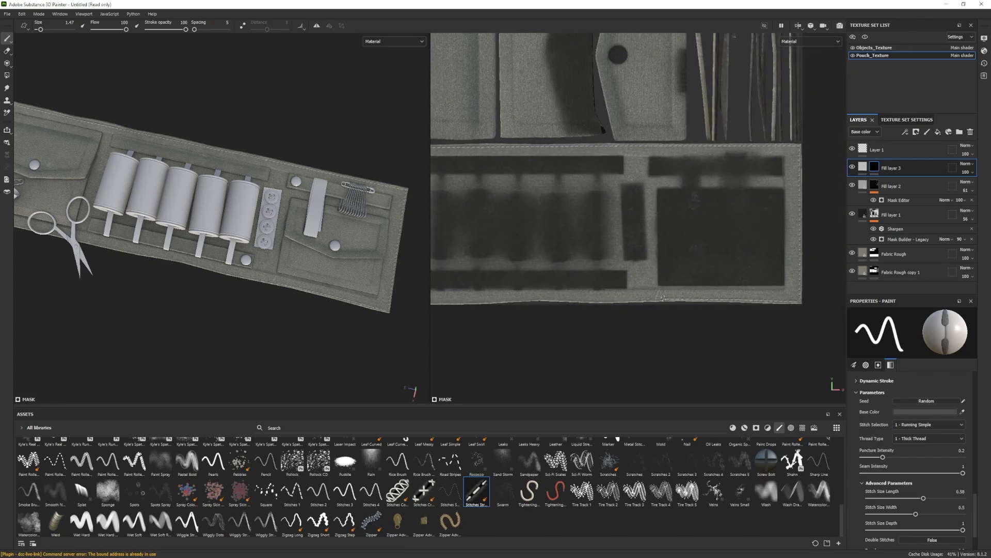
pyautogui.moveTo(534, 298); pyautogui.dragTo(667, 290, button='middle')
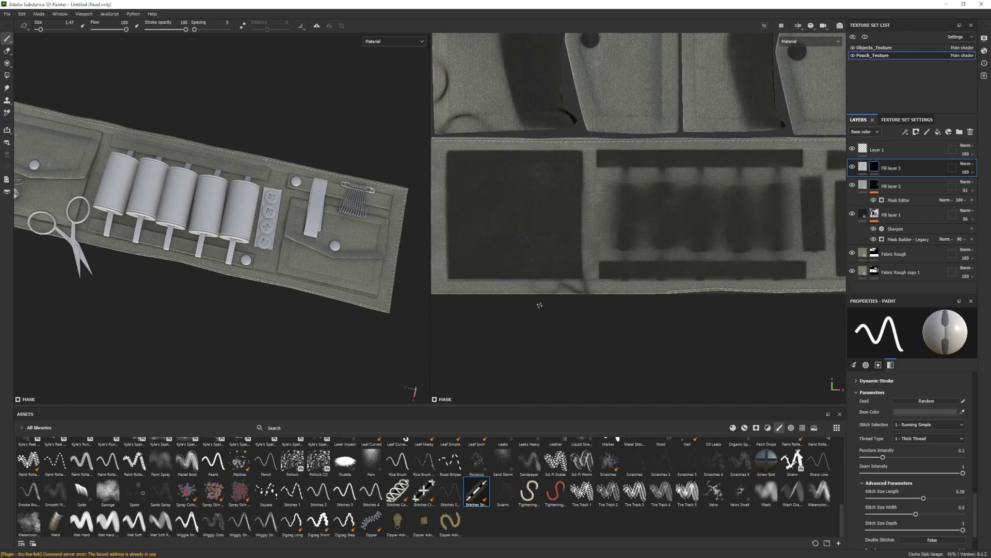
pyautogui.keyDown('alt'); pyautogui.moveTo(540, 305); pyautogui.dragTo(572, 306, button='middle'); pyautogui.keyUp('alt')
pyautogui.keyDown('alt'); pyautogui.moveTo(138, 258); pyautogui.dragTo(263, 281, button='middle'); pyautogui.keyUp('alt')
pyautogui.keyDown('alt'); pyautogui.moveTo(263, 281); pyautogui.dragTo(310, 287); pyautogui.keyUp('alt')
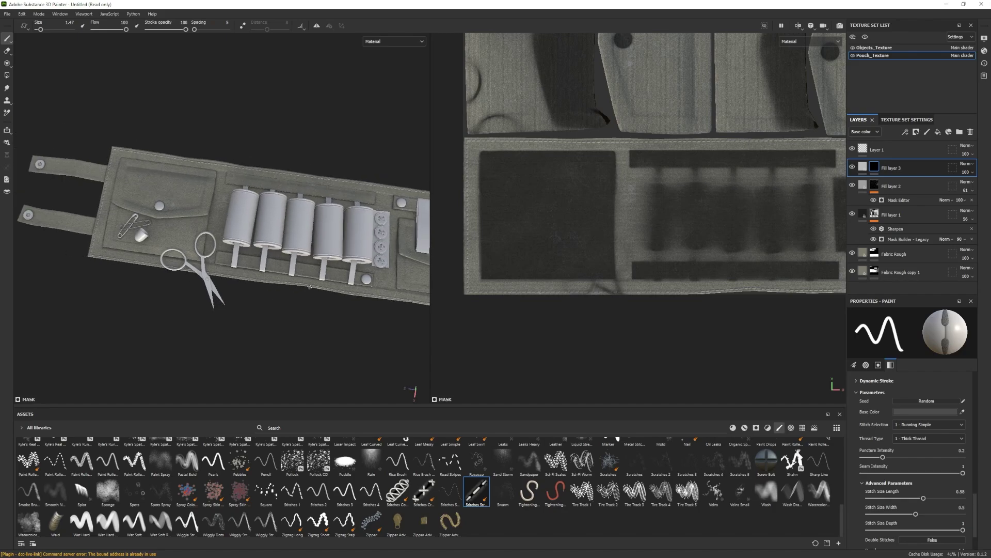
# - Darken the base colour of the stitch fill layer to a mid grey
pyautogui.scroll(-2, 934, 483)
pyautogui.click(862, 167)
pyautogui.keyDown('alt'); pyautogui.moveTo(356, 333); pyautogui.dragTo(211, 315, button='middle'); pyautogui.keyUp('alt')
pyautogui.click(894, 399)
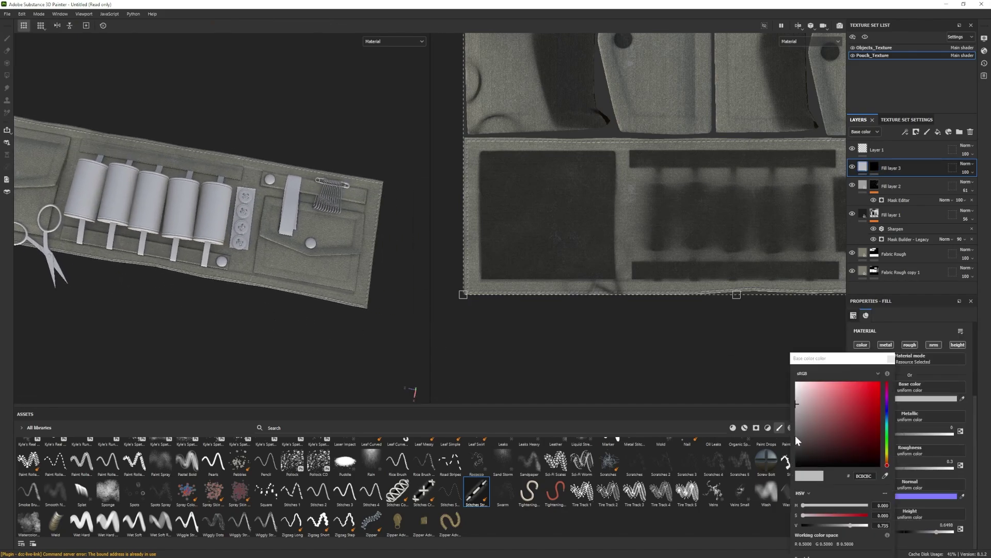
pyautogui.click(795, 432)
pyautogui.keyDown('alt'); pyautogui.moveTo(315, 330); pyautogui.dragTo(335, 338); pyautogui.keyUp('alt')
pyautogui.keyDown('alt'); pyautogui.moveTo(335, 338); pyautogui.dragTo(261, 329, button='middle'); pyautogui.keyUp('alt')
pyautogui.click(892, 358)
# - Return to the stitch fill layer's mask and rename the layer as Stitches
pyautogui.keyDown('alt'); pyautogui.moveTo(821, 67); pyautogui.dragTo(691, 193, button='middle'); pyautogui.keyUp('alt')
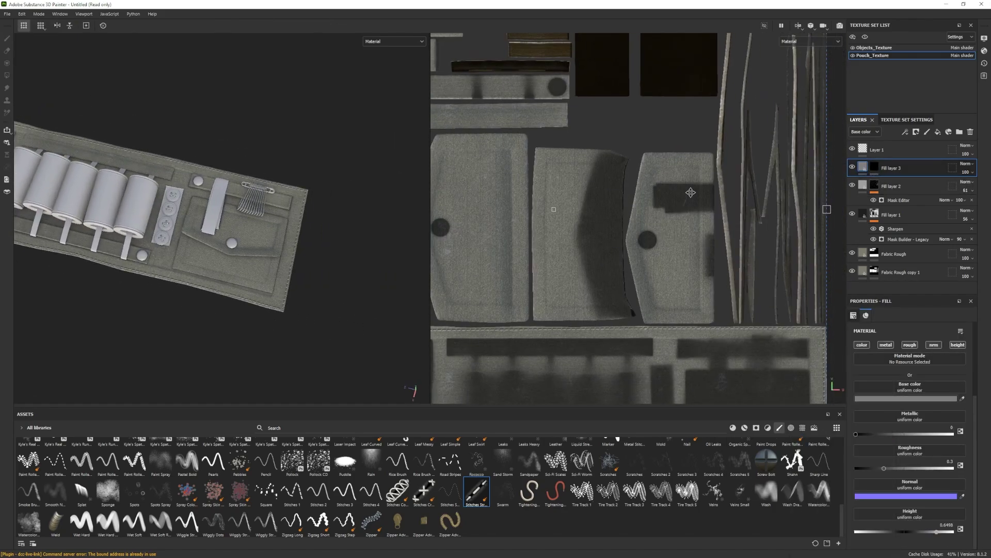
pyautogui.click(875, 167)
pyautogui.doubleClick(892, 168)
pyautogui.write('Stitches')
pyautogui.press('Return')
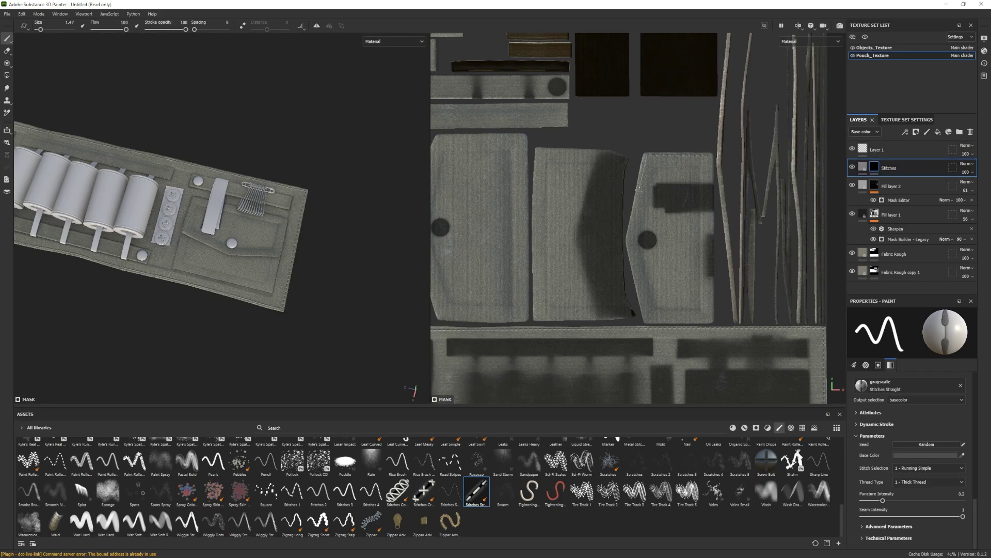
# - Paint outer and inner stitch lines around the small pocket flap's UV shell in the Stitches mask
pyautogui.keyDown('shift'); pyautogui.click(709, 320); pyautogui.keyUp('shift')
pyautogui.keyDown('shift'); pyautogui.click(710, 157); pyautogui.keyUp('shift')
pyautogui.keyDown('shift'); pyautogui.click(700, 164); pyautogui.keyUp('shift')
pyautogui.scroll(-3, 170, 273)
pyautogui.click(863, 166)
pyautogui.moveTo(170, 272)
pyautogui.keyDown('alt'); pyautogui.mouseDown()
pyautogui.moveTo(155, 272)
pyautogui.moveTo(223, 312)
pyautogui.mouseUp(); pyautogui.keyUp('alt')
pyautogui.scroll(3, 206, 301)
pyautogui.click(874, 168)
pyautogui.keyDown('alt'); pyautogui.moveTo(590, 183); pyautogui.dragTo(631, 204, button='middle'); pyautogui.keyUp('alt')
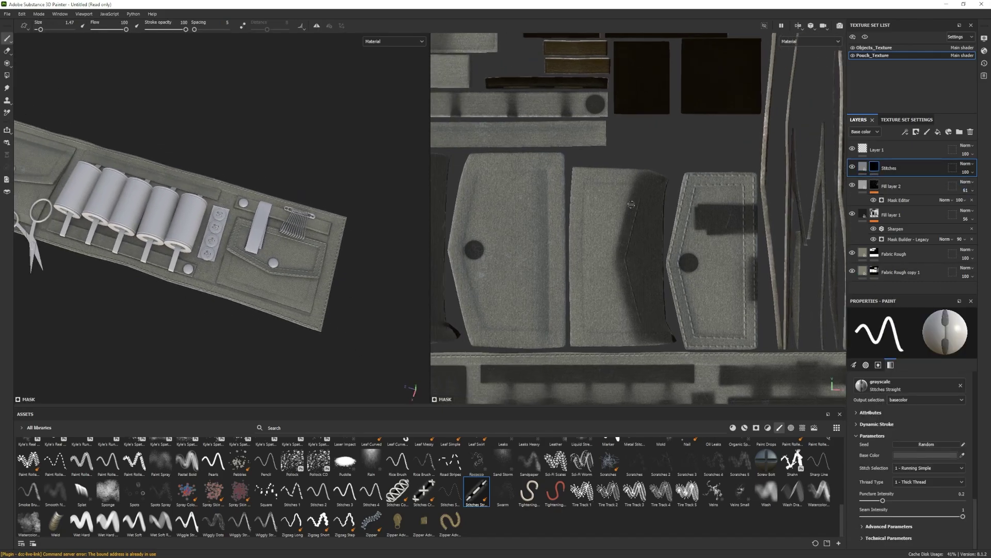
# - Paint outer and inner stitch lines around the small pocket panel's UV shell
pyautogui.click(648, 173)
pyautogui.click(642, 182)
pyautogui.keyDown('shift'); pyautogui.click(584, 181); pyautogui.keyUp('shift')
pyautogui.scroll(-2, 369, 288)
pyautogui.moveTo(402, 281)
pyautogui.keyDown('alt'); pyautogui.mouseDown()
pyautogui.moveTo(369, 289)
pyautogui.moveTo(400, 274)
pyautogui.mouseUp(); pyautogui.keyUp('alt')
pyautogui.moveTo(522, 211)
pyautogui.keyDown('alt'); pyautogui.mouseDown(button='middle')
pyautogui.moveTo(609, 291)
pyautogui.moveTo(673, 215)
pyautogui.mouseUp(button='middle'); pyautogui.keyUp('alt')
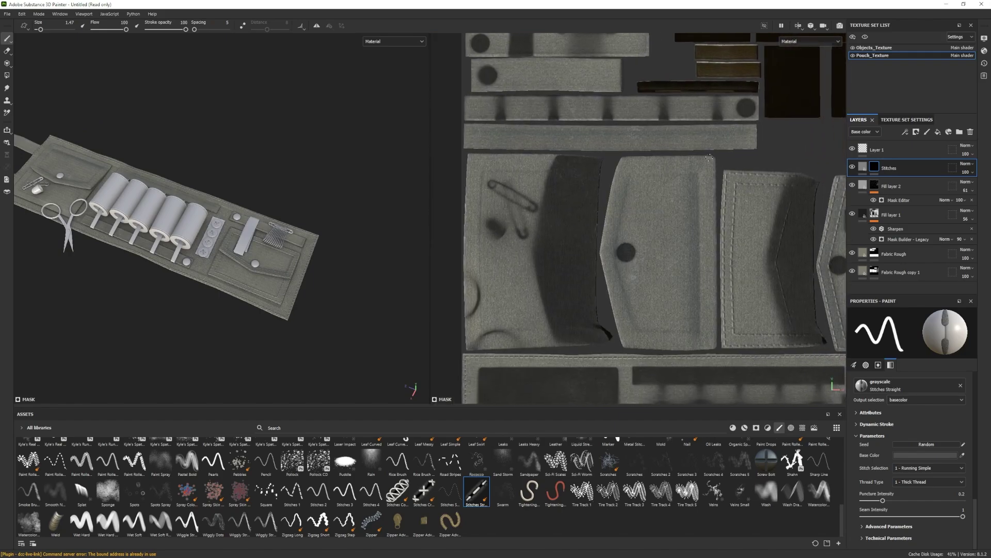
# - Paint outer and inner stitch lines around the large pocket flap's UV shell
pyautogui.click(714, 159)
pyautogui.keyDown('shift'); pyautogui.click(625, 159); pyautogui.keyUp('shift')
pyautogui.keyDown('shift'); pyautogui.click(623, 347); pyautogui.keyUp('shift')
pyautogui.keyDown('shift'); pyautogui.click(714, 158); pyautogui.keyUp('shift')
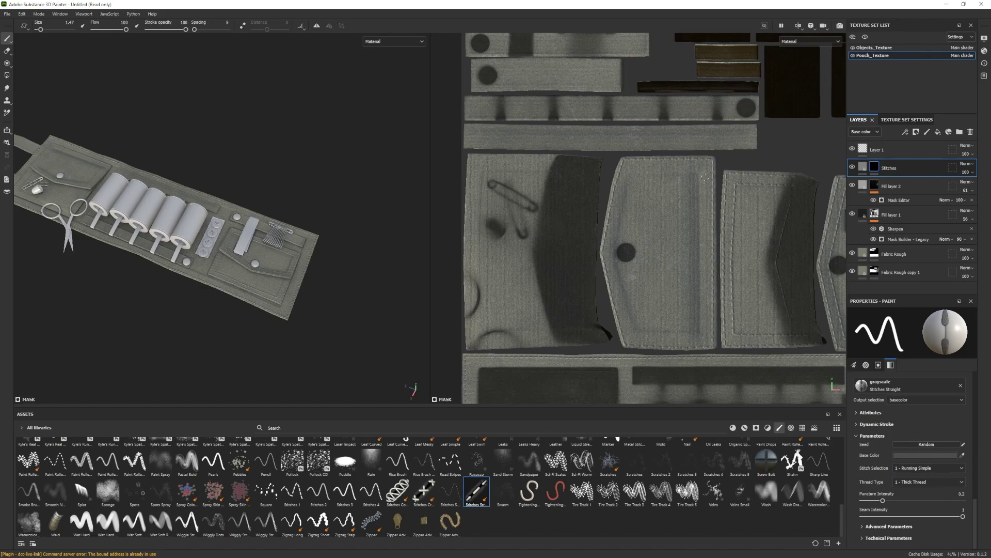
pyautogui.keyDown('shift'); pyautogui.click(631, 331); pyautogui.keyUp('shift')
pyautogui.keyDown('shift'); pyautogui.click(700, 333); pyautogui.keyUp('shift')
pyautogui.keyDown('shift'); pyautogui.click(700, 171); pyautogui.keyUp('shift')
pyautogui.scroll(-2, 310, 207)
pyautogui.keyDown('alt'); pyautogui.moveTo(207, 217); pyautogui.dragTo(305, 250, button='middle'); pyautogui.keyUp('alt')
pyautogui.scroll(4, 304, 250)
pyautogui.keyDown('alt'); pyautogui.moveTo(304, 250); pyautogui.dragTo(313, 240); pyautogui.keyUp('alt')
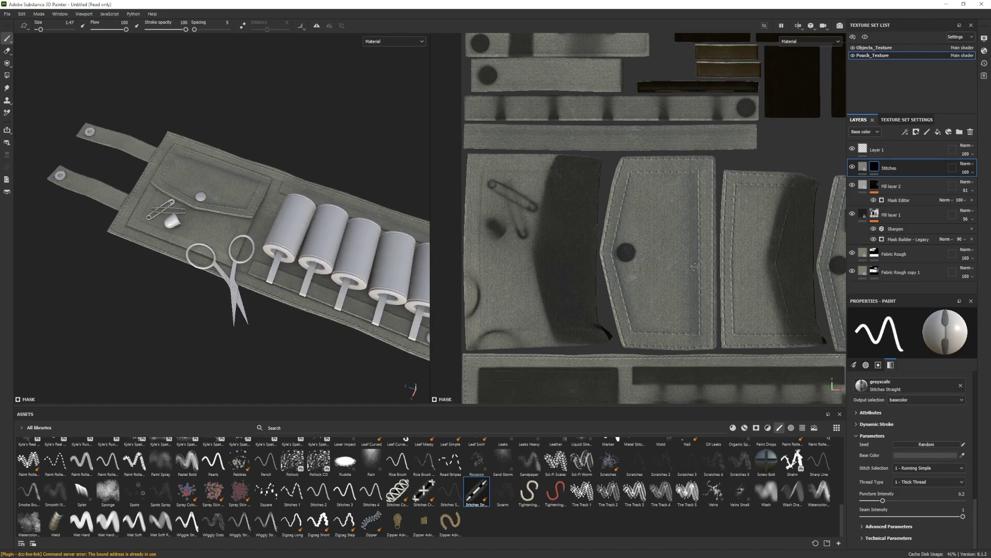
# - Paint outer and inner stitch lines around the large pocket panel's UV shell
pyautogui.keyDown('alt'); pyautogui.moveTo(695, 267); pyautogui.dragTo(794, 265, button='middle'); pyautogui.keyUp('alt')
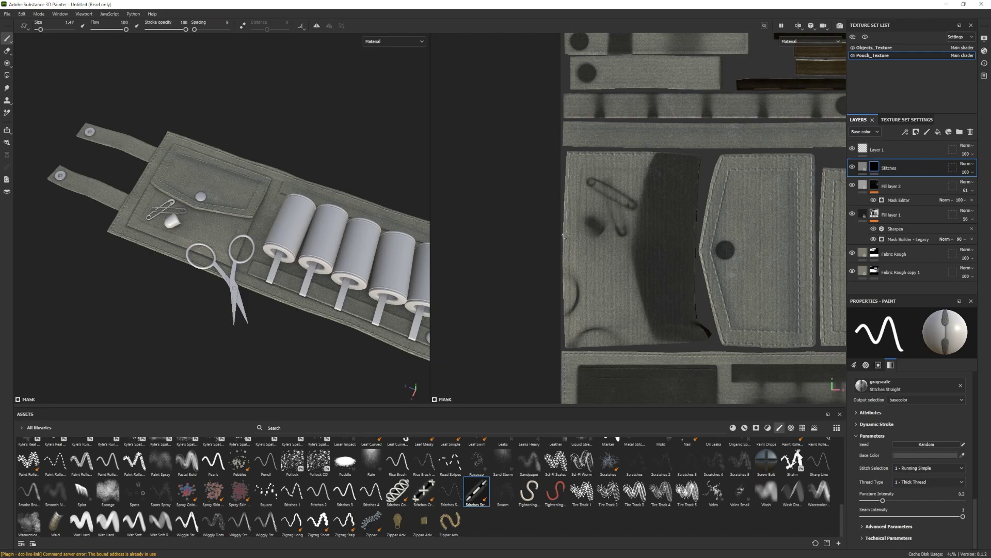
pyautogui.keyDown('shift'); pyautogui.click(569, 347); pyautogui.keyUp('shift')
pyautogui.keyDown('shift'); pyautogui.click(699, 340); pyautogui.keyUp('shift')
pyautogui.click(652, 328)
pyautogui.keyDown('shift'); pyautogui.click(578, 328); pyautogui.keyUp('shift')
pyautogui.keyDown('shift'); pyautogui.click(658, 168); pyautogui.keyUp('shift')
pyautogui.scroll(-3, 289, 233)
pyautogui.keyDown('alt'); pyautogui.moveTo(289, 232); pyautogui.dragTo(257, 217, button='middle'); pyautogui.keyUp('alt')
pyautogui.scroll(-1, 671, 170)
# - Paint stitch lines along both long edges of the long plain strip above the pocket UV shells
pyautogui.keyDown('alt'); pyautogui.moveTo(671, 170); pyautogui.dragTo(649, 223, button='middle'); pyautogui.keyUp('alt')
pyautogui.click(555, 205)
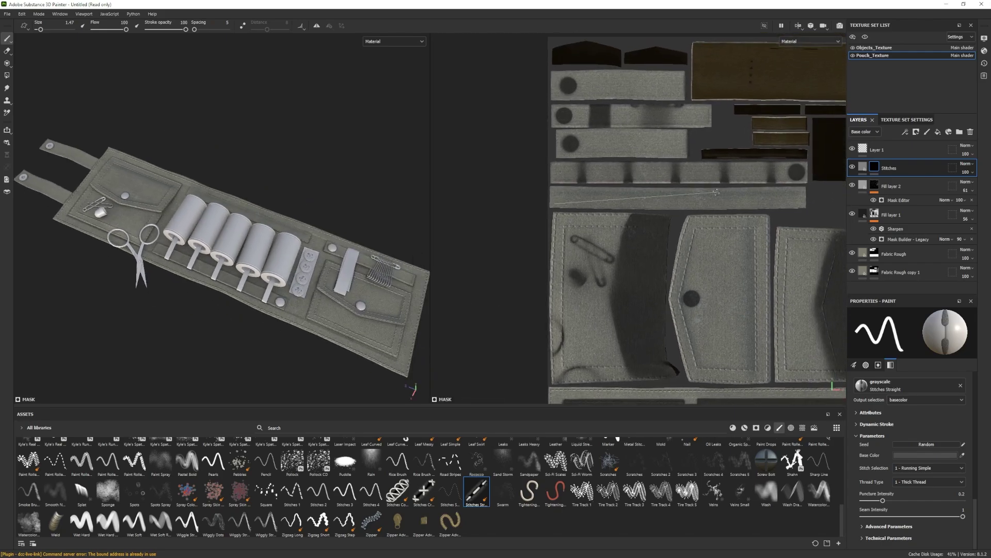
pyautogui.keyDown('shift'); pyautogui.click(653, 206); pyautogui.keyUp('shift')
pyautogui.keyDown('shift'); pyautogui.click(801, 191); pyautogui.keyUp('shift')
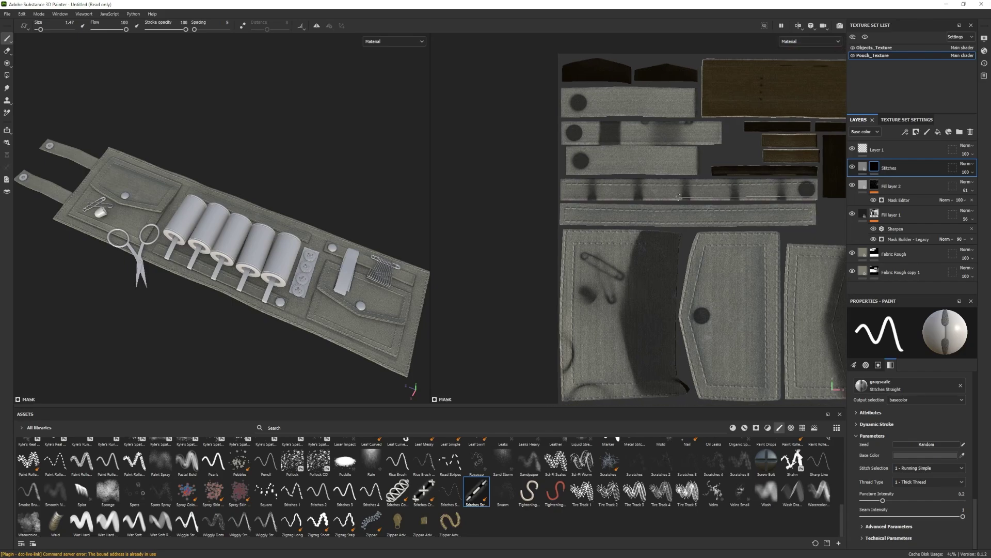
# - Paint stitch lines around the strap and band UV shells above the long plain strip
pyautogui.keyDown('shift'); pyautogui.click(692, 150); pyautogui.keyUp('shift')
pyautogui.keyDown('shift'); pyautogui.click(691, 171); pyautogui.keyUp('shift')
pyautogui.keyDown('shift'); pyautogui.click(571, 172); pyautogui.keyUp('shift')
pyautogui.keyDown('shift'); pyautogui.click(570, 153); pyautogui.keyUp('shift')
pyautogui.press('e')
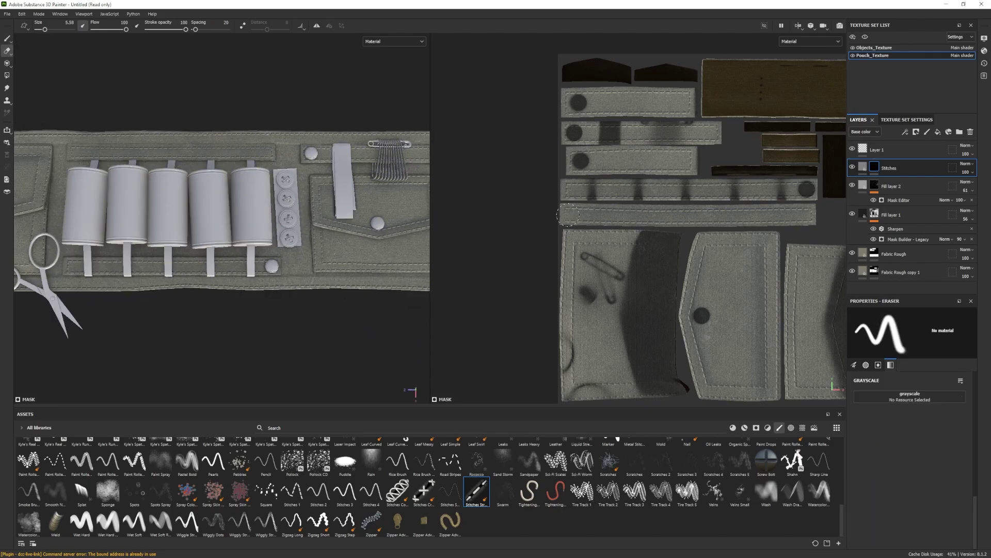
pyautogui.scroll(-1, 662, 219)
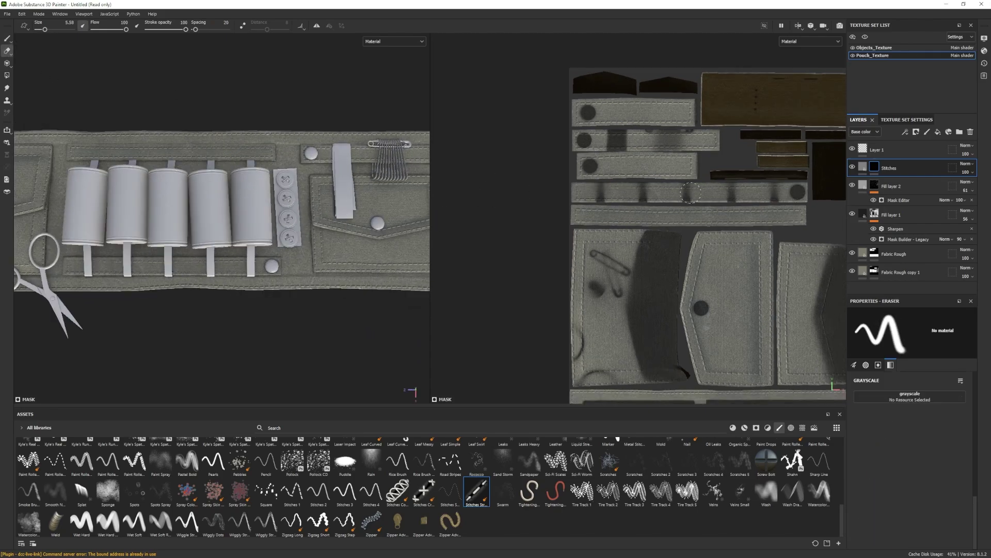
pyautogui.click(7, 39)
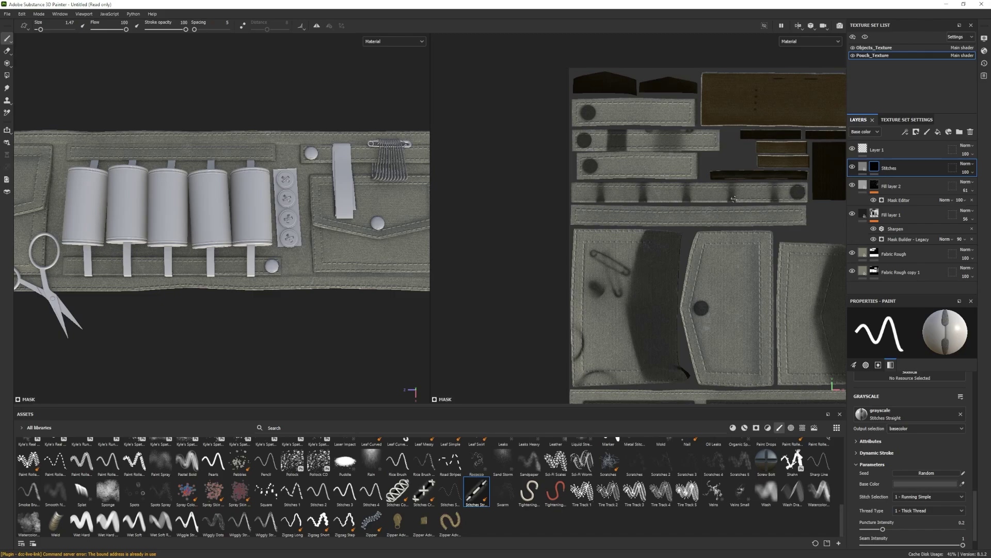
pyautogui.scroll(-2, 172, 190)
pyautogui.keyDown('alt'); pyautogui.moveTo(172, 190); pyautogui.dragTo(141, 213); pyautogui.keyUp('alt')
pyautogui.keyDown('alt'); pyautogui.moveTo(140, 212); pyautogui.dragTo(186, 222, button='middle'); pyautogui.keyUp('alt')
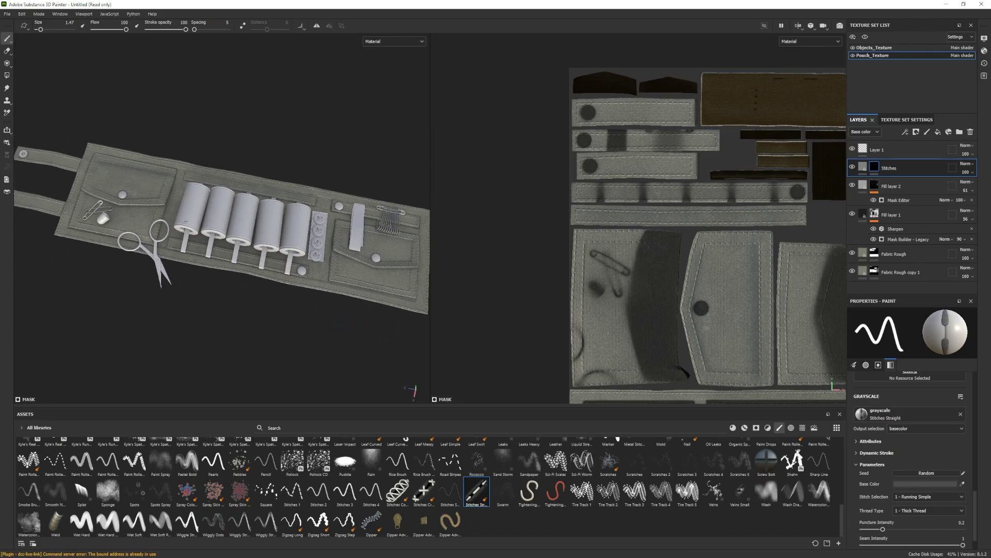
# - Examine the painted stitching on the straps, pockets and main panel of the pouch in the 3D view
pyautogui.press('2')
pyautogui.press('1')
pyautogui.keyDown('alt'); pyautogui.moveTo(72, 248); pyautogui.dragTo(216, 268, button='middle'); pyautogui.keyUp('alt')
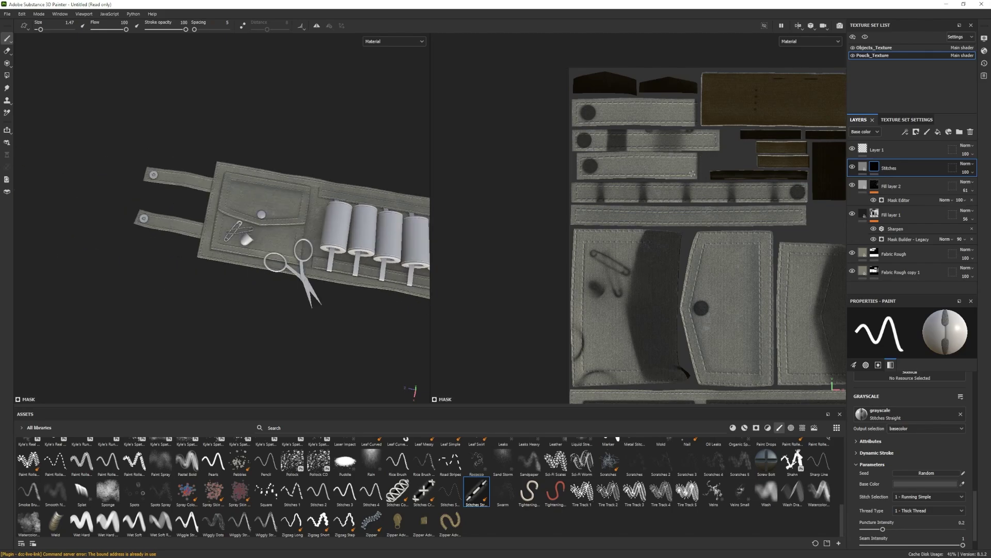
pyautogui.press('2')
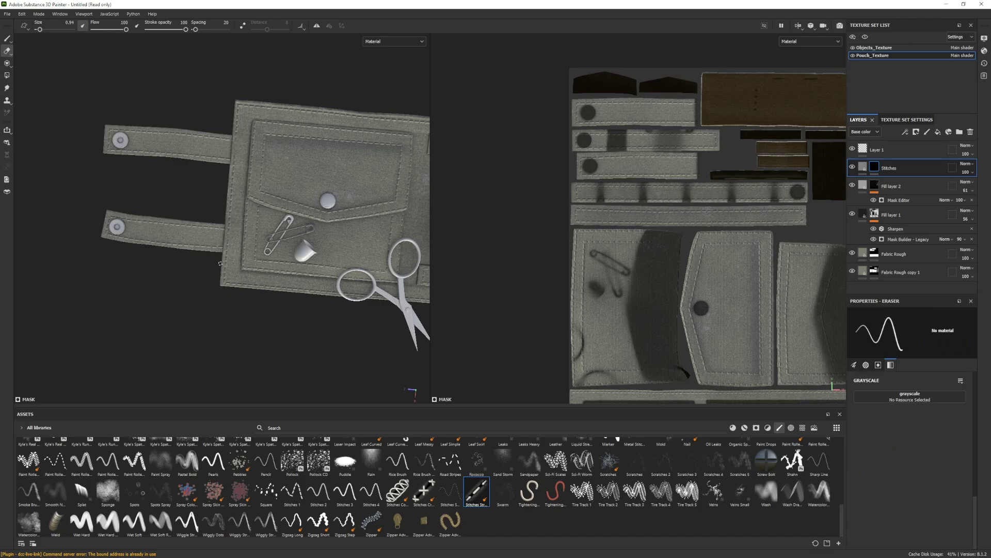
pyautogui.press('1')
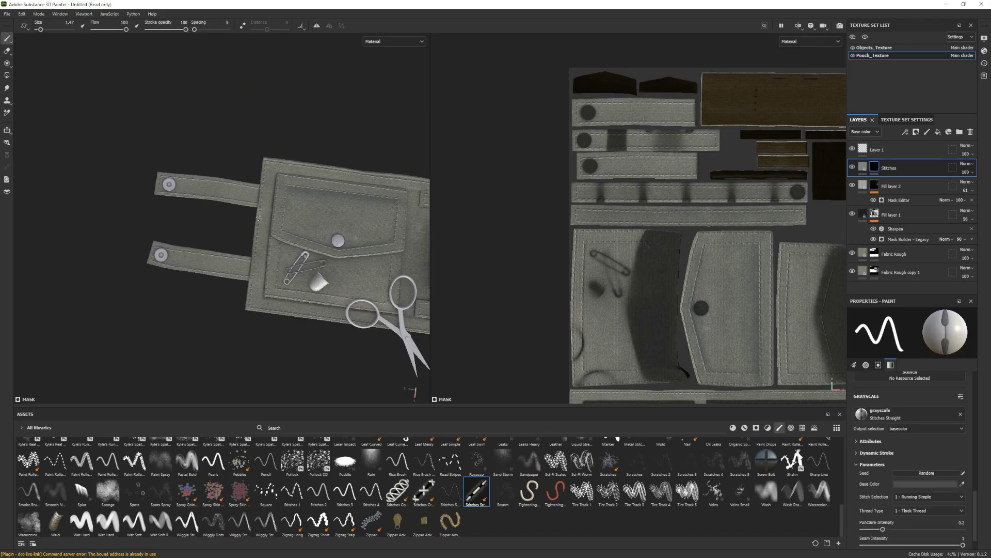
pyautogui.keyDown('alt'); pyautogui.moveTo(259, 218); pyautogui.dragTo(143, 212, button='middle'); pyautogui.keyUp('alt')
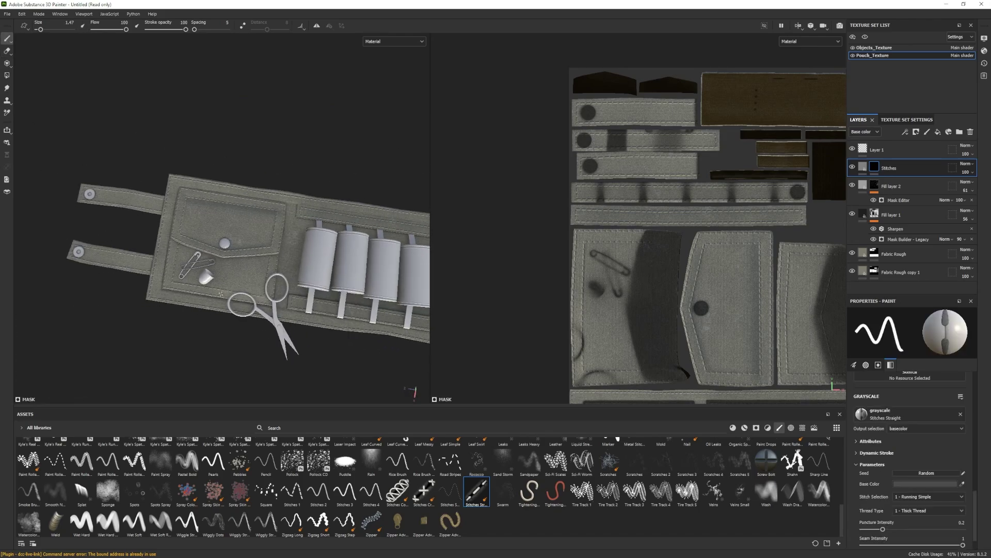
pyautogui.keyDown('alt'); pyautogui.moveTo(143, 212); pyautogui.dragTo(247, 275, button='right'); pyautogui.keyUp('alt')
pyautogui.keyDown('alt'); pyautogui.moveTo(398, 268); pyautogui.dragTo(223, 276, button='middle'); pyautogui.keyUp('alt')
pyautogui.keyDown('alt'); pyautogui.moveTo(224, 276); pyautogui.dragTo(177, 283, button='right'); pyautogui.keyUp('alt')
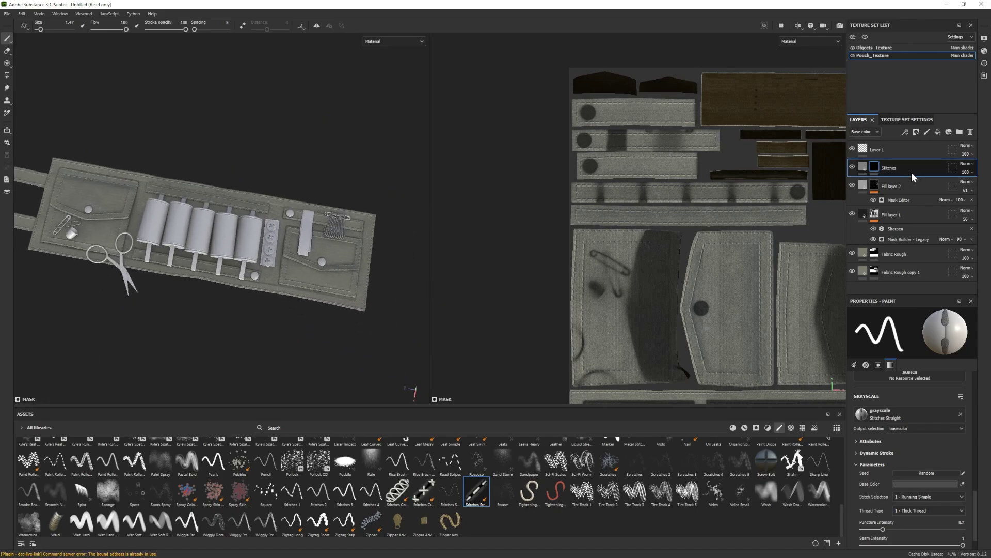
# - Isolate the Pouch_Texture set and add the Bronze Armor smart material above the Stitches layer with a black mask
pyautogui.click(865, 38)
pyautogui.click(745, 427)
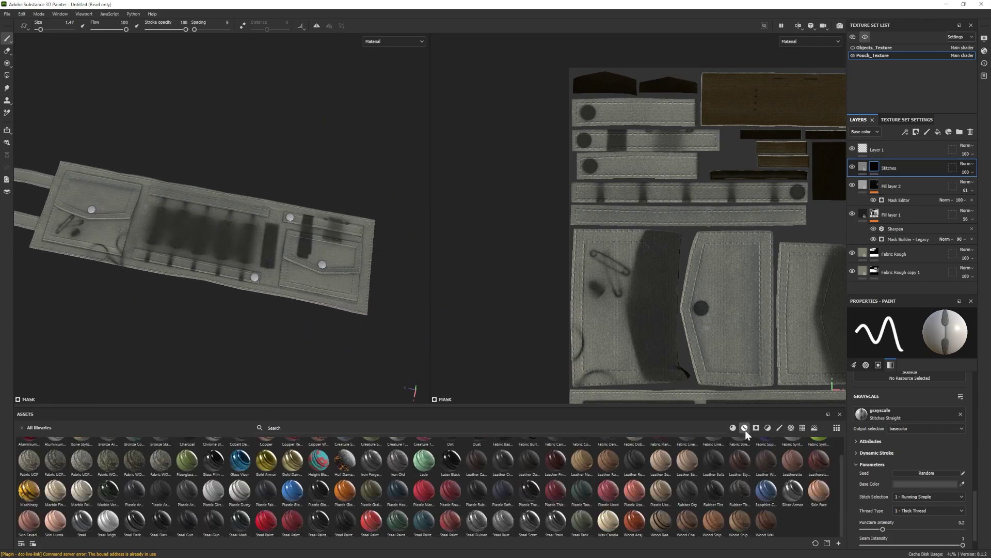
pyautogui.moveTo(107, 450); pyautogui.dragTo(920, 164)
pyautogui.rightClick(925, 168)
pyautogui.click(910, 182)
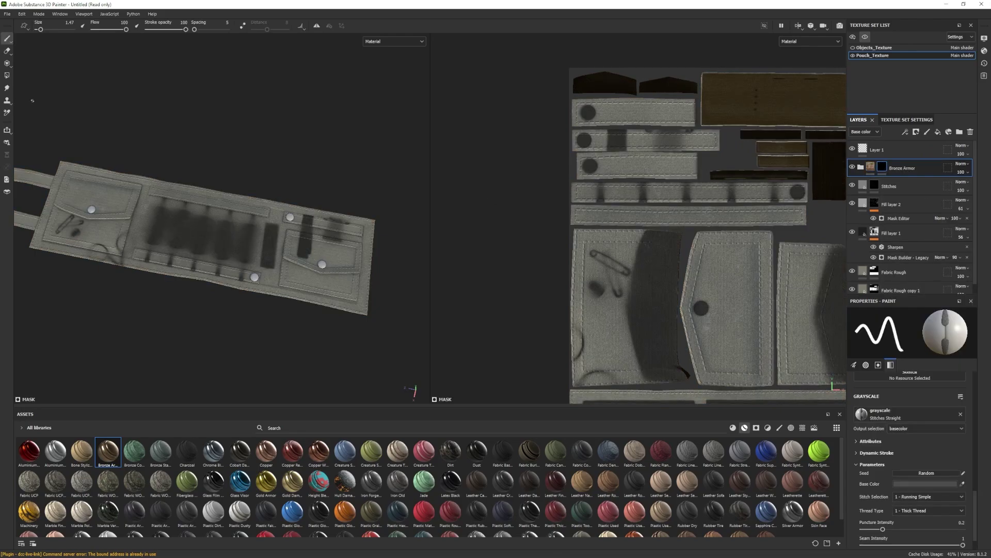
# - Reveal Bronze Armor on the pouch's snap buttons by filling those mesh parts in its mask
pyautogui.click(7, 76)
pyautogui.click(112, 171)
pyautogui.click(102, 211)
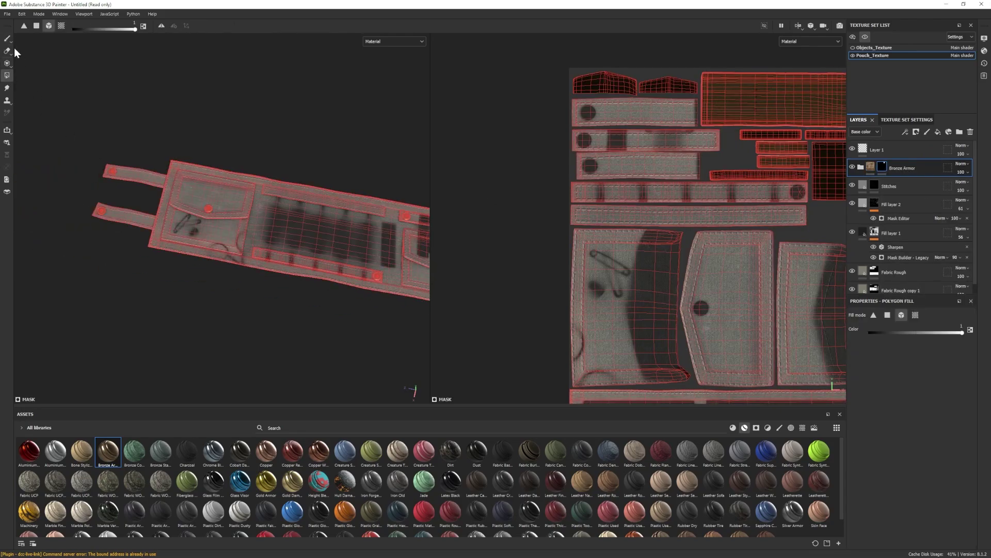
pyautogui.click(7, 38)
pyautogui.keyDown('alt'); pyautogui.moveTo(258, 258); pyautogui.dragTo(222, 266, button='right'); pyautogui.keyUp('alt')
pyautogui.keyDown('alt'); pyautogui.moveTo(222, 266); pyautogui.dragTo(232, 258); pyautogui.keyUp('alt')
pyautogui.keyDown('alt'); pyautogui.moveTo(232, 258); pyautogui.dragTo(267, 272, button='right'); pyautogui.keyUp('alt')
pyautogui.keyDown('alt'); pyautogui.moveTo(266, 271); pyautogui.dragTo(268, 274); pyautogui.keyUp('alt')
# - Shift the base color of the Base Metal layer inside Bronze Armor toward a yellower brass hue
pyautogui.click(861, 168)
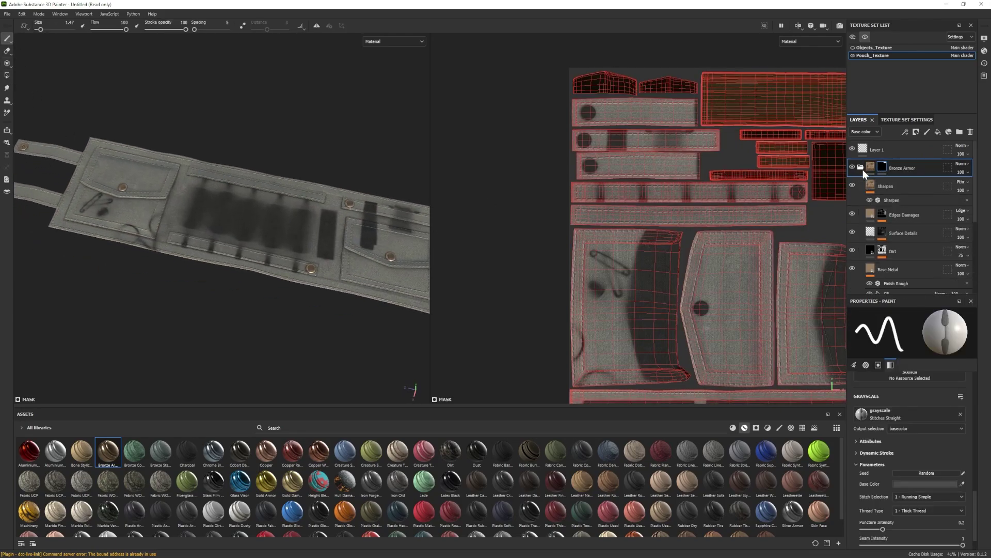
pyautogui.scroll(-3, 904, 242)
pyautogui.scroll(1, 909, 243)
pyautogui.click(882, 184)
pyautogui.click(878, 399)
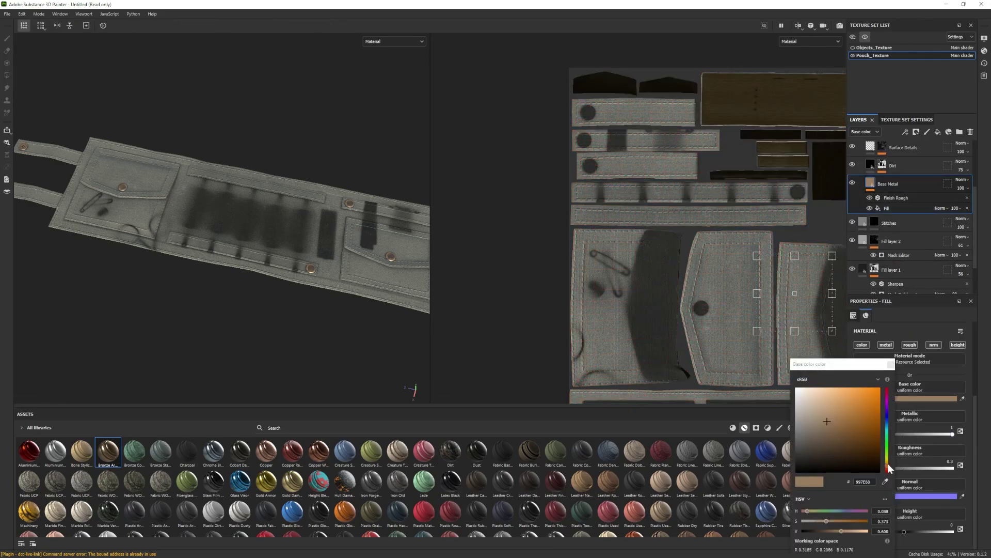
pyautogui.moveTo(888, 464); pyautogui.dragTo(887, 460)
pyautogui.keyDown('alt'); pyautogui.moveTo(320, 253); pyautogui.dragTo(296, 258, button='right'); pyautogui.keyUp('alt')
pyautogui.keyDown('alt'); pyautogui.moveTo(296, 258); pyautogui.dragTo(262, 257, button='middle'); pyautogui.keyUp('alt')
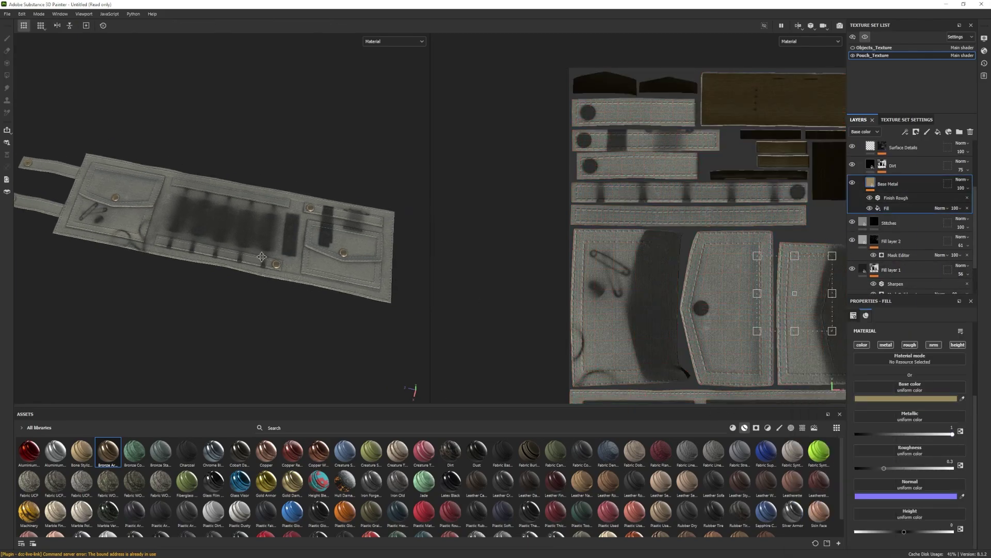
pyautogui.scroll(1, 262, 256)
pyautogui.click(927, 399)
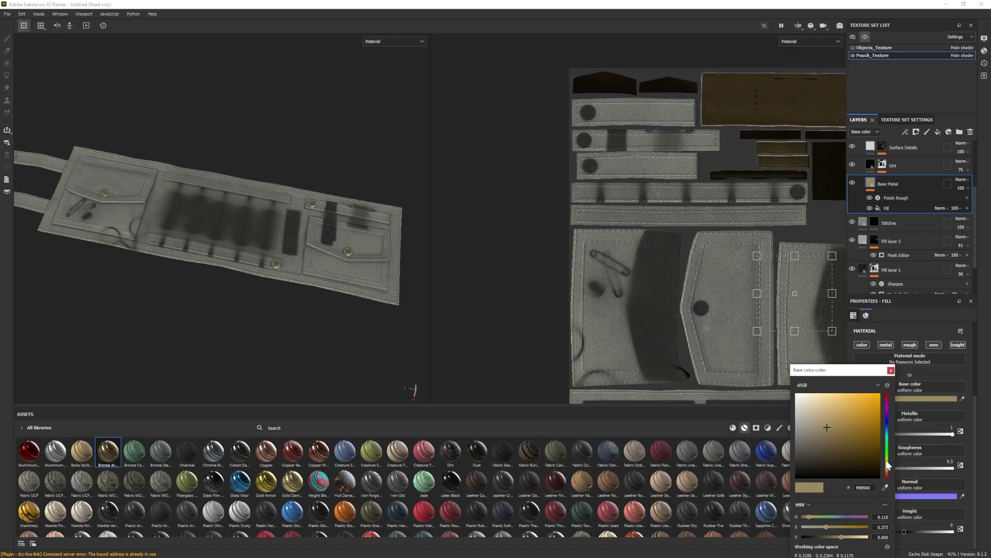
pyautogui.keyDown('alt'); pyautogui.moveTo(147, 227); pyautogui.dragTo(197, 239); pyautogui.keyUp('alt')
pyautogui.scroll(3, 956, 186)
pyautogui.click(861, 168)
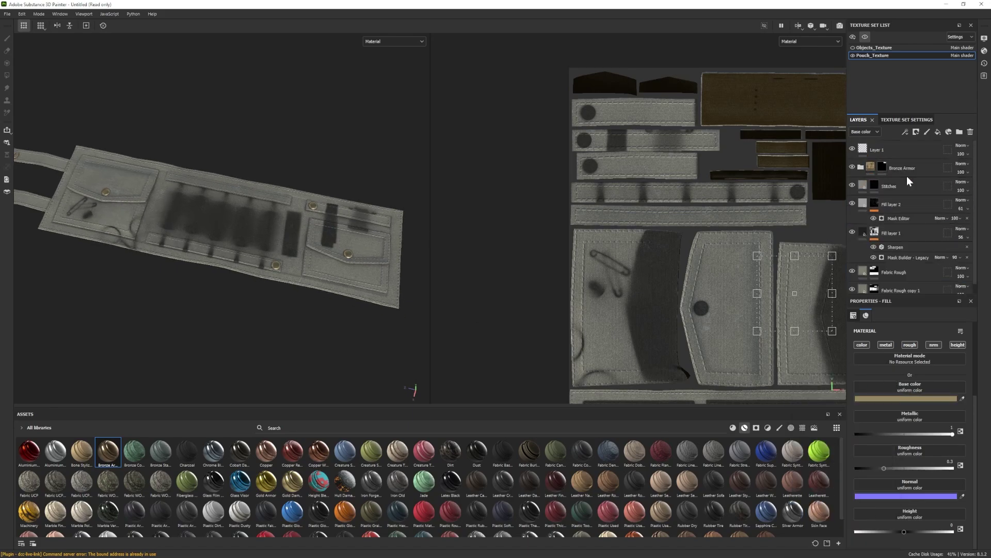
# - Add a fill layer above Stitches and apply the Subtle Scratches smart mask to it
pyautogui.click(905, 183)
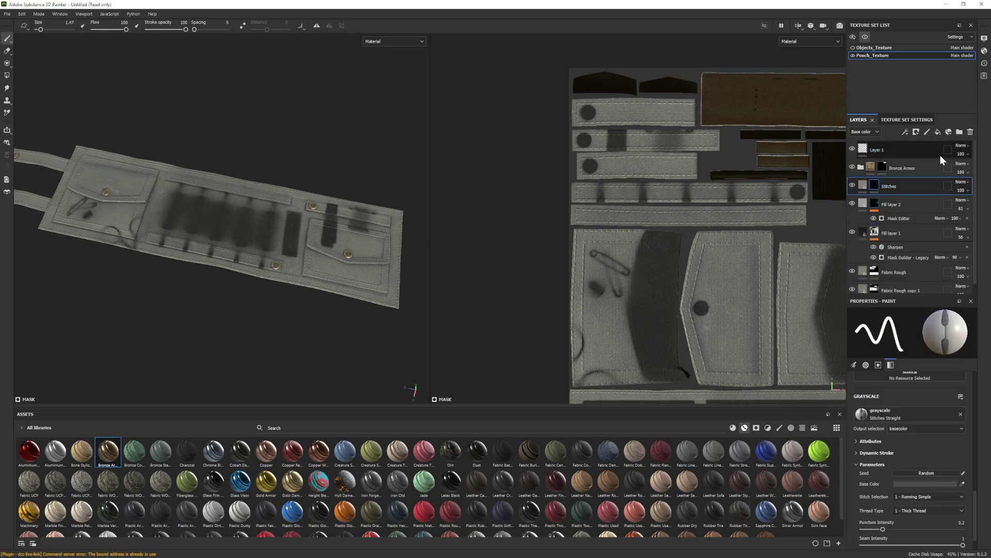
pyautogui.click(938, 132)
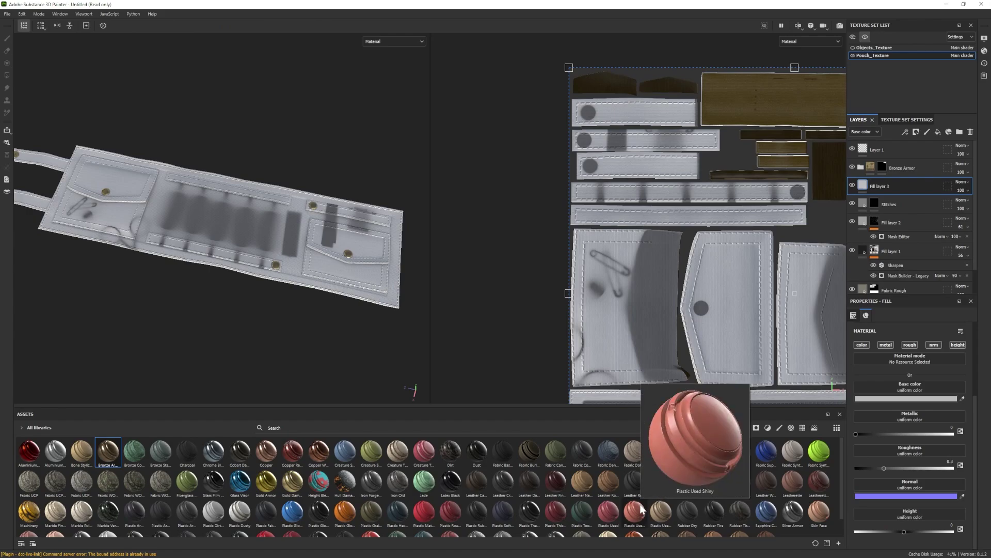
pyautogui.click(756, 428)
pyautogui.moveTo(32, 517); pyautogui.dragTo(897, 188)
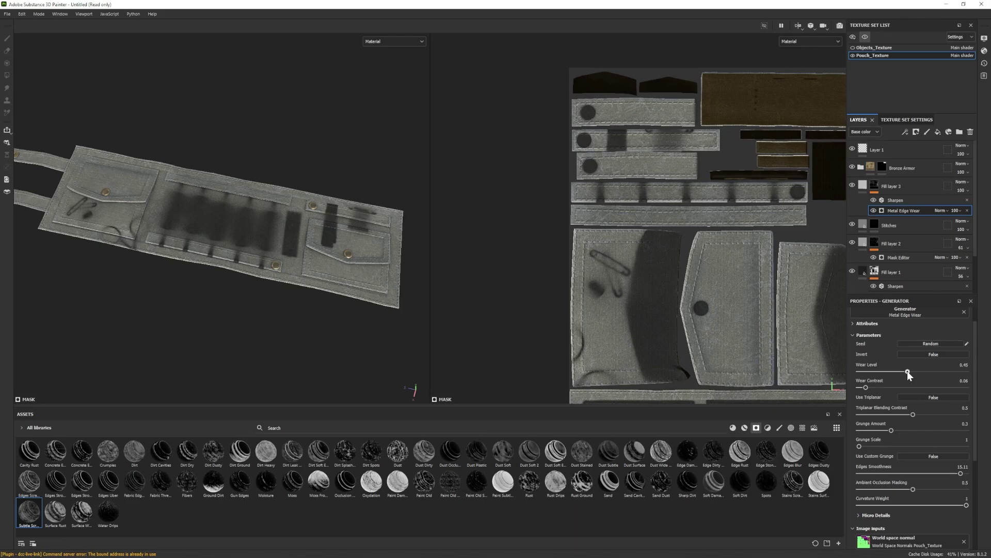
# - Set the Metal Edge Wear contrast to 0.19 and grunge amount to 0.24, comparing the pouch with and without the layer
pyautogui.moveTo(891, 430); pyautogui.dragTo(885, 431)
pyautogui.click(852, 184)
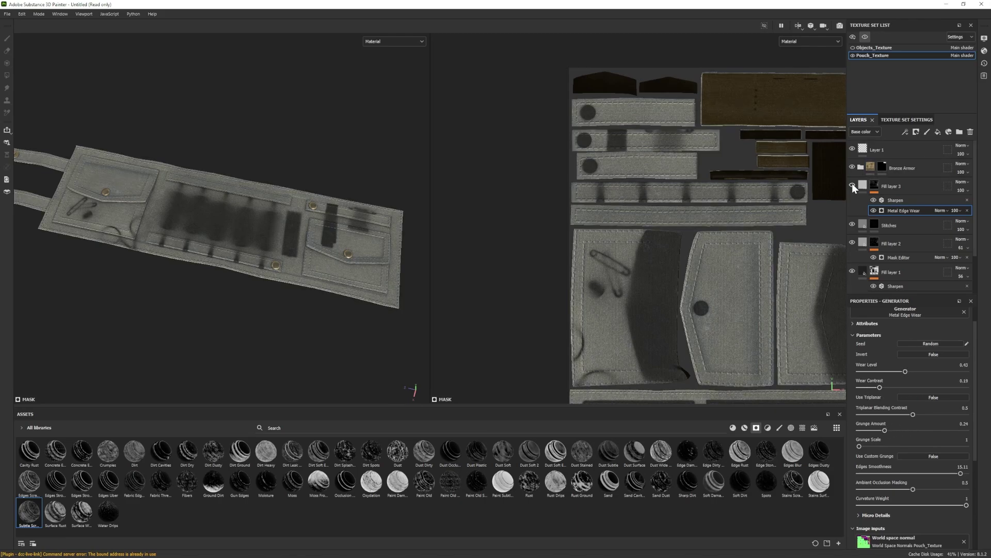
pyautogui.click(852, 184)
pyautogui.click(853, 185)
pyautogui.click(854, 184)
# - Show the Objects_Texture set again, compare the pouch with and without the wear layer, and set Wear Level to 0.47
pyautogui.click(854, 48)
pyautogui.keyDown('alt'); pyautogui.moveTo(268, 289); pyautogui.dragTo(292, 297); pyautogui.keyUp('alt')
pyautogui.click(853, 184)
pyautogui.click(853, 185)
pyautogui.moveTo(906, 371); pyautogui.dragTo(907, 371)
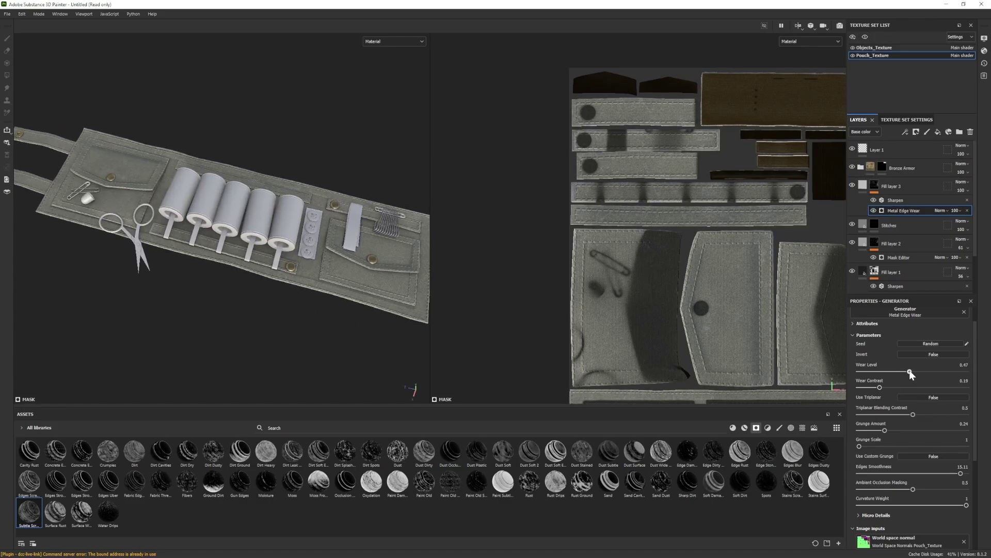
# - Add a fill layer above Fill layer 3 and apply the Edge Damages smart mask to it
pyautogui.scroll(-2, 225, 265)
pyautogui.keyDown('alt'); pyautogui.moveTo(360, 270); pyautogui.dragTo(296, 265); pyautogui.keyUp('alt')
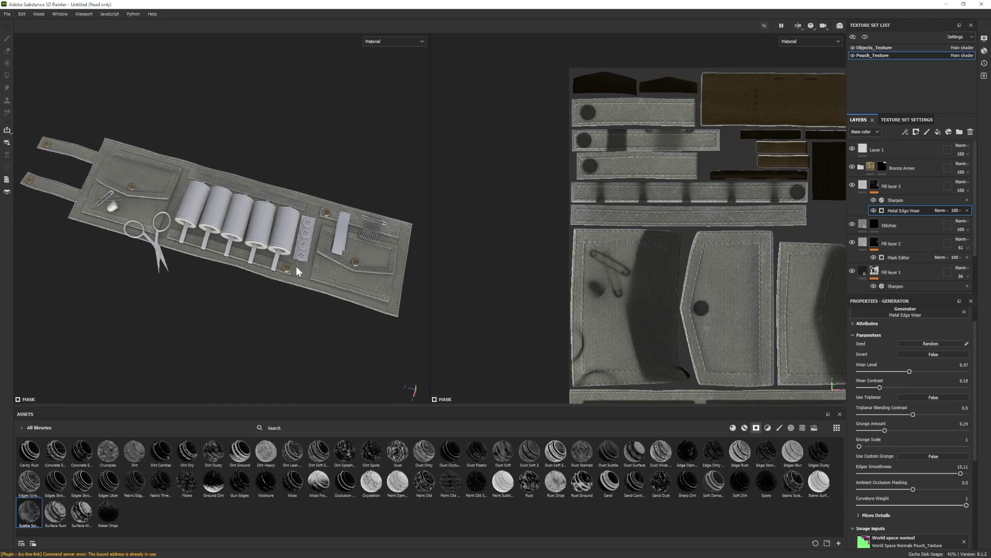
pyautogui.click(938, 131)
pyautogui.moveTo(689, 452); pyautogui.dragTo(885, 190)
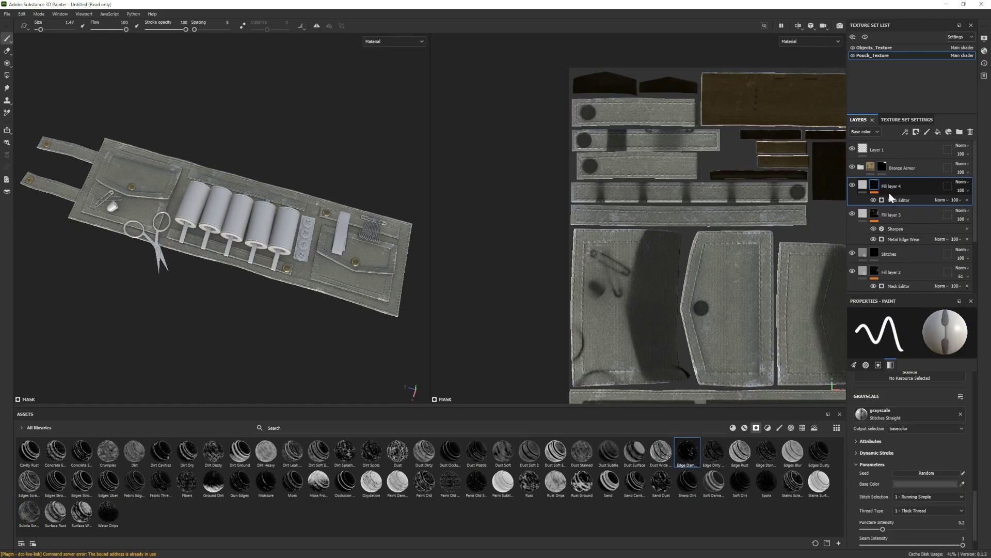
pyautogui.click(852, 185)
pyautogui.click(852, 185)
# - Set Fill layer 4's base color to a dark grey and lower its height to about -0.11
pyautogui.click(863, 185)
pyautogui.click(875, 398)
pyautogui.moveTo(830, 445); pyautogui.dragTo(786, 451)
pyautogui.click(890, 376)
pyautogui.click(853, 185)
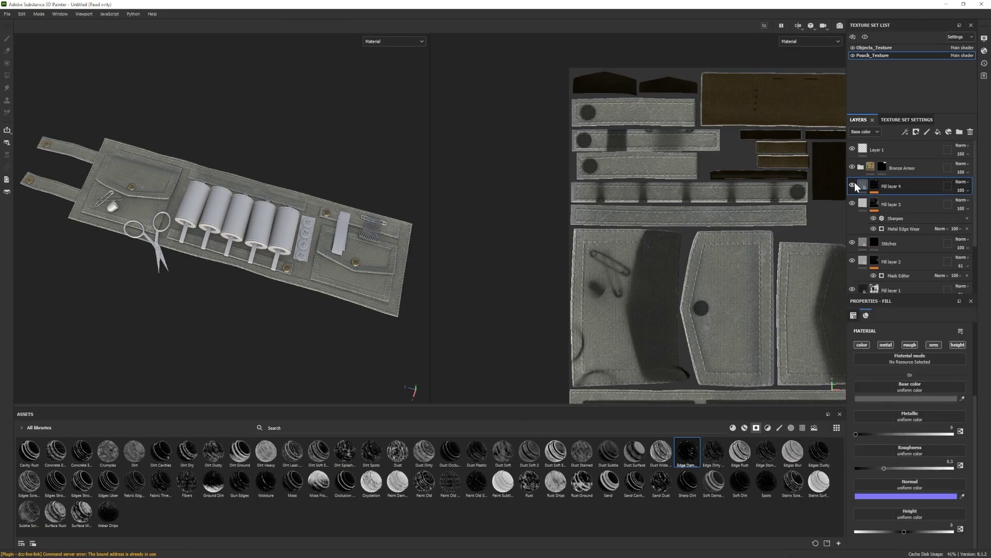
pyautogui.moveTo(903, 532); pyautogui.dragTo(899, 533)
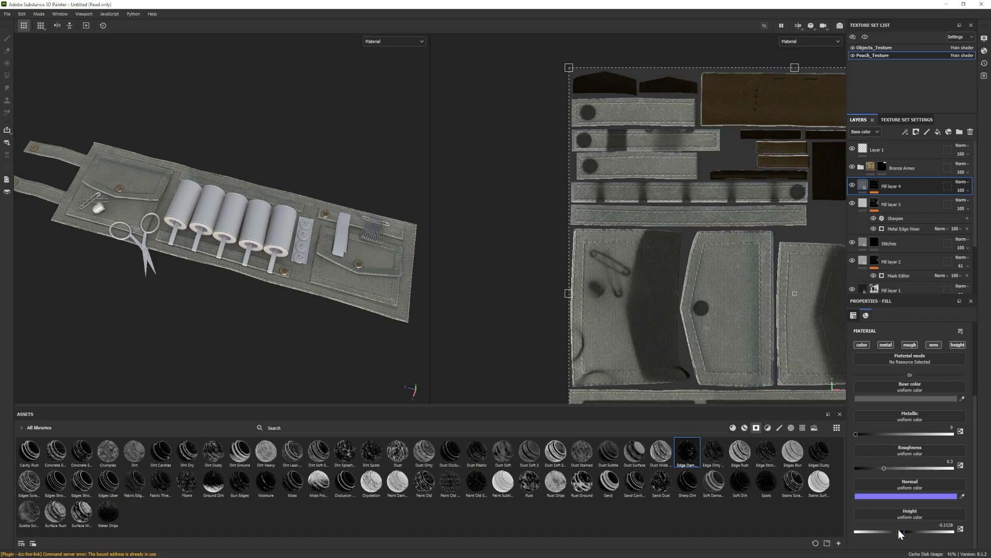
# - Try a height of -0.0384 on Fill layer 3 and undo it
pyautogui.click(858, 203)
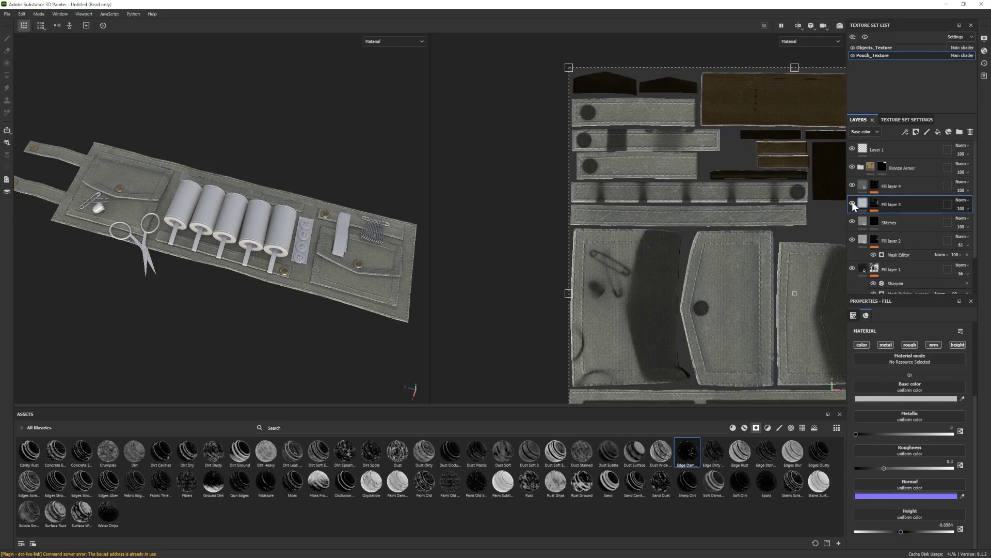
pyautogui.keyDown('alt'); pyautogui.moveTo(310, 248); pyautogui.dragTo(334, 234); pyautogui.keyUp('alt')
pyautogui.hotkey('ctrl', 'z')
pyautogui.click(853, 185)
pyautogui.click(853, 184)
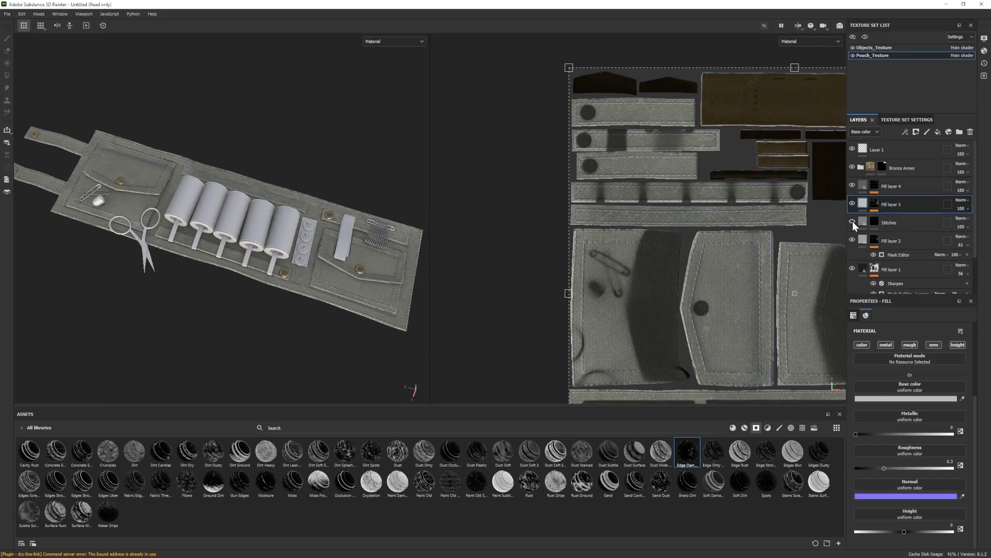
# - Add another fill layer above Fill layer 4 and apply the Moisture smart mask to it
pyautogui.click(919, 186)
pyautogui.click(938, 132)
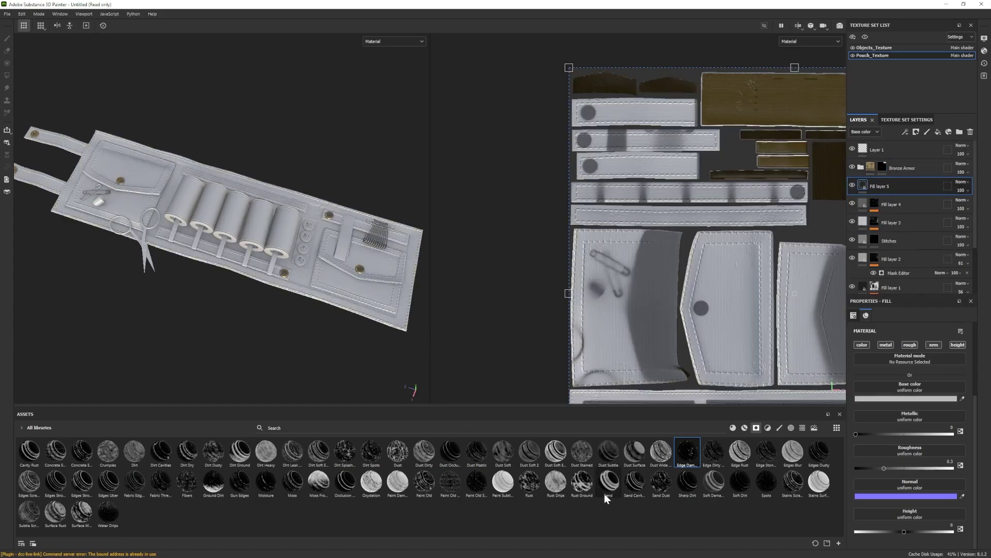
pyautogui.moveTo(634, 453); pyautogui.dragTo(886, 185)
pyautogui.moveTo(266, 483); pyautogui.dragTo(878, 187)
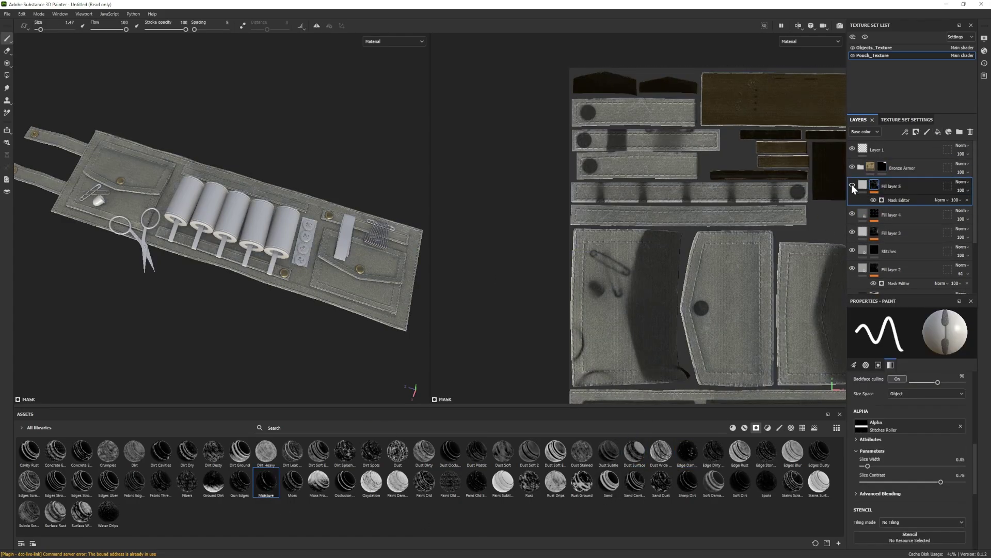
# - Set Fill layer 5's base color to a dark grey and its roughness to about 0.84
pyautogui.click(863, 185)
pyautogui.click(909, 399)
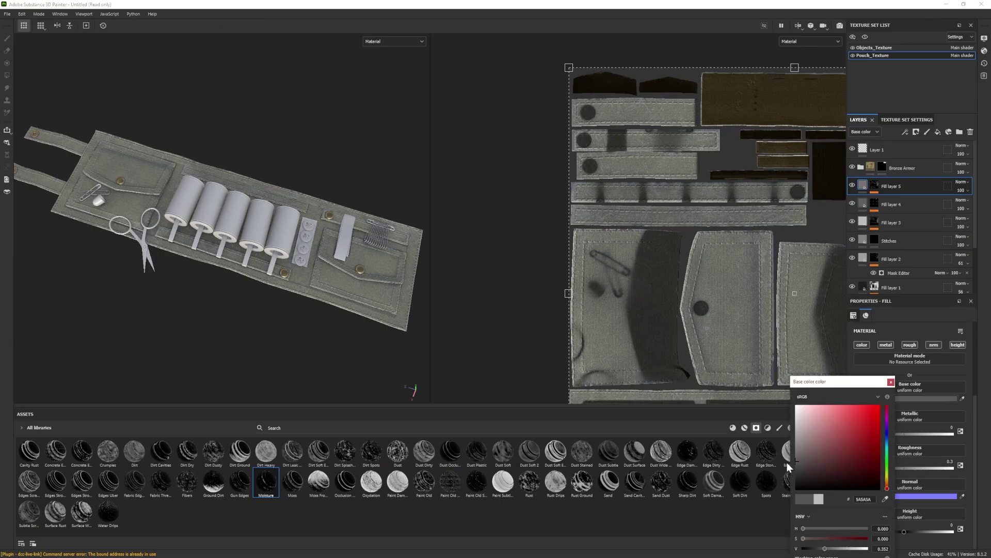
pyautogui.click(851, 185)
pyautogui.click(852, 185)
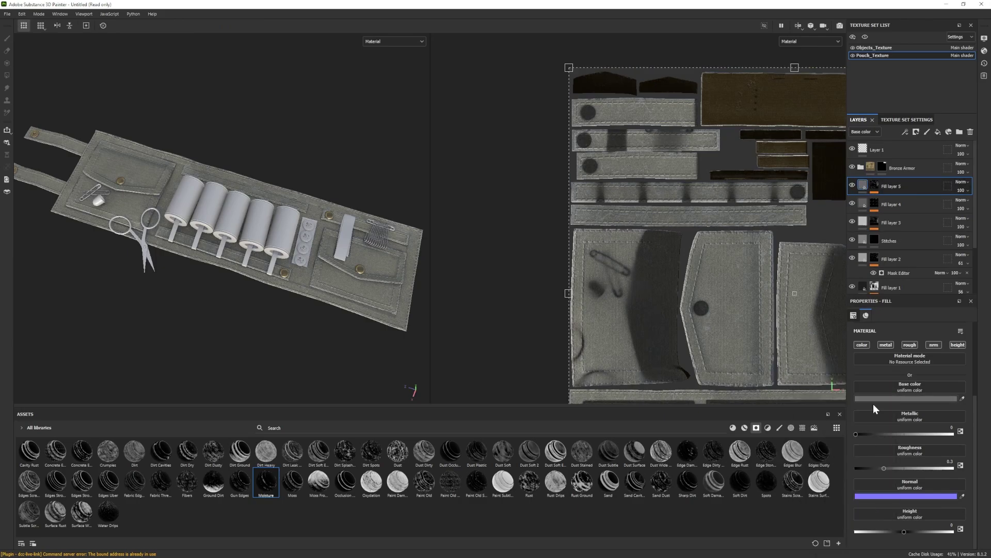
pyautogui.click(873, 400)
pyautogui.click(797, 459)
pyautogui.click(891, 387)
pyautogui.keyDown('alt'); pyautogui.moveTo(332, 242); pyautogui.dragTo(226, 267); pyautogui.keyUp('alt')
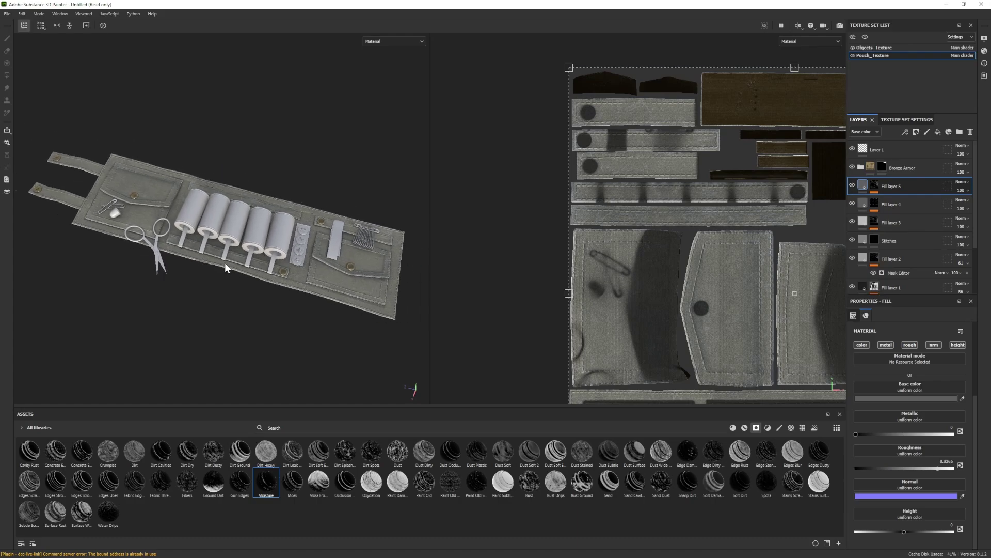
# - Shift the color of the Fabric Rough layer to a muted warm brown
pyautogui.scroll(-3, 882, 227)
pyautogui.click(855, 264)
pyautogui.click(893, 411)
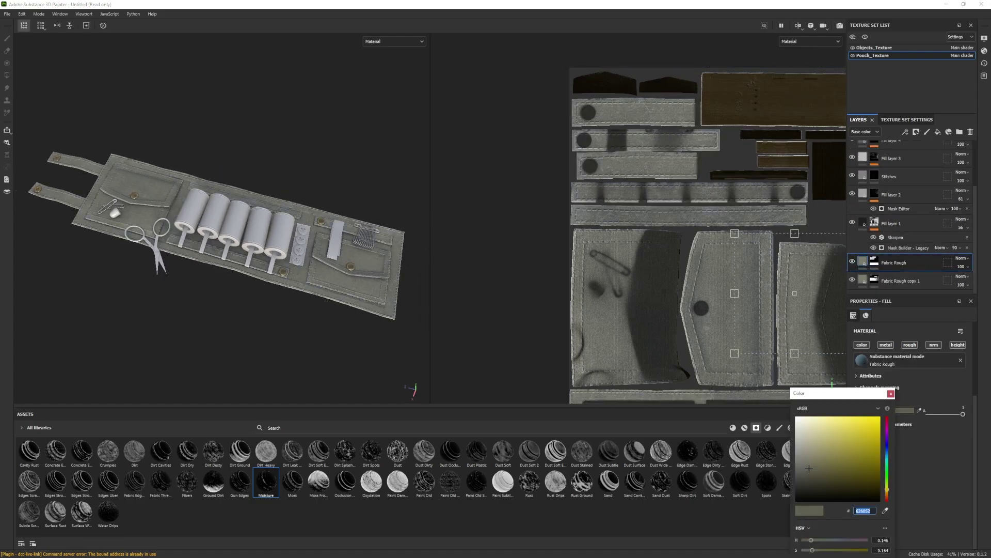
pyautogui.click(891, 393)
pyautogui.click(886, 411)
pyautogui.click(887, 496)
pyautogui.moveTo(887, 494); pyautogui.dragTo(886, 497)
pyautogui.moveTo(812, 474); pyautogui.dragTo(811, 477)
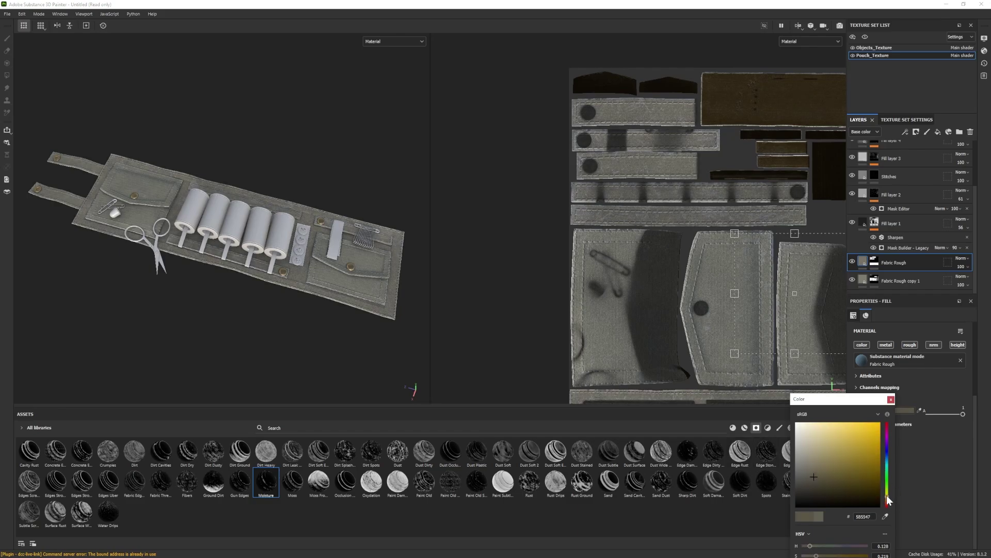
# - Copy the Fabric Rough color code and apply it as 5B5547 to the Fabric Rough copy 1 layer
pyautogui.doubleClick(864, 516)
pyautogui.hotkey('ctrl', 'c')
pyautogui.click(886, 283)
pyautogui.click(903, 411)
pyautogui.doubleClick(865, 516)
pyautogui.hotkey('ctrl', 'v')
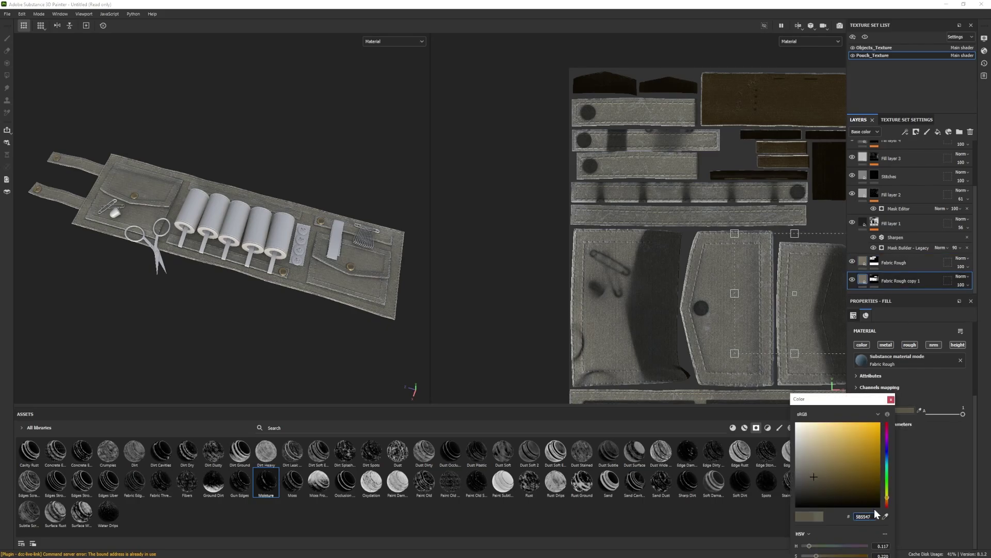
pyautogui.hotkey('ctrl', 'z')
pyautogui.hotkey('ctrl', 'y')
pyautogui.click(891, 399)
pyautogui.keyDown('alt'); pyautogui.moveTo(242, 258); pyautogui.dragTo(231, 277); pyautogui.keyUp('alt')
pyautogui.keyDown('shift'); pyautogui.moveTo(207, 273); pyautogui.dragTo(150, 271, button='right'); pyautogui.keyUp('shift')
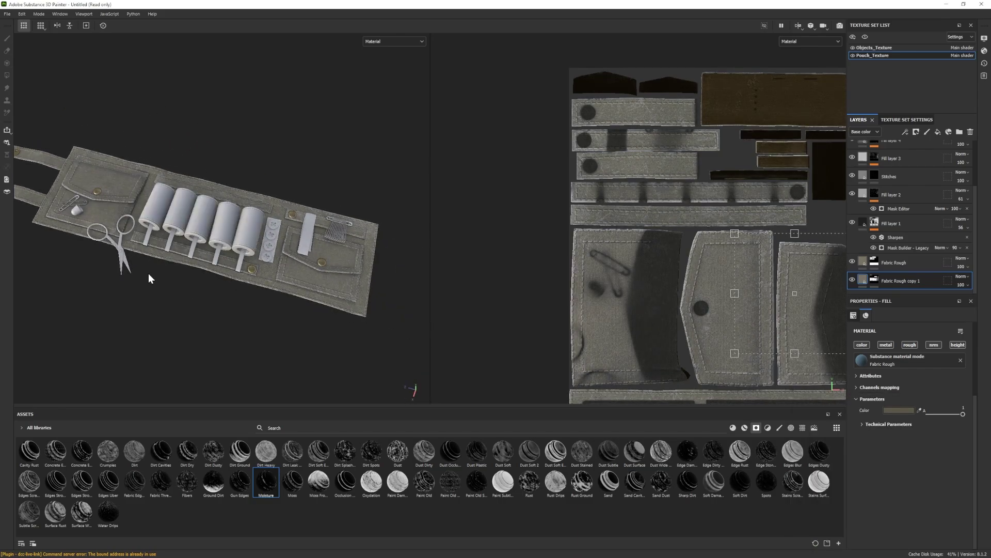
# - Darken the base color of the Stitches layer to near black
pyautogui.scroll(1, 149, 272)
pyautogui.click(895, 177)
pyautogui.click(893, 399)
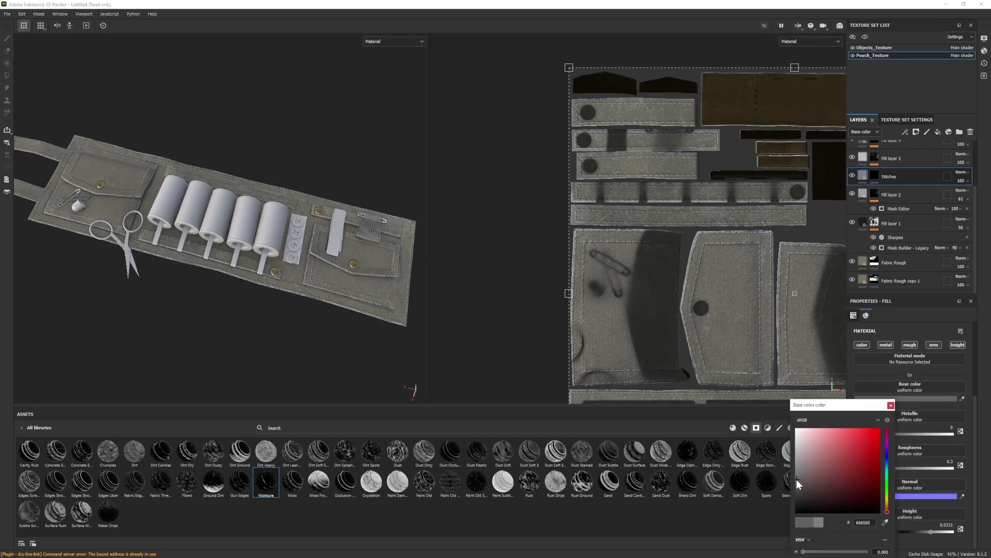
pyautogui.moveTo(796, 479); pyautogui.dragTo(771, 503)
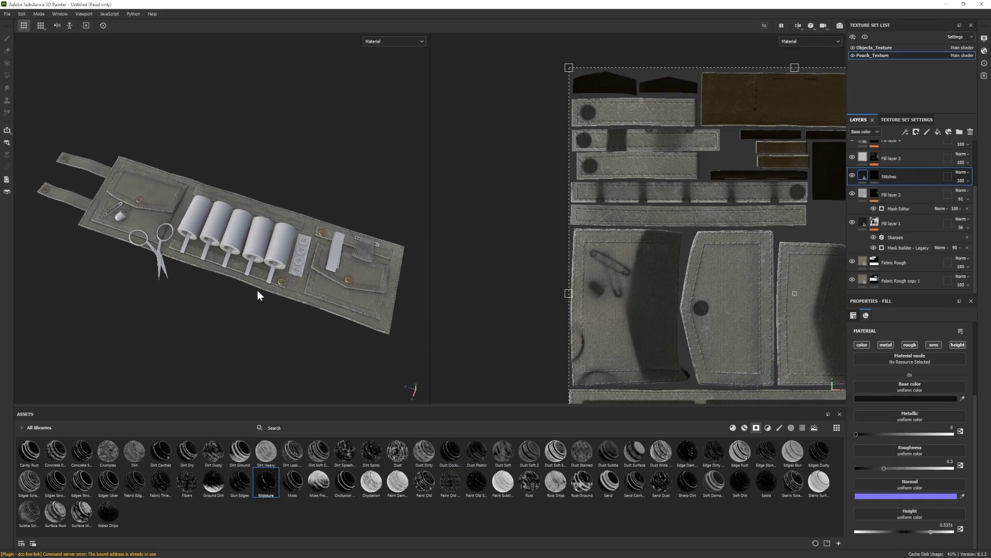
pyautogui.keyDown('alt'); pyautogui.moveTo(257, 290); pyautogui.dragTo(293, 284); pyautogui.keyUp('alt')
# - Try a greyer olive tone for the Fabric Rough layer's color
pyautogui.click(893, 262)
pyautogui.click(907, 410)
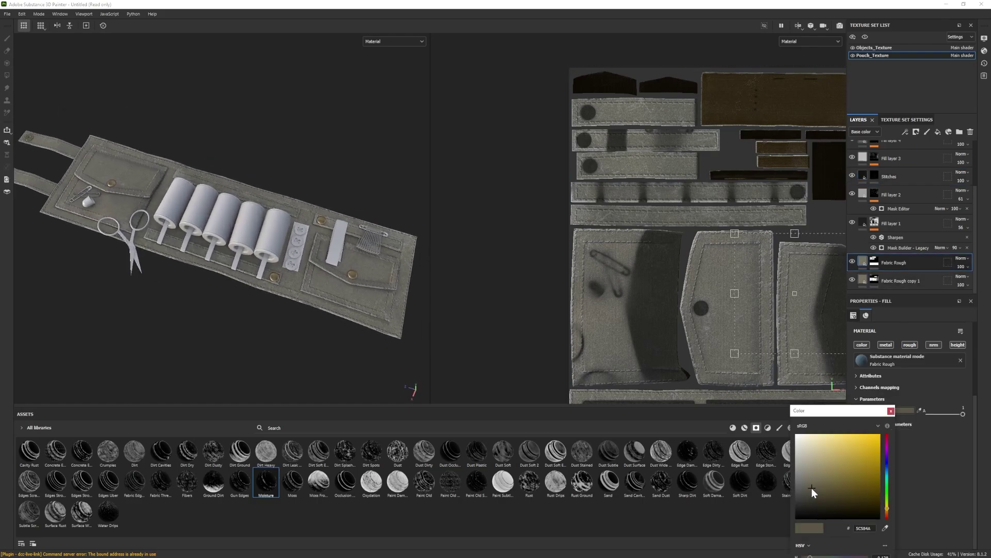
pyautogui.click(888, 507)
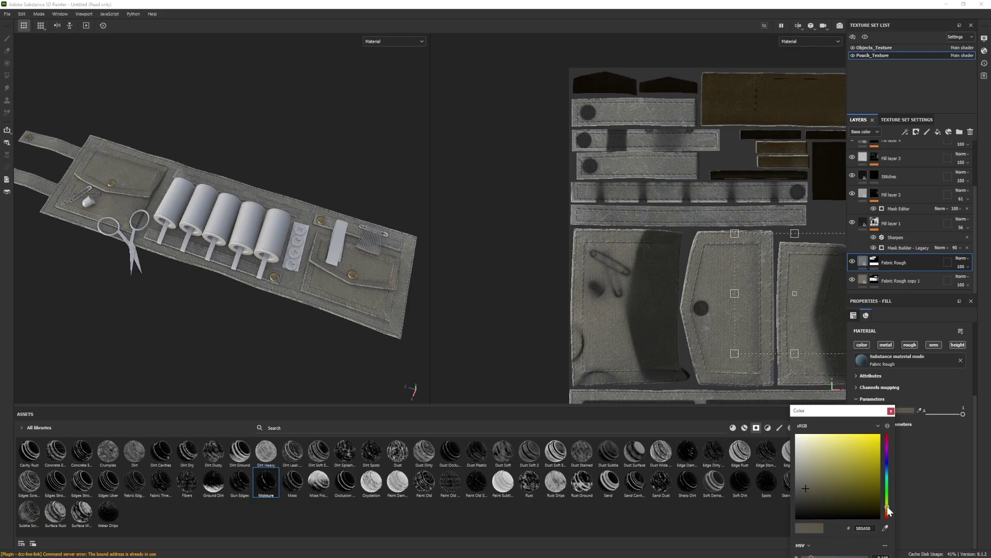
pyautogui.click(266, 305)
# - Try the darker olive color 454438 on the Fabric Rough layer and undo it
pyautogui.click(892, 411)
pyautogui.click(894, 411)
pyautogui.click(892, 406)
pyautogui.click(894, 411)
pyautogui.doubleClick(864, 522)
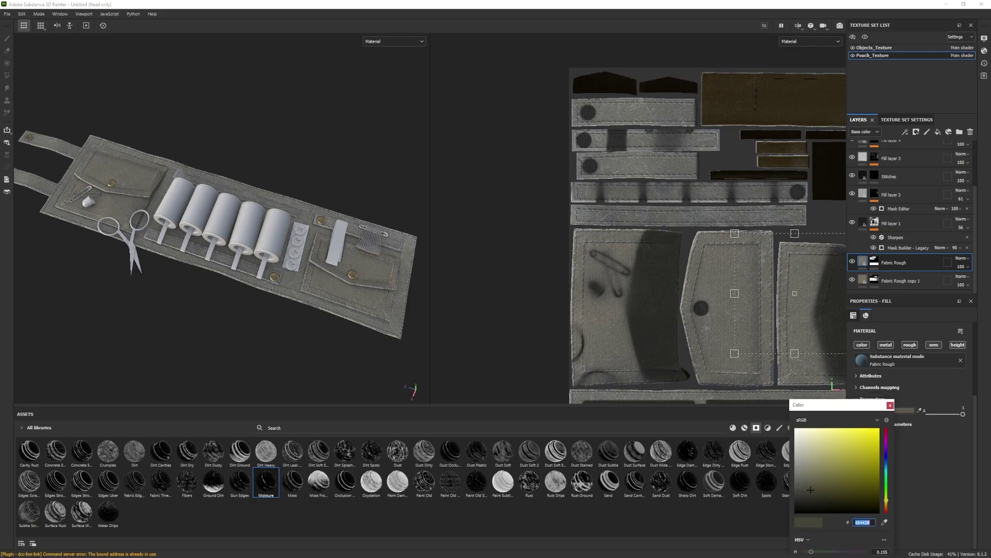
pyautogui.click(891, 406)
pyautogui.click(894, 411)
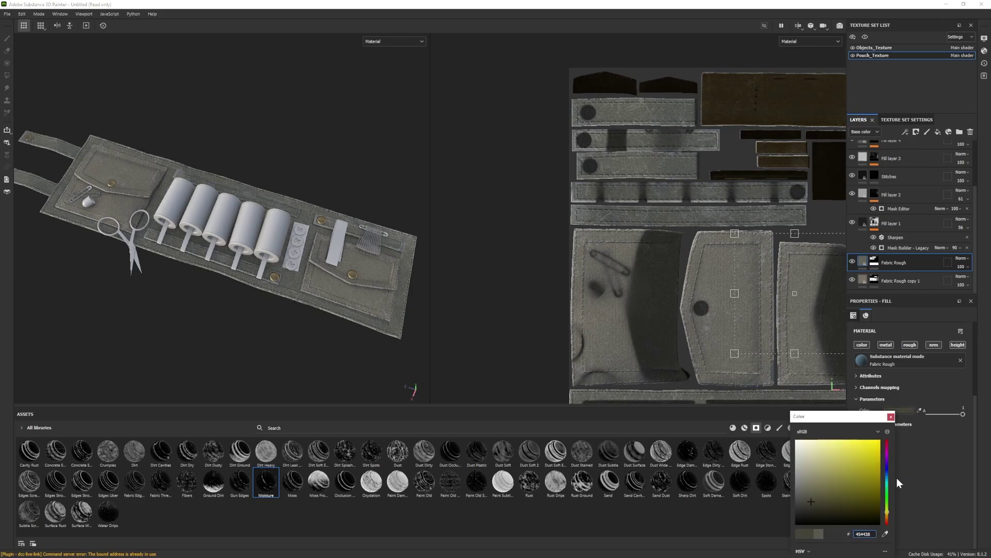
pyautogui.click(920, 457)
pyautogui.hotkey('ctrl', 'z')
pyautogui.click(894, 411)
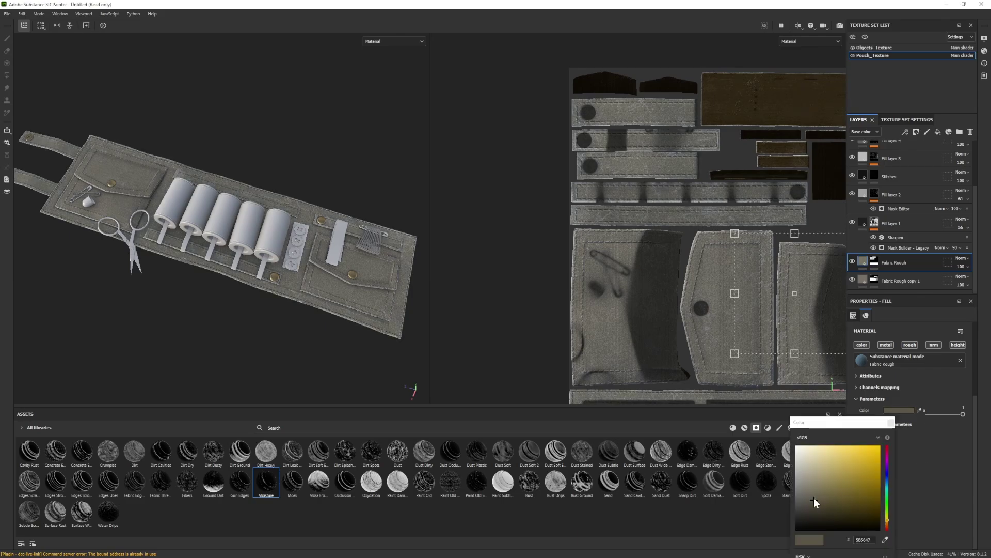
# - Set the color of the Fabric Rough copy 1 layer to the muted olive 5D5A4B
pyautogui.click(901, 281)
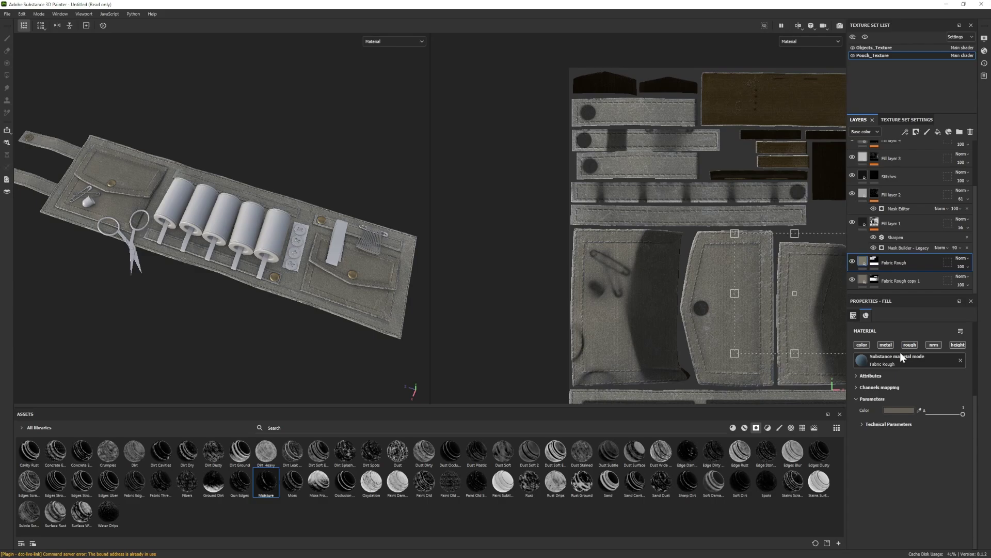
pyautogui.click(897, 411)
pyautogui.click(861, 540)
pyautogui.click(890, 423)
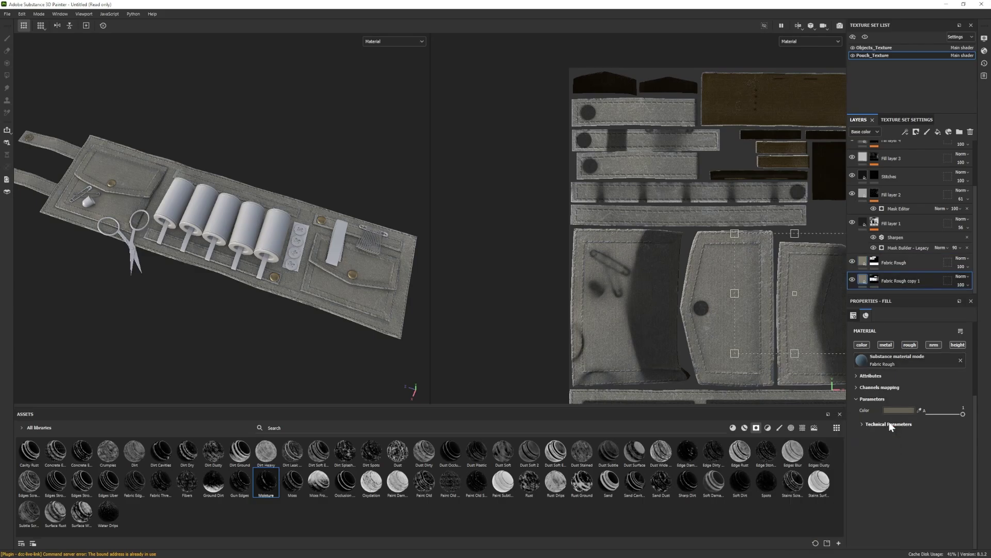
pyautogui.click(897, 411)
pyautogui.click(815, 503)
pyautogui.click(887, 527)
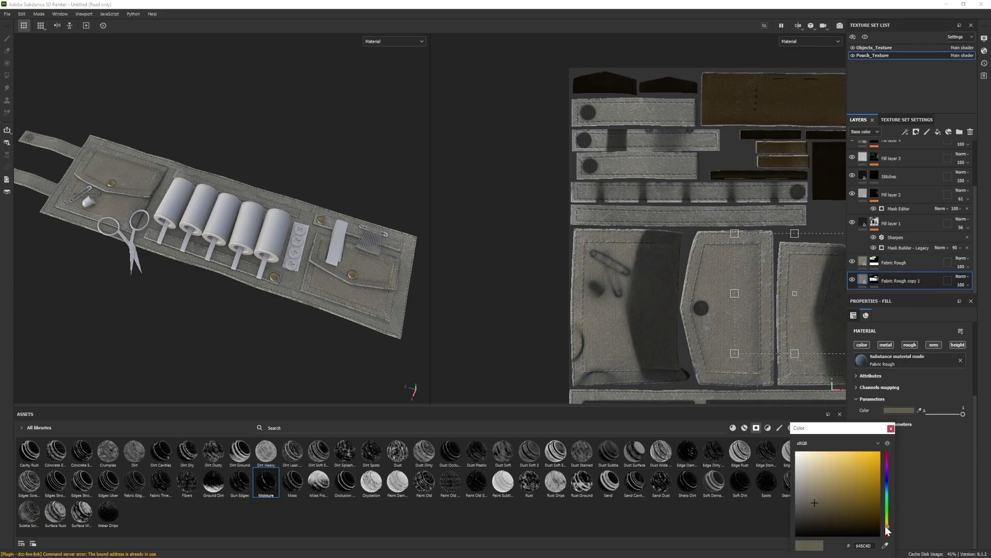
pyautogui.click(887, 524)
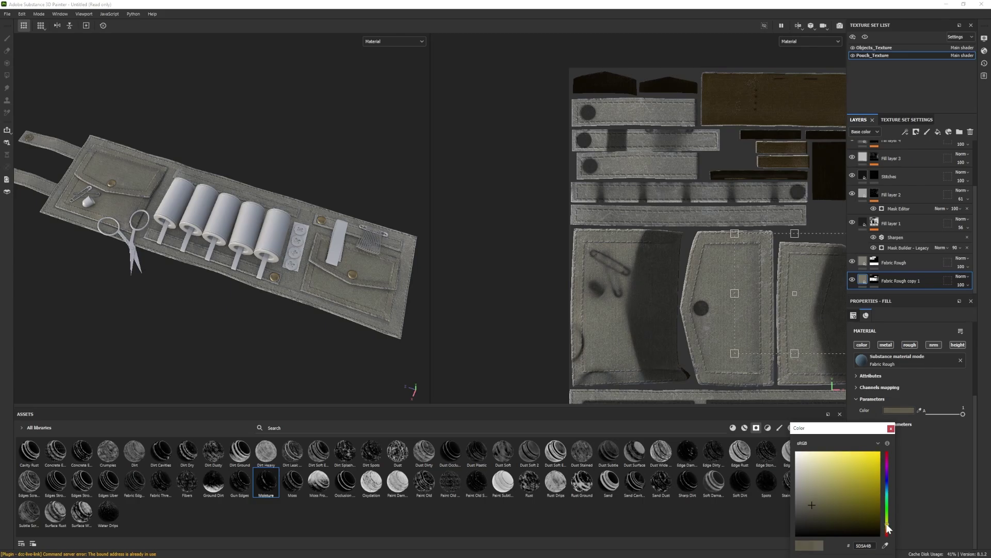
pyautogui.click(891, 428)
# - Paste the olive color code of Fabric Rough copy 1 into the Fabric Rough layer's color
pyautogui.click(862, 265)
pyautogui.click(899, 411)
pyautogui.doubleClick(864, 545)
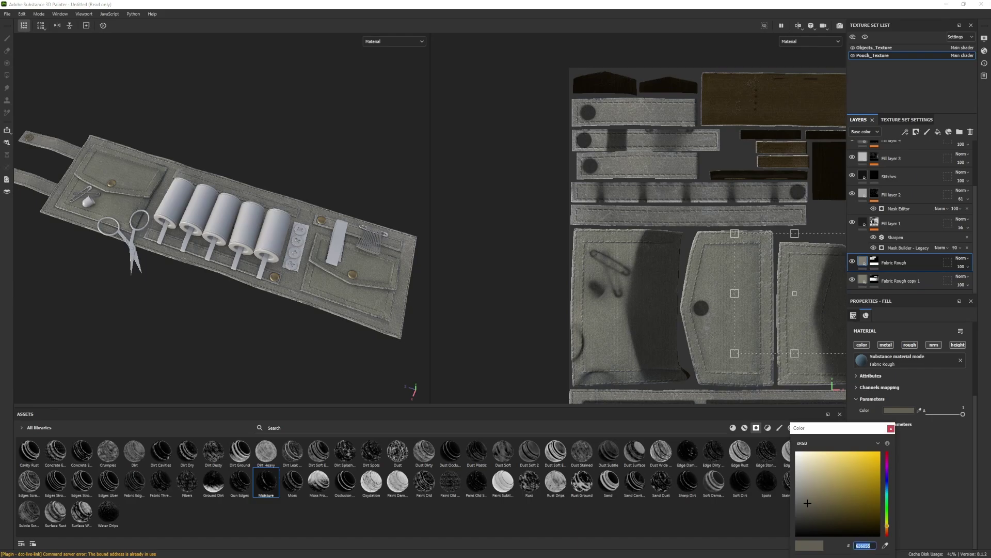
pyautogui.hotkey('ctrl', 'v')
pyautogui.click(890, 429)
pyautogui.scroll(3, 900, 199)
# - Add a fill layer with a dark red base color to the Objects_Texture set
pyautogui.click(872, 47)
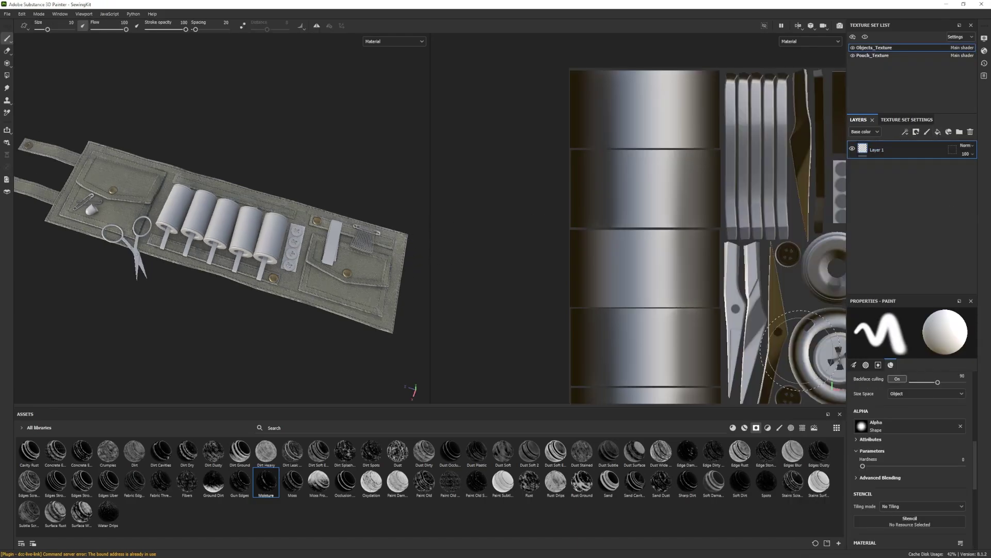
pyautogui.click(745, 427)
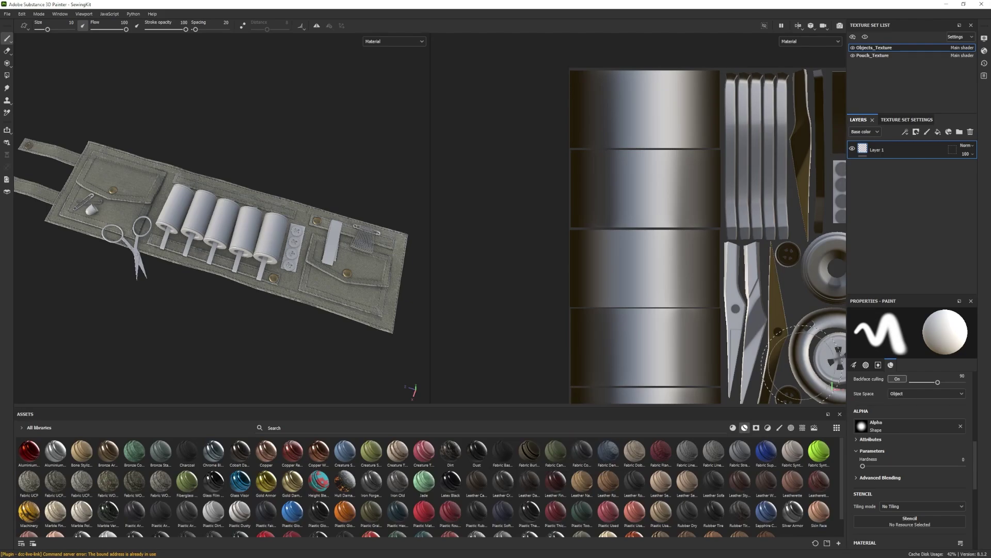
pyautogui.scroll(-1, 501, 454)
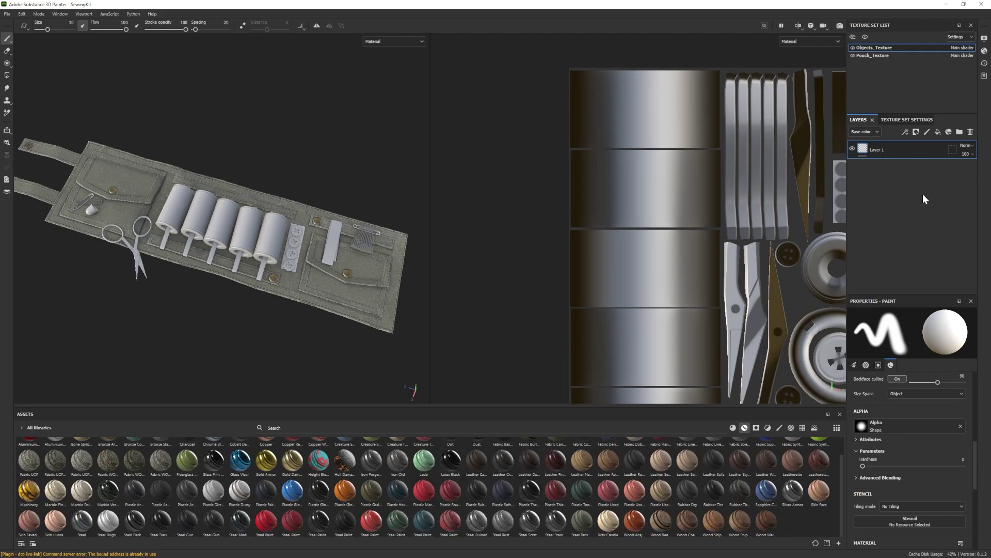
pyautogui.click(937, 132)
pyautogui.click(894, 399)
pyautogui.click(877, 495)
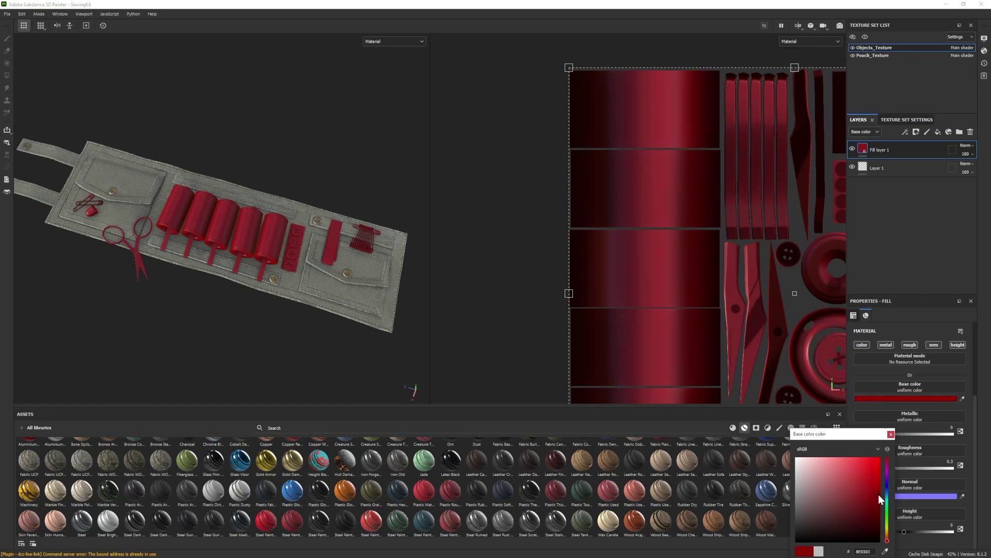
pyautogui.click(891, 435)
# - Add a black mask to the red fill layer and reveal only the fourth spool's thread using polygon fill in UV chunk mode
pyautogui.keyDown('alt'); pyautogui.moveTo(96, 259); pyautogui.dragTo(320, 253, button='right'); pyautogui.keyUp('alt')
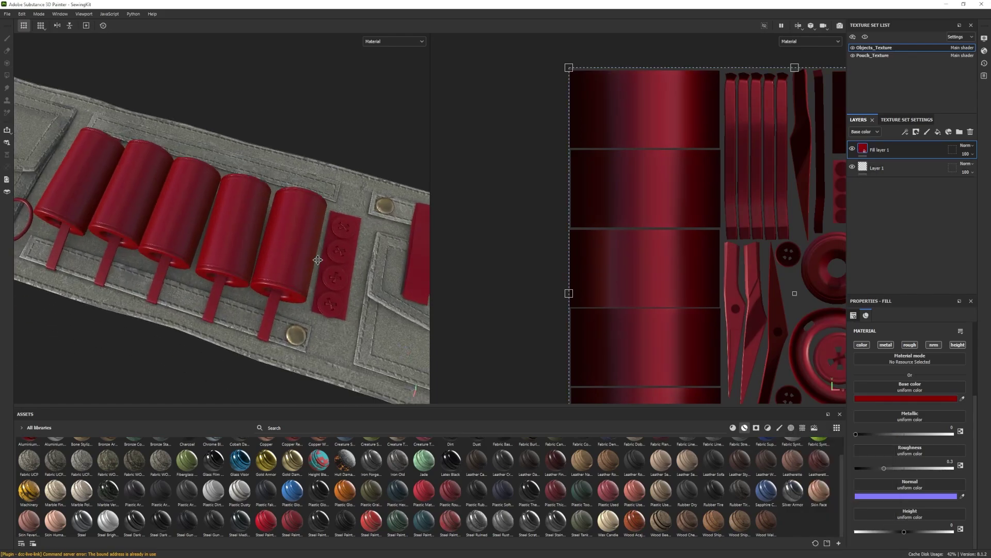
pyautogui.keyDown('alt'); pyautogui.moveTo(320, 253); pyautogui.dragTo(333, 206, button='middle'); pyautogui.keyUp('alt')
pyautogui.rightClick(902, 150)
pyautogui.click(913, 166)
pyautogui.click(6, 75)
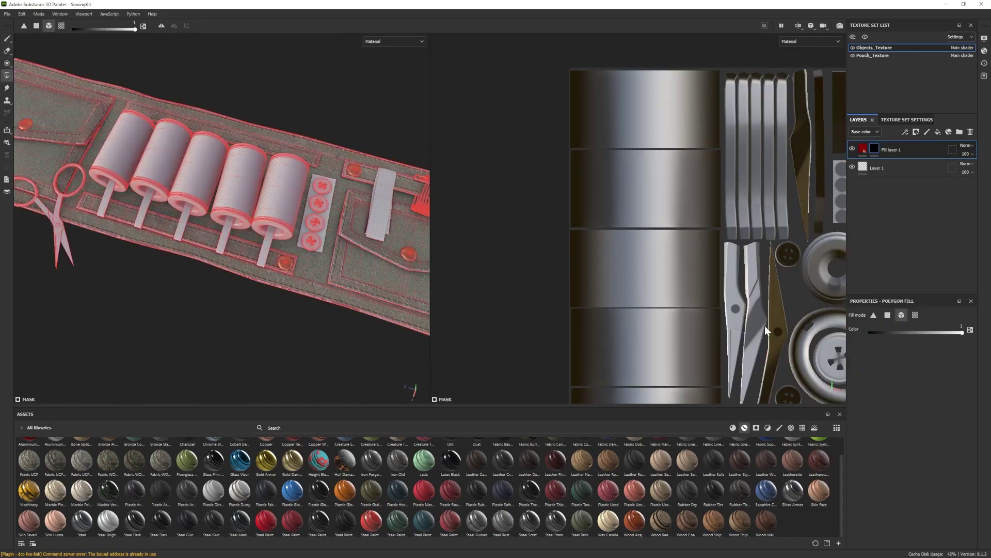
pyautogui.click(281, 194)
pyautogui.click(916, 315)
pyautogui.hotkey('ctrl', 'z')
pyautogui.click(243, 187)
# - Set the metallic value of the red Fill layer 1 to 0.1624
pyautogui.click(8, 39)
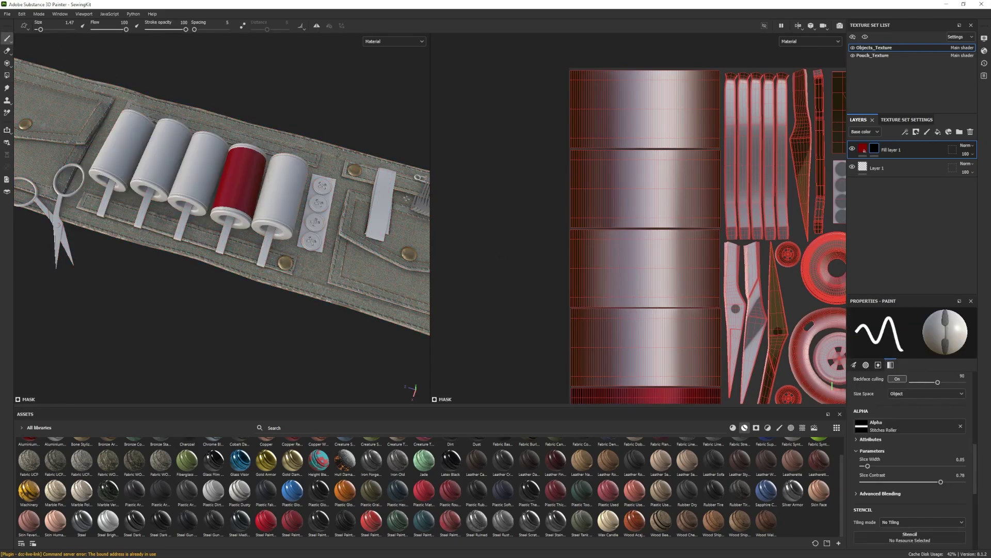
pyautogui.click(863, 149)
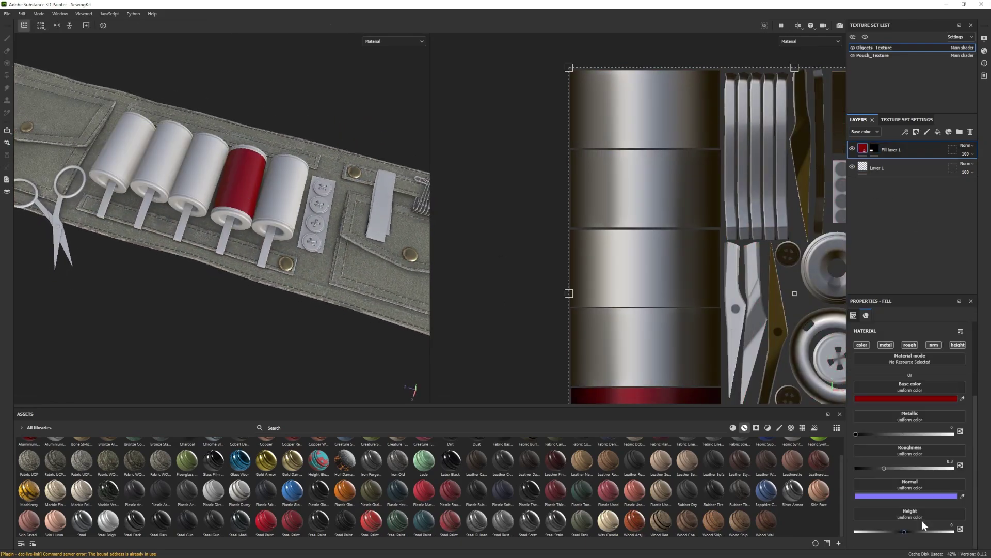
pyautogui.moveTo(863, 433)
pyautogui.mouseDown()
pyautogui.moveTo(886, 427)
pyautogui.moveTo(871, 426)
pyautogui.mouseUp()
# - Assign the Anisotropic Noise texture to the height channel of Fill layer 1 and set its balance to 0.57
pyautogui.click(802, 428)
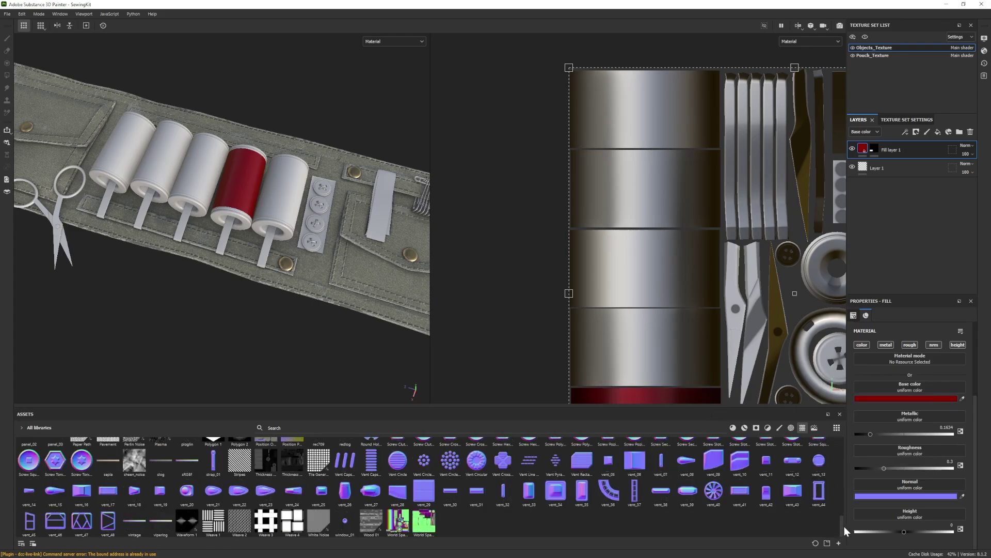
pyautogui.moveTo(234, 525)
pyautogui.moveTo(841, 516); pyautogui.dragTo(829, 441)
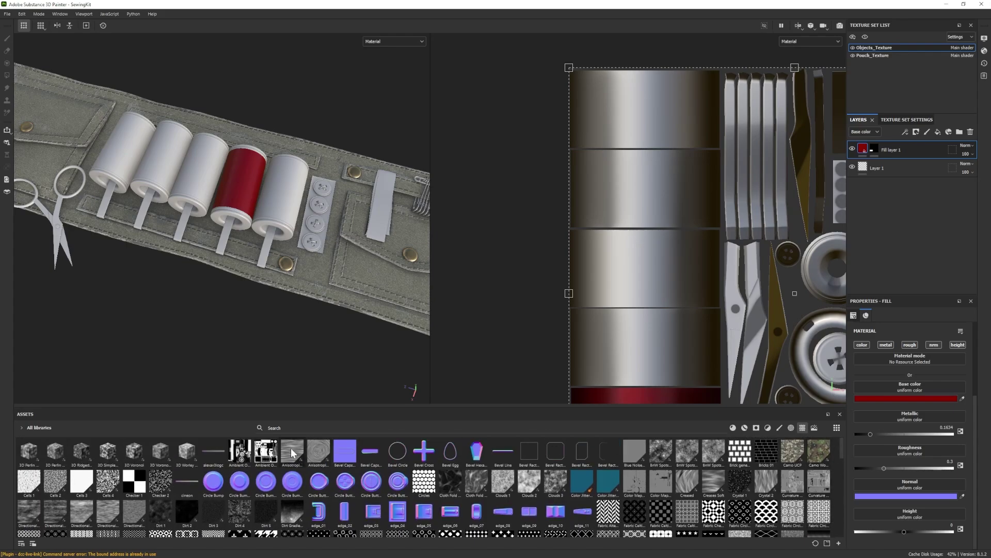
pyautogui.moveTo(288, 454)
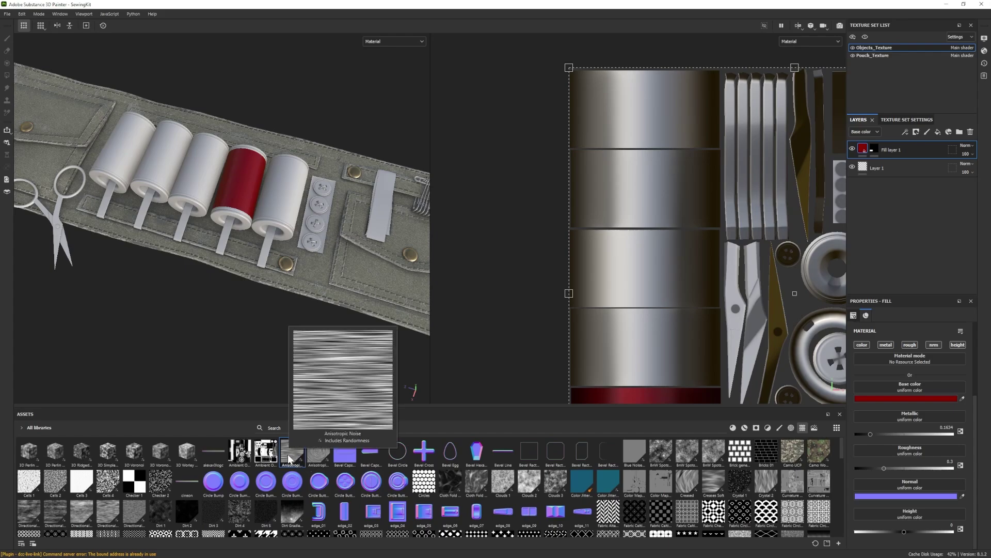
pyautogui.moveTo(287, 454); pyautogui.dragTo(902, 511)
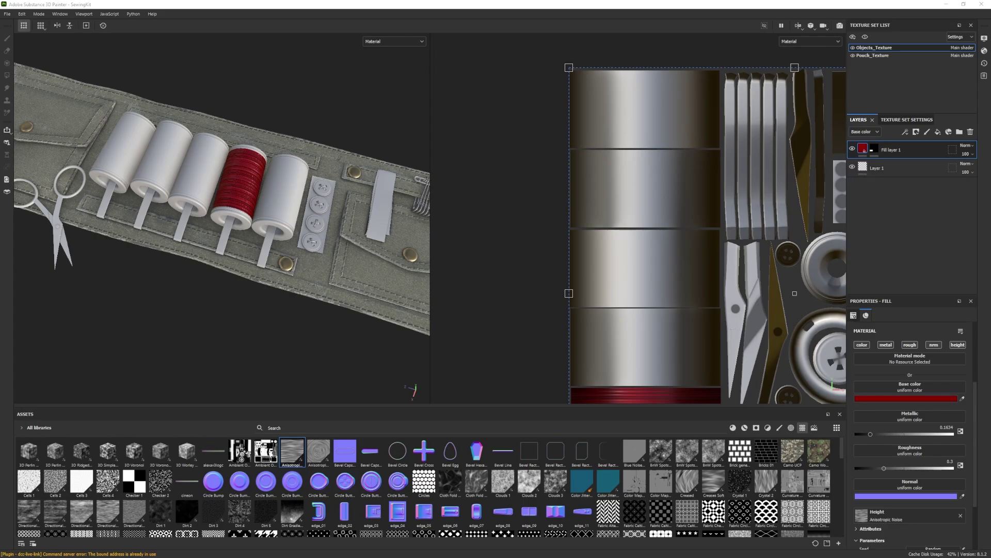
pyautogui.scroll(-3, 872, 440)
pyautogui.moveTo(913, 501); pyautogui.dragTo(920, 501)
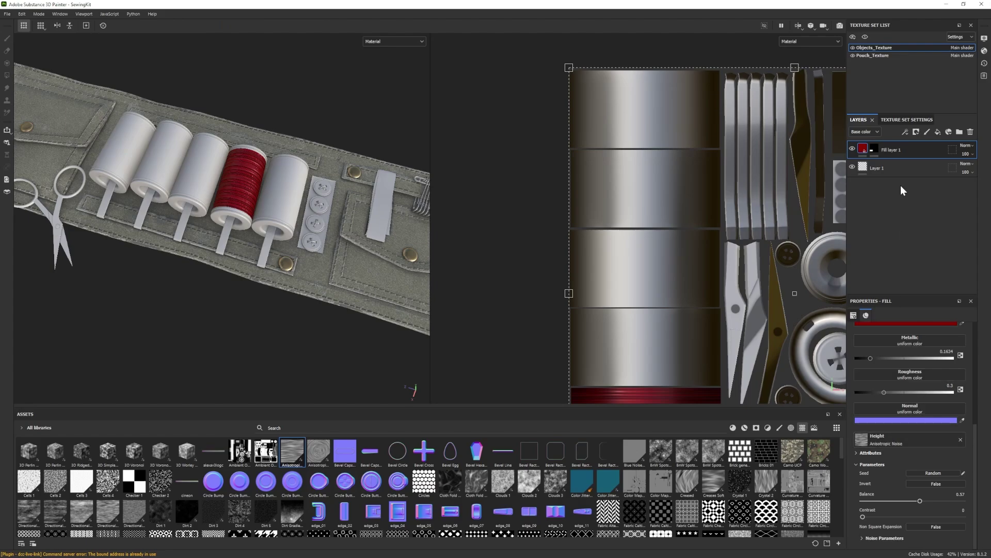
pyautogui.click(938, 131)
pyautogui.moveTo(897, 150); pyautogui.dragTo(887, 178)
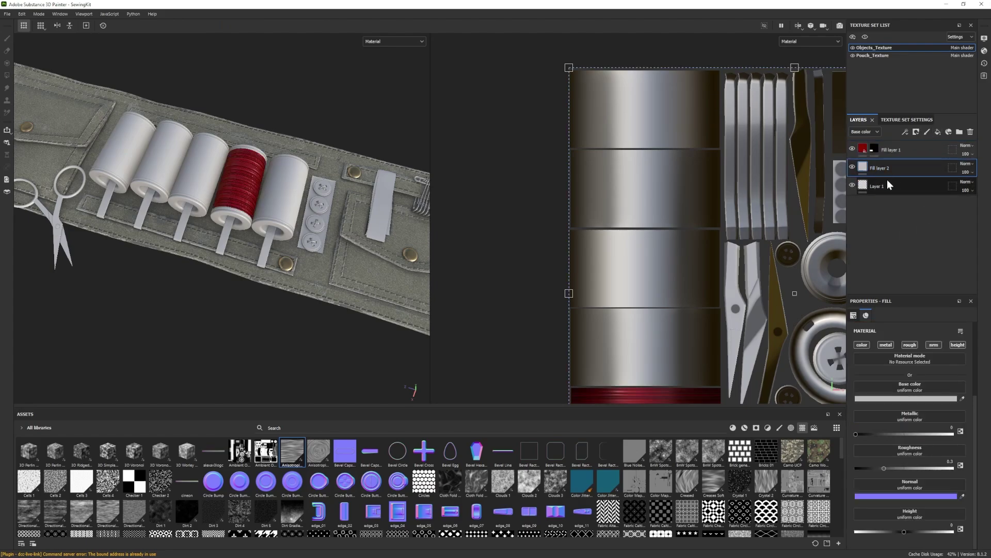
pyautogui.click(971, 132)
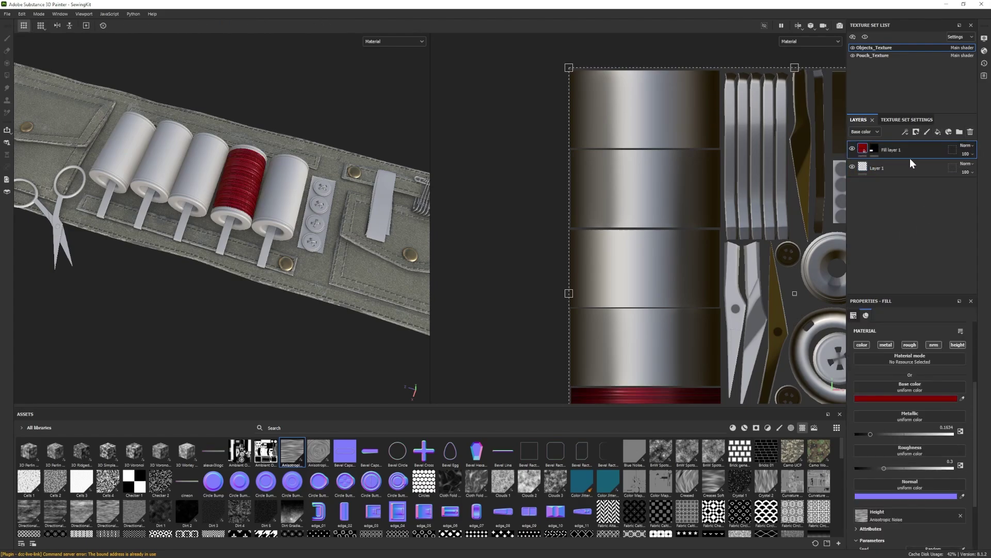
# - Duplicate the red fill layer and replace its height noise with a Stripes texture in the normal channel, tiled 14.29 and rotated 45.42
pyautogui.hotkey('ctrl', 'd')
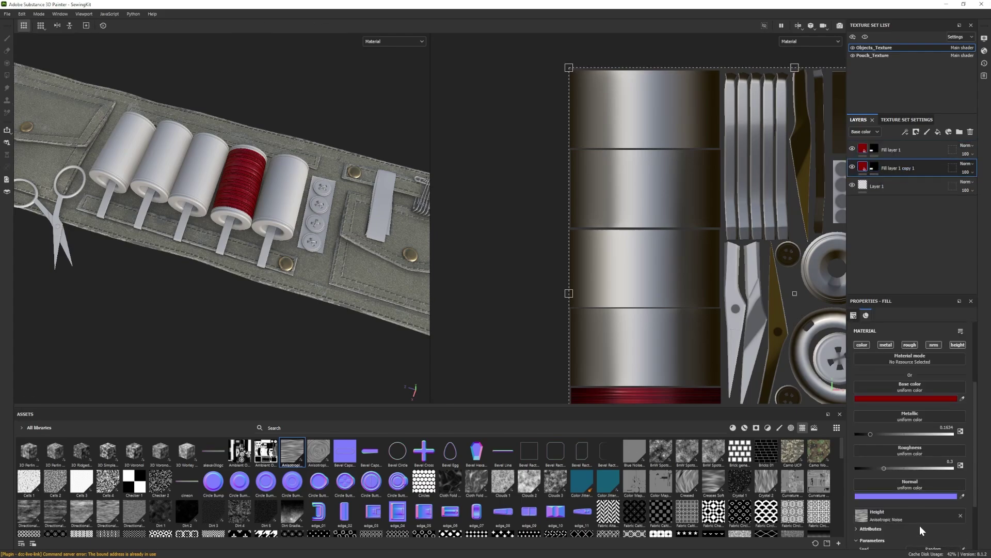
pyautogui.click(960, 516)
pyautogui.scroll(-10, 239, 485)
pyautogui.moveTo(239, 461); pyautogui.dragTo(924, 490)
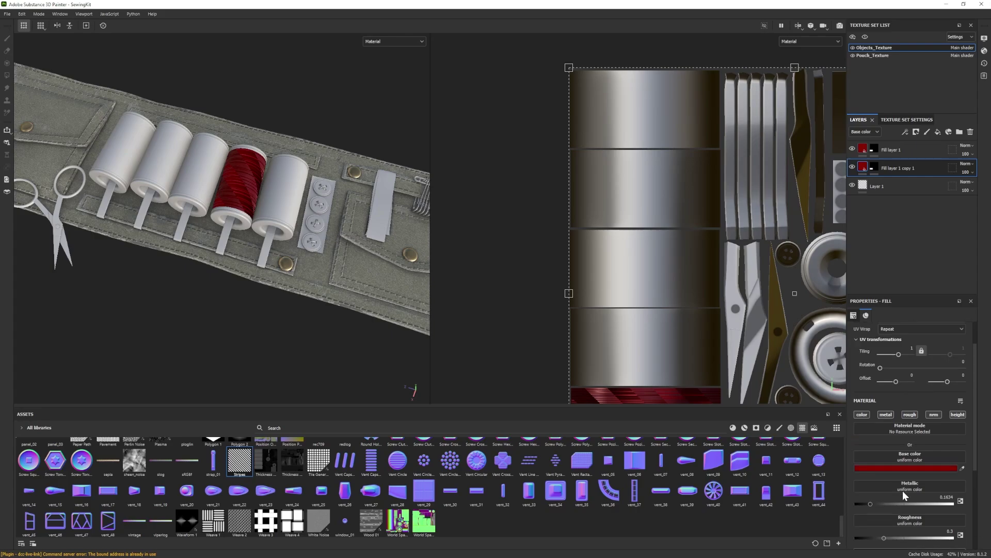
pyautogui.moveTo(881, 391); pyautogui.dragTo(904, 378)
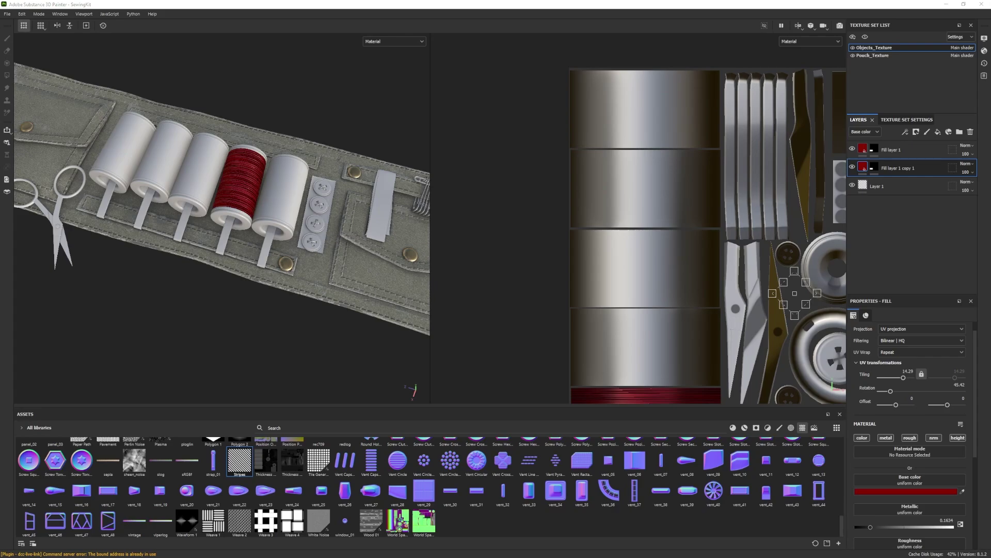
# - Hide the striped copy and set the UV tiling of Fill layer 1 to 21.95
pyautogui.click(909, 150)
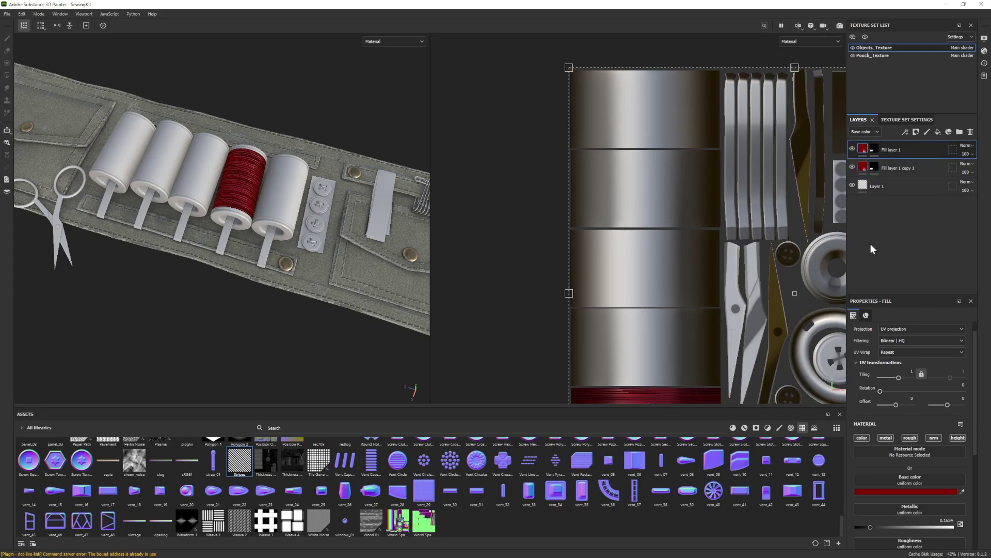
pyautogui.moveTo(899, 378); pyautogui.dragTo(904, 374)
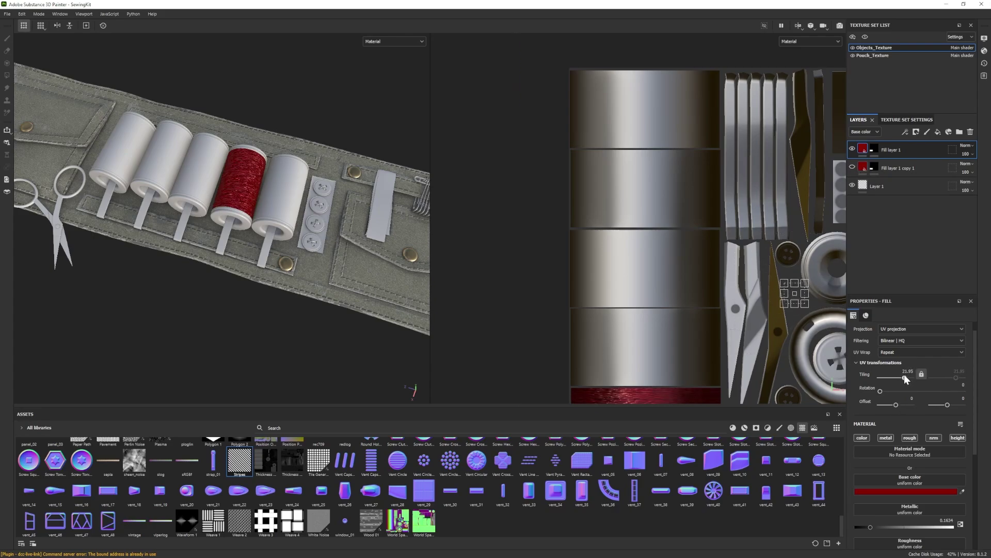
pyautogui.keyDown('alt'); pyautogui.moveTo(279, 219); pyautogui.dragTo(287, 234); pyautogui.keyUp('alt')
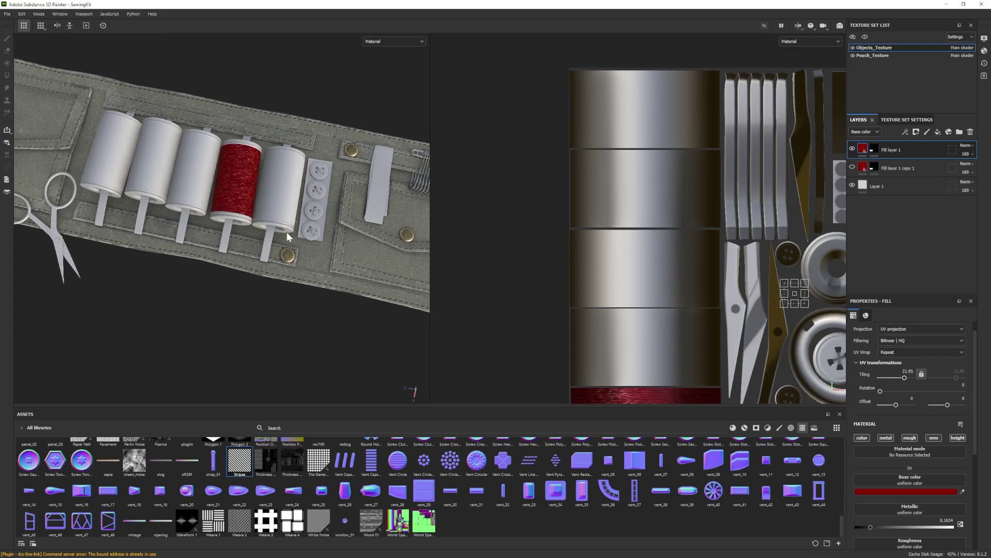
pyautogui.scroll(3, 287, 233)
pyautogui.scroll(-1, 909, 513)
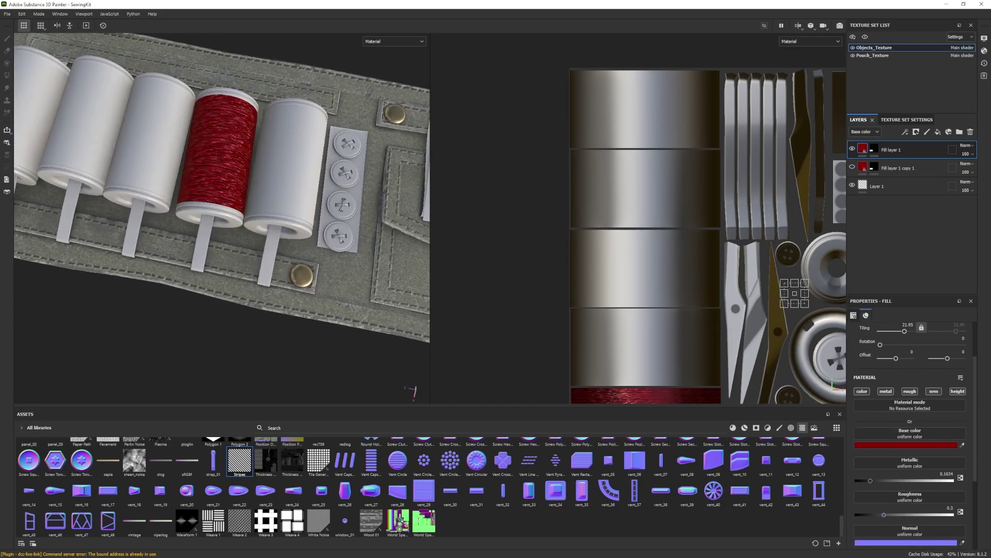
# - Set Fill layer 1's metallic to 0.7621 and its roughness to 0.7471
pyautogui.click(934, 515)
pyautogui.click(937, 480)
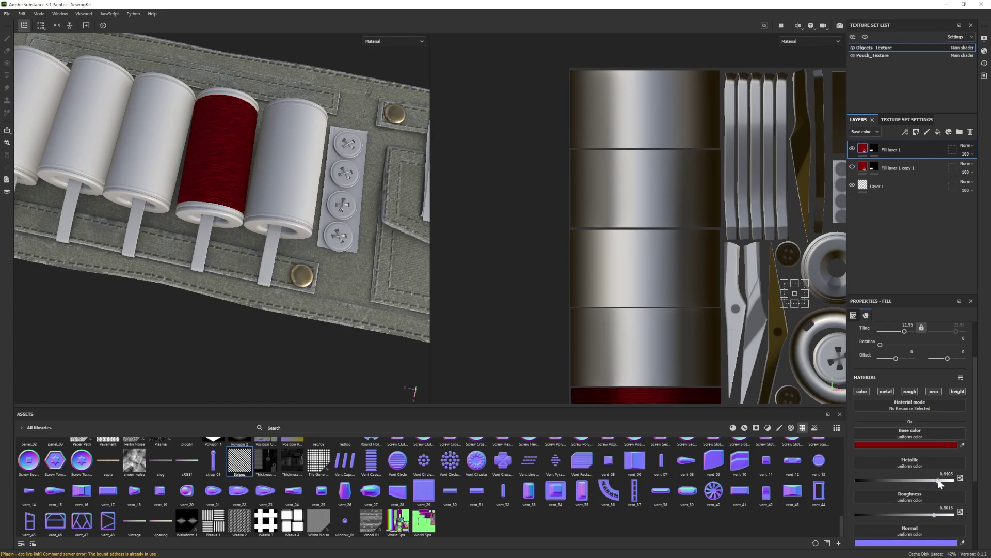
pyautogui.click(929, 514)
pyautogui.scroll(-5, 188, 190)
pyautogui.scroll(2, 153, 222)
# - Show Fill layer 1 copy 1 again and set its UV tiling to 19.15
pyautogui.click(853, 167)
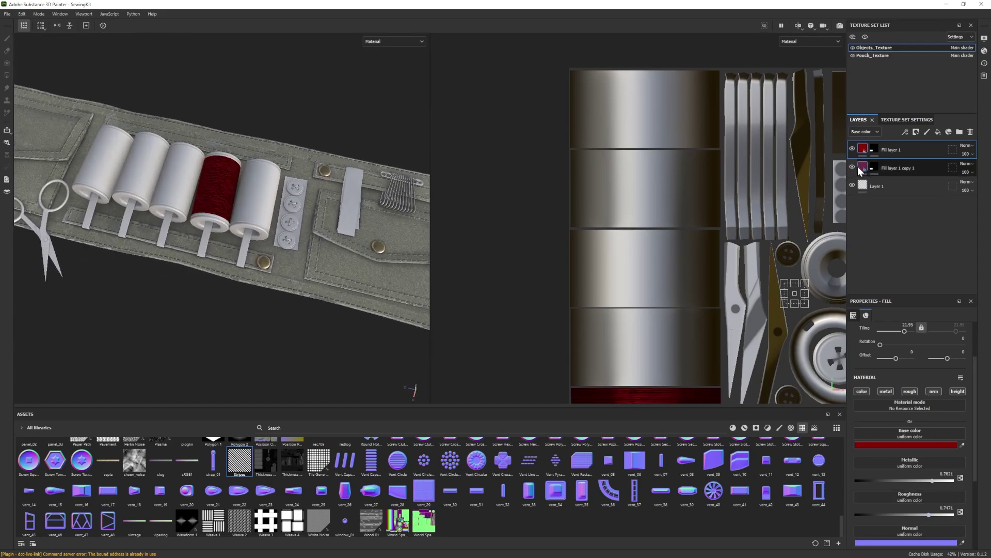
pyautogui.click(861, 171)
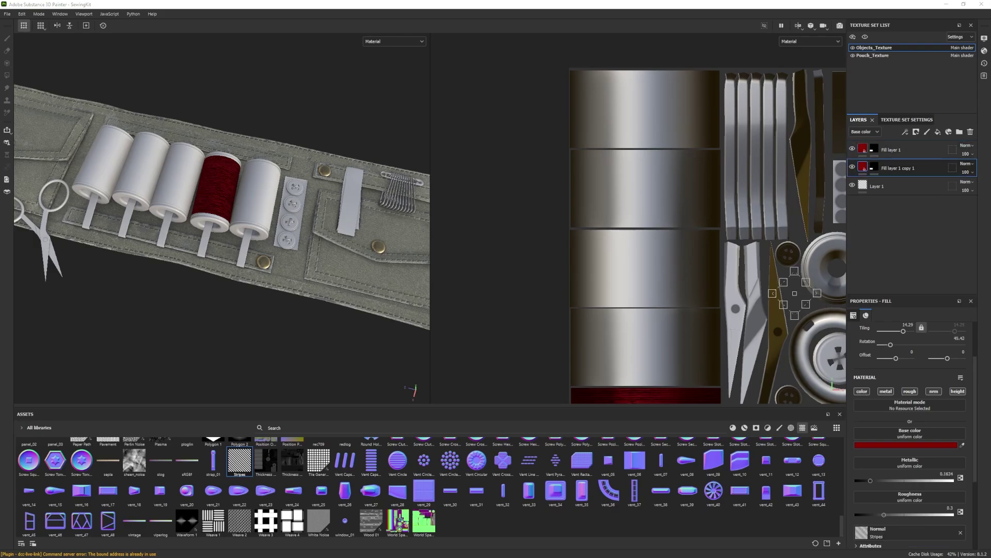
pyautogui.scroll(3, 935, 461)
pyautogui.moveTo(902, 389); pyautogui.dragTo(904, 390)
pyautogui.keyDown('alt'); pyautogui.moveTo(326, 235); pyautogui.dragTo(217, 223); pyautogui.keyUp('alt')
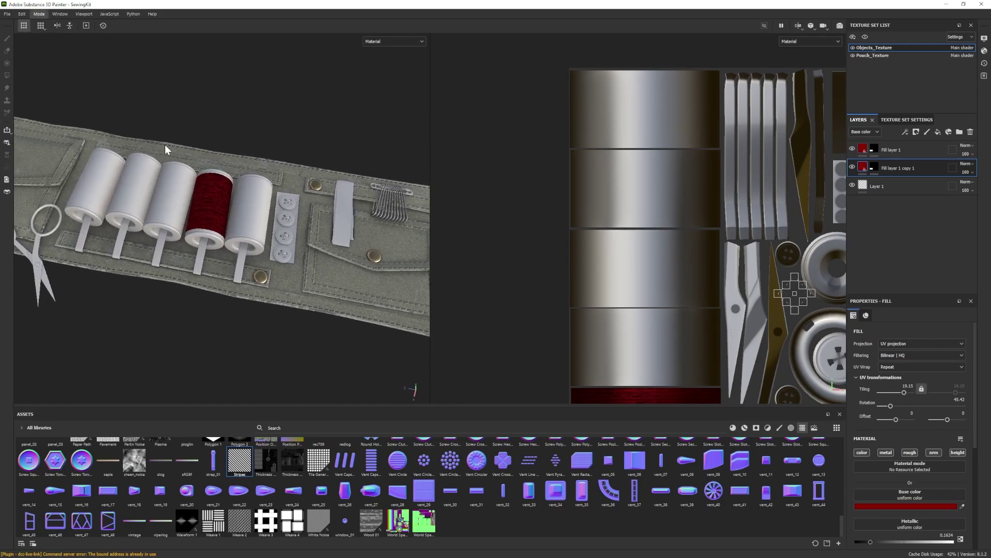
# - Switch to Iray rendering mode and enable the dome's clear color as the background
pyautogui.press('F10')
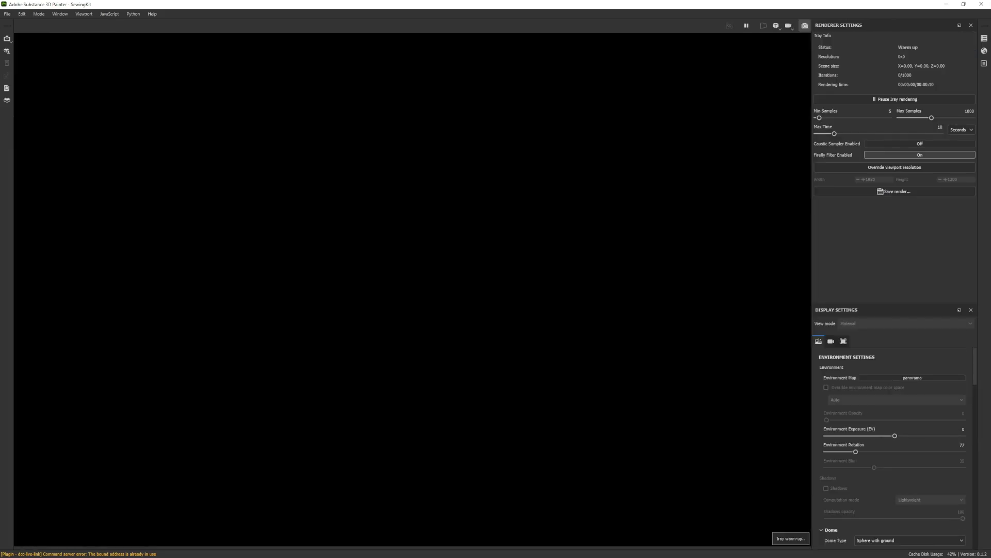
pyautogui.scroll(-3, 461, 330)
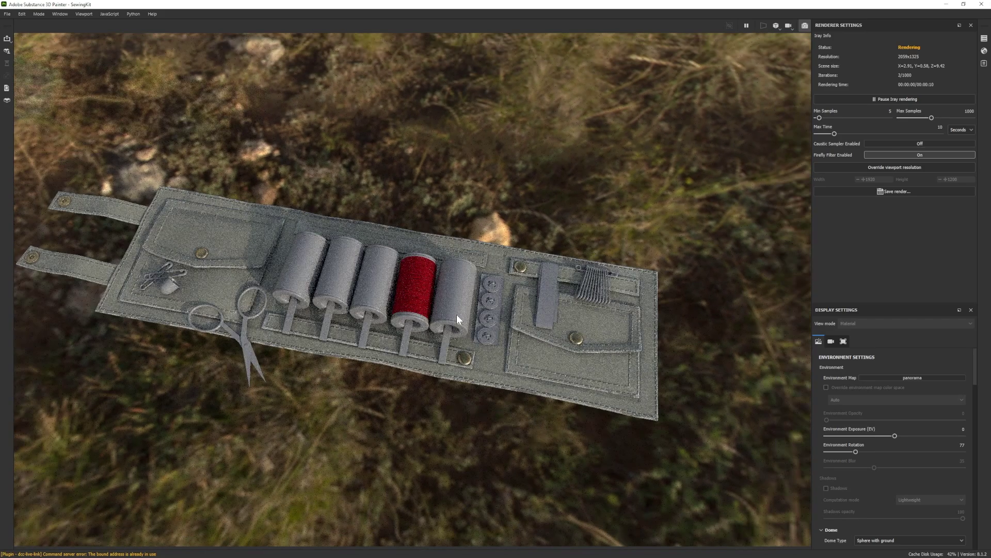
pyautogui.scroll(-3, 882, 451)
pyautogui.scroll(-3, 894, 490)
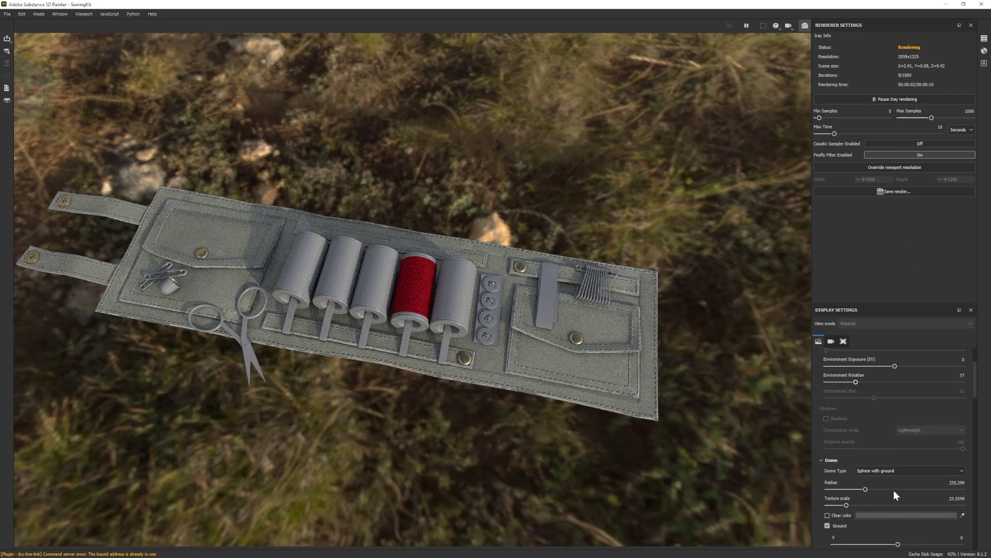
pyautogui.click(827, 445)
# - Set the dome ground's Y position to about -0.28 so the ground lies just beneath the pouch
pyautogui.moveTo(898, 488); pyautogui.dragTo(897, 489)
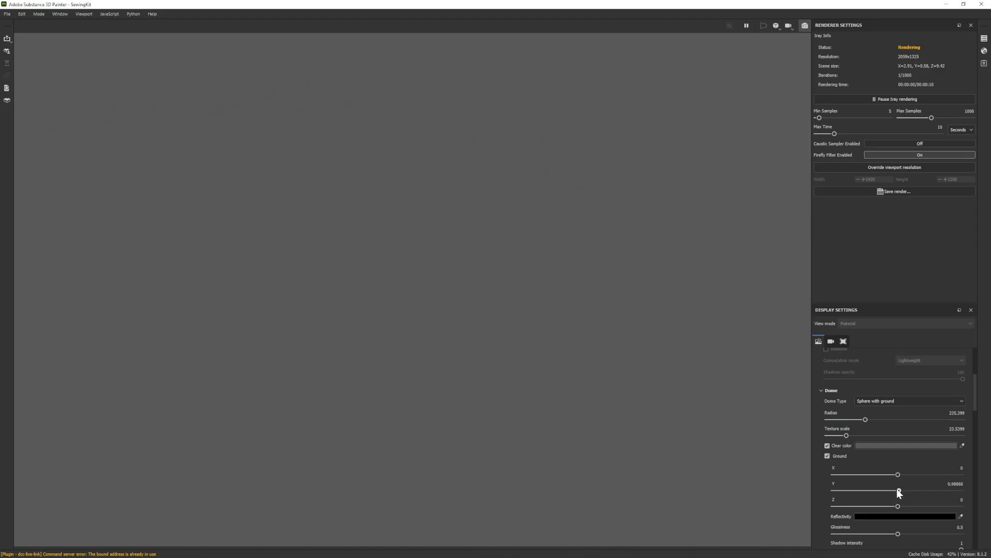
pyautogui.click(955, 484)
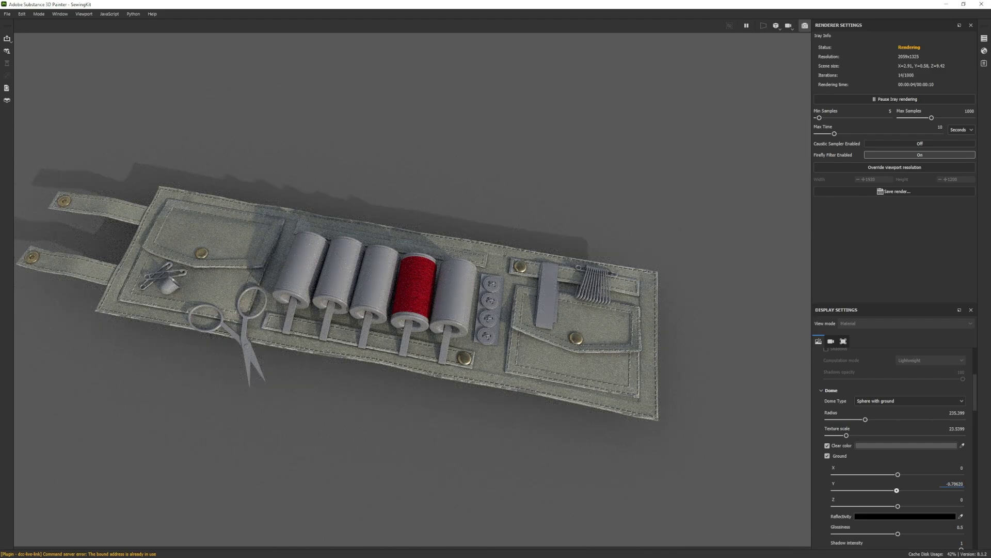
pyautogui.press('BackSpace')
pyautogui.write('2')
pyautogui.press('Return')
pyautogui.press('Return')
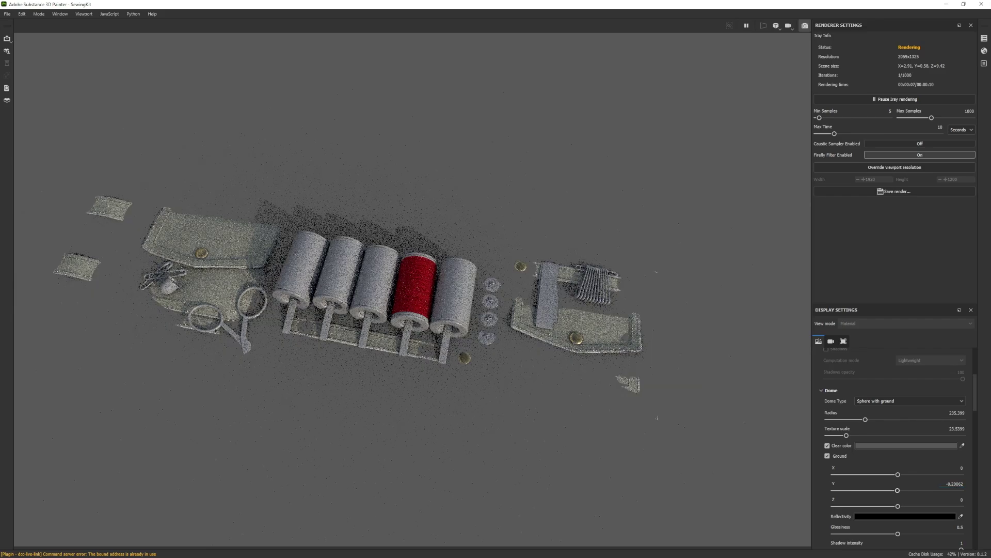
pyautogui.press('BackSpace')
pyautogui.write('7')
pyautogui.press('Return')
pyautogui.keyDown('alt'); pyautogui.moveTo(525, 343); pyautogui.dragTo(355, 207); pyautogui.keyUp('alt')
pyautogui.click(955, 483)
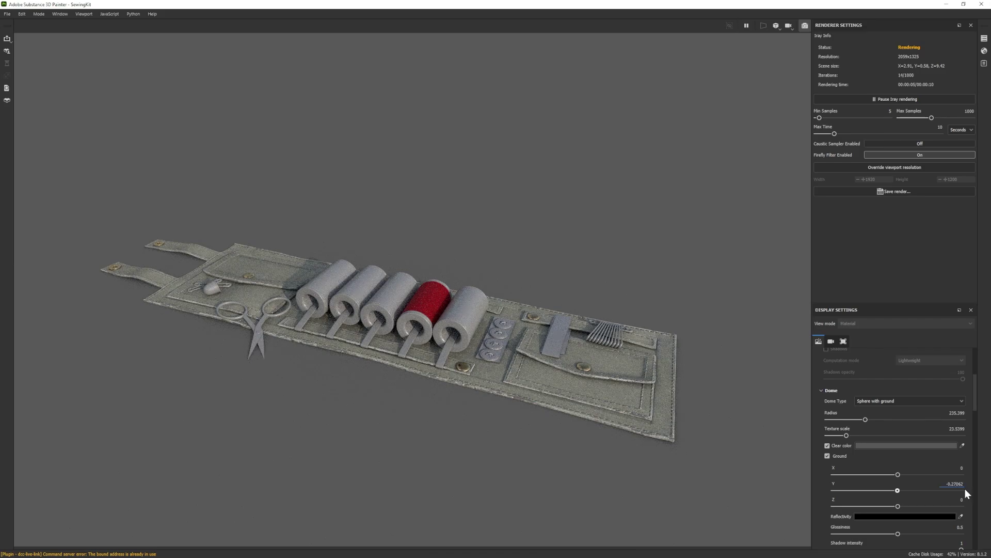
pyautogui.press('BackSpace')
pyautogui.write('8')
pyautogui.press('Return')
pyautogui.keyDown('alt'); pyautogui.moveTo(417, 416); pyautogui.dragTo(416, 363); pyautogui.keyUp('alt')
# - Change the environment map to Soft 1Front 2Backs and set the environment rotation to 2
pyautogui.scroll(5, 905, 441)
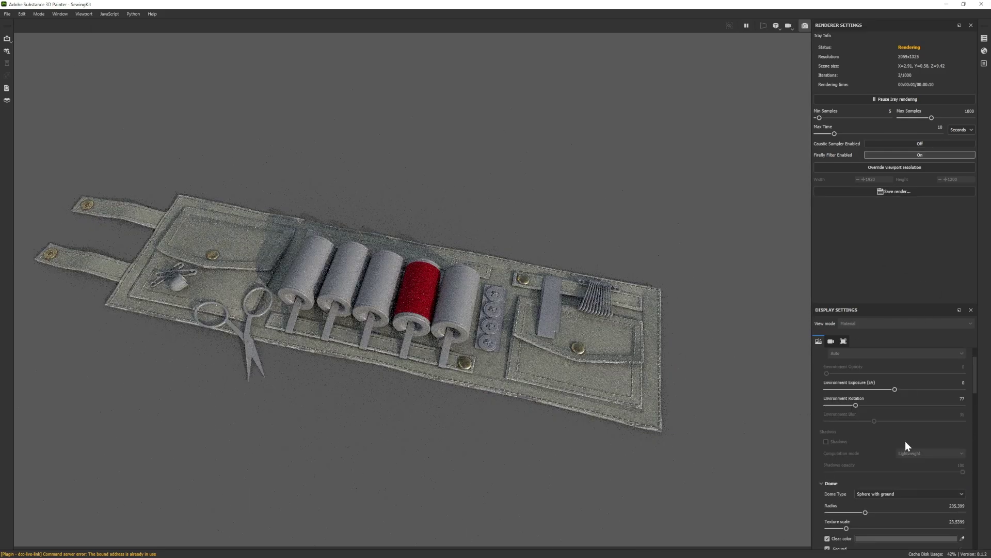
pyautogui.click(908, 378)
pyautogui.click(981, 430)
pyautogui.keyDown('shift'); pyautogui.moveTo(569, 354); pyautogui.dragTo(453, 335, button='right'); pyautogui.keyUp('shift')
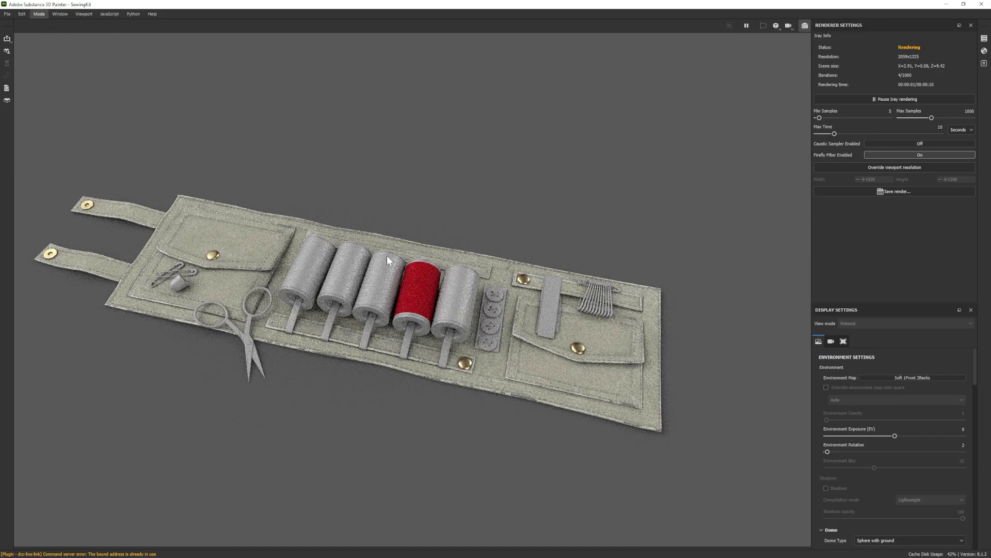
# - Return to painting mode and change the Fabric Rough layer's color in the Pouch_Texture set to a darker olive
pyautogui.press('F10')
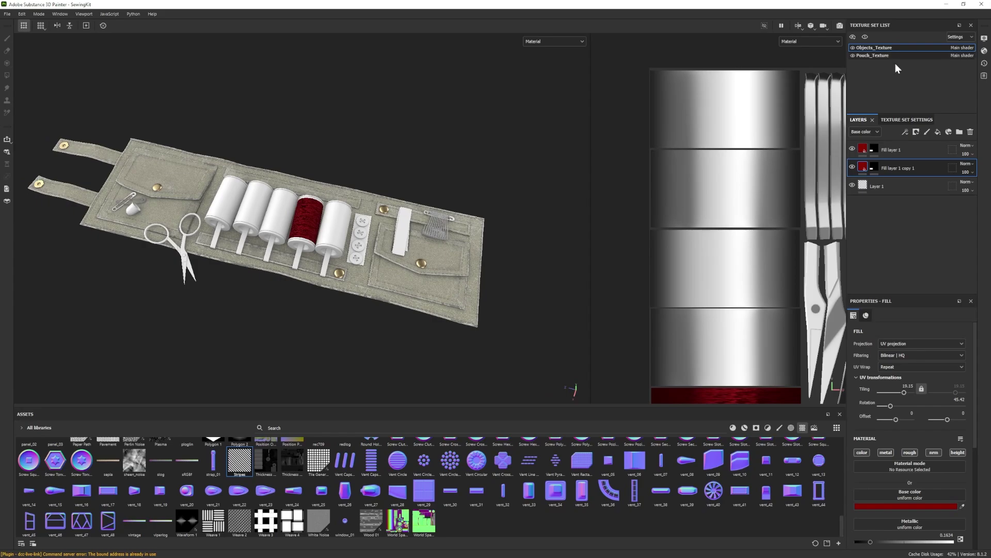
pyautogui.click(893, 55)
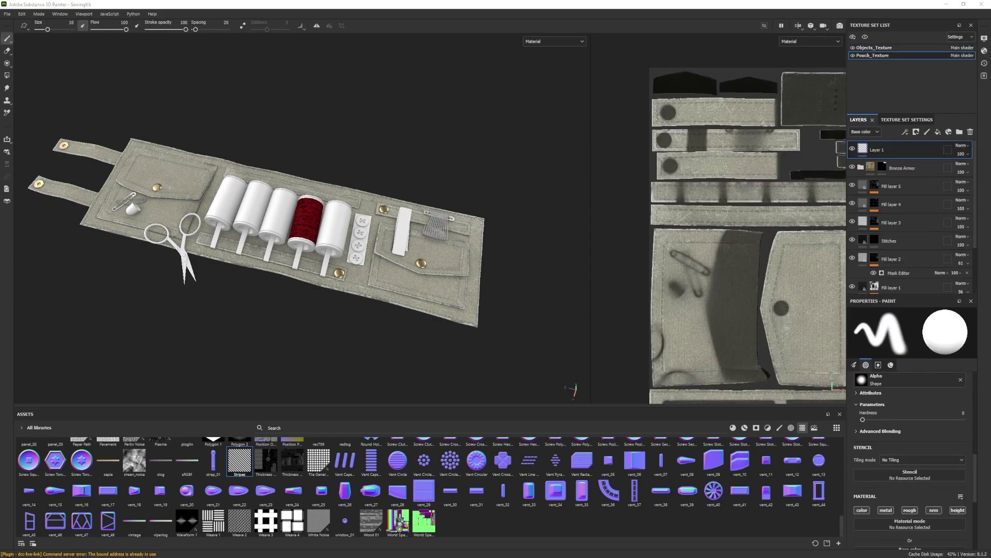
pyautogui.scroll(-3, 872, 241)
pyautogui.click(864, 262)
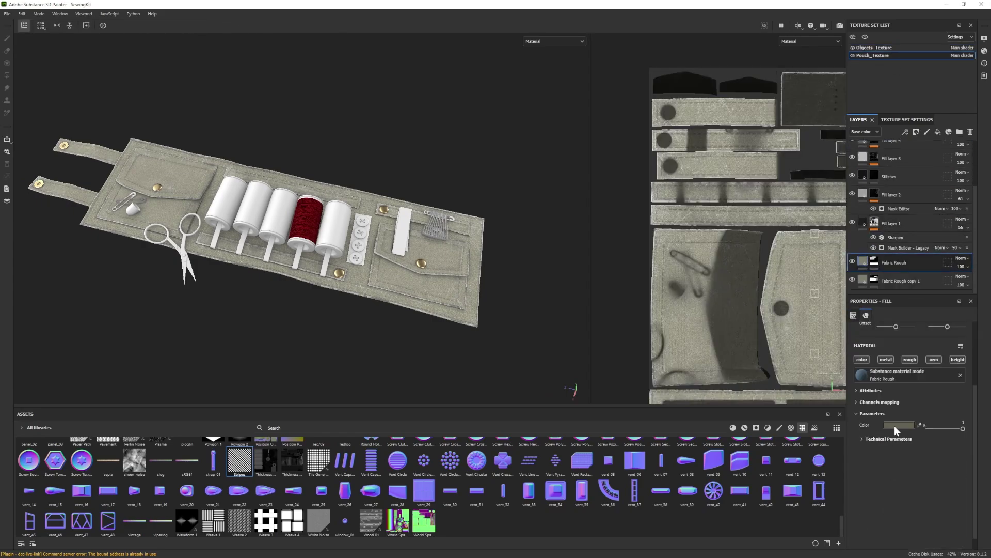
pyautogui.click(895, 426)
pyautogui.doubleClick(864, 529)
pyautogui.hotkey('ctrl', 'c')
pyautogui.click(890, 411)
pyautogui.click(898, 425)
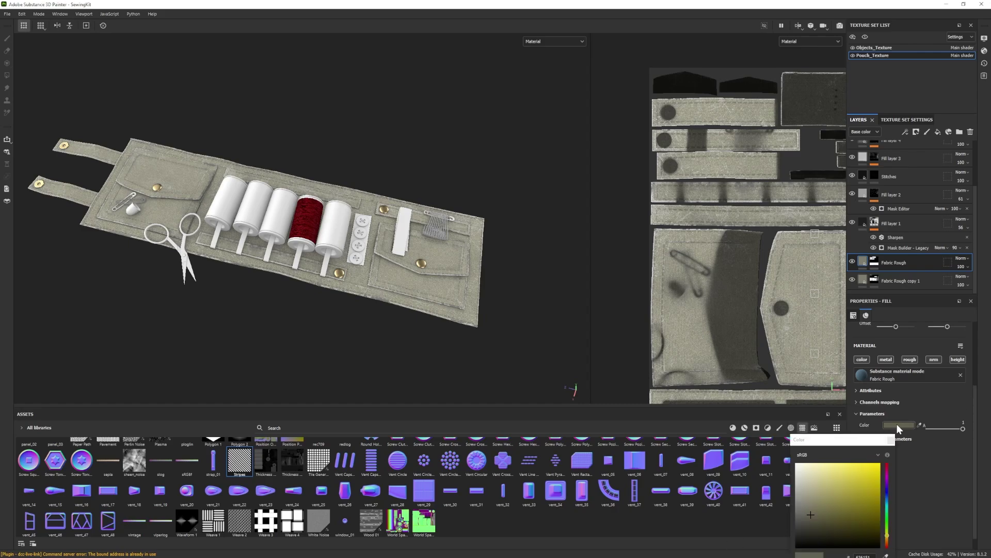
pyautogui.doubleClick(848, 529)
pyautogui.hotkey('ctrl', 'v')
pyautogui.click(873, 412)
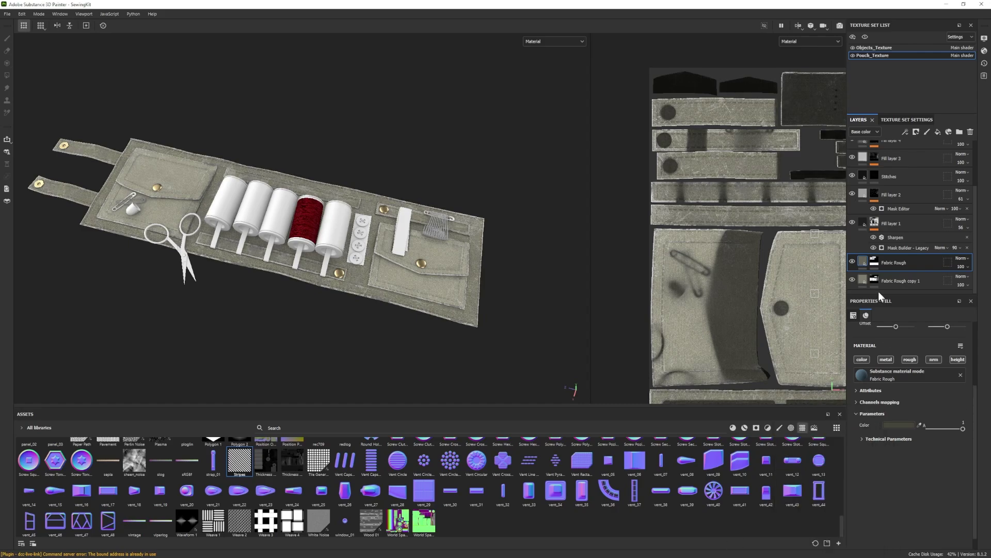
# - Hide Fill layer 3 in the Pouch_Texture set and inspect the pouch without it
pyautogui.scroll(1, 853, 186)
pyautogui.click(853, 180)
pyautogui.moveTo(444, 268)
pyautogui.keyDown('alt'); pyautogui.mouseDown()
pyautogui.moveTo(439, 247)
pyautogui.moveTo(449, 266)
pyautogui.mouseUp(); pyautogui.keyUp('alt')
pyautogui.scroll(2, 450, 266)
pyautogui.scroll(-2, 889, 248)
pyautogui.scroll(3, 896, 316)
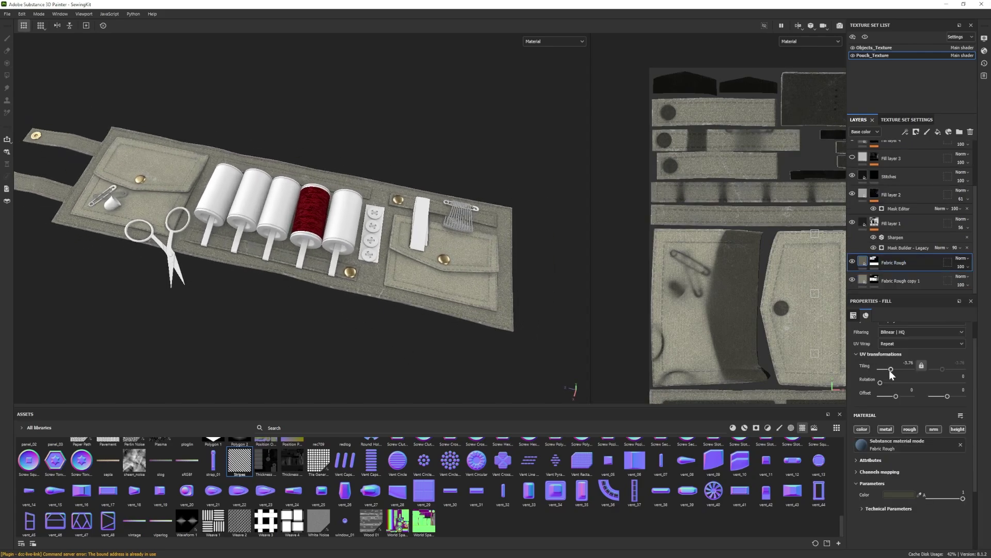
# - Set the Fabric Rough layer's tiling to -5.87 in the Pouch_Texture set
pyautogui.moveTo(890, 369); pyautogui.dragTo(890, 368)
pyautogui.scroll(1, 408, 274)
pyautogui.keyDown('alt'); pyautogui.moveTo(408, 273); pyautogui.dragTo(399, 313); pyautogui.keyUp('alt')
pyautogui.scroll(-1, 469, 292)
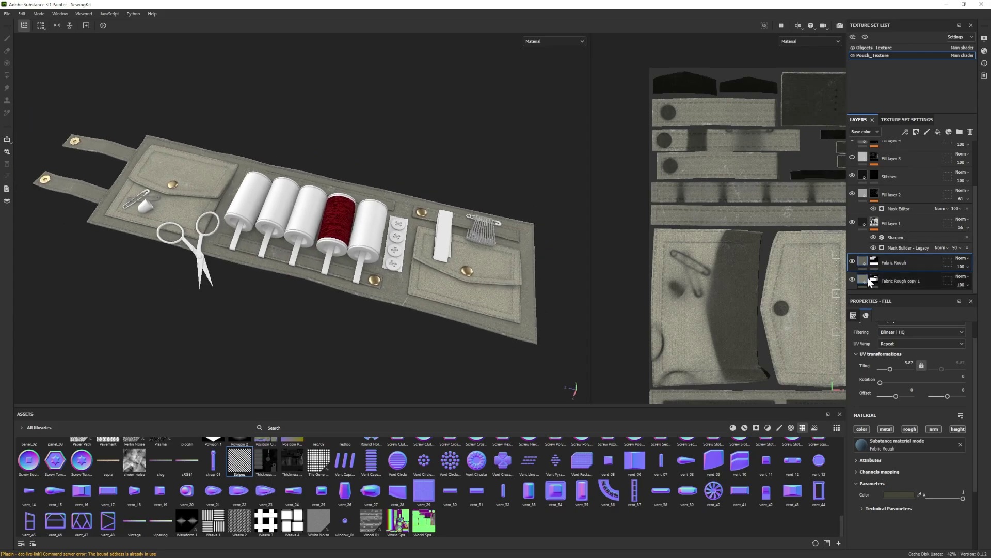
# - Copy the Fabric Rough layer's color and apply it to the Fabric Rough copy 1 layer
pyautogui.click(899, 494)
pyautogui.click(888, 412)
pyautogui.click(901, 281)
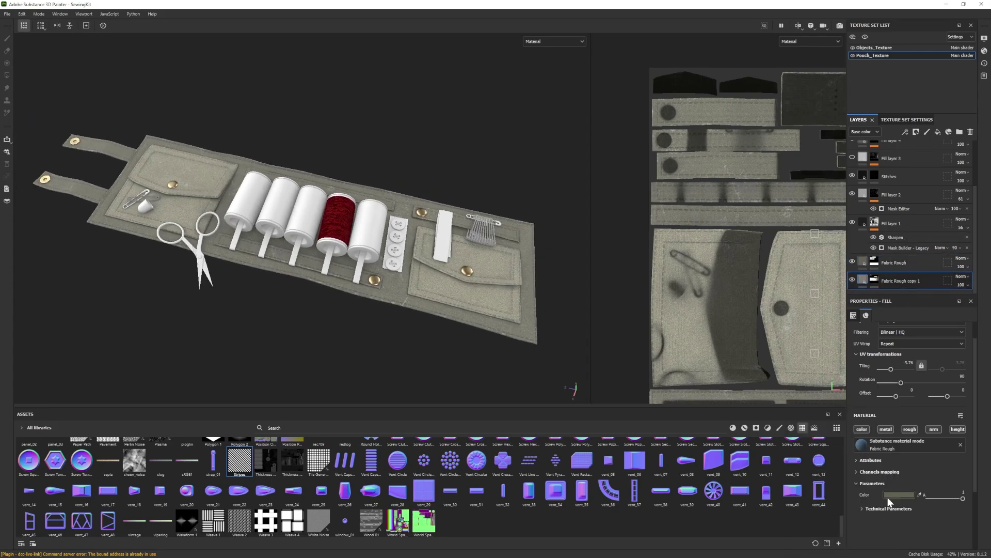
pyautogui.click(889, 496)
pyautogui.doubleClick(847, 504)
pyautogui.hotkey('ctrl', 'v')
pyautogui.press('Return')
pyautogui.click(876, 386)
pyautogui.keyDown('alt'); pyautogui.moveTo(323, 268); pyautogui.dragTo(271, 255); pyautogui.keyUp('alt')
pyautogui.scroll(1, 271, 255)
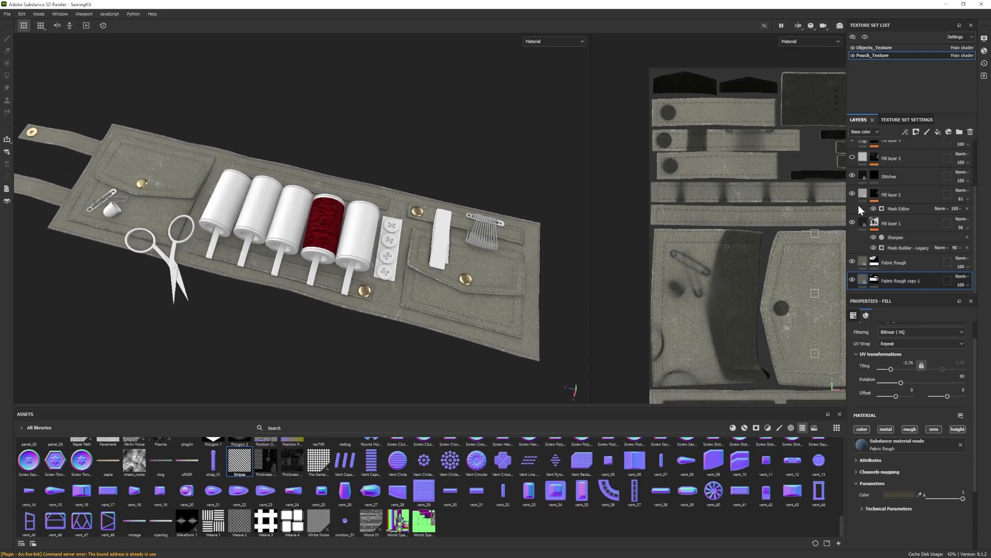
# - Show Fill layer 3 again at 18 opacity and set Fill layer 2's opacity to 42
pyautogui.scroll(2, 858, 205)
pyautogui.click(853, 204)
pyautogui.click(896, 205)
pyautogui.click(963, 209)
pyautogui.click(965, 223)
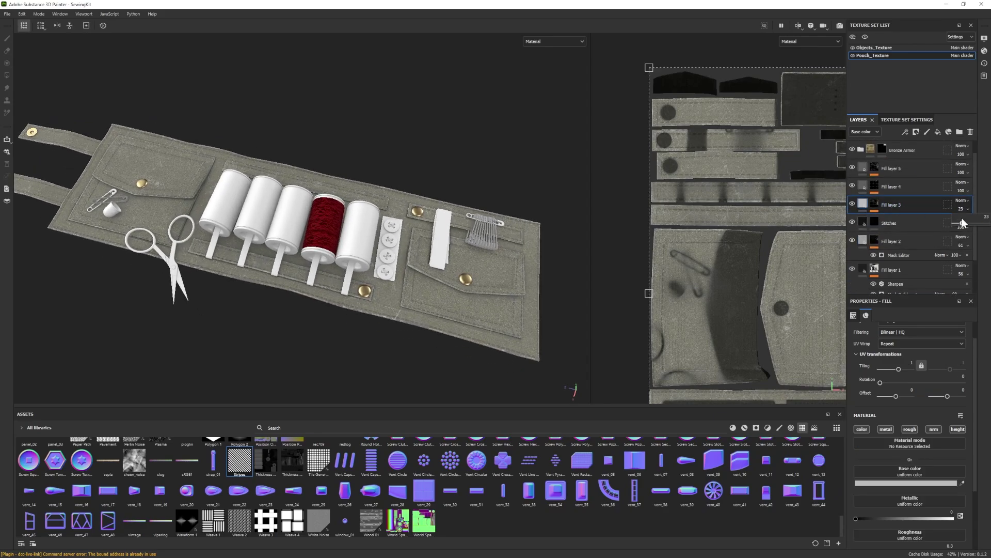
pyautogui.moveTo(962, 222); pyautogui.dragTo(959, 222)
pyautogui.click(961, 246)
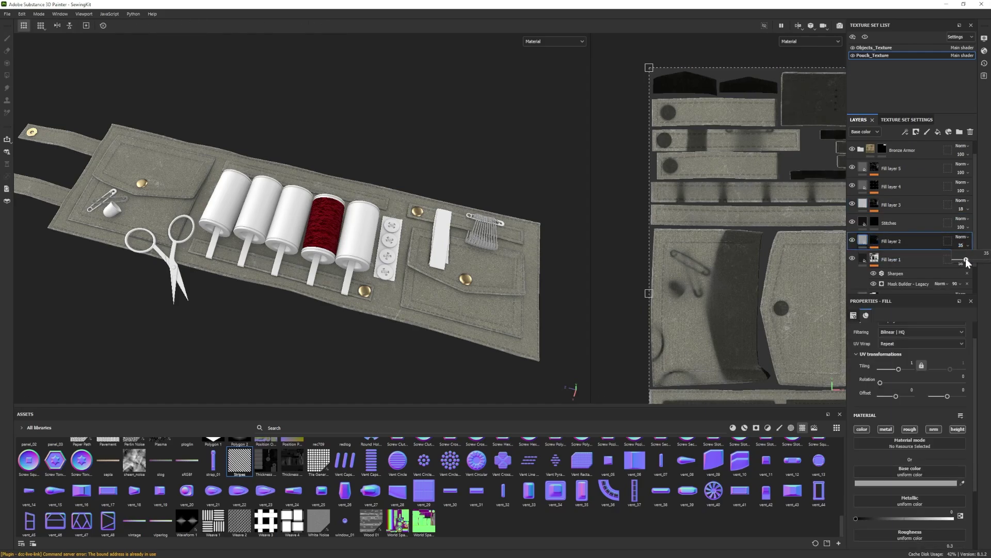
pyautogui.moveTo(966, 264); pyautogui.dragTo(970, 263)
# - Add the Fabric Flannel Tartan smart material directly above Fill layer 5
pyautogui.click(935, 170)
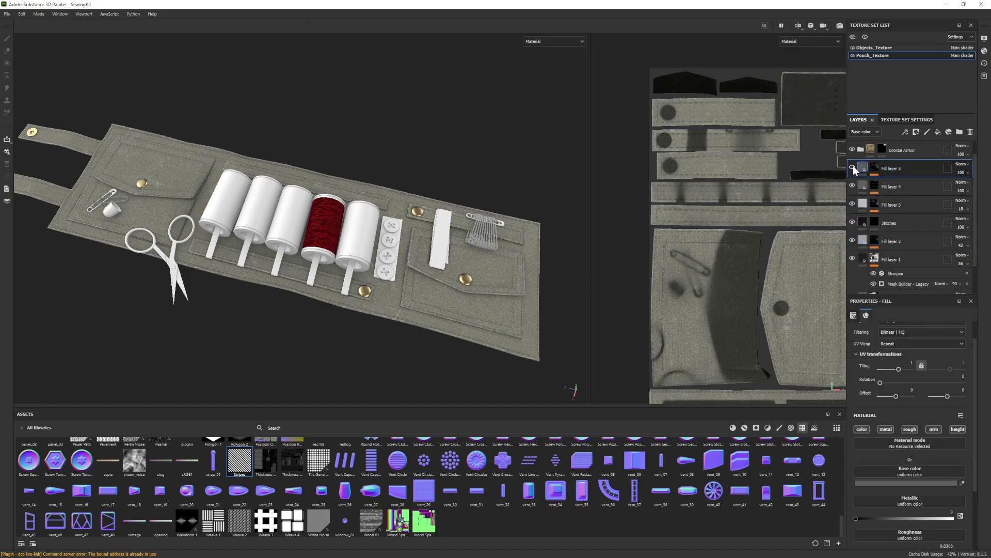
pyautogui.scroll(1, 892, 170)
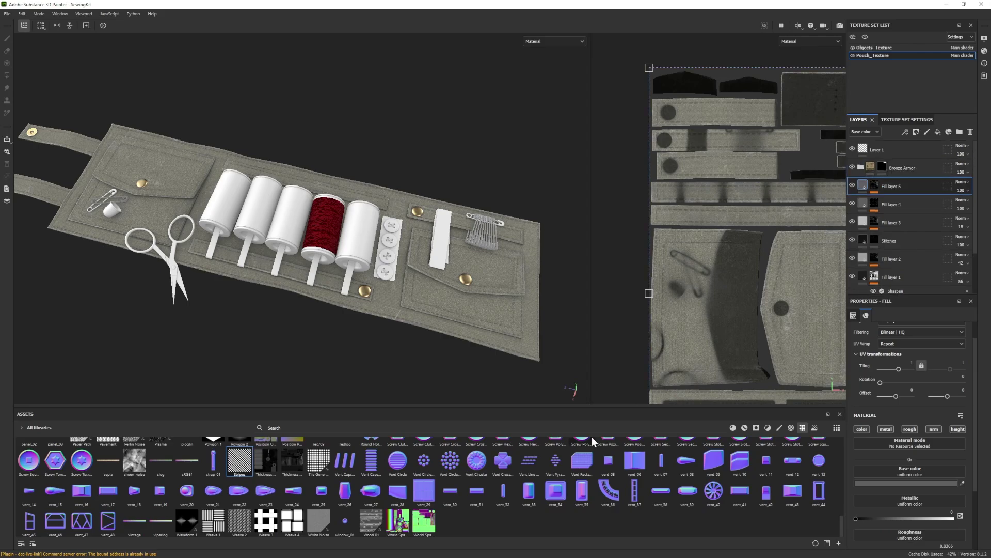
pyautogui.click(733, 428)
pyautogui.scroll(-1, 390, 303)
pyautogui.scroll(3, 382, 302)
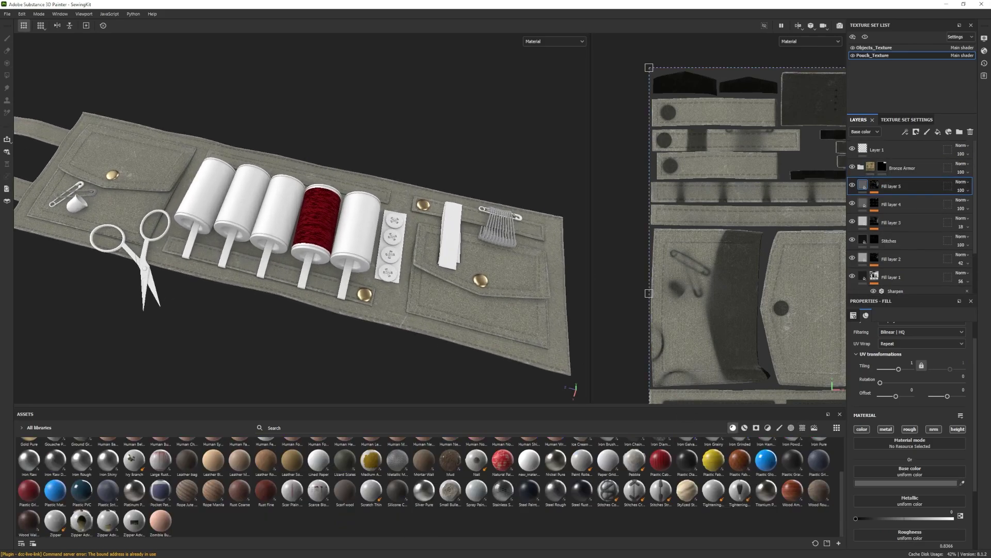
pyautogui.scroll(-2, 293, 177)
pyautogui.scroll(2, 662, 500)
pyautogui.click(745, 429)
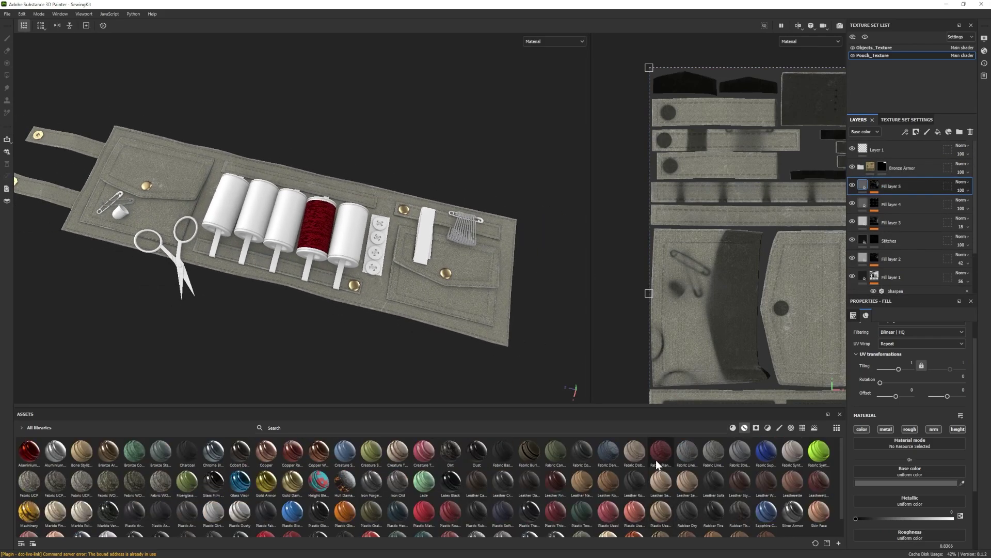
pyautogui.moveTo(889, 171); pyautogui.dragTo(889, 173)
# - Place the tartan material's Folds layer on its own above Fill layer 5 and hide the Fabric Flannel Tartan folder
pyautogui.click(861, 185)
pyautogui.click(909, 276)
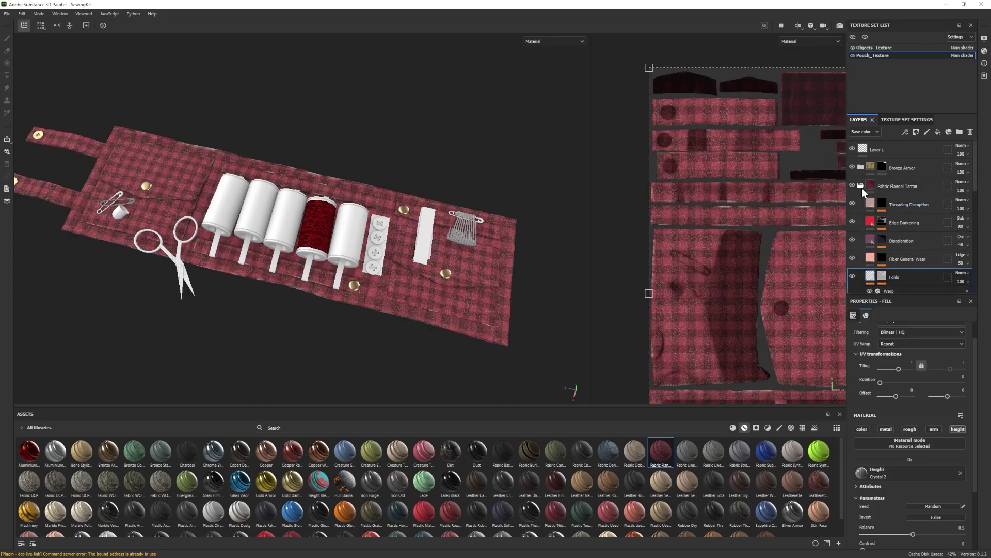
pyautogui.click(861, 186)
pyautogui.click(853, 185)
pyautogui.click(899, 208)
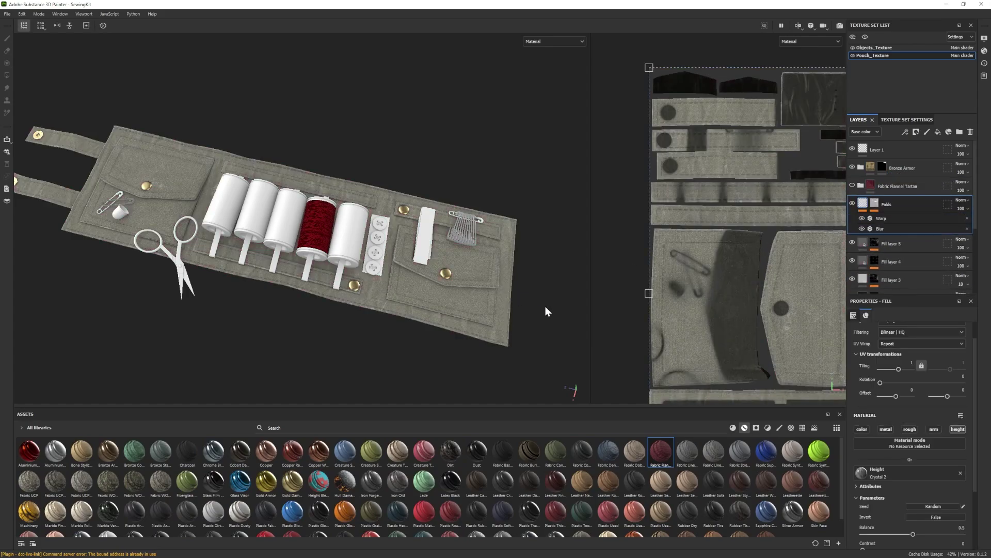
pyautogui.keyDown('alt'); pyautogui.moveTo(547, 311); pyautogui.dragTo(573, 309); pyautogui.keyUp('alt')
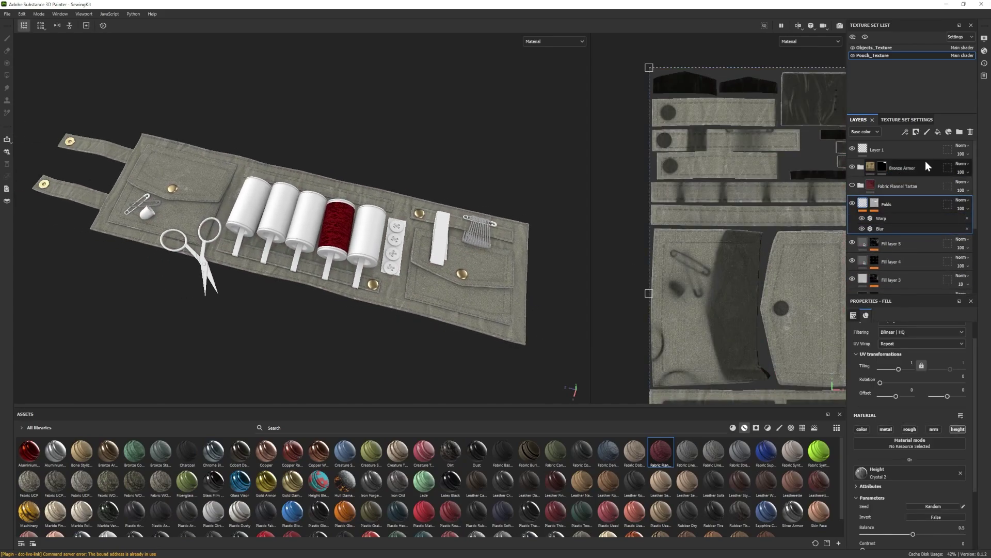
# - Put Folds in a new folder, limit the folder's black mask to chosen pouch pieces with Polygon Fill, and set Folds' rotation to 90
pyautogui.click(959, 132)
pyautogui.moveTo(895, 224); pyautogui.dragTo(892, 206)
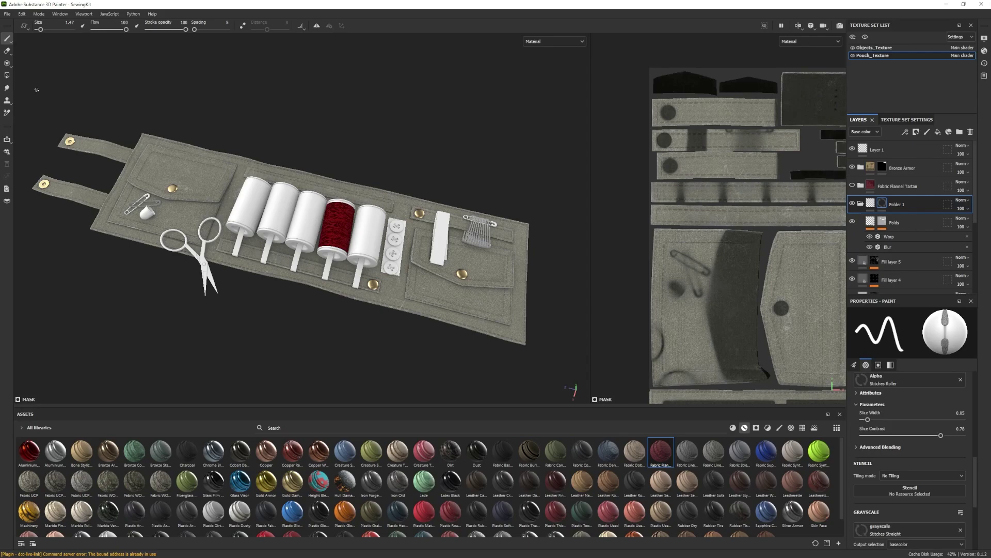
pyautogui.click(7, 76)
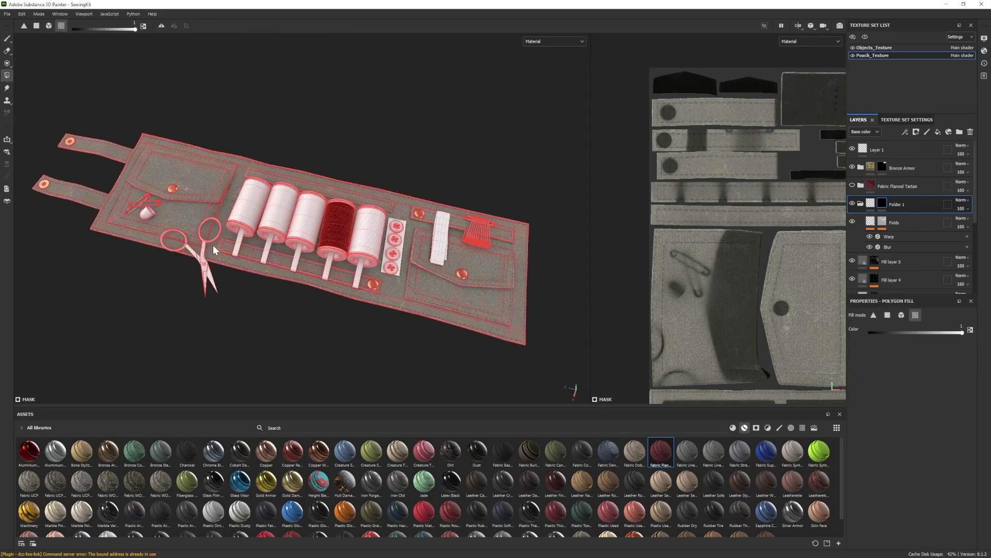
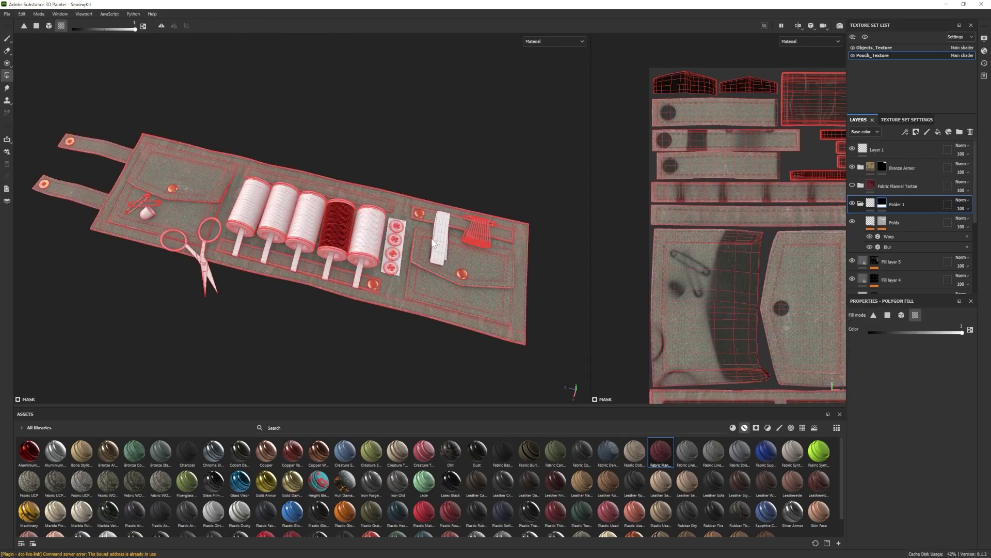
pyautogui.click(895, 222)
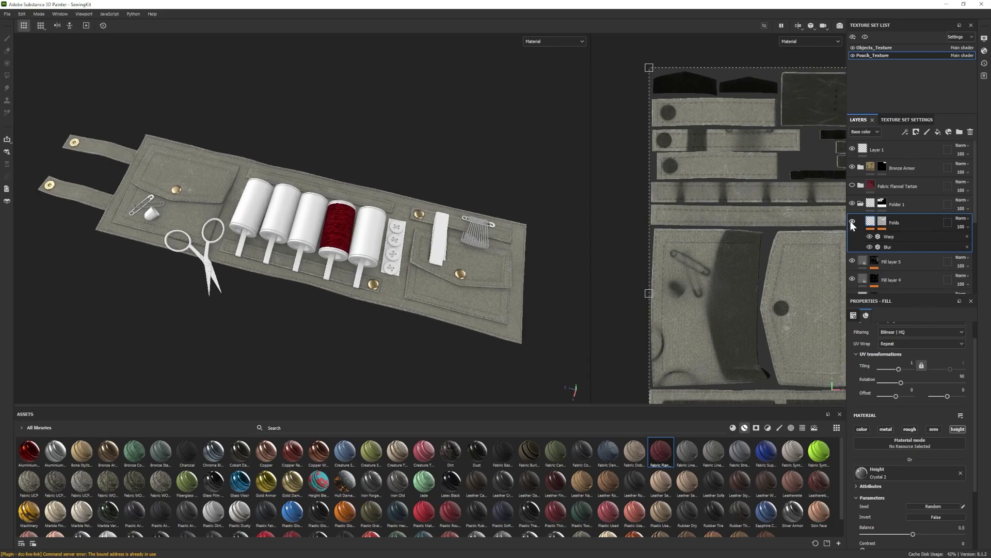
# - Duplicate Folder 1 and change the copy's mask with Polygon Fill so it covers the other pouch pieces
pyautogui.click(861, 204)
pyautogui.click(900, 206)
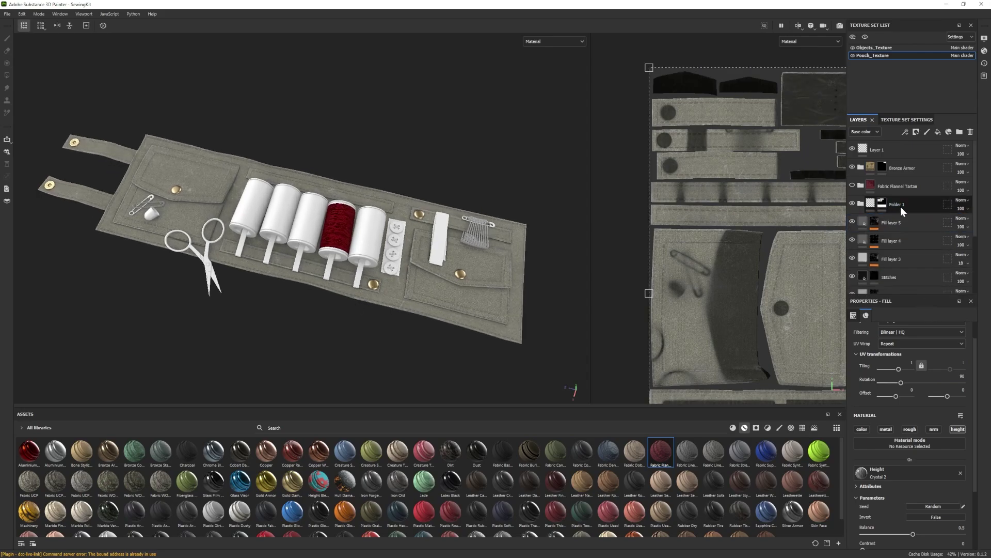
pyautogui.hotkey('ctrl', 'd')
pyautogui.click(861, 222)
pyautogui.click(894, 240)
pyautogui.click(882, 222)
pyautogui.click(7, 76)
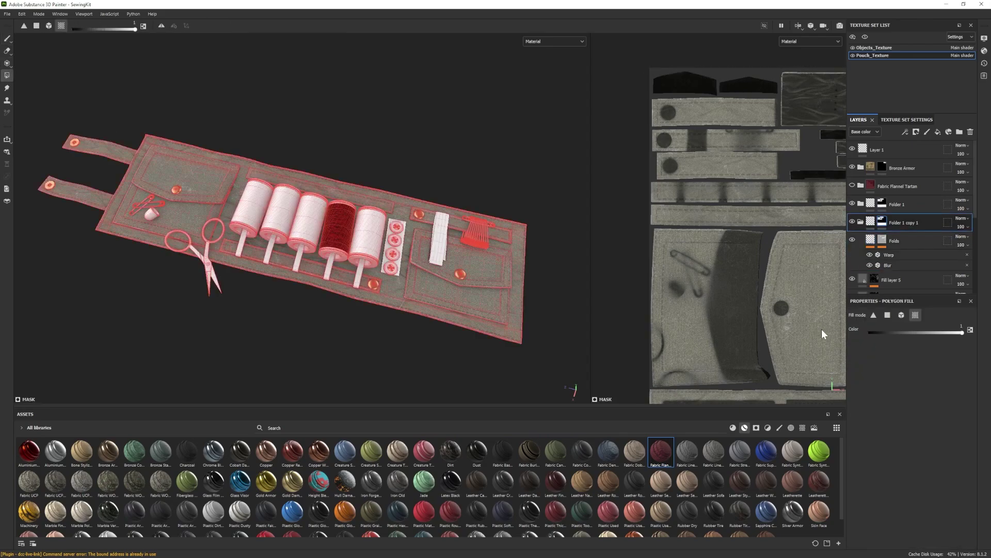
pyautogui.moveTo(194, 213); pyautogui.dragTo(555, 362)
pyautogui.press('x')
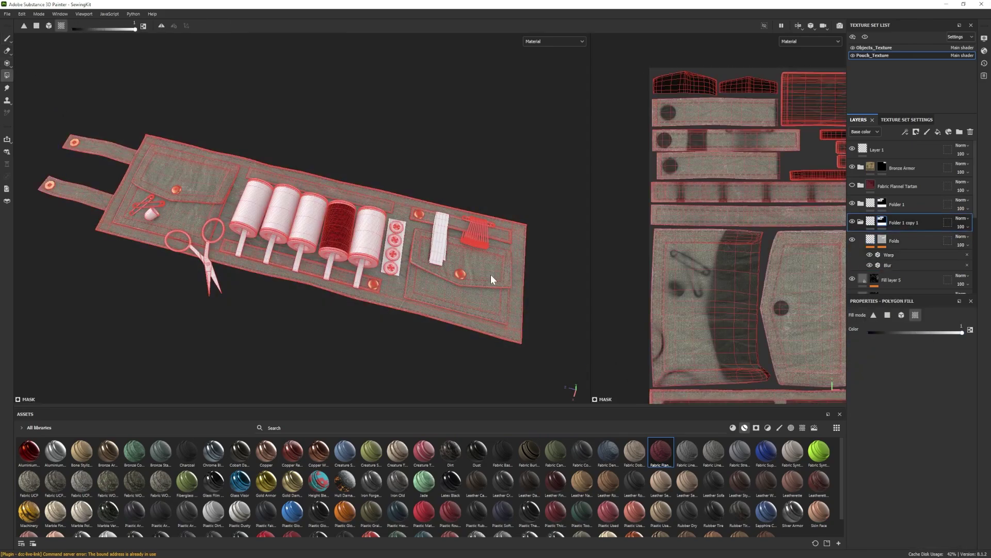
# - Set the rotation of the Folds layer inside Folder 1 copy 1 to 0
pyautogui.click(909, 241)
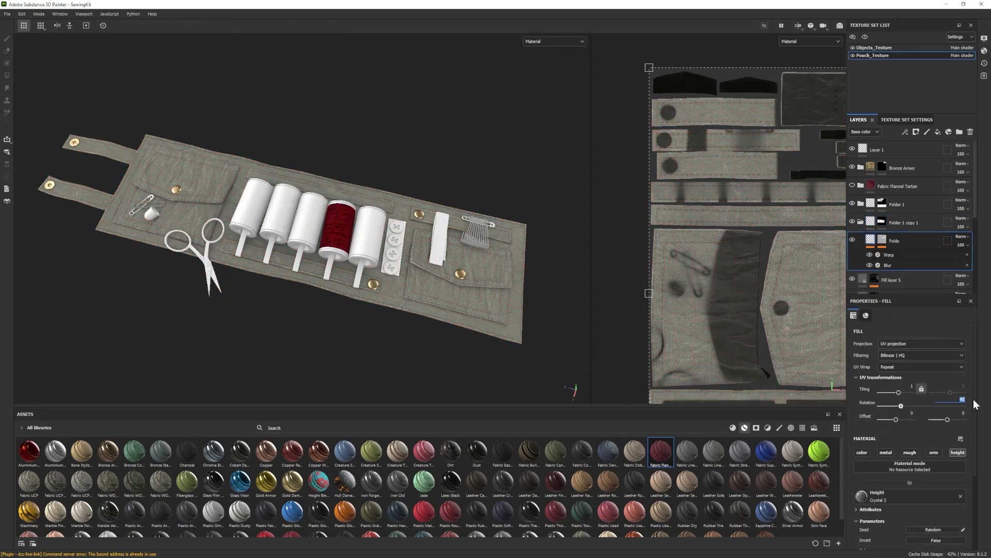
pyautogui.moveTo(218, 161)
pyautogui.keyDown('alt'); pyautogui.mouseDown()
pyautogui.moveTo(406, 129)
pyautogui.moveTo(227, 155)
pyautogui.mouseUp(); pyautogui.keyUp('alt')
pyautogui.click(962, 244)
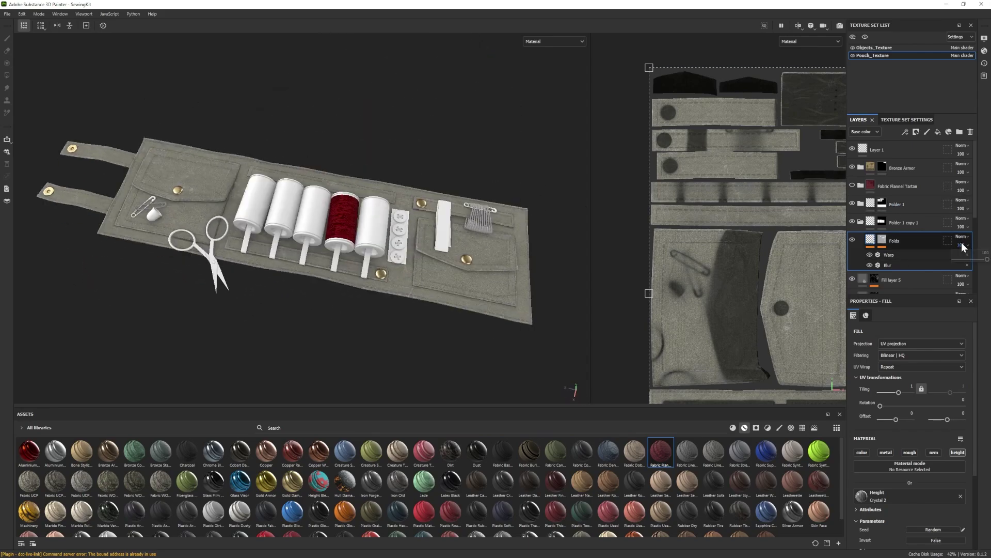
# - Set Folder 1's opacity to 64 and check the softened folds on the pouch
pyautogui.click(861, 223)
pyautogui.click(962, 208)
pyautogui.moveTo(986, 222); pyautogui.dragTo(976, 223)
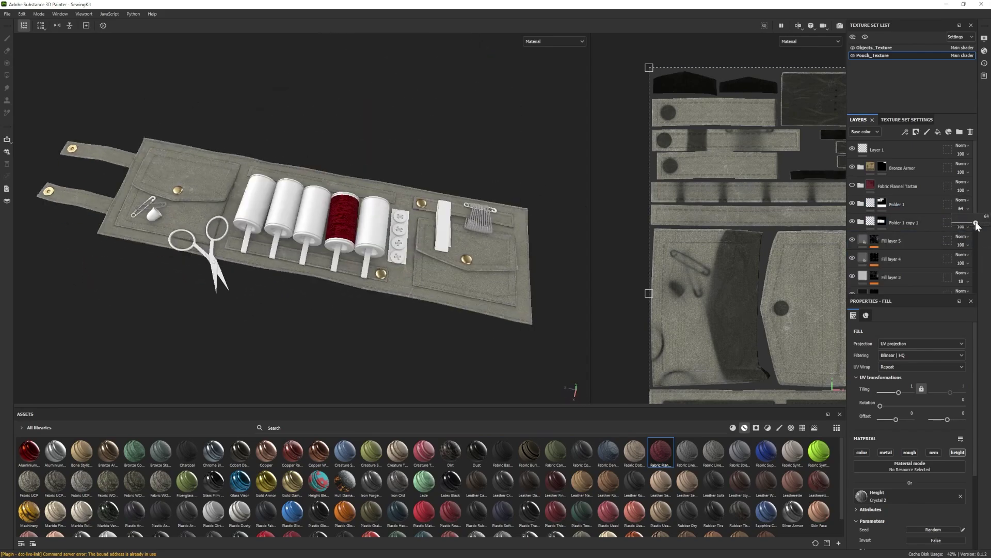
pyautogui.keyDown('alt'); pyautogui.moveTo(320, 209); pyautogui.dragTo(332, 259); pyautogui.keyUp('alt')
pyautogui.scroll(-1, 527, 494)
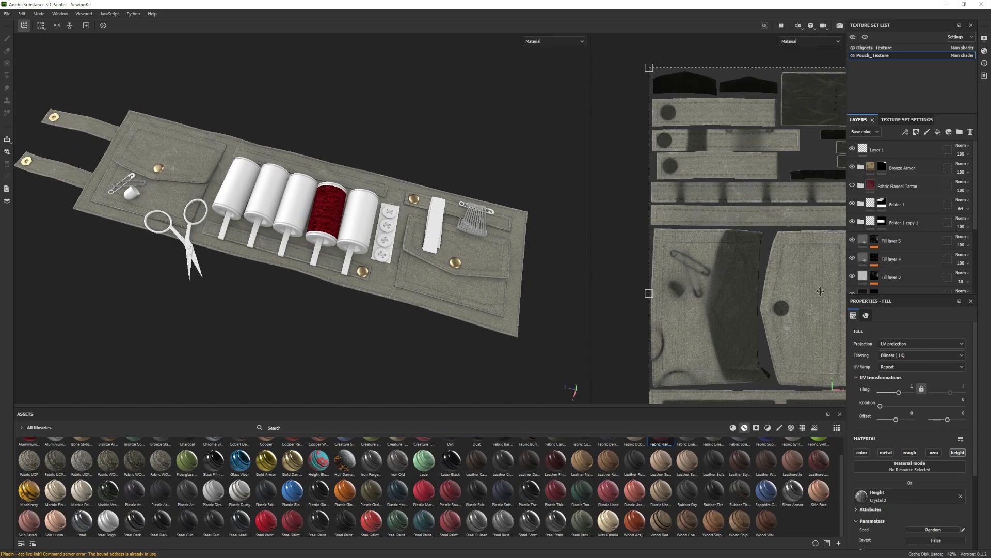
# - Switch to the Objects_Texture set and group Fill layer 1 and Fill layer 1 copy 1 into a new folder named Red
pyautogui.click(874, 48)
pyautogui.scroll(4, 362, 290)
pyautogui.scroll(-2, 362, 289)
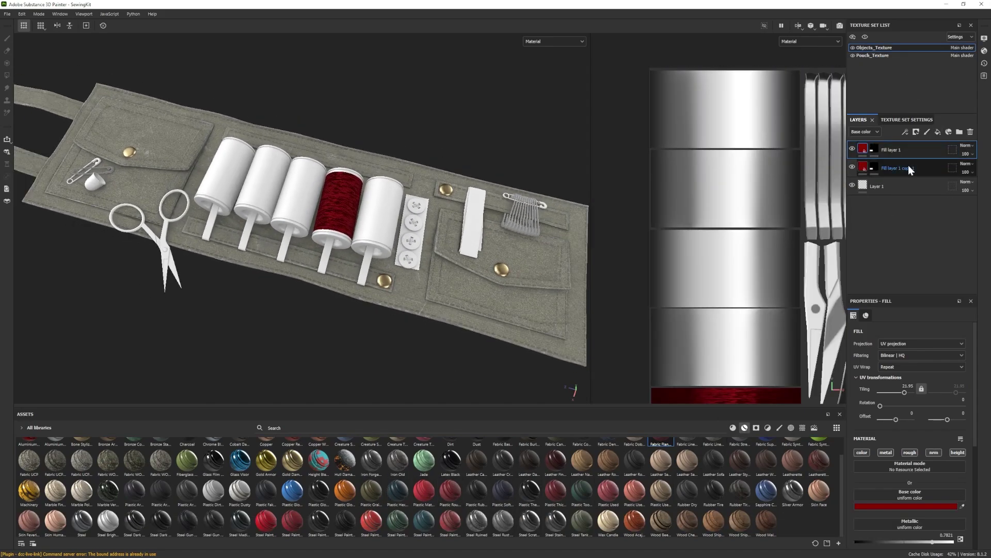
pyautogui.click(959, 132)
pyautogui.click(897, 169)
pyautogui.keyDown('shift'); pyautogui.click(896, 185); pyautogui.keyUp('shift')
pyautogui.moveTo(896, 170); pyautogui.dragTo(885, 151)
pyautogui.doubleClick(884, 149)
pyautogui.write('Red')
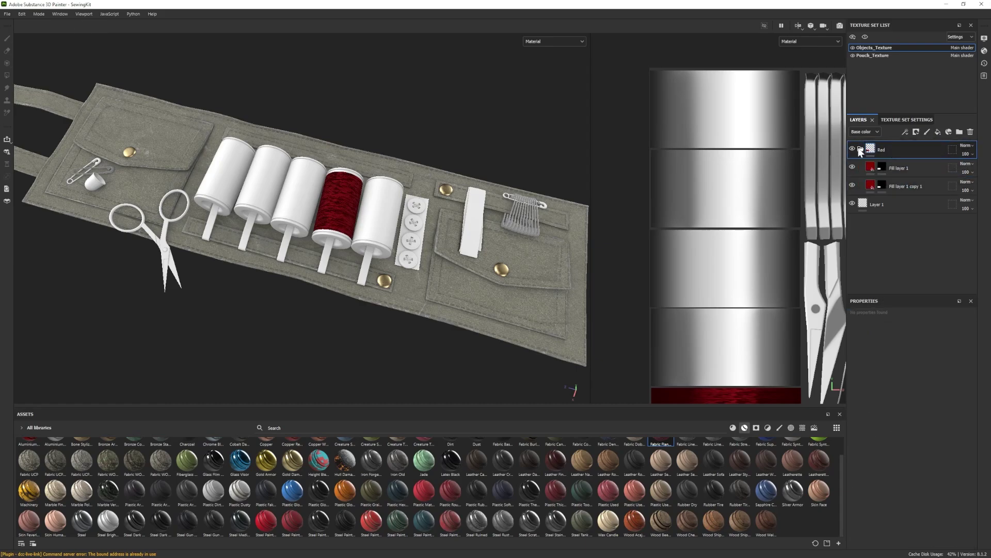
# - Duplicate the Red folder and remask both of its fill layers to the thread of the spool nearest the buttons
pyautogui.hotkey('ctrl', 'd')
pyautogui.click(861, 168)
pyautogui.click(882, 185)
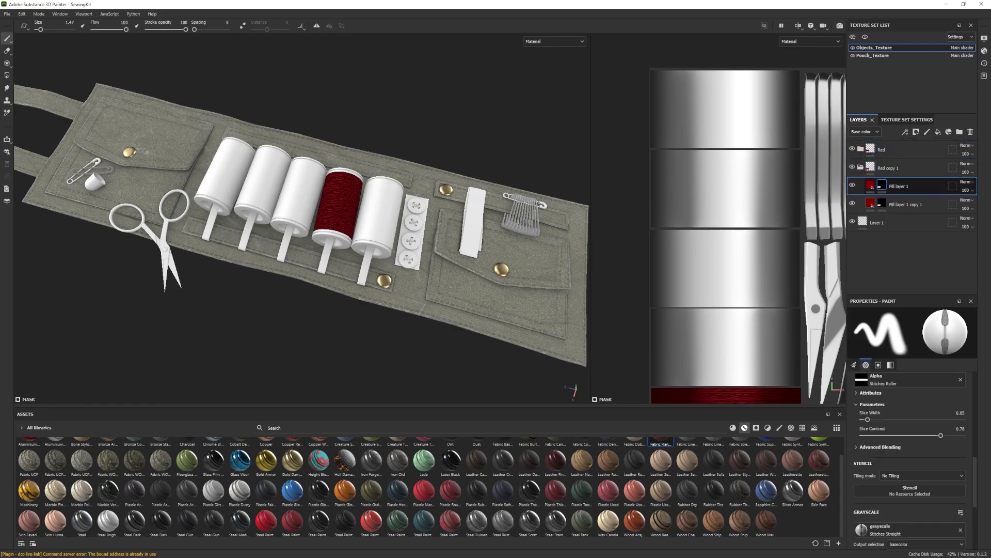
pyautogui.click(7, 76)
pyautogui.moveTo(832, 329); pyautogui.dragTo(829, 330)
pyautogui.moveTo(407, 135); pyautogui.dragTo(201, 290)
pyautogui.click(882, 203)
pyautogui.moveTo(870, 332); pyautogui.dragTo(966, 333)
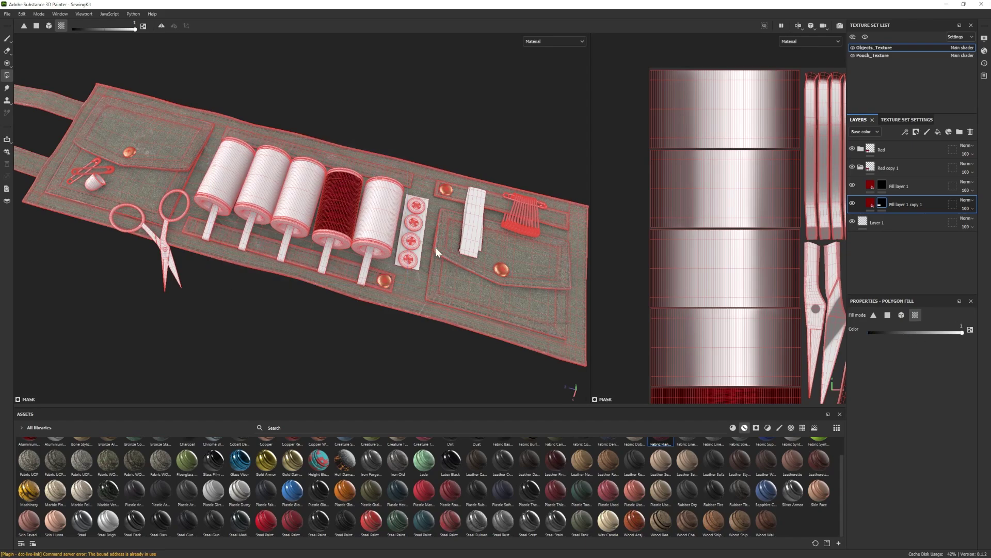
pyautogui.click(381, 214)
pyautogui.click(882, 187)
pyautogui.click(395, 210)
# - Set the base color of both fill layers in Red copy 1 to the same near-black
pyautogui.click(871, 186)
pyautogui.click(908, 507)
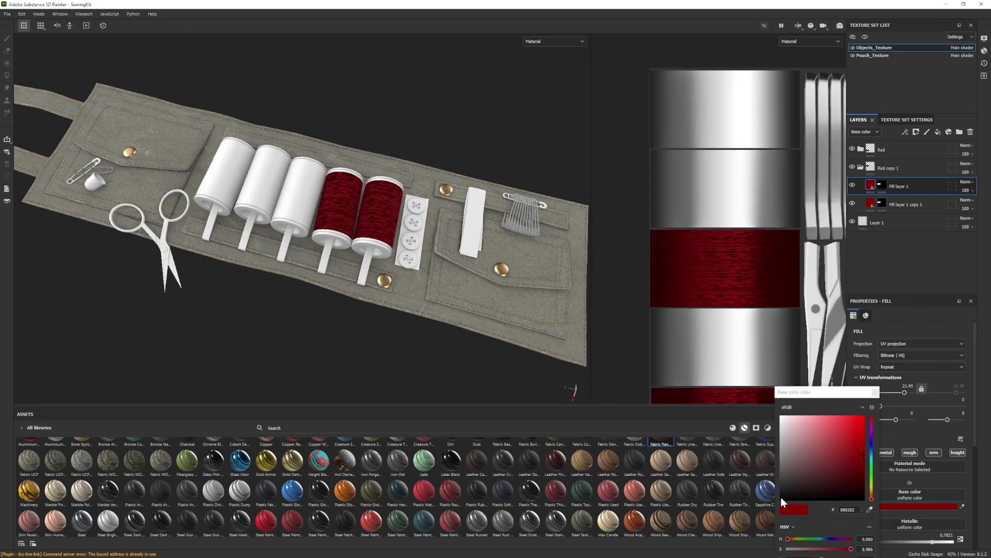
pyautogui.moveTo(781, 497); pyautogui.dragTo(774, 491)
pyautogui.click(876, 392)
pyautogui.click(916, 506)
pyautogui.doubleClick(847, 510)
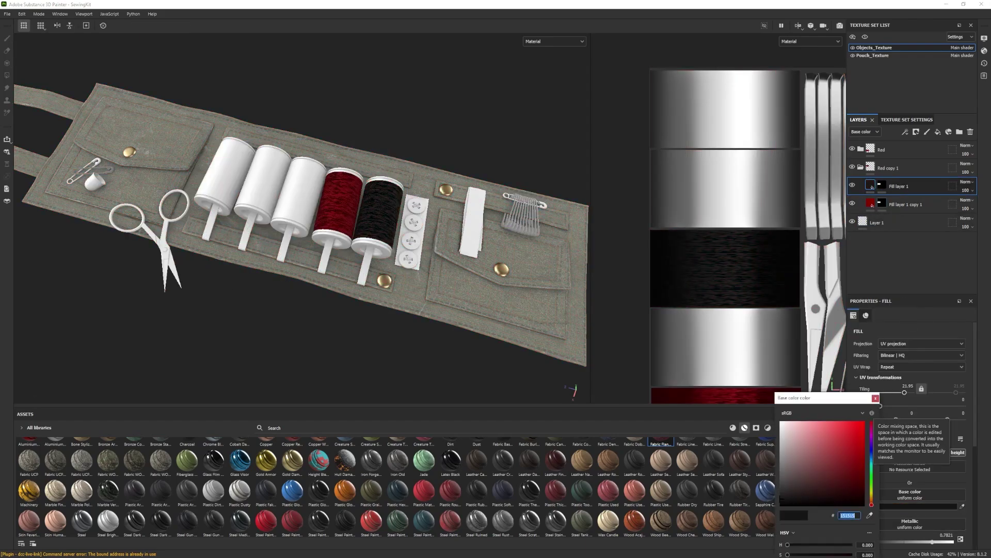
pyautogui.click(875, 392)
pyautogui.click(871, 204)
pyautogui.click(906, 506)
pyautogui.click(876, 403)
# - Group the two near-black fill layers into a new folder named Black inside Red copy 1
pyautogui.keyDown('shift'); pyautogui.click(907, 186); pyautogui.keyUp('shift')
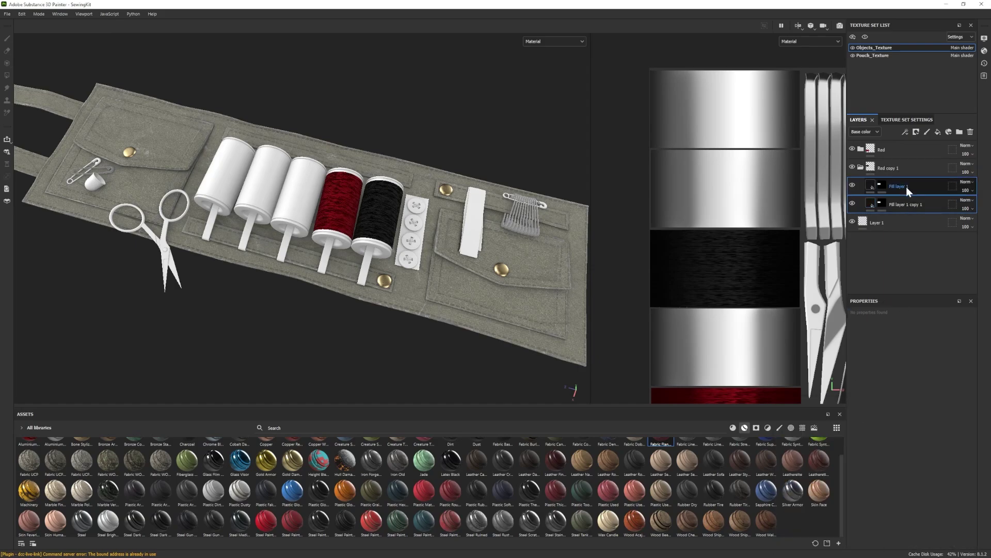
pyautogui.click(959, 132)
pyautogui.click(899, 204)
pyautogui.keyDown('shift'); pyautogui.click(896, 224); pyautogui.keyUp('shift')
pyautogui.moveTo(896, 224); pyautogui.dragTo(894, 184)
pyautogui.doubleClick(894, 185)
pyautogui.write('Black')
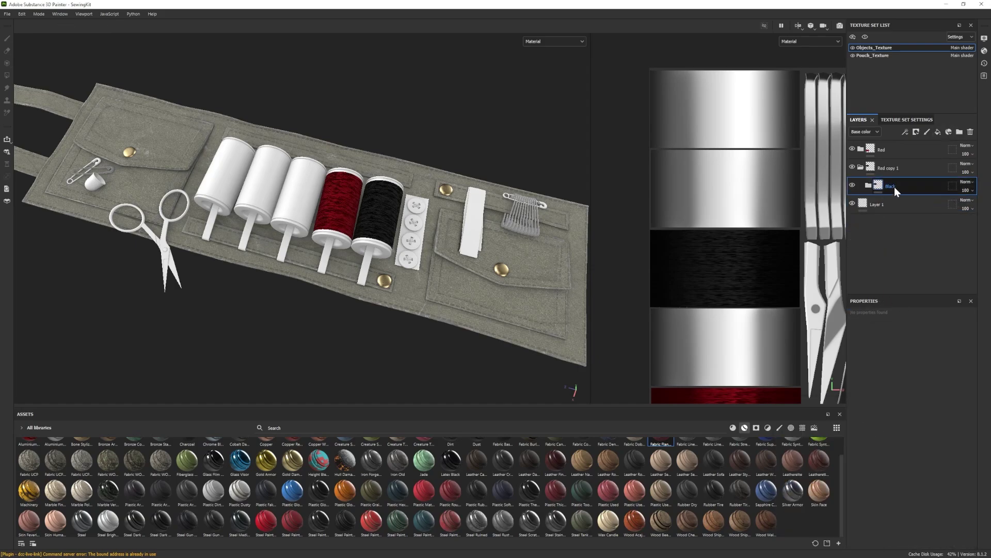
# - Move both fill layers back directly under Red copy 1 and take the emptied Black folder out below it
pyautogui.click(861, 167)
pyautogui.click(906, 205)
pyautogui.keyDown('shift'); pyautogui.click(906, 222); pyautogui.keyUp('shift')
pyautogui.moveTo(906, 222); pyautogui.dragTo(892, 168)
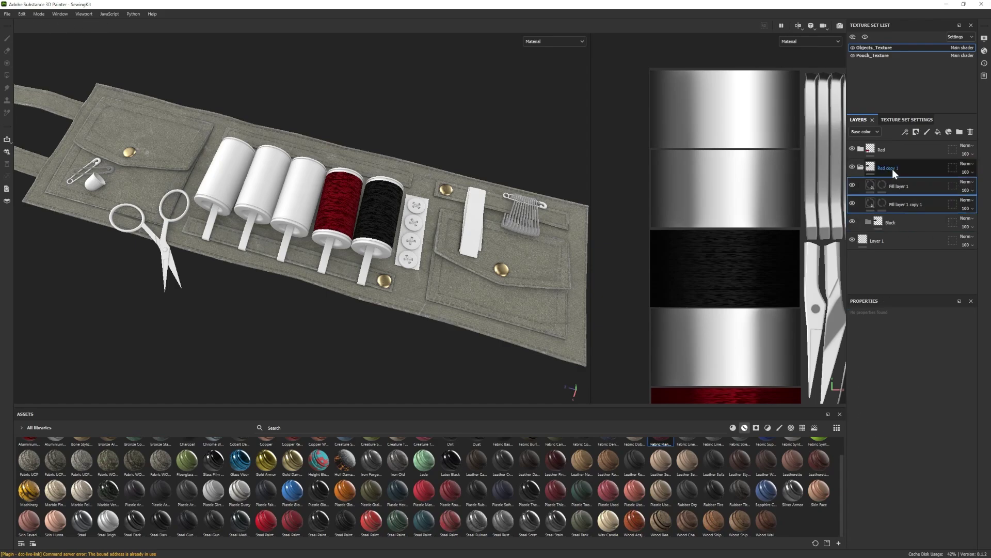
pyautogui.click(861, 167)
pyautogui.click(861, 168)
pyautogui.click(899, 224)
pyautogui.moveTo(897, 221); pyautogui.dragTo(899, 247)
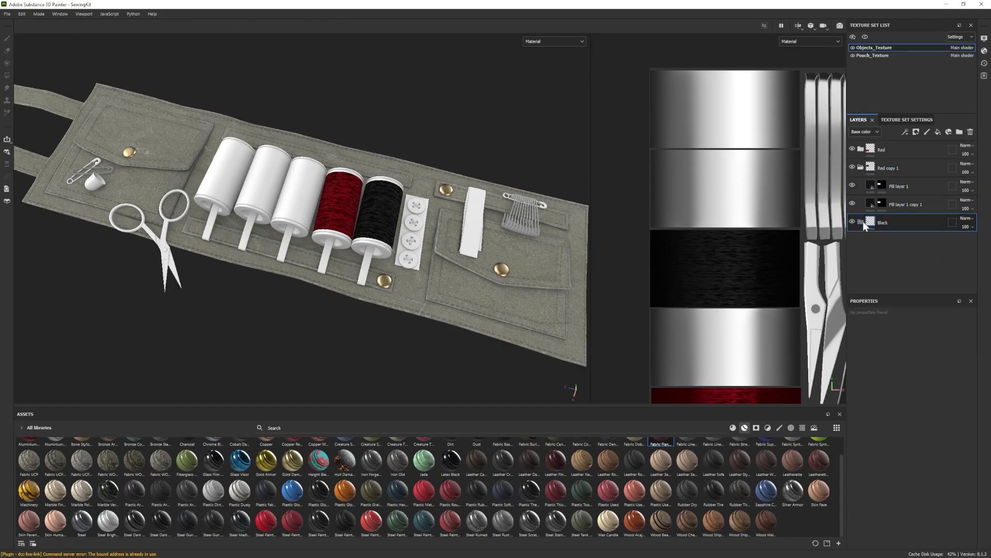
# - Rename the Red copy 1 folder as Black and the empty folder below it as Blue
pyautogui.click(861, 166)
pyautogui.click(885, 169)
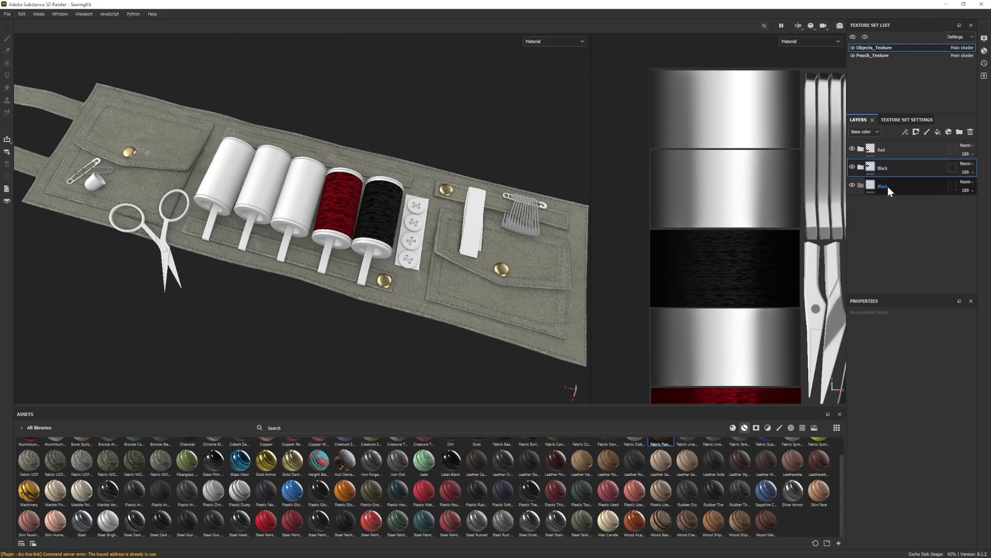
pyautogui.click(884, 186)
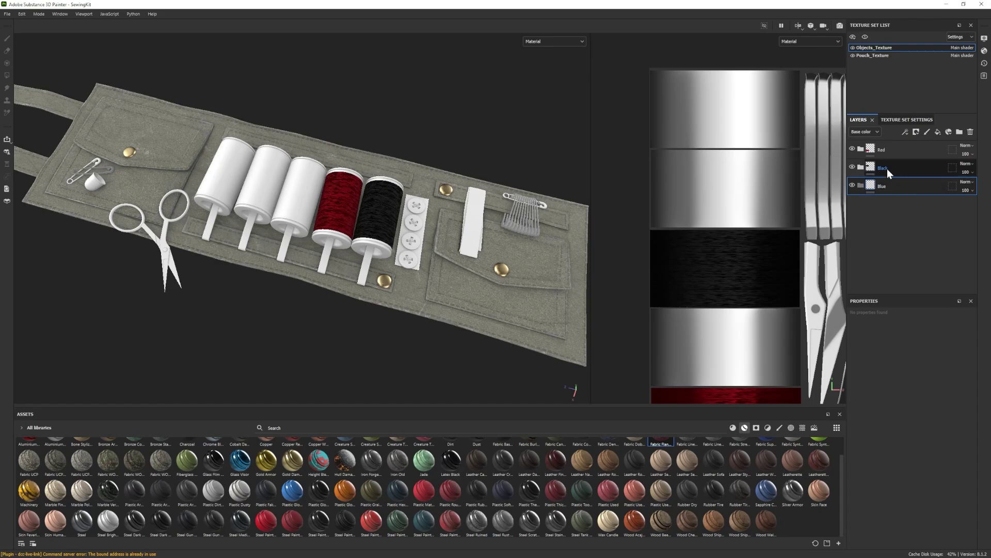
# - Copy both fill layers of the Black folder into the Blue folder
pyautogui.click(860, 167)
pyautogui.click(899, 187)
pyautogui.keyDown('ctrl'); pyautogui.click(900, 202); pyautogui.keyUp('ctrl')
pyautogui.keyDown('ctrl'); pyautogui.moveTo(900, 203); pyautogui.dragTo(892, 223); pyautogui.keyUp('ctrl')
pyautogui.click(858, 168)
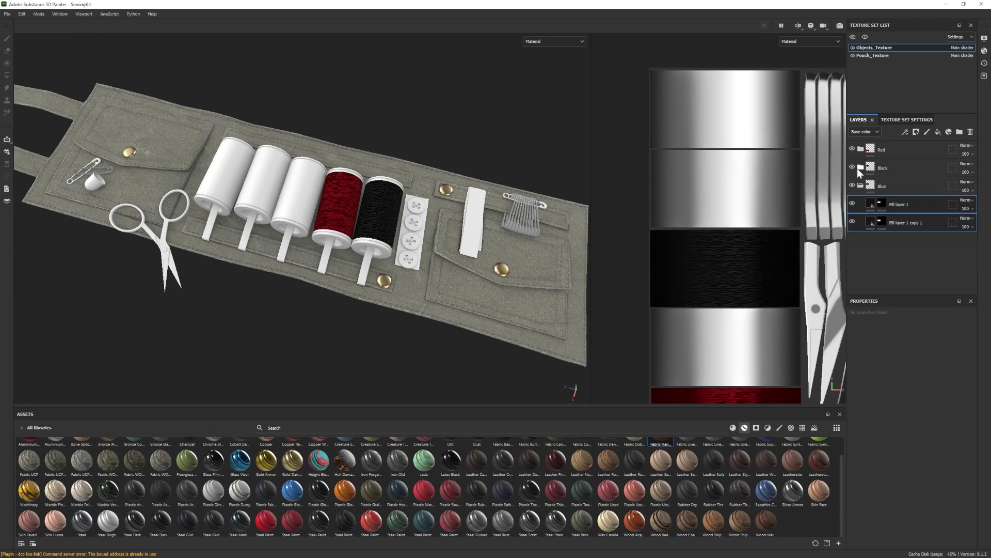
# - In both Blue layer masks, remove the black spool's thread and fill in the thread of the middle spool
pyautogui.click(882, 204)
pyautogui.click(882, 222)
pyautogui.click(381, 211)
pyautogui.moveTo(870, 332); pyautogui.dragTo(963, 336)
pyautogui.click(297, 213)
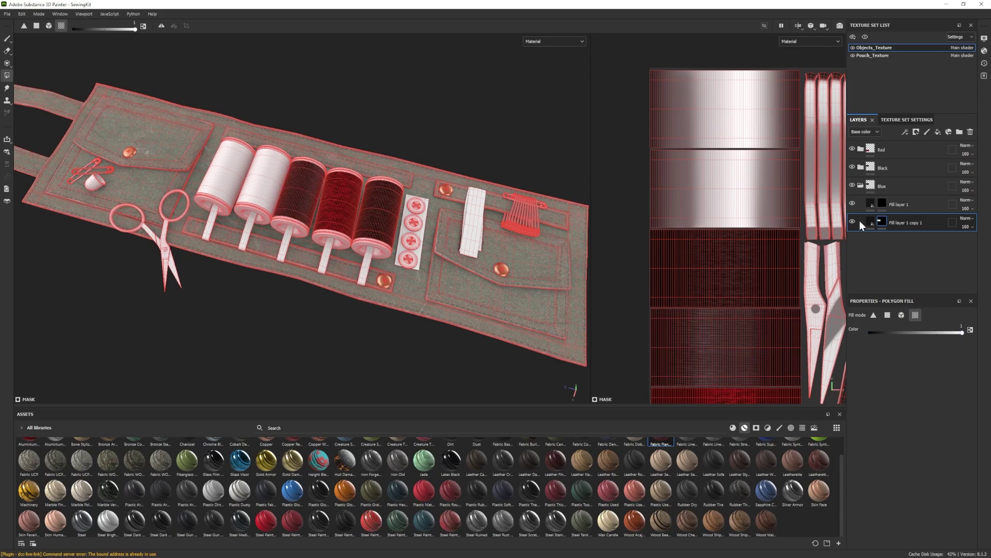
pyautogui.click(882, 204)
pyautogui.click(299, 189)
# - Set the base color of Fill layer 1 in the Blue folder to a muted grey-blue
pyautogui.click(7, 38)
pyautogui.click(871, 204)
pyautogui.click(889, 507)
pyautogui.click(872, 470)
pyautogui.moveTo(832, 474); pyautogui.dragTo(799, 462)
pyautogui.scroll(-2, 934, 441)
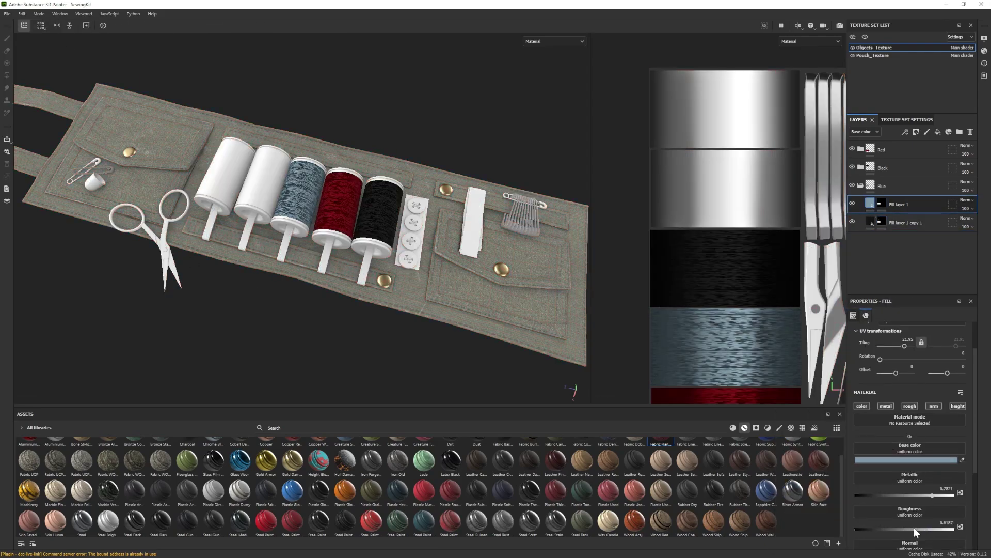
# - Copy the grey-blue base color of Fill layer 1 to Fill layer 1 copy 1 in the Blue folder
pyautogui.doubleClick(850, 533)
pyautogui.hotkey('ctrl', 'c')
pyautogui.click(876, 416)
pyautogui.click(871, 223)
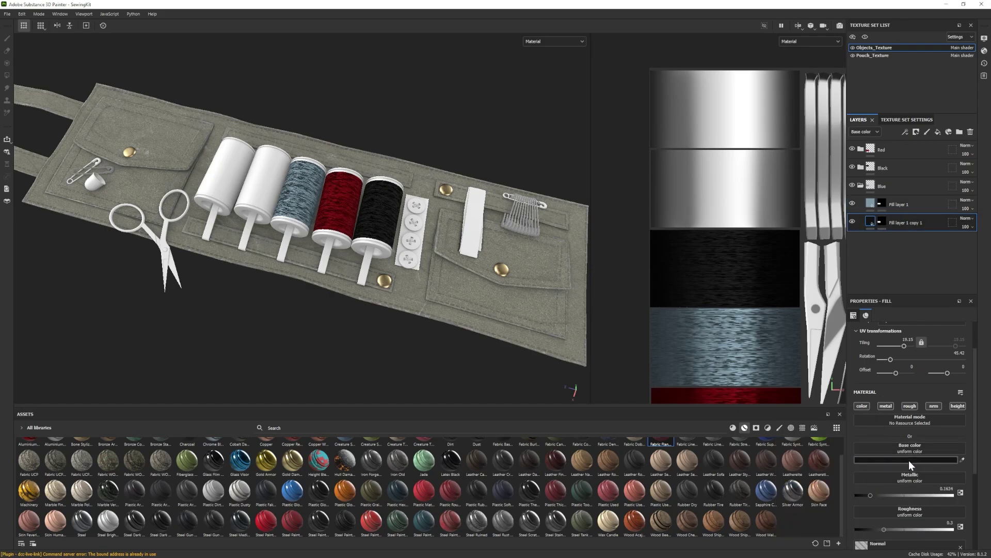
pyautogui.click(909, 460)
pyautogui.hotkey('ctrl', 'v')
# - Duplicate the Blue folder and rename the copy Beige
pyautogui.click(861, 185)
pyautogui.click(888, 187)
pyautogui.hotkey('ctrl', 'd')
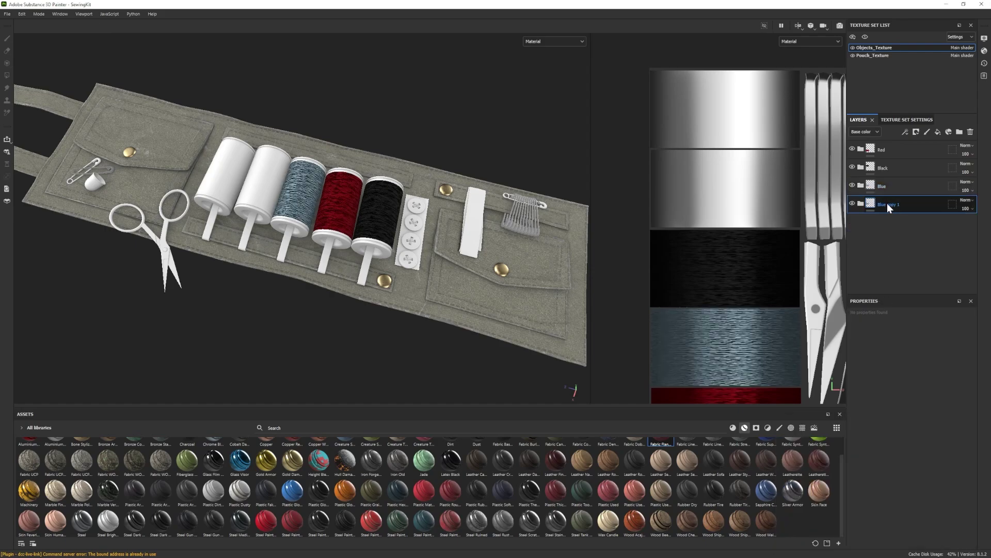
# - In both Beige layer masks, replace the blue spool's thread with the thread of the spool beside the white one at the end
pyautogui.click(882, 222)
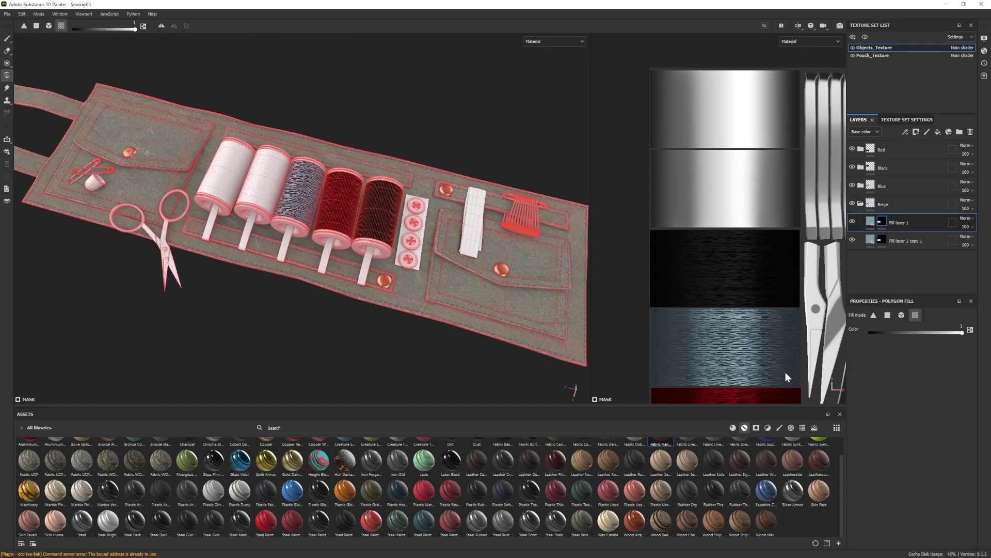
pyautogui.click(786, 373)
pyautogui.press('x')
pyautogui.click(882, 240)
pyautogui.click(709, 213)
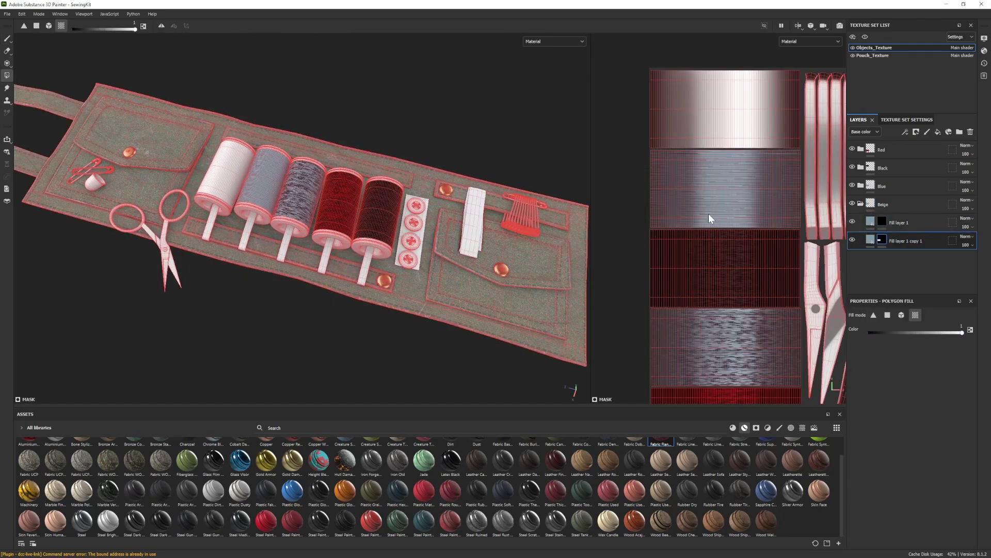
# - Set the base color of Fill layer 1 in the Beige folder to a greyish beige
pyautogui.click(871, 221)
pyautogui.click(919, 506)
pyautogui.moveTo(871, 503); pyautogui.dragTo(872, 521)
pyautogui.click(797, 474)
pyautogui.moveTo(797, 473); pyautogui.dragTo(791, 476)
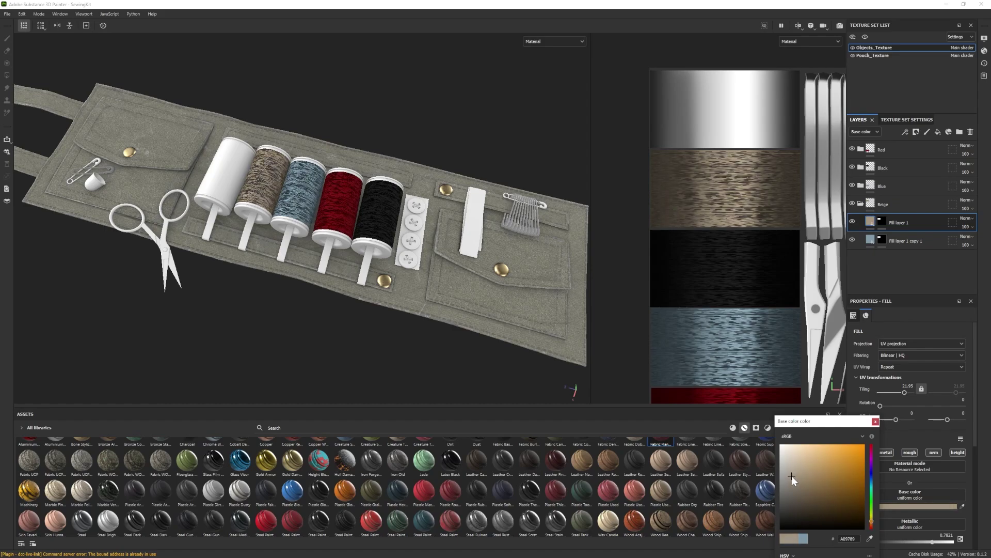
pyautogui.click(876, 422)
# - Give Fill layer 1 copy 1 in the Beige folder the same greyish beige base color as Fill layer 1
pyautogui.click(909, 506)
pyautogui.doubleClick(850, 544)
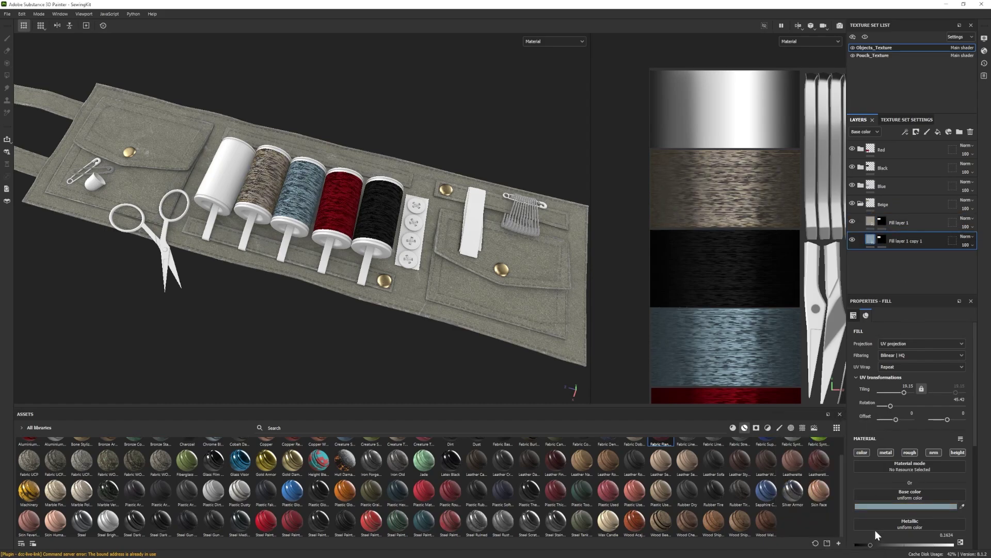
pyautogui.click(908, 506)
pyautogui.moveTo(872, 504); pyautogui.dragTo(872, 521)
pyautogui.click(875, 427)
# - Duplicate the Beige folder as White and mask both of its fill layers to the last untextured spool's thread
pyautogui.hotkey('ctrl', 'd')
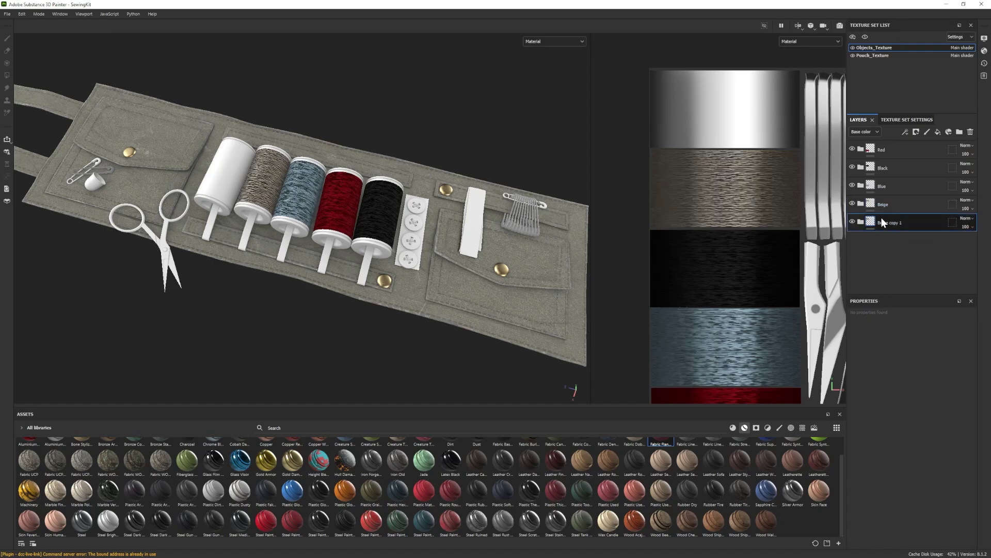
pyautogui.click(860, 221)
pyautogui.click(882, 240)
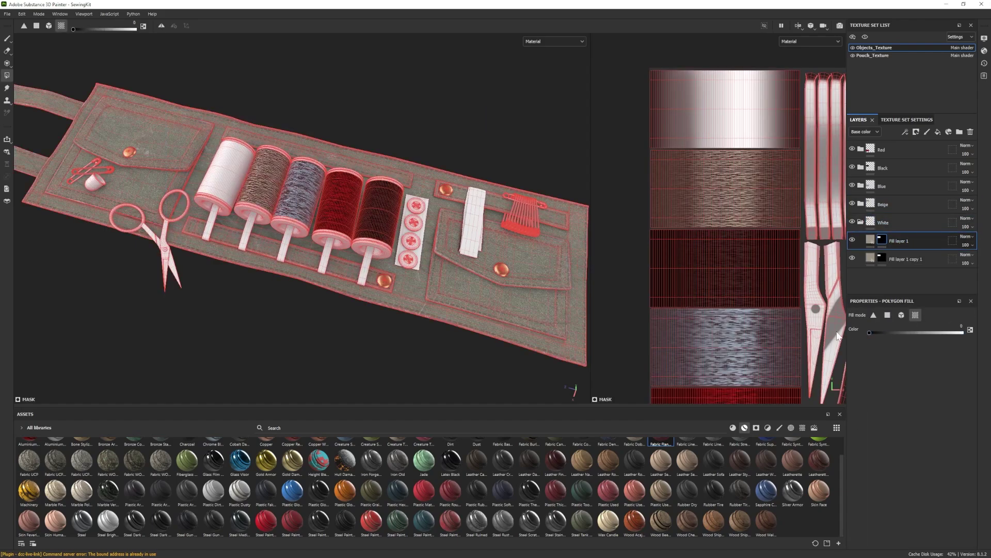
pyautogui.click(882, 258)
# - Set the base color of both fill layers in the White folder to the same near-white
pyautogui.click(869, 239)
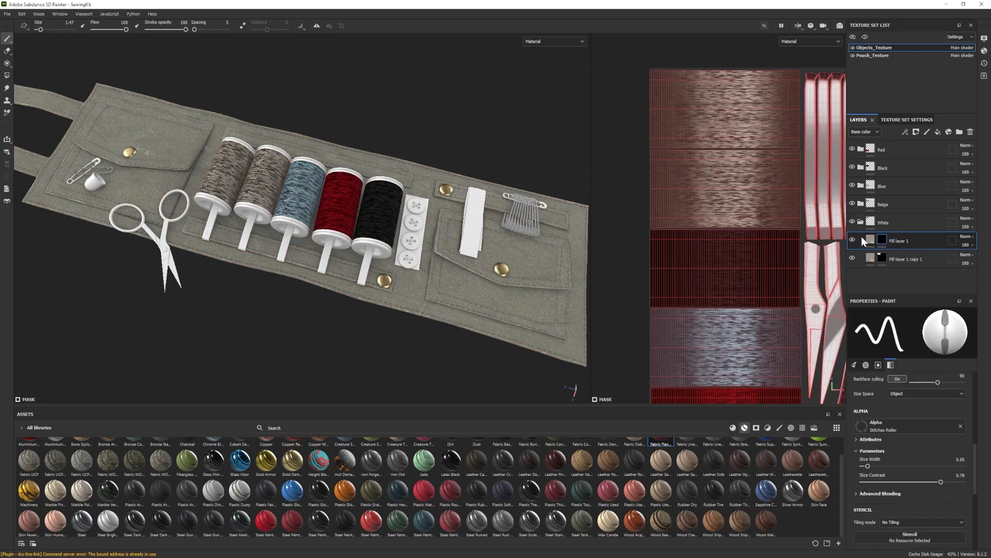
pyautogui.click(890, 506)
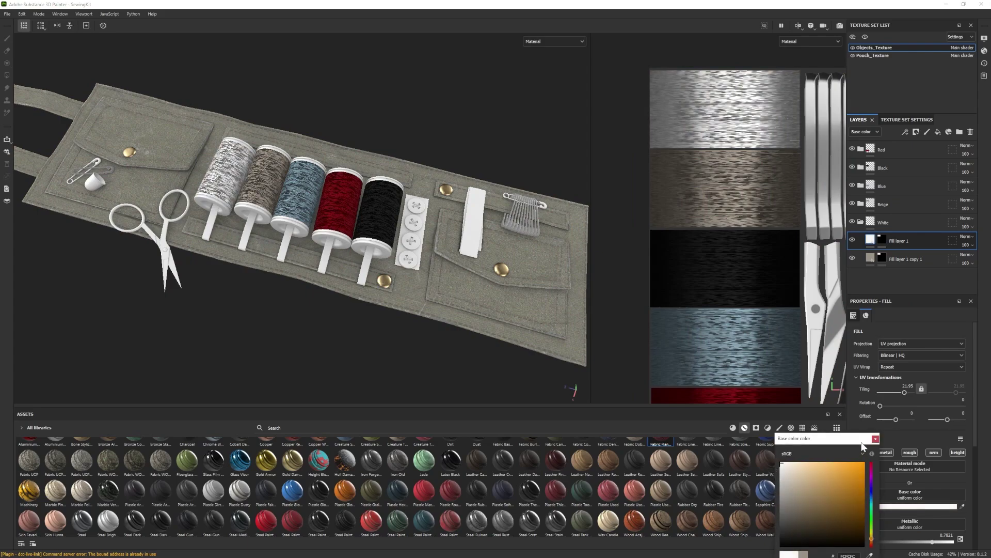
pyautogui.click(871, 259)
pyautogui.click(875, 444)
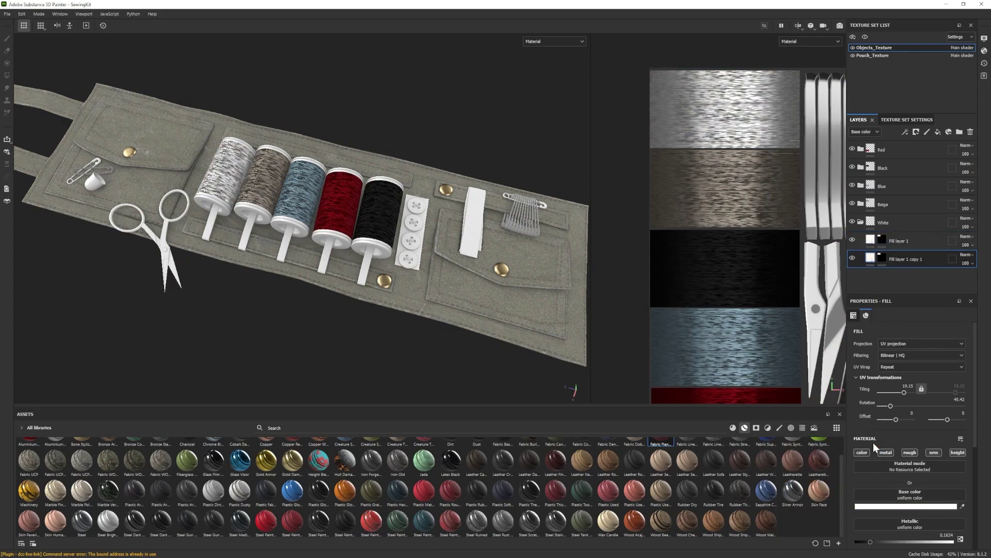
pyautogui.click(861, 221)
# - Try the Plastic Glossy Stained and Plastic Used Soft smart materials below the White folder
pyautogui.moveTo(372, 491)
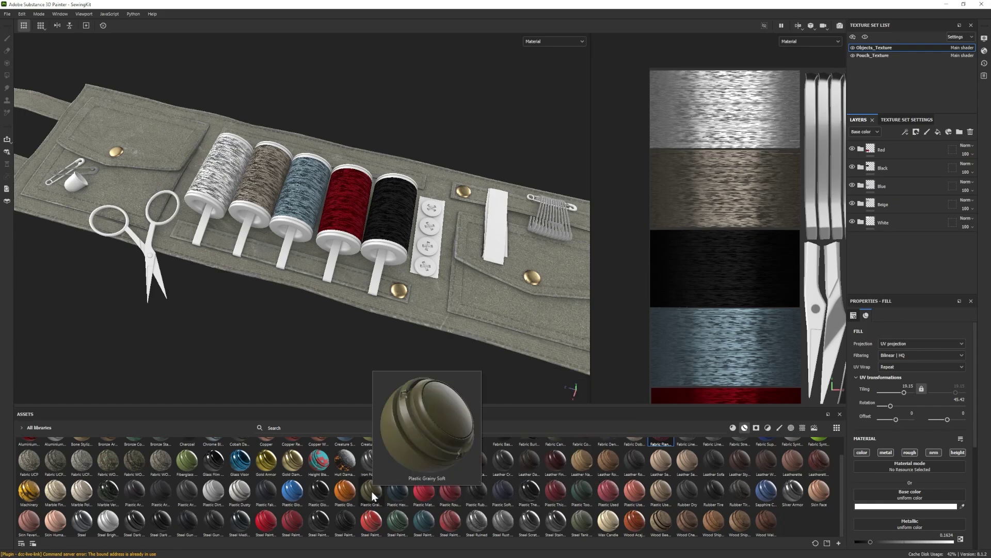
pyautogui.moveTo(345, 490); pyautogui.dragTo(900, 246)
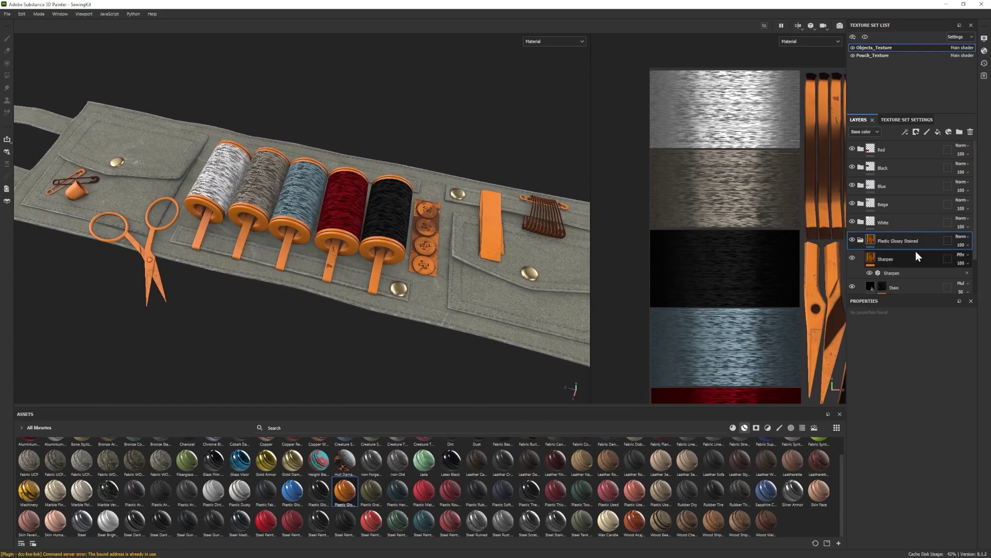
pyautogui.scroll(-3, 915, 253)
pyautogui.click(852, 261)
pyautogui.click(853, 261)
pyautogui.click(870, 261)
pyautogui.scroll(-2, 891, 418)
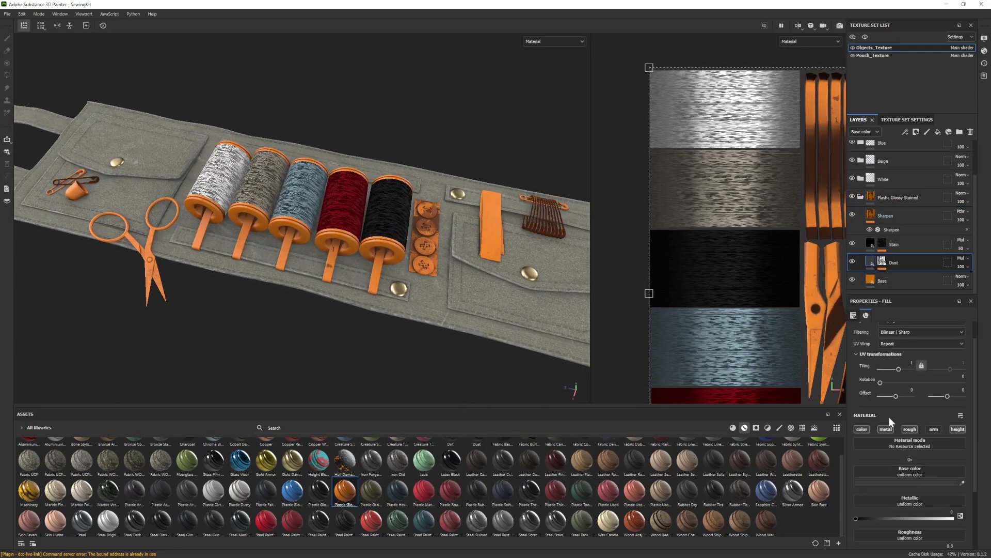
pyautogui.click(882, 262)
pyautogui.click(906, 276)
pyautogui.click(920, 198)
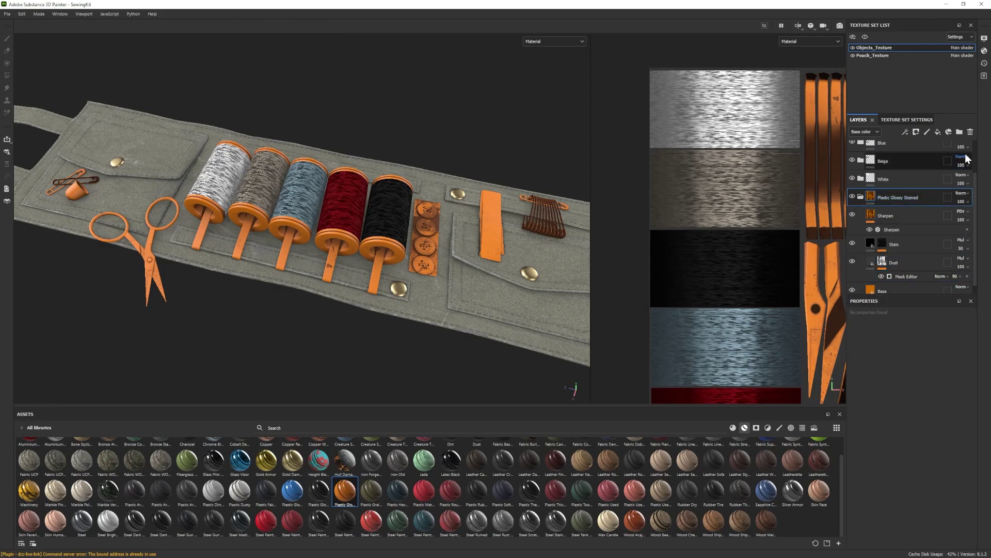
pyautogui.press('Delete')
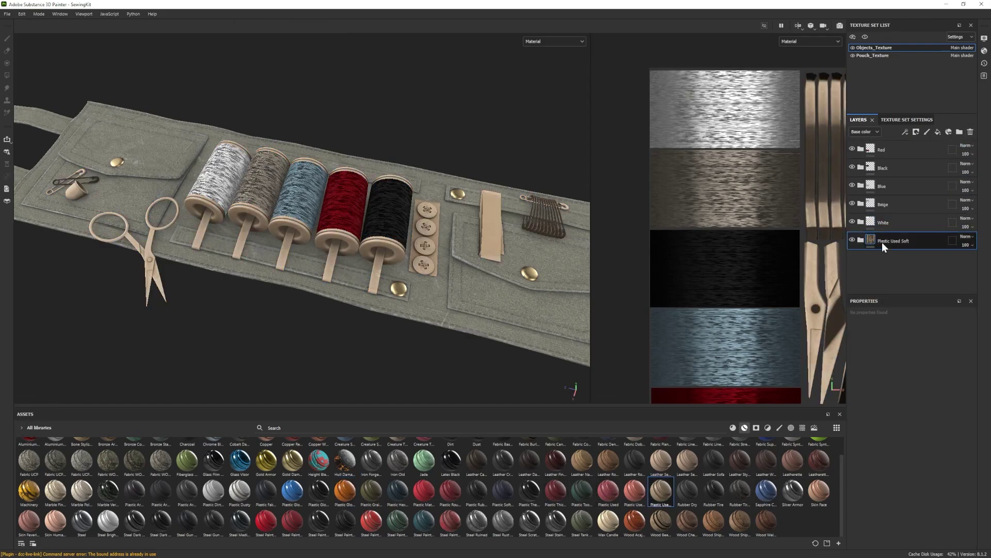
pyautogui.click(970, 132)
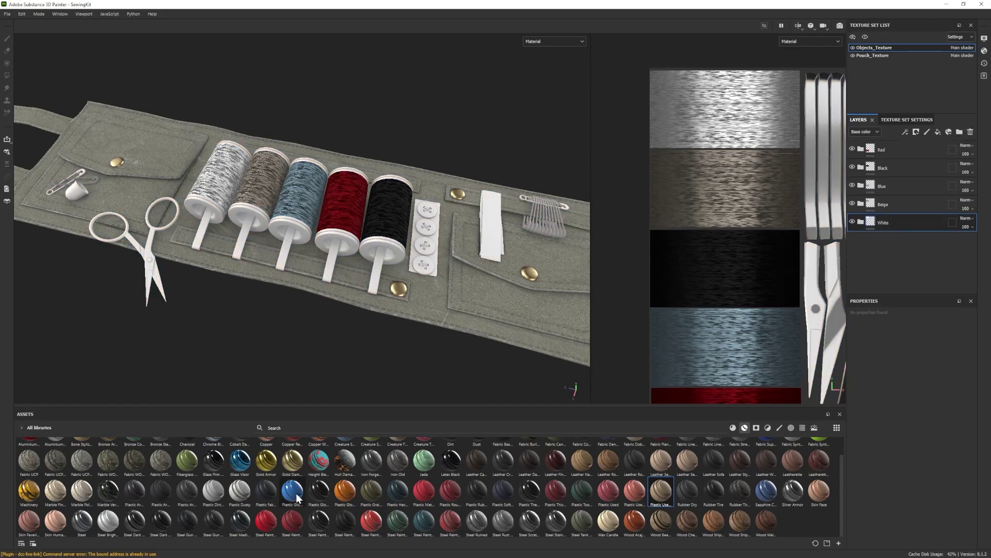
# - Add the Plastic Glossy smart material below the White folder and set its Plastic Base color to light grey
pyautogui.moveTo(296, 493); pyautogui.dragTo(909, 259)
pyautogui.click(888, 270)
pyautogui.click(919, 483)
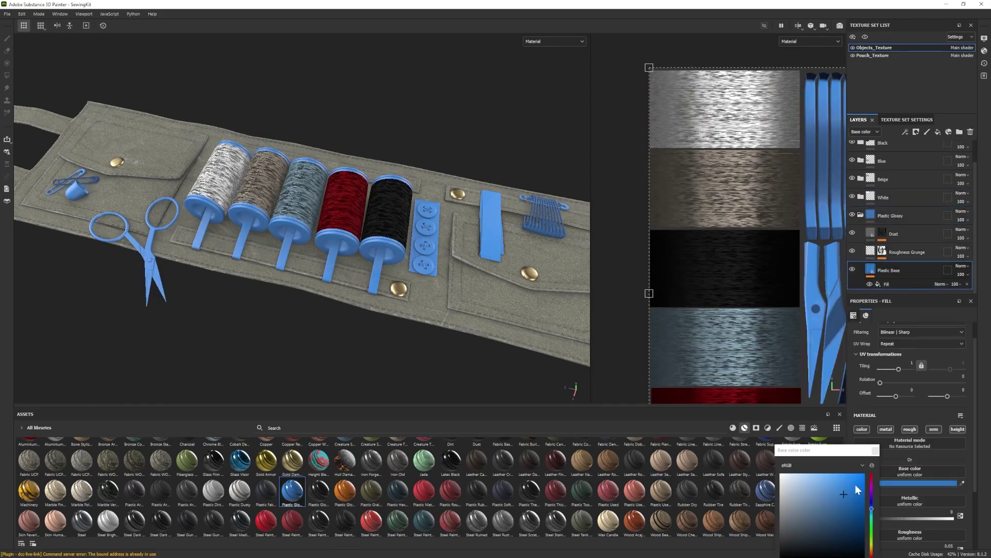
pyautogui.click(779, 485)
pyautogui.click(872, 549)
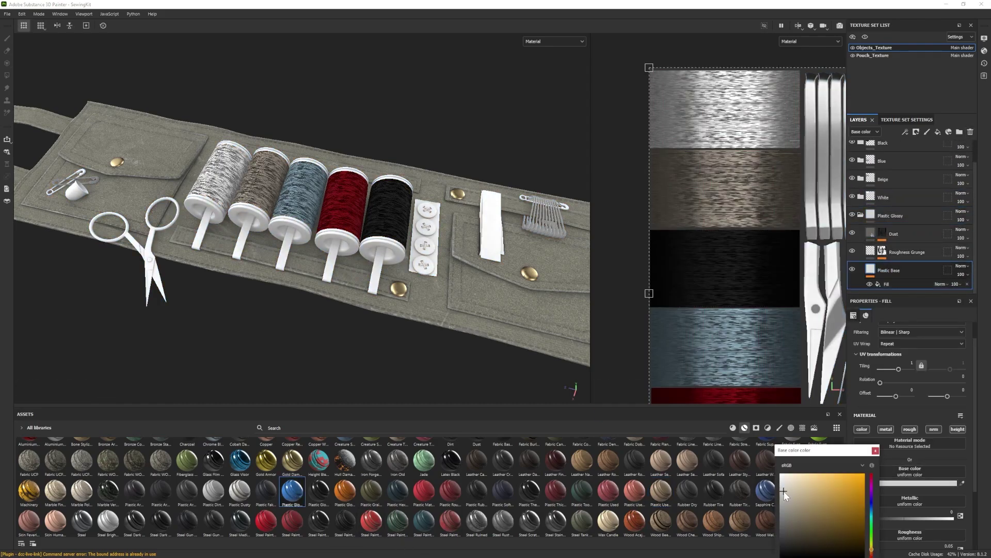
pyautogui.scroll(-1, 907, 529)
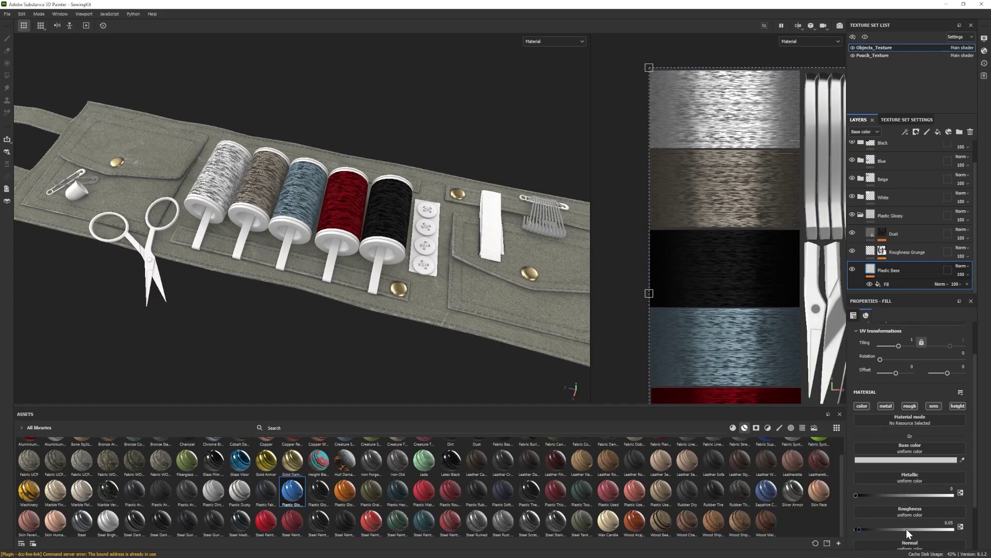
pyautogui.click(861, 214)
# - Add a black mask to Plastic Glossy and reveal the material only on the spools' plastic ends
pyautogui.rightClick(890, 241)
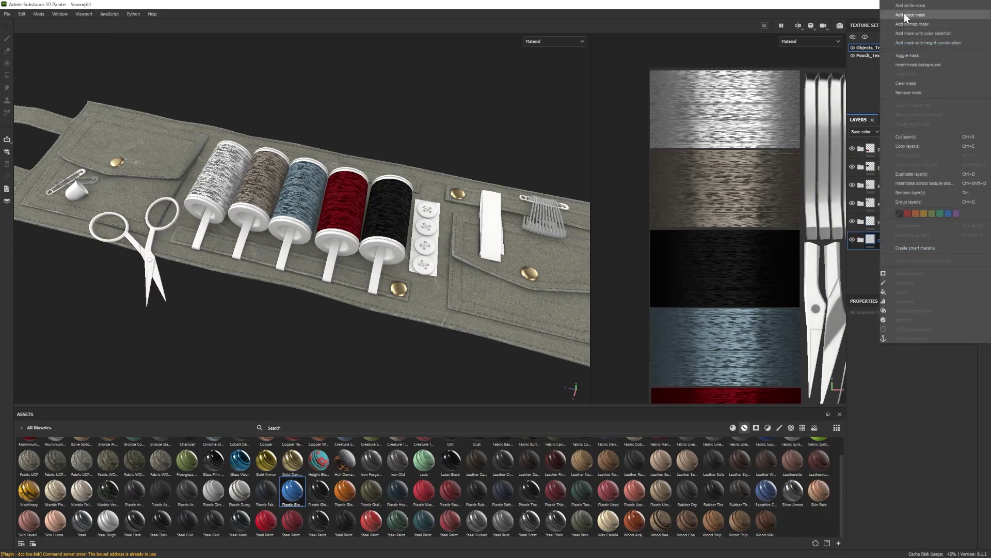
pyautogui.click(906, 16)
pyautogui.click(7, 76)
pyautogui.click(7, 38)
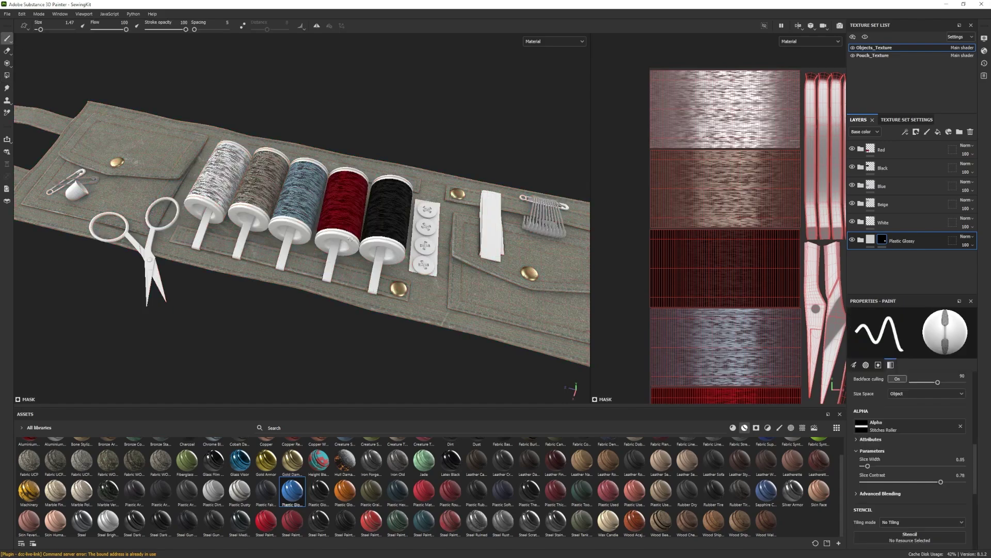
# - Add the Leather Stylized smart material below Plastic Glossy and set its Base Color layer to a darker brown
pyautogui.keyDown('alt'); pyautogui.moveTo(320, 242); pyautogui.dragTo(333, 258); pyautogui.keyUp('alt')
pyautogui.moveTo(740, 461)
pyautogui.mouseDown()
pyautogui.moveTo(894, 262)
pyautogui.moveTo(873, 257)
pyautogui.mouseUp()
pyautogui.click(861, 258)
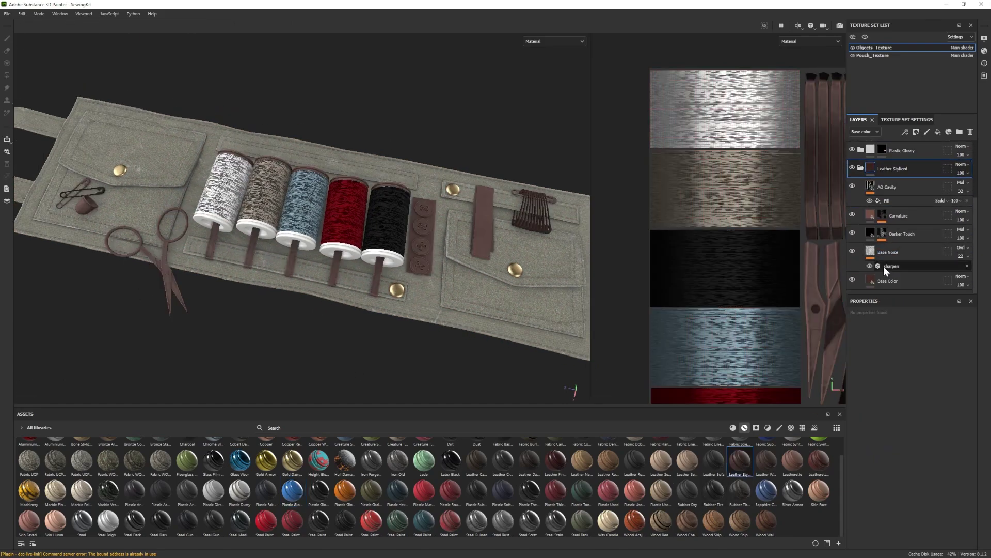
pyautogui.click(887, 280)
pyautogui.click(916, 459)
pyautogui.click(814, 451)
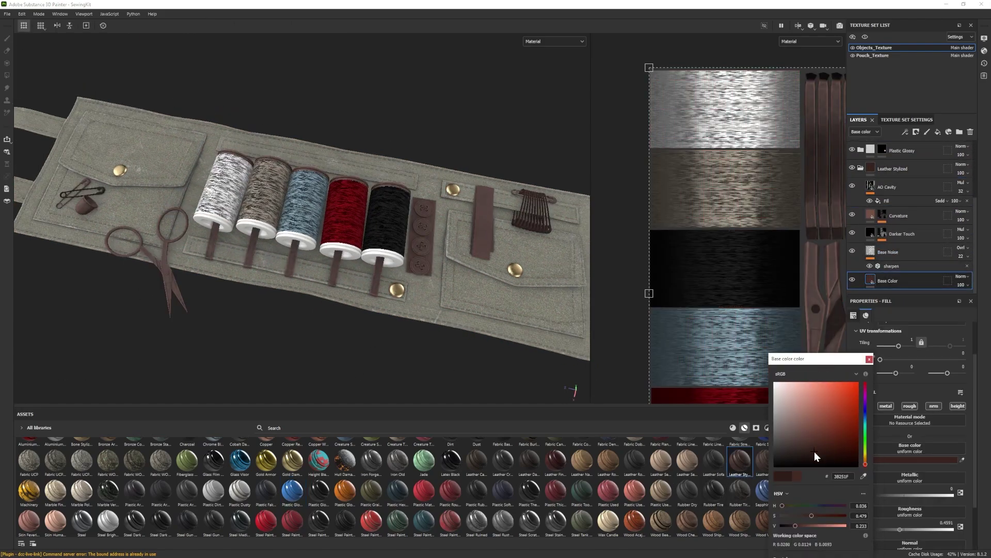
pyautogui.click(870, 358)
pyautogui.click(861, 169)
# - Add a black mask to Leather Stylized and fill in the five straps that hold the spools
pyautogui.rightClick(892, 277)
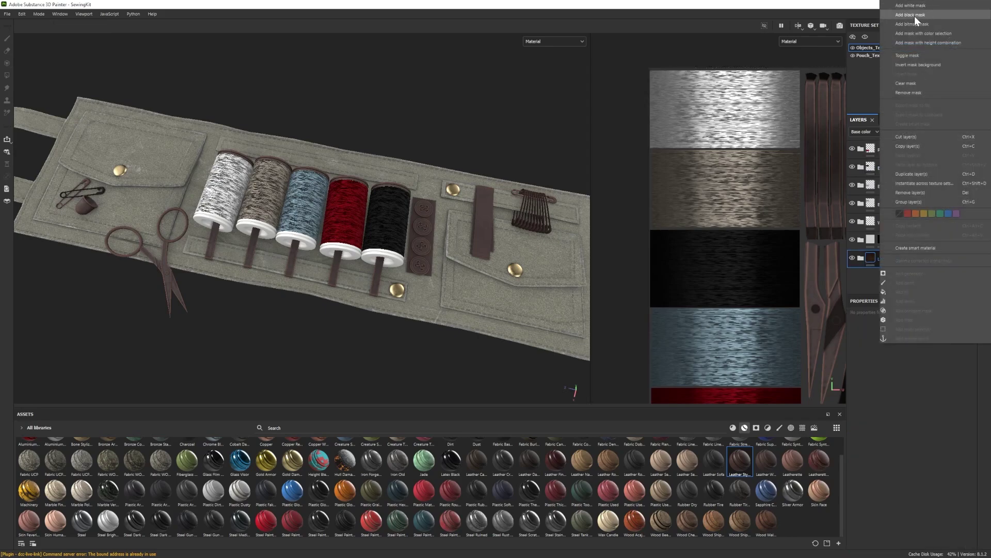
pyautogui.click(915, 17)
pyautogui.click(334, 274)
pyautogui.click(290, 265)
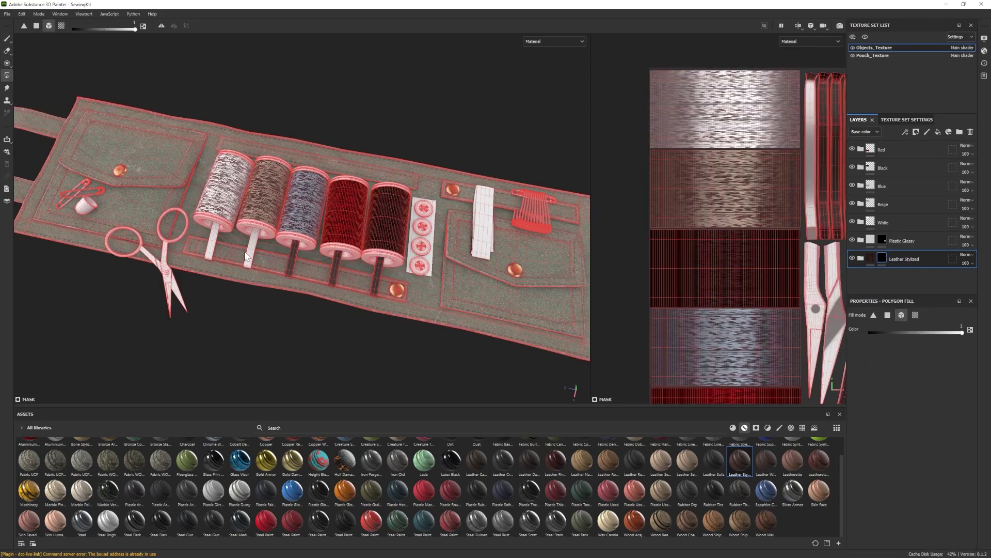
pyautogui.click(248, 256)
pyautogui.click(209, 249)
pyautogui.keyDown('alt'); pyautogui.moveTo(212, 259); pyautogui.dragTo(222, 289); pyautogui.keyUp('alt')
pyautogui.click(8, 39)
pyautogui.keyDown('alt'); pyautogui.moveTo(537, 341); pyautogui.dragTo(631, 381); pyautogui.keyUp('alt')
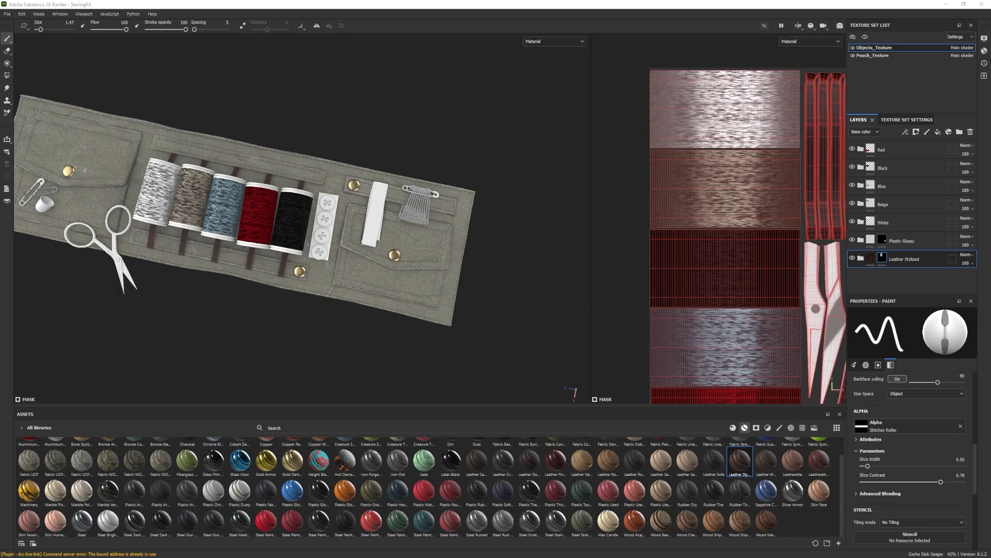
# - Import the measureTape image into the asset library as an alpha
pyautogui.moveTo(469, 503); pyautogui.dragTo(470, 504)
pyautogui.click(593, 205)
pyautogui.click(587, 377)
pyautogui.click(588, 391)
pyautogui.click(552, 388)
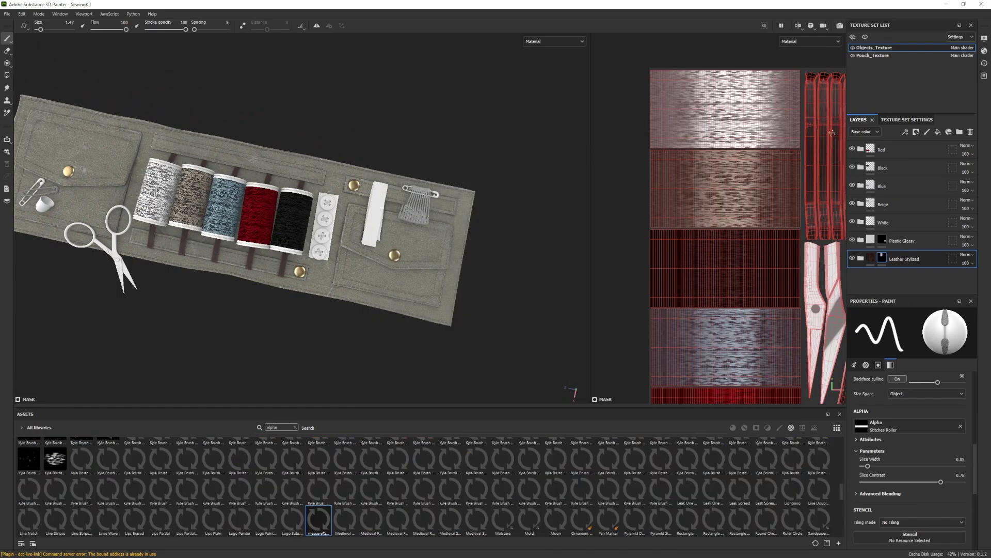
# - Isolate the Objects_Texture set and add an empty paint layer above the Red folder
pyautogui.click(909, 150)
pyautogui.click(865, 37)
pyautogui.click(927, 132)
# - Set up the Projection tool with measureTape as its base color
pyautogui.click(7, 64)
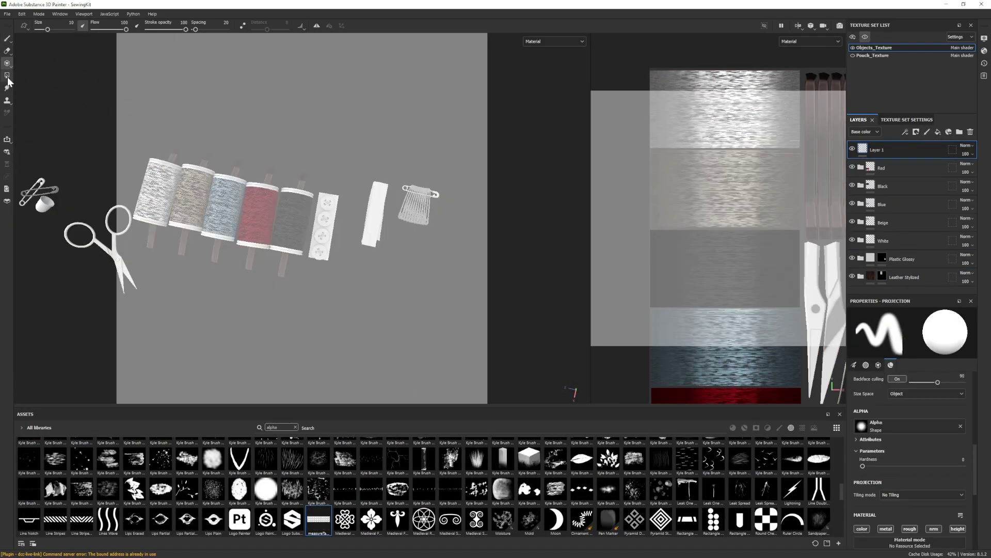
pyautogui.scroll(-3, 913, 442)
pyautogui.moveTo(319, 519); pyautogui.dragTo(887, 477)
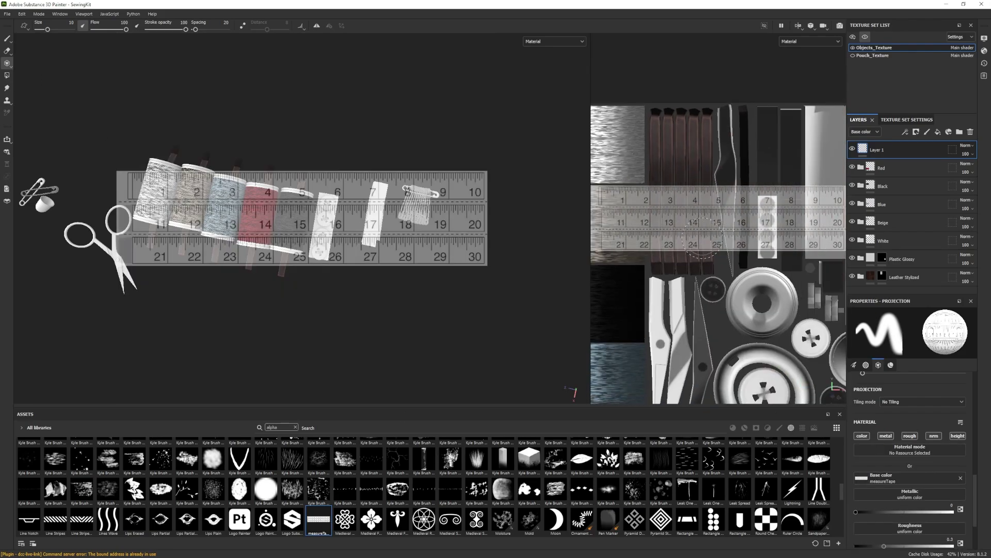
# - Project the 13 to 16 markings of measureTape onto the measuring tape's uppermost UV strip on Layer 1
pyautogui.scroll(-2, 672, 234)
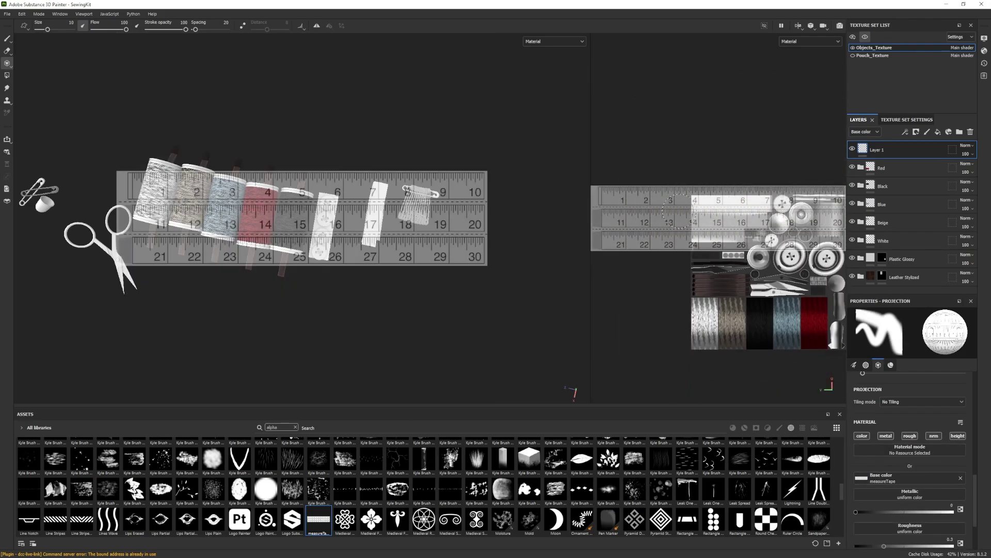
pyautogui.moveTo(673, 234)
pyautogui.keyDown('alt'); pyautogui.mouseDown(button='middle')
pyautogui.moveTo(656, 236)
pyautogui.moveTo(665, 237)
pyautogui.mouseUp(button='middle'); pyautogui.keyUp('alt')
pyautogui.moveTo(665, 237); pyautogui.dragTo(721, 213)
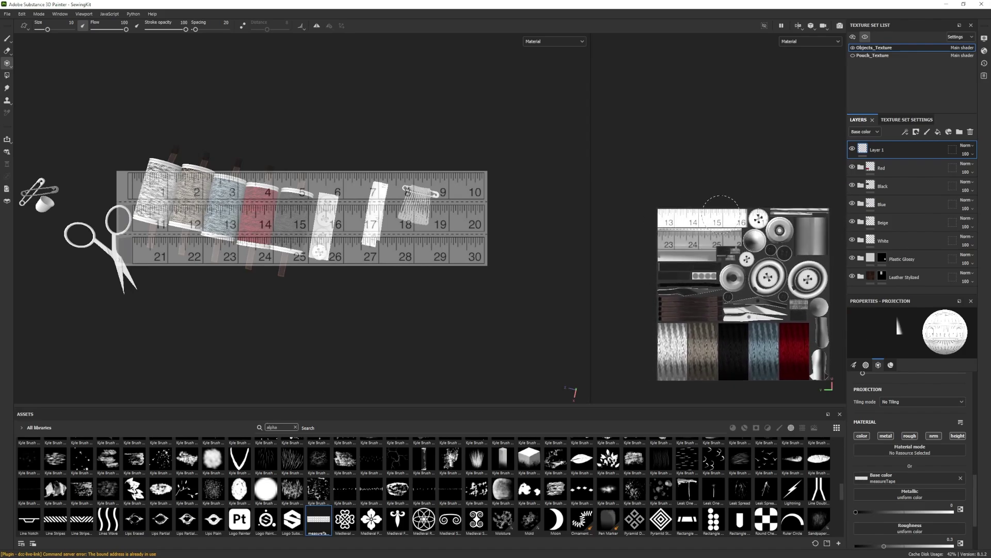
# - Add a second paint layer and project the markings onto it with a smaller brush, placing 17 to 20 on the tape's second UV strip
pyautogui.scroll(5, 401, 289)
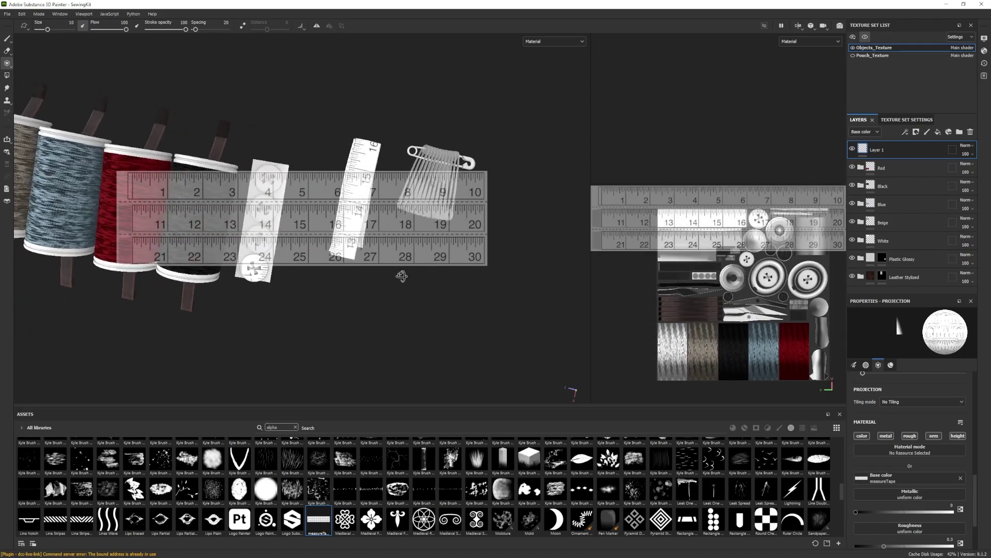
pyautogui.moveTo(688, 228)
pyautogui.keyDown('alt'); pyautogui.mouseDown(button='middle')
pyautogui.moveTo(677, 165)
pyautogui.moveTo(679, 240)
pyautogui.moveTo(805, 236)
pyautogui.moveTo(763, 234)
pyautogui.mouseUp(button='middle'); pyautogui.keyUp('alt')
pyautogui.scroll(4, 680, 201)
pyautogui.scroll(-3, 667, 227)
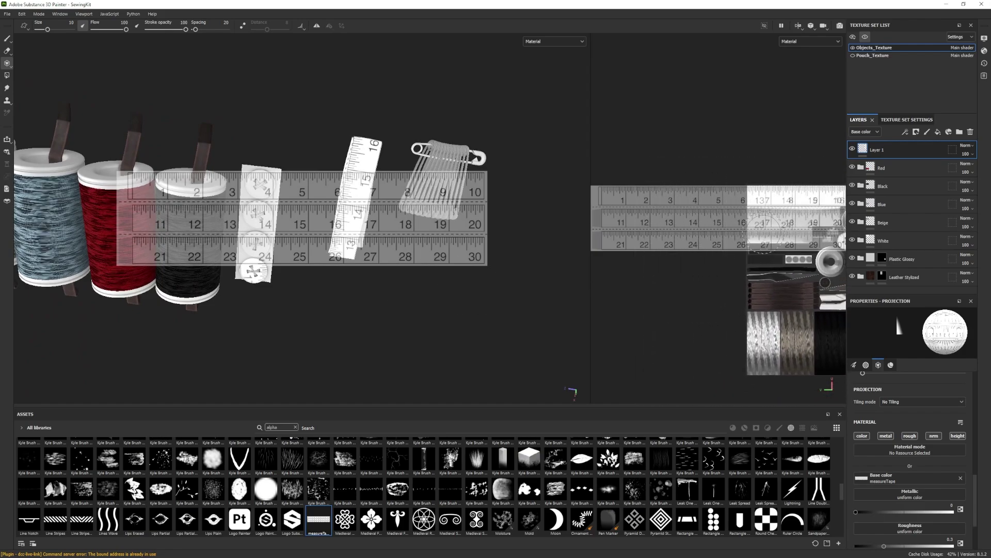
pyautogui.keyDown('ctrl'); pyautogui.moveTo(754, 214); pyautogui.dragTo(746, 213, button='right'); pyautogui.keyUp('ctrl')
pyautogui.moveTo(753, 191); pyautogui.dragTo(840, 189)
pyautogui.click(928, 131)
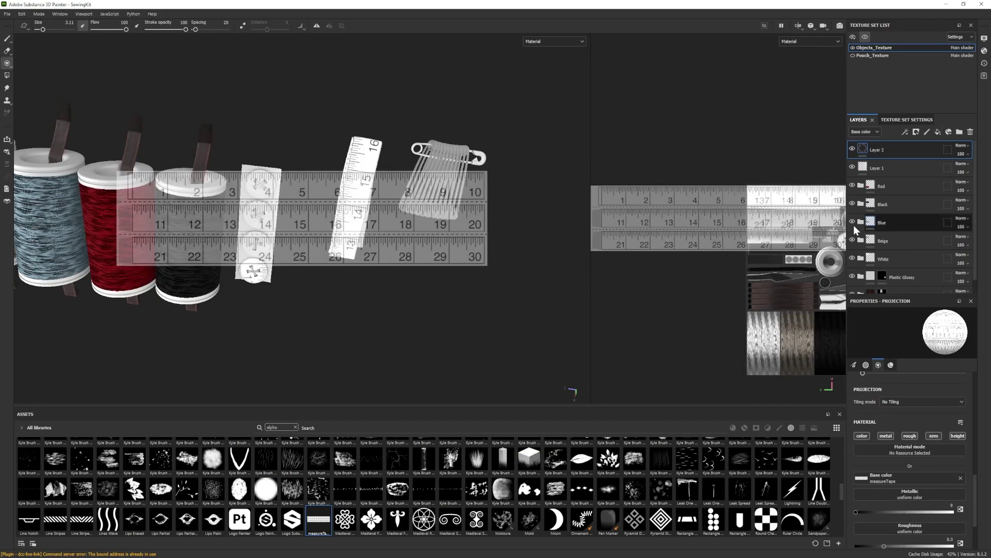
pyautogui.hotkey('ctrl', 'z')
pyautogui.keyDown('alt'); pyautogui.moveTo(748, 209); pyautogui.dragTo(747, 210, button='middle'); pyautogui.keyUp('alt')
pyautogui.moveTo(748, 212); pyautogui.dragTo(759, 212)
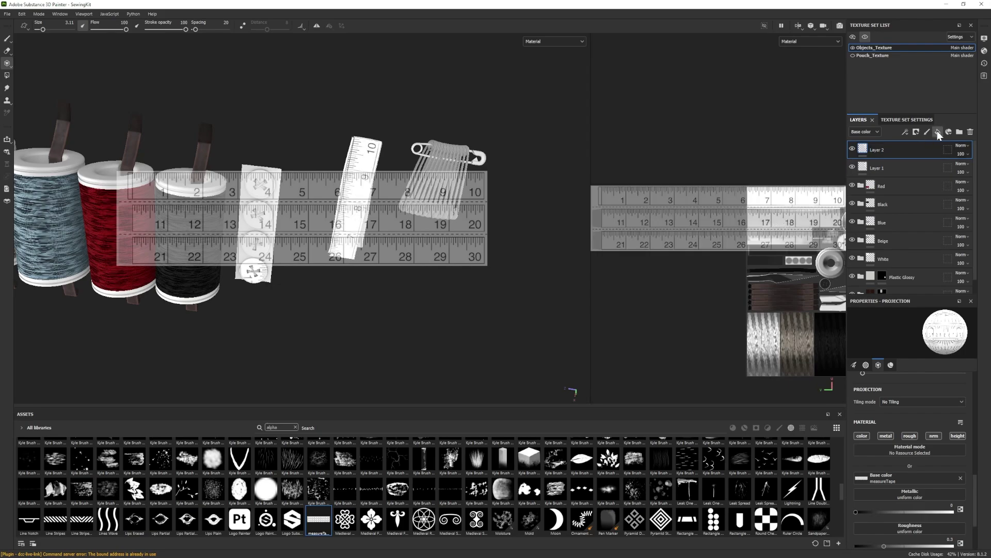
pyautogui.click(937, 132)
pyautogui.rightClick(892, 151)
pyautogui.click(901, 165)
pyautogui.press('4')
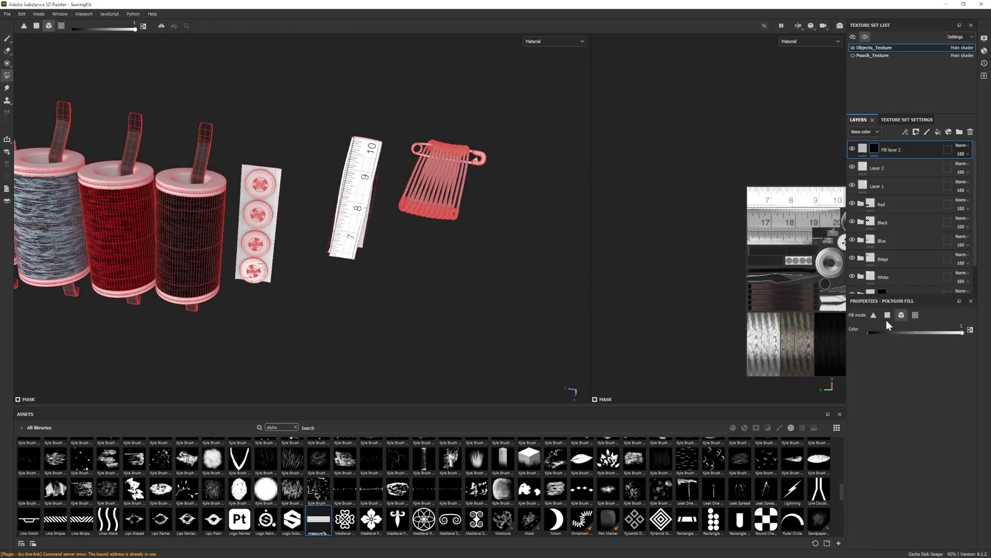
pyautogui.click(970, 132)
# - Add black masks to Layer 2 and Layer 1 and fill in the measuring tape UV islands that belong to each projection
pyautogui.rightClick(886, 151)
pyautogui.click(895, 164)
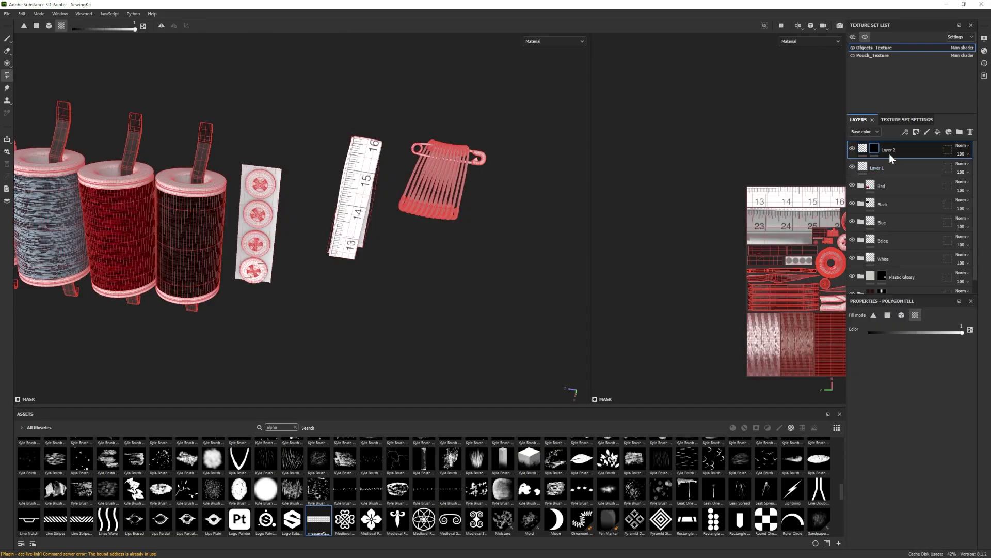
pyautogui.rightClick(886, 168)
pyautogui.click(896, 180)
pyautogui.click(762, 201)
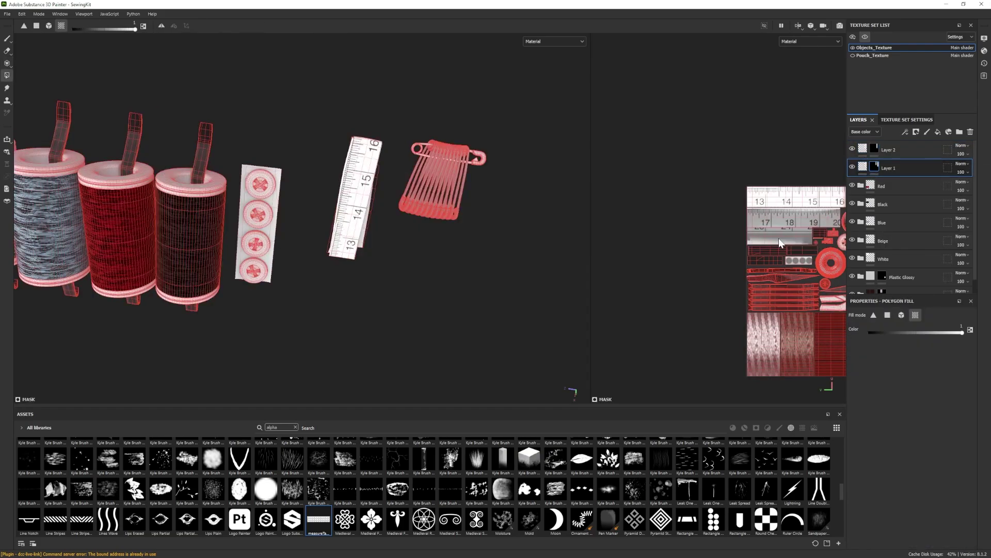
pyautogui.click(7, 39)
pyautogui.press('3')
pyautogui.hotkey('ctrl', 'z')
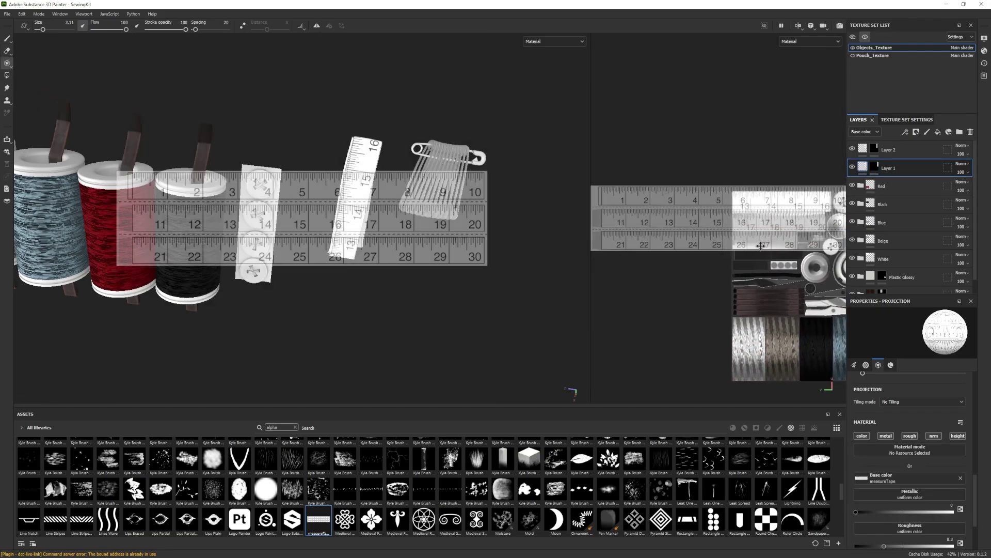
pyautogui.click(7, 39)
# - Clear the alpha search, browse the smart materials and add Silver Armor above Layer 2
pyautogui.moveTo(248, 206)
pyautogui.keyDown('alt'); pyautogui.mouseDown()
pyautogui.moveTo(310, 212)
pyautogui.moveTo(429, 270)
pyautogui.mouseUp(); pyautogui.keyUp('alt')
pyautogui.scroll(-4, 429, 270)
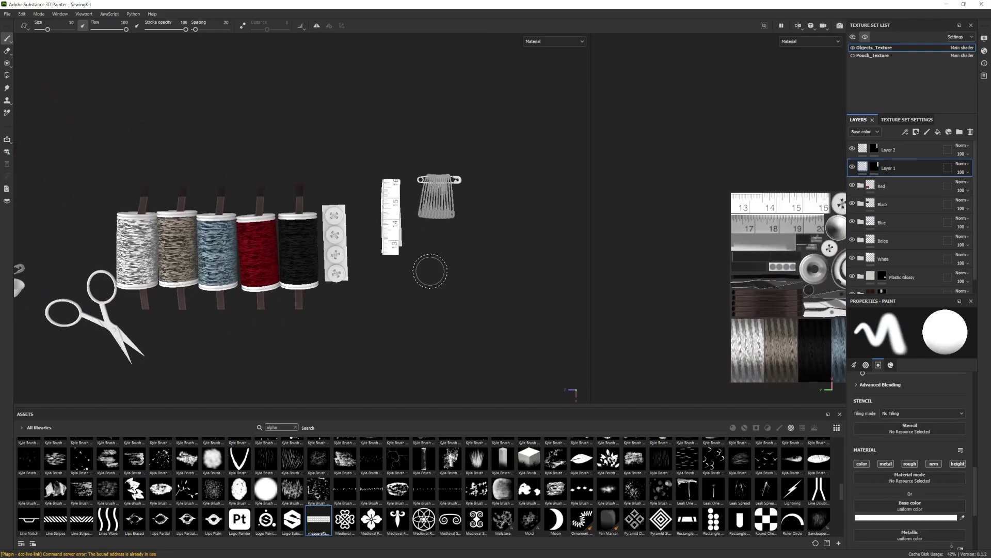
pyautogui.keyDown('alt'); pyautogui.moveTo(429, 270); pyautogui.dragTo(362, 288, button='middle'); pyautogui.keyUp('alt')
pyautogui.click(295, 427)
pyautogui.click(733, 427)
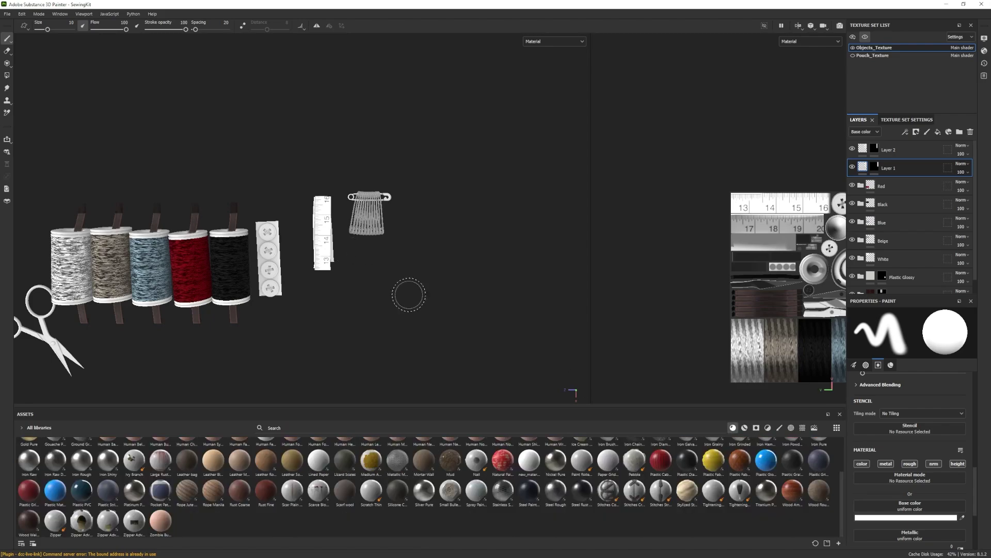
pyautogui.click(744, 428)
pyautogui.moveTo(897, 146); pyautogui.dragTo(897, 149)
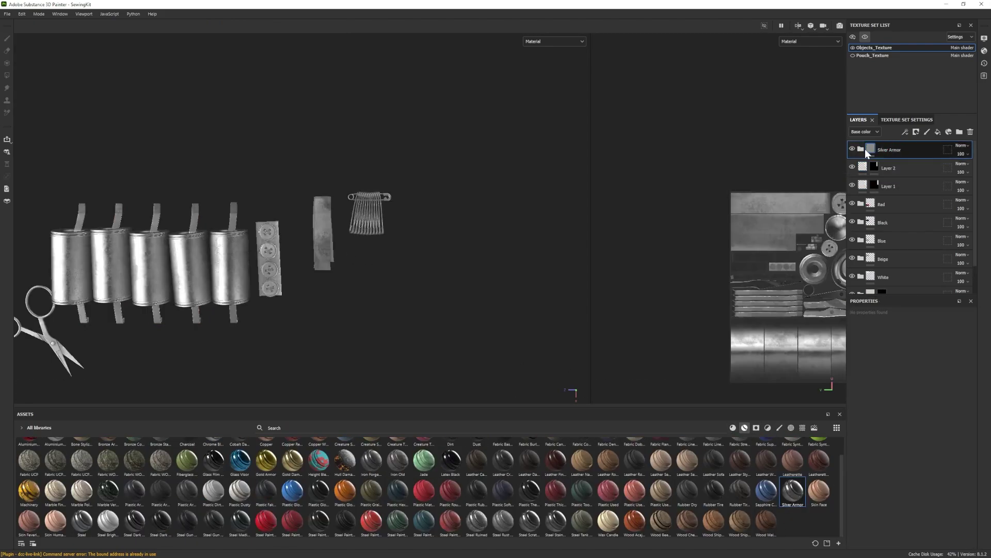
# - Hide AO Dirt in Silver Armor, give the folder a black mask and fill in the safety pins
pyautogui.scroll(5, 480, 279)
pyautogui.click(853, 251)
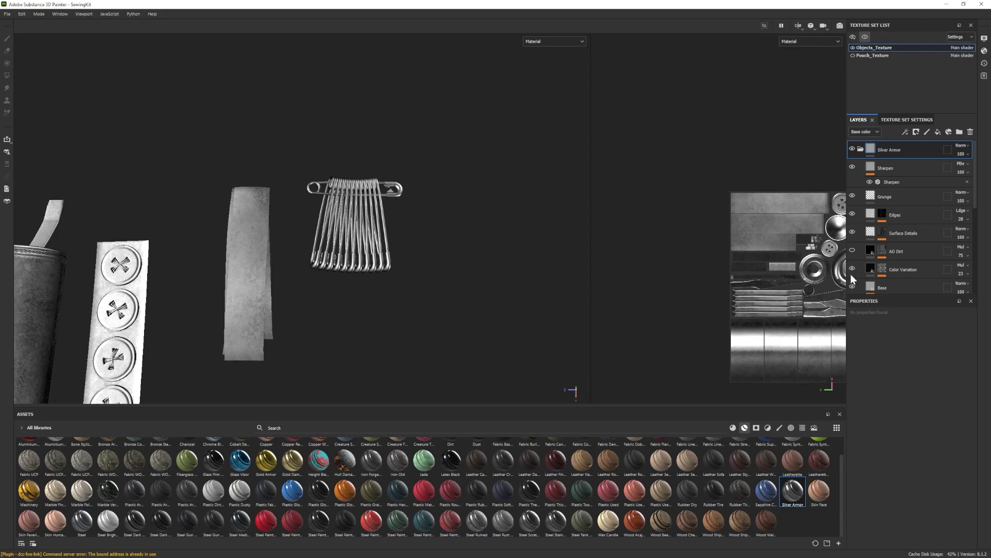
pyautogui.rightClick(882, 147)
pyautogui.click(901, 164)
pyautogui.click(7, 75)
pyautogui.click(901, 315)
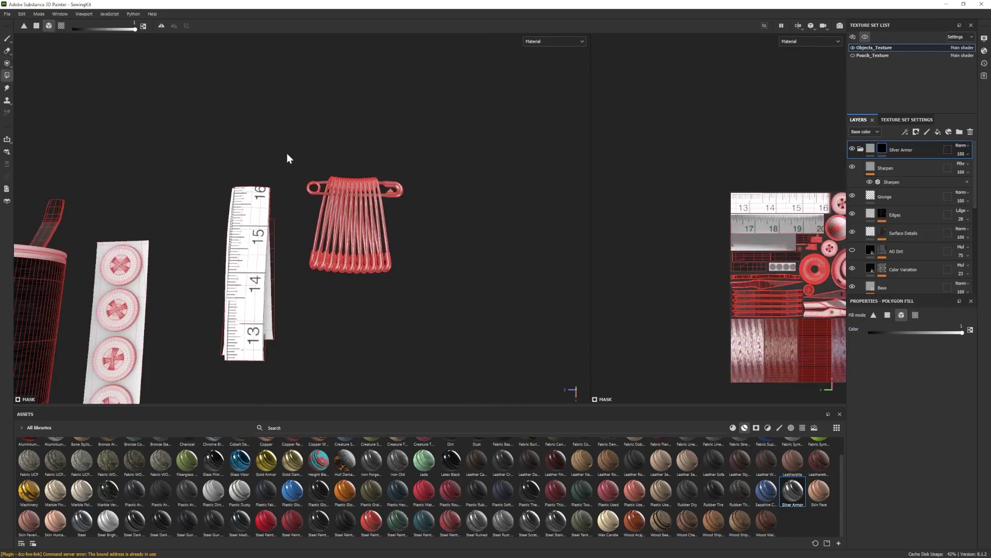
pyautogui.click(7, 40)
pyautogui.scroll(-5, 401, 201)
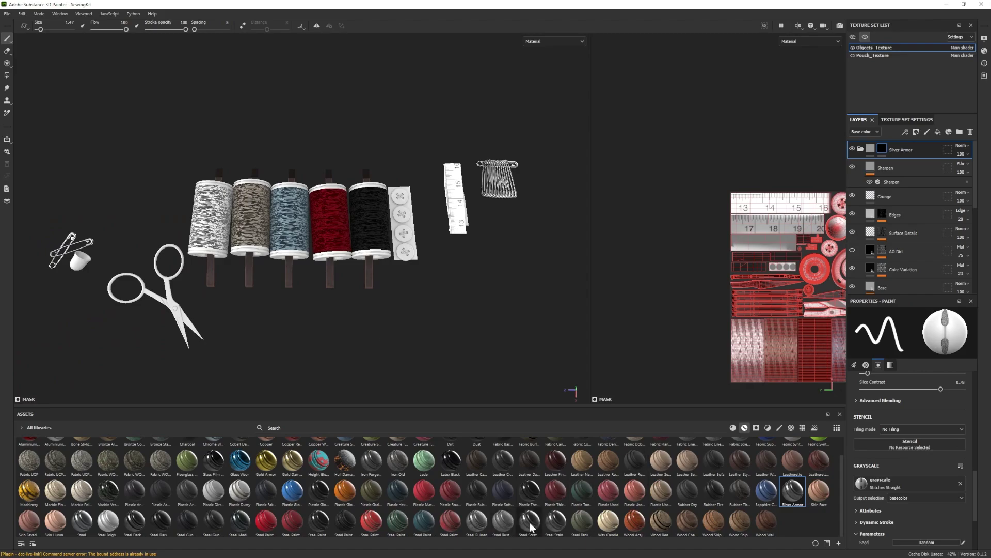
# - Add the Steel Scratched smart material on top with a black mask and fill in the thimble
pyautogui.moveTo(531, 525); pyautogui.dragTo(907, 142)
pyautogui.keyDown('alt'); pyautogui.moveTo(100, 317); pyautogui.dragTo(309, 292, button='middle'); pyautogui.keyUp('alt')
pyautogui.scroll(5, 308, 293)
pyautogui.rightClick(881, 145)
pyautogui.click(901, 162)
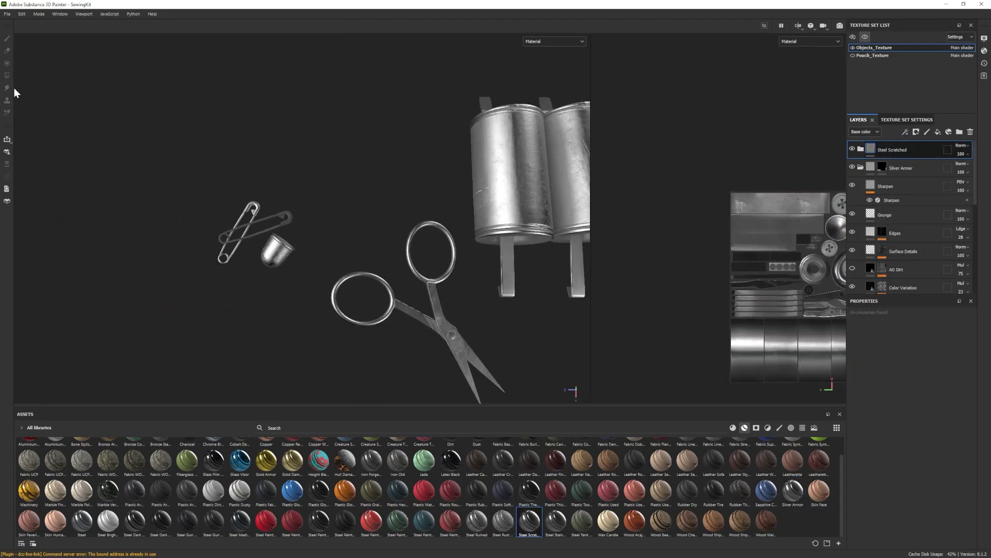
pyautogui.click(7, 76)
pyautogui.click(7, 40)
pyautogui.scroll(-5, 316, 303)
pyautogui.keyDown('alt'); pyautogui.moveTo(421, 264); pyautogui.dragTo(198, 241, button='middle'); pyautogui.keyUp('alt')
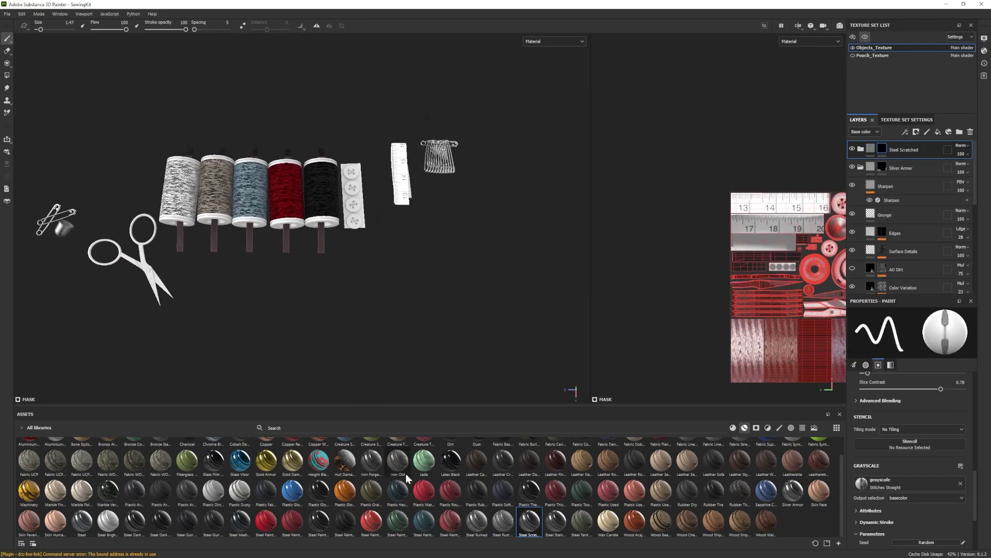
pyautogui.moveTo(561, 525); pyautogui.dragTo(903, 144)
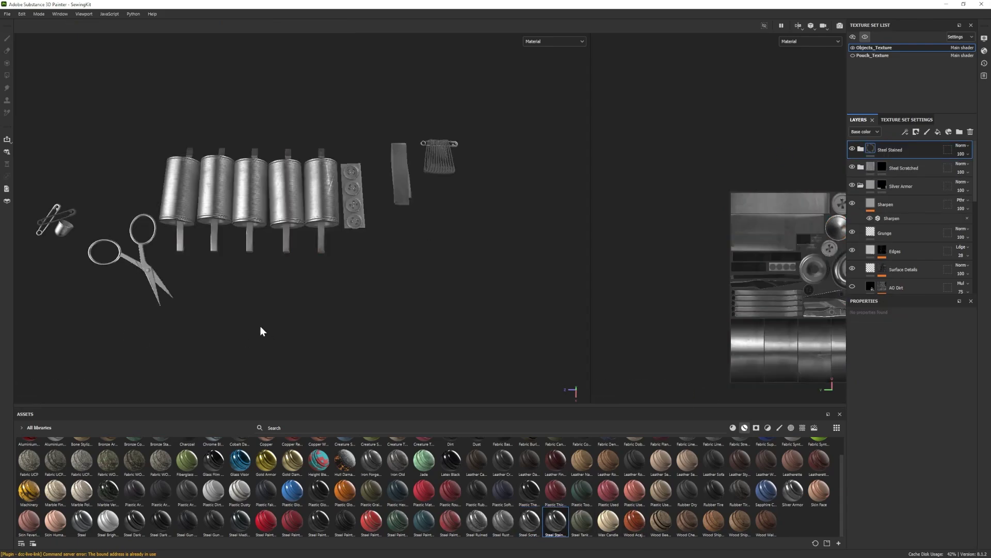
pyautogui.scroll(5, 369, 318)
pyautogui.moveTo(261, 327)
pyautogui.keyDown('alt'); pyautogui.mouseDown(button='middle')
pyautogui.moveTo(369, 318)
pyautogui.moveTo(269, 331)
pyautogui.mouseUp(button='middle'); pyautogui.keyUp('alt')
pyautogui.scroll(-3, 368, 318)
pyautogui.keyDown('alt'); pyautogui.moveTo(269, 331); pyautogui.dragTo(274, 295); pyautogui.keyUp('alt')
pyautogui.hotkey('ctrl', 'z')
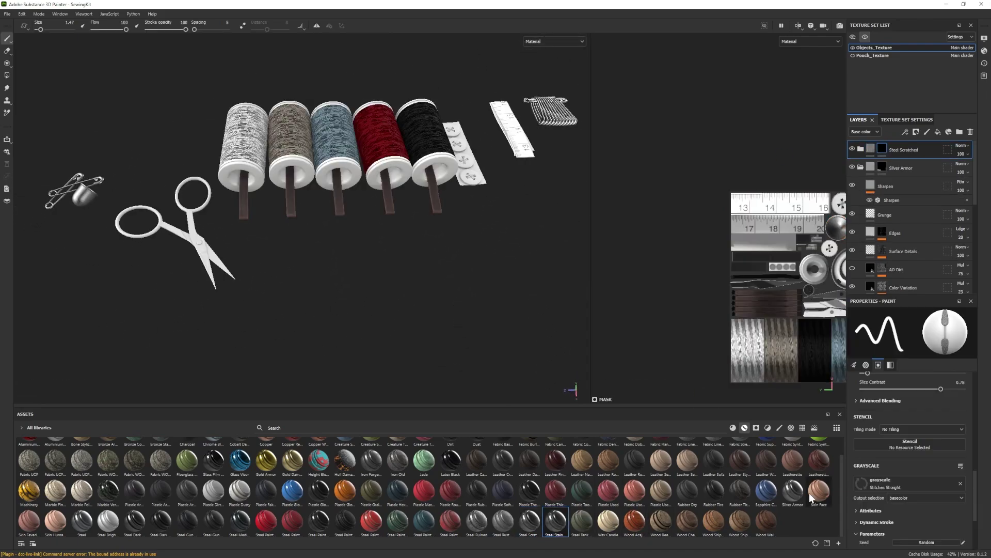
# - Add a second Silver Armor smart material on top and set its Base layer's color to ACAFB0
pyautogui.moveTo(793, 491); pyautogui.dragTo(907, 148)
pyautogui.keyDown('alt'); pyautogui.moveTo(186, 260); pyautogui.dragTo(272, 277); pyautogui.keyUp('alt')
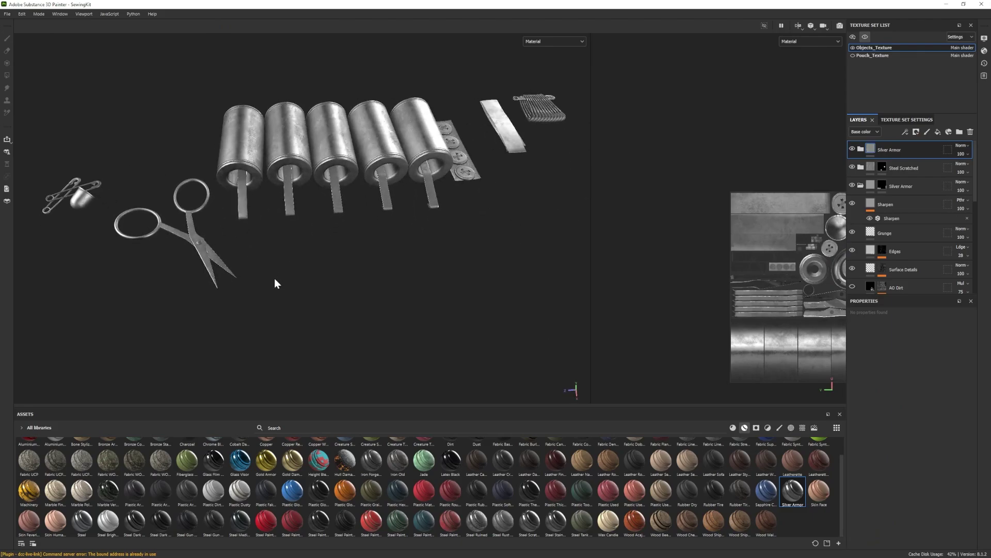
pyautogui.keyDown('alt'); pyautogui.moveTo(272, 277); pyautogui.dragTo(356, 266, button='middle'); pyautogui.keyUp('alt')
pyautogui.keyDown('alt'); pyautogui.moveTo(262, 279); pyautogui.dragTo(266, 266); pyautogui.keyUp('alt')
pyautogui.click(861, 149)
pyautogui.scroll(-3, 948, 233)
pyautogui.click(901, 196)
pyautogui.scroll(-3, 917, 457)
pyautogui.click(917, 460)
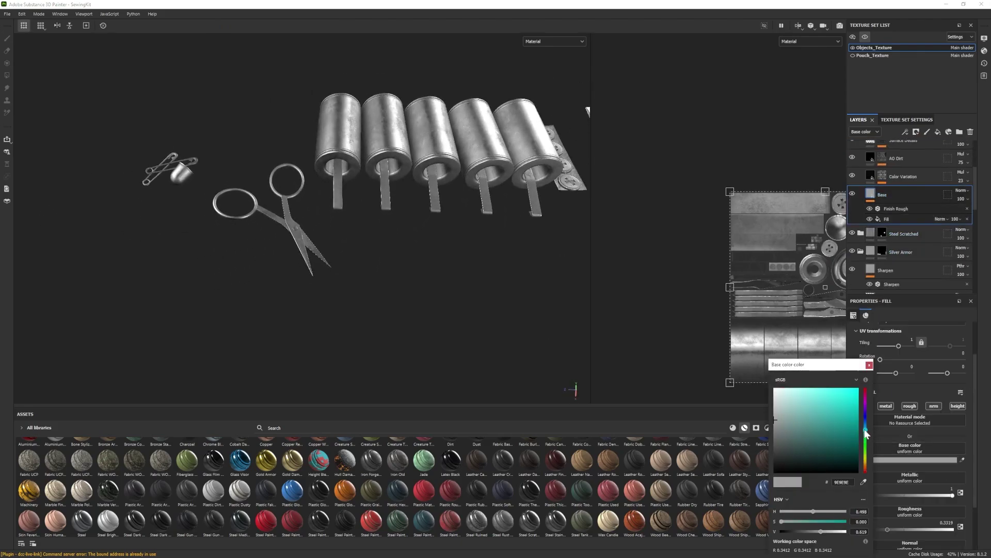
pyautogui.moveTo(777, 420); pyautogui.dragTo(775, 414)
pyautogui.keyDown('alt'); pyautogui.moveTo(398, 303); pyautogui.dragTo(381, 310); pyautogui.keyUp('alt')
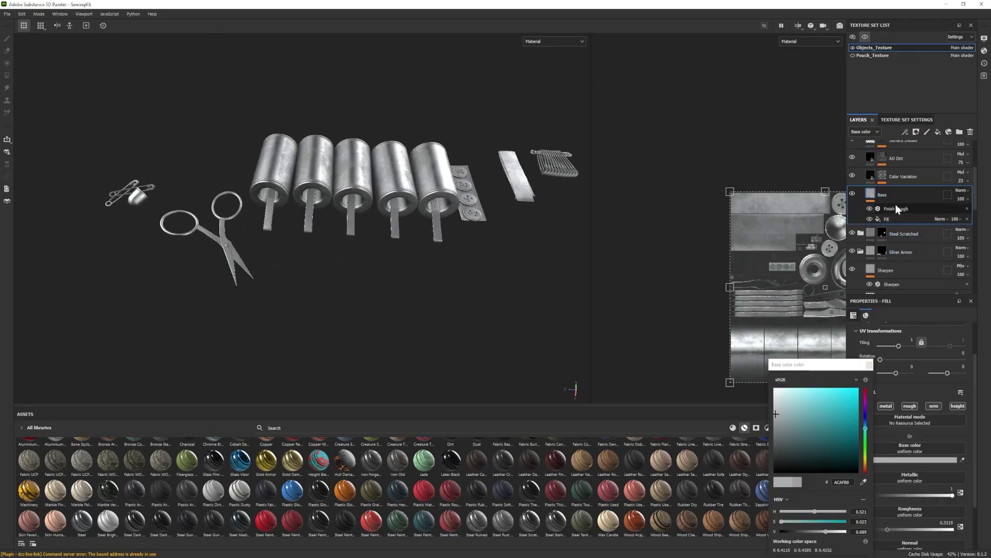
# - Add a black mask to the new Silver Armor folder and fill in the scissors
pyautogui.scroll(3, 887, 196)
pyautogui.click(860, 149)
pyautogui.rightClick(885, 149)
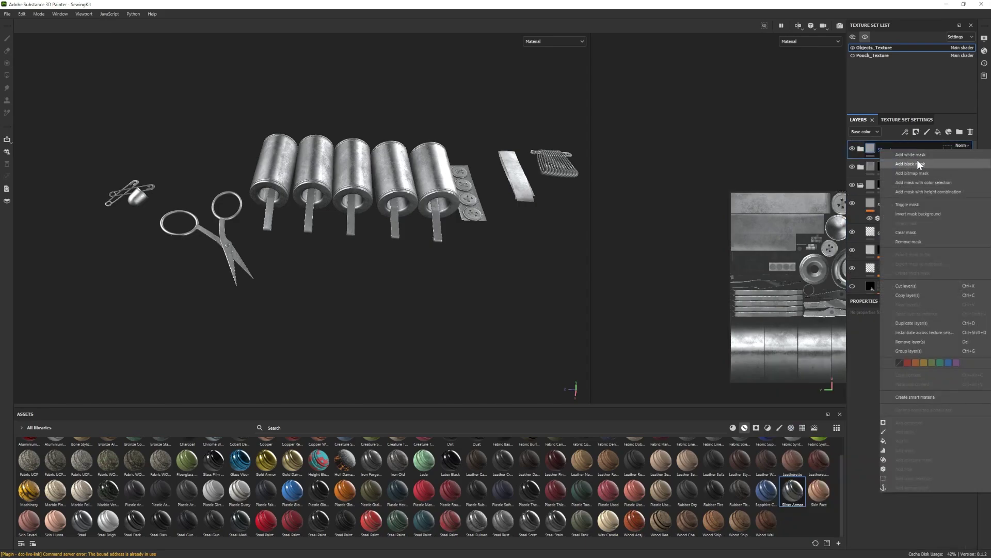
pyautogui.click(917, 160)
pyautogui.press('4')
pyautogui.click(8, 38)
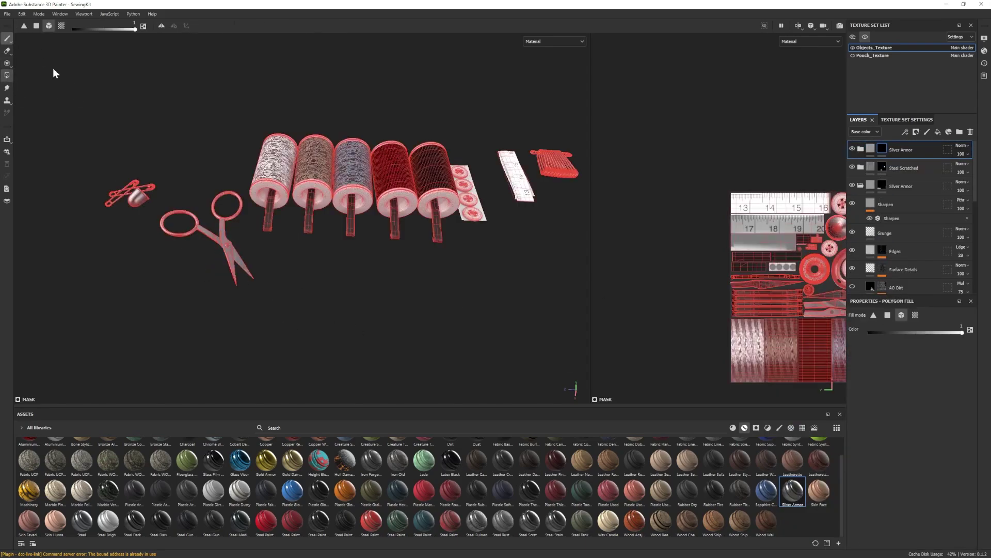
pyautogui.keyDown('alt'); pyautogui.moveTo(388, 254); pyautogui.dragTo(316, 293); pyautogui.keyUp('alt')
pyautogui.moveTo(317, 292)
pyautogui.keyDown('alt'); pyautogui.mouseDown(button='middle')
pyautogui.moveTo(275, 301)
pyautogui.moveTo(277, 282)
pyautogui.mouseUp(button='middle'); pyautogui.keyUp('alt')
pyautogui.keyDown('alt'); pyautogui.moveTo(276, 282); pyautogui.dragTo(293, 282, button='right'); pyautogui.keyUp('alt')
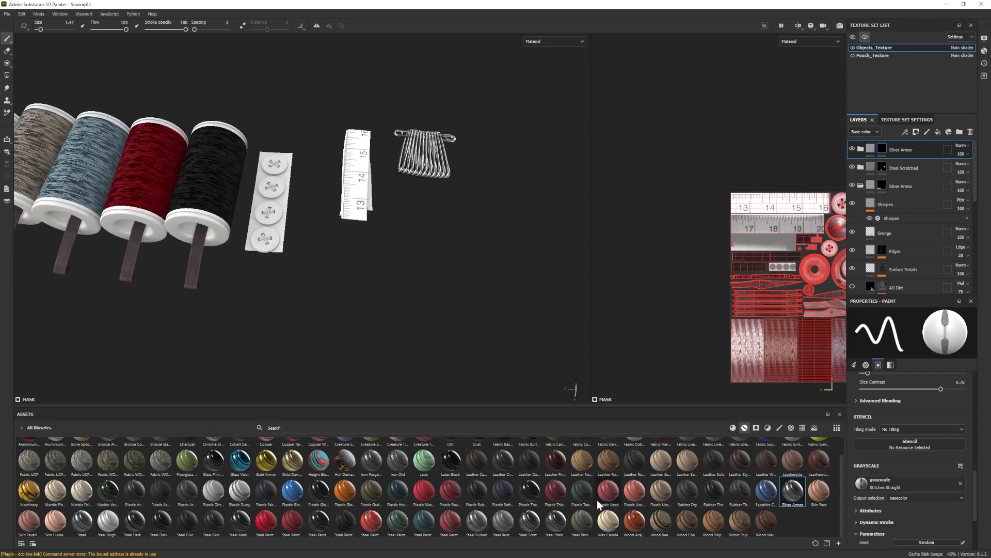
pyautogui.moveTo(526, 524)
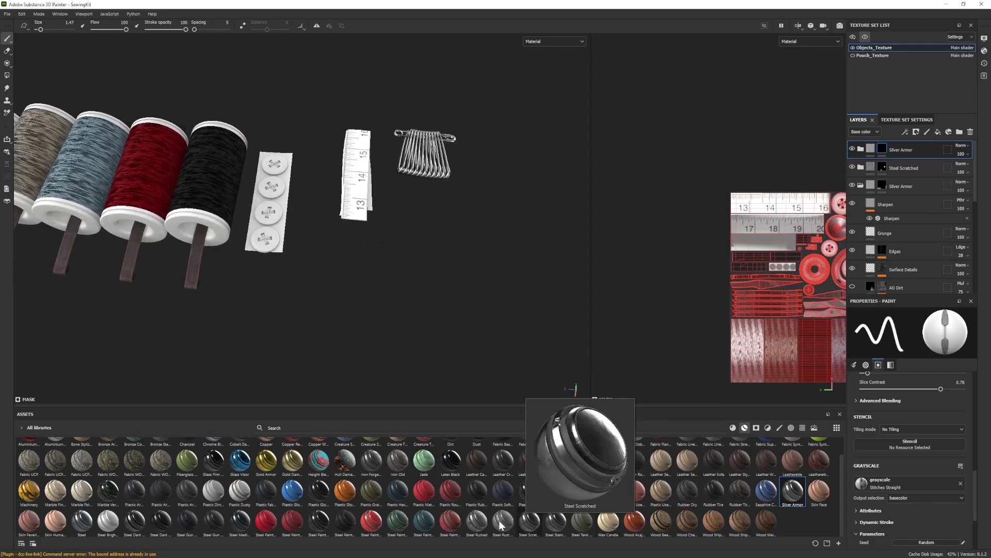
pyautogui.scroll(1, 198, 497)
pyautogui.moveTo(57, 453); pyautogui.dragTo(903, 139)
pyautogui.keyDown('alt'); pyautogui.moveTo(350, 201); pyautogui.dragTo(361, 227); pyautogui.keyUp('alt')
pyautogui.hotkey('ctrl', 'z')
# - Add the blue Plastic Glossy smart material on top with a black mask and fill in the upper two buttons on the card
pyautogui.scroll(-1, 293, 491)
pyautogui.moveTo(292, 490); pyautogui.dragTo(888, 149)
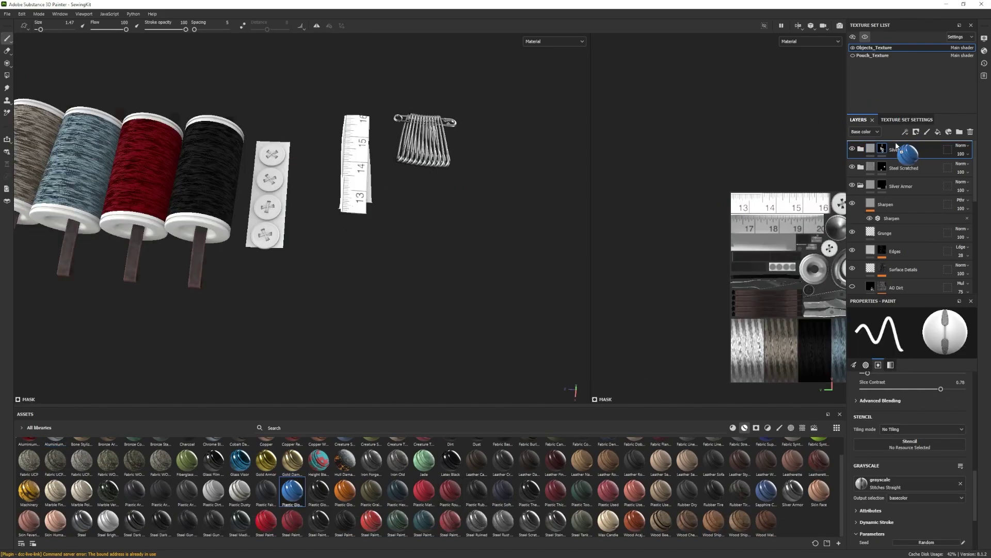
pyautogui.click(7, 76)
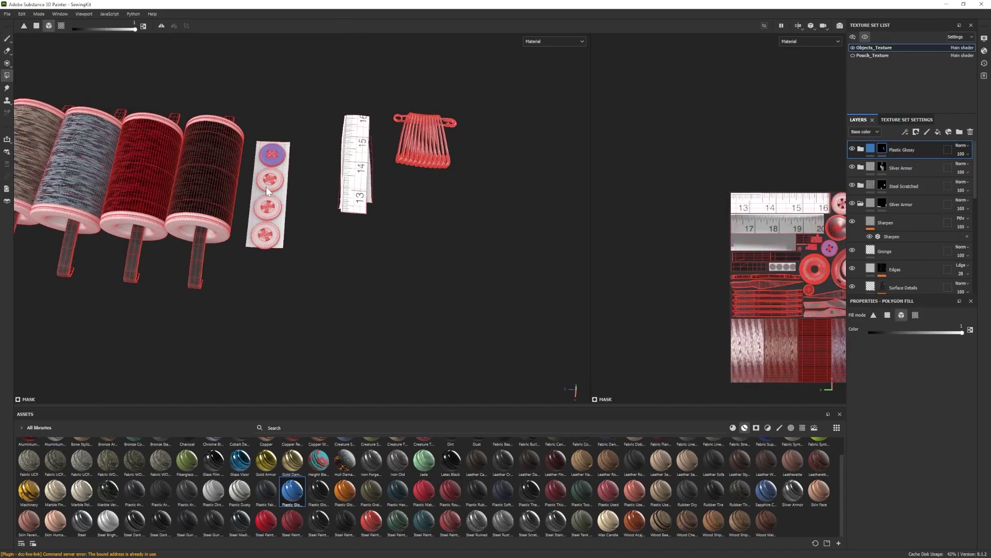
pyautogui.click(4, 42)
# - Set the base color of Plastic Base in the buttons' Plastic Glossy folder to light gray DBDBDB
pyautogui.click(861, 149)
pyautogui.click(881, 191)
pyautogui.click(883, 204)
pyautogui.scroll(-3, 909, 439)
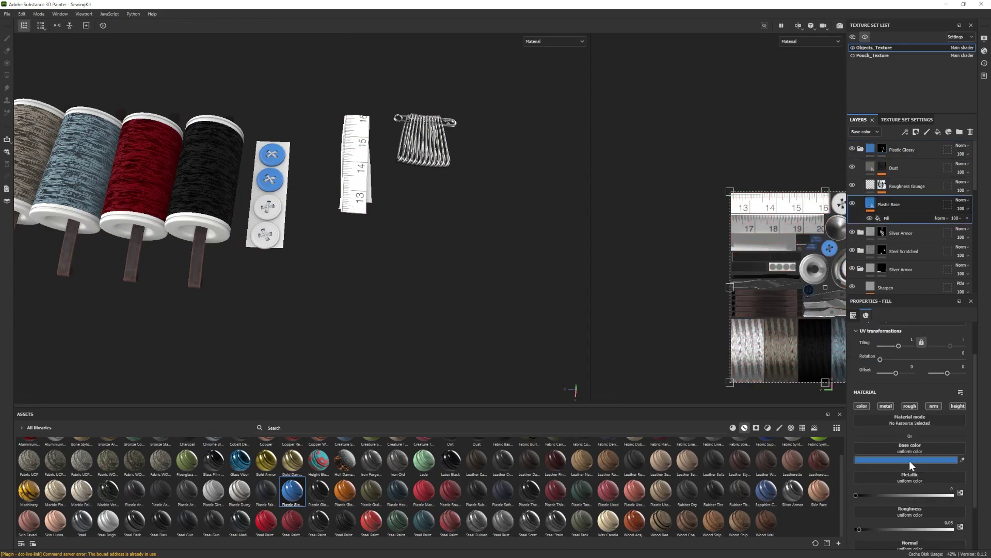
pyautogui.click(910, 461)
pyautogui.moveTo(781, 394); pyautogui.dragTo(771, 400)
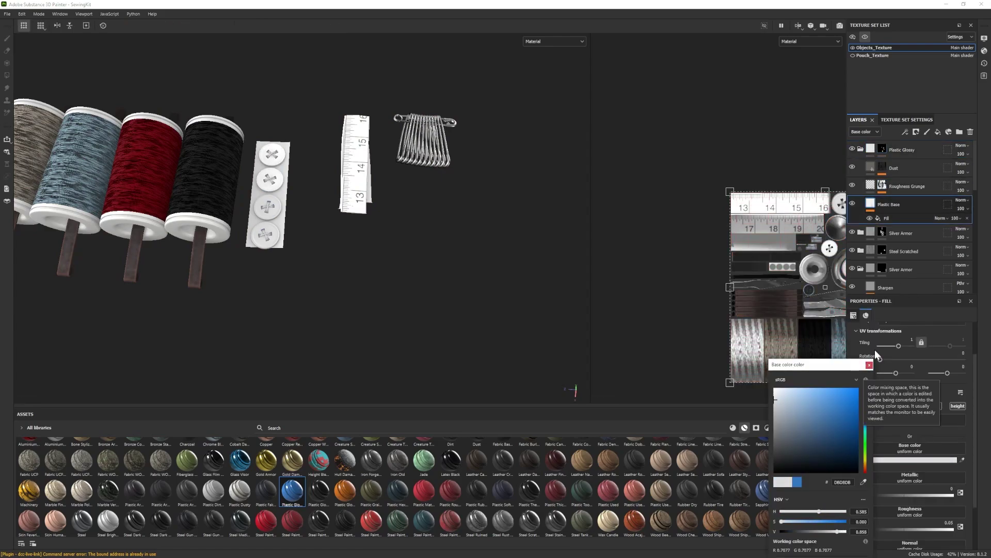
pyautogui.click(883, 518)
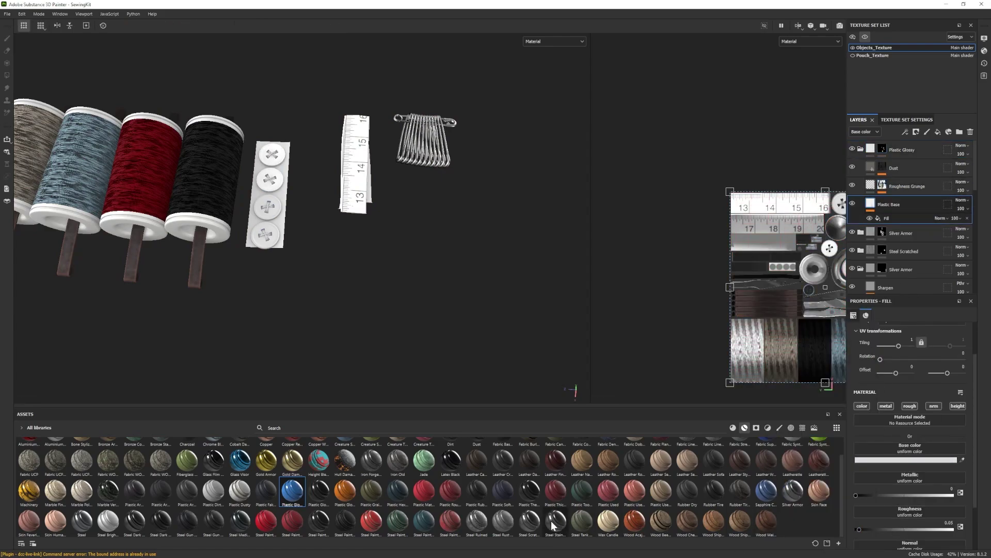
# - Add the Steel Stained smart material on top, hide its Dirt layer and brighten its Steel Base
pyautogui.moveTo(560, 536); pyautogui.dragTo(891, 142)
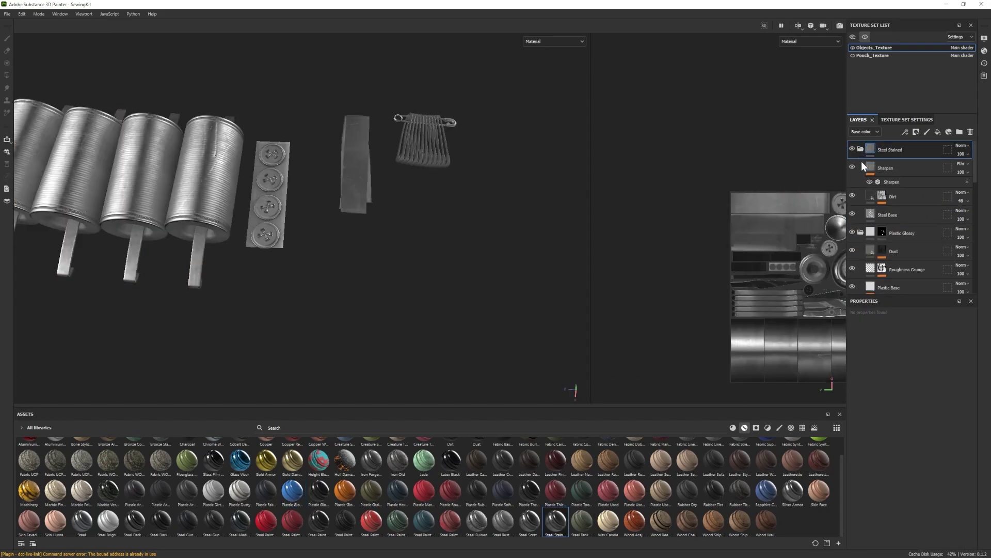
pyautogui.click(889, 214)
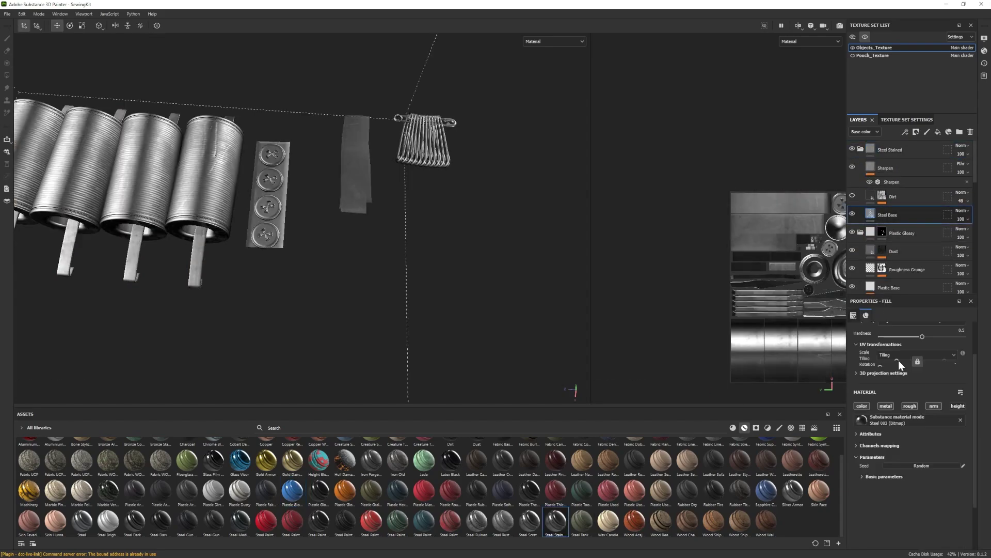
pyautogui.click(889, 500)
pyautogui.moveTo(919, 515); pyautogui.dragTo(922, 515)
# - Collapse the Steel Stained folder, give it a black mask and fill in the third button on the card
pyautogui.click(861, 149)
pyautogui.rightClick(881, 149)
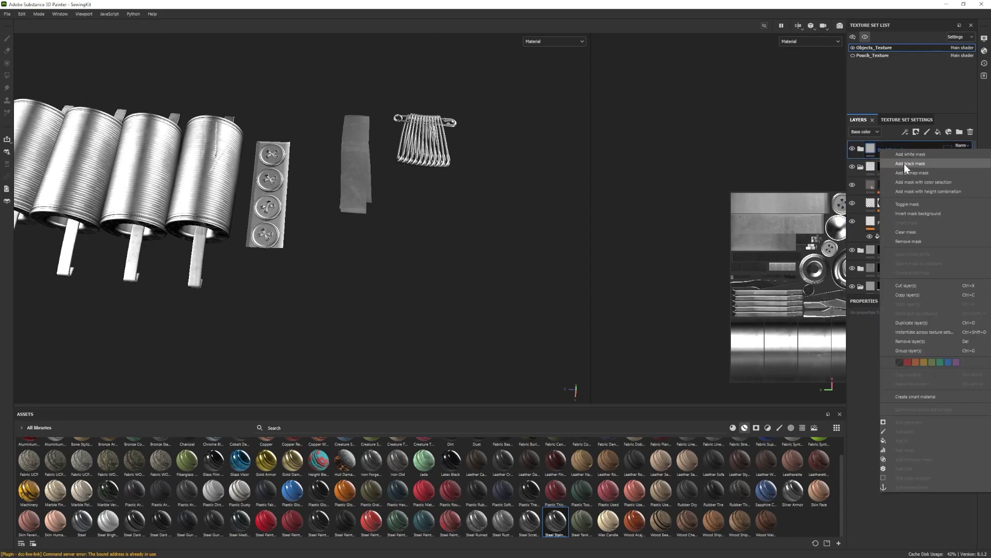
pyautogui.click(904, 163)
pyautogui.click(7, 76)
pyautogui.click(267, 209)
pyautogui.press('1')
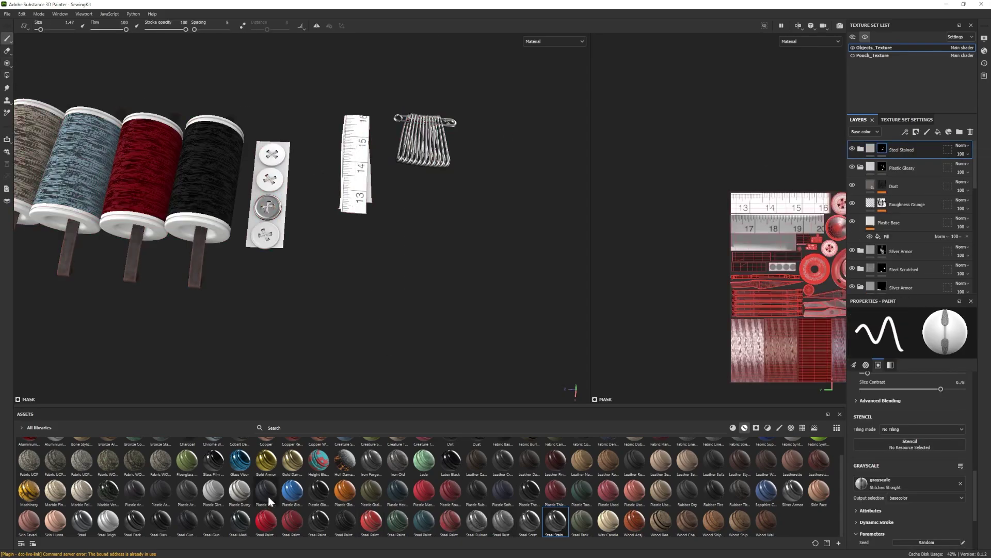
# - Add the blue Plastic Glossy smart material on top with a black mask and fill in the lowest button on the card
pyautogui.moveTo(292, 491); pyautogui.dragTo(914, 142)
pyautogui.rightClick(880, 149)
pyautogui.click(904, 164)
pyautogui.click(7, 75)
pyautogui.click(265, 235)
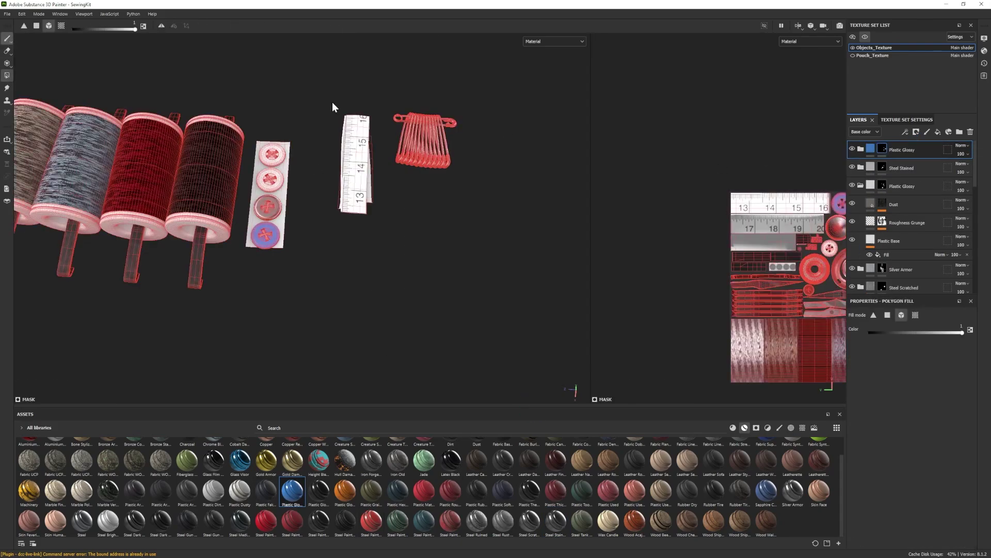
# - Set the base color of Plastic Base in the newest Plastic Glossy folder to near-black 171717
pyautogui.click(891, 254)
pyautogui.click(888, 460)
pyautogui.click(774, 475)
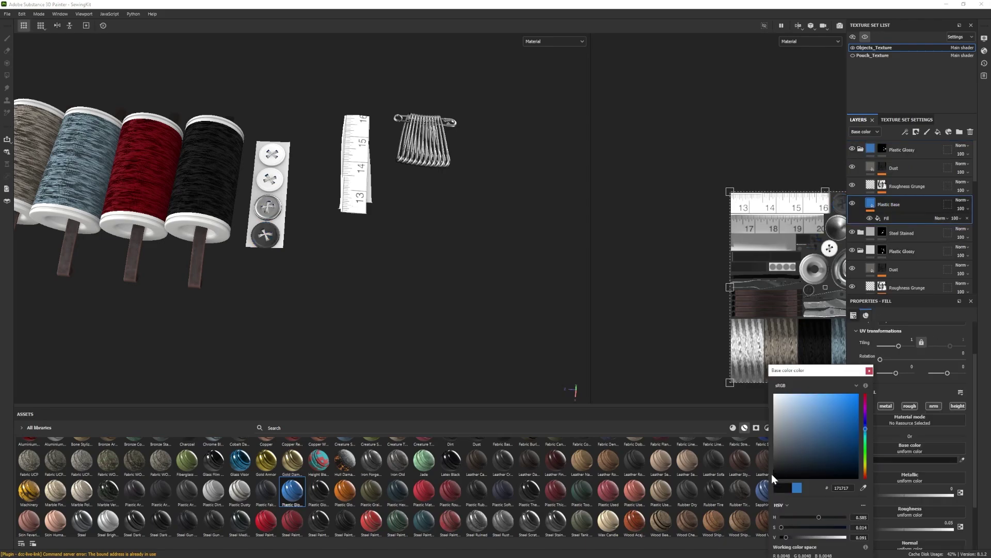
pyautogui.click(870, 370)
# - Search the assets for a paper material and clear the search again
pyautogui.scroll(-4, 310, 170)
pyautogui.keyDown('alt'); pyautogui.moveTo(308, 168); pyautogui.dragTo(384, 171, button='middle'); pyautogui.keyUp('alt')
pyautogui.keyDown('alt'); pyautogui.moveTo(335, 227); pyautogui.dragTo(306, 250); pyautogui.keyUp('alt')
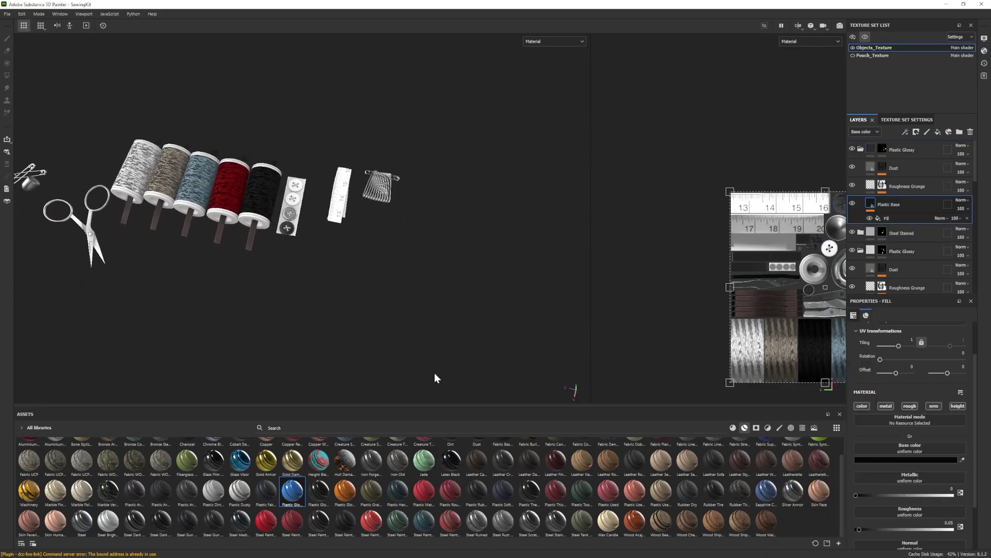
pyautogui.write('paper')
pyautogui.press('BackSpace')
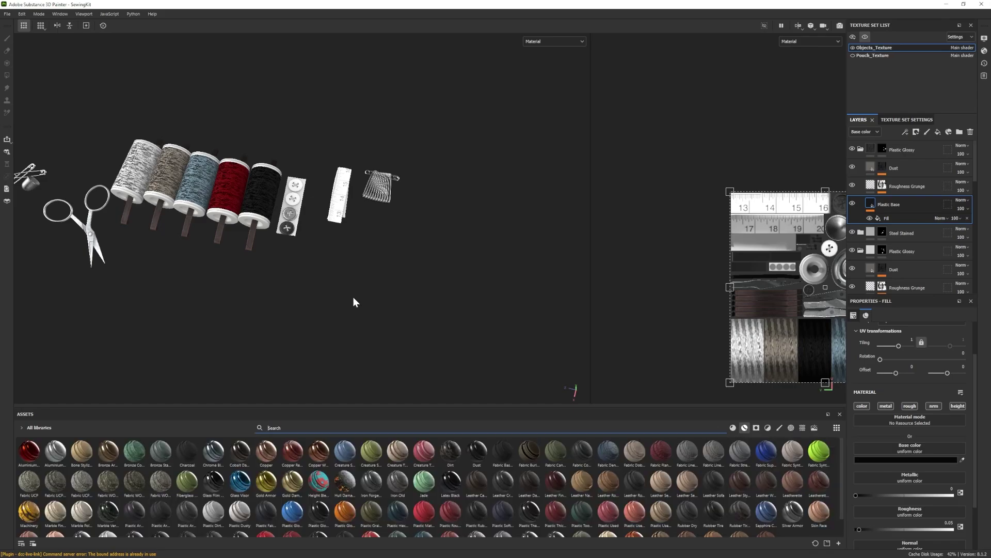
# - Show both texture sets together with the whole sewing kit in view and make Pouch_Texture active
pyautogui.click(865, 37)
pyautogui.scroll(-3, 150, 245)
pyautogui.keyDown('alt'); pyautogui.moveTo(148, 245); pyautogui.dragTo(198, 257, button='middle'); pyautogui.keyUp('alt')
pyautogui.keyDown('alt'); pyautogui.moveTo(154, 253); pyautogui.dragTo(285, 307); pyautogui.keyUp('alt')
pyautogui.click(887, 55)
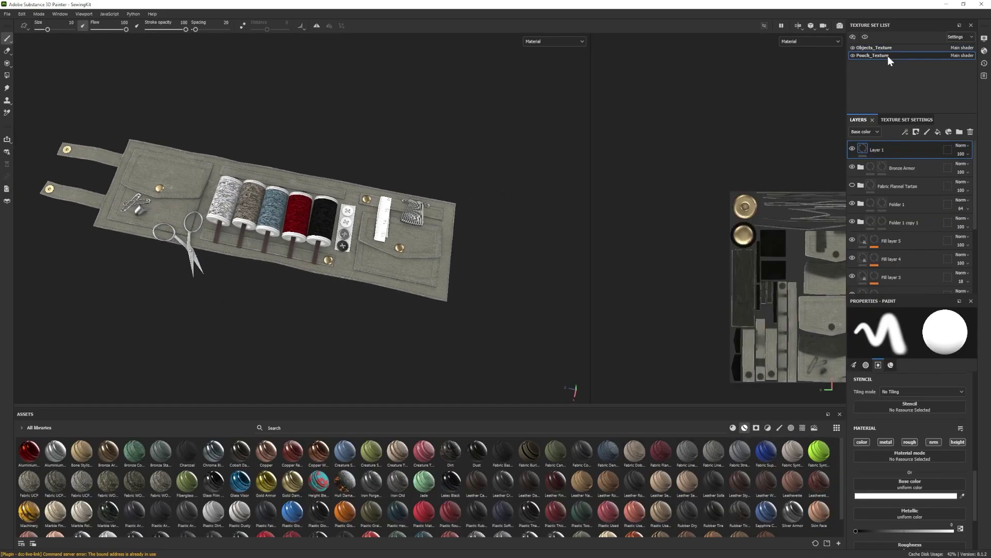
# - Collapse the finished folders in Objects_Texture, check the Steel Base parameters under Steel Scratched, and return to Pouch_Texture
pyautogui.click(873, 48)
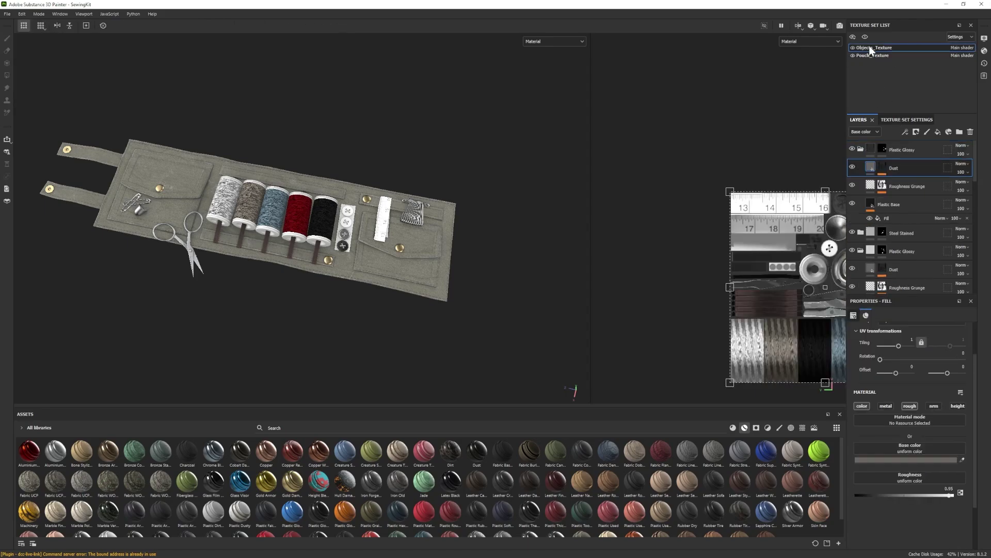
pyautogui.click(861, 150)
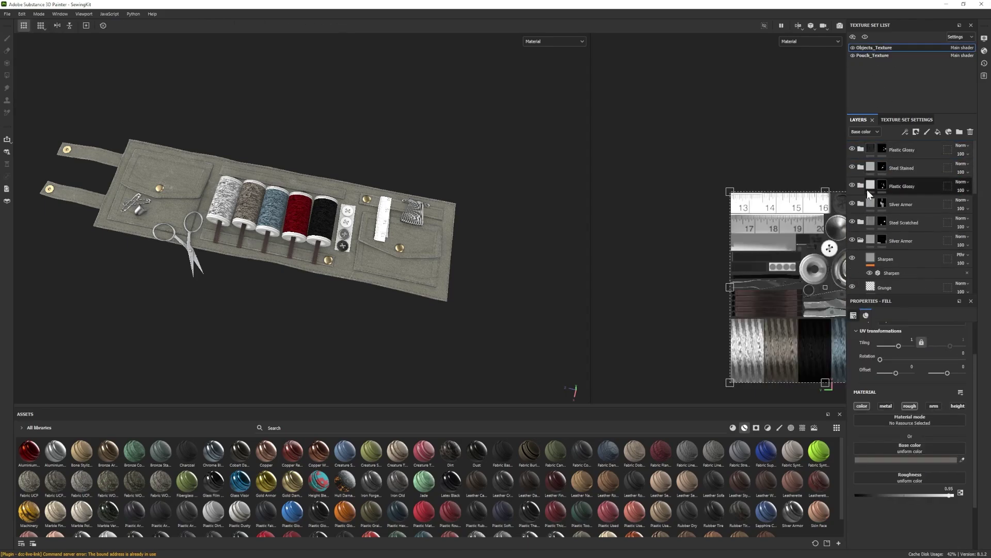
pyautogui.click(899, 283)
pyautogui.scroll(-3, 888, 501)
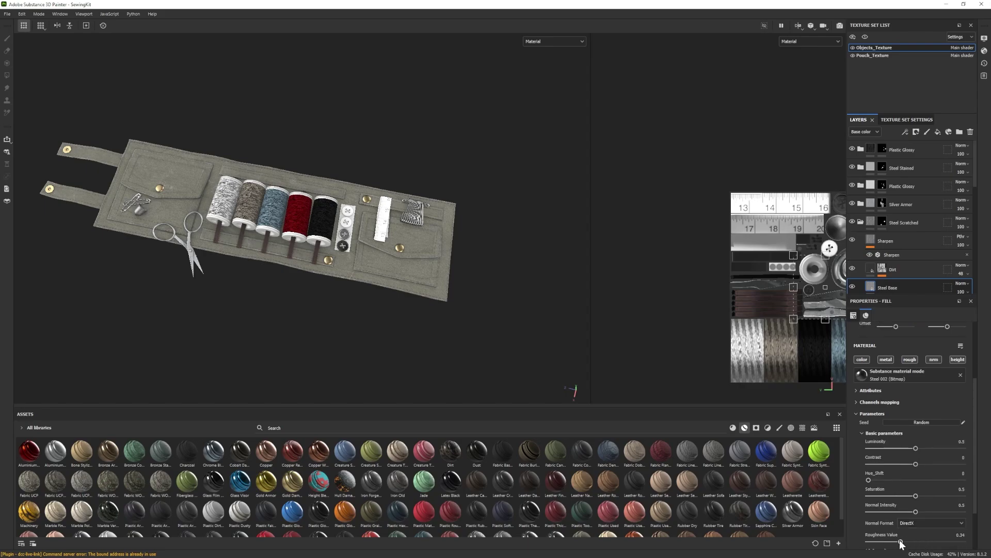
pyautogui.click(868, 54)
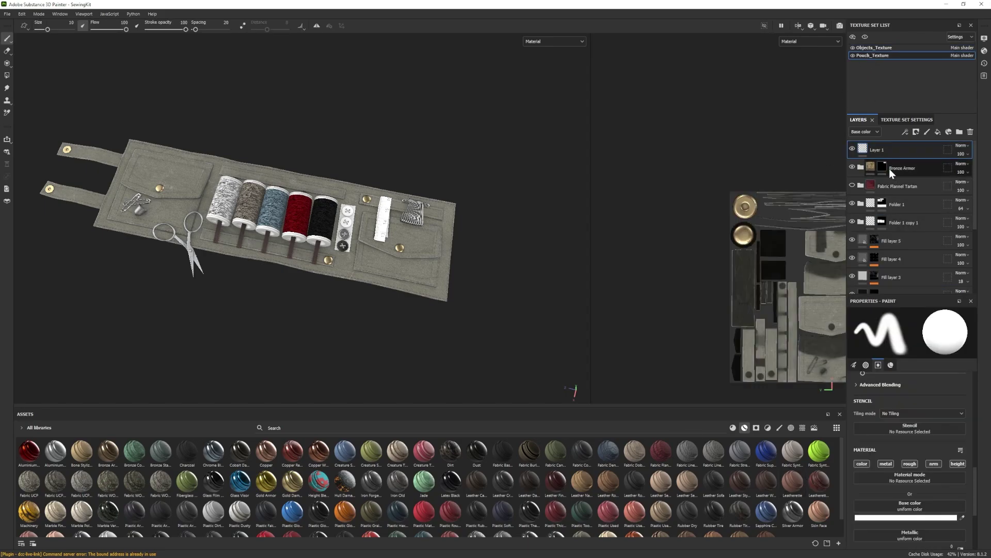
# - Try the gray Fabric Linen smart material at the top of the Pouch_Texture layers and undo it
pyautogui.moveTo(687, 450); pyautogui.dragTo(893, 157)
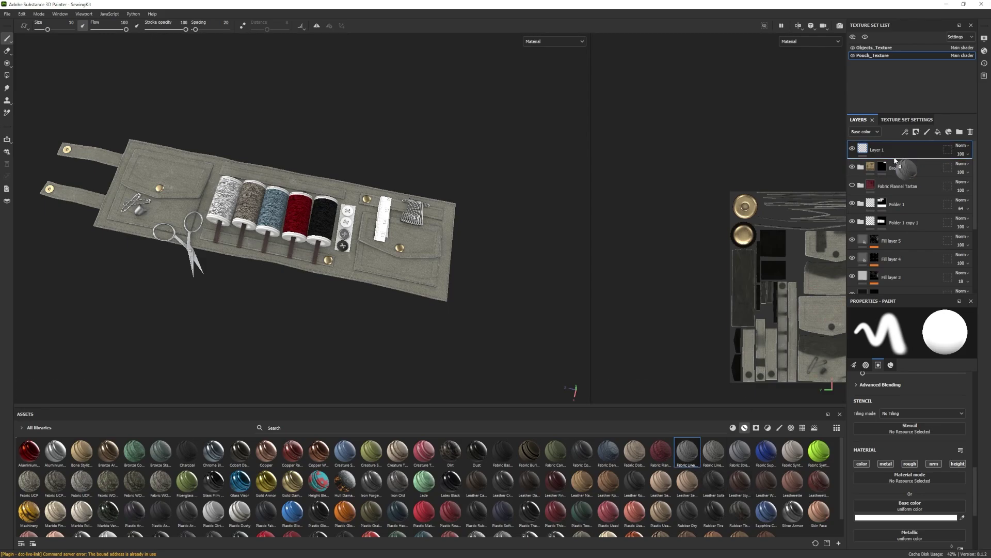
pyautogui.hotkey('ctrl', 'z')
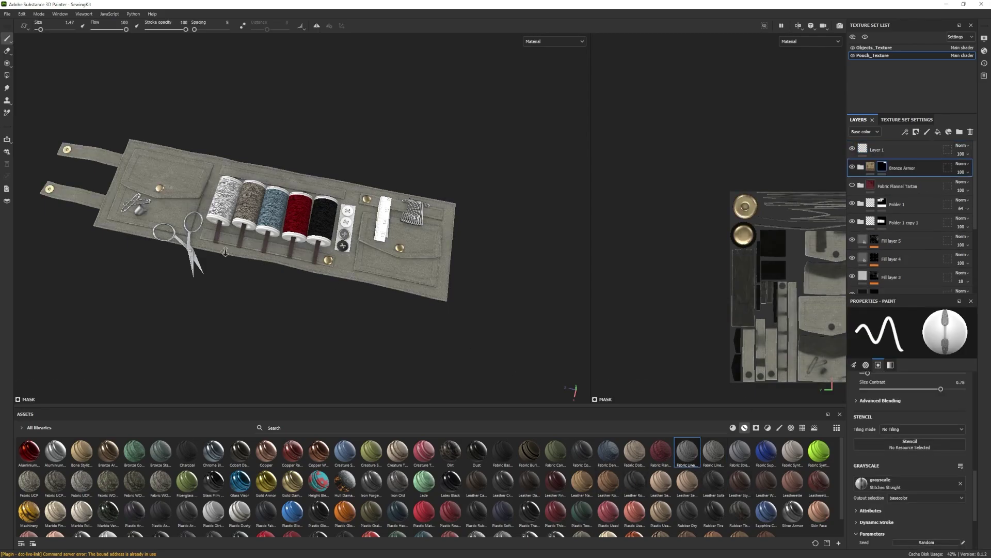
pyautogui.moveTo(311, 286)
pyautogui.keyDown('alt'); pyautogui.mouseDown()
pyautogui.moveTo(299, 299)
pyautogui.moveTo(310, 305)
pyautogui.mouseUp(); pyautogui.keyUp('alt')
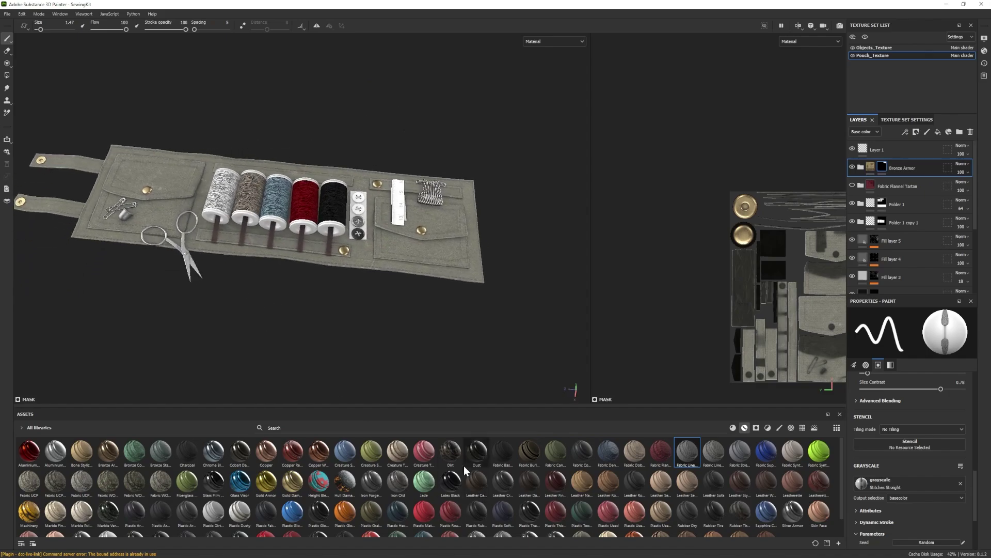
# - Examine the Mask Editor settings of the Dirt layer in the Bronze Armor folder against the strap snaps
pyautogui.keyDown('alt'); pyautogui.moveTo(258, 227); pyautogui.dragTo(423, 287, button='middle'); pyautogui.keyUp('alt')
pyautogui.keyDown('alt'); pyautogui.moveTo(423, 287); pyautogui.dragTo(387, 305, button='right'); pyautogui.keyUp('alt')
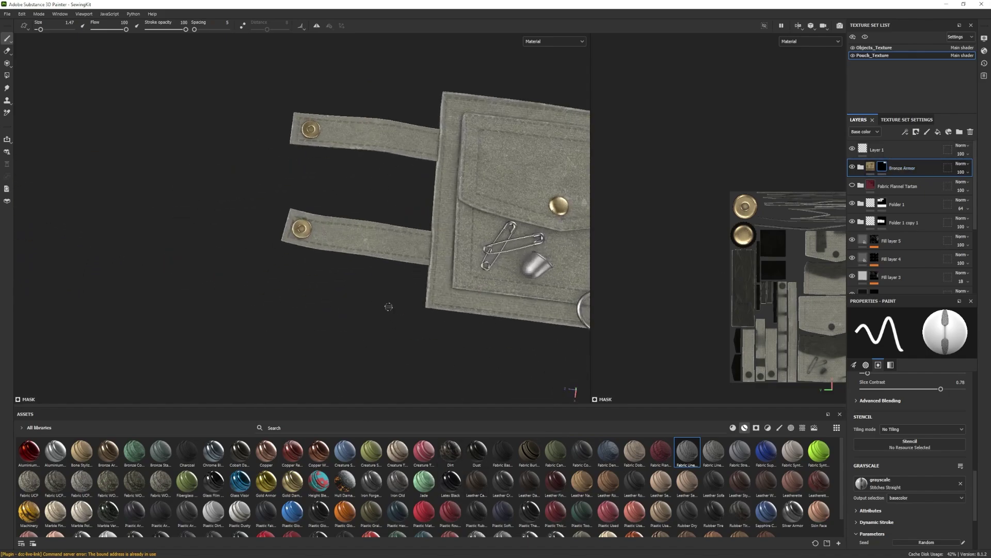
pyautogui.keyDown('alt'); pyautogui.moveTo(388, 305); pyautogui.dragTo(371, 310); pyautogui.keyUp('alt')
pyautogui.click(860, 168)
pyautogui.click(859, 250)
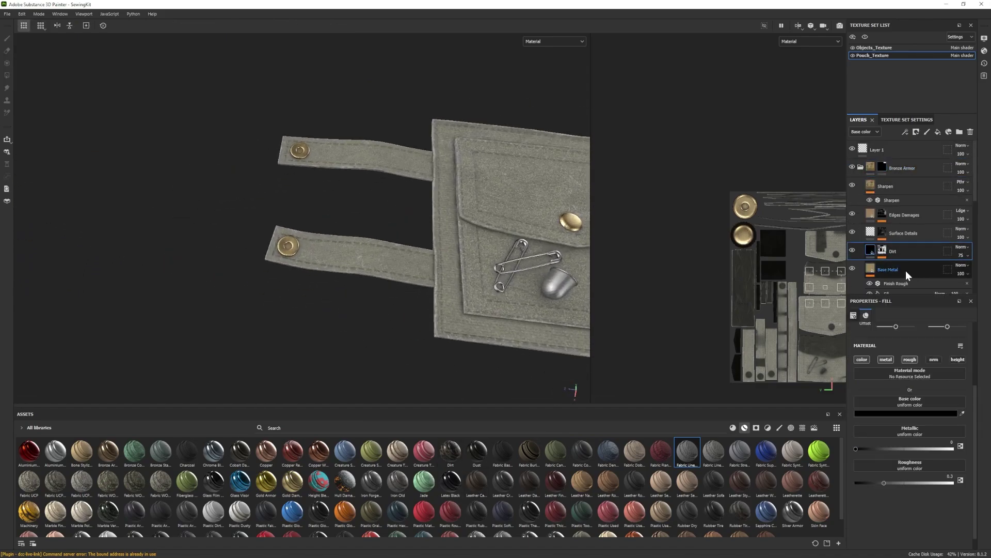
pyautogui.click(901, 265)
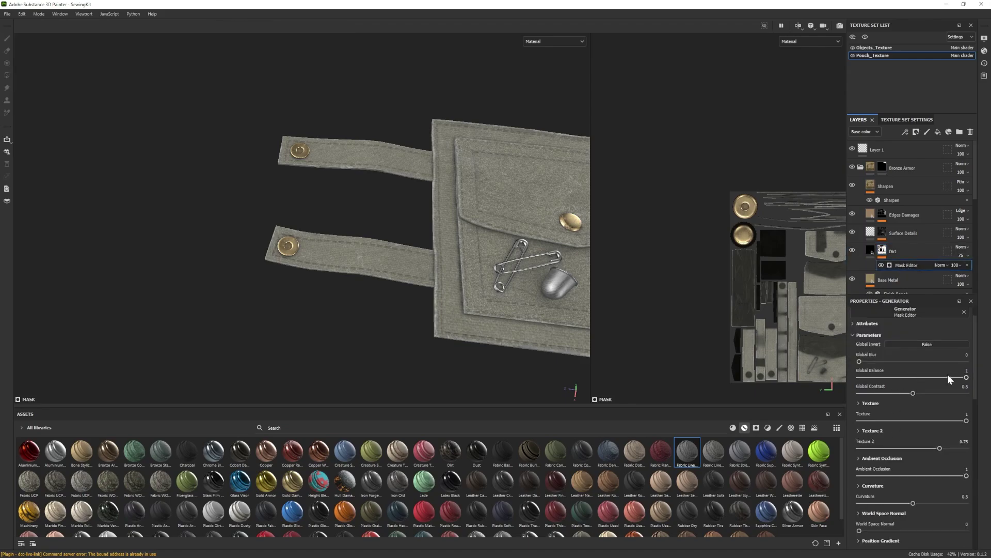
pyautogui.scroll(-5, 908, 498)
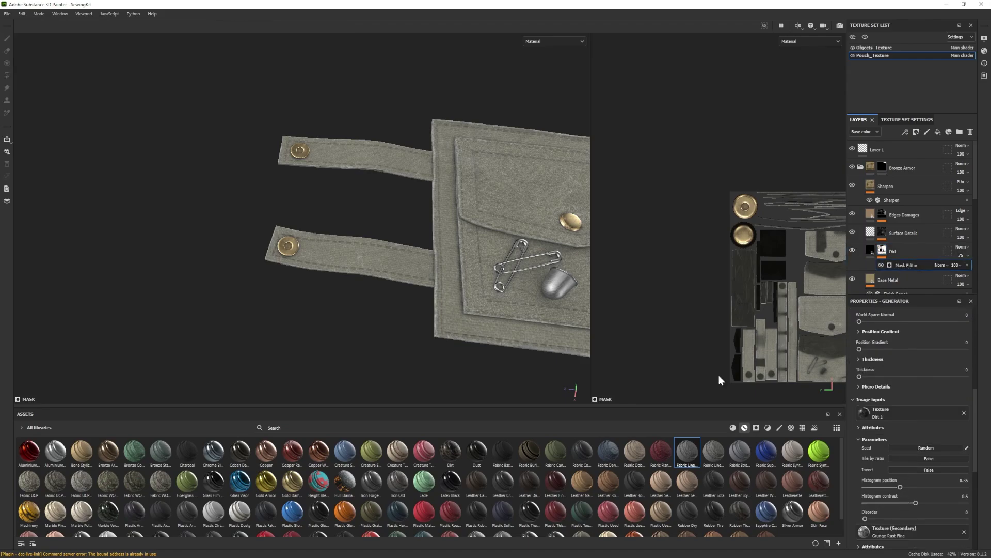
# - Collapse the Bronze Armor folder and delete the hidden Fabric Flannel Tartan layer
pyautogui.keyDown('alt'); pyautogui.moveTo(516, 356); pyautogui.dragTo(362, 306); pyautogui.keyUp('alt')
pyautogui.keyDown('alt'); pyautogui.moveTo(363, 306); pyautogui.dragTo(517, 305, button='right'); pyautogui.keyUp('alt')
pyautogui.keyDown('alt'); pyautogui.moveTo(517, 306); pyautogui.dragTo(384, 304, button='middle'); pyautogui.keyUp('alt')
pyautogui.keyDown('alt'); pyautogui.moveTo(384, 305); pyautogui.dragTo(518, 369); pyautogui.keyUp('alt')
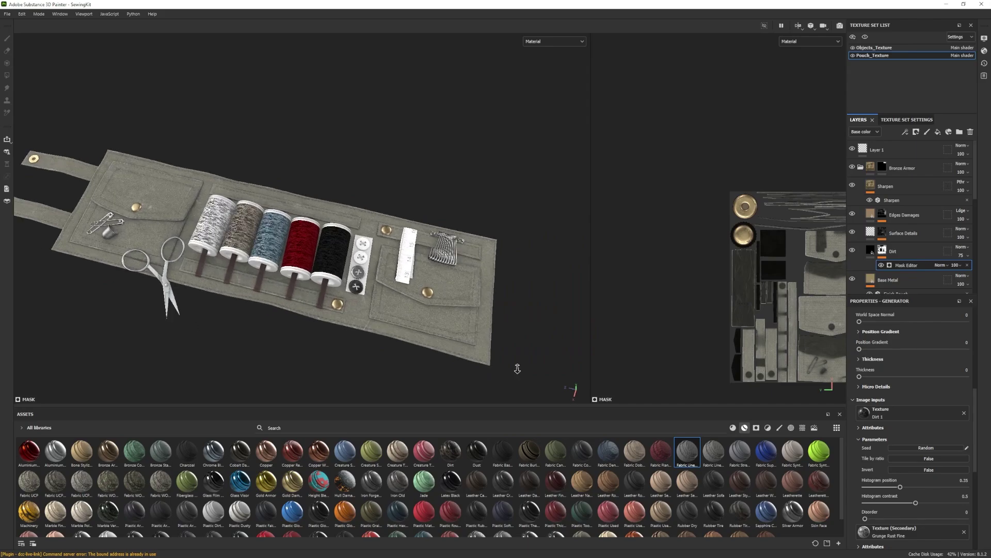
pyautogui.keyDown('alt'); pyautogui.moveTo(518, 370); pyautogui.dragTo(543, 364, button='middle'); pyautogui.keyUp('alt')
pyautogui.click(861, 168)
# - Add a brown fill layer with a smart mask above Bronze Armor and delete the extra Stains Scratched fill layer
pyautogui.click(939, 132)
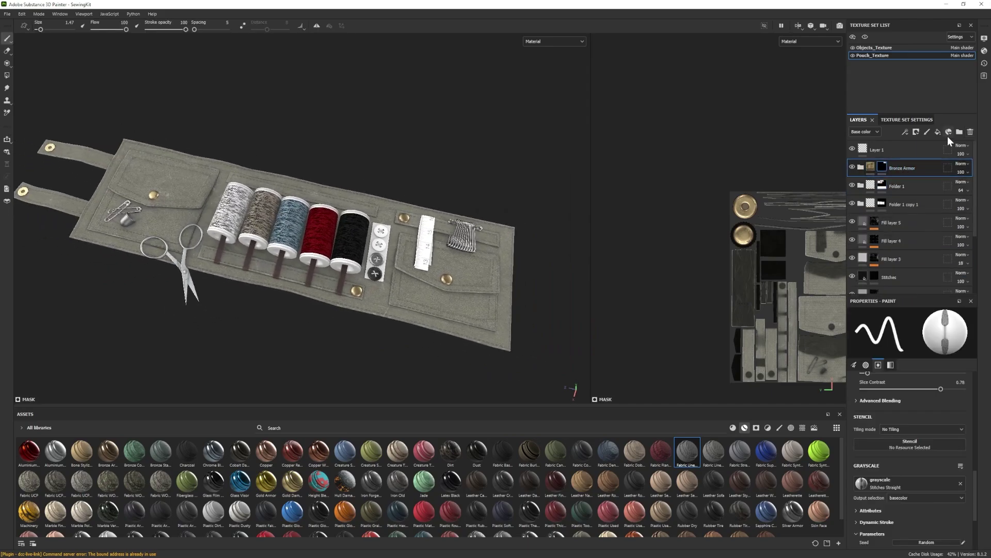
pyautogui.click(756, 427)
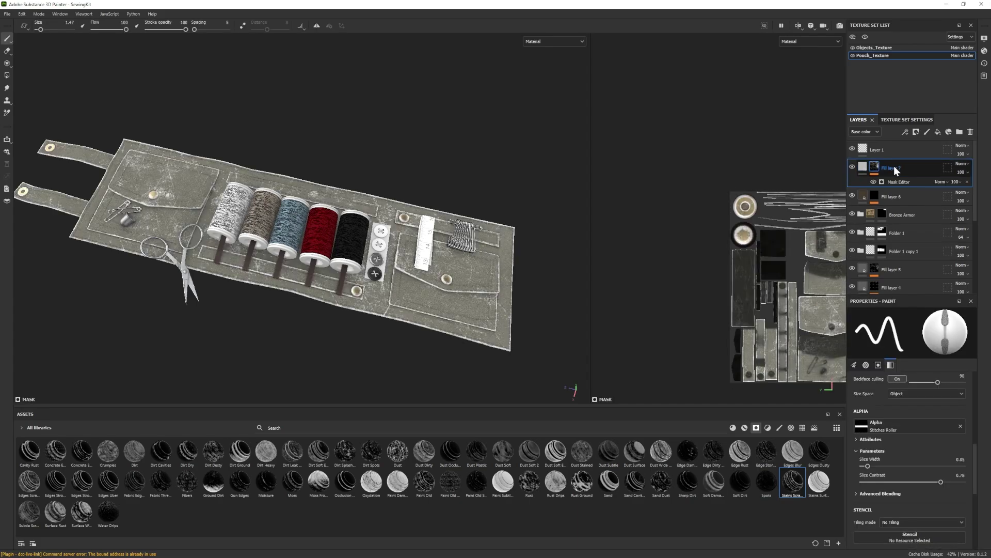
pyautogui.press('Delete')
# - Search all asset types for "ambi" instead of only the smart masks
pyautogui.click(756, 427)
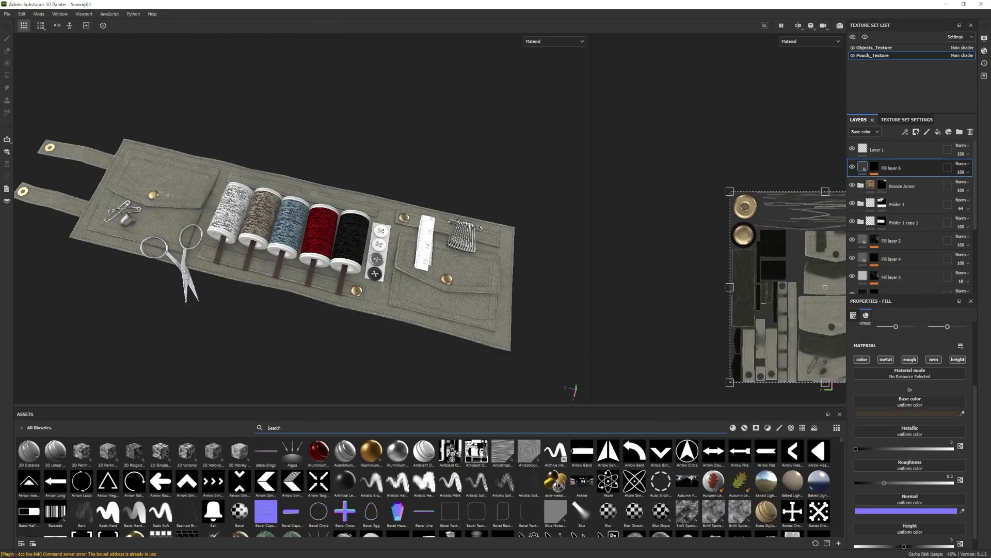
pyautogui.write('ab')
pyautogui.press('BackSpace')
pyautogui.write('mbi')
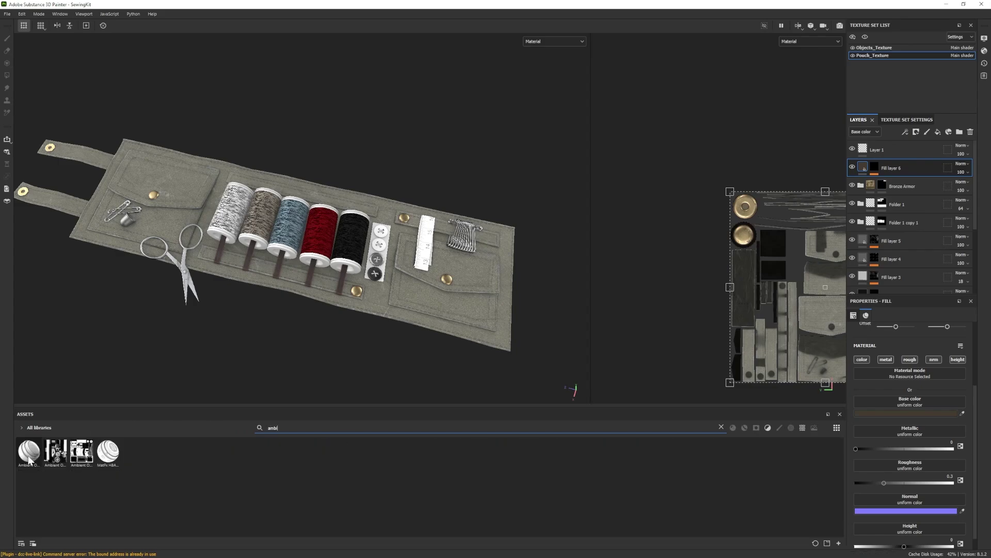
# - Try adding the MatFx HBAO filter as a layer above Fill layer 6 and undo it
pyautogui.moveTo(29, 452); pyautogui.dragTo(198, 478)
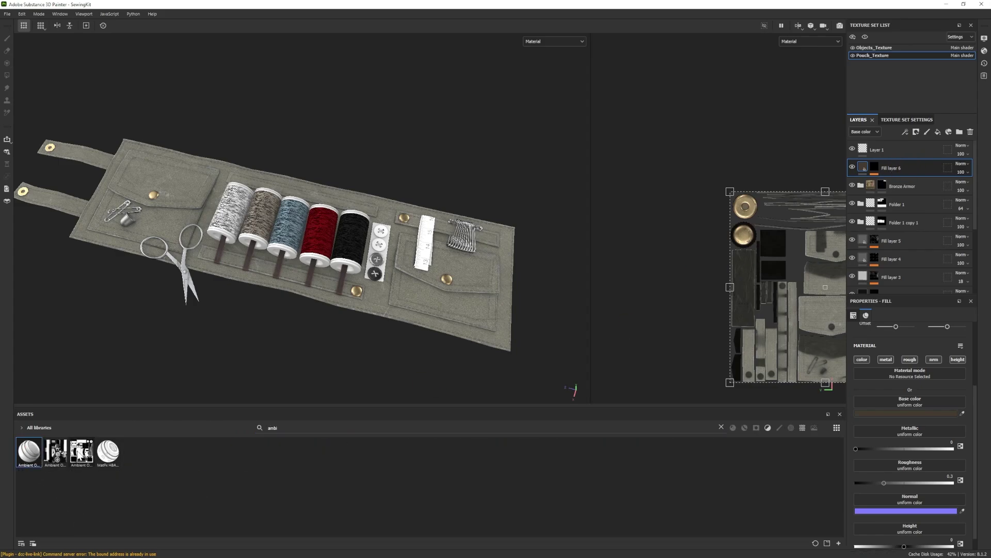
pyautogui.moveTo(56, 451)
pyautogui.mouseDown()
pyautogui.moveTo(889, 159)
pyautogui.moveTo(57, 448)
pyautogui.mouseUp()
pyautogui.moveTo(108, 451); pyautogui.dragTo(887, 156)
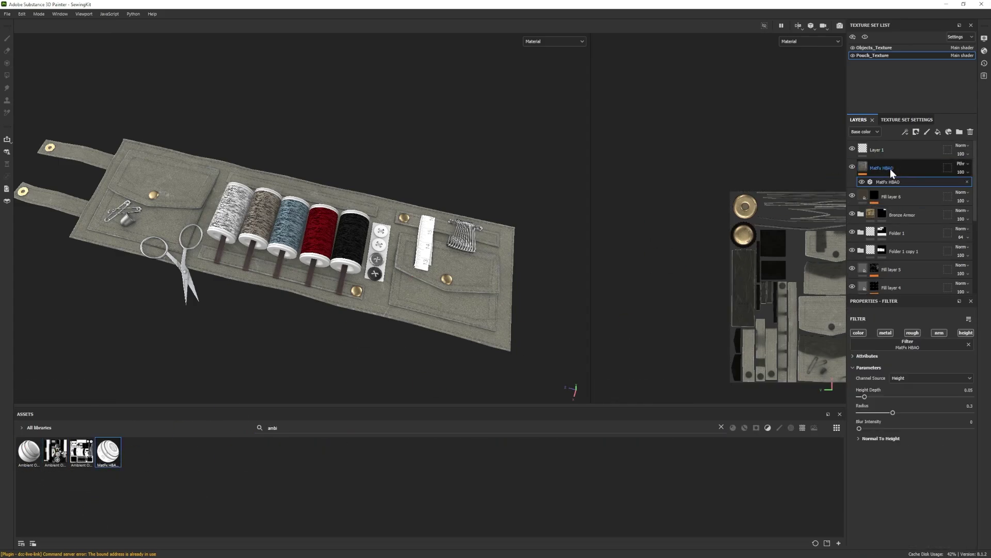
pyautogui.hotkey('ctrl', 'z')
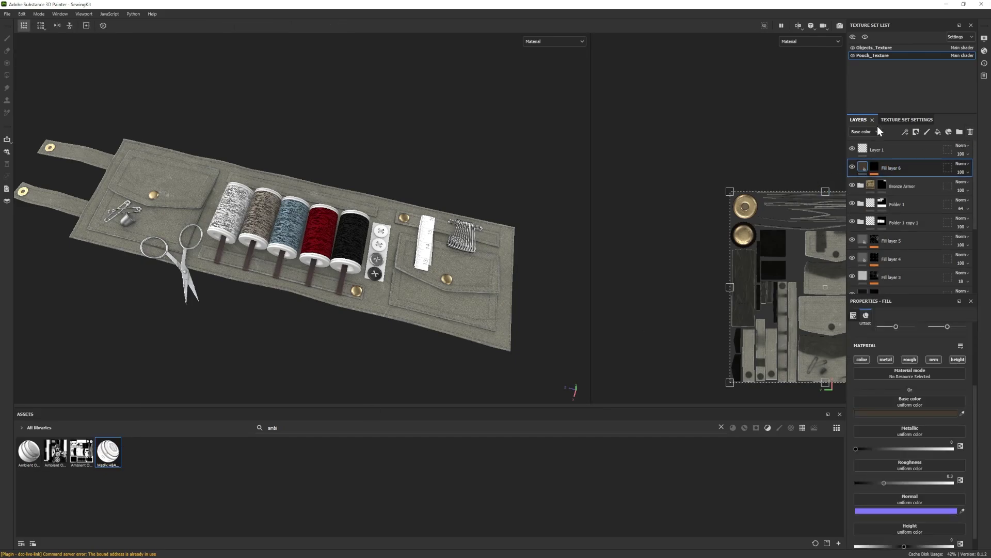
# - Add an Ambient occlusion channel to the Pouch_Texture set and return to its layers
pyautogui.click(907, 119)
pyautogui.scroll(-3, 965, 226)
pyautogui.click(961, 185)
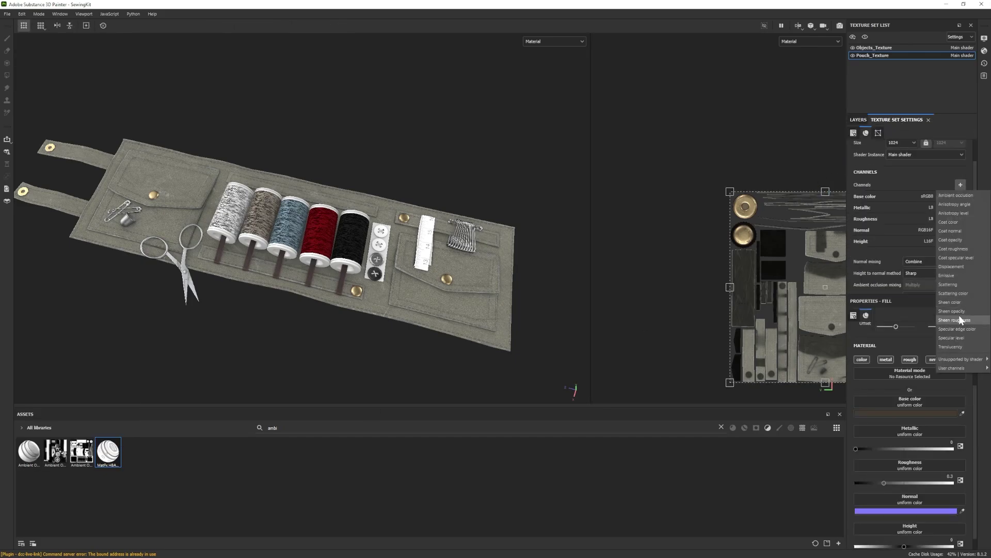
pyautogui.click(957, 196)
pyautogui.click(859, 120)
# - Add a fill layer with only the ao channel enabled and assign the Ambient Occlusion generator to it
pyautogui.click(938, 131)
pyautogui.moveTo(862, 358); pyautogui.dragTo(950, 361)
pyautogui.moveTo(29, 451); pyautogui.dragTo(855, 428)
pyautogui.moveTo(905, 404); pyautogui.dragTo(905, 404)
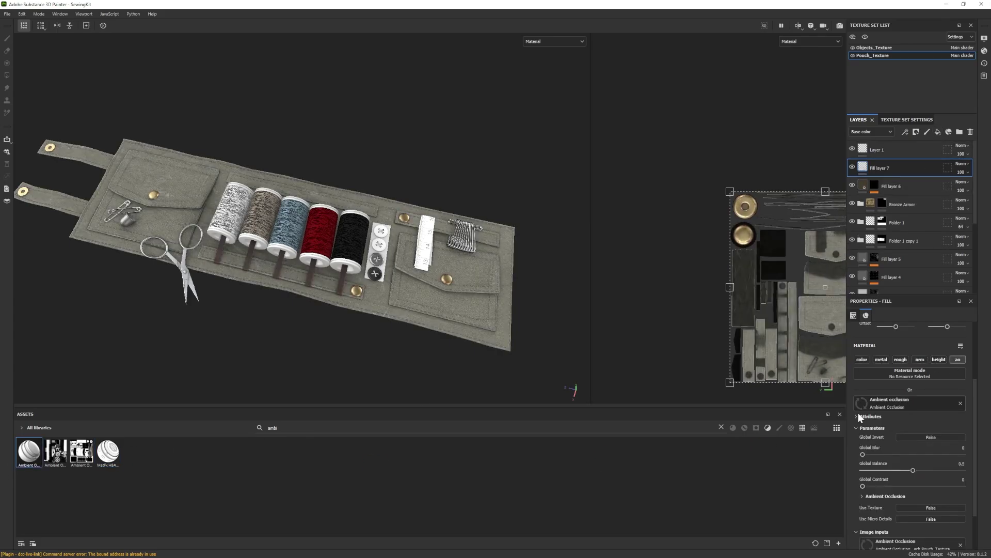
# - Set the occlusion generator's Global Balance to 0.33 and compare the pouch with the layer off and on
pyautogui.moveTo(898, 467); pyautogui.dragTo(897, 467)
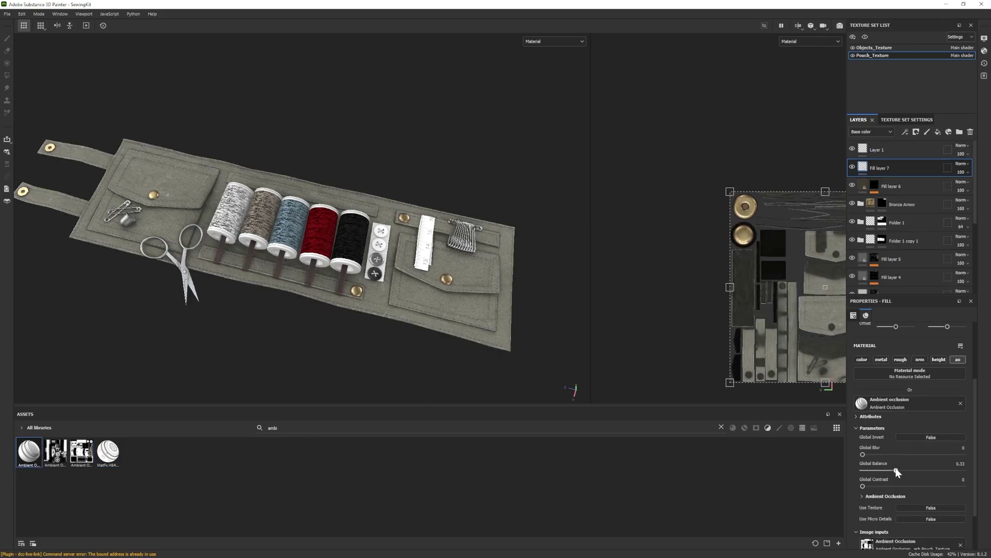
pyautogui.click(852, 167)
pyautogui.click(853, 167)
pyautogui.keyDown('alt'); pyautogui.moveTo(280, 304); pyautogui.dragTo(273, 303); pyautogui.keyUp('alt')
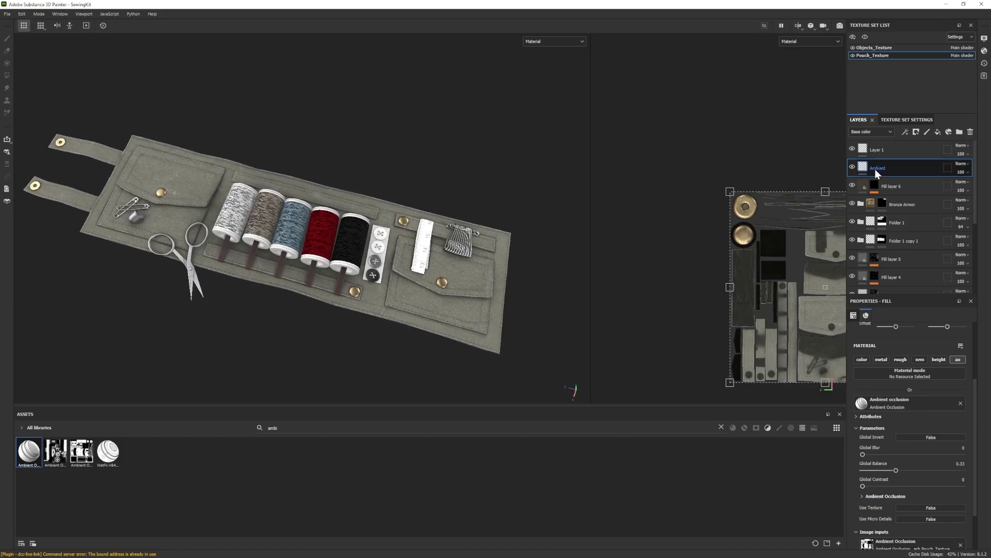
# - Rename the occlusion fill layer to Ambient and delete the empty Layer 1
pyautogui.doubleClick(875, 169)
pyautogui.write('Ambient')
pyautogui.press('Return')
pyautogui.click(889, 151)
pyautogui.press('Delete')
# - Add a fill layer directly below Ambient and apply the Fibers smart mask to it
pyautogui.click(938, 132)
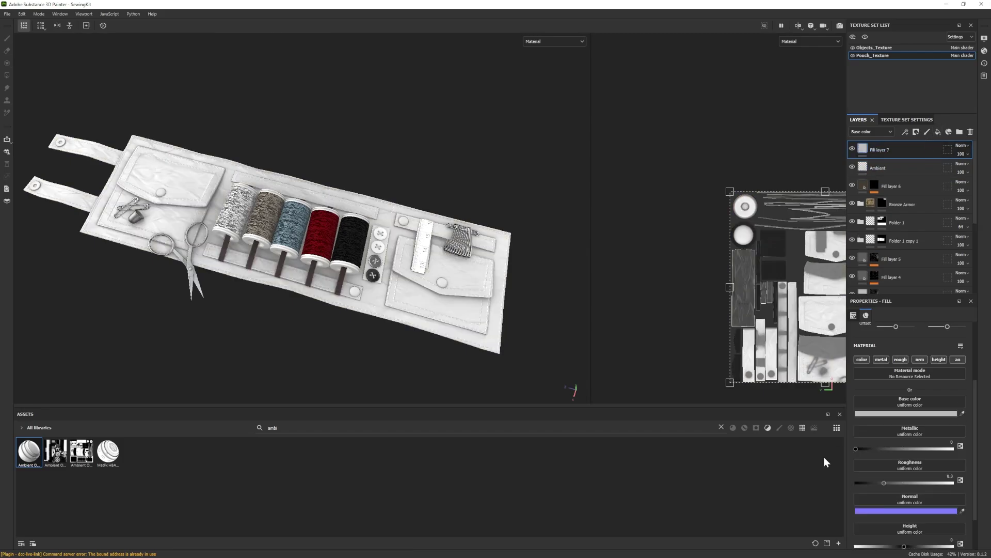
pyautogui.moveTo(905, 152); pyautogui.dragTo(909, 175)
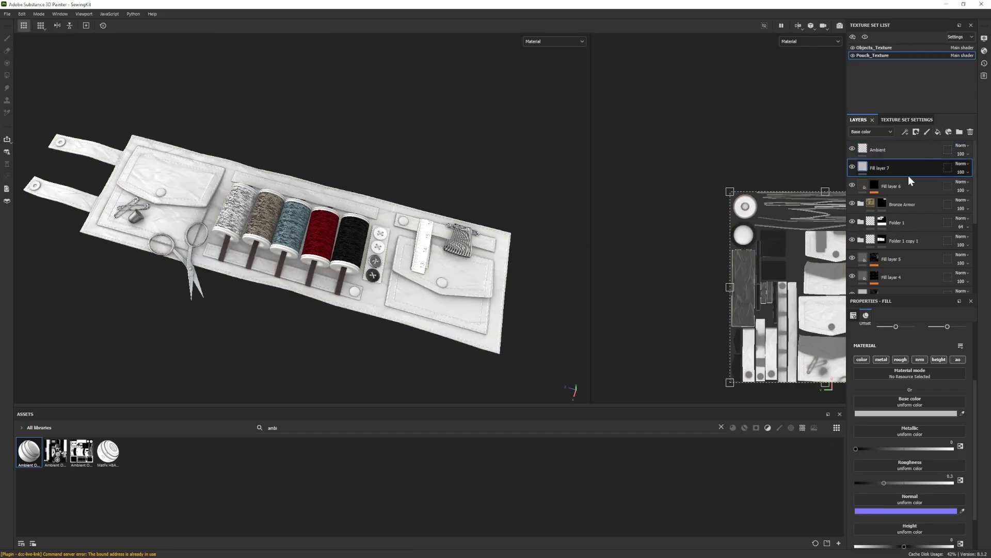
pyautogui.click(721, 426)
pyautogui.moveTo(816, 208); pyautogui.dragTo(887, 169)
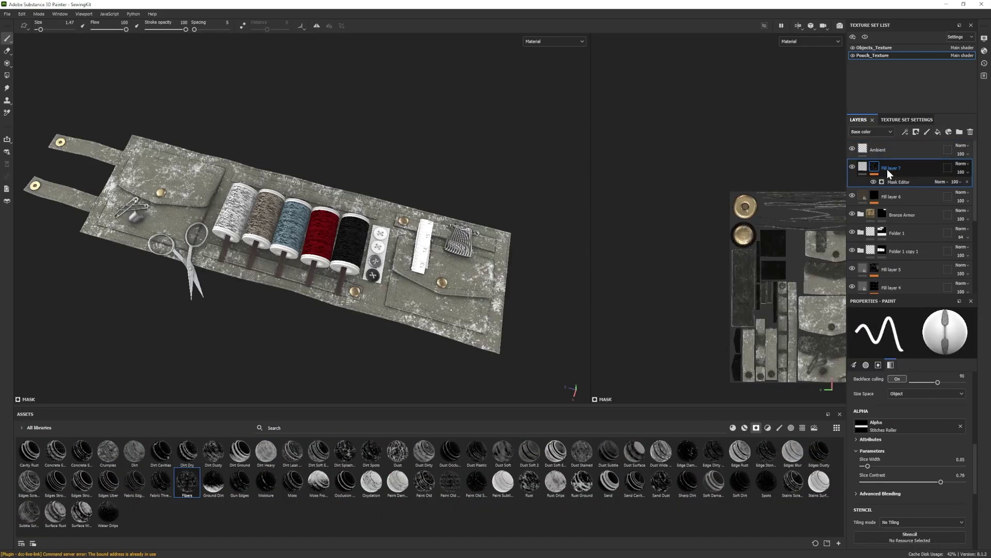
# - Adjust the Mask Editor of the Fibers mask to reduce the fiber coverage on the pouch
pyautogui.scroll(8, 891, 380)
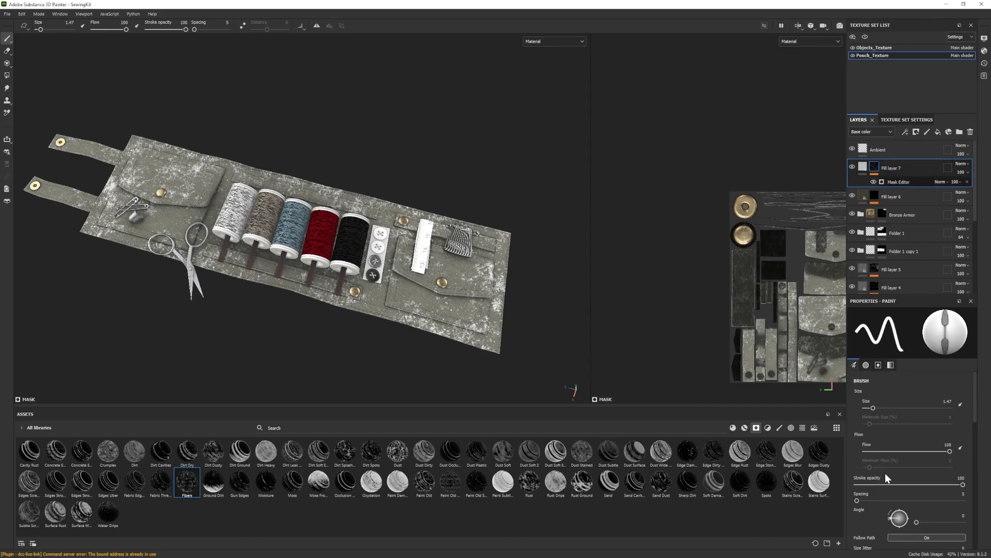
pyautogui.click(899, 182)
pyautogui.scroll(-10, 913, 445)
pyautogui.scroll(10, 912, 445)
pyautogui.moveTo(930, 400); pyautogui.dragTo(886, 397)
# - Set the base color of the Fibers fill layer to a dark, near-black tone
pyautogui.click(863, 166)
pyautogui.click(885, 414)
pyautogui.moveTo(777, 433); pyautogui.dragTo(766, 484)
pyautogui.click(870, 389)
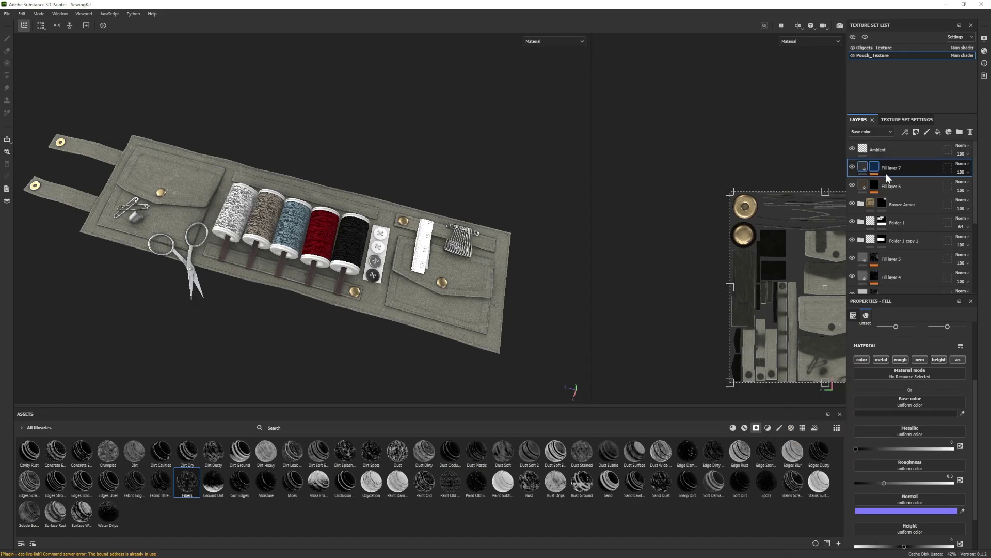
# - Increase the Texture amount in the Mask Editor of Fill layer 7 on the pouch
pyautogui.click(875, 174)
pyautogui.click(906, 181)
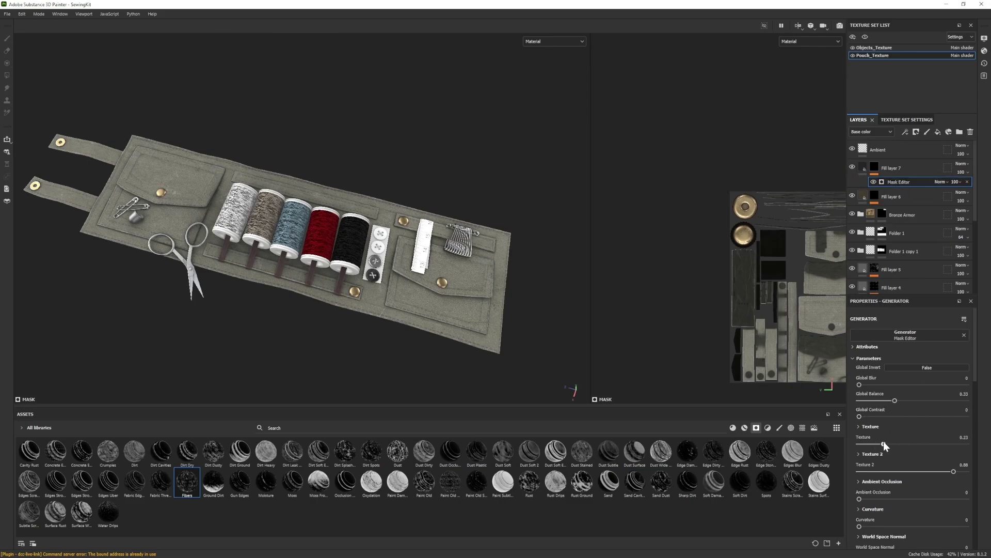
pyautogui.moveTo(884, 444); pyautogui.dragTo(892, 443)
pyautogui.keyDown('alt'); pyautogui.moveTo(336, 293); pyautogui.dragTo(501, 295); pyautogui.keyUp('alt')
# - Add a fill layer above Fill layer 7 and try the Soft Dirt smart mask on it, comparing the pouch with and without it
pyautogui.click(938, 133)
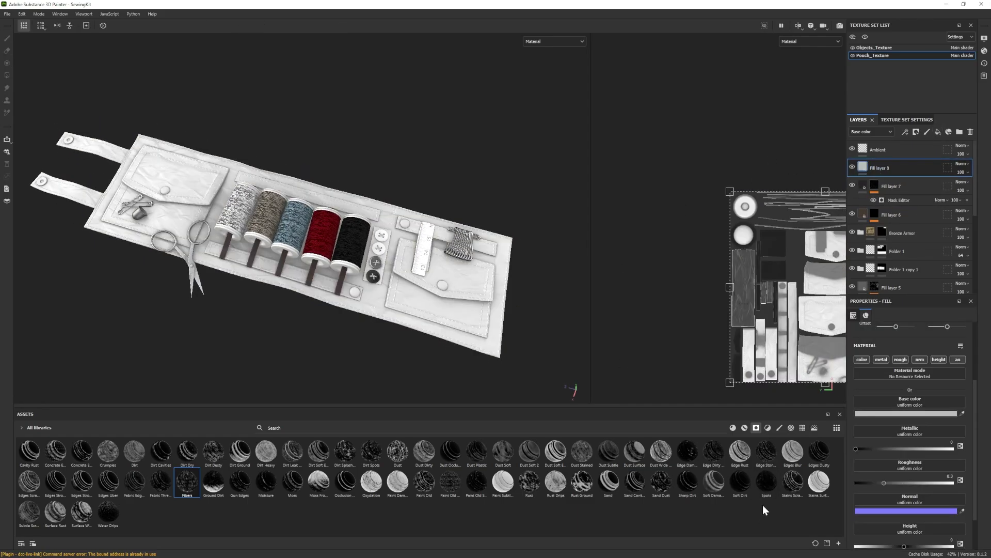
pyautogui.moveTo(767, 483); pyautogui.dragTo(903, 169)
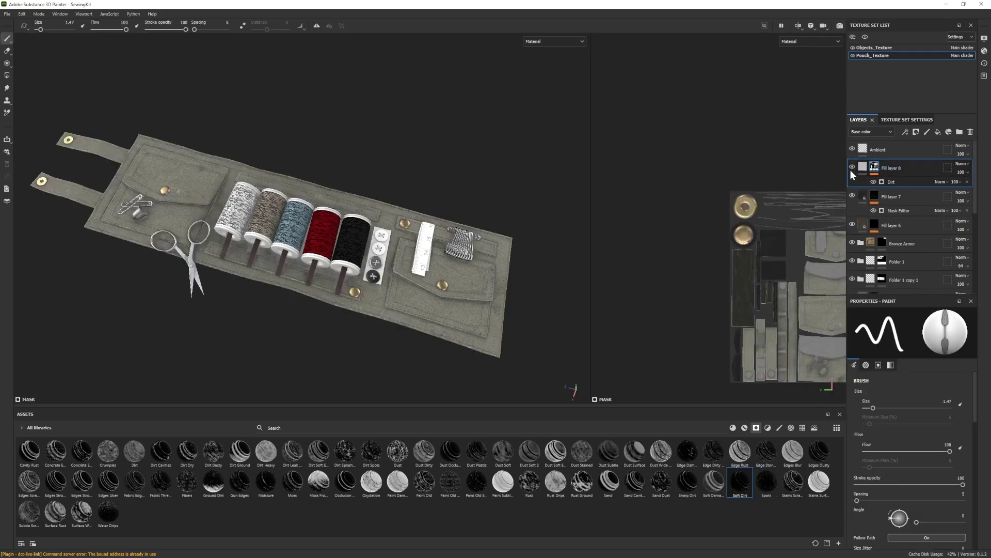
pyautogui.click(853, 167)
pyautogui.click(853, 167)
pyautogui.click(853, 166)
pyautogui.click(852, 167)
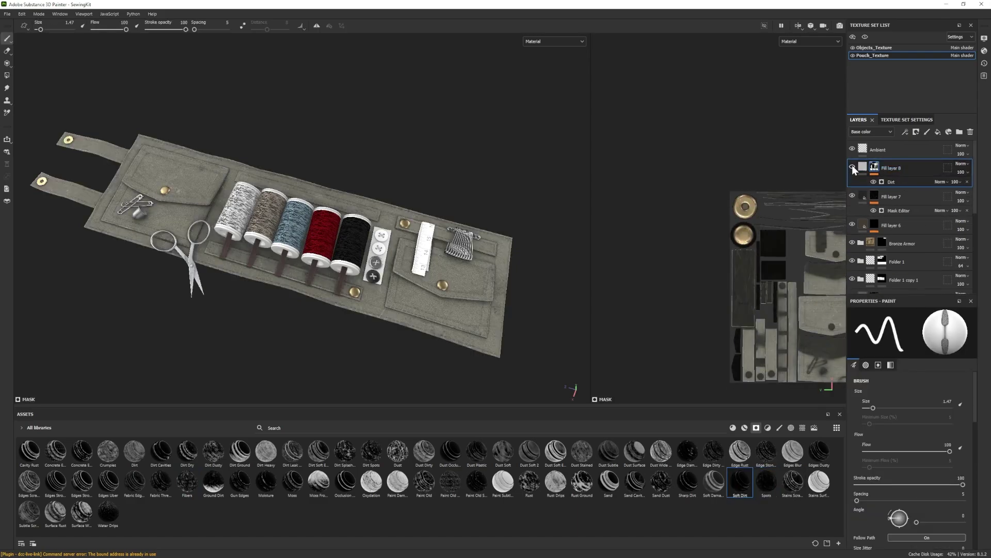
pyautogui.click(852, 167)
pyautogui.click(853, 167)
pyautogui.moveTo(911, 165); pyautogui.dragTo(903, 164)
pyautogui.hotkey('ctrl', 'z')
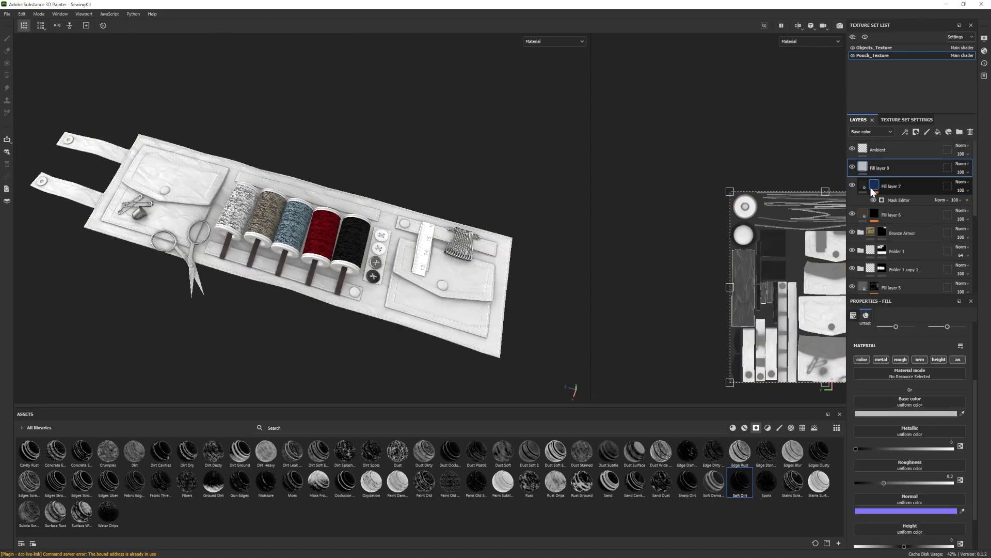
# - Try the Sharp Dirt smart mask on Fill layer 8 and inspect its Dirt generator
pyautogui.moveTo(690, 482); pyautogui.dragTo(898, 169)
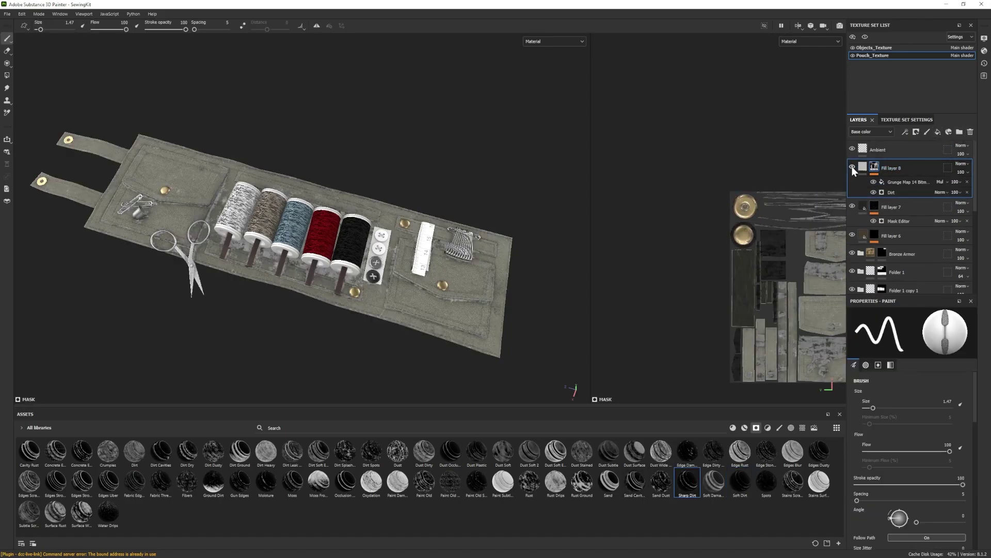
pyautogui.click(891, 192)
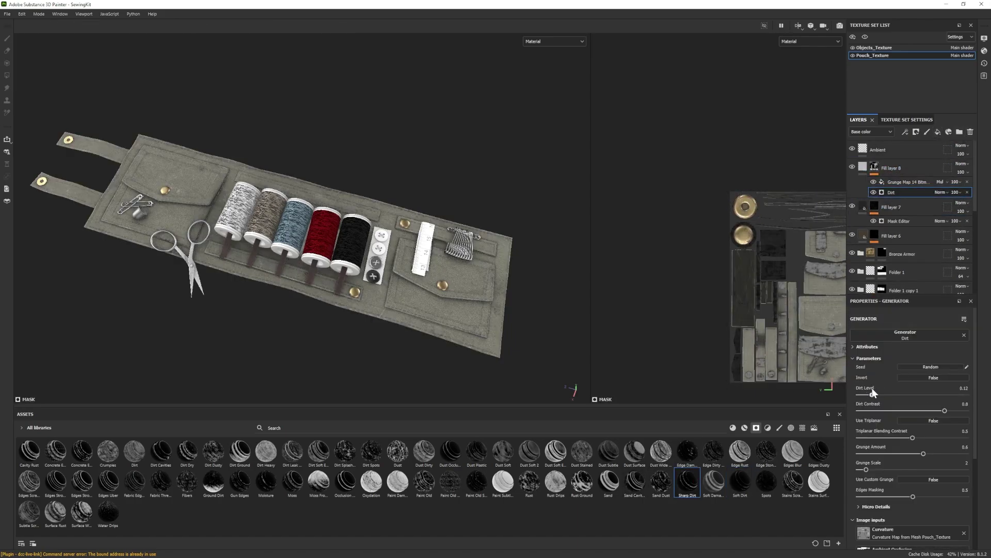
pyautogui.hotkey('ctrl', 'z')
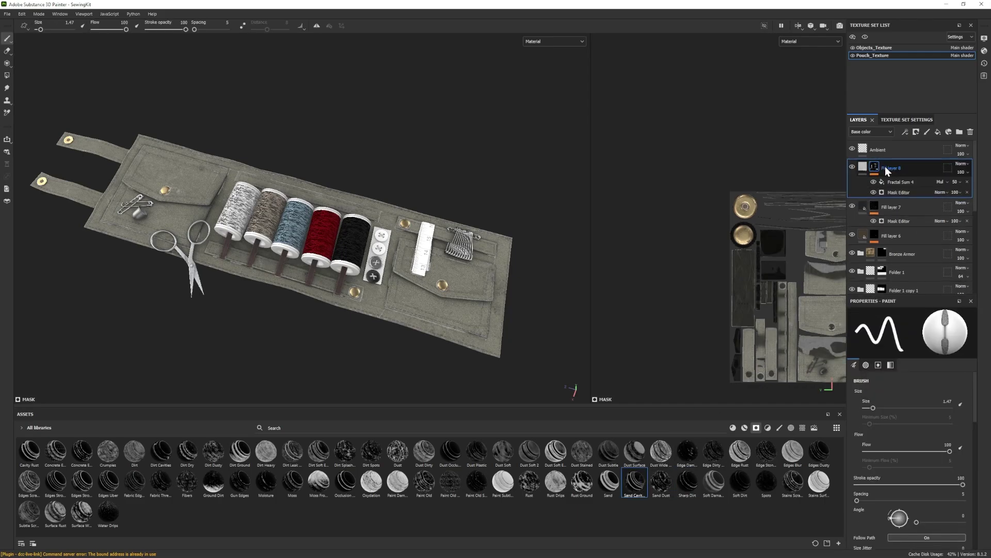
# - Set the base color of Fill layer 8 to a dark brown and compare the pouch with the layer hidden and shown
pyautogui.click(863, 167)
pyautogui.click(884, 413)
pyautogui.click(866, 493)
pyautogui.moveTo(782, 442); pyautogui.dragTo(892, 162)
pyautogui.click(857, 168)
pyautogui.click(852, 166)
pyautogui.click(852, 167)
pyautogui.click(869, 394)
# - Add a fill layer below Ambient, apply the Stains Surface smart mask to it and check its effect on the pouch
pyautogui.click(938, 133)
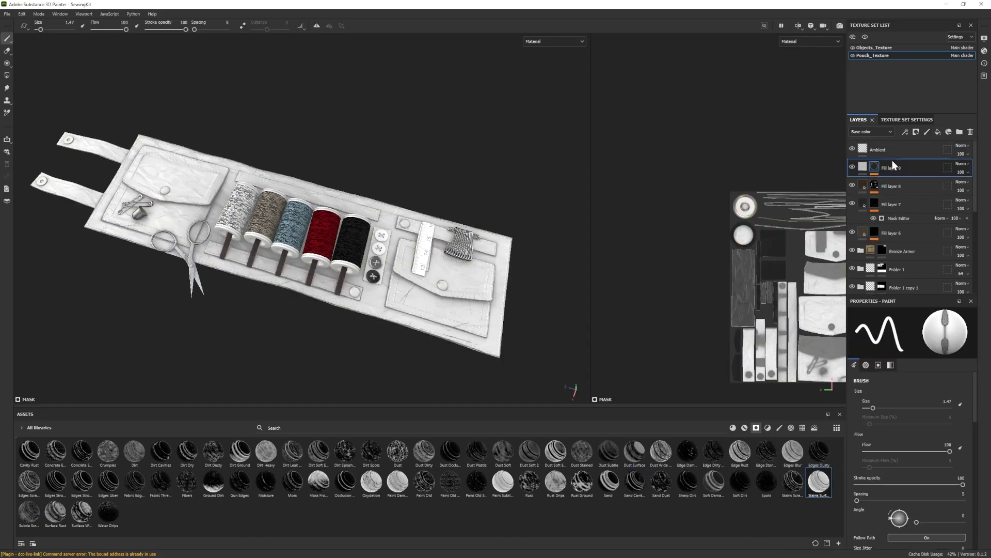
pyautogui.click(894, 192)
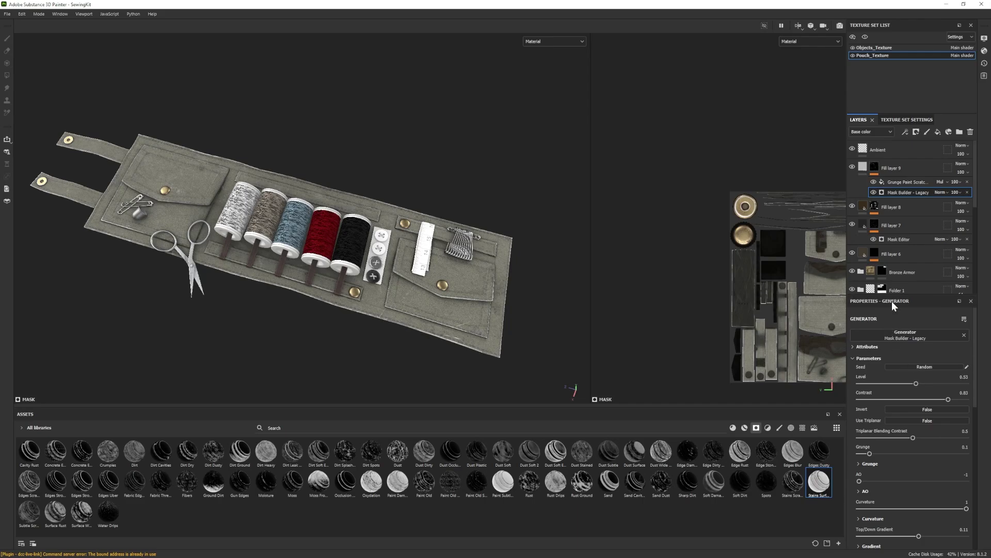
pyautogui.keyDown('alt'); pyautogui.moveTo(457, 266); pyautogui.dragTo(465, 274); pyautogui.keyUp('alt')
pyautogui.click(853, 167)
pyautogui.click(853, 166)
# - Darken the base color of Fill layer 9 to a mid grey and compare the pouch with and without the layer
pyautogui.click(863, 166)
pyautogui.click(885, 414)
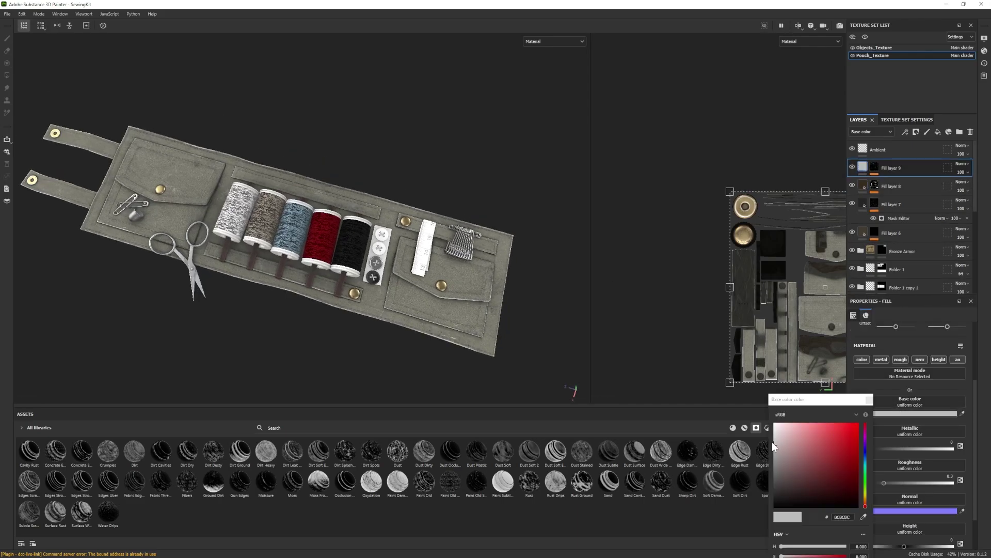
pyautogui.moveTo(773, 445); pyautogui.dragTo(775, 455)
pyautogui.click(870, 399)
pyautogui.click(853, 167)
pyautogui.click(853, 166)
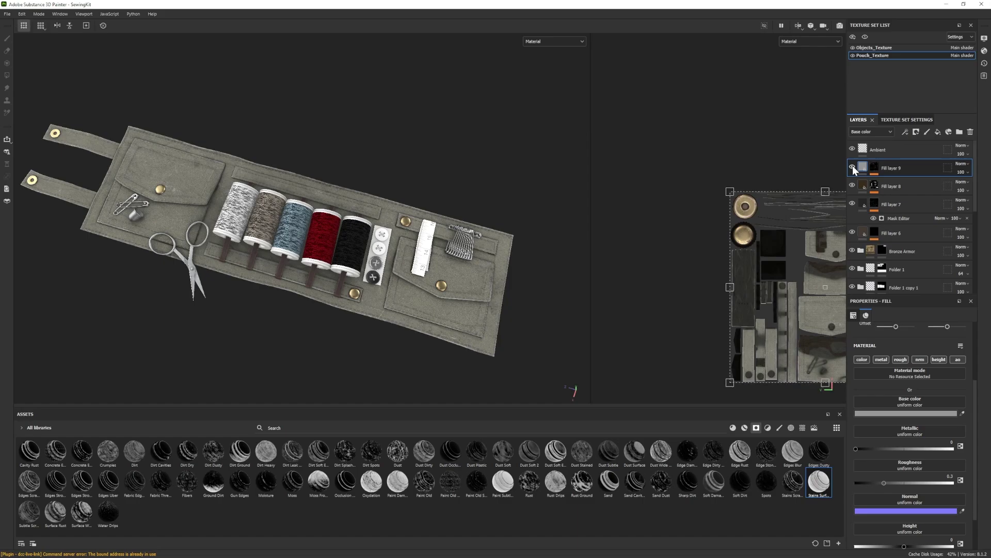
pyautogui.keyDown('alt'); pyautogui.moveTo(465, 282); pyautogui.dragTo(369, 215); pyautogui.keyUp('alt')
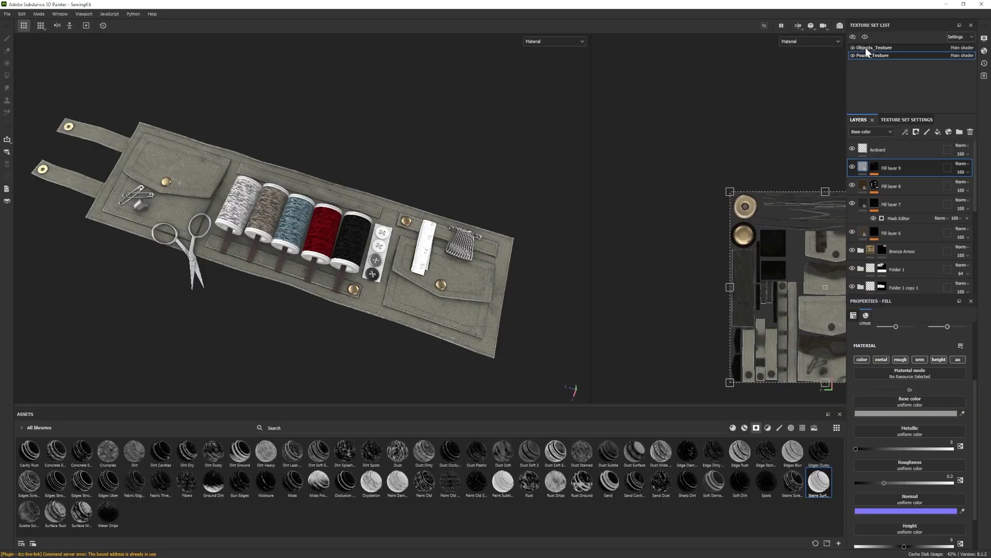
# - Switch to the Objects_Texture set, identify the scissors material and delete the Silver Armor folder above Steel Scratched
pyautogui.click(865, 47)
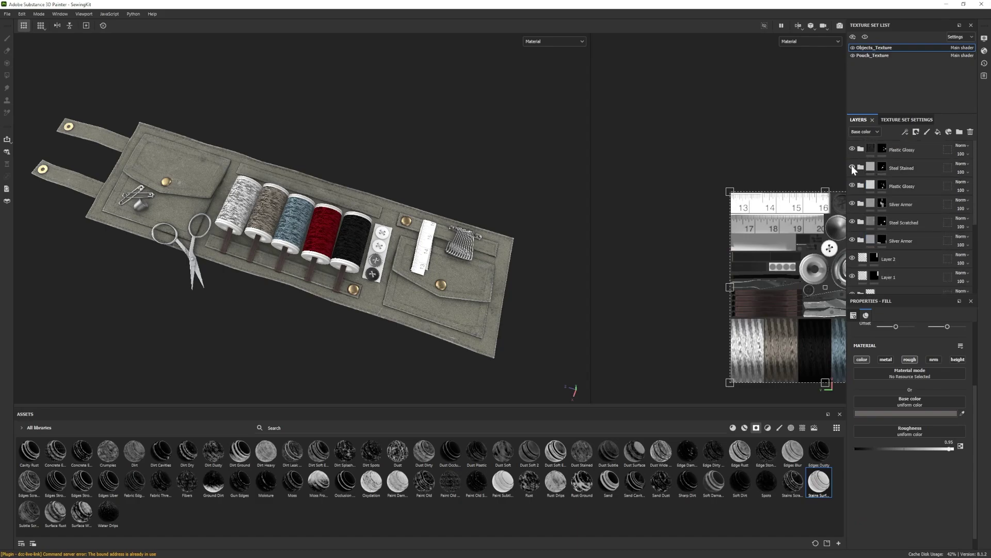
pyautogui.click(852, 185)
pyautogui.click(852, 203)
pyautogui.click(853, 203)
pyautogui.click(901, 205)
pyautogui.press('Delete')
# - Try the Steel, Bronze Armor and Steel Painted Scraped Green smart materials above Steel Scratched as the scissors' metal
pyautogui.click(745, 428)
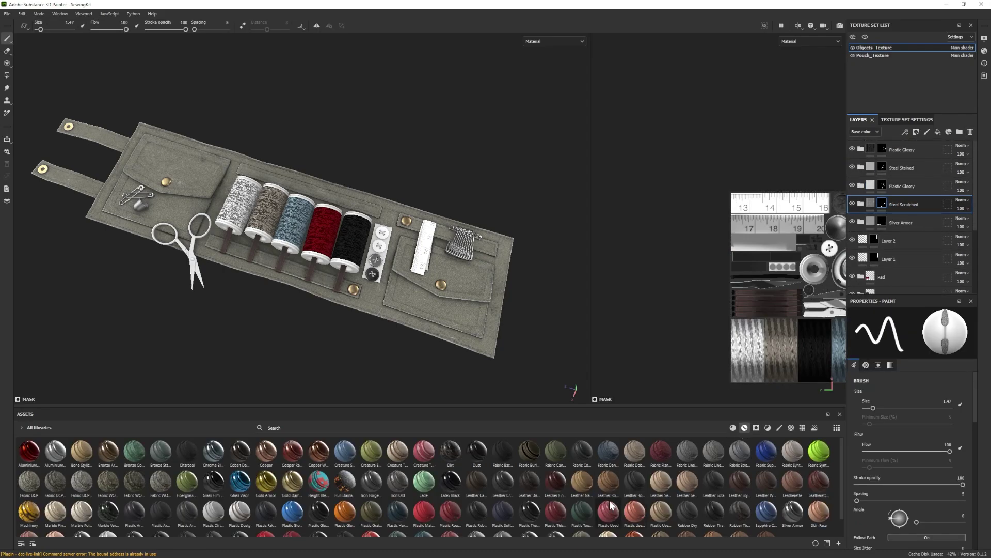
pyautogui.scroll(-2, 608, 511)
pyautogui.moveTo(82, 520); pyautogui.dragTo(902, 196)
pyautogui.hotkey('ctrl', 'z')
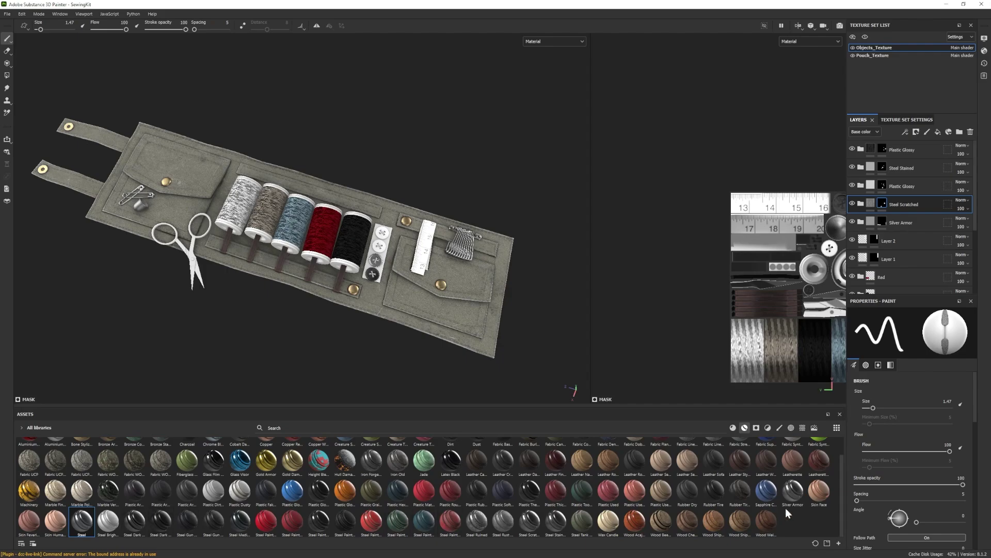
pyautogui.scroll(2, 537, 517)
pyautogui.moveTo(214, 452); pyautogui.dragTo(892, 194)
pyautogui.scroll(2, 315, 304)
pyautogui.keyDown('alt'); pyautogui.moveTo(315, 305); pyautogui.dragTo(336, 289); pyautogui.keyUp('alt')
pyautogui.moveTo(108, 451); pyautogui.dragTo(899, 204)
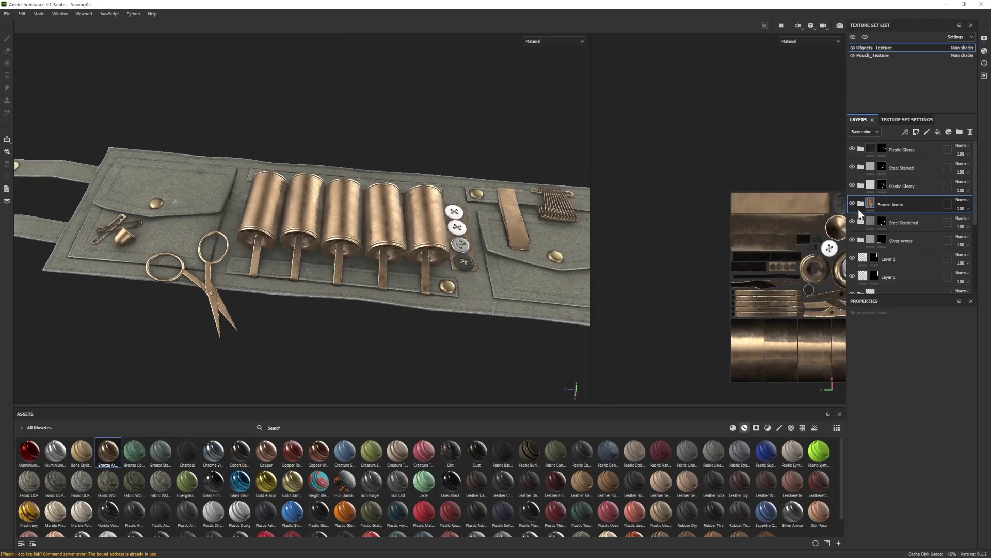
pyautogui.scroll(-1, 590, 452)
pyautogui.moveTo(398, 520); pyautogui.dragTo(907, 198)
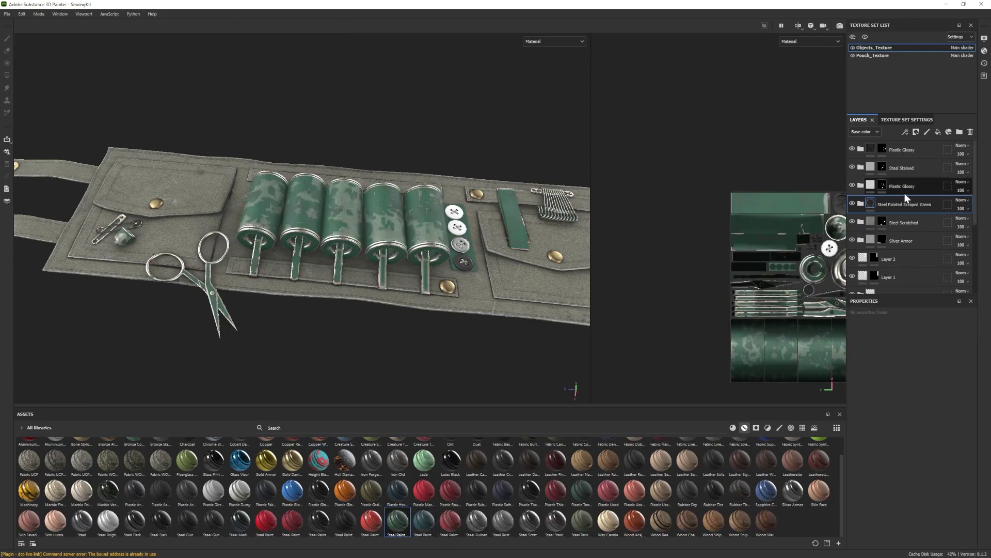
# - Add the Steel Medieval Stylized smart material above Steel Scratched and adjust the brightness of its Base Metal color
pyautogui.moveTo(239, 520); pyautogui.dragTo(897, 195)
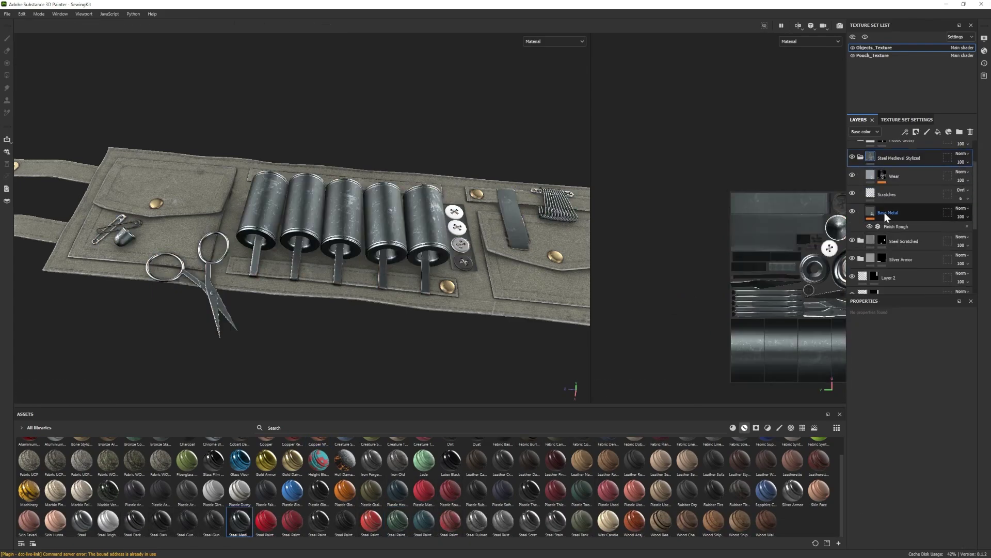
pyautogui.click(884, 213)
pyautogui.click(914, 413)
pyautogui.moveTo(783, 472)
pyautogui.mouseDown()
pyautogui.moveTo(789, 464)
pyautogui.moveTo(795, 477)
pyautogui.moveTo(785, 481)
pyautogui.mouseUp()
pyautogui.keyDown('alt'); pyautogui.moveTo(370, 351); pyautogui.dragTo(330, 347, button='right'); pyautogui.keyUp('alt')
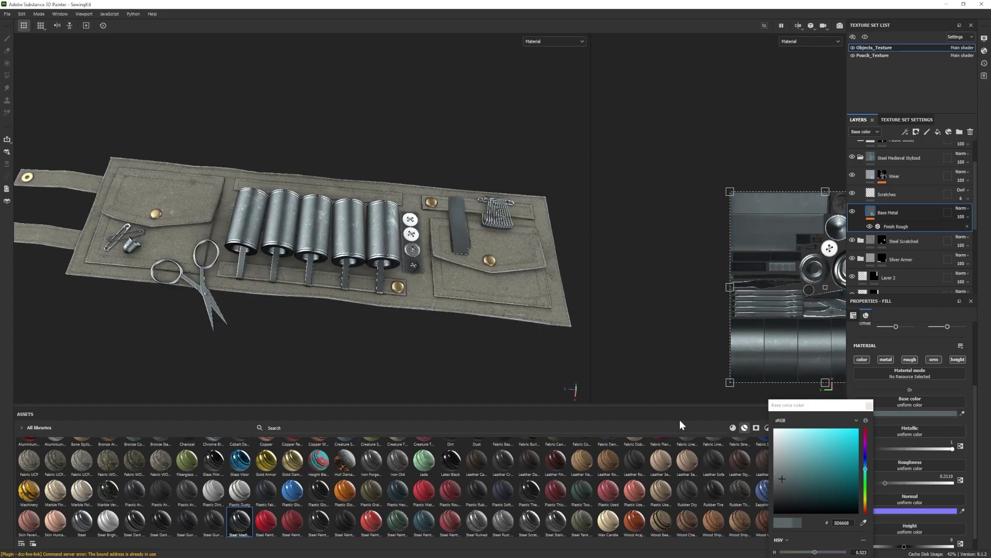
pyautogui.click(790, 477)
# - Check the Wear layer's effect and shift the Base Metal color's hue to a teal-grey
pyautogui.keyDown('alt'); pyautogui.moveTo(269, 330); pyautogui.dragTo(301, 353); pyautogui.keyUp('alt')
pyautogui.click(852, 175)
pyautogui.click(852, 176)
pyautogui.click(898, 413)
pyautogui.click(782, 480)
pyautogui.click(866, 470)
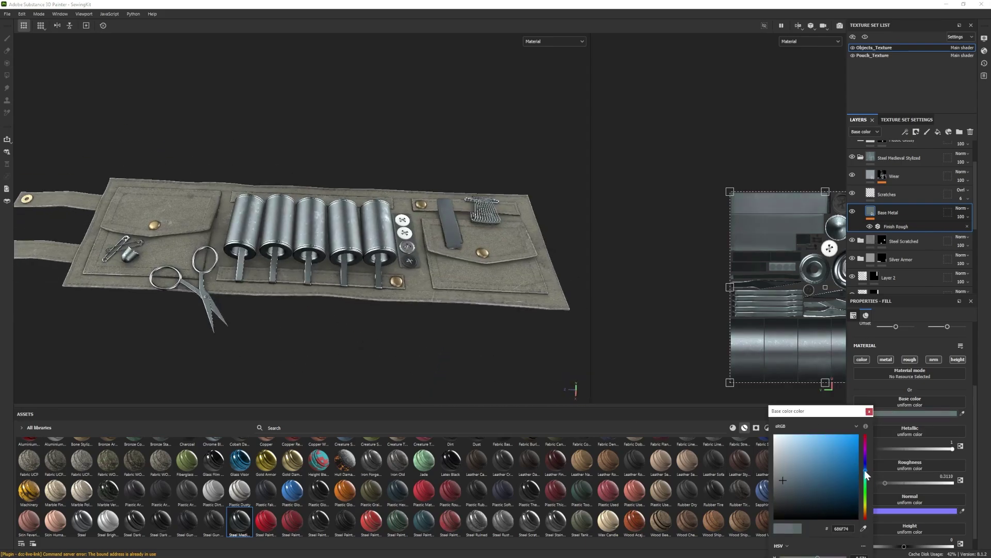
pyautogui.moveTo(866, 471); pyautogui.dragTo(866, 479)
pyautogui.keyDown('alt'); pyautogui.moveTo(339, 342); pyautogui.dragTo(369, 356); pyautogui.keyUp('alt')
# - Add a black mask to the Steel Medieval Stylized folder and reveal the material only on the scissors
pyautogui.click(861, 156)
pyautogui.rightClick(881, 157)
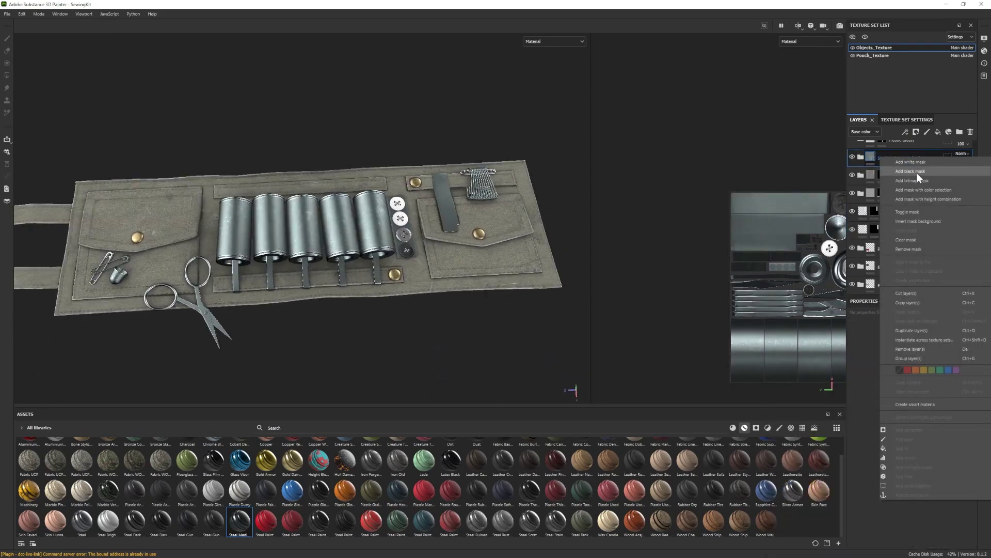
pyautogui.click(917, 172)
pyautogui.press('1')
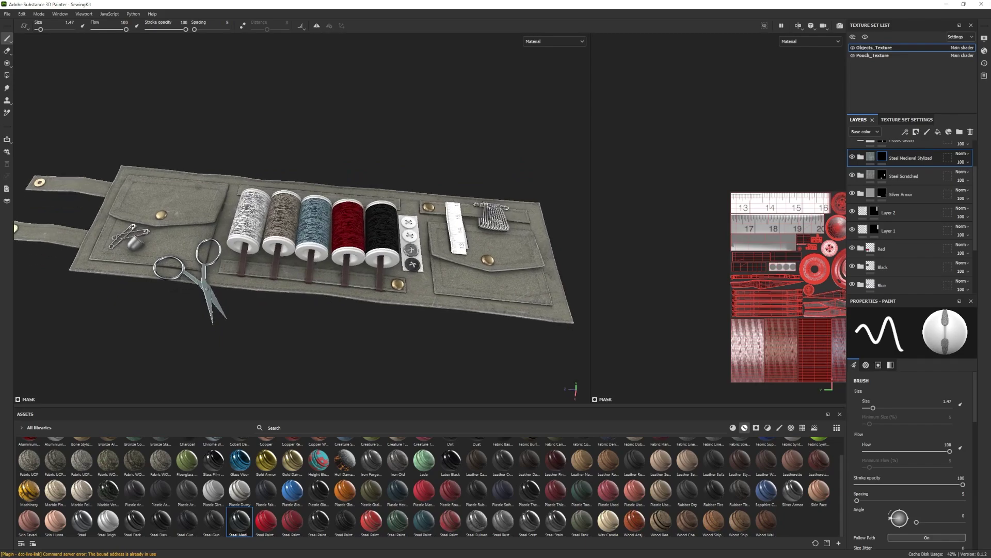
# - Add a fill layer directly below the White folder and set its base color to near-black
pyautogui.scroll(-4, 896, 213)
pyautogui.click(854, 270)
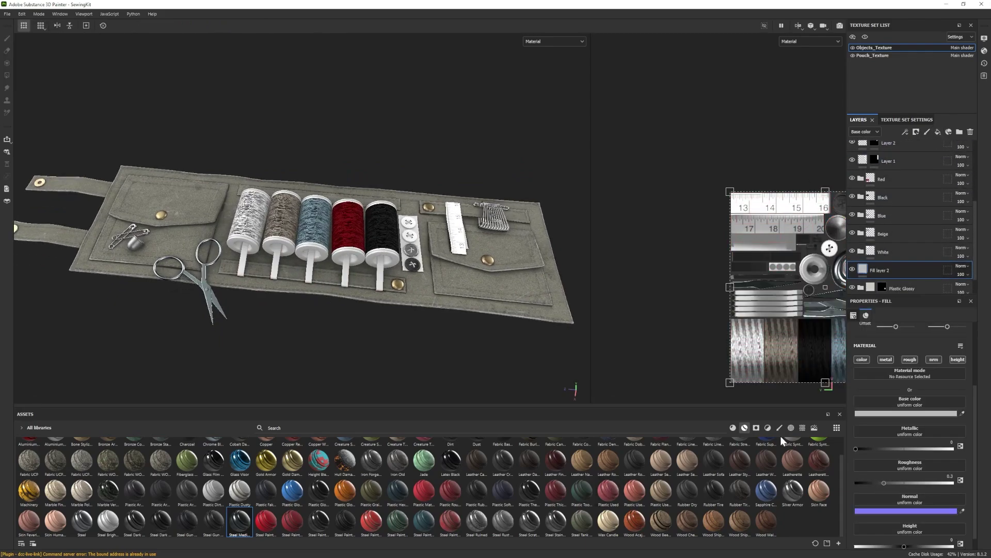
pyautogui.click(756, 427)
pyautogui.hotkey('ctrl', 'z')
pyautogui.click(880, 413)
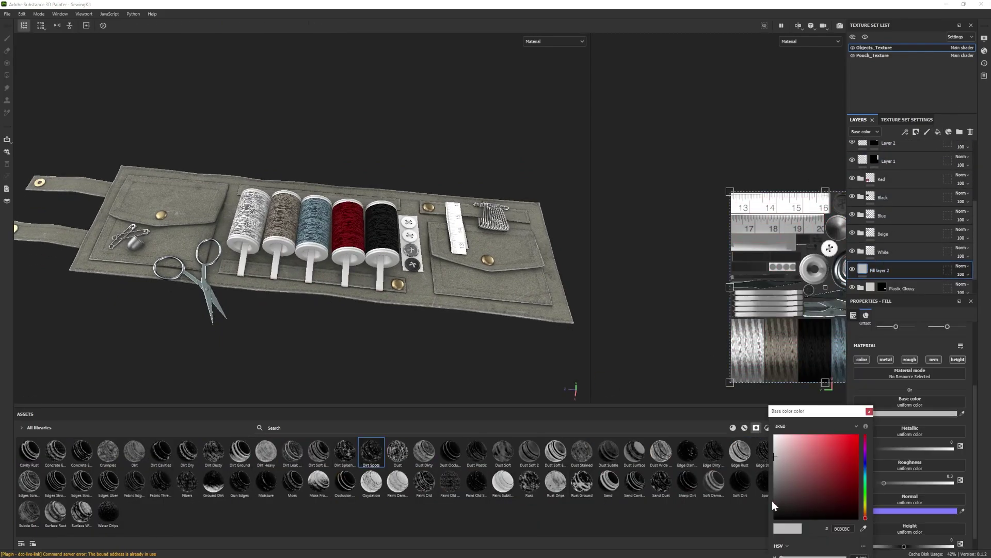
pyautogui.click(776, 502)
pyautogui.click(870, 410)
# - Apply the Fibers smart mask to Fill layer 2 and open its Mask Editor to check the settings
pyautogui.moveTo(767, 451); pyautogui.dragTo(900, 271)
pyautogui.hotkey('ctrl', 'z')
pyautogui.moveTo(191, 485); pyautogui.dragTo(886, 265)
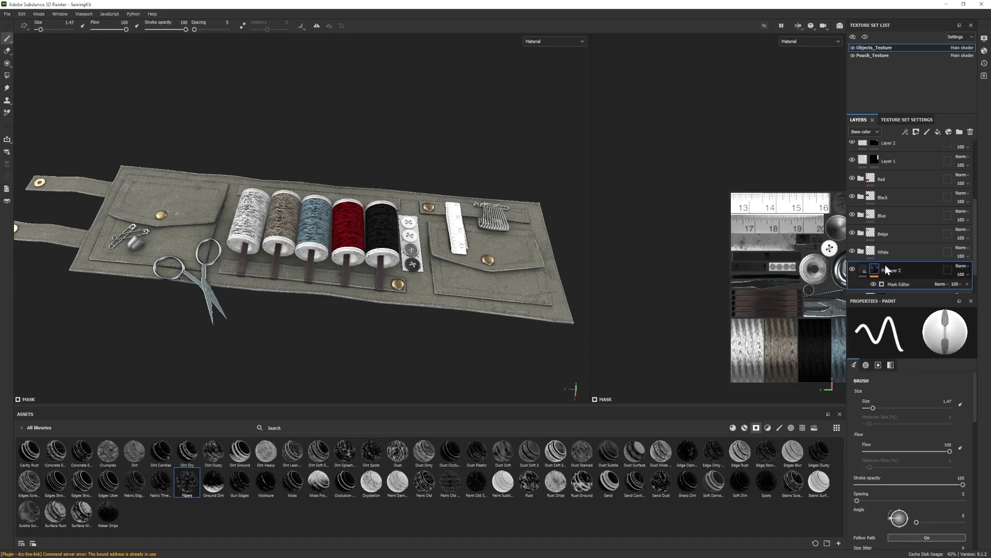
pyautogui.click(890, 271)
pyautogui.click(875, 269)
pyautogui.click(897, 283)
pyautogui.click(899, 271)
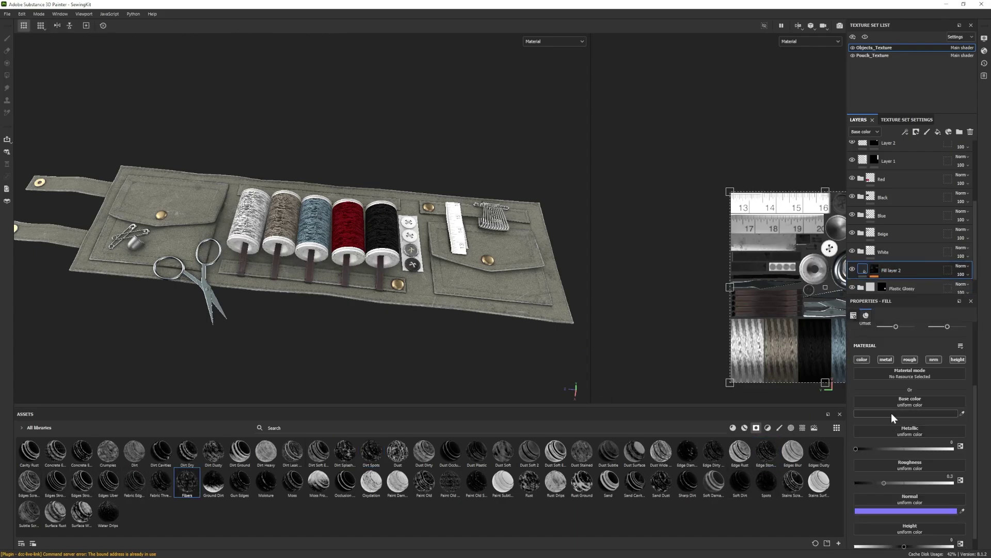
# - Set Fill layer 2's base color to light grey and group it in a folder masked to the plastic spool parts
pyautogui.click(891, 414)
pyautogui.moveTo(770, 469); pyautogui.dragTo(770, 464)
pyautogui.click(960, 131)
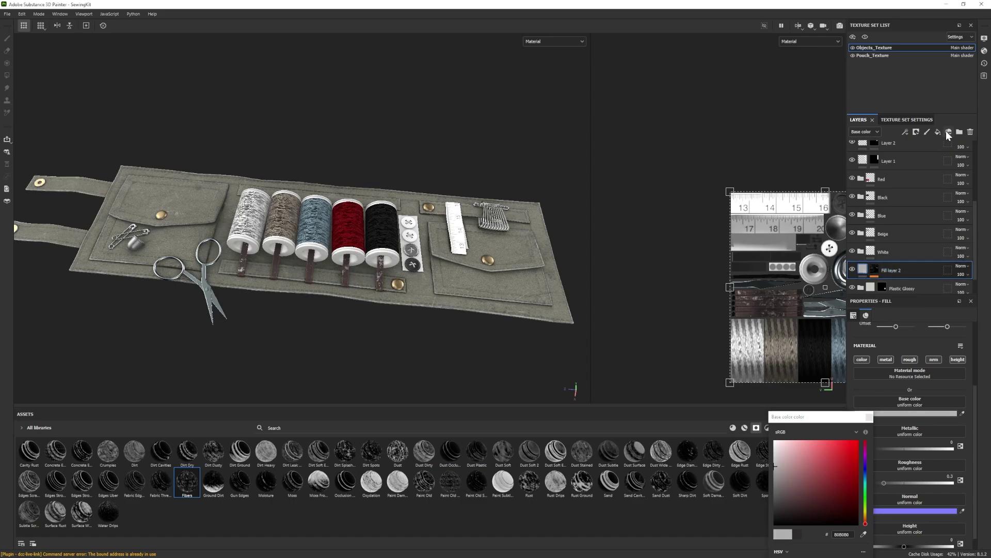
pyautogui.moveTo(898, 288); pyautogui.dragTo(894, 271)
pyautogui.rightClick(890, 270)
pyautogui.rightClick(885, 270)
pyautogui.click(8, 75)
pyautogui.click(289, 249)
pyautogui.click(7, 38)
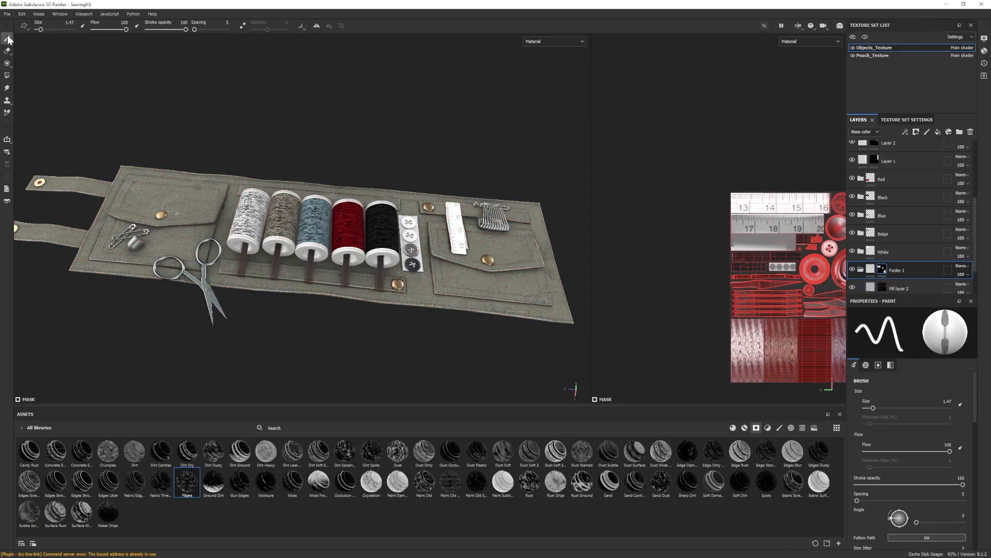
# - Reframe the whole sewing kit and preview it in rendering mode
pyautogui.moveTo(356, 289)
pyautogui.keyDown('alt'); pyautogui.mouseDown()
pyautogui.moveTo(378, 326)
pyautogui.moveTo(336, 333)
pyautogui.mouseUp(); pyautogui.keyUp('alt')
pyautogui.click(39, 14)
pyautogui.press('F12')
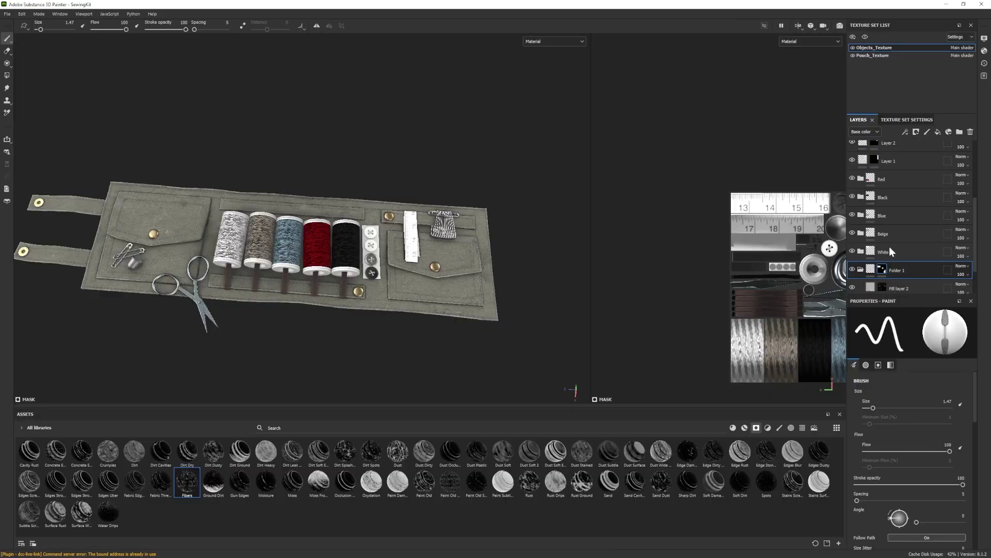
# - Set the base color of Fill layer 1 in the Blue folder to a darker, muted blue
pyautogui.click(899, 234)
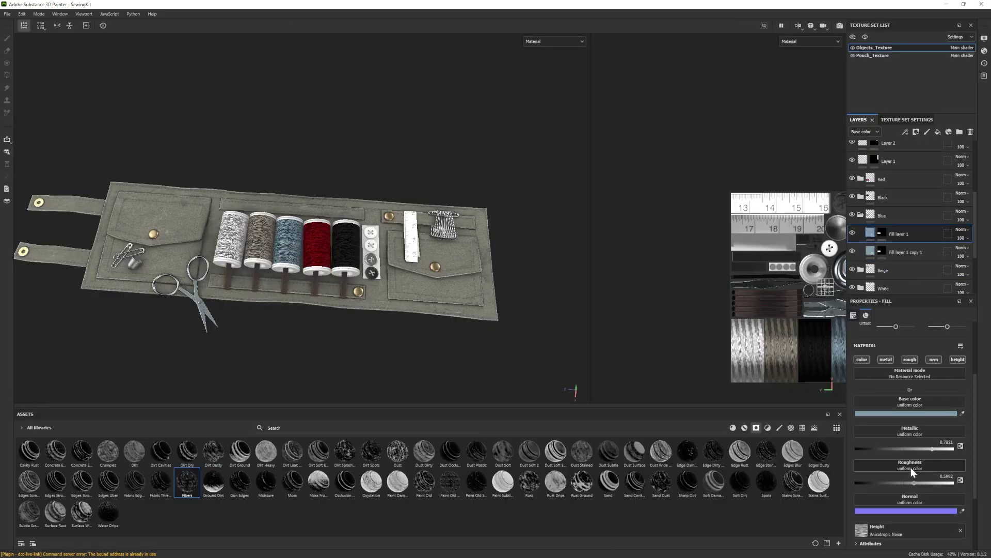
pyautogui.click(914, 413)
pyautogui.click(800, 478)
pyautogui.click(869, 417)
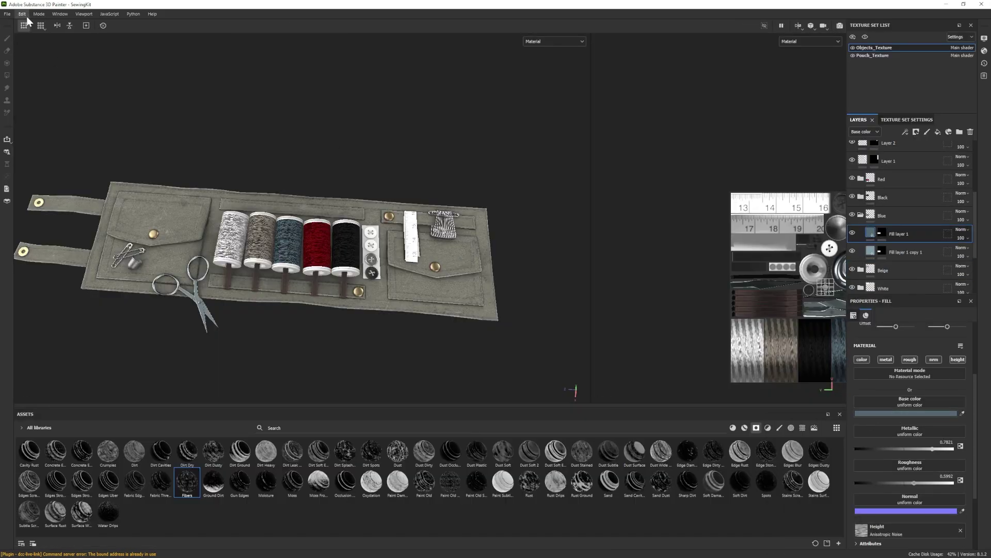
# - Switch to Iray rendering, turn the kit to a diagonal view and set the camera's focal length to 35 mm
pyautogui.press('F12')
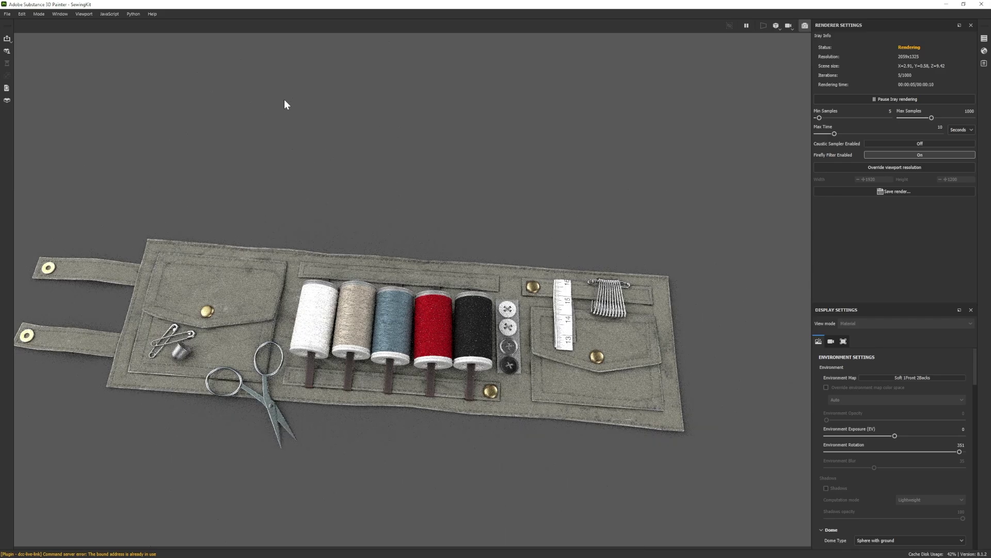
pyautogui.keyDown('alt'); pyautogui.moveTo(284, 99); pyautogui.dragTo(902, 489); pyautogui.keyUp('alt')
pyautogui.scroll(-12, 889, 454)
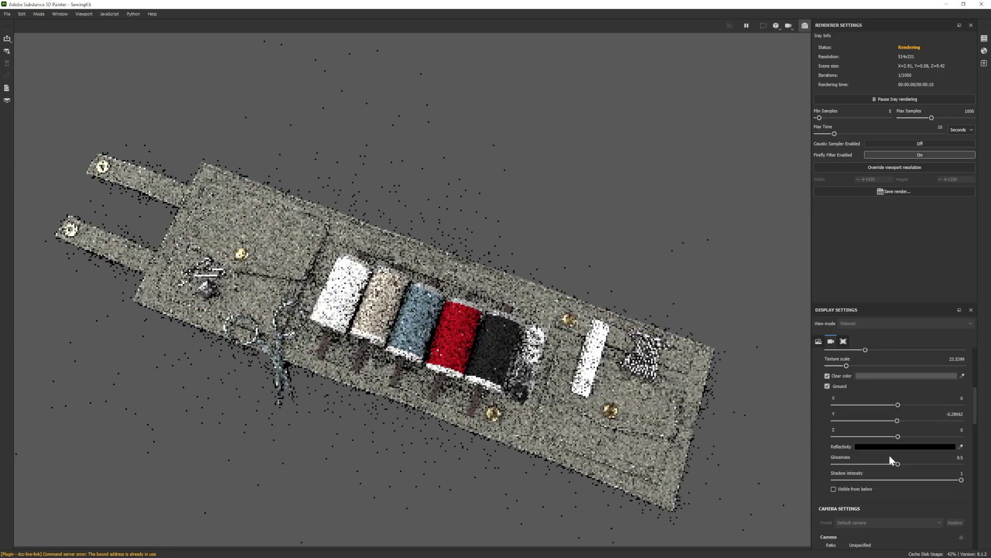
pyautogui.click(960, 500)
pyautogui.write('35')
pyautogui.press('Return')
pyautogui.scroll(-5, 61, 235)
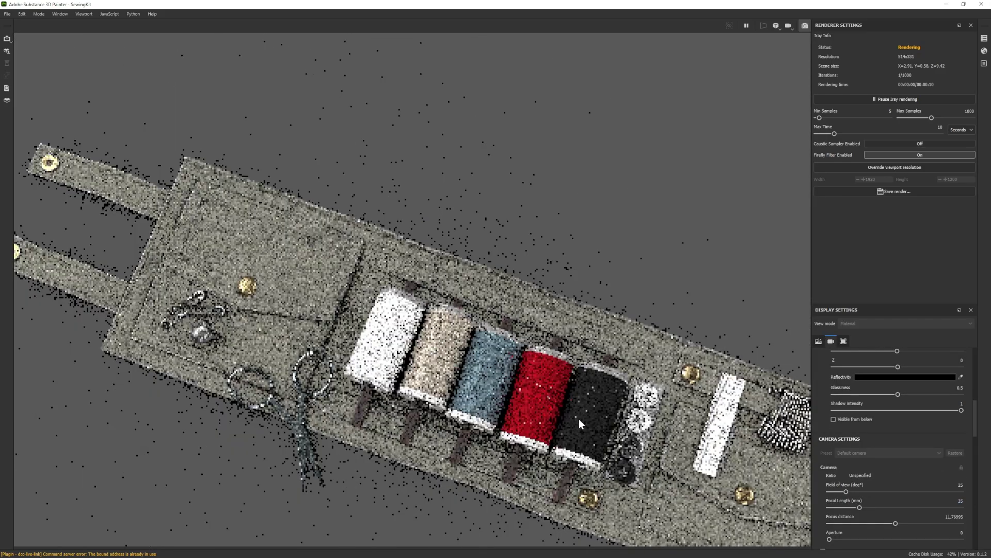
# - Return to painting mode, collapse the open thread-color folders and toggle the Plastic Glossy layer's visibility to check it
pyautogui.click(37, 22)
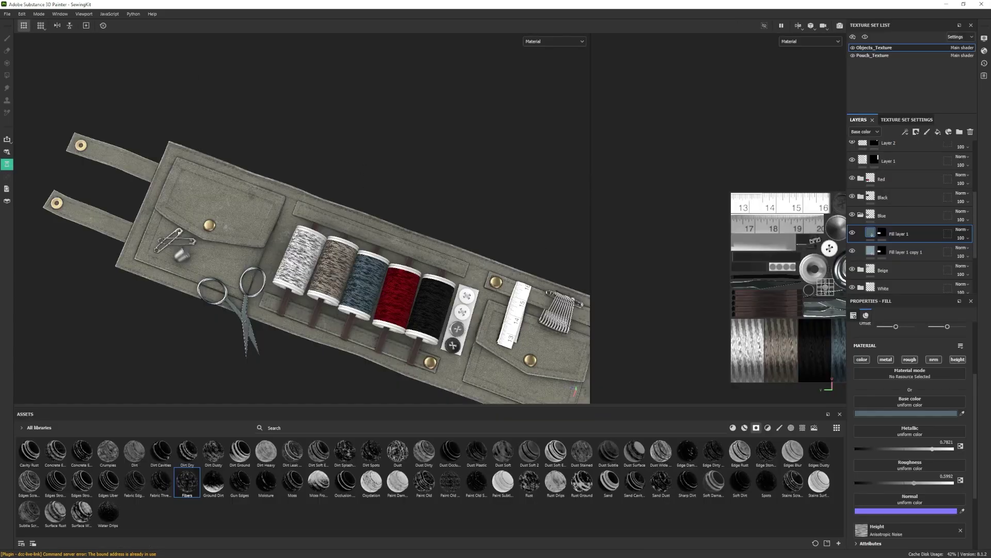
pyautogui.click(860, 215)
pyautogui.click(860, 269)
pyautogui.click(853, 287)
pyautogui.click(853, 288)
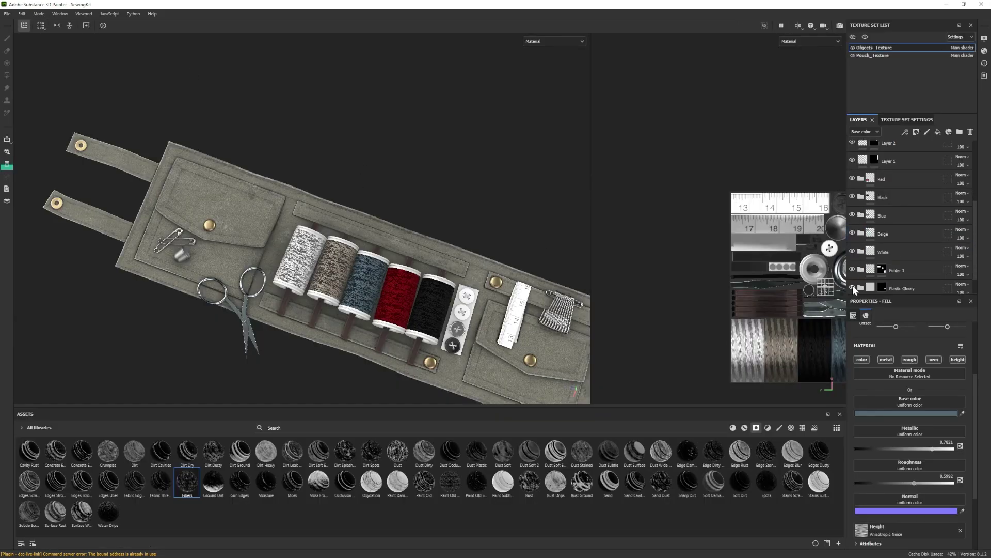
# - Extend the mask of the Plastic Glossy layer below Folder 1 with polygon fill on the thread spools
pyautogui.click(882, 287)
pyautogui.click(7, 76)
pyautogui.keyDown('alt'); pyautogui.moveTo(455, 248); pyautogui.dragTo(463, 272); pyautogui.keyUp('alt')
pyautogui.scroll(3, 462, 272)
pyautogui.click(7, 39)
pyautogui.keyDown('alt'); pyautogui.moveTo(320, 259); pyautogui.dragTo(295, 290); pyautogui.keyUp('alt')
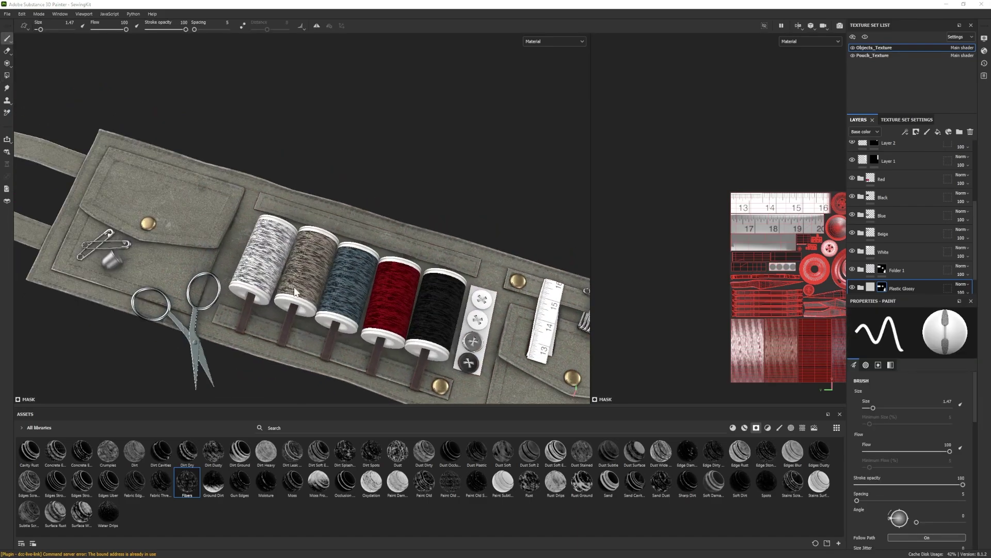
pyautogui.keyDown('alt'); pyautogui.moveTo(362, 289); pyautogui.dragTo(263, 206, button='middle'); pyautogui.keyUp('alt')
pyautogui.click(7, 75)
pyautogui.click(359, 261)
pyautogui.click(6, 40)
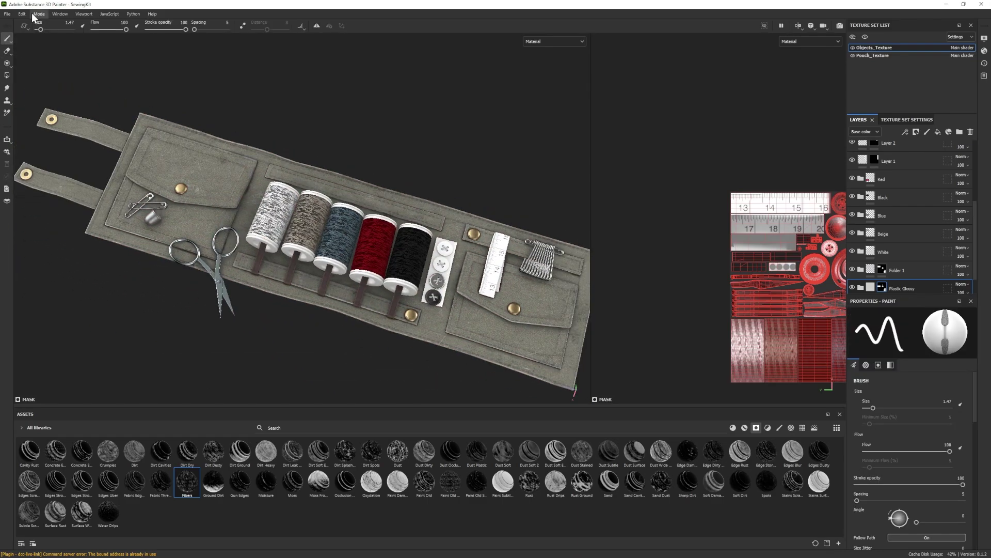
# - Preview the whole sewing kit in Iray from a reframed diagonal view and return to painting mode
pyautogui.press('F10')
pyautogui.keyDown('alt'); pyautogui.moveTo(595, 212); pyautogui.dragTo(416, 169, button='right'); pyautogui.keyUp('alt')
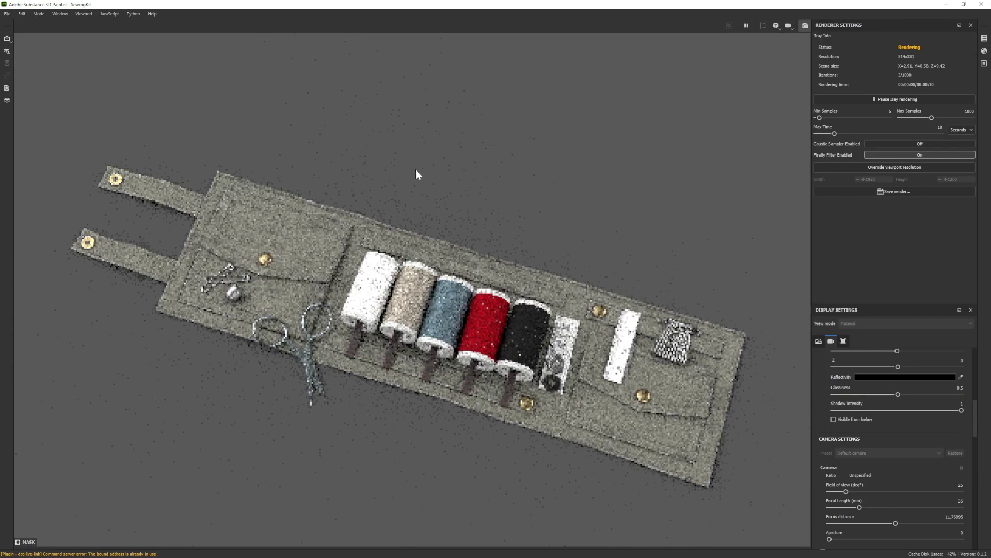
pyautogui.keyDown('alt'); pyautogui.moveTo(465, 197); pyautogui.dragTo(474, 184); pyautogui.keyUp('alt')
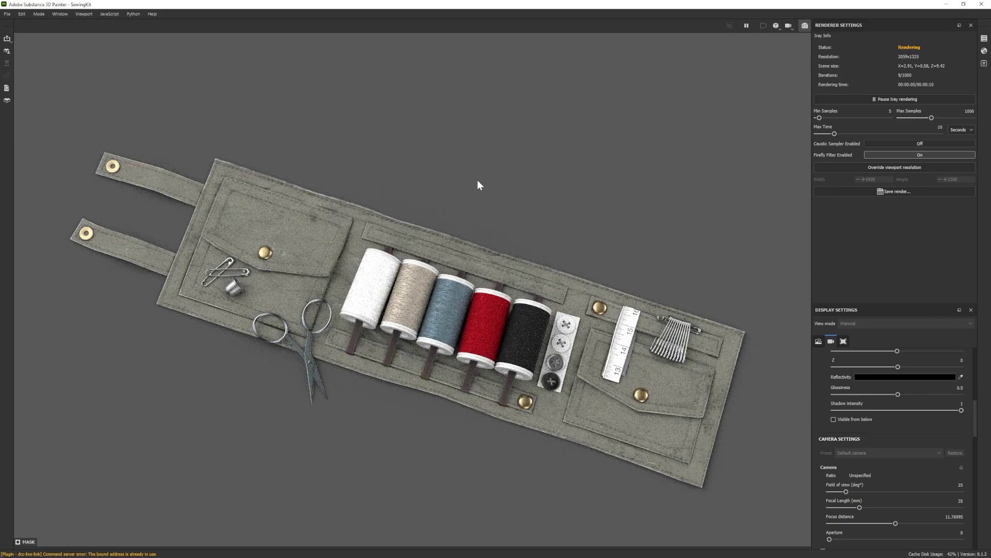
pyautogui.click(39, 14)
pyautogui.click(47, 25)
pyautogui.press('F10')
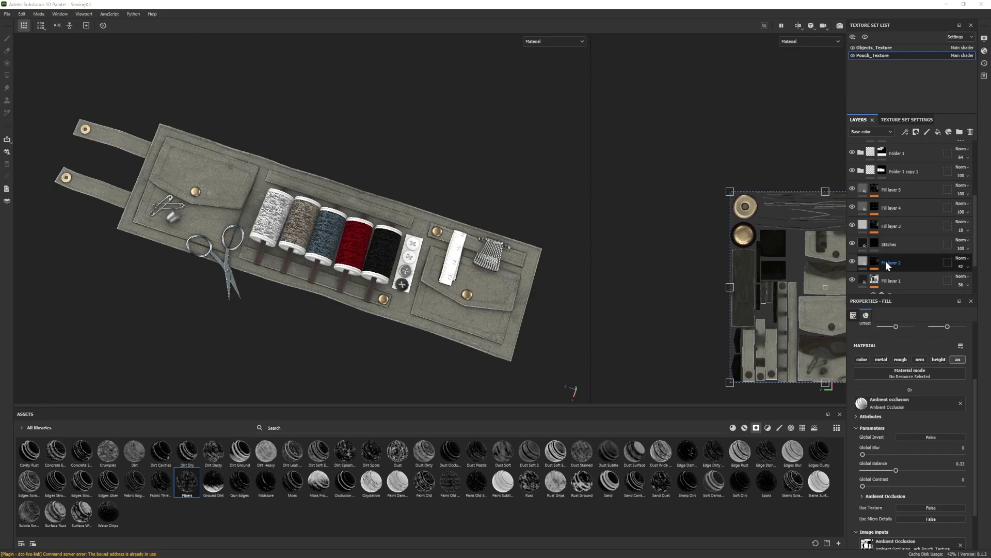
# - Add a Contrast Luminosity filter to the Stitches layer in Pouch_Texture and set its contrast to about 0.38
pyautogui.scroll(-2, 852, 258)
pyautogui.click(852, 234)
pyautogui.rightClick(863, 198)
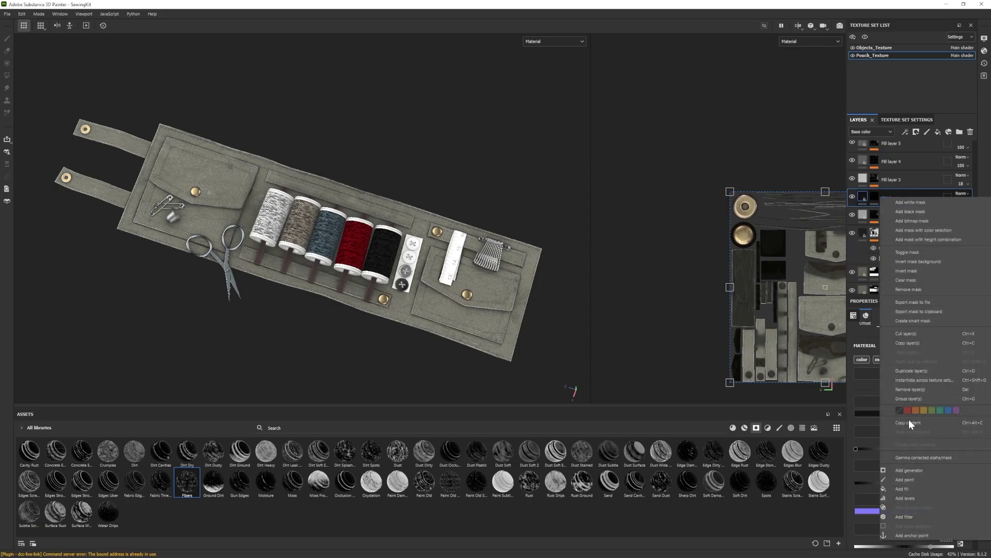
pyautogui.click(910, 516)
pyautogui.click(907, 343)
pyautogui.click(890, 411)
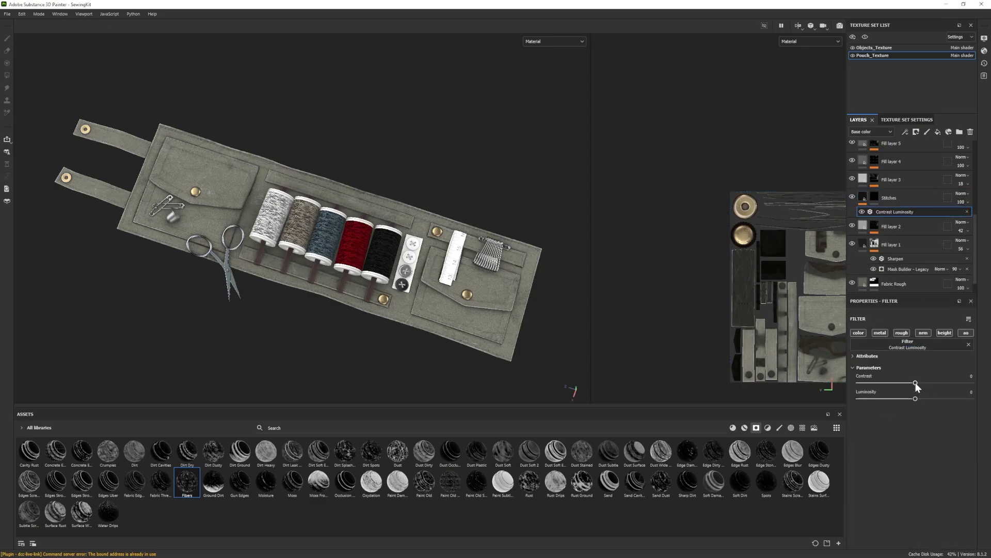
pyautogui.moveTo(932, 384); pyautogui.dragTo(936, 383)
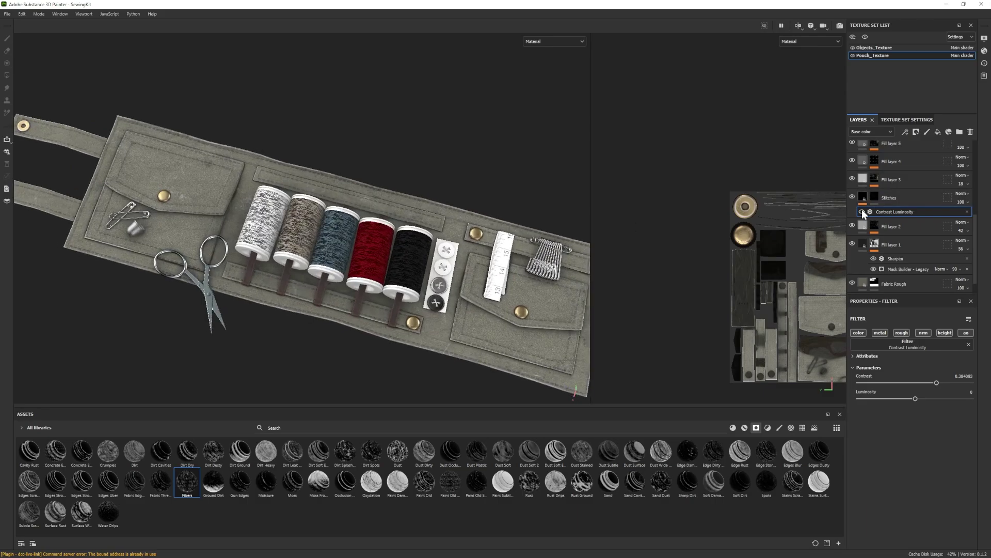
# - Check the adjusted stitches in an Iray render and return to painting mode
pyautogui.click(39, 14)
pyautogui.click(57, 32)
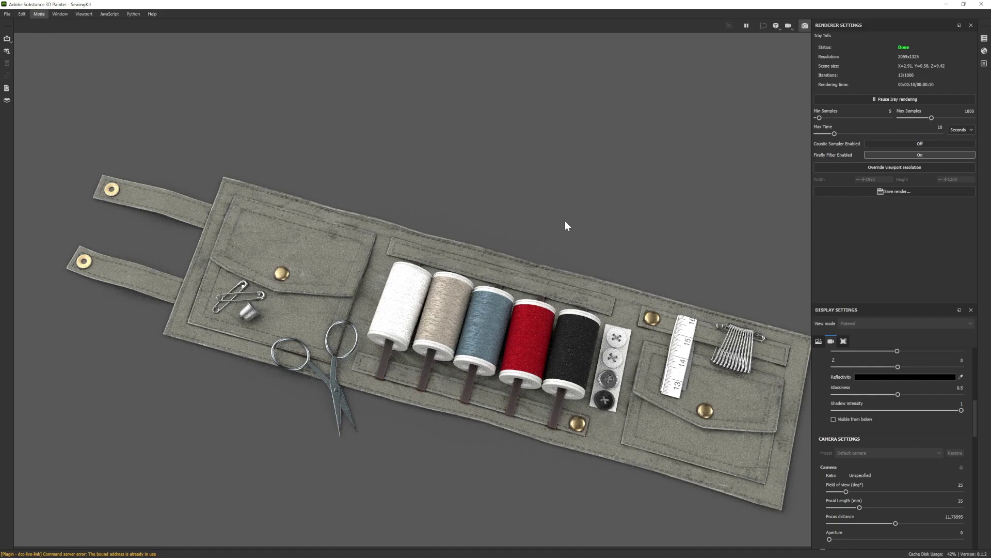
pyautogui.press('F9')
# - Look through the Pouch_Texture layers and switch to the Objects_Texture layer stack
pyautogui.scroll(4, 524, 310)
pyautogui.scroll(5, 860, 222)
pyautogui.scroll(-1, 867, 252)
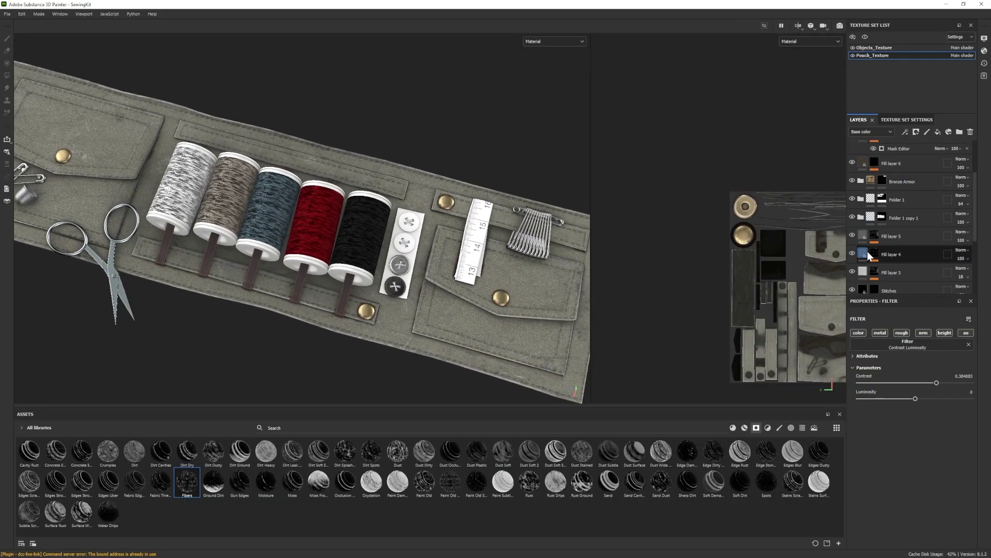
pyautogui.scroll(3, 870, 250)
pyautogui.scroll(-4, 873, 232)
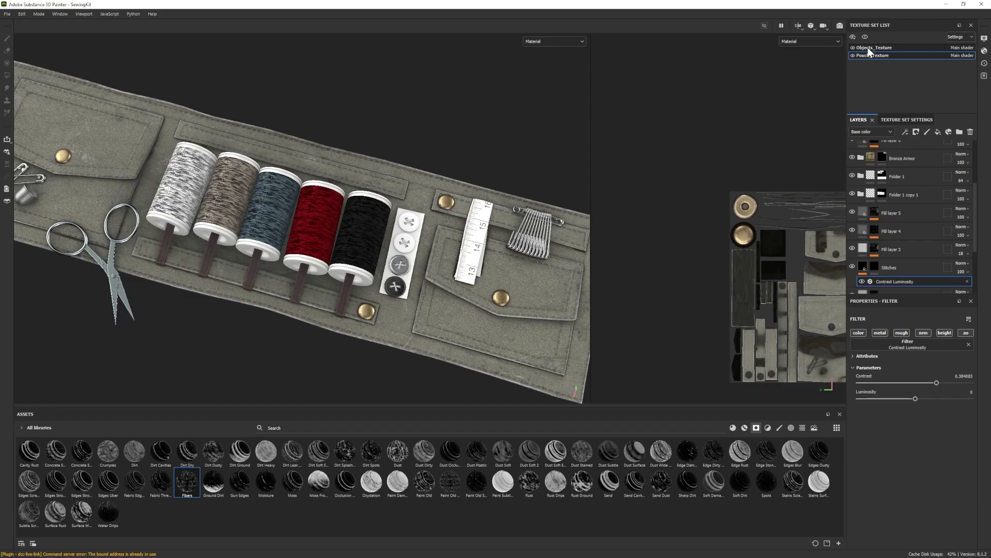
pyautogui.click(870, 48)
pyautogui.scroll(-3, 853, 190)
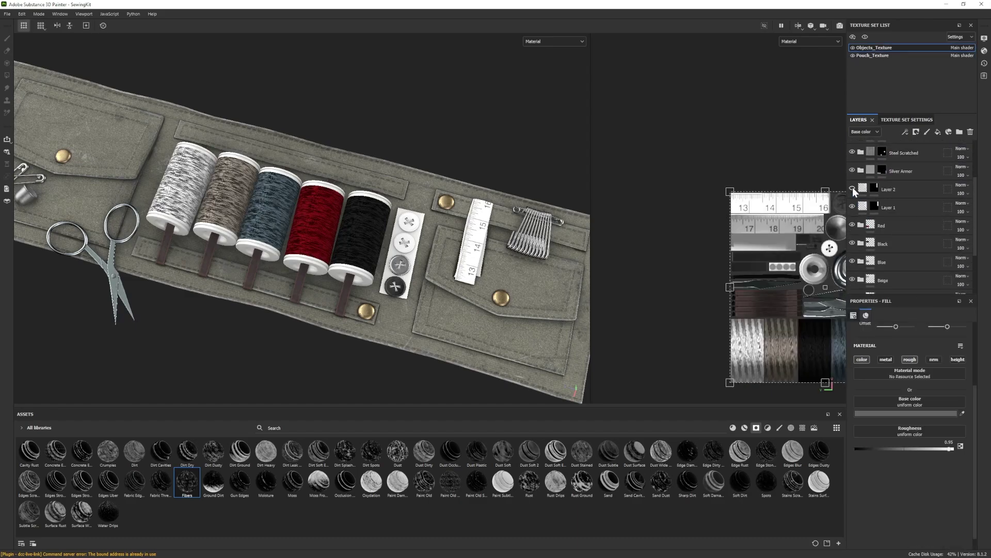
pyautogui.click(874, 189)
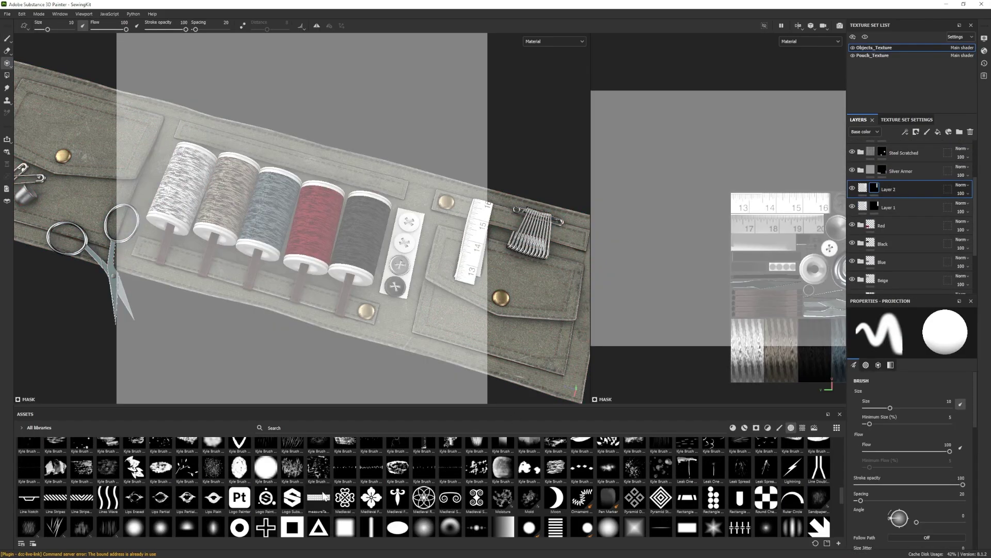
pyautogui.moveTo(877, 493); pyautogui.dragTo(893, 473)
pyautogui.scroll(-10, 896, 465)
pyautogui.click(863, 188)
pyautogui.scroll(-5, 900, 460)
pyautogui.click(7, 63)
pyautogui.moveTo(788, 255)
pyautogui.keyDown('alt'); pyautogui.mouseDown(button='middle')
pyautogui.moveTo(769, 243)
pyautogui.moveTo(787, 254)
pyautogui.mouseUp(button='middle'); pyautogui.keyUp('alt')
pyautogui.click(927, 132)
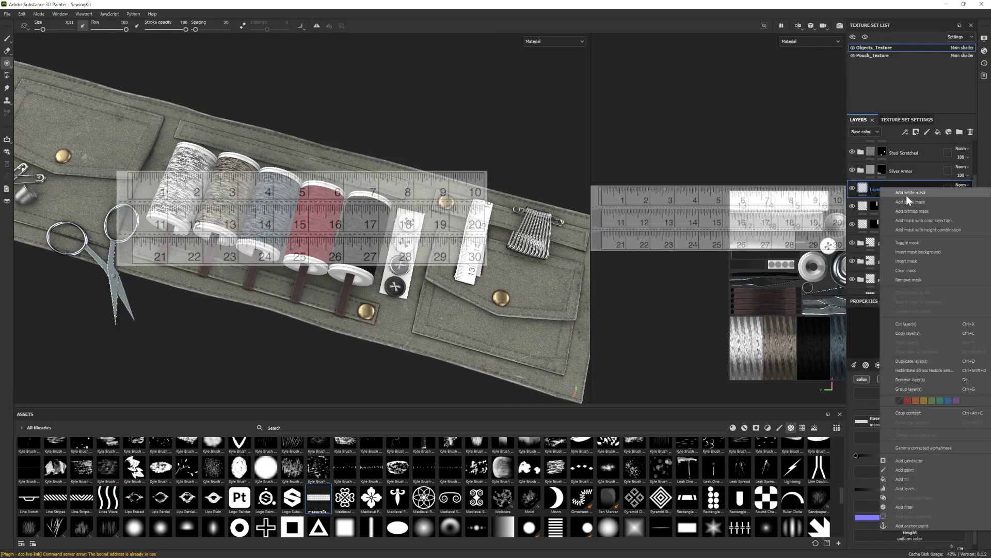
pyautogui.click(862, 188)
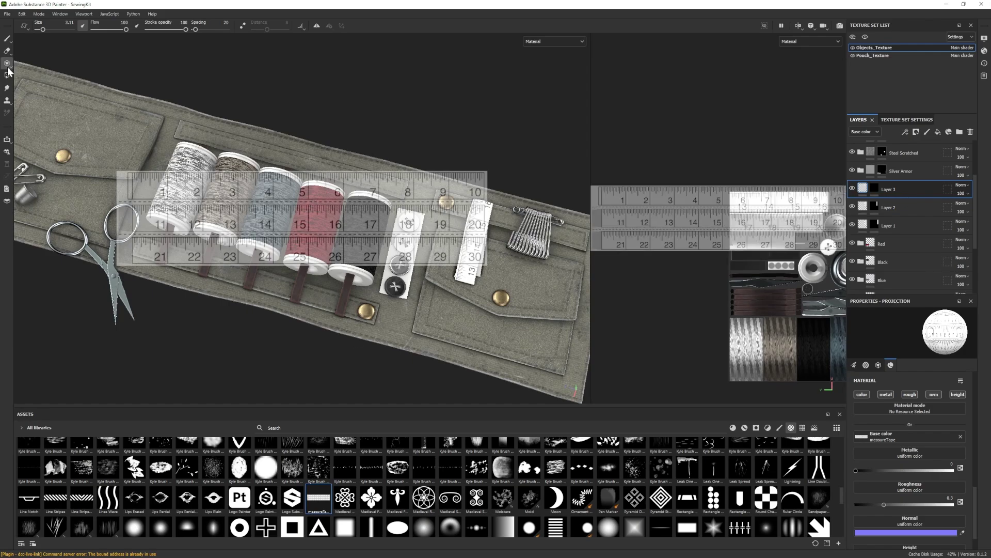
pyautogui.click(970, 131)
# - Add the Plastic Glossy material to Objects_Texture with a black mask and reveal it on the measuring tape pieces with polygon fill
pyautogui.click(6, 38)
pyautogui.click(733, 428)
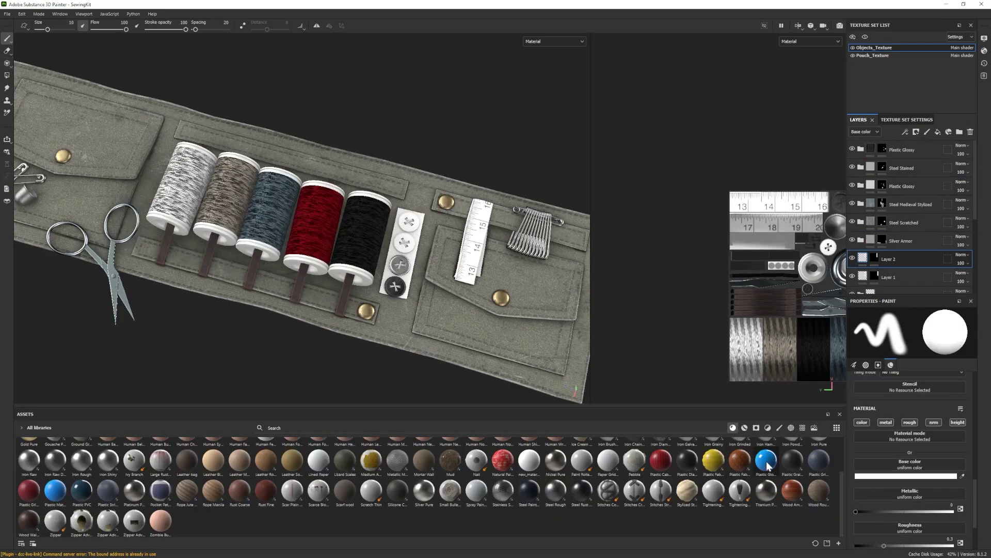
pyautogui.moveTo(767, 462)
pyautogui.mouseDown()
pyautogui.moveTo(907, 160)
pyautogui.moveTo(895, 205)
pyautogui.mouseUp()
pyautogui.rightClick(906, 161)
pyautogui.click(917, 177)
pyautogui.click(4, 78)
pyautogui.click(769, 239)
pyautogui.click(768, 224)
pyautogui.click(767, 207)
pyautogui.click(853, 204)
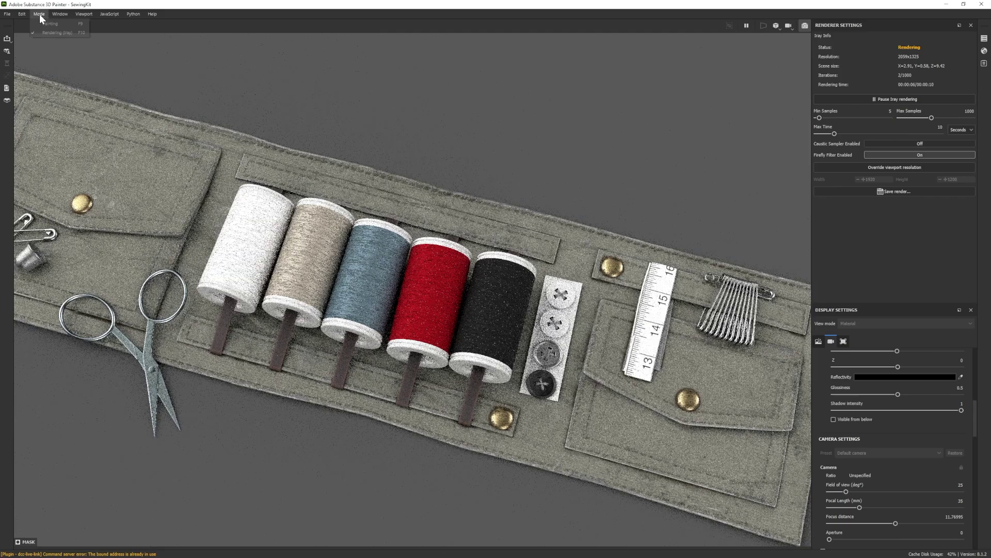
# - Inspect the spools and measuring tape in Iray from a turned view and return to painting mode
pyautogui.keyDown('alt'); pyautogui.moveTo(344, 284); pyautogui.dragTo(211, 261, button='right'); pyautogui.keyUp('alt')
pyautogui.keyDown('alt'); pyautogui.moveTo(365, 161); pyautogui.dragTo(325, 208); pyautogui.keyUp('alt')
pyautogui.click(39, 14)
pyautogui.click(43, 23)
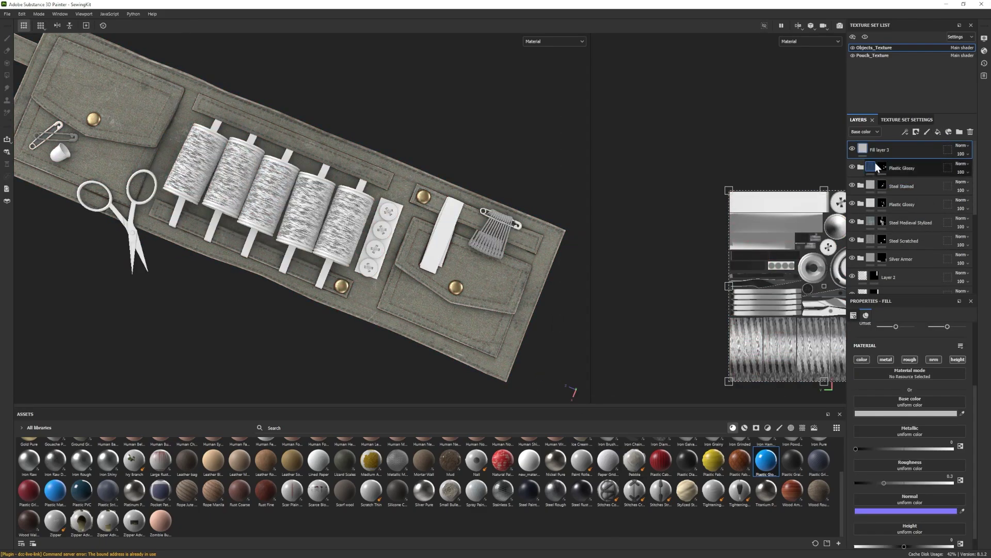
# - Darken Fill layer 3's base color, try dust and dirt smart masks on it and apply a dirt splash smart mask
pyautogui.click(878, 413)
pyautogui.click(774, 504)
pyautogui.click(756, 427)
pyautogui.moveTo(502, 452); pyautogui.dragTo(894, 147)
pyautogui.hotkey('ctrl', 'z')
pyautogui.moveTo(318, 452); pyautogui.dragTo(904, 149)
pyautogui.hotkey('ctrl', 'z')
pyautogui.moveTo(350, 456); pyautogui.dragTo(853, 149)
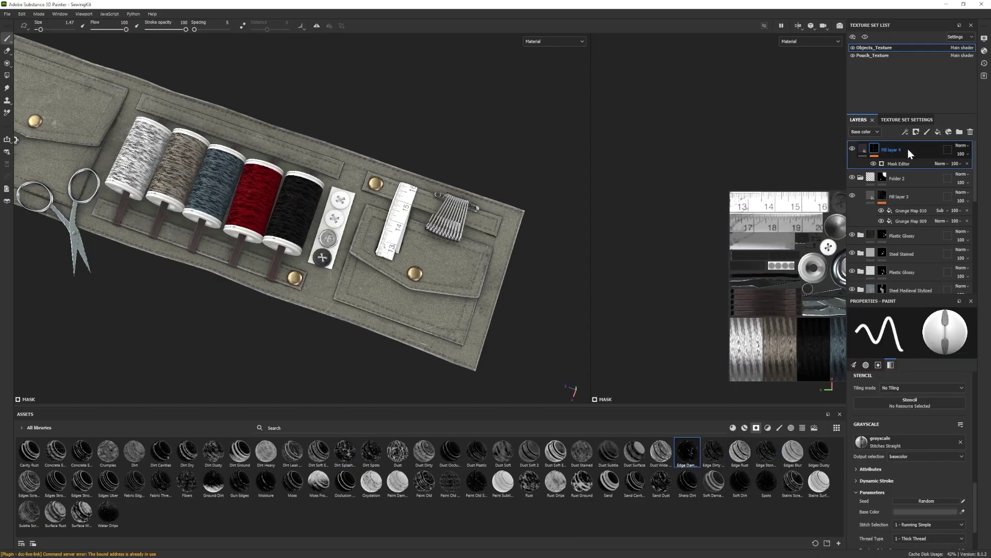
# - Apply the Dust Occlusion smart mask to Fill layer 4 and add a black-masked folder revealed on selected objects such as the button card
pyautogui.moveTo(451, 450); pyautogui.dragTo(479, 430)
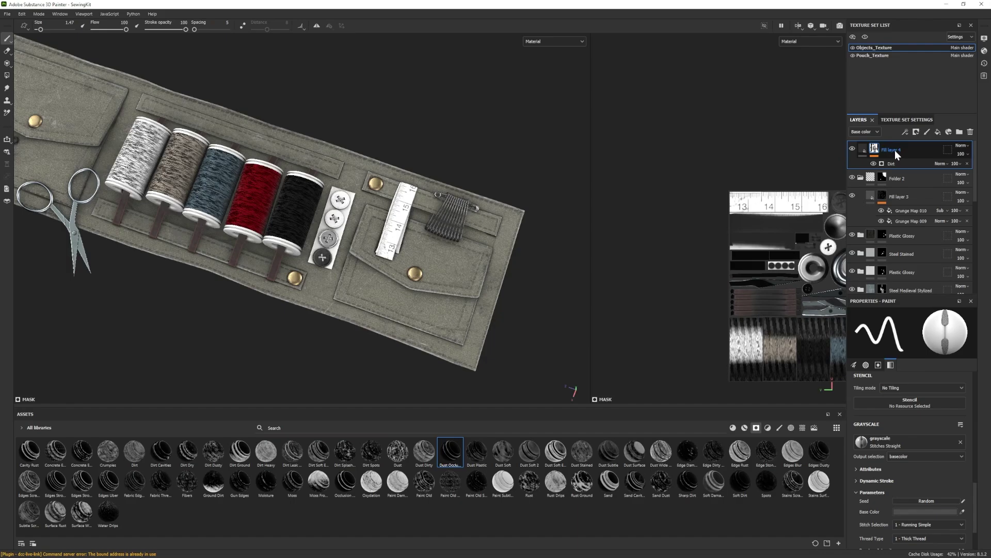
pyautogui.click(959, 132)
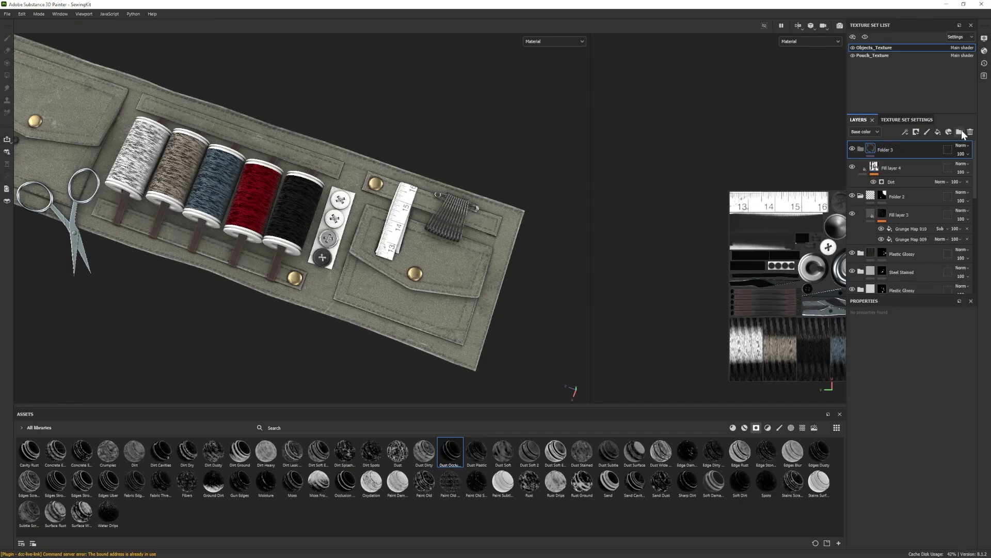
pyautogui.rightClick(890, 148)
pyautogui.click(913, 162)
pyautogui.press('4')
pyautogui.click(345, 193)
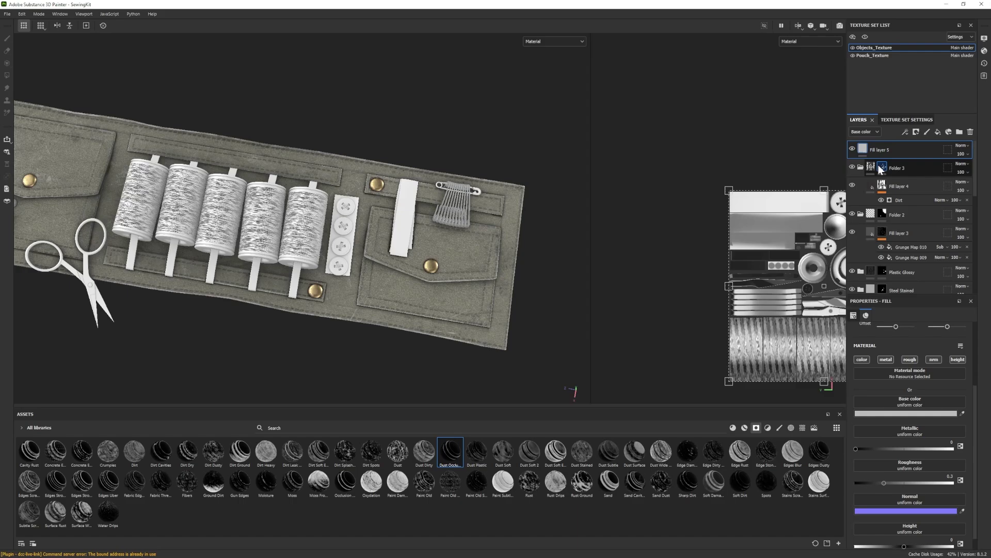
# - Give Fill layer 5 a dark base color and the Spots smart mask, and place it inside Folder 3
pyautogui.click(906, 413)
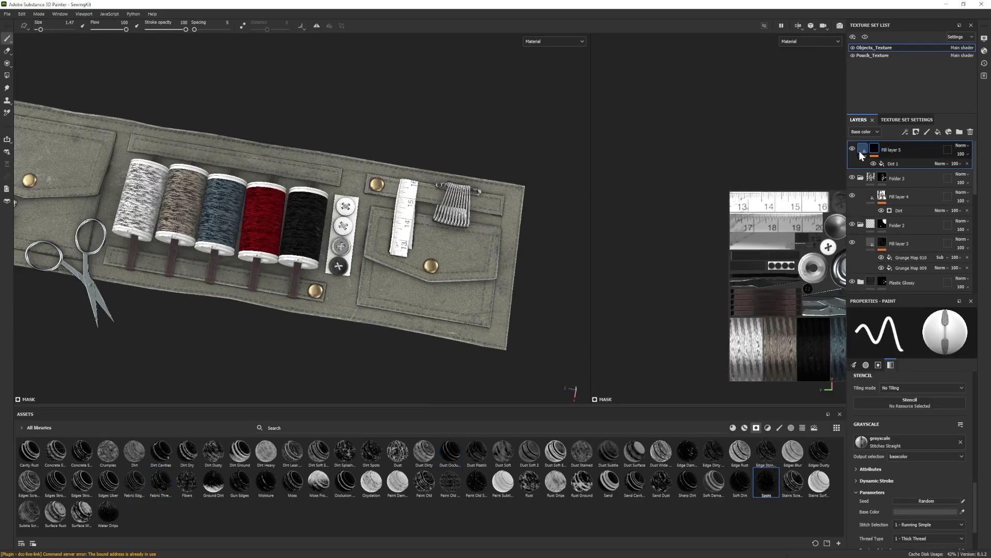
pyautogui.moveTo(893, 457); pyautogui.dragTo(912, 455)
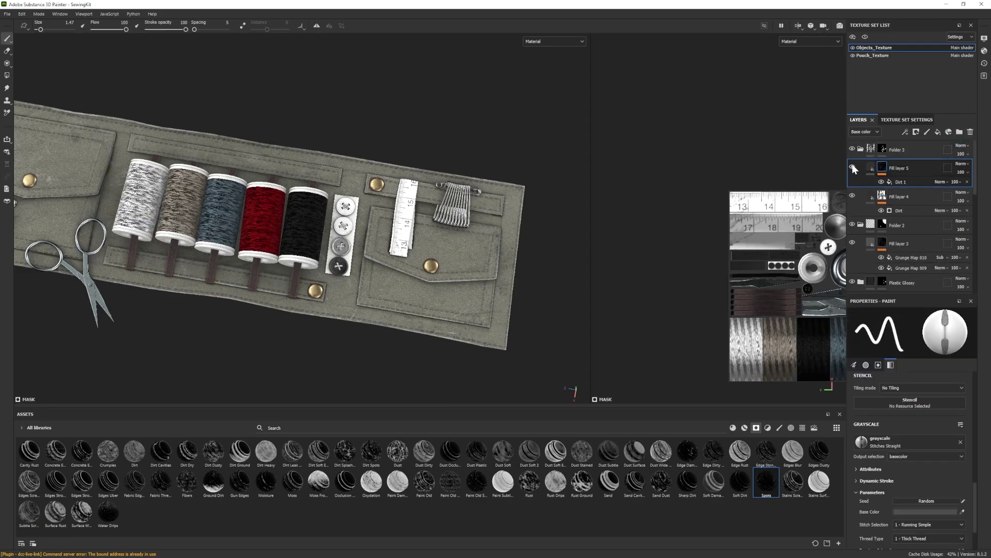
# - Zoom out to the full kit, review the new dirt layers in Iray and return to painting mode
pyautogui.moveTo(289, 242)
pyautogui.keyDown('alt'); pyautogui.mouseDown()
pyautogui.moveTo(247, 273)
pyautogui.moveTo(274, 269)
pyautogui.mouseUp(); pyautogui.keyUp('alt')
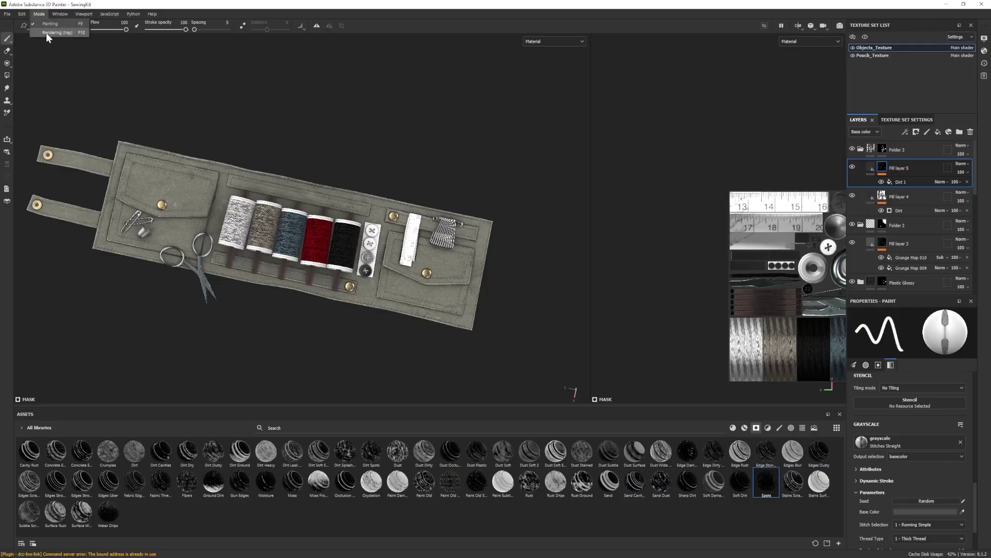
pyautogui.click(46, 33)
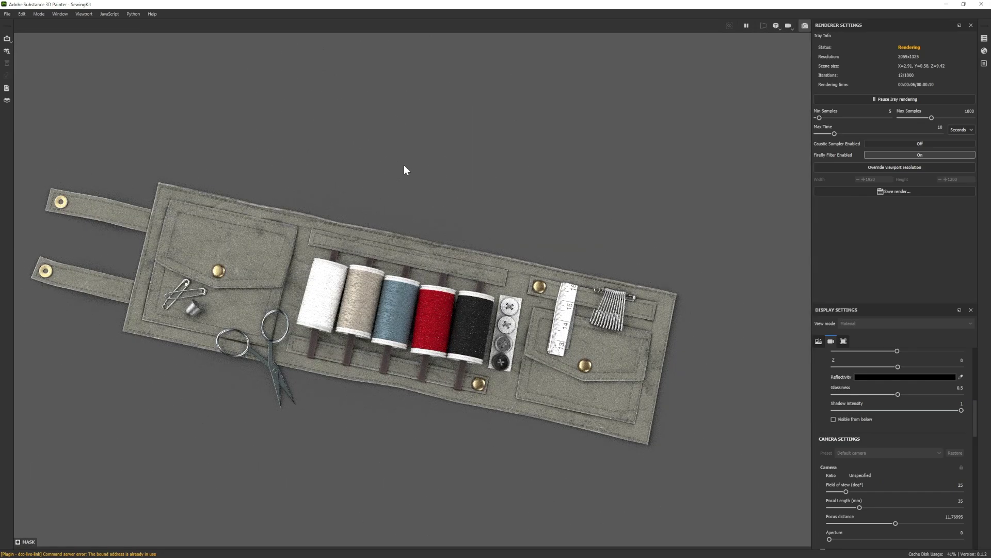
pyautogui.click(39, 14)
pyautogui.click(47, 24)
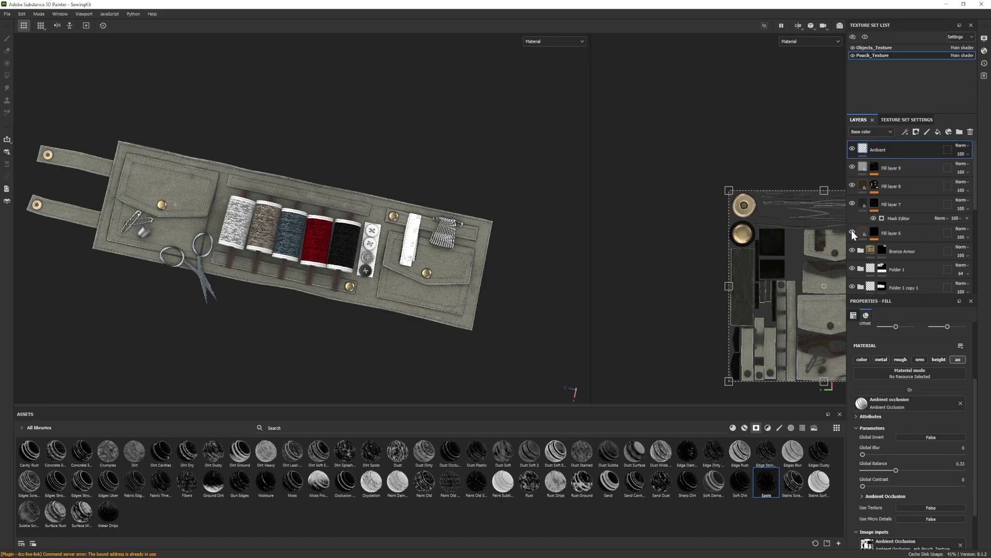
# - Set the Blur Intensity of the Folds layer in Pouch_Texture's Folder 1 copy 1 to 2.55
pyautogui.scroll(-5, 850, 256)
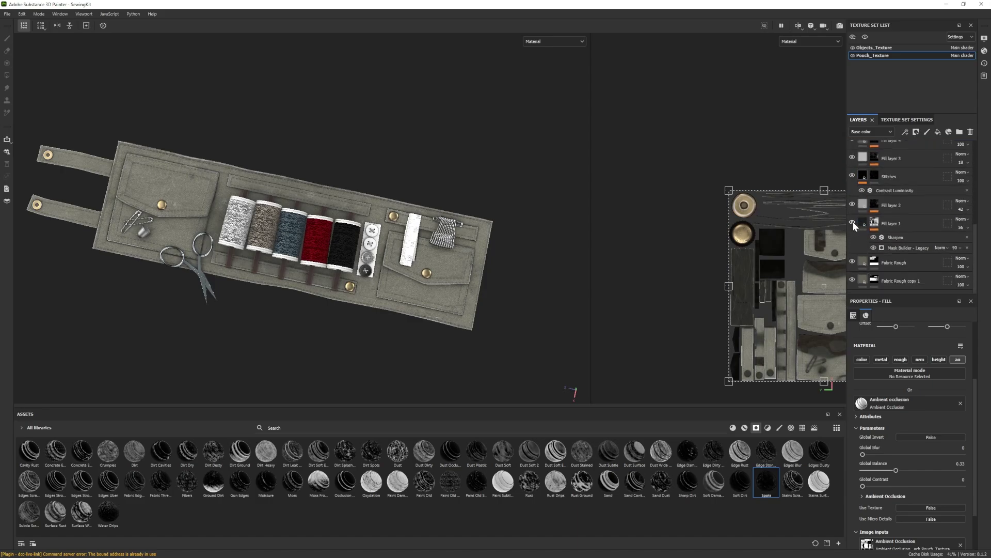
pyautogui.scroll(2, 851, 156)
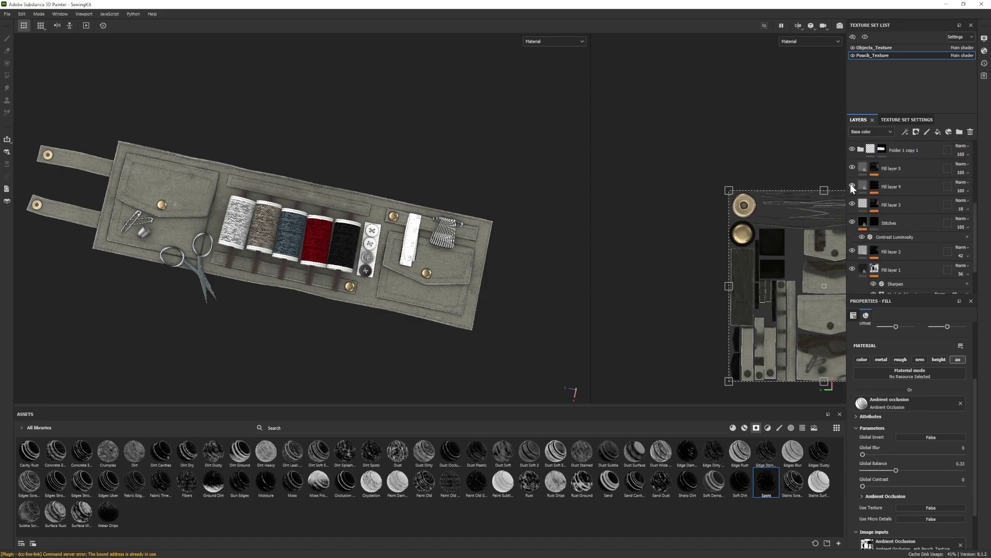
pyautogui.click(851, 148)
pyautogui.click(888, 193)
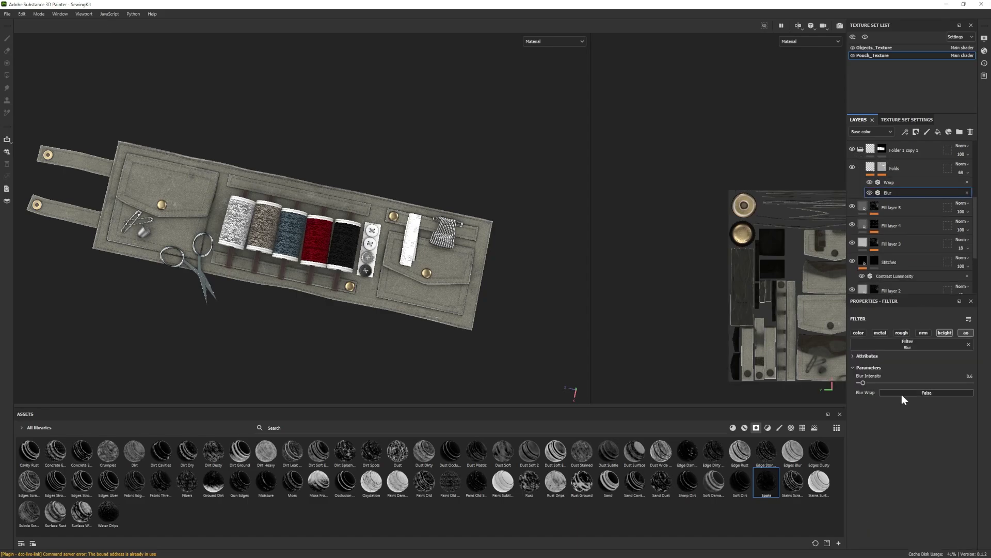
# - Check the pouch's blurred folds in an Iray render and return to painting mode
pyautogui.click(39, 14)
pyautogui.click(45, 30)
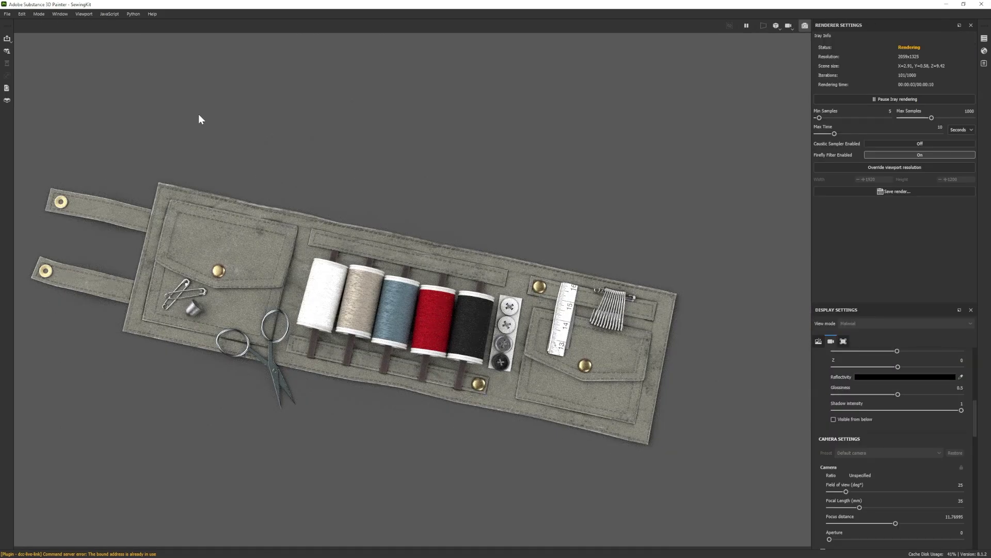
pyautogui.click(39, 14)
pyautogui.click(39, 22)
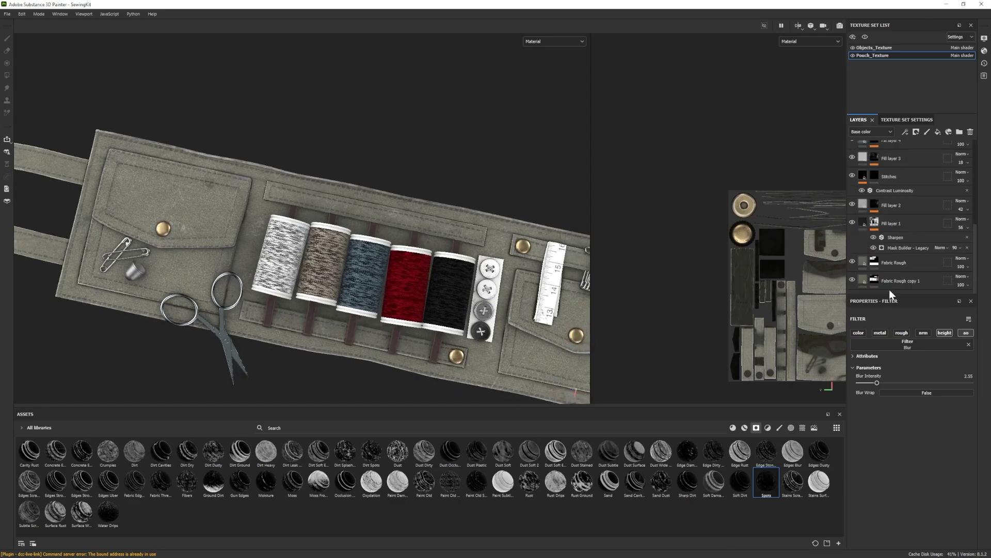
# - Set the tiling of the Fabric Rough copy 1 layer to -2.93 and check the full kit in an Iray render
pyautogui.click(865, 278)
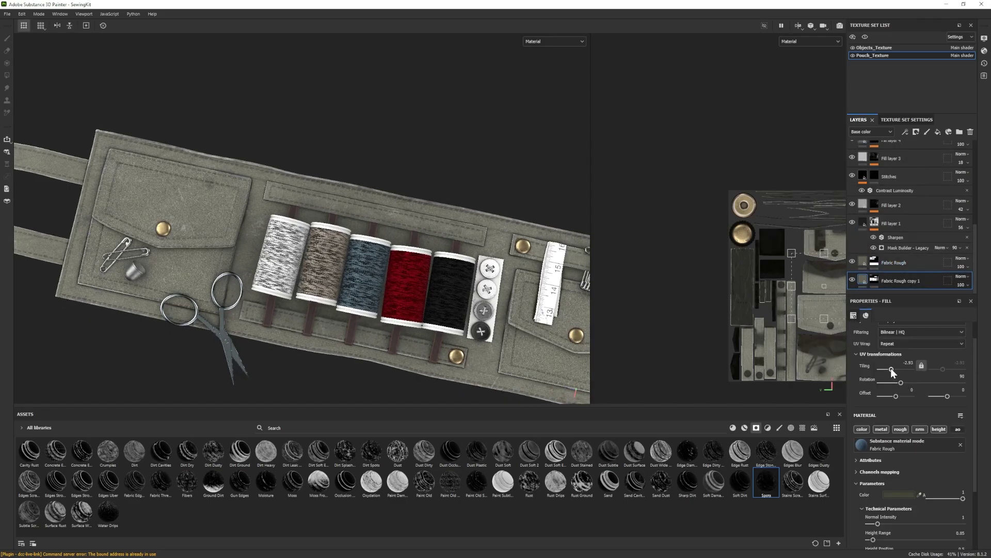
pyautogui.scroll(-3, 465, 190)
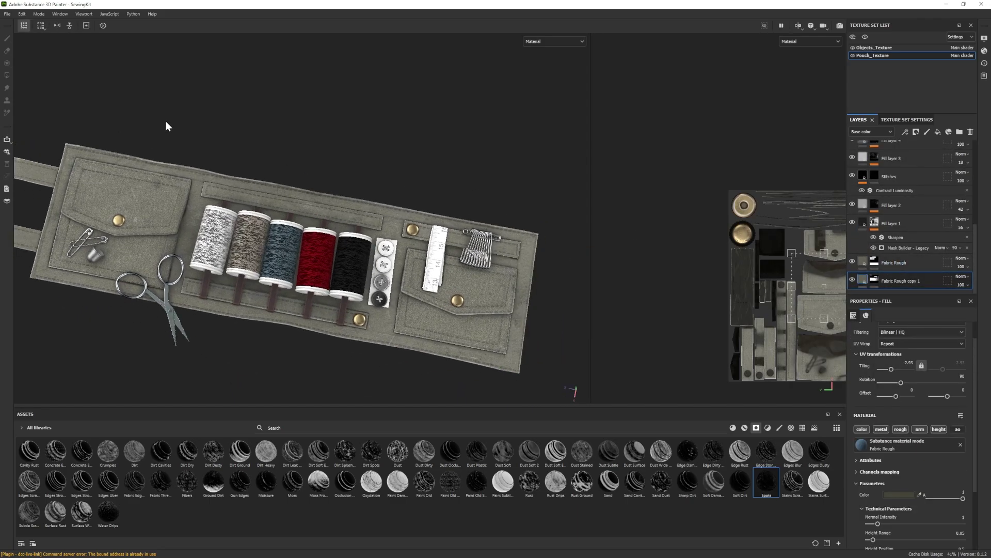
pyautogui.press('F10')
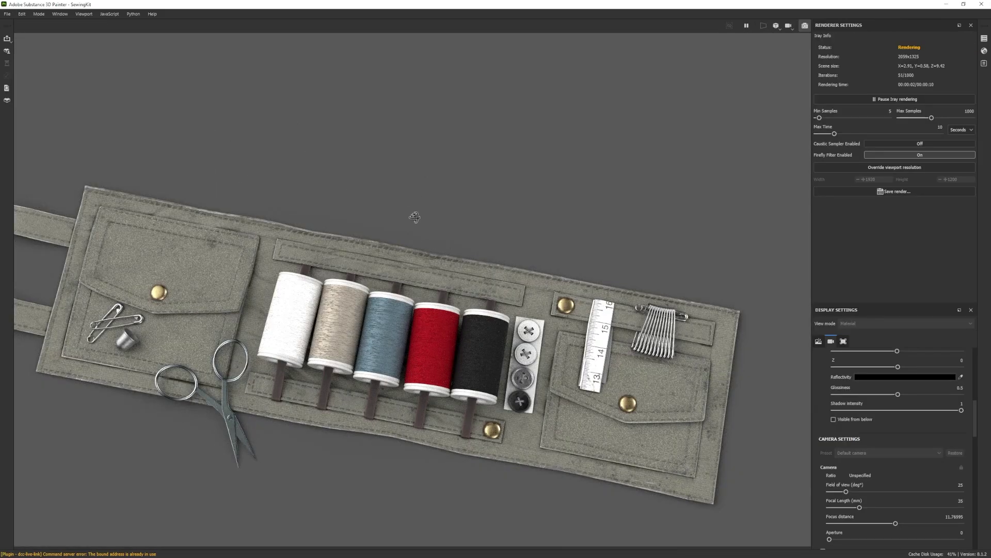
pyautogui.keyDown('alt'); pyautogui.moveTo(414, 216); pyautogui.dragTo(332, 157); pyautogui.keyUp('alt')
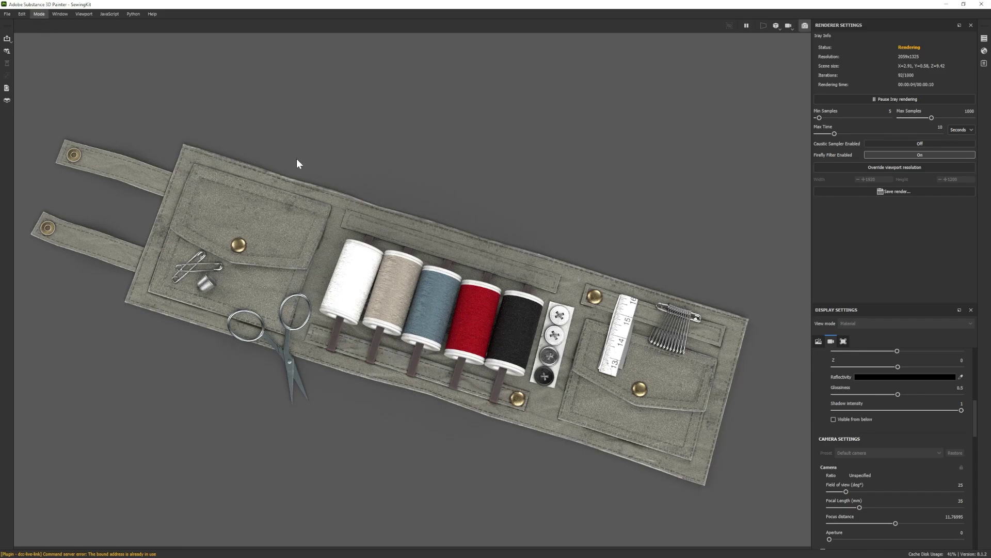
pyautogui.press('F1')
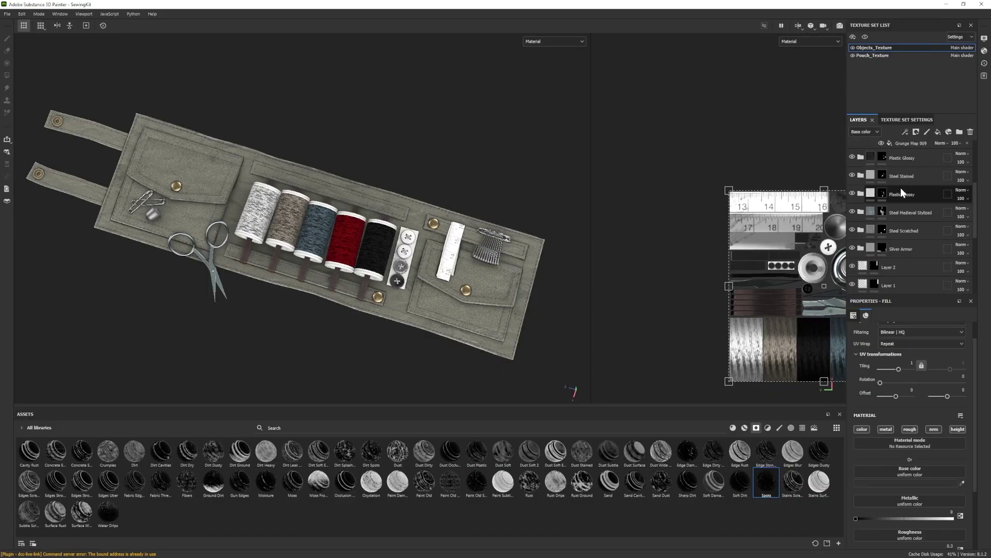
# - In Objects_Texture, set the roughness of Fill layer 1 in the Red thread folder to 0.5729
pyautogui.scroll(5, 901, 187)
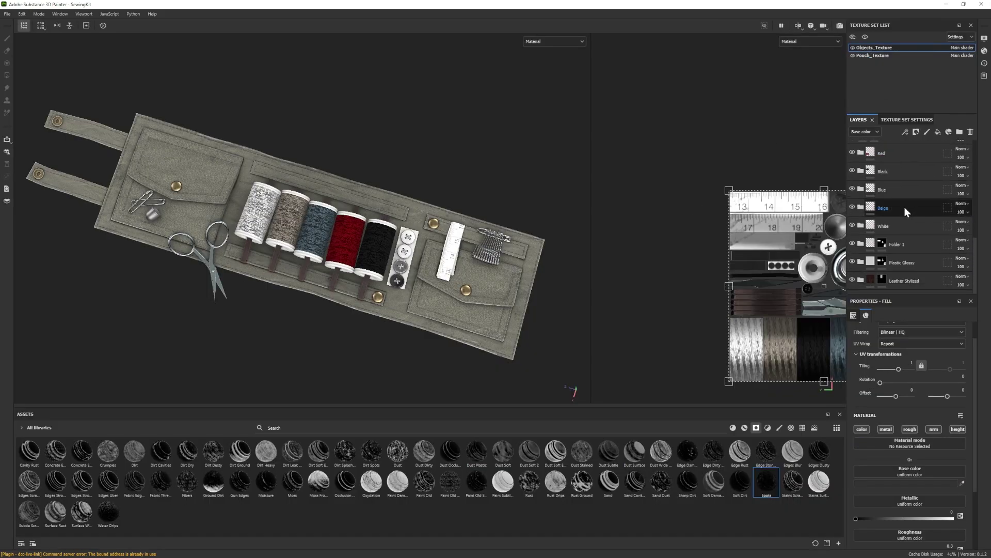
pyautogui.click(899, 189)
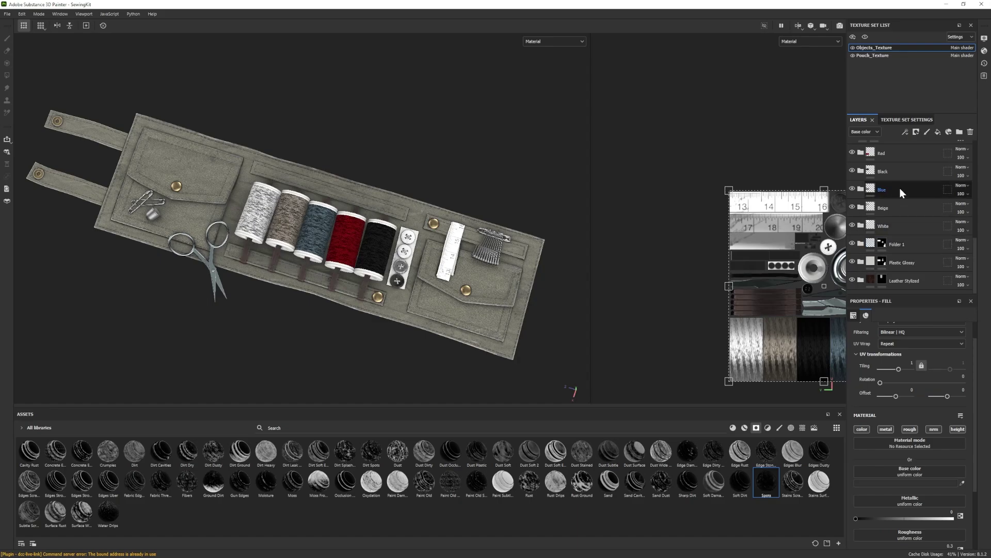
pyautogui.scroll(3, 900, 189)
pyautogui.click(861, 222)
pyautogui.click(872, 242)
pyautogui.scroll(-2, 915, 503)
pyautogui.click(860, 223)
# - Adjust the roughness of Fill layer 1 in the Black thread folder, and set it to 0.5499 in the Blue folder
pyautogui.click(861, 240)
pyautogui.click(870, 260)
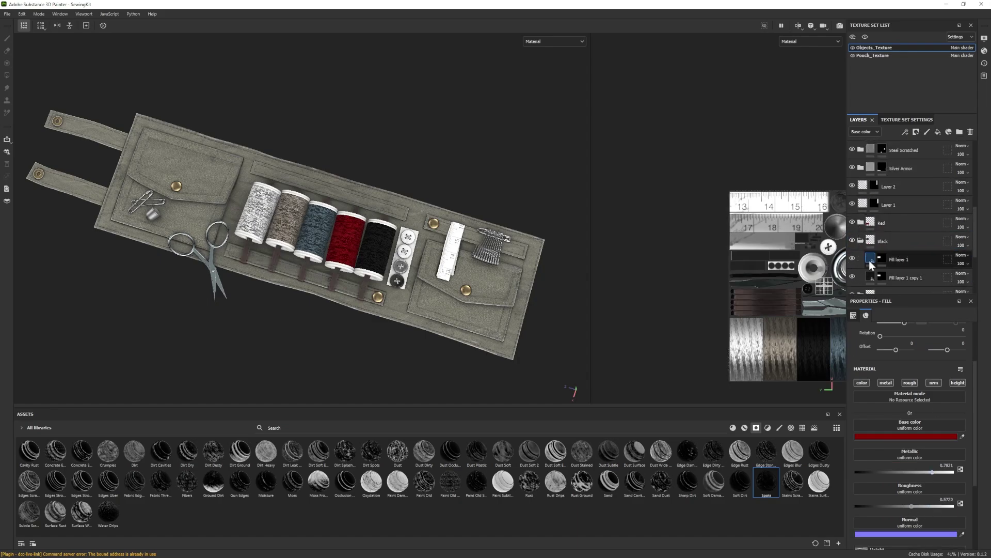
pyautogui.click(916, 505)
pyautogui.click(861, 241)
pyautogui.scroll(-1, 861, 238)
pyautogui.click(861, 236)
pyautogui.click(871, 254)
pyautogui.click(909, 505)
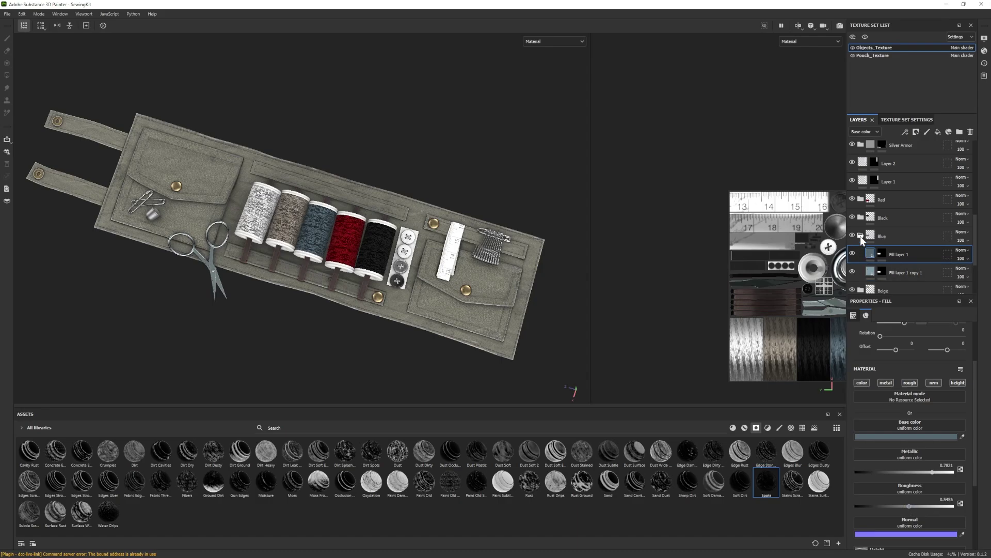
pyautogui.click(861, 236)
# - Set the roughness of Fill layer 1 to 0.5469 in the White thread folder and 0.5564 in the Beige folder
pyautogui.click(861, 272)
pyautogui.click(872, 267)
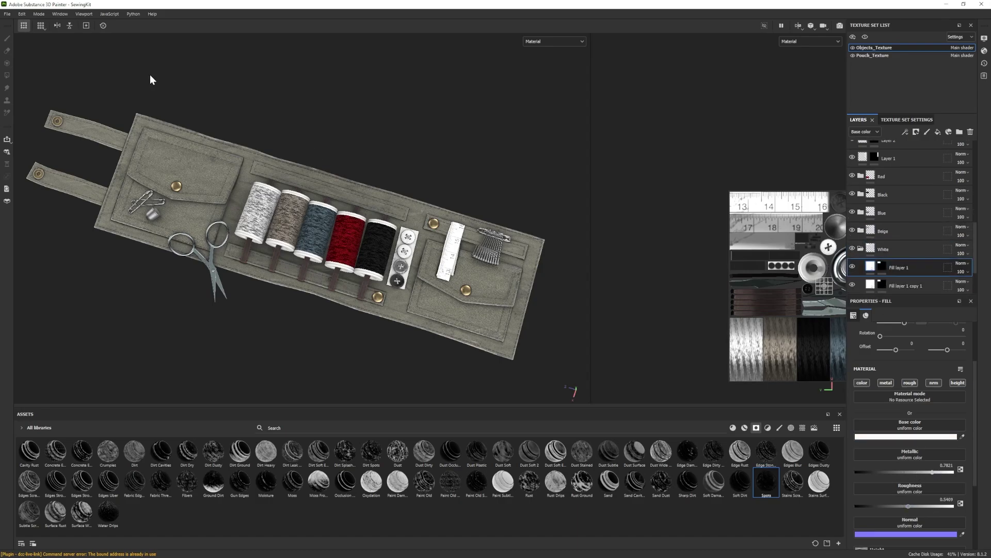
pyautogui.click(860, 249)
pyautogui.click(861, 231)
pyautogui.click(872, 249)
# - Check the thread spools and their leather straps in Iray renders and return to painting mode
pyautogui.click(56, 32)
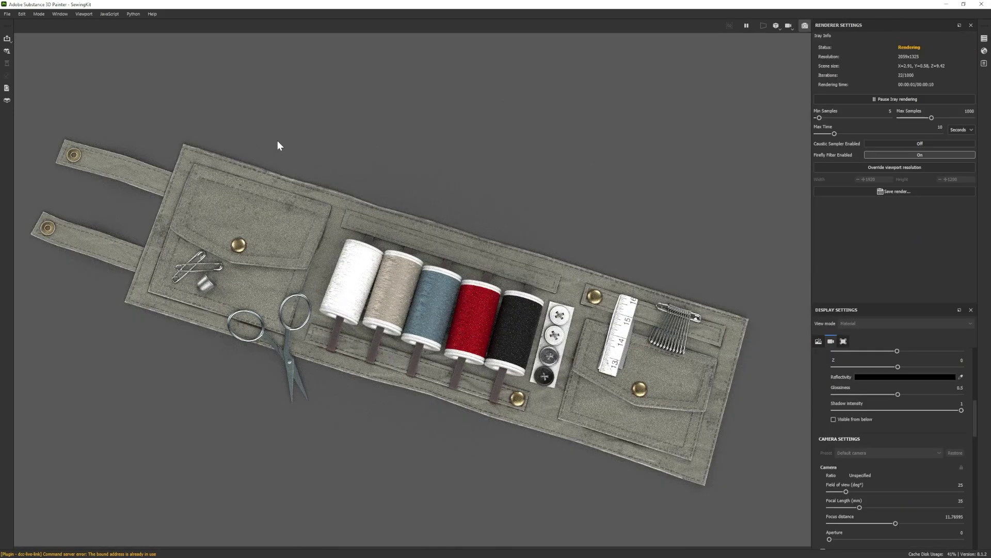
pyautogui.click(37, 14)
pyautogui.click(50, 23)
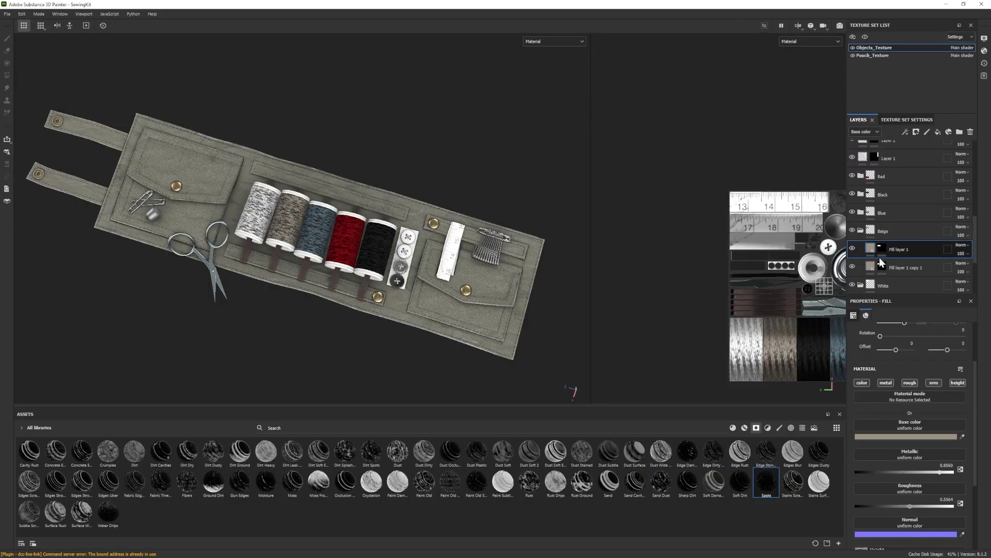
pyautogui.scroll(-8, 880, 258)
pyautogui.click(38, 15)
pyautogui.click(59, 33)
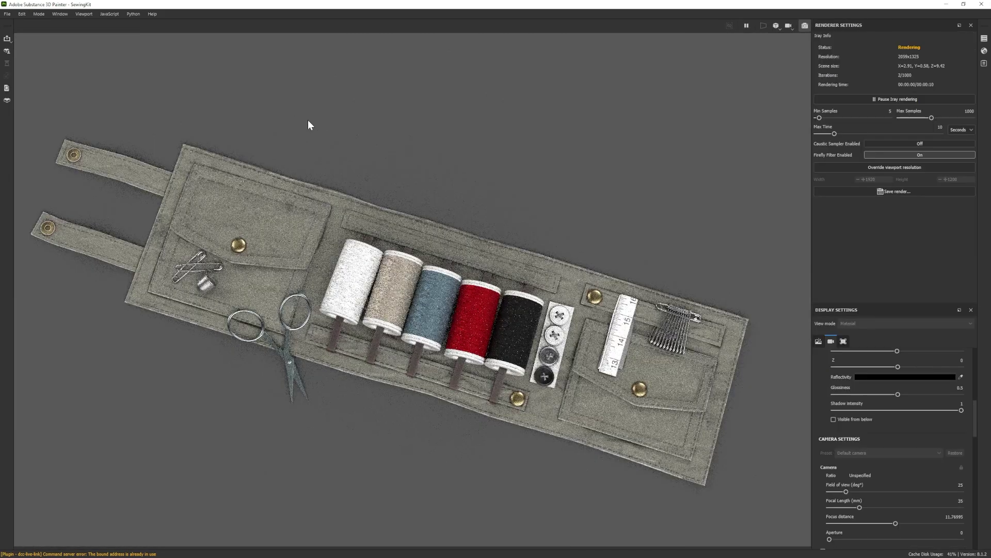
pyautogui.click(38, 14)
pyautogui.click(49, 24)
# - Adjust the colors of the Base Color and Curvature layers in the Leather Stylized folder and check the straps in Iray
pyautogui.scroll(-1, 883, 262)
pyautogui.click(887, 281)
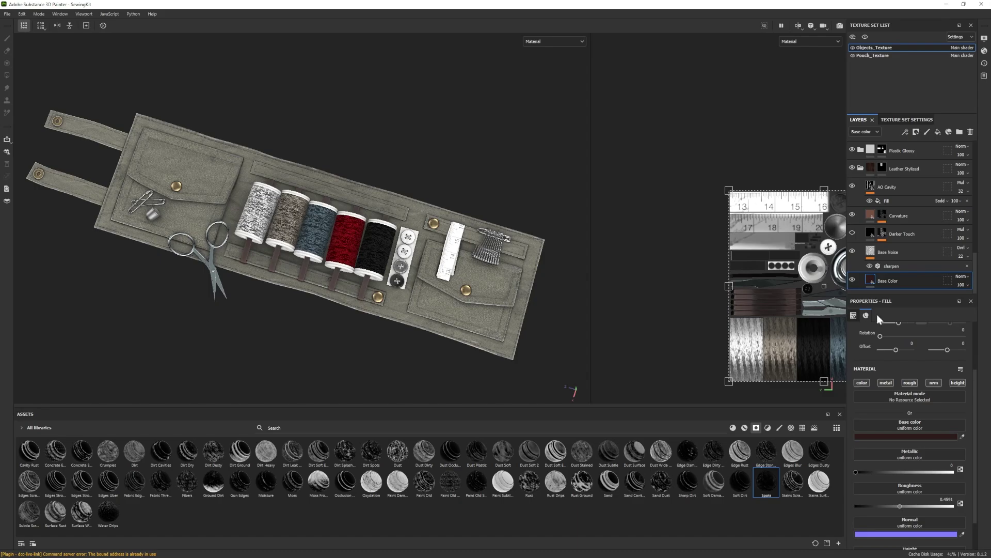
pyautogui.click(862, 436)
pyautogui.click(868, 215)
pyautogui.click(862, 436)
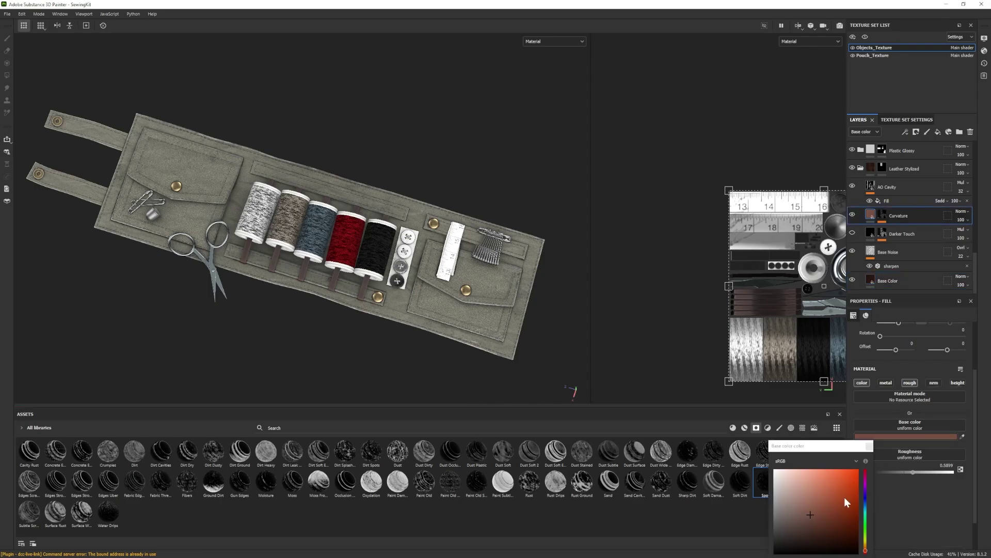
pyautogui.press('F10')
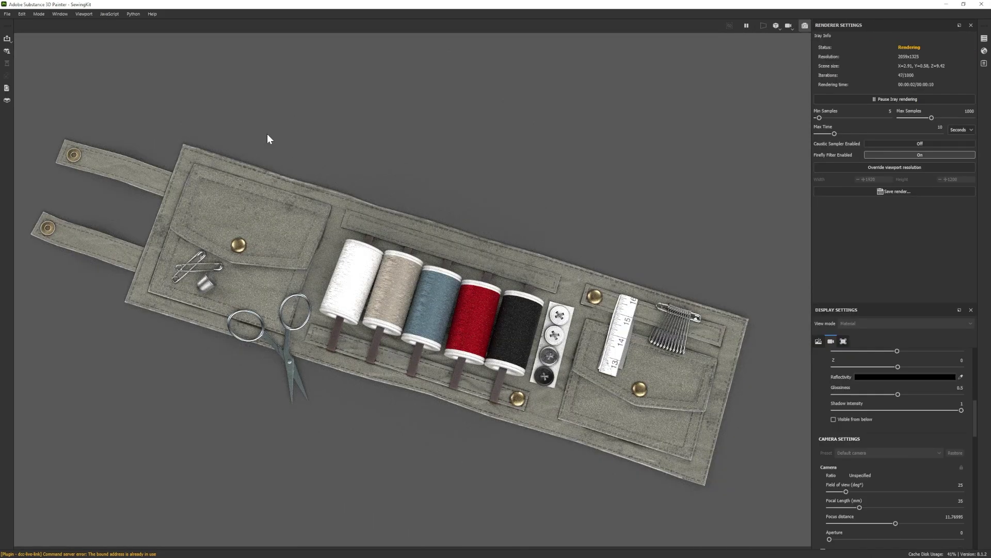
pyautogui.press('F9')
# - In Pouch_Texture, hide Fill layer 2, set the Blur Intensity of Folder 1's Folds layer to 1.72, and preview it in Iray
pyautogui.click(869, 54)
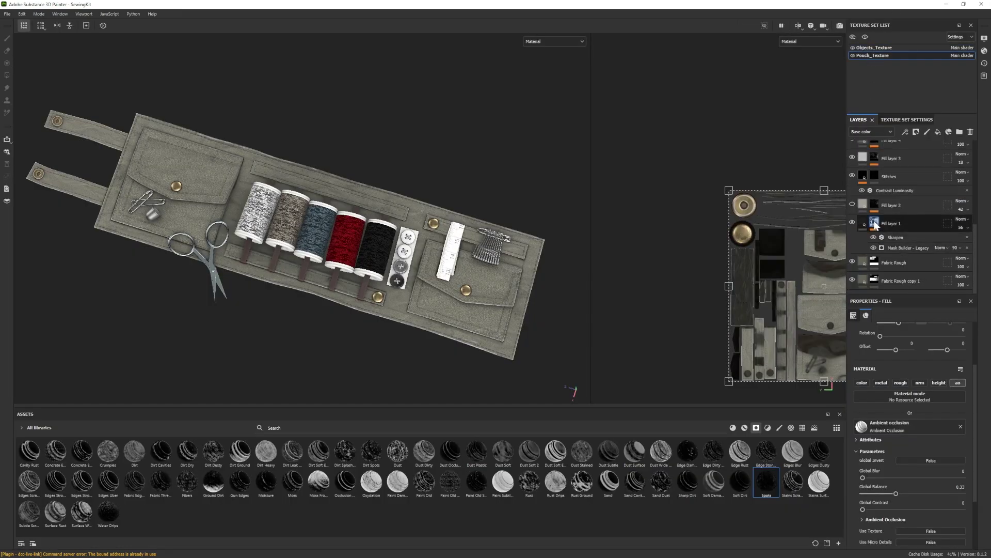
pyautogui.scroll(5, 868, 232)
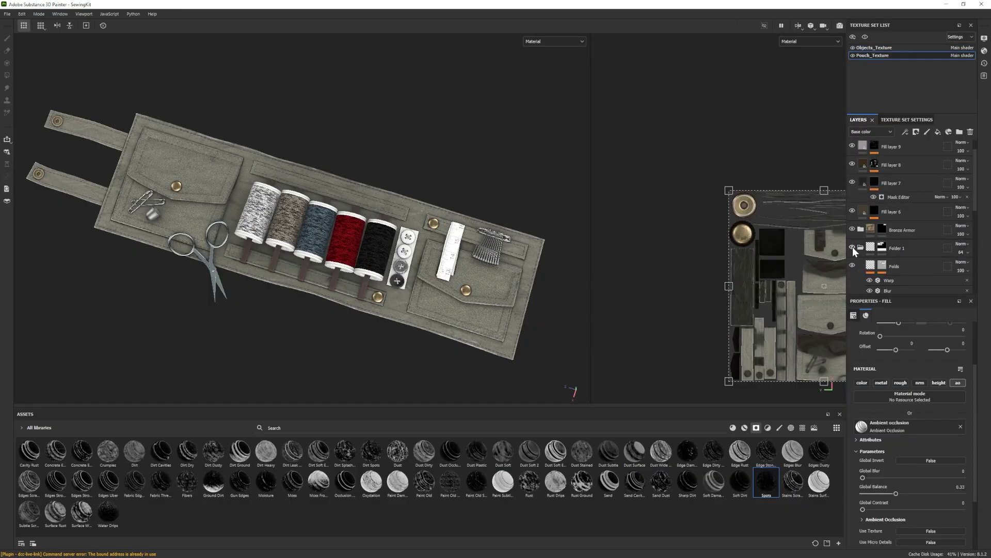
pyautogui.scroll(-1, 853, 247)
pyautogui.click(889, 267)
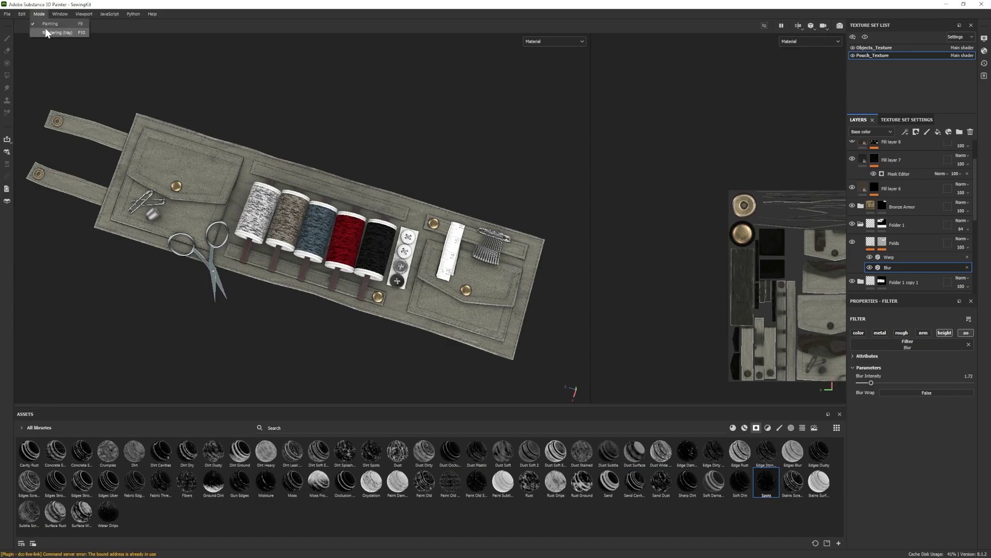
pyautogui.click(45, 32)
pyautogui.click(38, 14)
pyautogui.click(45, 23)
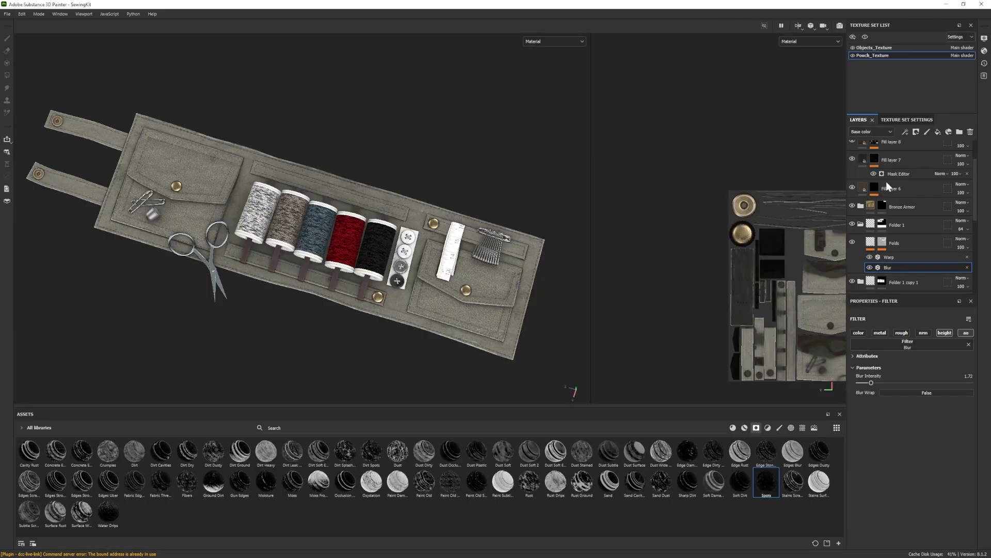
# - Add the Leather Creased smart material above Folder 1 and toggle its Creases Vertical layer to compare the effect
pyautogui.click(861, 225)
pyautogui.click(745, 427)
pyautogui.moveTo(502, 482); pyautogui.dragTo(894, 216)
pyautogui.click(859, 225)
pyautogui.click(853, 269)
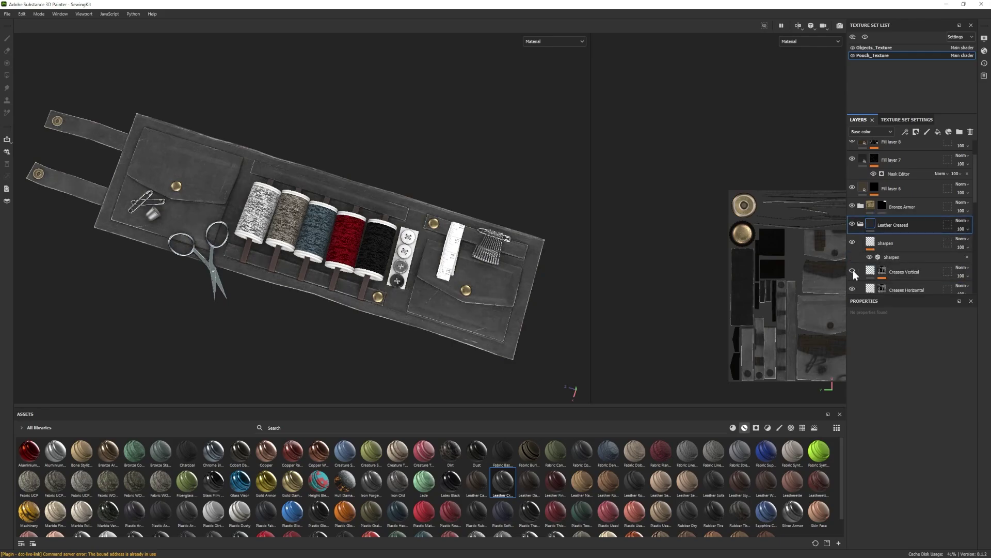
pyautogui.click(853, 270)
# - Copy the Creases Vertical layer out of Leather Creased, hide that folder, and place the copy above Fill layer 6
pyautogui.click(897, 271)
pyautogui.click(860, 224)
pyautogui.click(853, 224)
pyautogui.hotkey('ctrl', 'v')
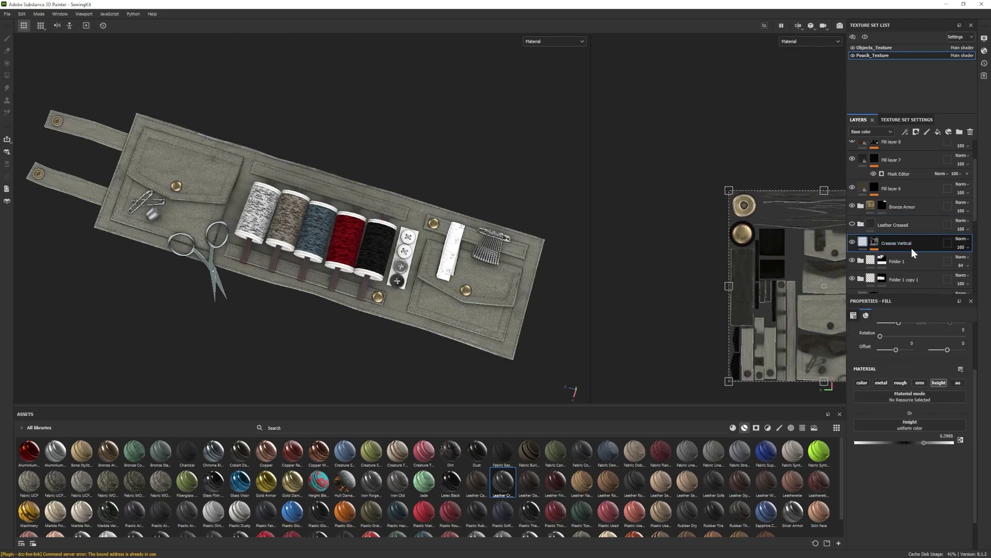
pyautogui.moveTo(912, 247); pyautogui.dragTo(911, 185)
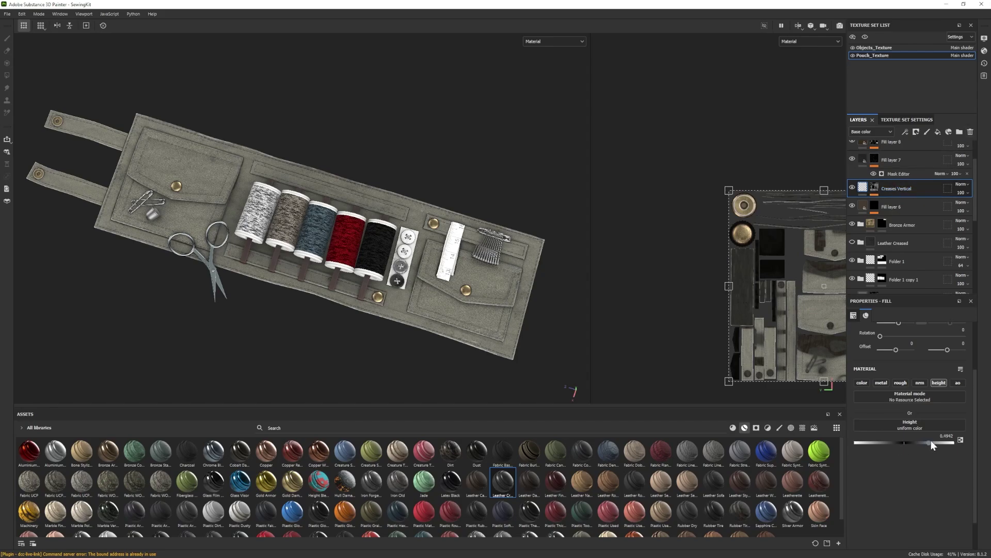
# - Set the height of the copied Creases Vertical layer to about 0.94 and check the creases in an Iray render
pyautogui.moveTo(279, 206)
pyautogui.keyDown('alt'); pyautogui.mouseDown()
pyautogui.moveTo(276, 140)
pyautogui.moveTo(279, 212)
pyautogui.mouseUp(); pyautogui.keyUp('alt')
pyautogui.click(39, 15)
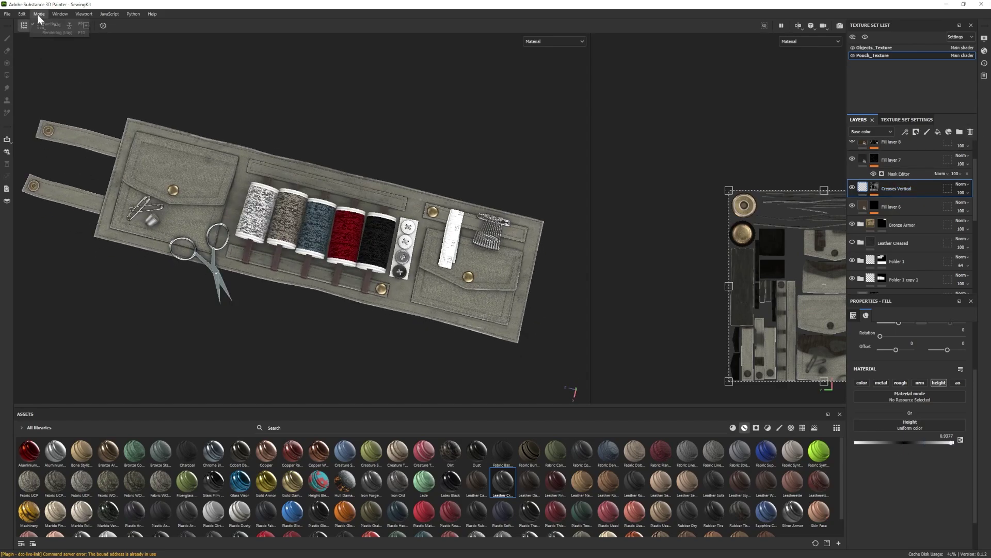
pyautogui.click(51, 30)
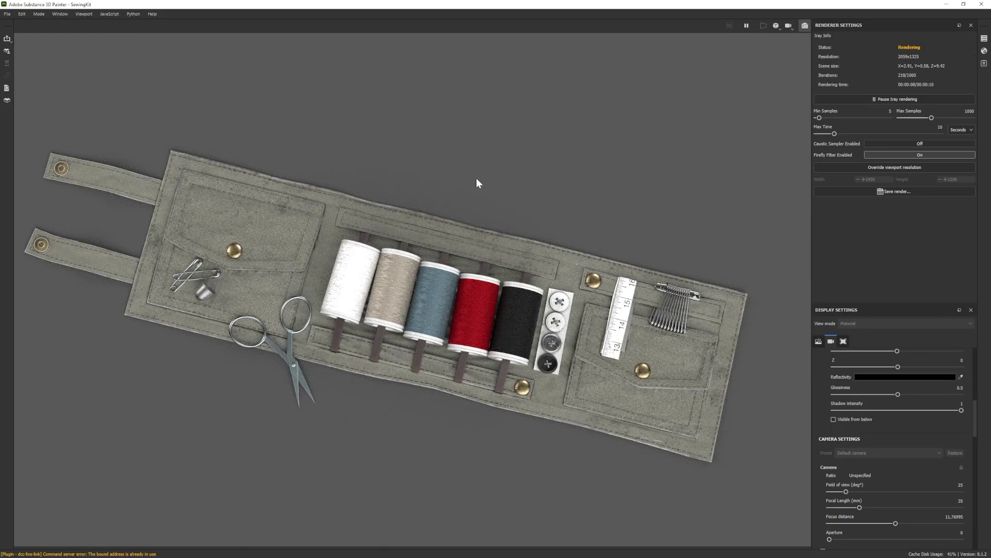
pyautogui.click(39, 14)
pyautogui.click(45, 25)
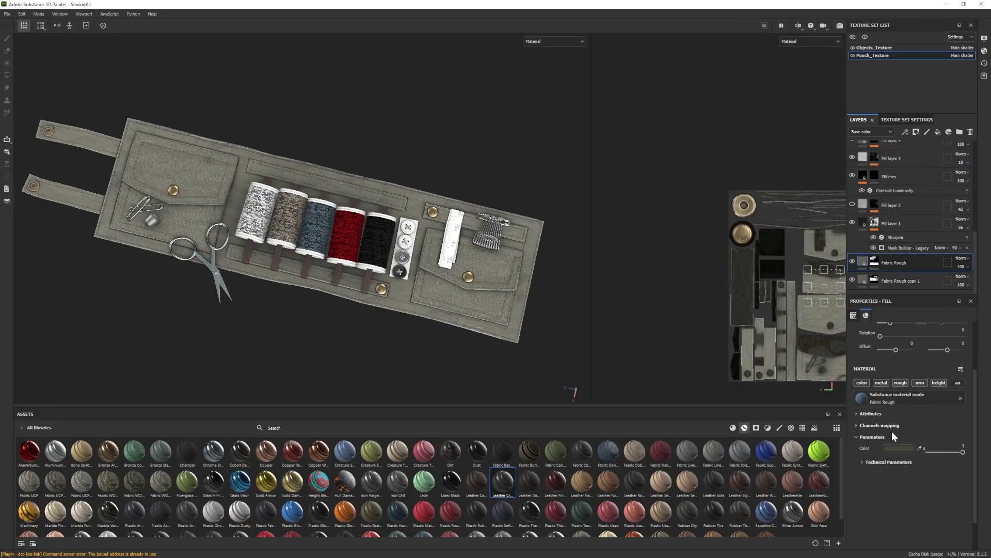
# - Set the tiling of the Fabric Rough layer to -3.76
pyautogui.scroll(3, 892, 432)
pyautogui.moveTo(889, 392); pyautogui.dragTo(883, 394)
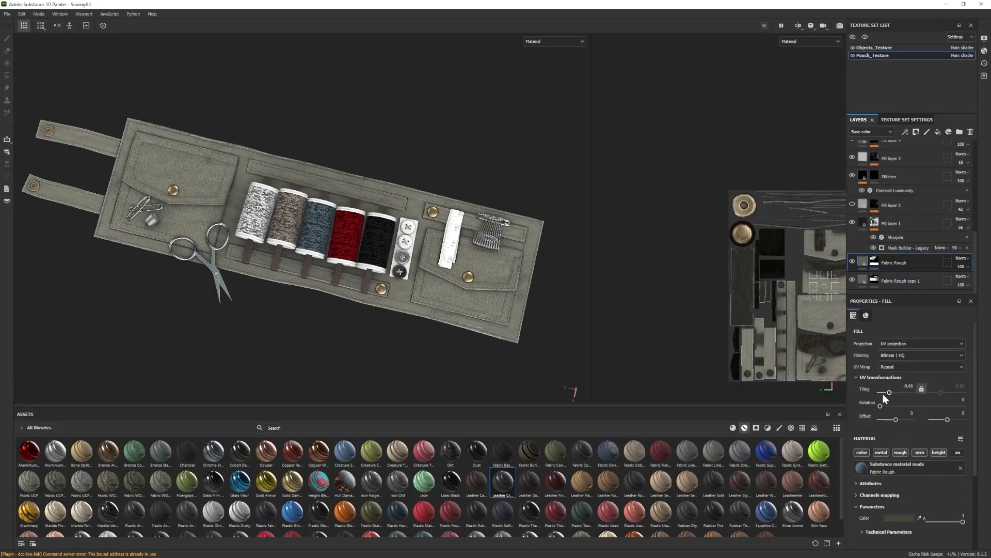
pyautogui.keyDown('alt'); pyautogui.moveTo(415, 311); pyautogui.dragTo(690, 359, button='right'); pyautogui.keyUp('alt')
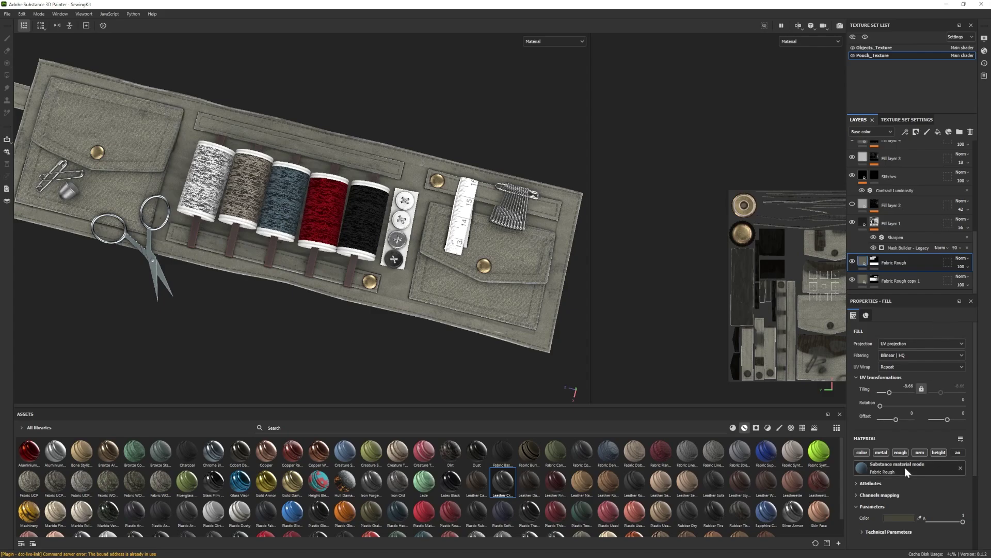
pyautogui.moveTo(890, 392); pyautogui.dragTo(892, 391)
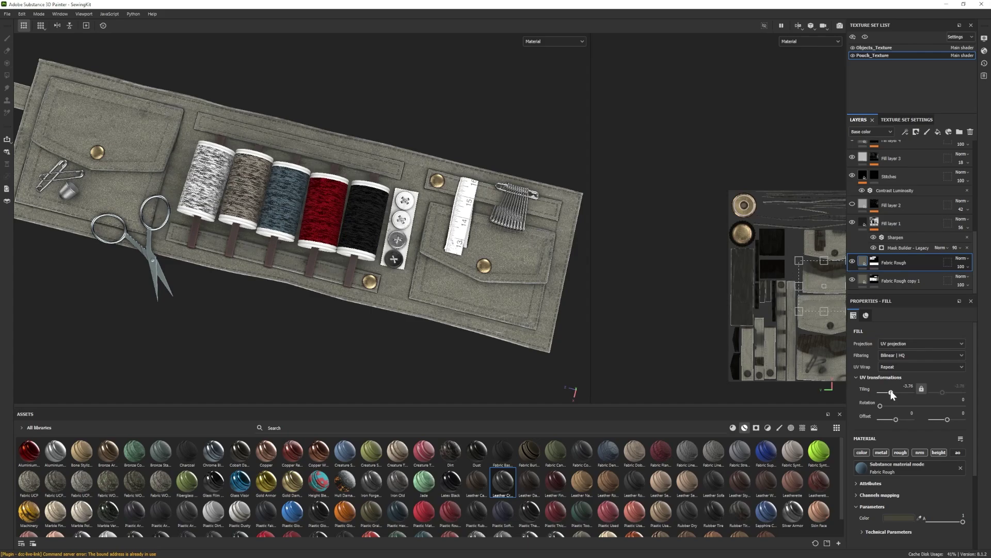
# - Render the kit in Iray and inspect the fabric and objects from a lower, angled view
pyautogui.click(40, 14)
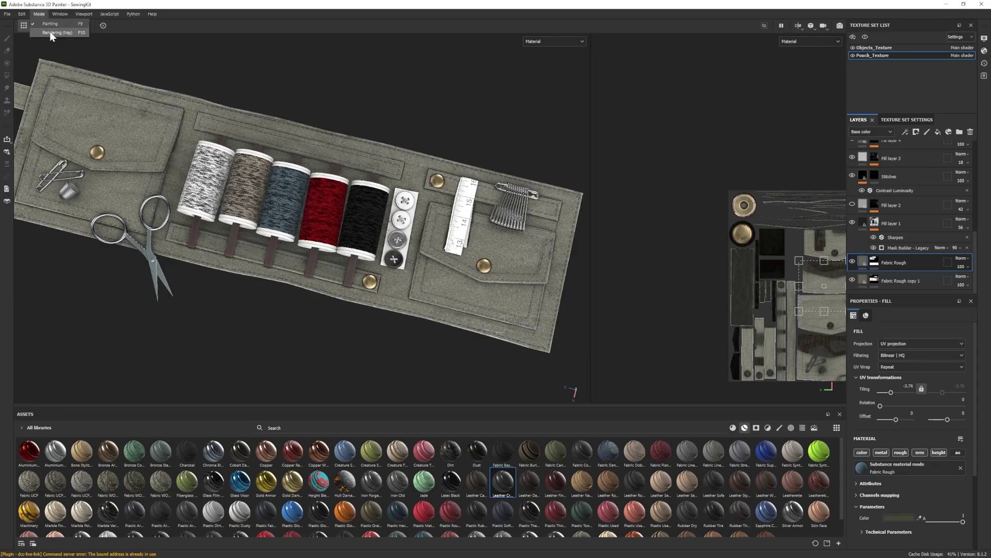
pyautogui.click(50, 32)
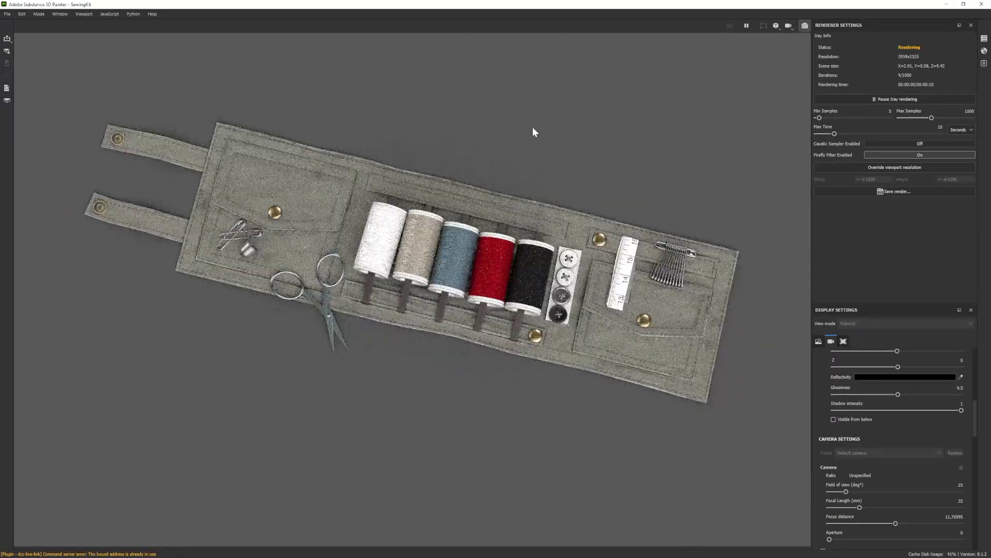
pyautogui.keyDown('alt'); pyautogui.moveTo(521, 134); pyautogui.dragTo(493, 181, button='middle'); pyautogui.keyUp('alt')
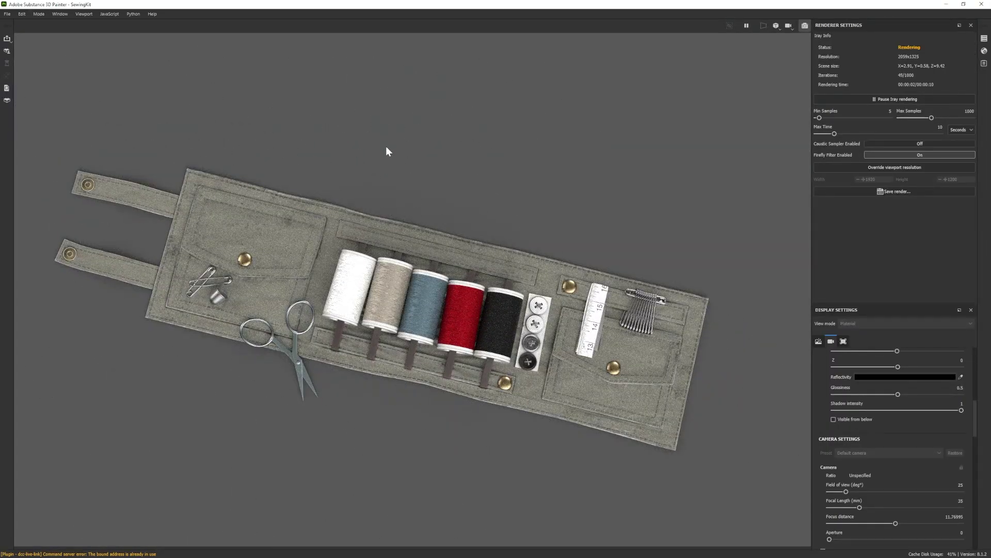
pyautogui.keyDown('alt'); pyautogui.moveTo(369, 151); pyautogui.dragTo(326, 106); pyautogui.keyUp('alt')
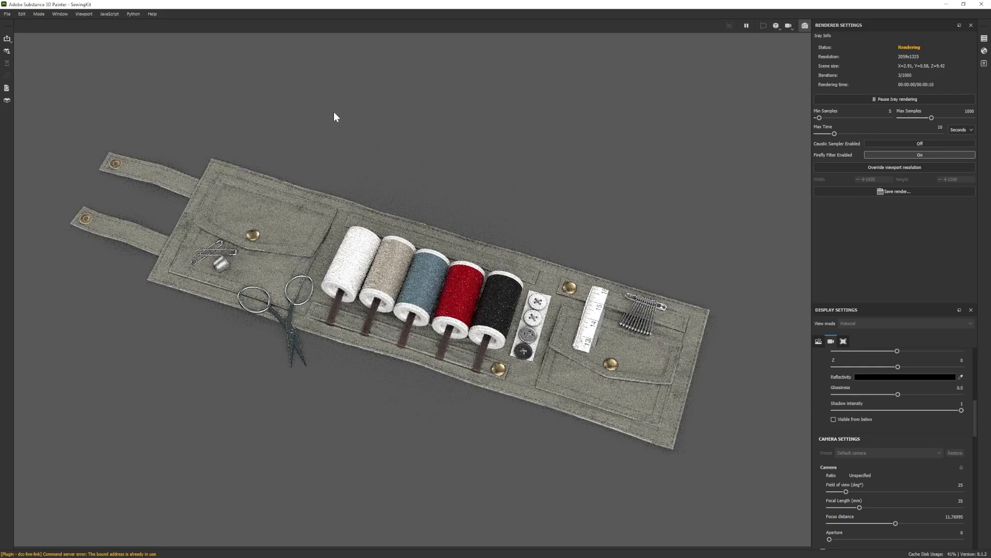
pyautogui.keyDown('alt'); pyautogui.moveTo(334, 112); pyautogui.dragTo(368, 231, button='right'); pyautogui.keyUp('alt')
pyautogui.keyDown('alt'); pyautogui.moveTo(369, 231); pyautogui.dragTo(356, 195); pyautogui.keyUp('alt')
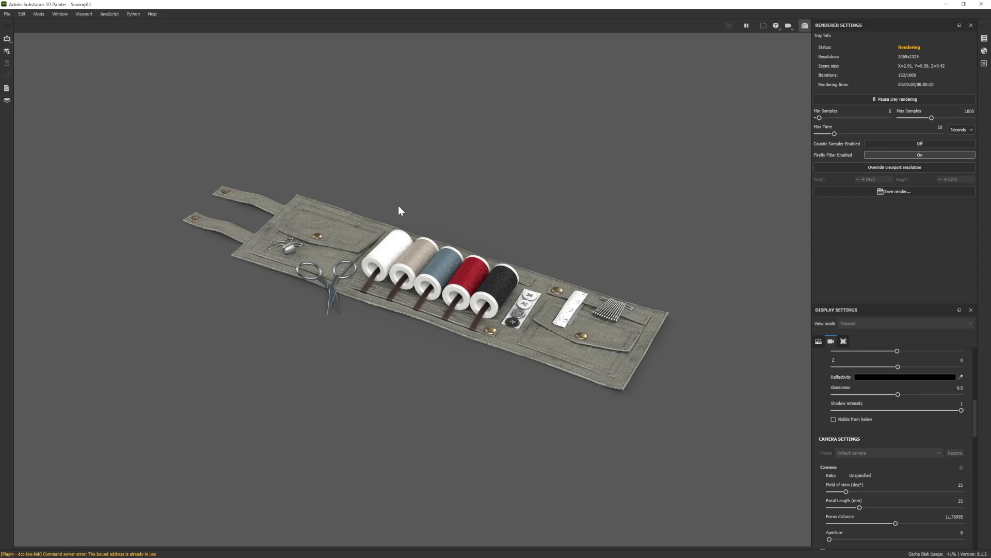
pyautogui.scroll(1, 401, 206)
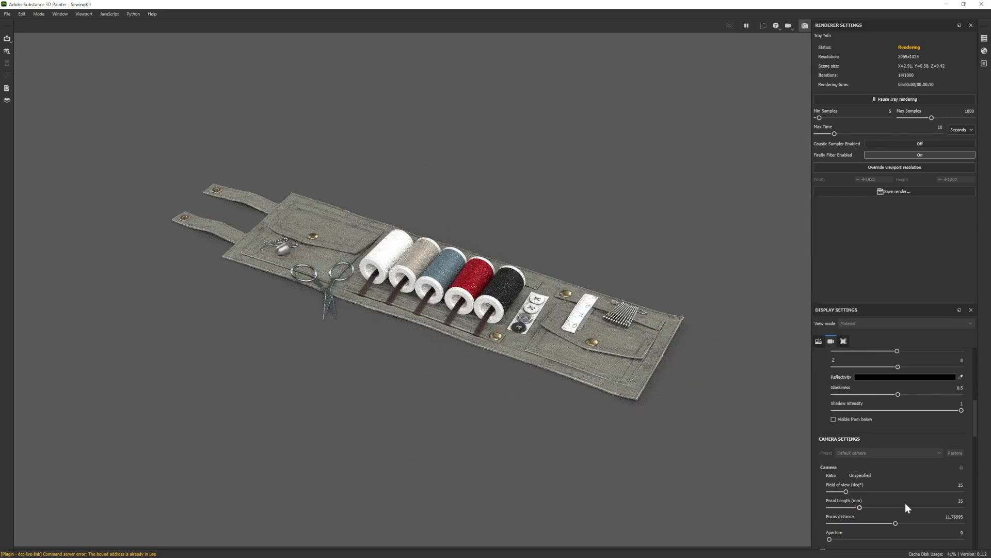
# - Set the ground's Y position to -0.29 and reframe the kit closer in the render view
pyautogui.scroll(-9, 894, 492)
pyautogui.scroll(12, 886, 481)
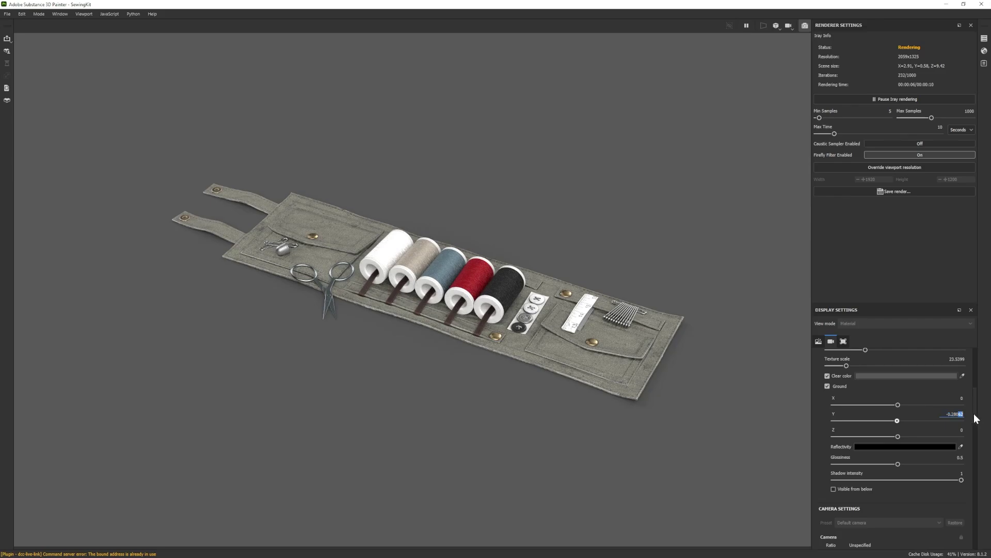
pyautogui.press('Return')
pyautogui.keyDown('alt'); pyautogui.moveTo(370, 254); pyautogui.dragTo(392, 293); pyautogui.keyUp('alt')
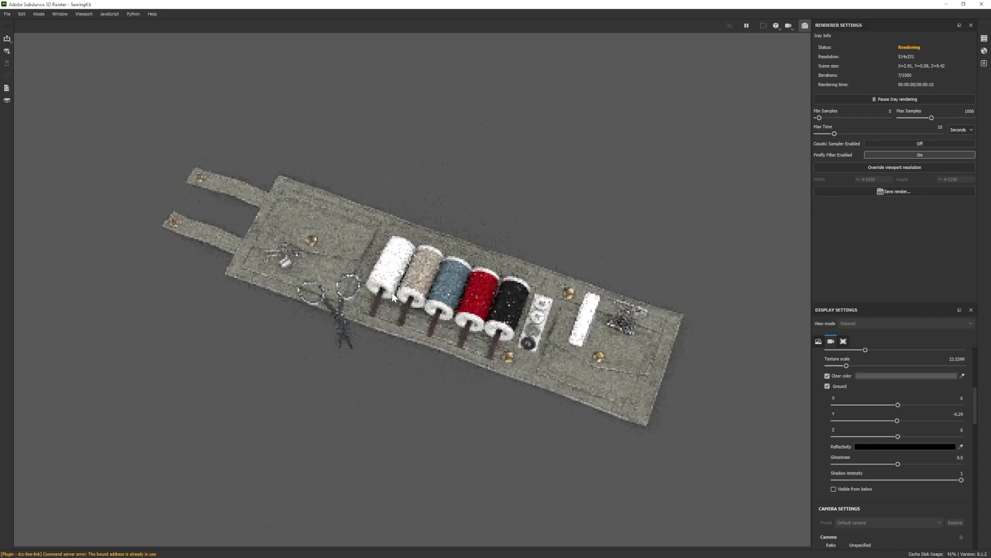
pyautogui.keyDown('alt'); pyautogui.moveTo(392, 292); pyautogui.dragTo(434, 282, button='right'); pyautogui.keyUp('alt')
pyautogui.keyDown('alt'); pyautogui.moveTo(434, 281); pyautogui.dragTo(398, 283, button='middle'); pyautogui.keyUp('alt')
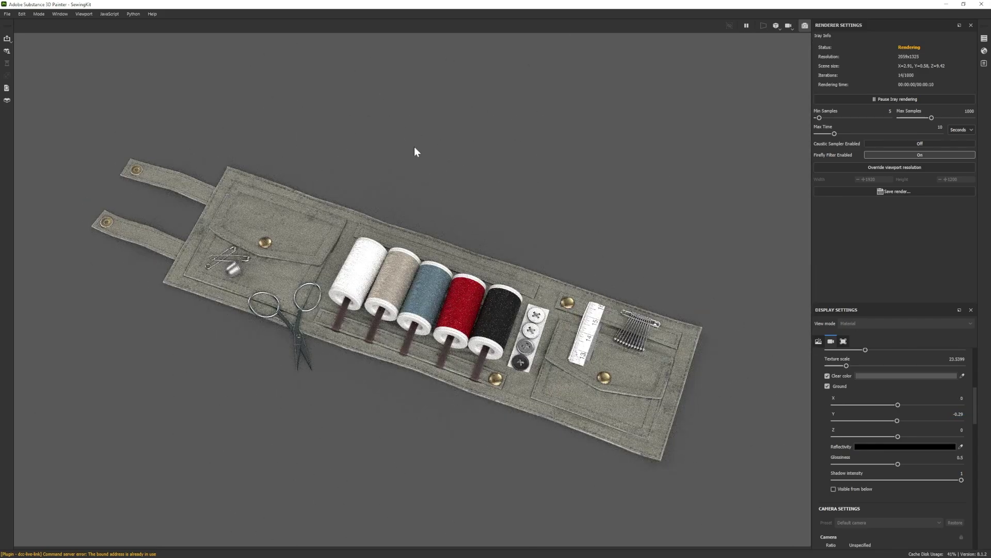